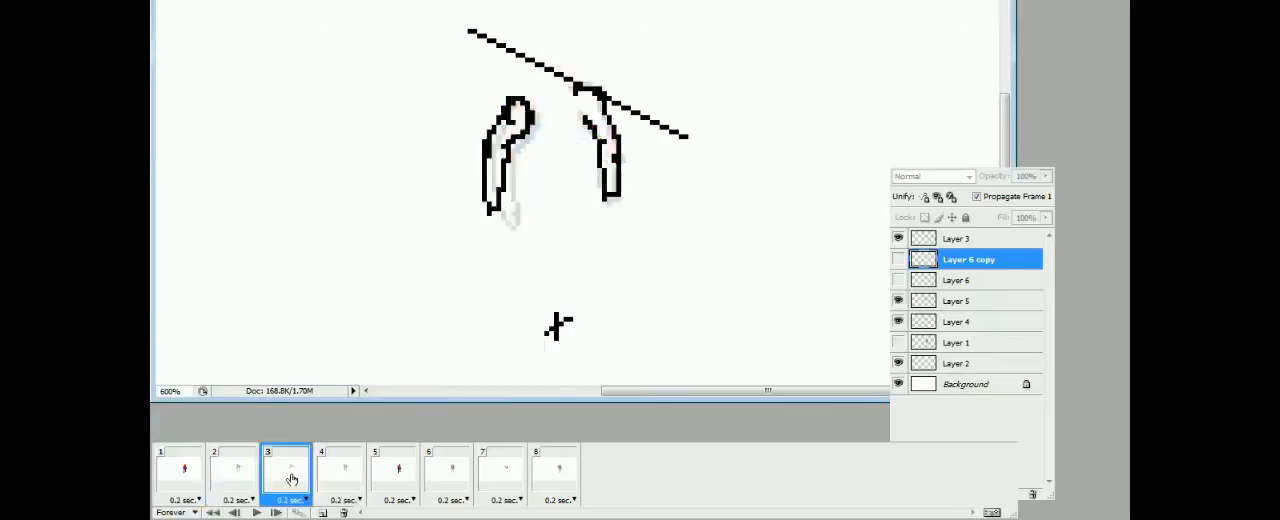
# In frame 3, move the diagonal ground line on Layer 3 down to beneath where the figure's feet fall
pyautogui.click(335, 475)
pyautogui.click(245, 475)
pyautogui.click(286, 475)
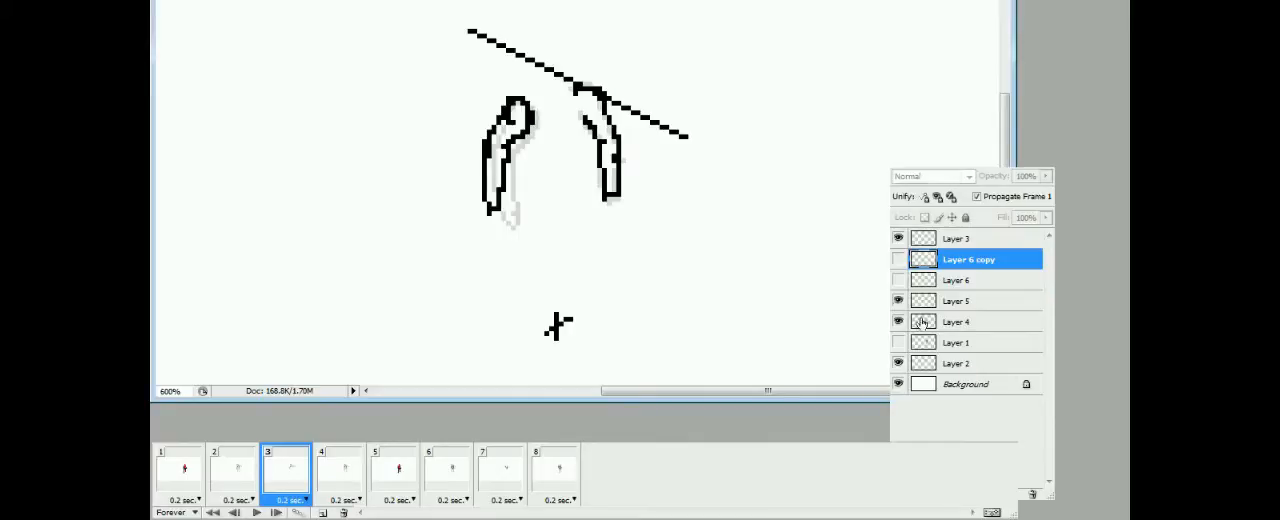
pyautogui.click(955, 301)
pyautogui.moveTo(827, 340); pyautogui.dragTo(834, 303)
pyautogui.click(957, 239)
pyautogui.moveTo(574, 113); pyautogui.dragTo(508, 383)
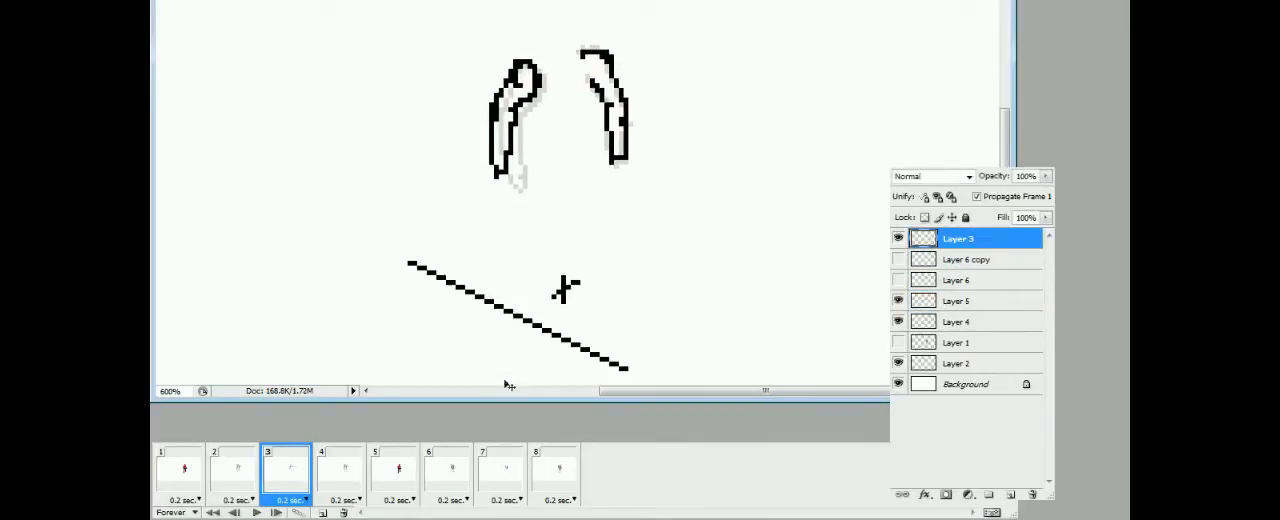
pyautogui.click(234, 474)
pyautogui.click(286, 475)
pyautogui.moveTo(599, 304); pyautogui.dragTo(622, 299)
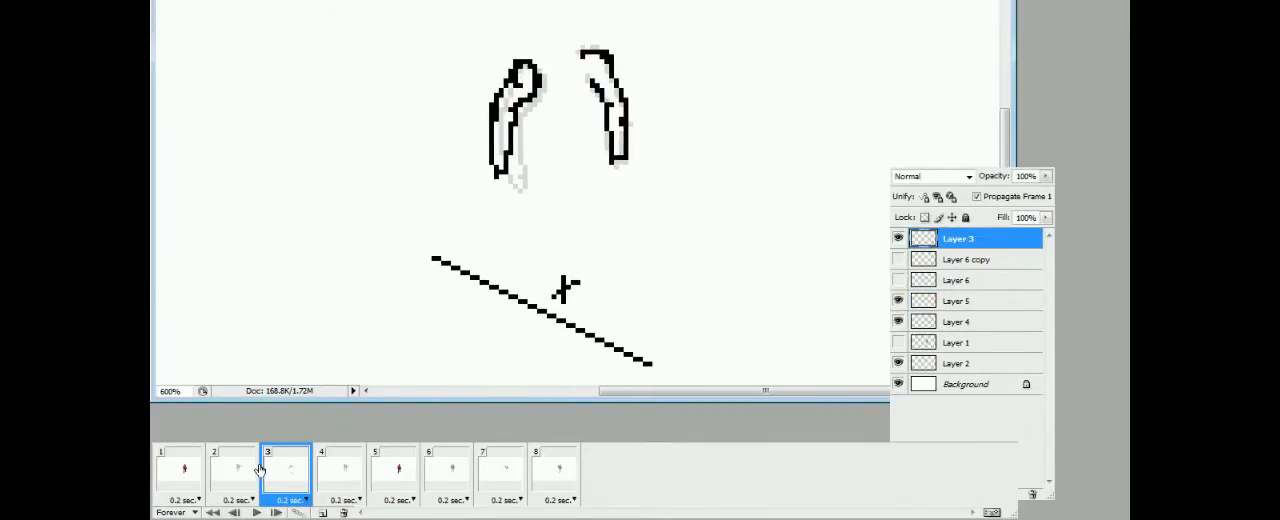
# Sketch the front contour of the forward leg on Layer 5 in frame 3, using frame 2 as reference
pyautogui.click(240, 473)
pyautogui.click(287, 477)
pyautogui.click(920, 305)
pyautogui.click(240, 479)
pyautogui.click(286, 480)
pyautogui.click(546, 155)
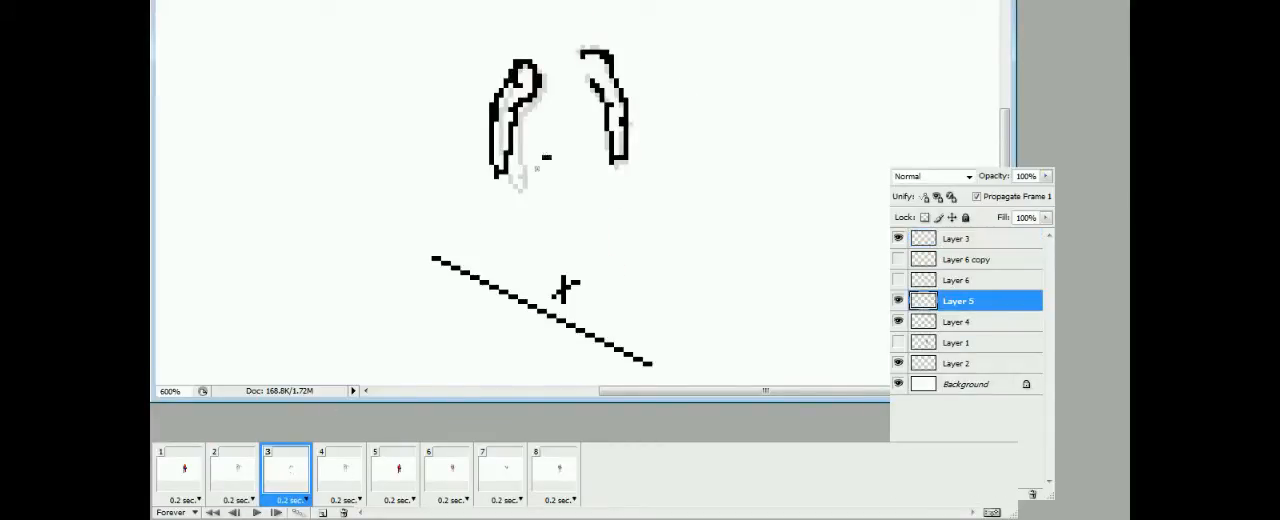
pyautogui.click(238, 484)
pyautogui.click(279, 490)
pyautogui.moveTo(551, 168); pyautogui.dragTo(577, 311)
# Hide Layer 2 in frame 3 and draw the back contour of the forward leg down to the foot
pyautogui.click(899, 363)
pyautogui.moveTo(545, 241); pyautogui.dragTo(574, 316)
pyautogui.moveTo(521, 188); pyautogui.dragTo(547, 243)
pyautogui.click(238, 480)
pyautogui.click(284, 480)
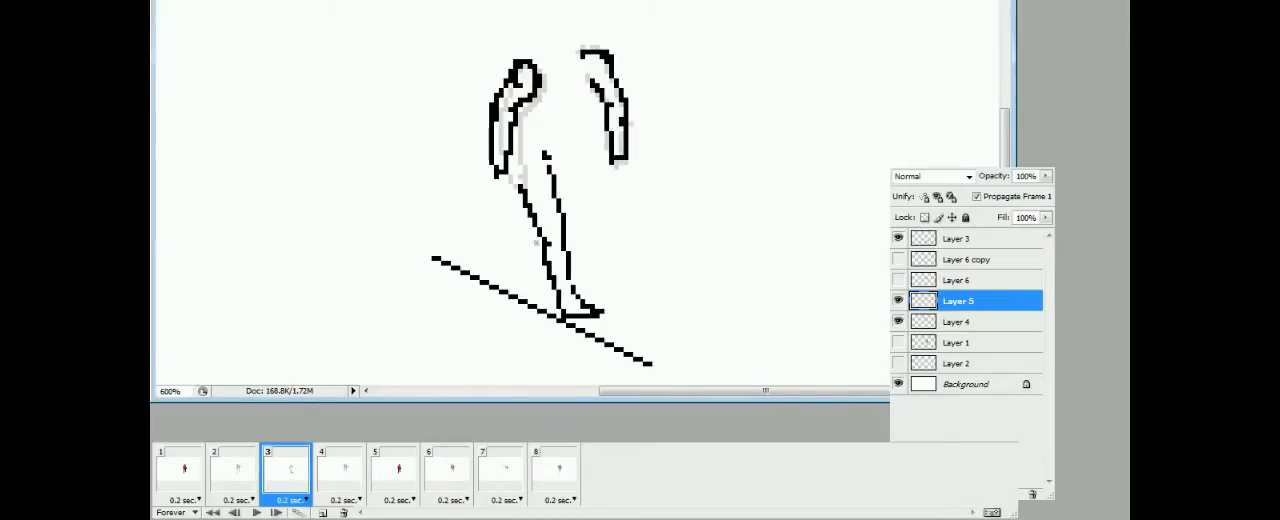
# Select the sketched leg in frame 3 and shift it slightly forward and up, clear of the ground line
pyautogui.click(250, 484)
pyautogui.click(275, 486)
pyautogui.click(254, 486)
pyautogui.click(280, 484)
pyautogui.moveTo(515, 147); pyautogui.dragTo(611, 351)
pyautogui.moveTo(599, 306); pyautogui.dragTo(611, 300)
pyautogui.hotkey('ctrl', 'd')
# Extend the forward thigh up to the hip and sketch the raised rear lower leg on Layer 5 in frame 3
pyautogui.press('b')
pyautogui.click(241, 481)
pyautogui.click(282, 482)
pyautogui.moveTo(536, 184); pyautogui.dragTo(530, 149)
pyautogui.moveTo(564, 164); pyautogui.dragTo(573, 170)
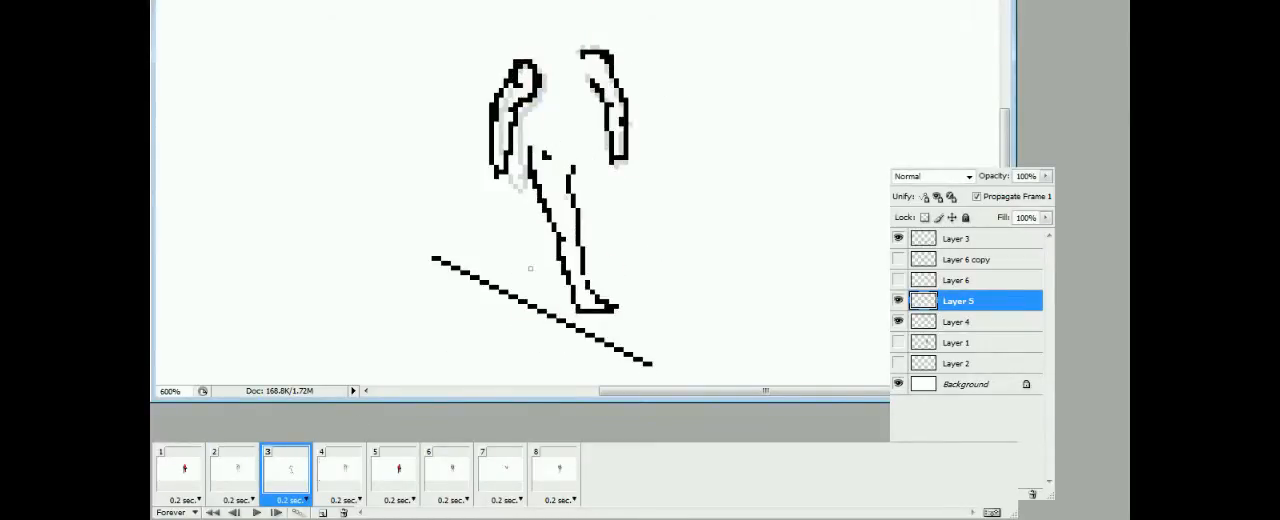
pyautogui.click(250, 482)
pyautogui.click(282, 482)
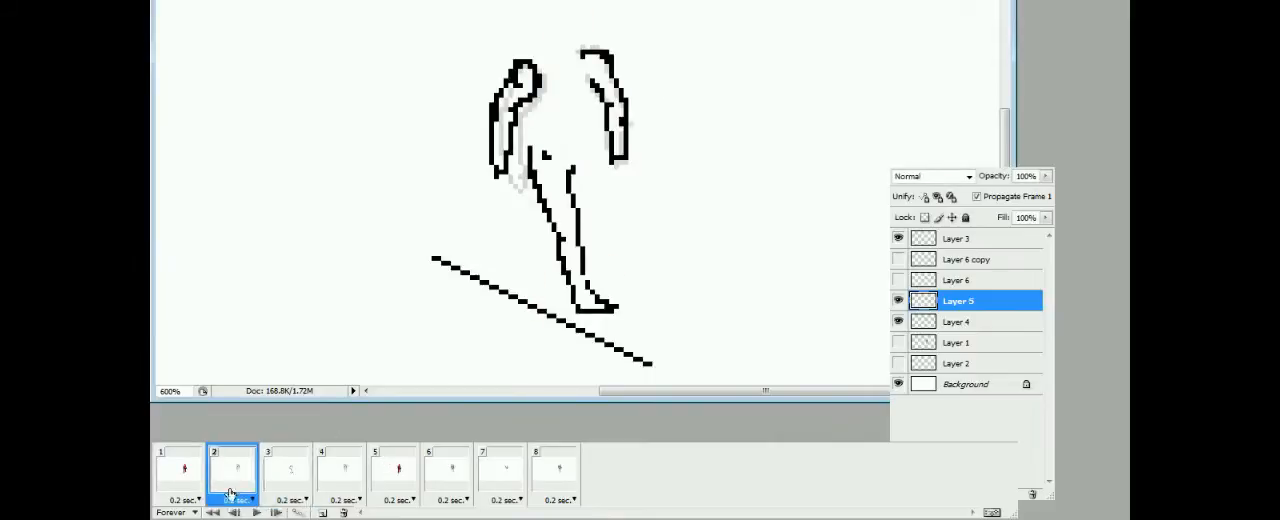
pyautogui.moveTo(535, 210)
pyautogui.mouseDown()
pyautogui.moveTo(527, 242)
pyautogui.moveTo(544, 231)
pyautogui.moveTo(532, 213)
pyautogui.mouseUp()
pyautogui.hotkey('ctrl', 'z')
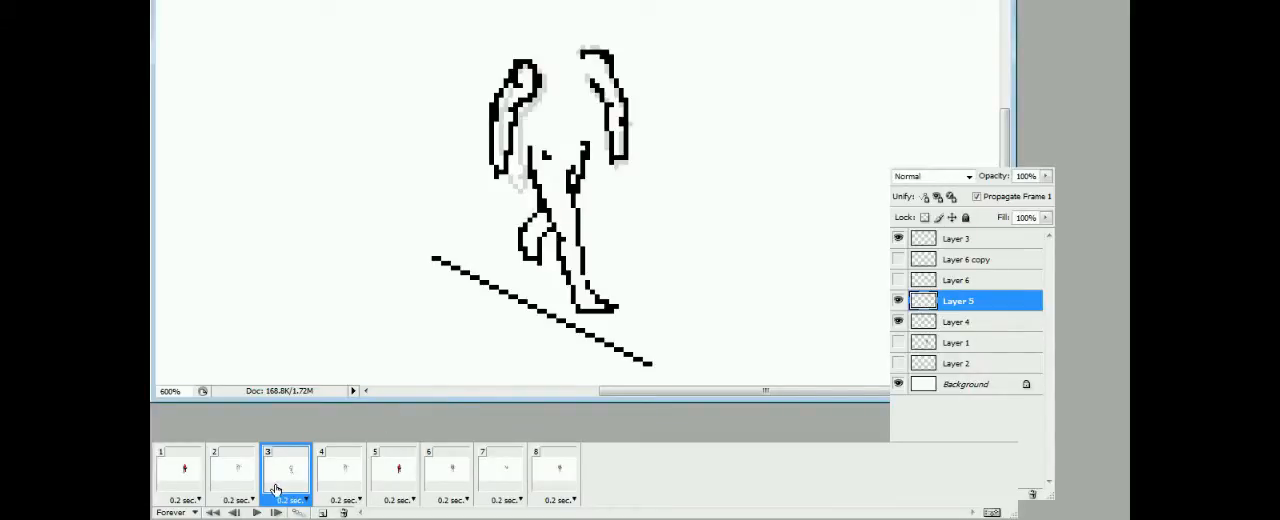
# Nudge the arms and the hip section down one pixel each in frame 3
pyautogui.press('Down')
pyautogui.hotkey('ctrl', 'd')
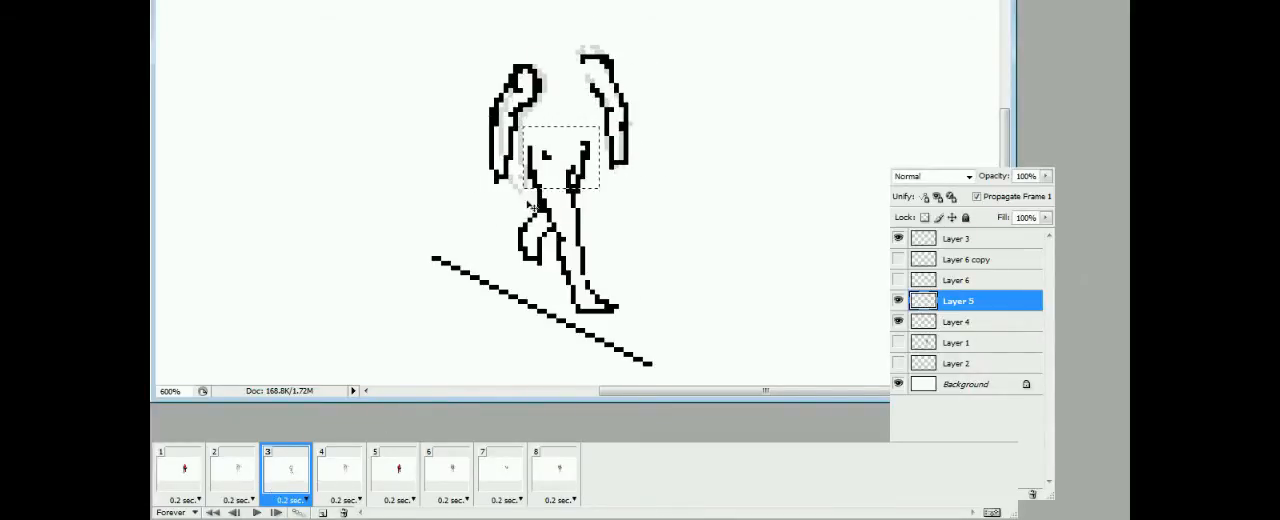
pyautogui.press('Down')
pyautogui.hotkey('ctrl', 'd')
# Preview the animation and compare the poses and layers of frames 3 and 4
pyautogui.click(257, 512)
pyautogui.click(292, 474)
pyautogui.click(257, 512)
pyautogui.click(292, 474)
pyautogui.click(257, 512)
pyautogui.click(305, 477)
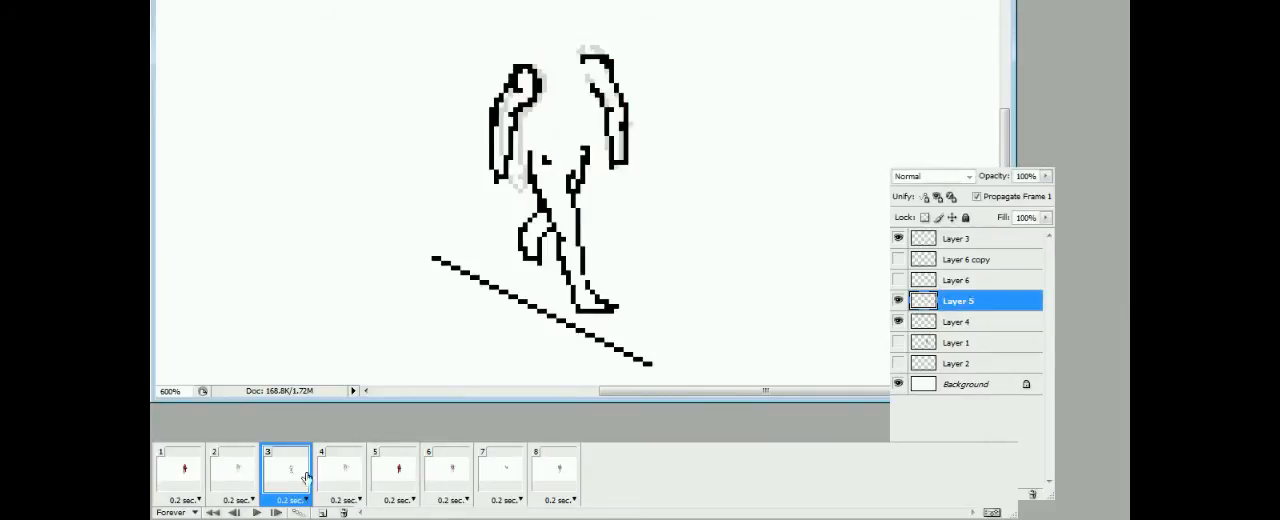
pyautogui.click(335, 477)
pyautogui.click(292, 476)
pyautogui.click(328, 477)
pyautogui.click(898, 301)
pyautogui.click(899, 322)
pyautogui.click(899, 322)
pyautogui.click(292, 476)
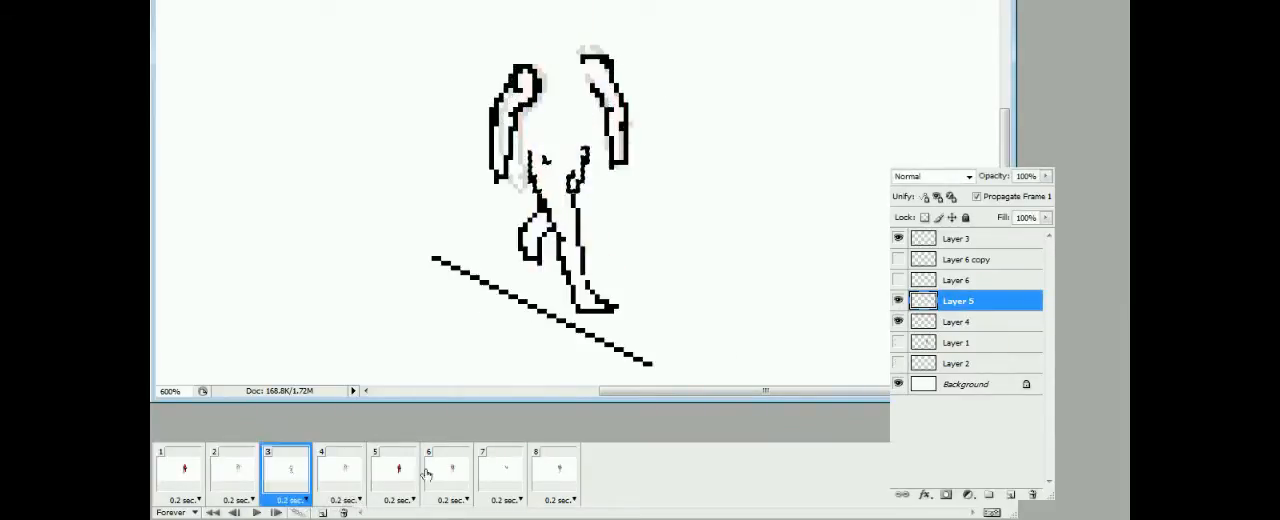
pyautogui.click(345, 478)
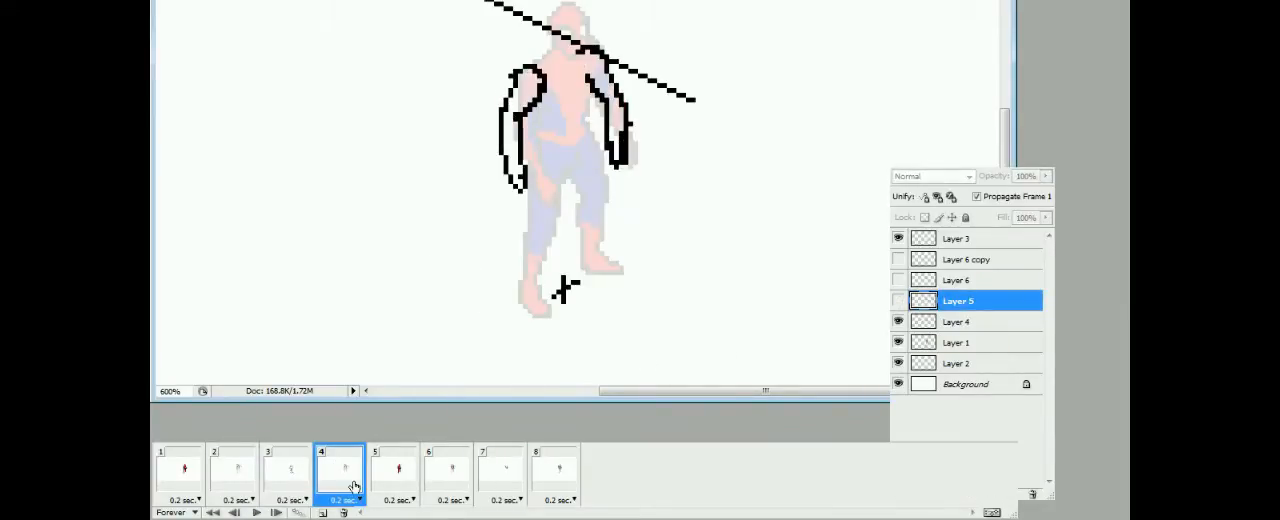
# Duplicate Layer 4, place the copy above Layer 5 and hide the original in frame 4
pyautogui.click(234, 483)
pyautogui.click(340, 478)
pyautogui.rightClick(955, 322)
pyautogui.press('Return')
pyautogui.moveTo(958, 323); pyautogui.dragTo(955, 293)
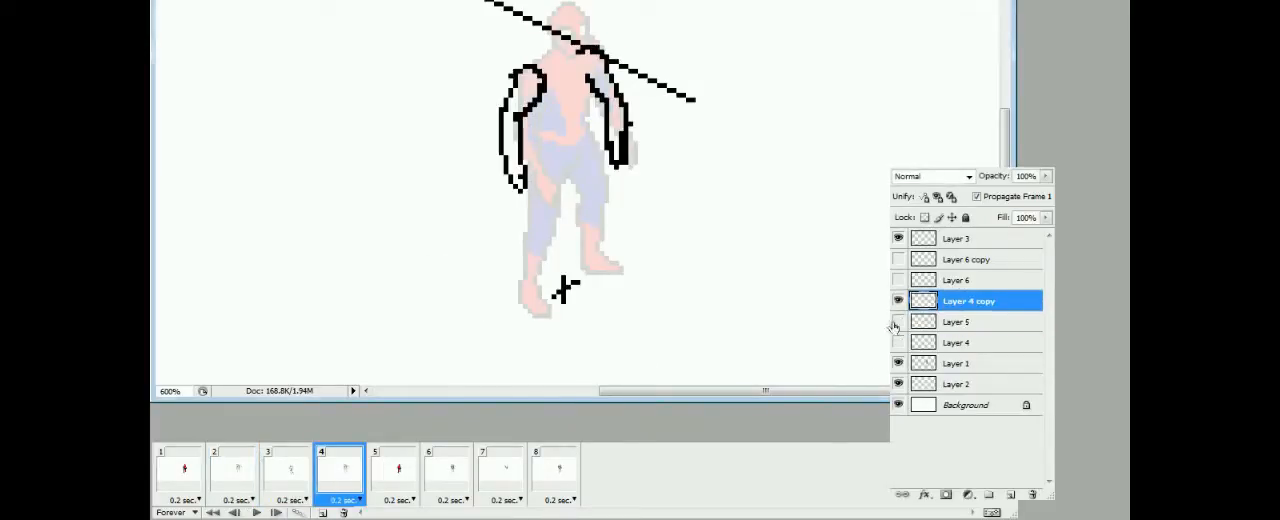
pyautogui.click(898, 342)
# In frame 4, hide Layer 1 and show Layer 5 at reduced opacity as a tracing guide
pyautogui.click(234, 480)
pyautogui.click(340, 478)
pyautogui.click(898, 363)
pyautogui.click(898, 322)
pyautogui.click(956, 322)
pyautogui.moveTo(1046, 176); pyautogui.dragTo(981, 192)
# Hide Layer 2 and sketch the standing leg, foot and bent rear leg on Layer 4 copy in frame 4
pyautogui.click(290, 474)
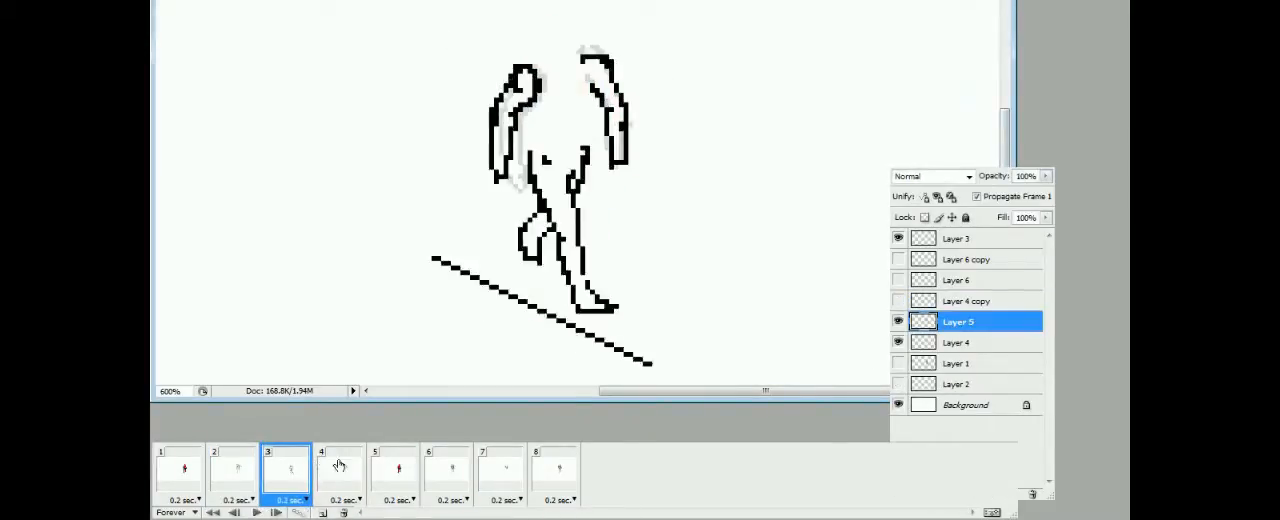
pyautogui.click(338, 470)
pyautogui.click(968, 301)
pyautogui.moveTo(529, 153); pyautogui.dragTo(548, 234)
pyautogui.moveTo(564, 181)
pyautogui.mouseDown()
pyautogui.moveTo(541, 303)
pyautogui.moveTo(582, 319)
pyautogui.mouseUp()
pyautogui.click(358, 474)
pyautogui.click(898, 384)
pyautogui.moveTo(568, 276); pyautogui.dragTo(587, 318)
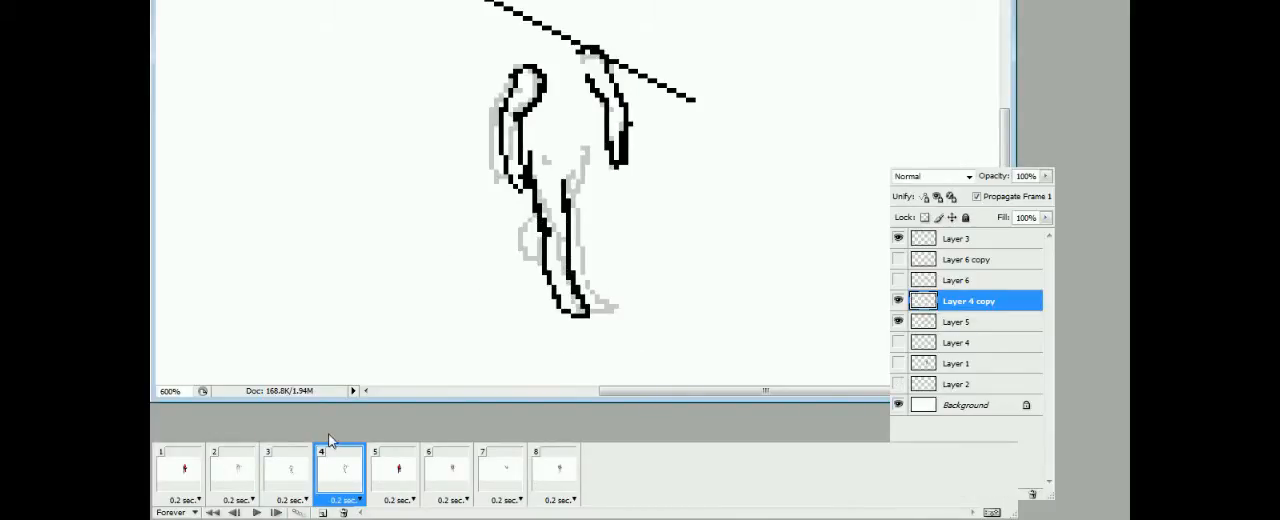
pyautogui.click(300, 473)
pyautogui.click(342, 472)
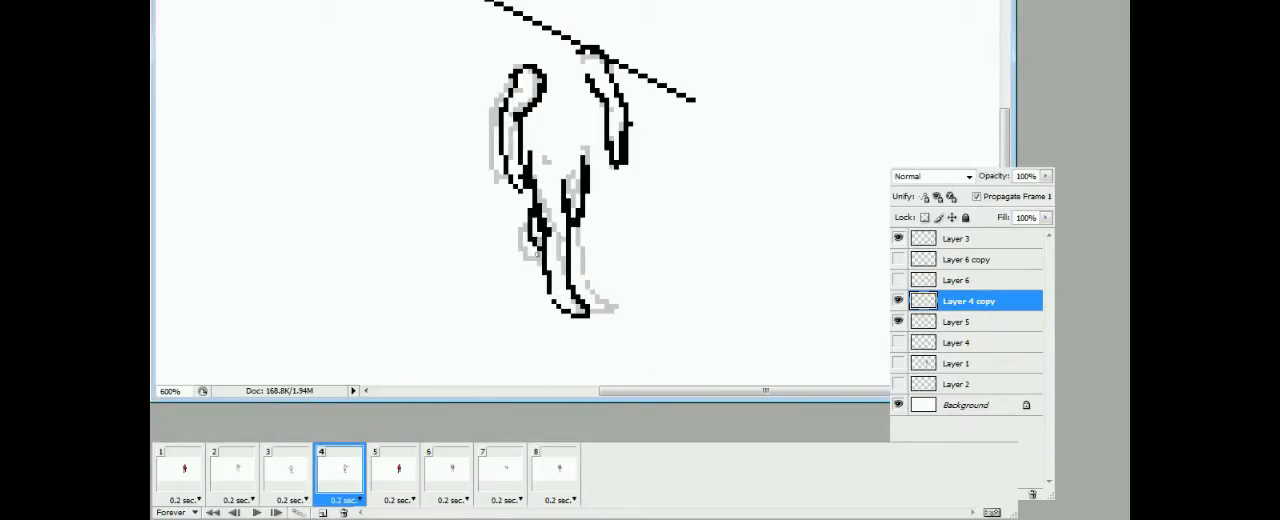
# Move the ground line on Layer 3 down beneath the standing foot in frame 4
pyautogui.click(958, 239)
pyautogui.moveTo(620, 65); pyautogui.dragTo(577, 329)
pyautogui.click(294, 474)
pyautogui.click(342, 472)
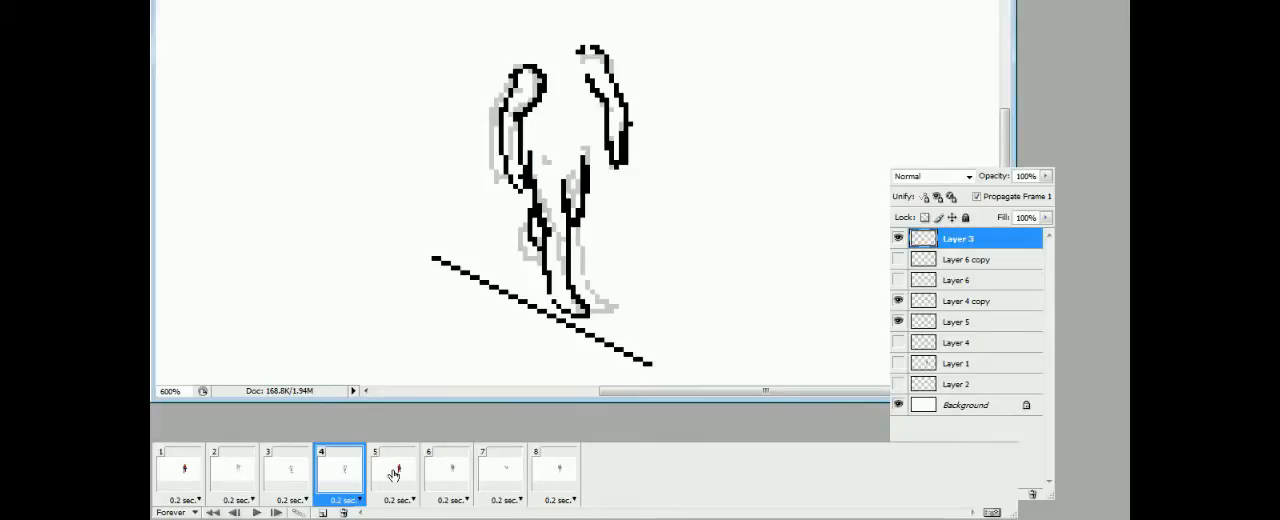
pyautogui.click(399, 473)
pyautogui.click(346, 472)
# Redraw the thigh contour below the hip on Layer 4 copy in frame 4 and preview the animation
pyautogui.click(968, 301)
pyautogui.moveTo(592, 153); pyautogui.dragTo(583, 216)
pyautogui.click(303, 471)
pyautogui.click(342, 474)
pyautogui.click(553, 474)
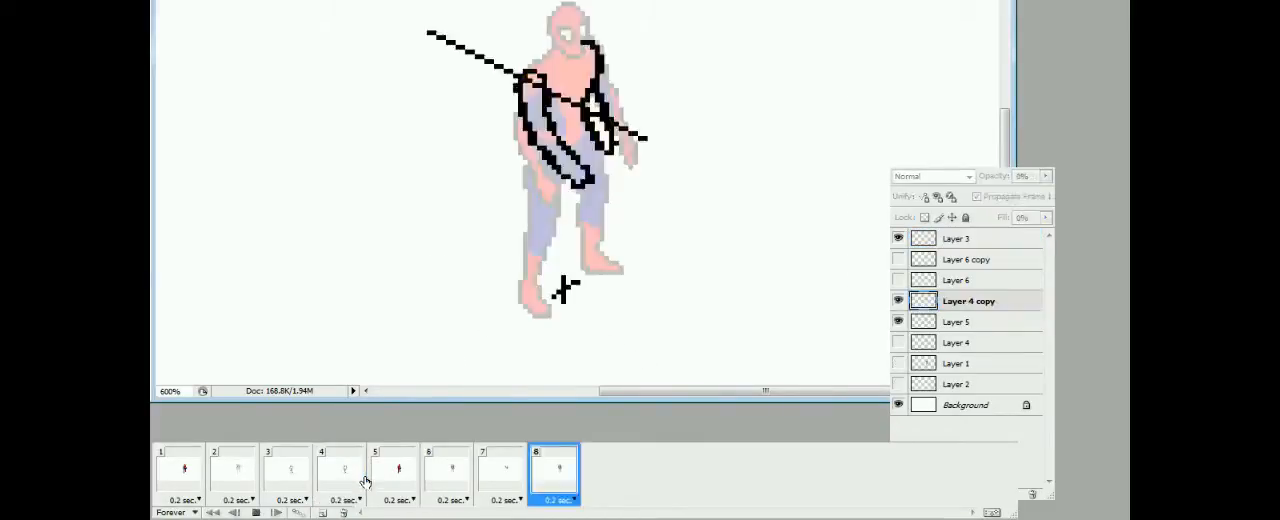
pyautogui.click(350, 477)
# Duplicate Layer 1 and show the copy instead of the original in frame 5
pyautogui.click(396, 474)
pyautogui.click(296, 477)
pyautogui.click(338, 484)
pyautogui.click(394, 479)
pyautogui.click(898, 363)
pyautogui.moveTo(949, 366); pyautogui.dragTo(1012, 494)
pyautogui.click(898, 363)
pyautogui.click(397, 481)
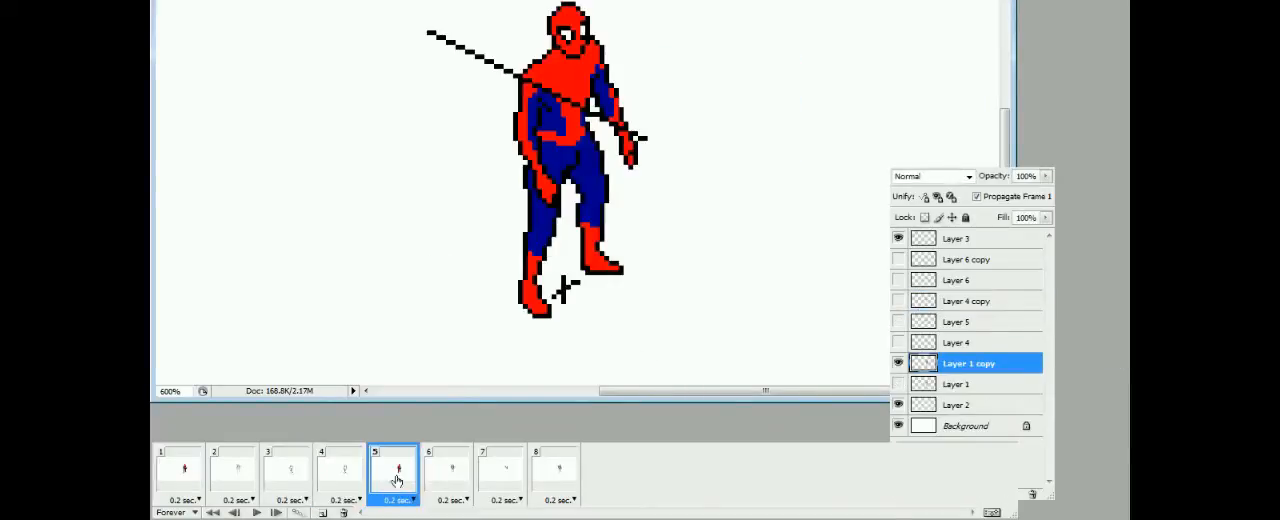
# On Layer 1 copy in frame 5, redraw one lower leg as bent and raised, and erase the old extended one
pyautogui.moveTo(574, 190); pyautogui.dragTo(557, 246)
pyautogui.moveTo(582, 226); pyautogui.dragTo(566, 252)
pyautogui.click(567, 220)
pyautogui.moveTo(600, 218)
pyautogui.mouseDown()
pyautogui.moveTo(590, 262)
pyautogui.moveTo(622, 268)
pyautogui.mouseUp()
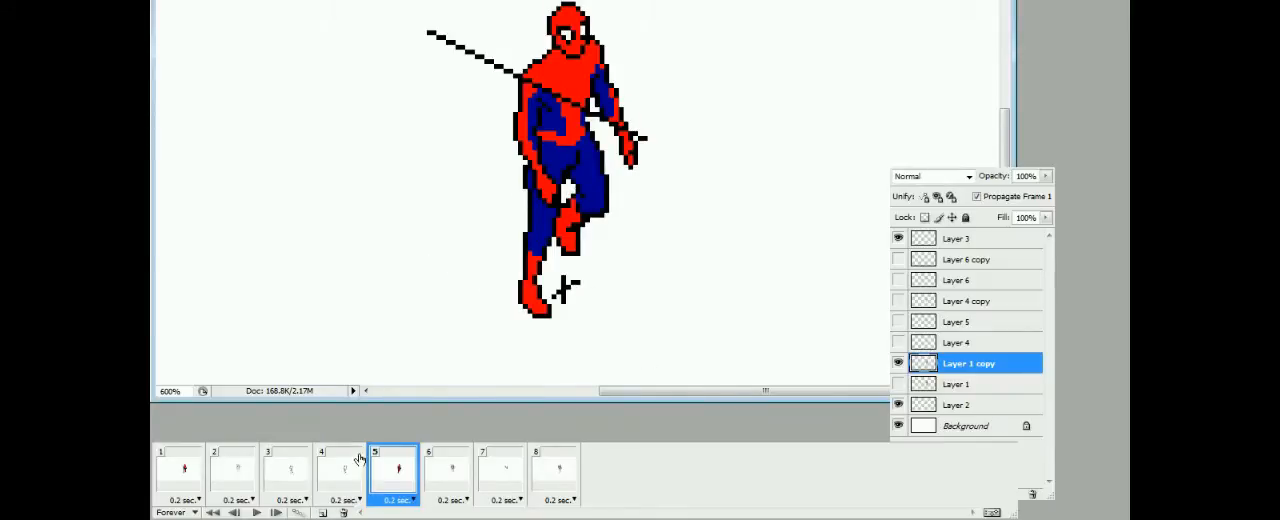
pyautogui.click(337, 482)
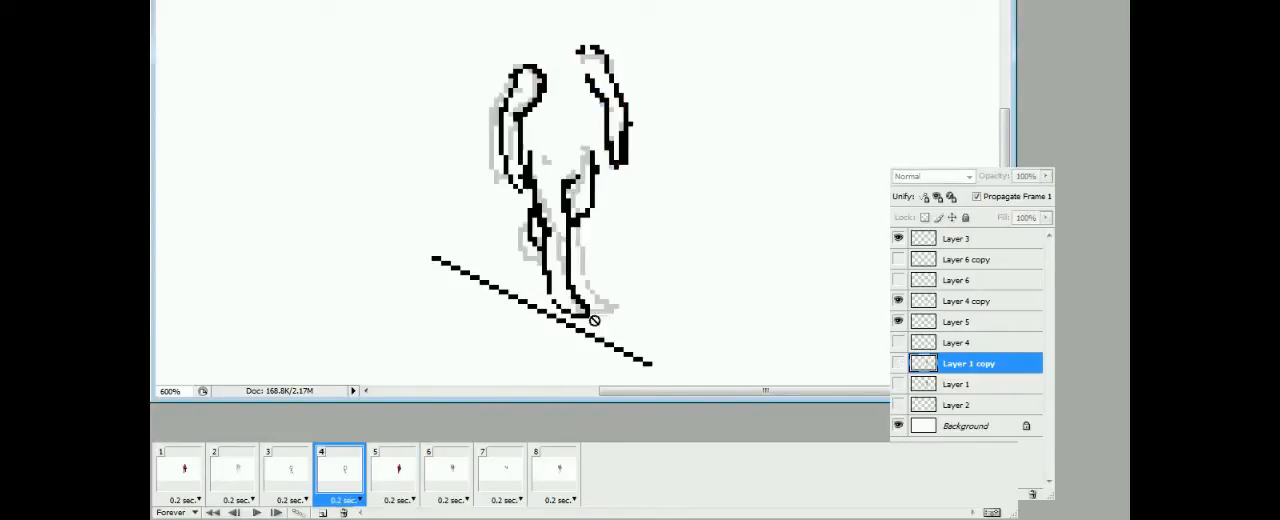
# In frame 5, move the Layer 3 ground line beneath the figure and shift the standing lower leg onto it
pyautogui.click(393, 478)
pyautogui.click(960, 239)
pyautogui.moveTo(690, 168); pyautogui.dragTo(690, 392)
pyautogui.click(342, 482)
pyautogui.click(393, 478)
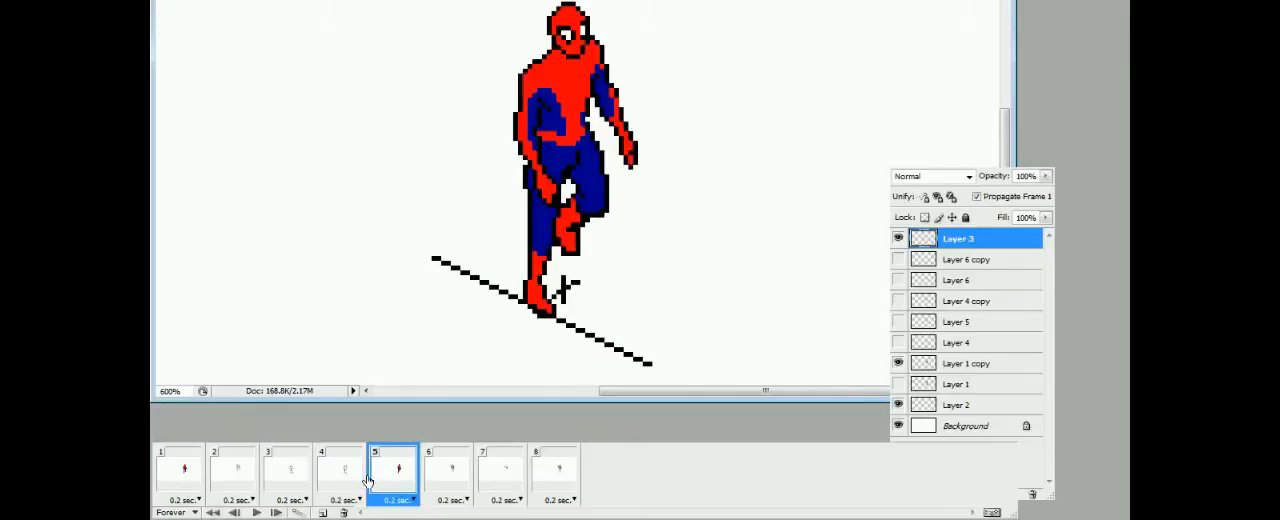
pyautogui.click(940, 363)
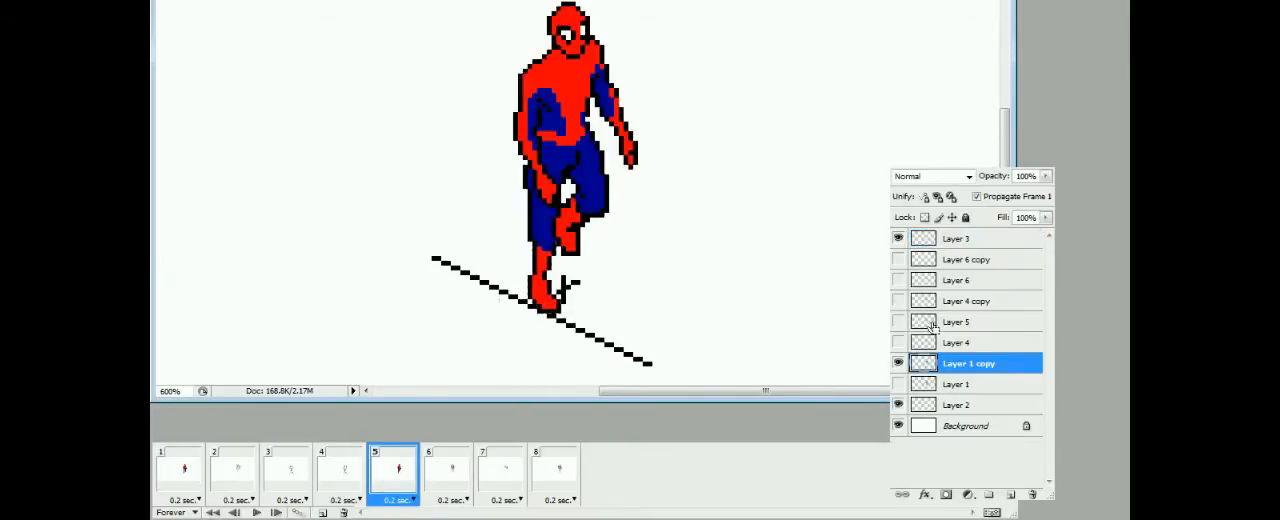
pyautogui.click(447, 482)
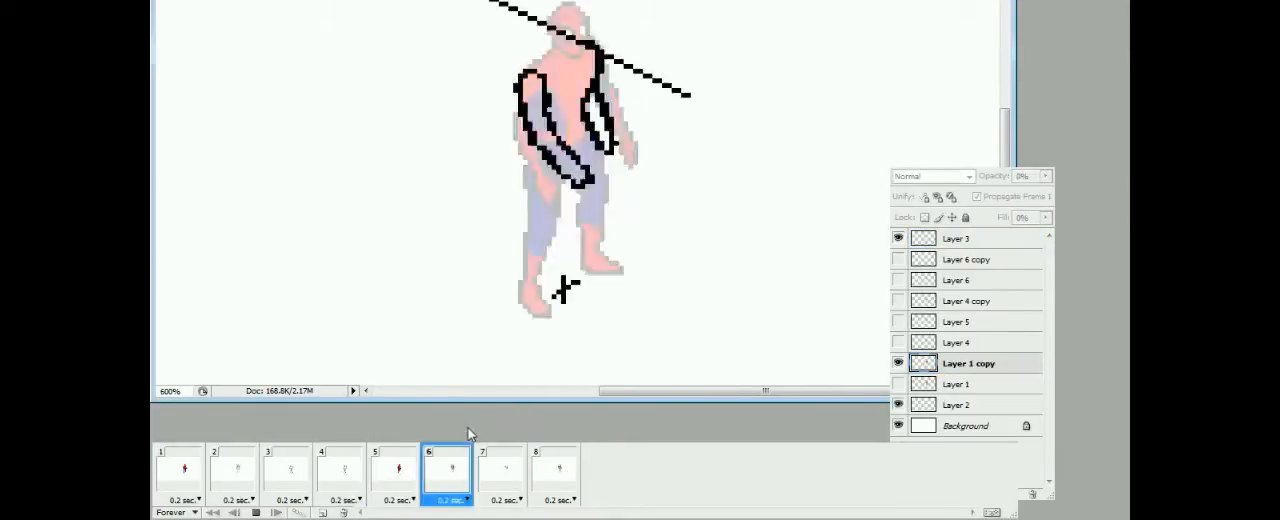
# In frame 6, show Layer 1 copy at 26% opacity in place of Layer 1 as a tracing guide
pyautogui.click(393, 482)
pyautogui.click(447, 487)
pyautogui.click(898, 363)
pyautogui.click(898, 384)
pyautogui.moveTo(1046, 176); pyautogui.dragTo(984, 197)
pyautogui.scroll(2, 694, 306)
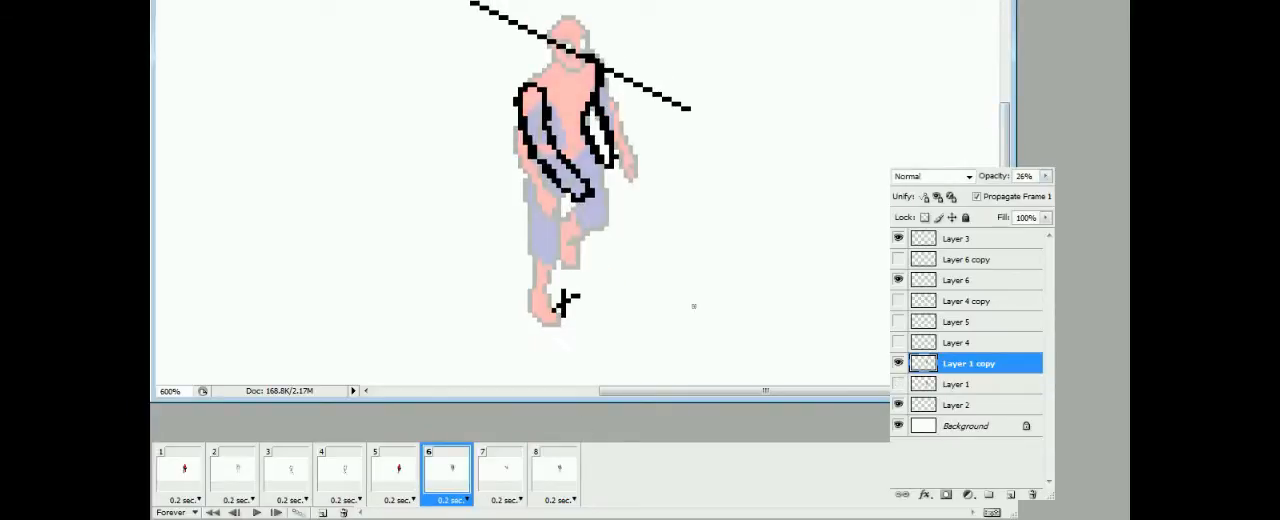
# Compare the leg poses across frames 2 to 7 to plan the pose for frame 6
pyautogui.click(443, 485)
pyautogui.click(342, 482)
pyautogui.click(445, 482)
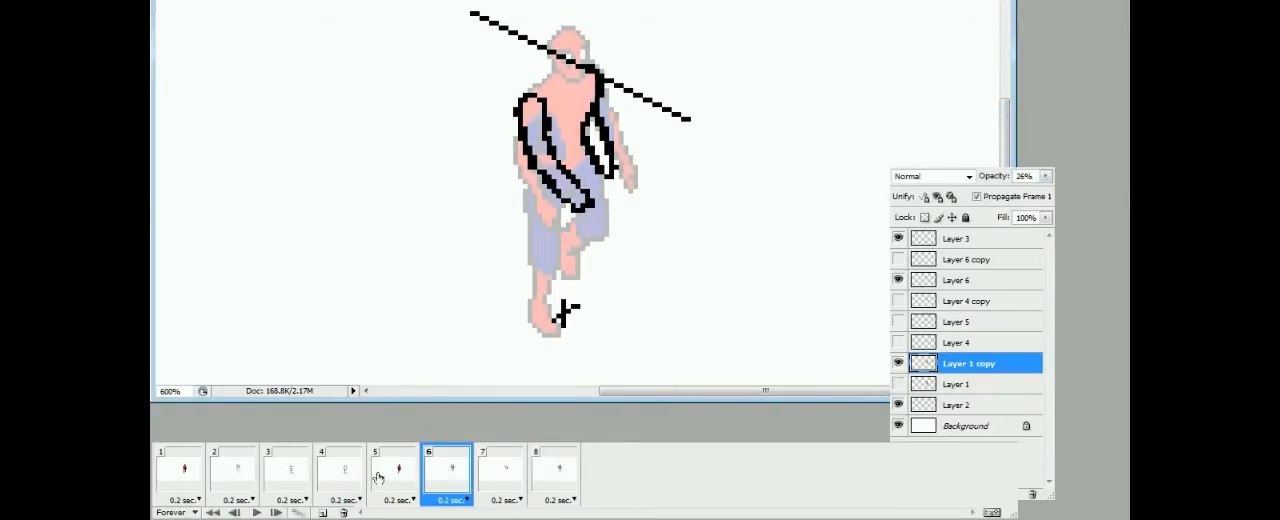
pyautogui.click(385, 480)
pyautogui.click(249, 468)
pyautogui.click(293, 471)
pyautogui.click(340, 474)
pyautogui.click(512, 484)
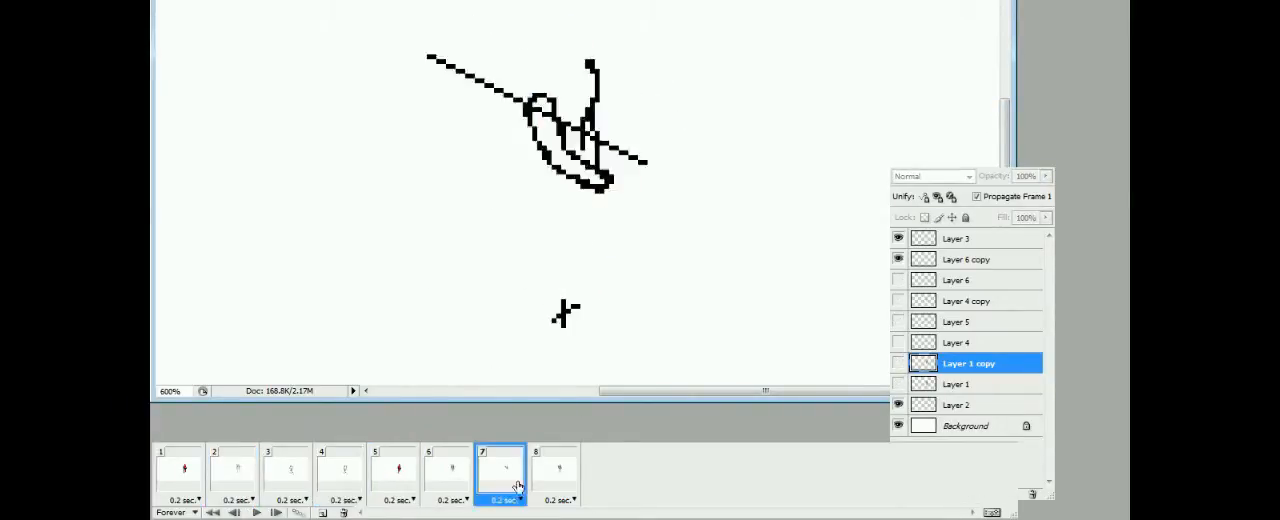
pyautogui.click(397, 479)
pyautogui.click(242, 471)
pyautogui.click(393, 476)
pyautogui.click(445, 479)
pyautogui.click(398, 477)
pyautogui.click(445, 479)
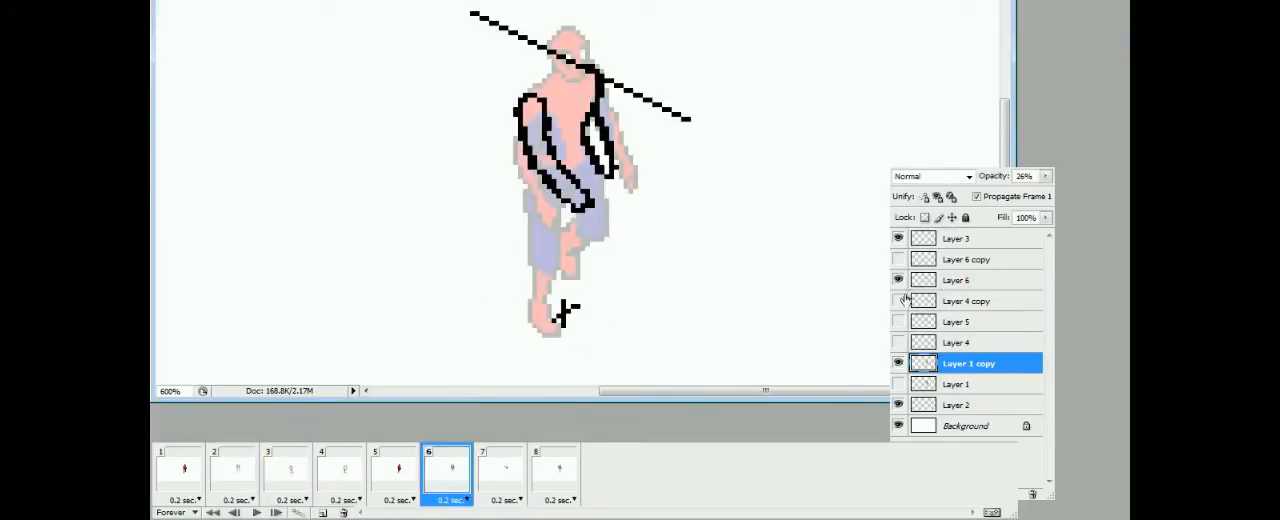
# Sketch both thighs and knees on Layer 6 in frame 6 over the faded figure
pyautogui.click(340, 476)
pyautogui.click(445, 479)
pyautogui.moveTo(528, 178); pyautogui.dragTo(541, 256)
pyautogui.click(398, 477)
pyautogui.click(443, 478)
pyautogui.moveTo(600, 170); pyautogui.dragTo(584, 221)
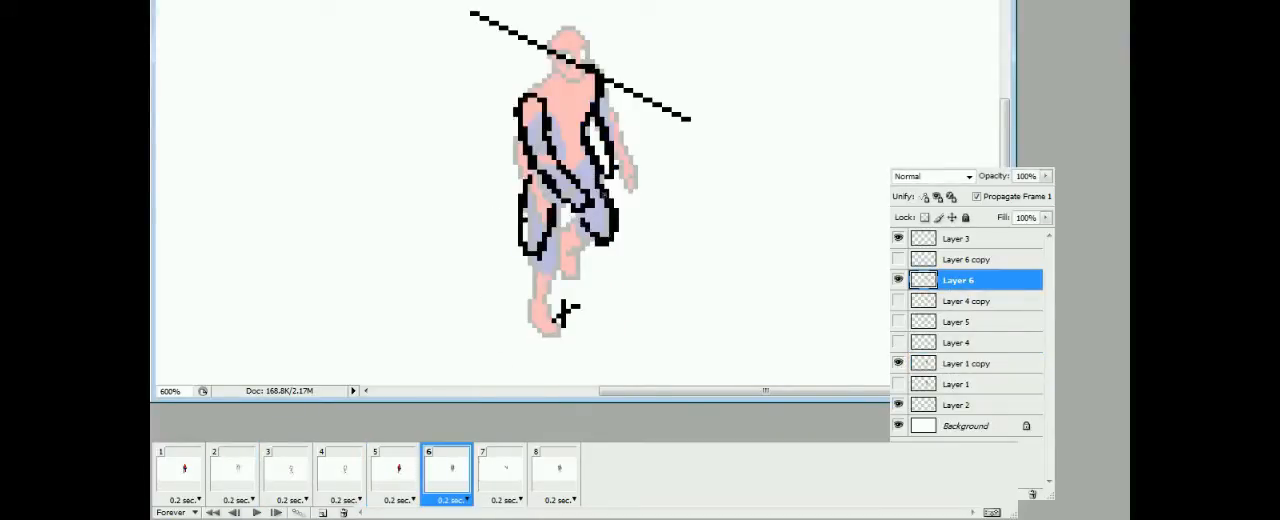
# Draw the lower part and foot of the forward-swinging leg on Layer 6 in frame 6
pyautogui.moveTo(597, 258); pyautogui.dragTo(603, 304)
pyautogui.click(345, 479)
pyautogui.click(445, 479)
pyautogui.moveTo(584, 236)
pyautogui.mouseDown()
pyautogui.moveTo(600, 275)
pyautogui.moveTo(591, 268)
pyautogui.moveTo(606, 303)
pyautogui.mouseUp()
pyautogui.click(342, 479)
pyautogui.click(445, 479)
# Reshape the rear thigh and sketch its lower leg and foot on Layer 6 in frame 6
pyautogui.moveTo(549, 210); pyautogui.dragTo(547, 242)
pyautogui.moveTo(522, 236); pyautogui.dragTo(525, 186)
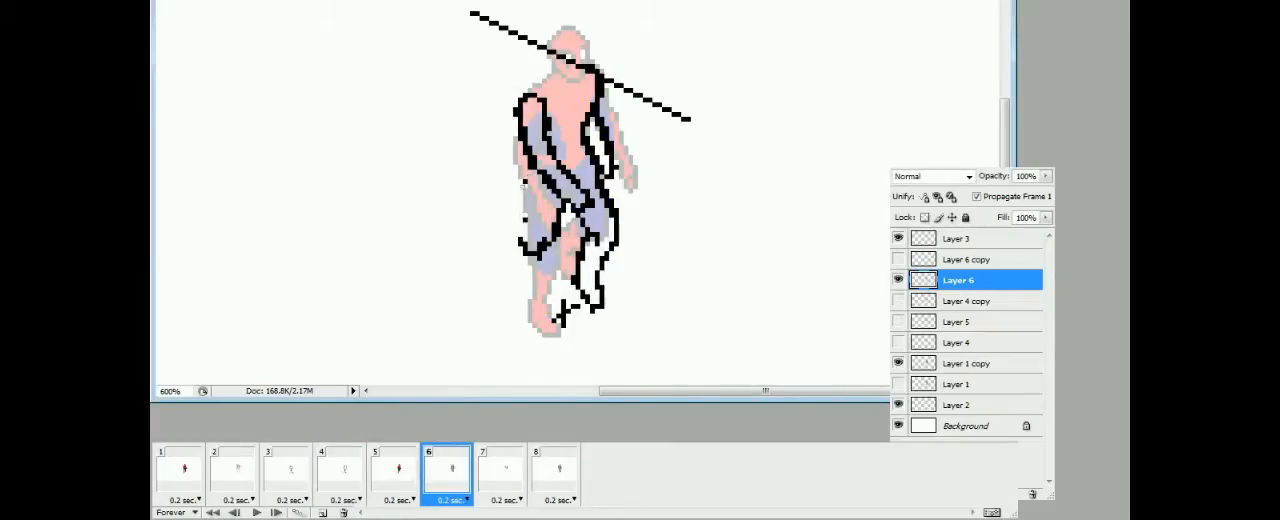
pyautogui.moveTo(521, 240)
pyautogui.mouseDown()
pyautogui.moveTo(512, 275)
pyautogui.moveTo(533, 304)
pyautogui.mouseUp()
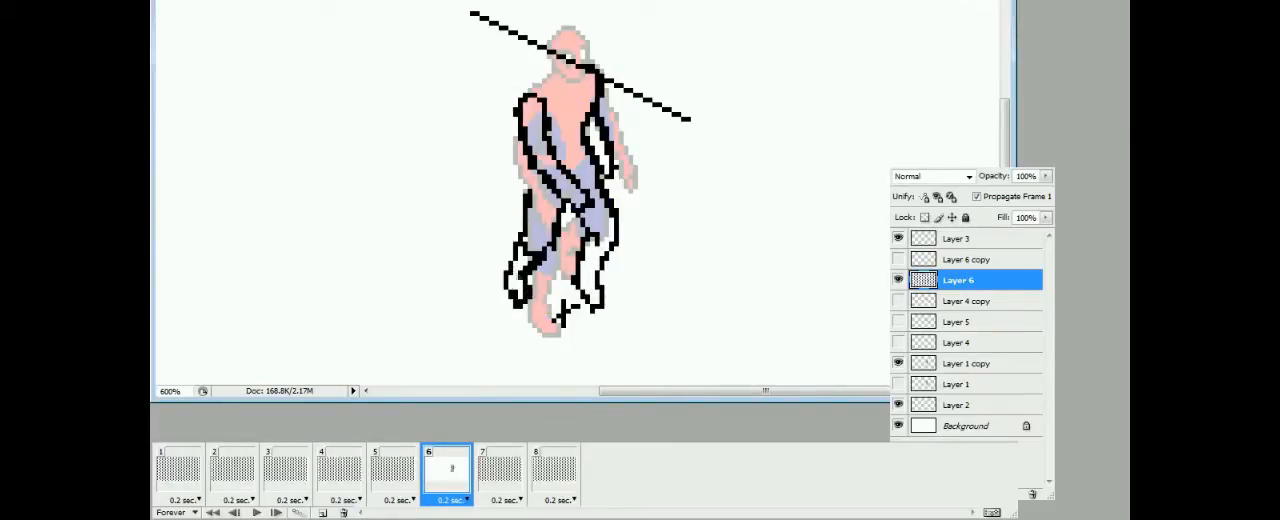
# Compare frame 6 with frames 1 to 5 to check the walking motion
pyautogui.click(415, 483)
pyautogui.click(437, 487)
pyautogui.click(411, 479)
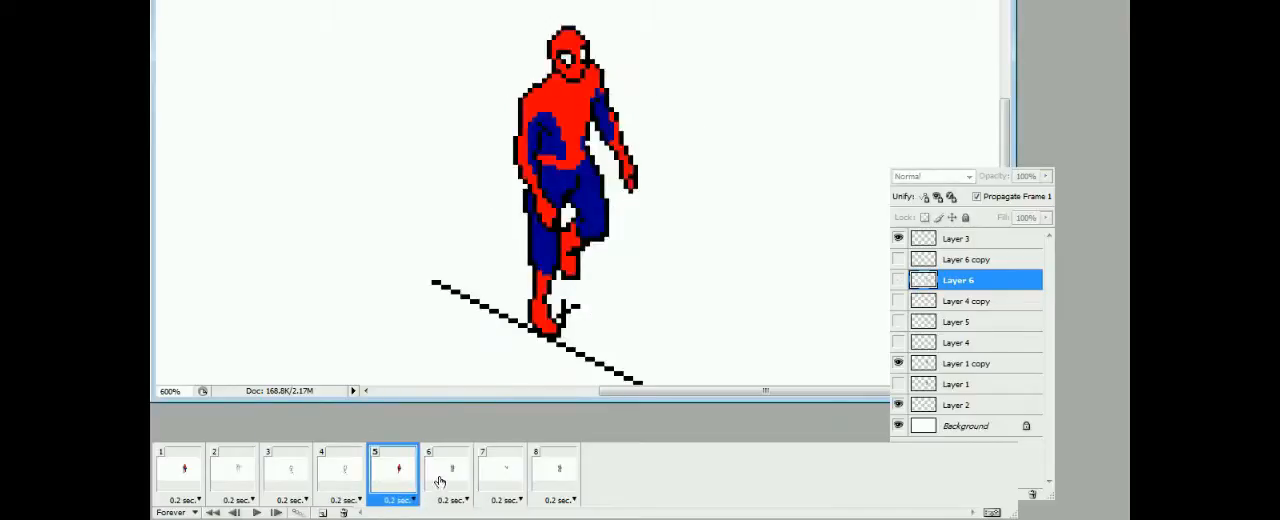
pyautogui.click(352, 472)
pyautogui.click(303, 469)
pyautogui.click(180, 472)
pyautogui.click(340, 472)
pyautogui.click(393, 472)
pyautogui.click(446, 474)
# Adjust the rear lower leg on Layer 6 in frame 6 and check it against frame 5
pyautogui.click(527, 310)
pyautogui.moveTo(527, 310); pyautogui.dragTo(528, 272)
pyautogui.click(397, 475)
pyautogui.click(431, 475)
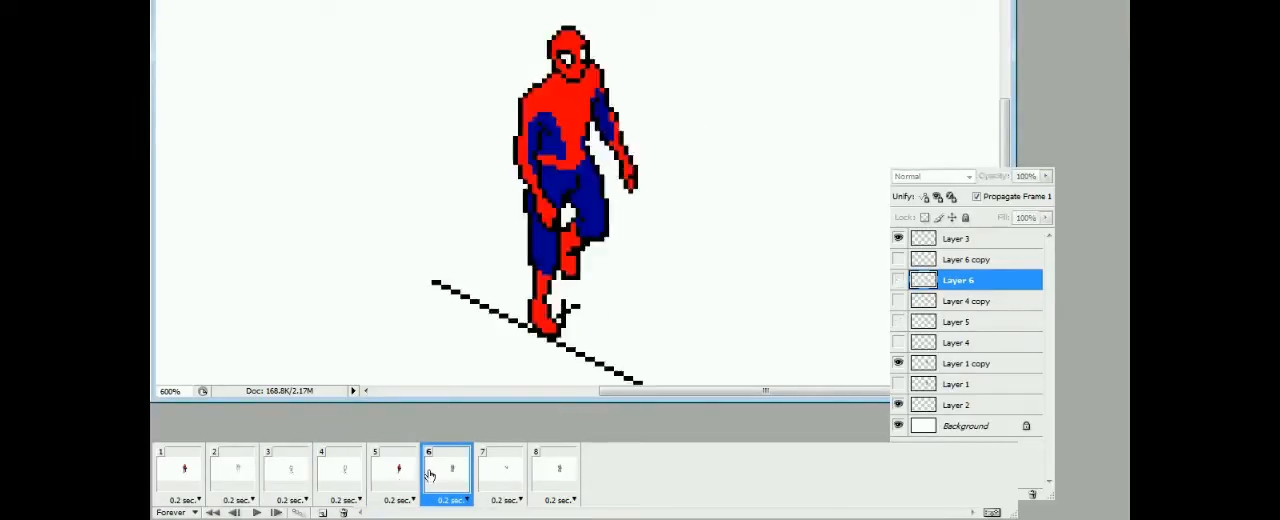
# Compare the limb poses of frames 2, 3, 6 and 7 to plan the legs for frame 7
pyautogui.click(492, 470)
pyautogui.click(458, 470)
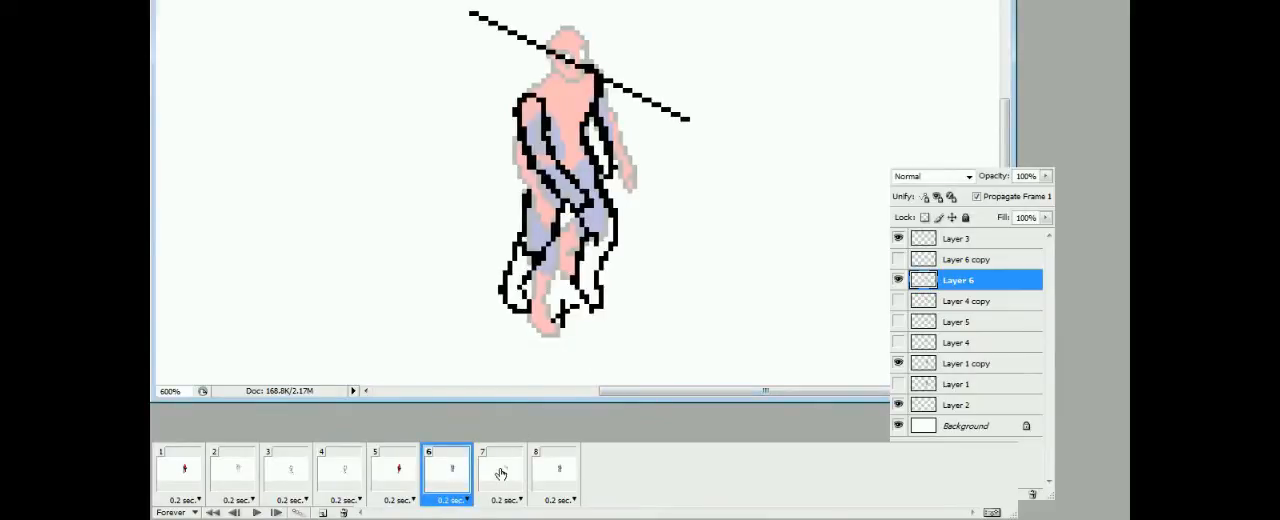
pyautogui.click(499, 476)
pyautogui.click(286, 484)
pyautogui.click(497, 478)
pyautogui.click(243, 480)
pyautogui.click(275, 481)
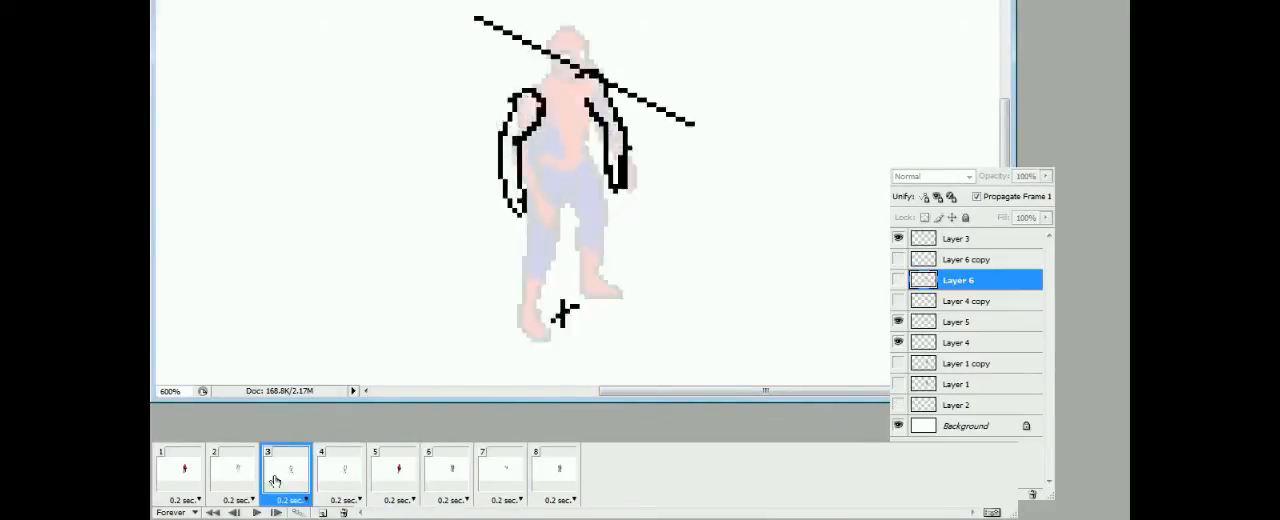
pyautogui.click(500, 472)
pyautogui.click(286, 478)
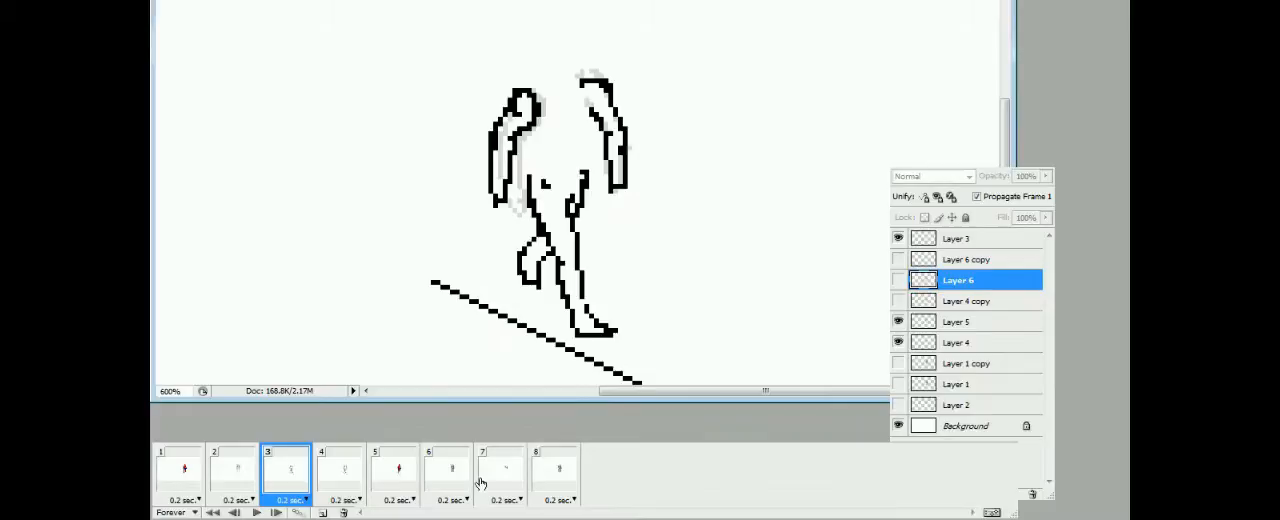
pyautogui.click(500, 470)
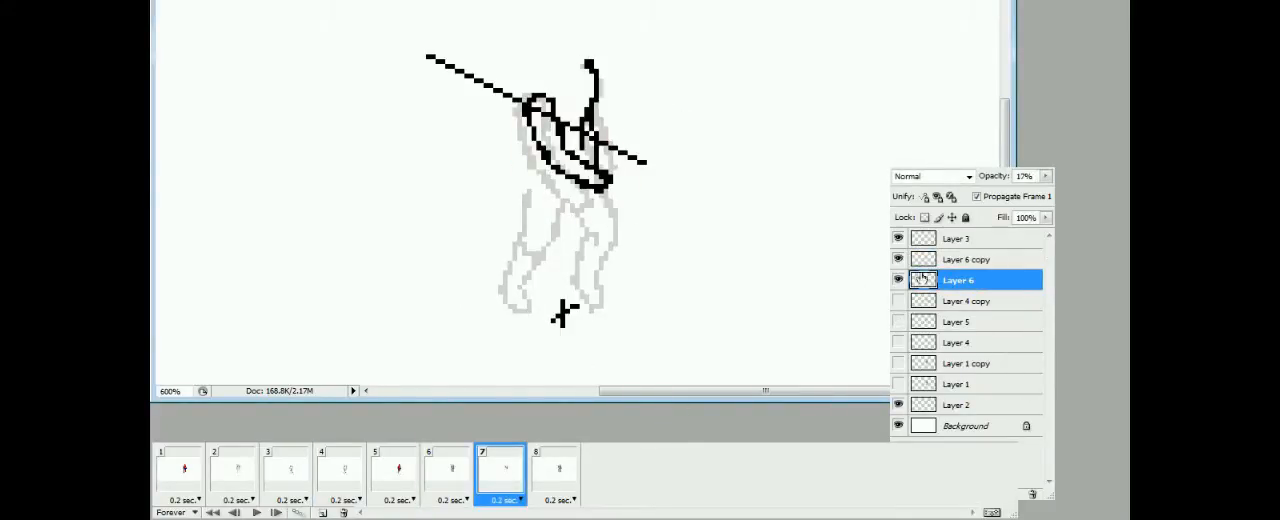
# Sketch the forward leg with its foot and the rear thigh on Layer 6 copy in frame 7
pyautogui.click(926, 262)
pyautogui.moveTo(604, 191); pyautogui.dragTo(630, 294)
pyautogui.moveTo(575, 198)
pyautogui.mouseDown()
pyautogui.moveTo(611, 300)
pyautogui.moveTo(648, 304)
pyautogui.mouseUp()
pyautogui.moveTo(562, 202); pyautogui.dragTo(552, 242)
pyautogui.moveTo(537, 177); pyautogui.dragTo(525, 235)
pyautogui.moveTo(560, 208); pyautogui.dragTo(570, 203)
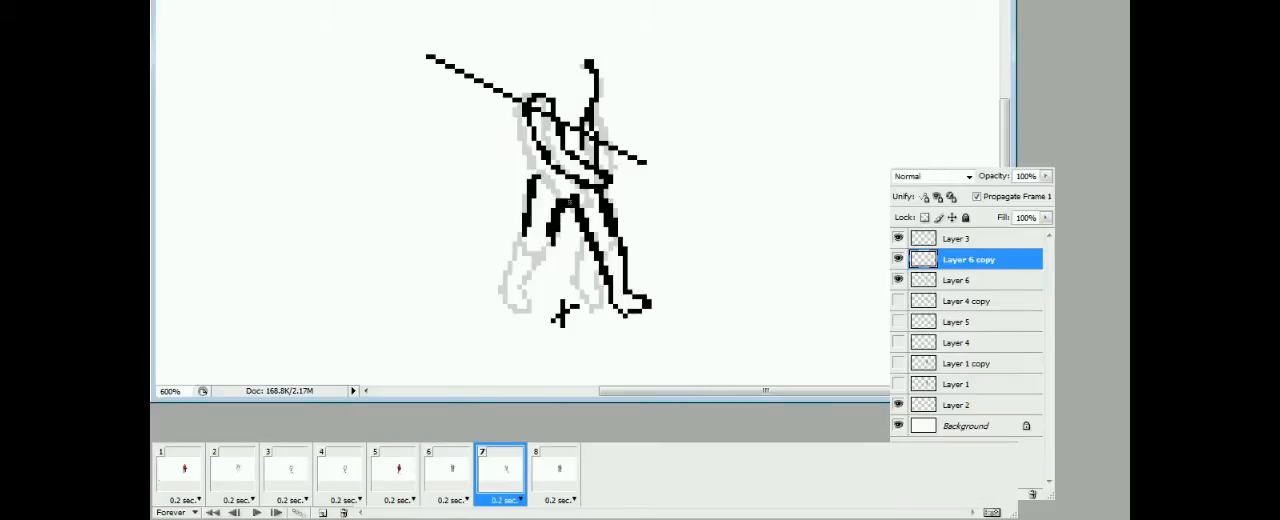
# Draw the rear lower leg and foot on Layer 6 copy in frame 7, erasing stray pixels
pyautogui.moveTo(522, 236)
pyautogui.mouseDown()
pyautogui.moveTo(502, 284)
pyautogui.moveTo(509, 304)
pyautogui.mouseUp()
pyautogui.press('e')
pyautogui.moveTo(501, 292)
pyautogui.mouseDown()
pyautogui.moveTo(511, 261)
pyautogui.moveTo(514, 308)
pyautogui.mouseUp()
pyautogui.press('b')
pyautogui.press('e')
pyautogui.moveTo(524, 252); pyautogui.dragTo(512, 262)
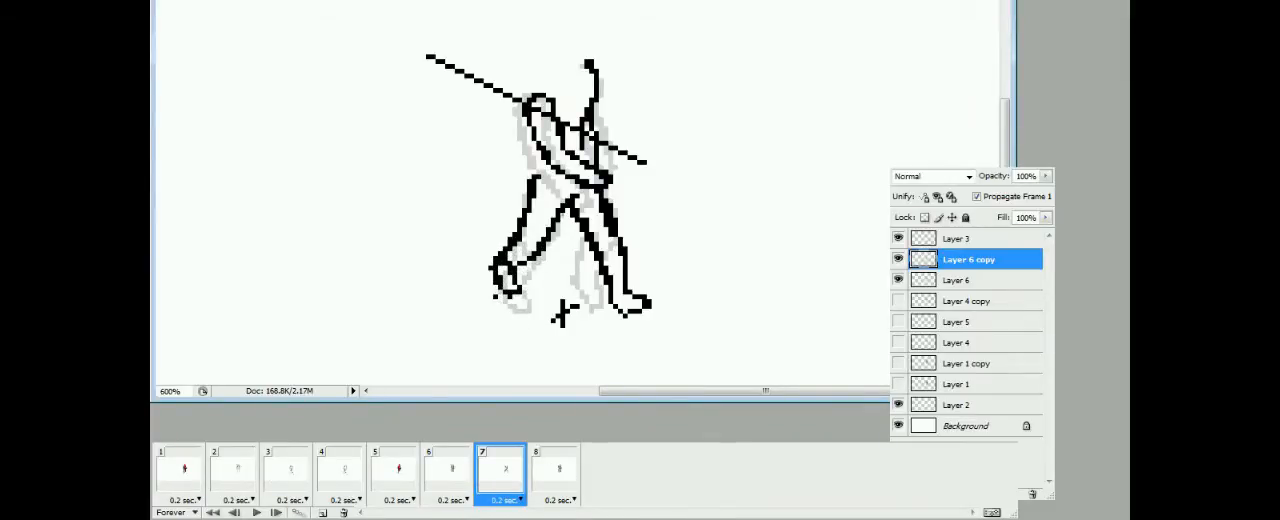
# Check frame 7 against frames 5 and 6, and move its Layer 6 copy sketch slightly down
pyautogui.click(464, 472)
pyautogui.click(484, 474)
pyautogui.click(412, 478)
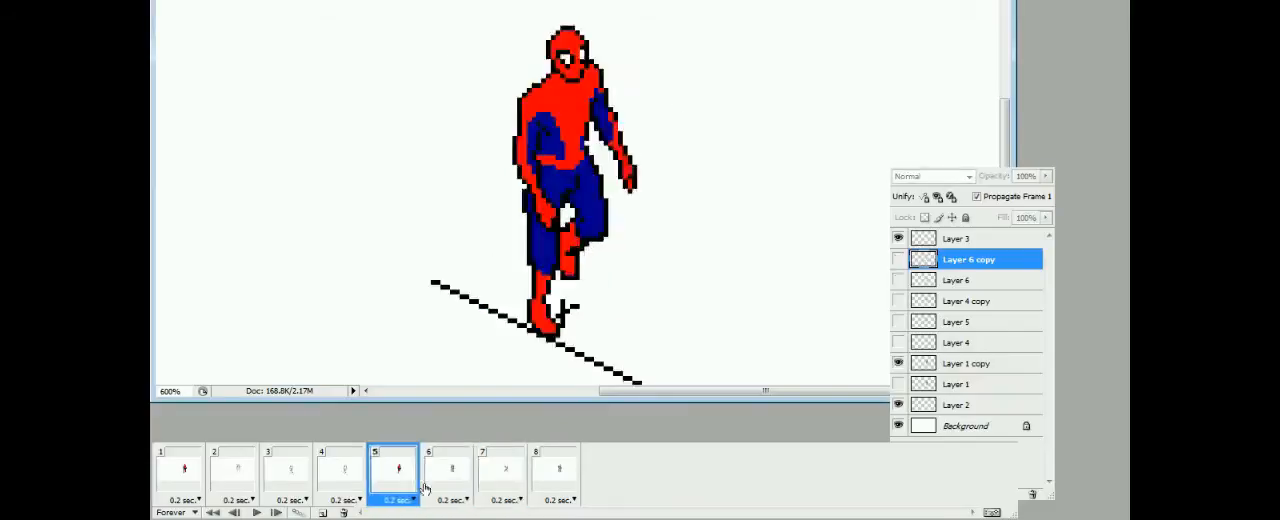
pyautogui.click(488, 474)
pyautogui.press('v')
pyautogui.press('Down')
pyautogui.press('Down')
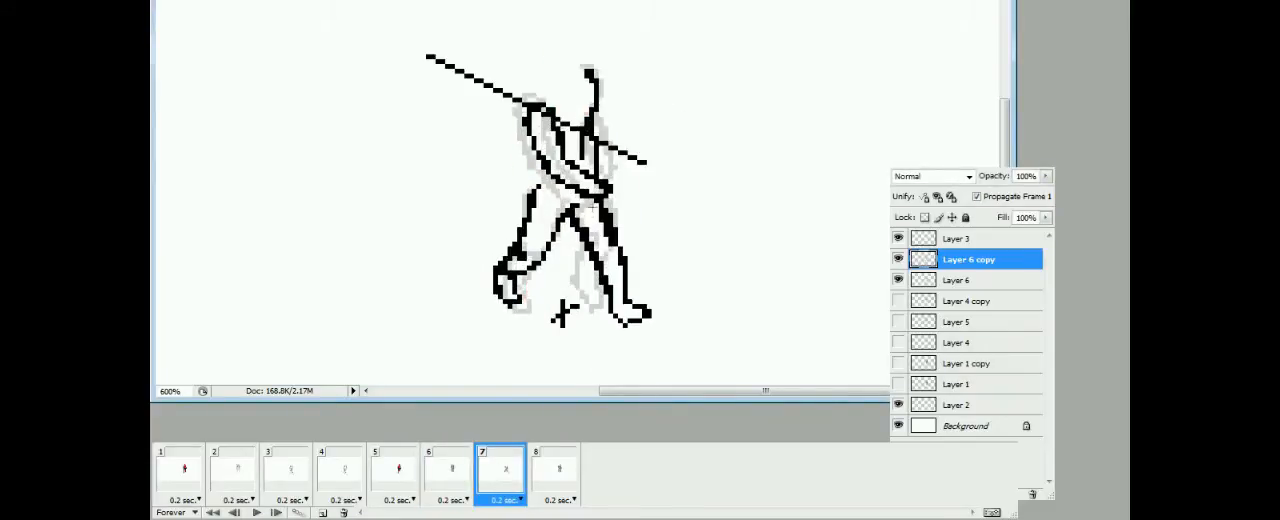
# Shift only the legs of the frame 7 sketch slightly left
pyautogui.moveTo(443, 184); pyautogui.dragTo(672, 334)
pyautogui.hotkey('ctrl', 'Left')
pyautogui.hotkey('ctrl', 'd')
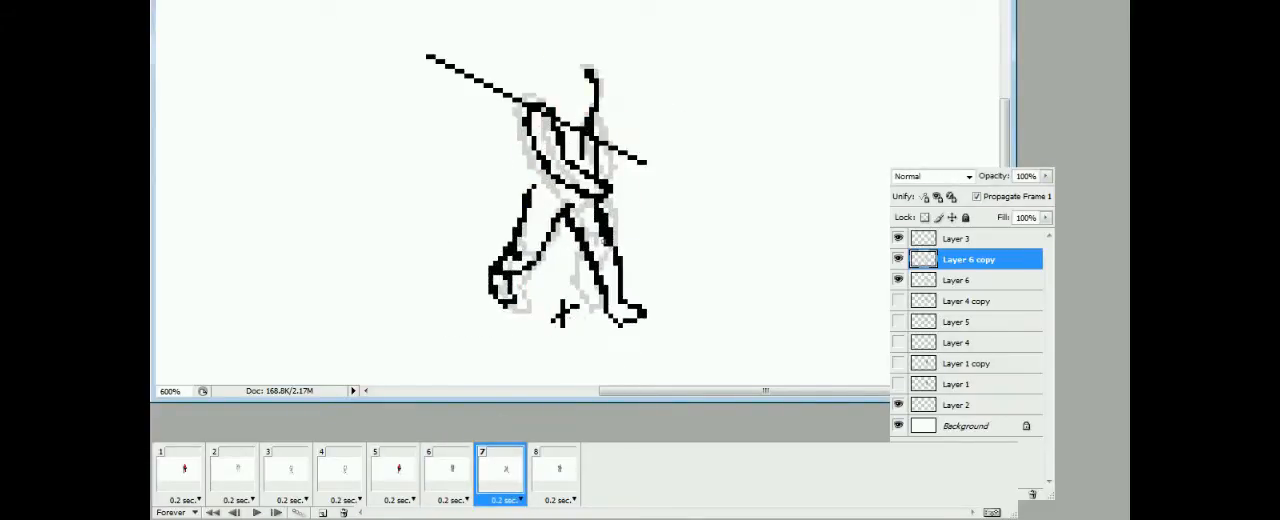
# Clean up the thigh outlines in frame 7 and compare the pose with the earlier frames
pyautogui.moveTo(605, 240); pyautogui.dragTo(598, 210)
pyautogui.moveTo(588, 262); pyautogui.dragTo(568, 225)
pyautogui.click(412, 482)
pyautogui.click(488, 477)
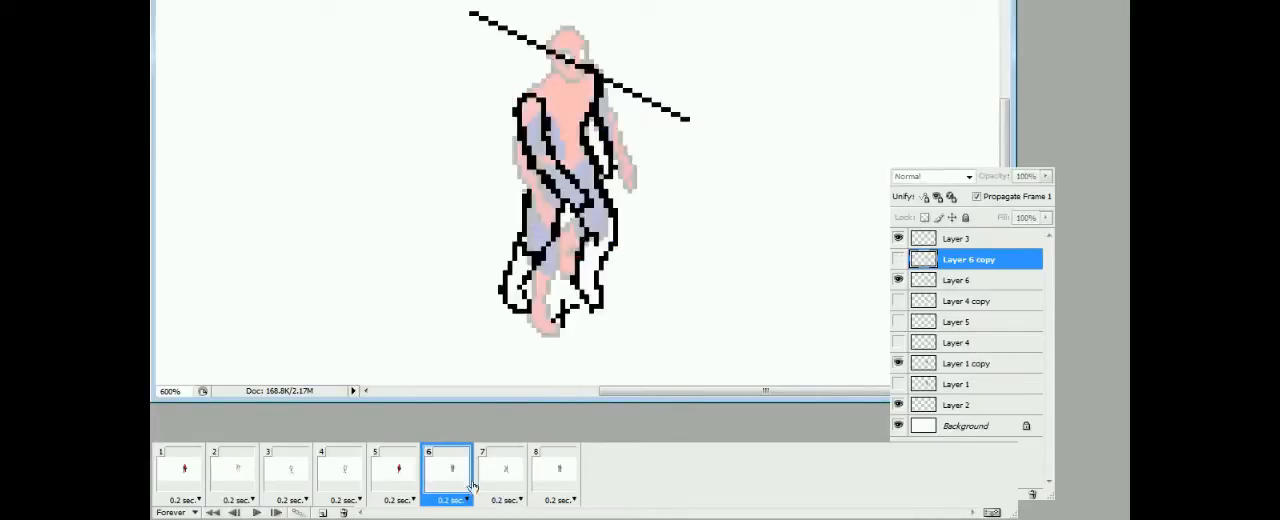
pyautogui.click(345, 478)
pyautogui.click(505, 477)
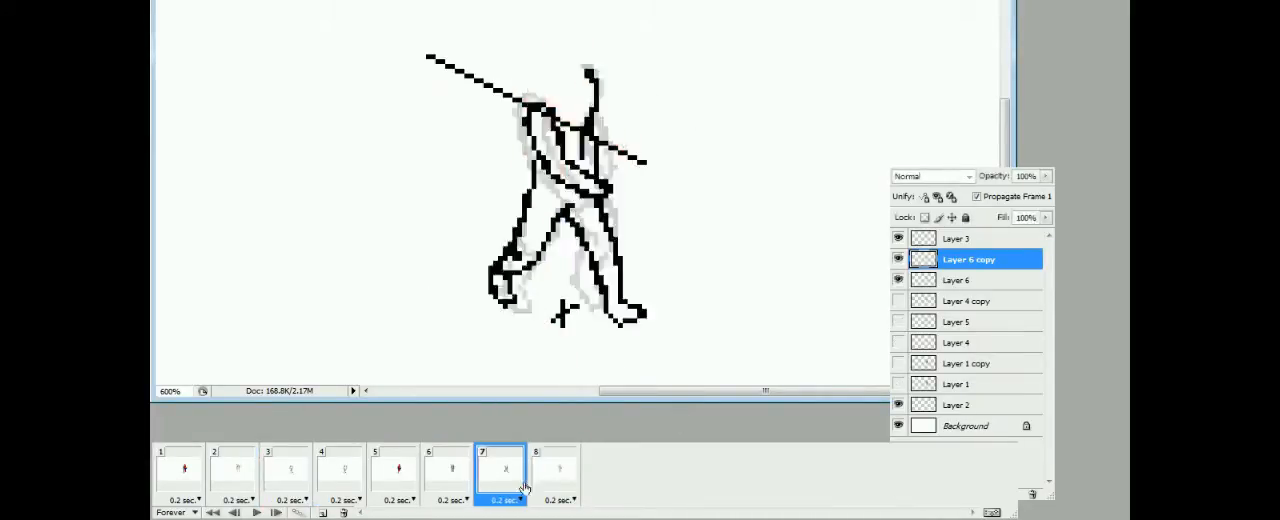
# Duplicate the Layer 6 sketch for frame 8, erase its rear lower leg and redraw the forward leg and foot
pyautogui.click(557, 477)
pyautogui.hotkey('ctrl', 'j')
pyautogui.moveTo(507, 264); pyautogui.dragTo(527, 308)
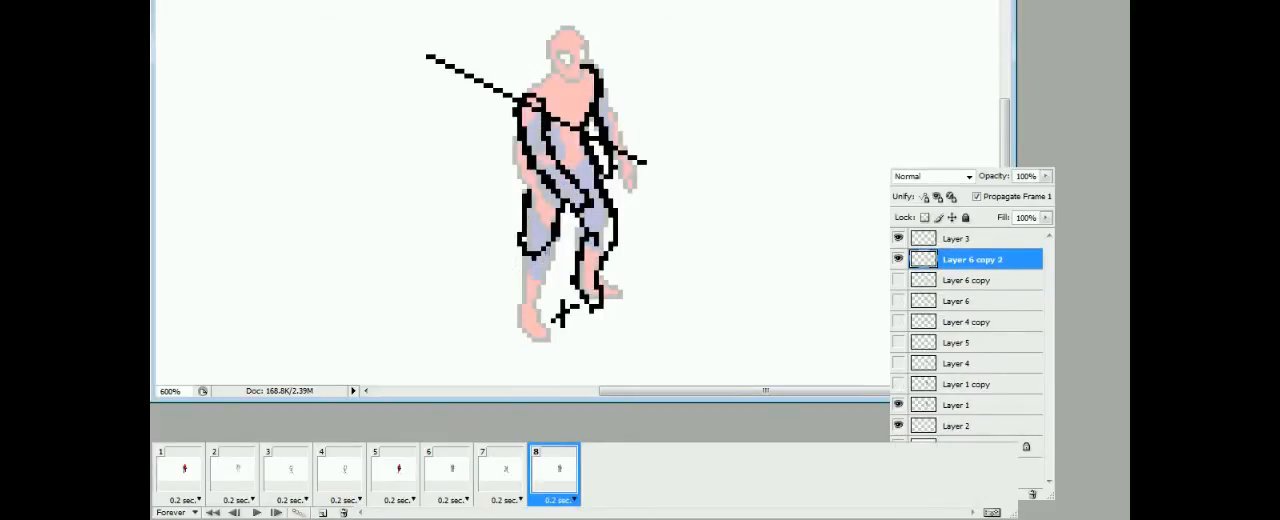
pyautogui.moveTo(613, 242)
pyautogui.mouseDown()
pyautogui.moveTo(619, 298)
pyautogui.moveTo(598, 303)
pyautogui.mouseUp()
pyautogui.moveTo(590, 215)
pyautogui.mouseDown()
pyautogui.moveTo(604, 300)
pyautogui.moveTo(622, 300)
pyautogui.mouseUp()
pyautogui.click(509, 474)
pyautogui.click(553, 473)
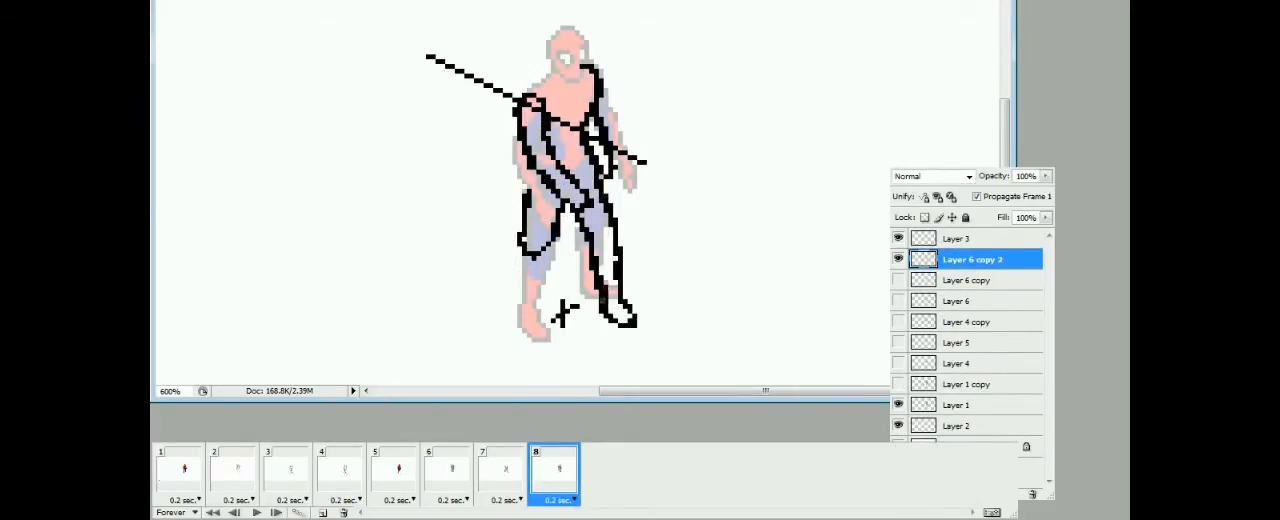
# Draw the raised rear lower leg and foot in frame 8, and adjust the legs against frames 4, 6 and 7
pyautogui.moveTo(562, 213)
pyautogui.mouseDown()
pyautogui.moveTo(552, 253)
pyautogui.moveTo(507, 276)
pyautogui.moveTo(524, 284)
pyautogui.mouseUp()
pyautogui.moveTo(549, 257); pyautogui.dragTo(527, 262)
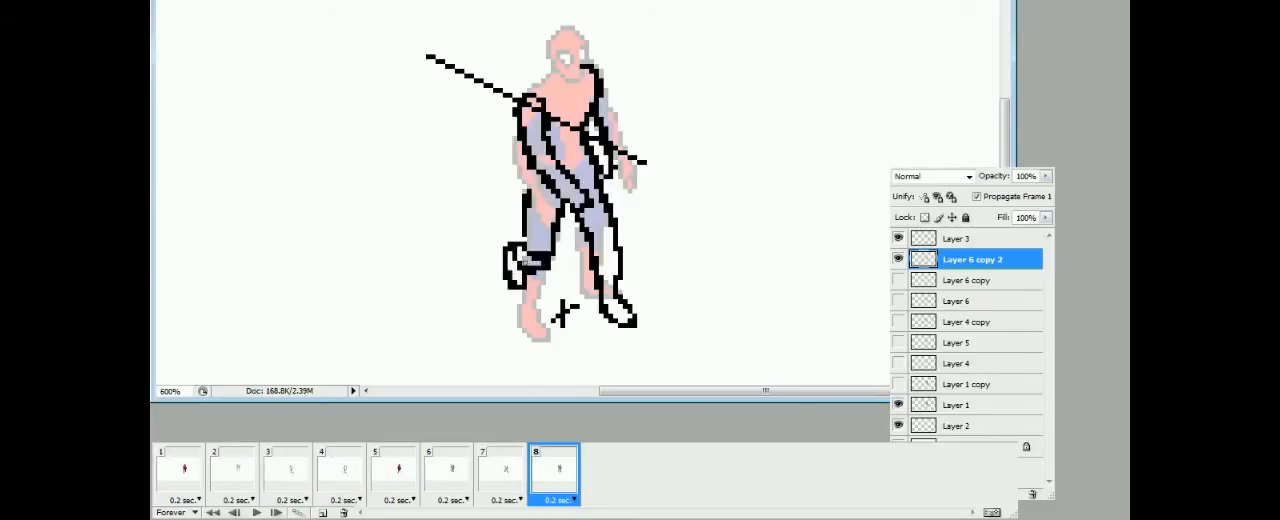
pyautogui.click(345, 478)
pyautogui.click(450, 475)
pyautogui.click(553, 473)
pyautogui.hotkey('ctrl', 'Right')
pyautogui.click(500, 475)
pyautogui.click(545, 479)
pyautogui.moveTo(550, 268); pyautogui.dragTo(530, 270)
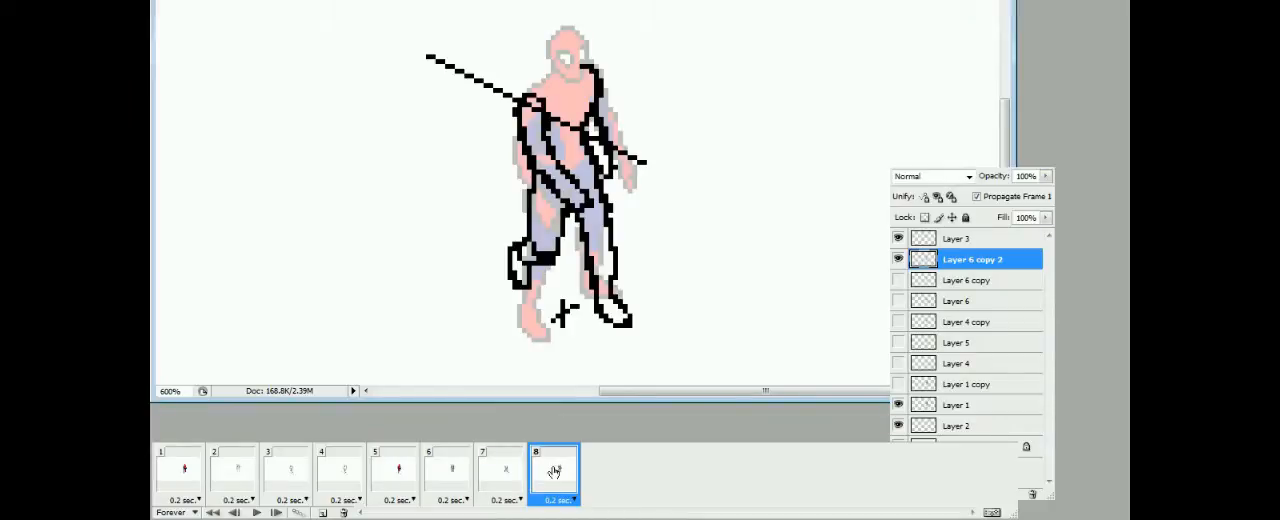
# Duplicate Layer 1 and hide the original layer
pyautogui.press('space')
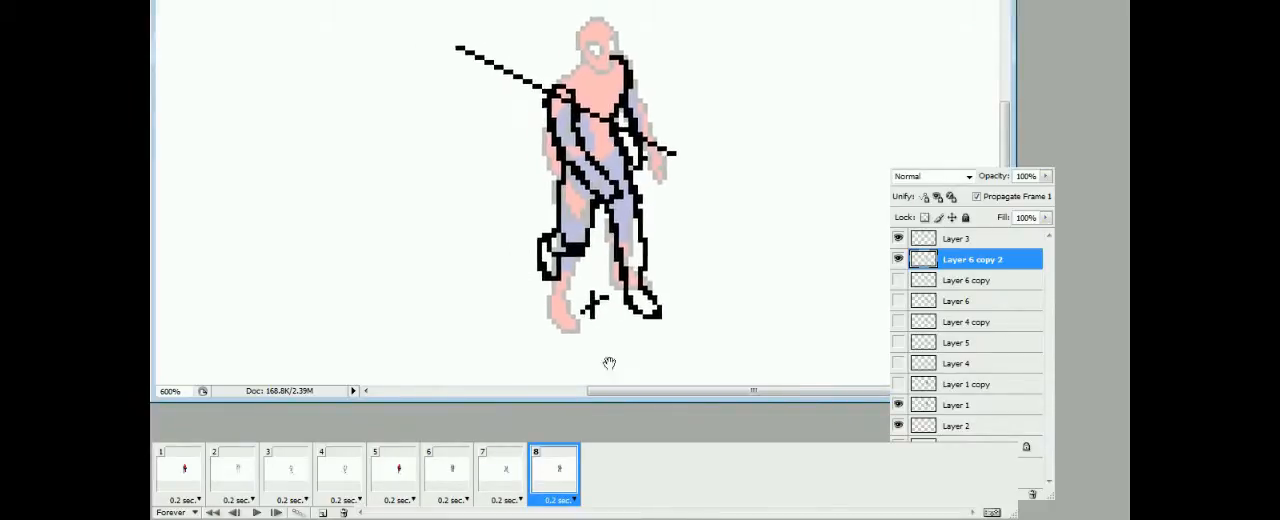
pyautogui.rightClick(956, 408)
pyautogui.click(1000, 82)
pyautogui.press('Return')
pyautogui.click(898, 426)
pyautogui.click(546, 482)
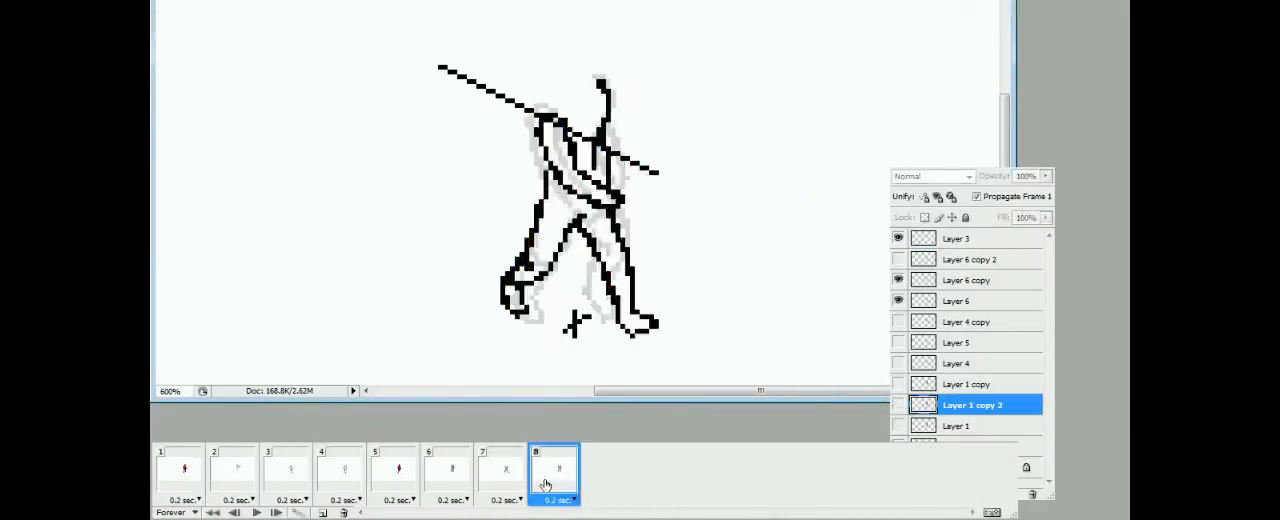
# Shift the forward leg left on Layer 1 copy 2 in frame 1 and nudge its lower part down
pyautogui.click(184, 477)
pyautogui.moveTo(579, 217); pyautogui.dragTo(572, 262)
pyautogui.click(400, 479)
pyautogui.click(177, 480)
pyautogui.press('m')
pyautogui.moveTo(582, 206); pyautogui.dragTo(636, 331)
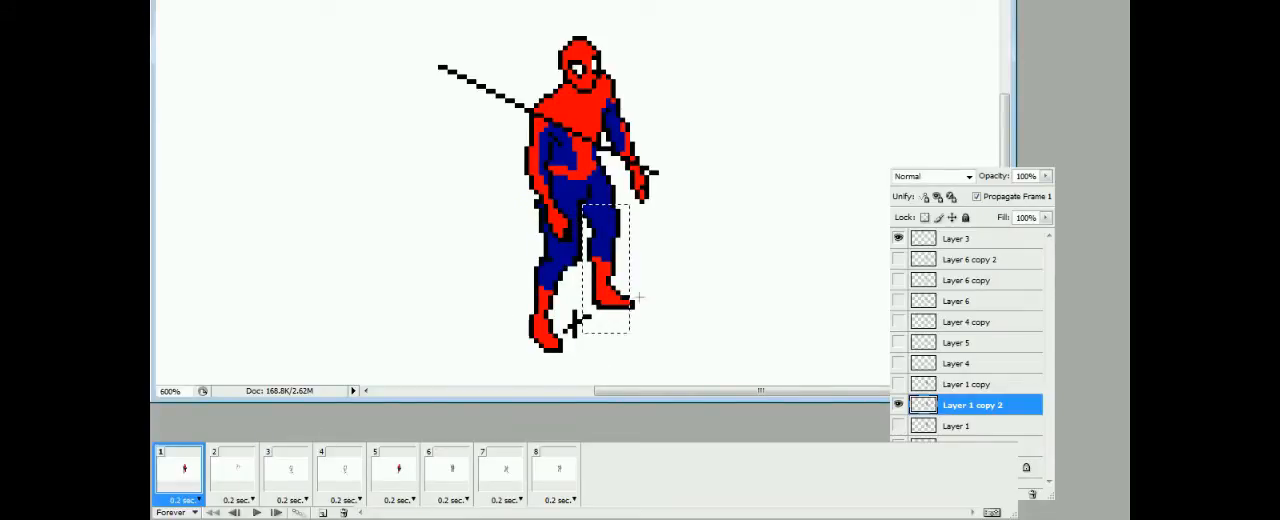
pyautogui.hotkey('ctrl', 'Left')
pyautogui.hotkey('ctrl', 'Left')
pyautogui.hotkey('ctrl', 'd')
pyautogui.moveTo(578, 248); pyautogui.dragTo(627, 340)
pyautogui.hotkey('ctrl', 'Down')
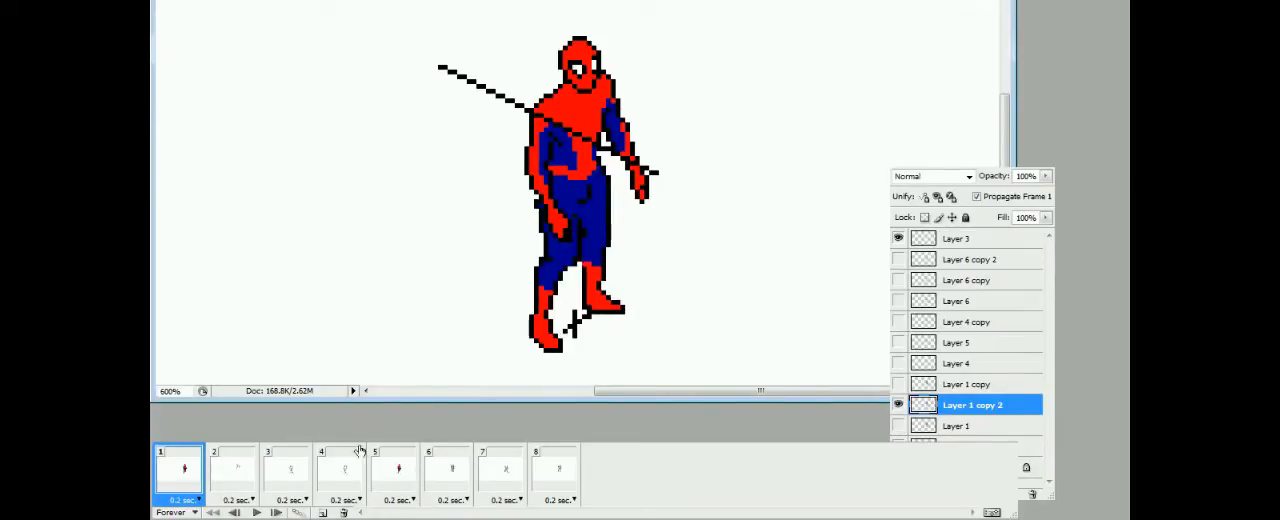
# Raise the rear lower leg and foot on Layer 1 copy 2 in frame 1, and fine-tune the foot's height
pyautogui.moveTo(585, 205)
pyautogui.mouseDown()
pyautogui.moveTo(584, 264)
pyautogui.moveTo(547, 284)
pyautogui.moveTo(568, 356)
pyautogui.mouseUp()
pyautogui.moveTo(545, 332)
pyautogui.mouseDown()
pyautogui.moveTo(545, 289)
pyautogui.moveTo(549, 304)
pyautogui.mouseUp()
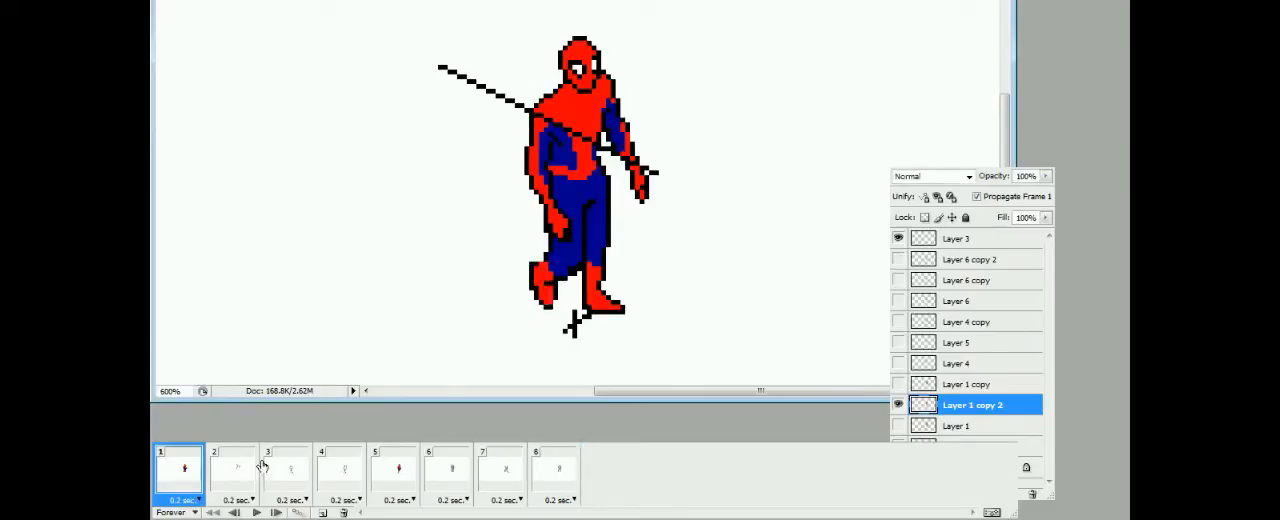
pyautogui.click(228, 484)
pyautogui.click(190, 482)
pyautogui.moveTo(557, 264); pyautogui.dragTo(525, 341)
pyautogui.hotkey('ctrl', 'Down')
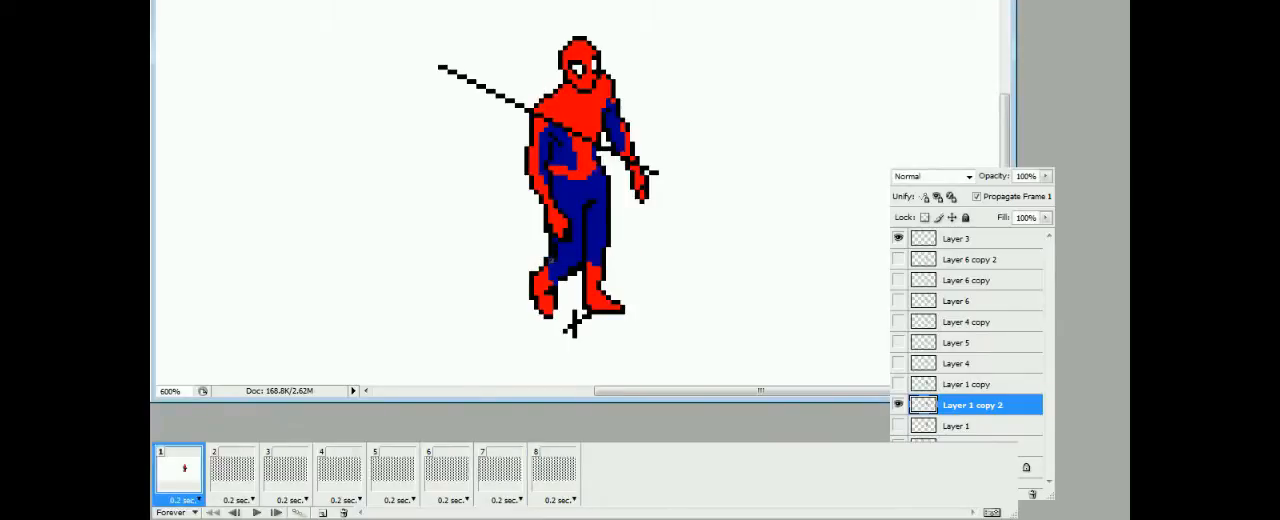
# Show Layer 1 copy 2 as the faded reference in frame 2 and make Layer 4 the active layer
pyautogui.click(232, 470)
pyautogui.click(898, 405)
pyautogui.click(898, 365)
pyautogui.click(927, 369)
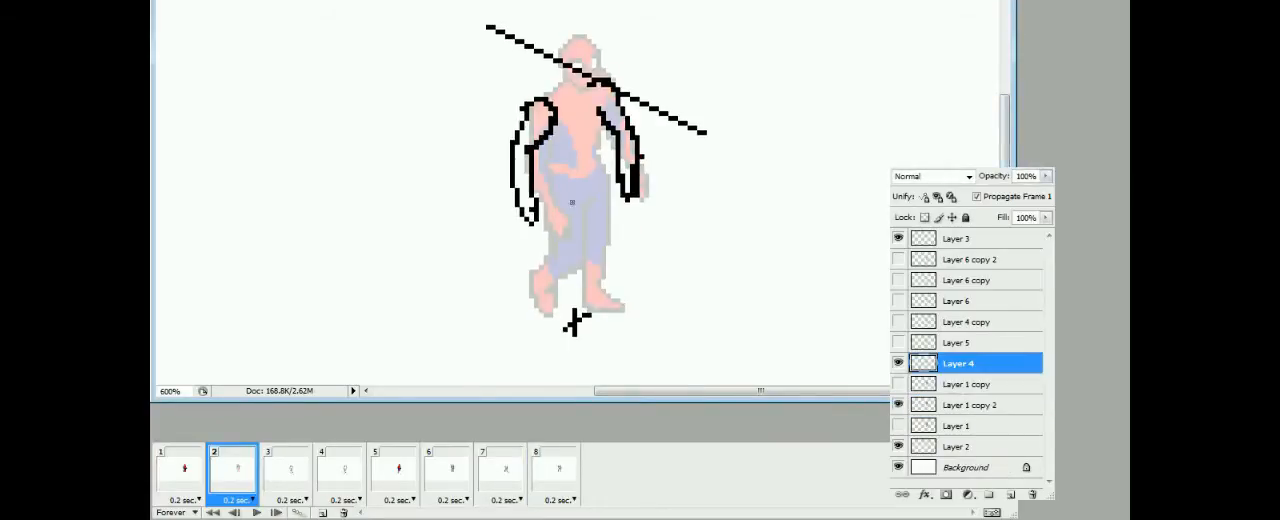
# Sketch both upper legs on Layer 4 in frame 2, comparing them with frame 3
pyautogui.click(277, 485)
pyautogui.click(236, 482)
pyautogui.moveTo(582, 215); pyautogui.dragTo(581, 295)
pyautogui.moveTo(546, 196); pyautogui.dragTo(564, 276)
pyautogui.moveTo(599, 205); pyautogui.dragTo(592, 245)
pyautogui.click(279, 481)
pyautogui.click(235, 483)
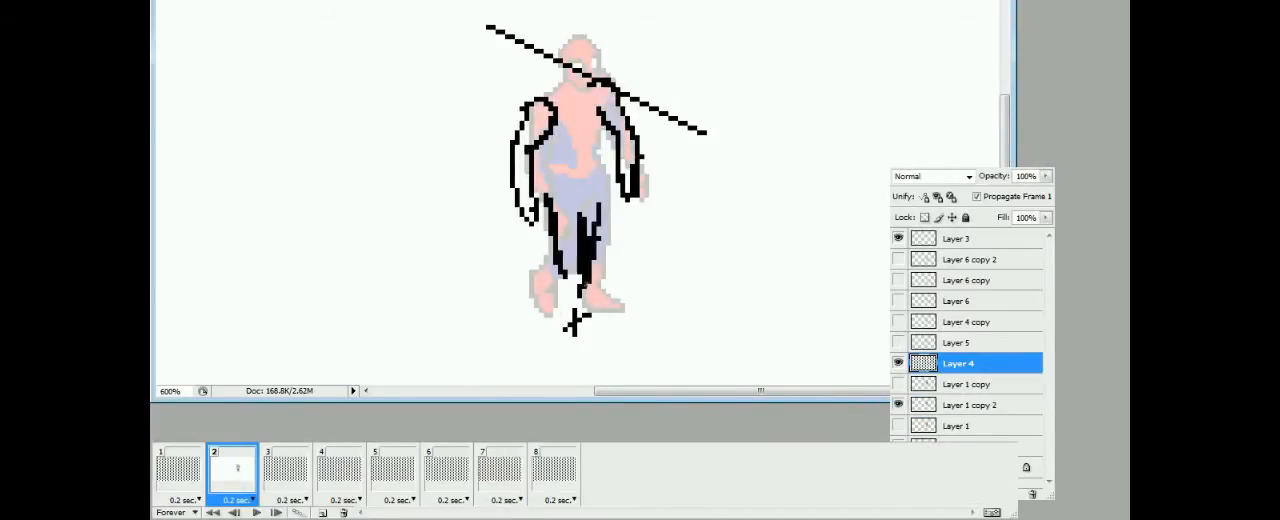
# Draw and refine the lower leg and foot on Layer 4 in frame 2, checking against frames 1 and 3
pyautogui.moveTo(561, 280); pyautogui.dragTo(576, 307)
pyautogui.moveTo(584, 280); pyautogui.dragTo(582, 312)
pyautogui.click(282, 486)
pyautogui.click(236, 484)
pyautogui.moveTo(581, 220); pyautogui.dragTo(581, 272)
pyautogui.moveTo(562, 270)
pyautogui.mouseDown()
pyautogui.moveTo(568, 324)
pyautogui.moveTo(562, 290)
pyautogui.moveTo(579, 304)
pyautogui.moveTo(573, 327)
pyautogui.mouseUp()
pyautogui.click(186, 482)
pyautogui.click(225, 483)
pyautogui.click(284, 482)
pyautogui.click(238, 483)
pyautogui.moveTo(556, 300); pyautogui.dragTo(577, 338)
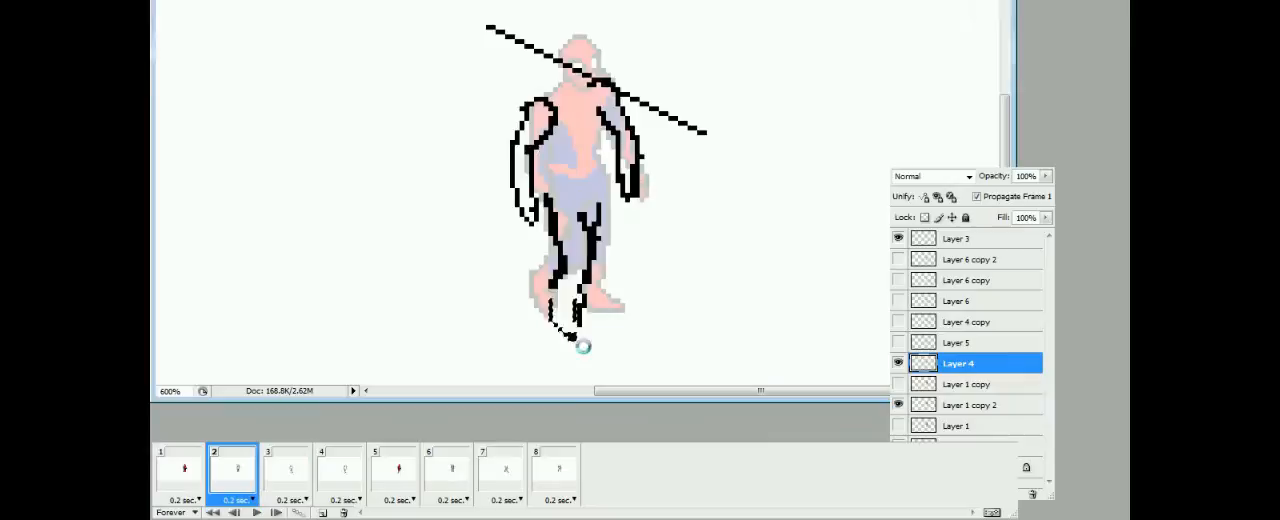
# Draw the sides of the torso on Layer 4 in frame 2 and play the animation
pyautogui.click(270, 484)
pyautogui.moveTo(603, 130); pyautogui.dragTo(579, 219)
pyautogui.click(238, 483)
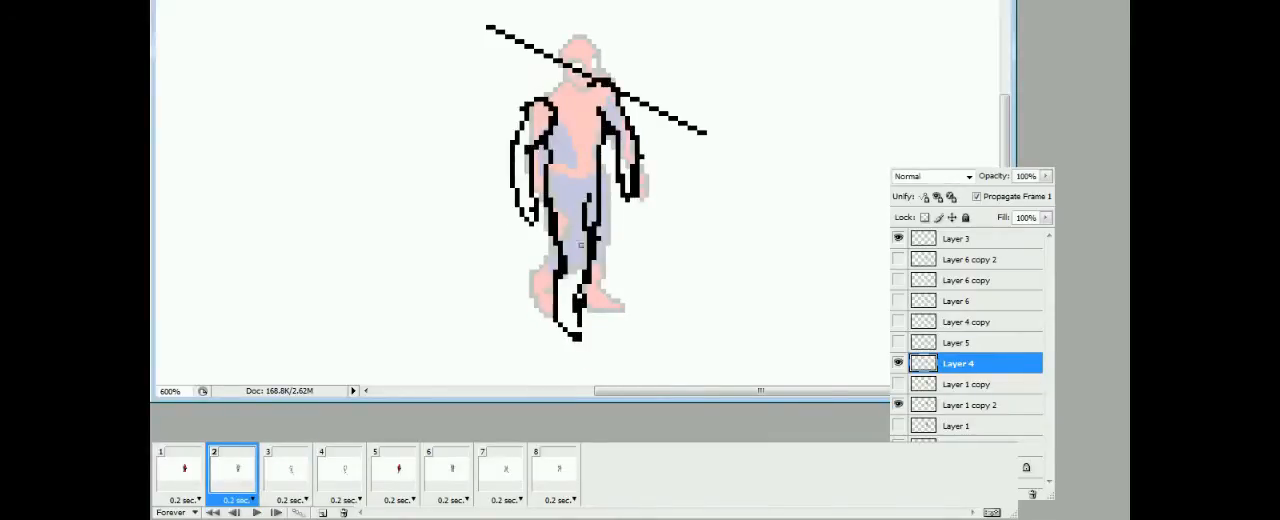
pyautogui.click(256, 512)
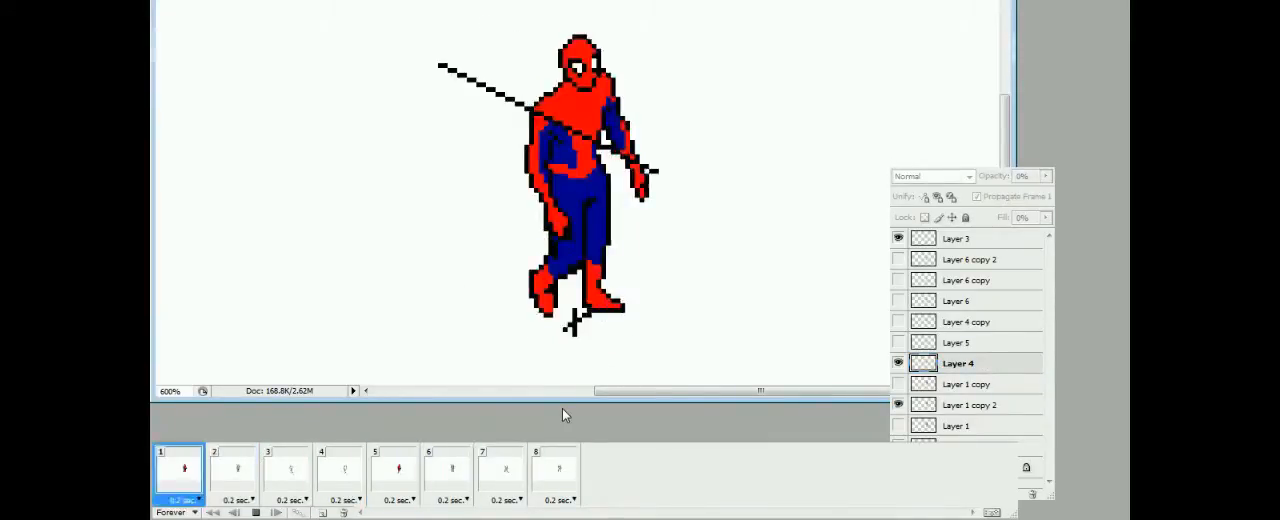
pyautogui.press('space')
# Draw the shoulder line joining both arms in frames 2, 3 and 4
pyautogui.click(297, 466)
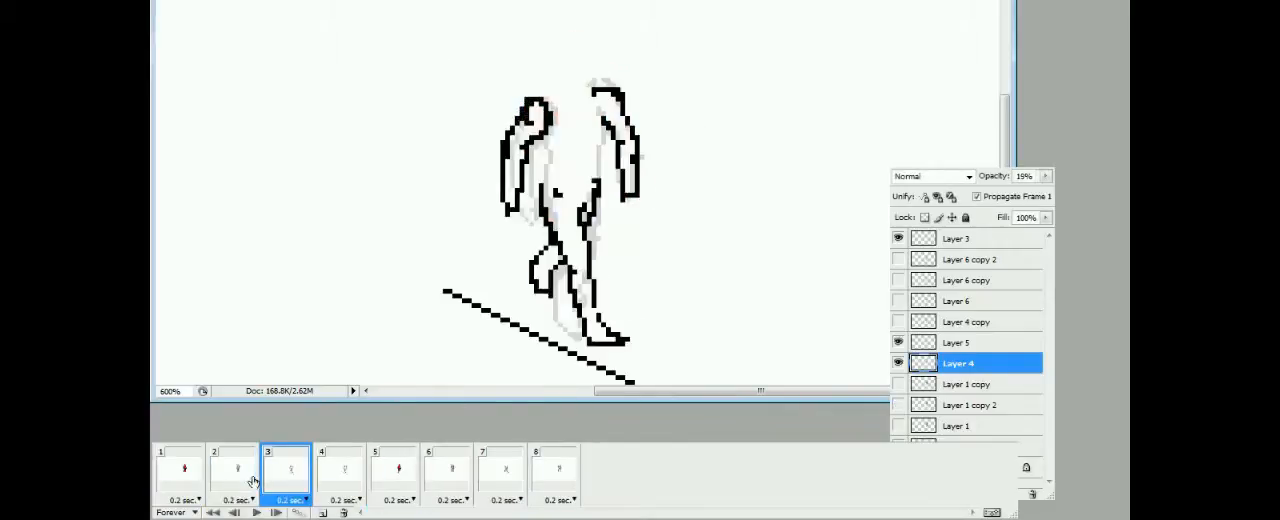
pyautogui.click(240, 472)
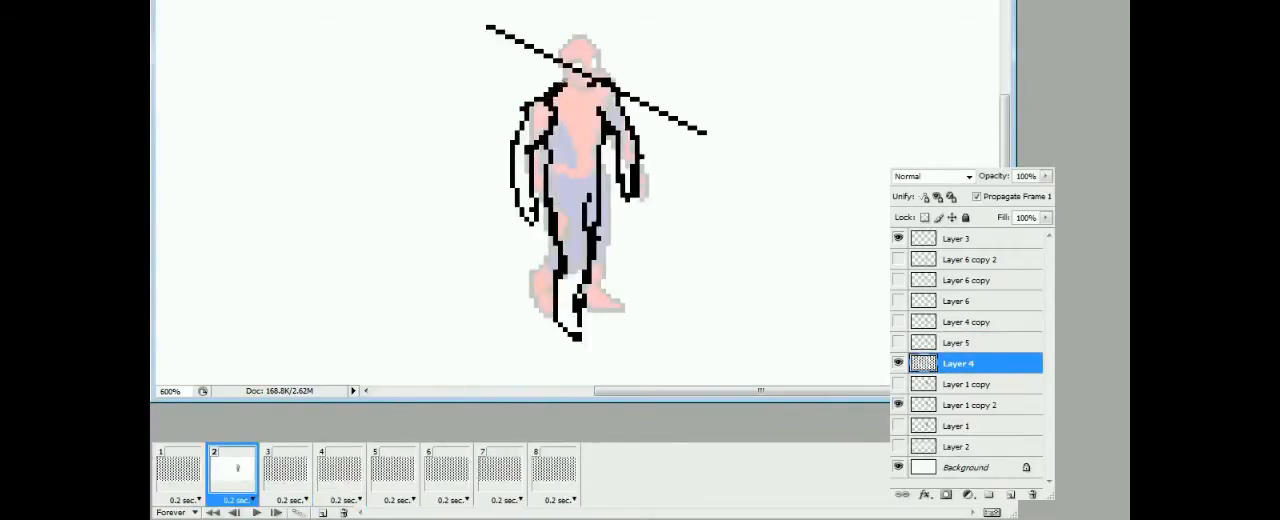
pyautogui.click(350, 467)
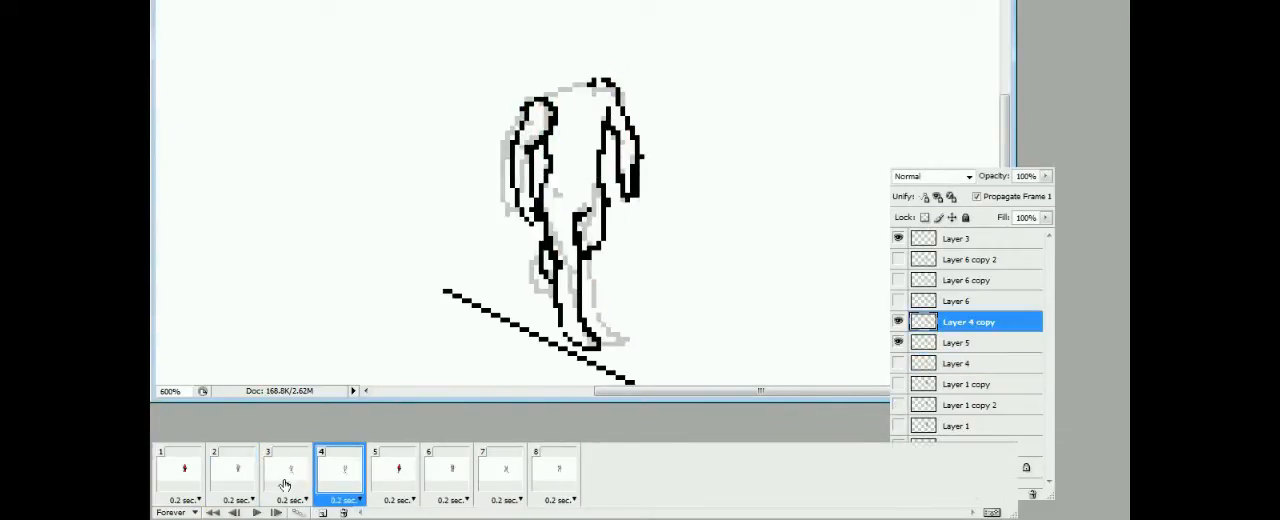
pyautogui.click(238, 476)
pyautogui.click(281, 478)
pyautogui.click(240, 476)
pyautogui.click(340, 474)
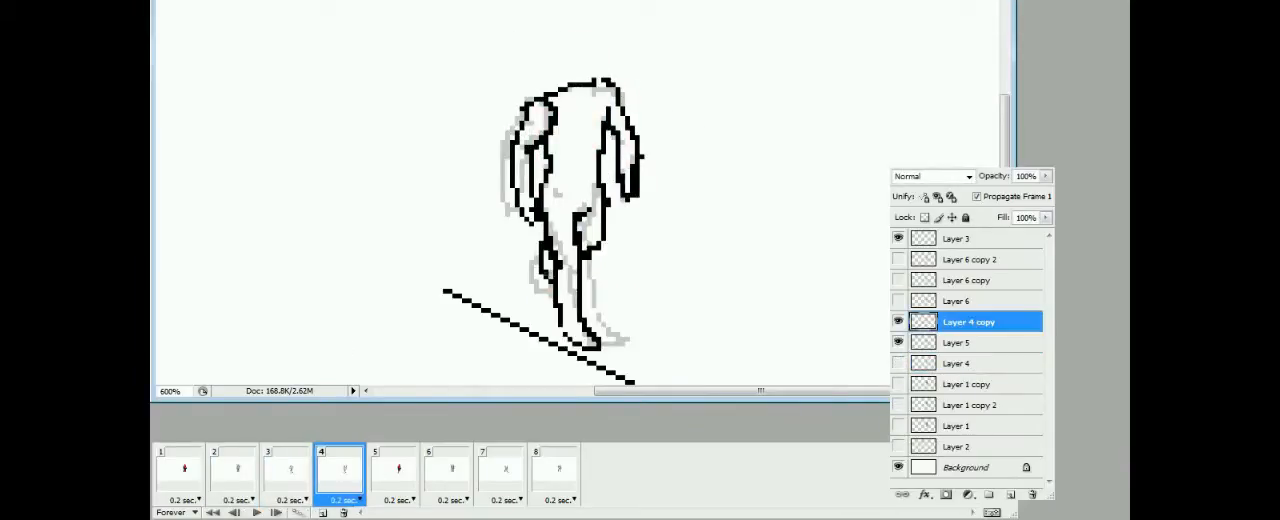
# Add the shoulder outline to the sketches on Layer 6 and Layer 6 copy in frames 6 and 7
pyautogui.click(398, 472)
pyautogui.click(450, 472)
pyautogui.click(958, 301)
pyautogui.click(505, 472)
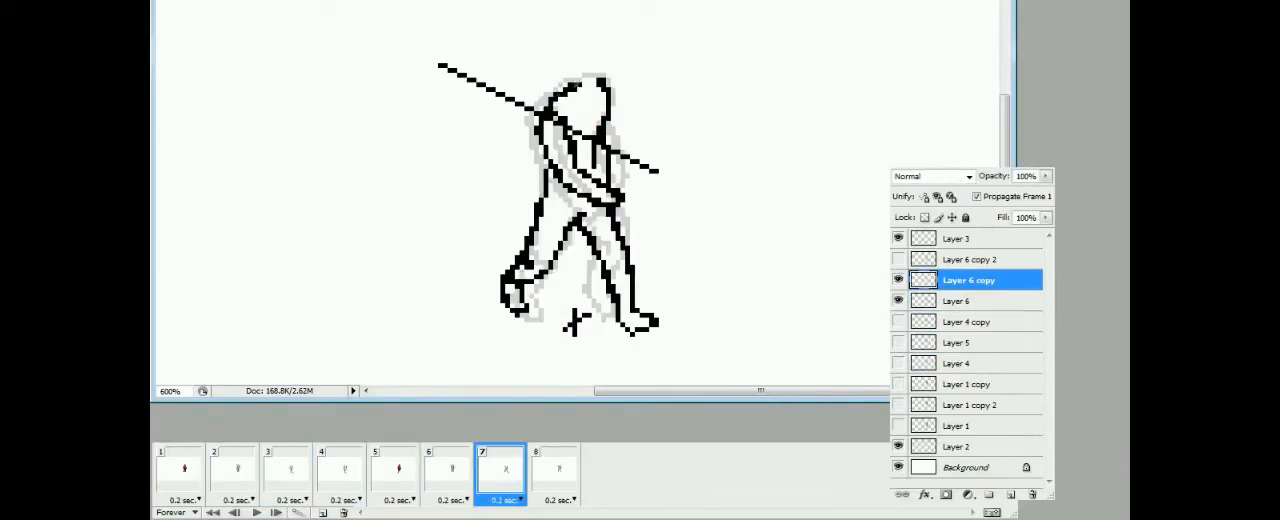
pyautogui.click(558, 472)
pyautogui.click(450, 472)
pyautogui.click(502, 472)
pyautogui.click(968, 280)
pyautogui.click(968, 259)
# Review the frames, hide the Layer 3 guide line and faded reference layers, and play the walk cycle
pyautogui.click(238, 472)
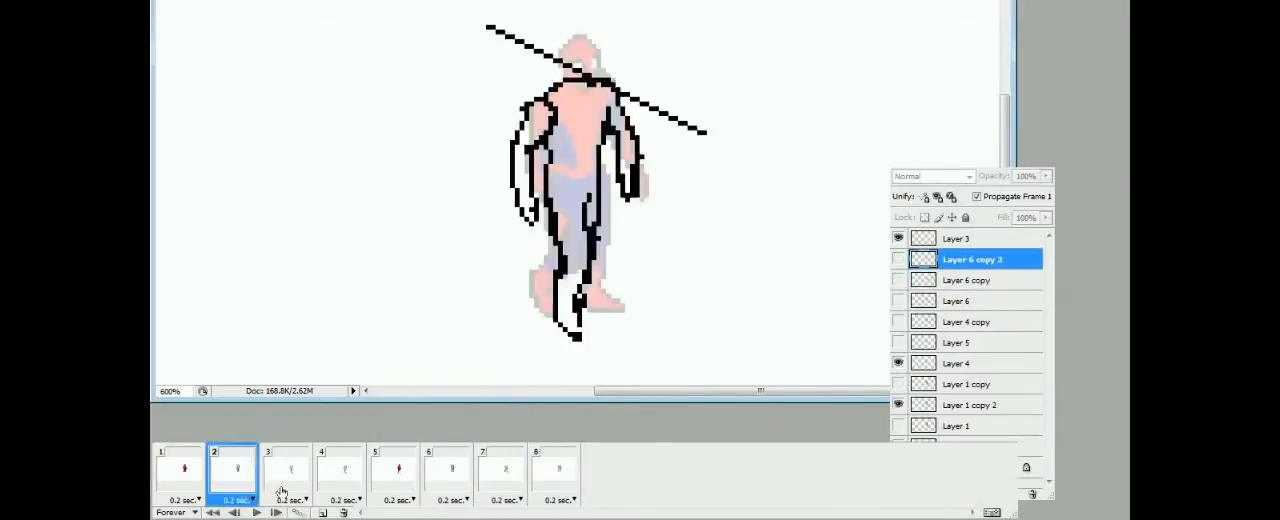
pyautogui.click(290, 472)
pyautogui.click(430, 476)
pyautogui.click(488, 472)
pyautogui.press('space')
pyautogui.click(552, 472)
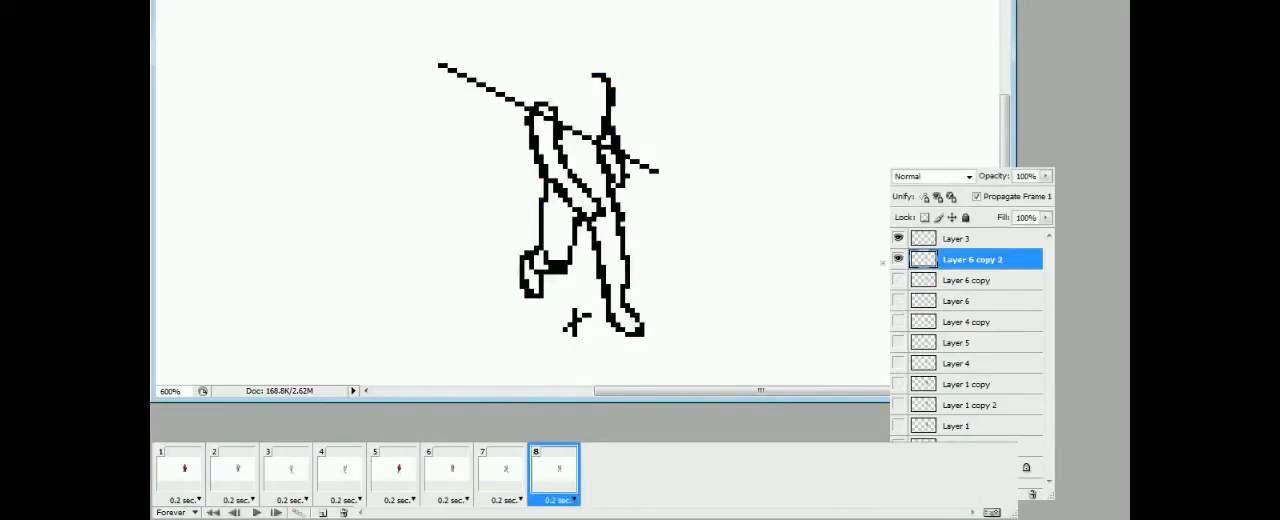
pyautogui.press('space')
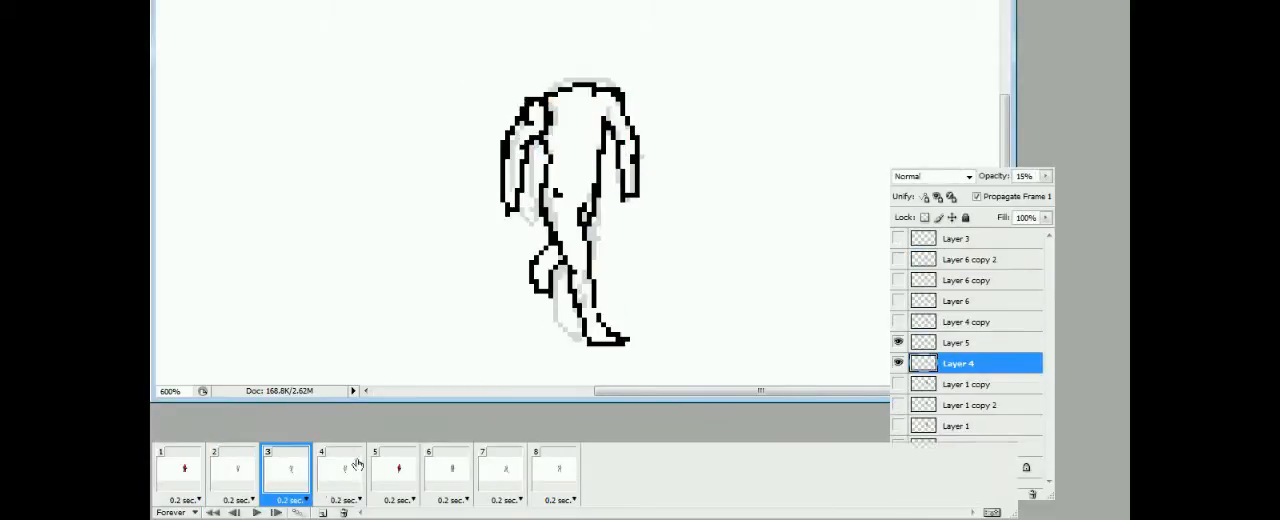
pyautogui.press('space')
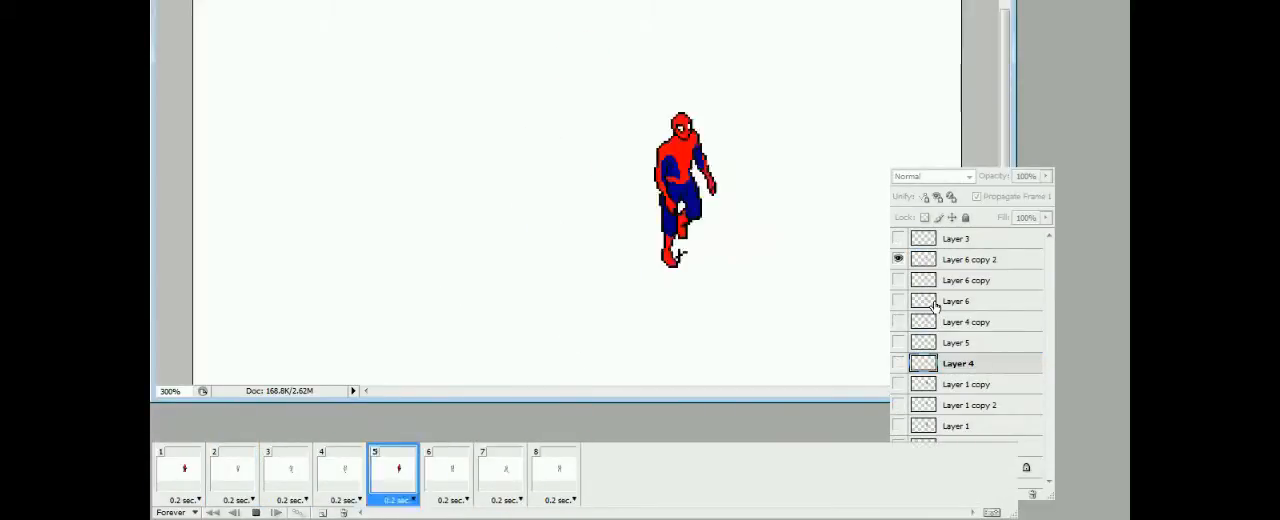
pyautogui.click(256, 512)
# Copy the head from Layer 1 copy 2 in frame 1 and paste it onto the Layer 4 body in frame 2
pyautogui.click(686, 190)
pyautogui.click(180, 472)
pyautogui.click(970, 405)
pyautogui.moveTo(557, 73)
pyautogui.mouseDown()
pyautogui.moveTo(588, 44)
pyautogui.moveTo(558, 74)
pyautogui.mouseUp()
pyautogui.click(234, 472)
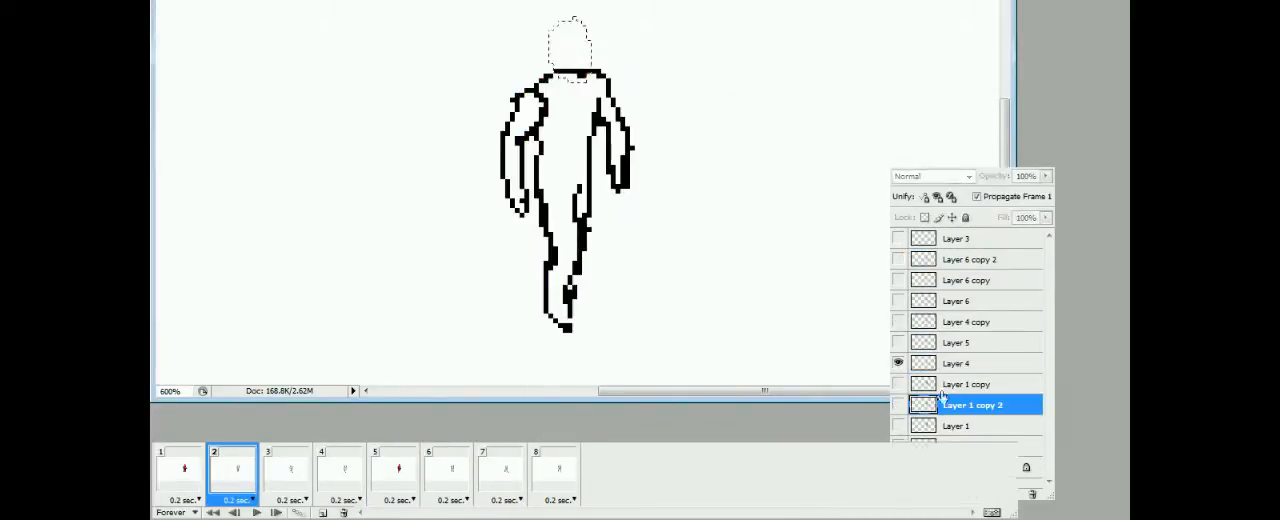
pyautogui.click(956, 363)
pyautogui.hotkey('ctrl', 'v')
pyautogui.click(182, 472)
pyautogui.click(234, 472)
# Add the head to the bodies in frames 3 and 4, aligning it against neighbouring frames and merging it into Layer 4 copy
pyautogui.click(284, 474)
pyautogui.moveTo(957, 363); pyautogui.dragTo(957, 313)
pyautogui.click(238, 474)
pyautogui.click(340, 473)
pyautogui.moveTo(589, 286); pyautogui.dragTo(582, 167)
pyautogui.click(288, 473)
pyautogui.click(338, 473)
pyautogui.click(182, 473)
pyautogui.click(290, 475)
pyautogui.click(342, 473)
pyautogui.click(182, 473)
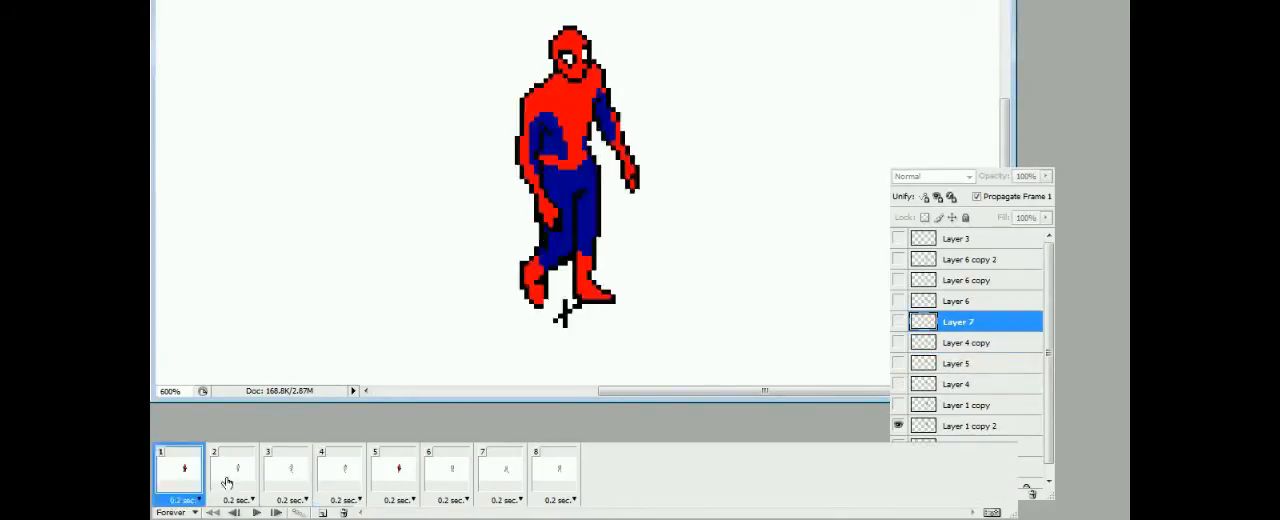
pyautogui.click(340, 473)
pyautogui.hotkey('ctrl', 'e')
# Paste the head onto the body in frame 6 and merge it into Layer 6
pyautogui.click(391, 471)
pyautogui.click(443, 470)
pyautogui.click(956, 301)
pyautogui.hotkey('ctrl', 'v')
pyautogui.hotkey('ctrl', 'e')
# Paste the head onto the body in frame 7 and merge it into Layer 6 copy
pyautogui.click(498, 473)
pyautogui.click(956, 280)
pyautogui.hotkey('ctrl', 'v')
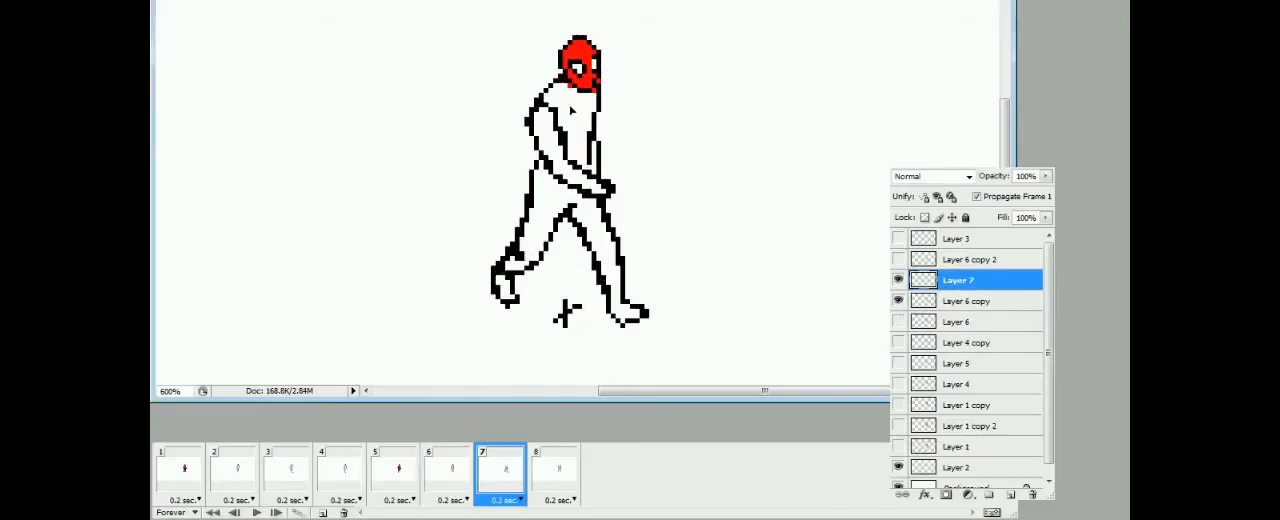
pyautogui.click(440, 475)
pyautogui.click(498, 477)
pyautogui.hotkey('ctrl', 'e')
# Position the pasted head in frame 8, merge it into Layer 6 copy 2 and play the animation
pyautogui.click(552, 473)
pyautogui.hotkey('ctrl', 'Up')
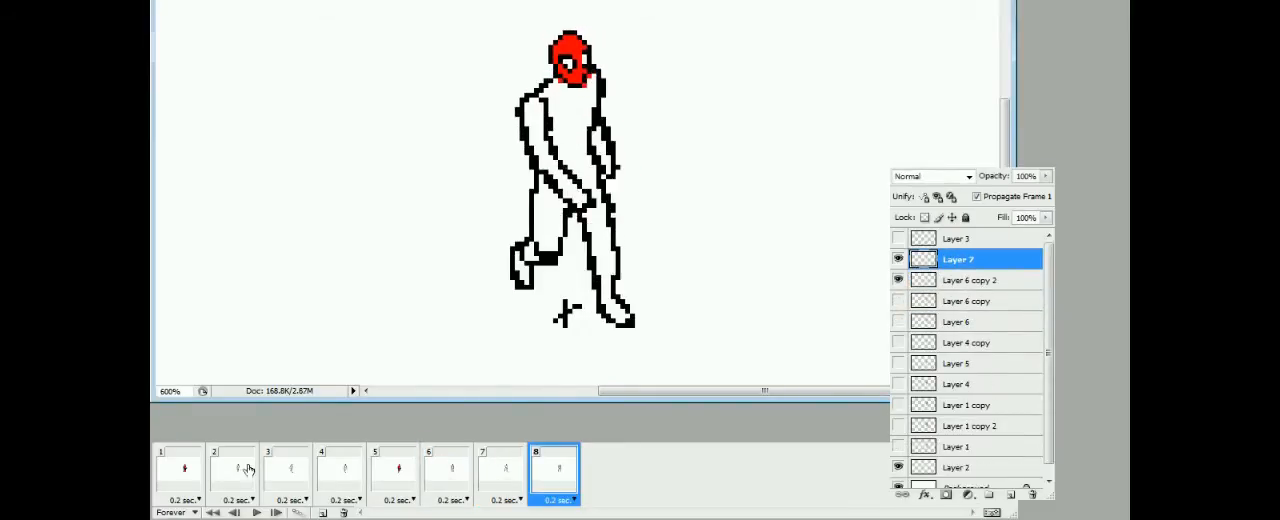
pyautogui.hotkey('ctrl', 'e')
pyautogui.click(256, 512)
pyautogui.press('space')
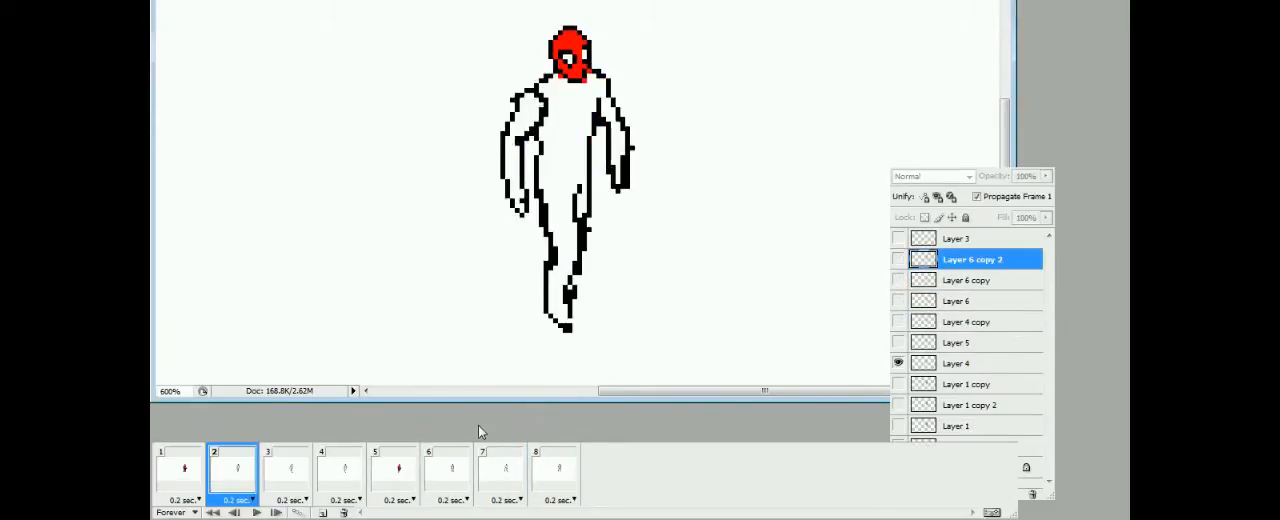
# Fill the torso, arms and leg of the frame 2 figure on Layer 4 with dark blue
pyautogui.click(958, 363)
pyautogui.click(566, 180)
pyautogui.hotkey('ctrl', 'z')
pyautogui.click(564, 180)
pyautogui.click(514, 150)
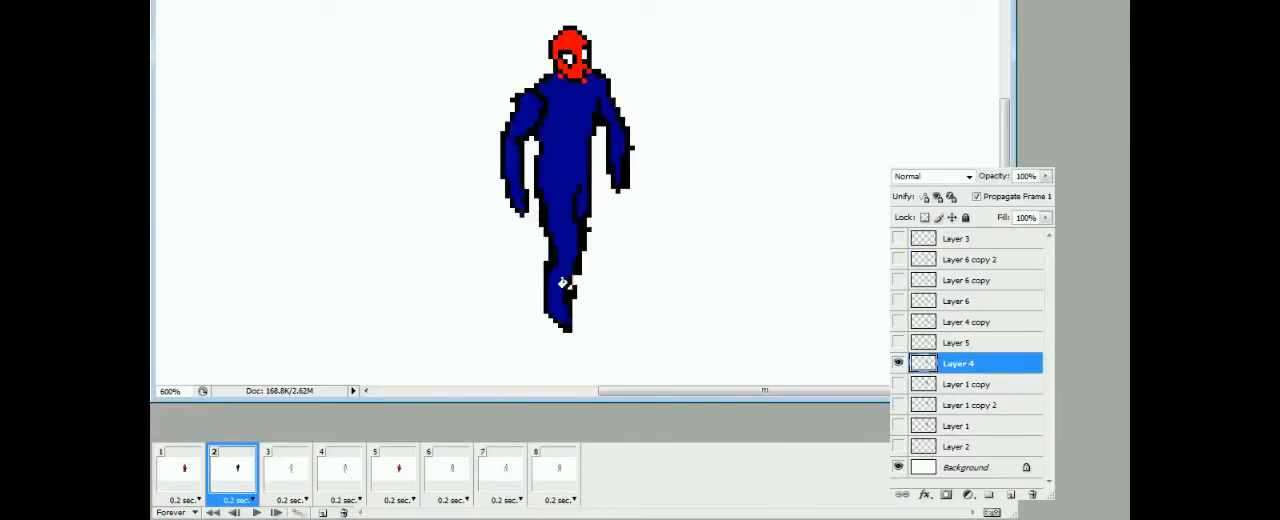
# Color the boot, gloves and outer arm of the frame 2 figure red, using frame 1 as reference
pyautogui.moveTo(552, 272); pyautogui.dragTo(569, 280)
pyautogui.click(558, 300)
pyautogui.click(247, 472)
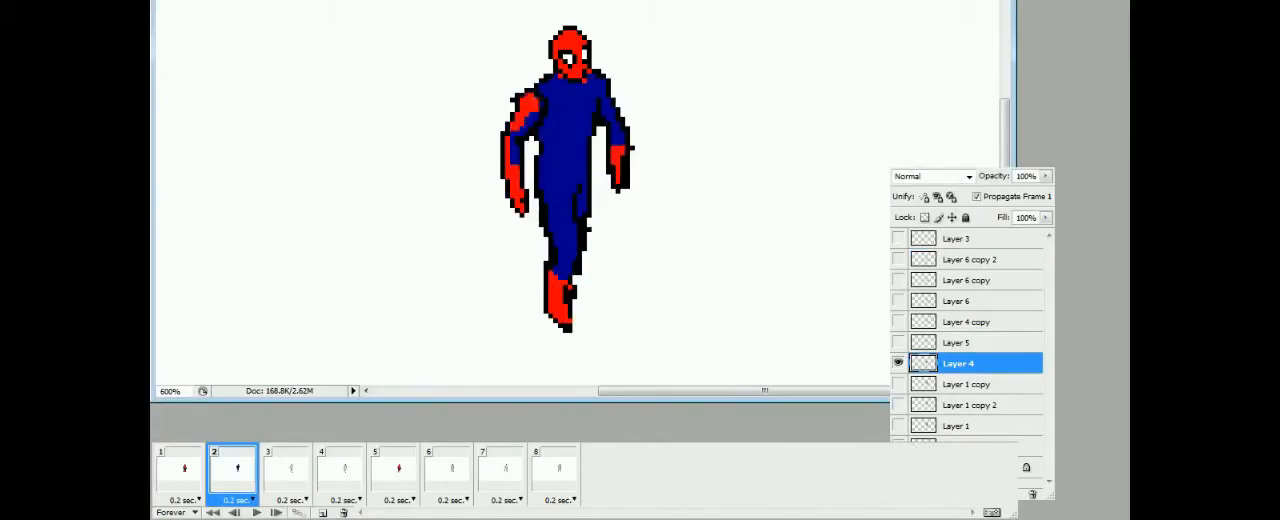
pyautogui.click(186, 474)
pyautogui.click(223, 480)
# Paint the red shoulders, chest panel and belt on the frame 2 figure and compare it with frame 1
pyautogui.moveTo(538, 92)
pyautogui.mouseDown()
pyautogui.moveTo(556, 105)
pyautogui.moveTo(603, 92)
pyautogui.mouseUp()
pyautogui.click(572, 92)
pyautogui.moveTo(550, 164); pyautogui.dragTo(571, 173)
pyautogui.click(189, 476)
pyautogui.click(232, 474)
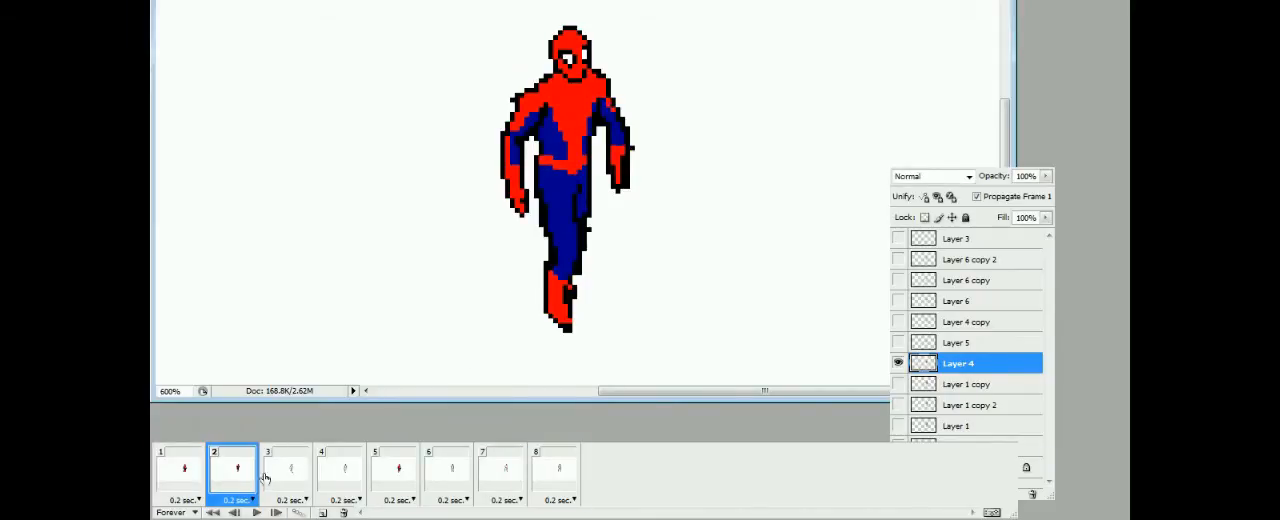
# Fill the torso, arms and legs of the frame 3 figure on Layer 5 with dark blue
pyautogui.click(297, 472)
pyautogui.click(958, 342)
pyautogui.click(566, 150)
pyautogui.hotkey('ctrl', 'z')
pyautogui.click(566, 150)
pyautogui.click(508, 145)
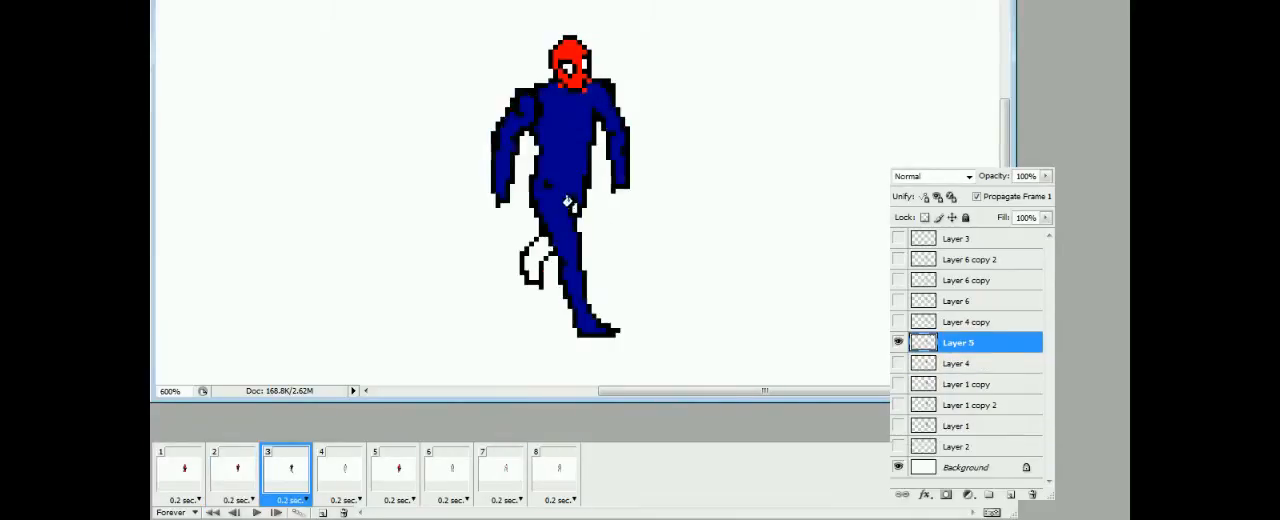
pyautogui.click(574, 207)
# Color both boots of the frame 3 figure red and draw its red belt, matching frame 2
pyautogui.click(534, 262)
pyautogui.click(584, 312)
pyautogui.click(238, 472)
pyautogui.click(298, 464)
pyautogui.moveTo(541, 158); pyautogui.dragTo(585, 166)
# Outline and fill the red shoulders and chest panel on the frame 3 figure
pyautogui.click(238, 472)
pyautogui.click(290, 472)
pyautogui.moveTo(546, 104)
pyautogui.mouseDown()
pyautogui.moveTo(570, 160)
pyautogui.moveTo(589, 103)
pyautogui.mouseUp()
pyautogui.click(532, 102)
pyautogui.click(568, 106)
# Paint the red outer arms and gloves on the frame 3 figure and play the animation
pyautogui.moveTo(515, 114); pyautogui.dragTo(502, 172)
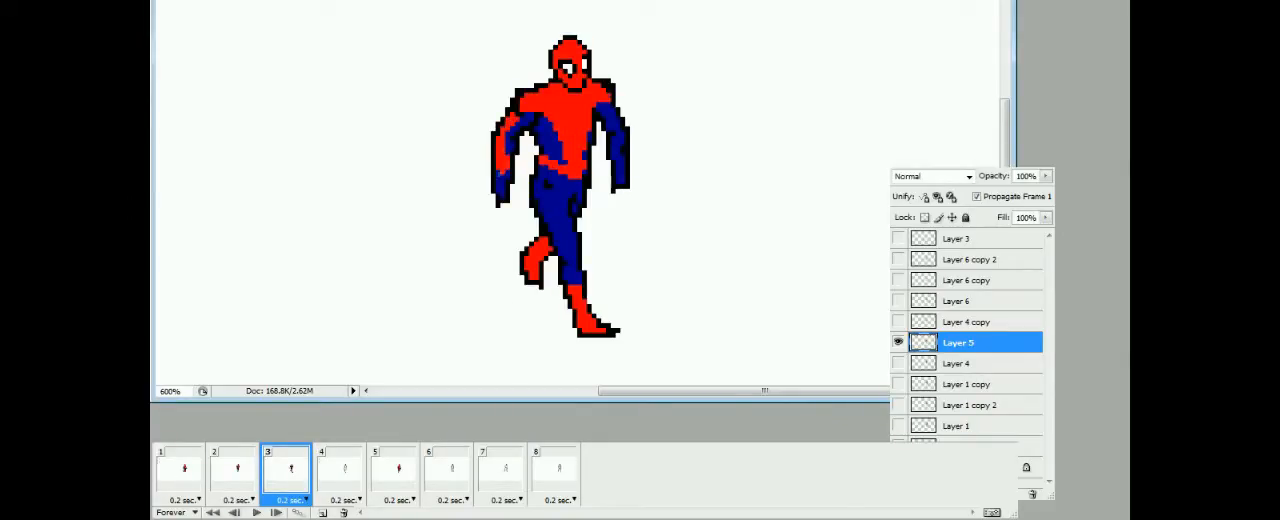
pyautogui.click(502, 184)
pyautogui.moveTo(611, 150); pyautogui.dragTo(623, 152)
pyautogui.click(620, 170)
pyautogui.moveTo(620, 128); pyautogui.dragTo(608, 106)
pyautogui.click(257, 512)
# Fill the torso, legs and arms of the frame 4 figure on Layer 4 copy with dark blue
pyautogui.click(342, 477)
pyautogui.click(563, 157)
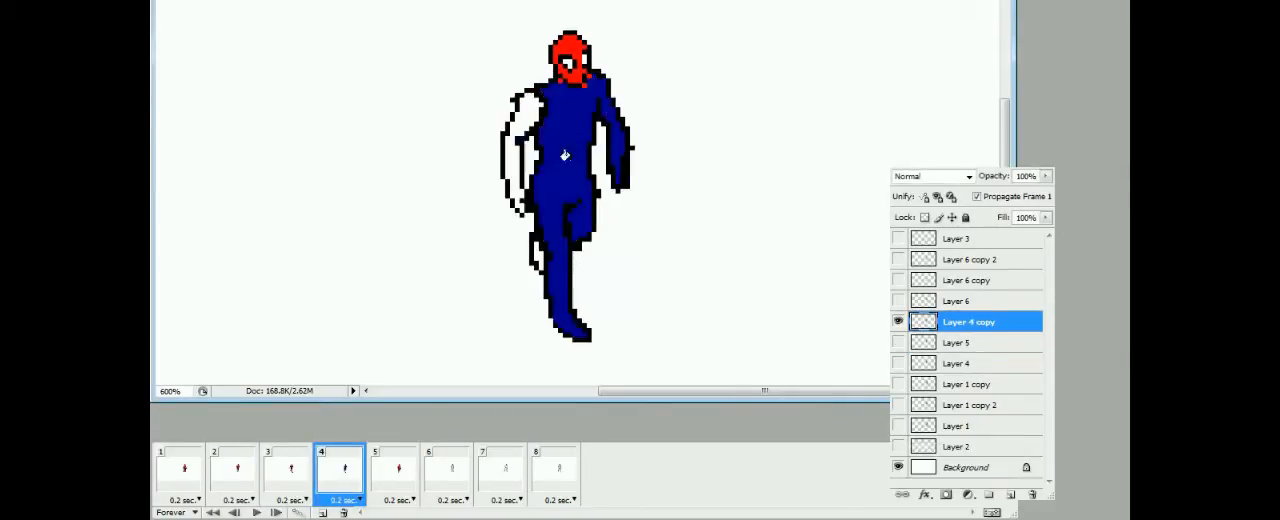
pyautogui.click(516, 158)
# Color both boots and both gloves of the frame 4 figure red
pyautogui.click(539, 258)
pyautogui.moveTo(551, 282); pyautogui.dragTo(567, 282)
pyautogui.click(562, 308)
pyautogui.moveTo(612, 149); pyautogui.dragTo(625, 149)
pyautogui.click(619, 168)
pyautogui.click(515, 186)
# Paint the red outer arm, chest panel and belt on the frame 4 figure and play the animation
pyautogui.moveTo(507, 160)
pyautogui.mouseDown()
pyautogui.moveTo(522, 104)
pyautogui.moveTo(564, 114)
pyautogui.mouseUp()
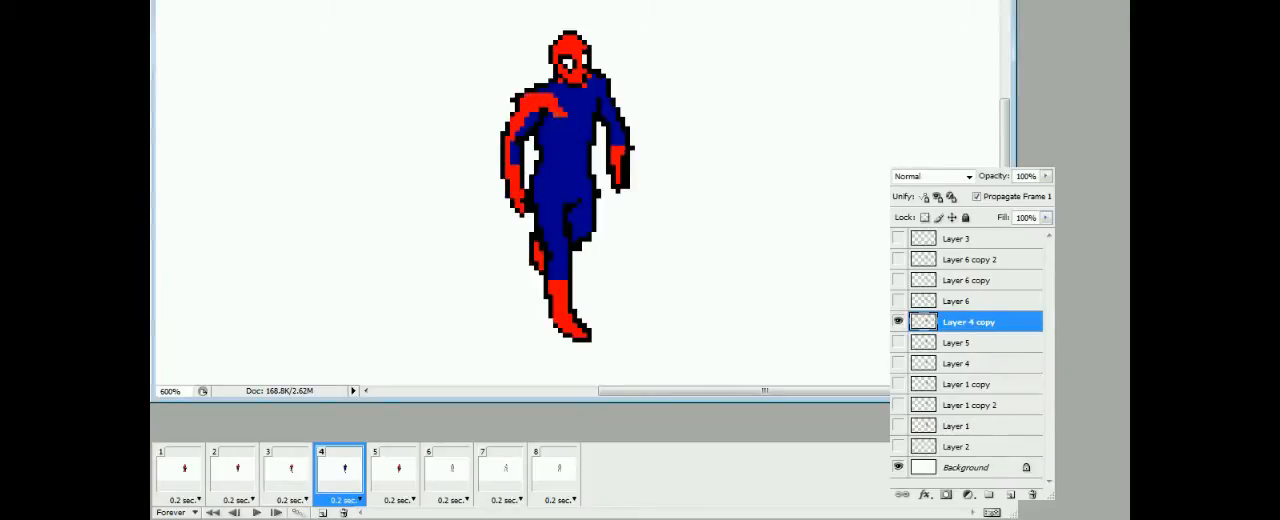
pyautogui.moveTo(571, 160); pyautogui.dragTo(603, 93)
pyautogui.click(570, 98)
pyautogui.moveTo(541, 166); pyautogui.dragTo(584, 174)
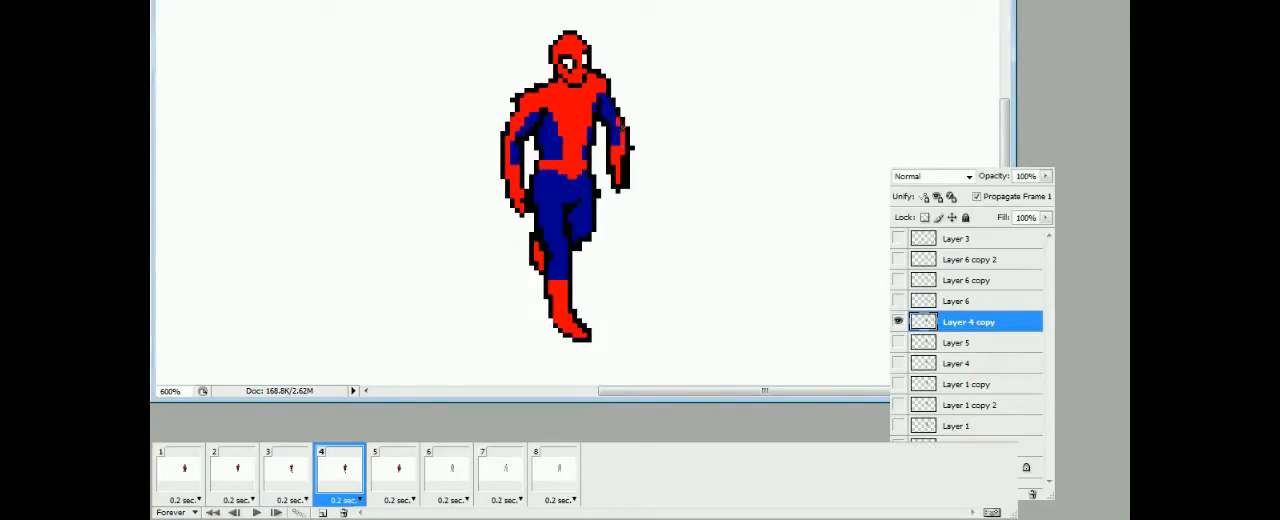
pyautogui.click(257, 512)
# Fill the torso, arms and legs of the frame 6 figure on Layer 6 with dark blue
pyautogui.click(448, 477)
pyautogui.click(570, 130)
pyautogui.click(536, 130)
pyautogui.click(543, 212)
pyautogui.click(600, 145)
pyautogui.click(518, 290)
# Mark the boot tops and fill both boots of the frame 6 figure with red
pyautogui.moveTo(522, 259); pyautogui.dragTo(526, 267)
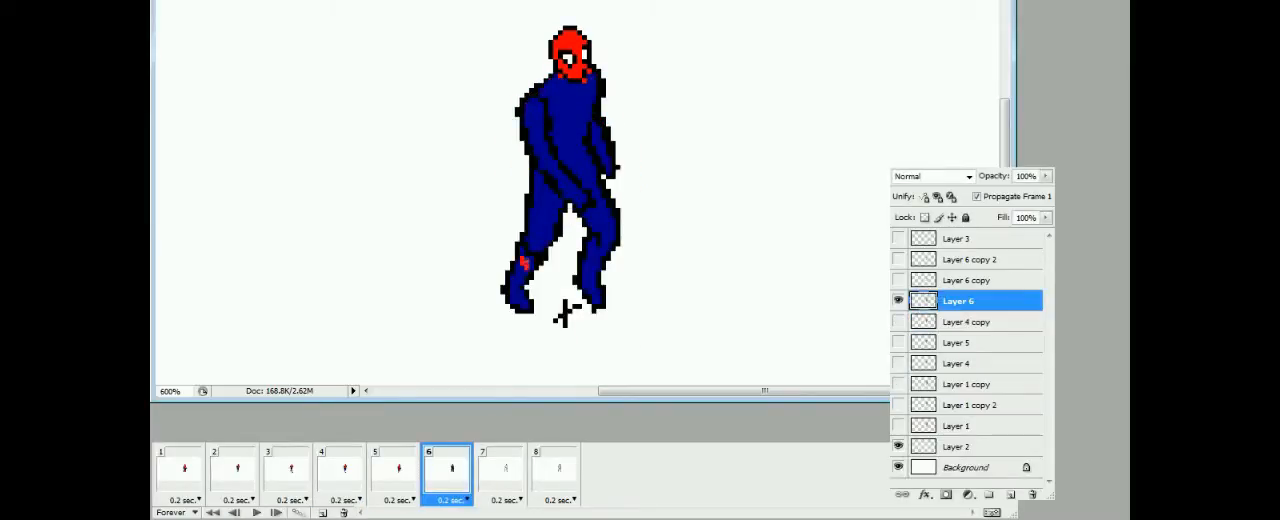
pyautogui.click(517, 288)
pyautogui.click(592, 285)
pyautogui.click(443, 473)
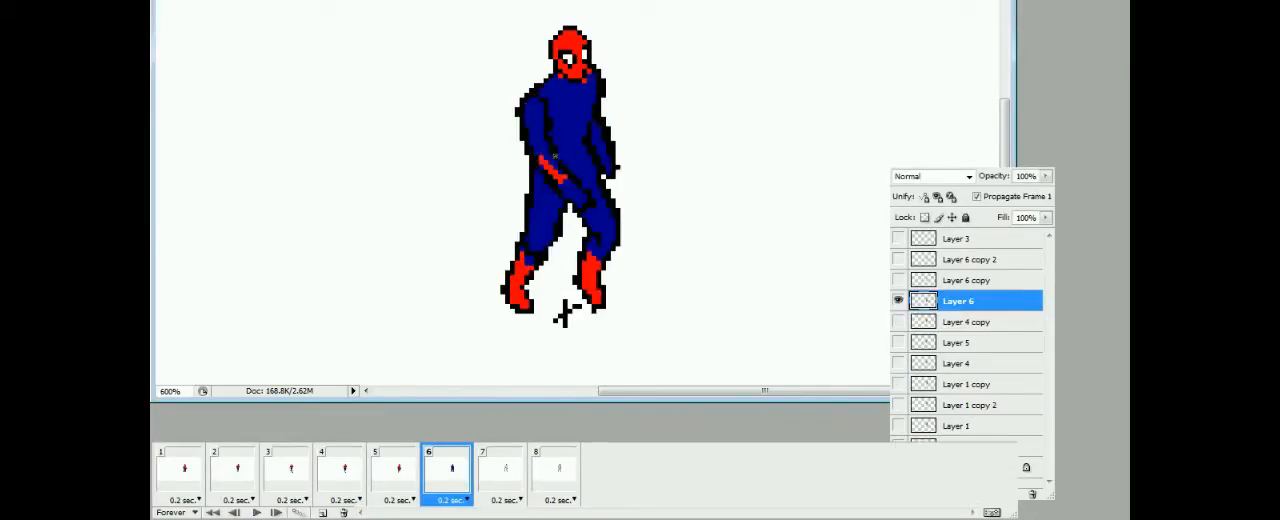
# Paint the chest panel, front arm and back arm of the frame 6 figure red
pyautogui.moveTo(541, 157)
pyautogui.mouseDown()
pyautogui.moveTo(534, 110)
pyautogui.moveTo(564, 125)
pyautogui.moveTo(588, 104)
pyautogui.mouseUp()
pyautogui.click(572, 96)
pyautogui.click(534, 106)
pyautogui.click(575, 195)
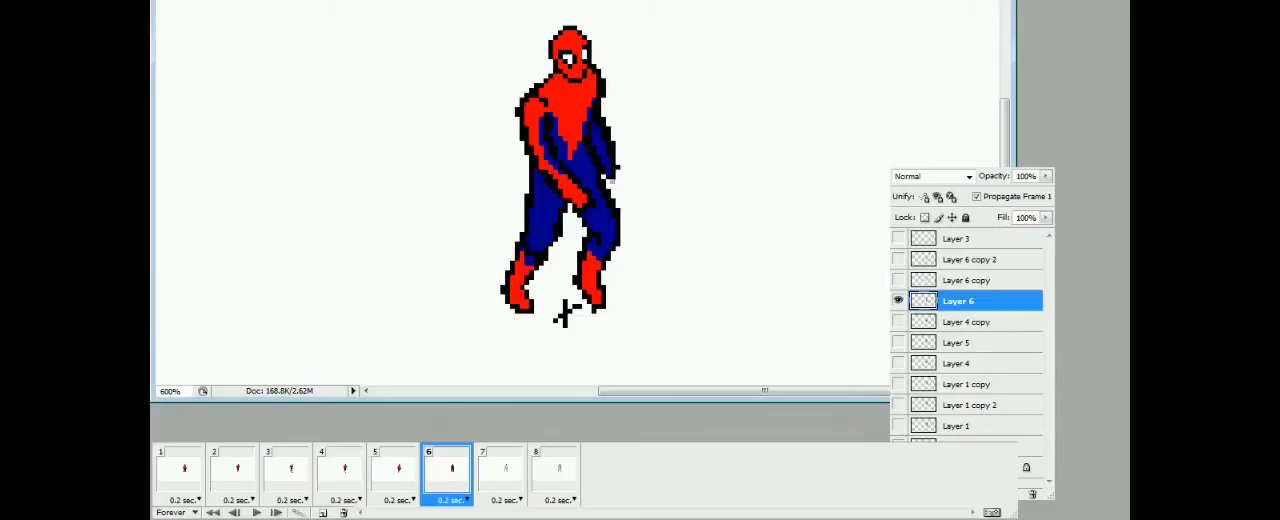
pyautogui.moveTo(609, 173); pyautogui.dragTo(600, 121)
# Add the red belt to the frame 6 figure, comparing it with frame 5
pyautogui.click(396, 474)
pyautogui.click(447, 474)
pyautogui.click(396, 474)
pyautogui.click(447, 474)
pyautogui.moveTo(561, 157); pyautogui.dragTo(585, 168)
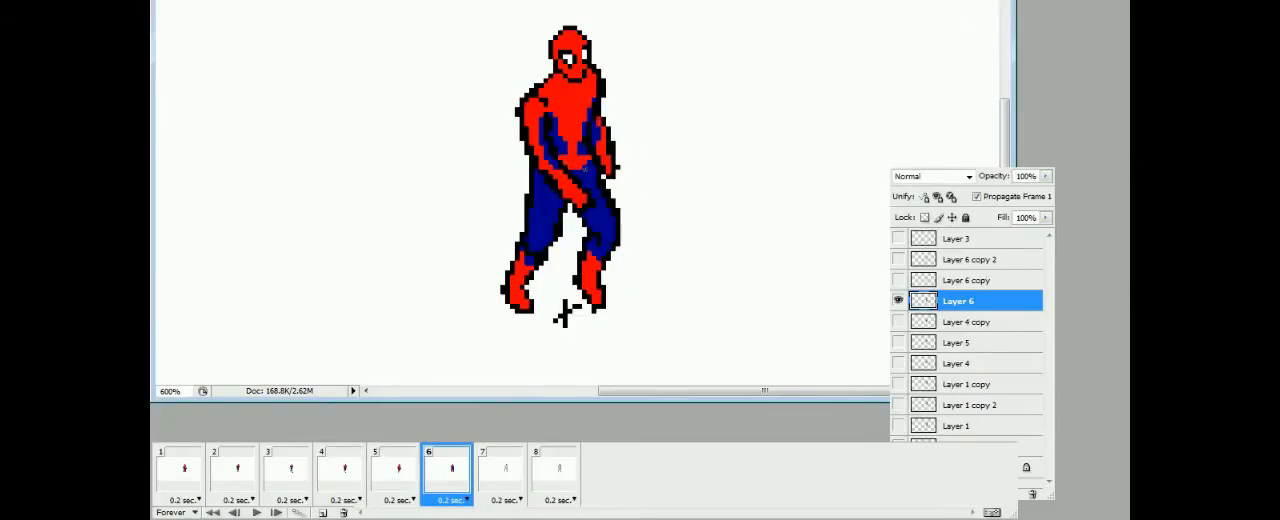
pyautogui.click(396, 474)
pyautogui.click(447, 474)
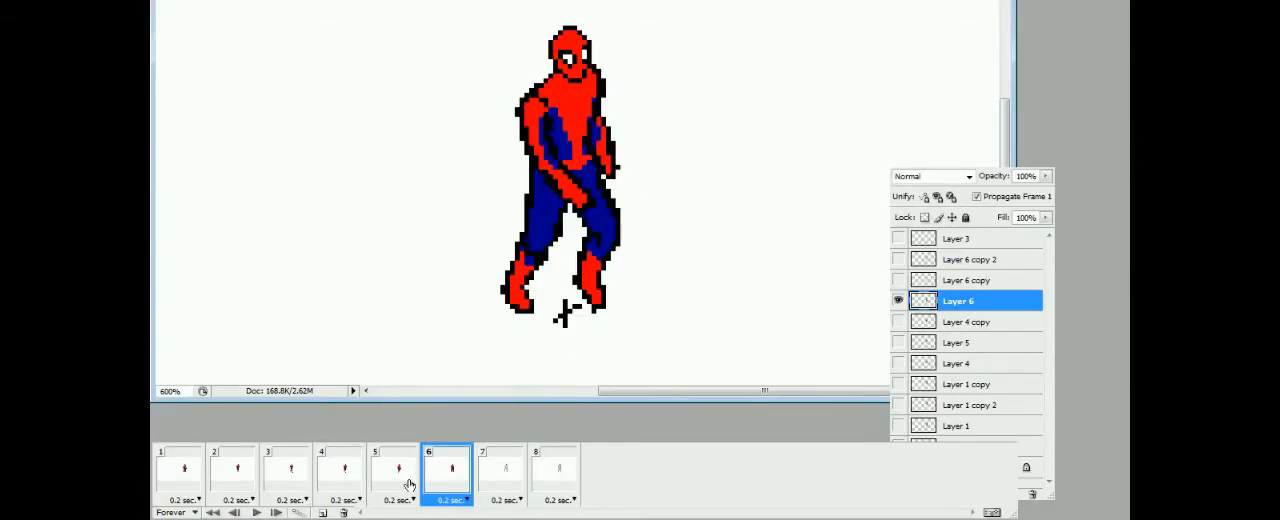
# Fill the body of the frame 7 figure on Layer 6 copy with dark blue and compare it with frame 6
pyautogui.click(493, 474)
pyautogui.click(968, 280)
pyautogui.click(552, 198)
pyautogui.click(574, 110)
pyautogui.click(464, 474)
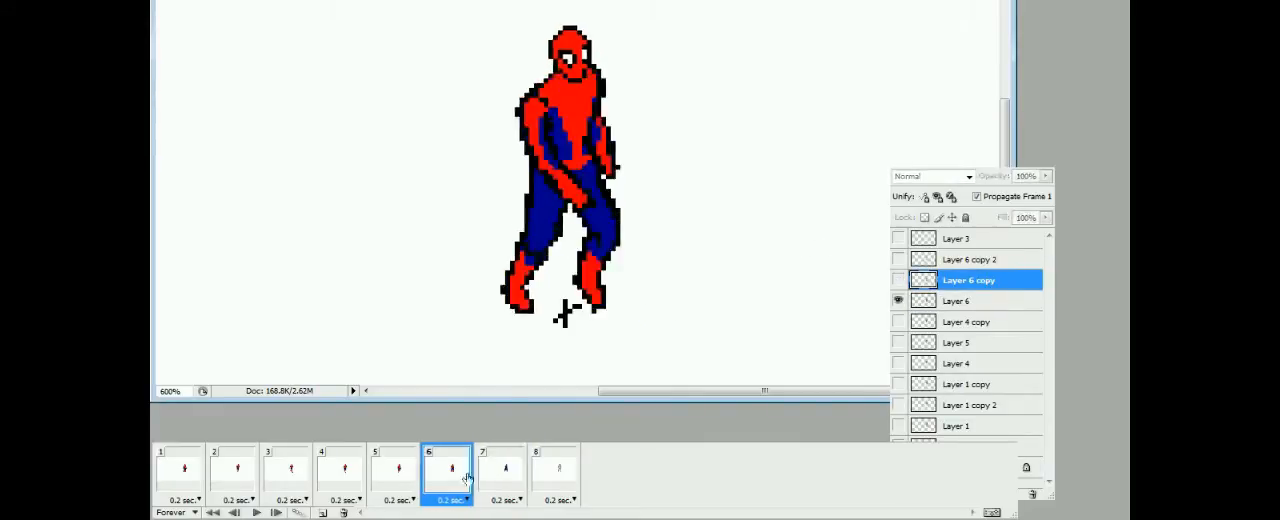
pyautogui.click(490, 465)
# Color the boots, chest and front arm of the frame 7 figure red, checking against frame 6
pyautogui.click(505, 288)
pyautogui.click(616, 292)
pyautogui.click(574, 112)
pyautogui.moveTo(537, 132); pyautogui.dragTo(549, 124)
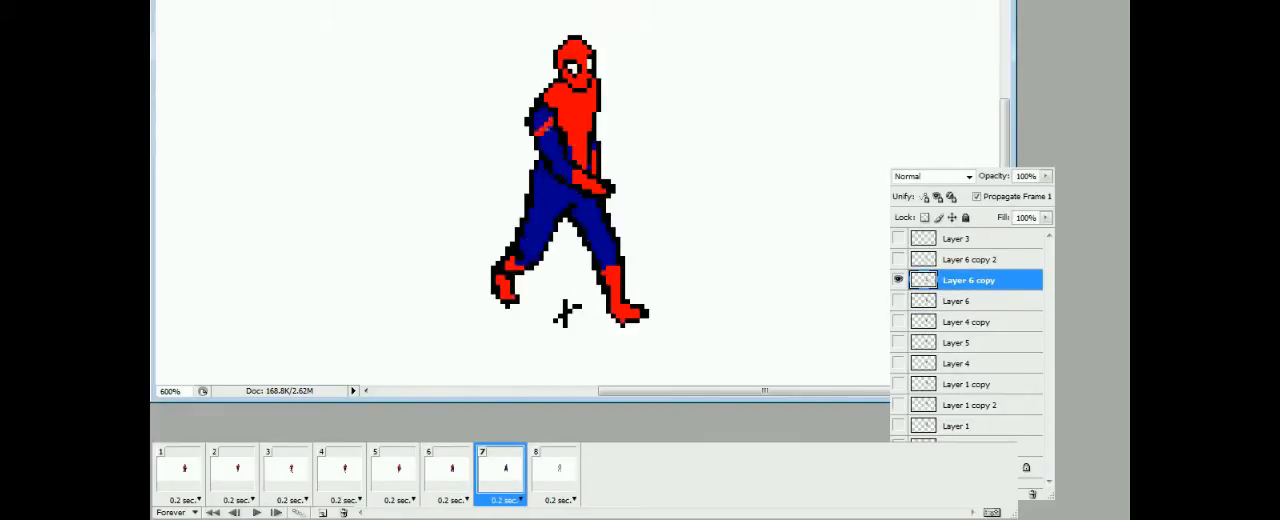
pyautogui.click(447, 474)
pyautogui.click(498, 472)
# Fill the body and arms of the frame 8 figure on Layer 6 copy 2 with dark blue
pyautogui.click(553, 474)
pyautogui.click(970, 260)
pyautogui.click(500, 474)
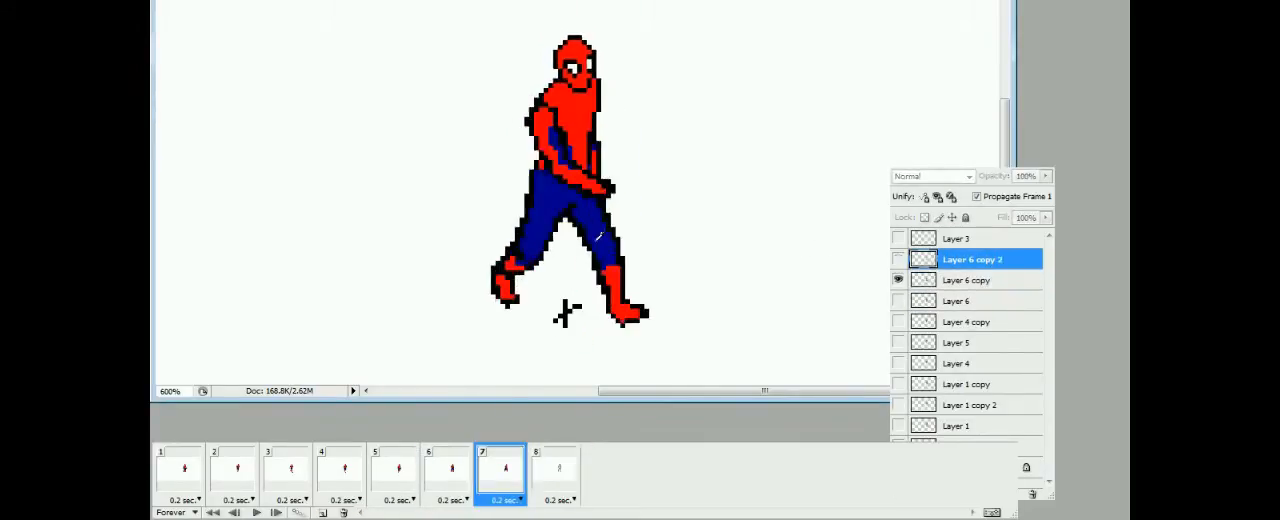
pyautogui.click(553, 474)
pyautogui.click(550, 215)
pyautogui.click(572, 122)
pyautogui.click(598, 148)
# Color both gloves and both boots of the frame 8 figure red
pyautogui.click(604, 158)
pyautogui.click(522, 268)
pyautogui.click(572, 190)
pyautogui.moveTo(599, 266); pyautogui.dragTo(613, 265)
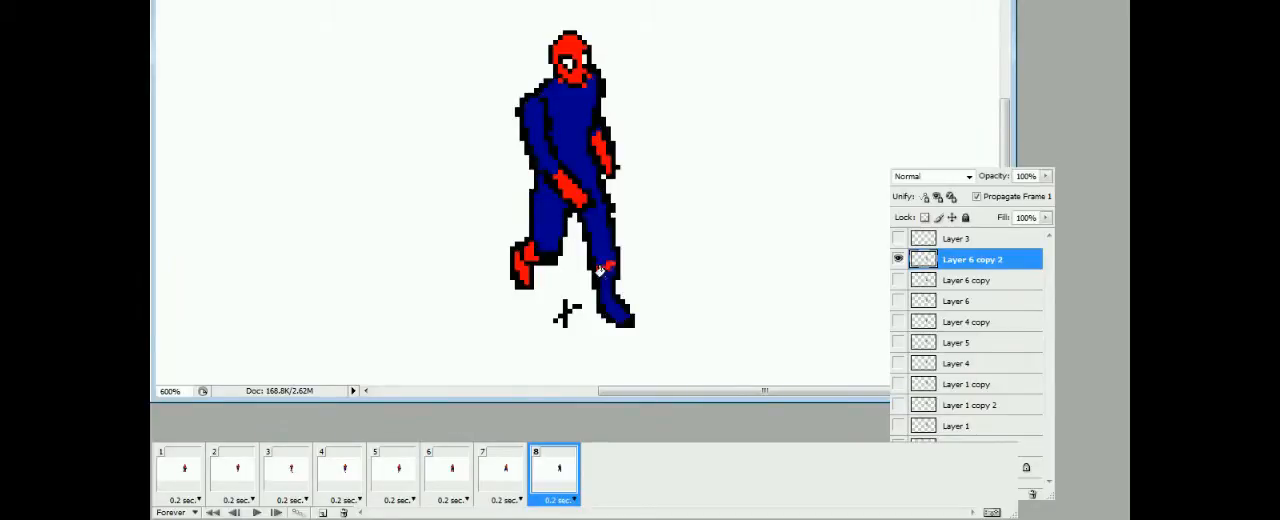
pyautogui.click(608, 290)
# Paint the red front arm and chest panel on the frame 8 figure, compare it with frame 7 and play the animation
pyautogui.click(540, 150)
pyautogui.moveTo(549, 121); pyautogui.dragTo(586, 165)
pyautogui.click(574, 115)
pyautogui.click(532, 115)
pyautogui.click(500, 474)
pyautogui.click(553, 474)
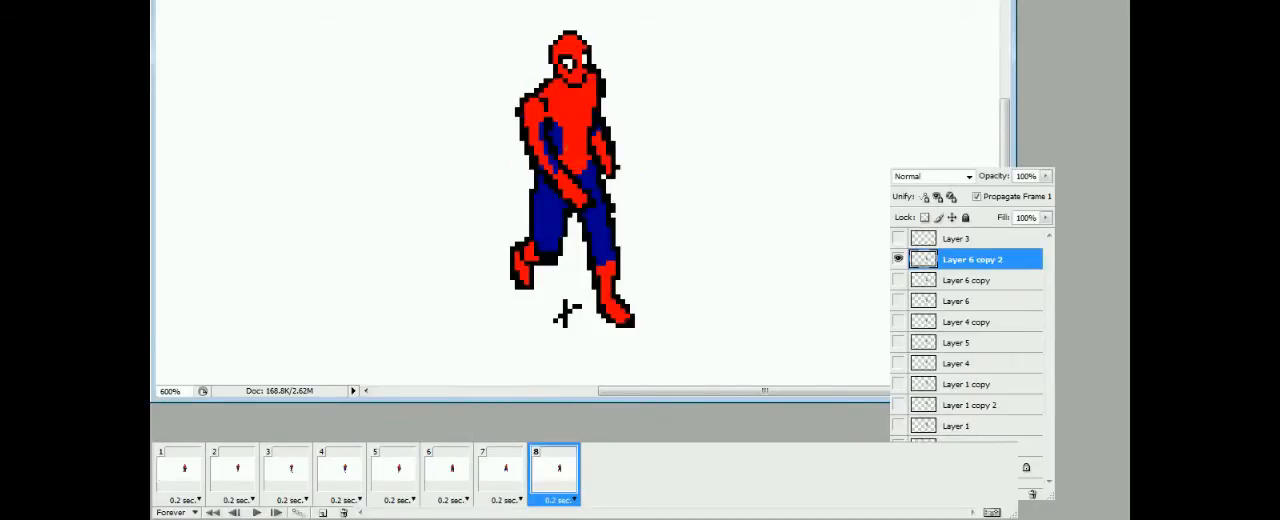
pyautogui.click(500, 474)
pyautogui.click(553, 474)
pyautogui.click(256, 512)
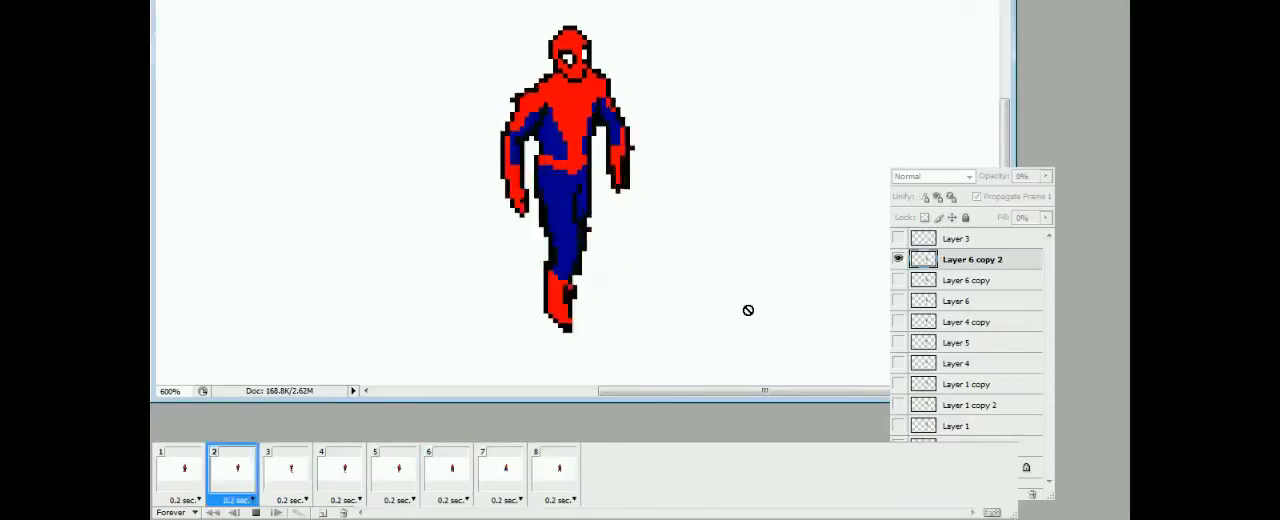
# Clean the stray outline pixels from the figures in frames 2 and 3, and switch to frame 4
pyautogui.click(256, 512)
pyautogui.click(232, 474)
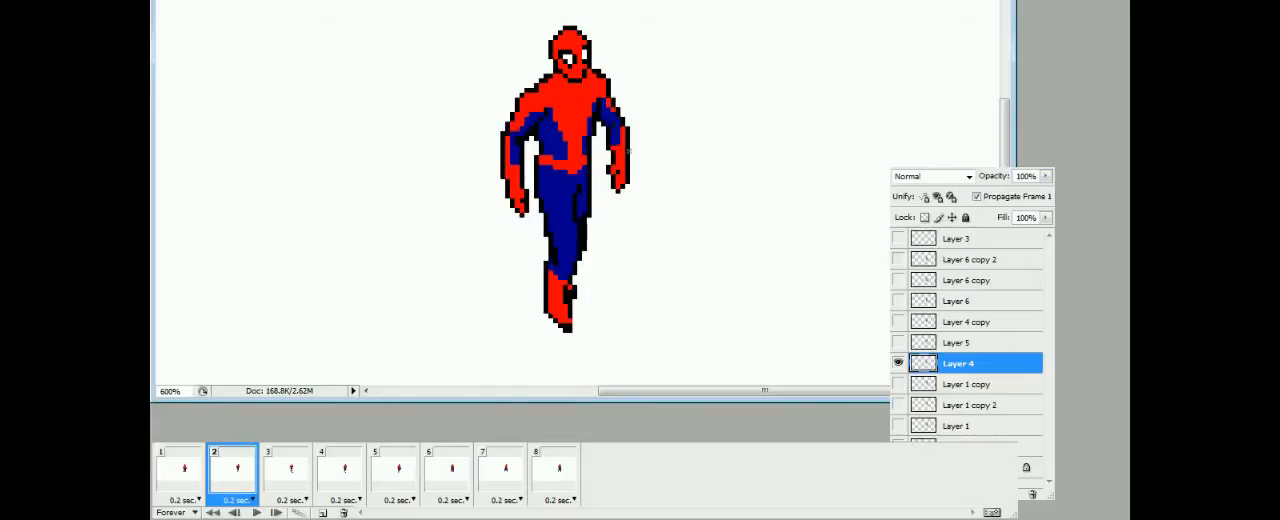
pyautogui.click(286, 472)
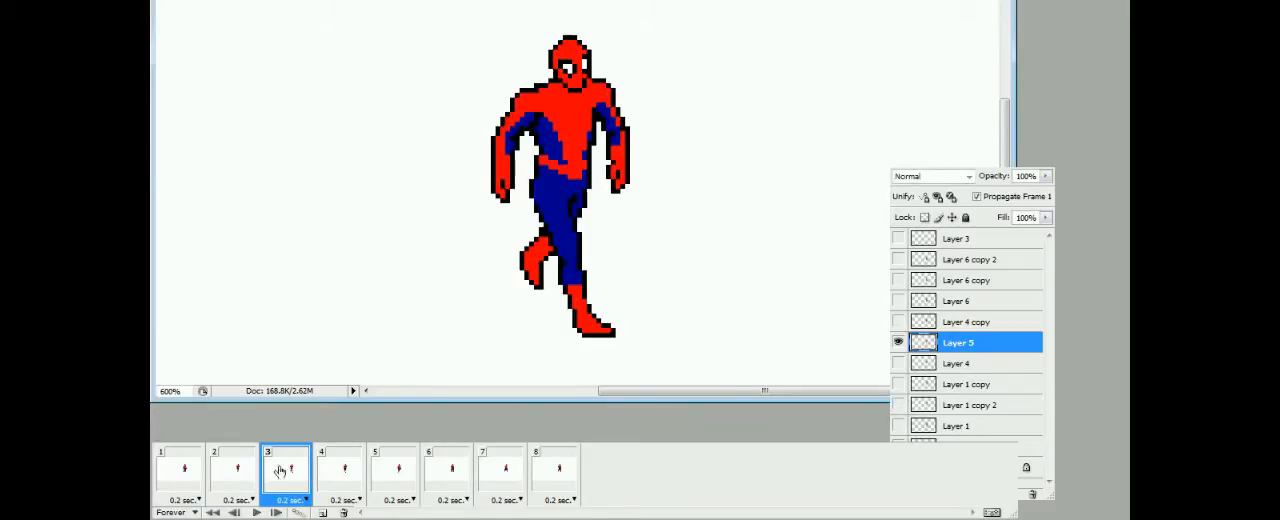
pyautogui.click(340, 474)
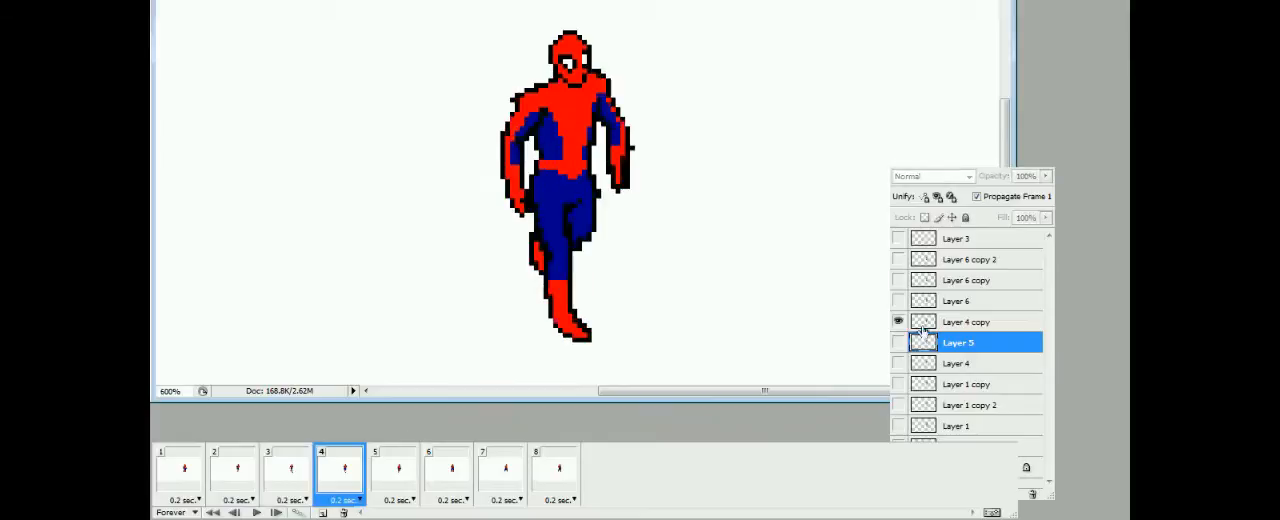
pyautogui.moveTo(350, 190); pyautogui.dragTo(416, 182)
pyautogui.moveTo(370, 124); pyautogui.dragTo(427, 80)
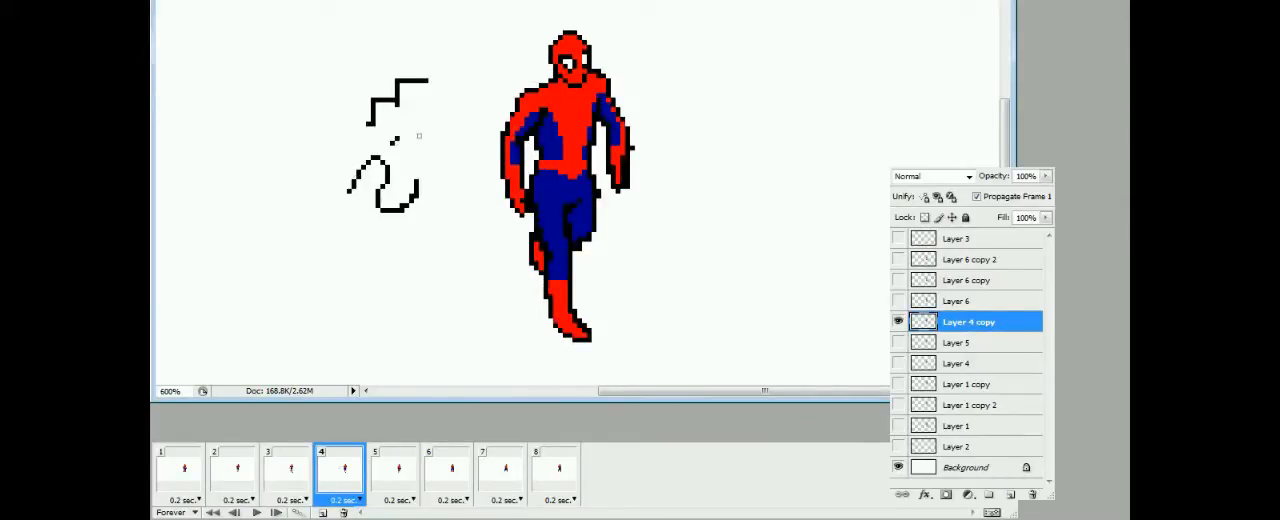
pyautogui.moveTo(411, 146); pyautogui.dragTo(388, 101)
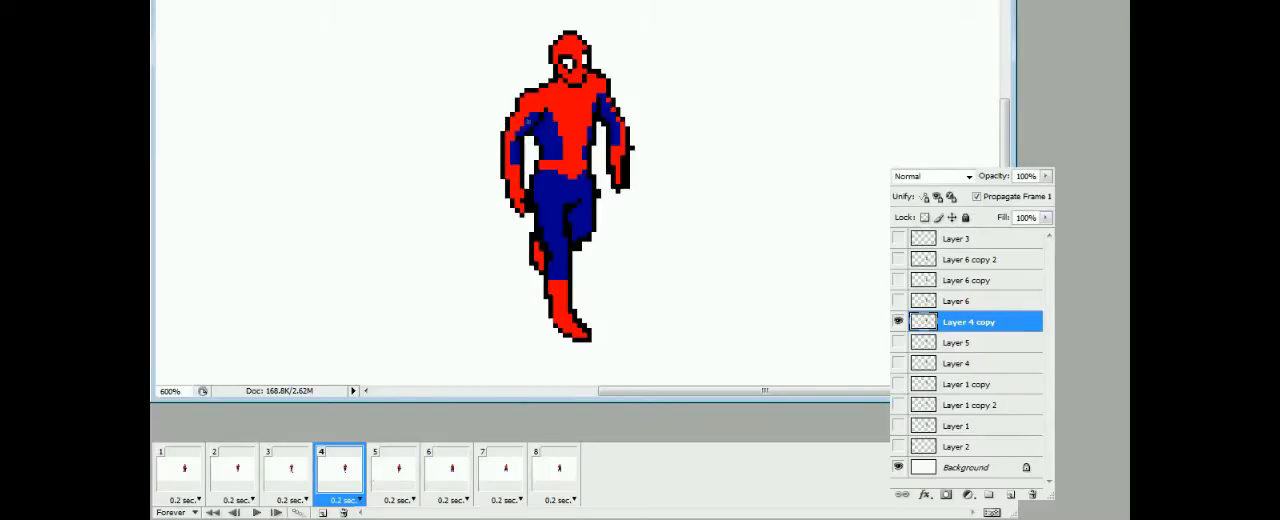
pyautogui.moveTo(435, 99); pyautogui.dragTo(435, 222)
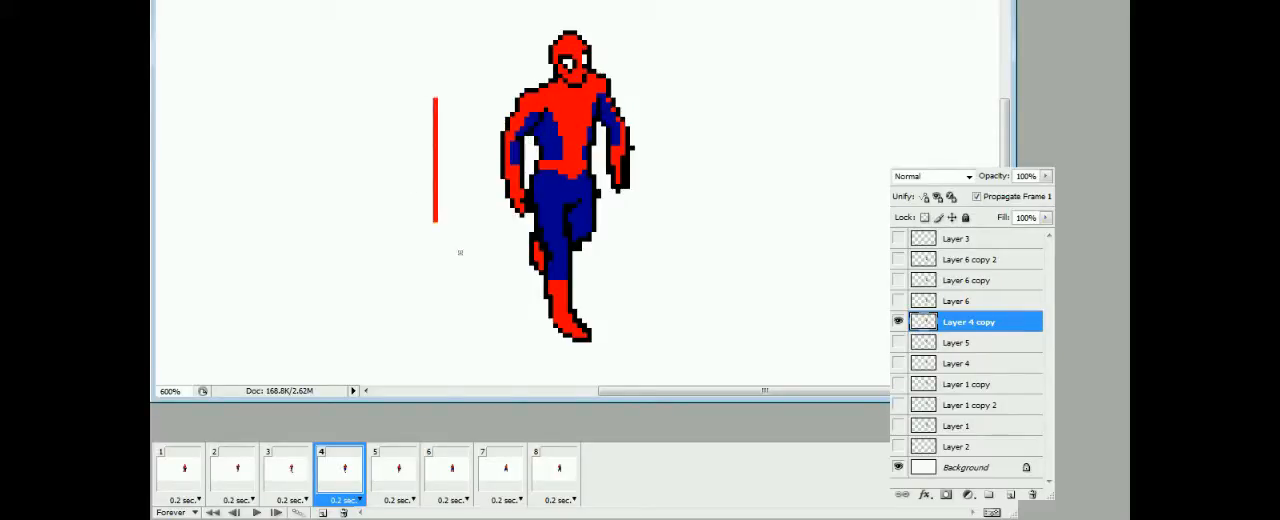
pyautogui.hotkey('ctrl', 'z')
# Erase the stray outline pixels beside the hip and forearm of the frame 4 figure, and switch to Layer 6 in frame 6
pyautogui.moveTo(598, 190); pyautogui.dragTo(598, 197)
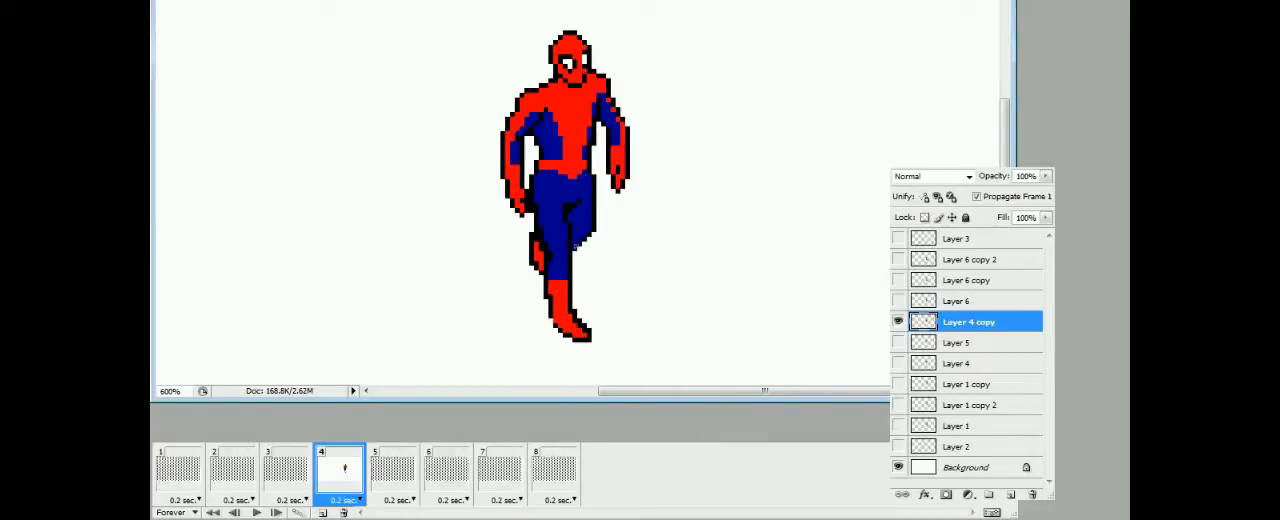
pyautogui.click(395, 478)
pyautogui.click(441, 484)
pyautogui.click(960, 301)
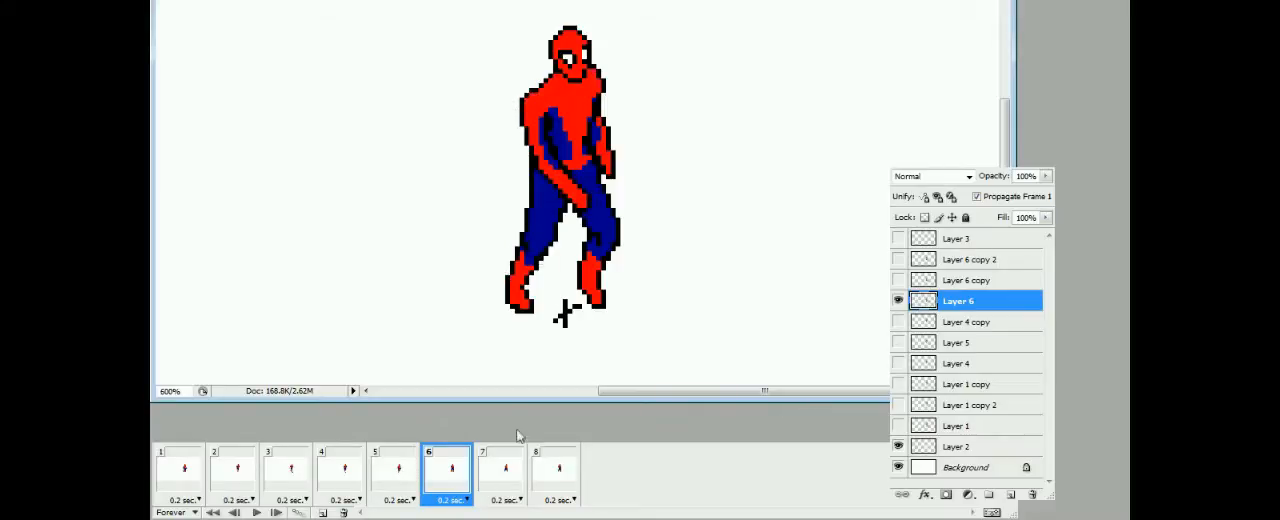
# Check the figures in frames 7 and 8 and play the colored walk animation
pyautogui.click(505, 472)
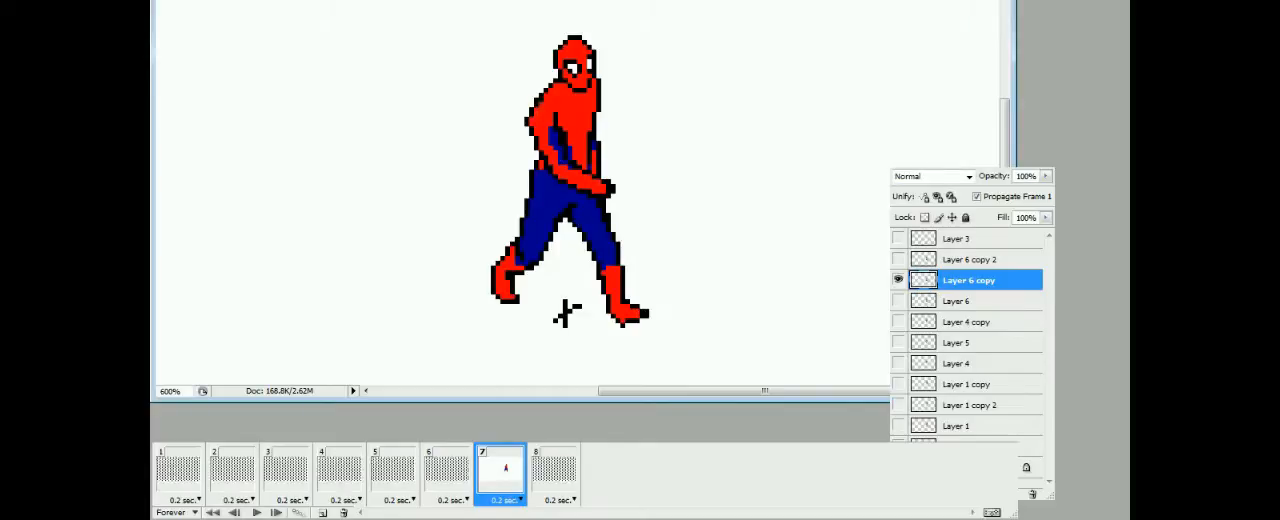
pyautogui.click(558, 472)
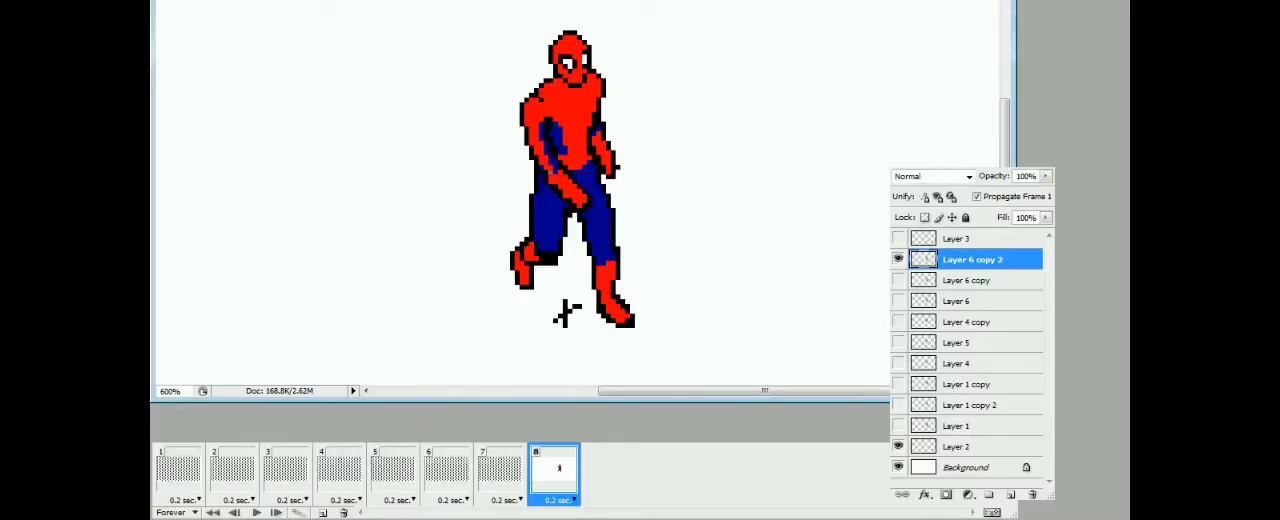
pyautogui.click(563, 460)
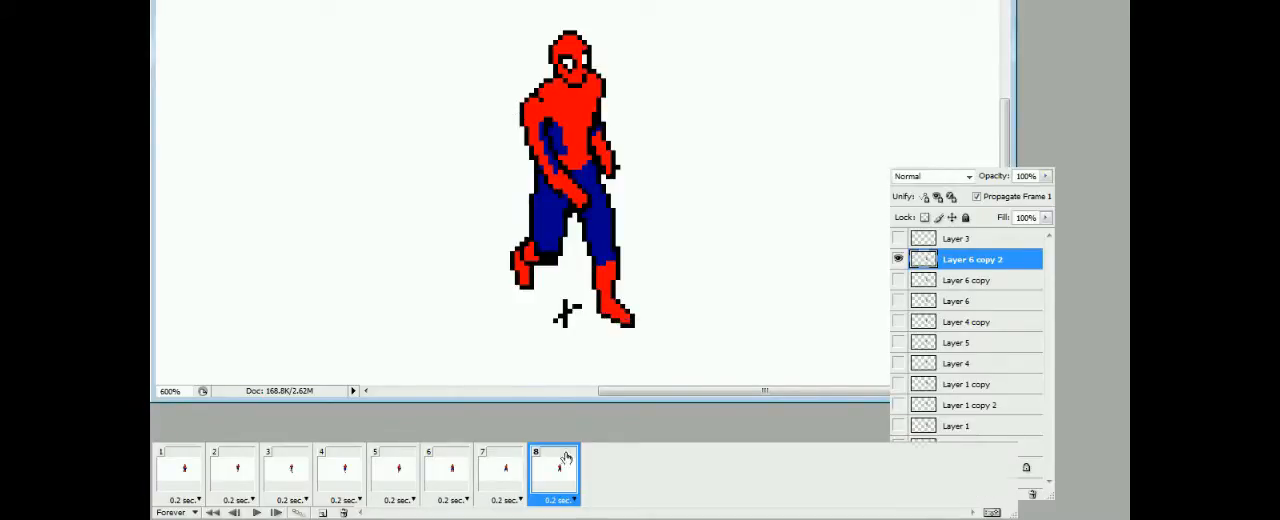
pyautogui.press('space')
pyautogui.press('space')
pyautogui.click(971, 380)
pyautogui.press('space')
pyautogui.press('F7')
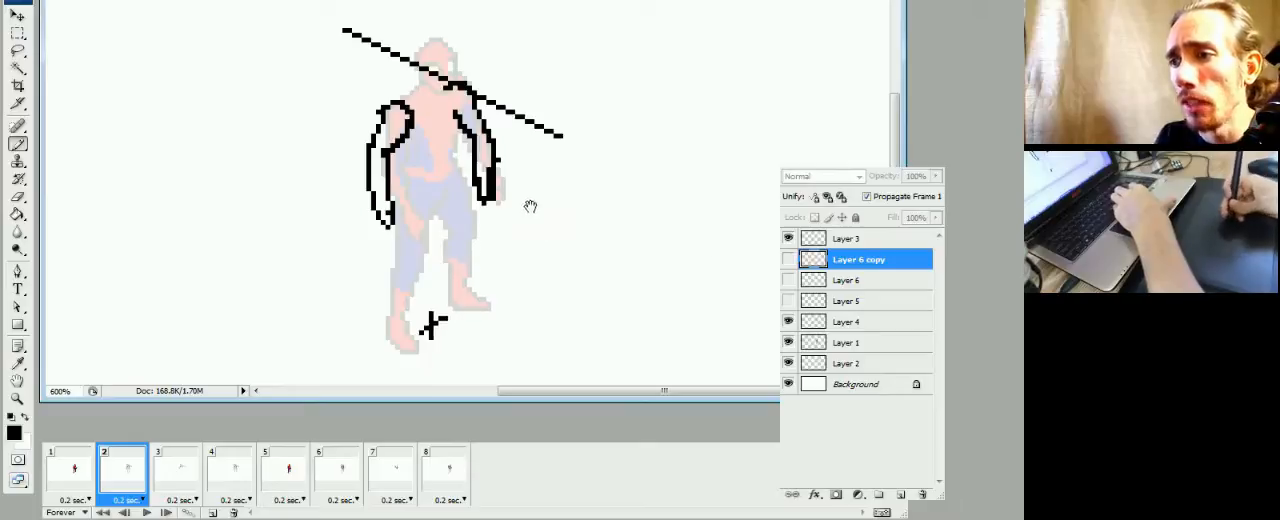
# Play the rough animation with the sketched arms and shoulder guide line, and stop playback
pyautogui.moveTo(529, 206); pyautogui.dragTo(529, 244)
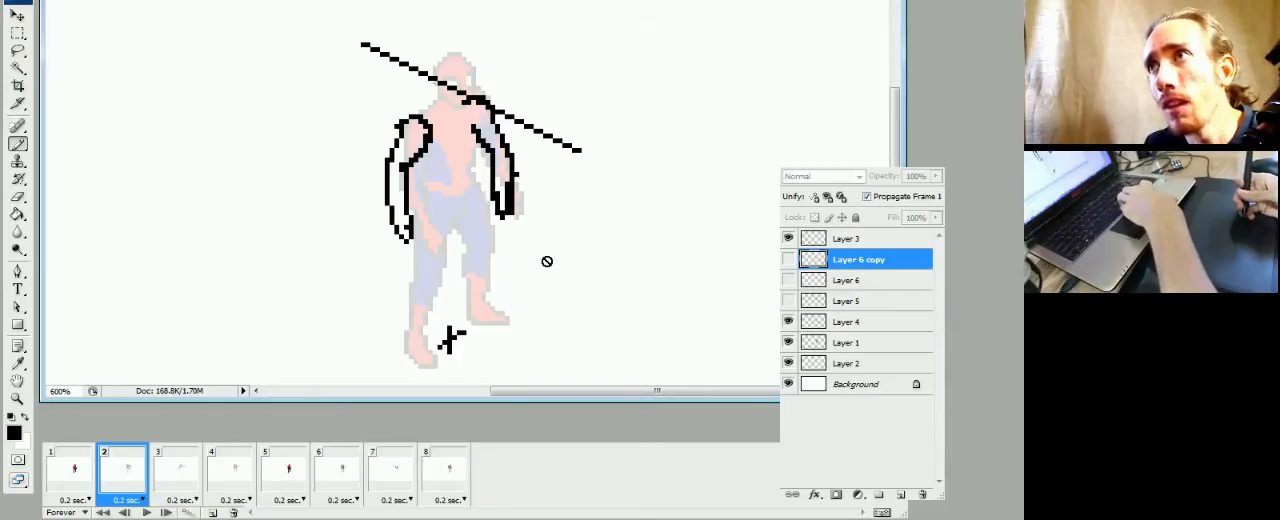
pyautogui.press('space')
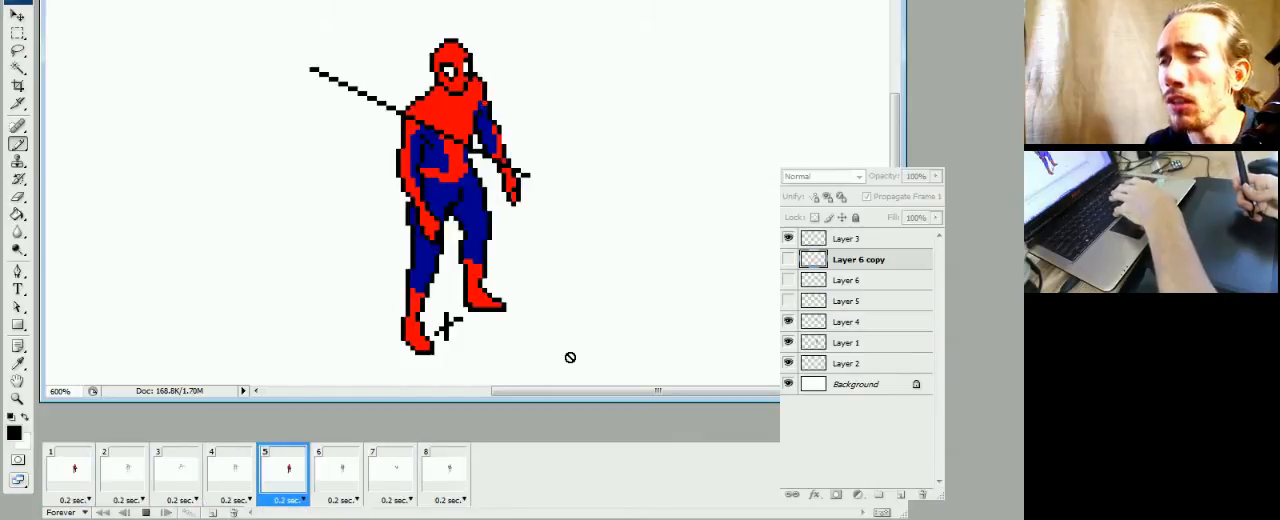
pyautogui.press('space')
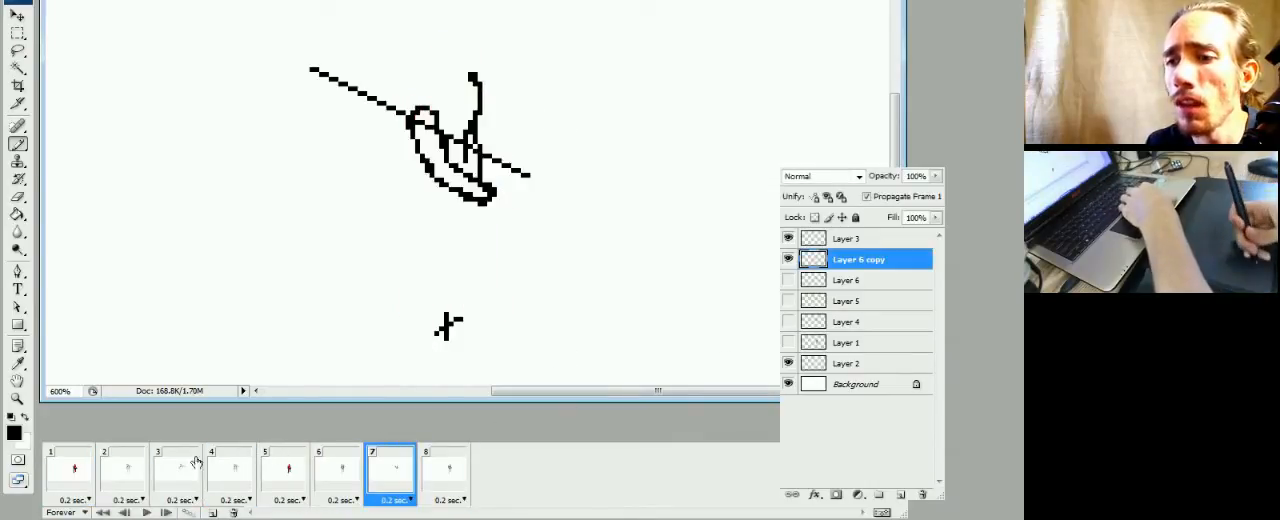
# Flip back and forth through frames 1 to 4 to compare the arm poses and the shoulder guide line
pyautogui.click(70, 470)
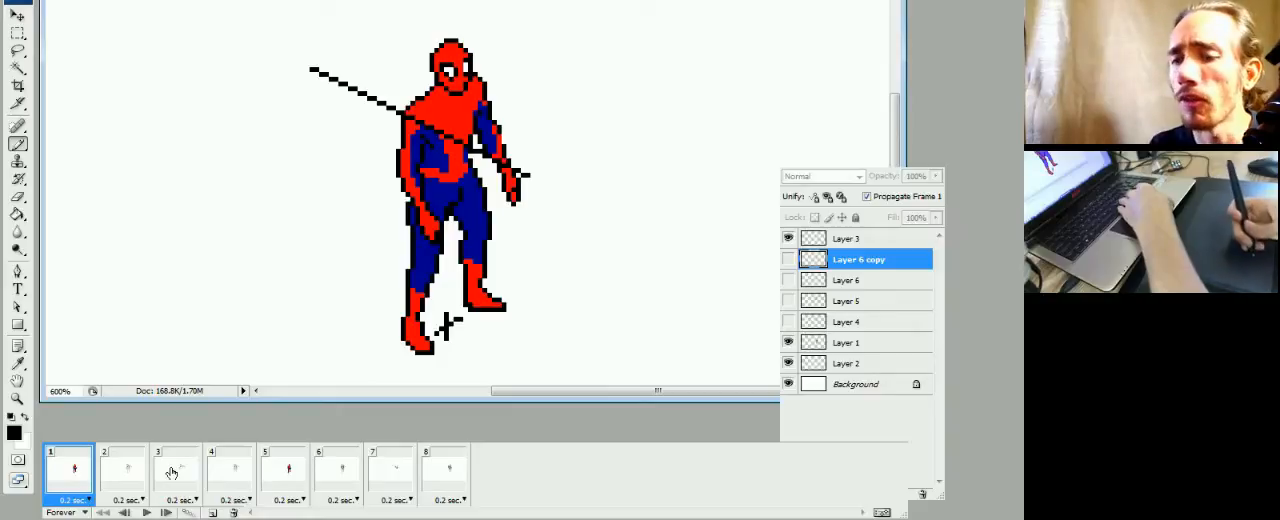
pyautogui.click(127, 482)
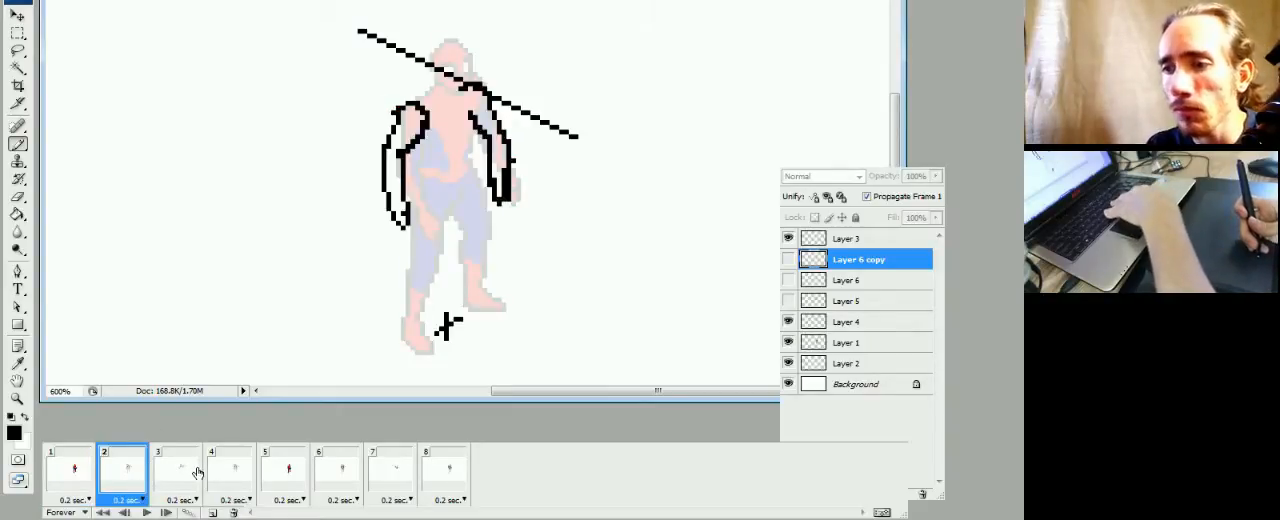
pyautogui.click(178, 479)
pyautogui.click(122, 479)
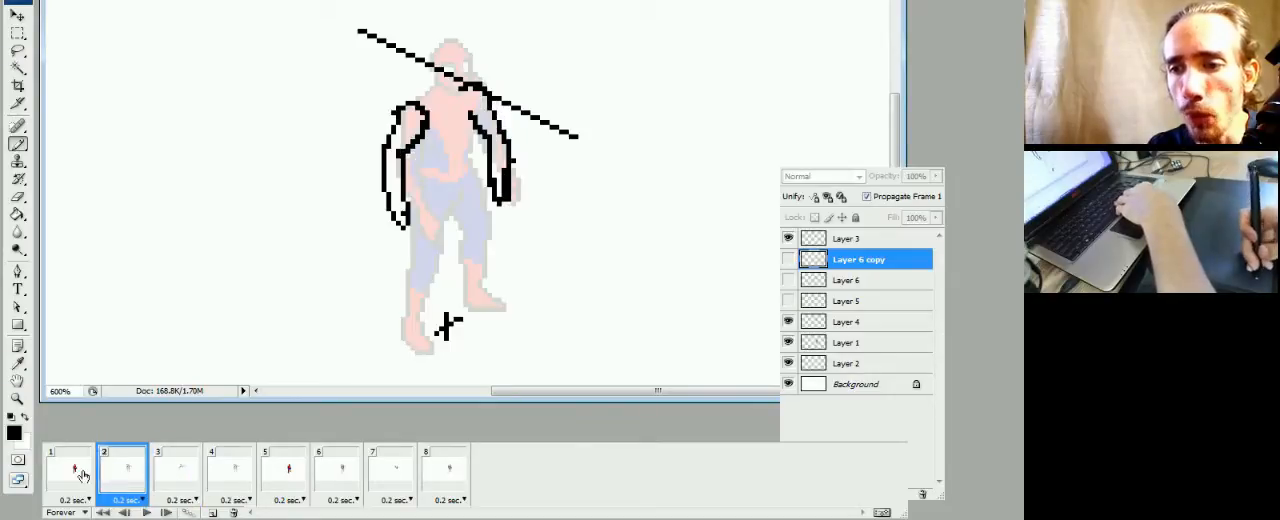
pyautogui.click(80, 476)
pyautogui.click(125, 477)
pyautogui.click(180, 476)
pyautogui.click(222, 480)
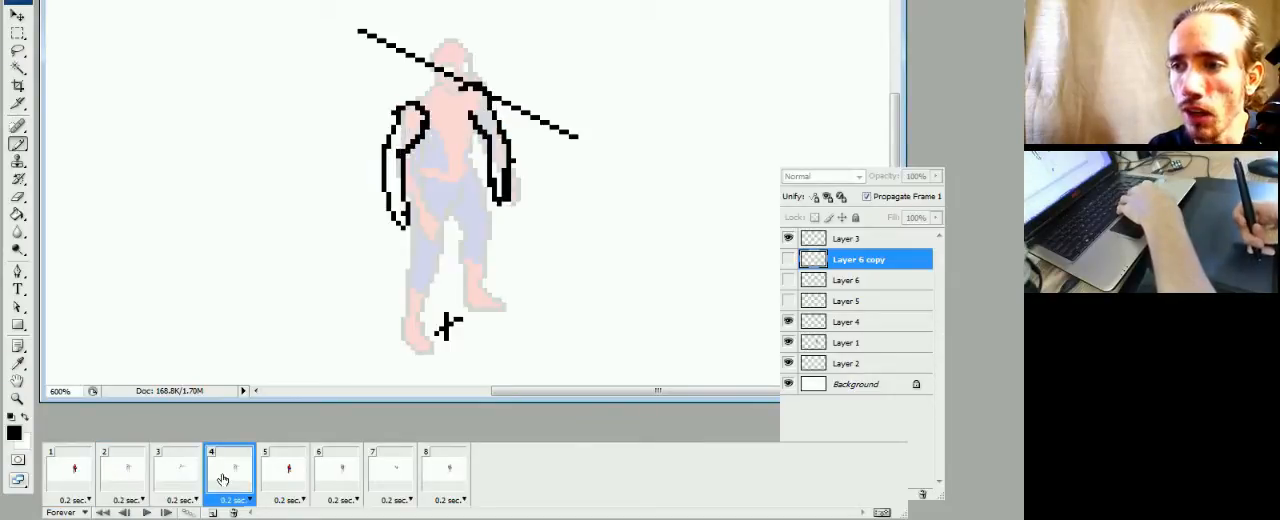
pyautogui.click(176, 482)
pyautogui.click(132, 480)
pyautogui.click(84, 477)
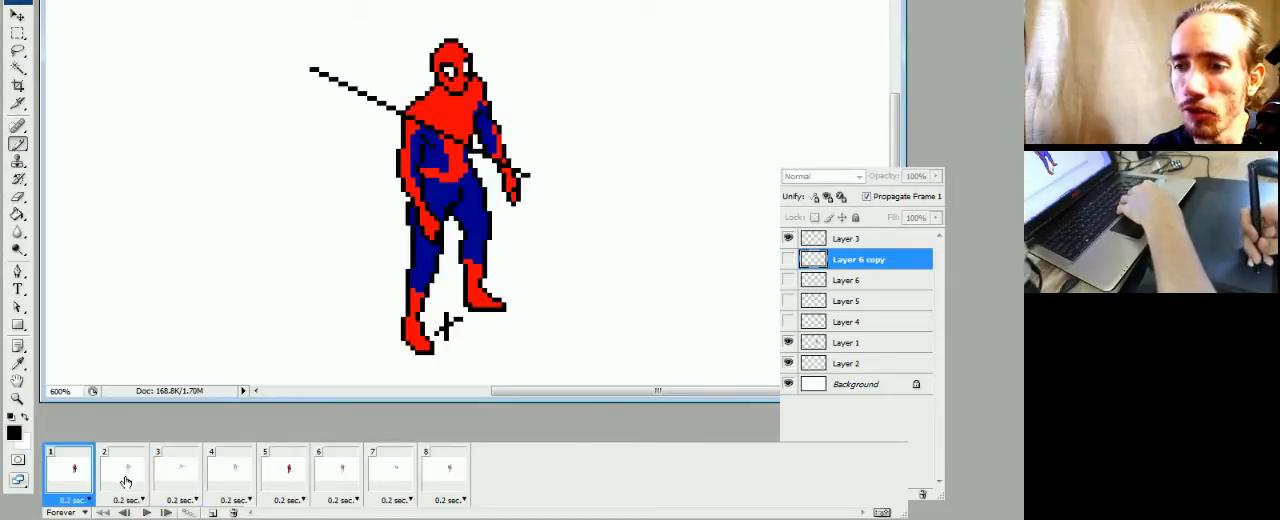
pyautogui.click(140, 480)
pyautogui.click(183, 482)
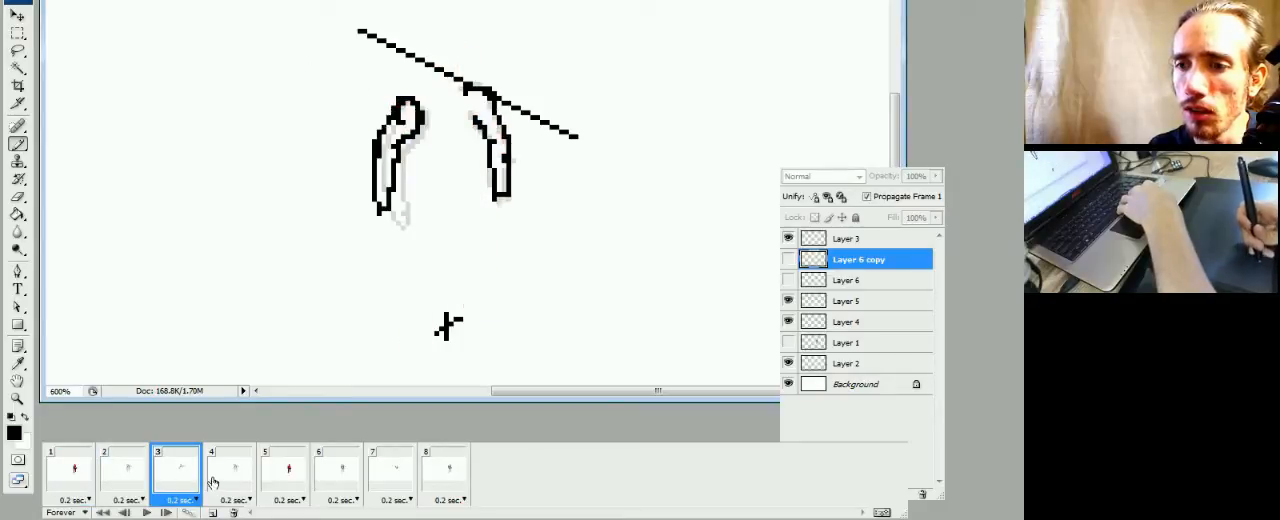
pyautogui.click(232, 481)
pyautogui.click(181, 481)
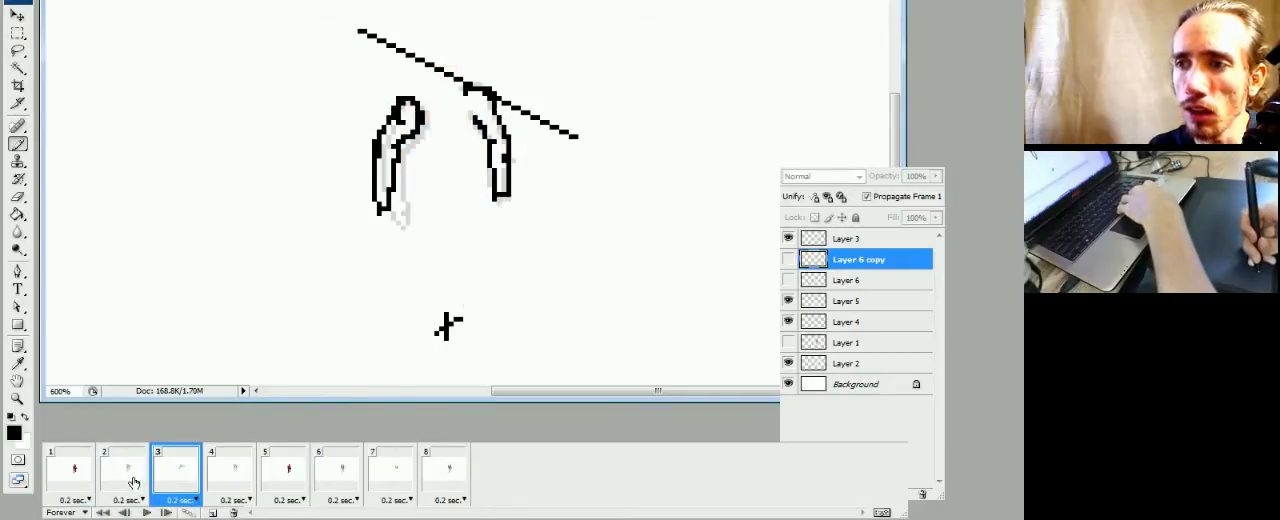
pyautogui.click(132, 482)
pyautogui.click(172, 484)
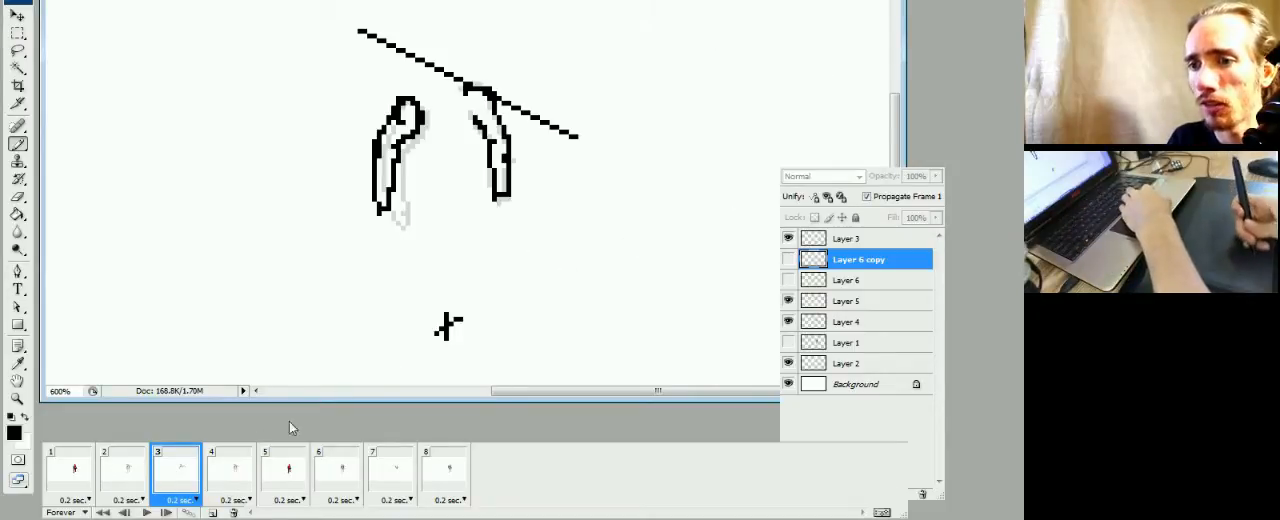
pyautogui.click(128, 470)
pyautogui.click(170, 483)
pyautogui.click(233, 479)
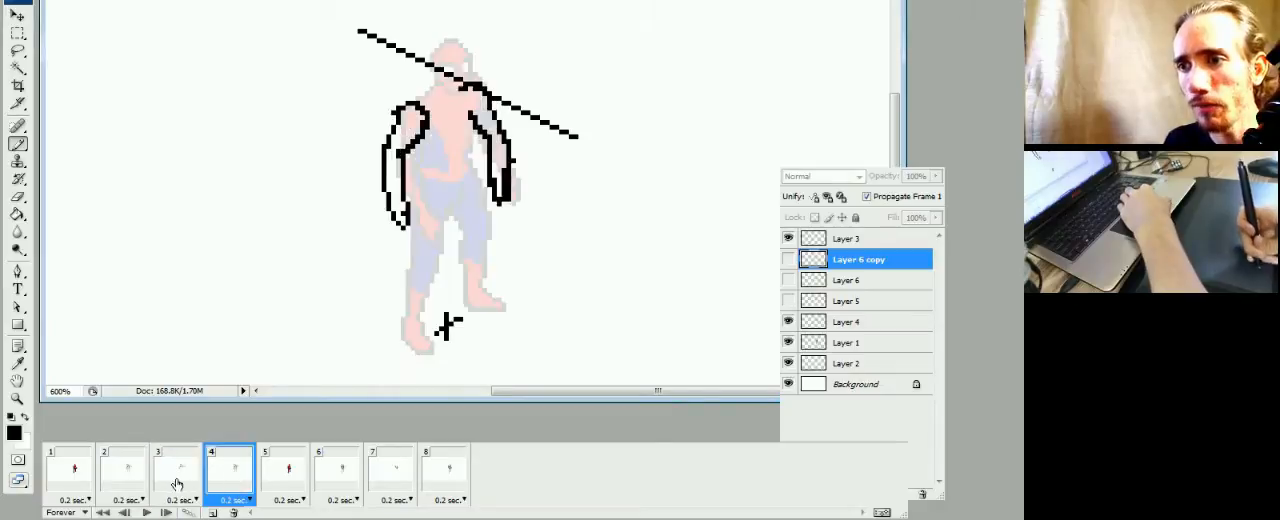
pyautogui.click(177, 484)
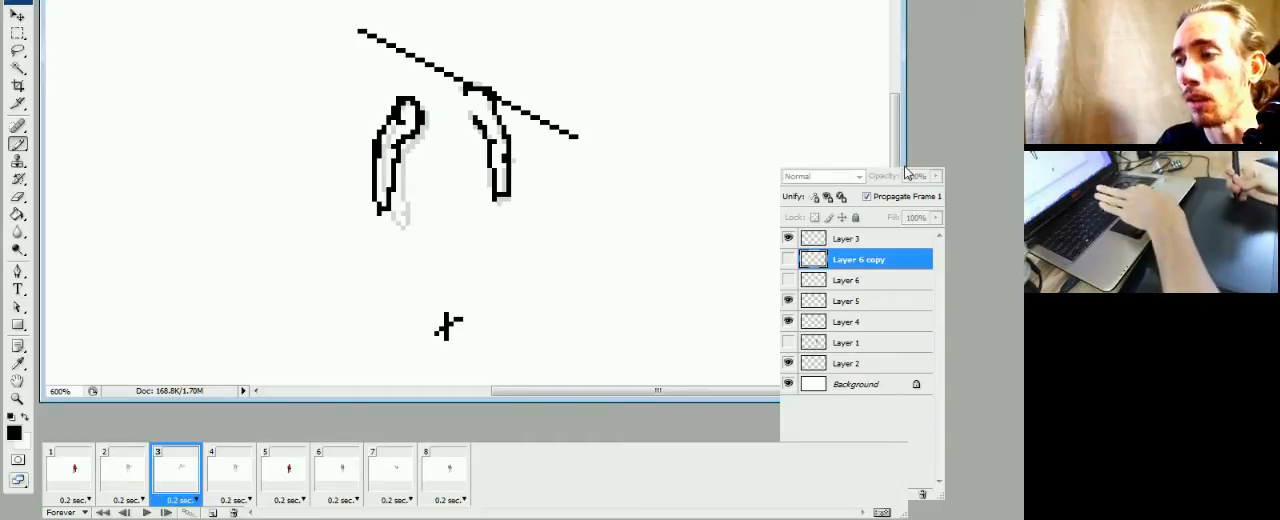
# Toggle the Layer 5 arm sketch off and on, and flip repeatedly between frames 2 and 3 to examine the arm movement
pyautogui.click(812, 306)
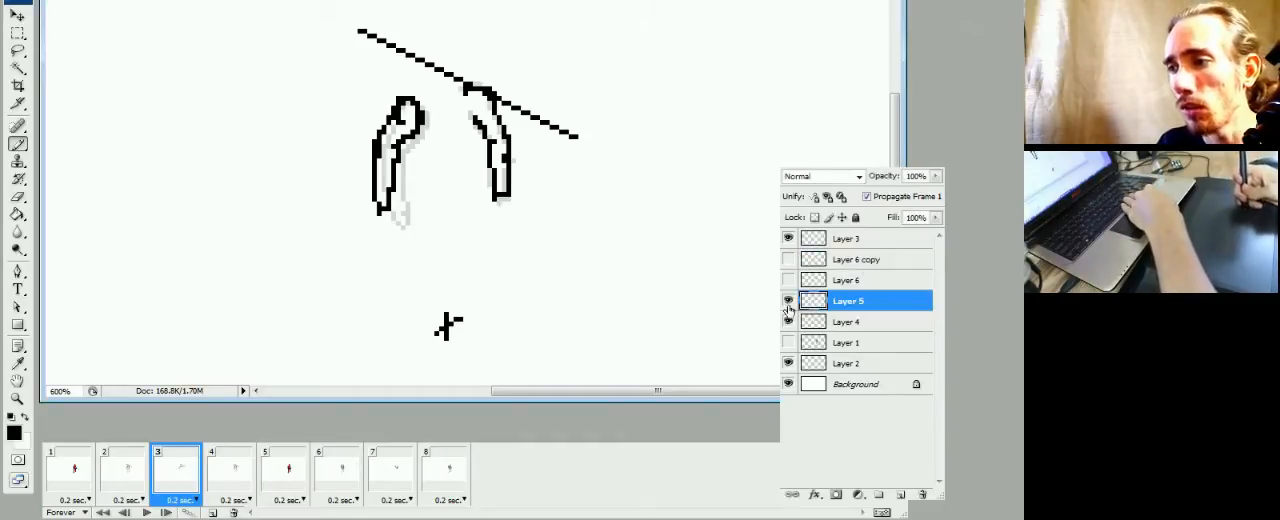
pyautogui.click(788, 301)
pyautogui.click(788, 301)
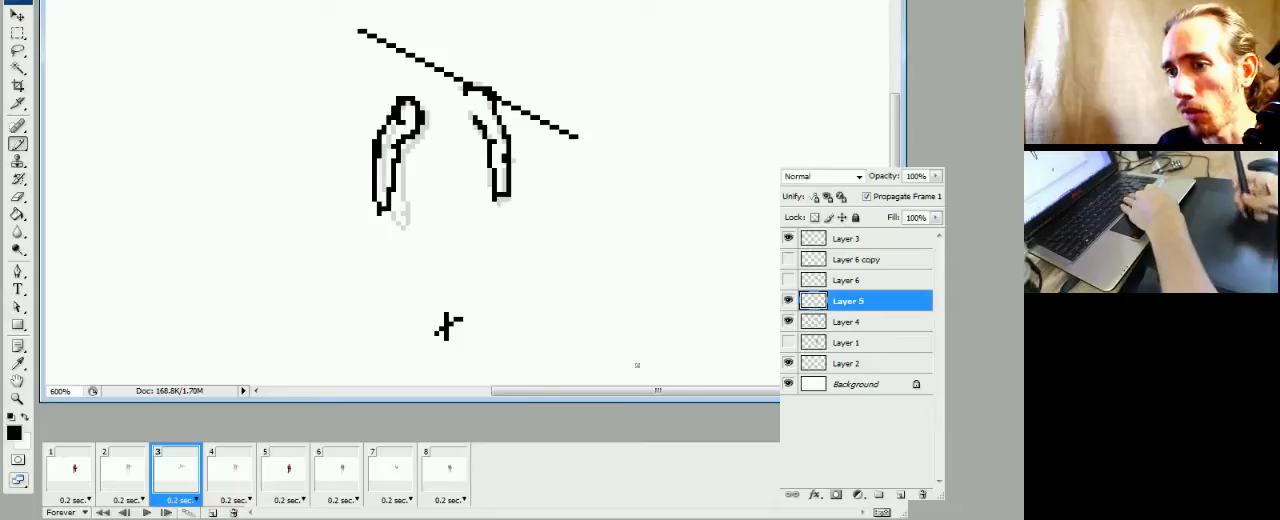
pyautogui.click(121, 476)
pyautogui.click(178, 476)
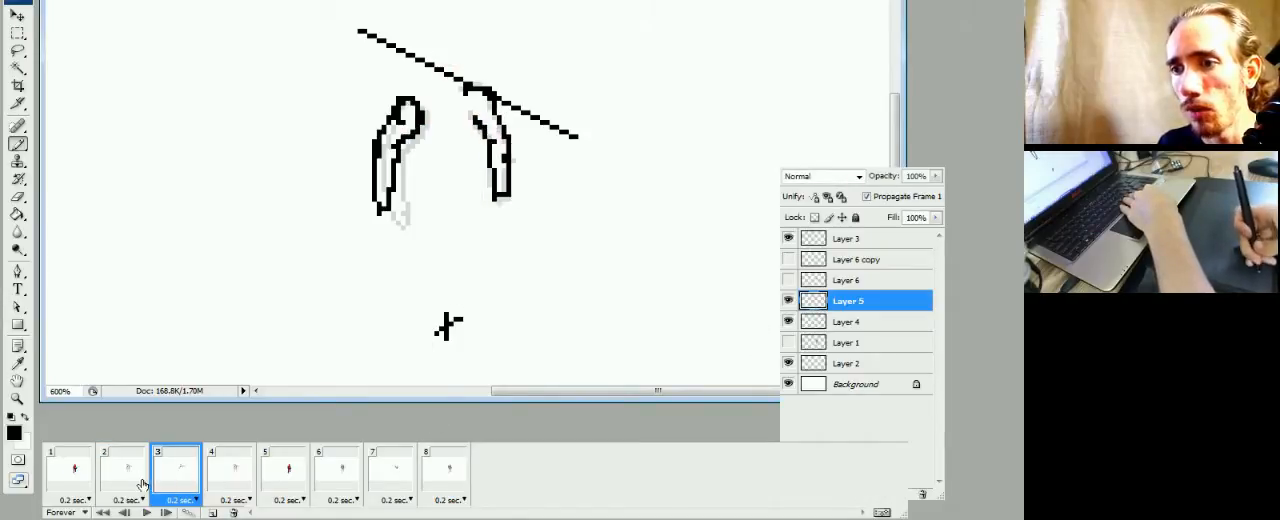
pyautogui.click(140, 482)
pyautogui.click(166, 483)
pyautogui.click(136, 486)
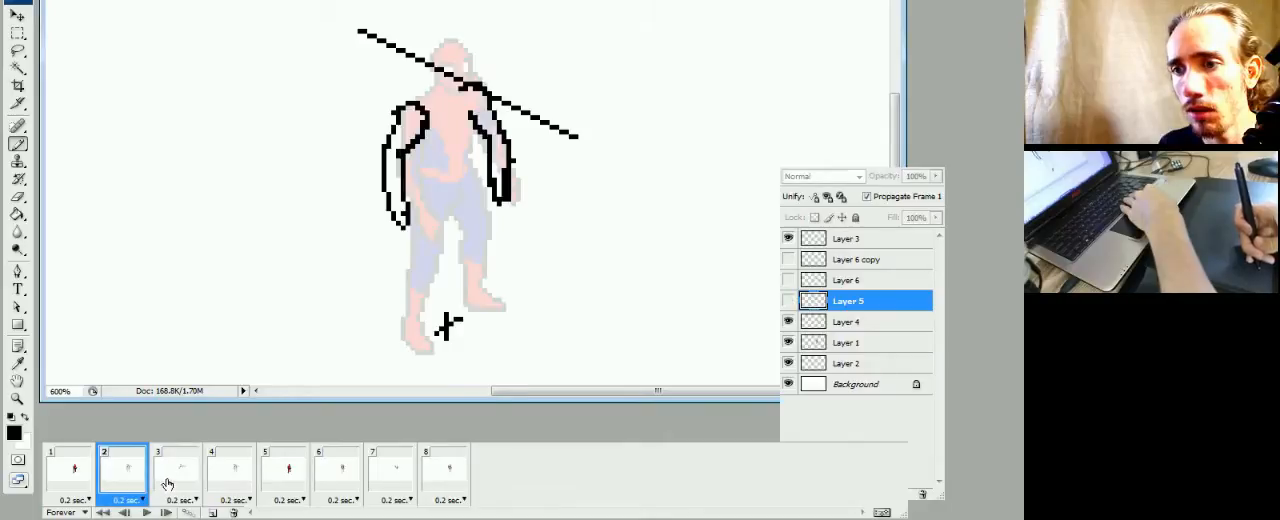
pyautogui.click(167, 484)
pyautogui.click(136, 486)
pyautogui.click(164, 484)
pyautogui.click(138, 486)
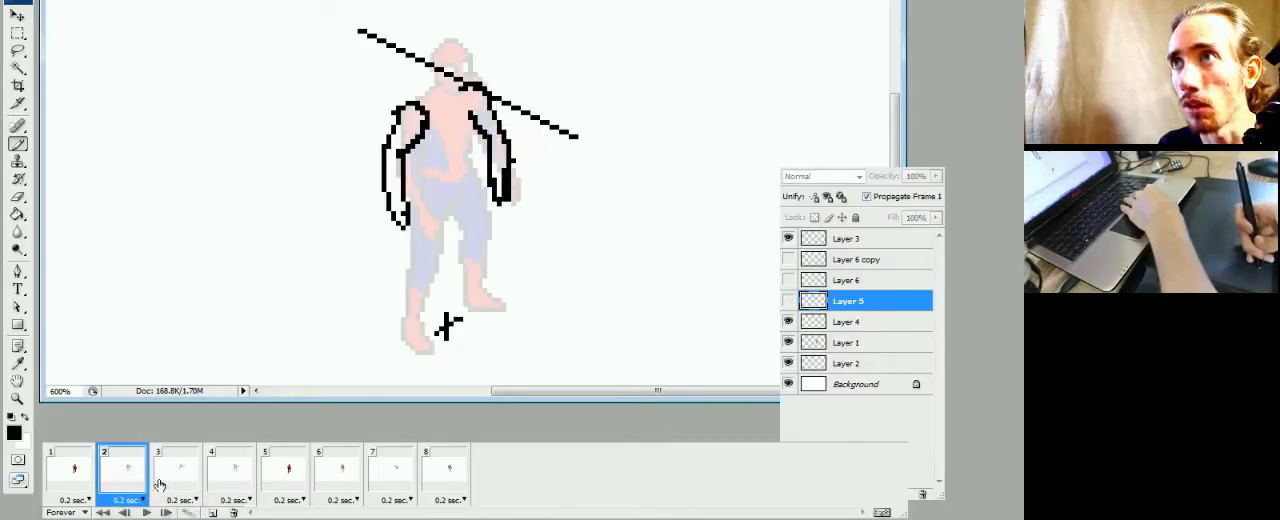
pyautogui.click(174, 485)
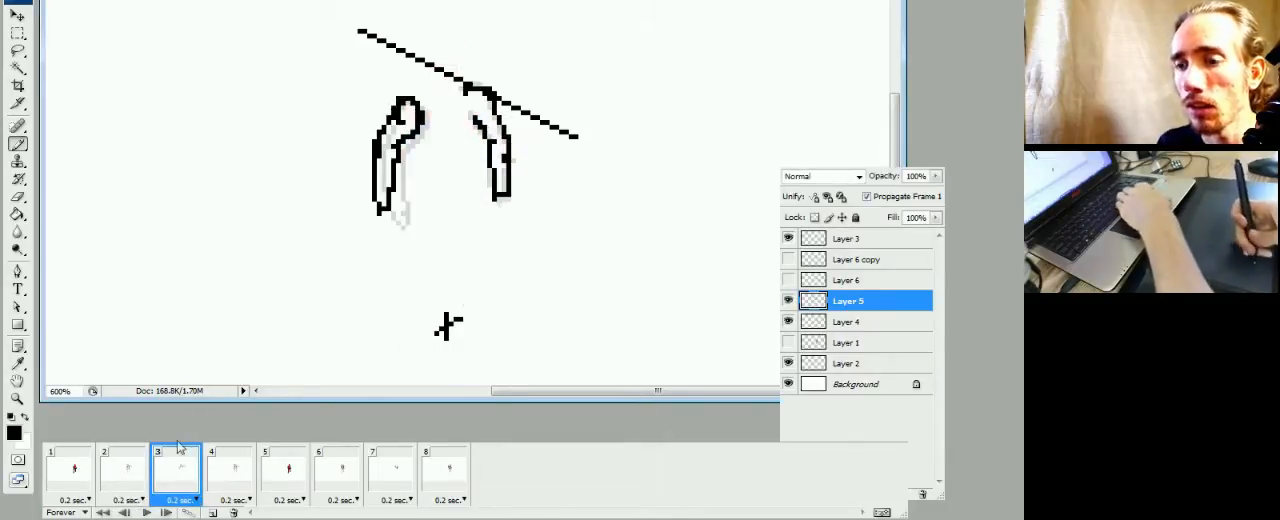
pyautogui.click(126, 480)
pyautogui.click(170, 480)
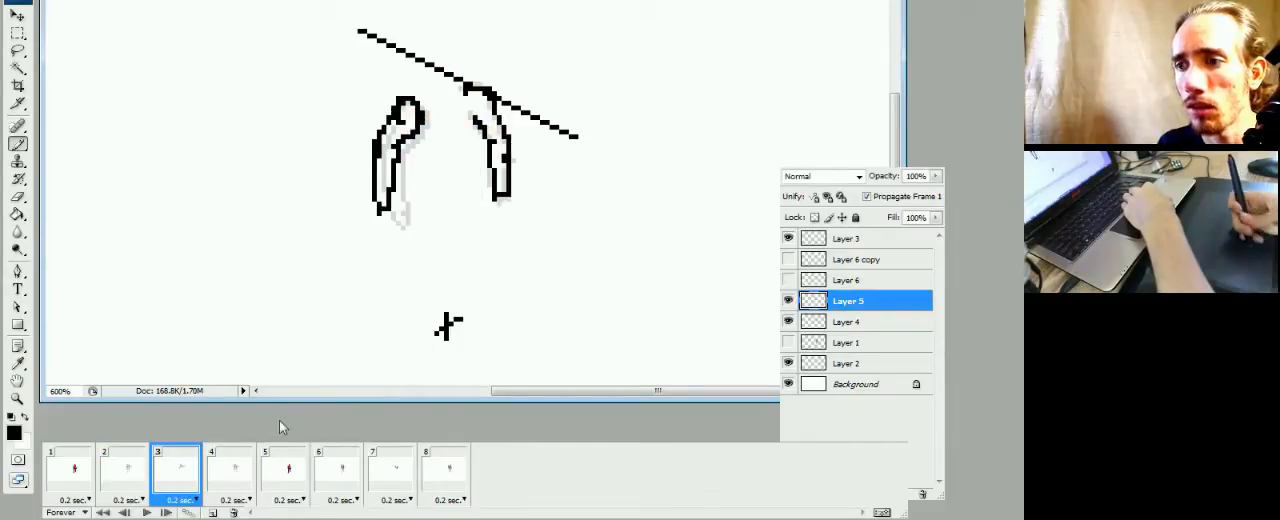
# Move the diagonal guide line on Layer 3 in frame 3 down below the arms near the cross mark, and compare with frame 2
pyautogui.moveTo(532, 316); pyautogui.dragTo(539, 279)
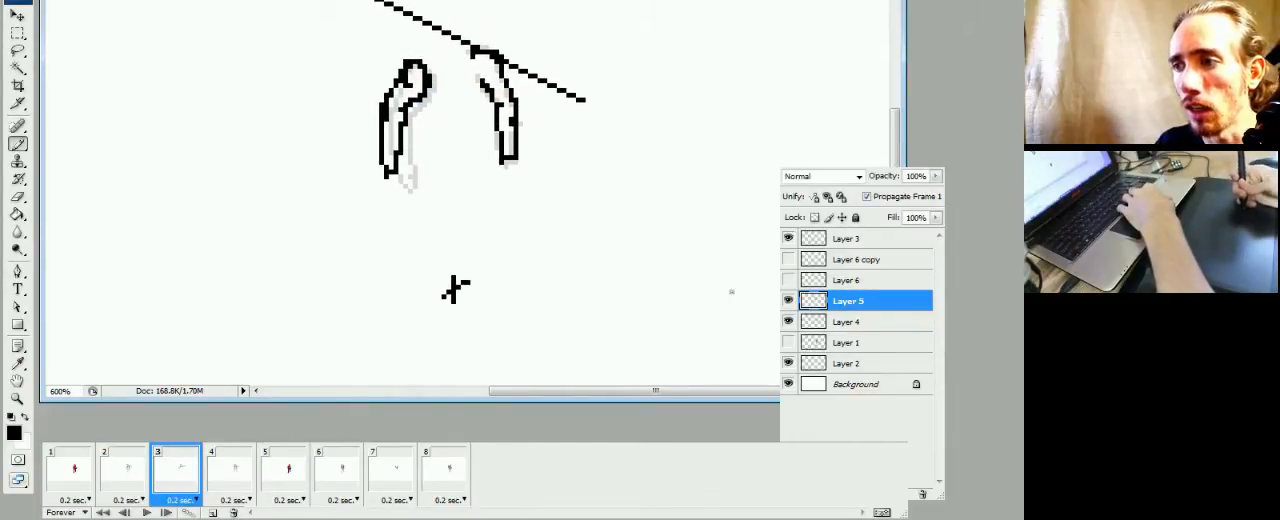
pyautogui.click(820, 243)
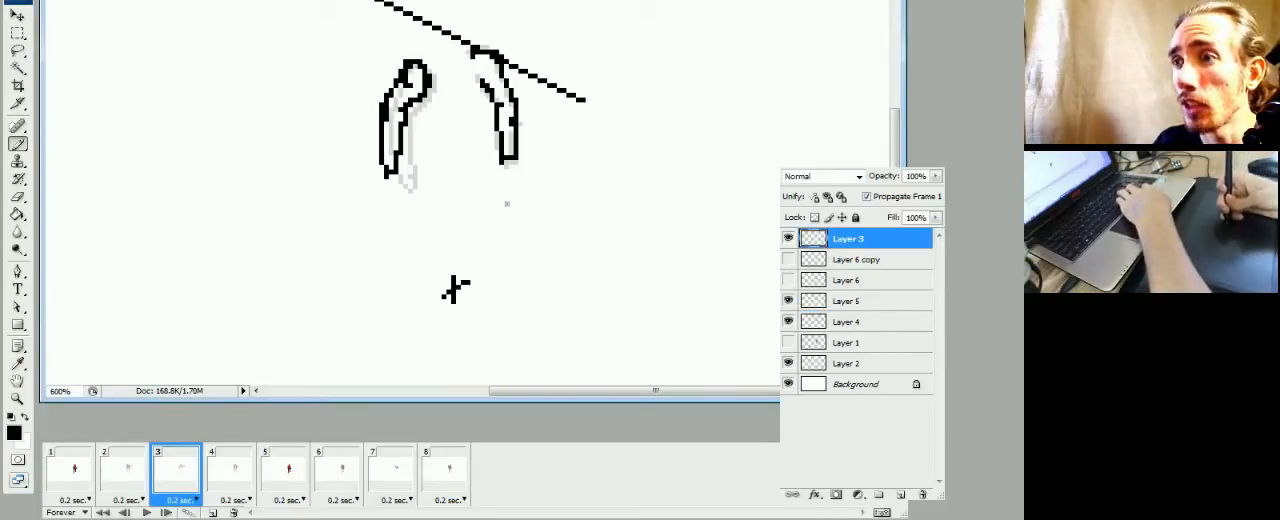
pyautogui.moveTo(546, 136); pyautogui.dragTo(508, 287)
pyautogui.moveTo(512, 236); pyautogui.dragTo(481, 320)
pyautogui.click(135, 479)
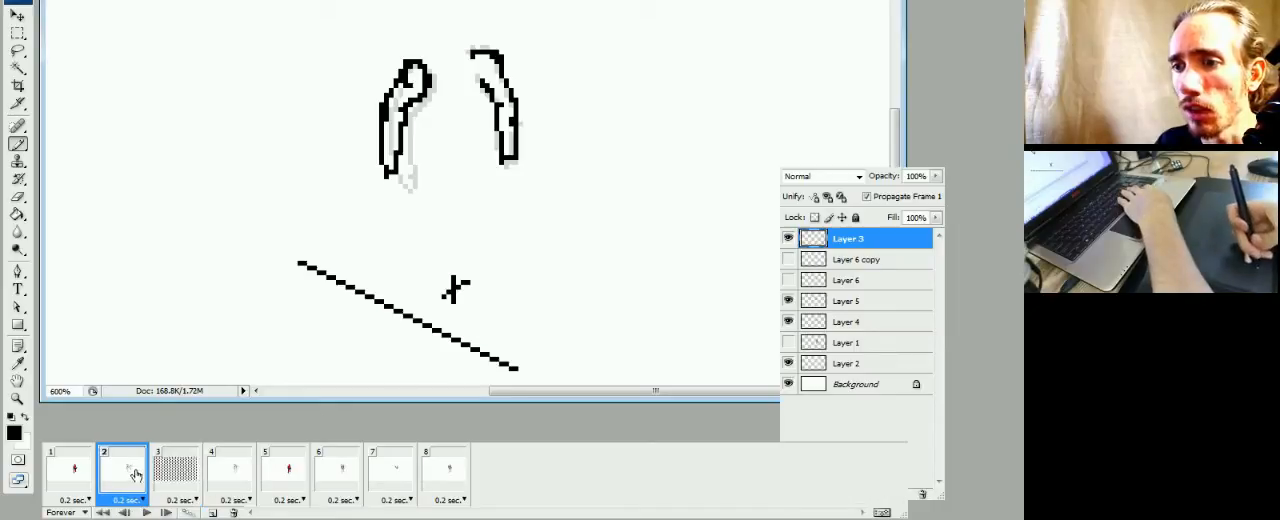
pyautogui.click(155, 482)
pyautogui.click(127, 478)
pyautogui.click(165, 488)
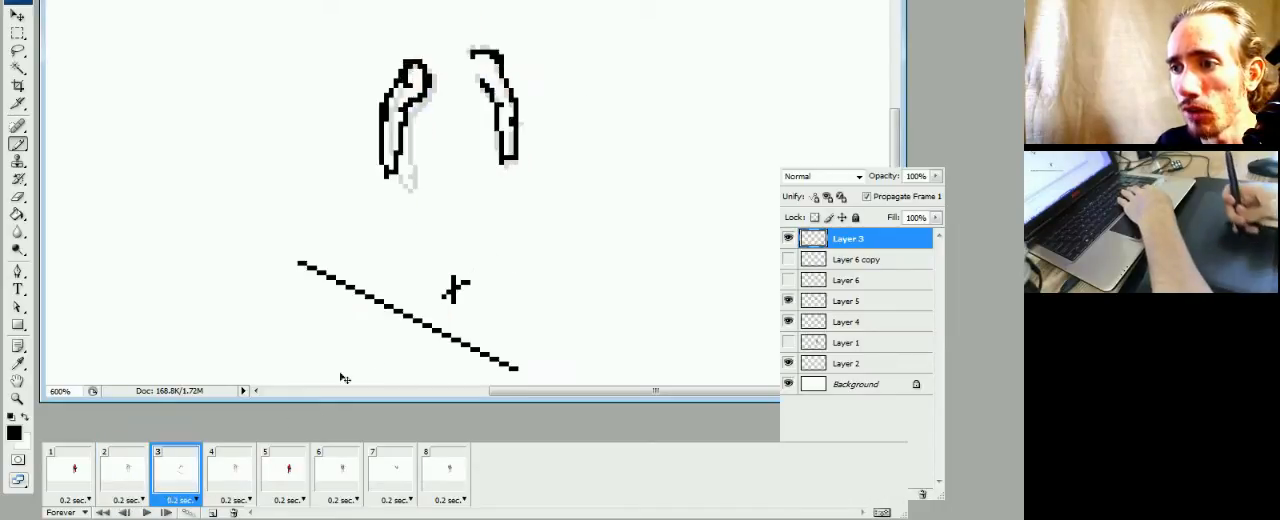
# Fine-tune the frame 3 guide line's position just below the cross mark, checking it against frame 2
pyautogui.moveTo(496, 305); pyautogui.dragTo(520, 289)
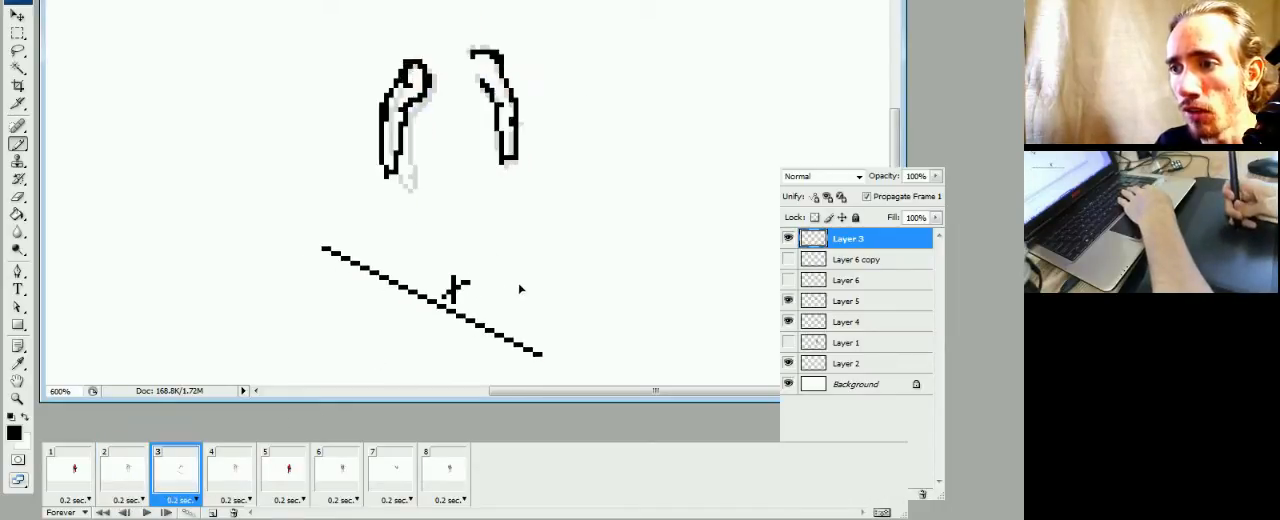
pyautogui.click(130, 488)
pyautogui.click(176, 488)
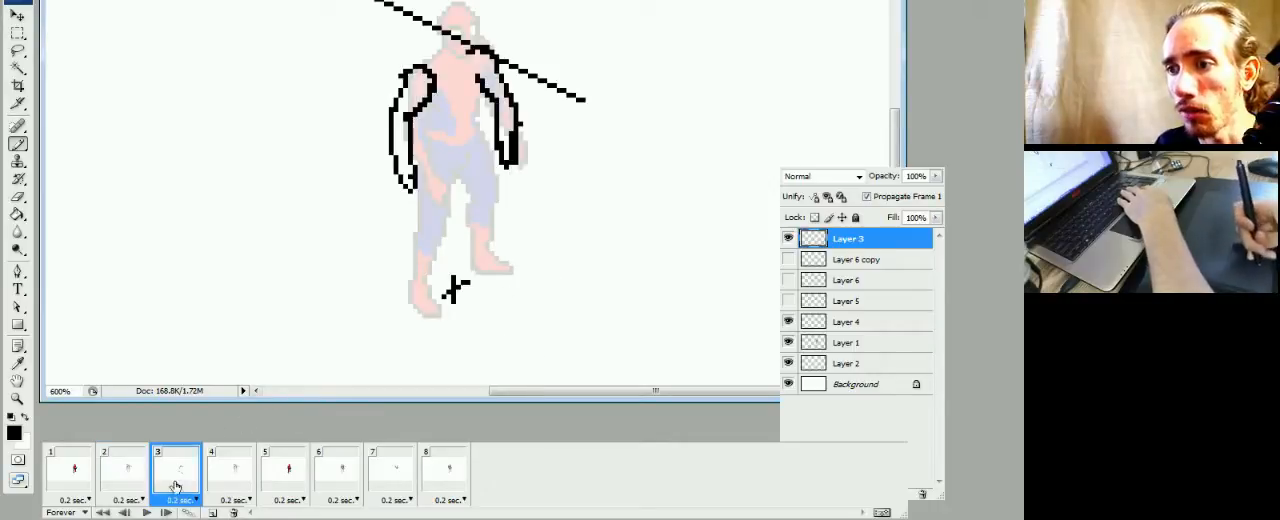
pyautogui.moveTo(505, 318); pyautogui.dragTo(499, 318)
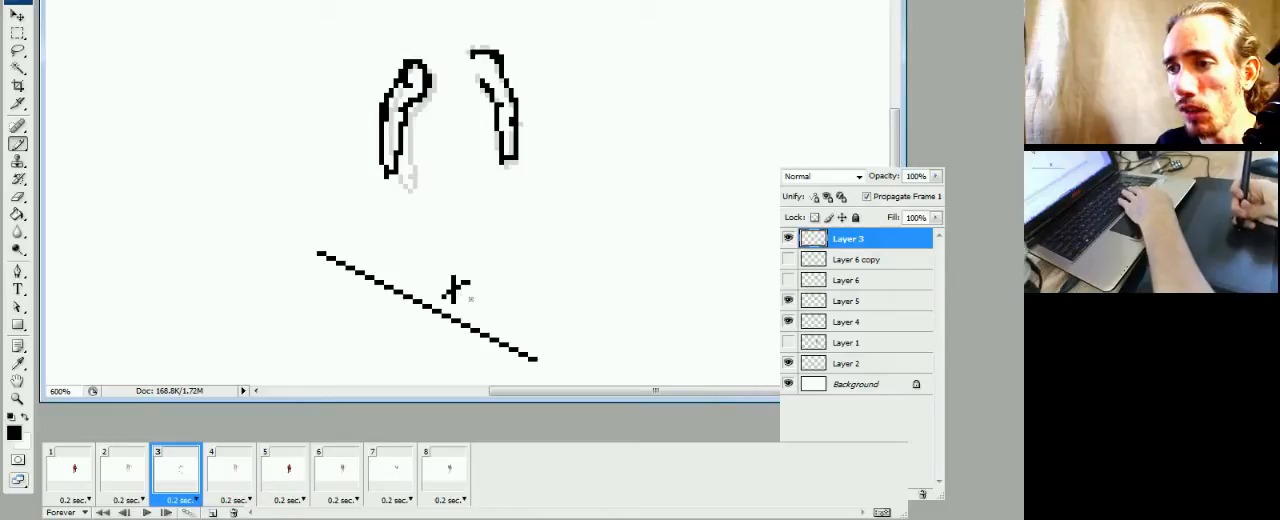
pyautogui.moveTo(502, 290); pyautogui.dragTo(509, 296)
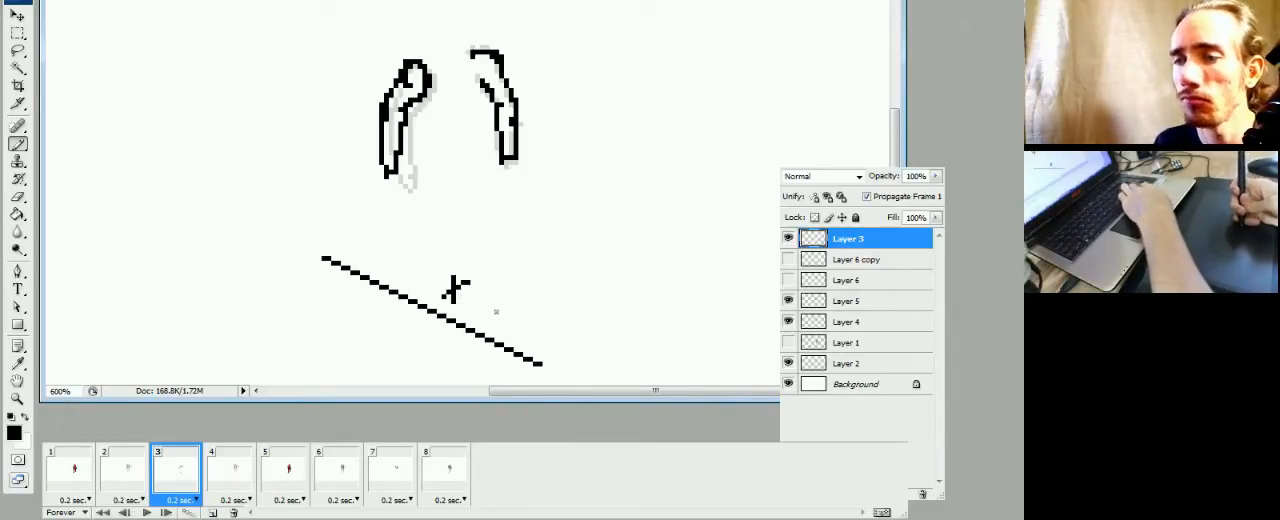
pyautogui.click(130, 474)
pyautogui.click(180, 489)
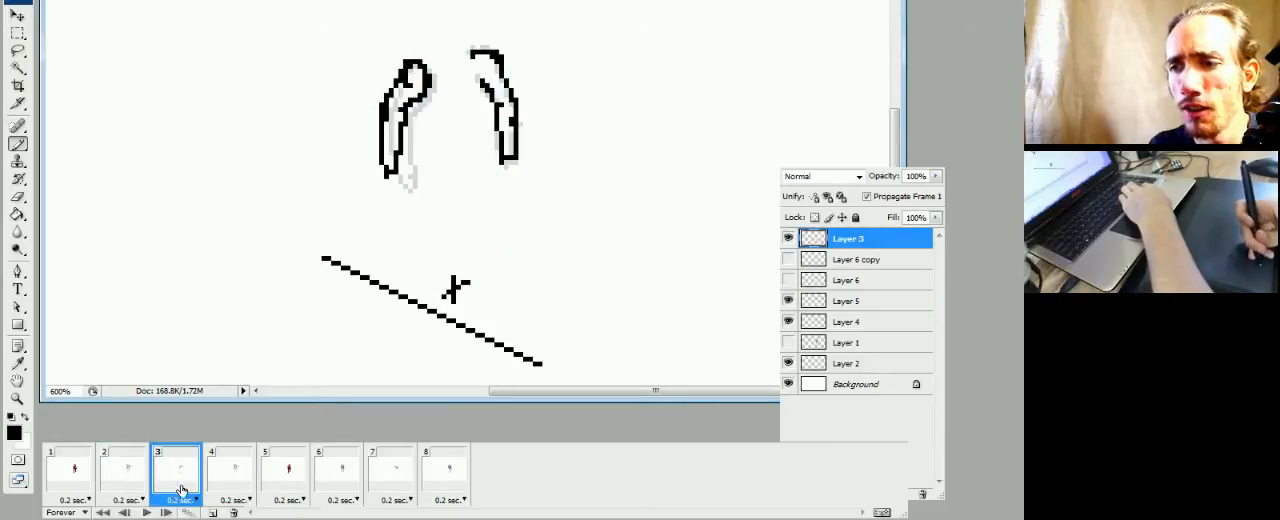
# Flip repeatedly between frames 2 and 3 to compare the arm poses and the guide line's position
pyautogui.click(127, 485)
pyautogui.click(158, 487)
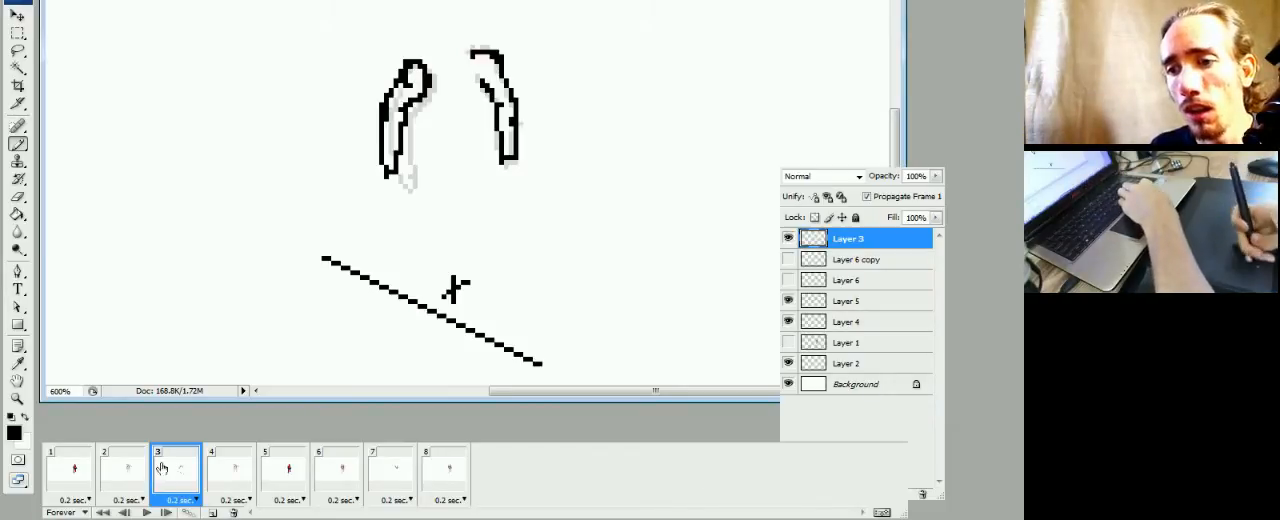
pyautogui.click(127, 487)
pyautogui.click(158, 488)
pyautogui.click(120, 492)
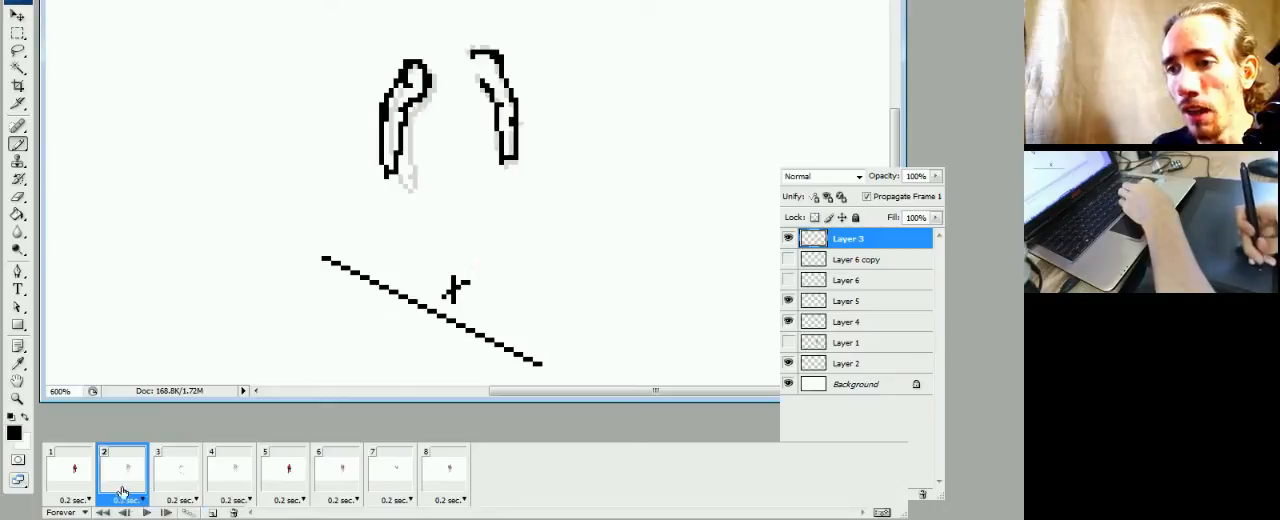
pyautogui.click(158, 488)
pyautogui.click(138, 489)
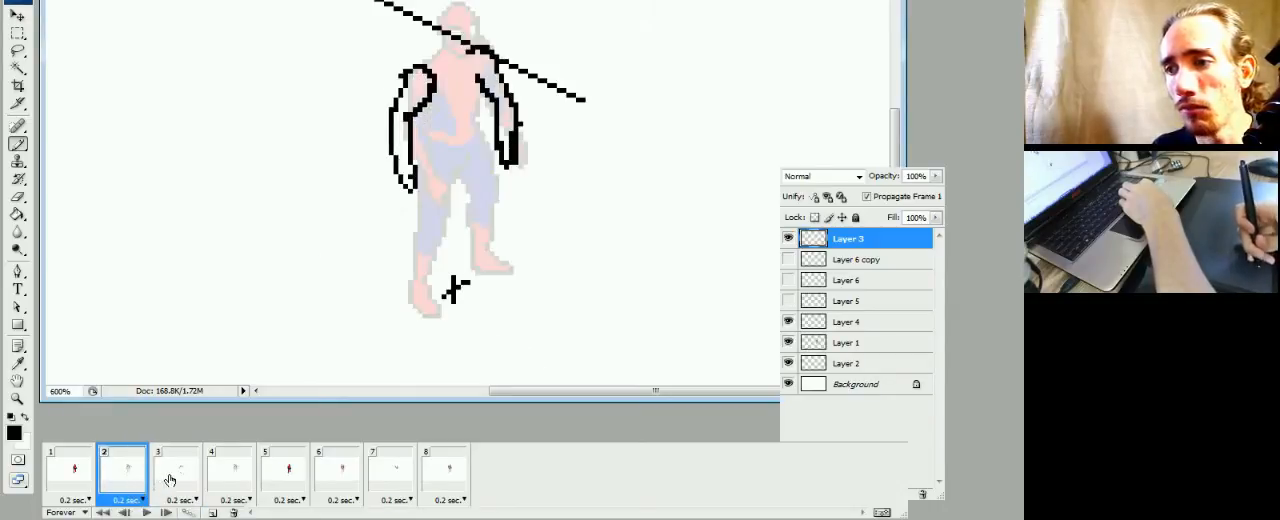
pyautogui.click(178, 480)
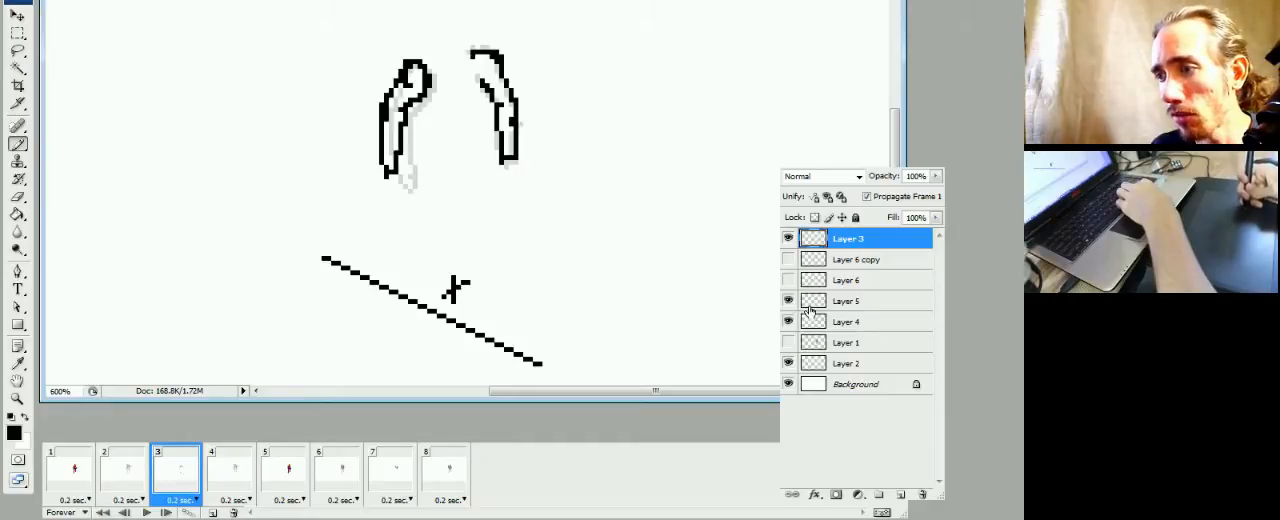
# Mark the leg's upper starting point with a few black pixels on Layer 5 in frame 3, checking its placement against frame 2
pyautogui.click(818, 303)
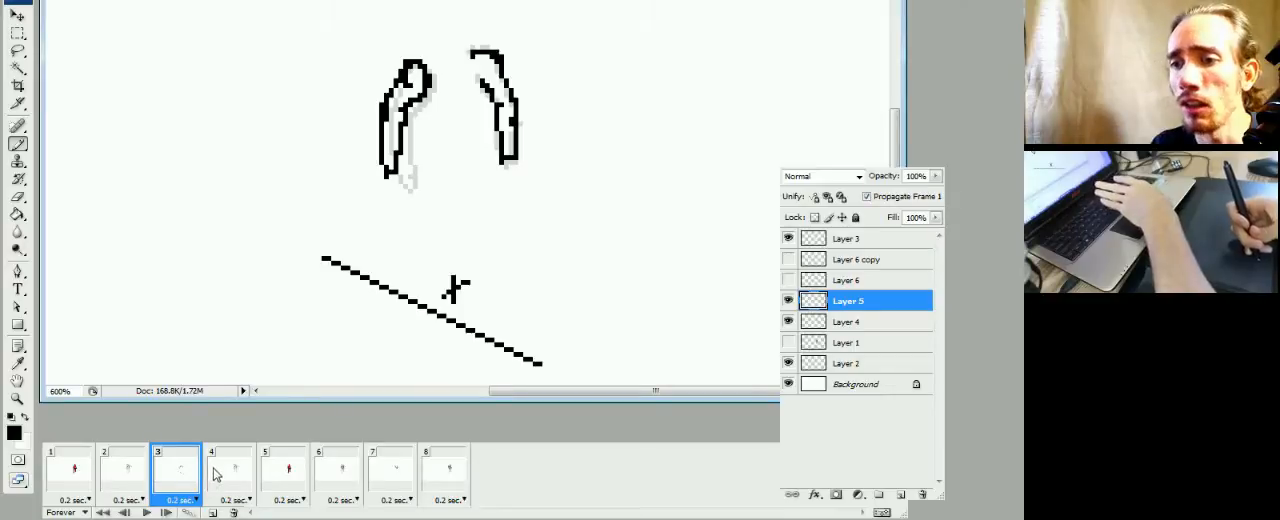
pyautogui.click(123, 484)
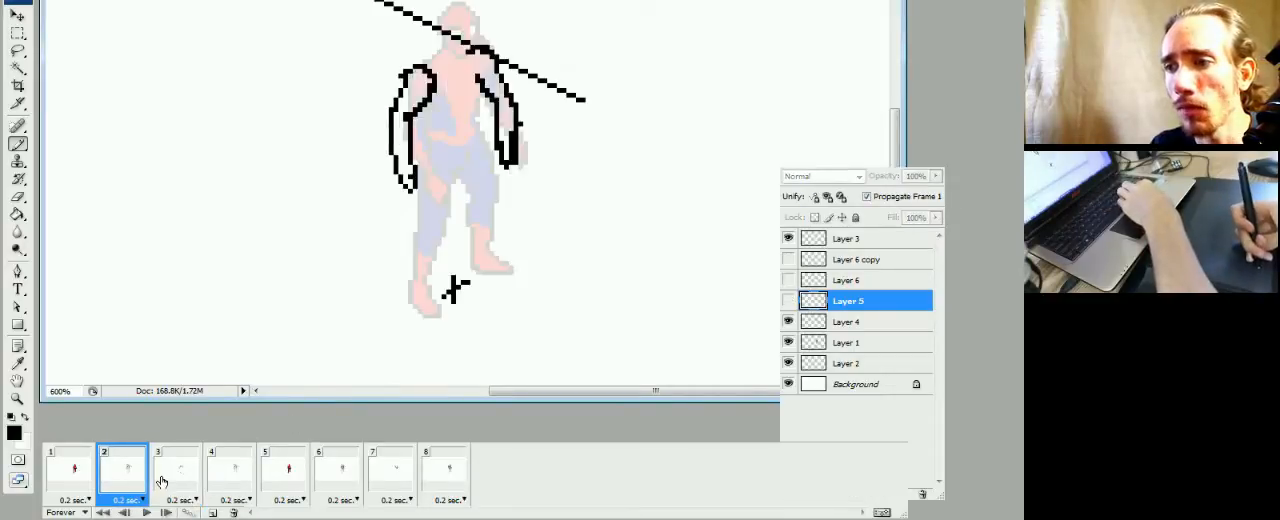
pyautogui.click(160, 482)
pyautogui.click(436, 157)
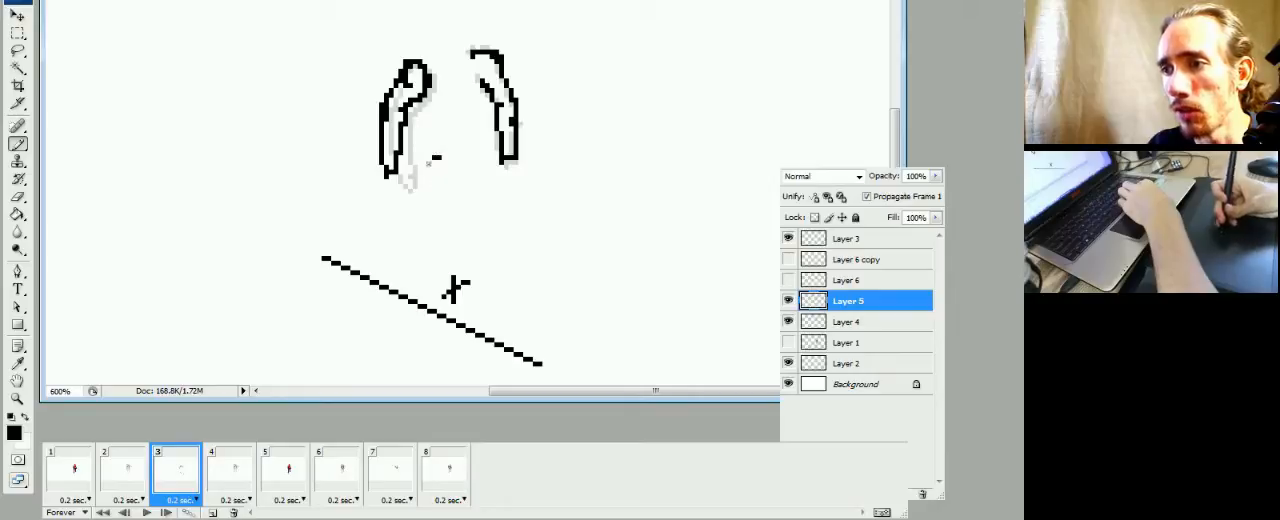
pyautogui.click(145, 480)
pyautogui.click(163, 478)
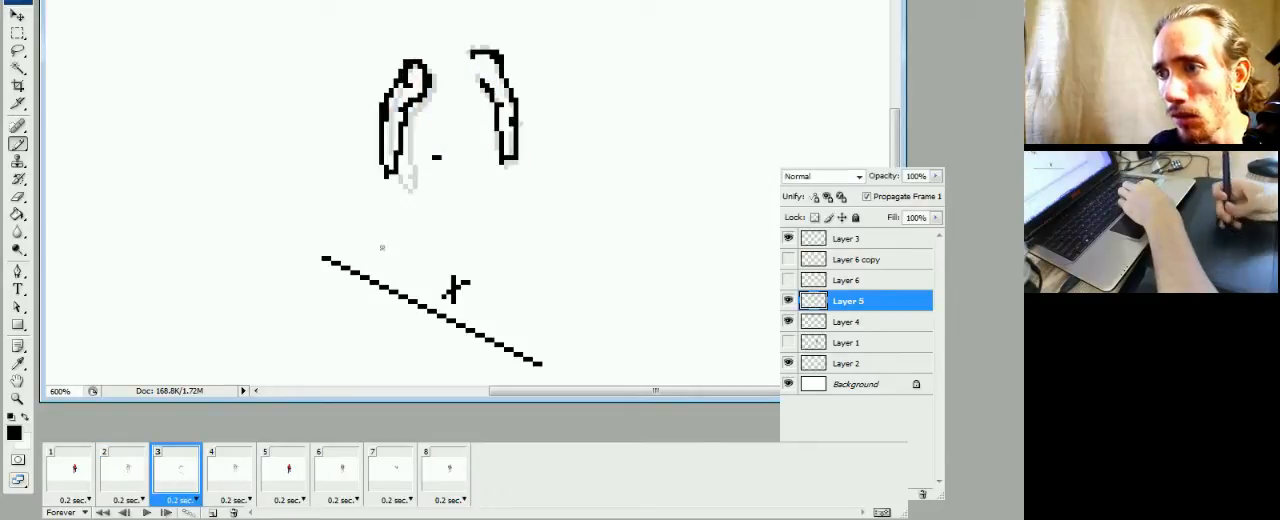
pyautogui.click(435, 154)
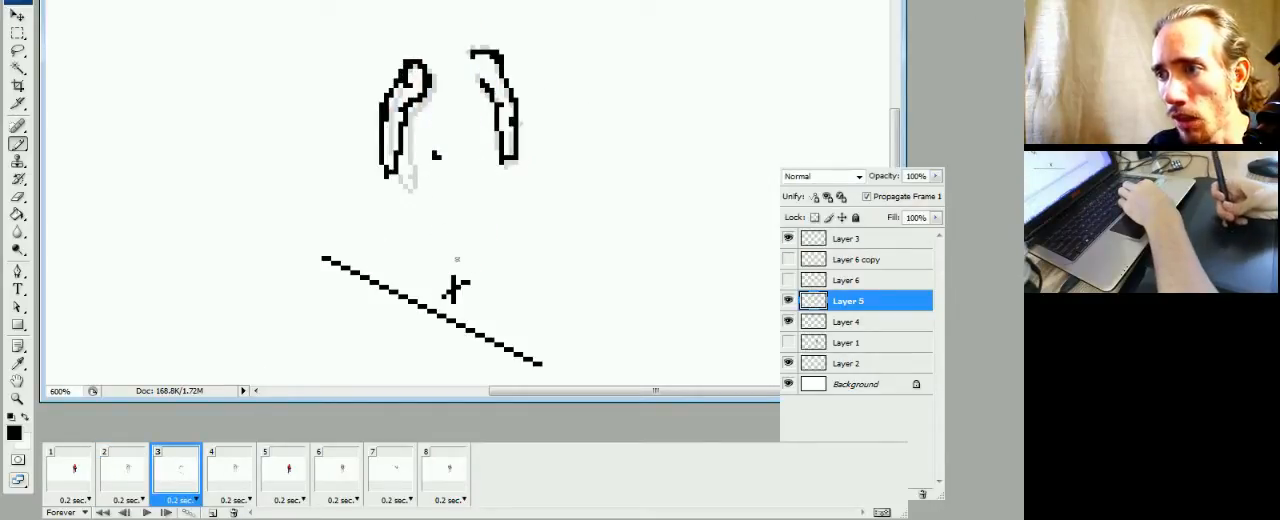
pyautogui.click(127, 470)
pyautogui.click(176, 468)
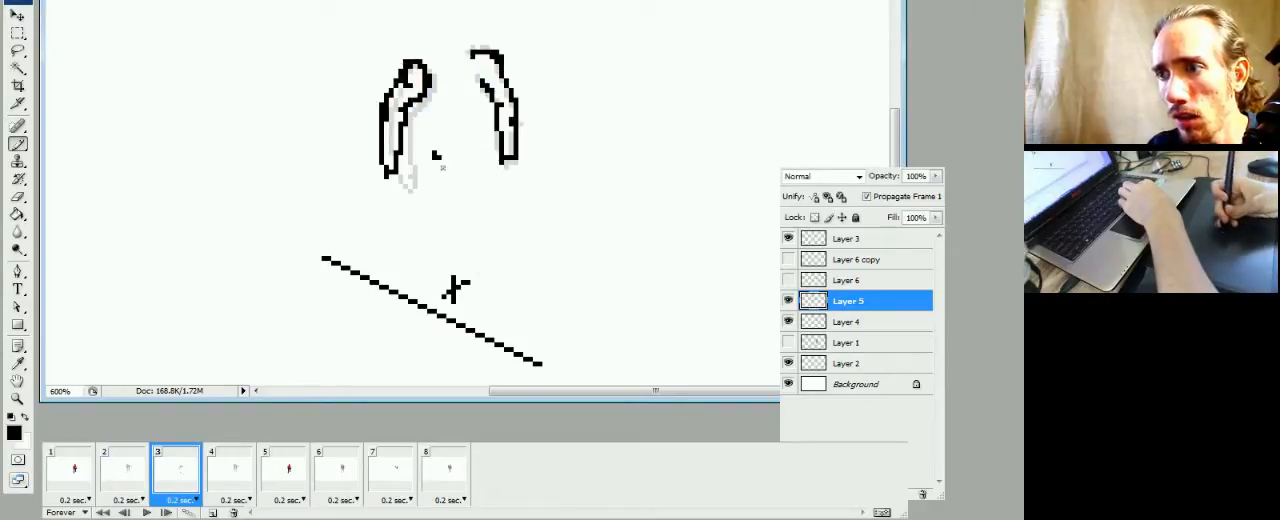
# Sketch the leg's front contour from the starting mark to a small foot at the guide line, and add the calf's back edge
pyautogui.moveTo(437, 165)
pyautogui.mouseDown()
pyautogui.moveTo(458, 292)
pyautogui.moveTo(493, 310)
pyautogui.mouseUp()
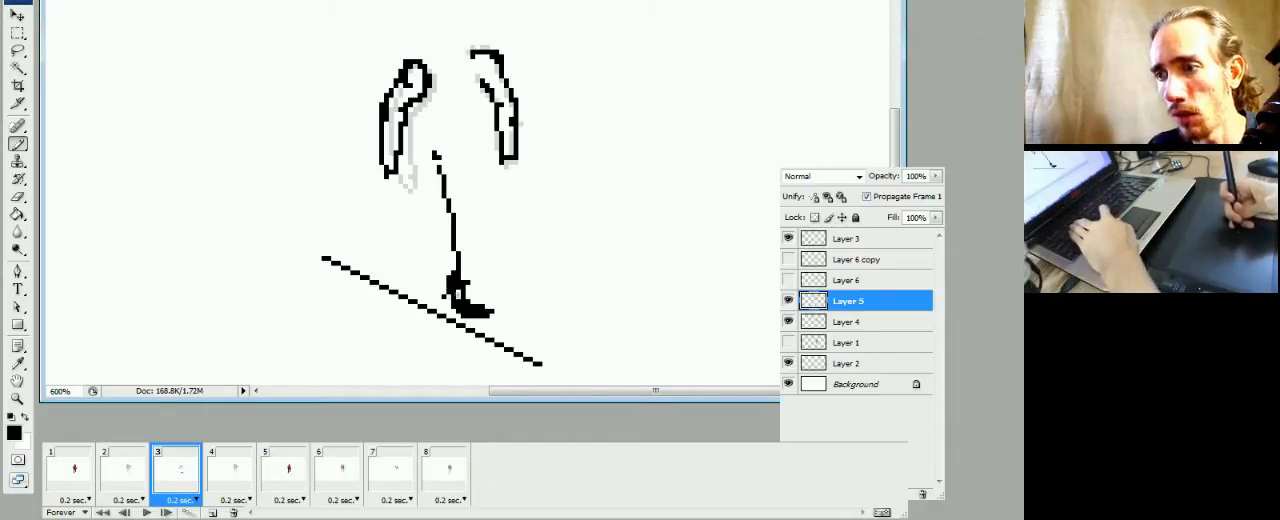
pyautogui.press('e')
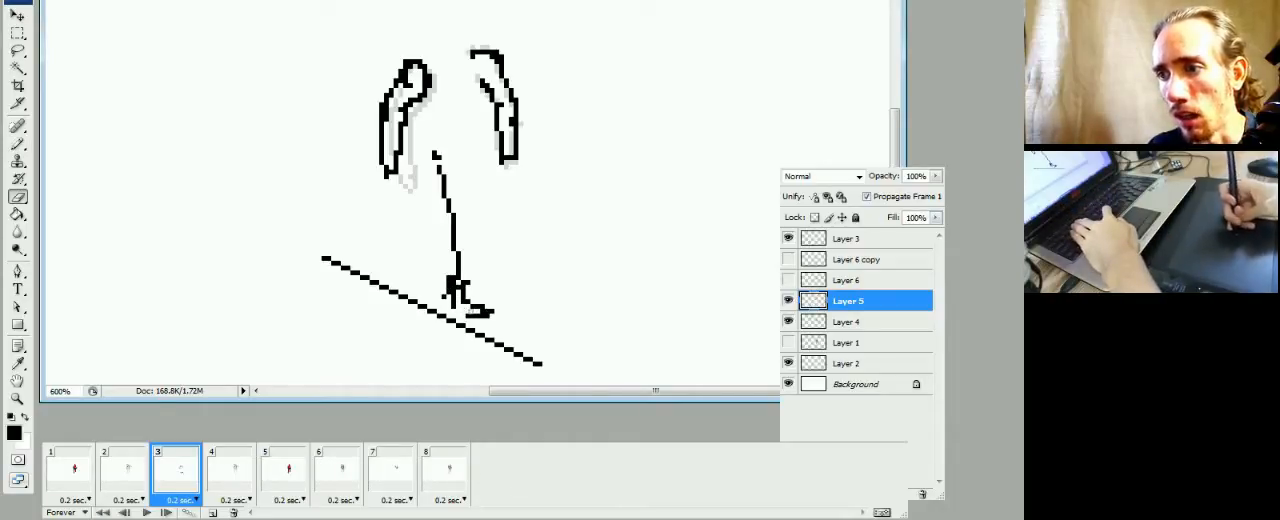
pyautogui.press('b')
pyautogui.moveTo(451, 276); pyautogui.dragTo(435, 243)
pyautogui.moveTo(447, 297)
pyautogui.mouseDown()
pyautogui.moveTo(435, 248)
pyautogui.moveTo(449, 285)
pyautogui.mouseUp()
pyautogui.press('e')
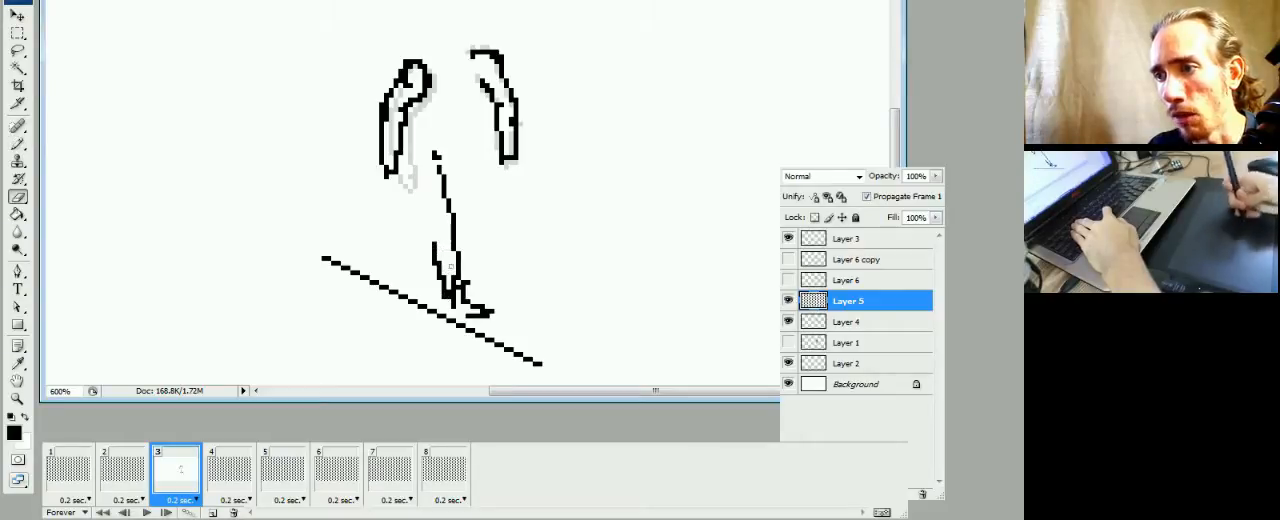
pyautogui.press('b')
# Hide the Layer 2 cross mark in frame 3 and refine the heel, sole and ankle pixels of the sketched foot
pyautogui.click(788, 363)
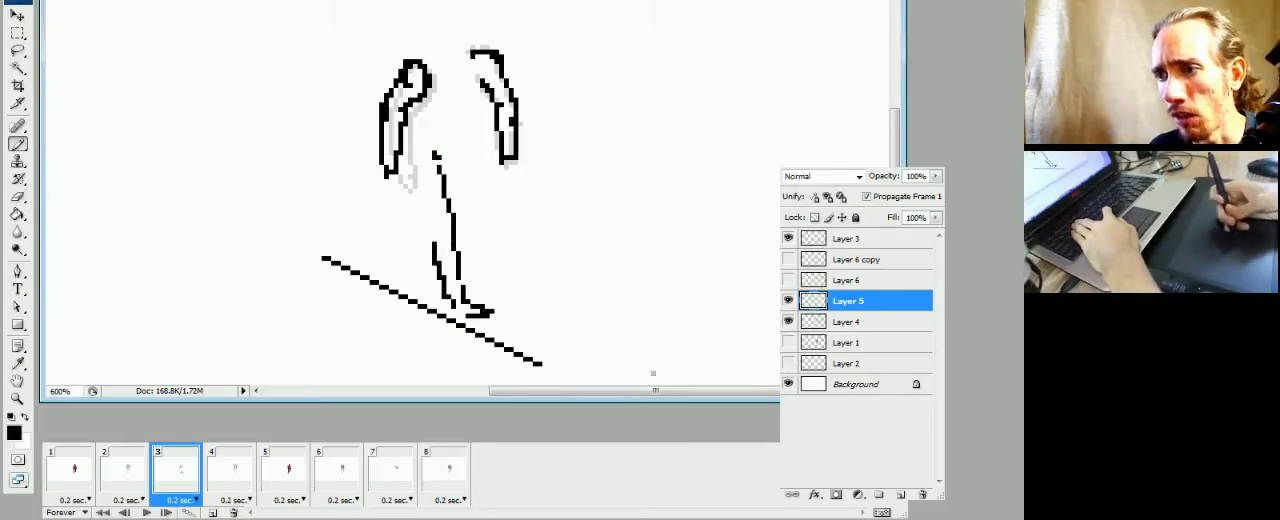
pyautogui.press('e')
pyautogui.moveTo(445, 299)
pyautogui.mouseDown()
pyautogui.moveTo(455, 315)
pyautogui.moveTo(473, 304)
pyautogui.mouseUp()
pyautogui.press('b')
pyautogui.click(448, 293)
pyautogui.press('e')
pyautogui.press('b')
pyautogui.press('e')
pyautogui.press('b')
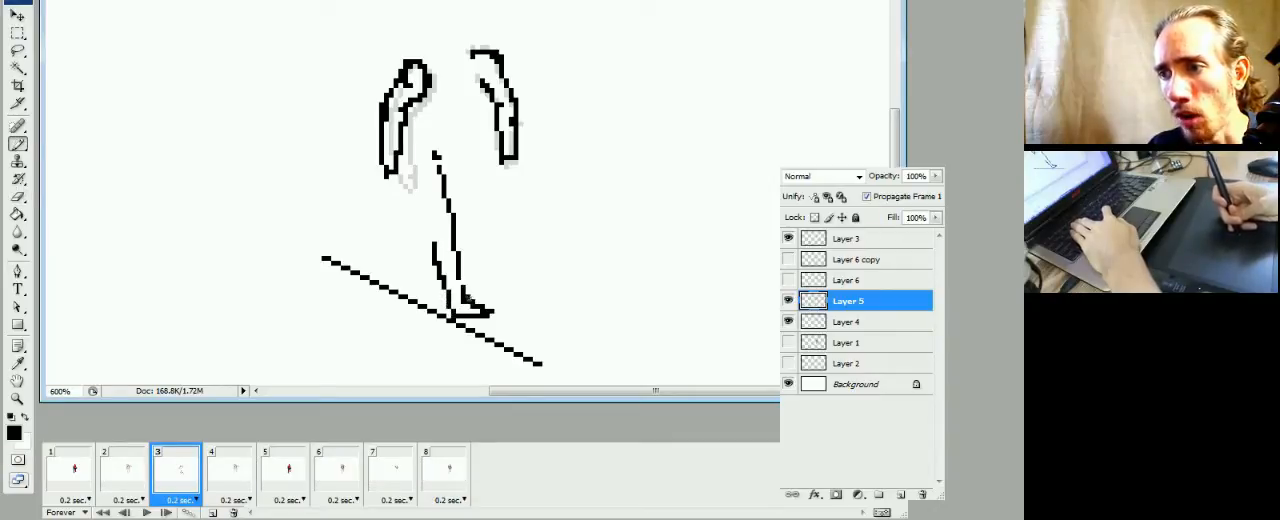
pyautogui.press('e')
pyautogui.click(463, 301)
pyautogui.press('b')
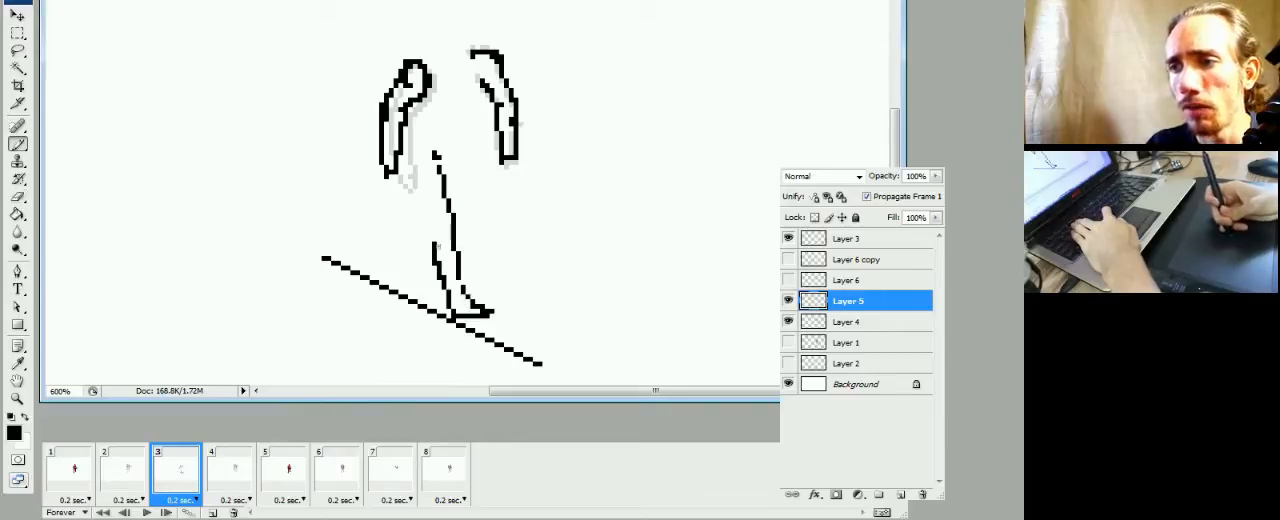
# Extend the leg's back contour from the calf up to the hand on the same side, and clean up its stray pixels
pyautogui.click(438, 245)
pyautogui.moveTo(415, 192); pyautogui.dragTo(426, 240)
pyautogui.press('e')
pyautogui.press('b')
pyautogui.press('e')
pyautogui.moveTo(420, 195); pyautogui.dragTo(434, 226)
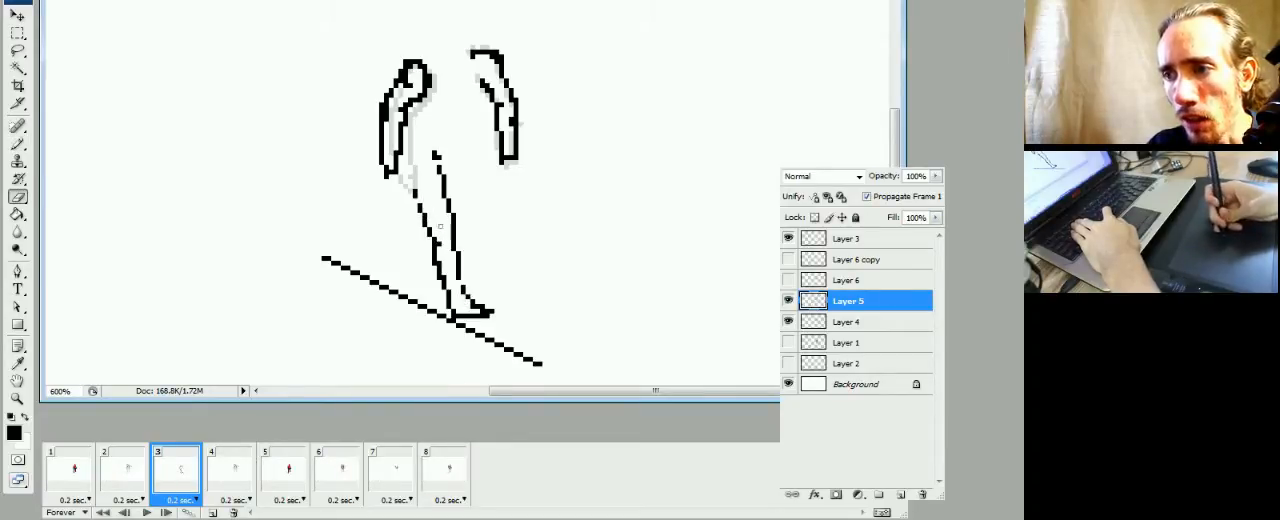
# Flip repeatedly between frames 2 and 3 to compare the sketched leg with the colored figure's legs
pyautogui.click(130, 472)
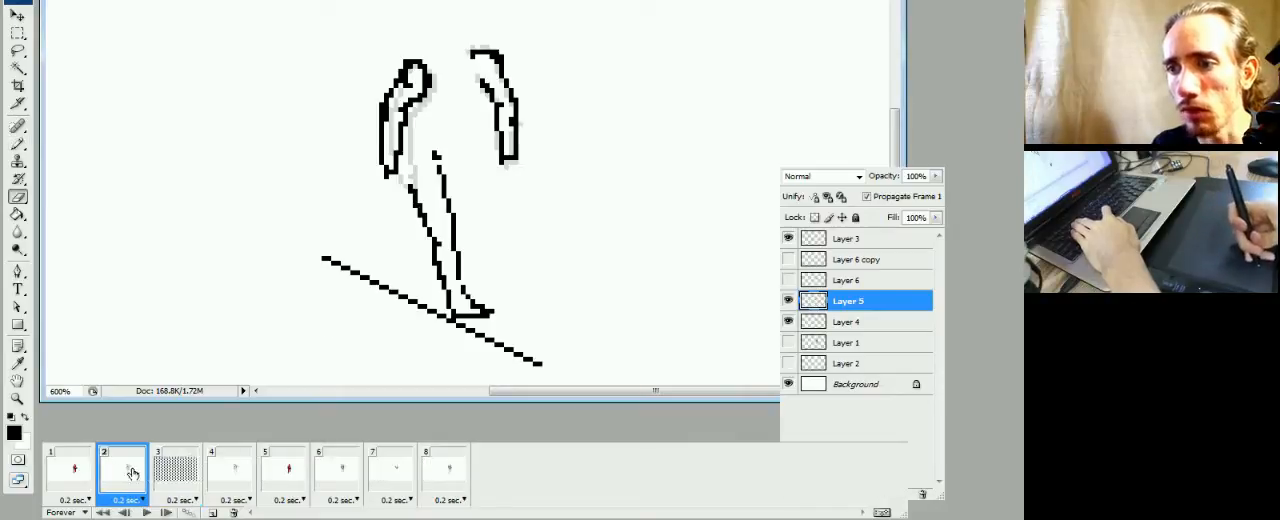
pyautogui.click(164, 474)
pyautogui.click(135, 475)
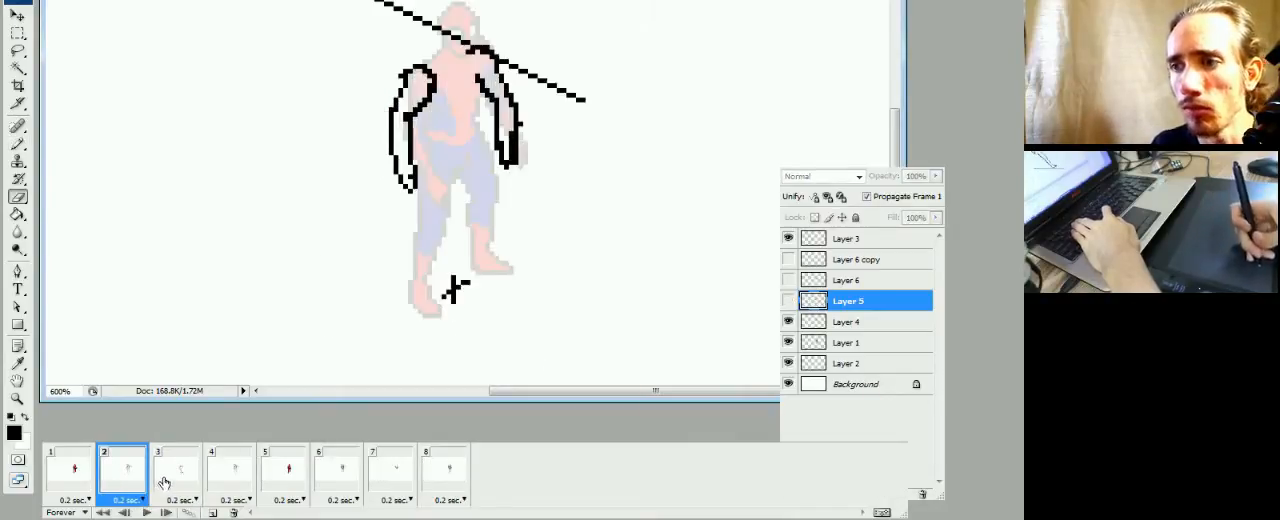
pyautogui.click(164, 480)
pyautogui.press('b')
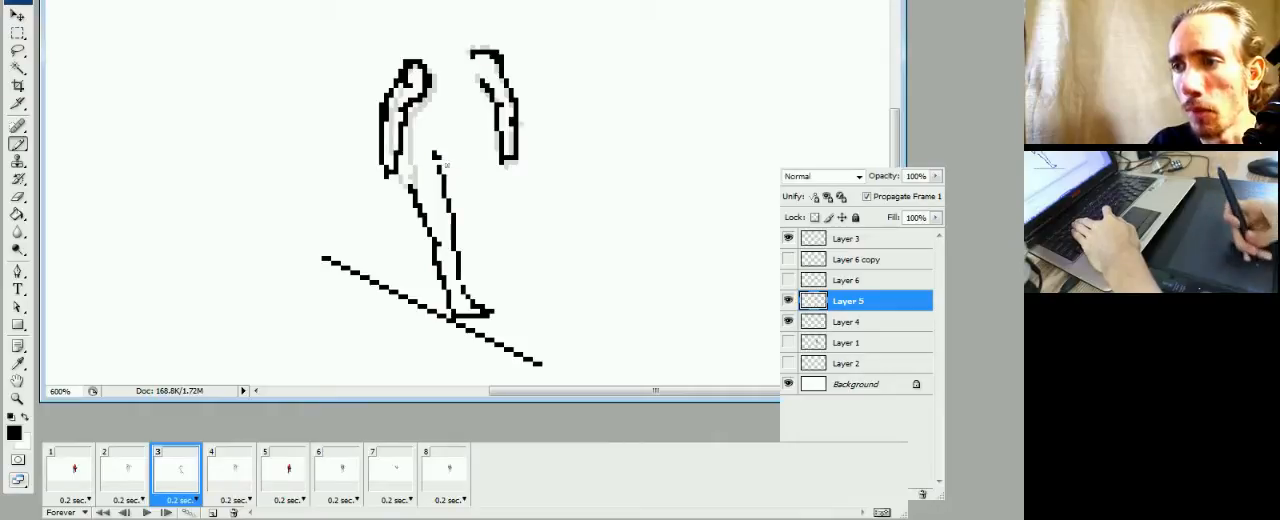
pyautogui.click(142, 475)
pyautogui.click(176, 472)
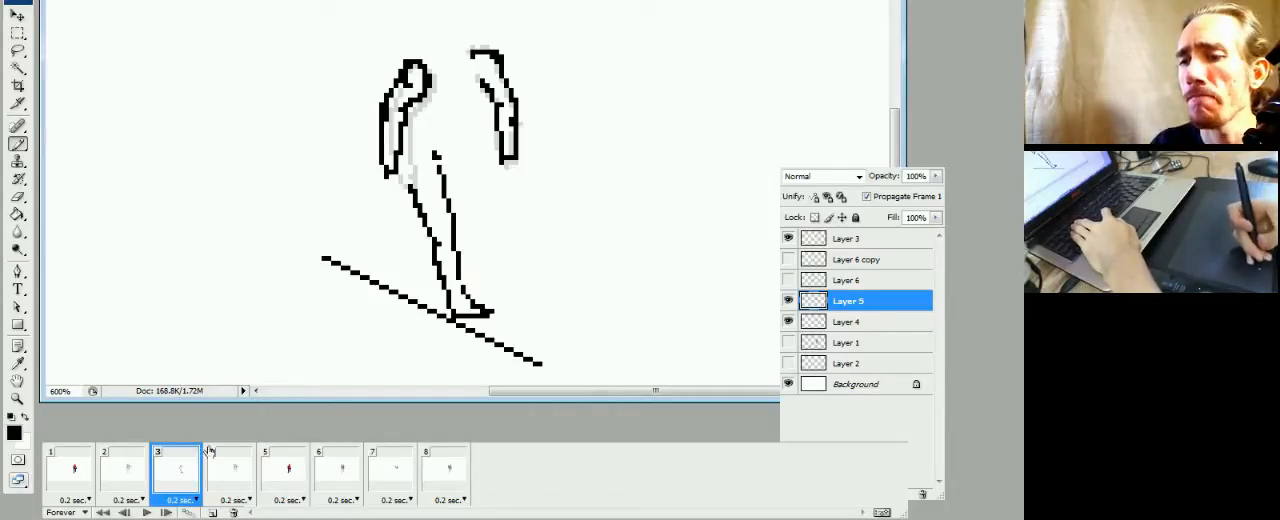
pyautogui.click(119, 484)
pyautogui.click(167, 482)
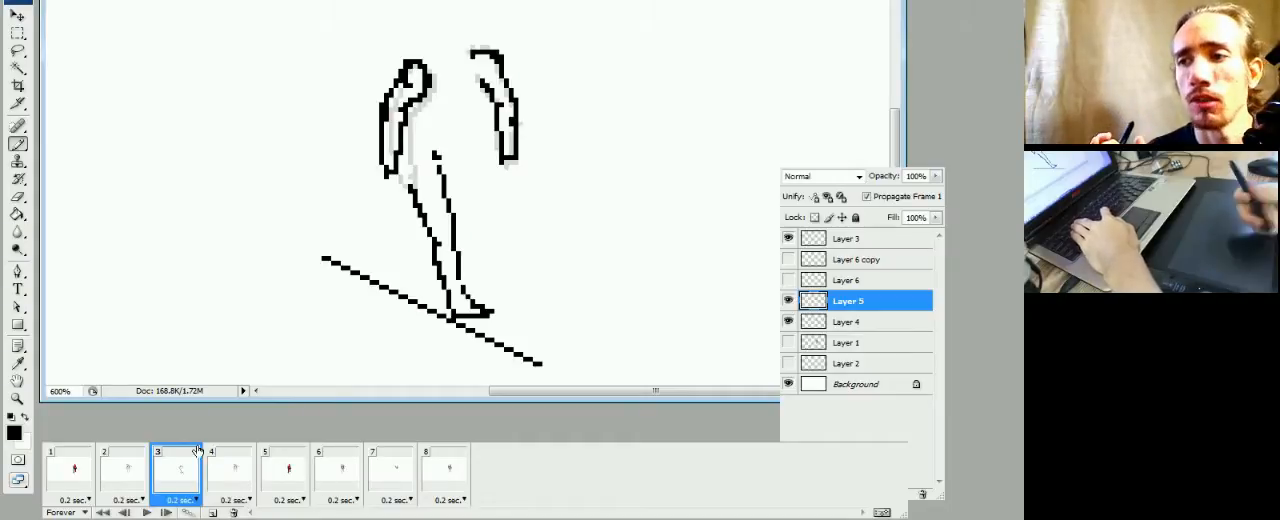
pyautogui.click(132, 490)
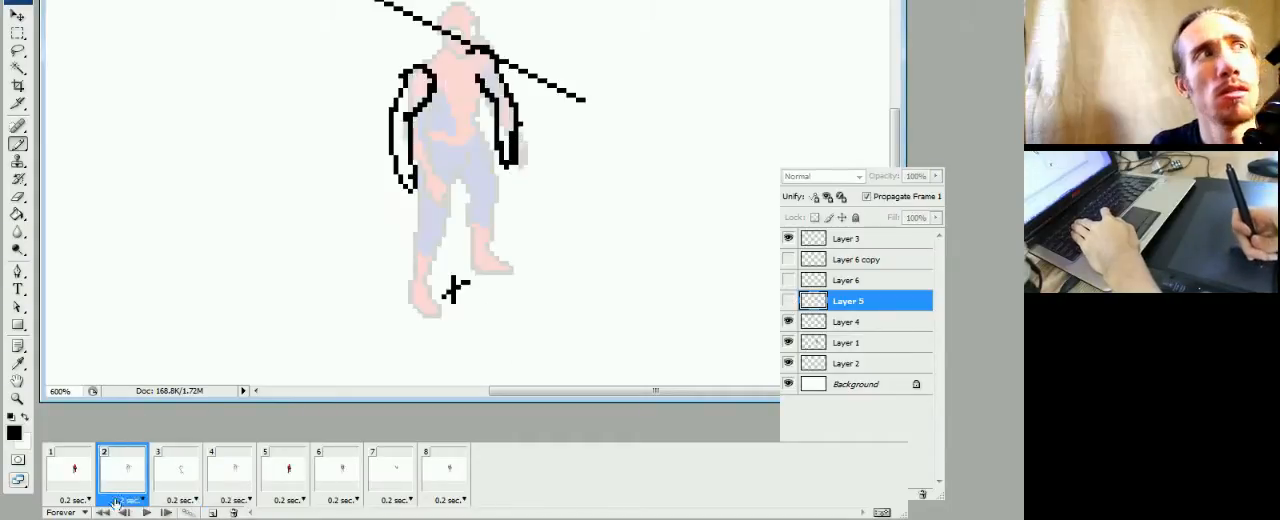
pyautogui.click(168, 490)
pyautogui.click(136, 489)
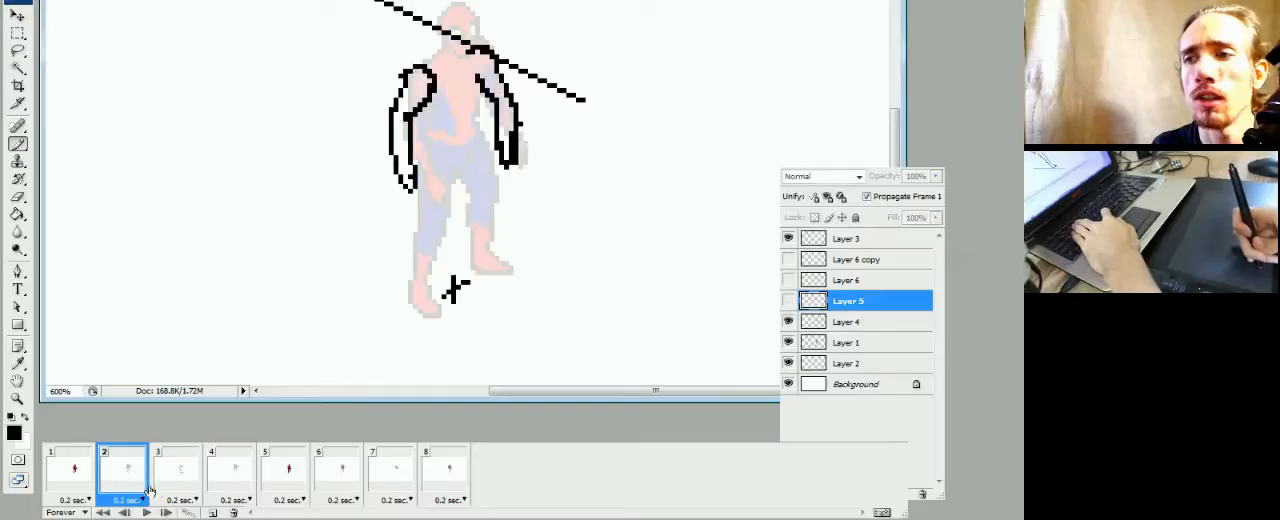
pyautogui.click(160, 490)
pyautogui.click(128, 490)
pyautogui.click(158, 490)
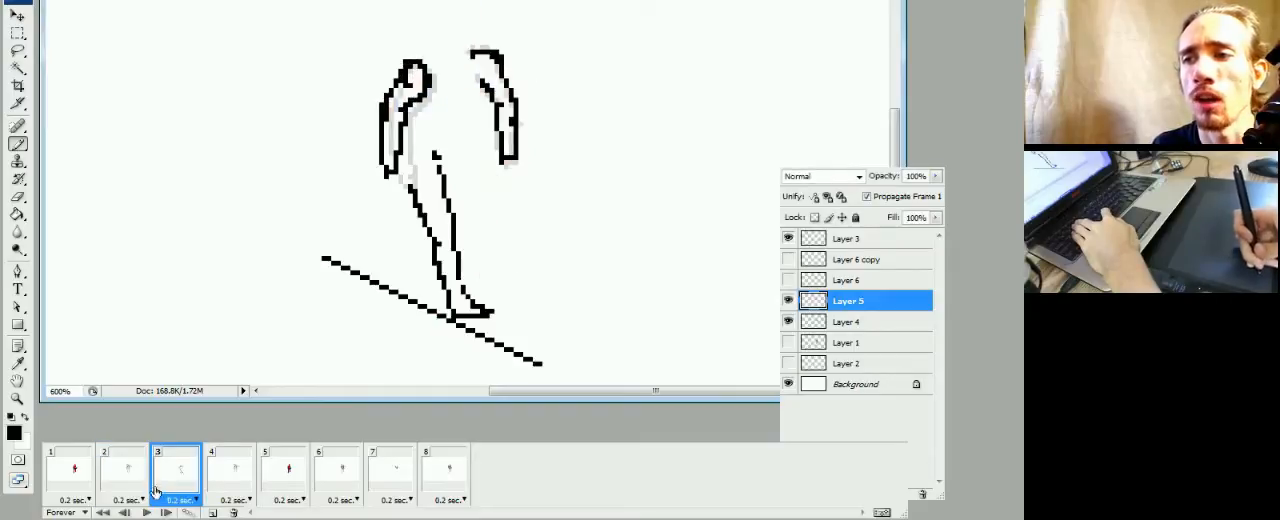
pyautogui.click(140, 490)
pyautogui.click(158, 490)
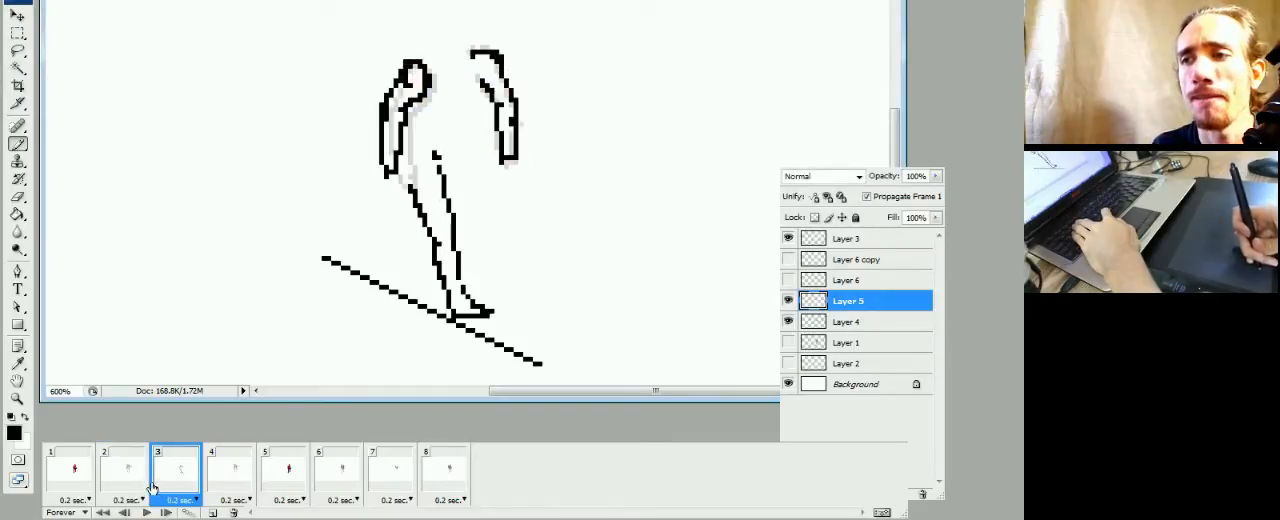
pyautogui.click(129, 490)
pyautogui.click(156, 486)
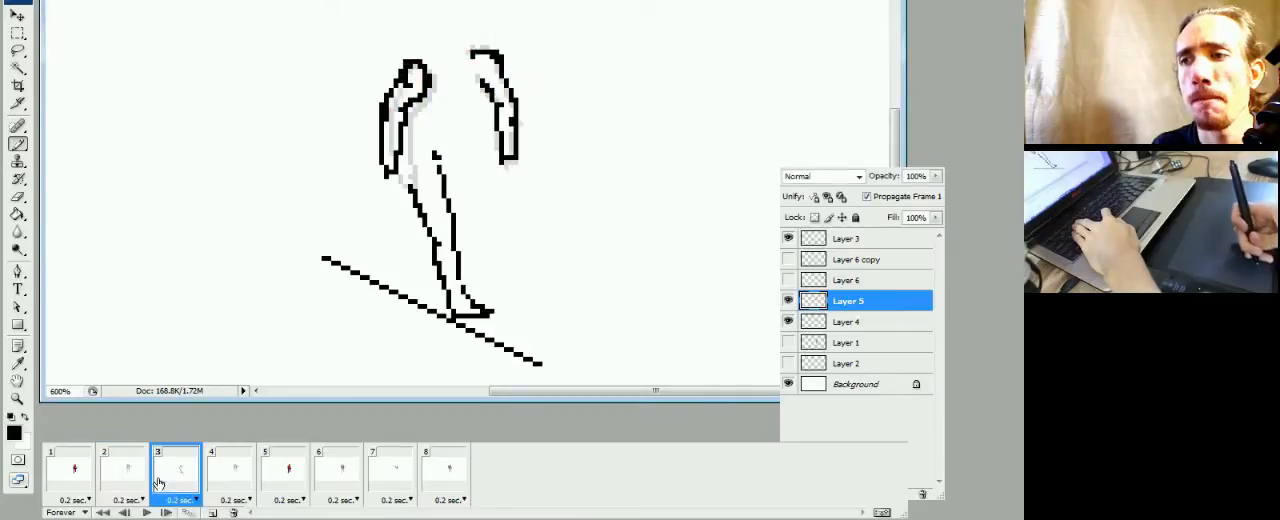
pyautogui.click(129, 490)
pyautogui.click(168, 472)
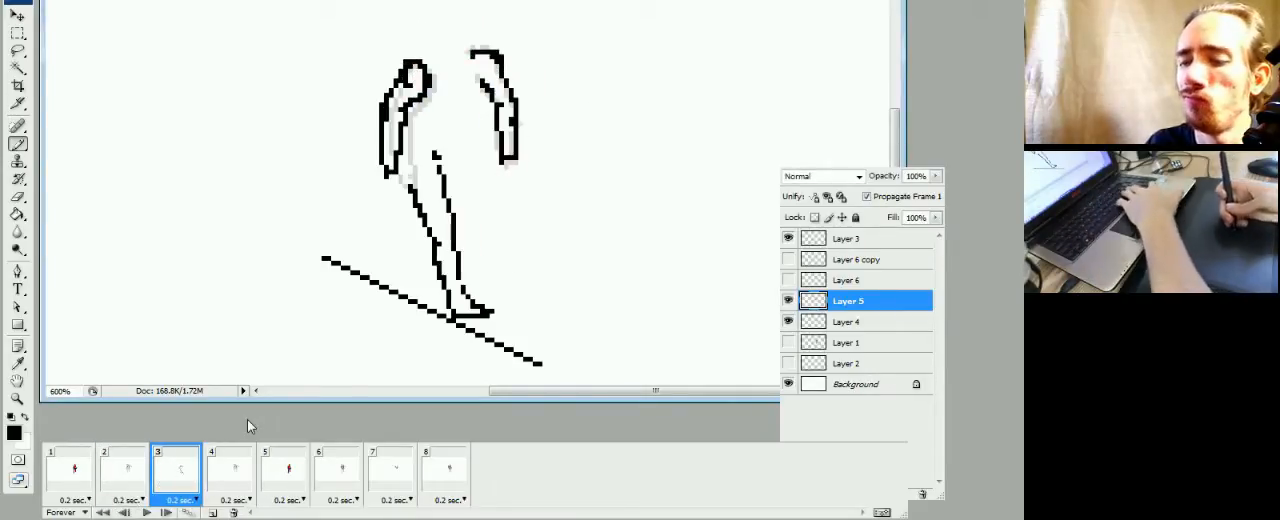
# Select the sketched leg below its upper starting mark on Layer 5 and move it slightly right and up, off the guide line
pyautogui.press('m')
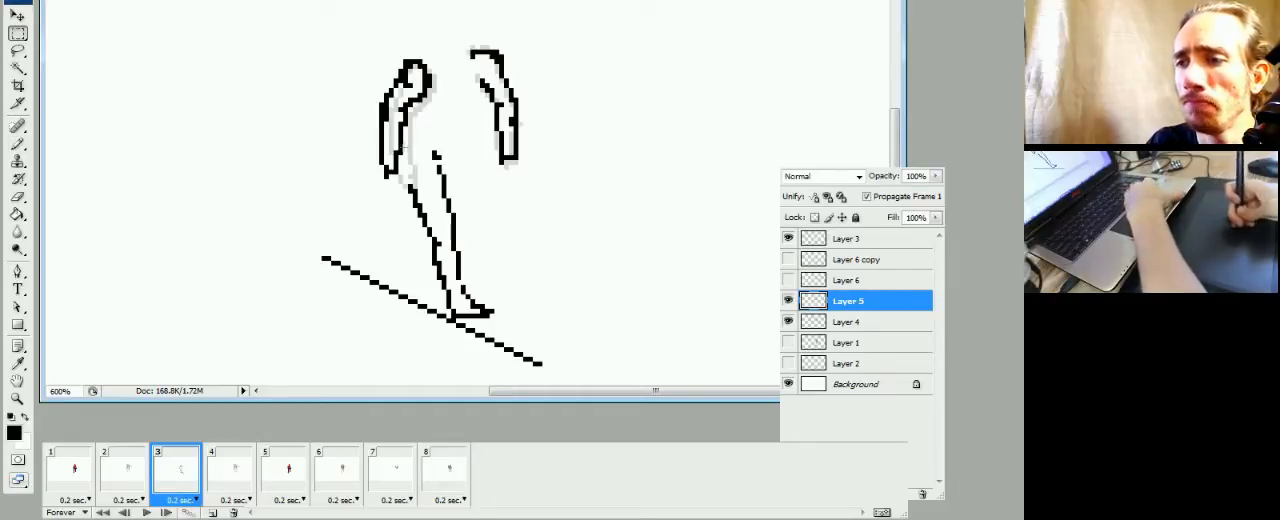
pyautogui.moveTo(403, 146); pyautogui.dragTo(505, 352)
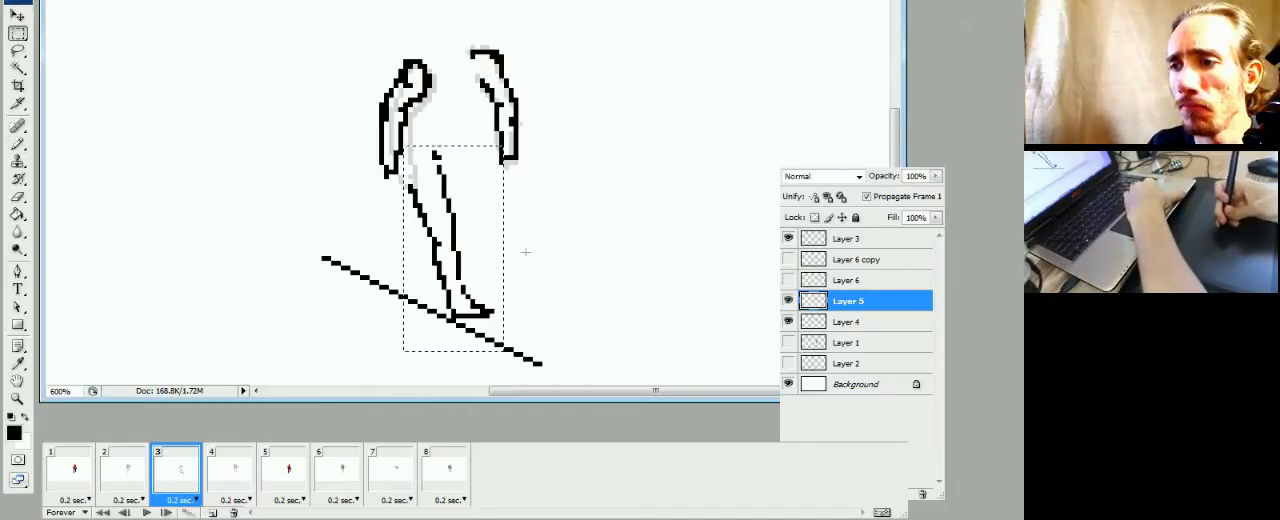
pyautogui.click(557, 258)
pyautogui.moveTo(455, 165); pyautogui.dragTo(409, 241)
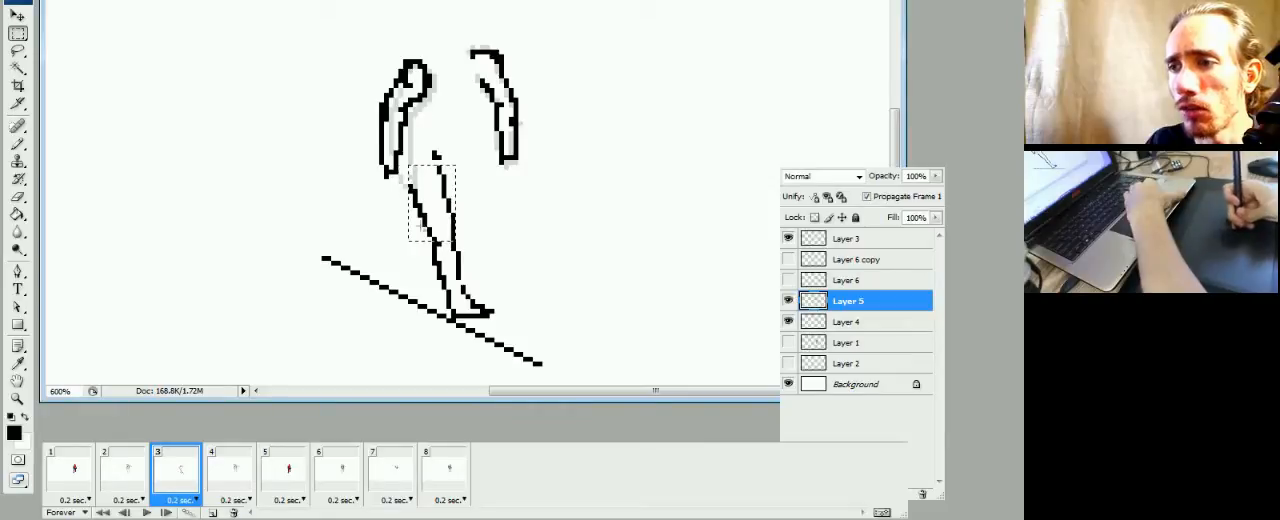
pyautogui.moveTo(403, 198); pyautogui.dragTo(505, 352)
pyautogui.moveTo(485, 305); pyautogui.dragTo(500, 302)
pyautogui.click(500, 302)
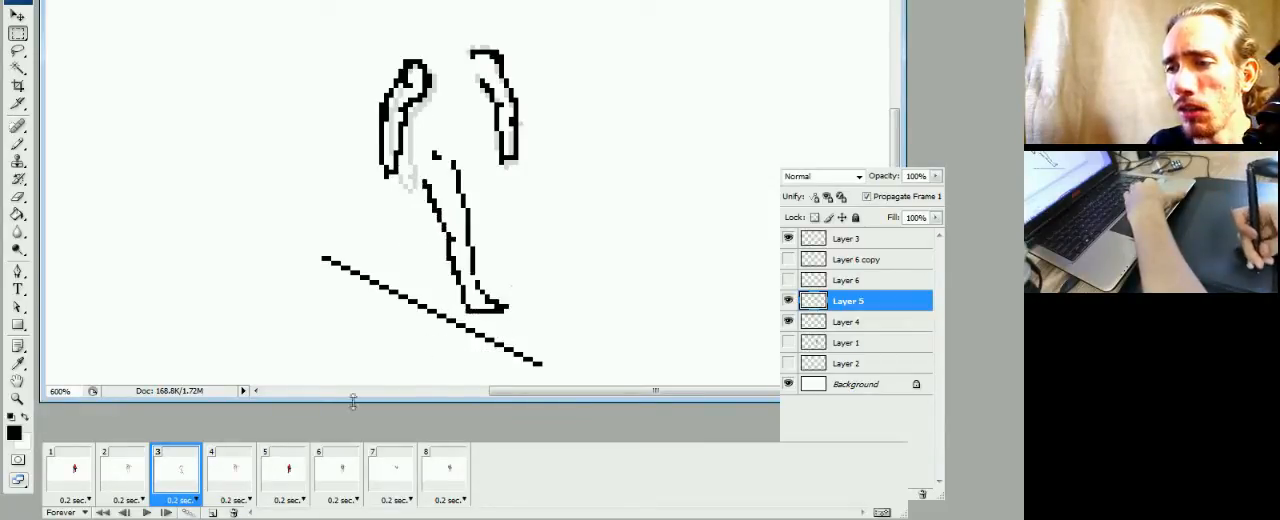
# Flip between frames 2 and 3 to check the shifted leg's position against the colored figure
pyautogui.click(132, 482)
pyautogui.click(162, 478)
pyautogui.click(134, 483)
pyautogui.click(163, 483)
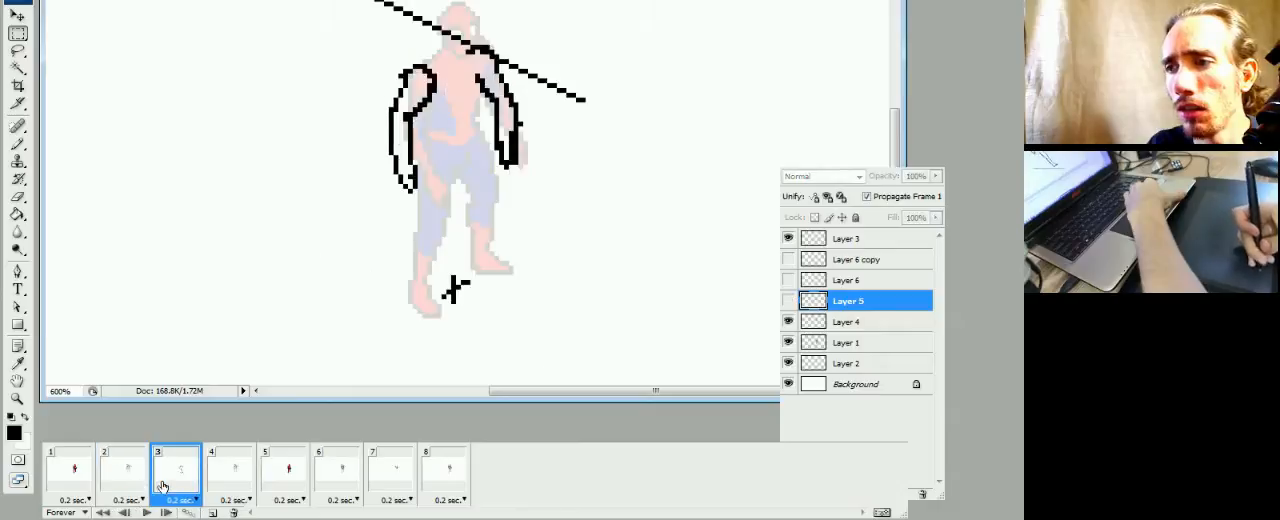
pyautogui.click(137, 486)
pyautogui.click(163, 487)
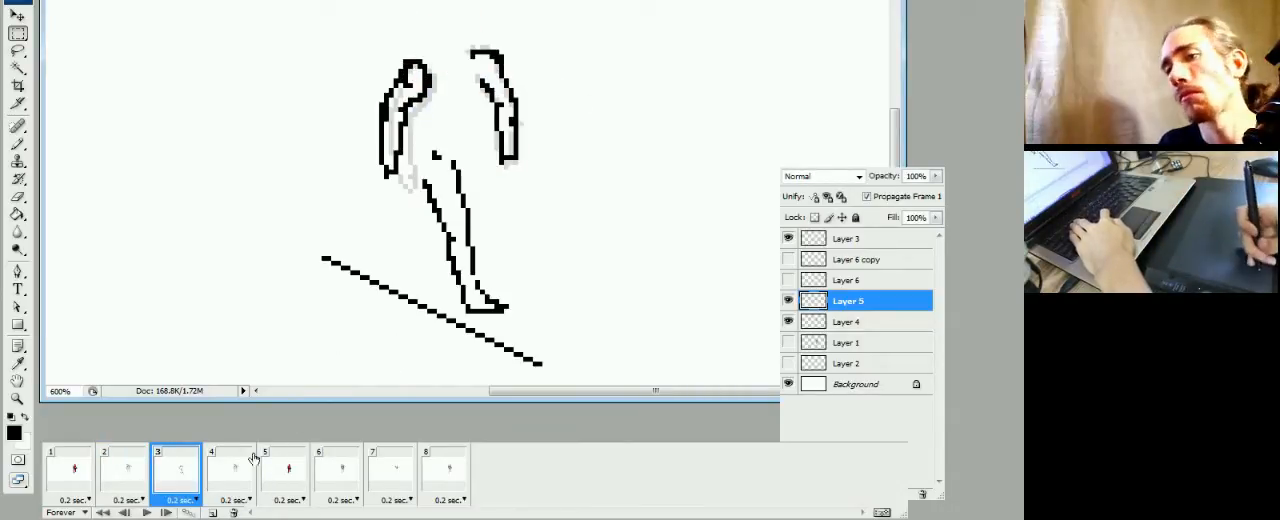
pyautogui.click(128, 480)
pyautogui.click(175, 468)
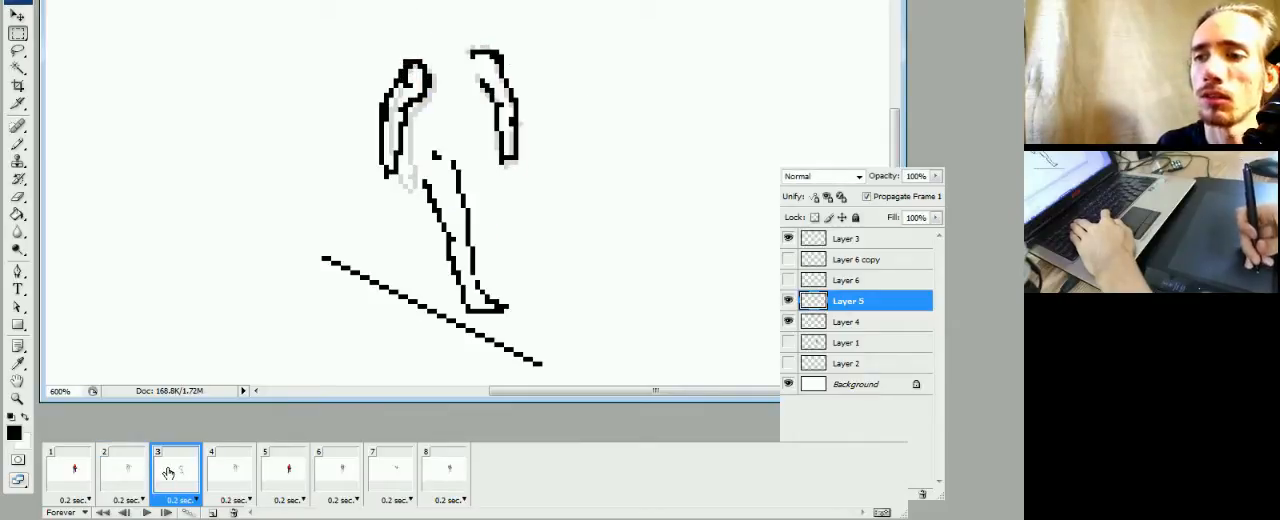
# Extend the sketched leg's back contour up to the hand in frame 3 and reshape the top of its front contour, checking against frame 2
pyautogui.click(145, 484)
pyautogui.click(160, 484)
pyautogui.click(147, 486)
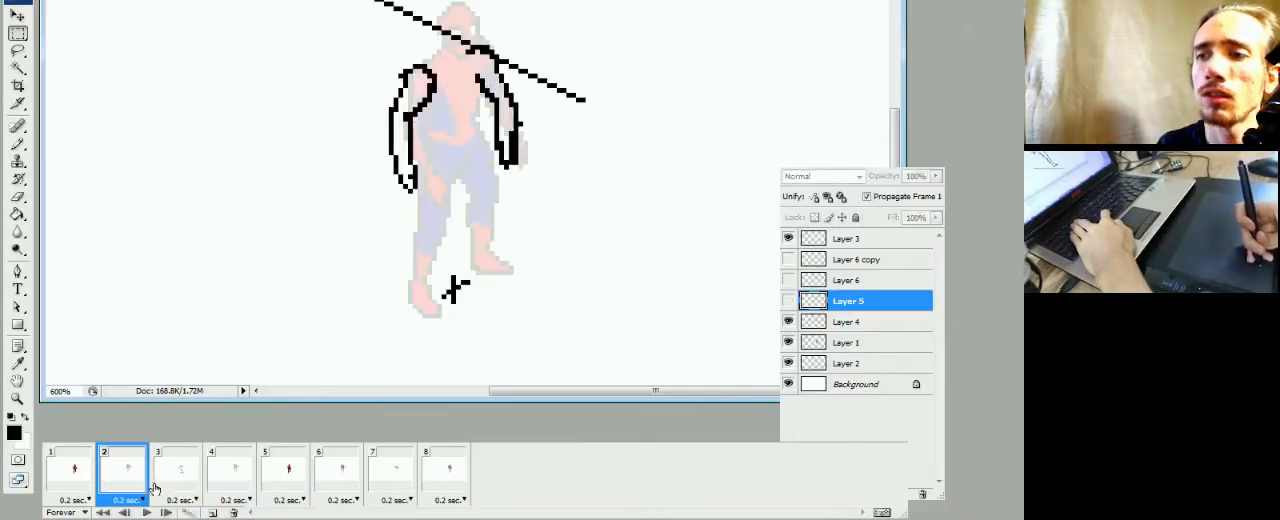
pyautogui.click(162, 486)
pyautogui.click(147, 486)
pyautogui.click(162, 486)
pyautogui.press('b')
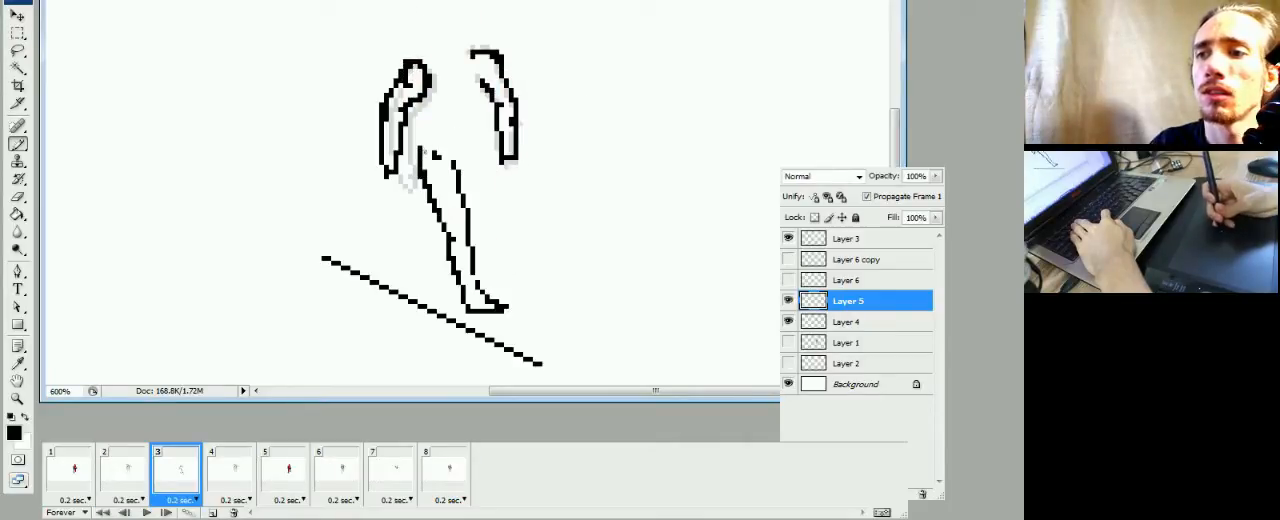
pyautogui.moveTo(460, 168); pyautogui.dragTo(460, 190)
pyautogui.press('e')
pyautogui.click(454, 164)
pyautogui.press('b')
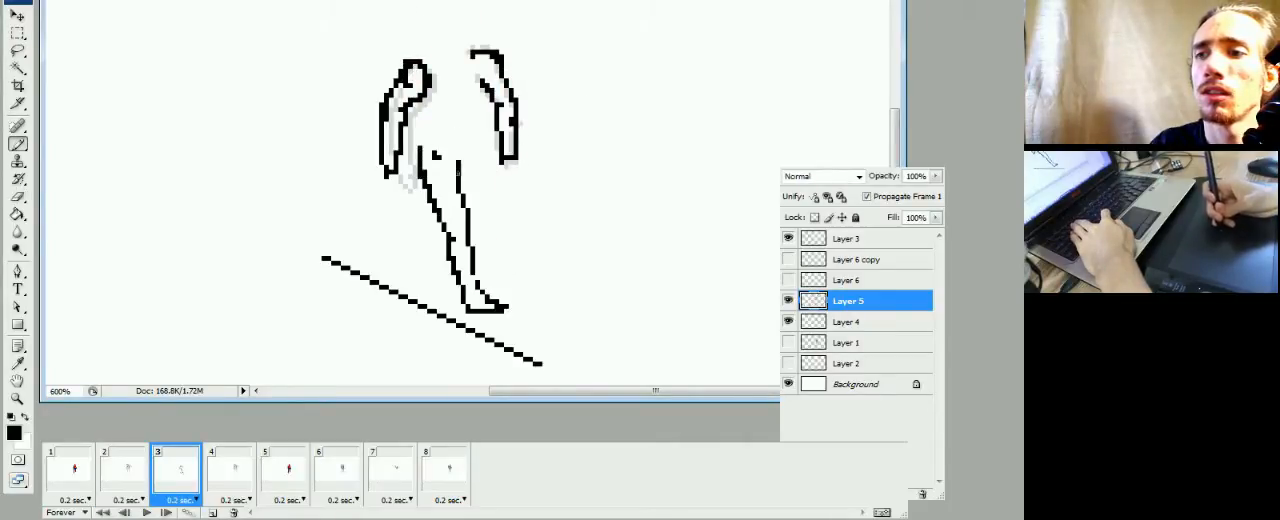
pyautogui.press('e')
pyautogui.press('b')
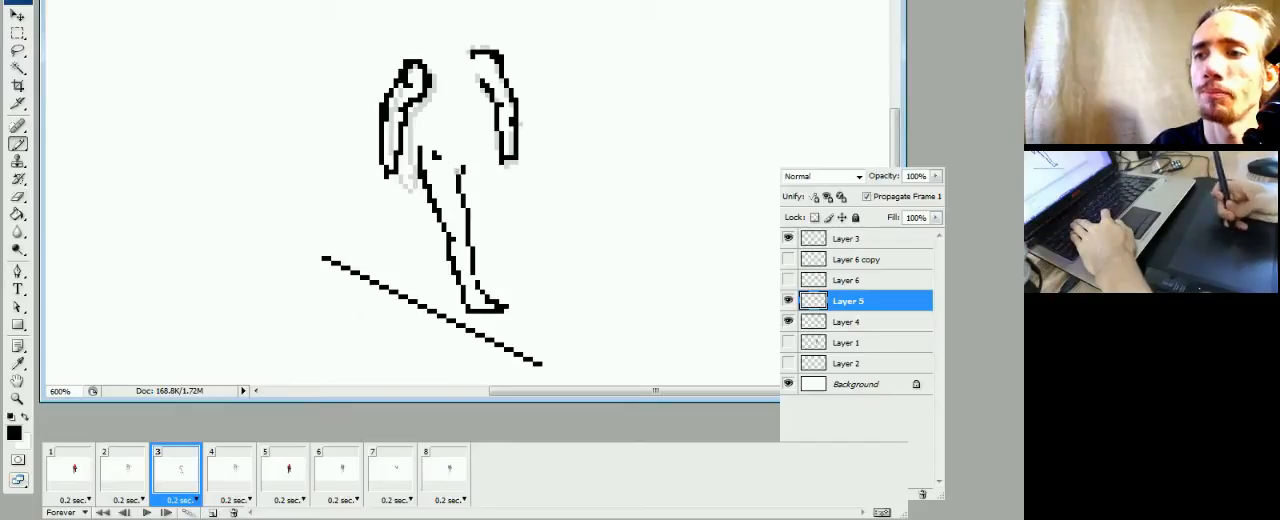
# Flip repeatedly between frames 2 and 3 to compare the reshaped thigh contours with the colored figure's legs
pyautogui.click(138, 470)
pyautogui.click(172, 472)
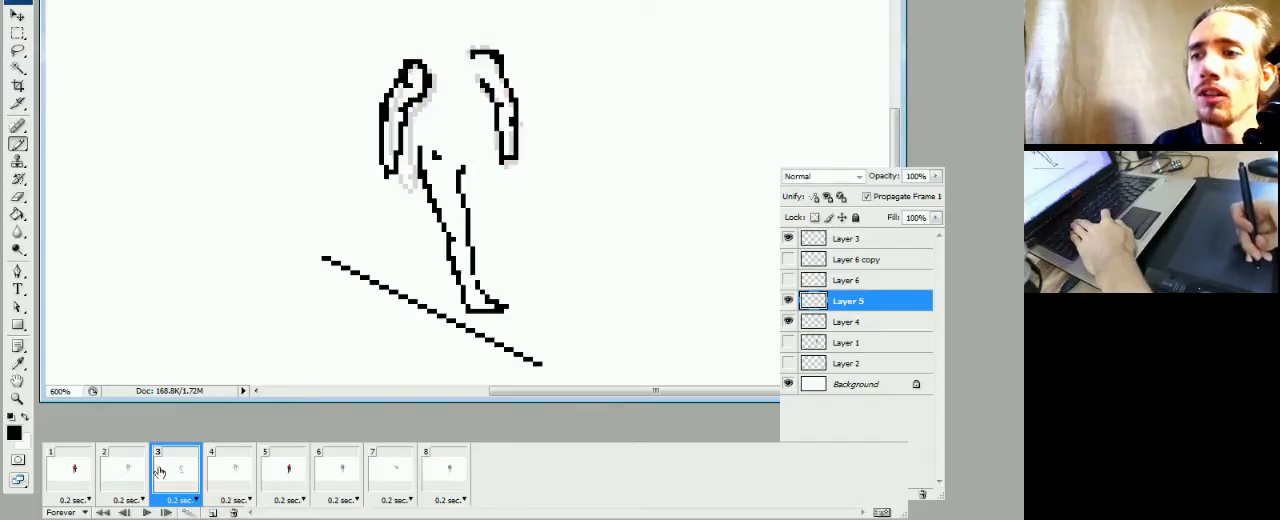
pyautogui.click(145, 474)
pyautogui.click(170, 472)
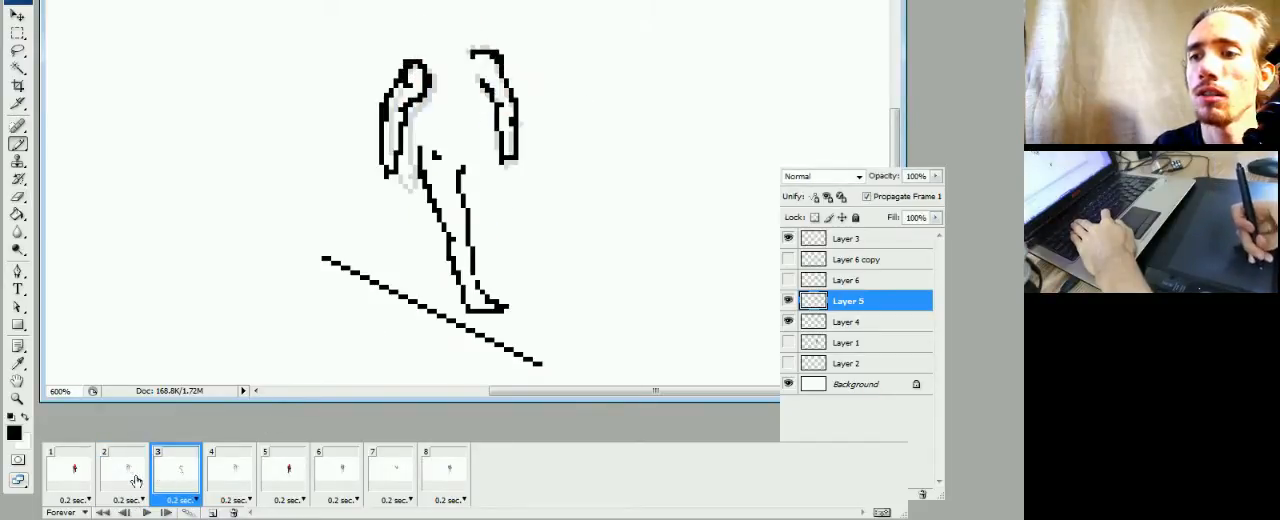
pyautogui.click(136, 481)
pyautogui.click(170, 474)
pyautogui.click(140, 485)
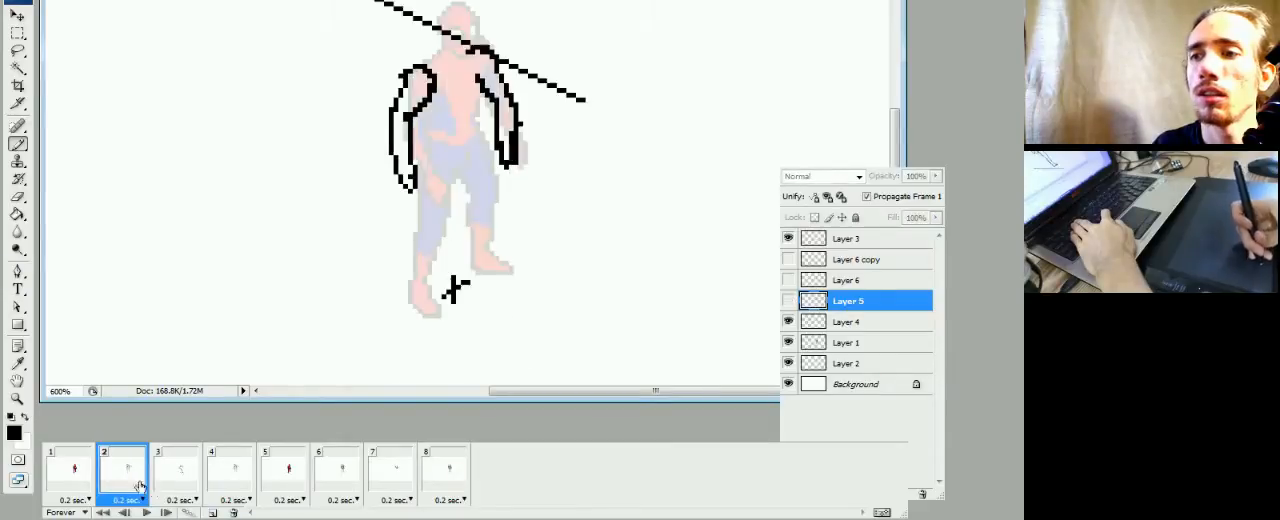
pyautogui.click(172, 474)
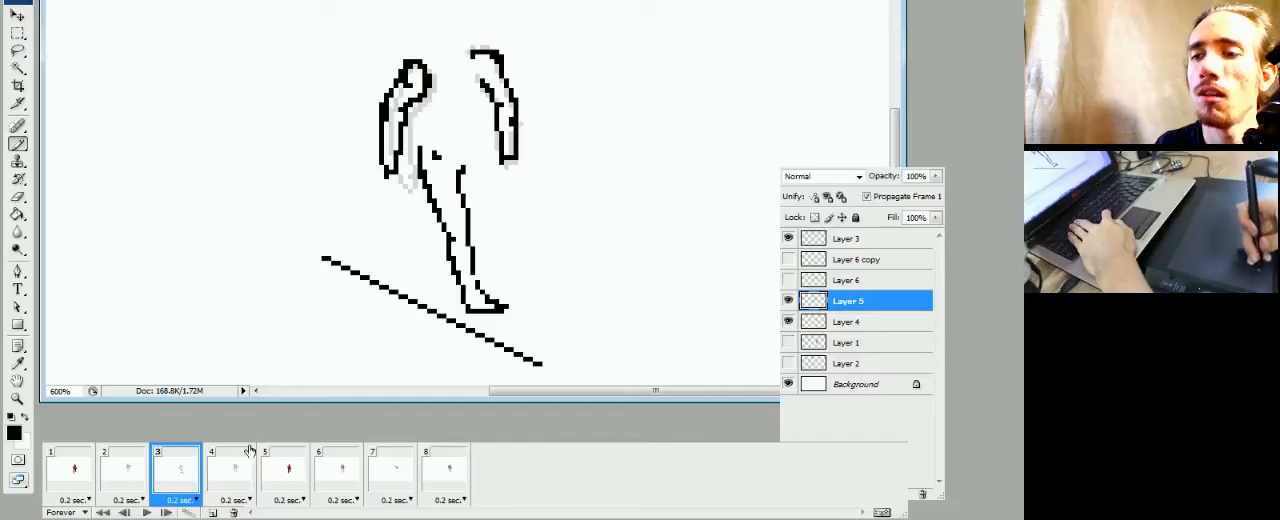
pyautogui.click(136, 482)
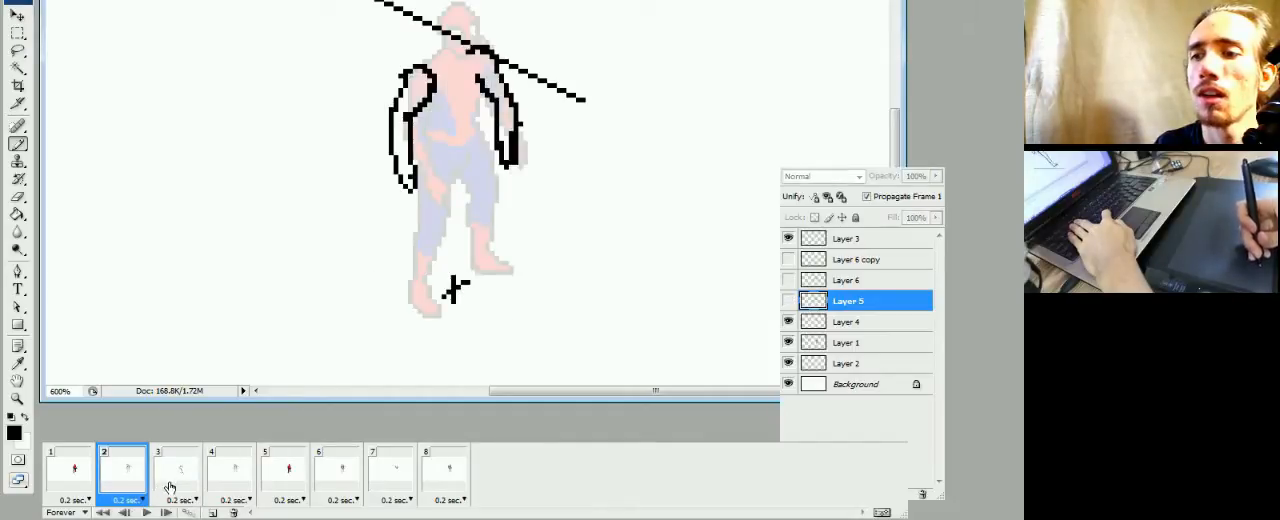
pyautogui.click(171, 484)
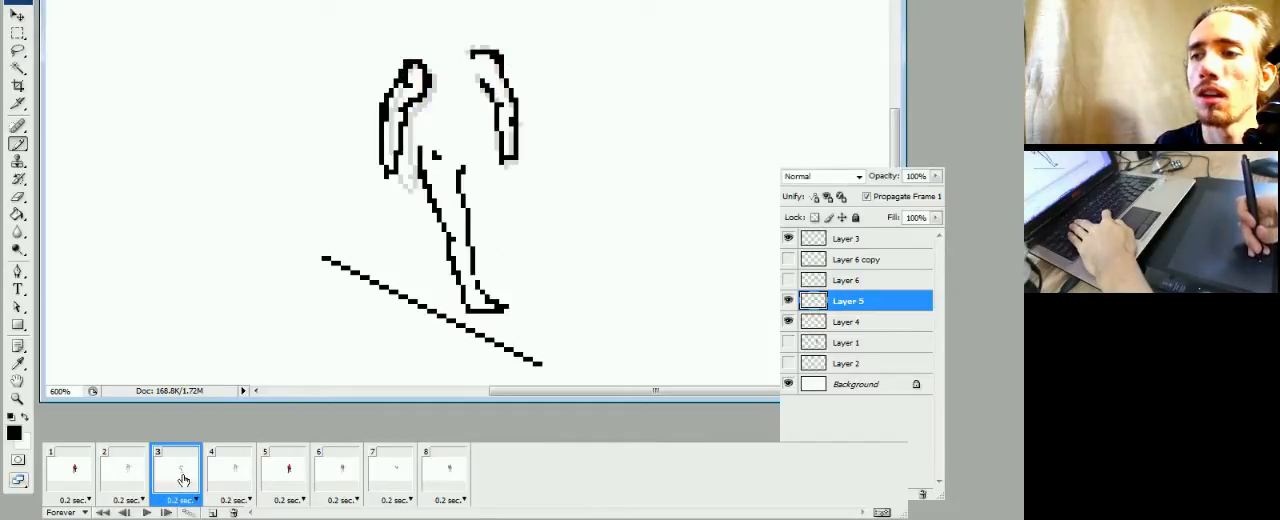
pyautogui.click(136, 482)
pyautogui.click(166, 485)
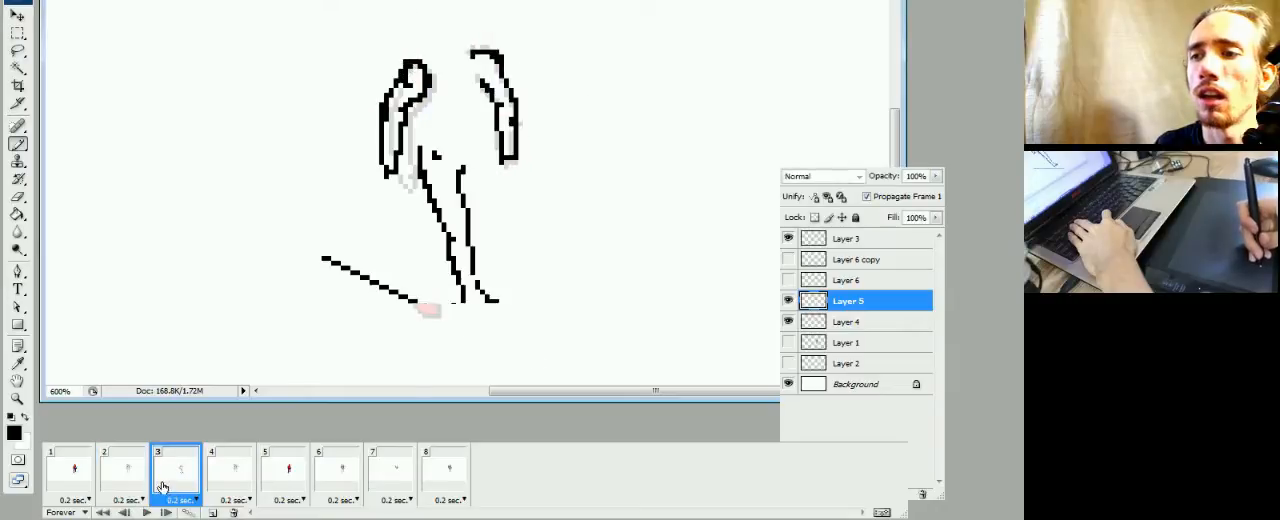
pyautogui.click(138, 482)
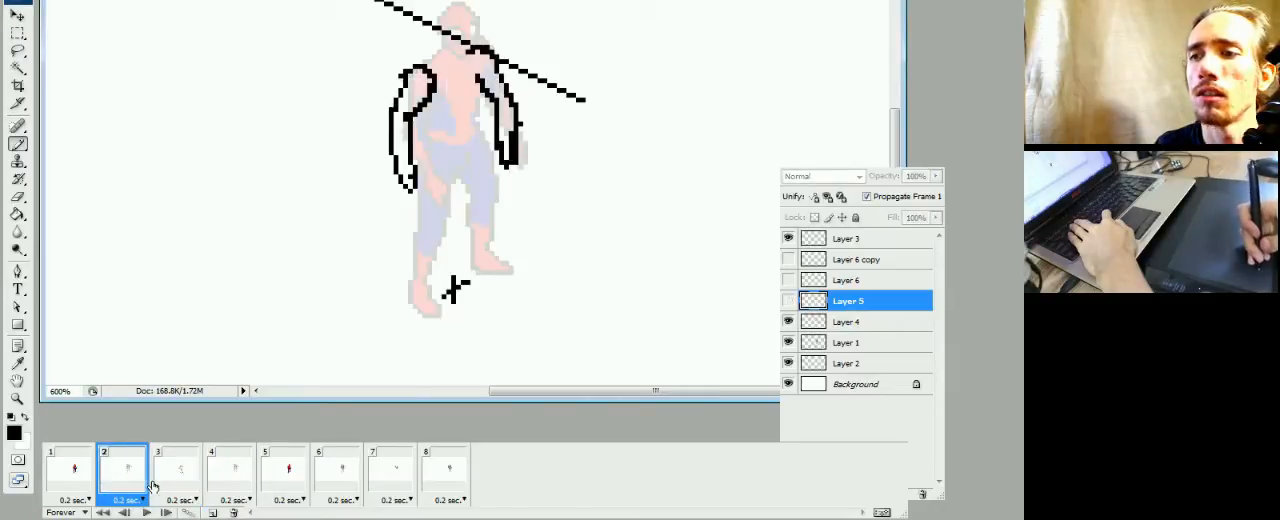
pyautogui.click(166, 484)
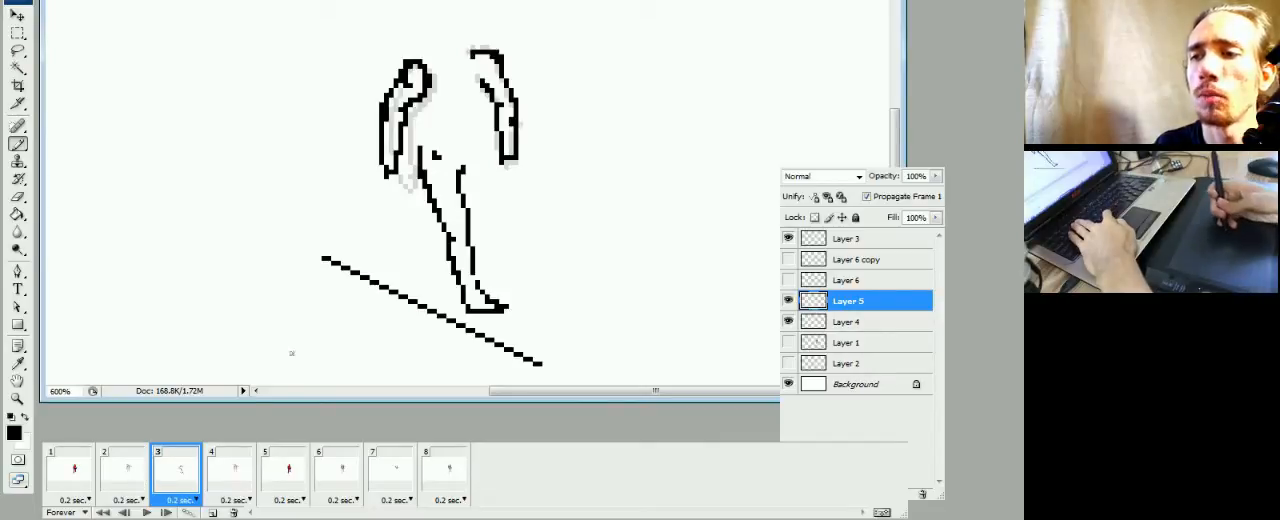
# Extend the sketched leg's front contour upward and outward toward the hip and erase stray pixels above the knee
pyautogui.click(125, 488)
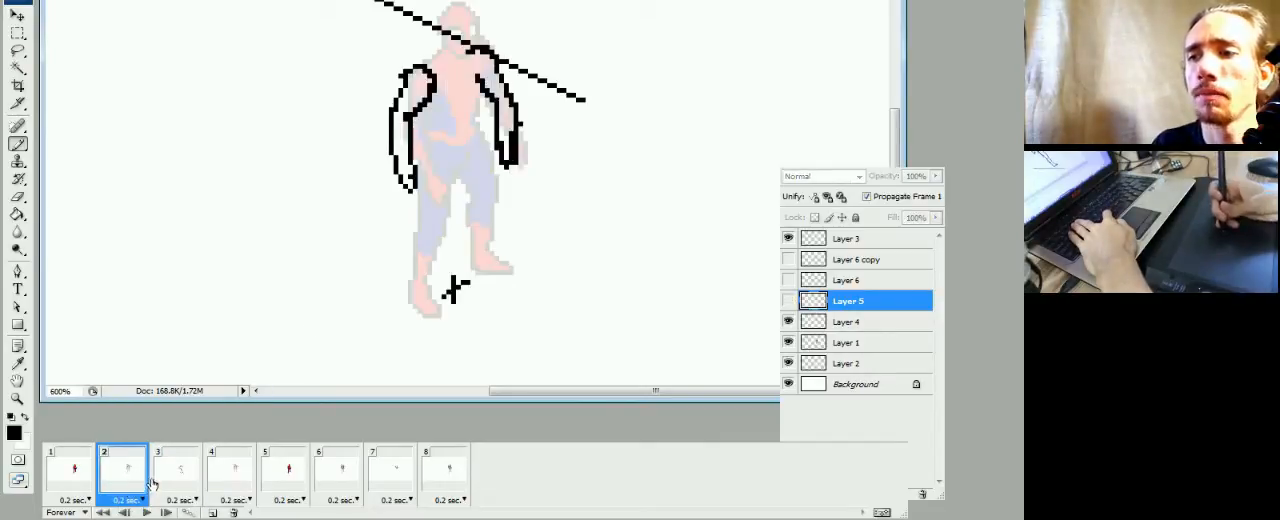
pyautogui.click(166, 484)
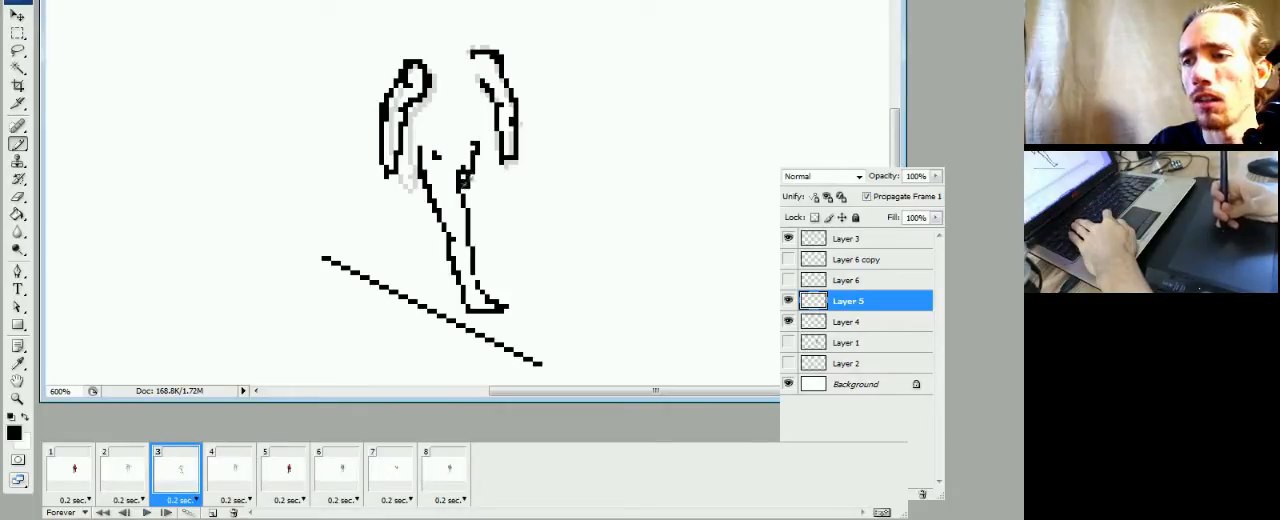
pyautogui.press('e')
pyautogui.press('b')
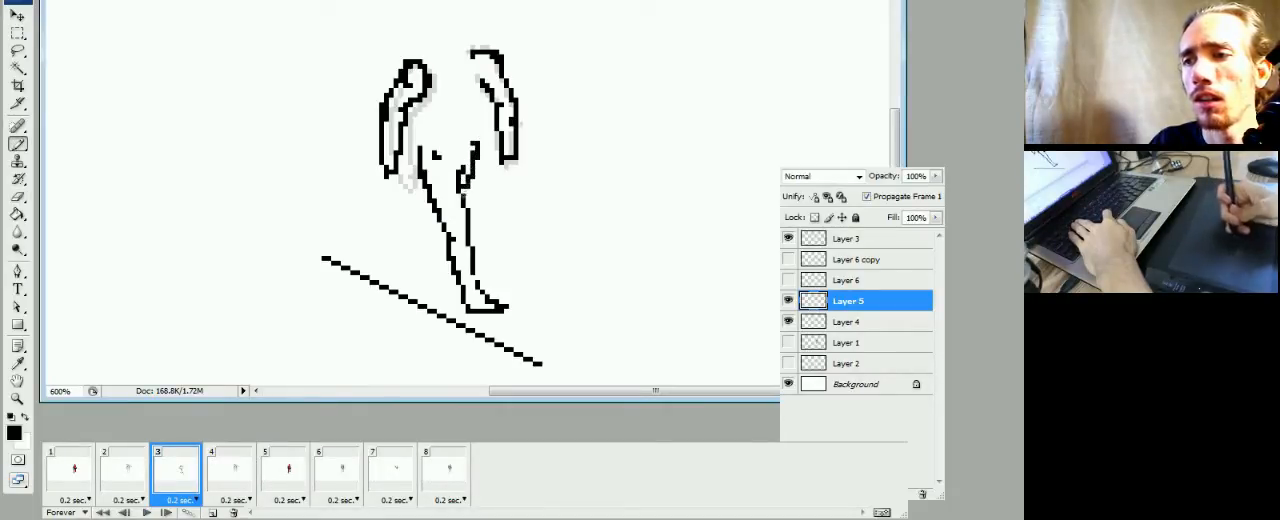
# Sketch a small rounded outline for the rear leg behind the standing leg's calf, using frame 2 as reference, and thin its lines
pyautogui.click(136, 479)
pyautogui.click(161, 481)
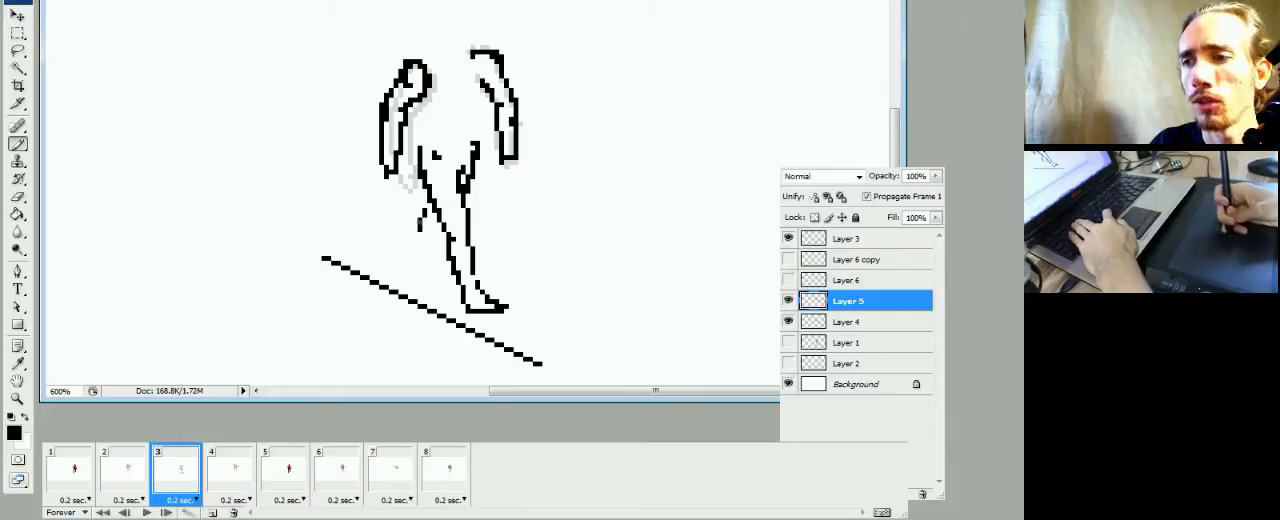
pyautogui.click(128, 477)
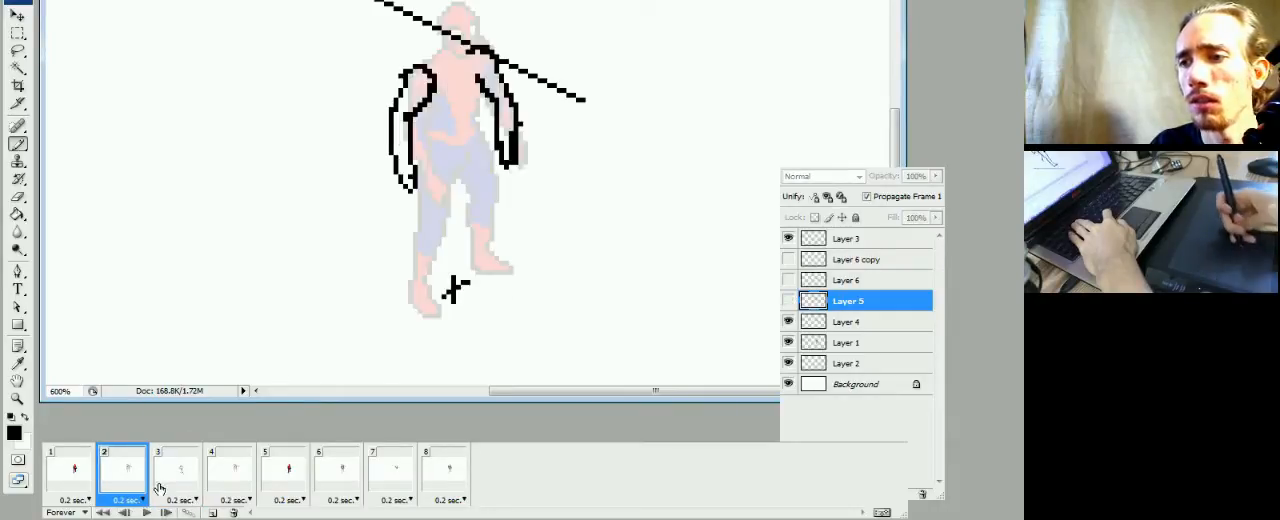
pyautogui.click(159, 484)
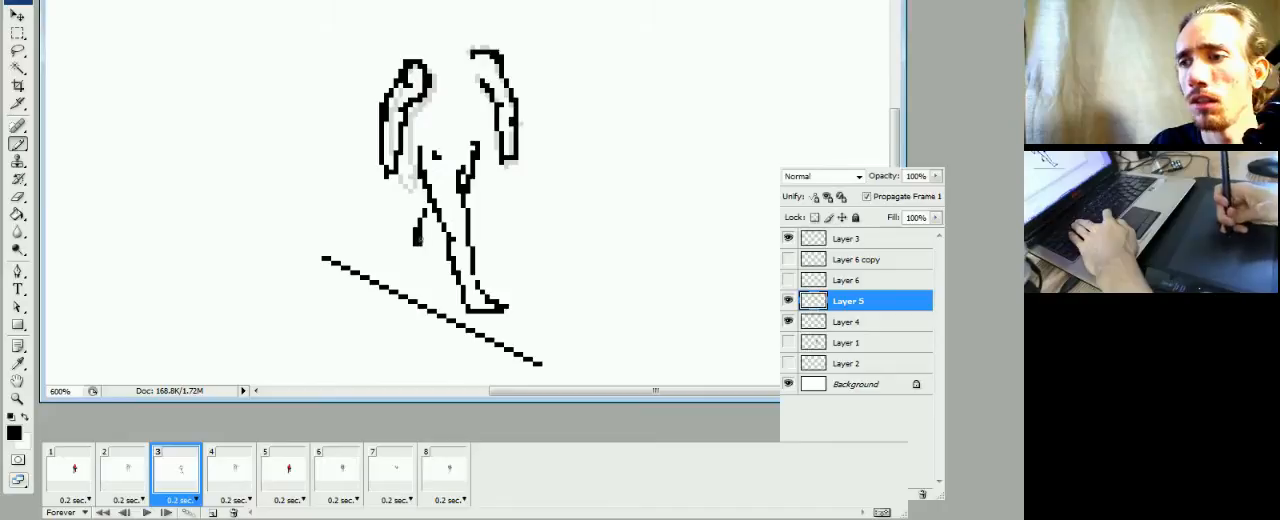
pyautogui.moveTo(417, 231); pyautogui.dragTo(420, 242)
pyautogui.press('e')
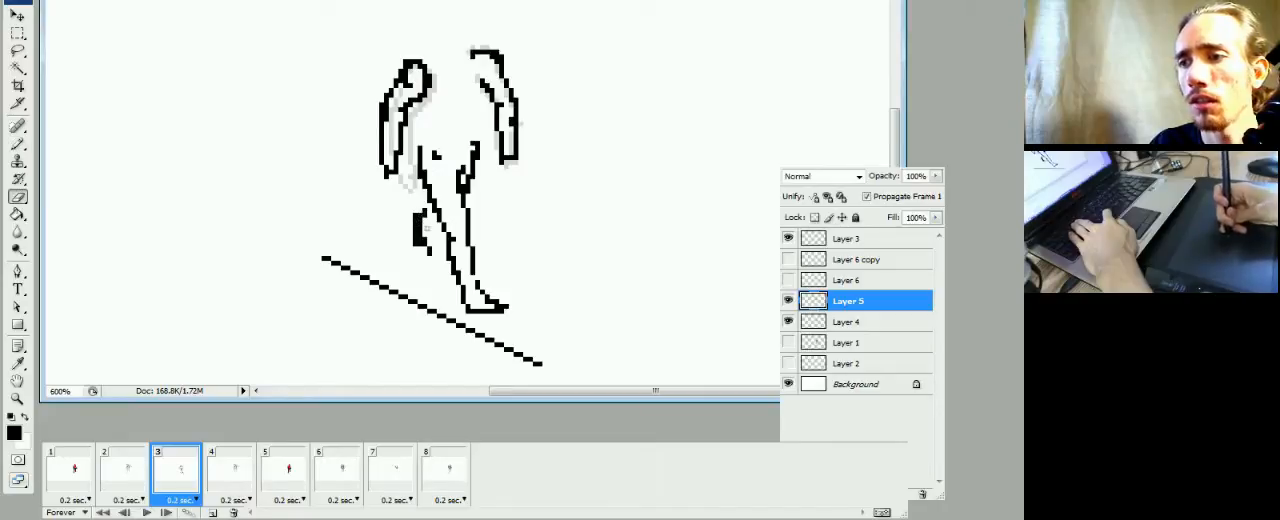
pyautogui.press('b')
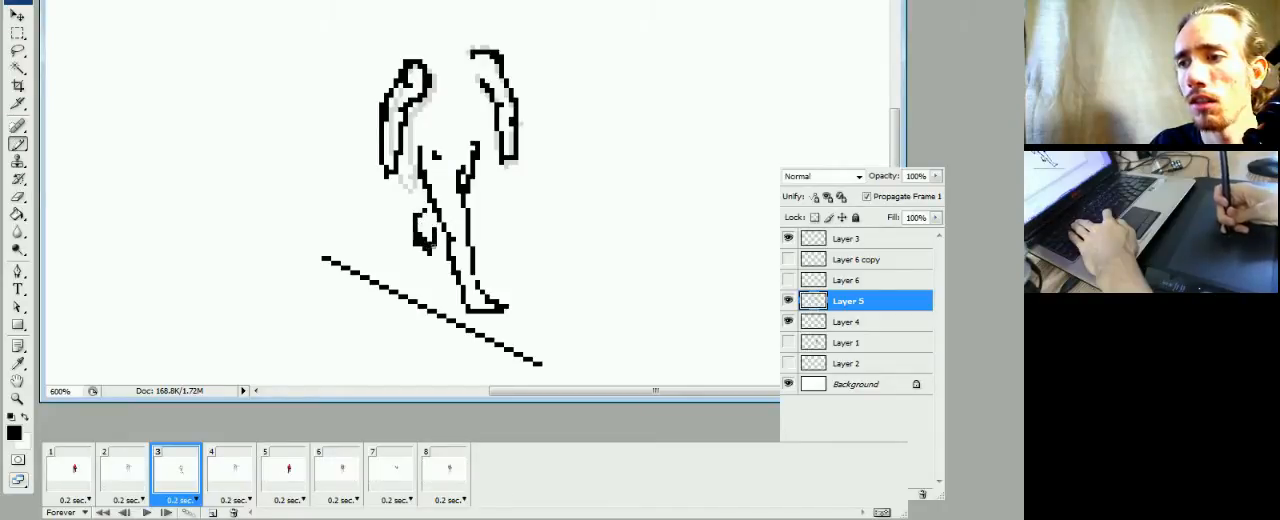
pyautogui.press('e')
pyautogui.press('b')
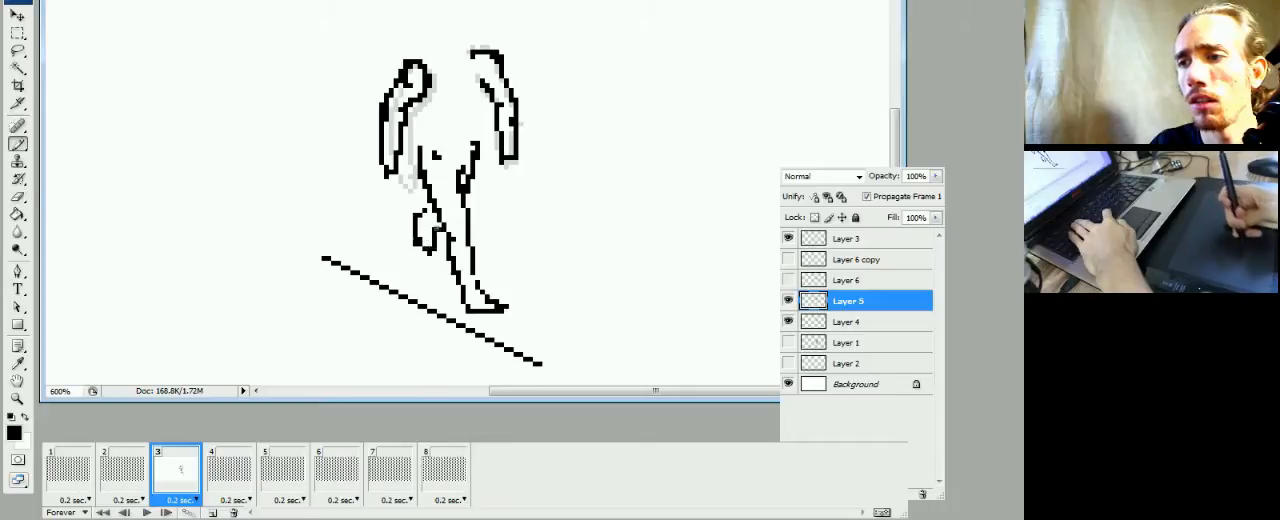
# Compare the rear leg's outline with frame 2, enlarge it slightly outward and downward, and clean up its doubled pixels
pyautogui.click(136, 476)
pyautogui.click(166, 474)
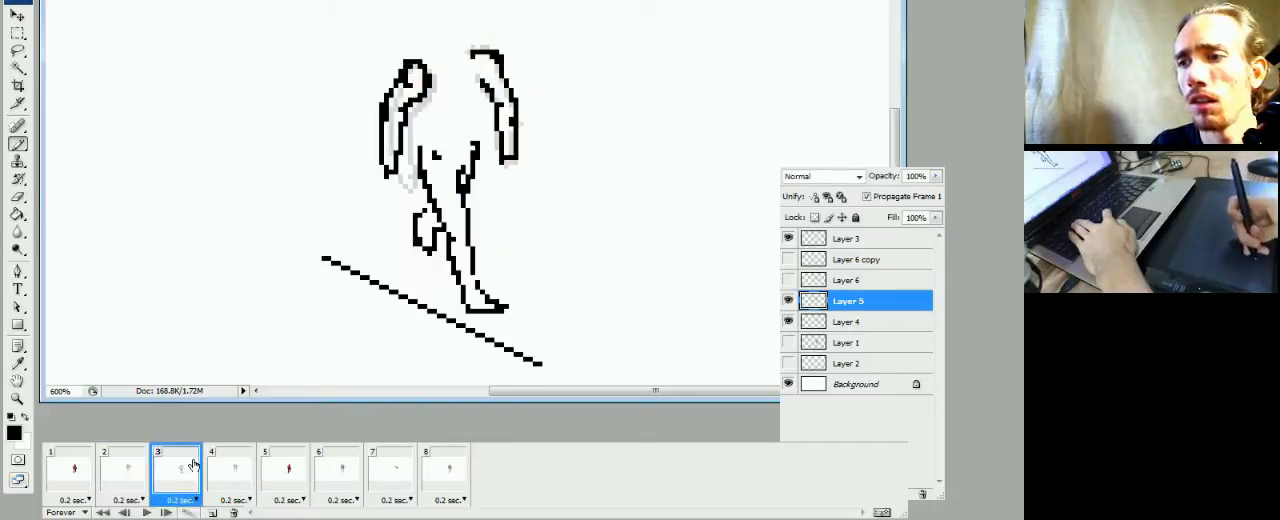
pyautogui.click(130, 475)
pyautogui.click(175, 462)
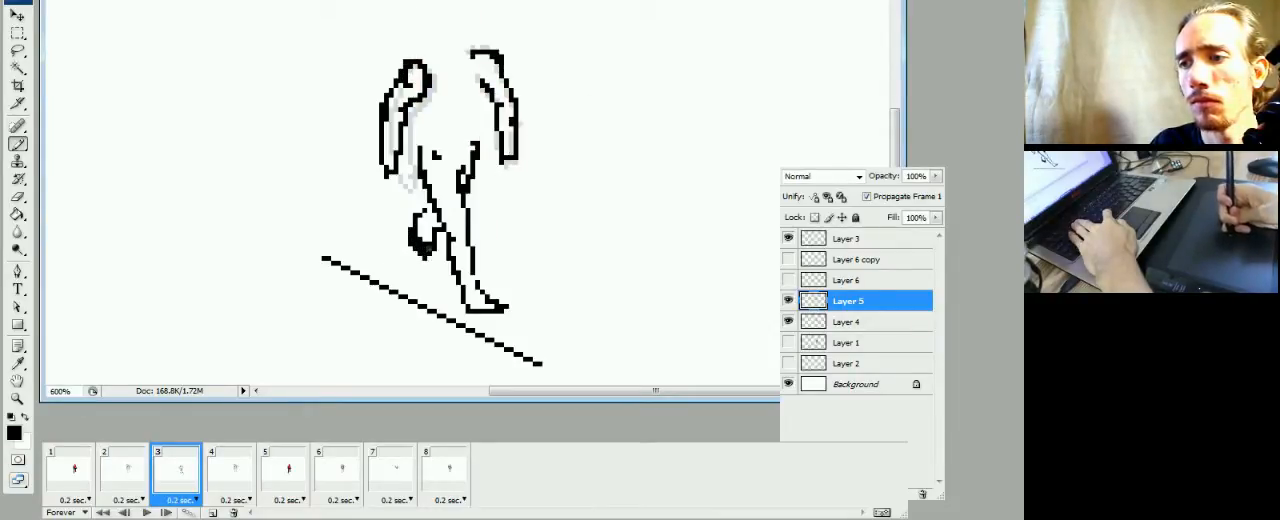
pyautogui.press('e')
pyautogui.moveTo(414, 234); pyautogui.dragTo(427, 253)
pyautogui.press('b')
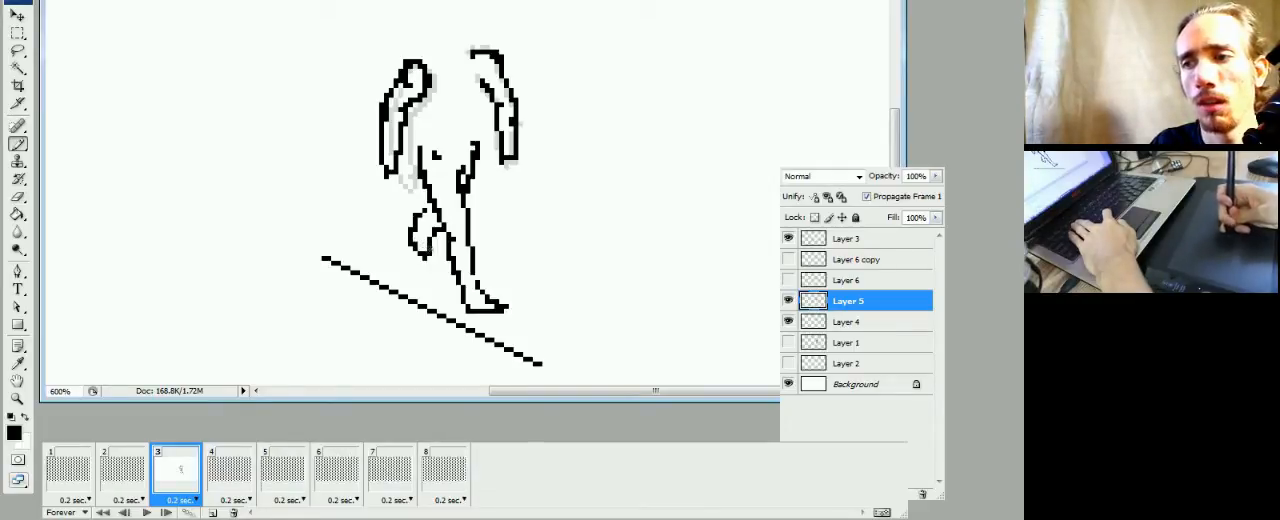
pyautogui.press('e')
pyautogui.press('b')
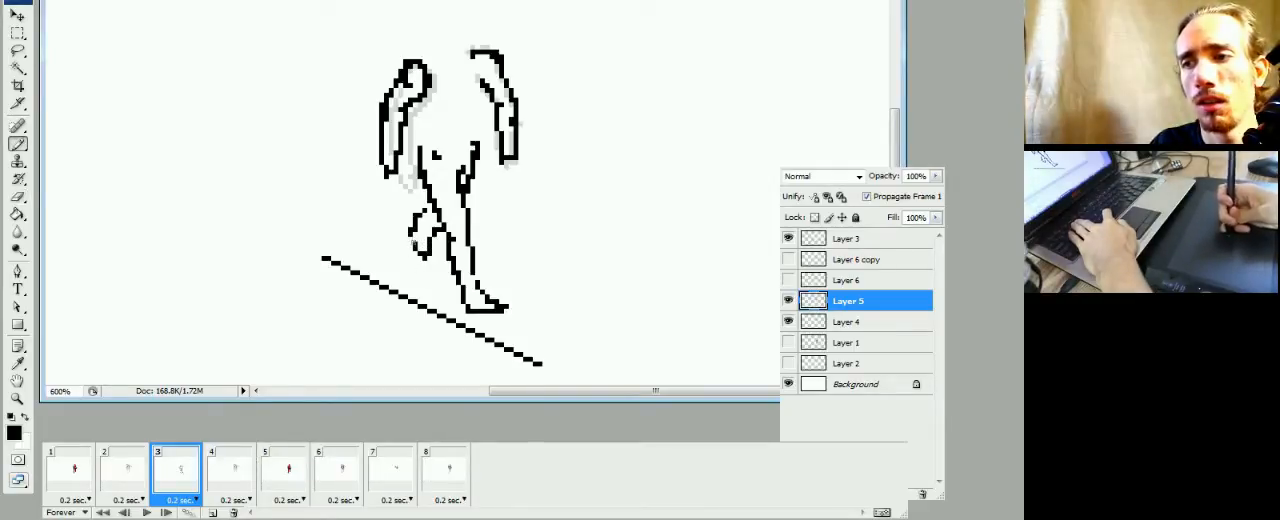
pyautogui.press('e')
pyautogui.press('b')
pyautogui.click(414, 224)
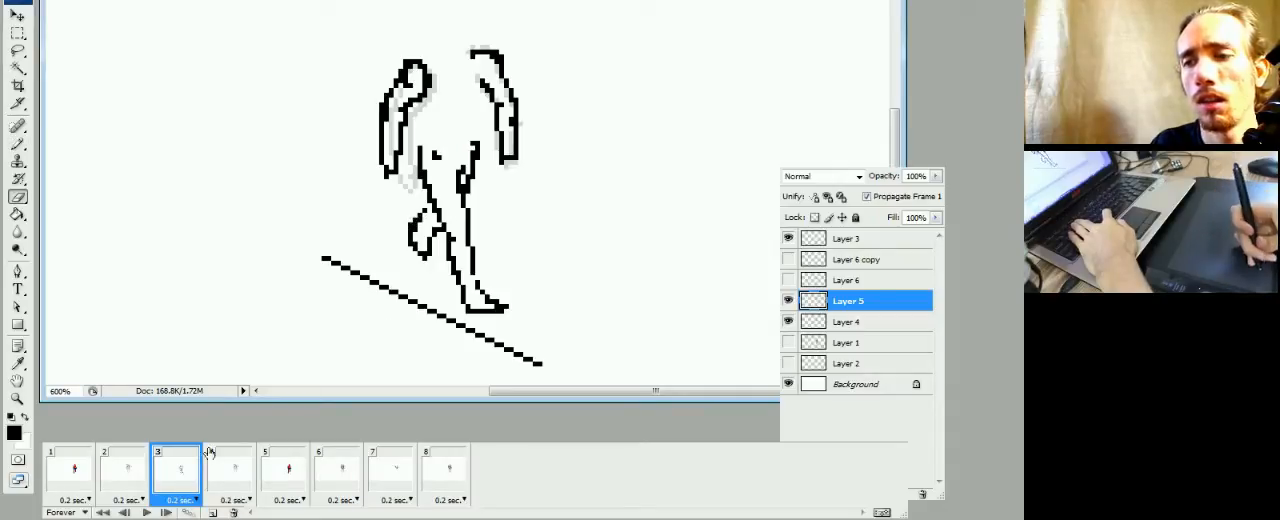
pyautogui.press('e')
# Flip repeatedly between frames 2 and 3 to examine how the rear leg's enlarged outline follows the colored figure's pose
pyautogui.click(145, 486)
pyautogui.click(175, 485)
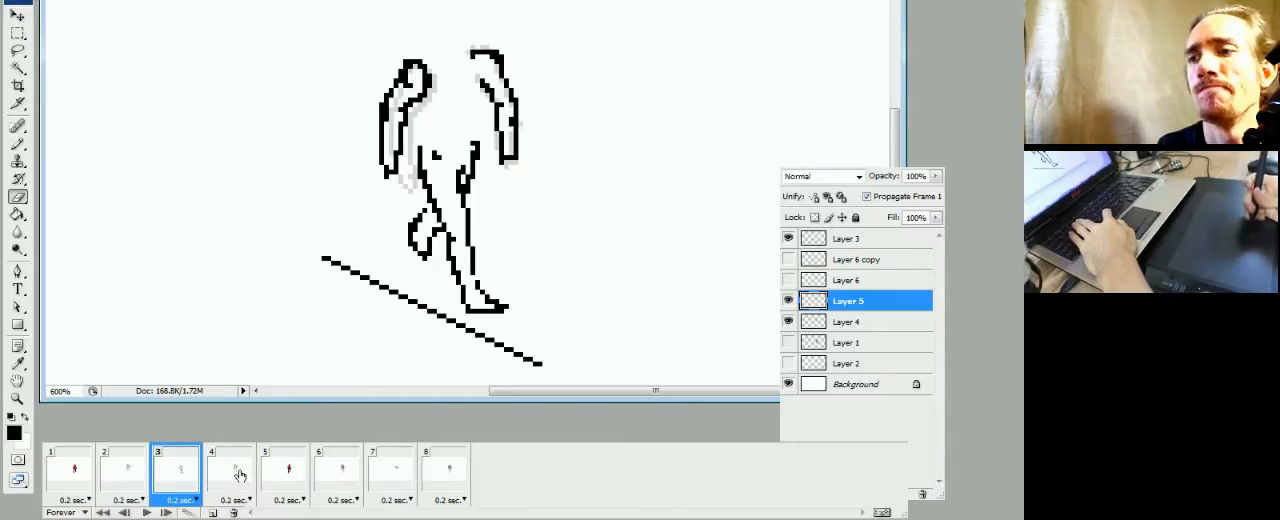
pyautogui.click(135, 475)
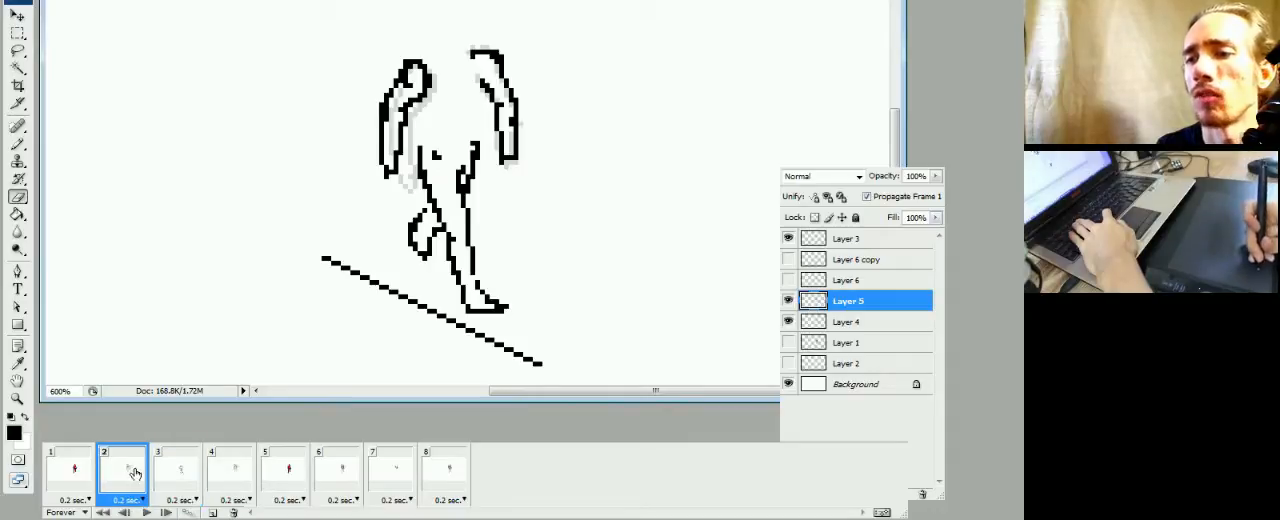
pyautogui.click(165, 482)
pyautogui.click(137, 487)
pyautogui.click(163, 487)
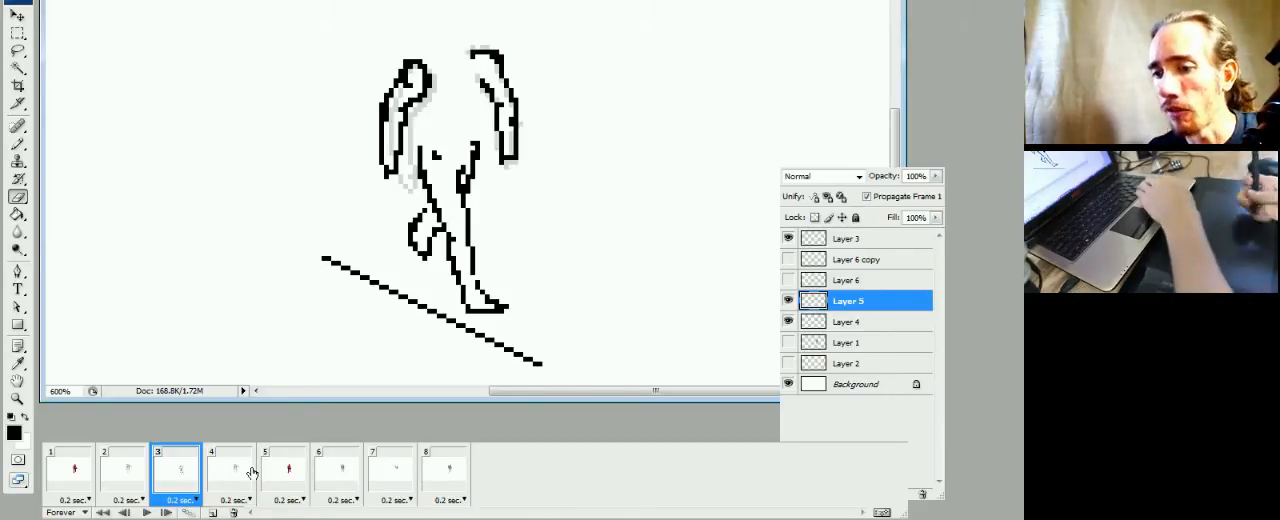
pyautogui.click(130, 485)
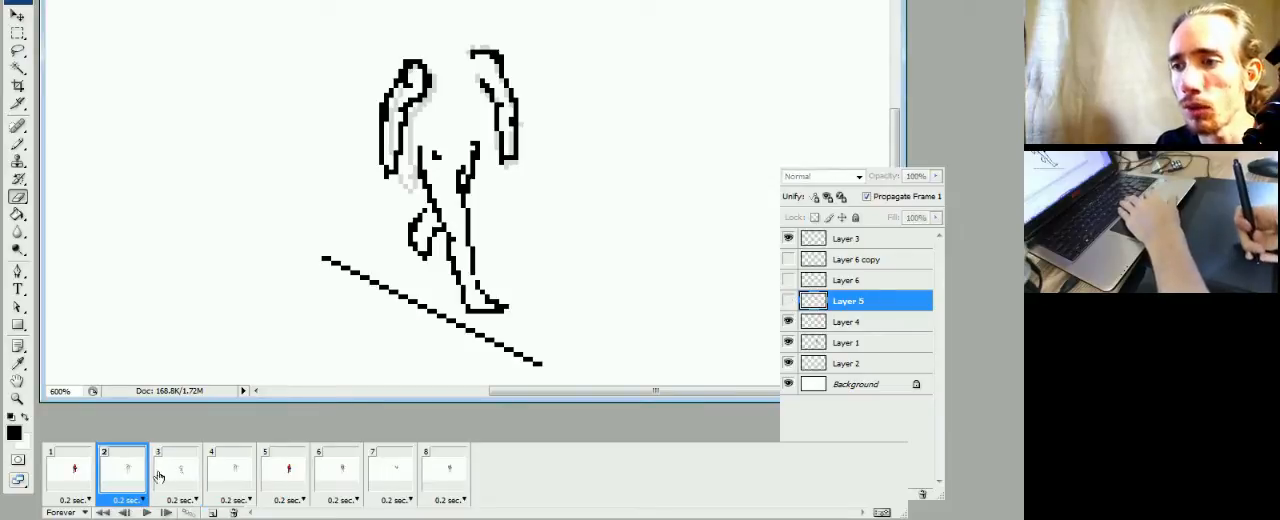
pyautogui.click(172, 470)
pyautogui.click(120, 487)
pyautogui.click(175, 470)
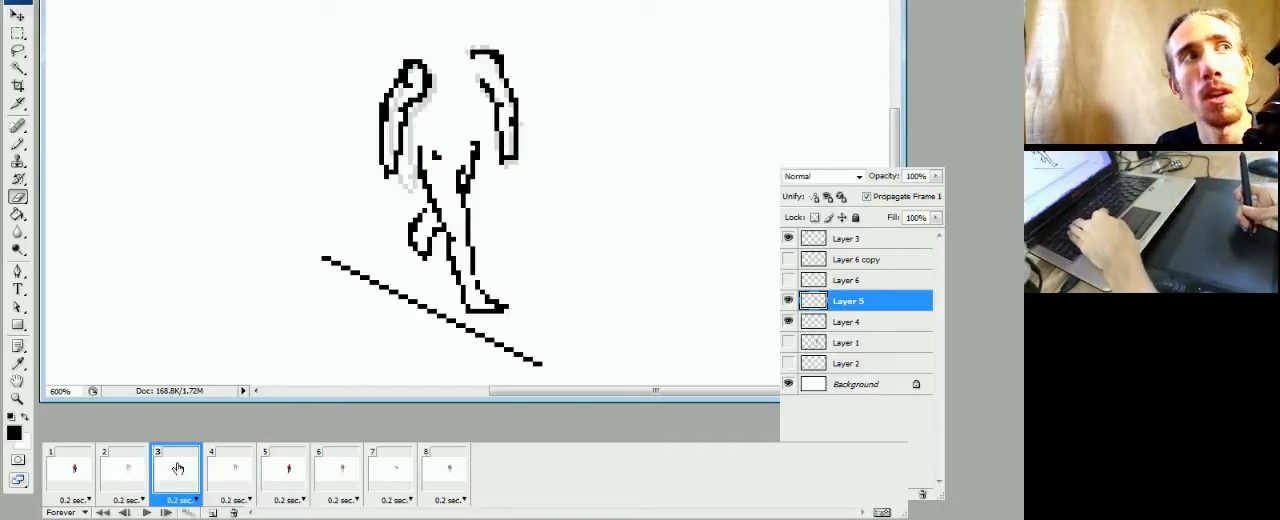
pyautogui.click(125, 470)
pyautogui.click(175, 470)
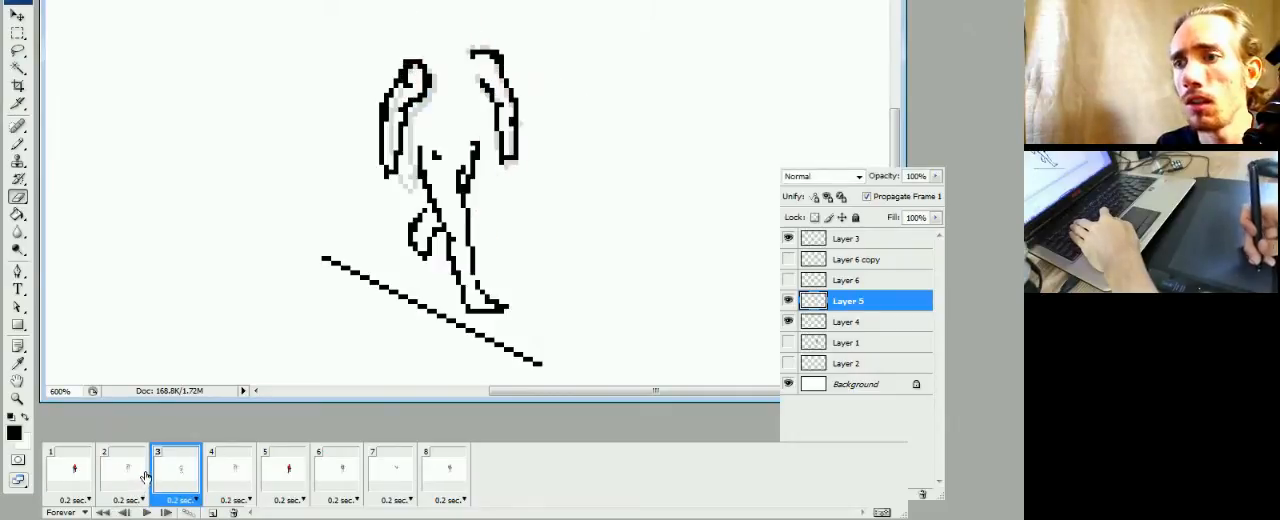
pyautogui.click(122, 478)
pyautogui.click(161, 486)
# Redraw the lower end of the rear leg's outline in frame 3 with a blunter tip and erase its excess pixels
pyautogui.press('b')
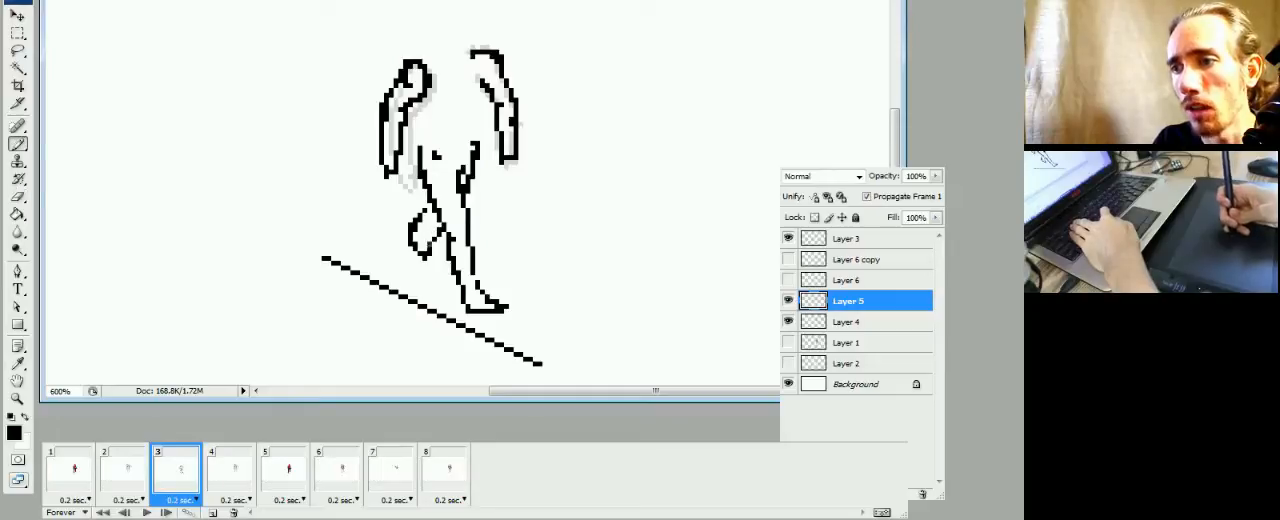
pyautogui.click(408, 243)
pyautogui.press('e')
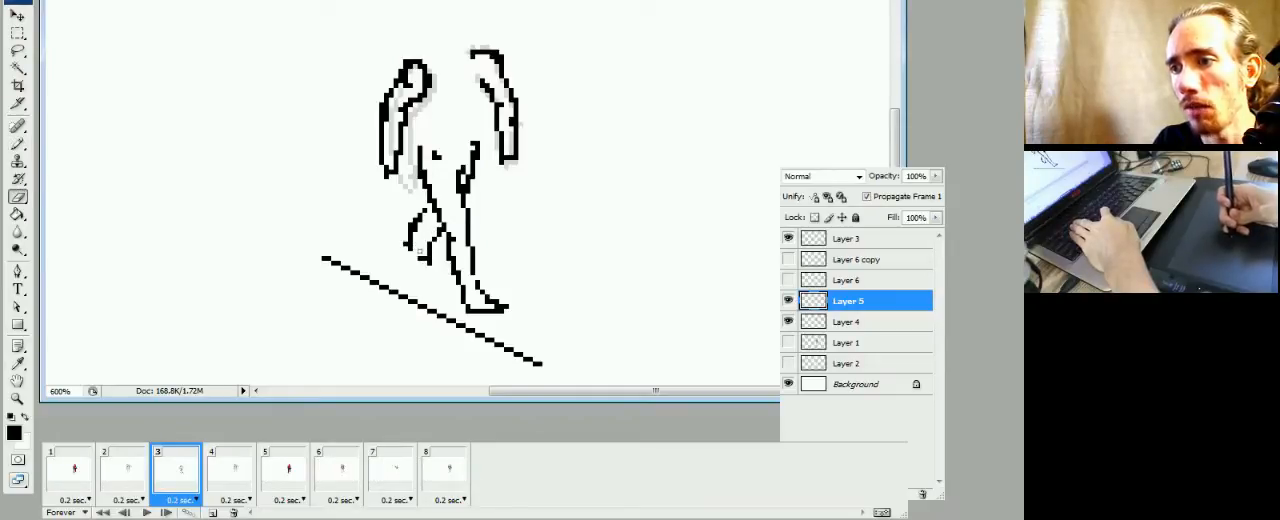
pyautogui.press('b')
pyautogui.press('e')
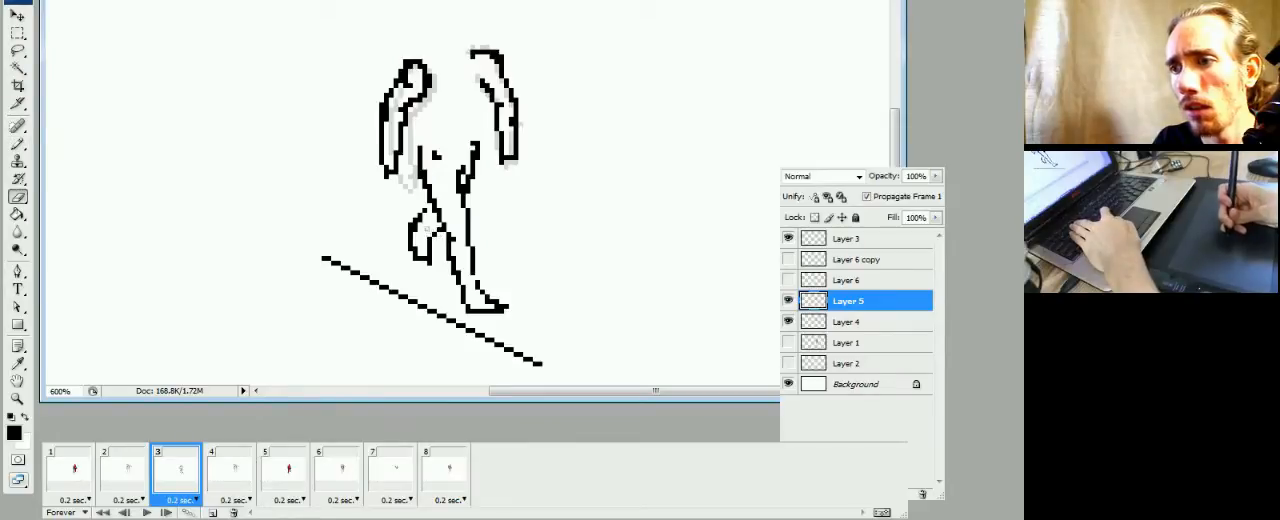
pyautogui.press('b')
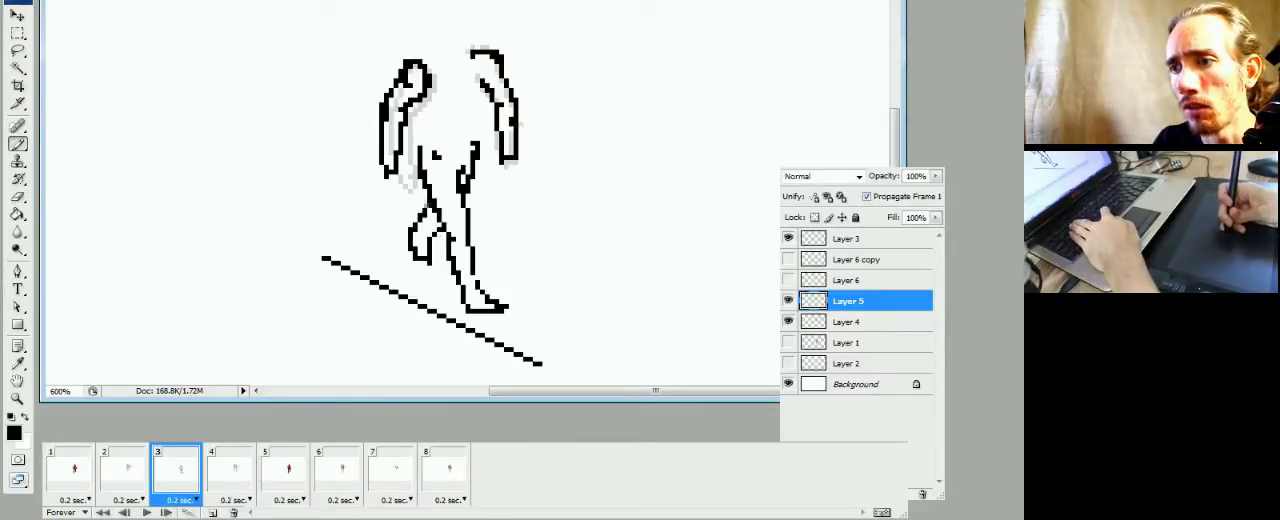
pyautogui.press('e')
pyautogui.press('b')
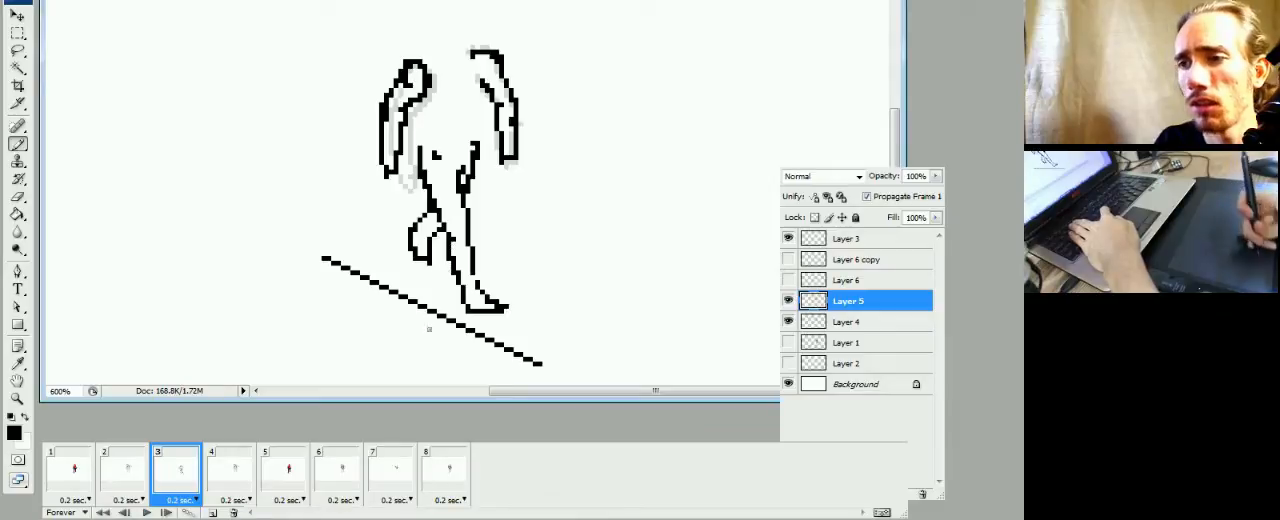
# Flip repeatedly between frames 2 and 3 to examine how the reshaped rear leg and the arms move
pyautogui.click(142, 478)
pyautogui.click(186, 476)
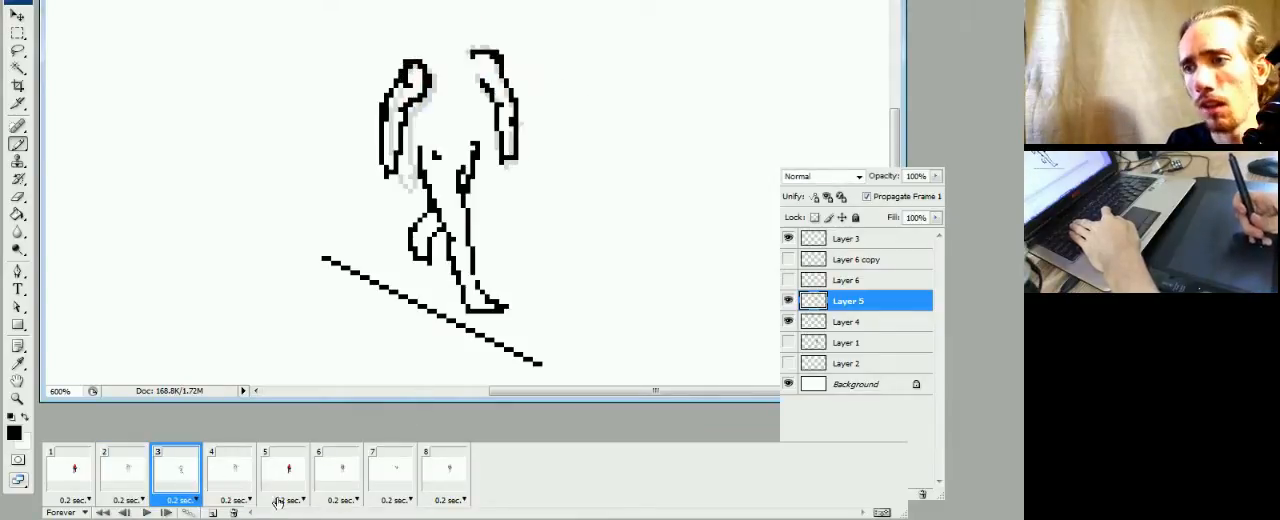
pyautogui.click(147, 474)
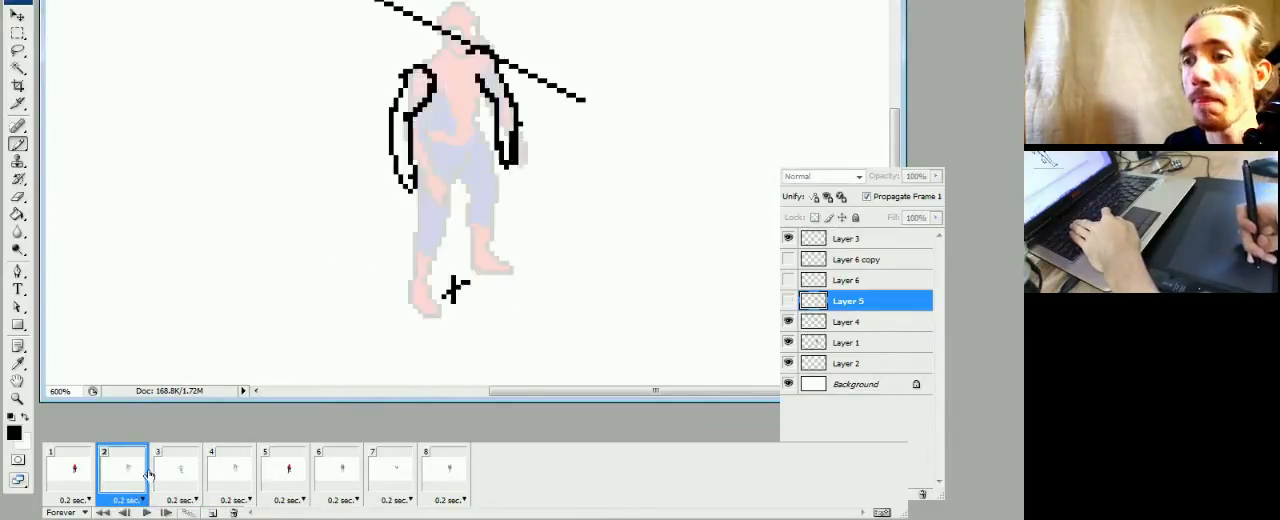
pyautogui.click(165, 473)
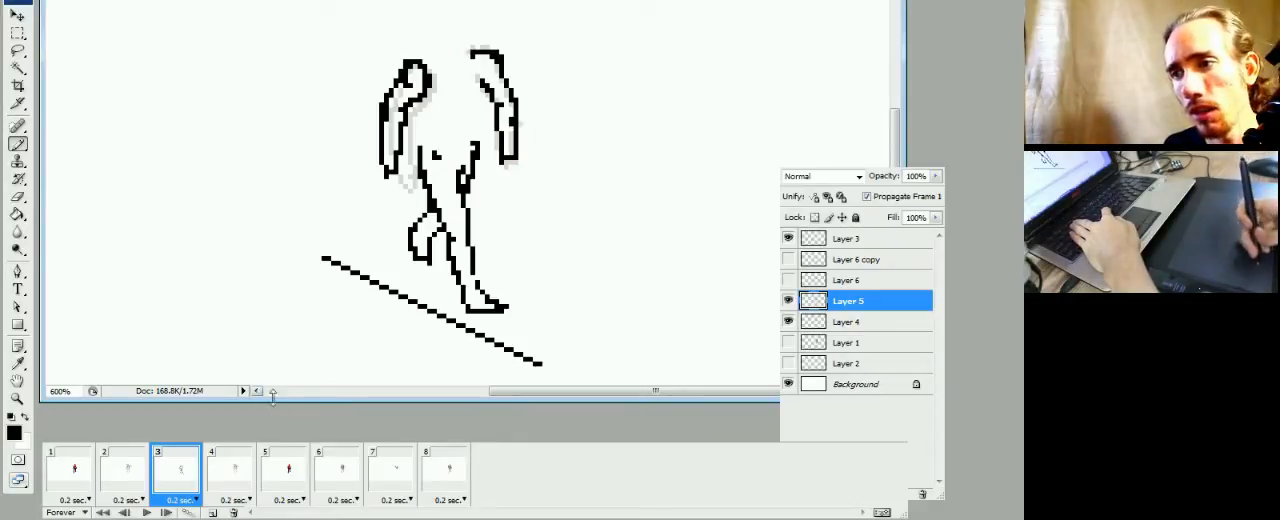
pyautogui.click(134, 489)
pyautogui.click(180, 492)
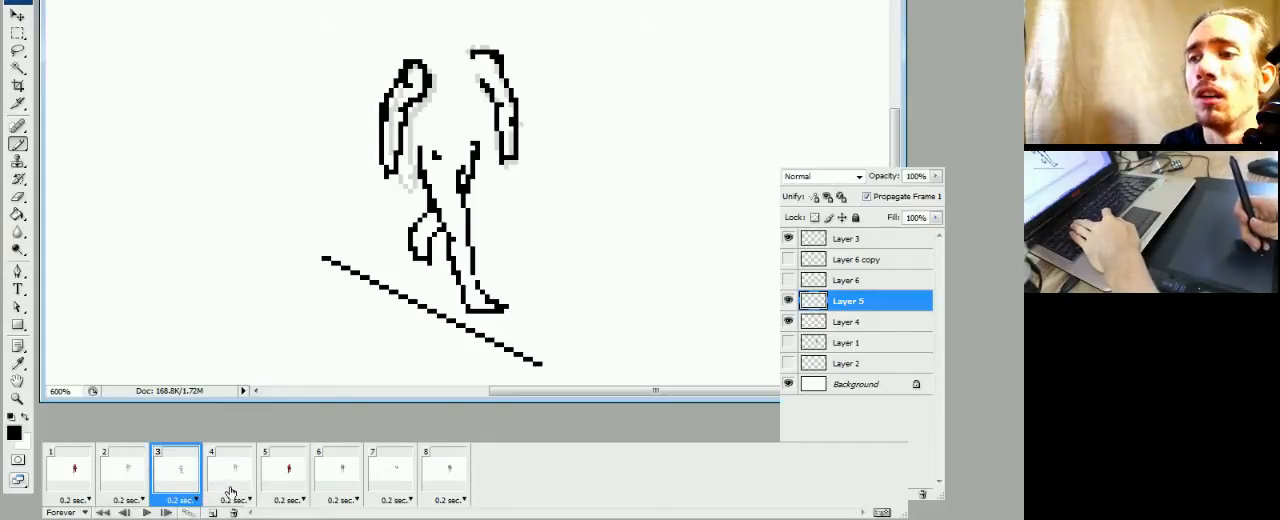
pyautogui.click(130, 483)
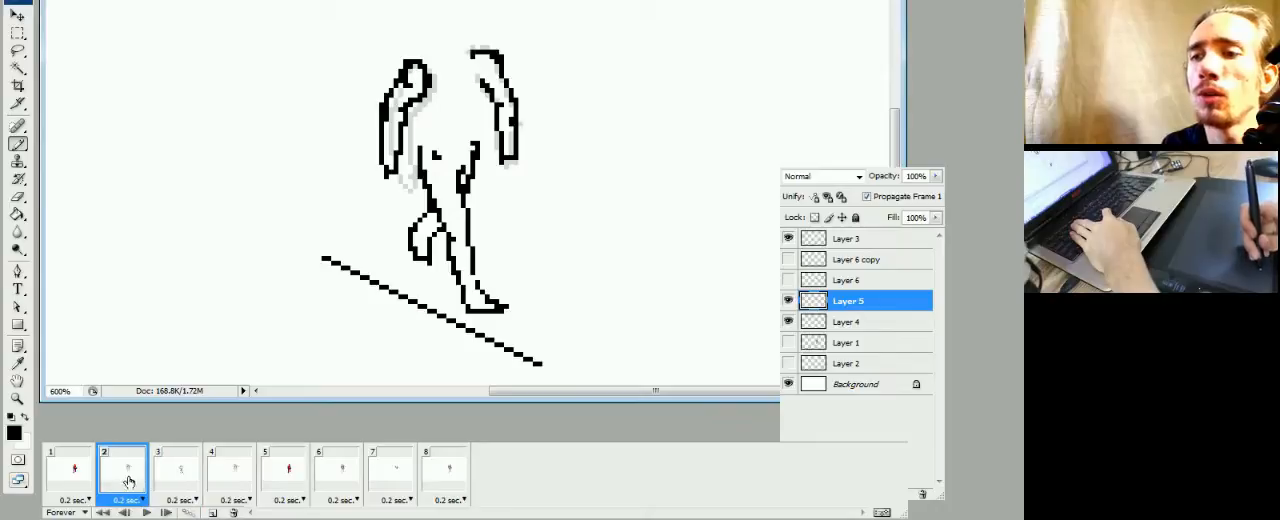
pyautogui.click(166, 490)
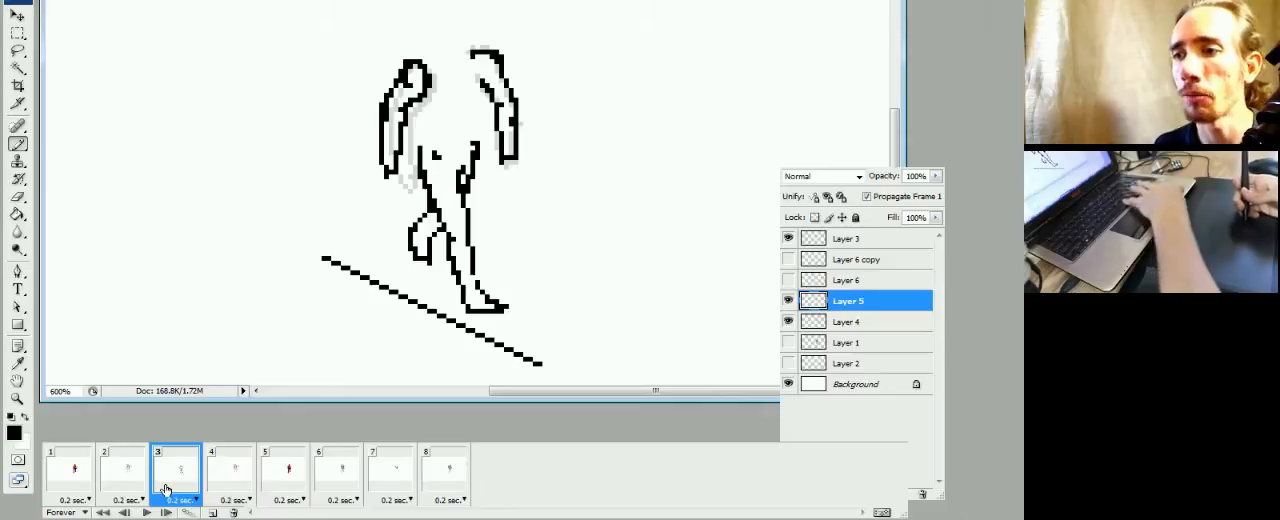
# Select both arms on frame 3's Layer 5 without the hip lines, nudge them down one pixel, and deselect
pyautogui.press('m')
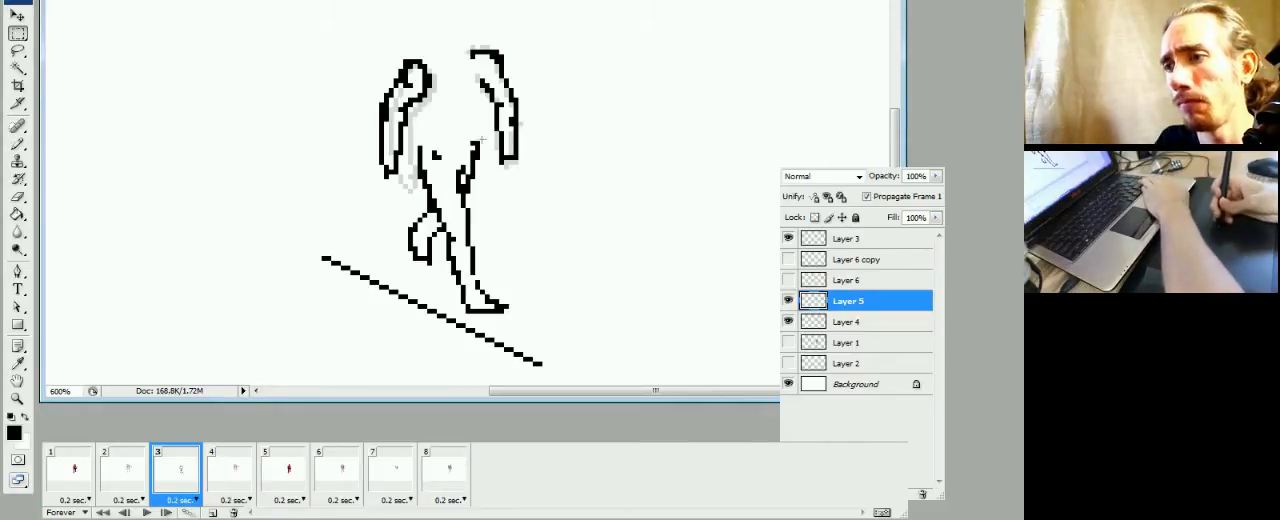
pyautogui.click(126, 485)
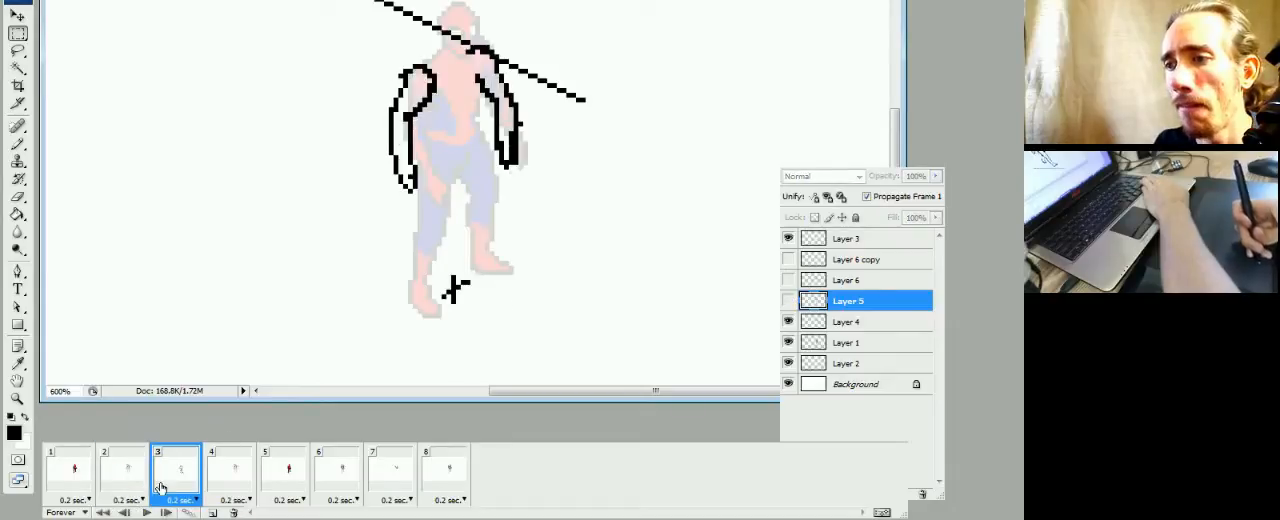
pyautogui.click(175, 483)
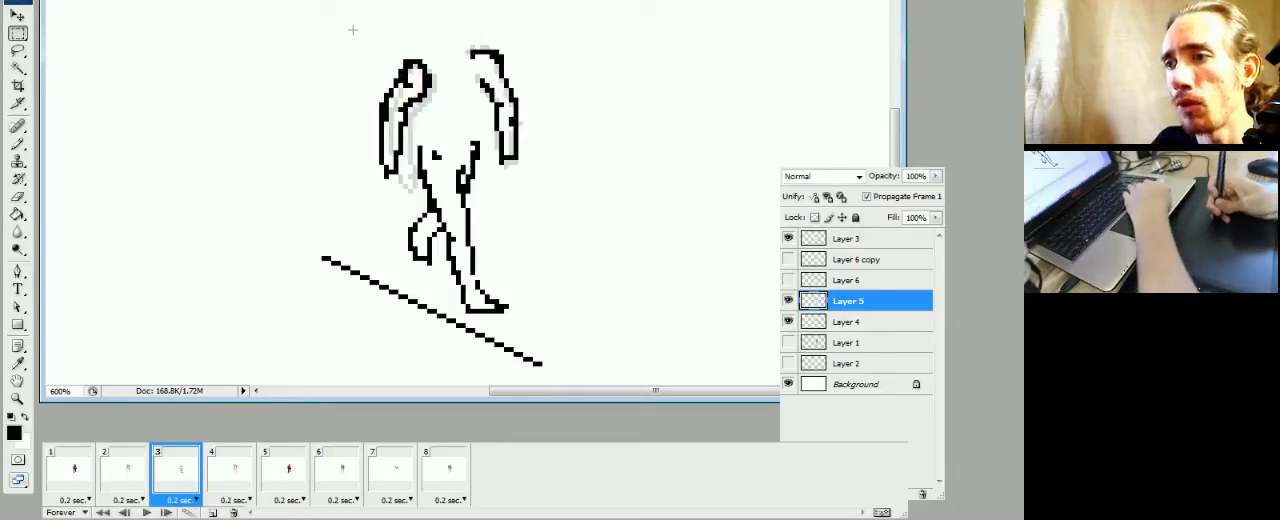
pyautogui.moveTo(351, 27); pyautogui.dragTo(546, 116)
pyautogui.moveTo(551, 73); pyautogui.dragTo(488, 172)
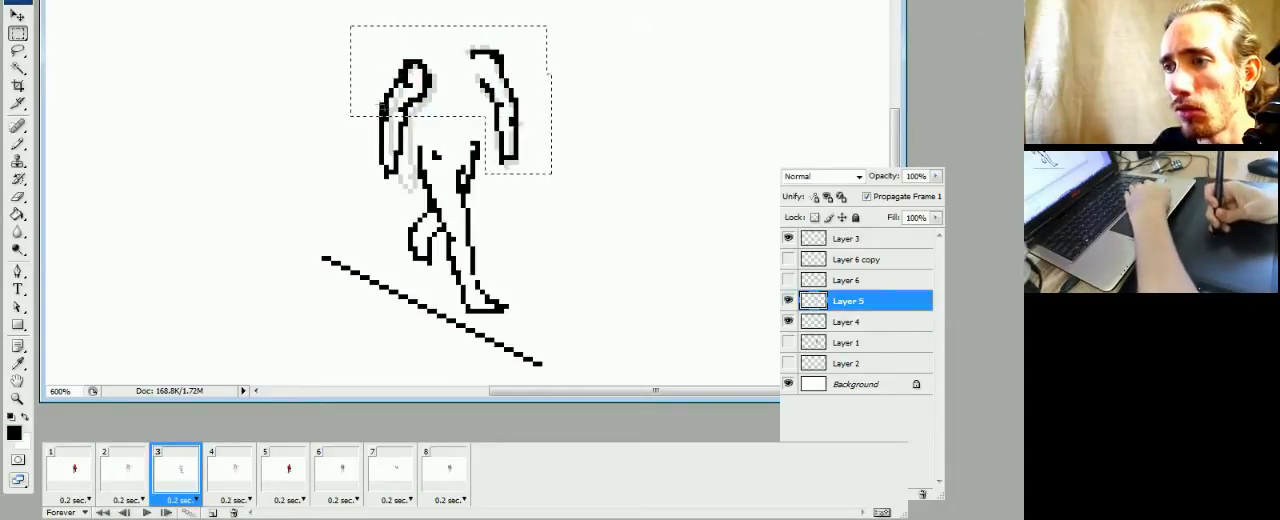
pyautogui.moveTo(412, 84); pyautogui.dragTo(351, 188)
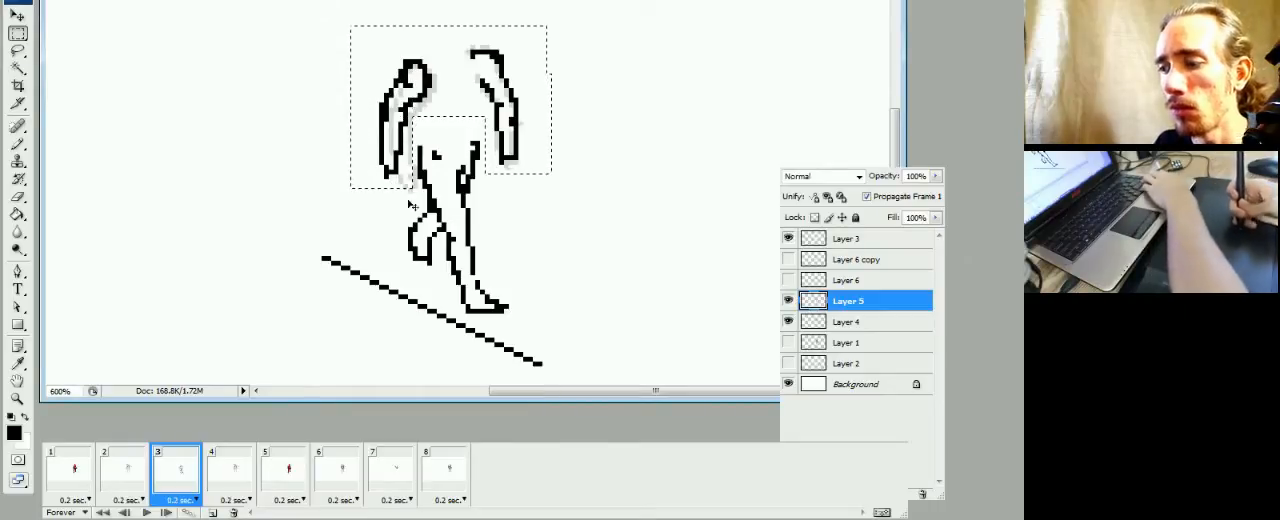
pyautogui.hotkey('ctrl', 'Down')
pyautogui.hotkey('ctrl', 'd')
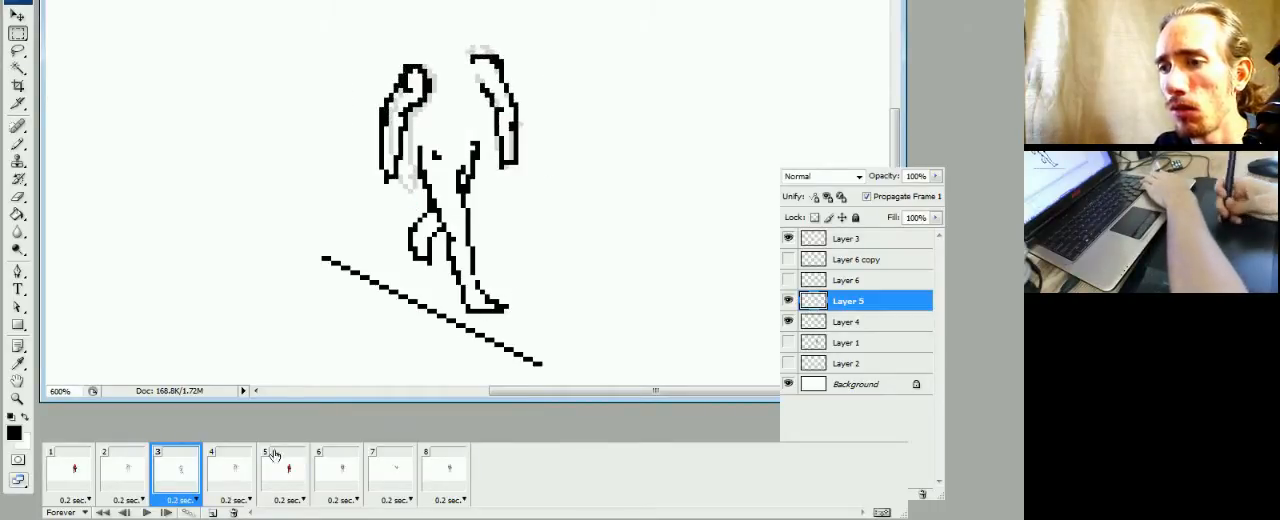
# Compare the lowered arms with frame 2, nudge the hip and upper-thigh lines in frame 3 down one pixel, and deselect
pyautogui.click(121, 486)
pyautogui.click(160, 483)
pyautogui.click(137, 485)
pyautogui.click(162, 484)
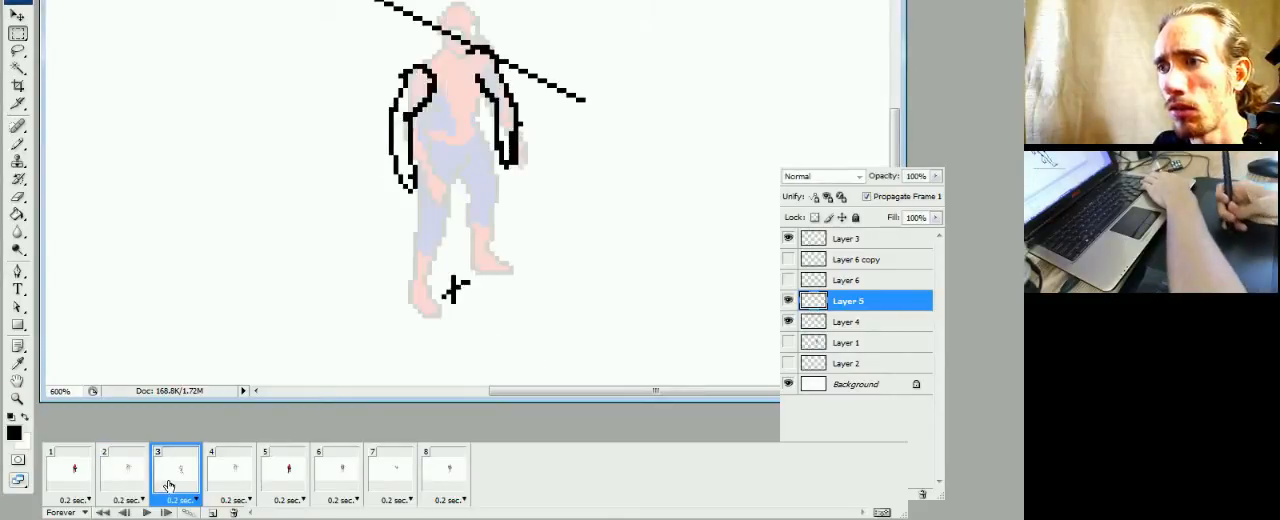
pyautogui.moveTo(489, 127); pyautogui.dragTo(409, 190)
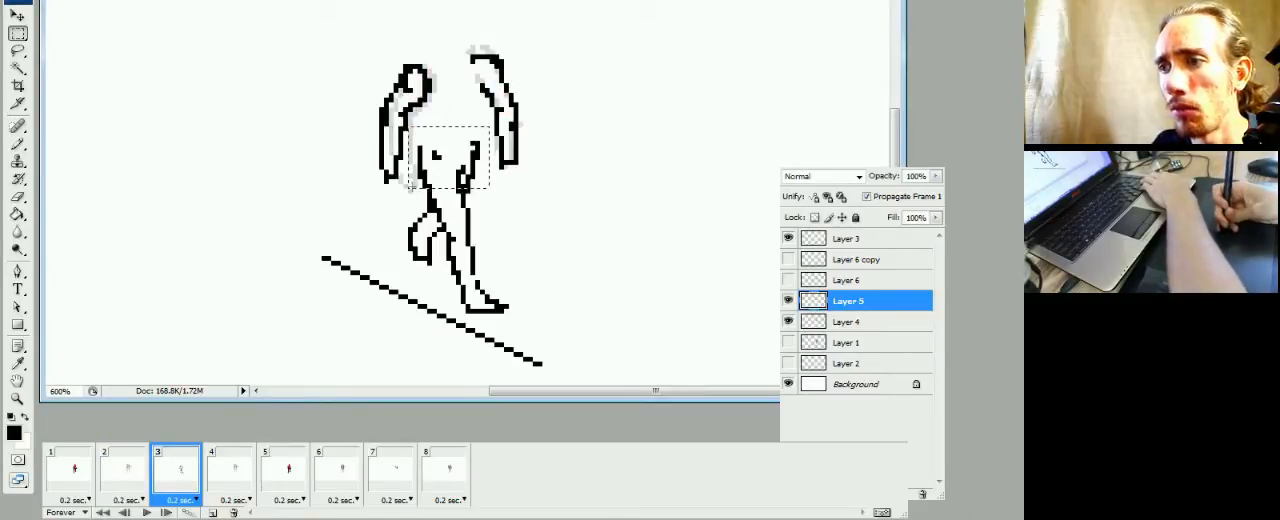
pyautogui.hotkey('ctrl', 'Down')
pyautogui.hotkey('ctrl', 'd')
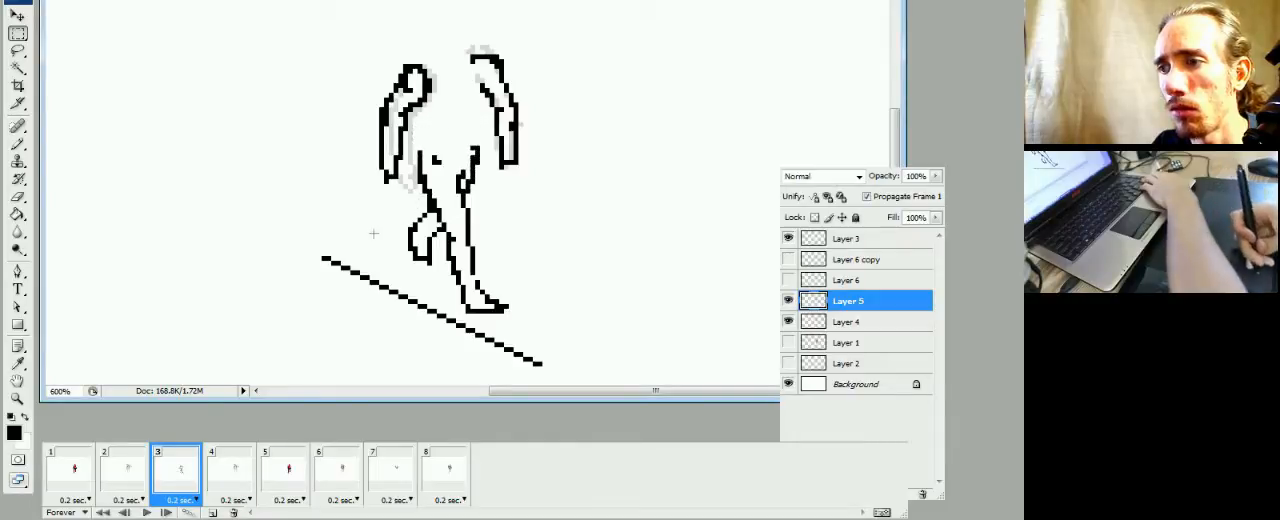
# Flip between frames 2 and 3 to check the lowered arms and hips against the previous pose
pyautogui.click(129, 481)
pyautogui.click(155, 485)
pyautogui.click(144, 489)
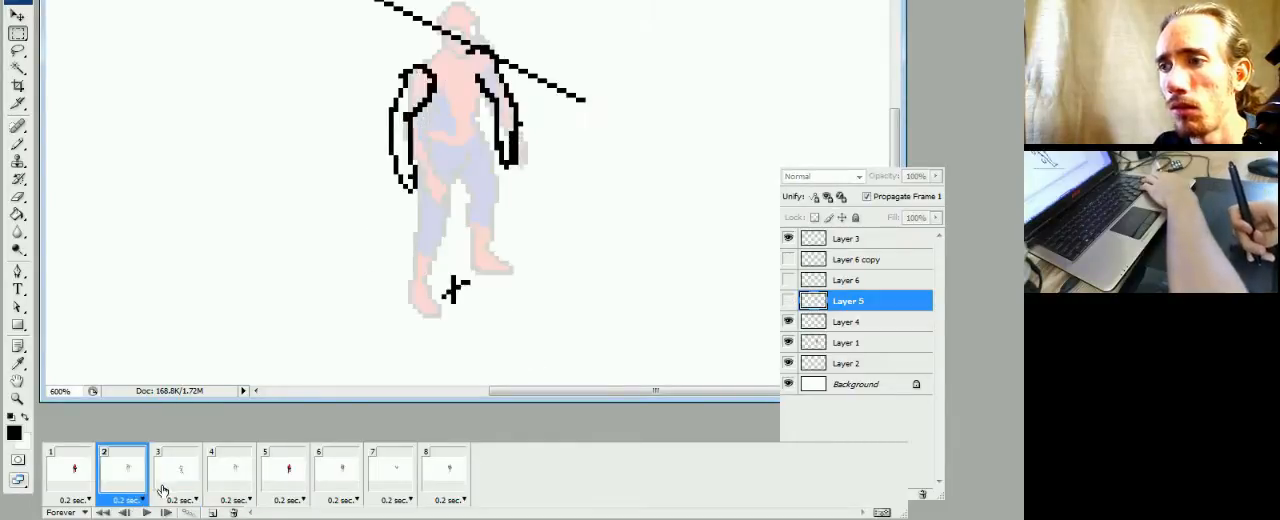
pyautogui.click(176, 483)
pyautogui.click(128, 478)
pyautogui.click(177, 470)
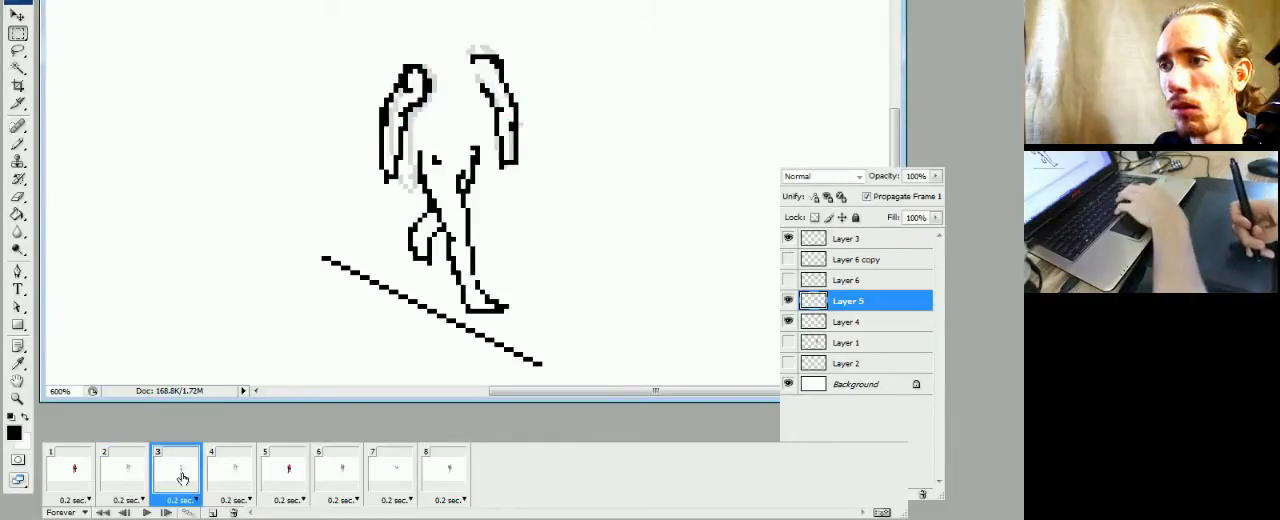
# Play the animation twice to review the walk motion, and return to frame 3
pyautogui.click(209, 473)
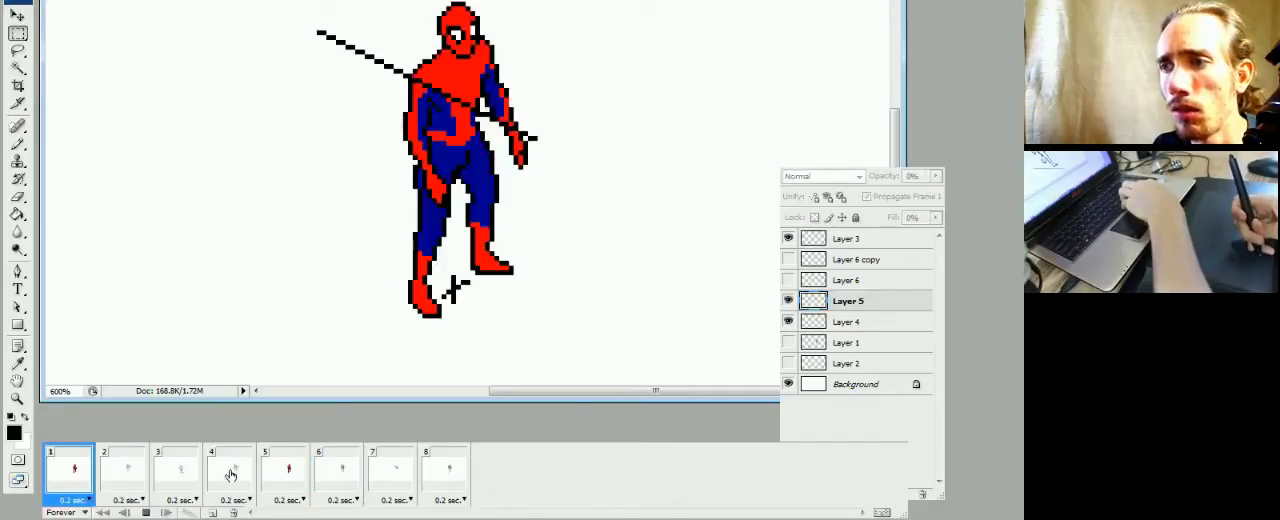
pyautogui.press('space')
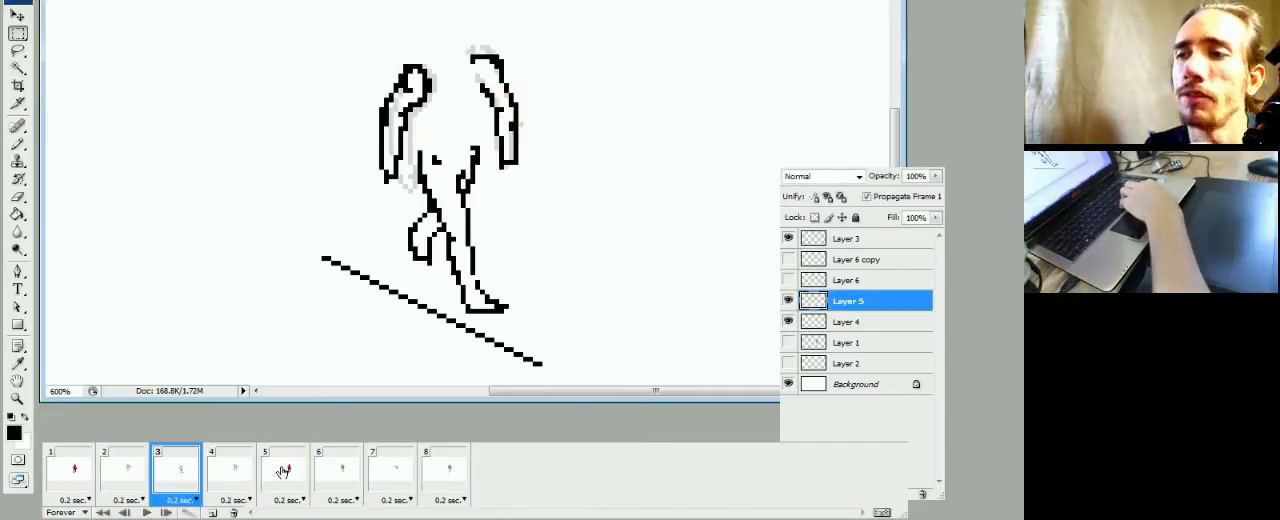
pyautogui.press('space')
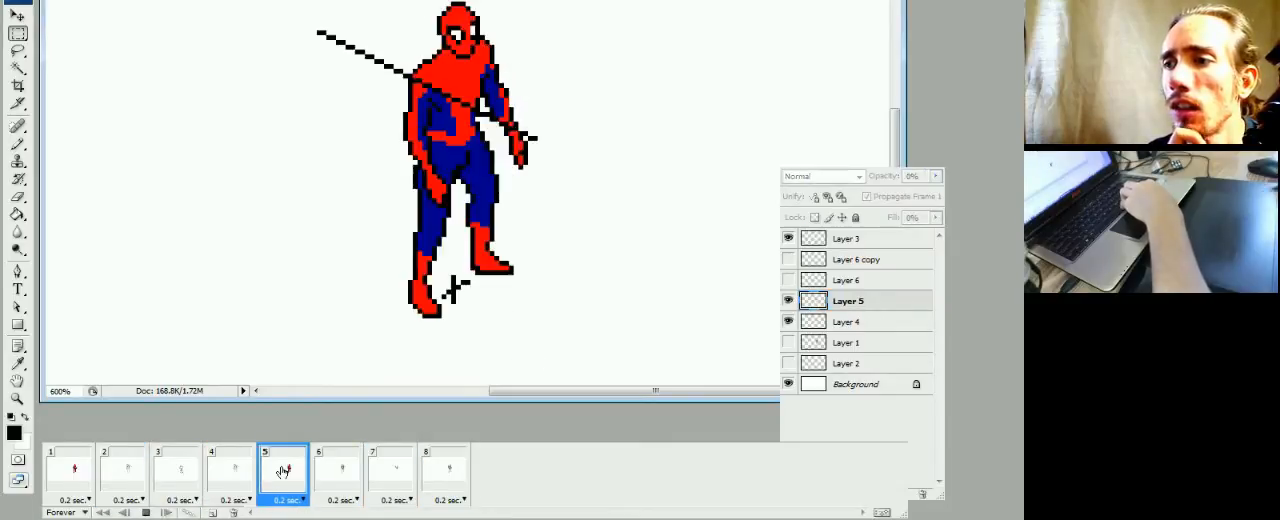
pyautogui.press('space')
pyautogui.click(177, 468)
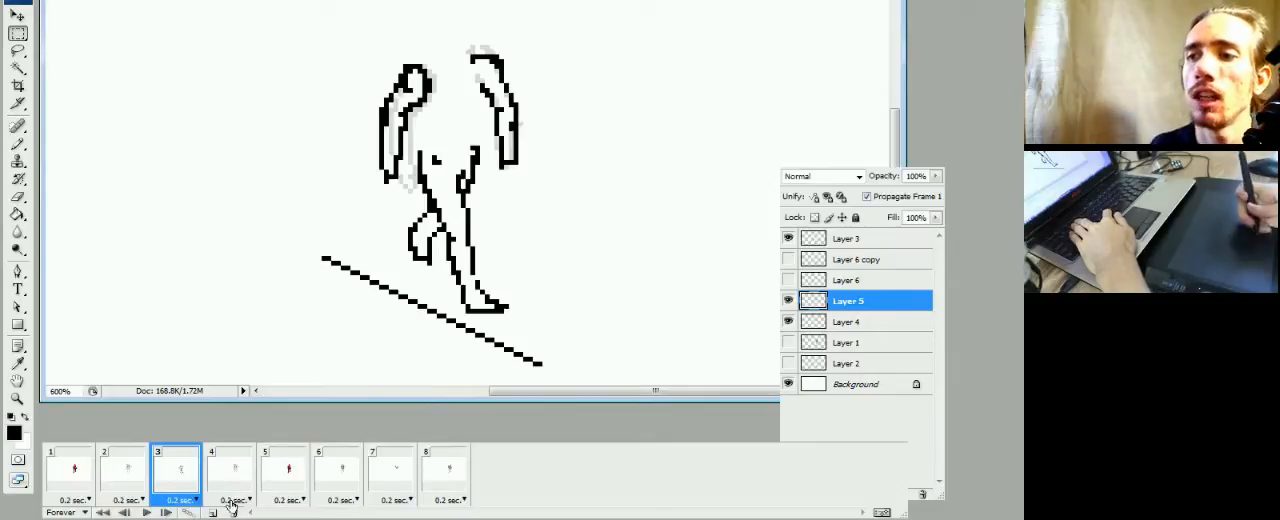
# Step through frames 2, 3 and 4 to compare frame 3's sketched pose with its neighbouring frames
pyautogui.click(132, 470)
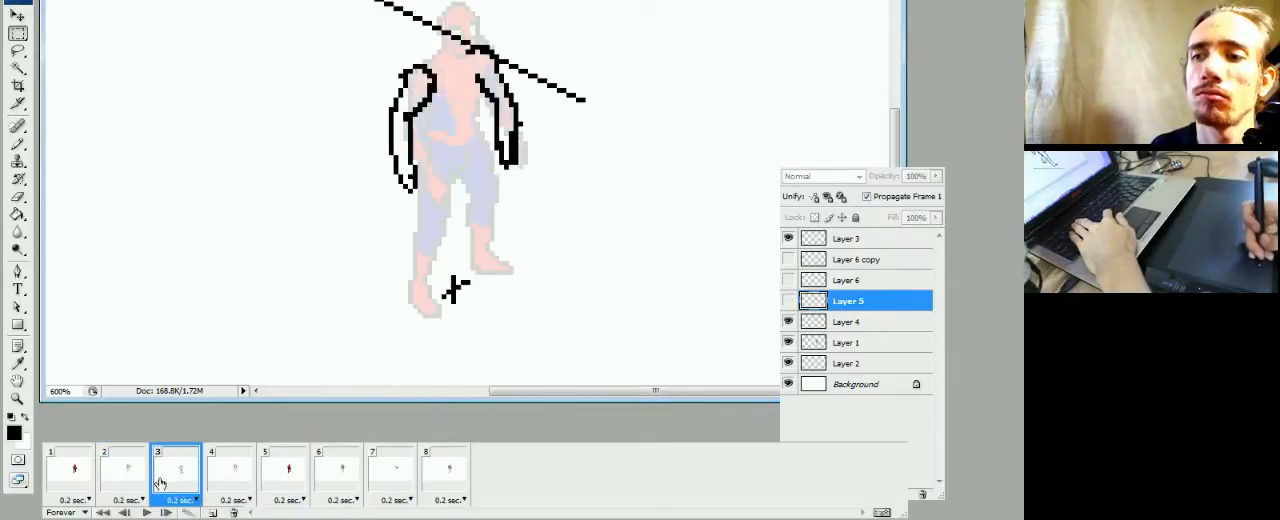
pyautogui.click(178, 481)
pyautogui.click(233, 483)
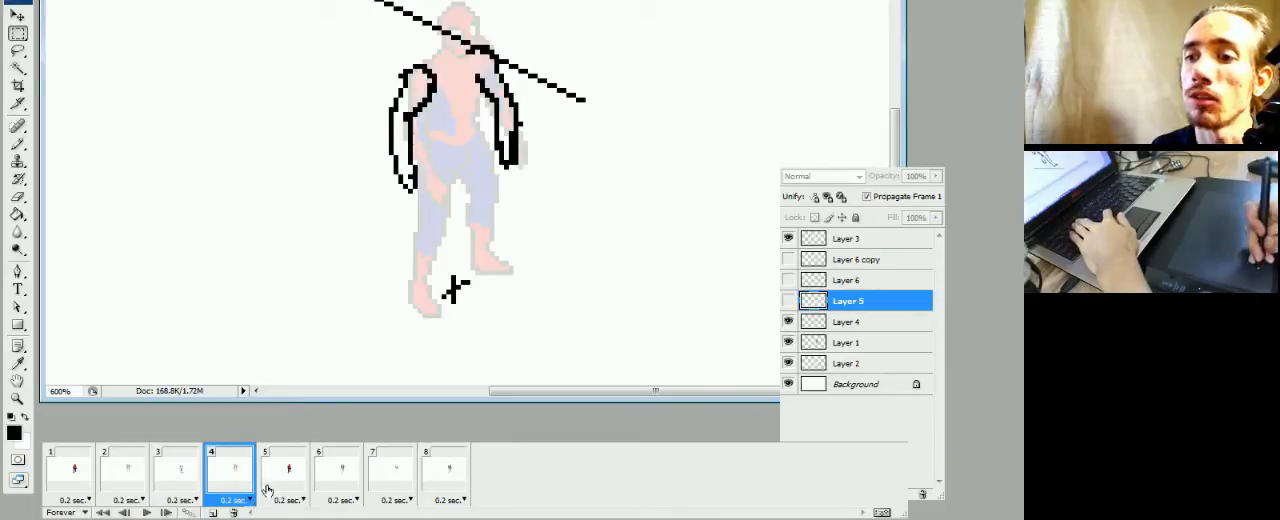
pyautogui.click(168, 478)
pyautogui.click(126, 478)
pyautogui.click(180, 479)
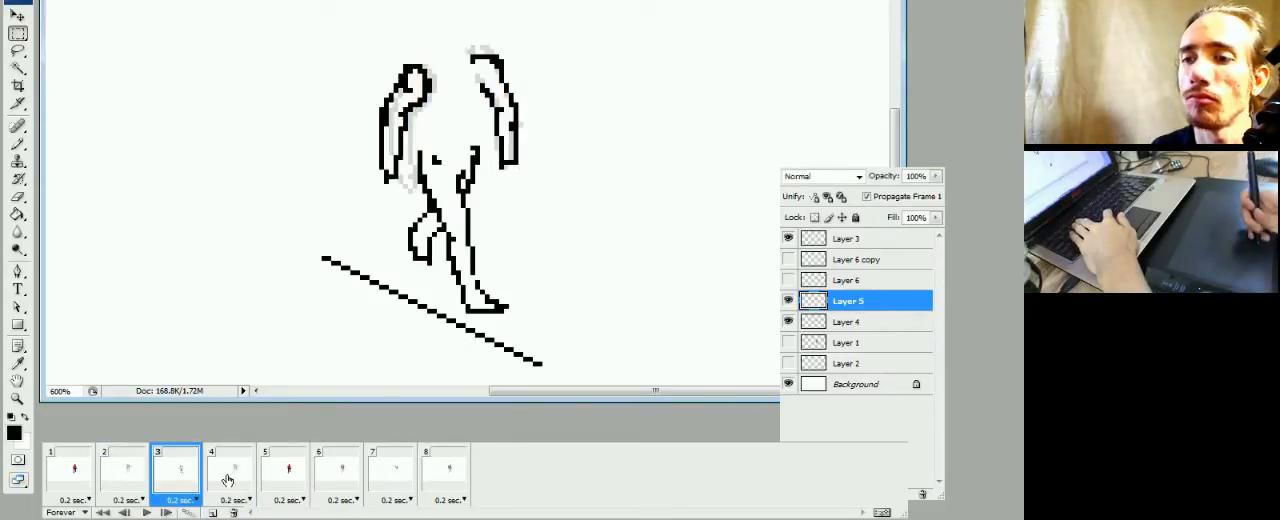
# Temporarily show Layer 5 in frame 4 to examine the sketched pose over the faded figure
pyautogui.click(225, 476)
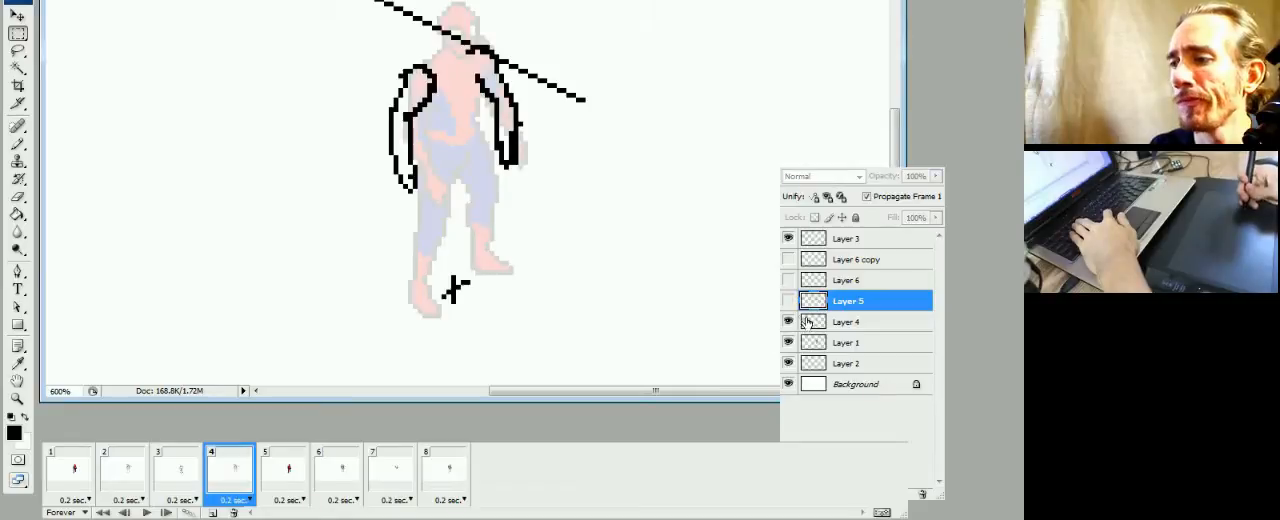
pyautogui.click(789, 301)
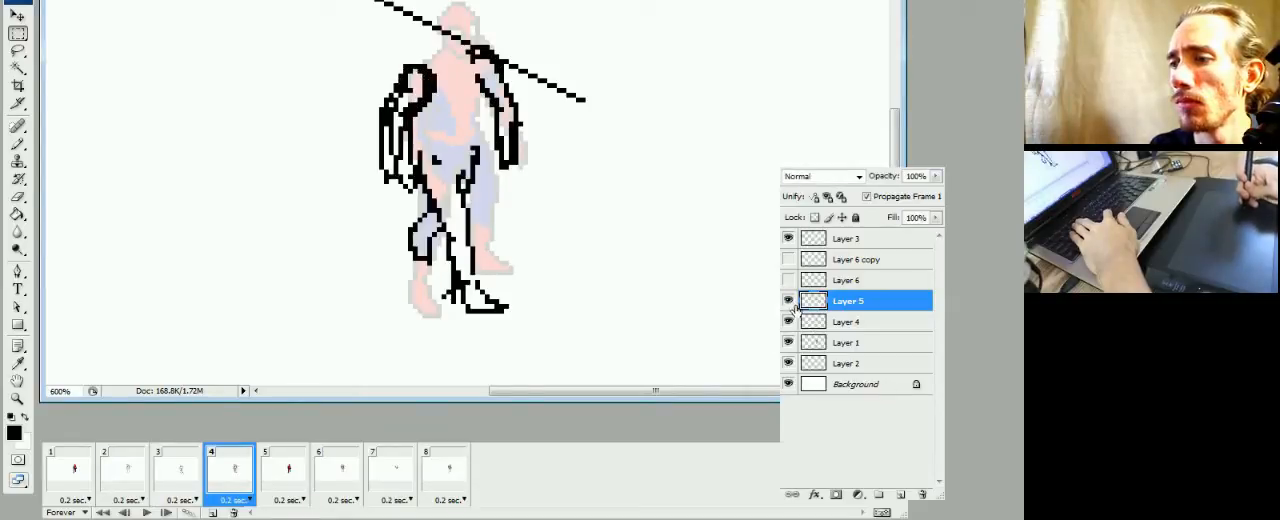
pyautogui.click(789, 301)
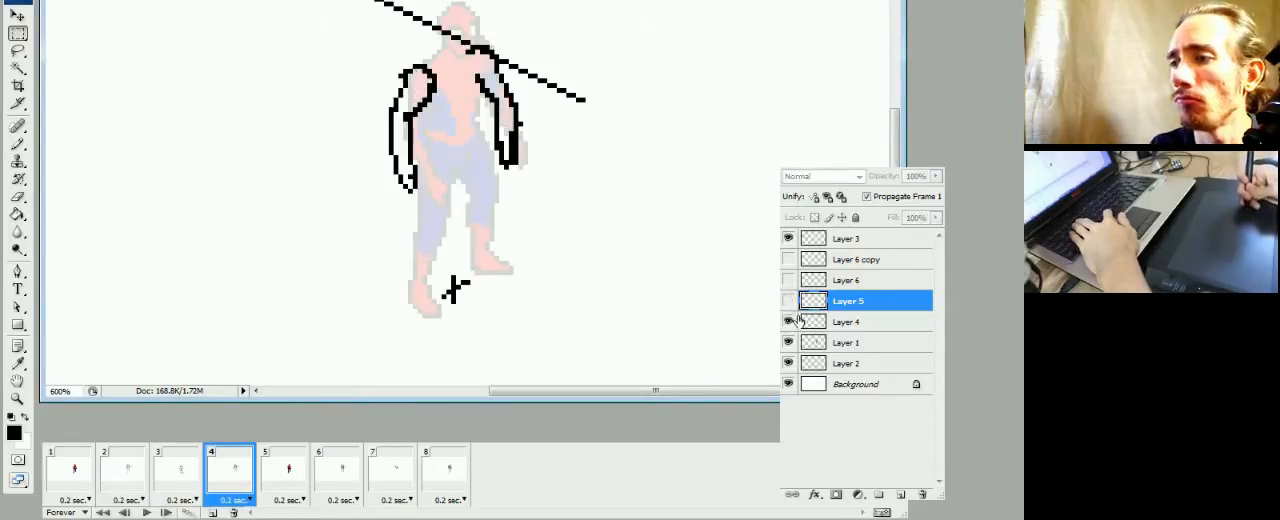
# Recheck frames 2 and 3, make Layer 5 visible in frame 4, and toggle Layer 4 off and on to identify its lines
pyautogui.click(178, 476)
pyautogui.click(142, 482)
pyautogui.click(186, 479)
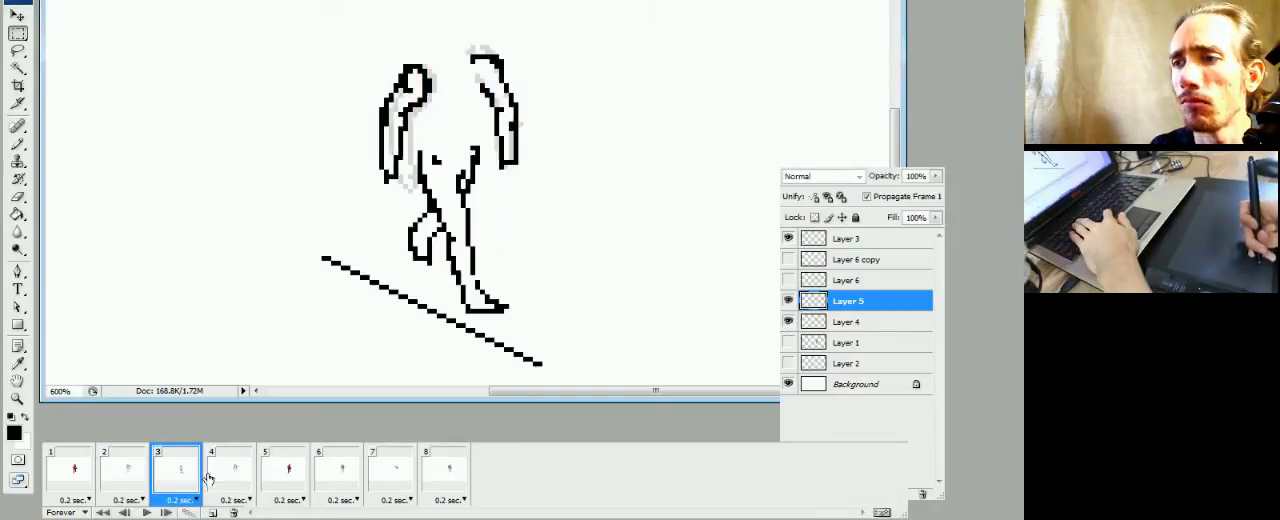
pyautogui.click(217, 479)
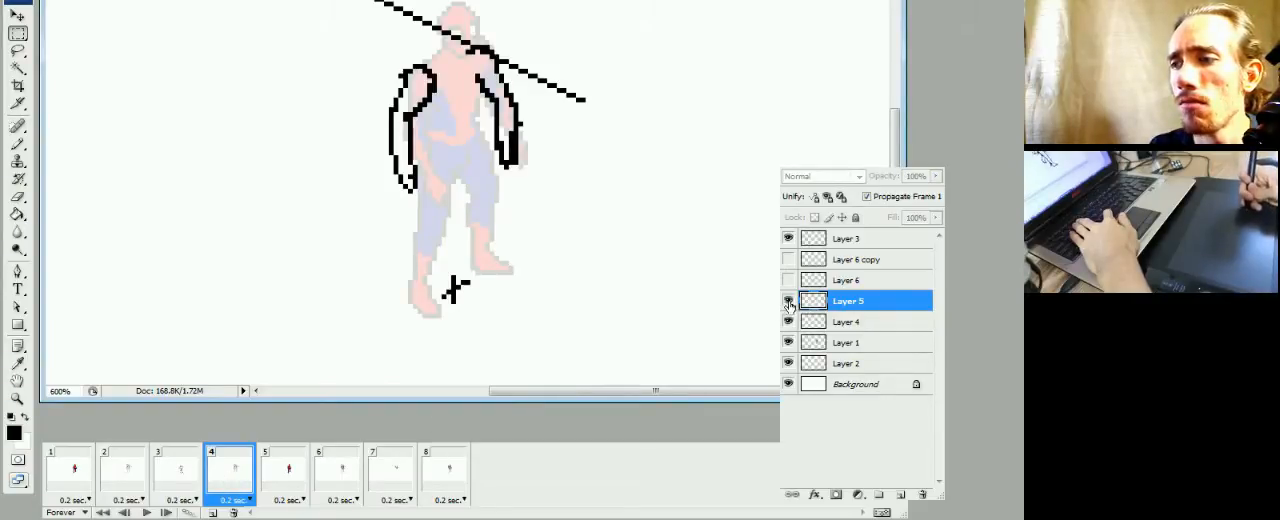
pyautogui.click(788, 301)
pyautogui.click(788, 322)
pyautogui.click(788, 322)
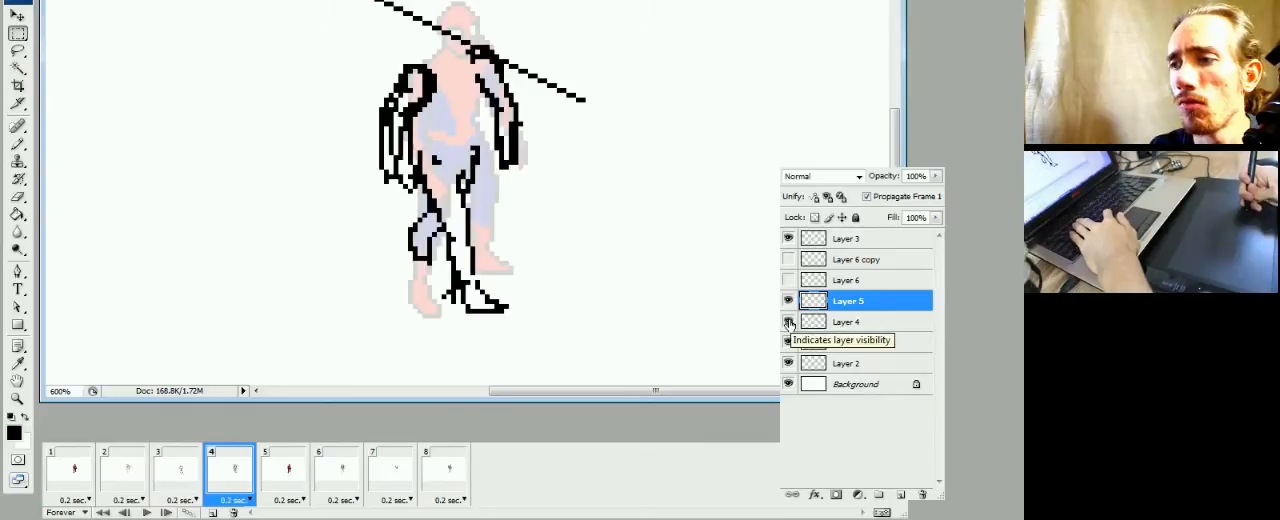
# Flip repeatedly between frames 2, 3 and 4 to compare how the arm and leg poses progress
pyautogui.press('Left')
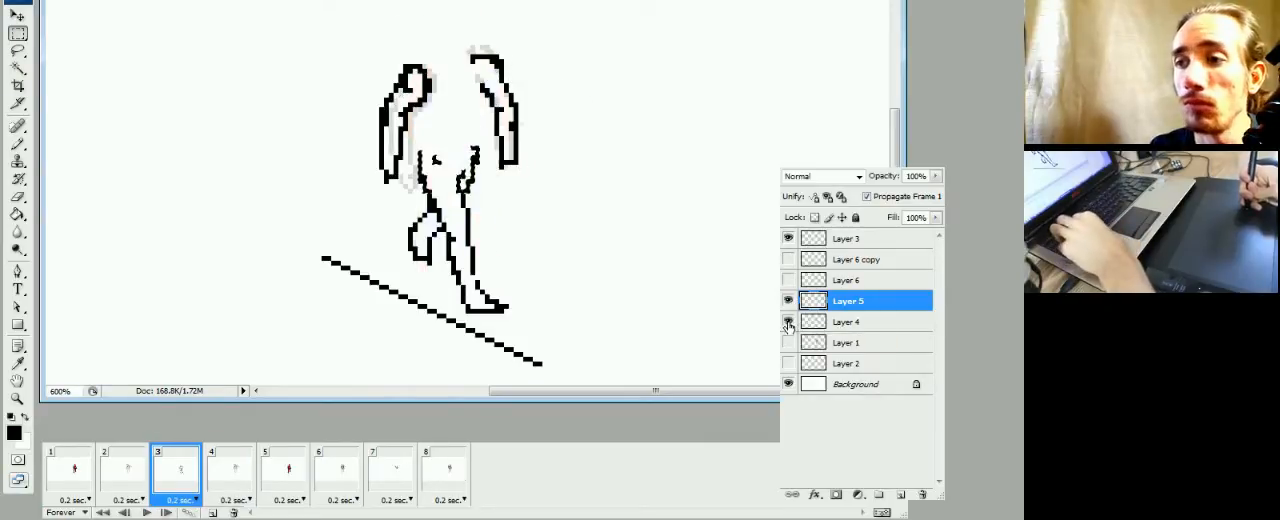
pyautogui.click(140, 481)
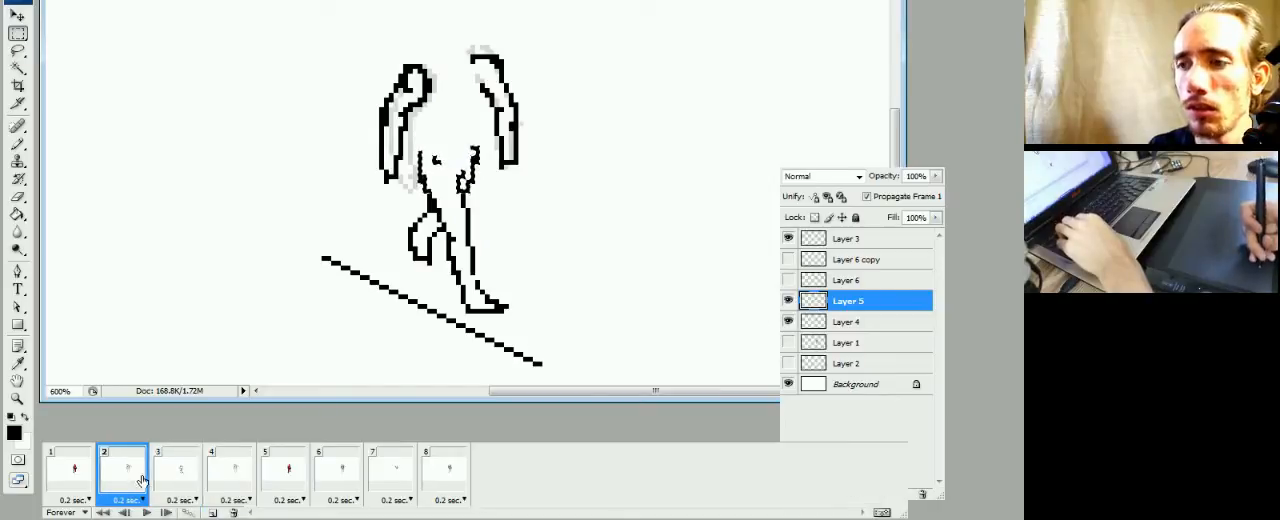
pyautogui.click(175, 483)
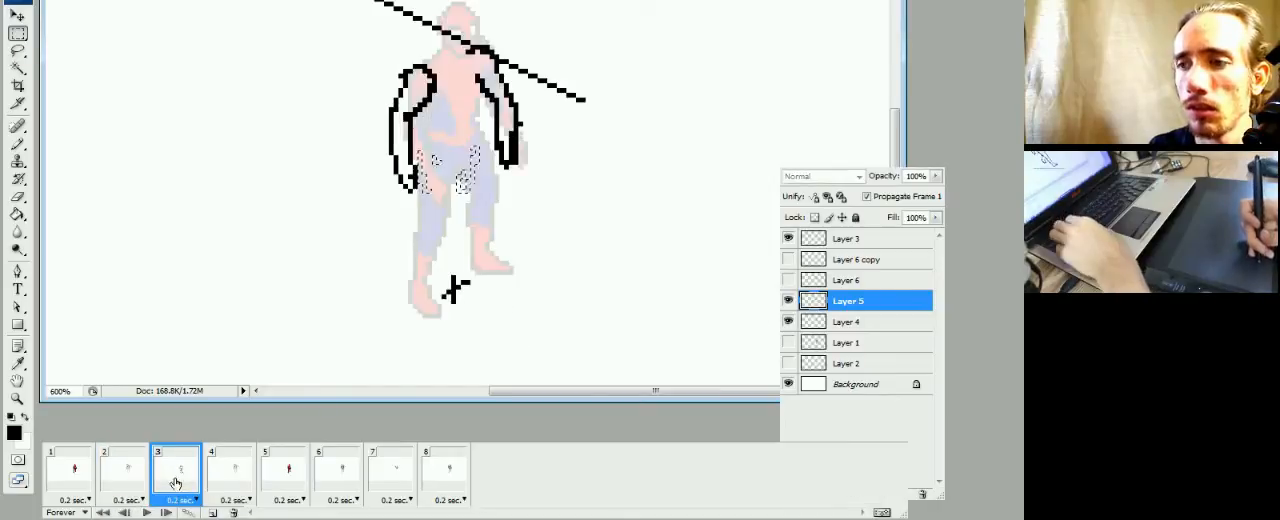
pyautogui.click(227, 480)
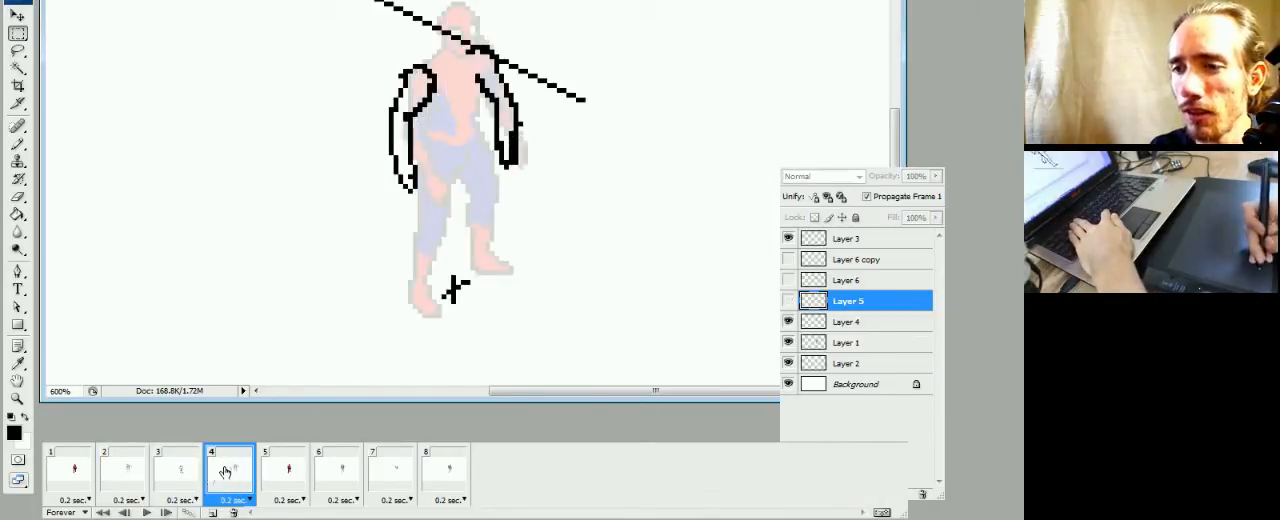
pyautogui.click(153, 485)
pyautogui.click(138, 483)
pyautogui.click(175, 484)
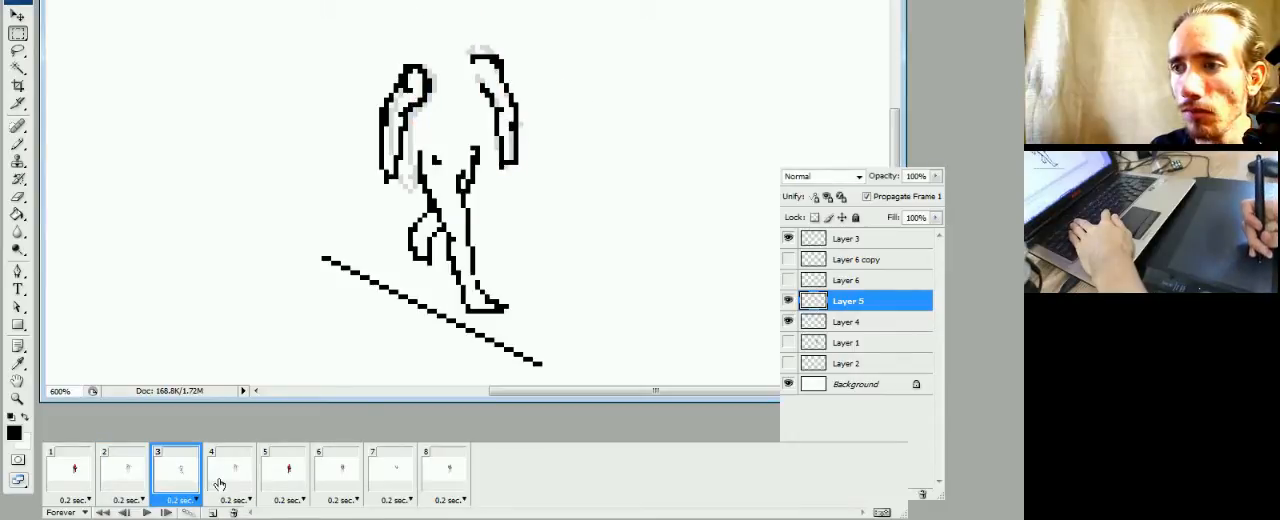
pyautogui.click(222, 483)
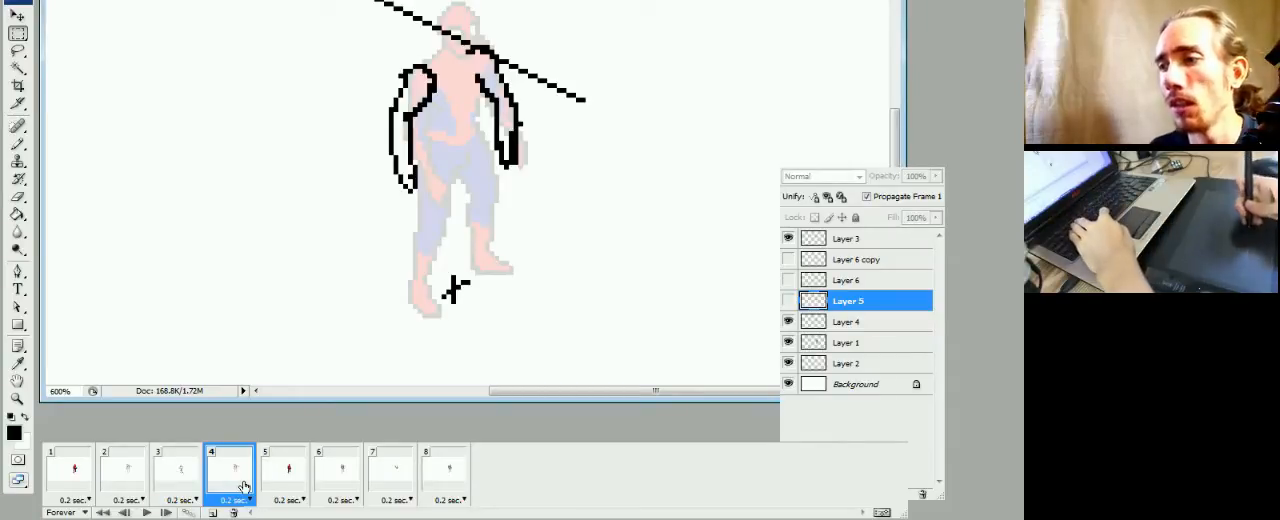
pyautogui.click(185, 488)
pyautogui.click(236, 478)
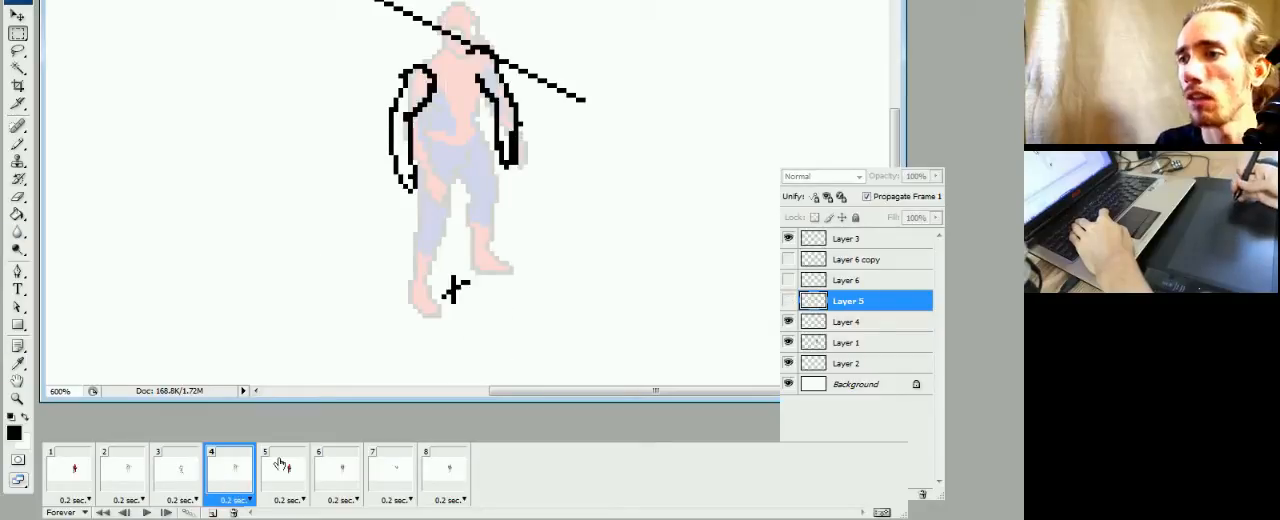
pyautogui.click(131, 479)
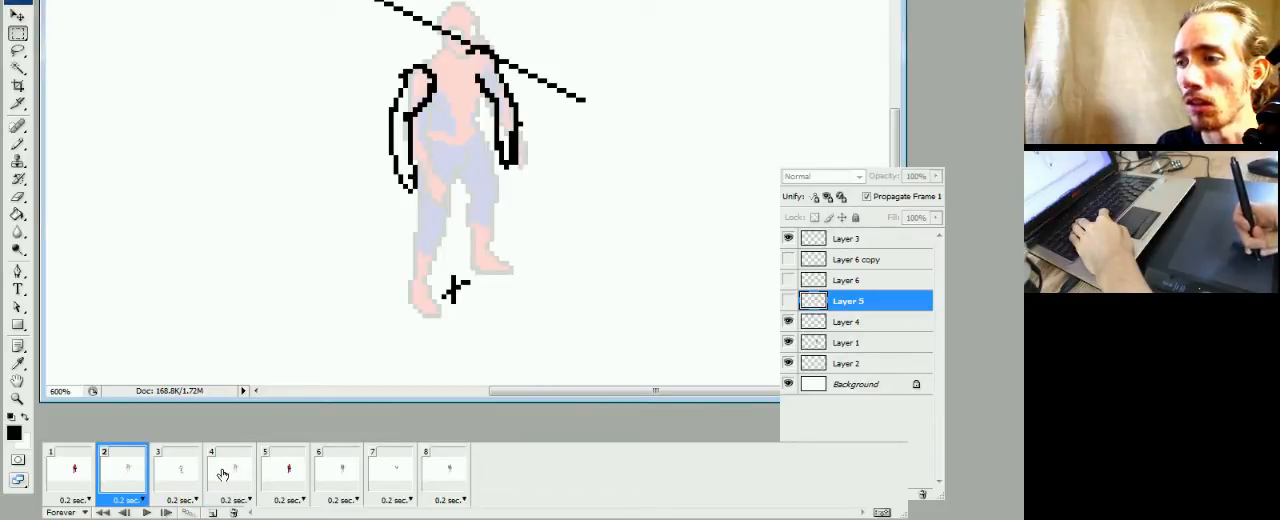
# In frame 4, hide Layer 4, duplicate it, make the copy visible and place it above Layer 5
pyautogui.click(225, 473)
pyautogui.click(789, 322)
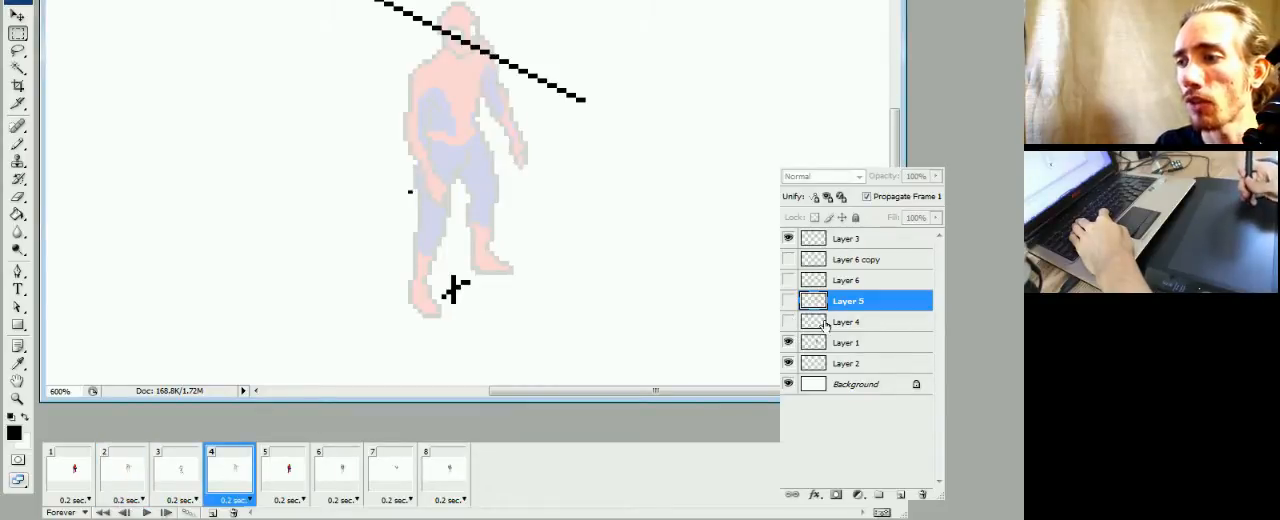
pyautogui.rightClick(847, 331)
pyautogui.click(758, 6)
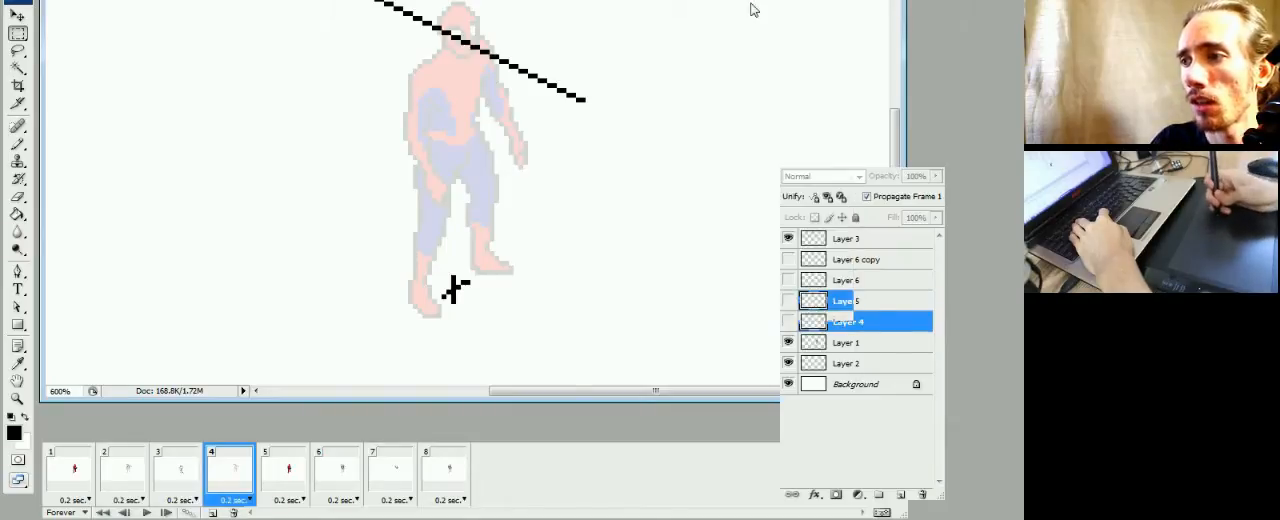
pyautogui.click(642, 95)
pyautogui.click(789, 322)
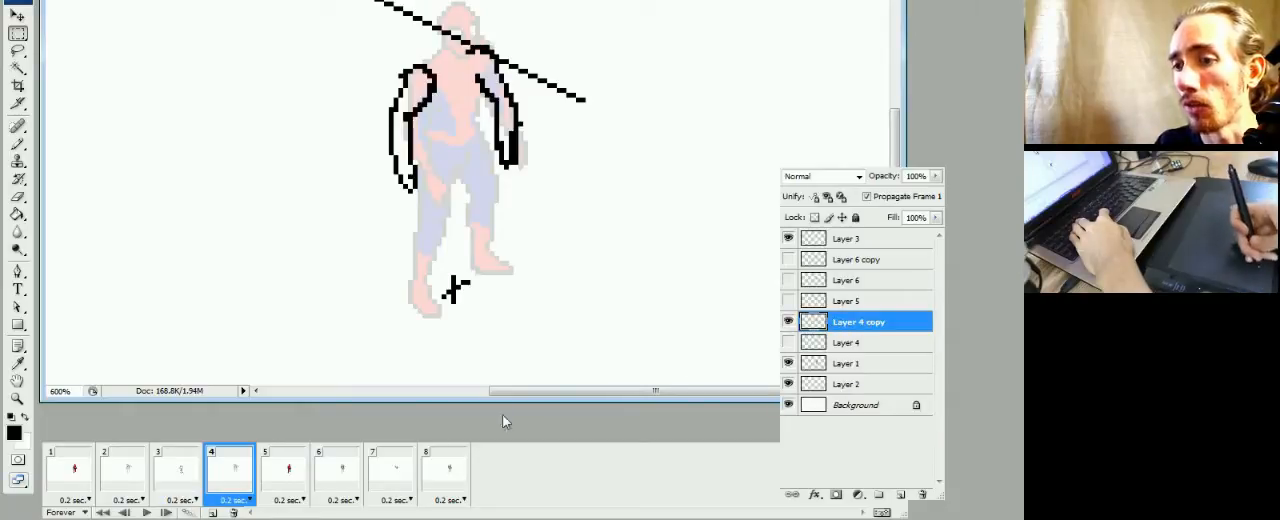
pyautogui.click(207, 483)
pyautogui.click(230, 470)
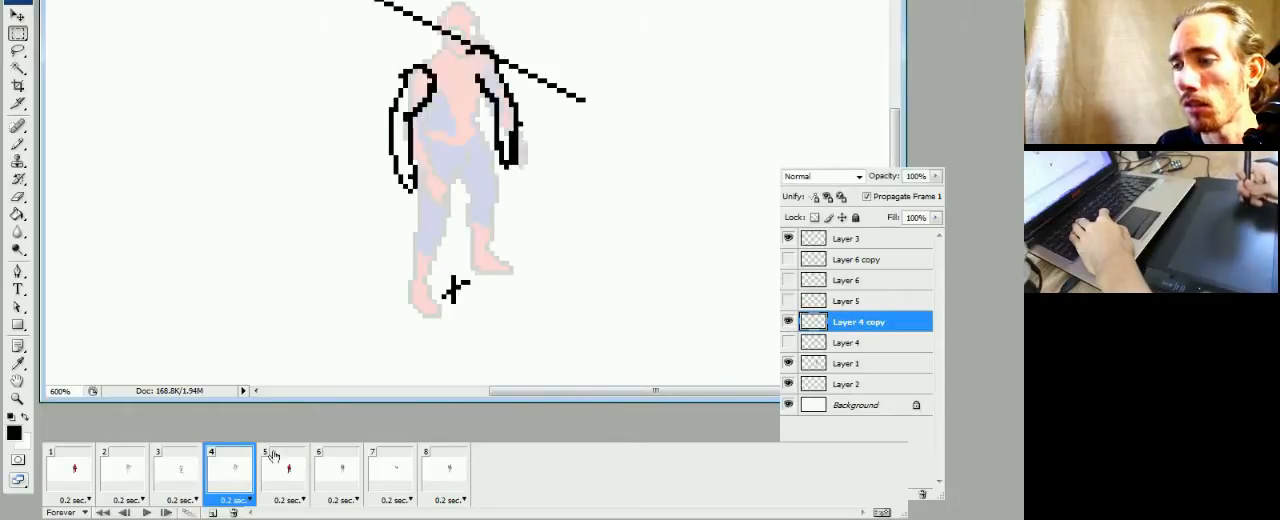
pyautogui.moveTo(853, 316); pyautogui.dragTo(853, 300)
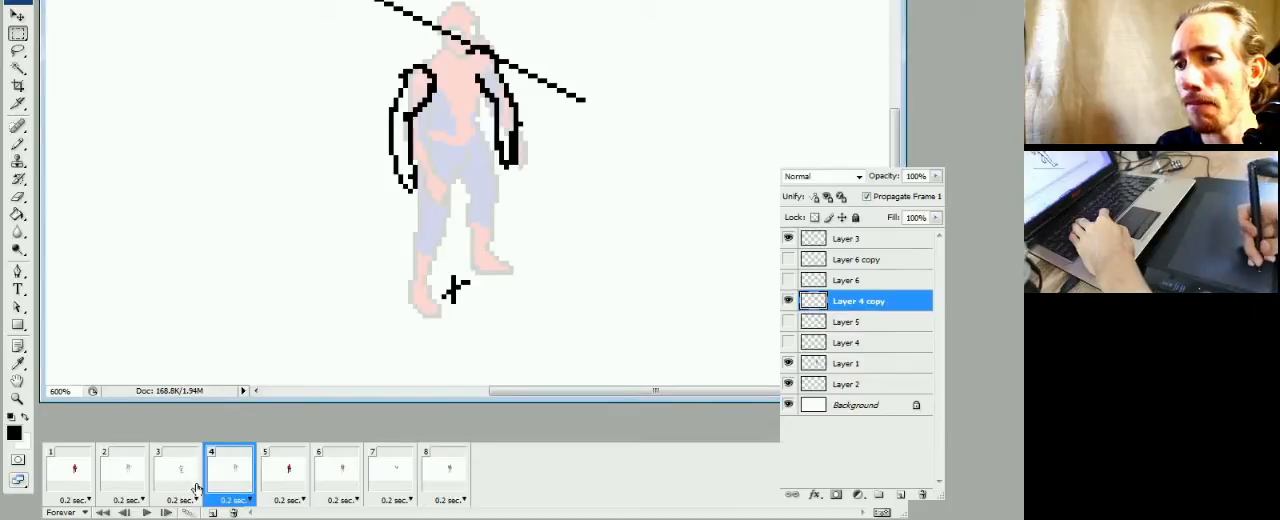
# Compare frames 2 and 3 with frame 4, and hide Layer 1's faded figure in frame 4
pyautogui.click(155, 480)
pyautogui.click(130, 480)
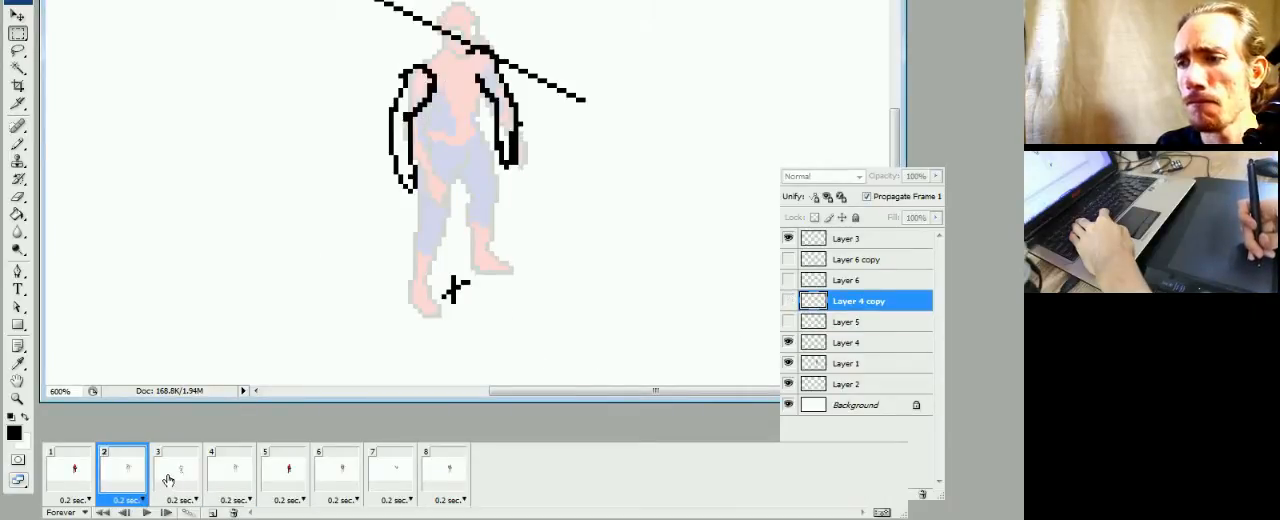
pyautogui.click(176, 478)
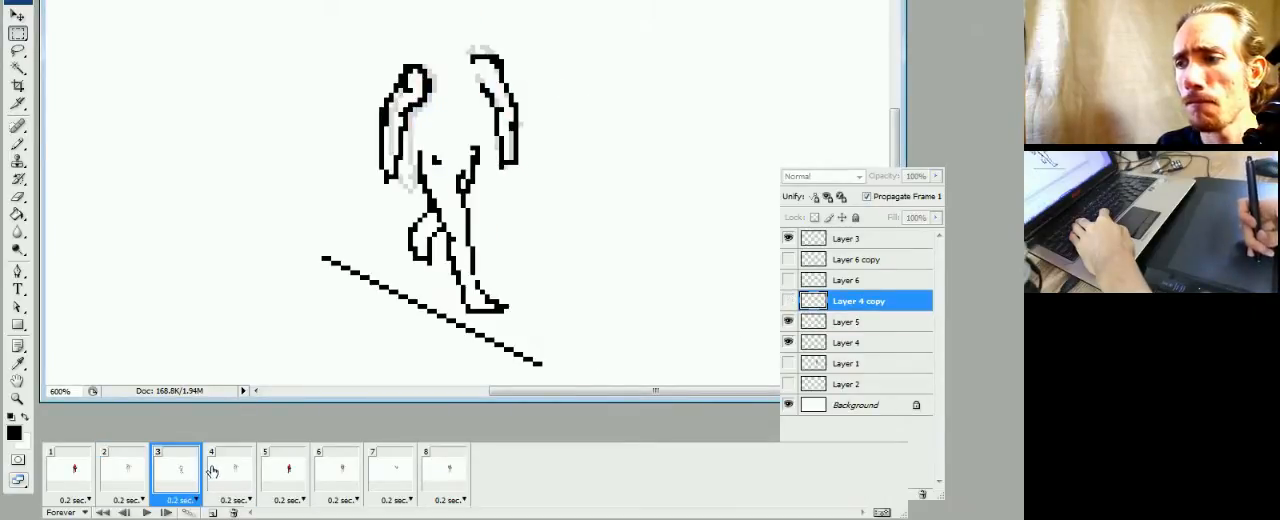
pyautogui.click(229, 473)
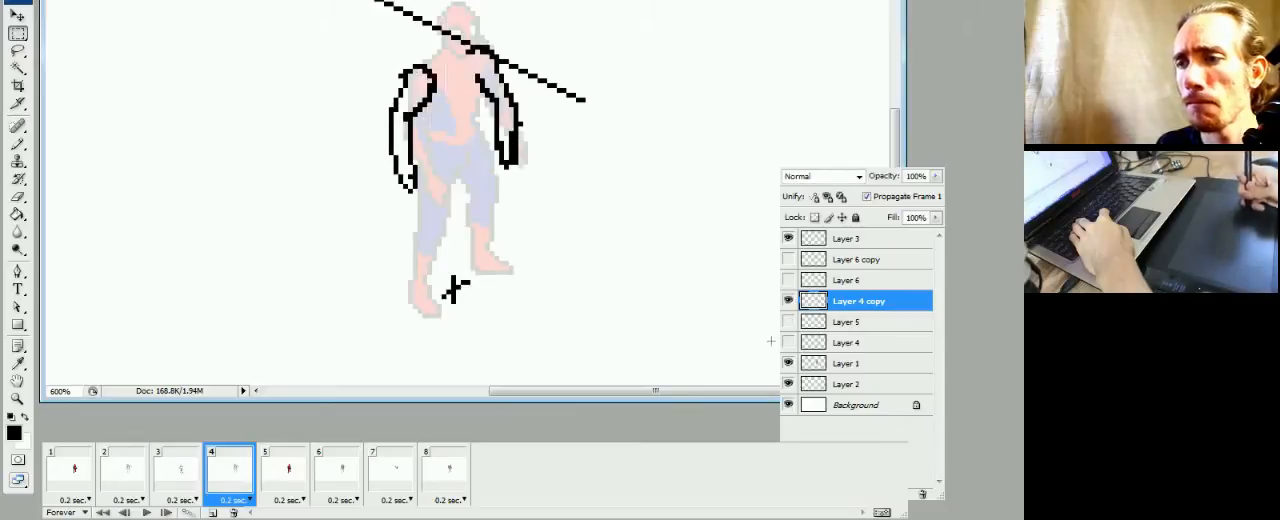
pyautogui.click(789, 364)
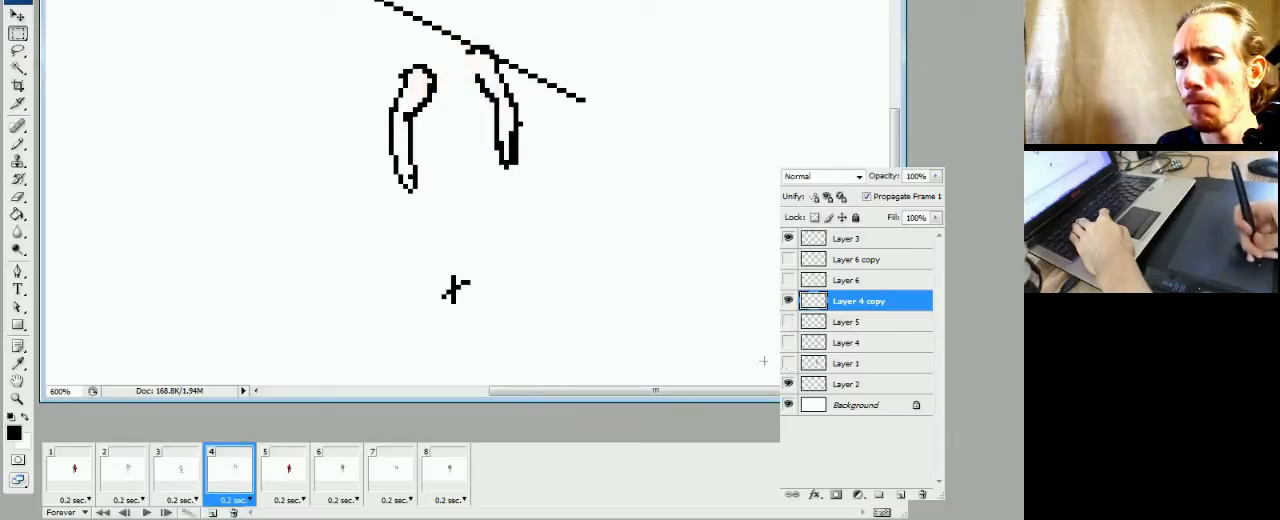
pyautogui.click(185, 485)
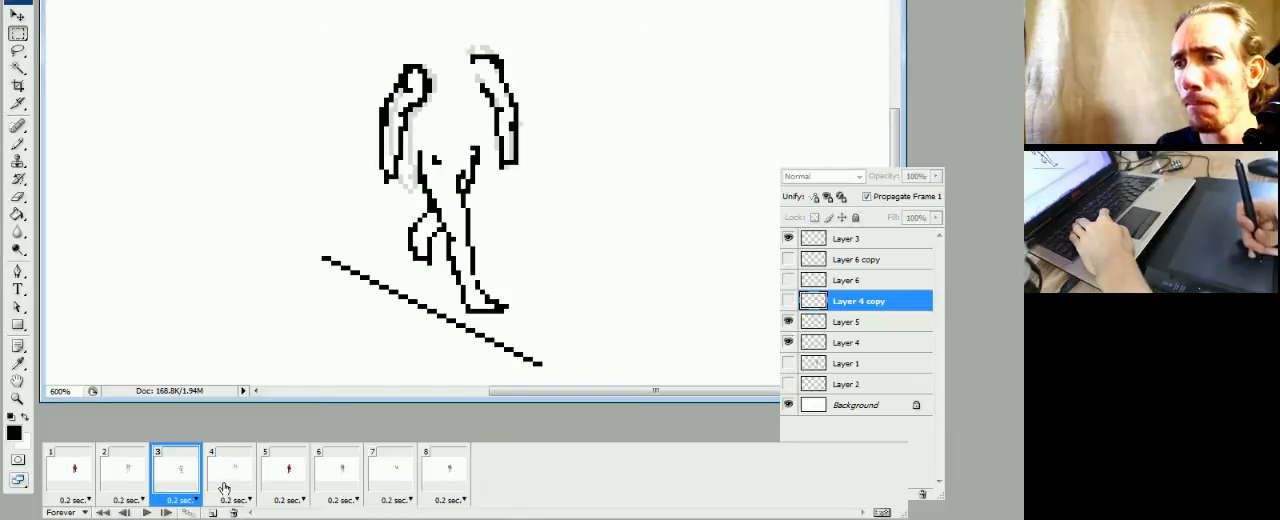
pyautogui.click(226, 487)
# Show Layer 5 in frame 4 and set its opacity to 21% as a faint pose reference
pyautogui.click(789, 322)
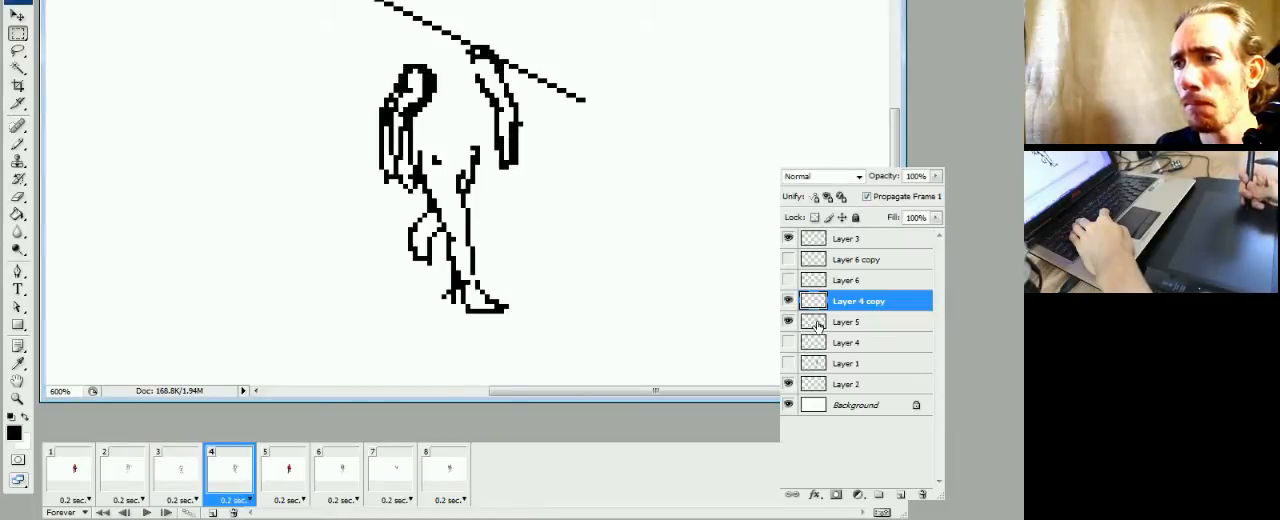
pyautogui.click(820, 325)
pyautogui.click(935, 176)
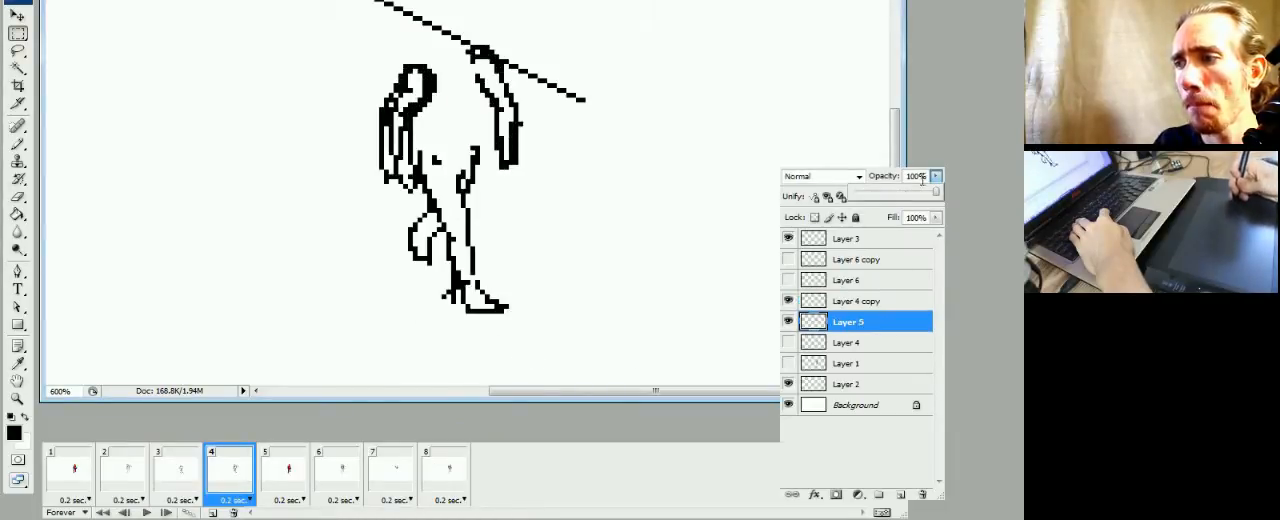
pyautogui.click(886, 194)
pyautogui.click(871, 194)
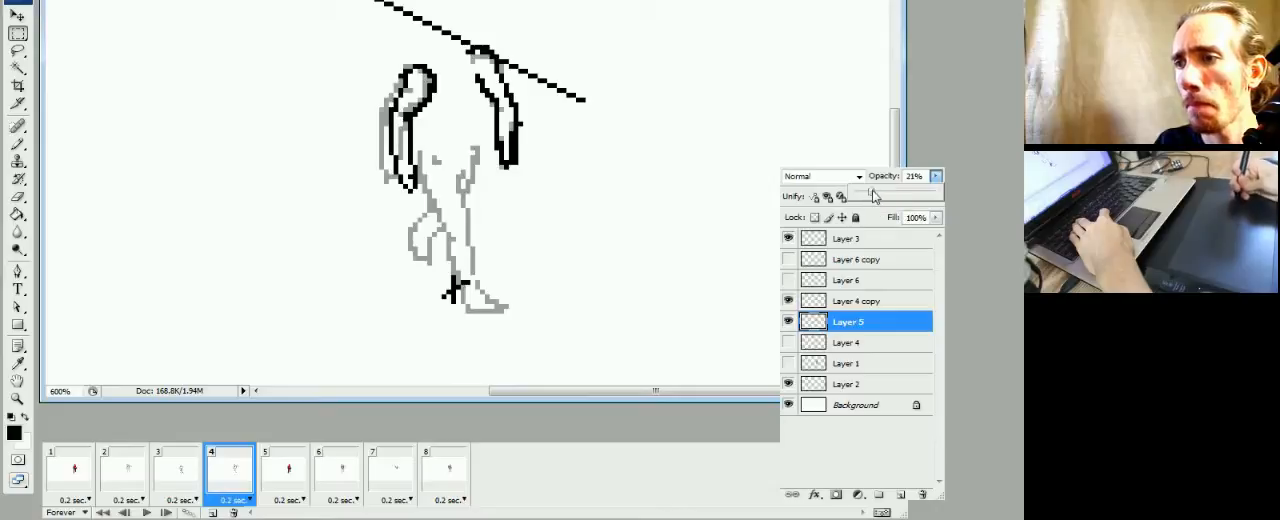
pyautogui.click(874, 117)
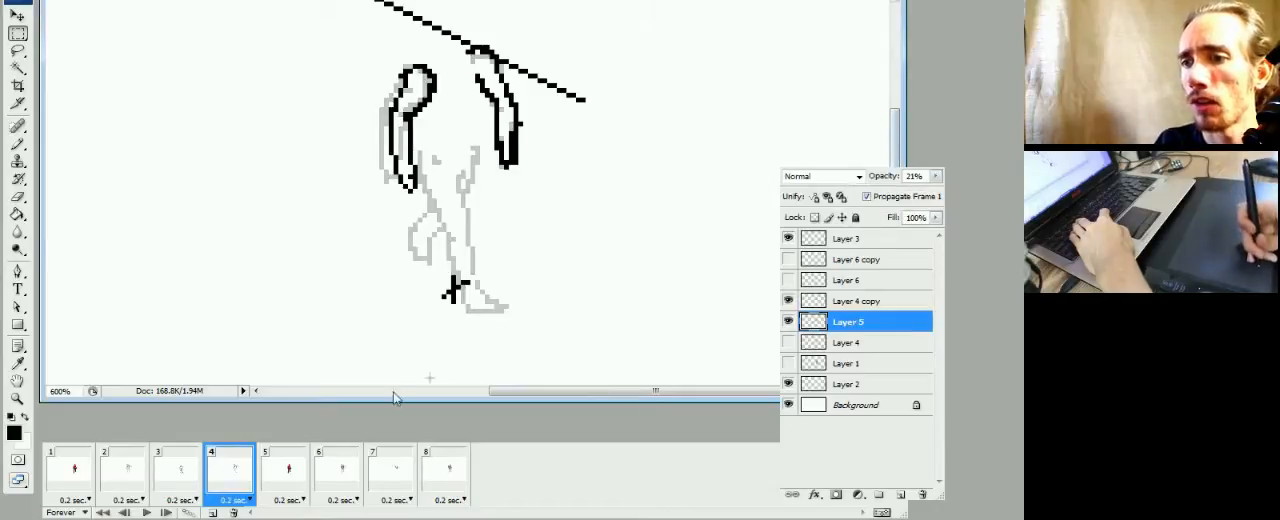
# Play the animation from frame 3 to check the motion, and return to frame 4
pyautogui.click(155, 474)
pyautogui.press('space')
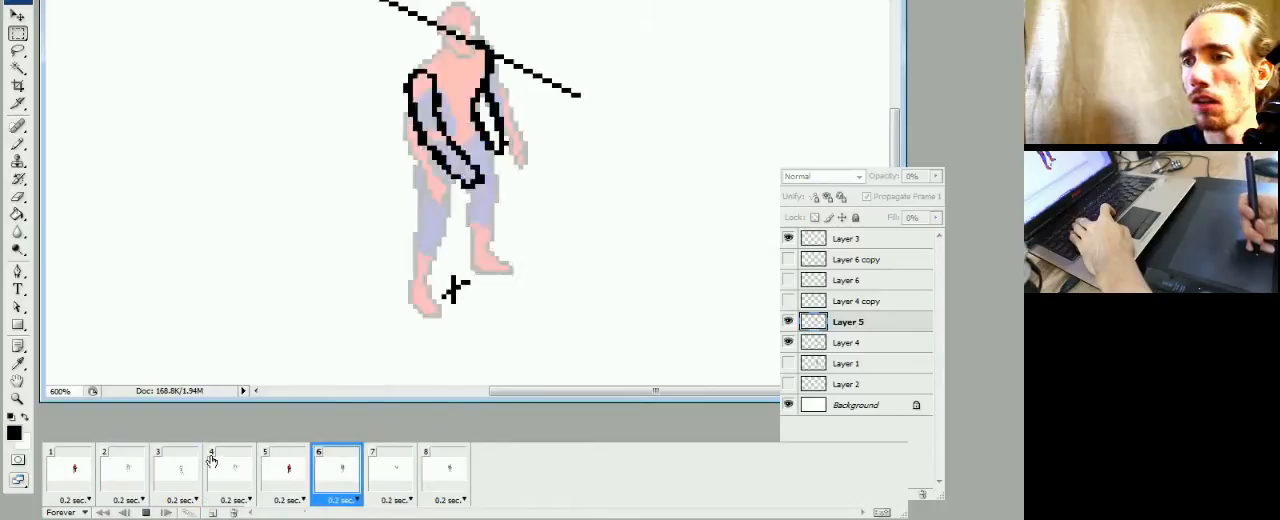
pyautogui.press('space')
pyautogui.click(220, 470)
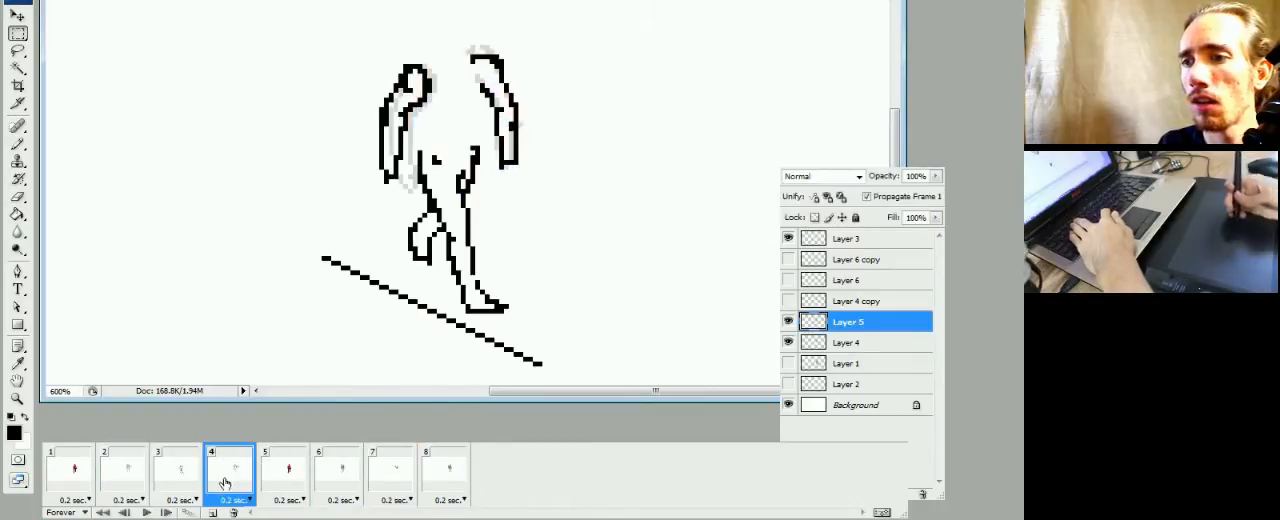
# On Layer 4 copy, brush the outer thigh line and a long inner leg line over the faded pose in frame 4
pyautogui.click(850, 301)
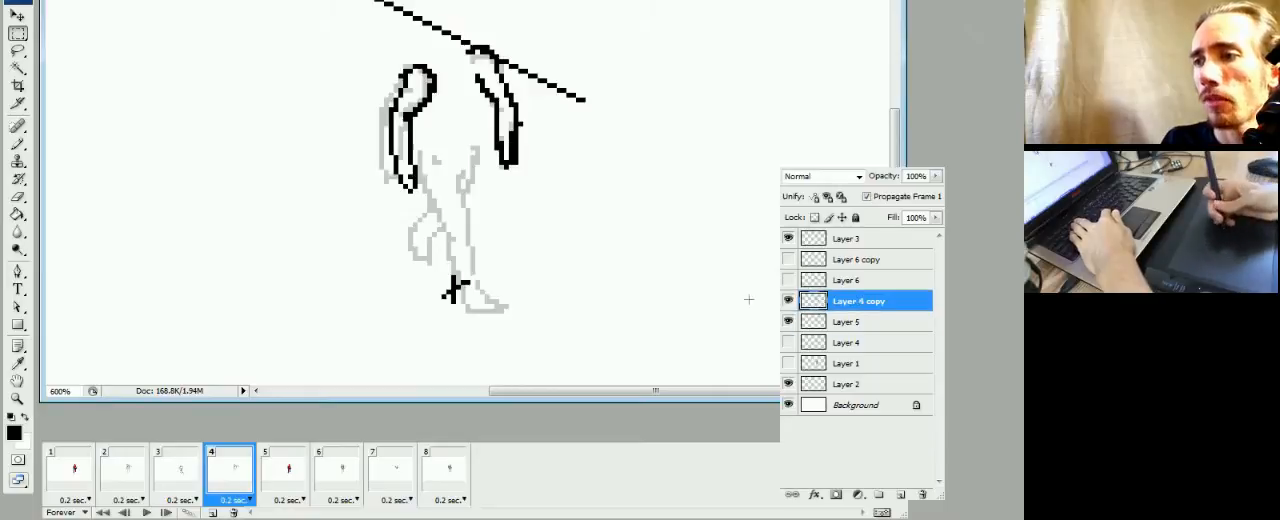
pyautogui.press('b')
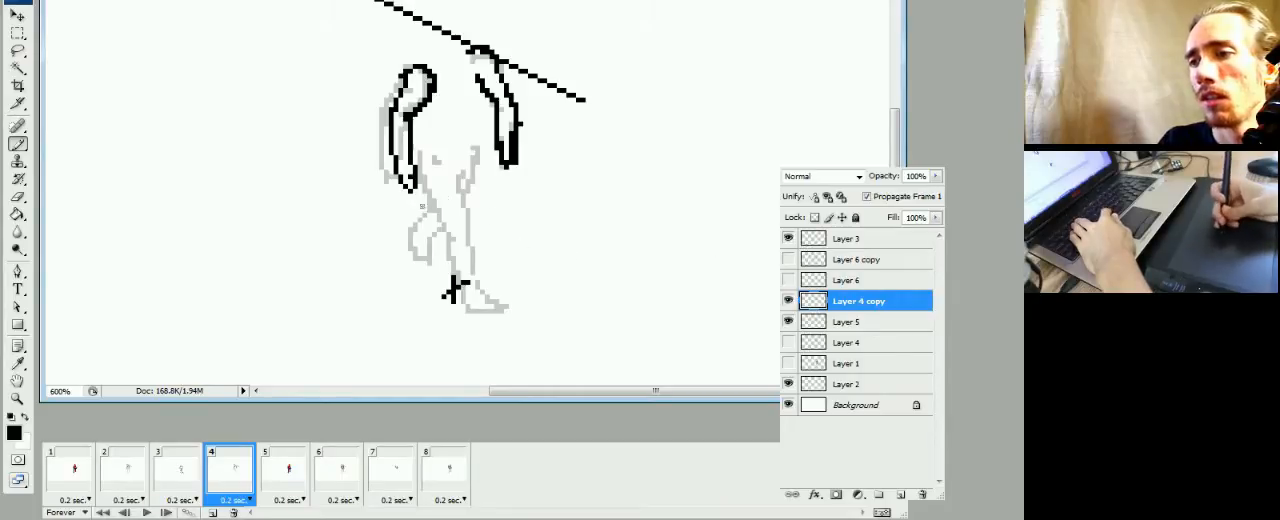
pyautogui.moveTo(419, 168); pyautogui.dragTo(428, 202)
pyautogui.moveTo(419, 152); pyautogui.dragTo(440, 236)
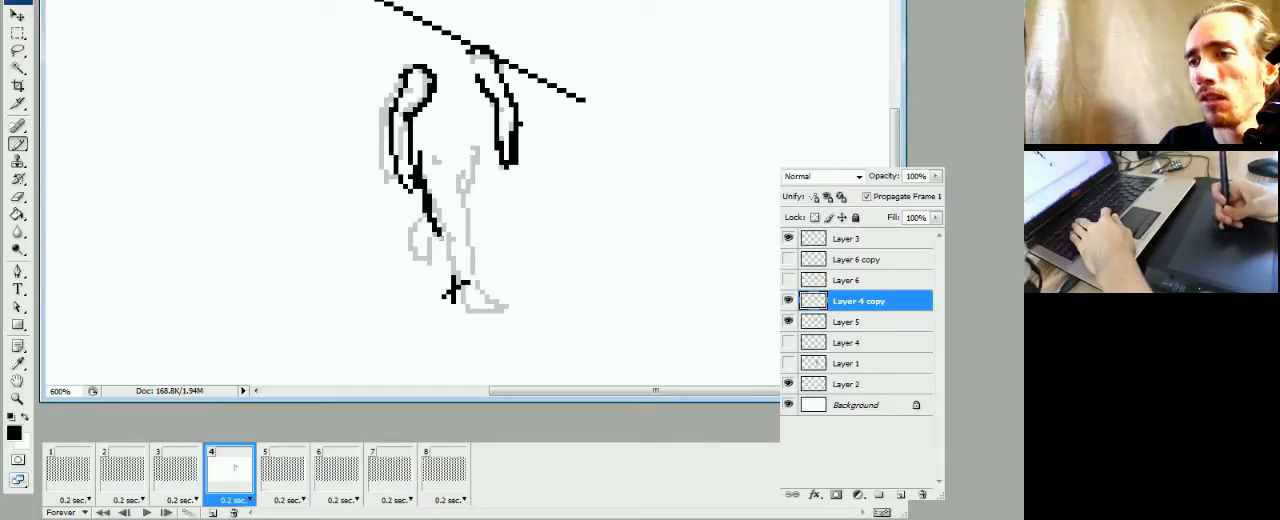
pyautogui.moveTo(453, 180); pyautogui.dragTo(457, 272)
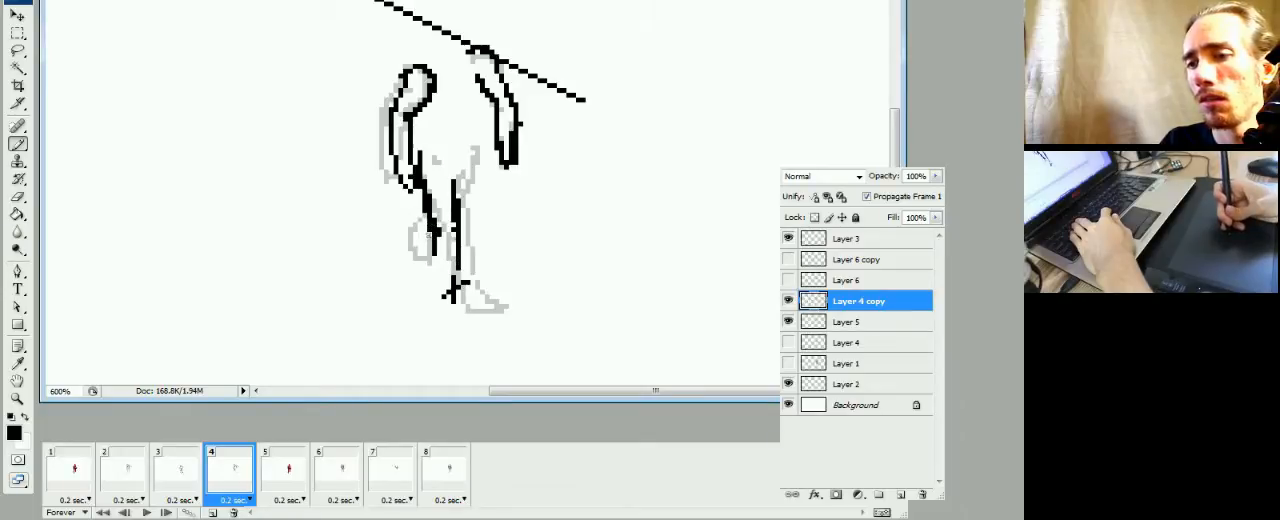
# Compare frame 4's new leg lines with the poses in frames 5 and 3
pyautogui.click(280, 465)
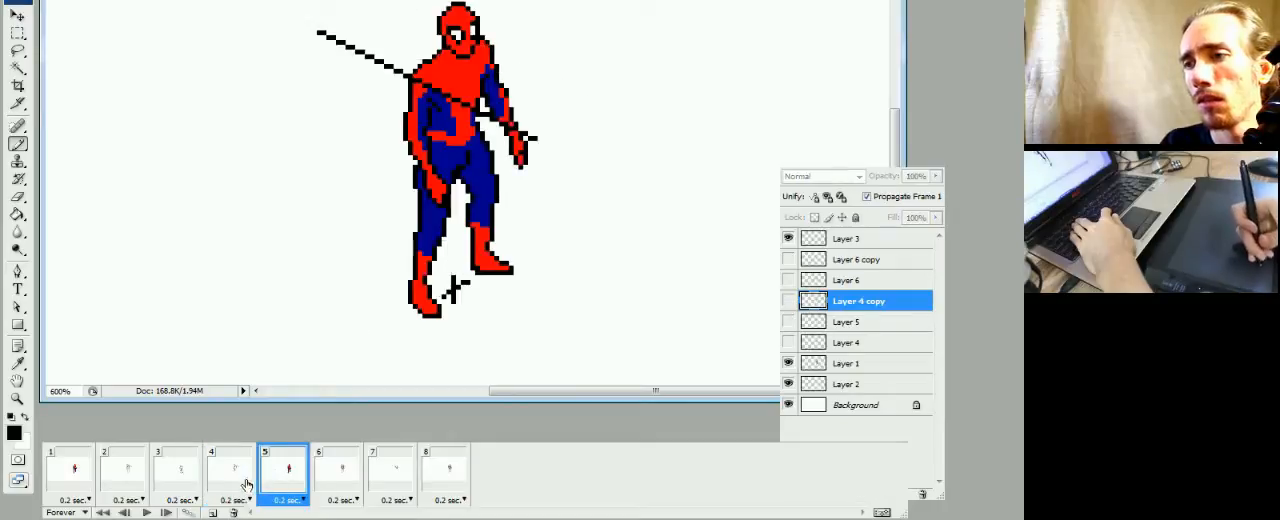
pyautogui.click(242, 485)
pyautogui.click(200, 490)
pyautogui.click(231, 495)
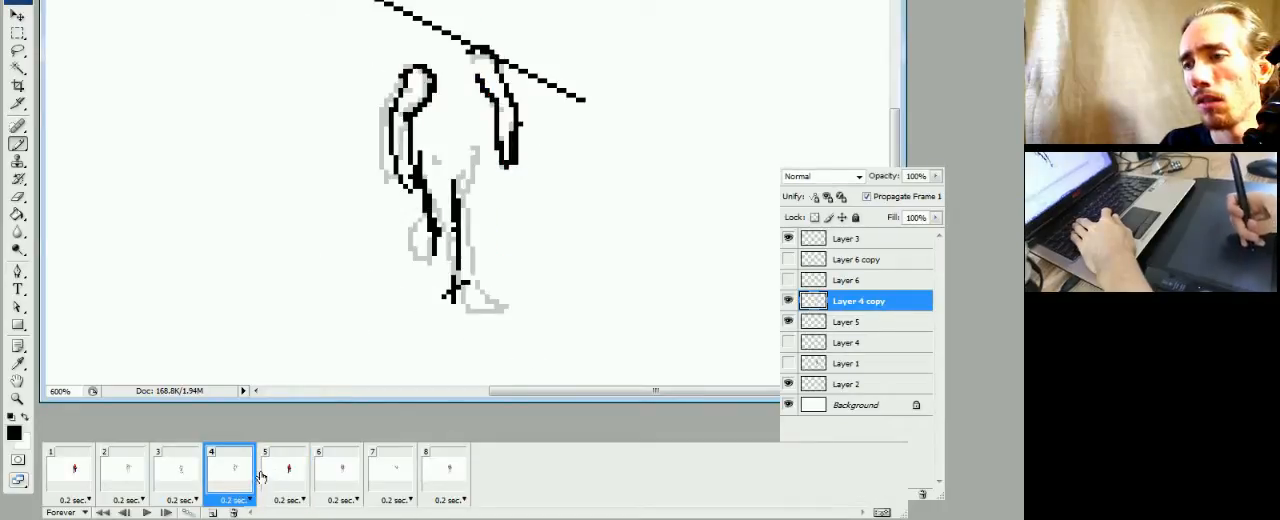
pyautogui.click(184, 485)
pyautogui.click(212, 488)
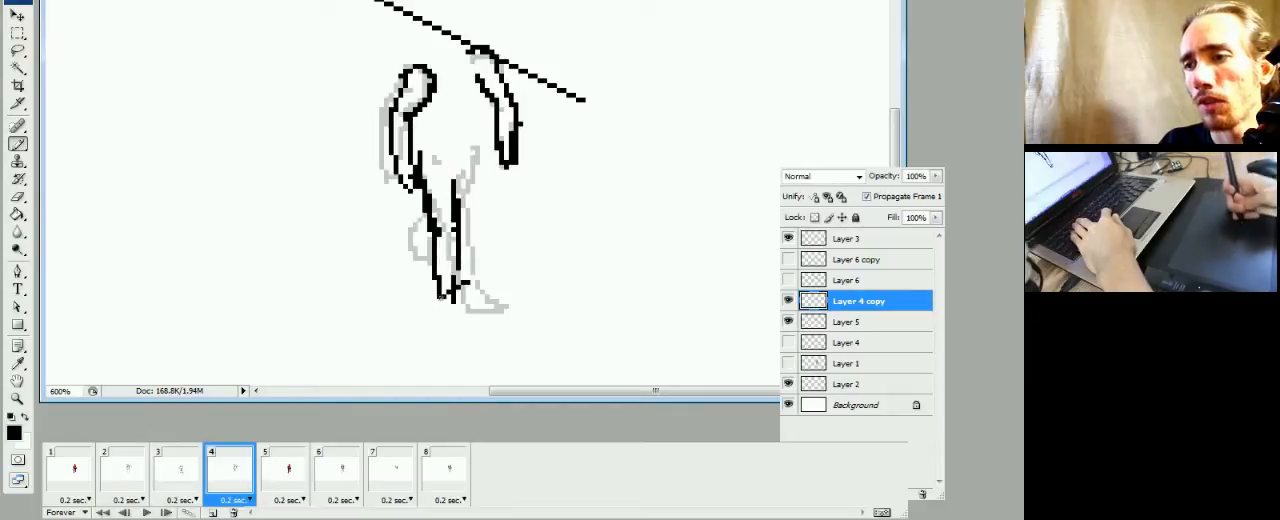
# Hide Layer 2 in frame 4, draw the ankle and foot below the new leg, and erase the excess foot pixels
pyautogui.moveTo(441, 297); pyautogui.dragTo(449, 310)
pyautogui.click(789, 384)
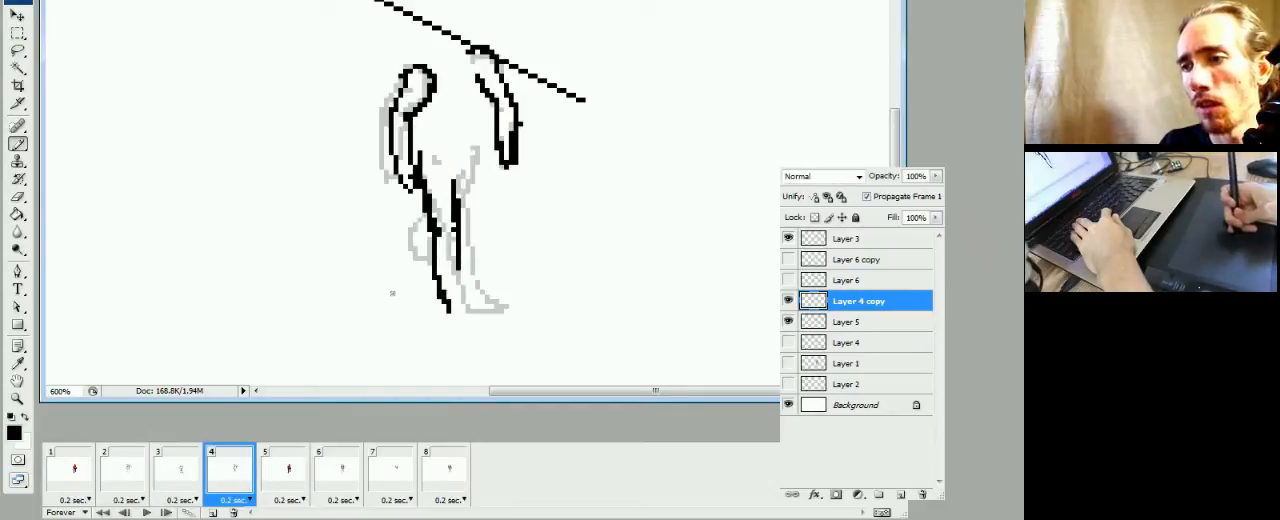
pyautogui.moveTo(447, 310); pyautogui.dragTo(468, 316)
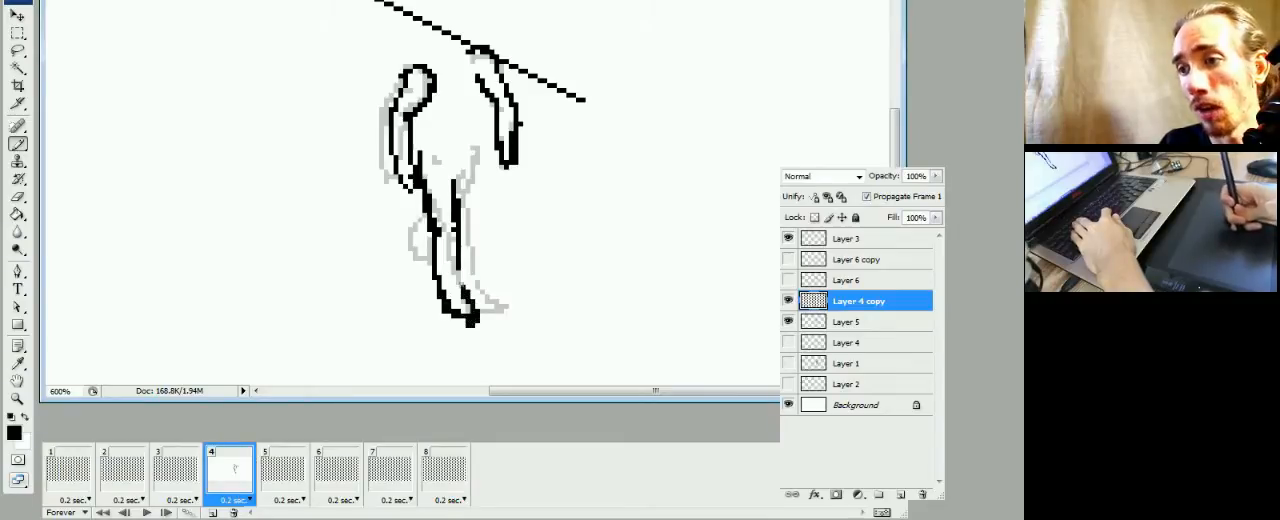
pyautogui.press('e')
pyautogui.click(458, 311)
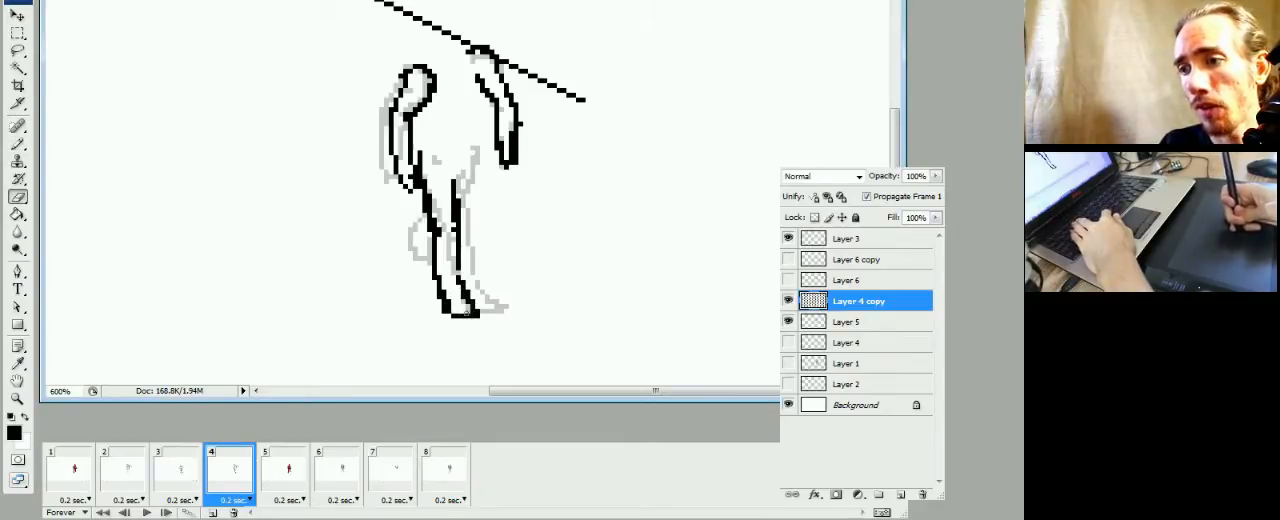
pyautogui.press('b')
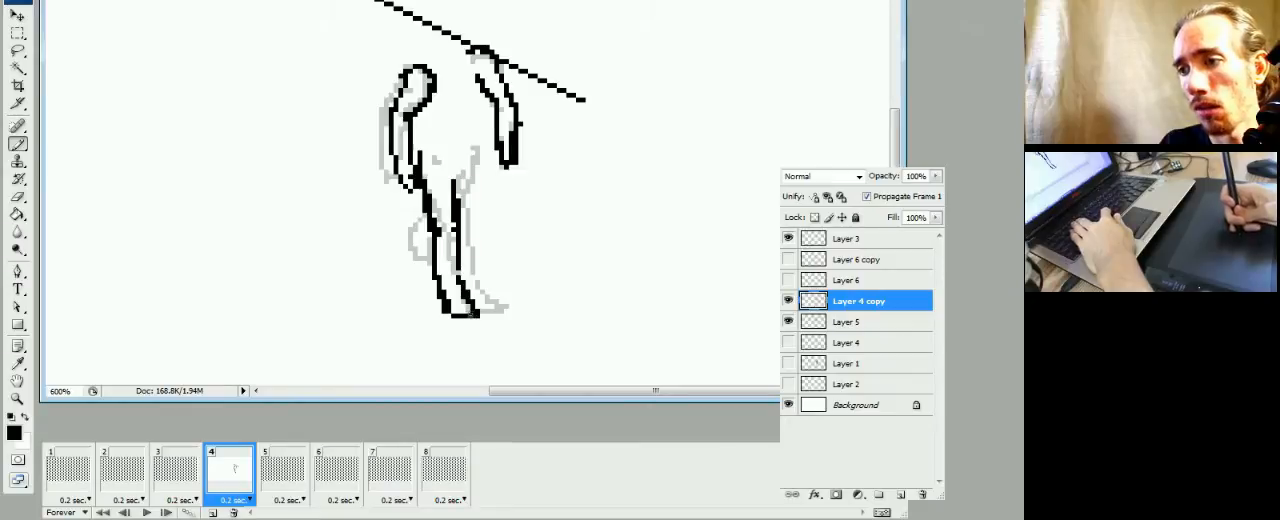
# Brush the sole of frame 4's foot one pixel row lower and clean up the toe outline
pyautogui.click(477, 317)
pyautogui.moveTo(477, 318); pyautogui.dragTo(470, 318)
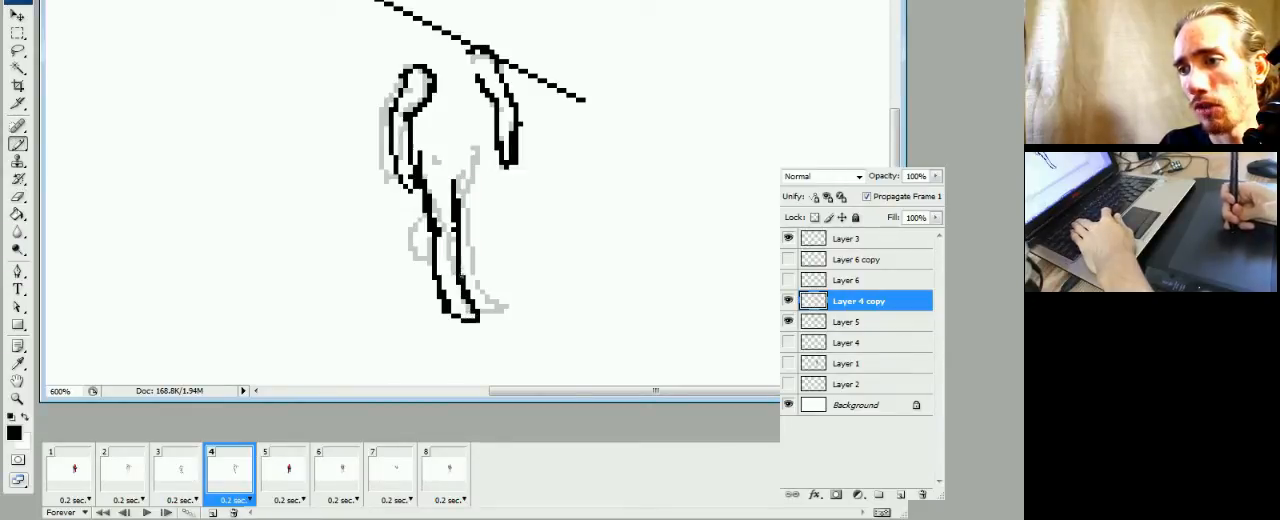
pyautogui.press('e')
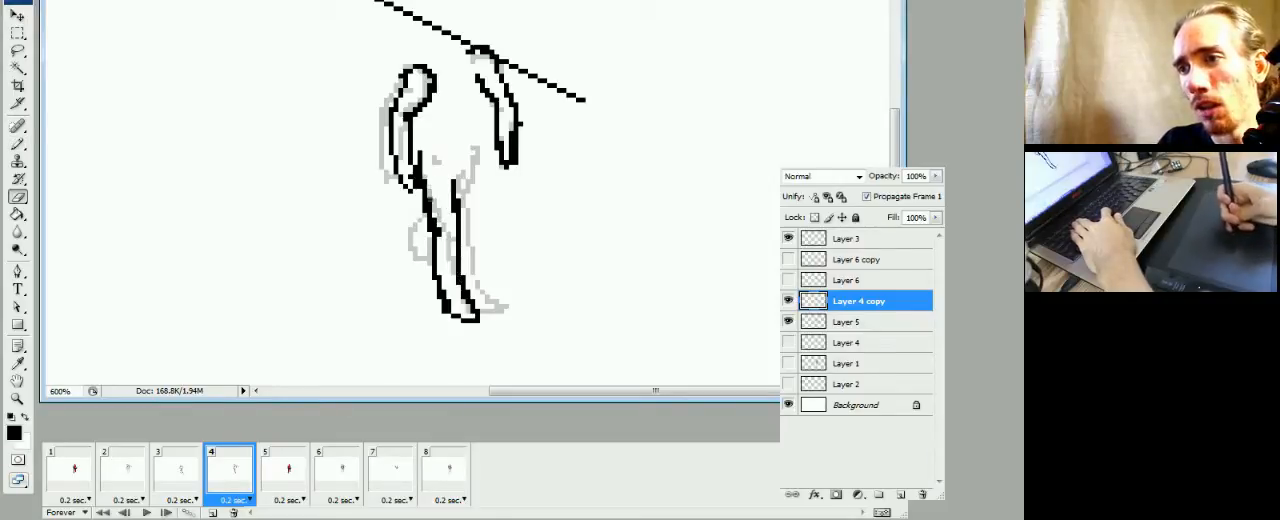
pyautogui.press('b')
# Compare frame 4's leg and foot with the pose in frame 3 by switching between the two frames
pyautogui.click(195, 476)
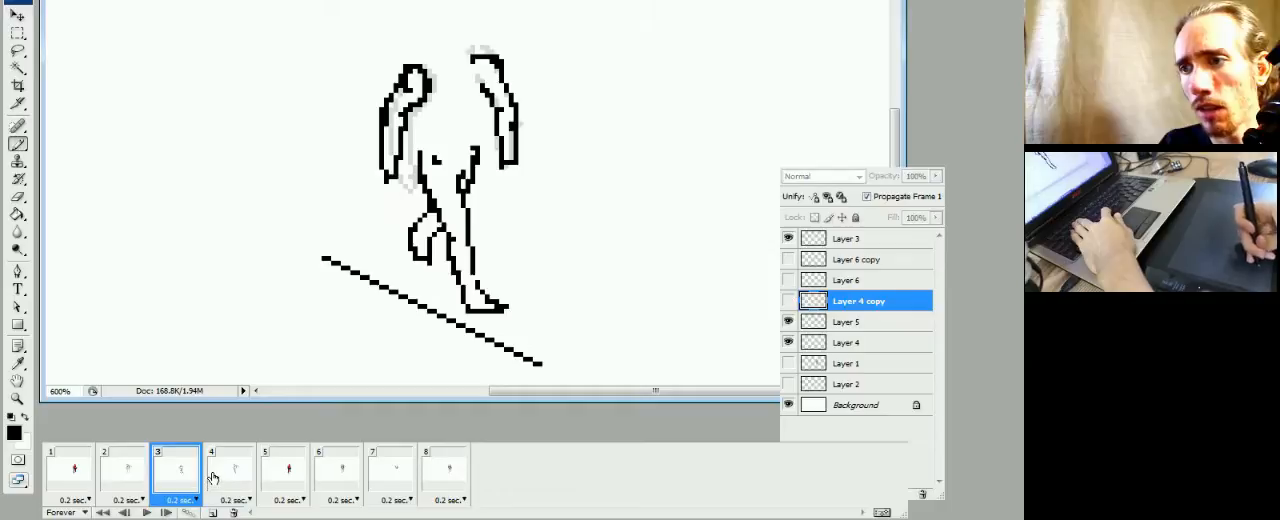
pyautogui.click(212, 478)
pyautogui.click(195, 480)
pyautogui.click(212, 478)
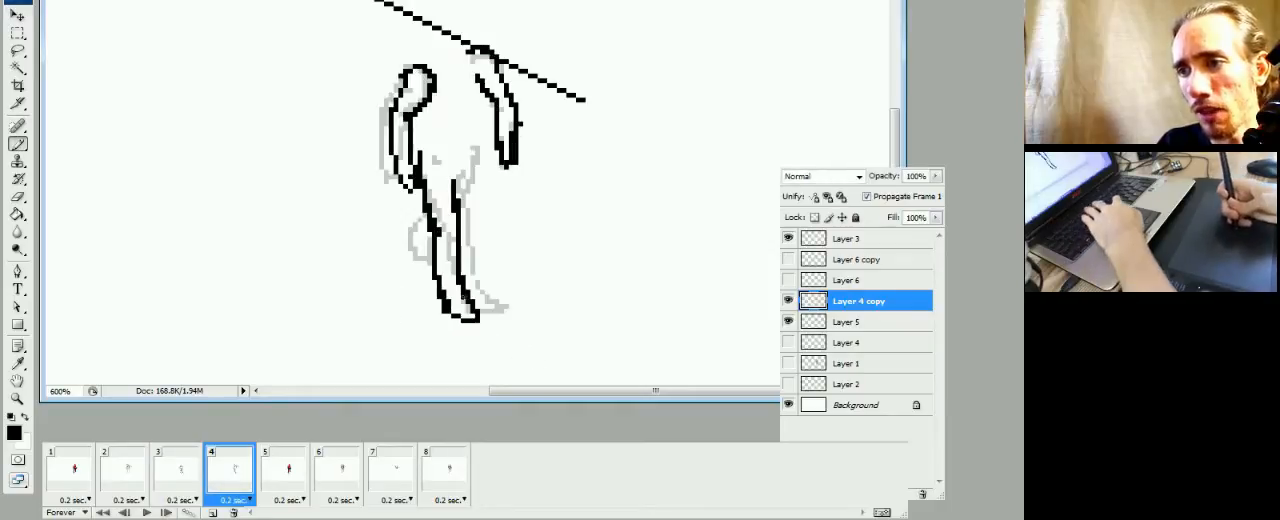
# Marquee-select frame 4's lower leg and foot, shift them slightly upward, deselect, and tidy the heel and ankle pixels
pyautogui.press('m')
pyautogui.moveTo(422, 265); pyautogui.dragTo(503, 351)
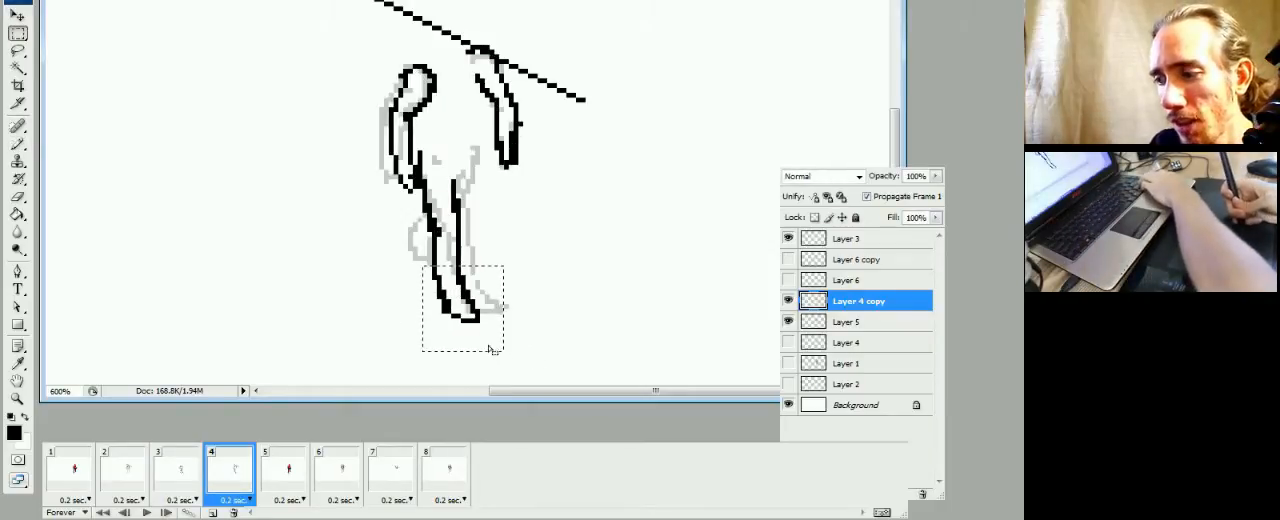
pyautogui.hotkey('ctrl', 'd')
pyautogui.press('b')
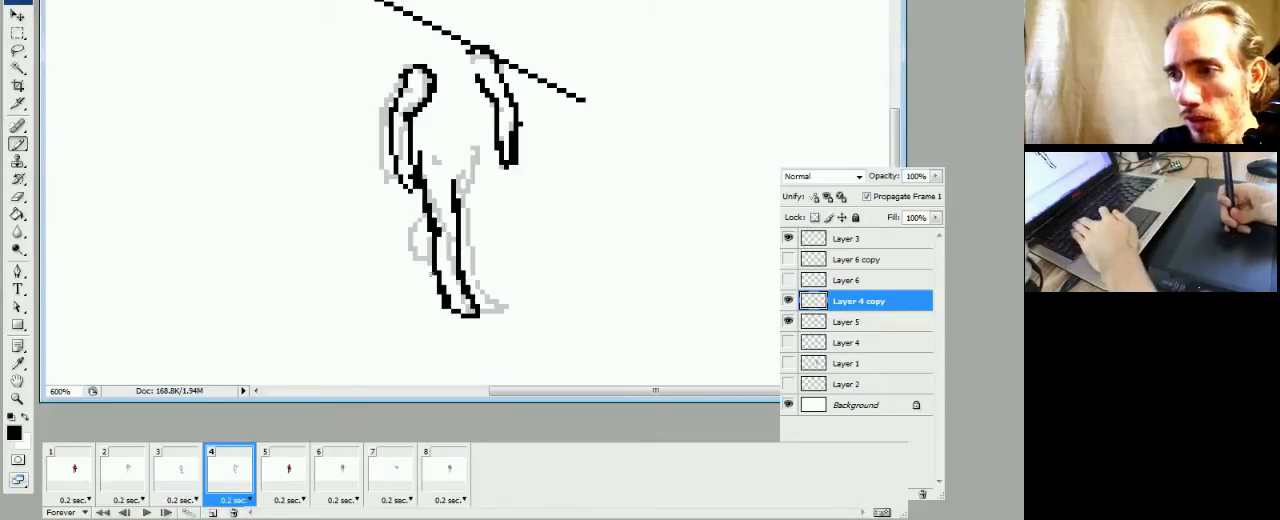
pyautogui.press('e')
pyautogui.press('b')
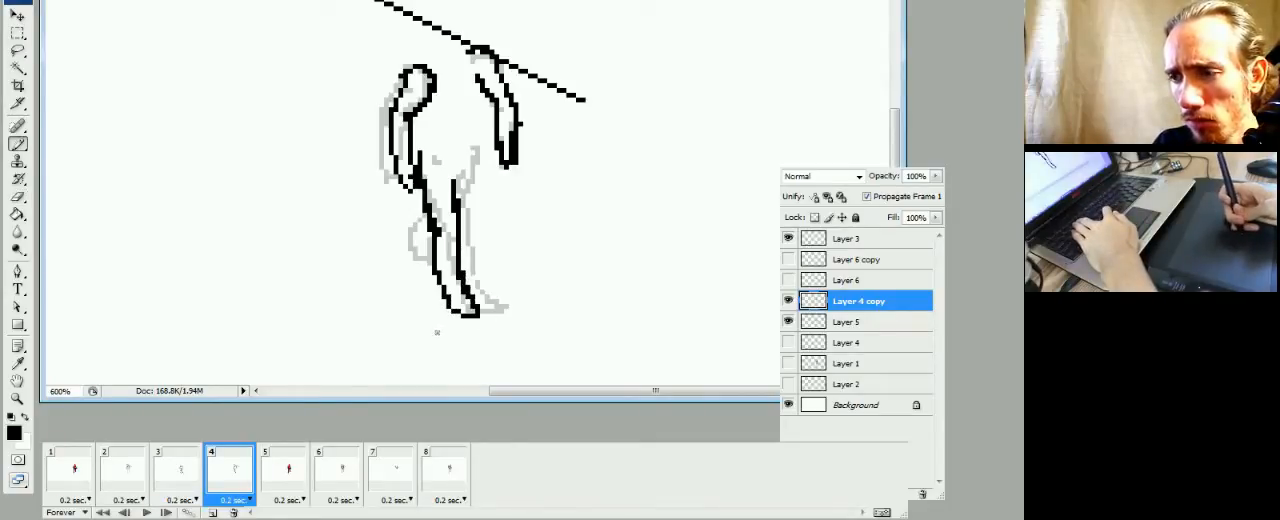
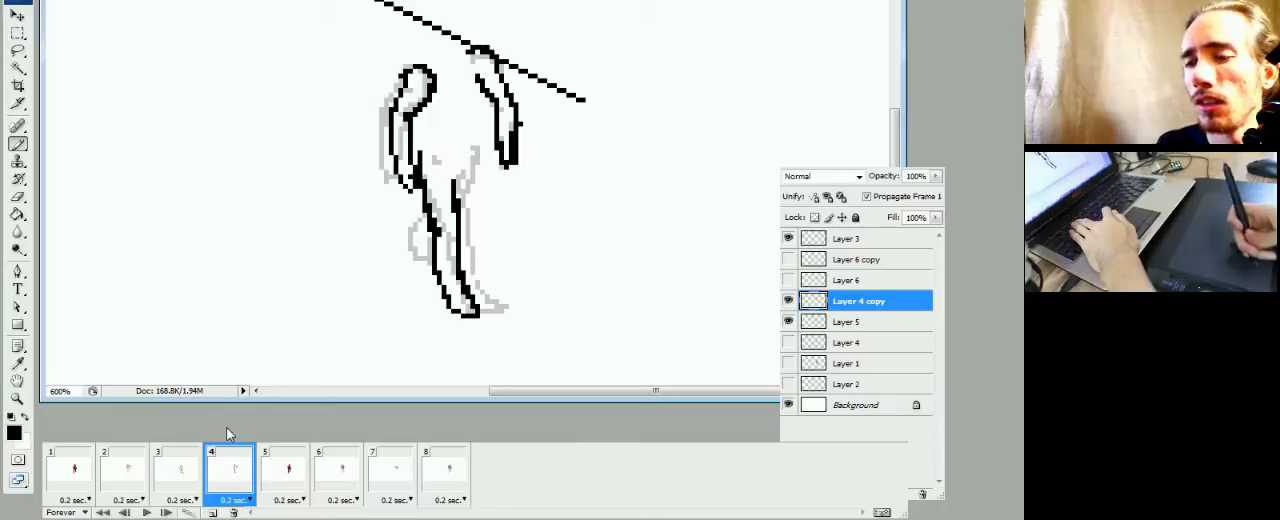
# Compare frame 4's leg and foot with the poses in frames 2 and 3 by switching between the frames
pyautogui.click(181, 482)
pyautogui.click(220, 480)
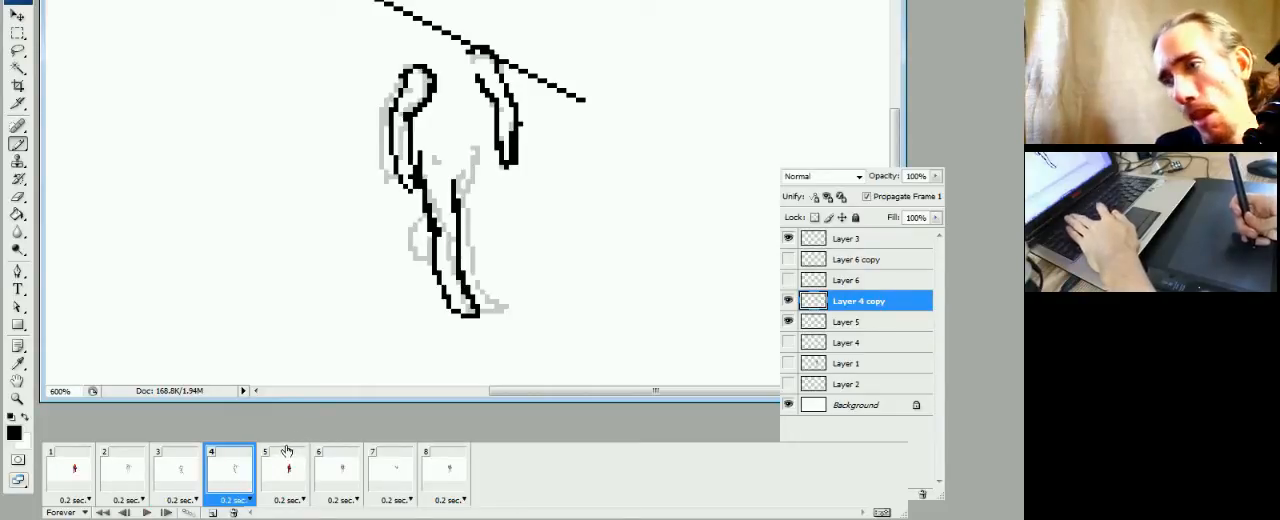
pyautogui.click(195, 465)
pyautogui.click(228, 488)
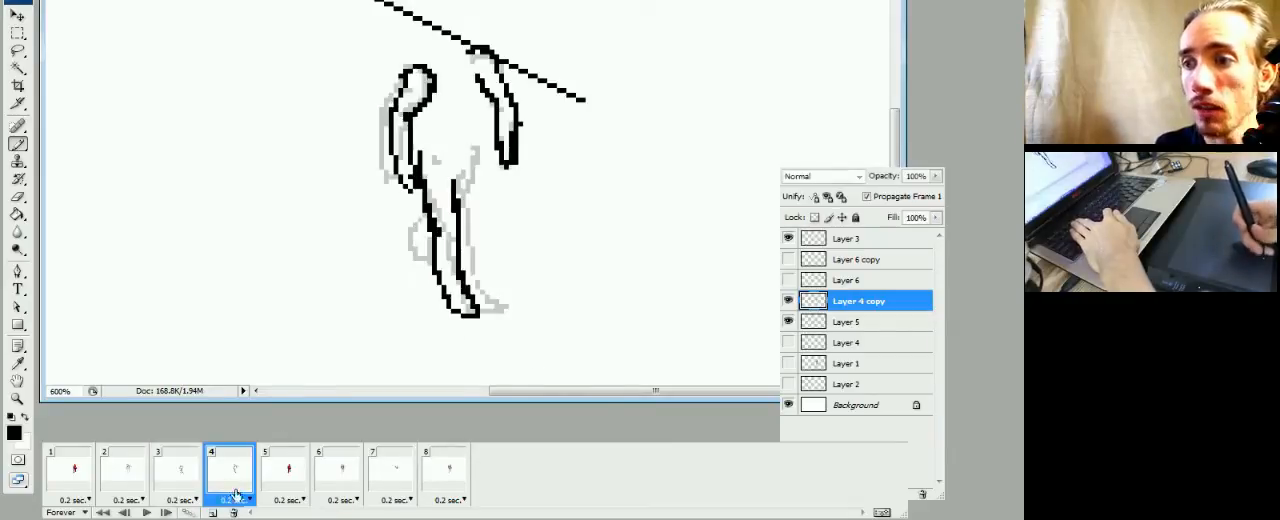
pyautogui.click(178, 478)
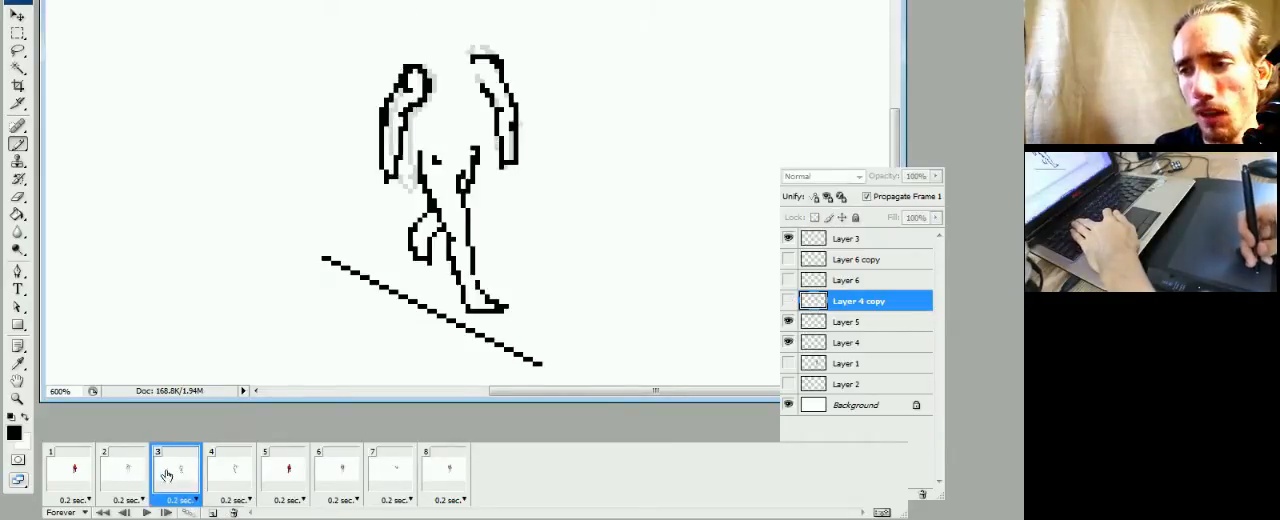
pyautogui.click(121, 480)
pyautogui.click(192, 482)
pyautogui.click(222, 480)
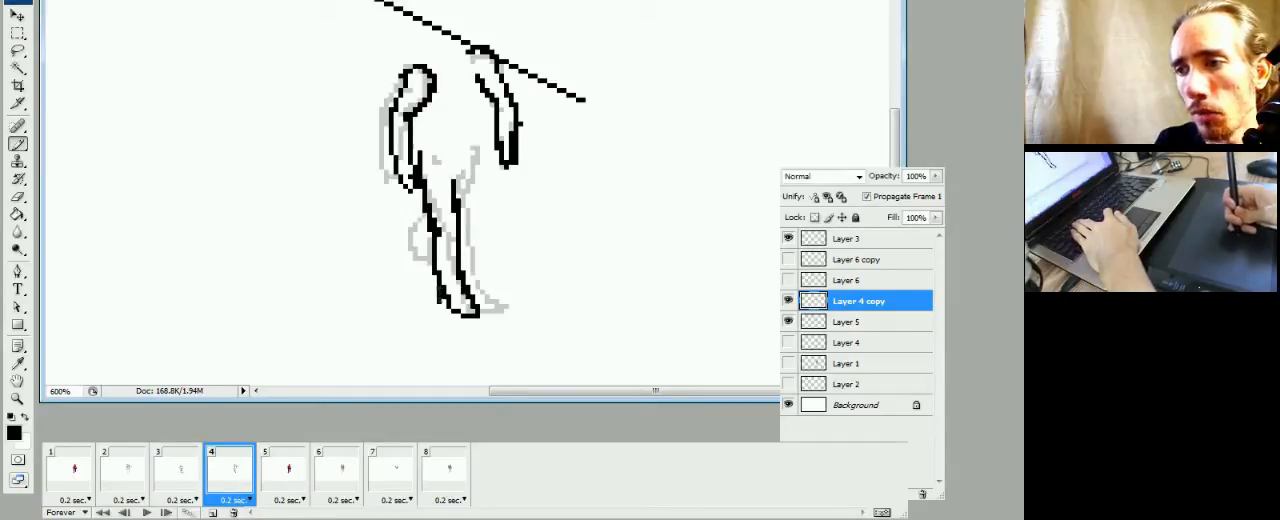
# Refine the shin, ankle and heel outline of frame 4's leg on Layer 4 copy, erasing stray pixels and repainting the contour
pyautogui.press('e')
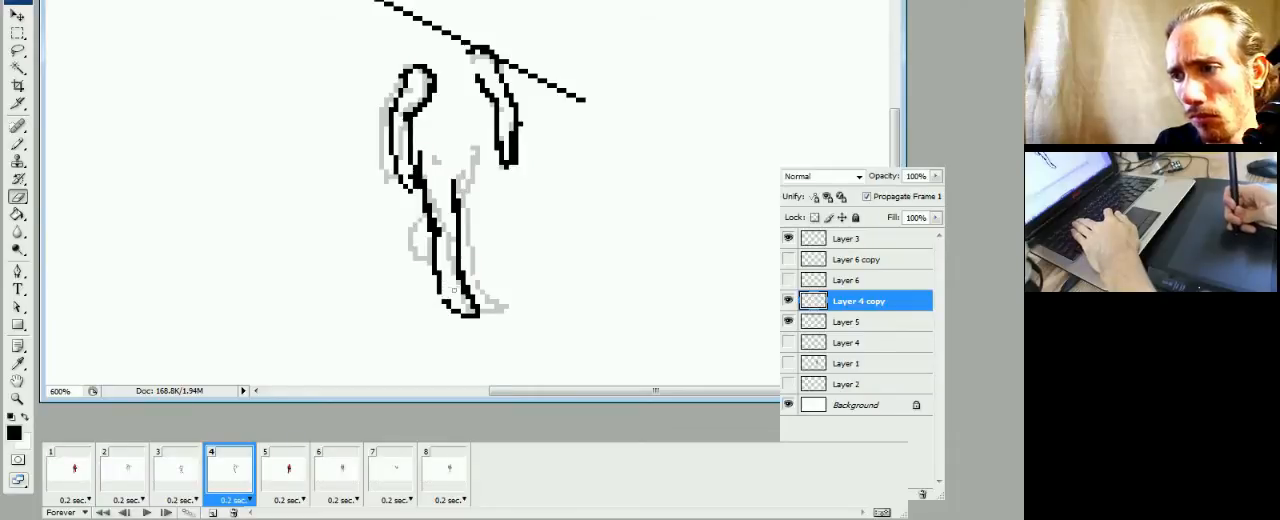
pyautogui.press('b')
pyautogui.press('e')
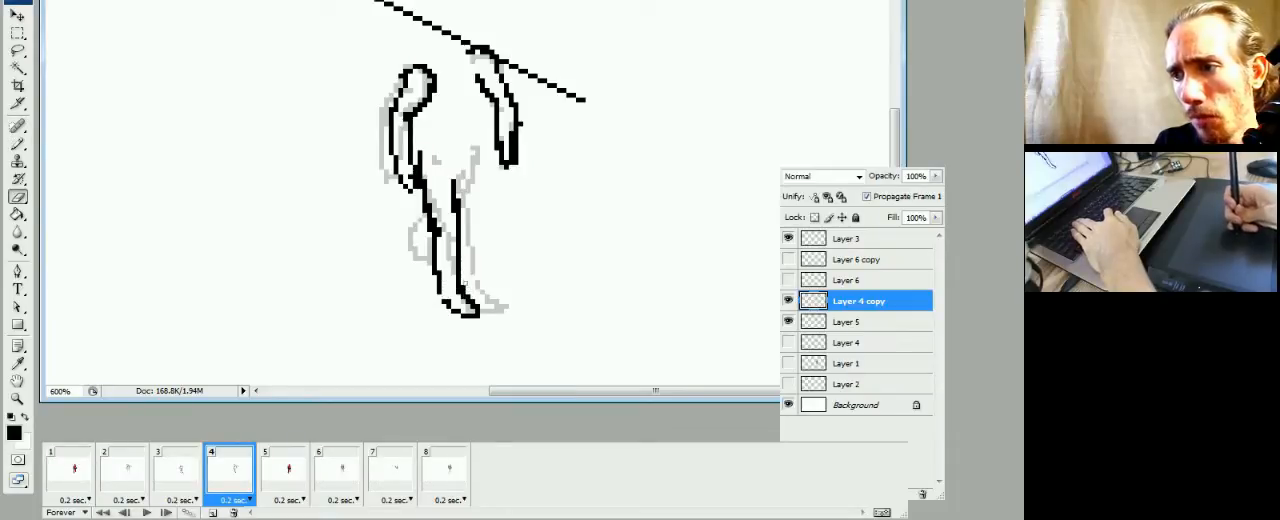
pyautogui.click(464, 287)
pyautogui.press('b')
pyautogui.press('e')
pyautogui.click(451, 299)
pyautogui.press('b')
pyautogui.press('e')
pyautogui.click(462, 301)
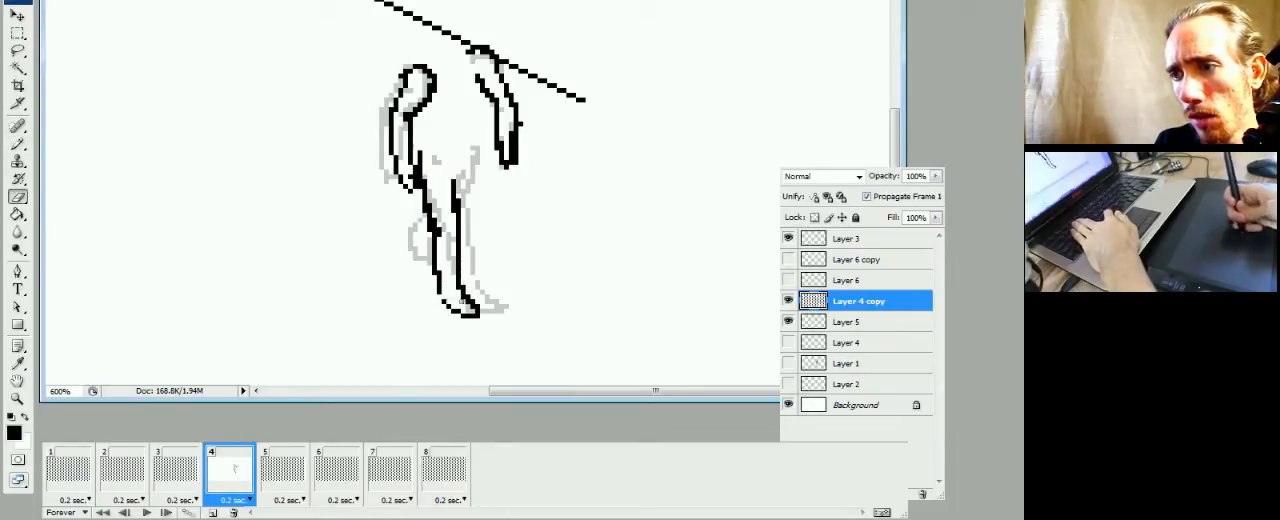
pyautogui.press('b')
# Check frame 4's revised foot against the neighbouring poses in frames 3 and 5
pyautogui.click(177, 470)
pyautogui.click(237, 484)
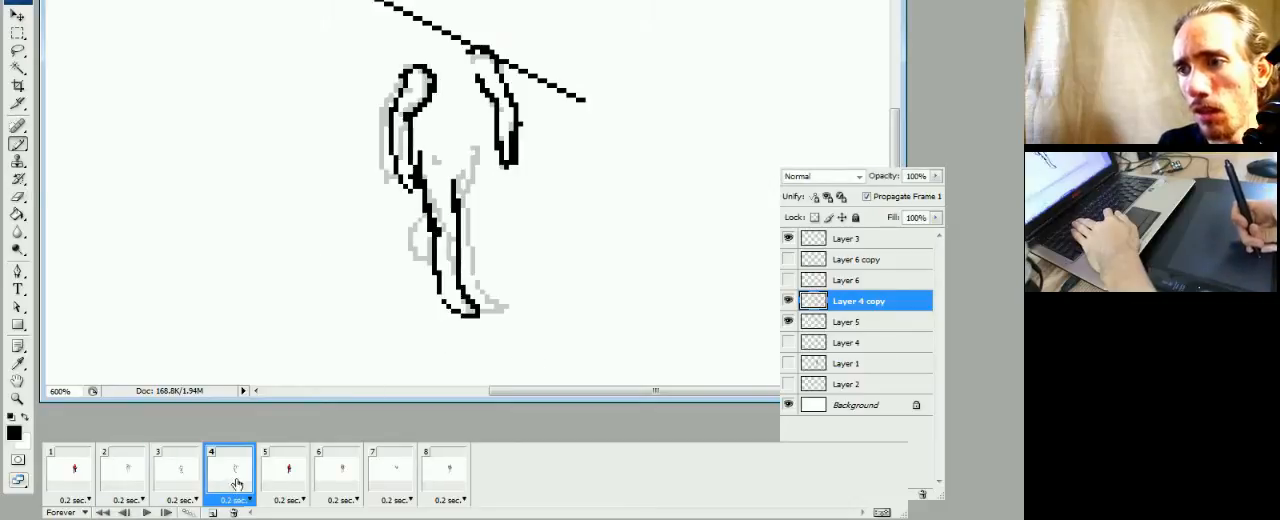
pyautogui.click(186, 485)
pyautogui.click(221, 485)
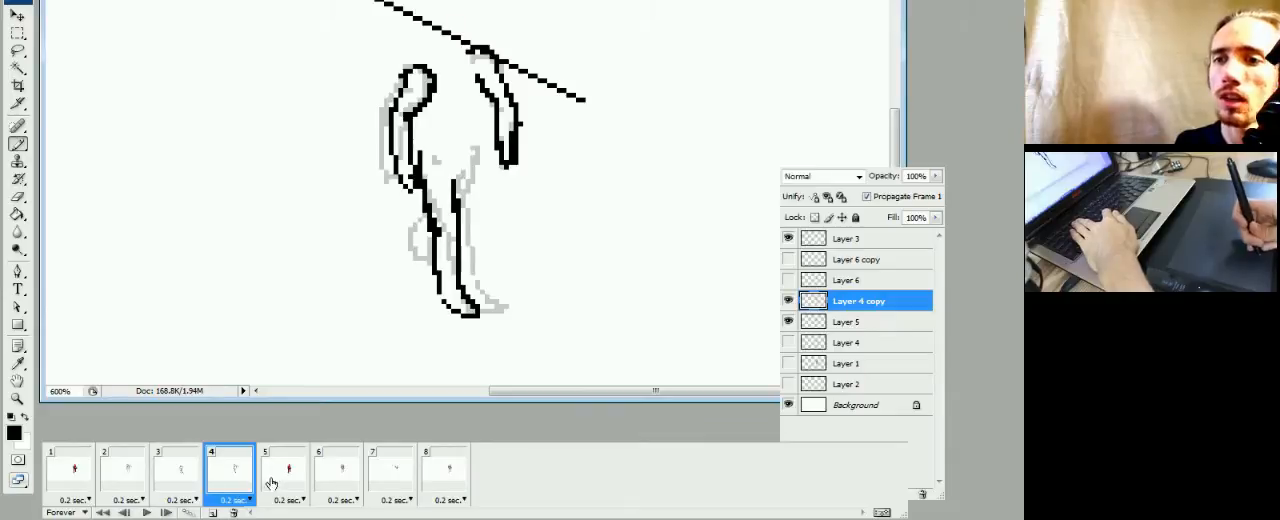
pyautogui.click(272, 483)
pyautogui.click(245, 485)
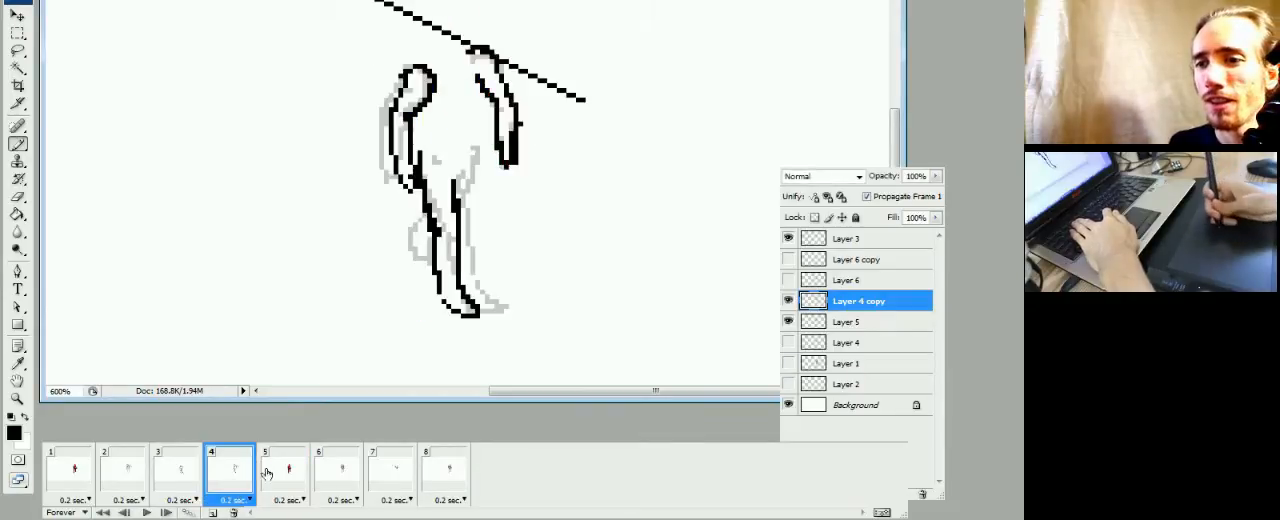
# Brush the outer thigh outline from the hip down to the front leg's knee in frame 4, erasing excess pixels
pyautogui.moveTo(477, 191)
pyautogui.mouseDown()
pyautogui.moveTo(470, 176)
pyautogui.moveTo(473, 202)
pyautogui.mouseUp()
pyautogui.press('e')
pyautogui.moveTo(469, 170); pyautogui.dragTo(469, 197)
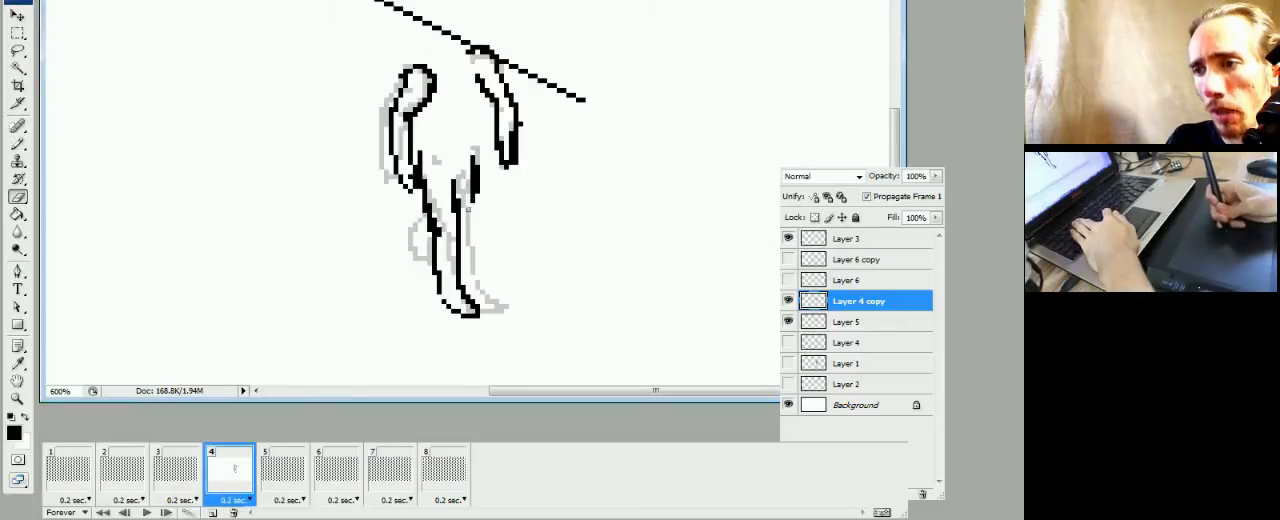
pyautogui.press('b')
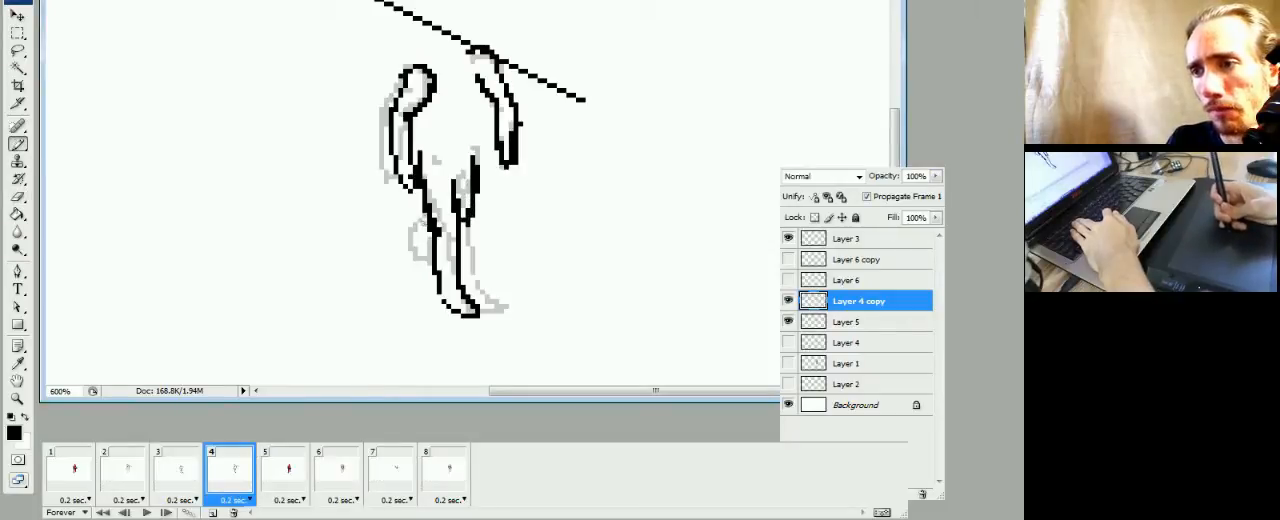
pyautogui.click(468, 222)
pyautogui.press('e')
pyautogui.click(469, 226)
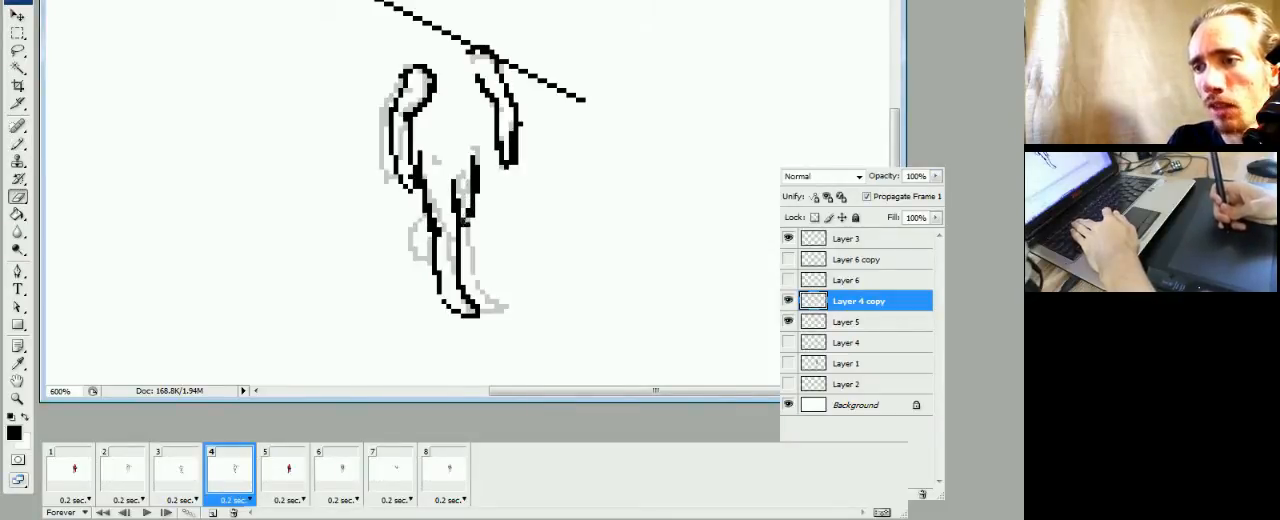
pyautogui.press('b')
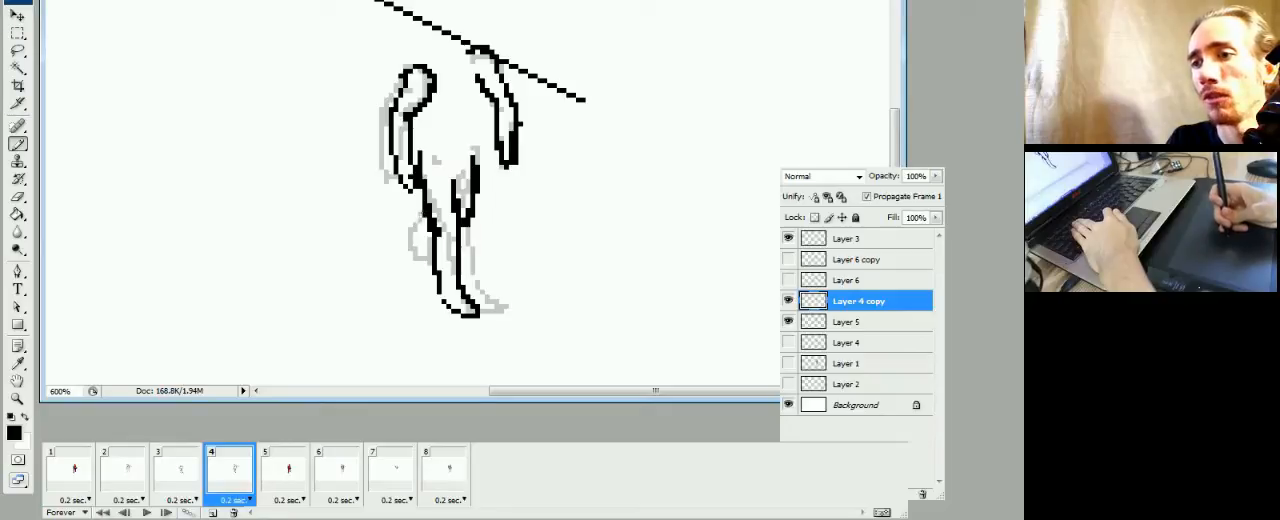
# Draw the small bent outline beside the back leg's knee in frame 4, trim its edge pixels, and check it against frame 3
pyautogui.press('e')
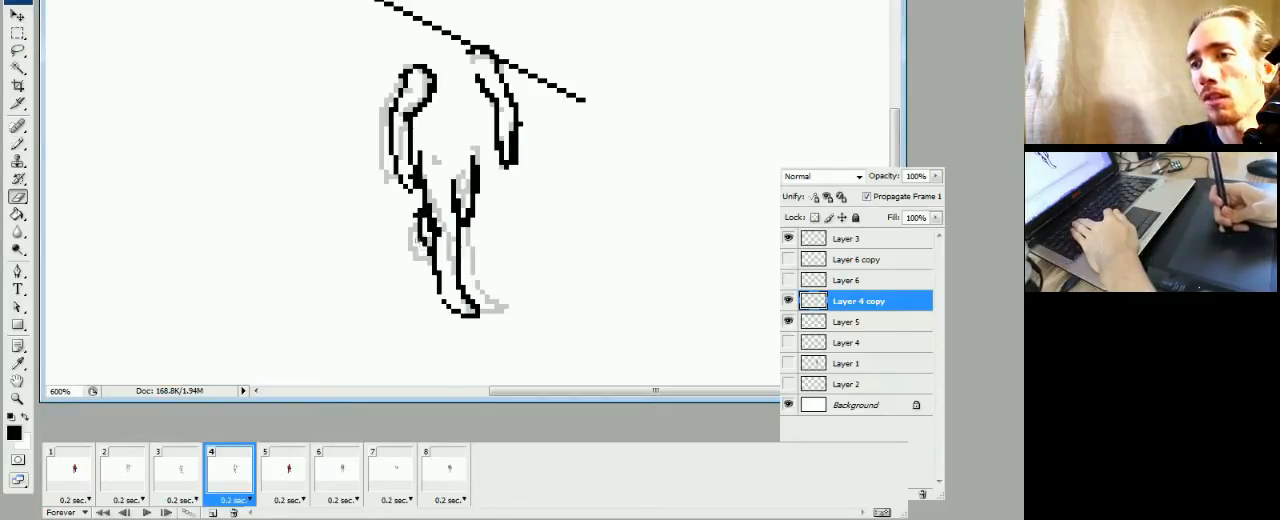
pyautogui.press('b')
pyautogui.moveTo(420, 226); pyautogui.dragTo(424, 242)
pyautogui.press('e')
pyautogui.click(416, 215)
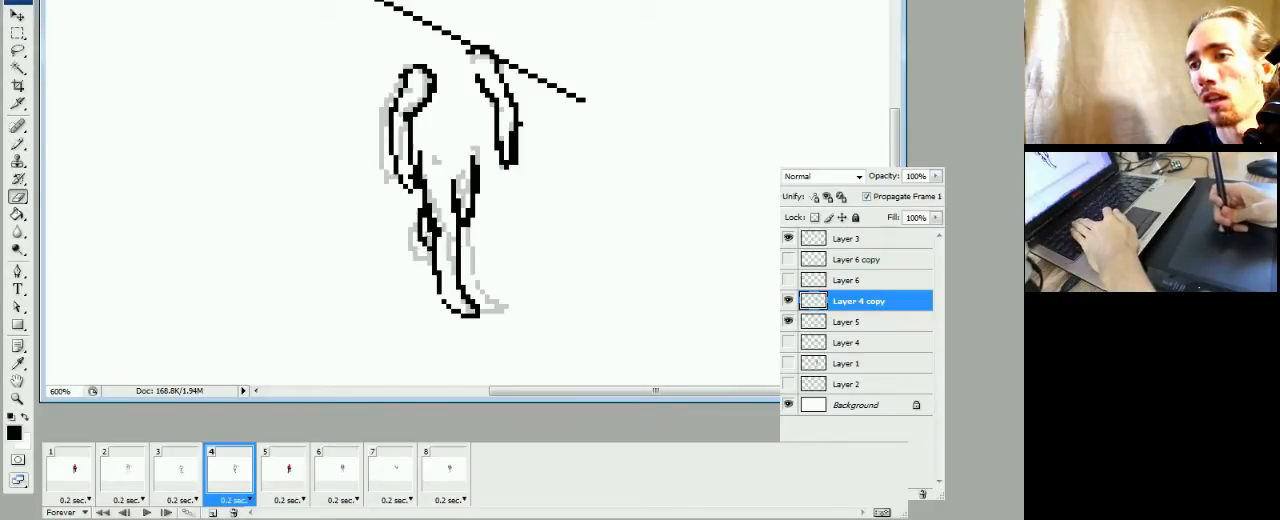
pyautogui.press('b')
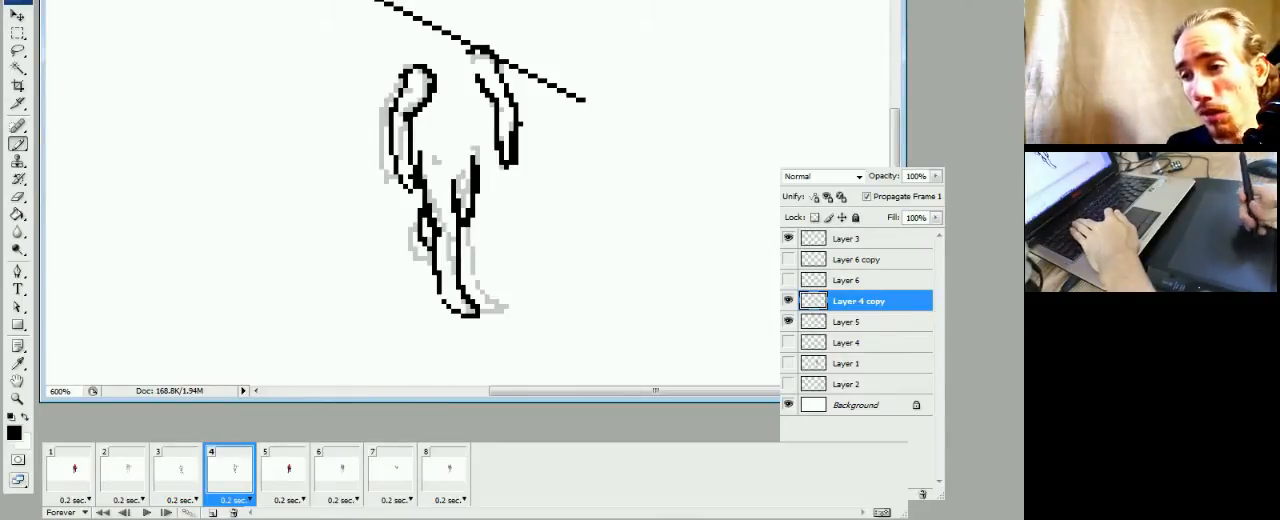
pyautogui.click(185, 482)
pyautogui.click(232, 488)
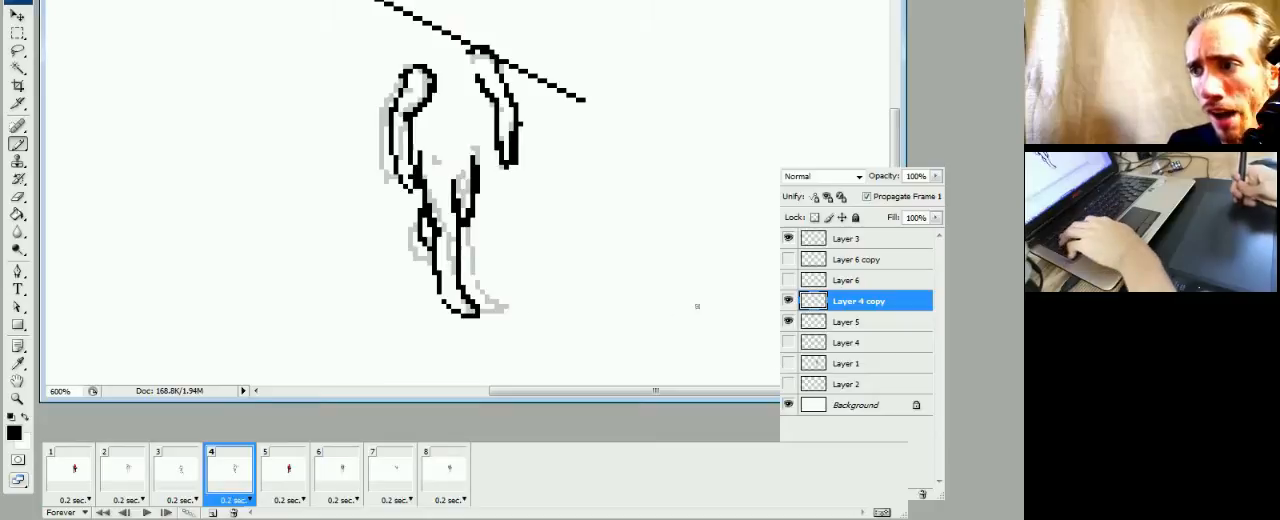
# Move Layer 3's diagonal line in frame 4 below the feet, aligning it with the line's position in frame 3
pyautogui.click(825, 241)
pyautogui.moveTo(599, 116); pyautogui.dragTo(566, 347)
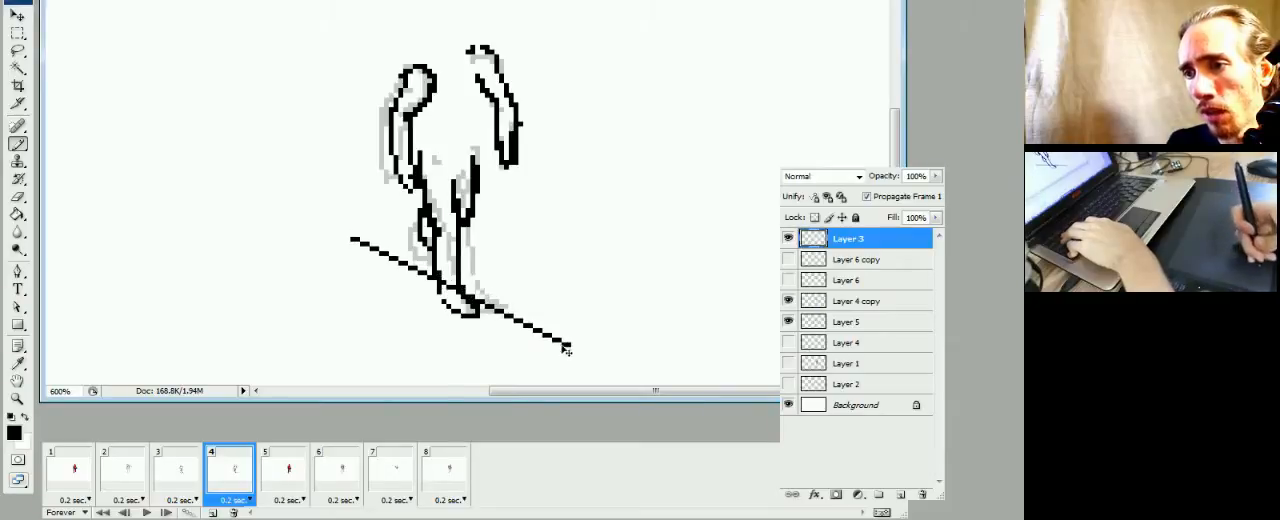
pyautogui.click(177, 488)
pyautogui.click(214, 490)
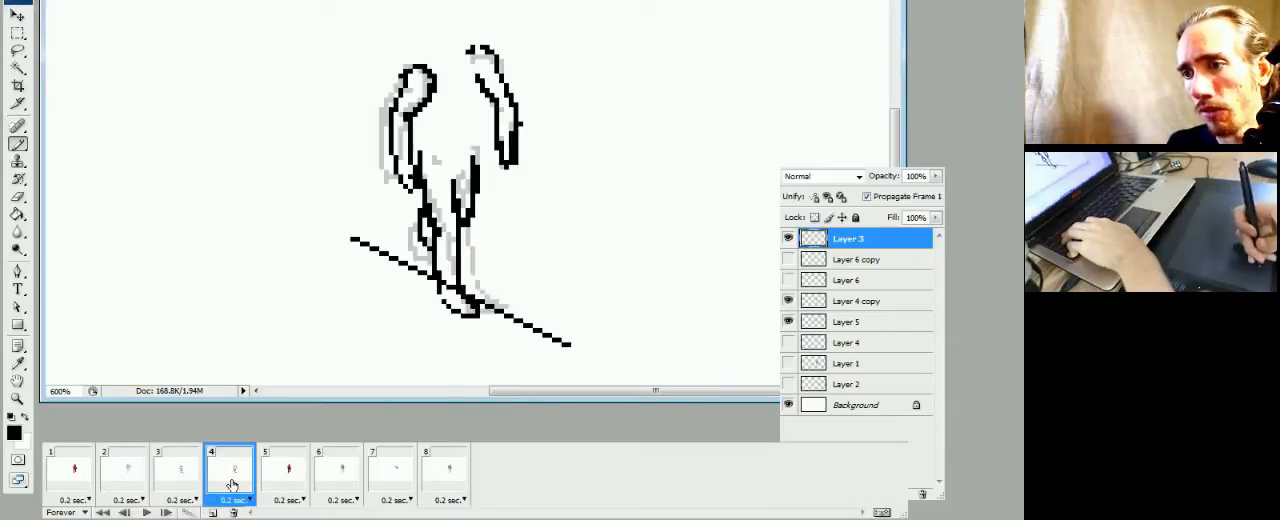
pyautogui.click(186, 490)
pyautogui.click(228, 492)
pyautogui.moveTo(532, 281); pyautogui.dragTo(508, 302)
pyautogui.click(180, 492)
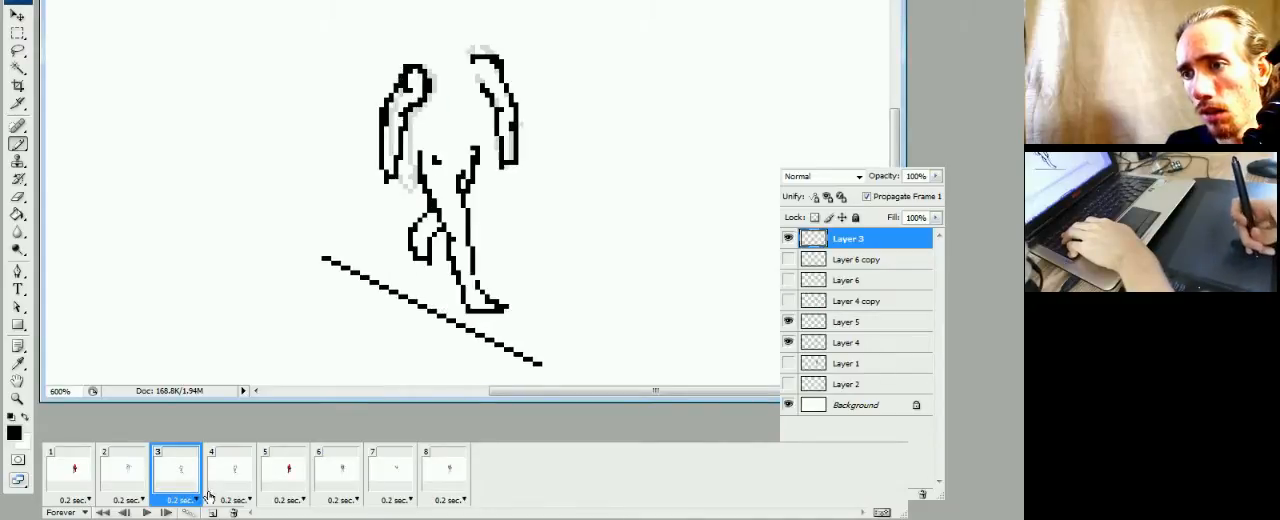
pyautogui.click(212, 493)
pyautogui.click(182, 492)
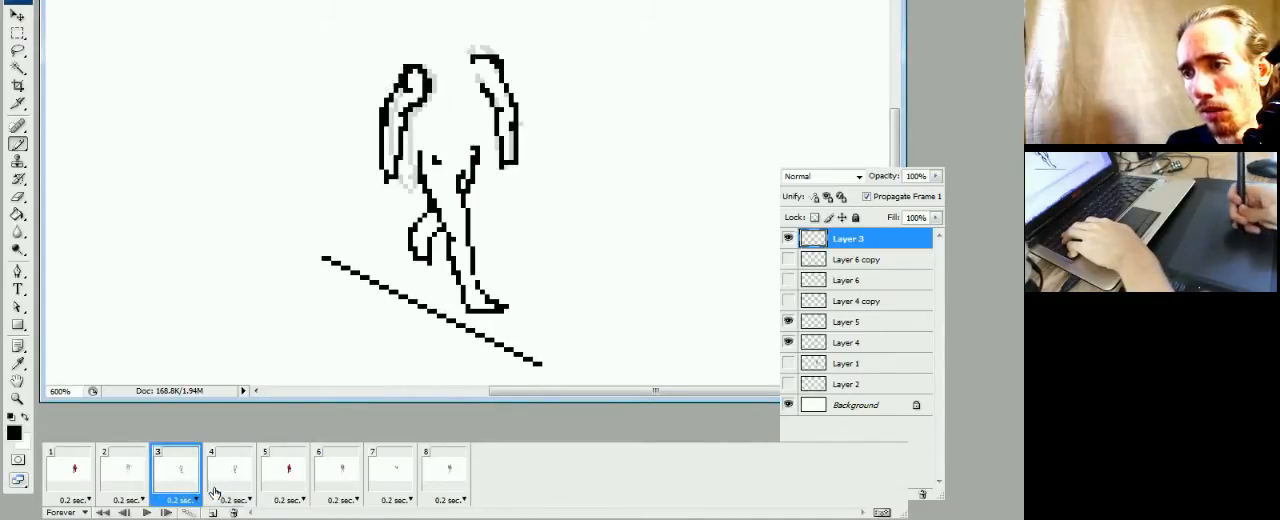
pyautogui.click(214, 490)
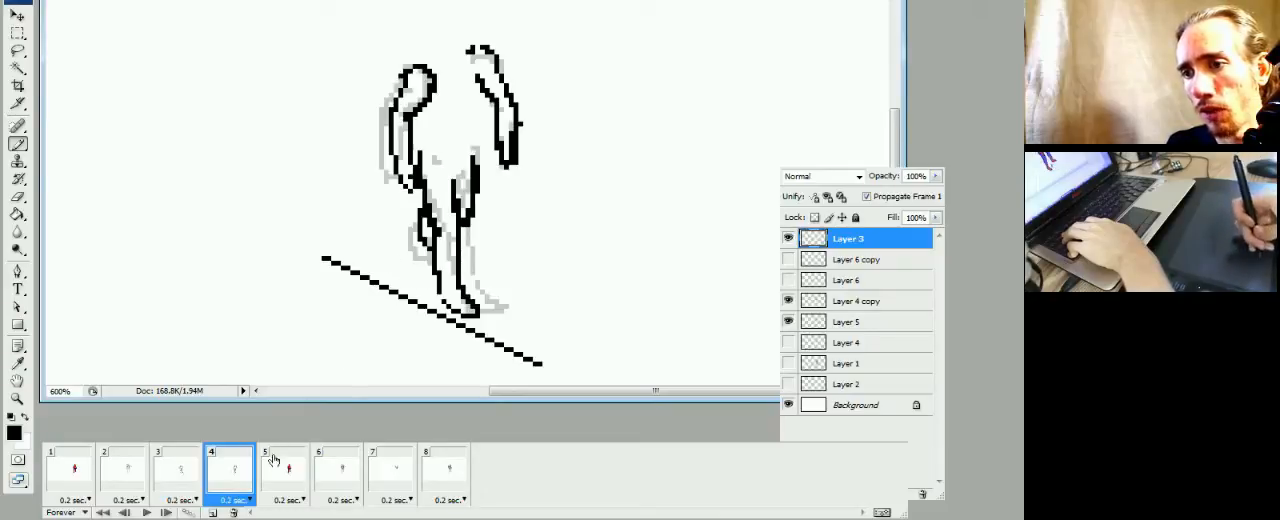
# Compare frame 4's sketch with frame 3's sketch and frame 5's coloured figure by switching among the three frames
pyautogui.click(268, 487)
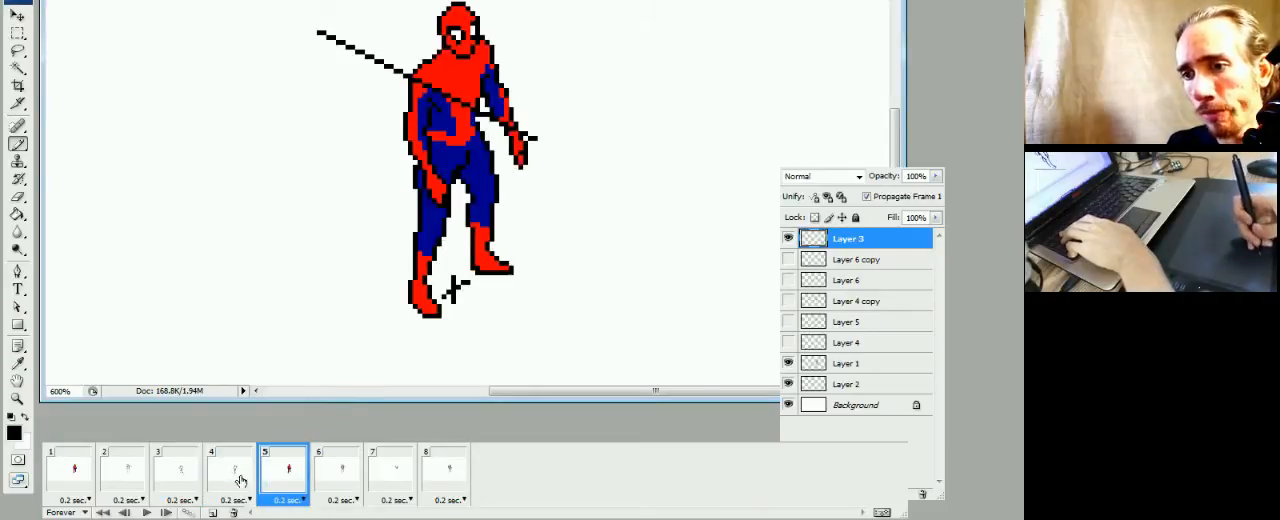
pyautogui.click(240, 480)
pyautogui.click(282, 484)
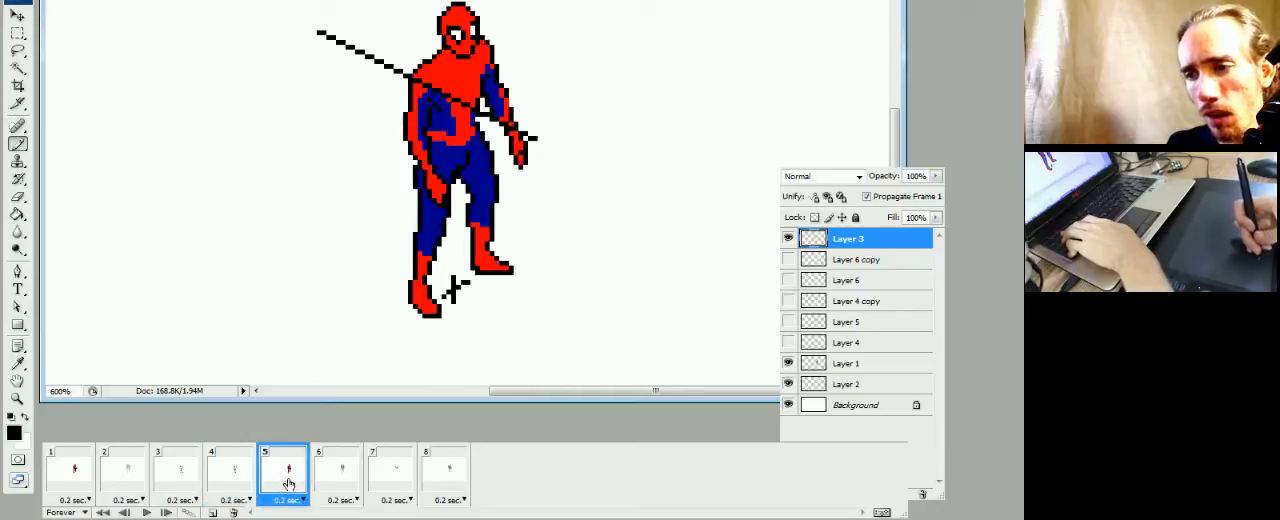
pyautogui.click(230, 482)
pyautogui.click(200, 480)
pyautogui.click(226, 482)
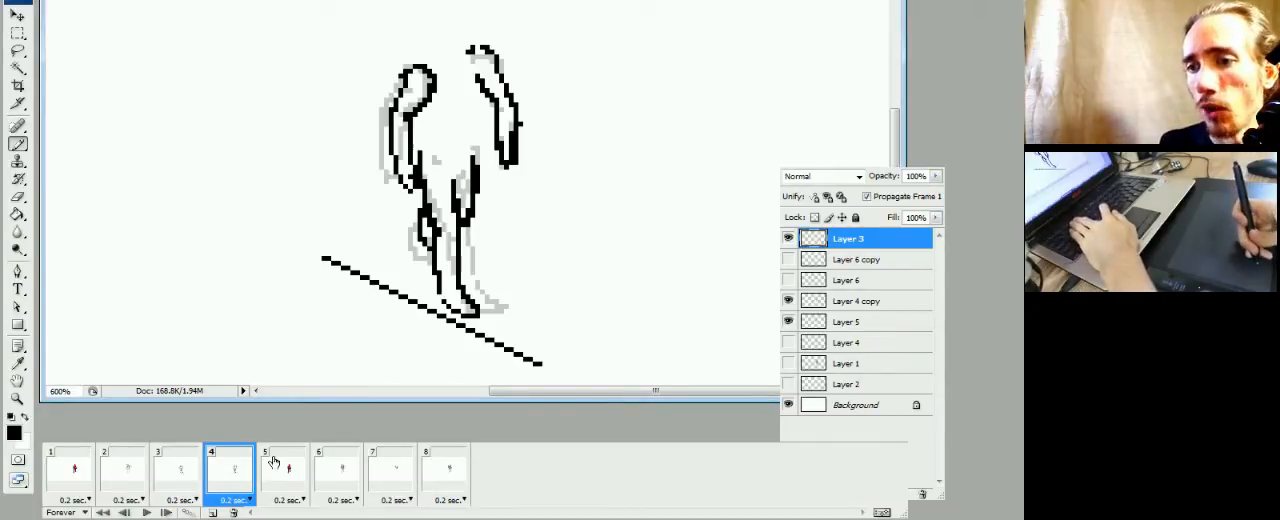
pyautogui.click(182, 474)
pyautogui.click(236, 465)
pyautogui.click(284, 468)
pyautogui.click(238, 472)
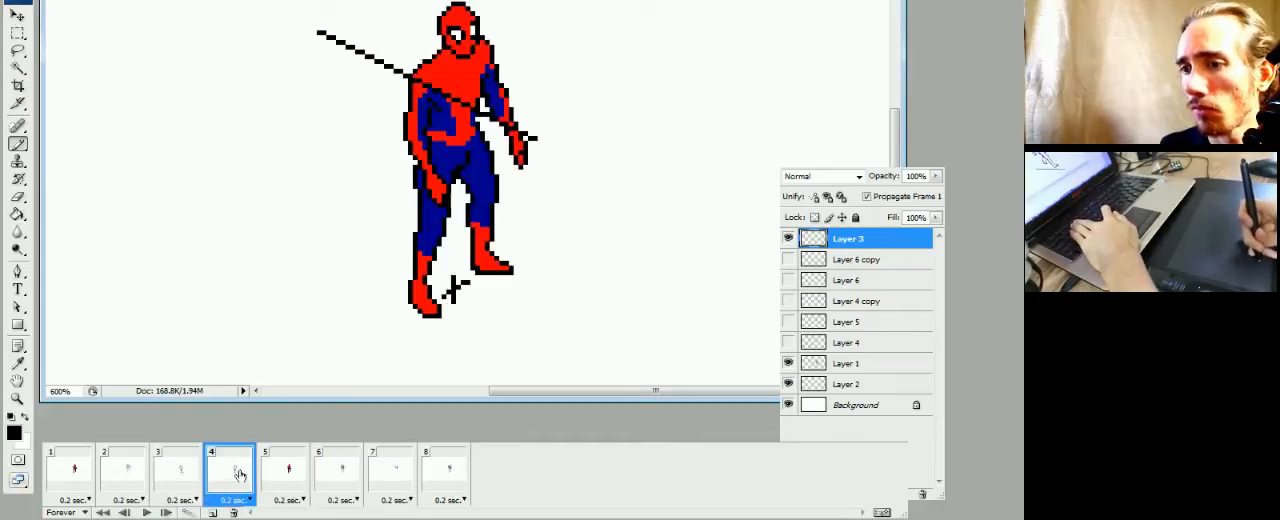
pyautogui.click(184, 478)
pyautogui.click(248, 478)
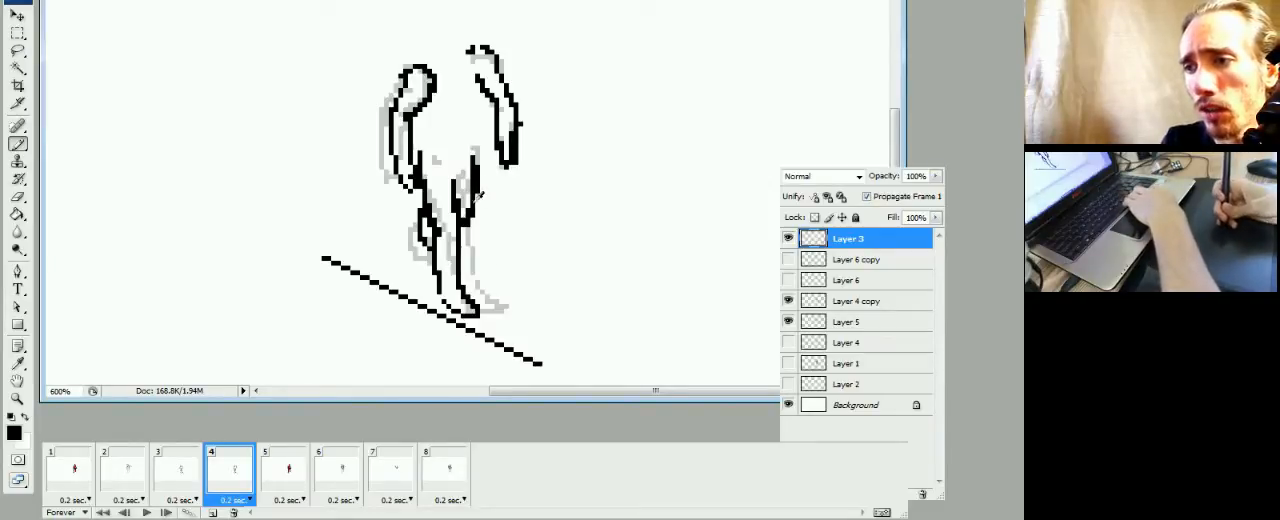
pyautogui.click(190, 468)
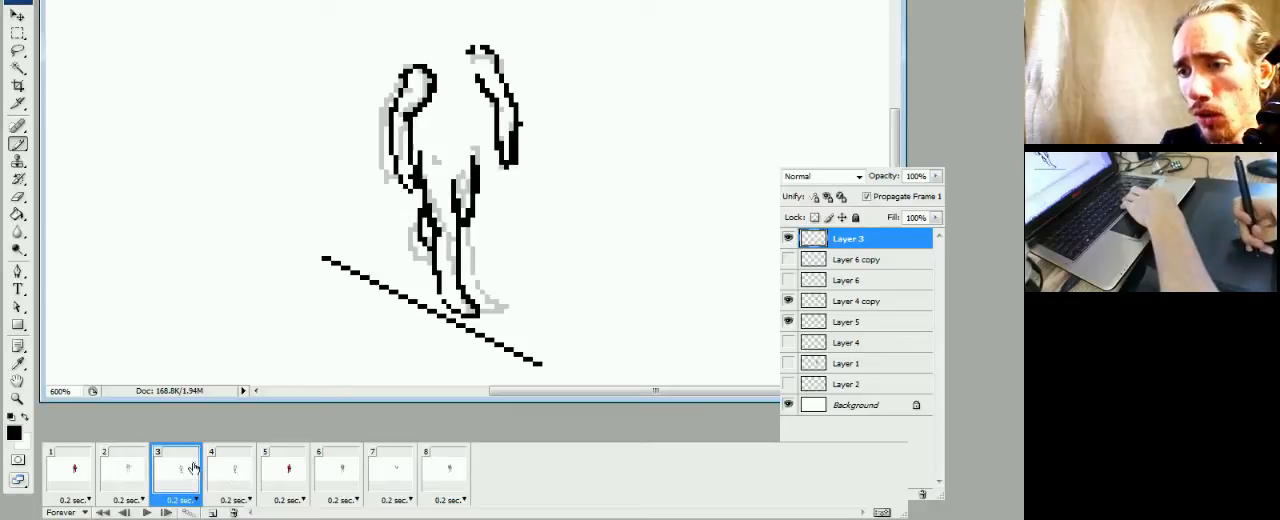
pyautogui.click(244, 469)
pyautogui.click(274, 469)
pyautogui.click(226, 473)
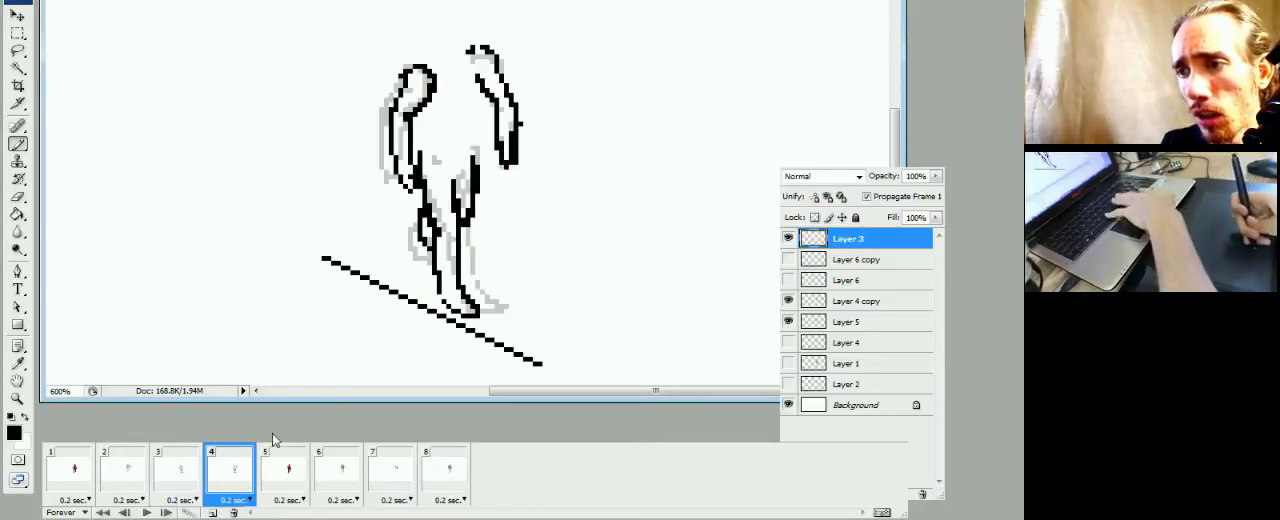
pyautogui.moveTo(480, 165); pyautogui.dragTo(477, 180)
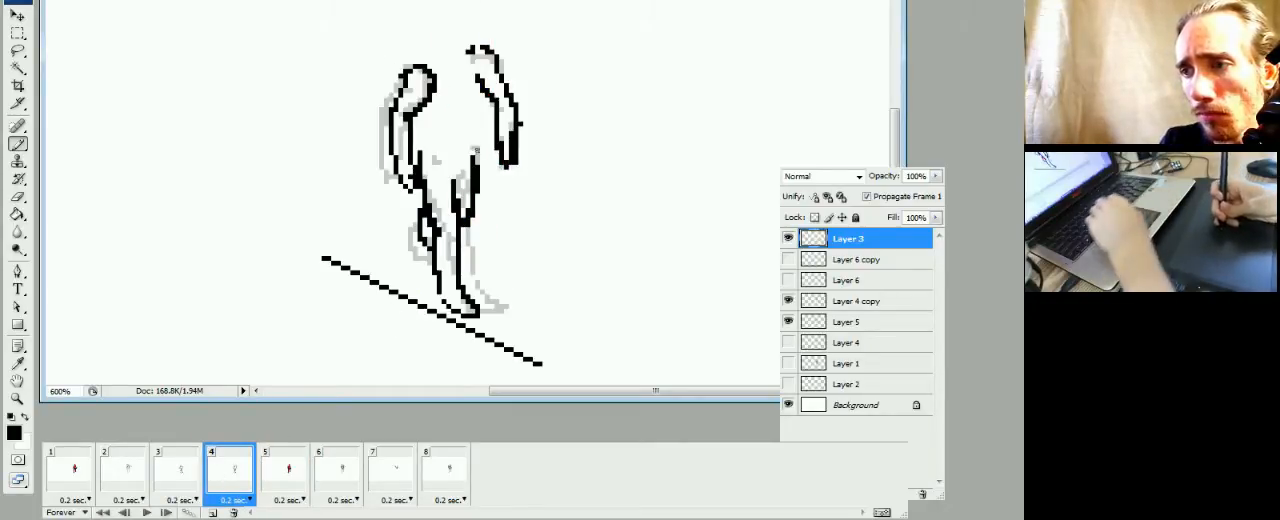
pyautogui.press('e')
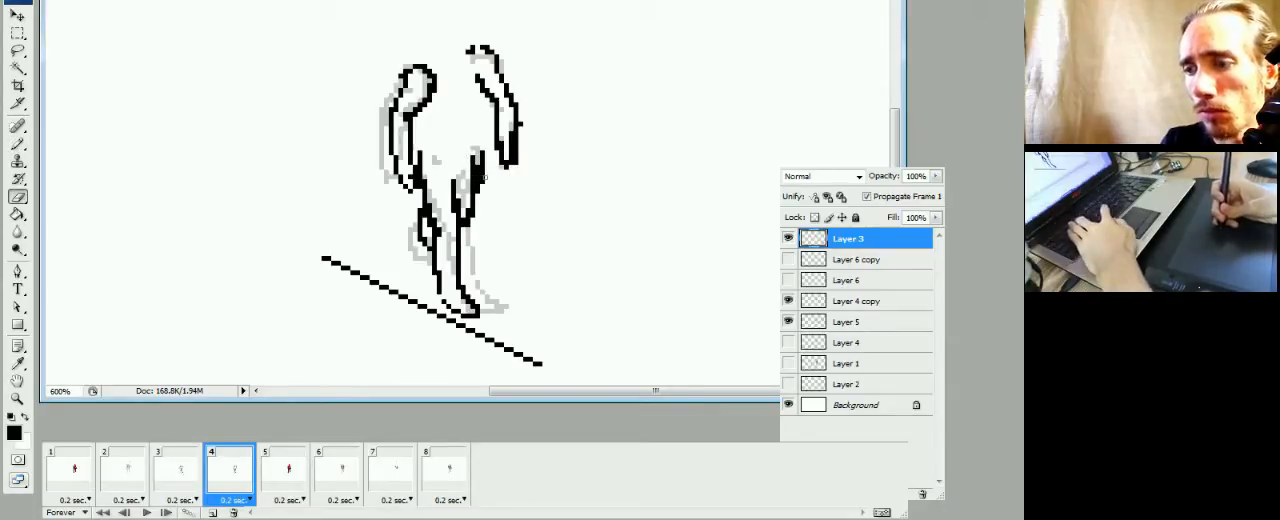
pyautogui.press('b')
pyautogui.press('e')
pyautogui.moveTo(480, 148); pyautogui.dragTo(478, 180)
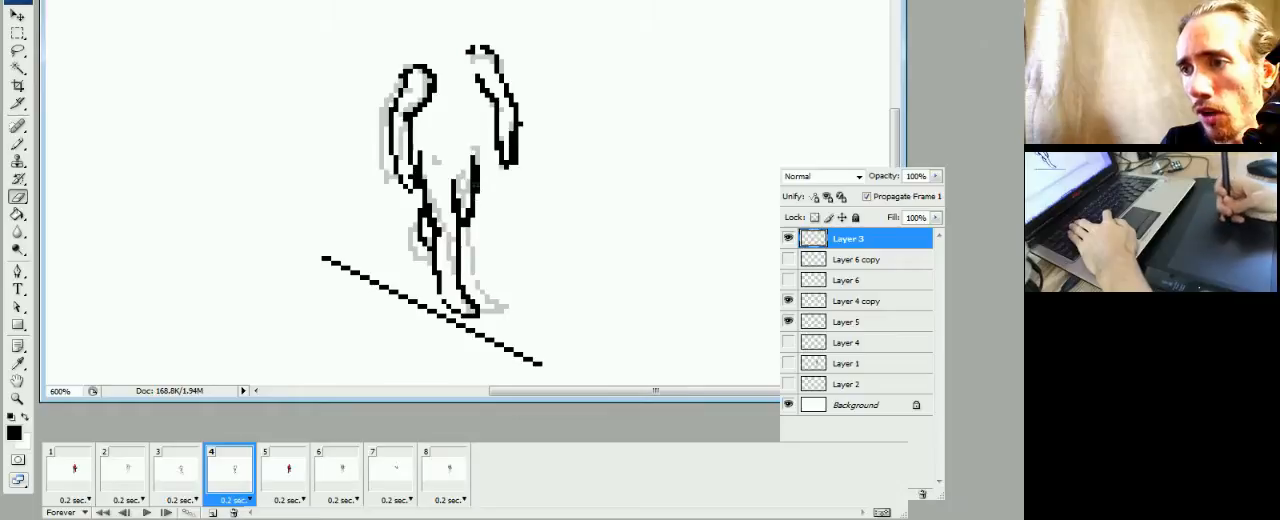
pyautogui.press('b')
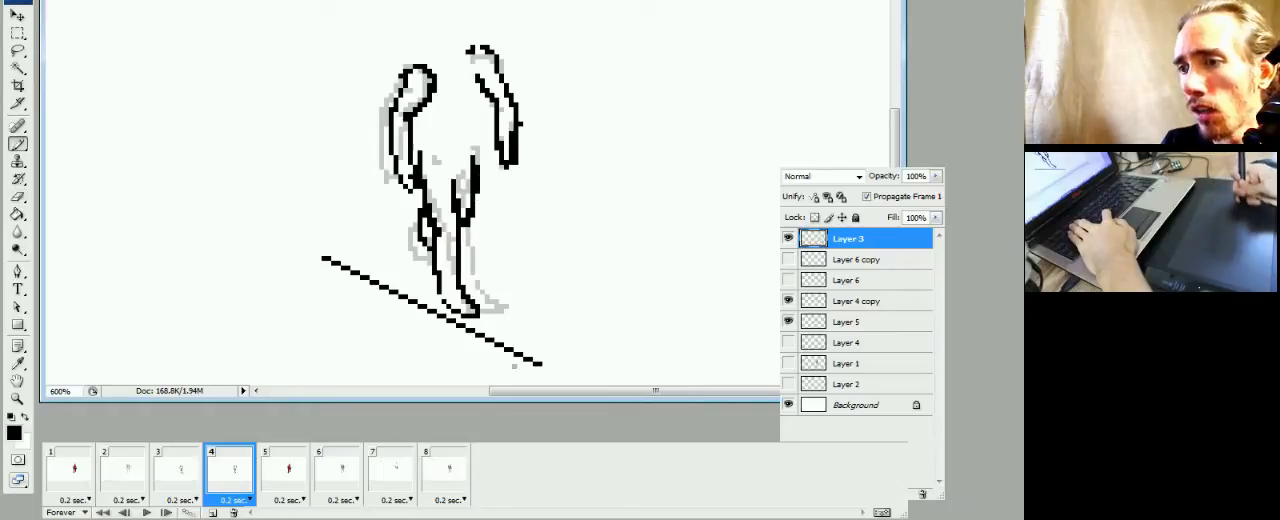
# Redraw the outer hip and thigh outline on Layer 4 copy in frame 4, trim excess pixels, and check it against frame 3
pyautogui.click(834, 302)
pyautogui.moveTo(482, 151); pyautogui.dragTo(484, 184)
pyautogui.press('e')
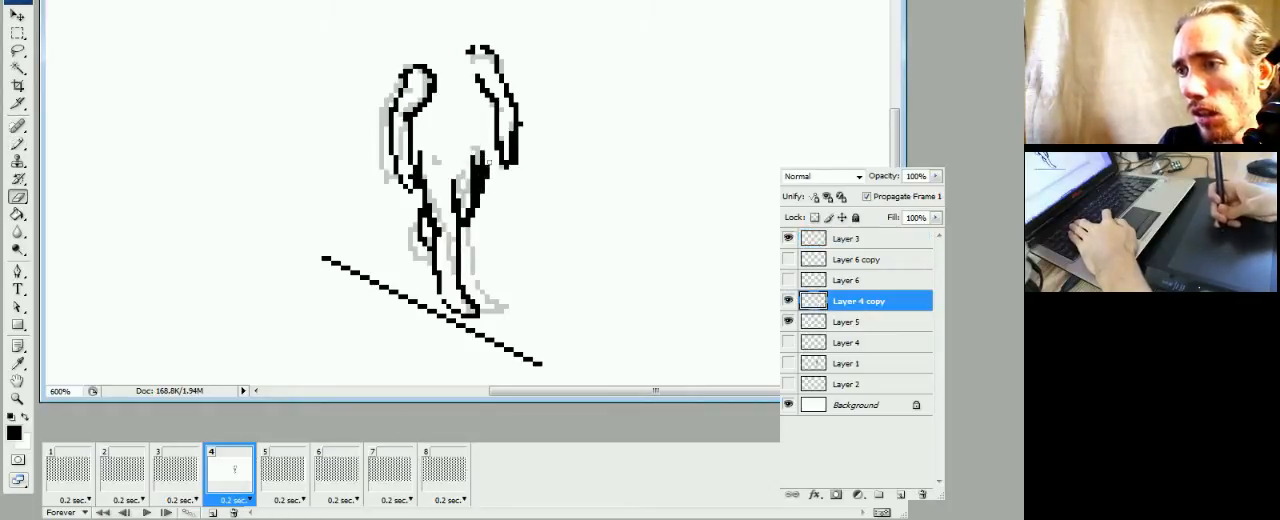
pyautogui.press('b')
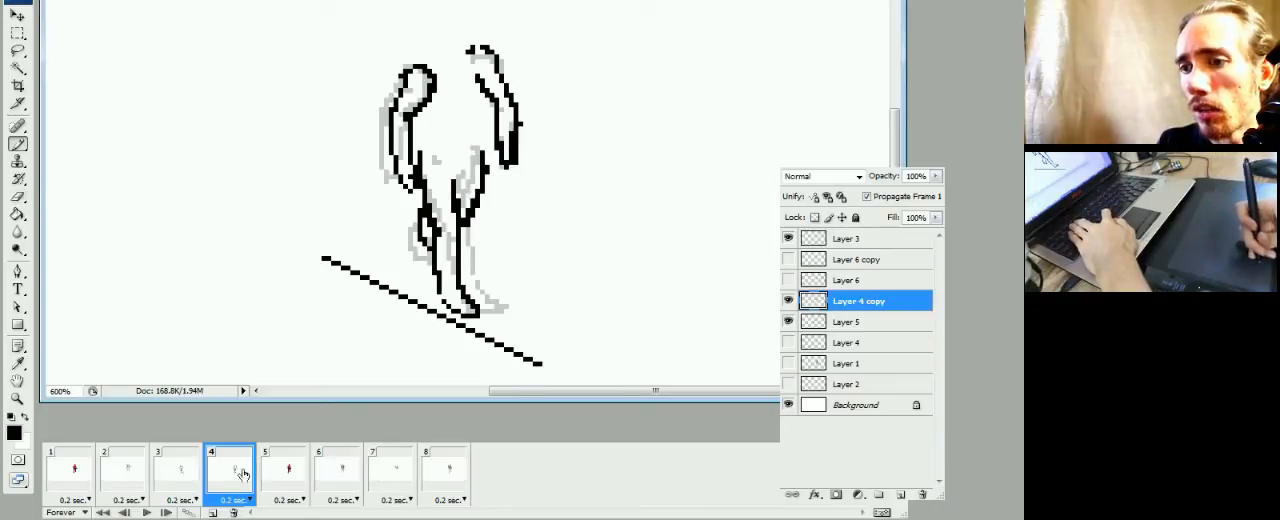
pyautogui.click(182, 476)
pyautogui.click(230, 474)
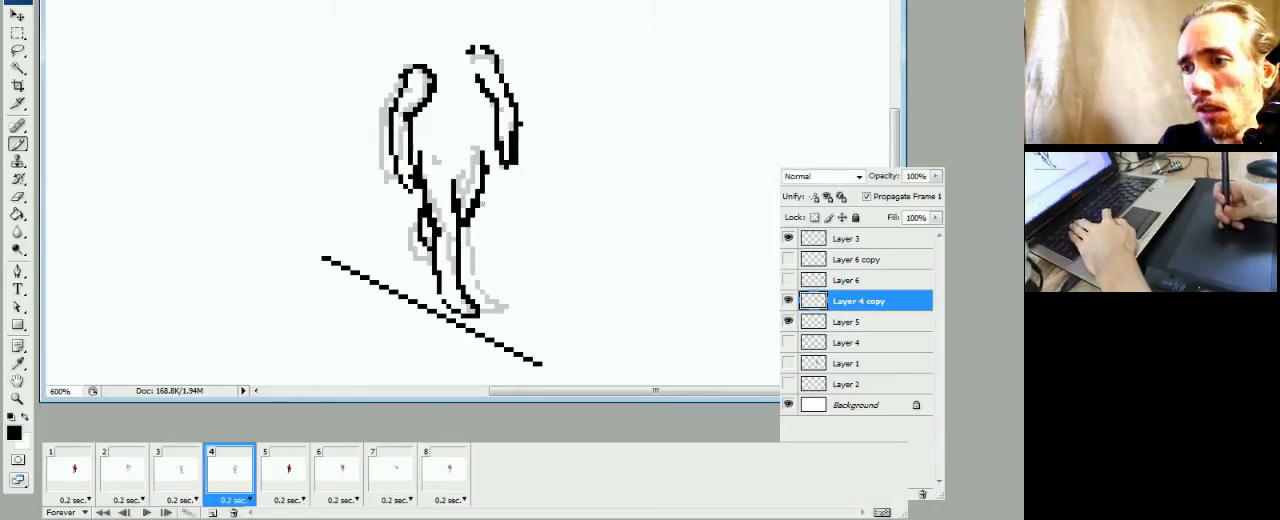
# Reshape frame 4's outline around the front knee and add a short inner-thigh line, erasing stray pixels
pyautogui.press('e')
pyautogui.moveTo(475, 202); pyautogui.dragTo(472, 210)
pyautogui.press('b')
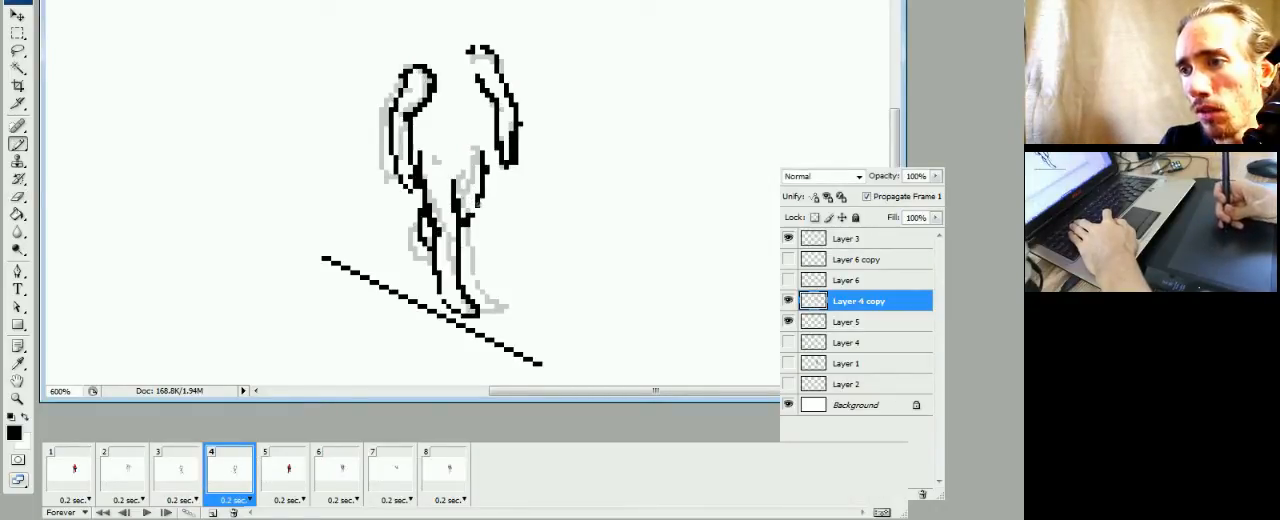
pyautogui.press('e')
pyautogui.press('b')
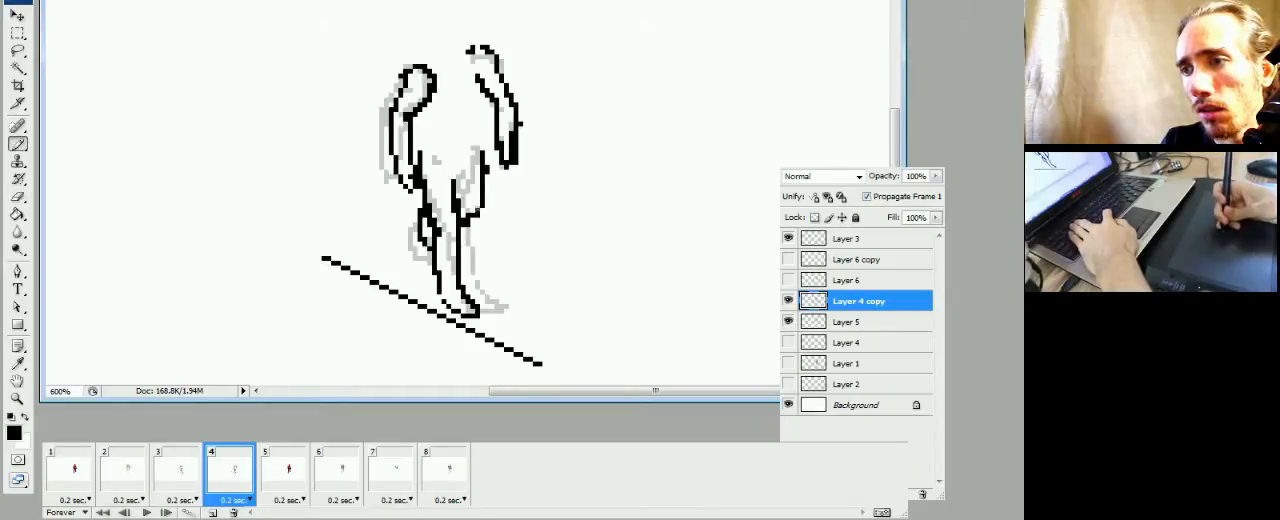
pyautogui.moveTo(457, 186); pyautogui.dragTo(467, 178)
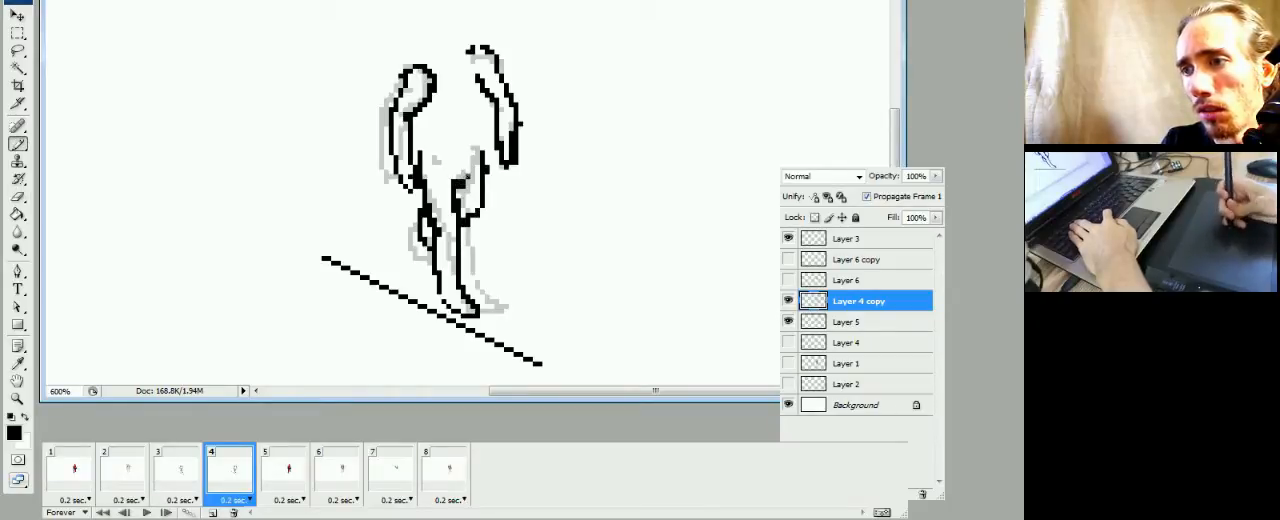
pyautogui.press('e')
pyautogui.press('b')
# Compare the leg poses in frames 3, 4 and 5 by switching repeatedly among the three frames
pyautogui.click(180, 470)
pyautogui.click(222, 472)
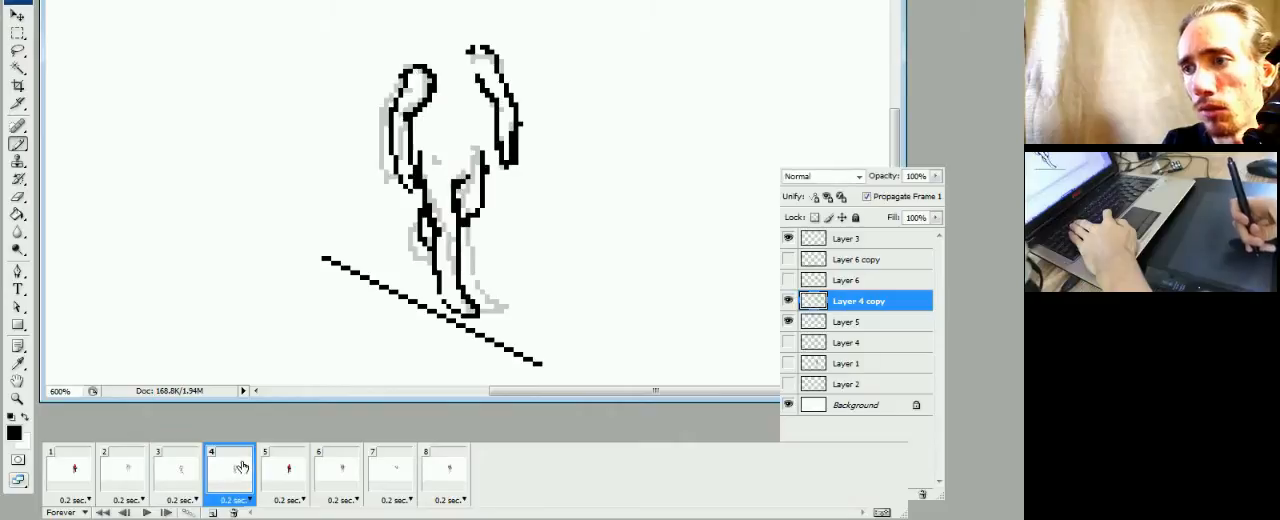
pyautogui.click(274, 478)
pyautogui.click(226, 486)
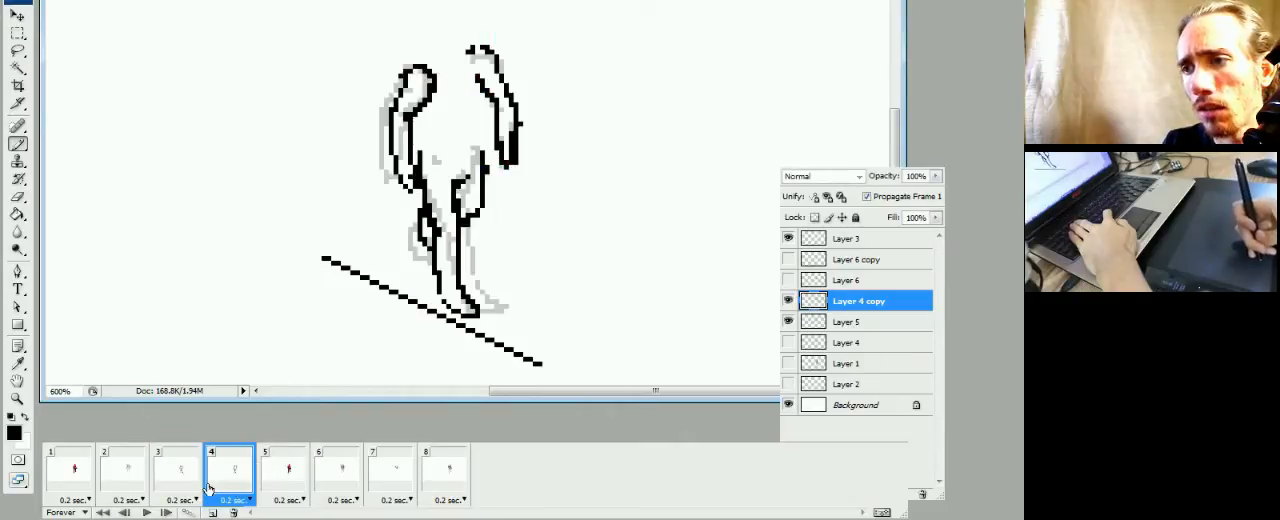
pyautogui.click(186, 487)
pyautogui.click(231, 482)
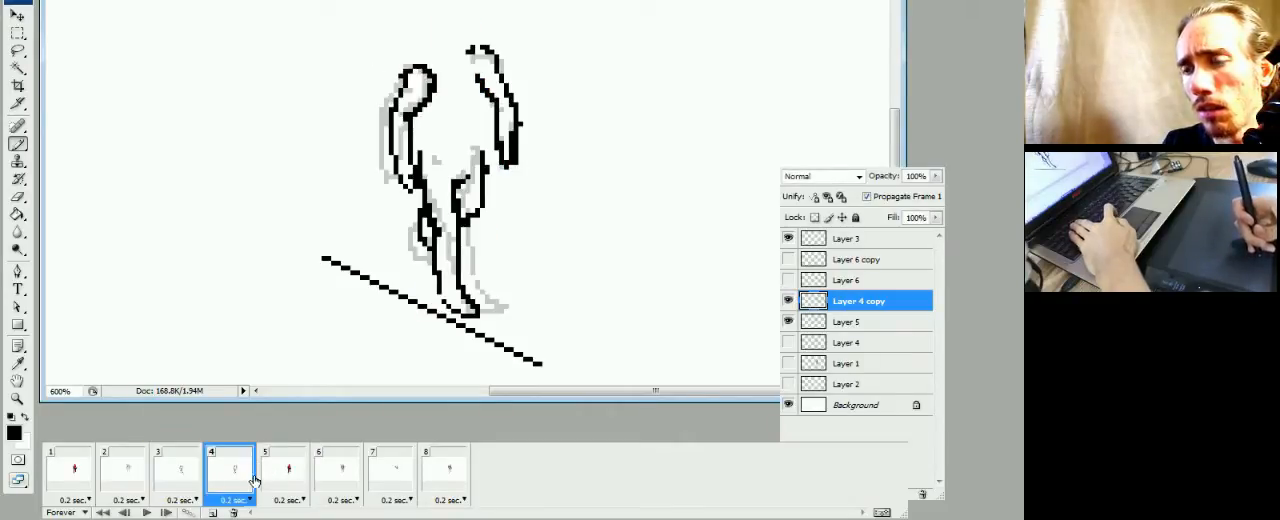
pyautogui.press('space')
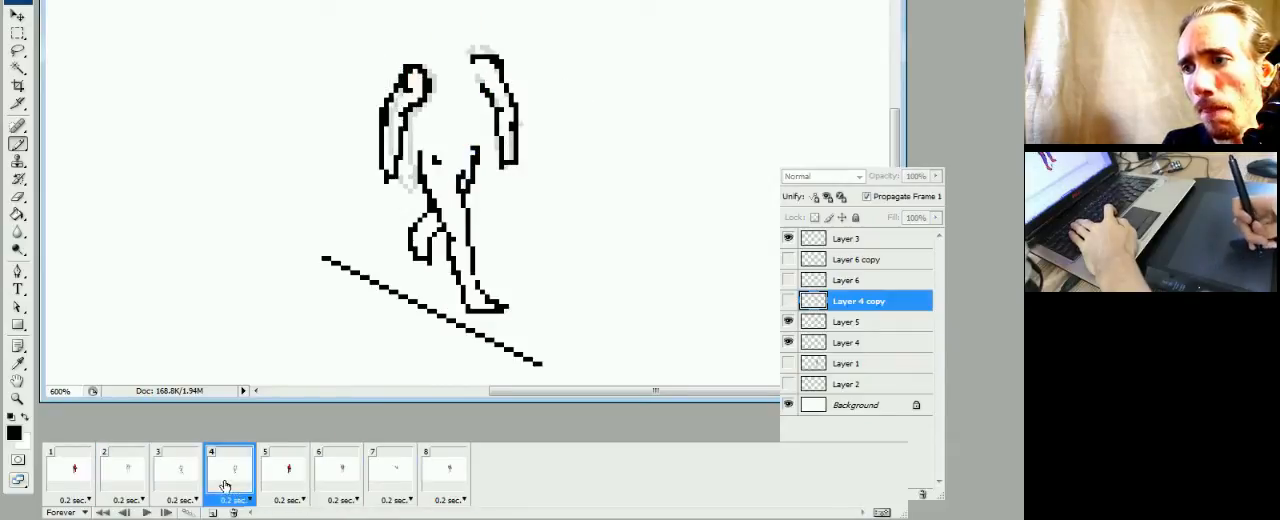
pyautogui.click(278, 487)
pyautogui.click(231, 487)
pyautogui.click(276, 486)
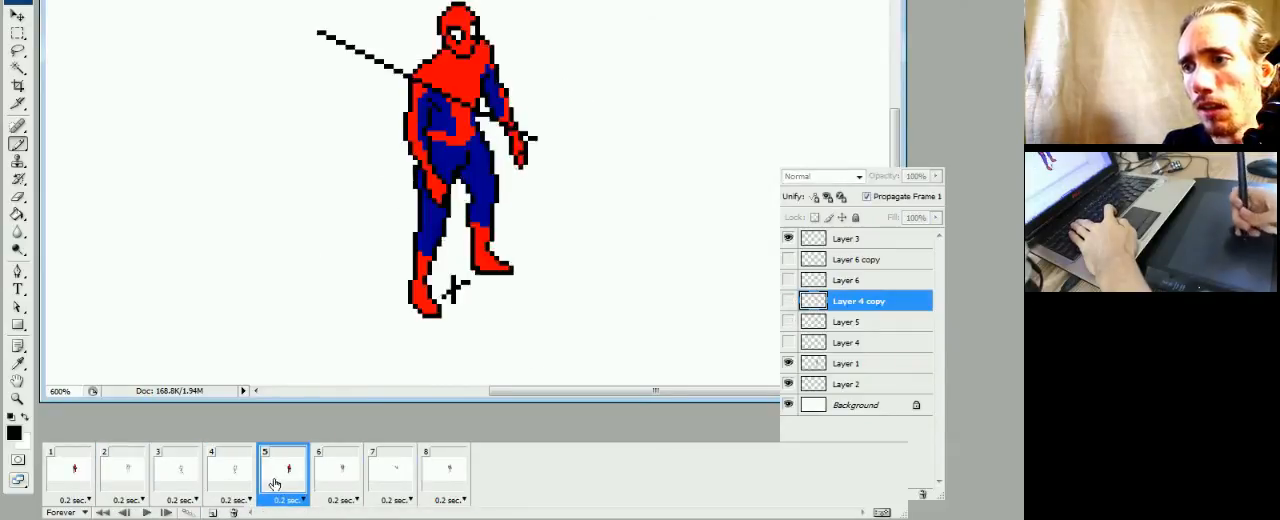
pyautogui.click(232, 488)
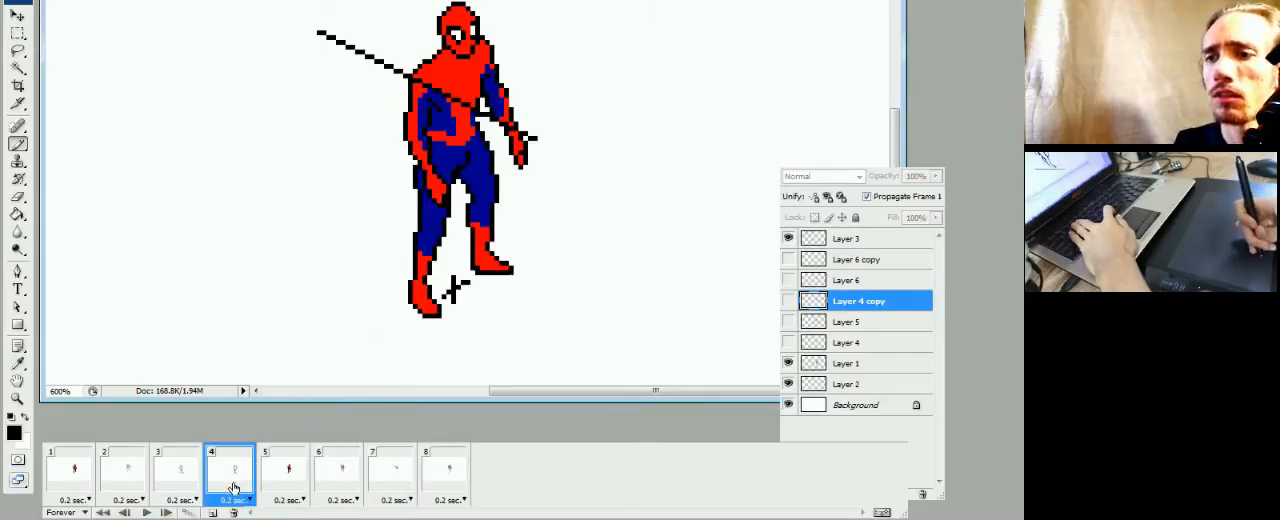
pyautogui.click(263, 485)
pyautogui.click(226, 487)
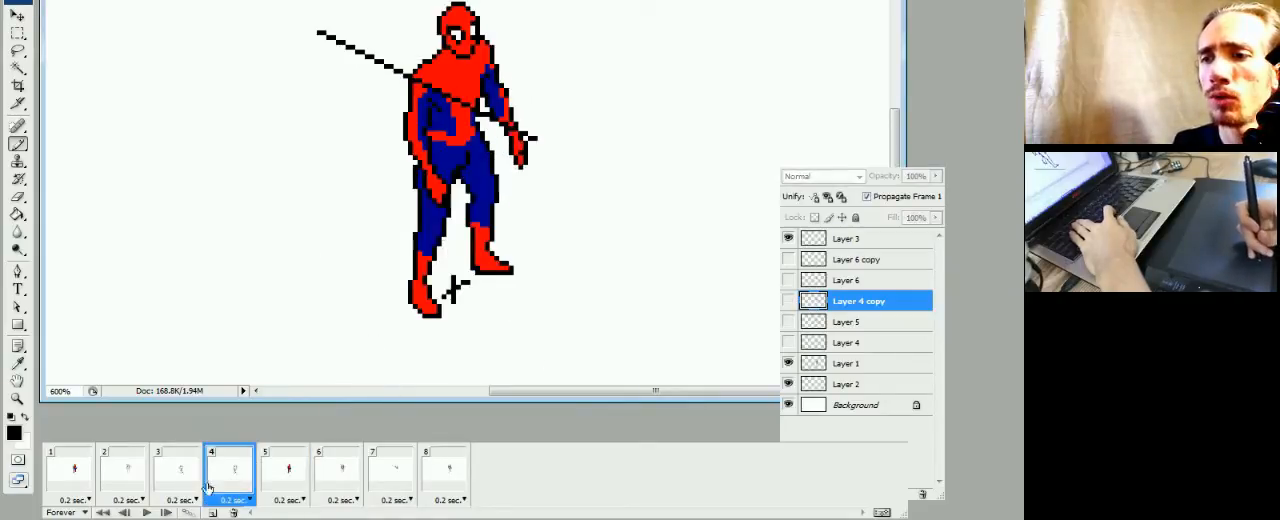
pyautogui.click(185, 485)
pyautogui.click(225, 482)
pyautogui.click(284, 488)
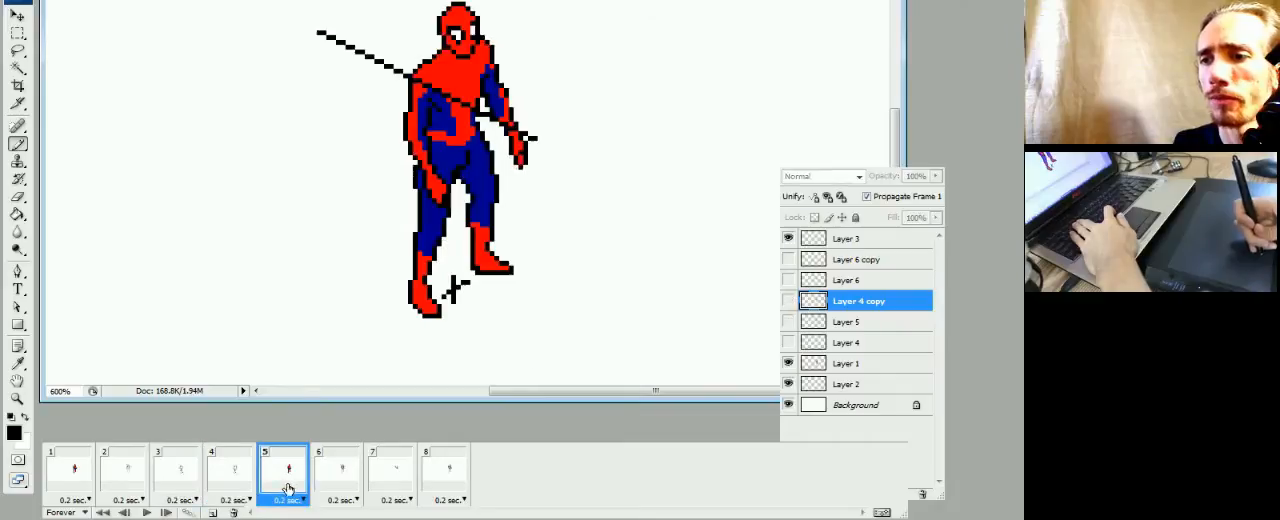
pyautogui.click(232, 484)
pyautogui.click(270, 487)
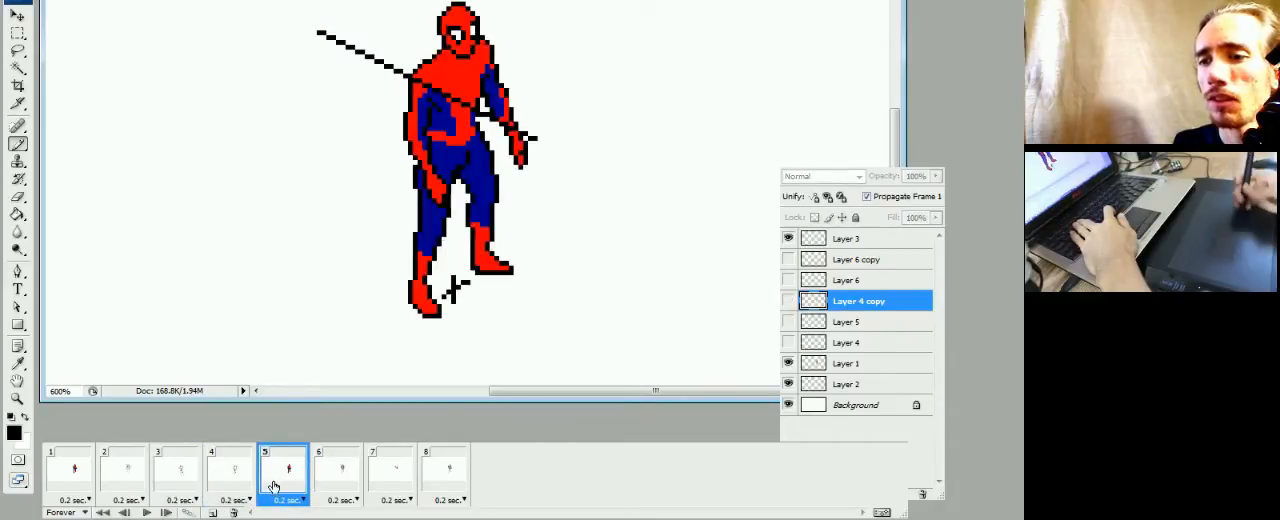
# Duplicate Layer 1 and show the copy instead of the original in frame 5
pyautogui.click(788, 363)
pyautogui.rightClick(840, 370)
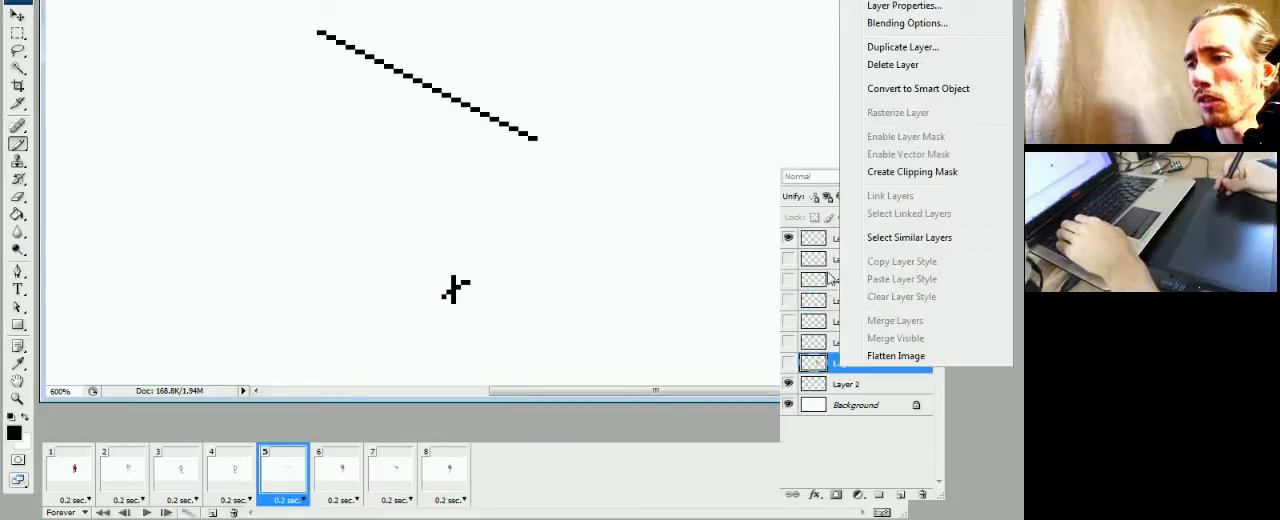
pyautogui.click(905, 47)
pyautogui.click(676, 93)
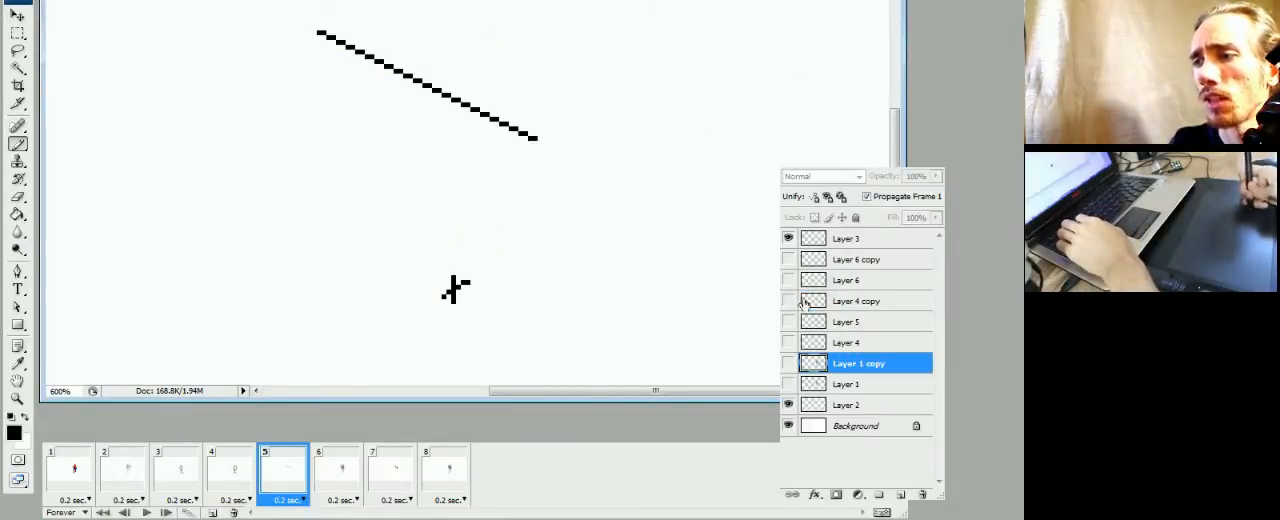
pyautogui.click(788, 363)
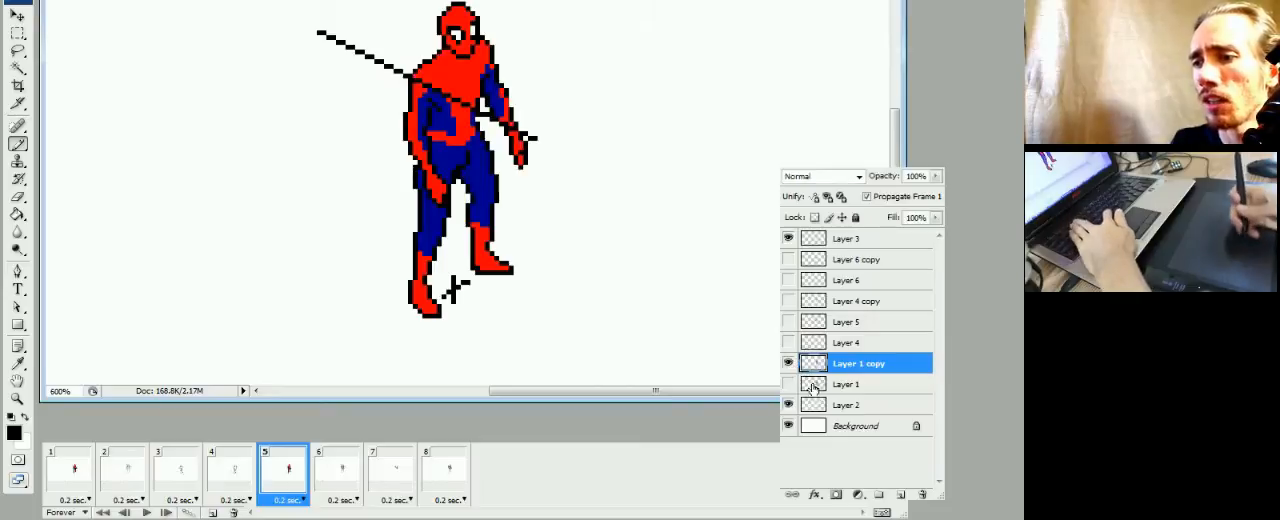
# Outline a bent, raised lower leg below the front knee on Layer 1 copy in frame 5 and colour it red
pyautogui.click(235, 470)
pyautogui.click(280, 482)
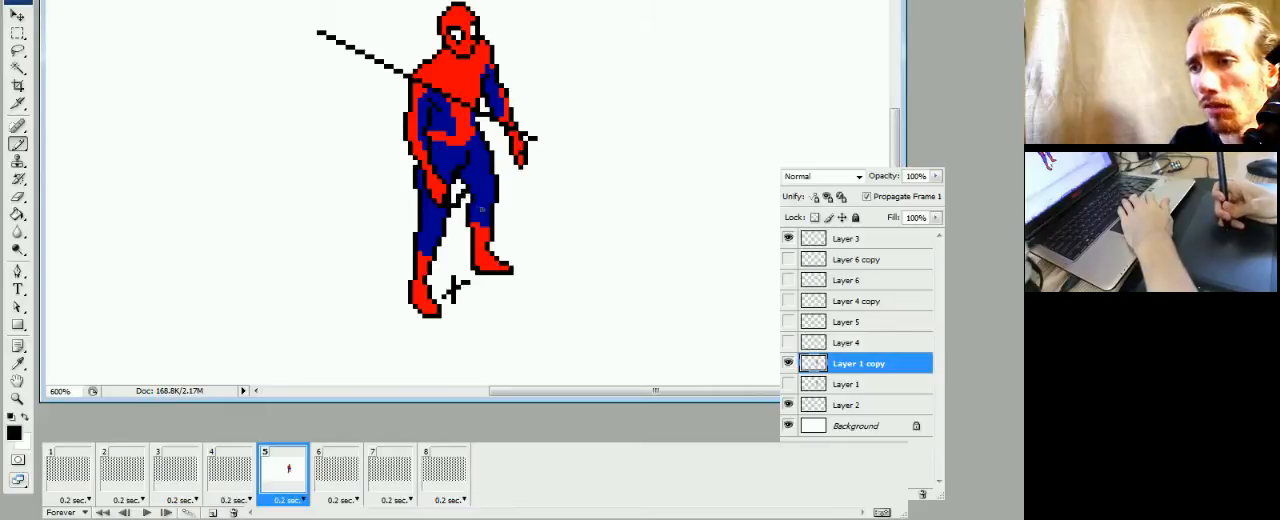
pyautogui.moveTo(491, 210); pyautogui.dragTo(472, 219)
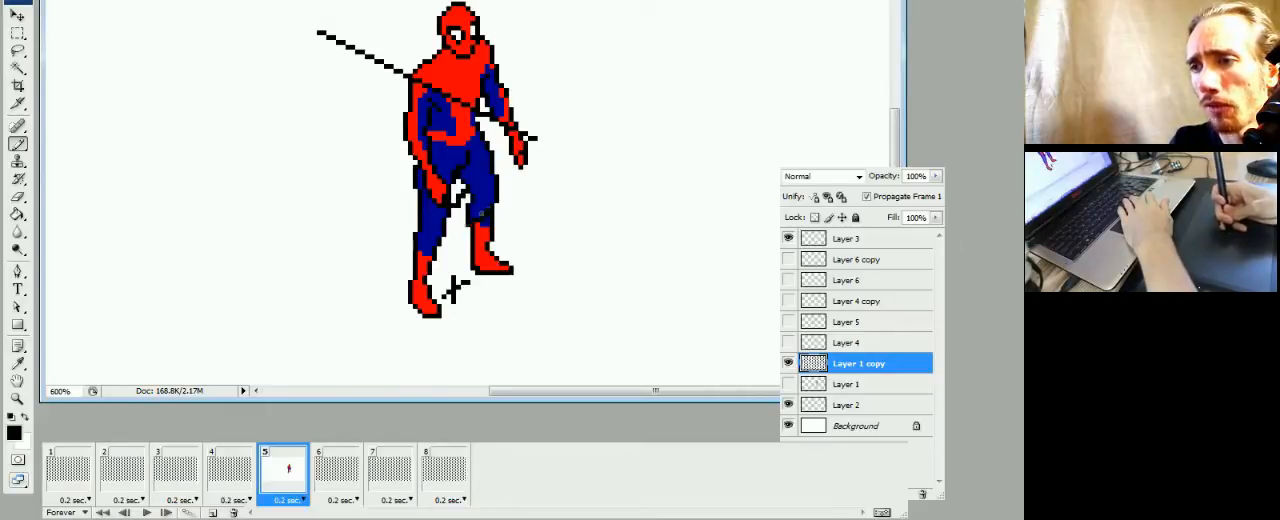
pyautogui.click(460, 232)
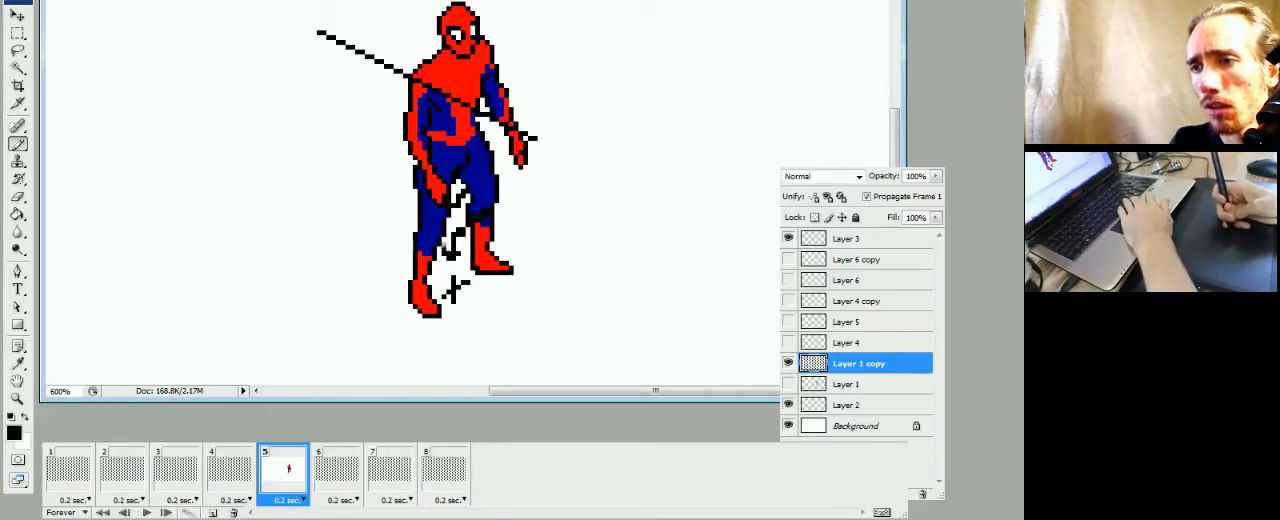
pyautogui.keyDown('alt'); pyautogui.click(485, 250); pyautogui.keyUp('alt')
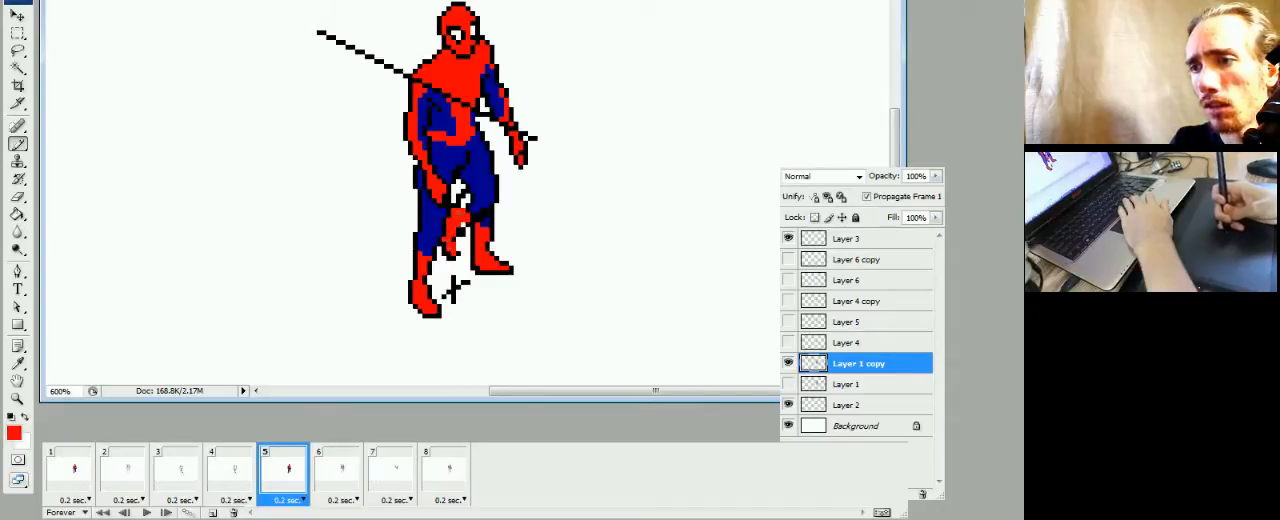
# Blend the raised knee into the thigh with blue and erase frame 5's old front shin and foot
pyautogui.keyDown('alt'); pyautogui.click(478, 199); pyautogui.keyUp('alt')
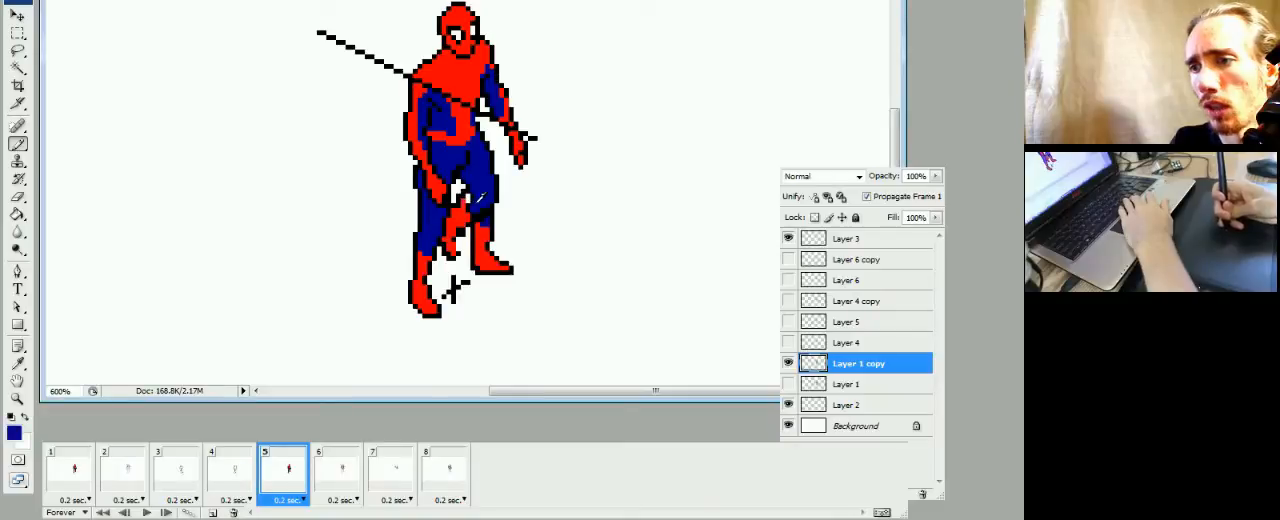
pyautogui.press('e')
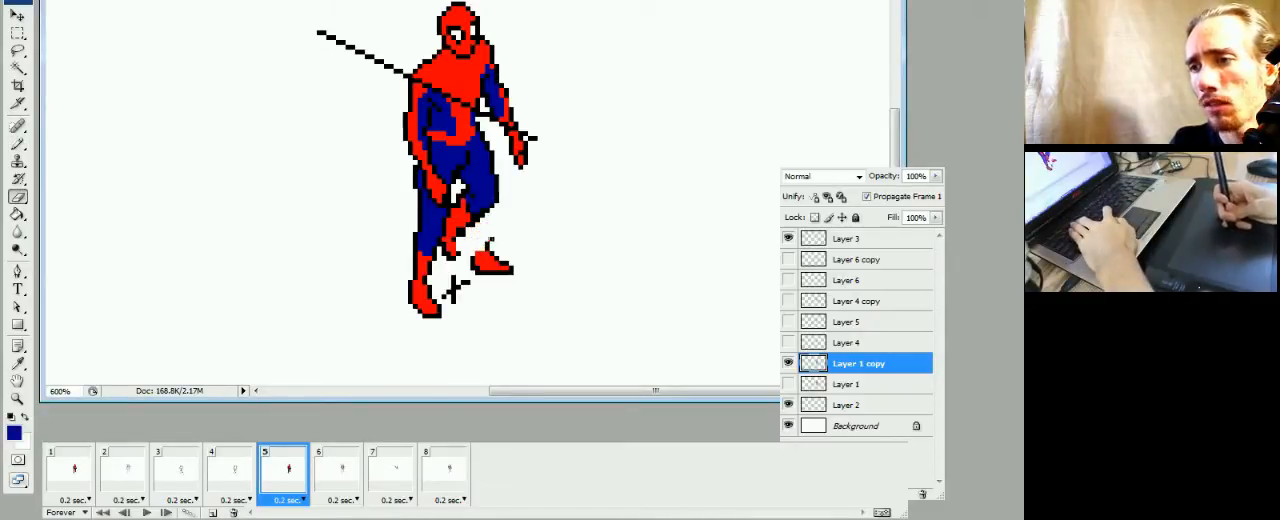
pyautogui.moveTo(472, 268); pyautogui.dragTo(508, 263)
pyautogui.press('b')
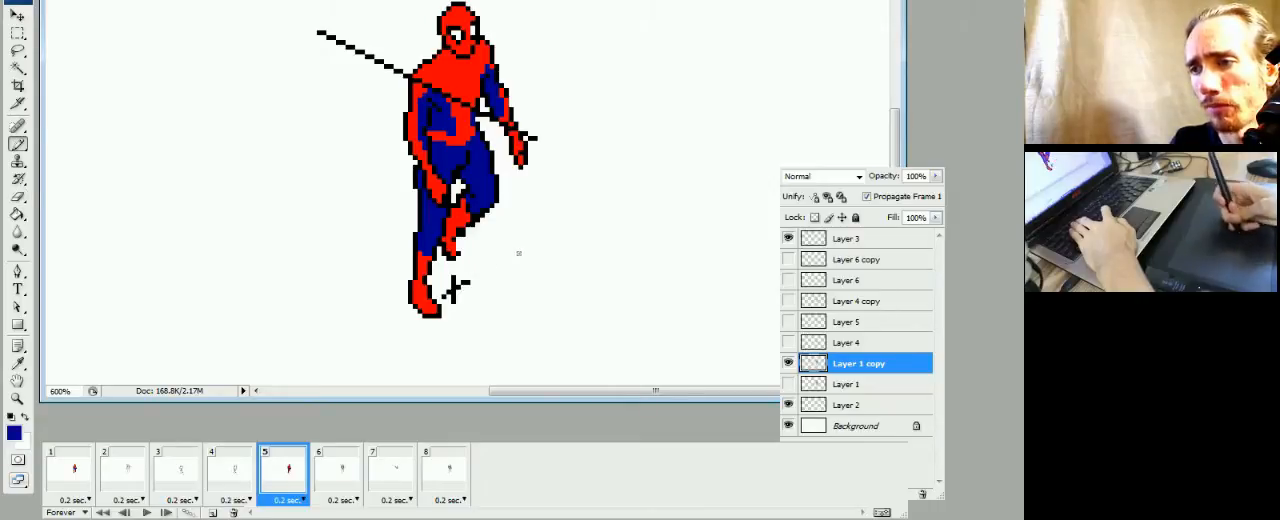
# Widen the raised foot in frame 5 with red, outline it in black, and trim its excess edge pixels
pyautogui.click(240, 482)
pyautogui.click(264, 478)
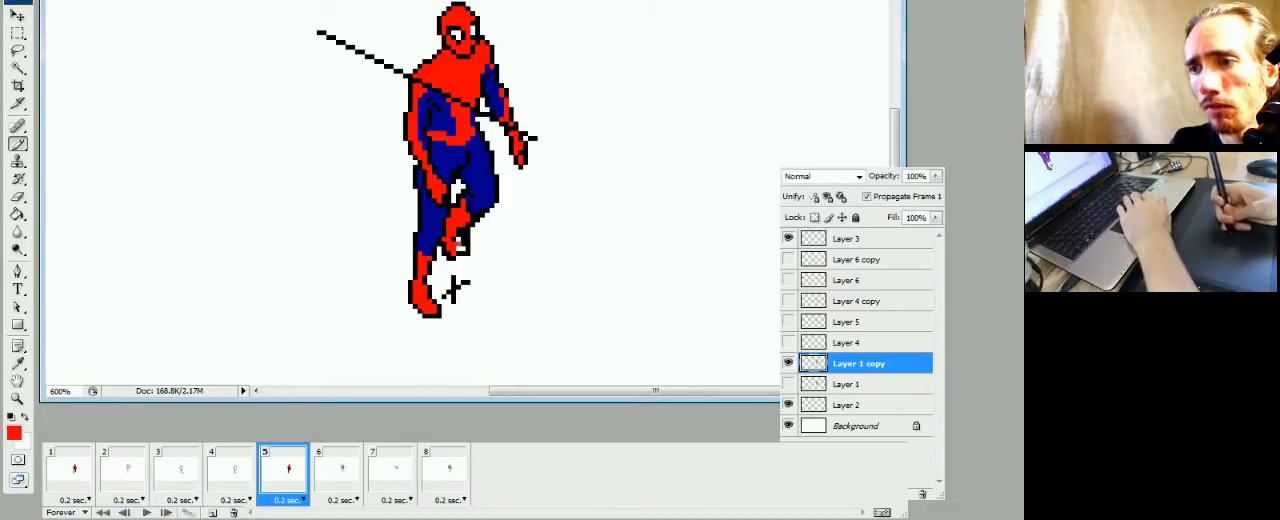
pyautogui.press('d')
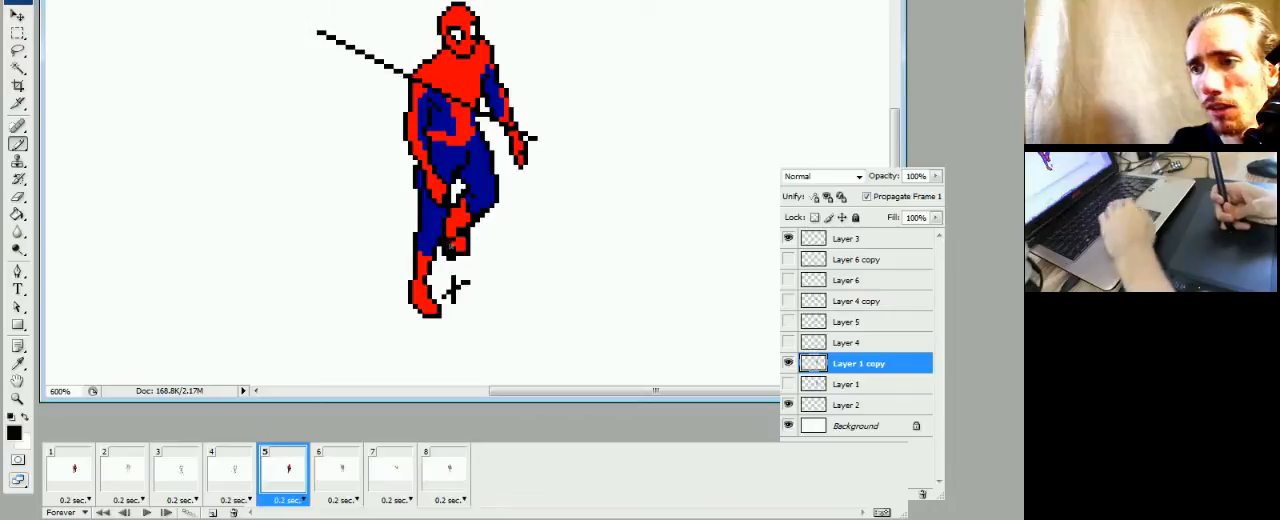
pyautogui.press('x')
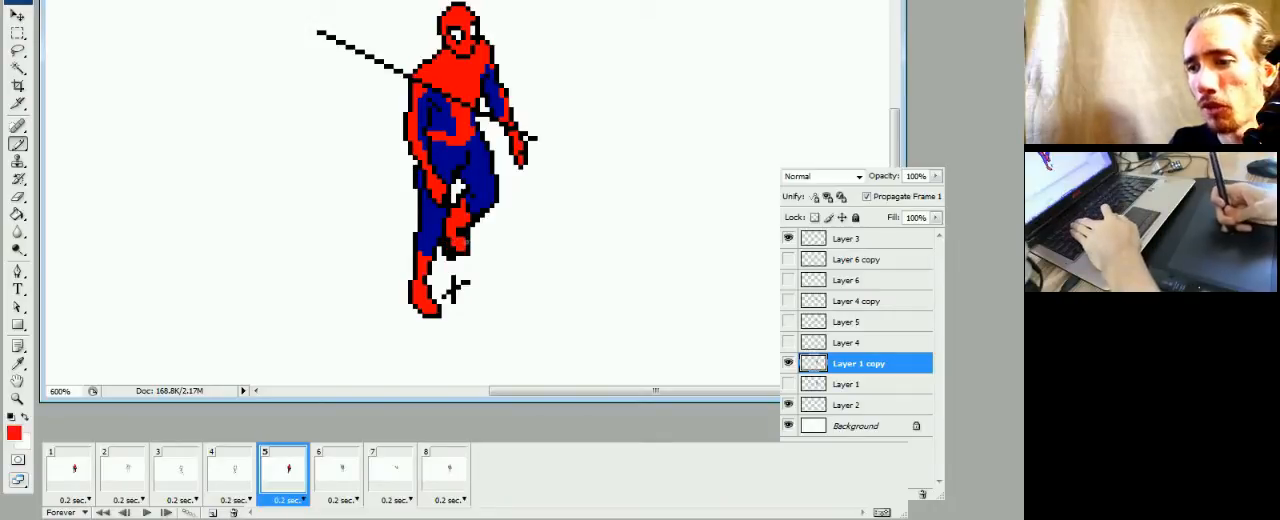
pyautogui.press('e')
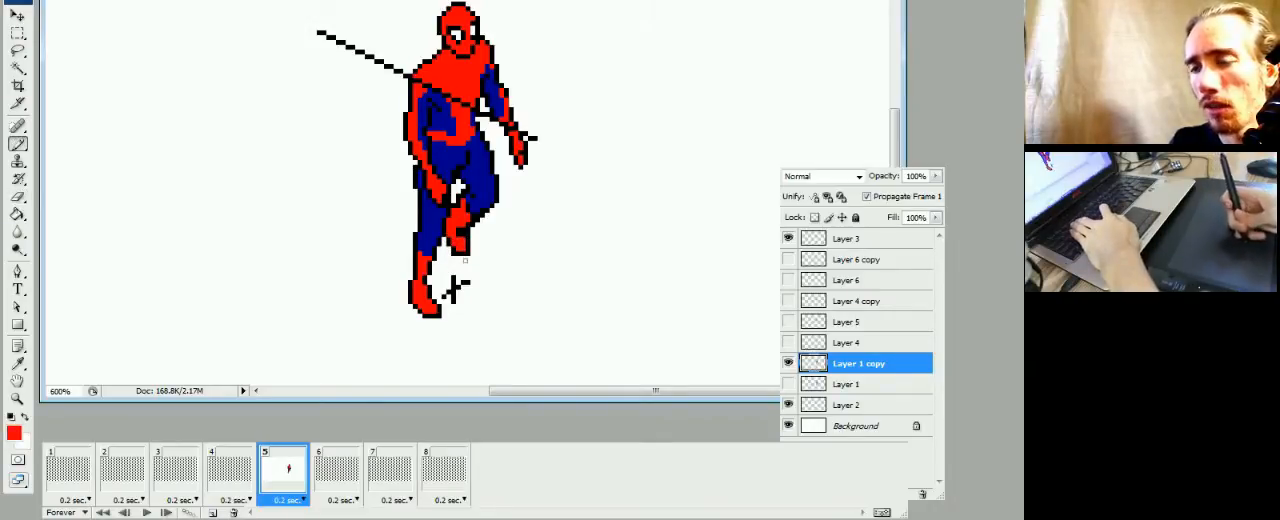
# Check frame 5's raised leg against frame 4 and add a short black line separating its calf and foot
pyautogui.click(232, 470)
pyautogui.click(287, 474)
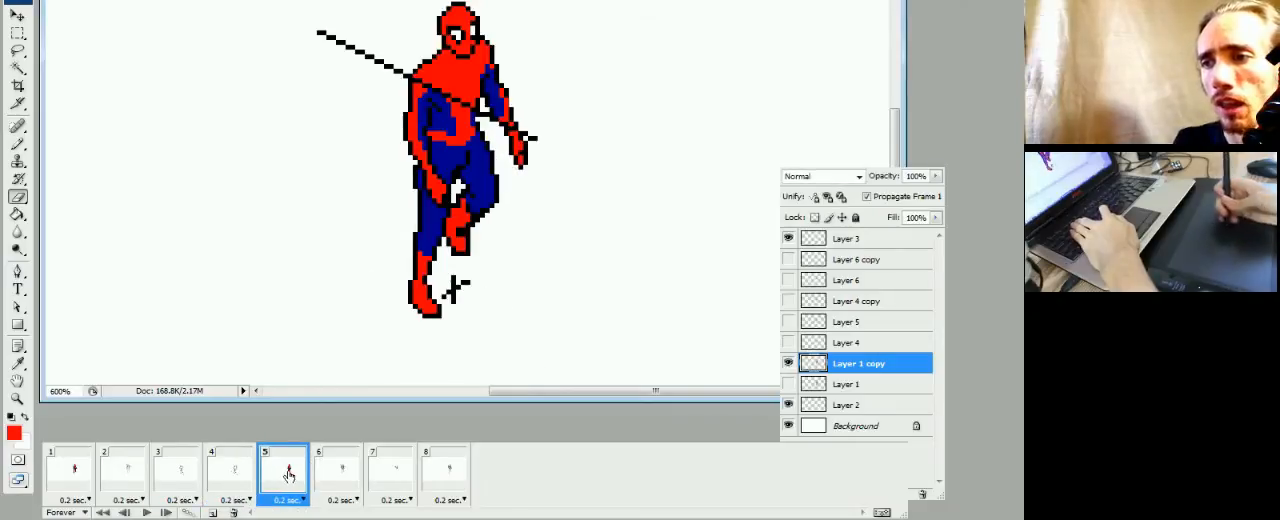
pyautogui.press('b')
pyautogui.press('x')
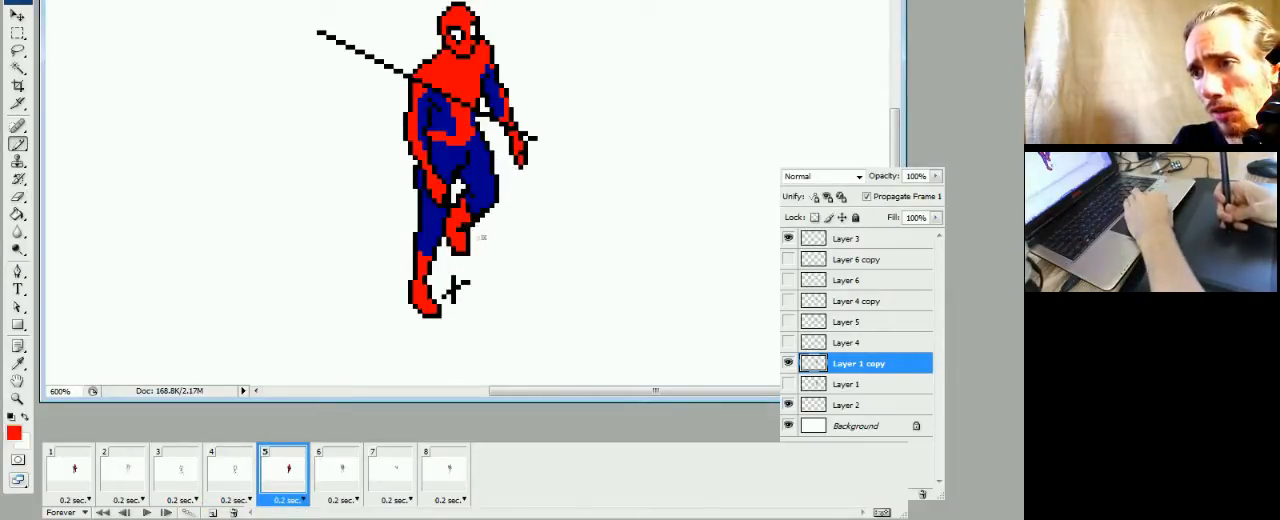
pyautogui.press('d')
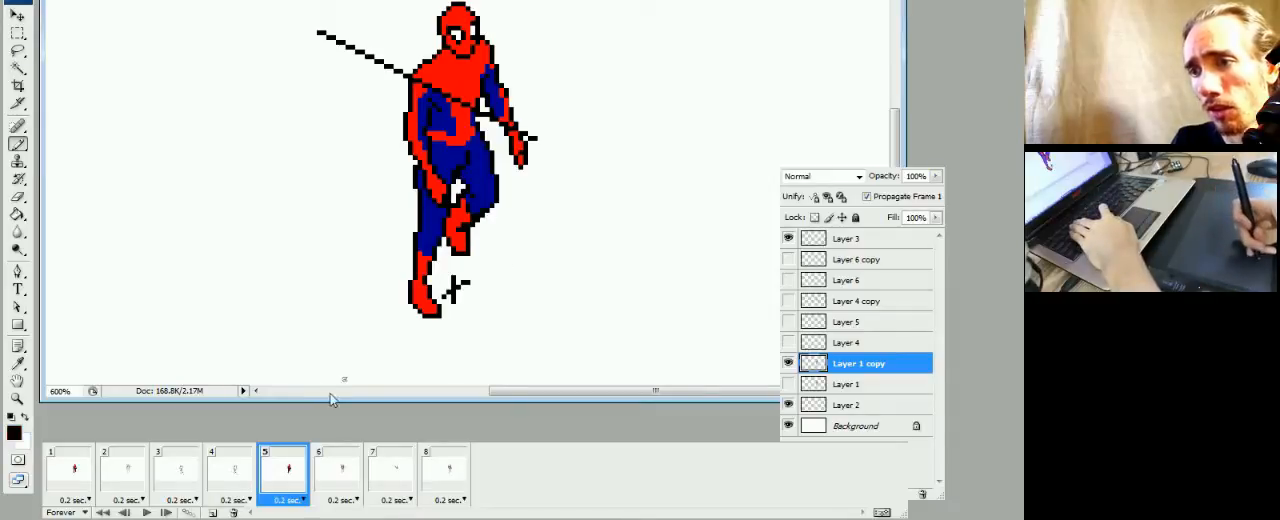
# Compare frame 5's raised leg with frame 4 and reshape the black outline beneath the raised knee
pyautogui.click(232, 470)
pyautogui.click(287, 474)
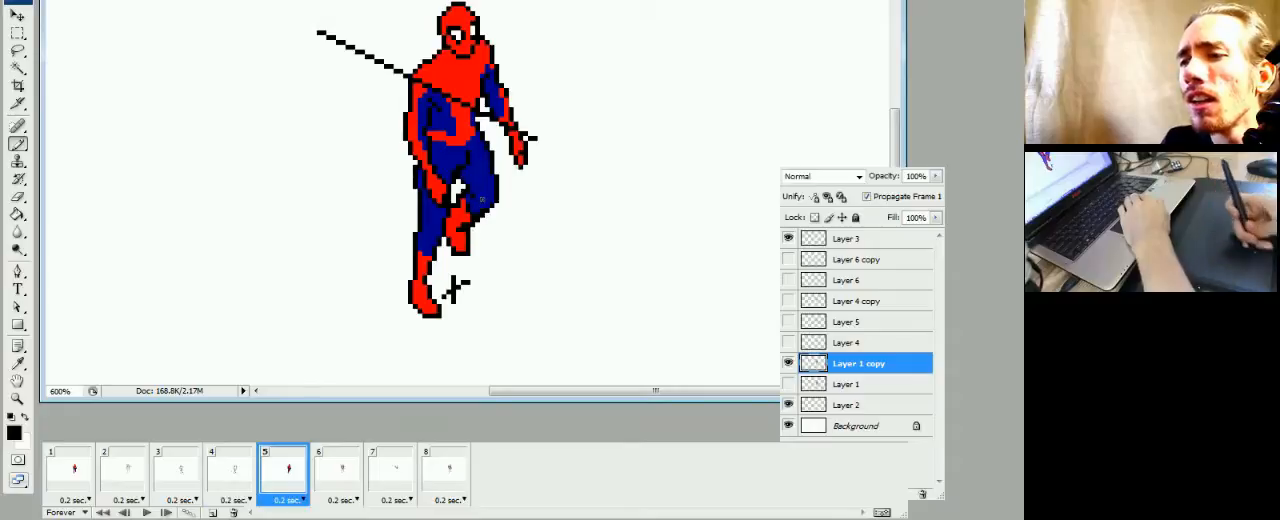
pyautogui.click(245, 483)
pyautogui.click(268, 488)
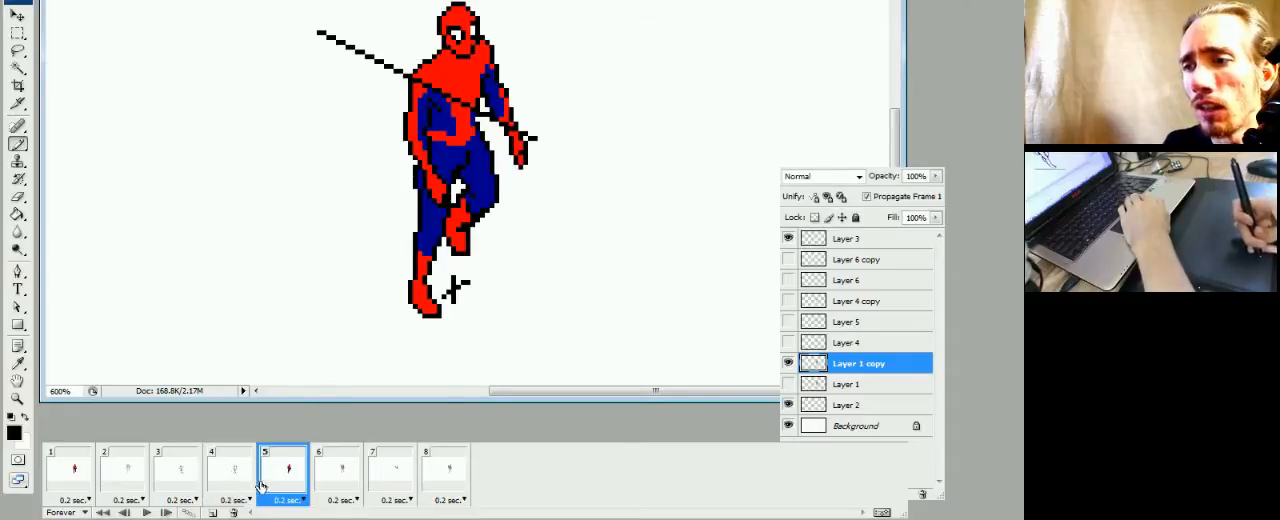
pyautogui.click(252, 481)
pyautogui.click(266, 485)
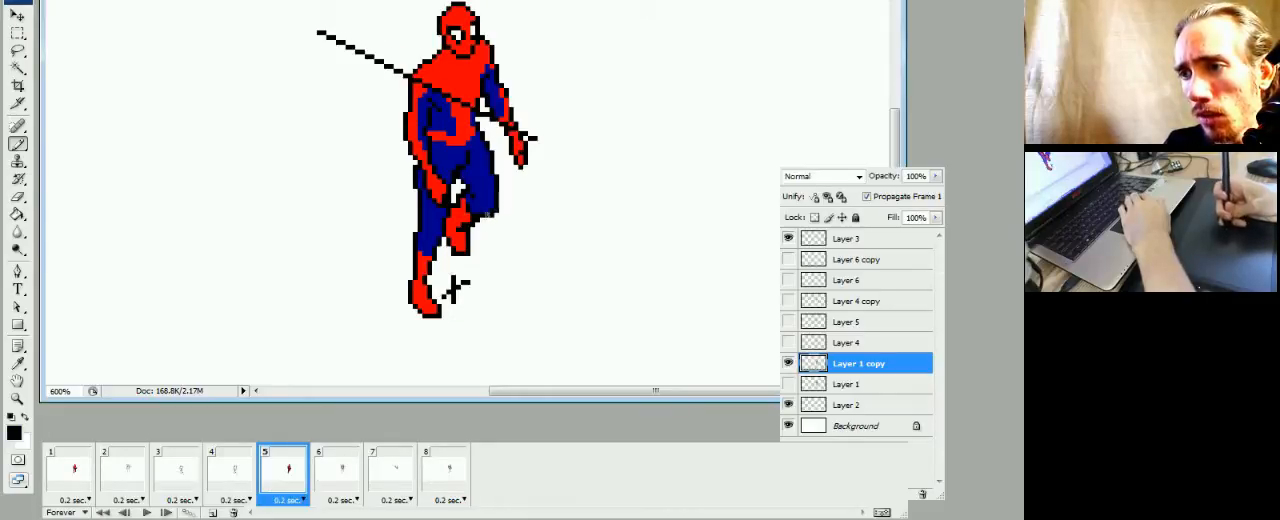
# Touch up the gap between the hand and raised thigh in frame 5, erasing a stray pixel
pyautogui.keyDown('alt'); pyautogui.click(486, 202); pyautogui.keyUp('alt')
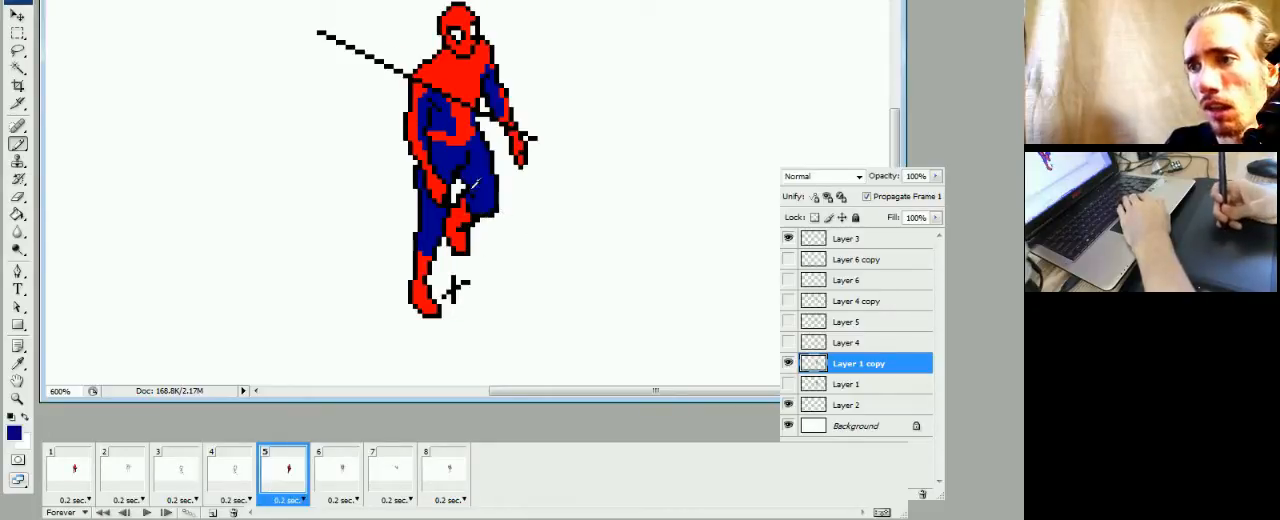
pyautogui.press('d')
pyautogui.press('e')
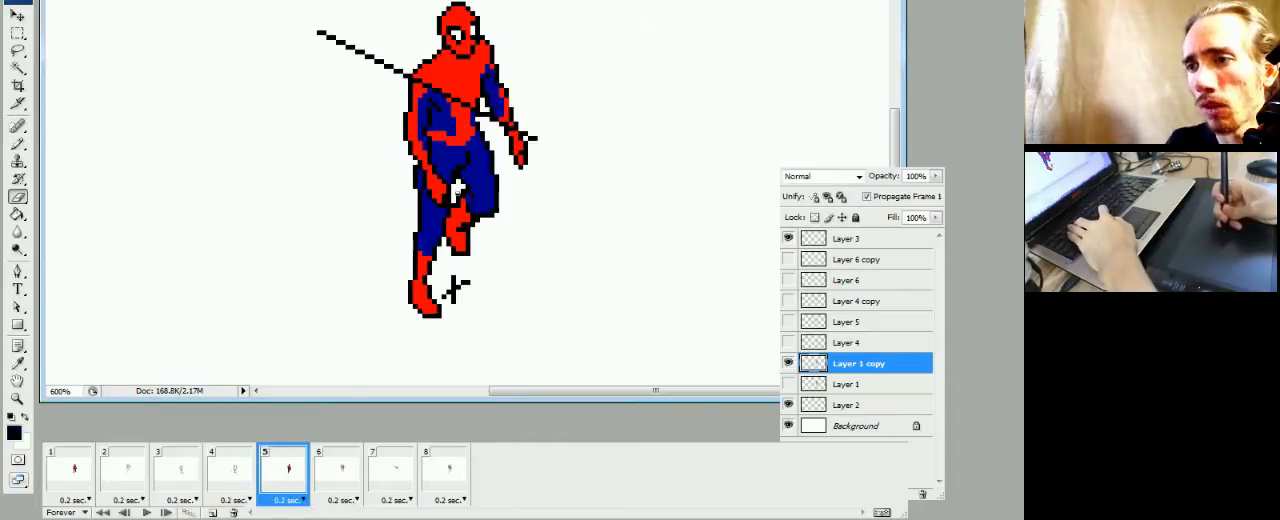
pyautogui.click(458, 191)
pyautogui.press('b')
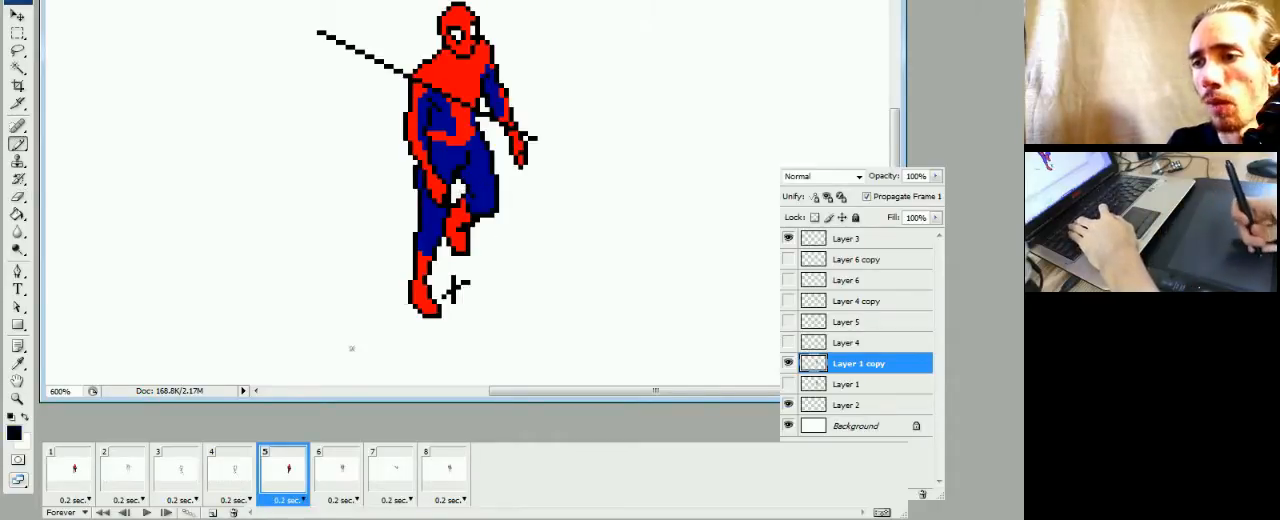
# Compare frame 5's leg pose with the sketches in frames 3 and 4
pyautogui.click(240, 480)
pyautogui.click(284, 486)
pyautogui.click(243, 486)
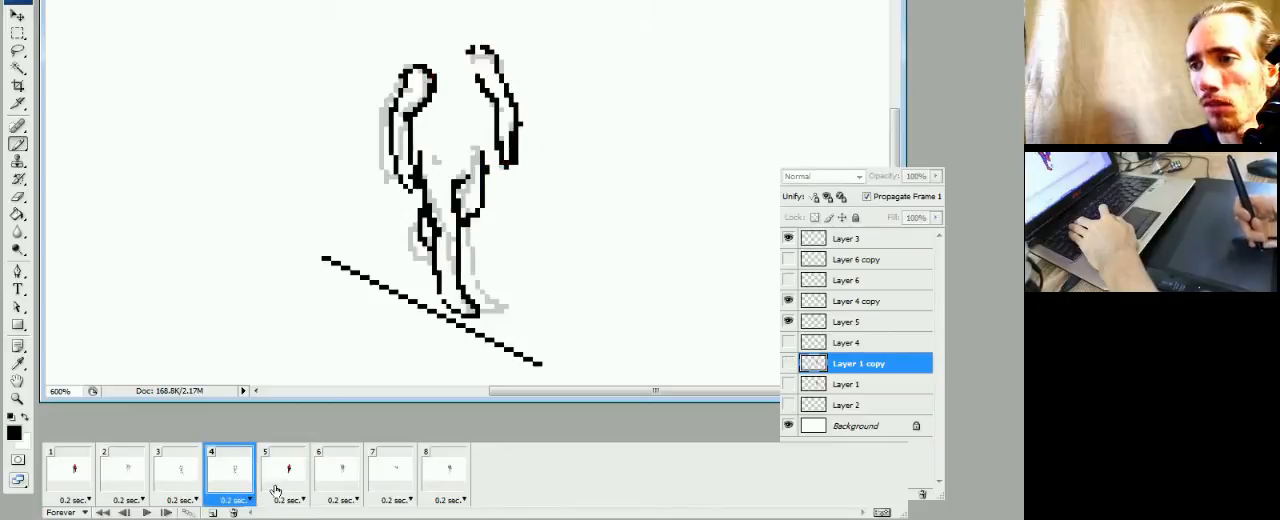
pyautogui.click(287, 488)
pyautogui.click(233, 482)
pyautogui.click(180, 482)
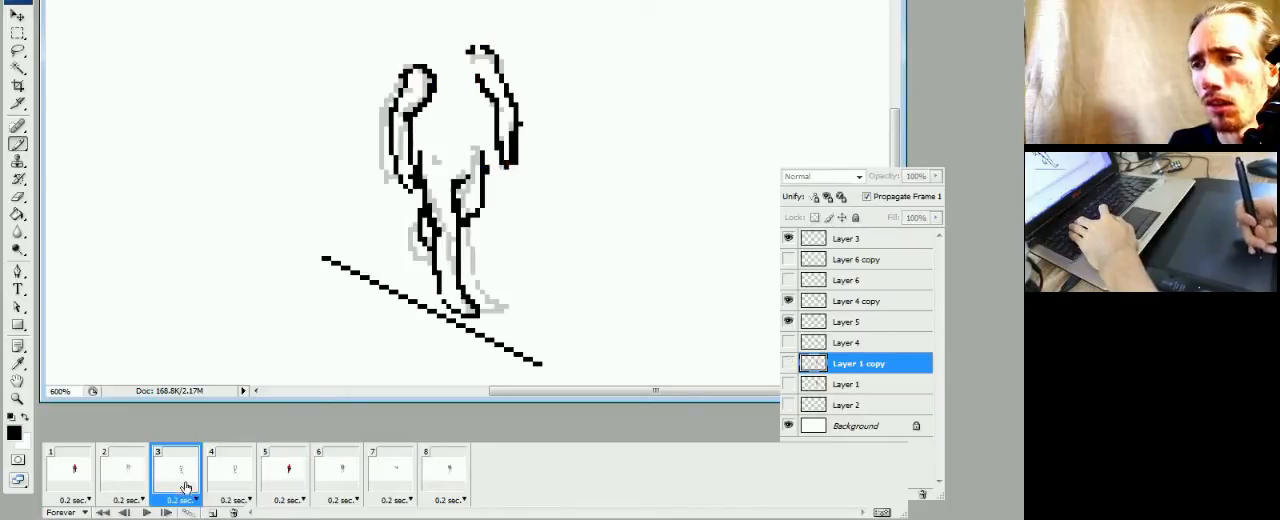
pyautogui.click(233, 484)
pyautogui.click(280, 490)
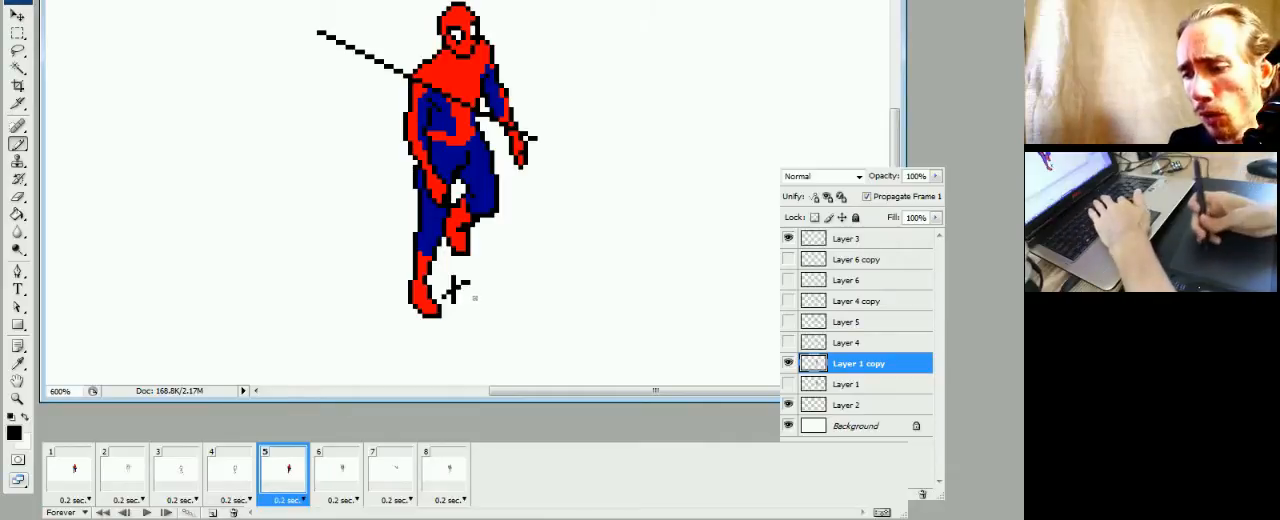
# Select the standing leg's lower part in frame 5 with the Lasso and shift it slightly right, under the knee
pyautogui.press('l')
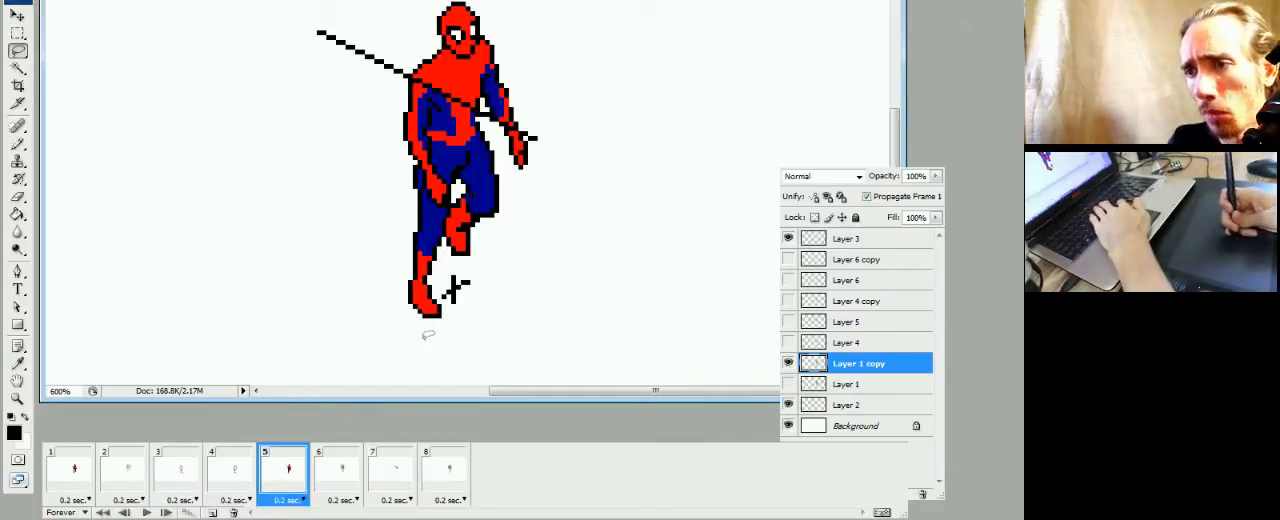
pyautogui.moveTo(428, 335)
pyautogui.mouseDown()
pyautogui.moveTo(397, 291)
pyautogui.moveTo(413, 224)
pyautogui.moveTo(442, 254)
pyautogui.moveTo(441, 341)
pyautogui.mouseUp()
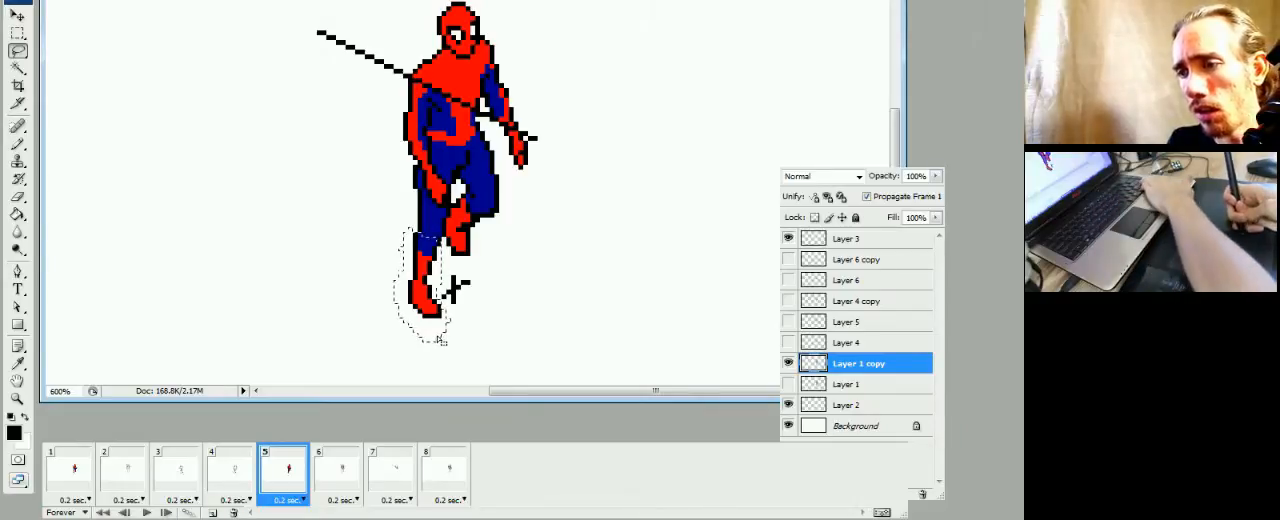
pyautogui.hotkey('ctrl', 'd')
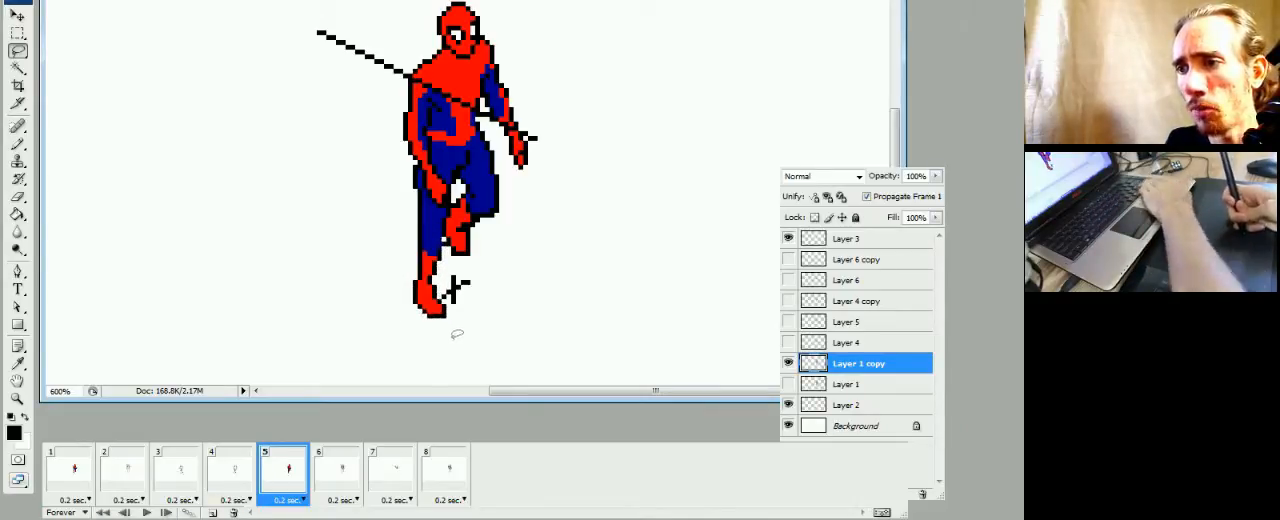
pyautogui.press('b')
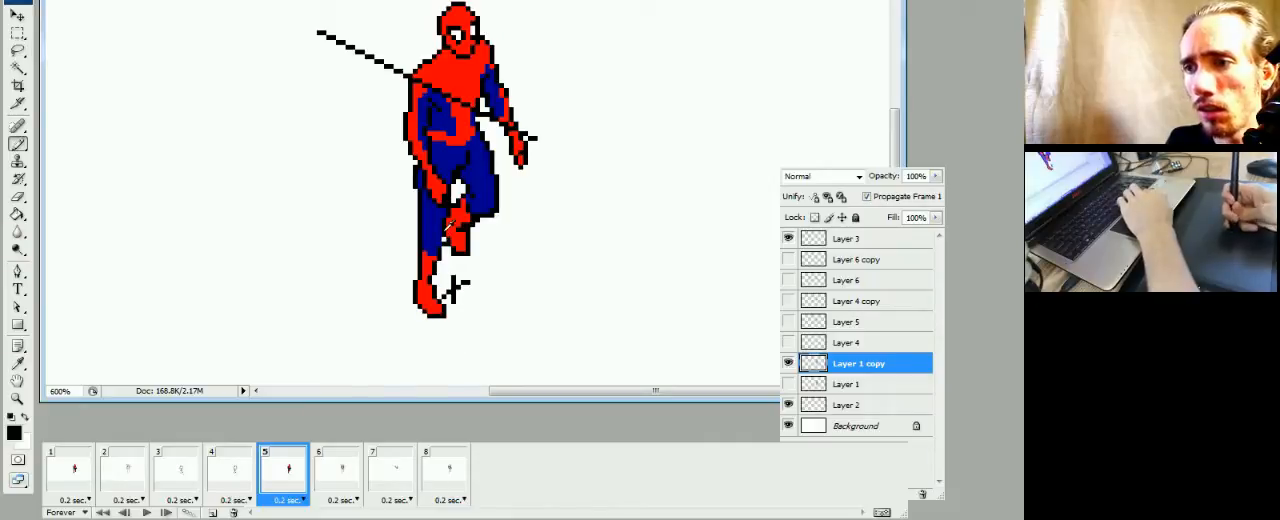
# Move Layer 3's dashed ground line beneath the standing foot in frame 5 and align it with frame 4's line
pyautogui.click(206, 482)
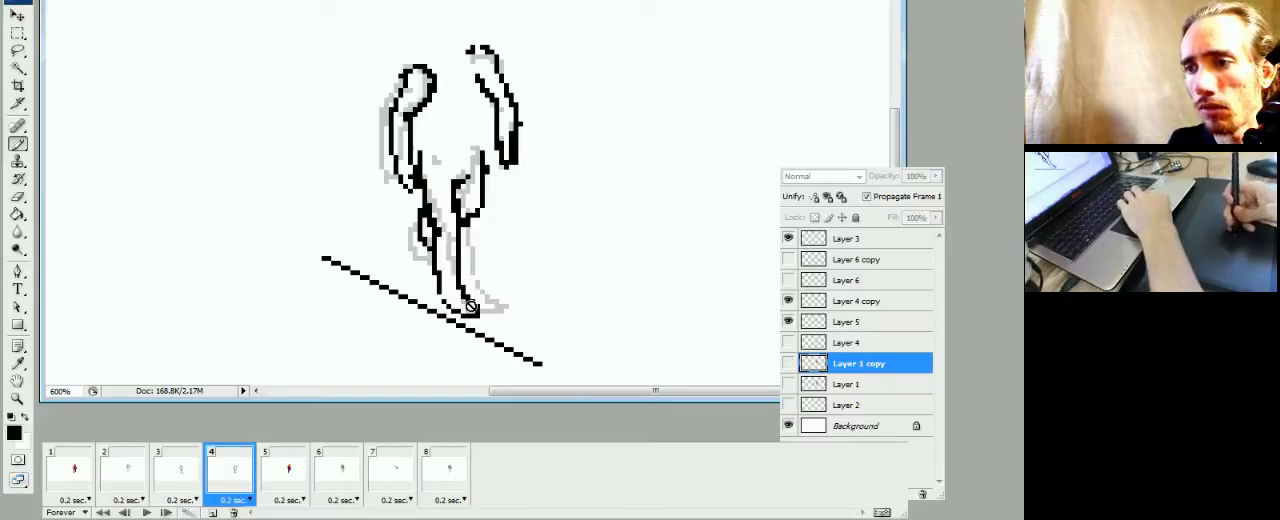
pyautogui.click(287, 499)
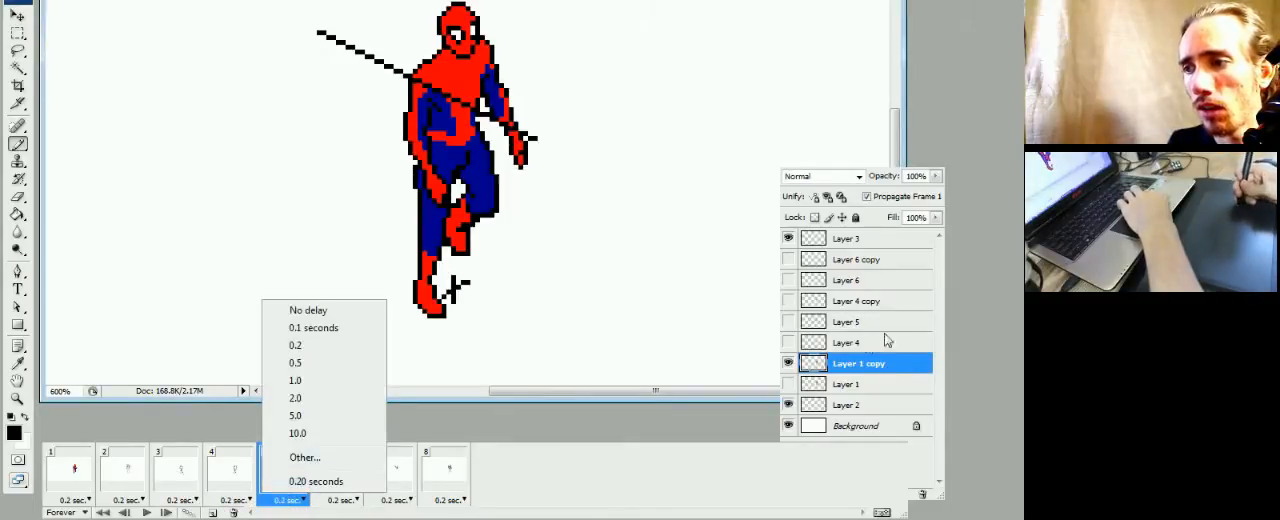
pyautogui.click(826, 251)
pyautogui.click(825, 241)
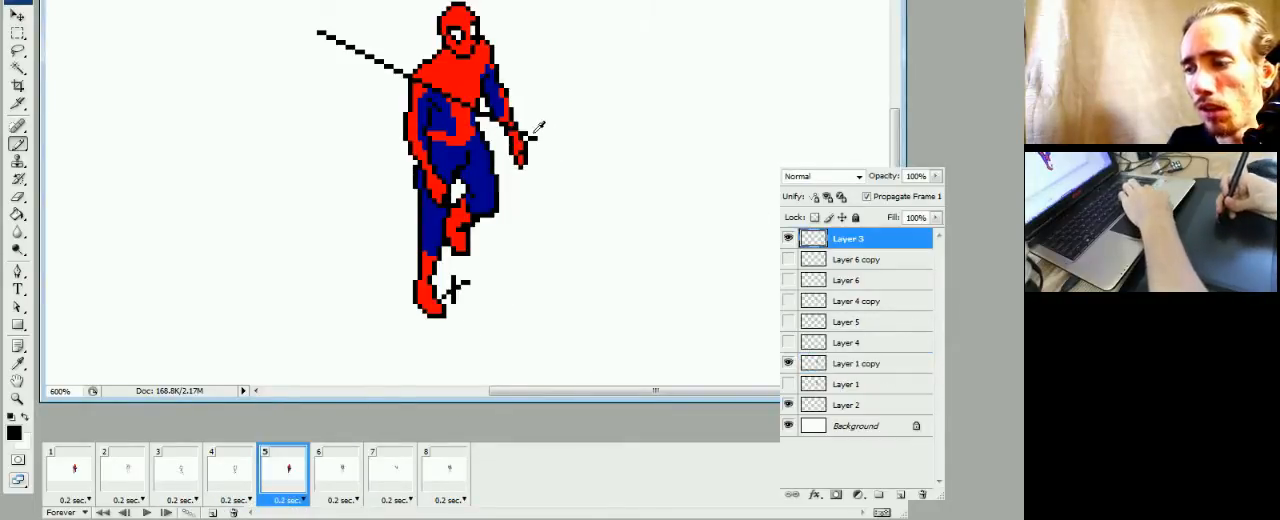
pyautogui.moveTo(540, 137)
pyautogui.mouseDown()
pyautogui.moveTo(516, 300)
pyautogui.moveTo(530, 362)
pyautogui.mouseUp()
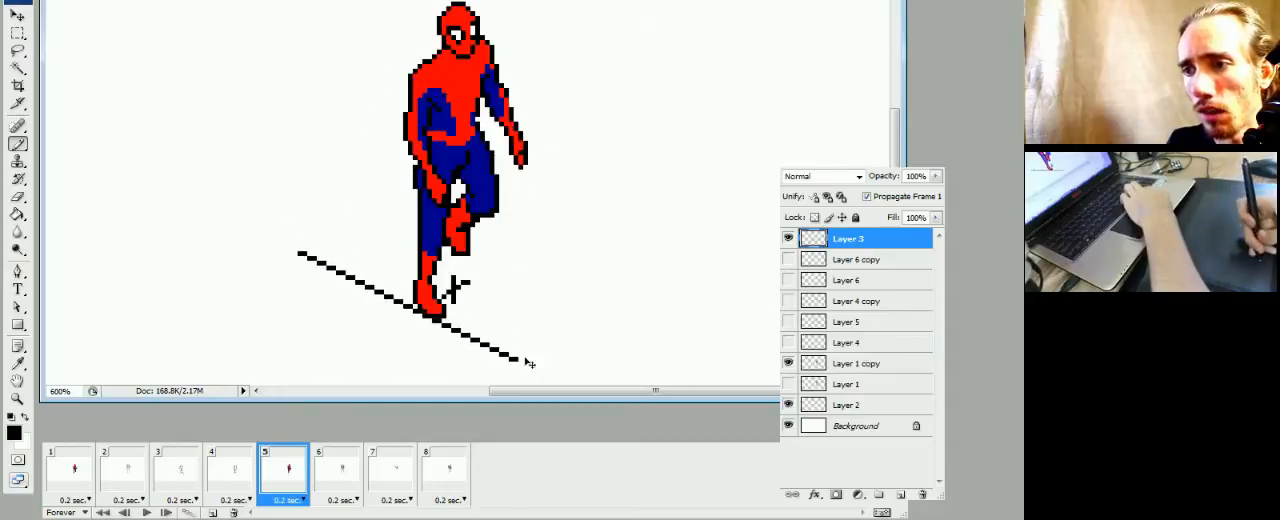
pyautogui.click(232, 470)
pyautogui.click(281, 490)
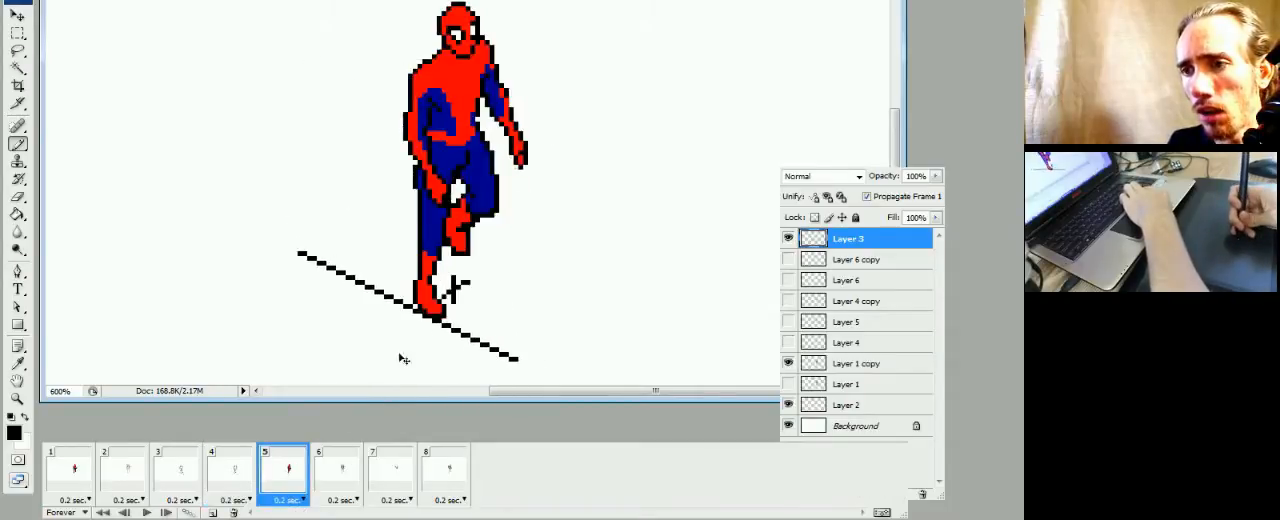
pyautogui.moveTo(402, 357); pyautogui.dragTo(422, 357)
pyautogui.click(238, 486)
pyautogui.click(270, 490)
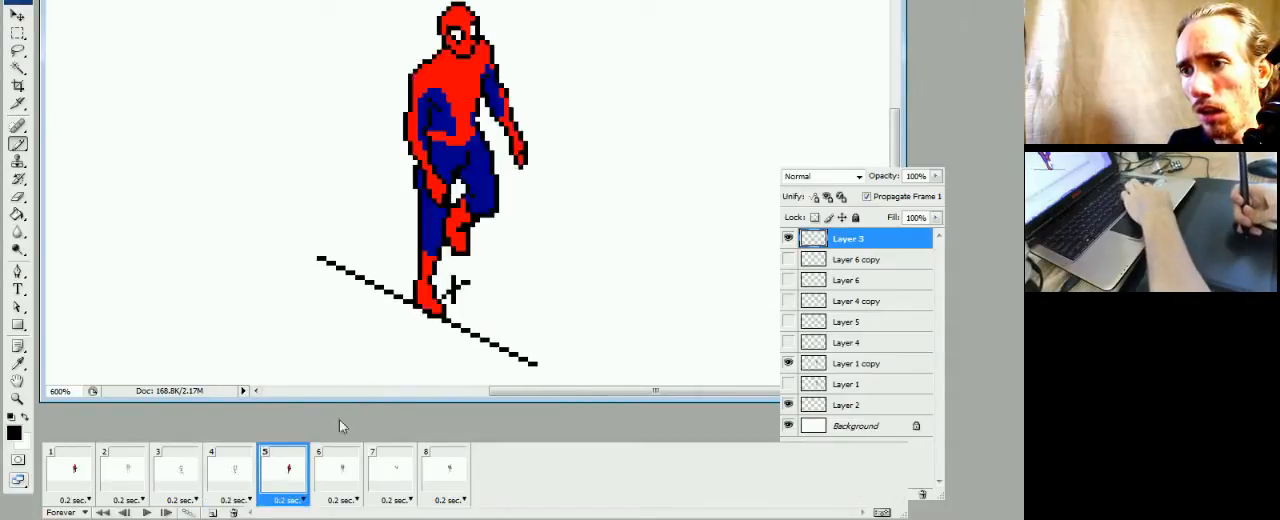
# Examine how the figure and ground line carry over between frames 3, 4 and 5
pyautogui.click(227, 486)
pyautogui.click(280, 482)
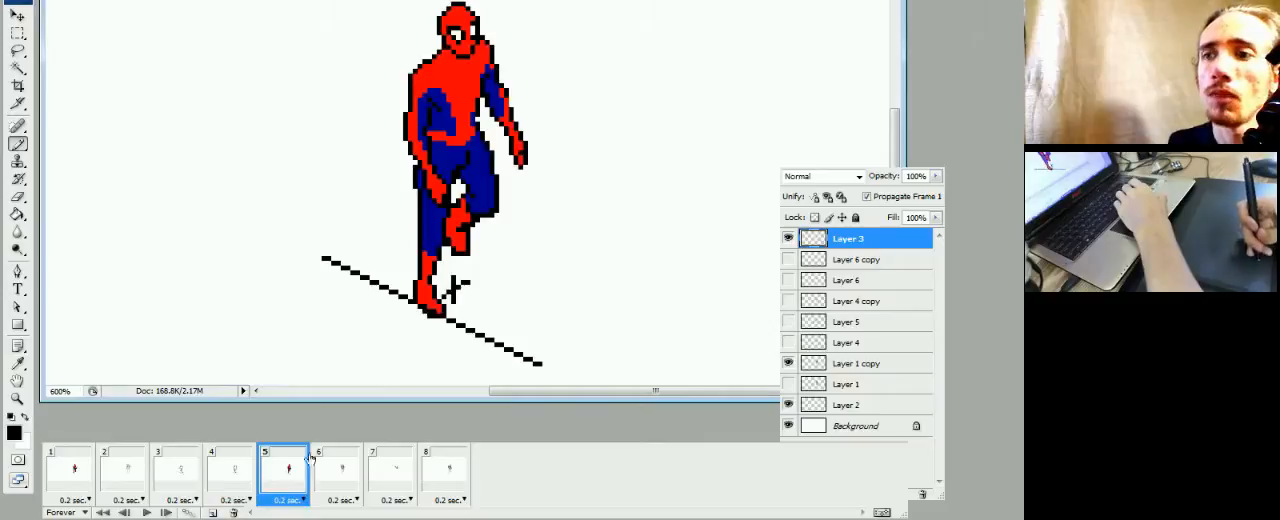
pyautogui.click(230, 484)
pyautogui.click(285, 480)
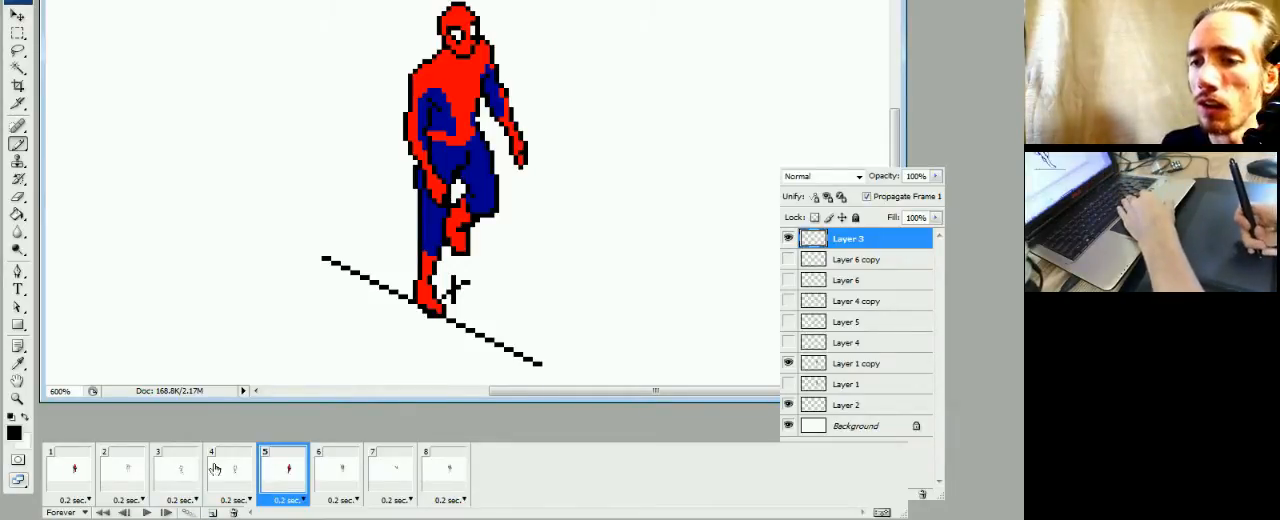
pyautogui.click(238, 486)
pyautogui.click(182, 485)
pyautogui.click(222, 486)
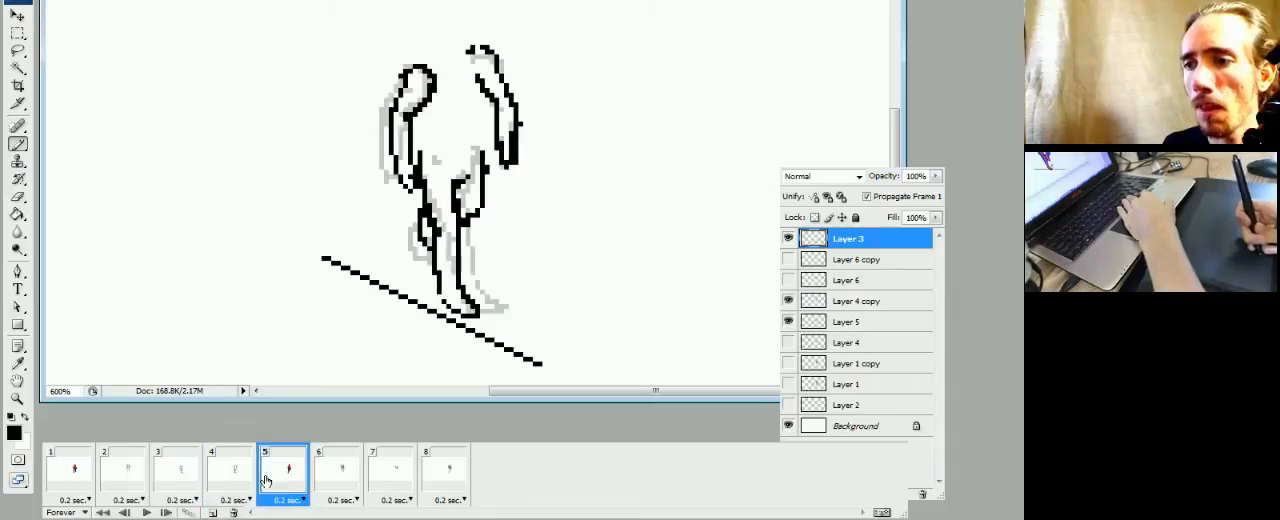
pyautogui.click(277, 484)
# Select the standing leg's shin and foot on Layer 1 copy and shift them slightly up and right onto the ground line
pyautogui.press('m')
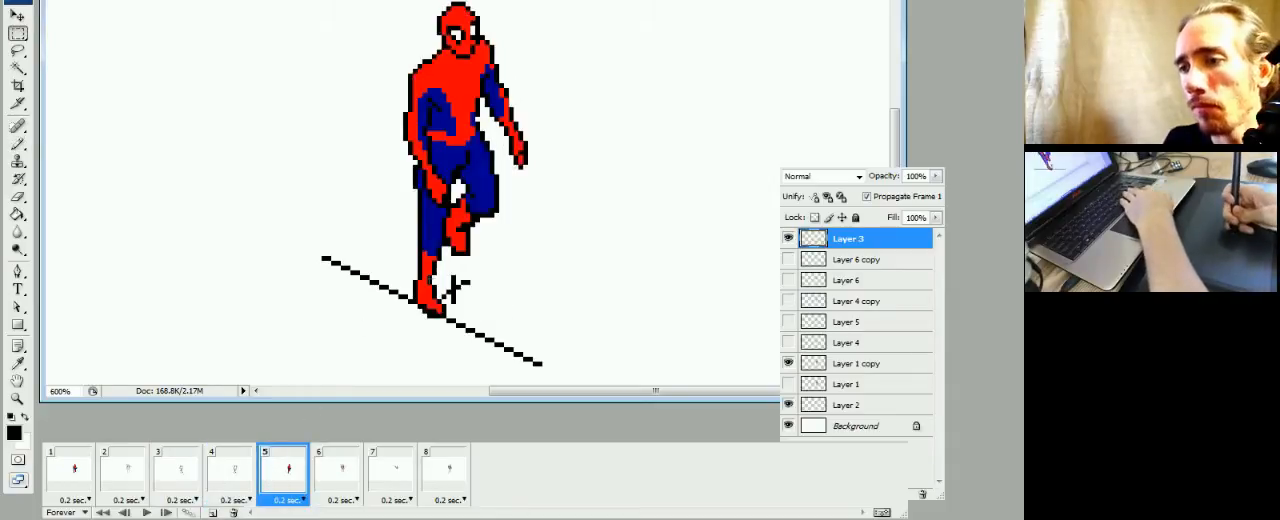
pyautogui.moveTo(390, 241); pyautogui.dragTo(465, 346)
pyautogui.click(450, 338)
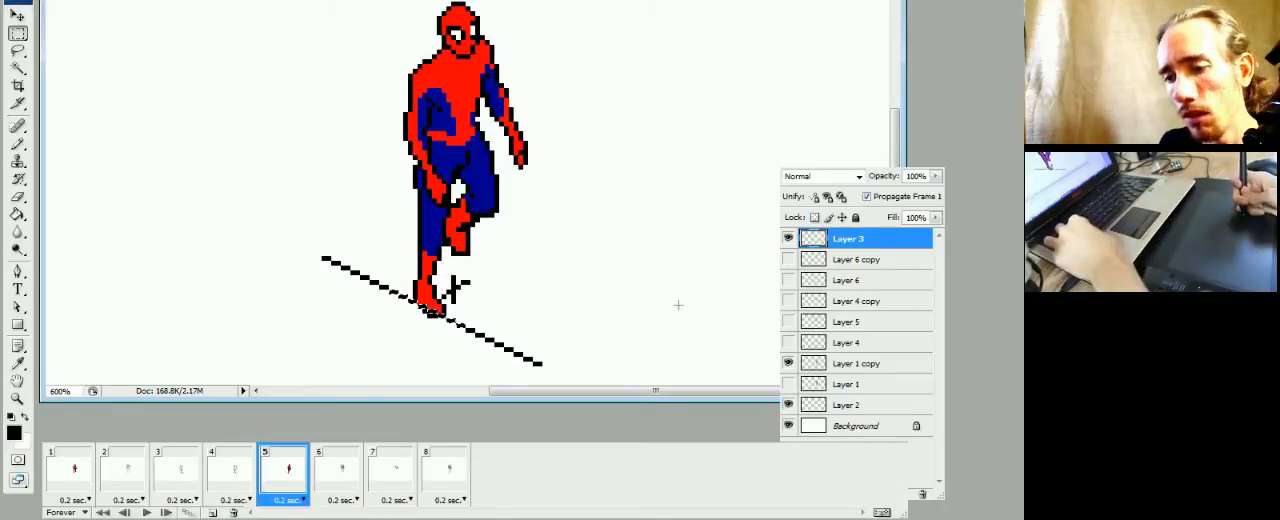
pyautogui.hotkey('ctrl', 'z')
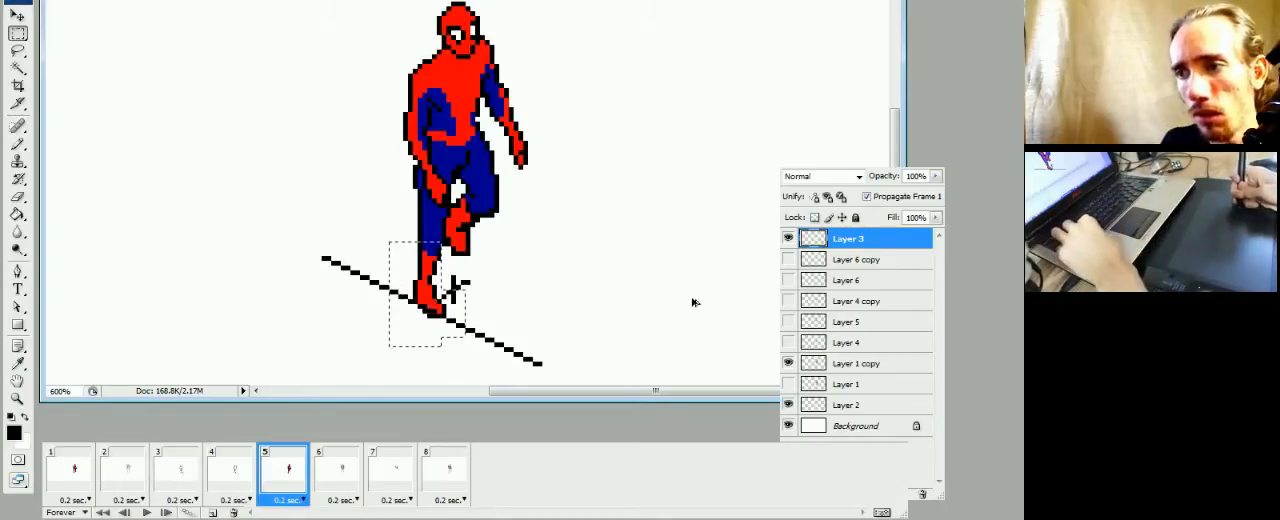
pyautogui.click(825, 363)
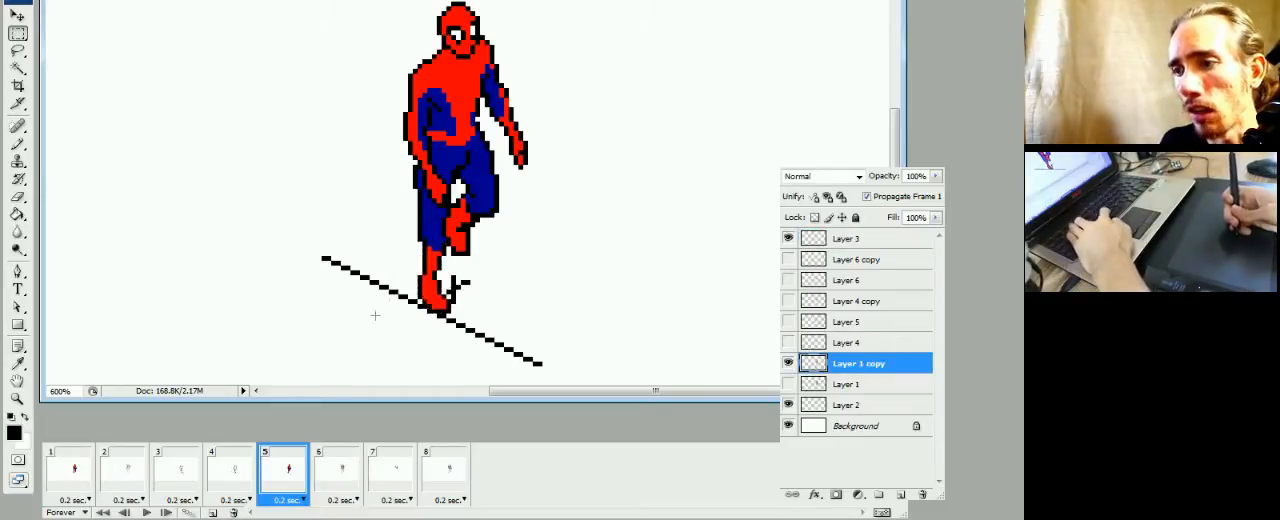
# Repair the standing leg's knee area in frame 5 with blue fill and a cleaner black outline
pyautogui.press('b')
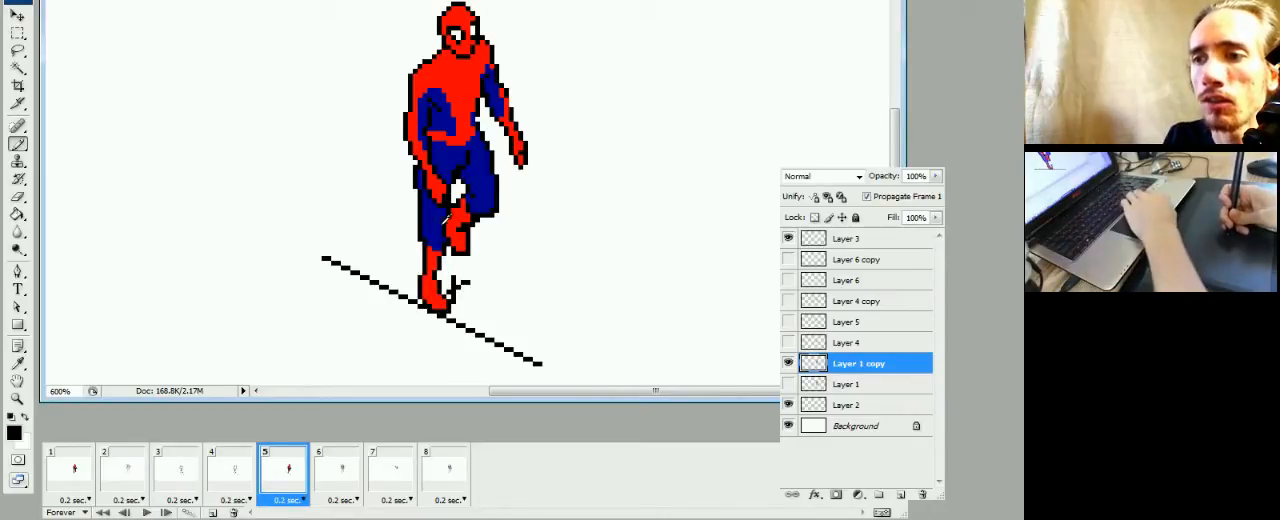
pyautogui.keyDown('alt'); pyautogui.click(446, 218); pyautogui.keyUp('alt')
pyautogui.click(444, 236)
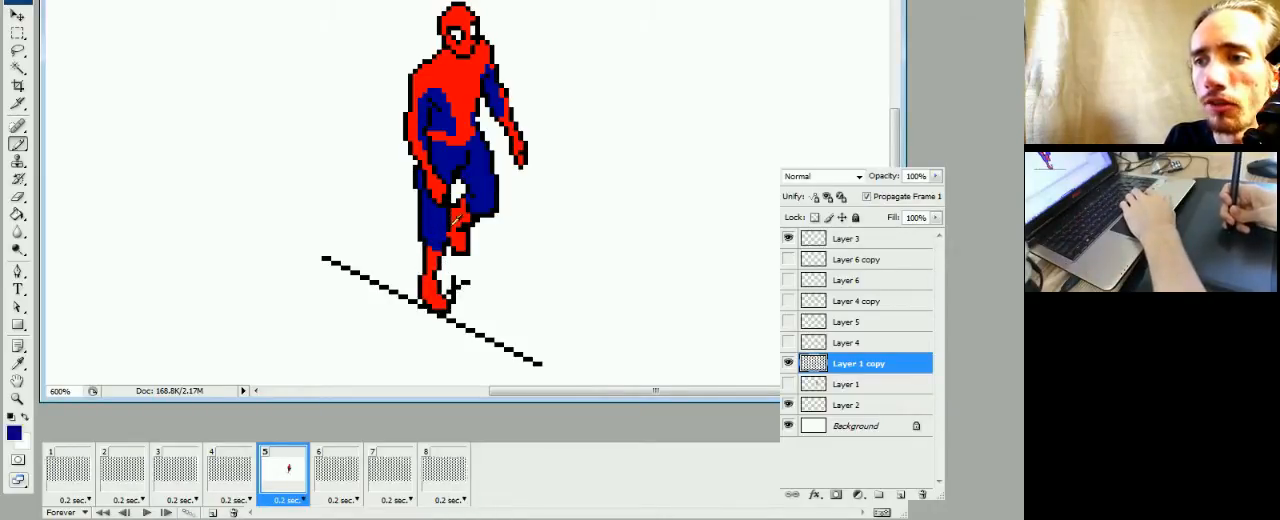
pyautogui.keyDown('alt'); pyautogui.click(449, 223); pyautogui.keyUp('alt')
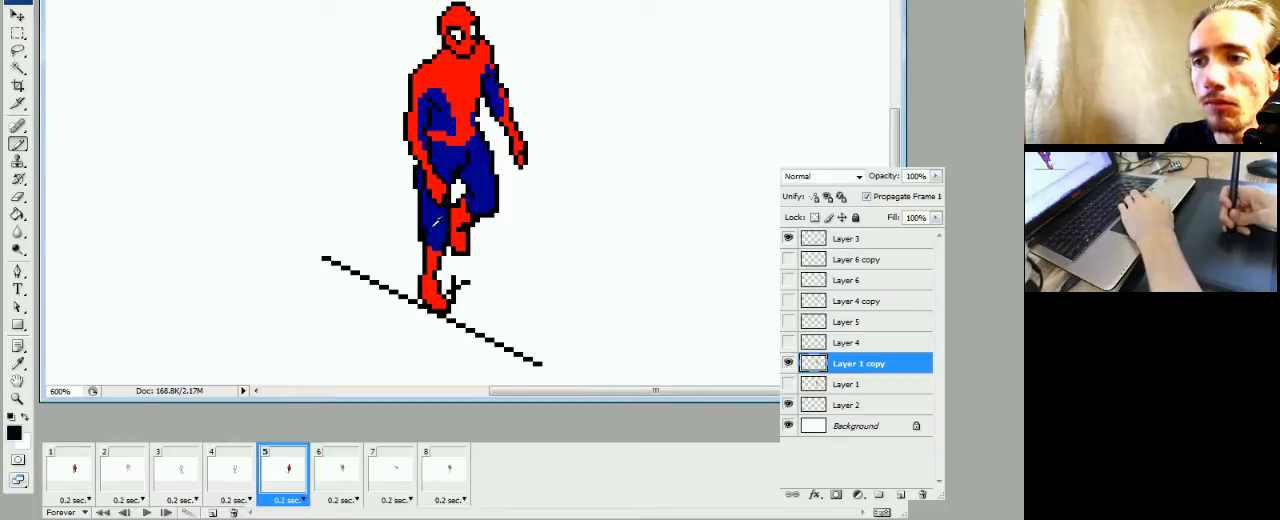
pyautogui.click(425, 235)
pyautogui.keyDown('alt'); pyautogui.click(425, 239); pyautogui.keyUp('alt')
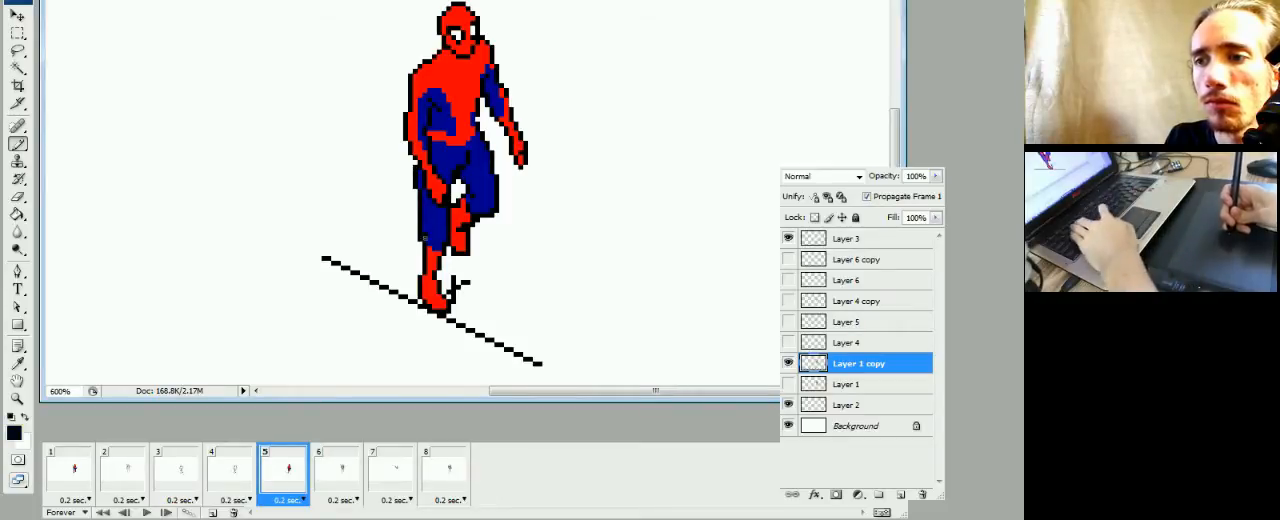
pyautogui.press('e')
pyautogui.press('b')
pyautogui.press('e')
pyautogui.press('b')
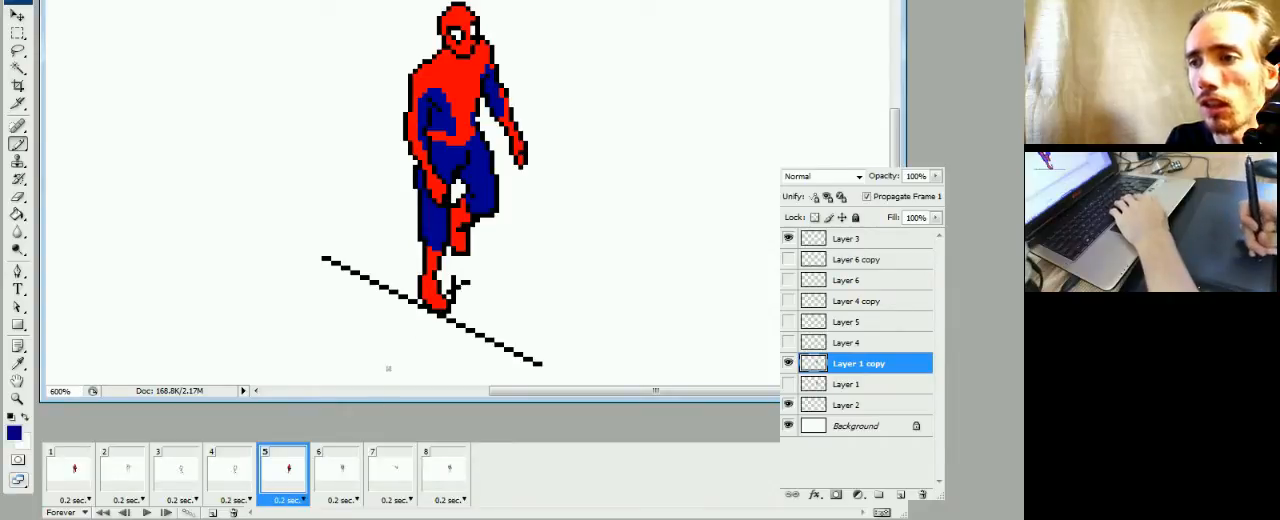
# Play the animation and compare frame 5 with frames 3 and 4 to check the walk's motion
pyautogui.click(236, 488)
pyautogui.click(280, 485)
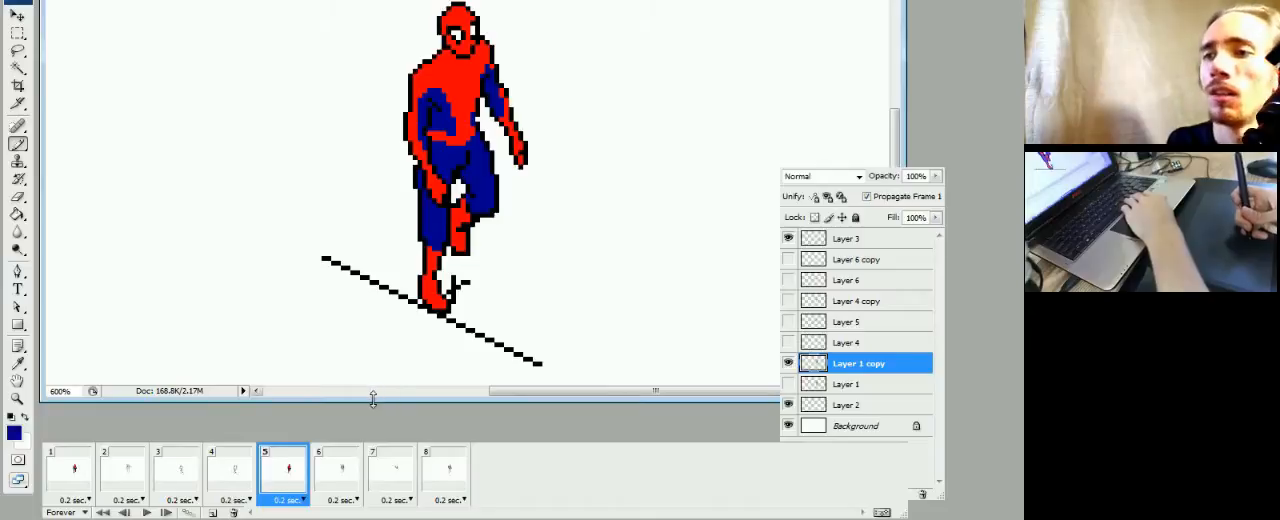
pyautogui.press('space')
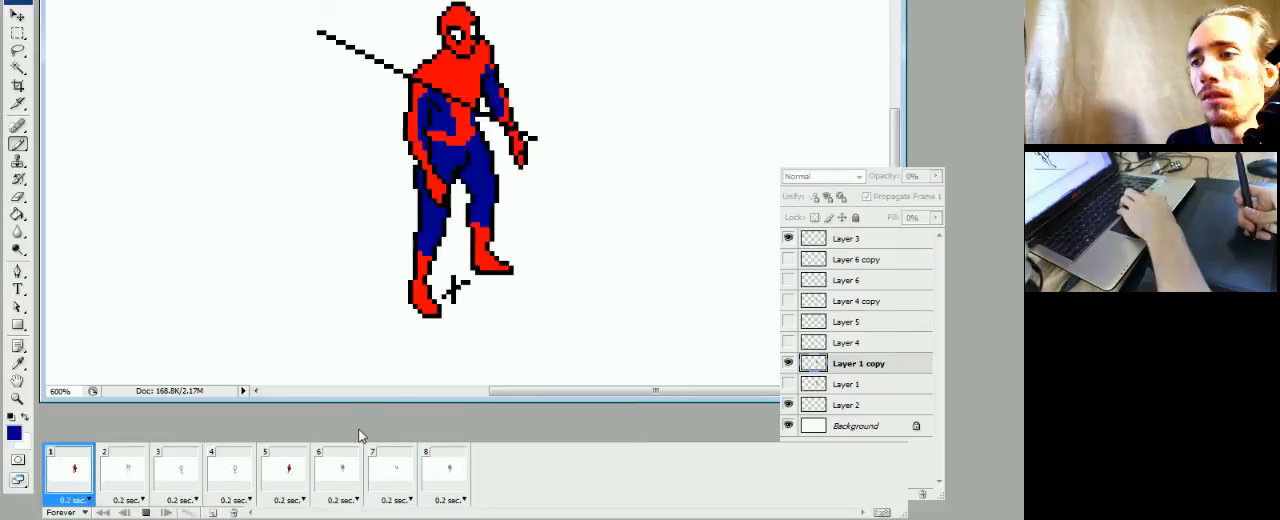
pyautogui.press('space')
pyautogui.click(184, 484)
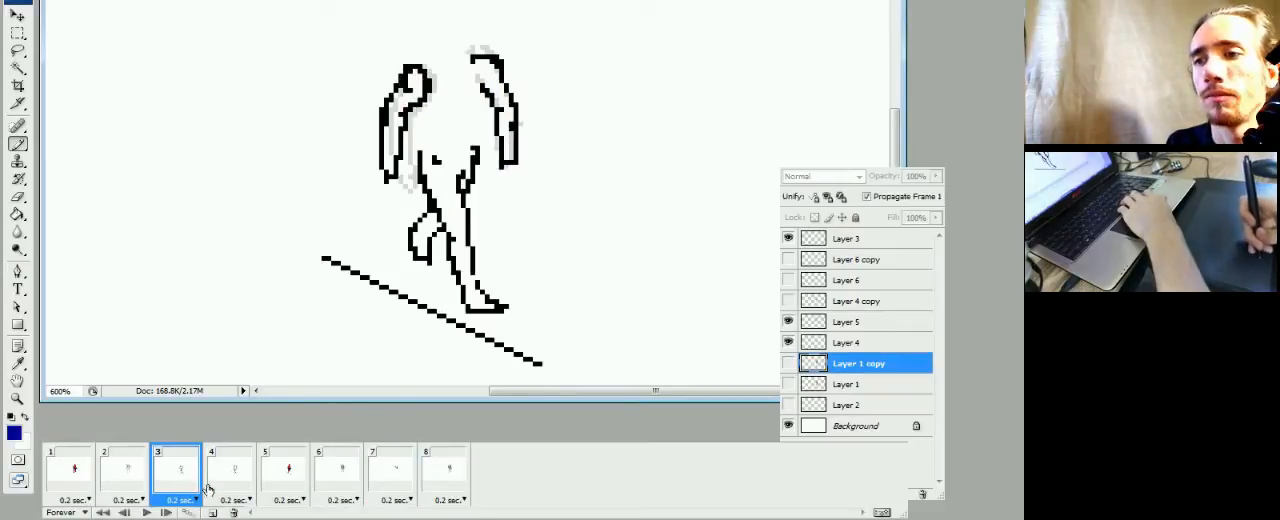
pyautogui.click(222, 486)
pyautogui.click(295, 492)
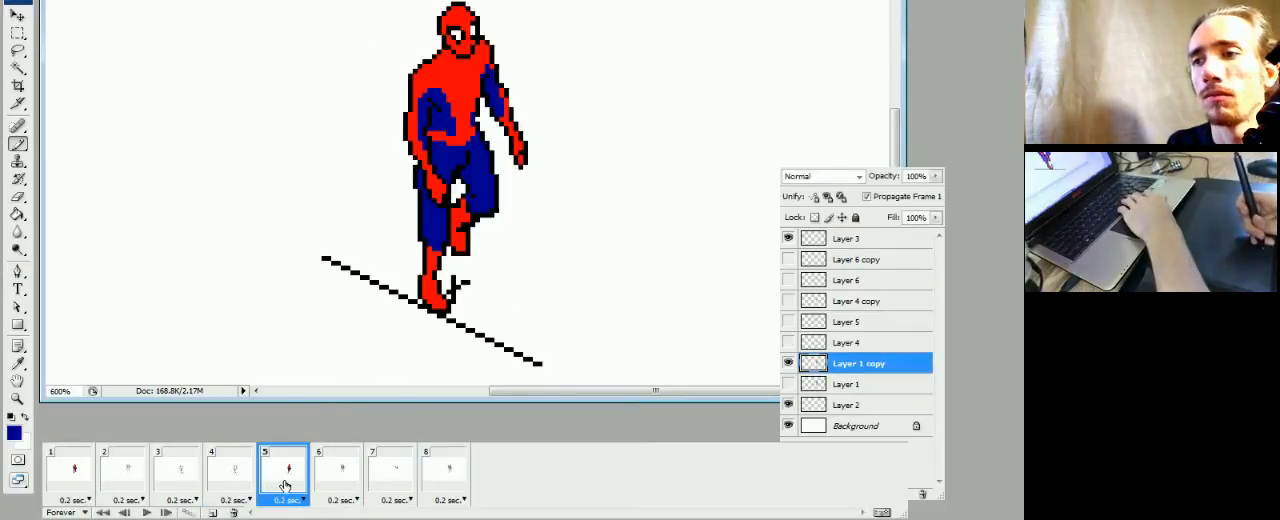
# Show Layer 1 copy in frame 6 and hide the faded Layer 1 figure
pyautogui.click(338, 485)
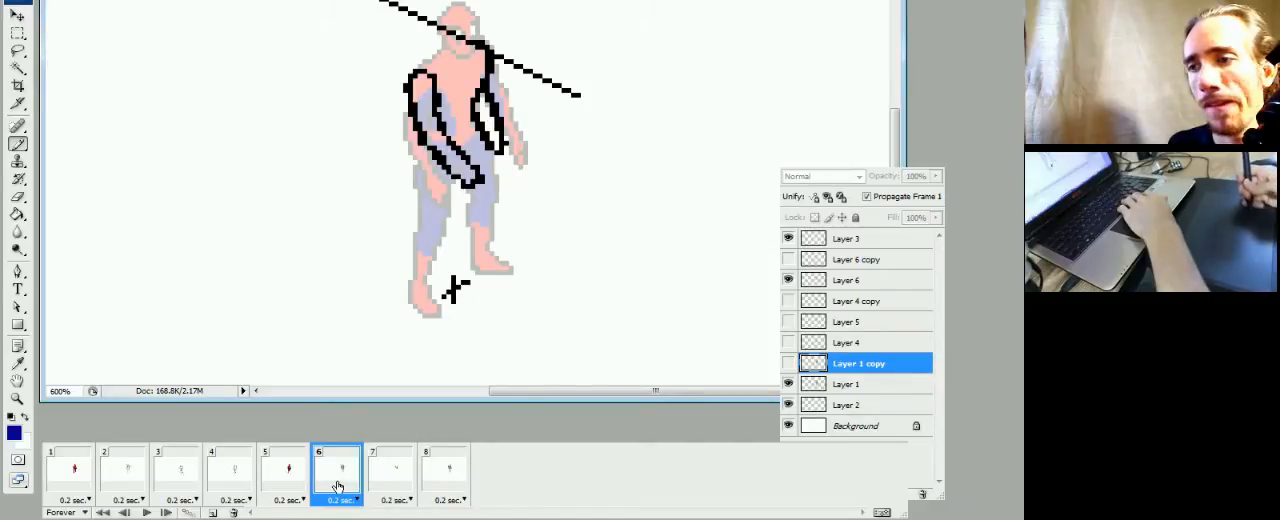
pyautogui.click(788, 363)
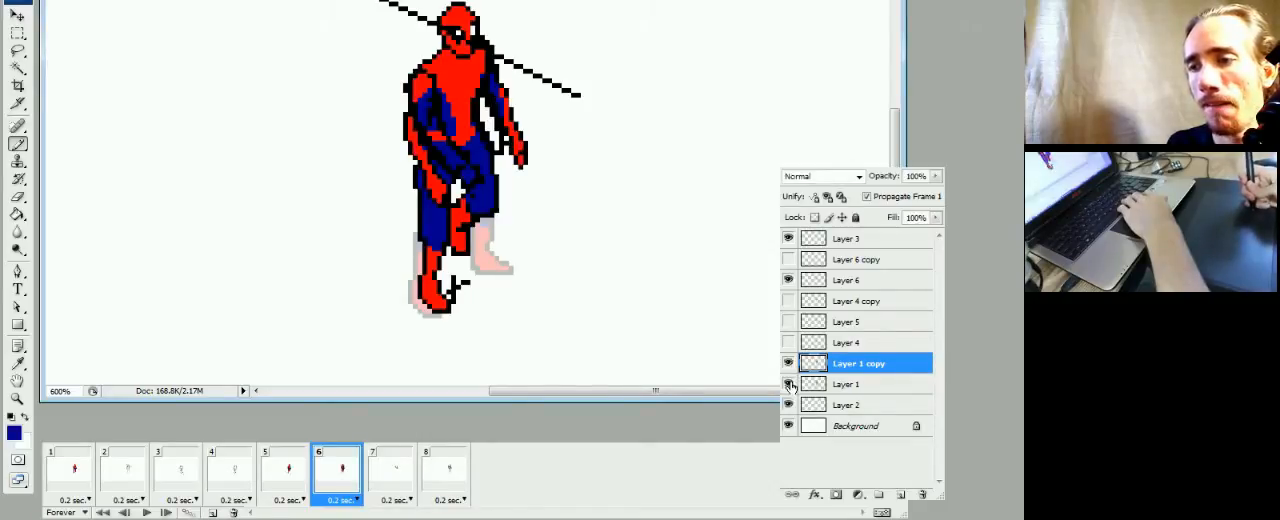
pyautogui.click(788, 384)
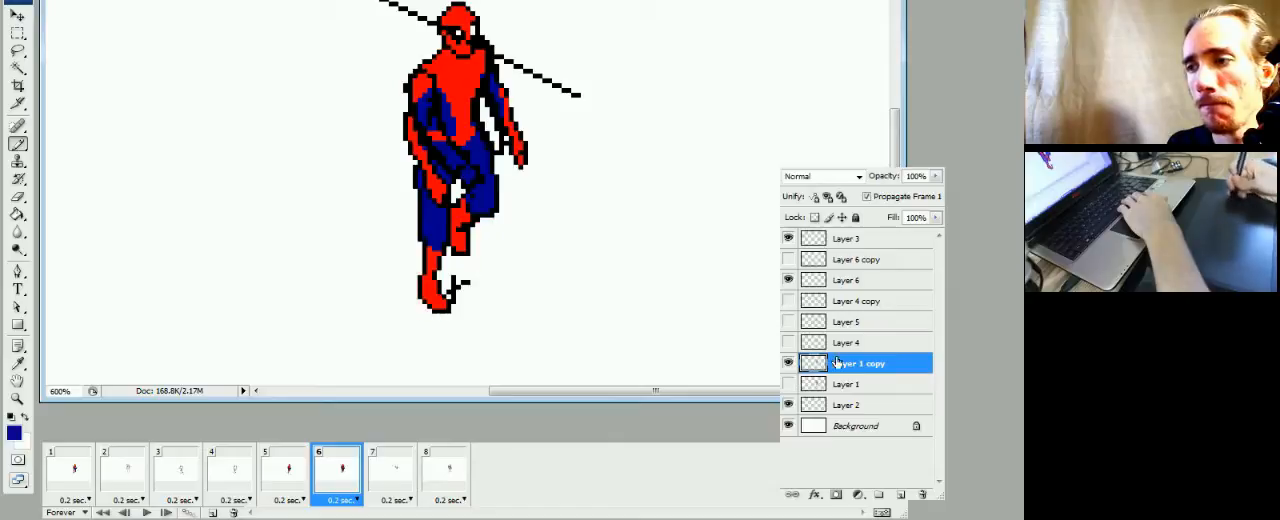
# Fade Layer 1 copy to 26% opacity in frame 6 as a reference for the new pose
pyautogui.moveTo(936, 176); pyautogui.dragTo(876, 200)
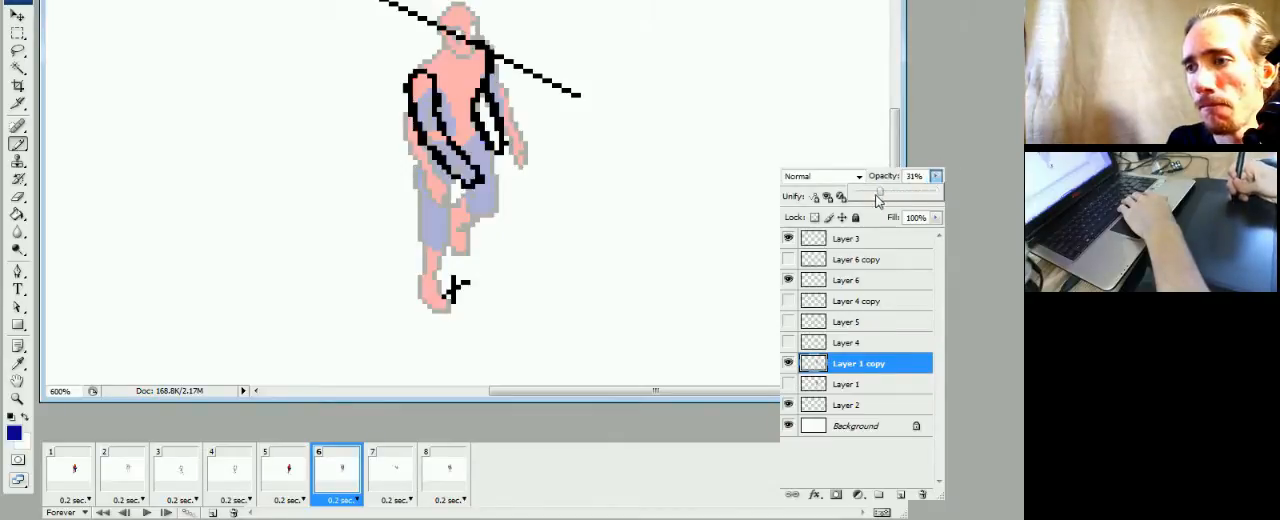
pyautogui.moveTo(894, 118); pyautogui.dragTo(897, 124)
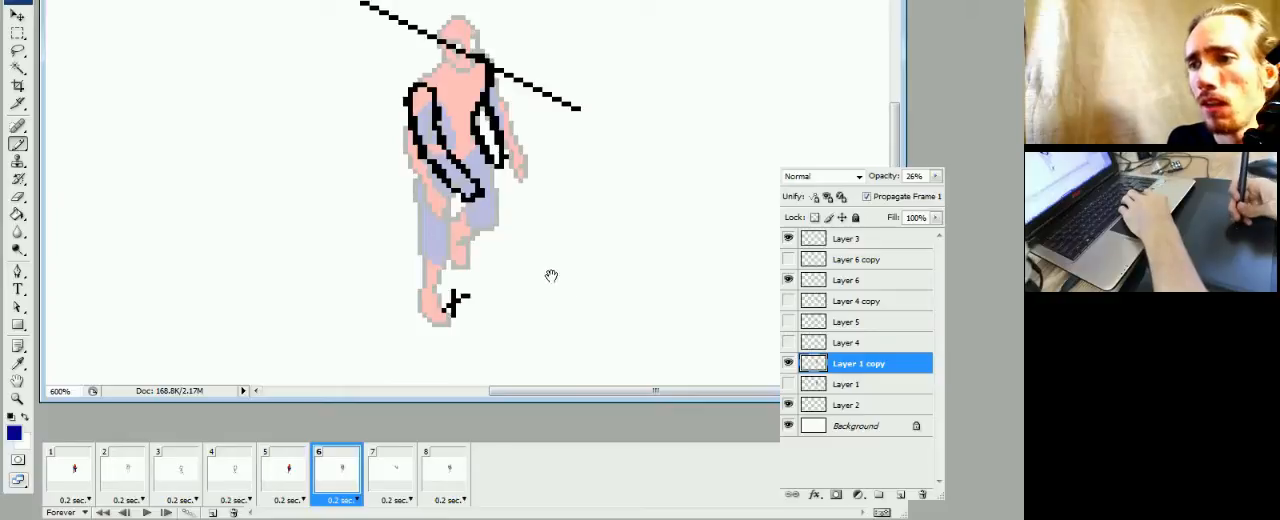
pyautogui.moveTo(551, 277); pyautogui.dragTo(577, 293)
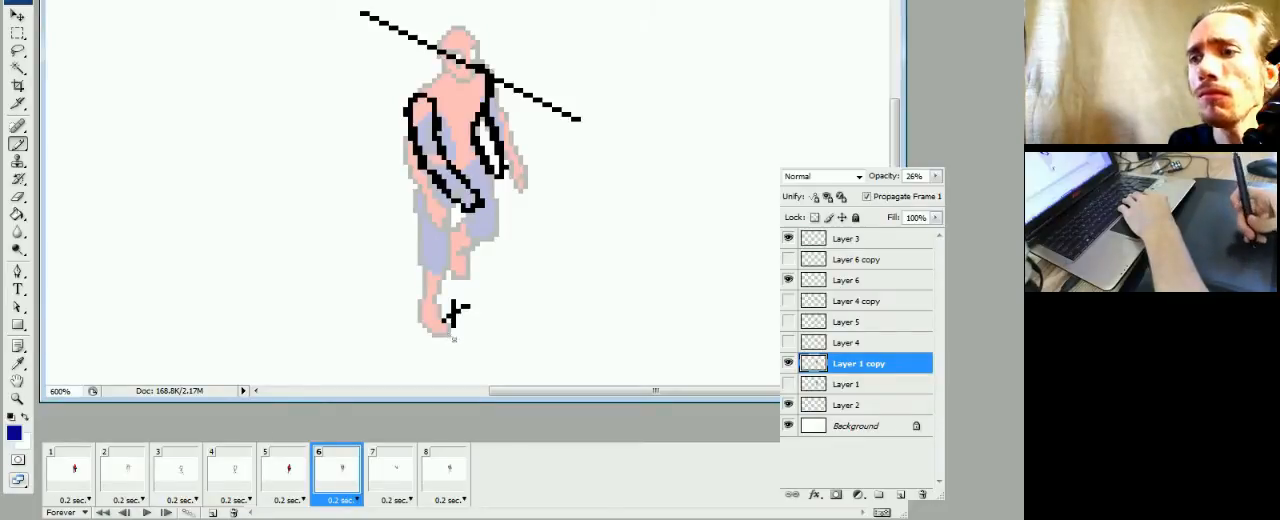
# Compare the figure in frame 6 with the poses and leg sketches in frames 2 to 5
pyautogui.click(289, 472)
pyautogui.click(330, 492)
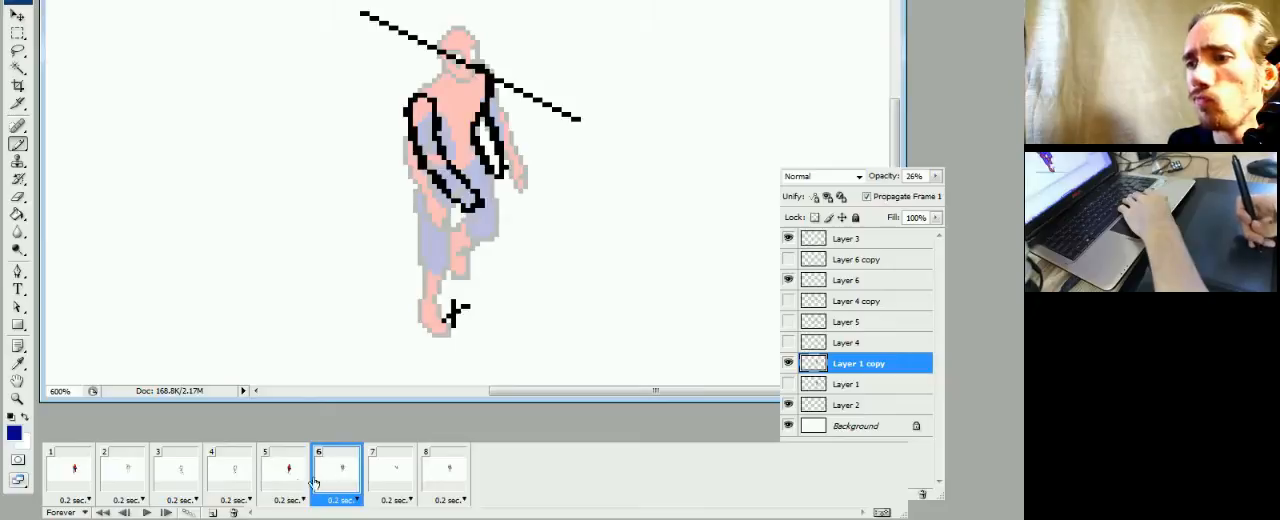
pyautogui.click(285, 487)
pyautogui.click(324, 485)
pyautogui.click(285, 486)
pyautogui.click(236, 482)
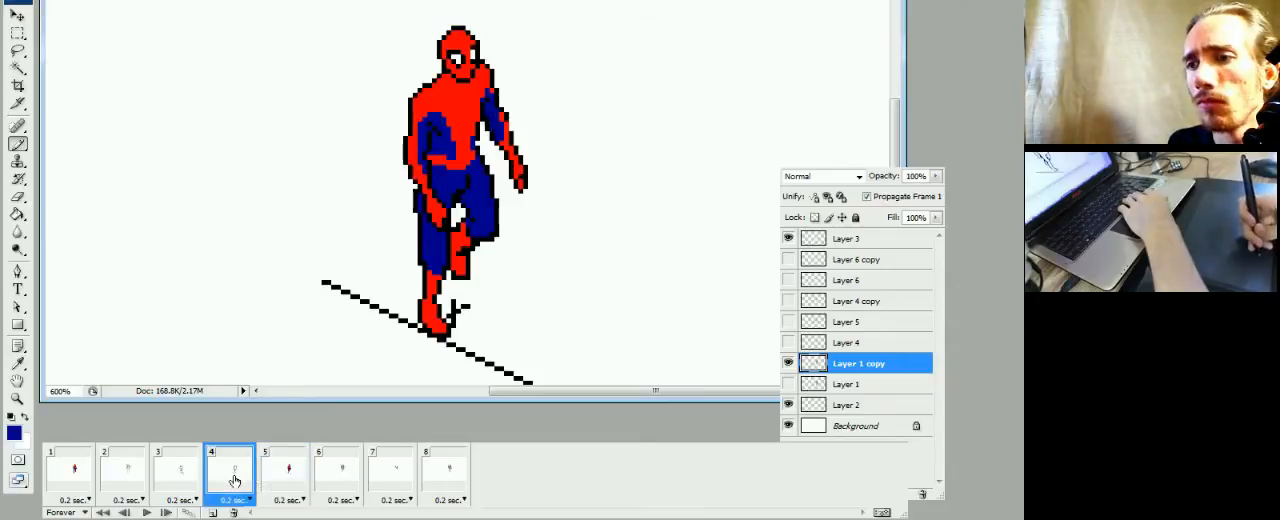
pyautogui.click(281, 481)
pyautogui.click(331, 480)
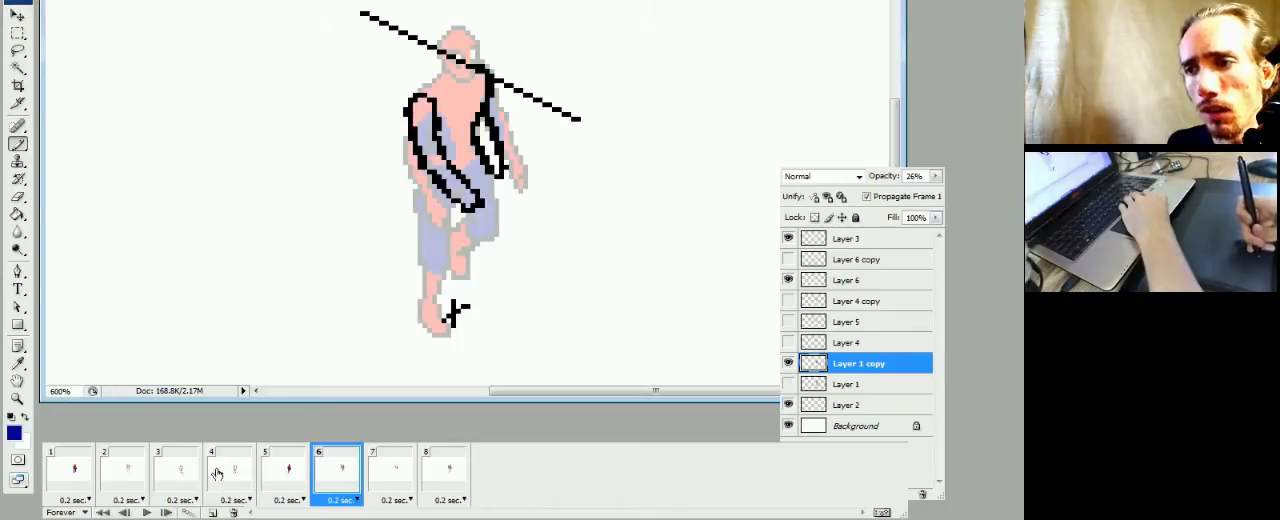
pyautogui.click(280, 479)
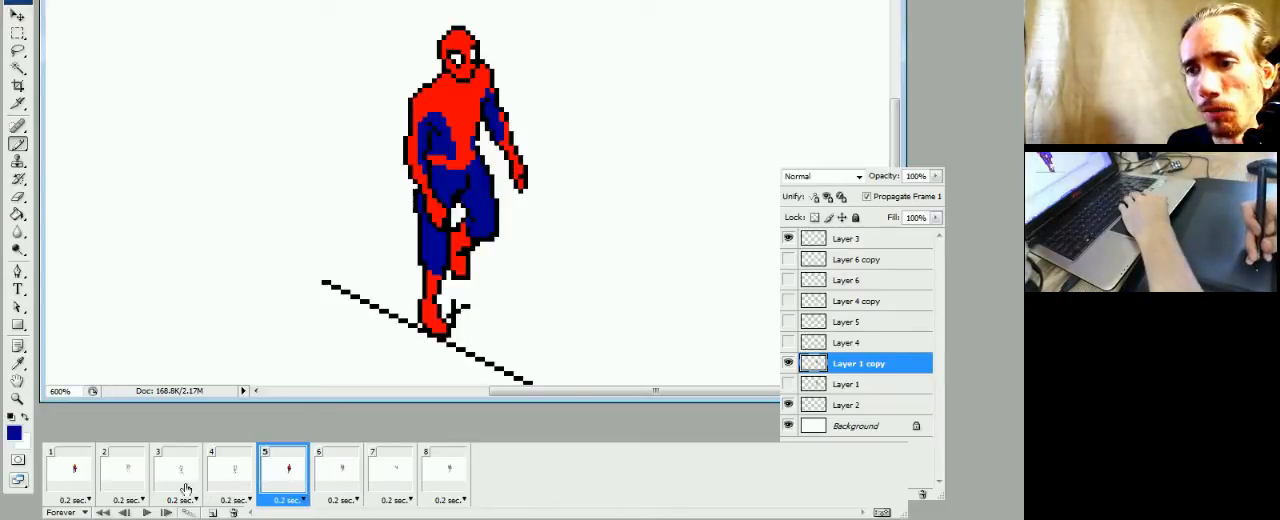
pyautogui.click(127, 483)
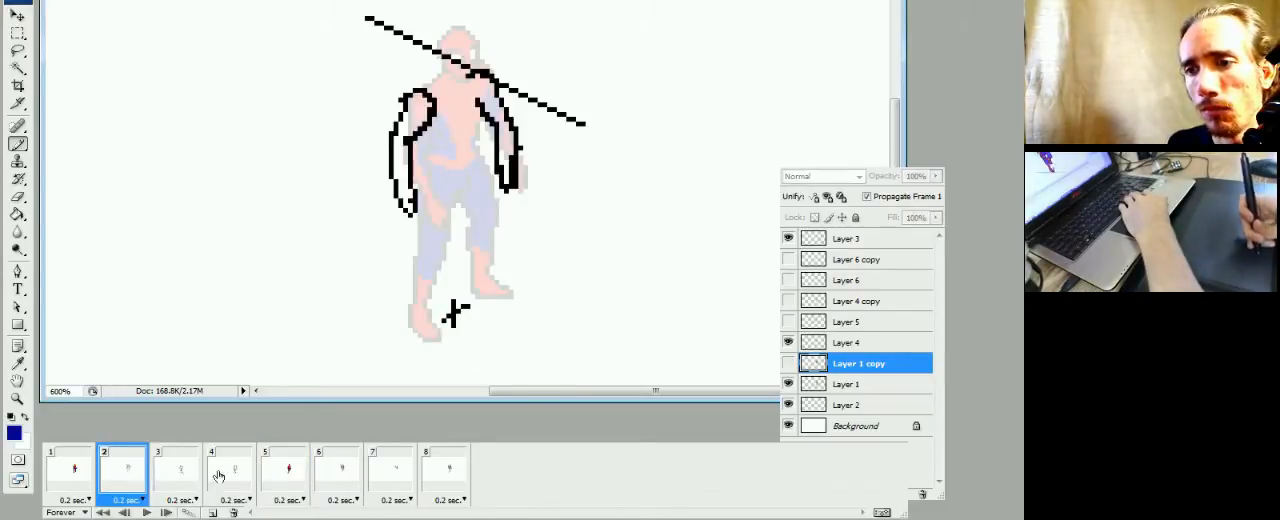
pyautogui.click(288, 472)
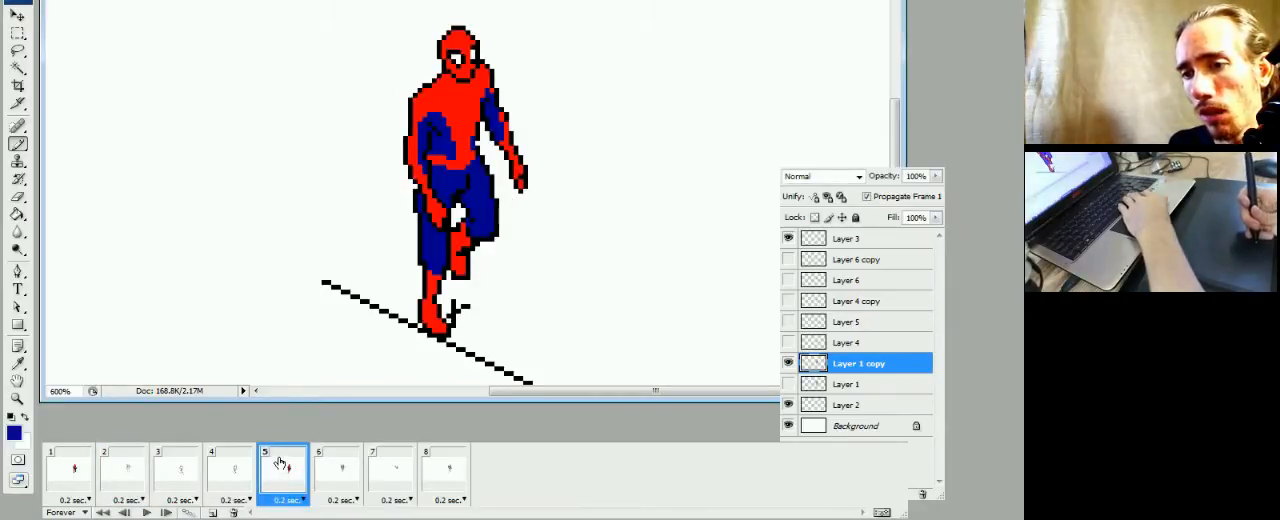
pyautogui.click(122, 482)
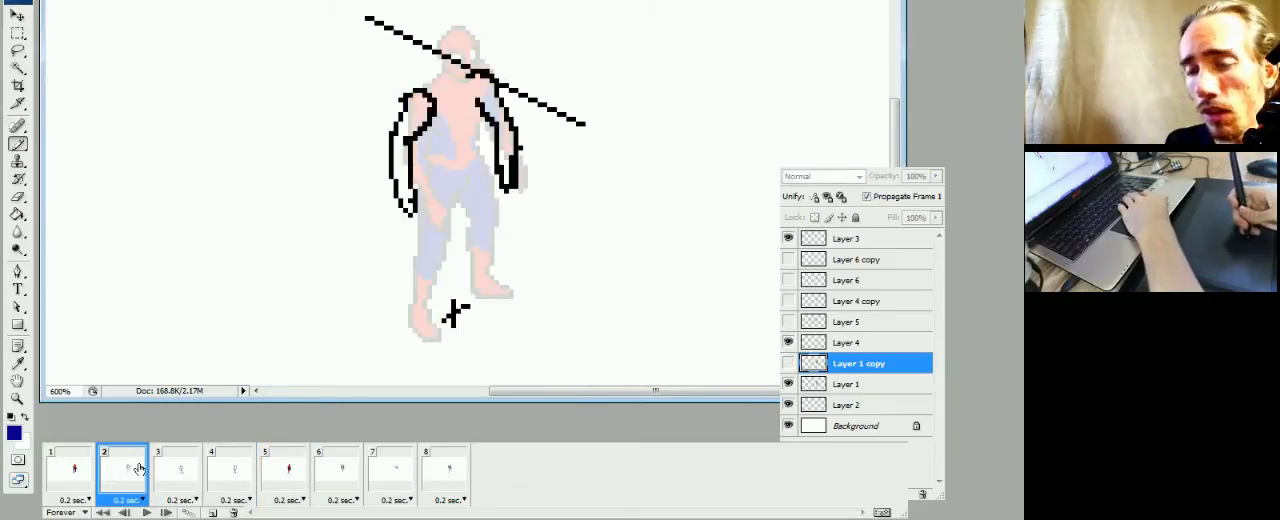
pyautogui.click(192, 476)
pyautogui.click(215, 478)
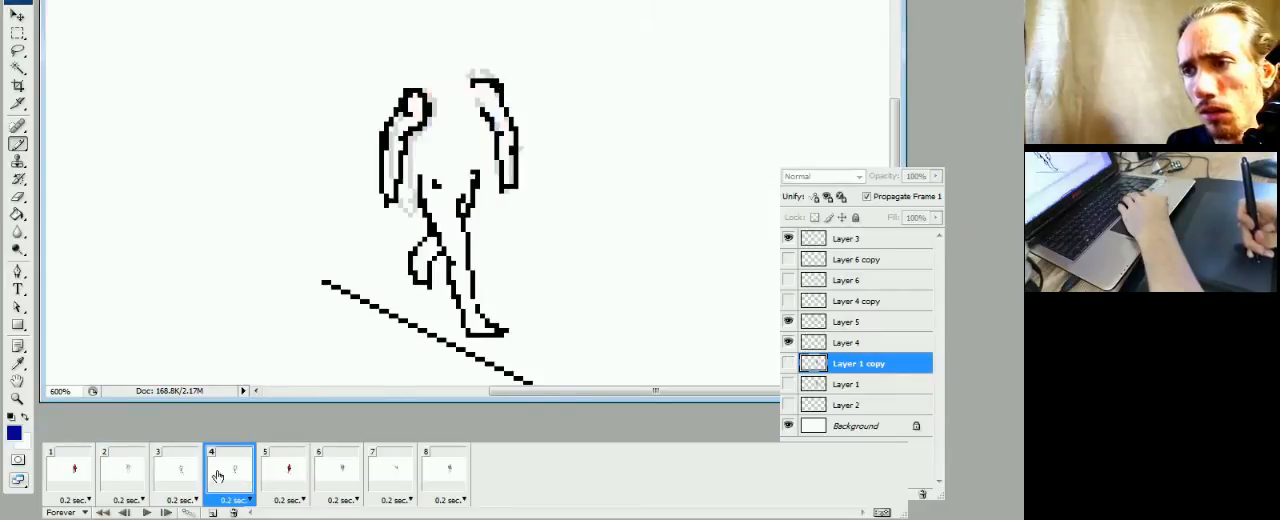
pyautogui.click(180, 478)
pyautogui.click(222, 476)
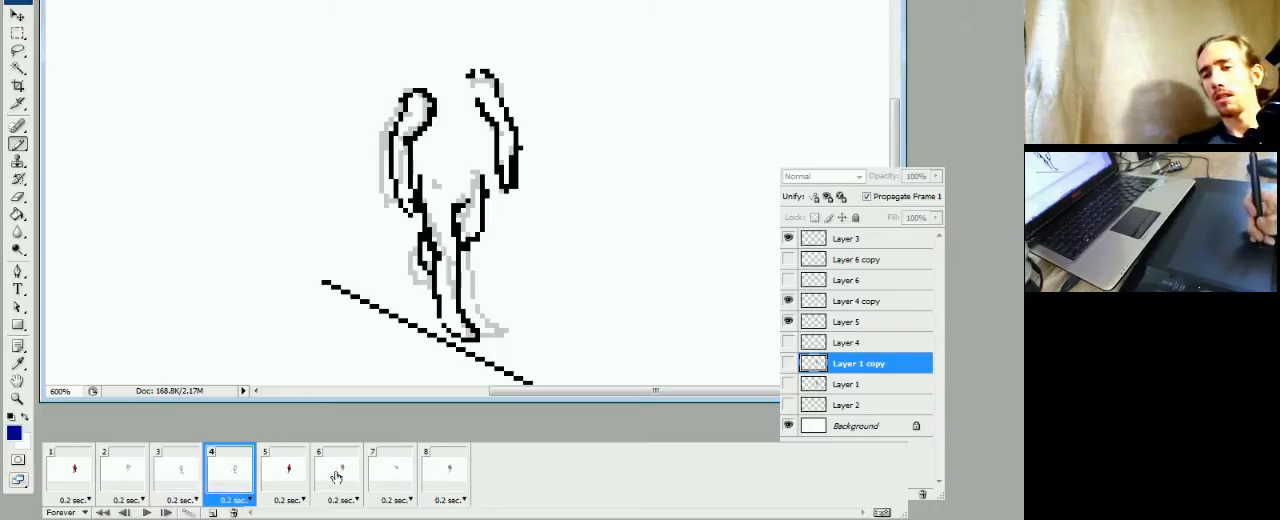
# Step back and forth through frames 2 to 7 to examine how the arms and legs move
pyautogui.click(399, 482)
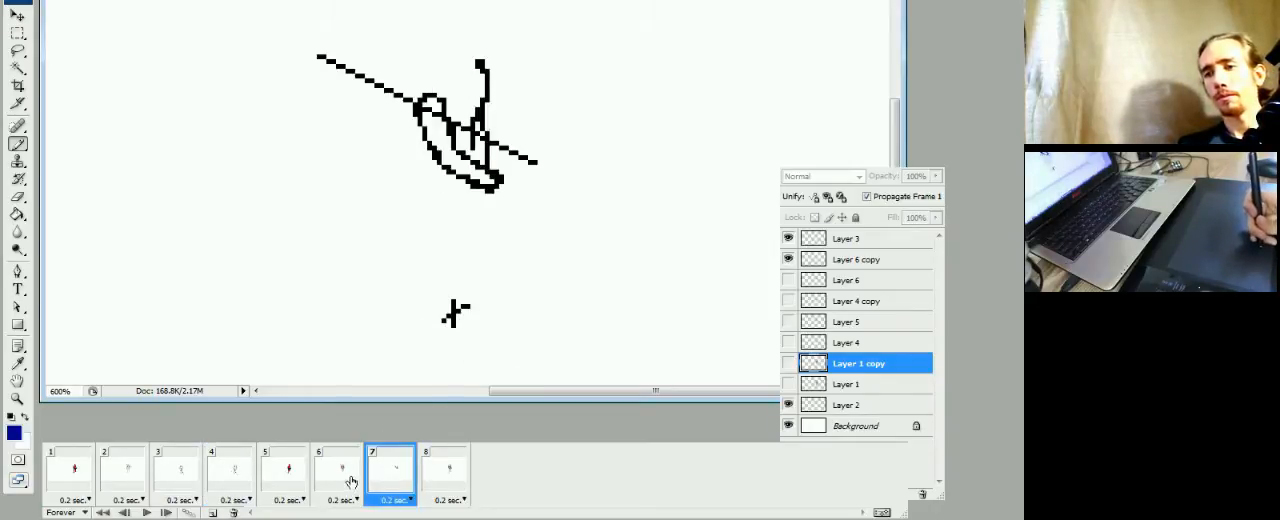
pyautogui.click(356, 482)
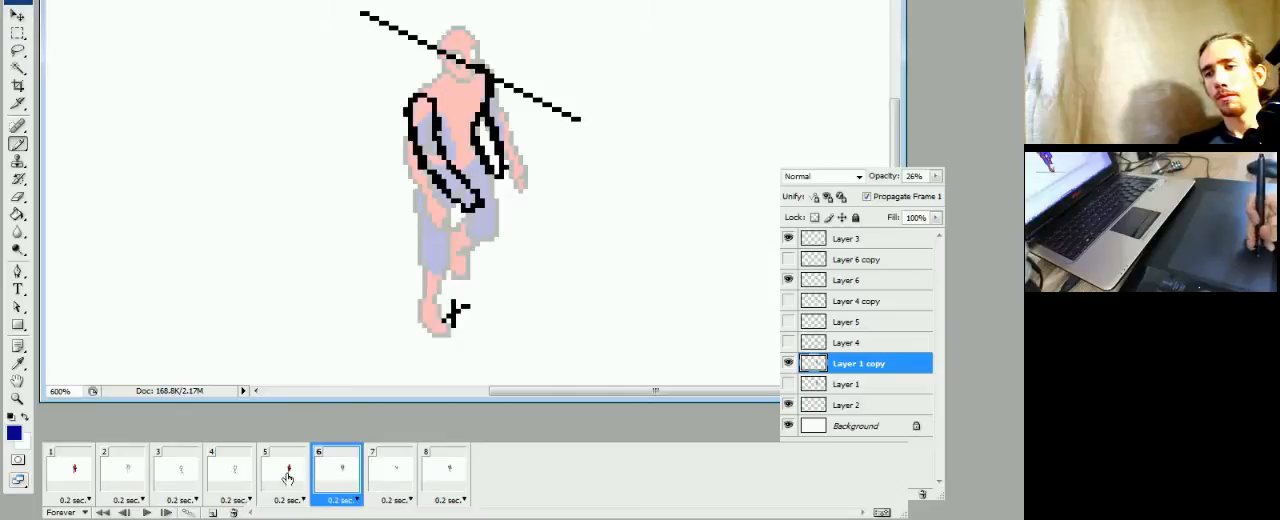
pyautogui.click(284, 476)
pyautogui.click(157, 484)
pyautogui.click(143, 479)
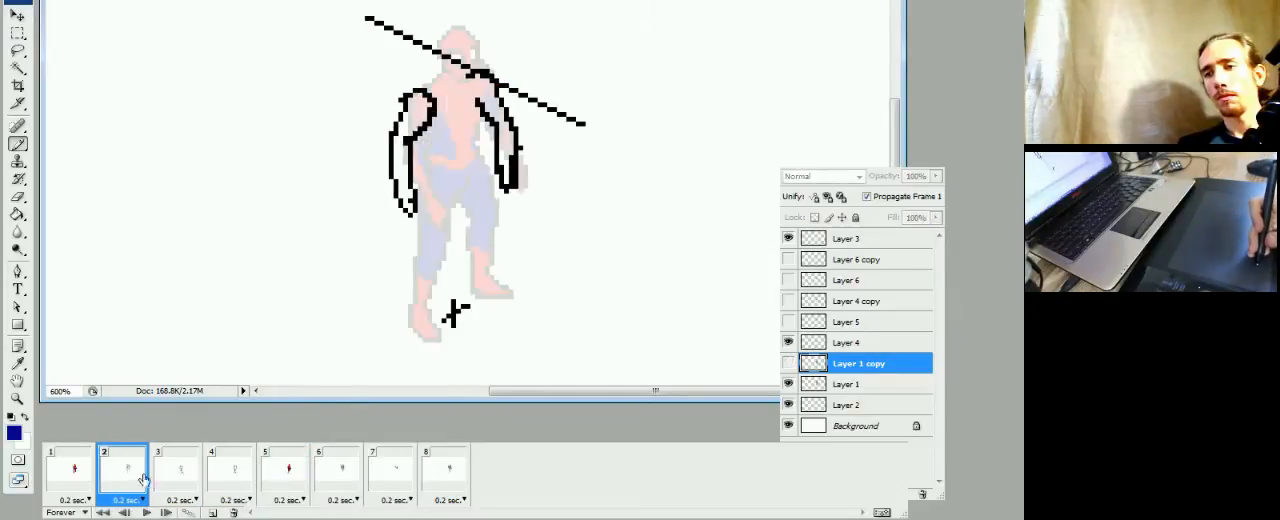
pyautogui.click(183, 470)
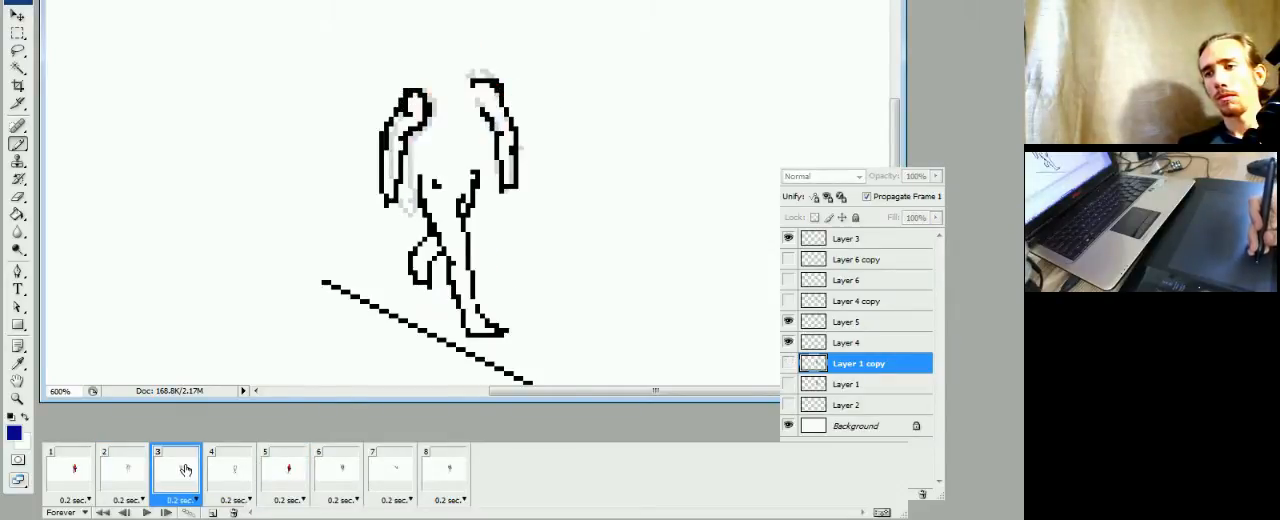
pyautogui.click(229, 474)
pyautogui.click(284, 474)
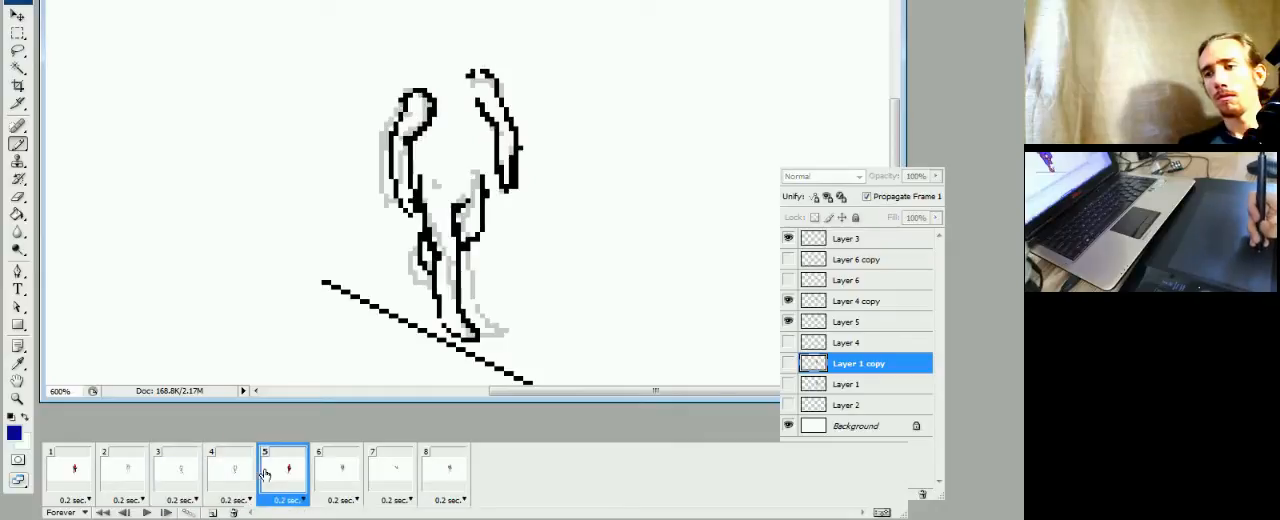
pyautogui.click(333, 474)
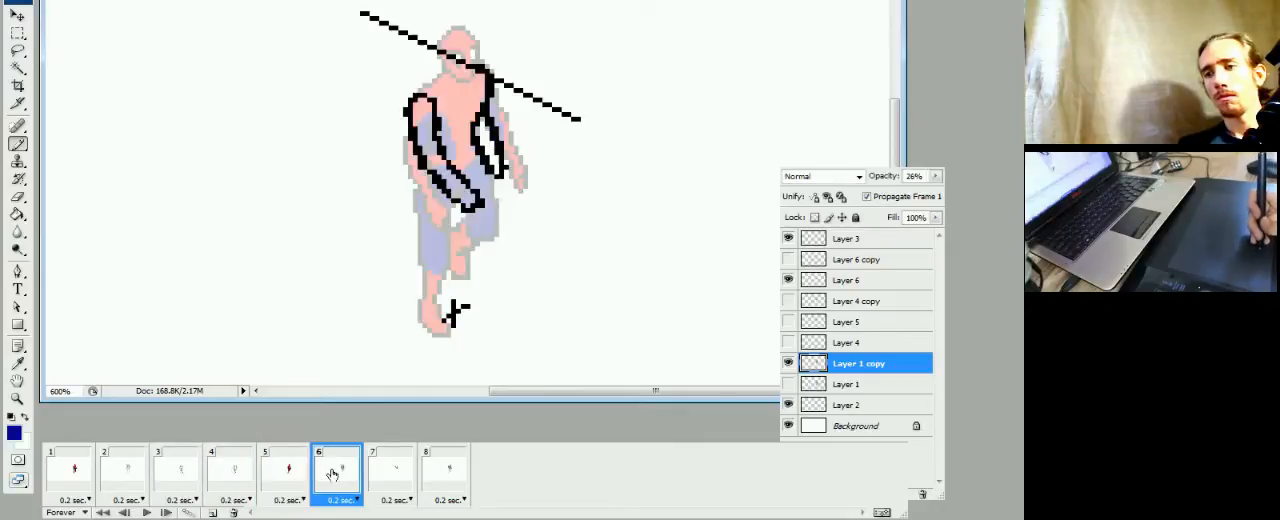
pyautogui.click(390, 472)
pyautogui.click(336, 474)
pyautogui.click(288, 474)
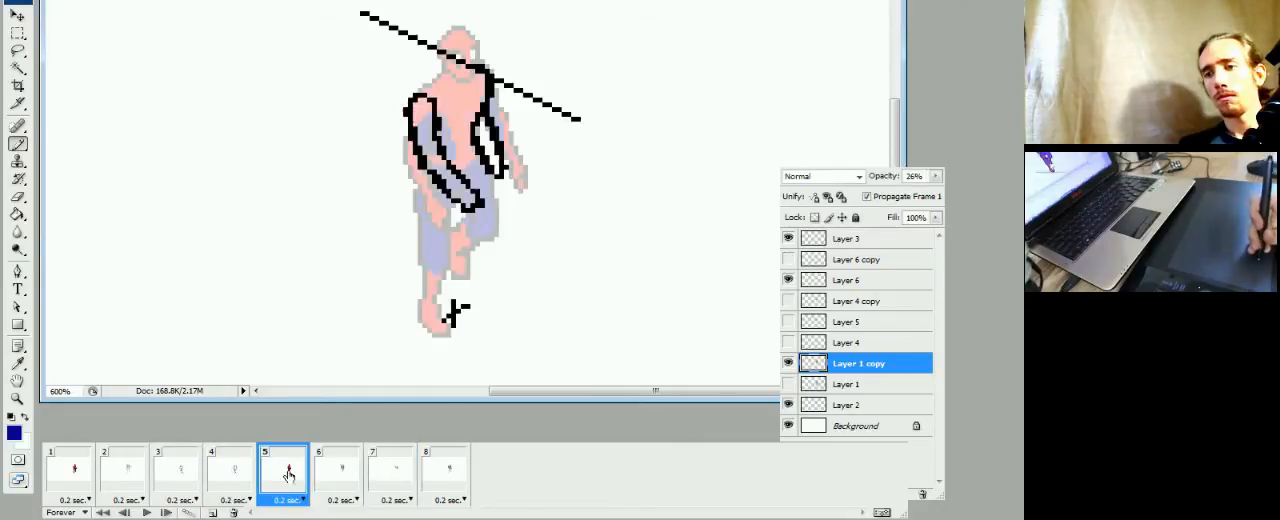
pyautogui.click(234, 474)
pyautogui.click(284, 474)
pyautogui.click(335, 474)
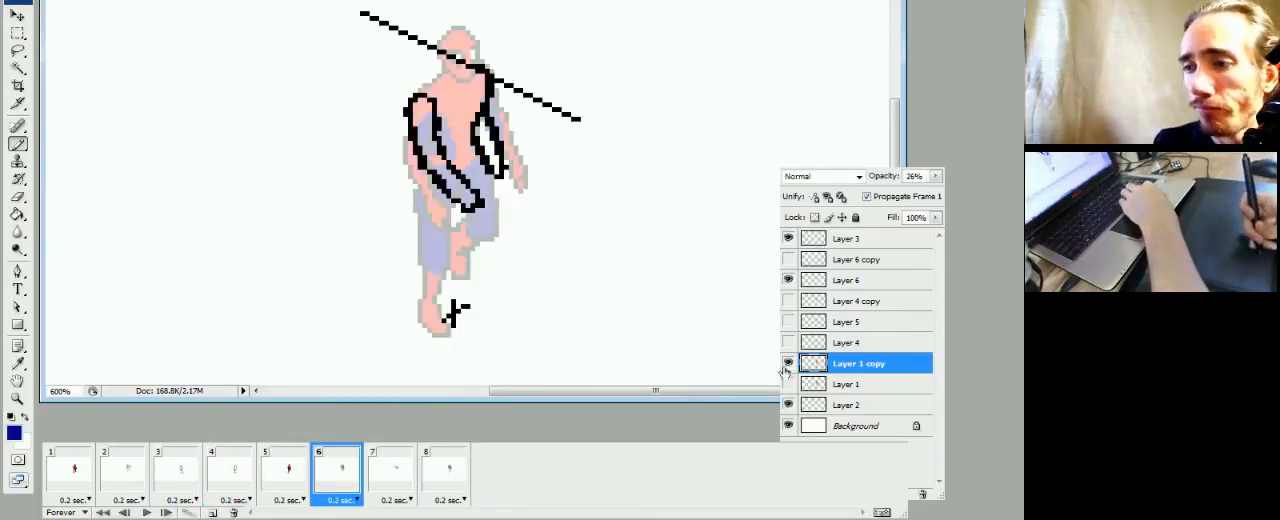
pyautogui.click(289, 476)
pyautogui.click(337, 476)
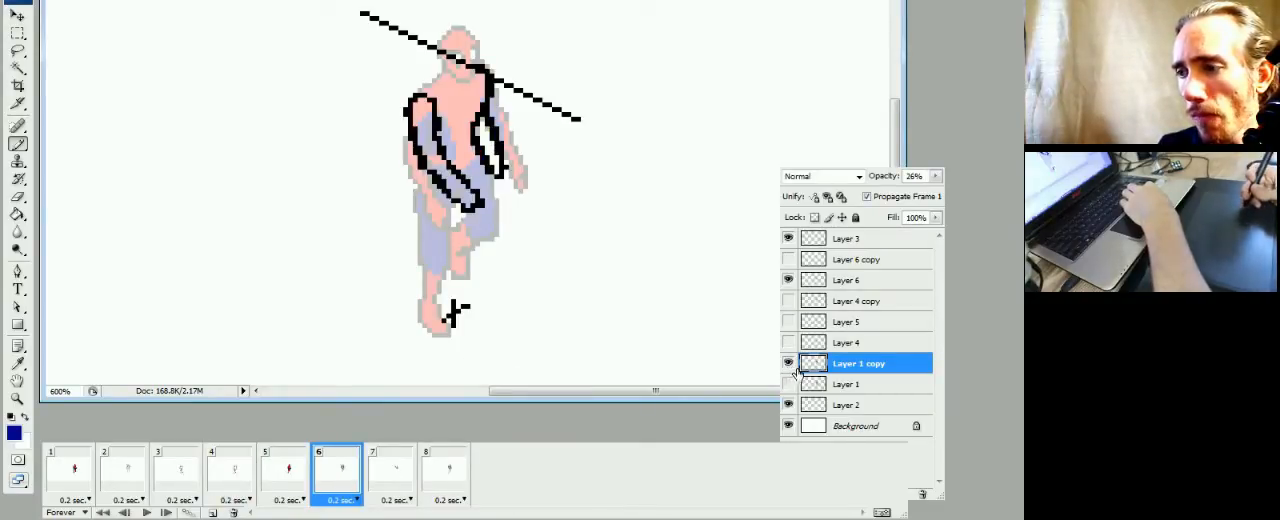
# Sketch the standing leg's thigh outline in black on Layer 6 in frame 6, over the faded figure
pyautogui.click(816, 282)
pyautogui.click(300, 475)
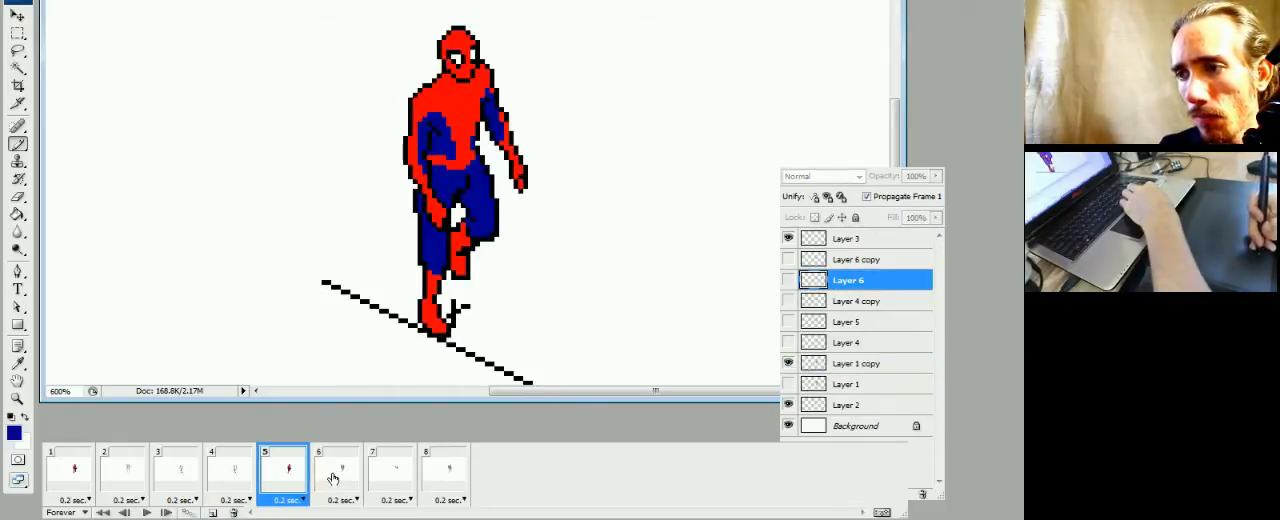
pyautogui.click(234, 476)
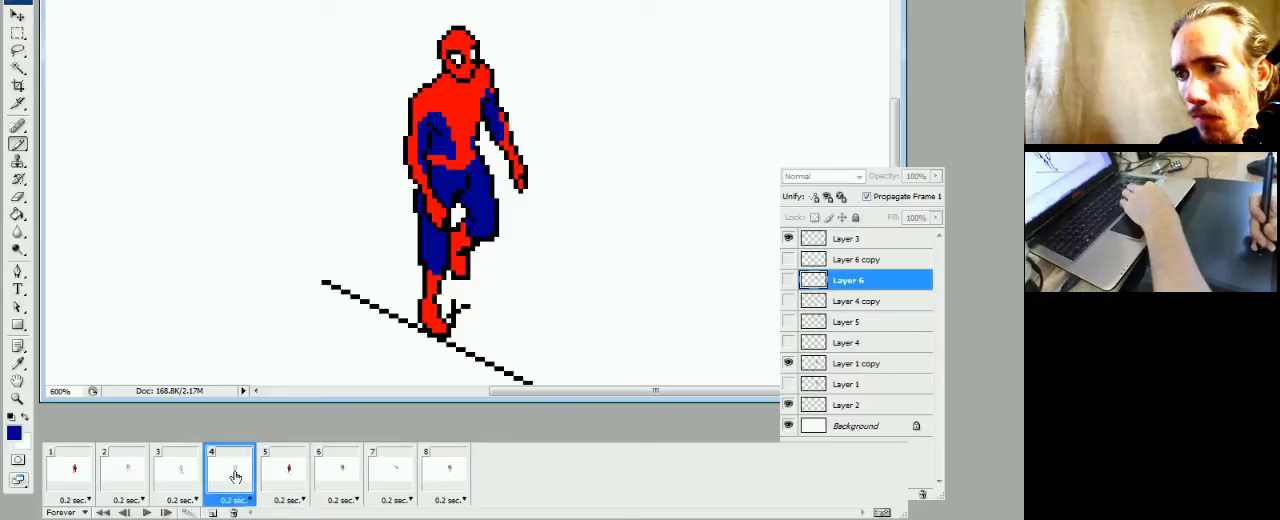
pyautogui.click(287, 485)
pyautogui.click(336, 480)
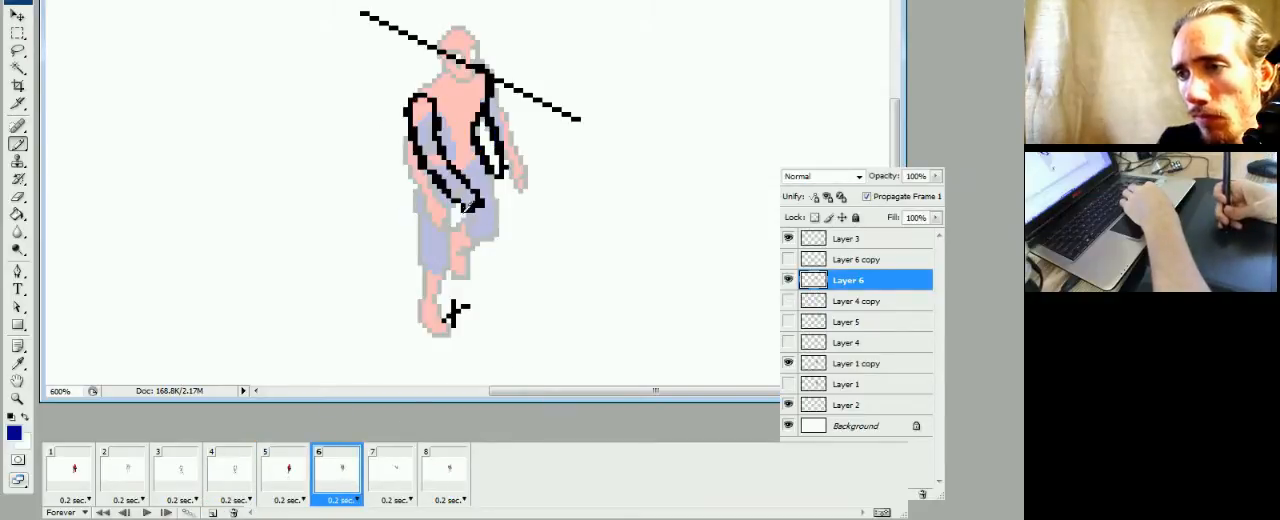
pyautogui.keyDown('alt'); pyautogui.click(459, 201); pyautogui.keyUp('alt')
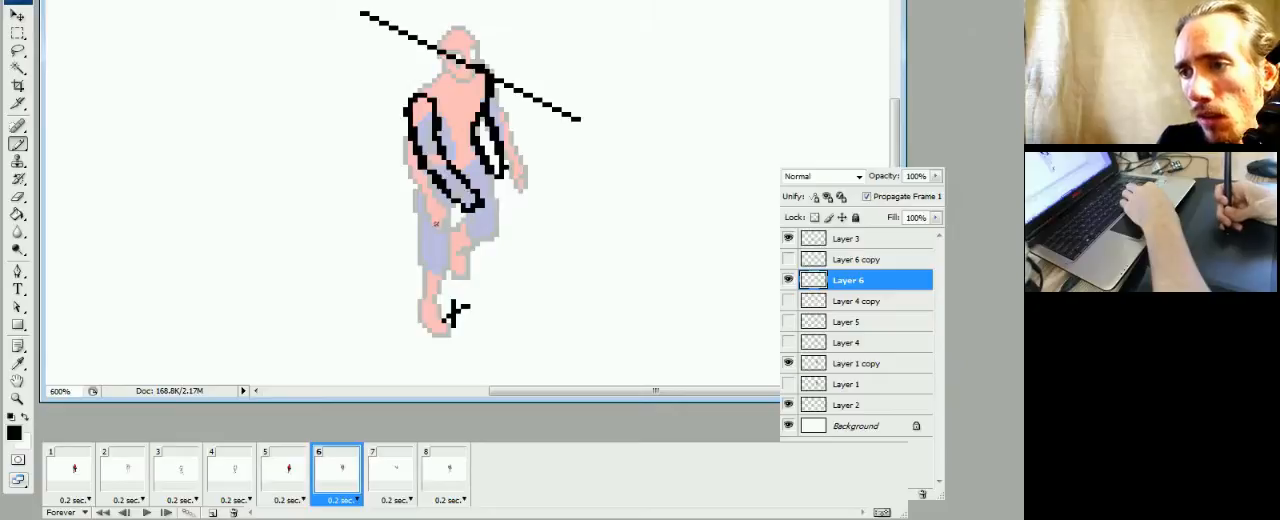
pyautogui.moveTo(439, 203)
pyautogui.mouseDown()
pyautogui.moveTo(441, 233)
pyautogui.moveTo(421, 255)
pyautogui.moveTo(412, 192)
pyautogui.mouseUp()
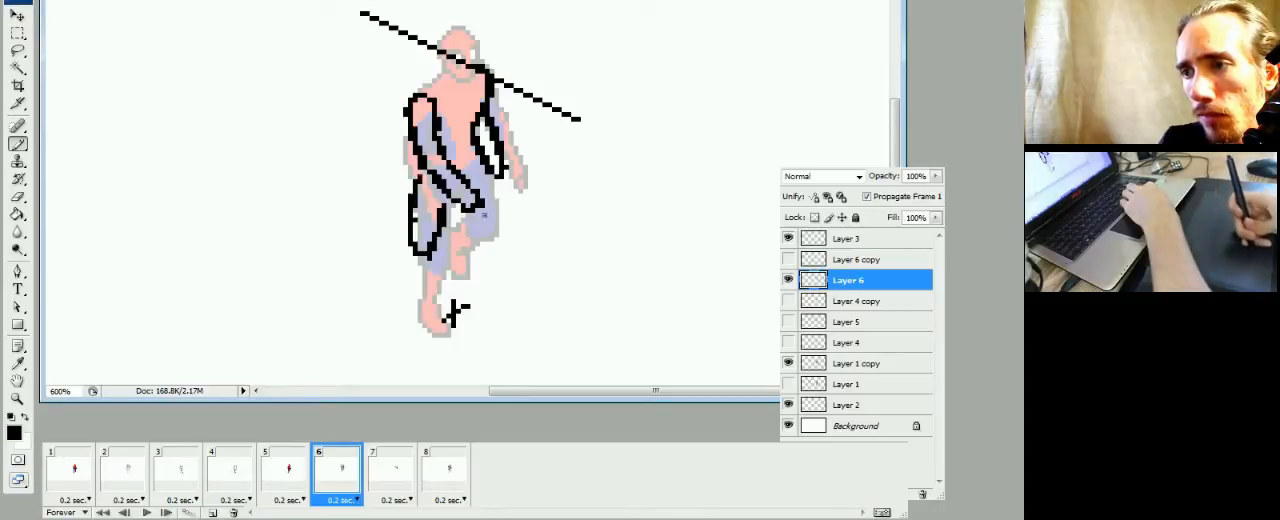
# Outline the raised leg's thigh, shin and foot in black on Layer 6, checking against frame 5
pyautogui.click(290, 470)
pyautogui.click(330, 477)
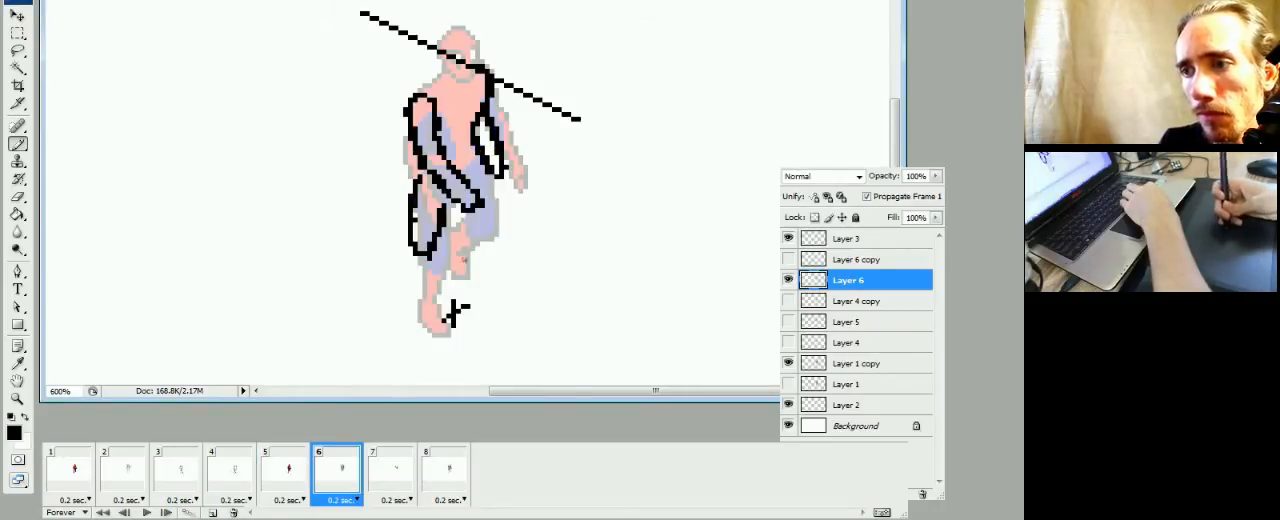
pyautogui.moveTo(484, 176)
pyautogui.mouseDown()
pyautogui.moveTo(505, 231)
pyautogui.moveTo(494, 246)
pyautogui.moveTo(470, 230)
pyautogui.mouseUp()
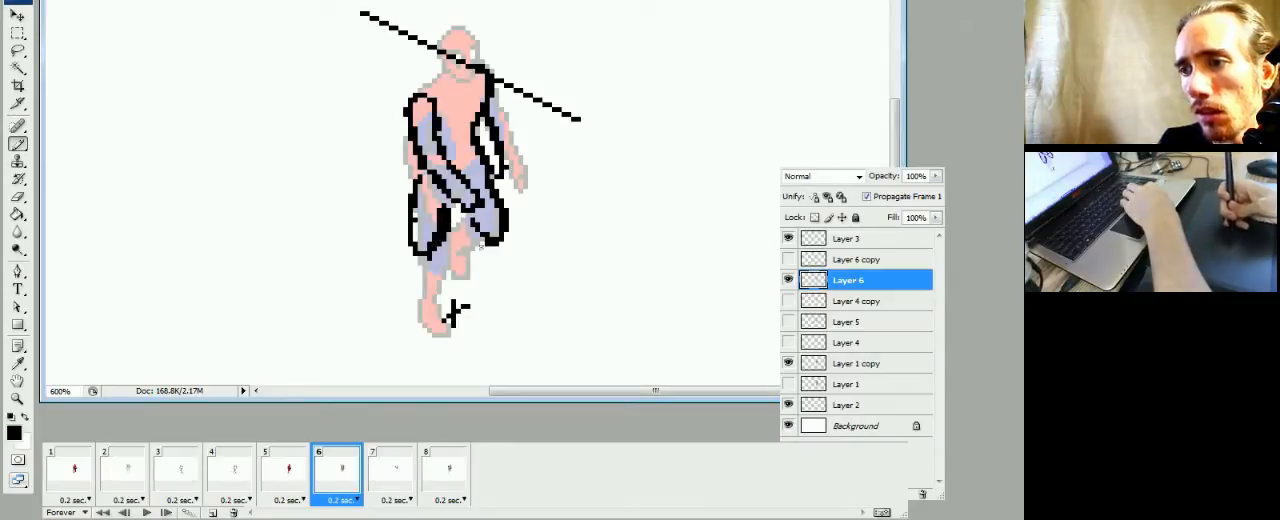
pyautogui.moveTo(492, 242)
pyautogui.mouseDown()
pyautogui.moveTo(463, 267)
pyautogui.moveTo(494, 290)
pyautogui.mouseUp()
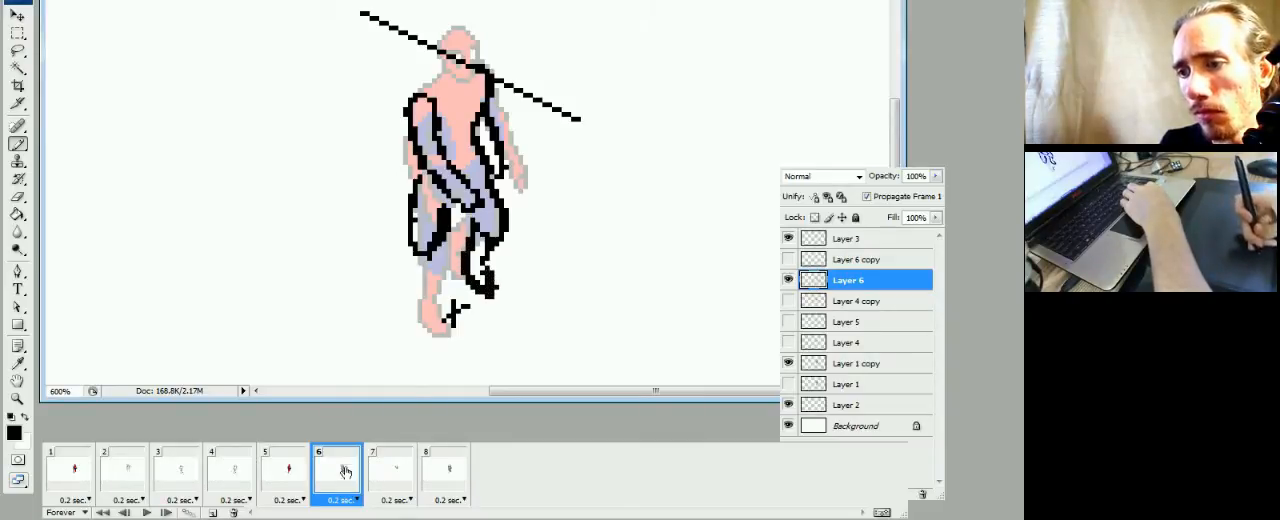
# Check frame 6's legs against frames 4 and 5 and thin the raised leg's thick knee and calf outline
pyautogui.click(296, 478)
pyautogui.click(334, 475)
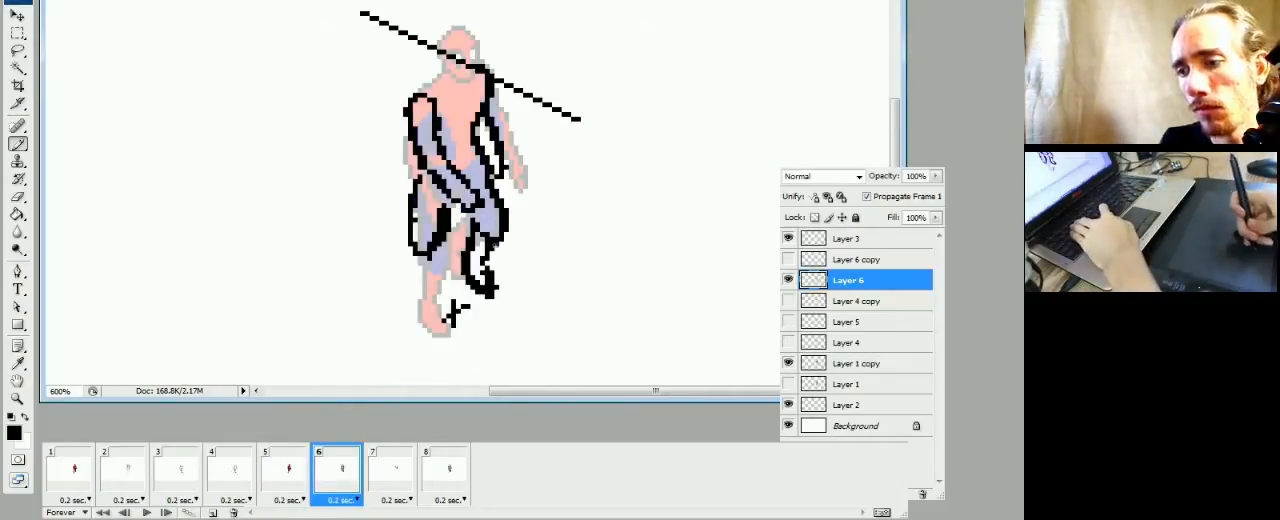
pyautogui.click(284, 473)
pyautogui.click(236, 474)
pyautogui.click(281, 479)
pyautogui.click(336, 474)
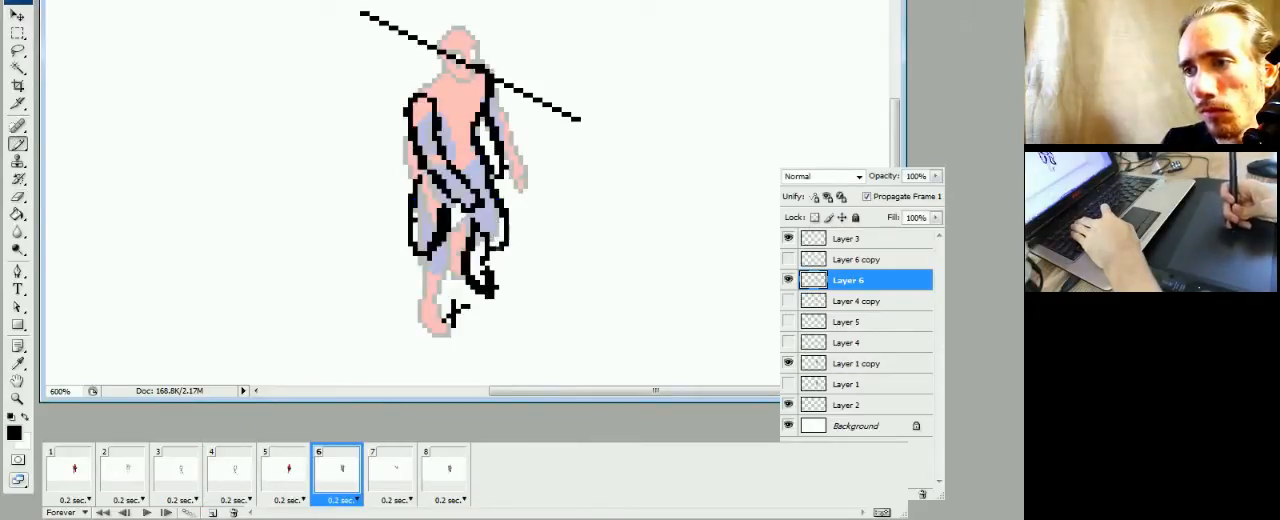
pyautogui.press('e')
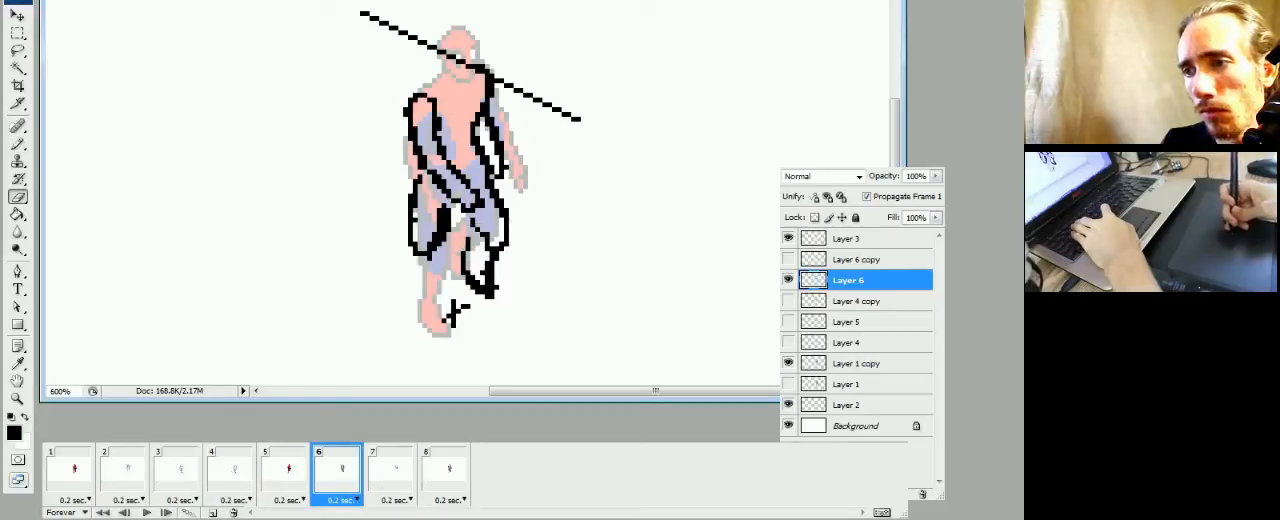
pyautogui.press('b')
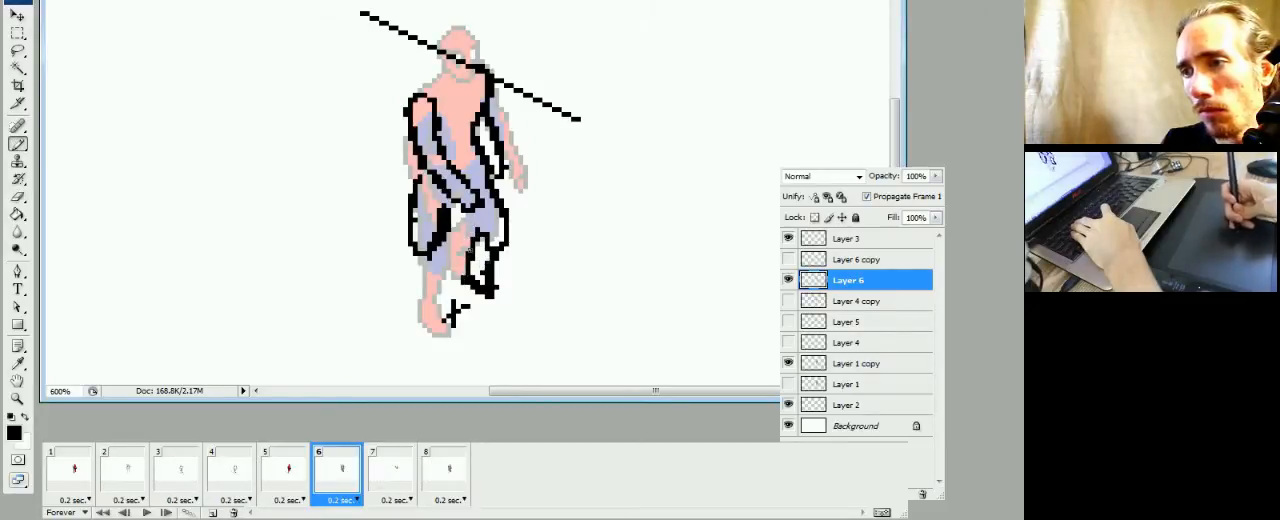
# Redraw the raised leg's foot slightly lower and clean up its shin and heel outline on Layer 6
pyautogui.moveTo(490, 298); pyautogui.dragTo(470, 290)
pyautogui.press('e')
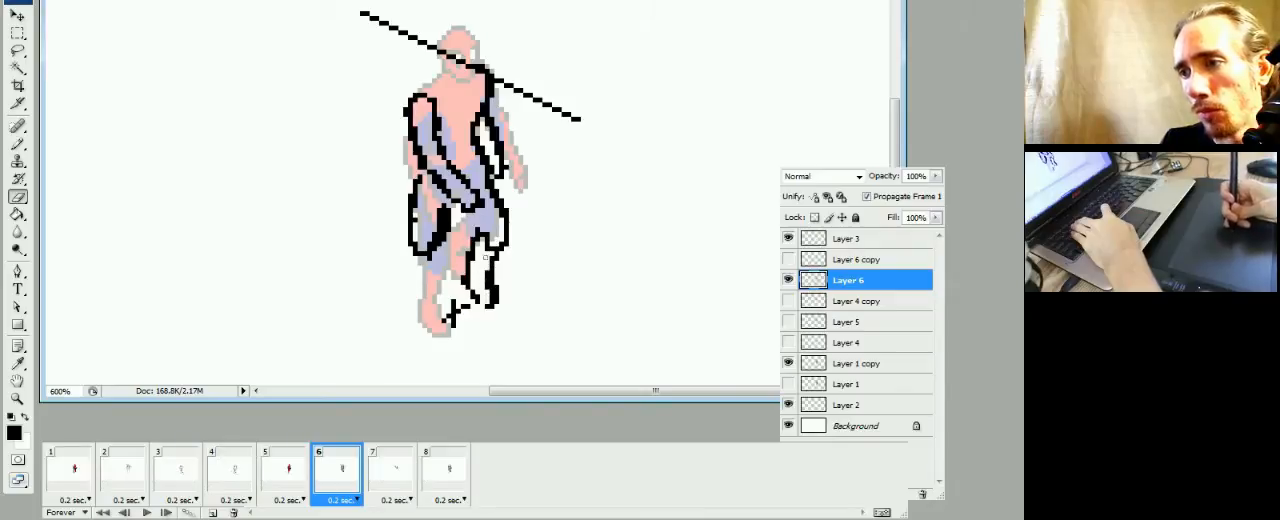
pyautogui.press('b')
pyautogui.press('e')
pyautogui.moveTo(495, 269); pyautogui.dragTo(497, 303)
pyautogui.press('b')
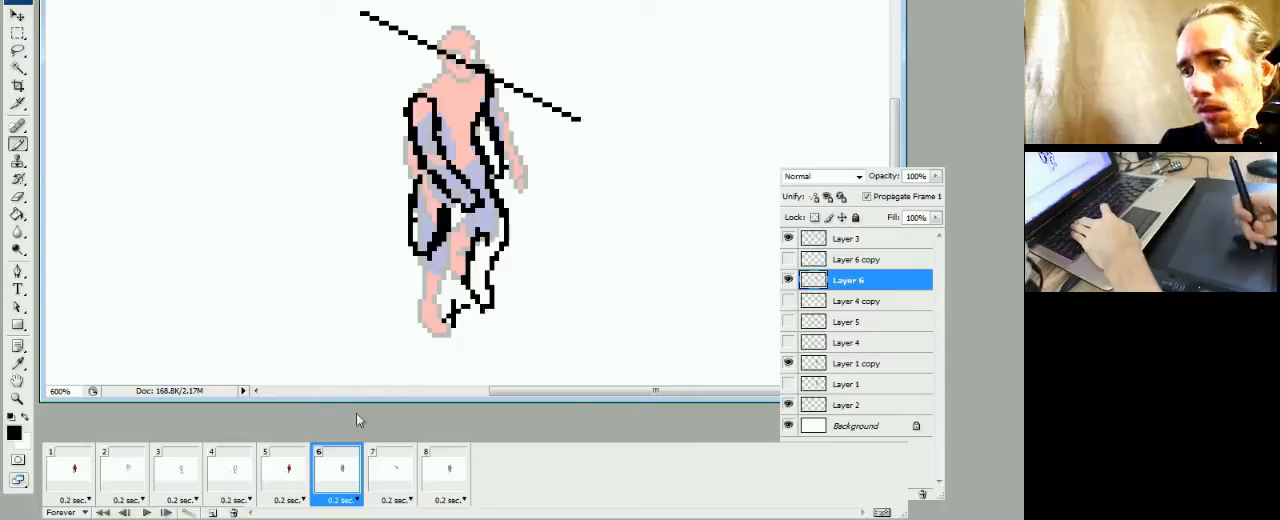
# Compare frame 6's leg sketch with the poses in frames 4 and 5
pyautogui.click(292, 475)
pyautogui.click(317, 484)
pyautogui.click(284, 484)
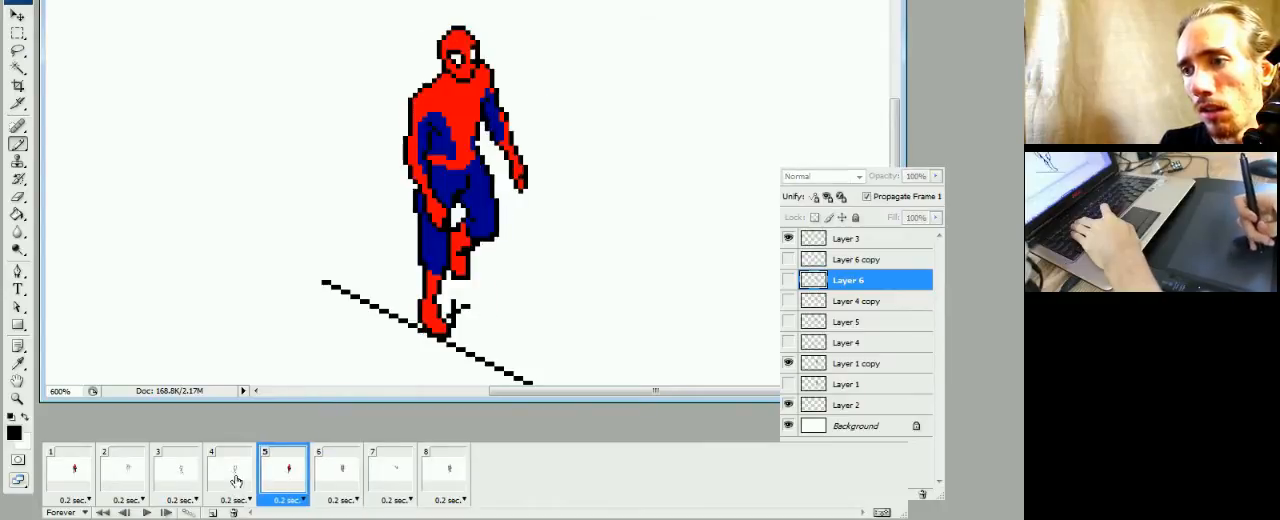
pyautogui.click(236, 481)
pyautogui.click(282, 482)
pyautogui.click(336, 485)
pyautogui.click(268, 488)
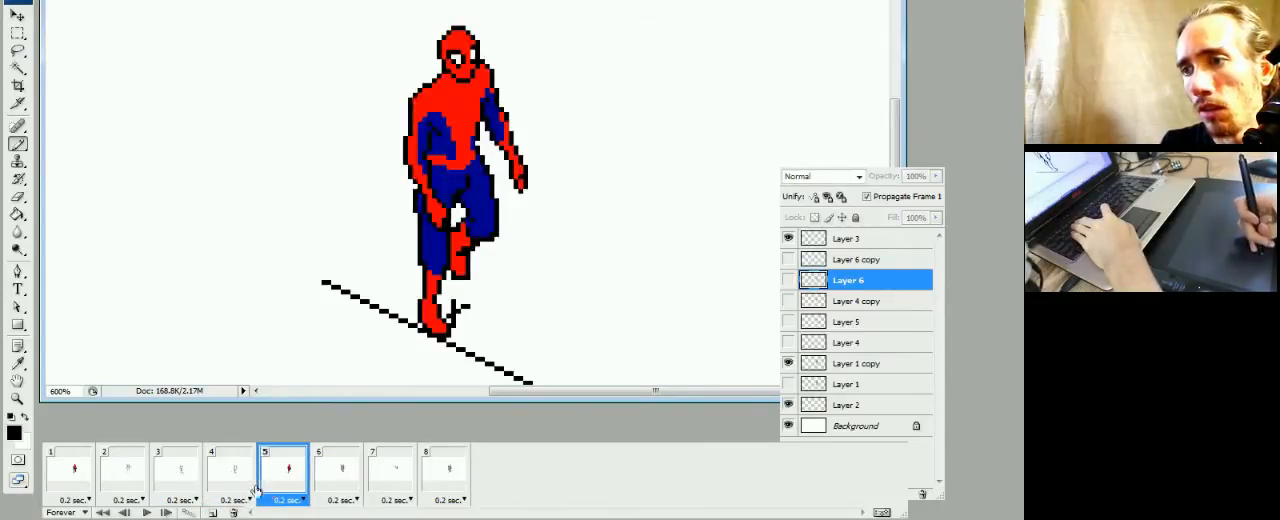
pyautogui.click(240, 486)
pyautogui.click(285, 490)
pyautogui.click(345, 474)
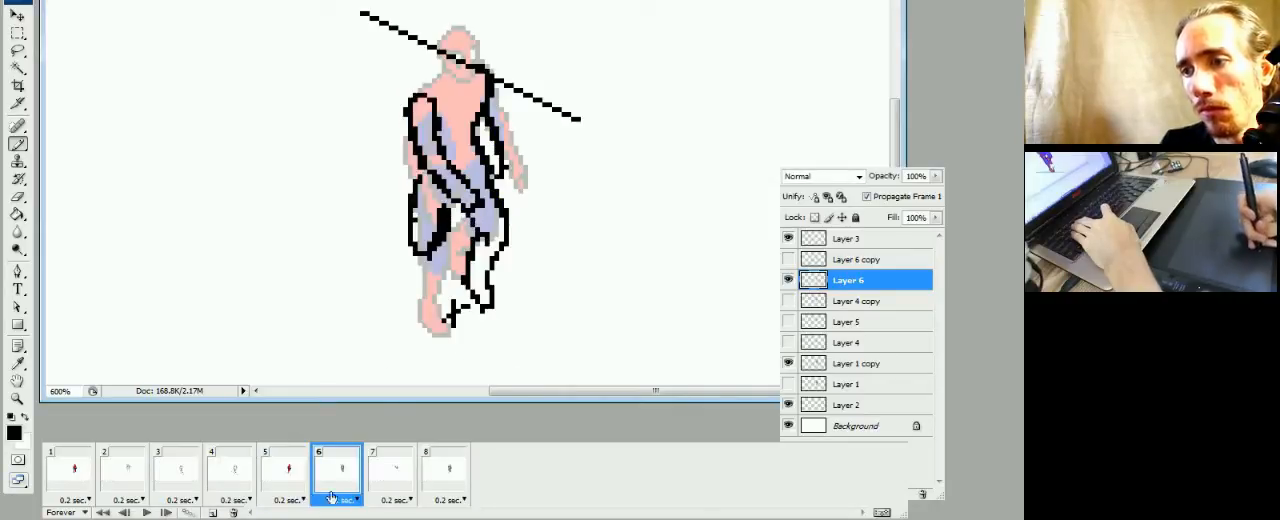
pyautogui.click(300, 481)
pyautogui.click(327, 482)
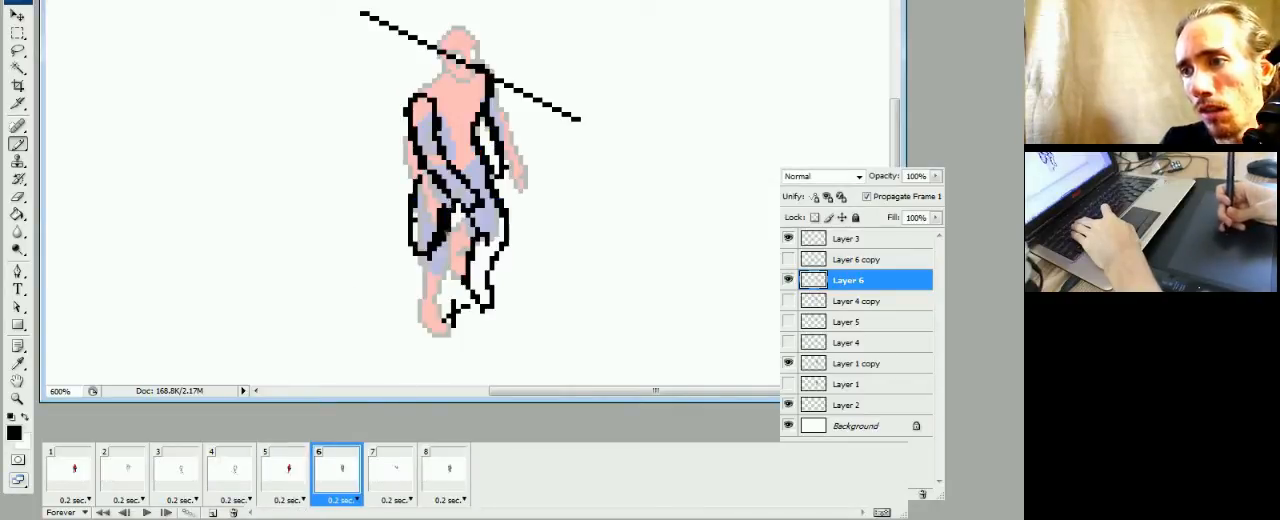
# Thin the thick black thigh outline of the left-hand leg on Layer 6 in frame 6
pyautogui.press('e')
pyautogui.press('b')
pyautogui.press('e')
pyautogui.moveTo(420, 188); pyautogui.dragTo(415, 236)
pyautogui.press('b')
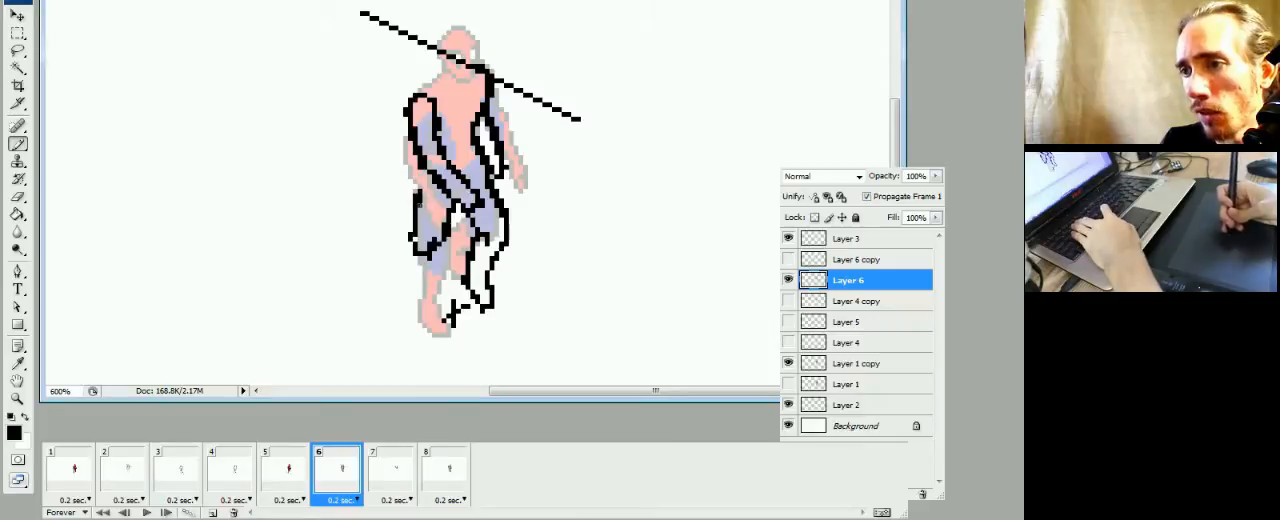
pyautogui.press('e')
pyautogui.press('b')
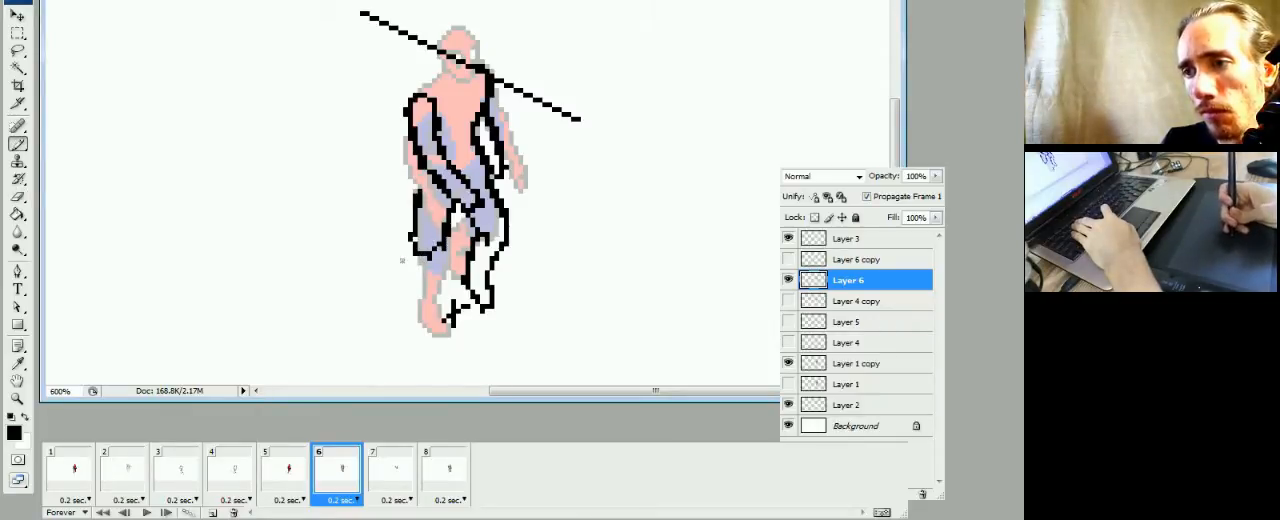
# Sketch the left-hand leg's knee, lower leg and foot in black below the thigh on Layer 6, checking against frame 5
pyautogui.moveTo(432, 258); pyautogui.dragTo(406, 272)
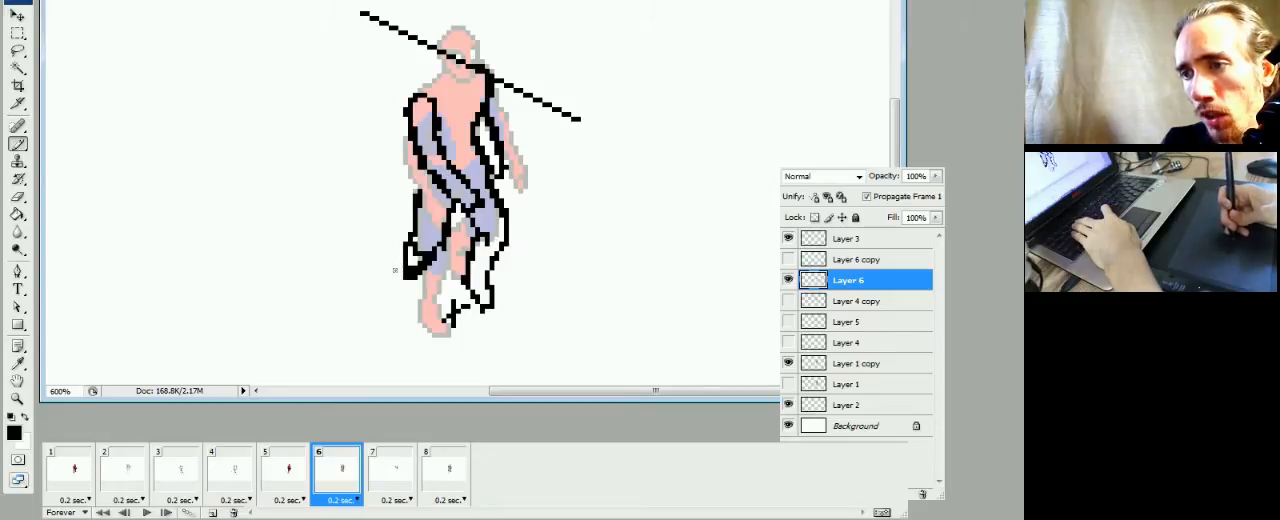
pyautogui.moveTo(398, 270); pyautogui.dragTo(411, 303)
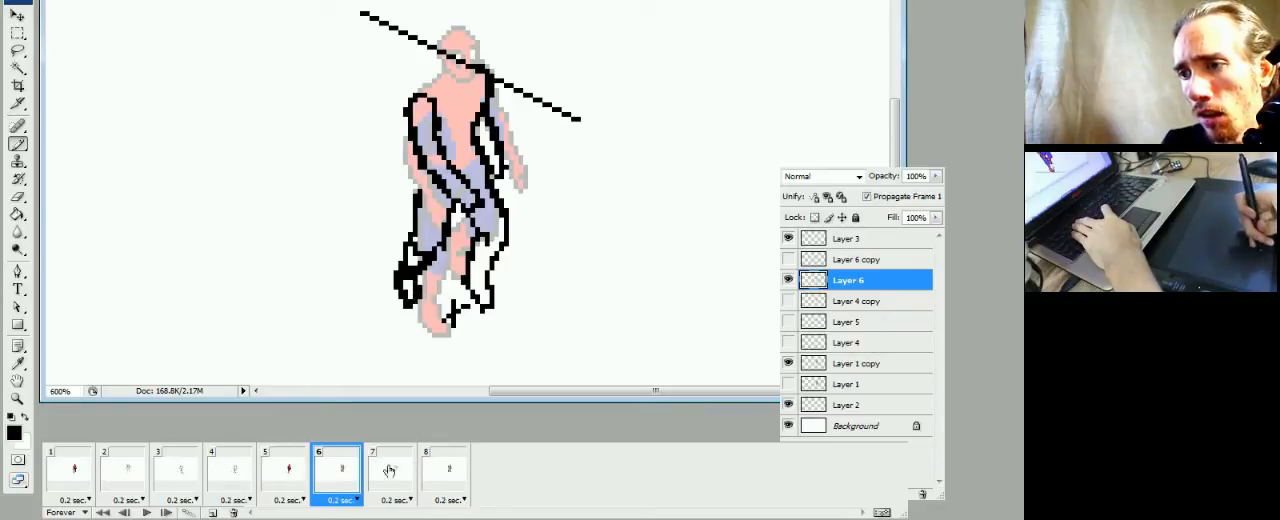
pyautogui.click(300, 484)
pyautogui.click(330, 482)
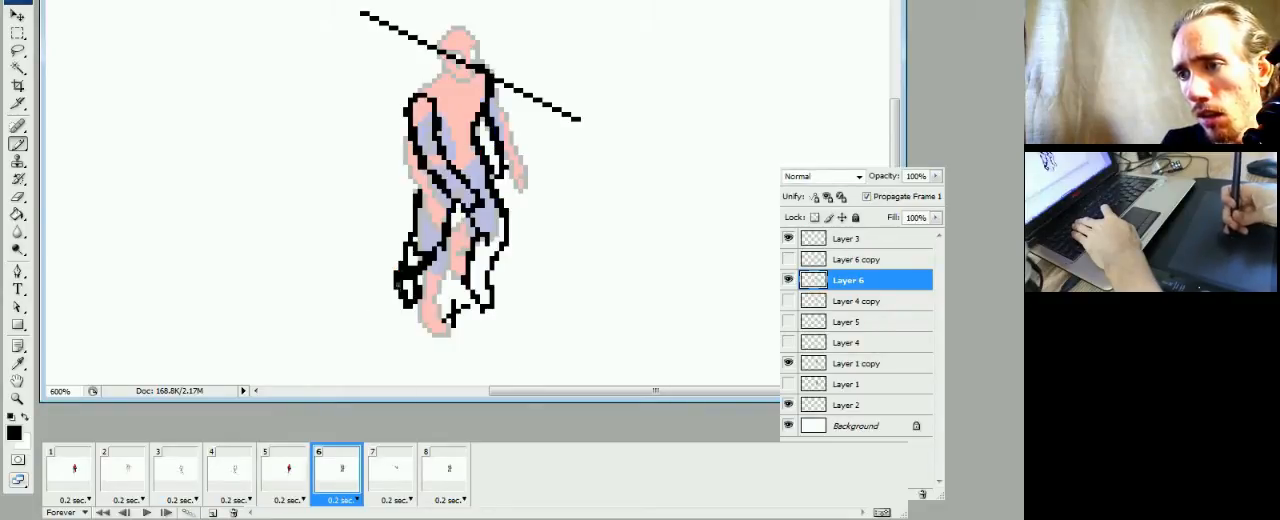
# Clear the excess black inside the left-hand lower leg and tidy its calf and foot outline on Layer 6
pyautogui.press('e')
pyautogui.press('b')
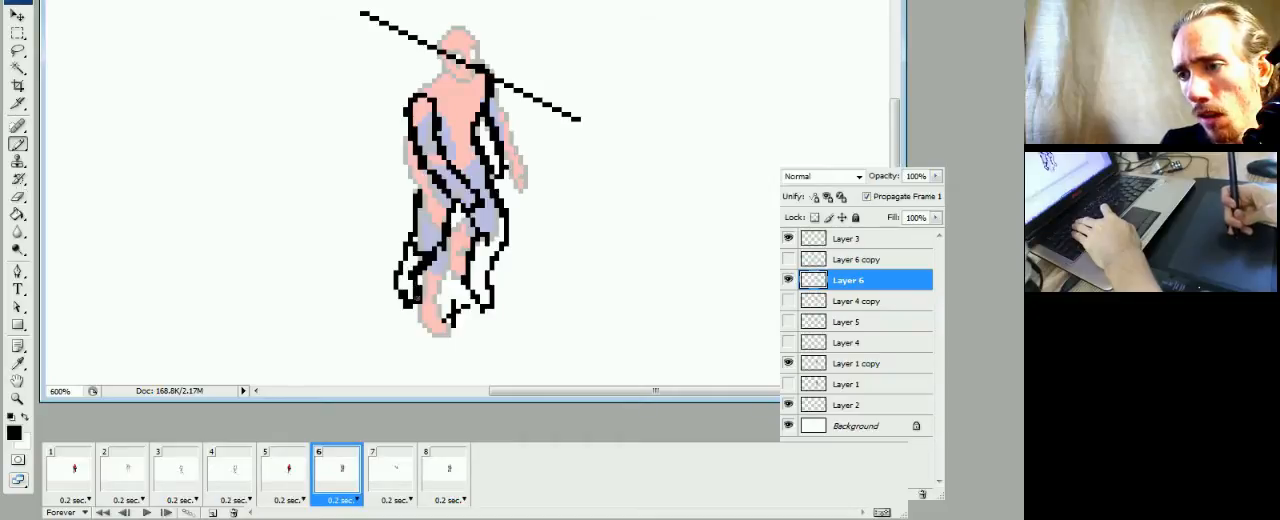
pyautogui.click(418, 298)
pyautogui.press('e')
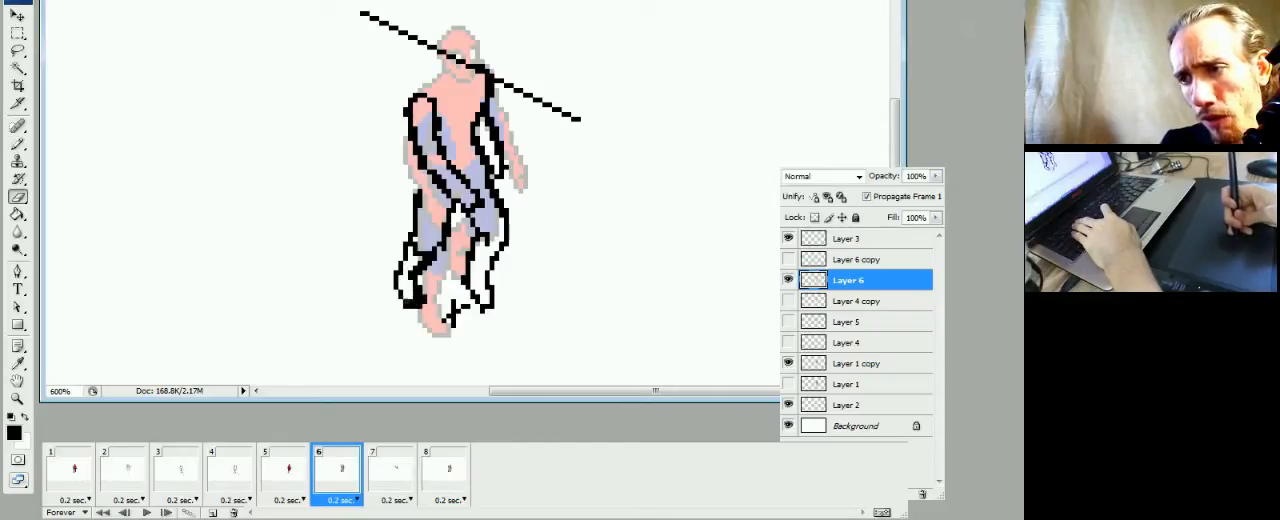
pyautogui.press('b')
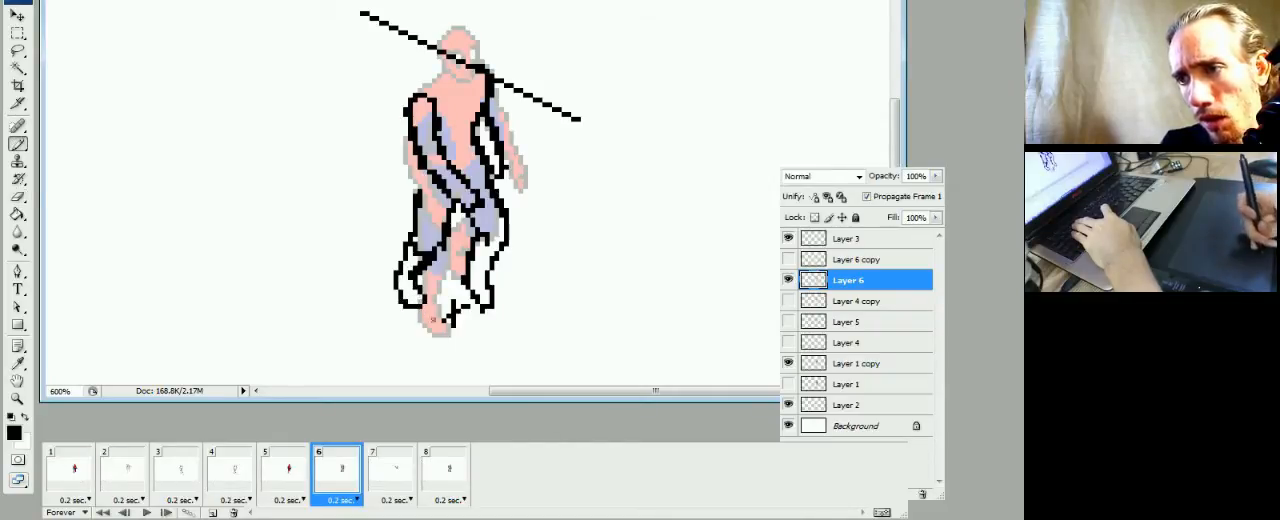
# Check frame 6's new lower leg against the leg poses in frames 3, 4 and 5
pyautogui.click(300, 483)
pyautogui.click(328, 486)
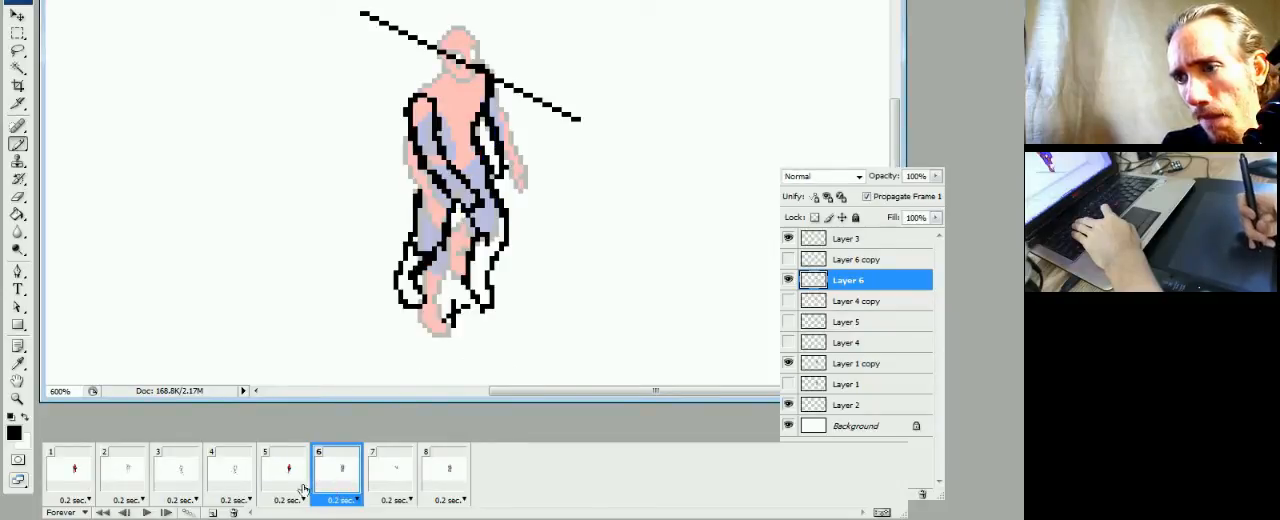
pyautogui.click(300, 485)
pyautogui.click(330, 485)
pyautogui.click(300, 483)
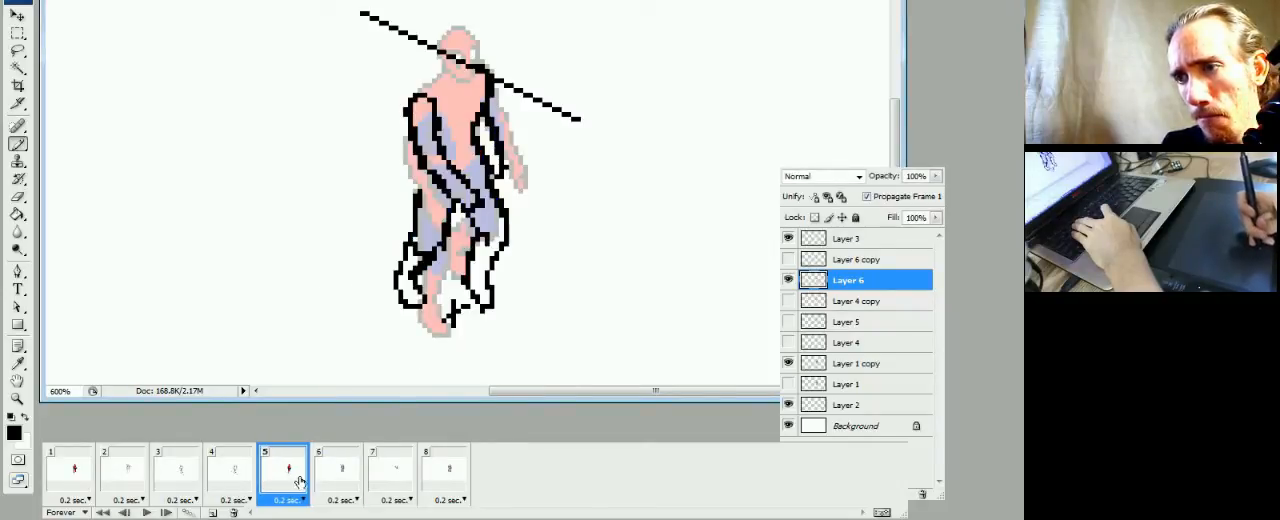
pyautogui.click(328, 482)
pyautogui.click(296, 490)
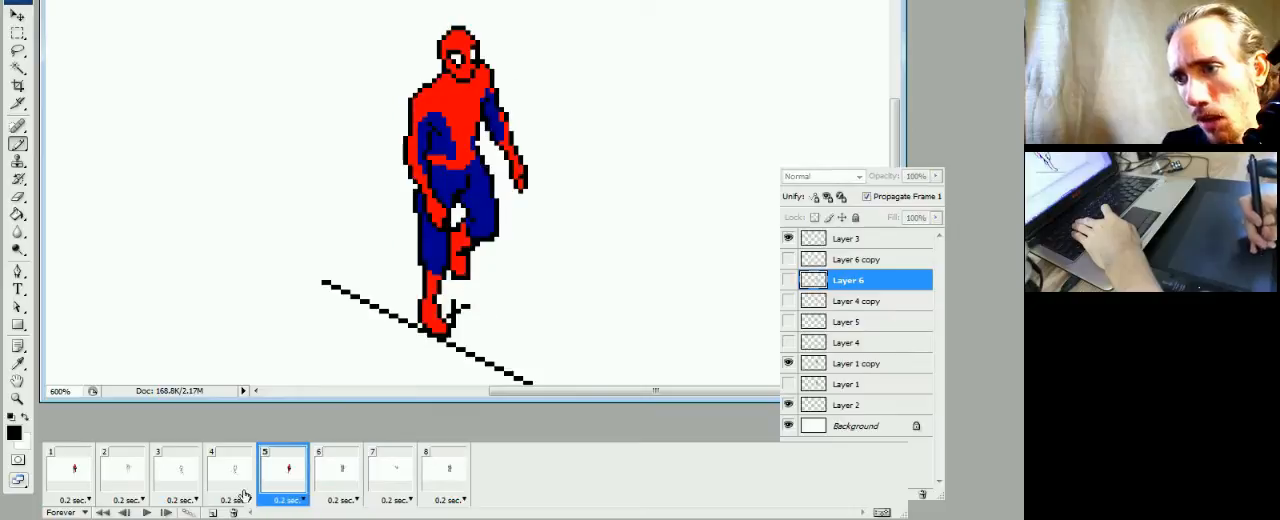
pyautogui.click(240, 490)
pyautogui.click(276, 492)
pyautogui.click(336, 489)
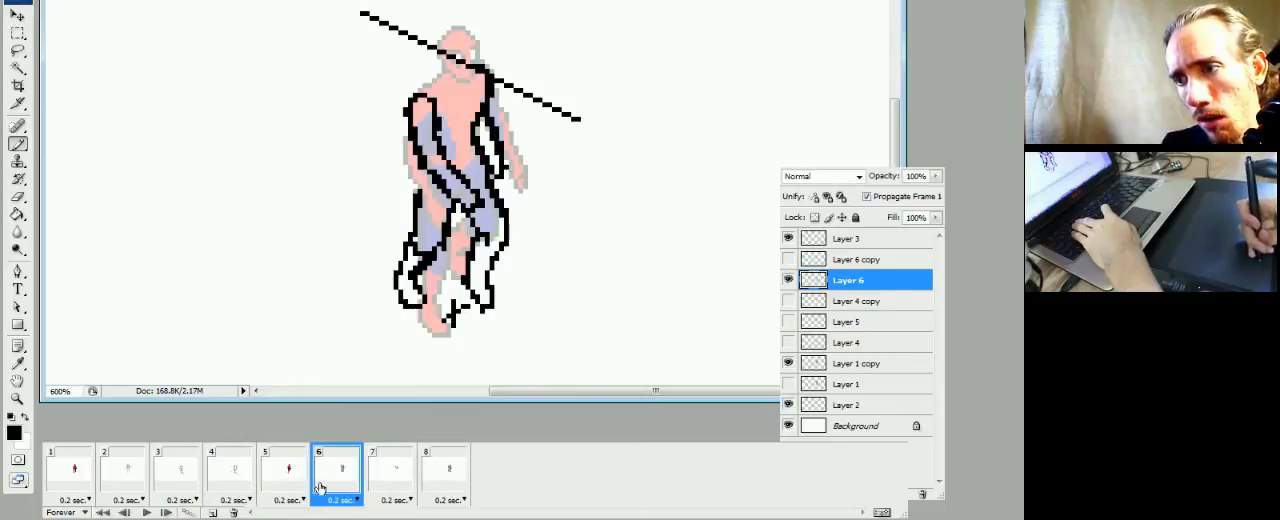
pyautogui.click(215, 490)
pyautogui.click(178, 478)
pyautogui.click(232, 480)
pyautogui.click(277, 468)
pyautogui.click(342, 468)
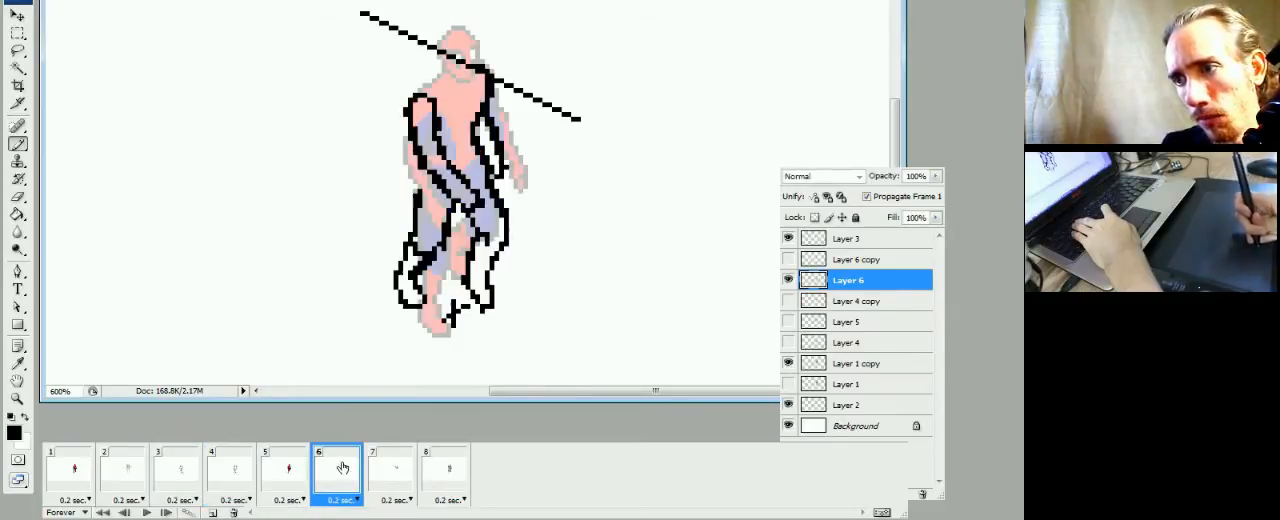
# Touch up the left-hand leg's outline around the knee on Layer 6 in frame 6
pyautogui.press('e')
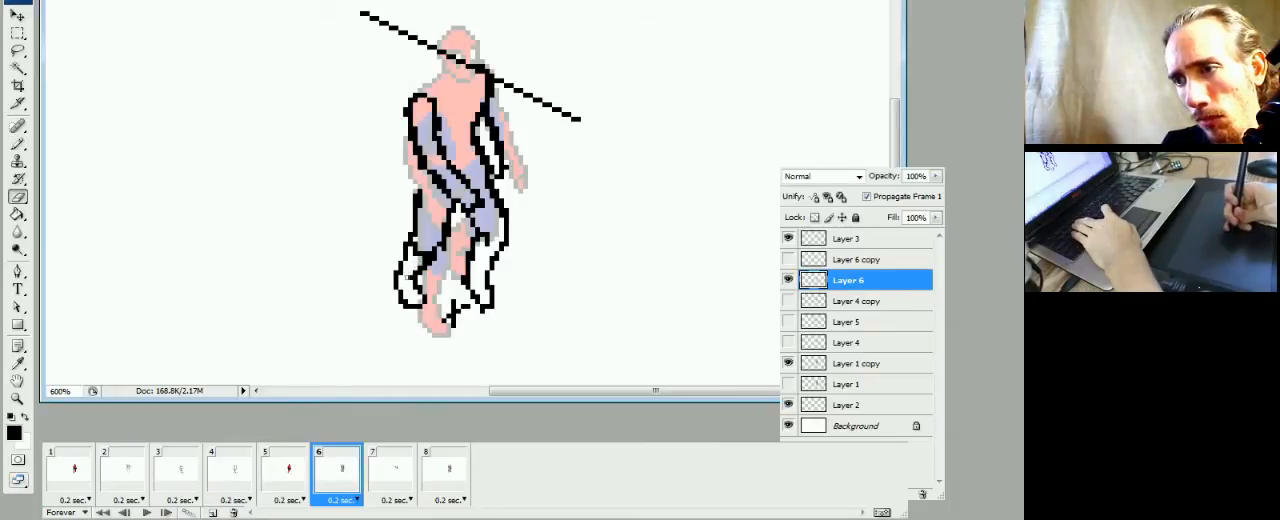
pyautogui.press('b')
pyautogui.press('e')
pyautogui.press('b')
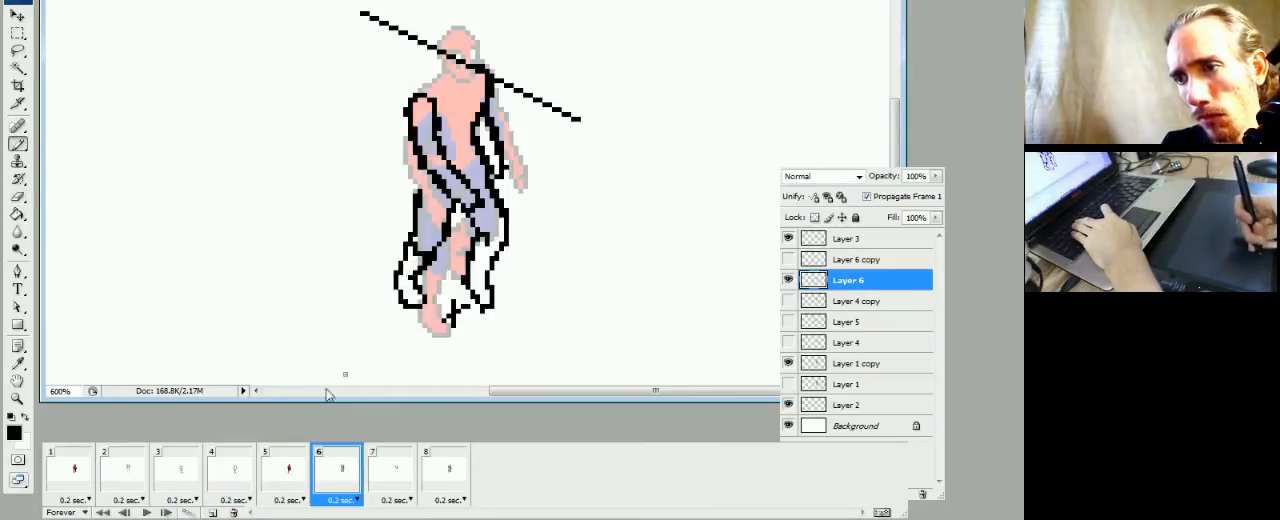
# Examine the leg movement from frame 4 through frame 5 to frame 6
pyautogui.click(254, 483)
pyautogui.click(289, 478)
pyautogui.click(345, 476)
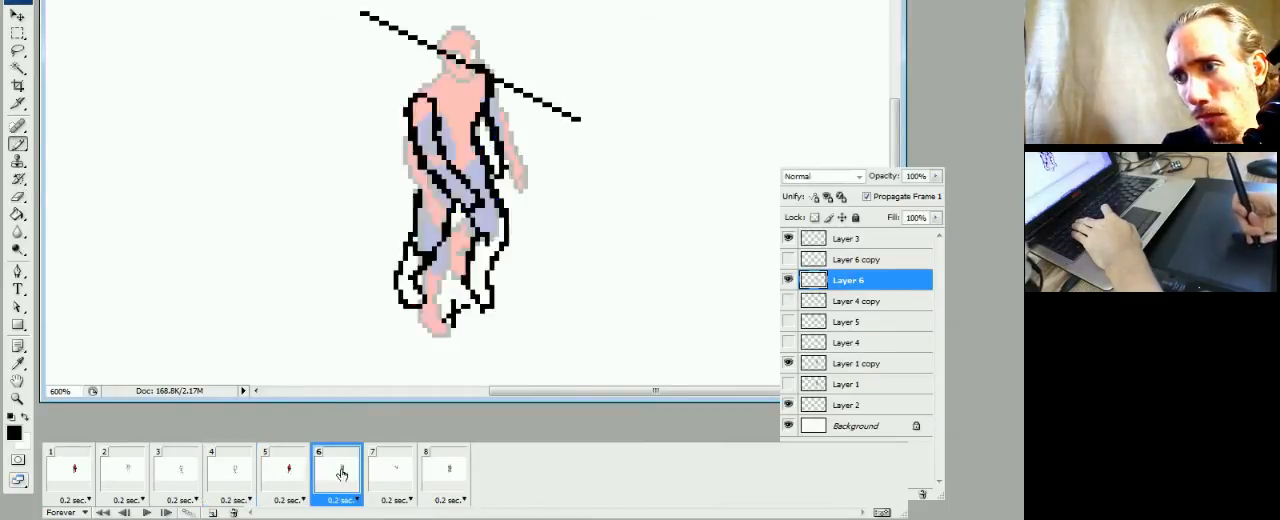
pyautogui.click(283, 484)
pyautogui.click(235, 482)
pyautogui.click(288, 480)
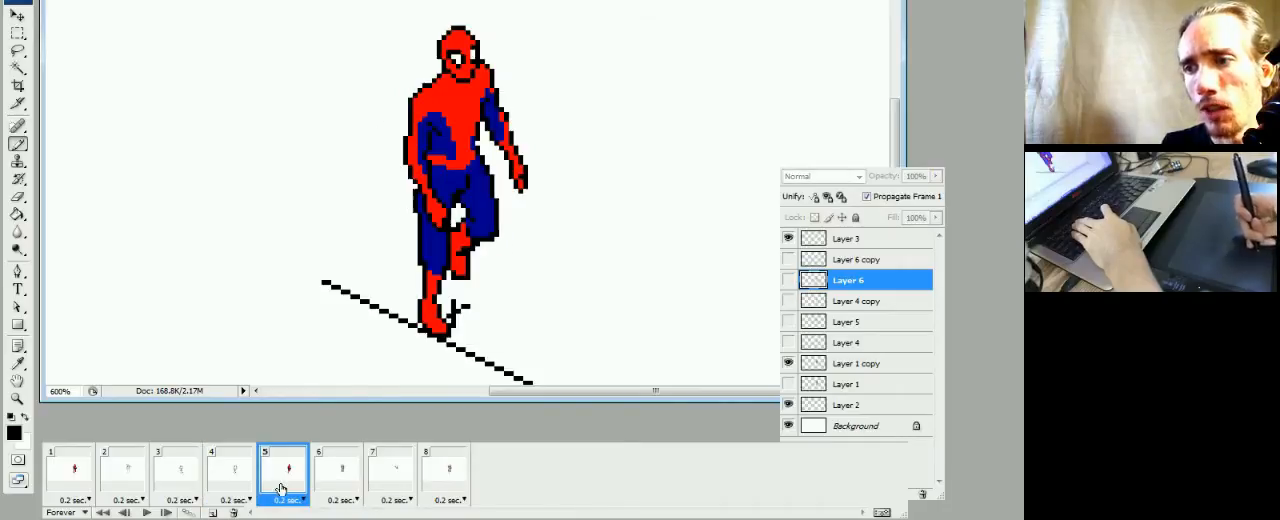
pyautogui.click(327, 482)
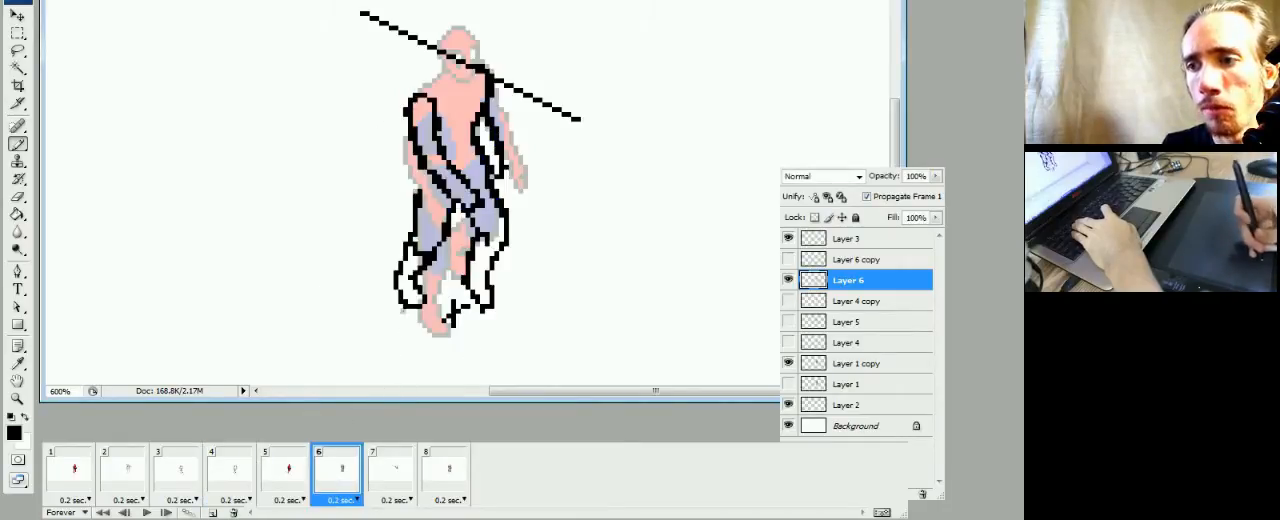
# Study the foot and leg positions in frames 1 to 5 as reference for frame 6
pyautogui.click(265, 482)
pyautogui.click(250, 472)
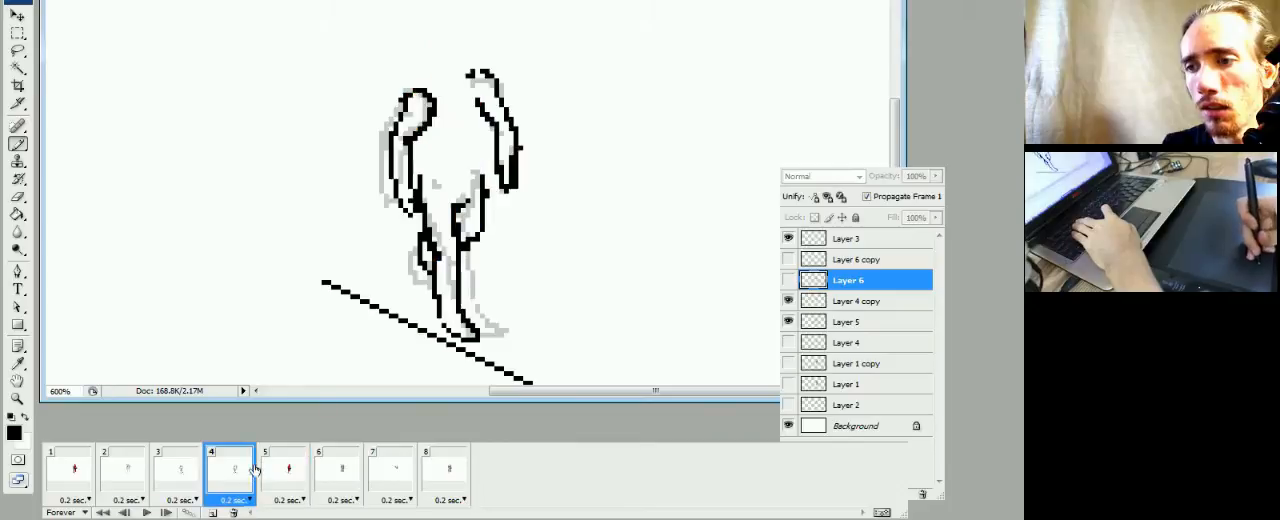
pyautogui.click(193, 481)
pyautogui.click(148, 483)
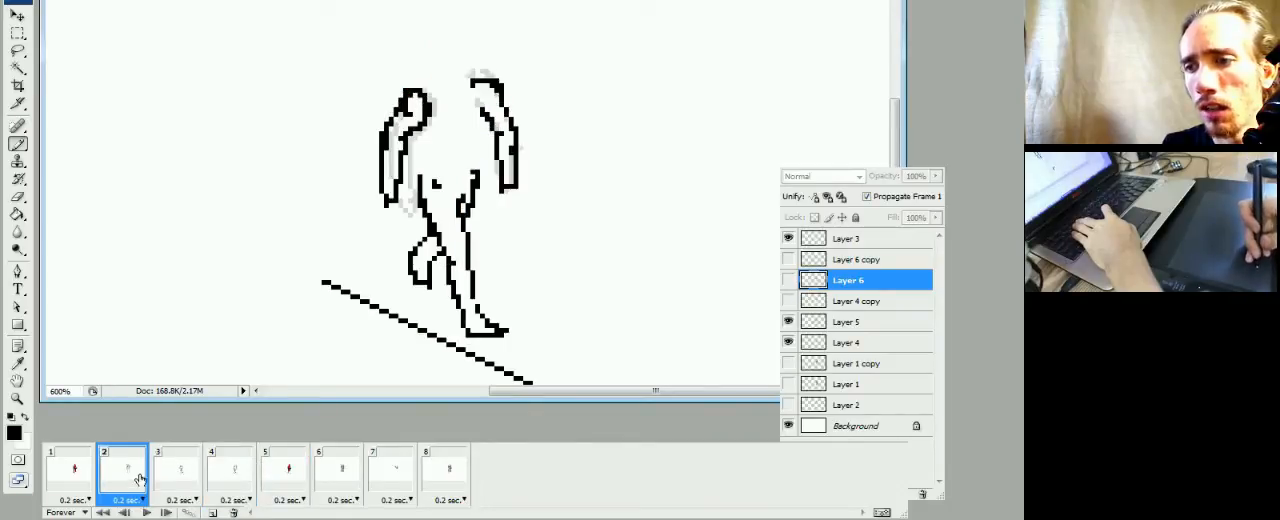
pyautogui.click(180, 477)
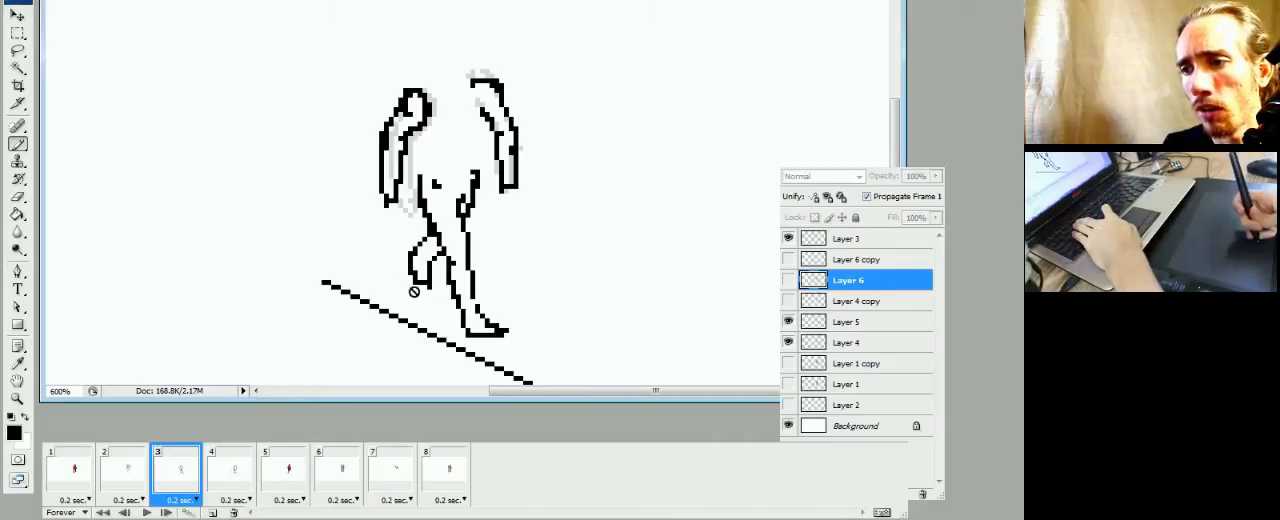
pyautogui.click(128, 480)
pyautogui.click(87, 478)
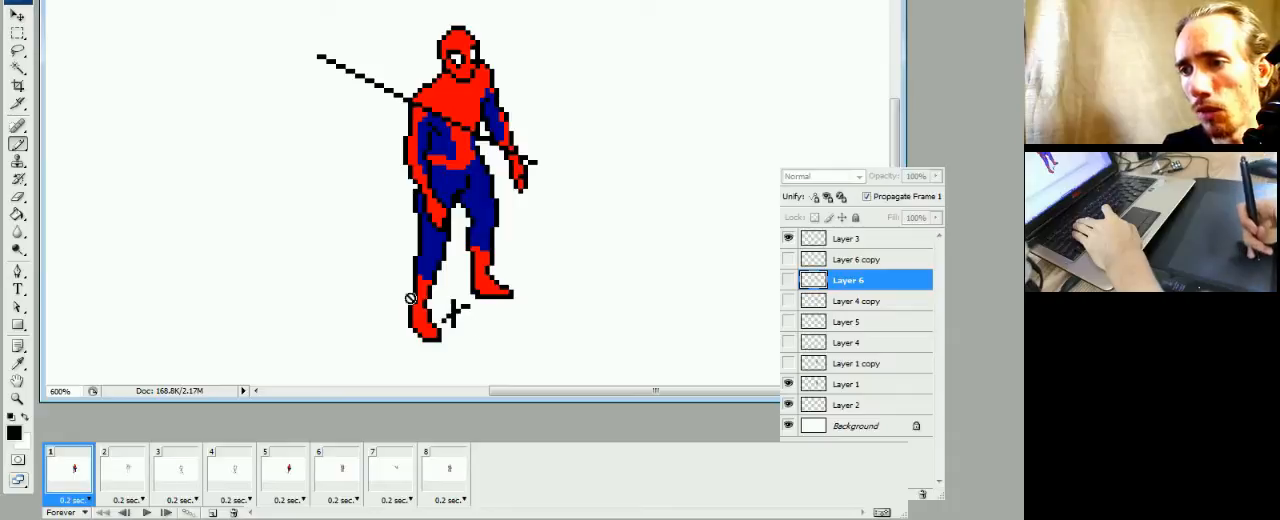
pyautogui.click(230, 476)
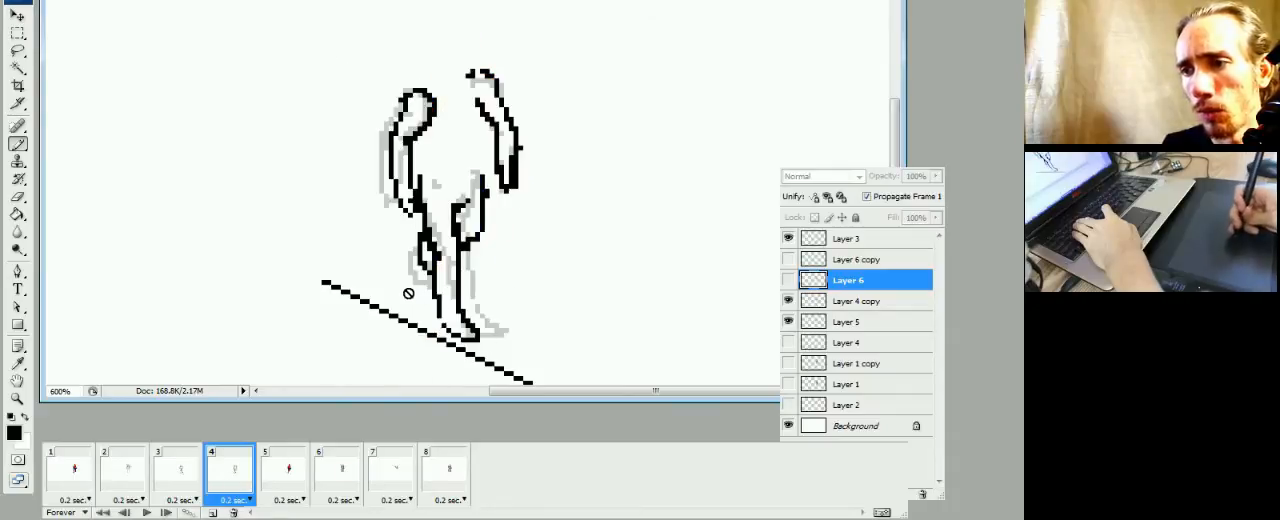
pyautogui.click(284, 478)
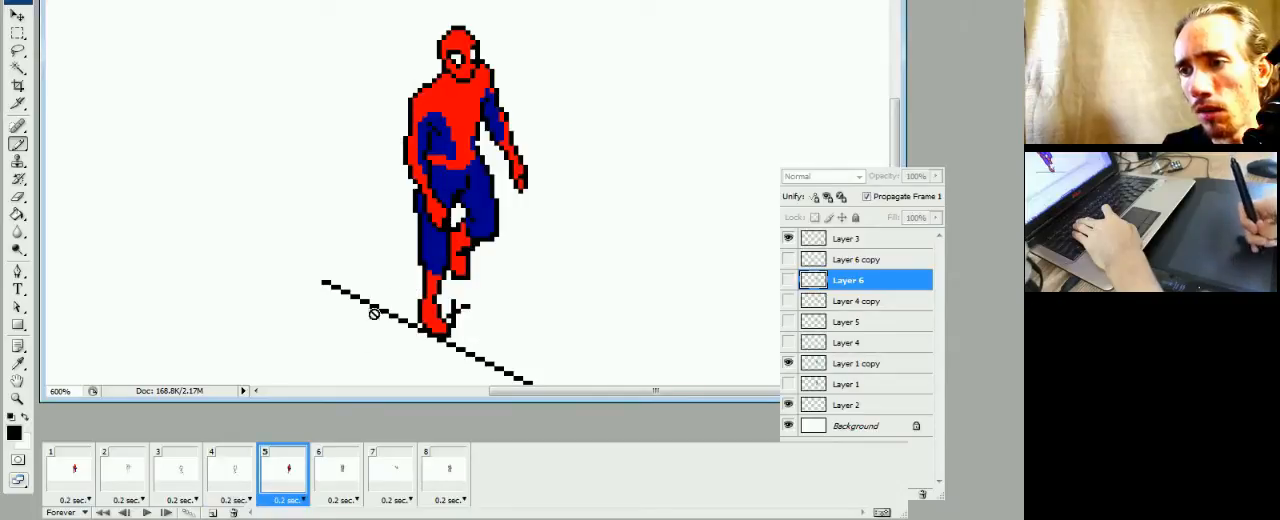
pyautogui.click(340, 500)
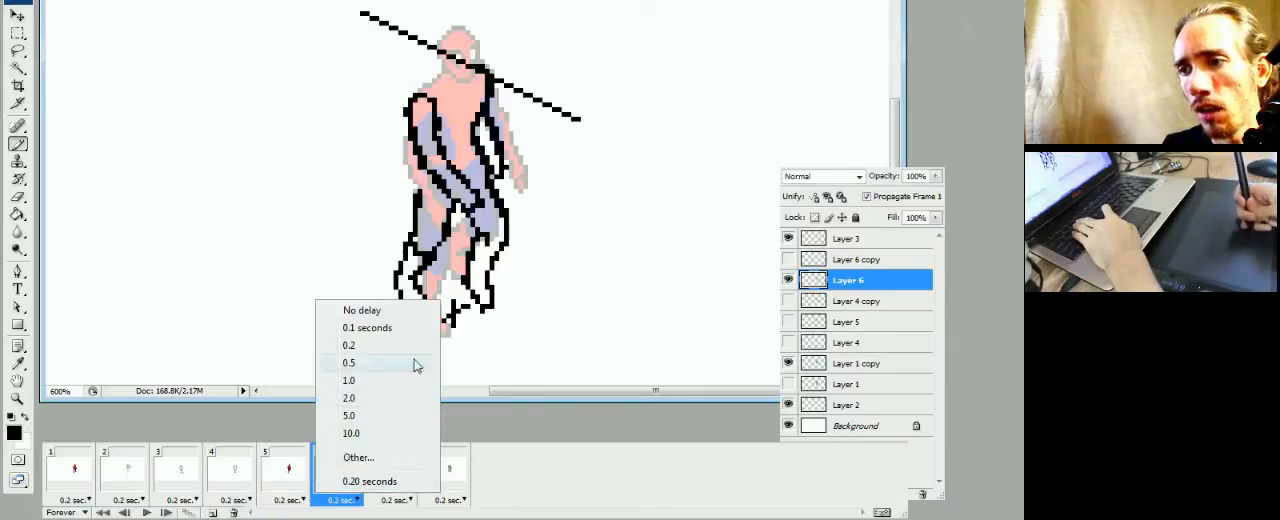
pyautogui.click(515, 398)
pyautogui.click(300, 478)
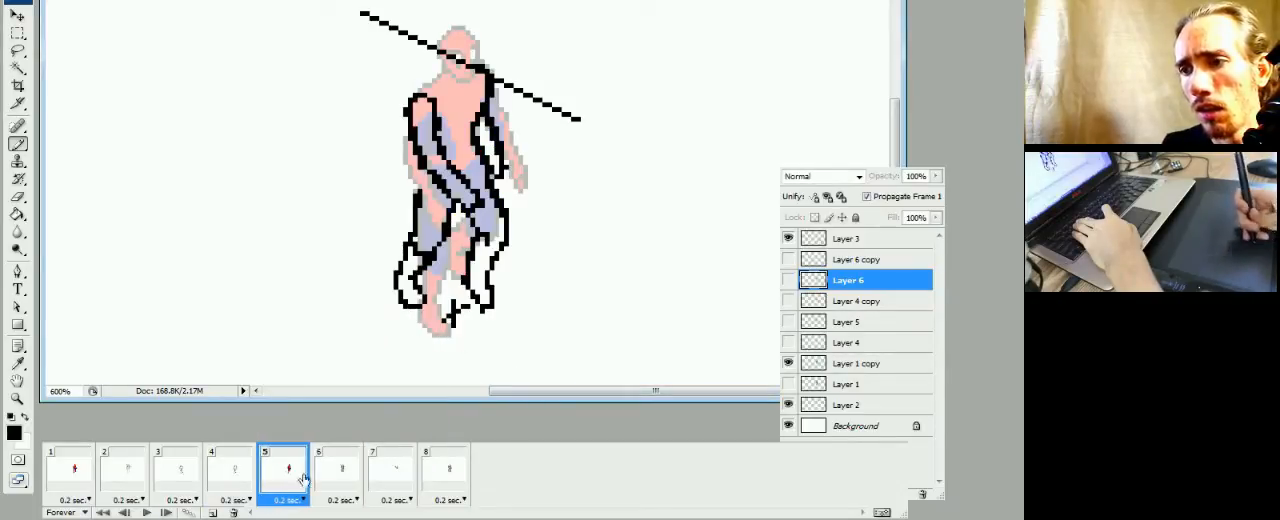
pyautogui.click(340, 468)
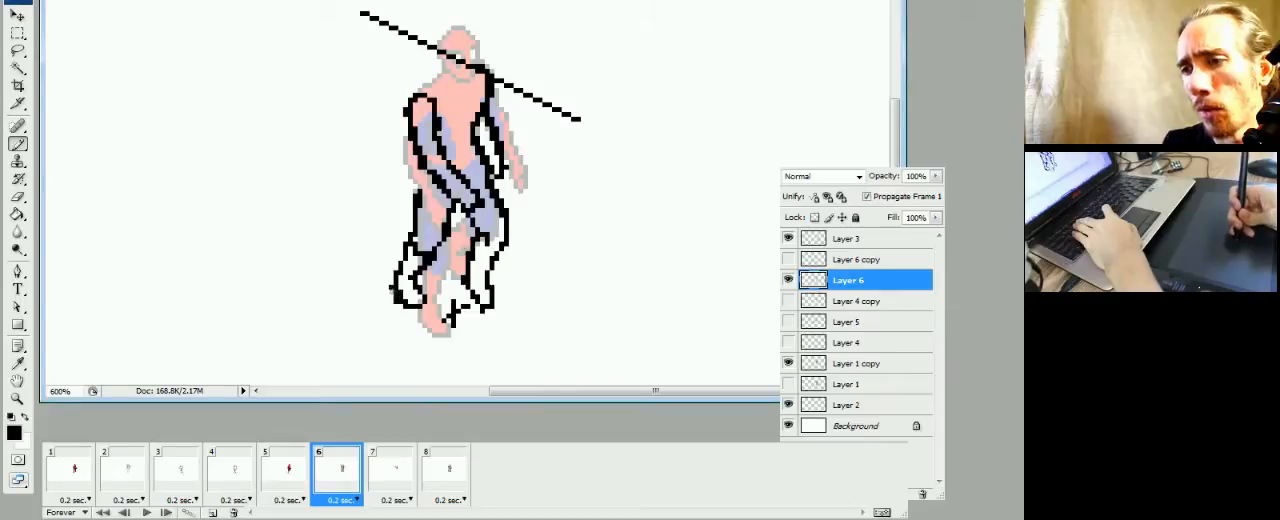
# Redraw the left-hand lower leg and foot slightly wider and thin its heel and sole outline on Layer 6
pyautogui.click(415, 307)
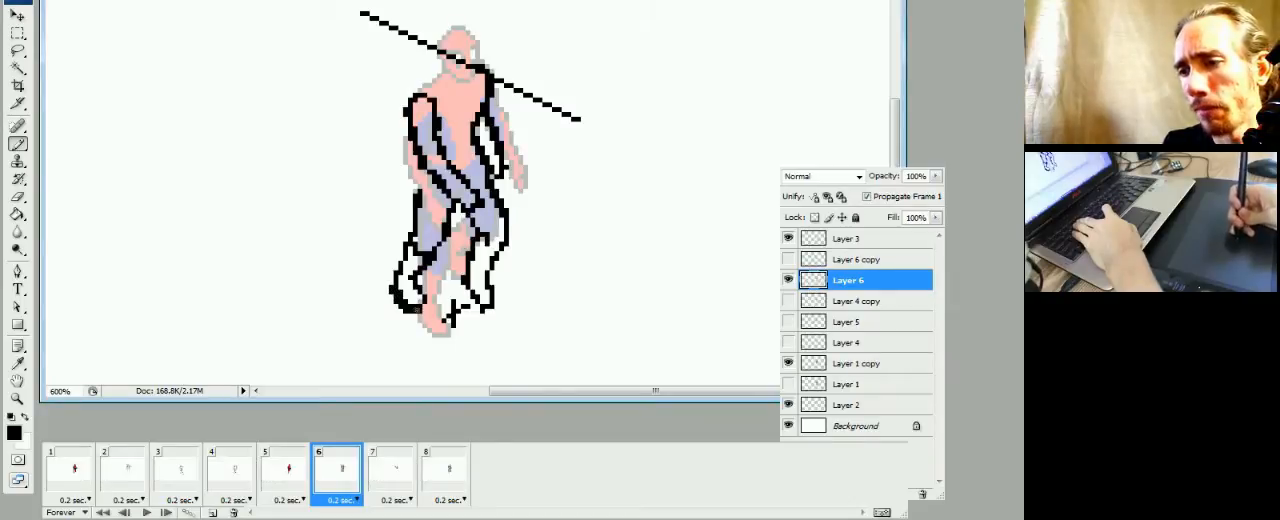
pyautogui.press('e')
pyautogui.press('b')
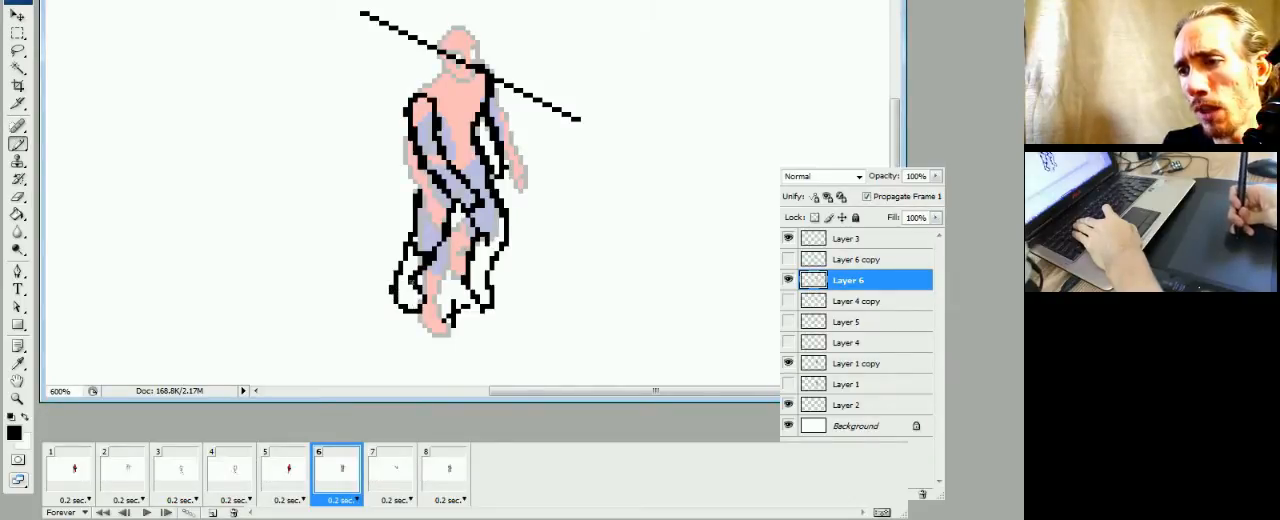
pyautogui.press('e')
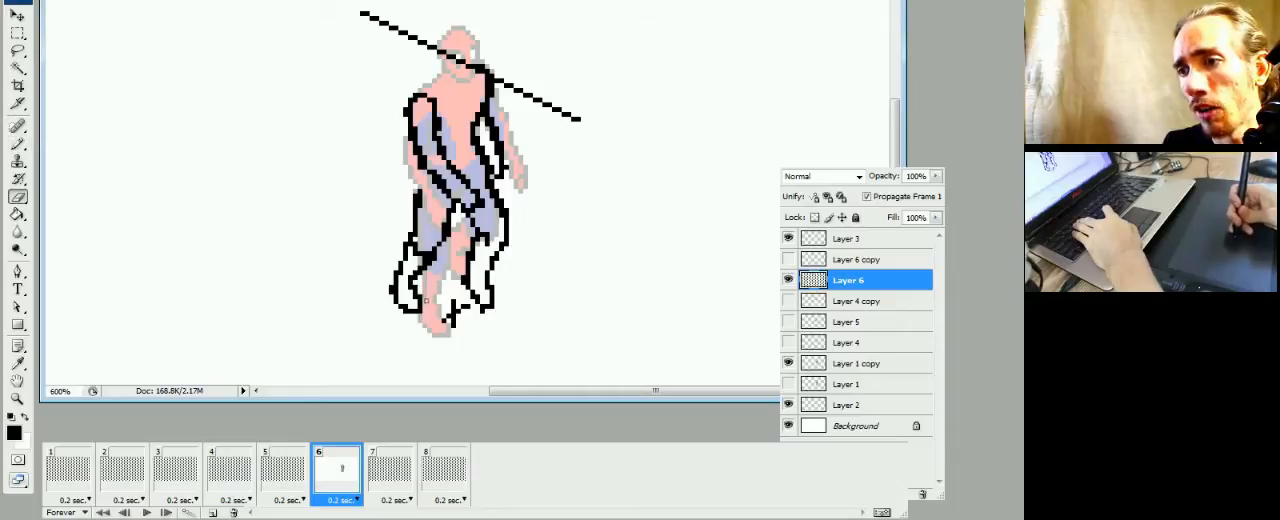
pyautogui.press('b')
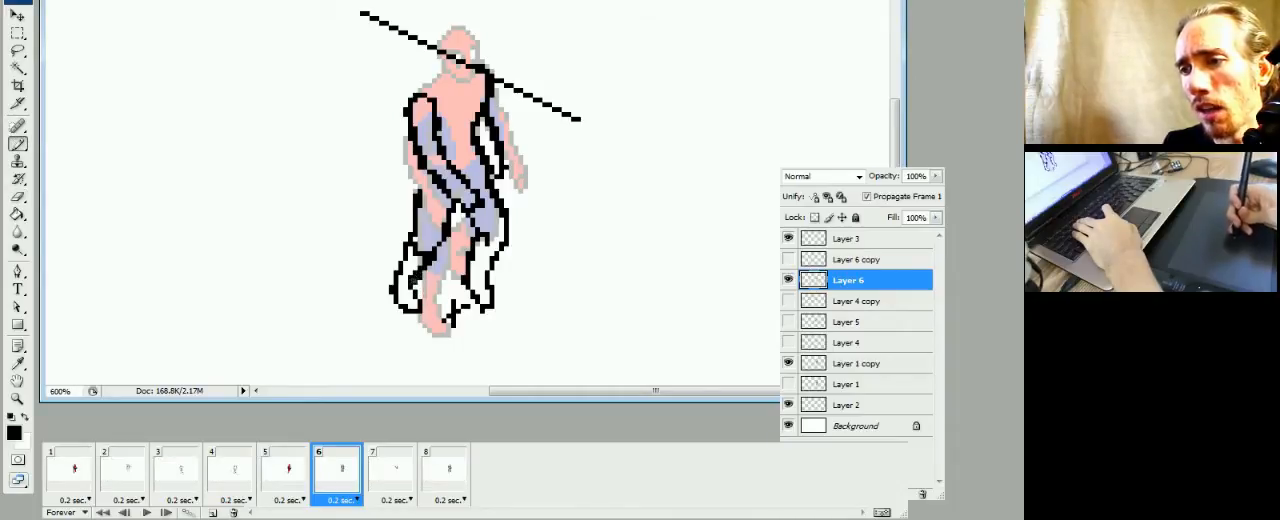
# Compare the leg and foot poses in frames 4 and 5 with the sketch in frame 6
pyautogui.press('e')
pyautogui.press('b')
pyautogui.press('e')
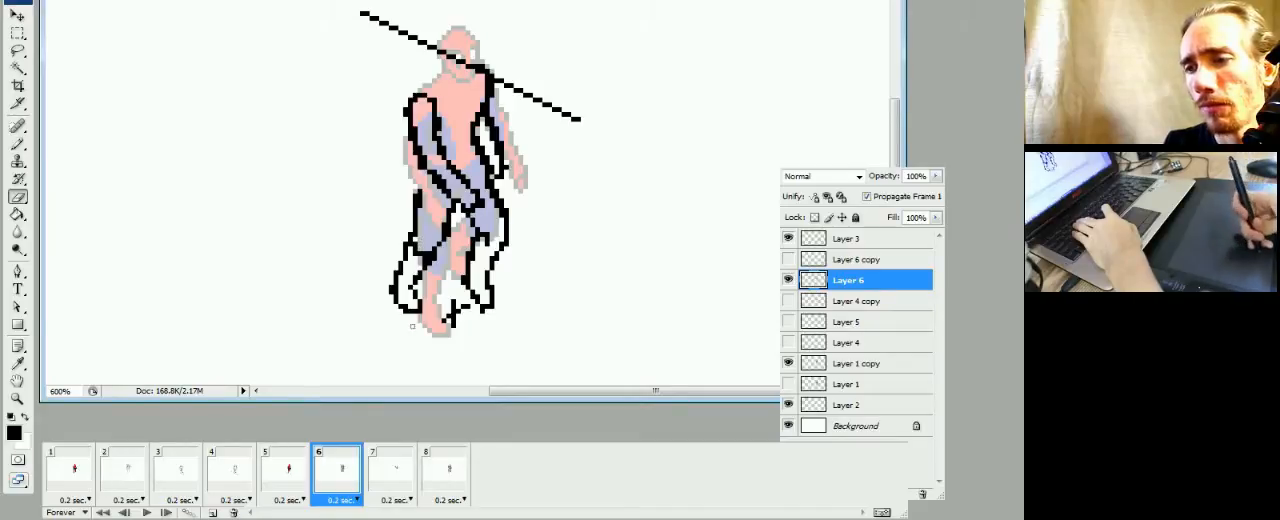
pyautogui.click(290, 470)
pyautogui.click(352, 462)
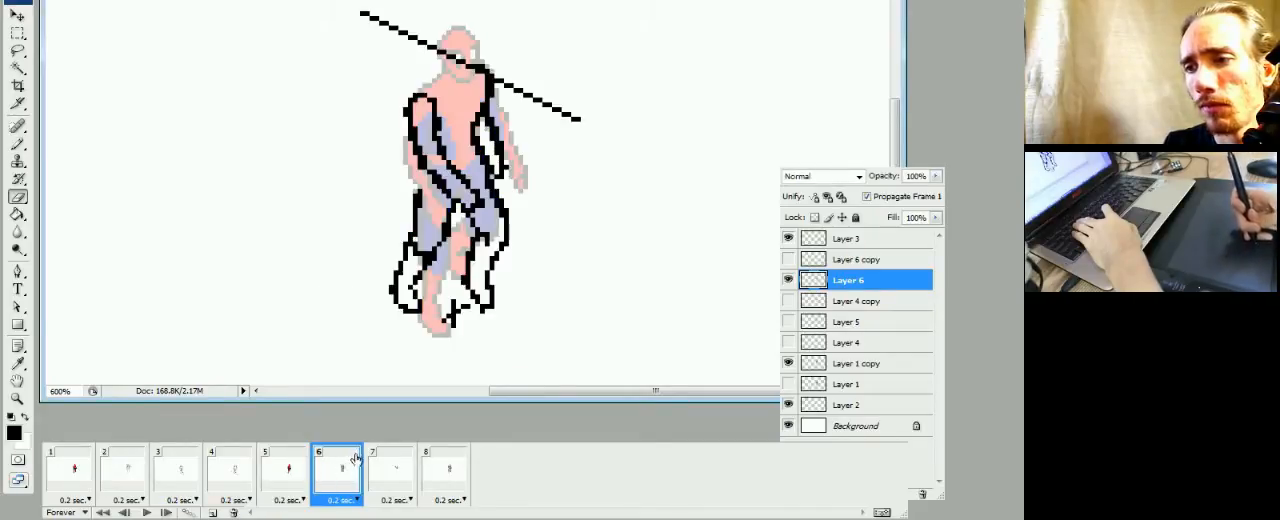
pyautogui.press('b')
pyautogui.click(290, 470)
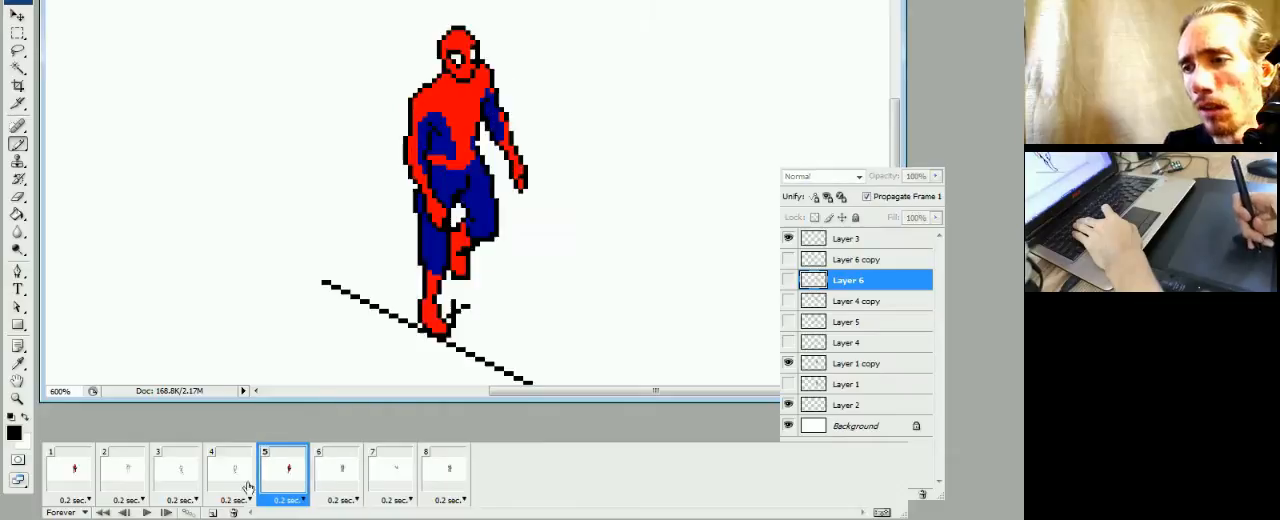
pyautogui.click(235, 470)
pyautogui.click(290, 470)
pyautogui.click(361, 464)
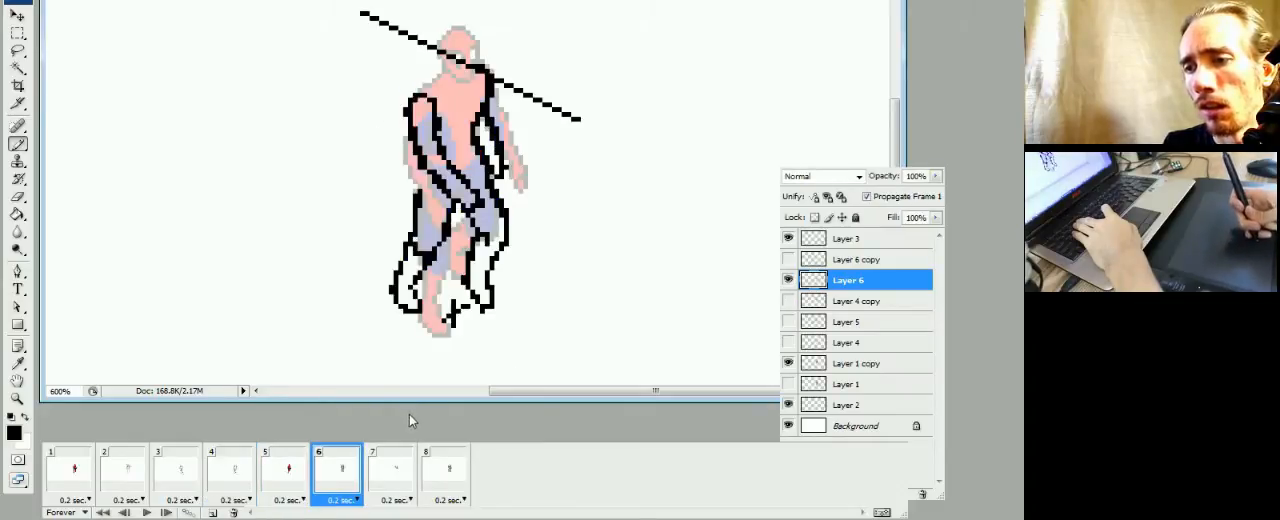
pyautogui.click(300, 485)
pyautogui.click(342, 485)
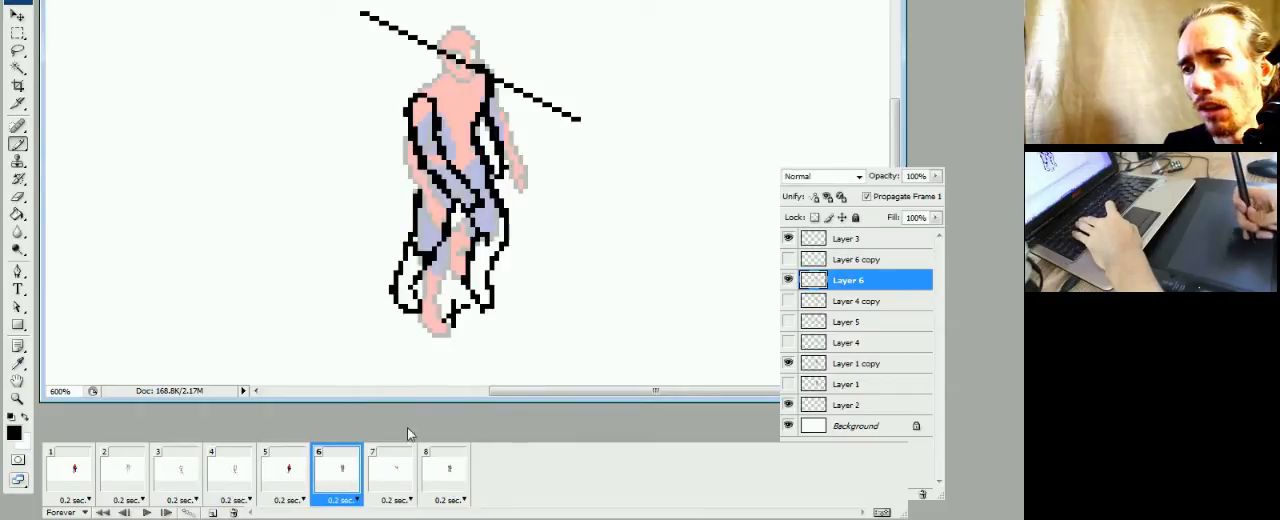
pyautogui.click(292, 485)
pyautogui.click(345, 484)
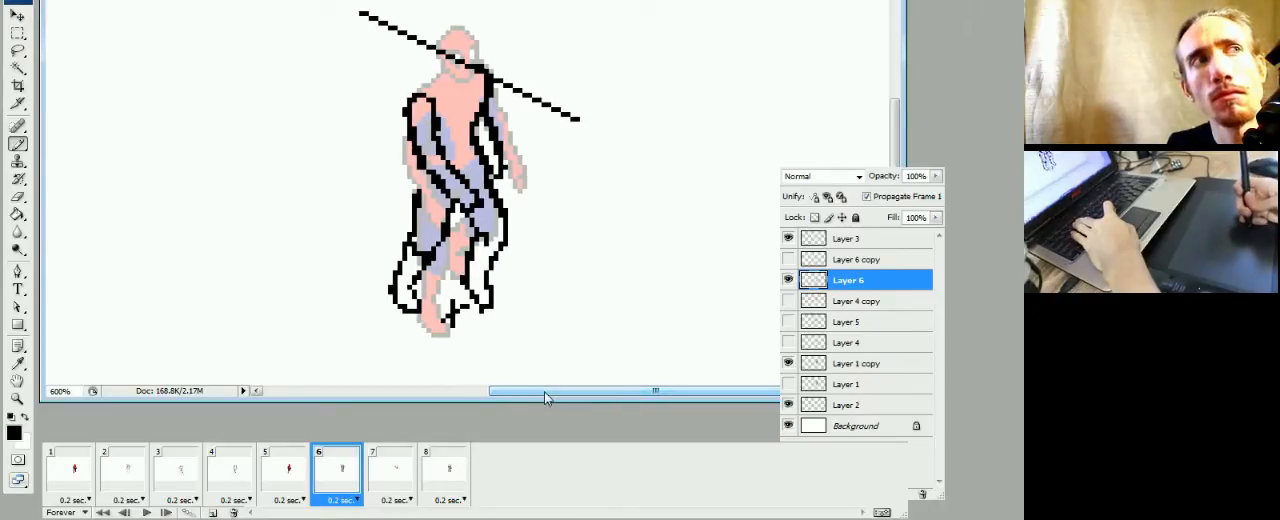
# Step through frames 5, 6 and 7 to study how the movement carries into frame 7
pyautogui.click(385, 478)
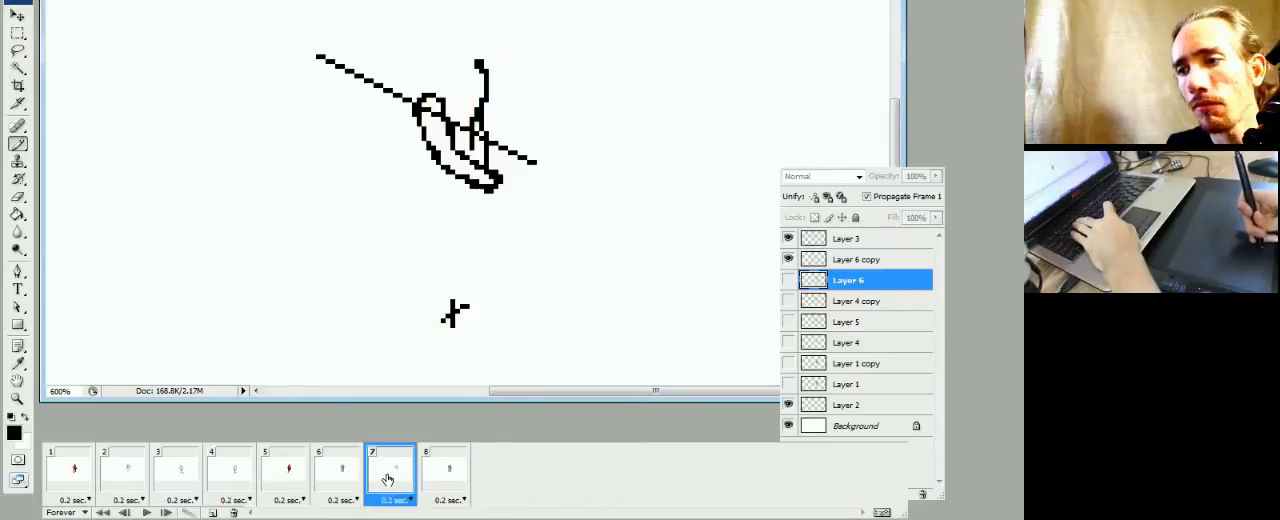
pyautogui.click(340, 478)
pyautogui.click(288, 478)
pyautogui.click(342, 478)
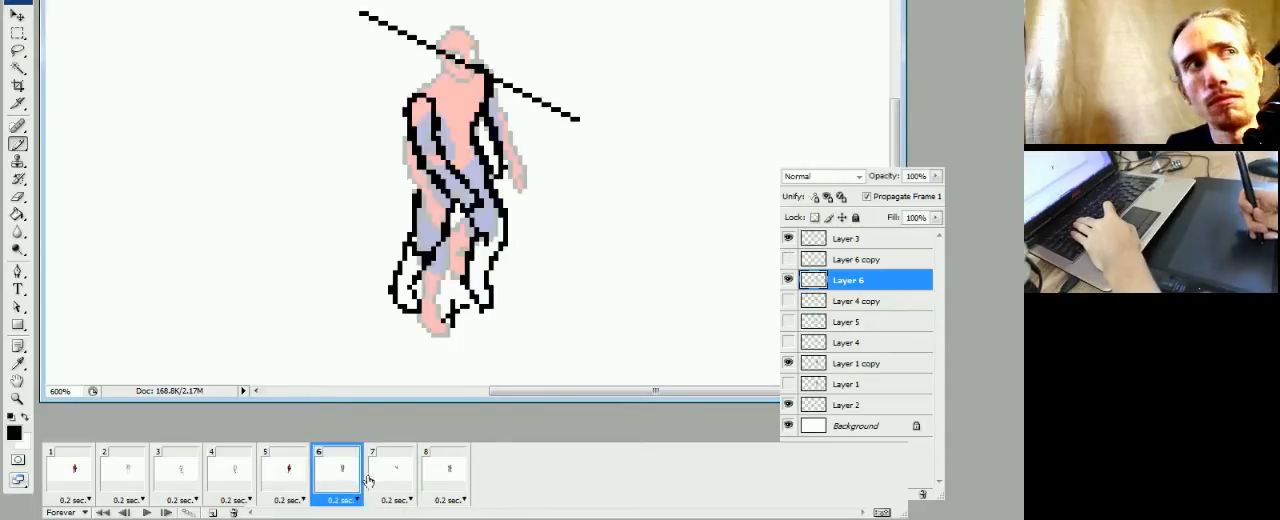
pyautogui.click(386, 480)
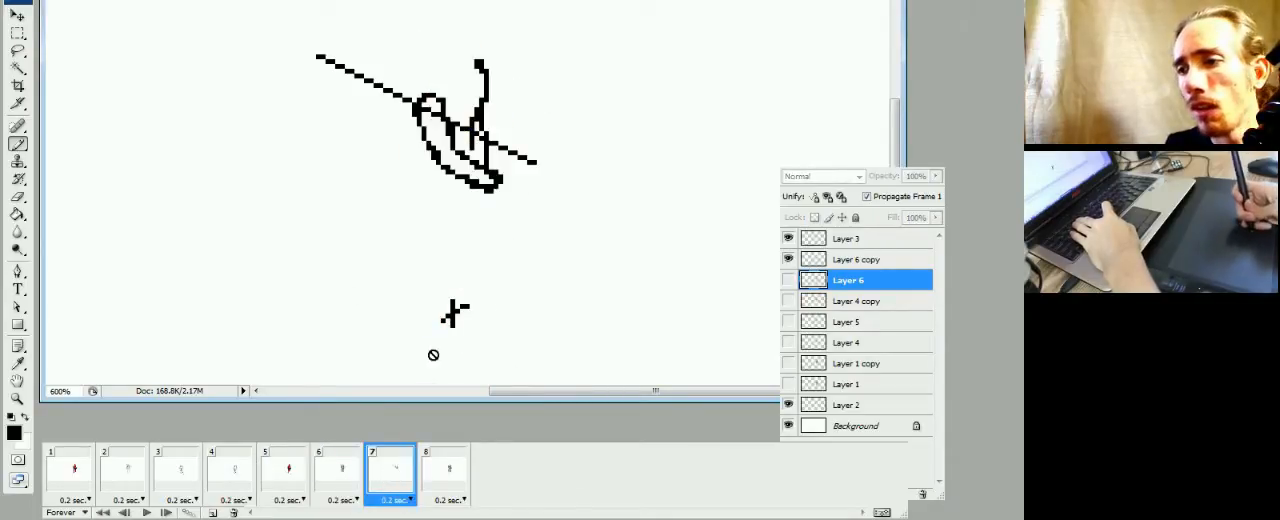
pyautogui.click(340, 488)
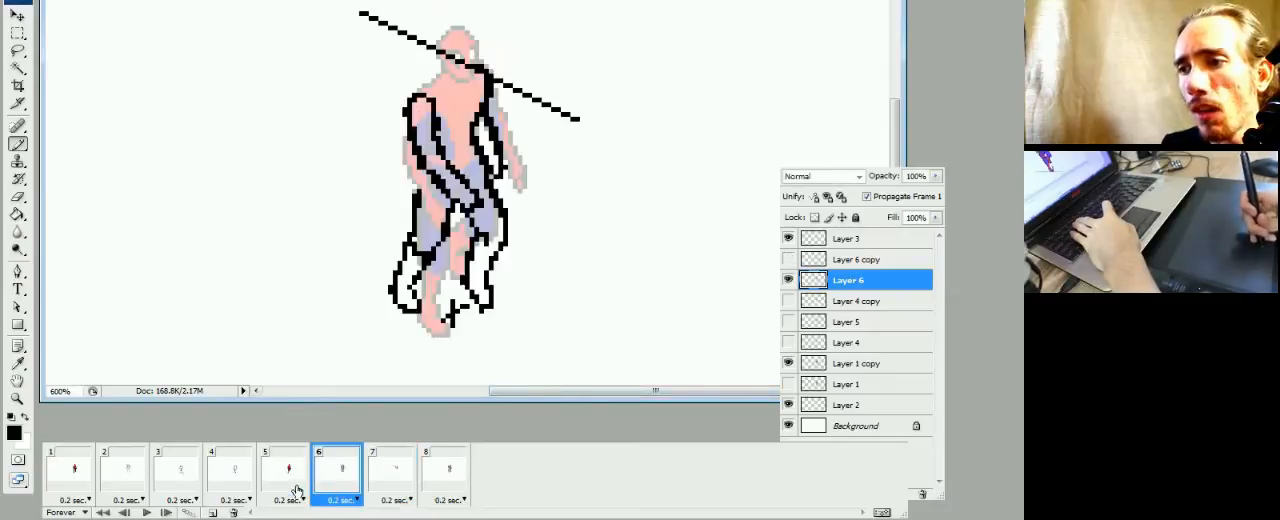
pyautogui.click(290, 488)
pyautogui.click(342, 486)
pyautogui.click(394, 482)
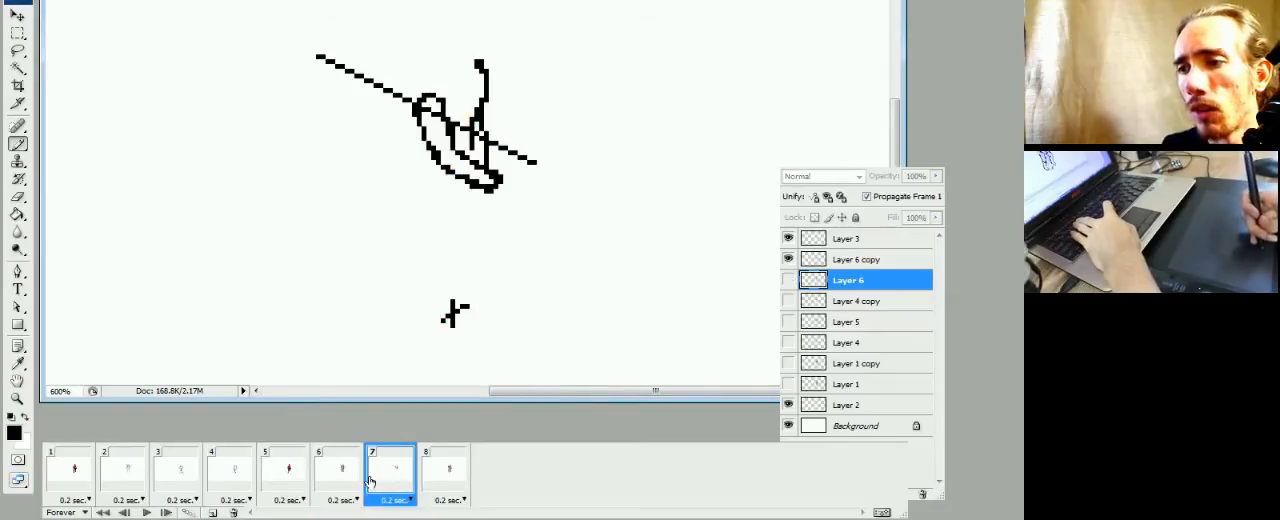
pyautogui.click(335, 493)
pyautogui.click(392, 482)
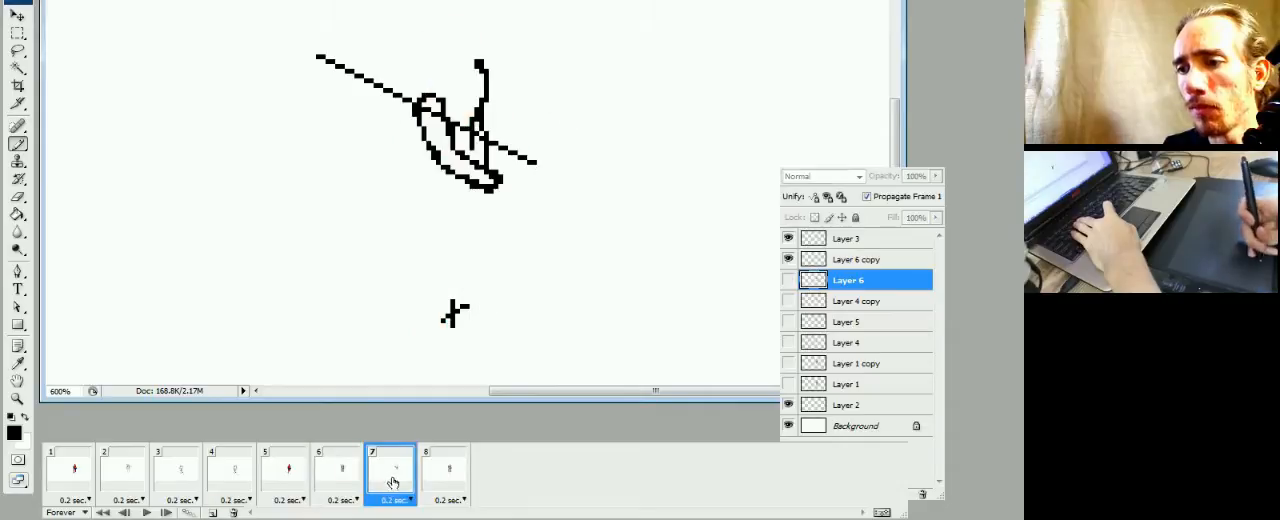
# Study the leg pose in frame 3 and its neighbouring frames 2 and 4 as reference for frame 7
pyautogui.click(170, 485)
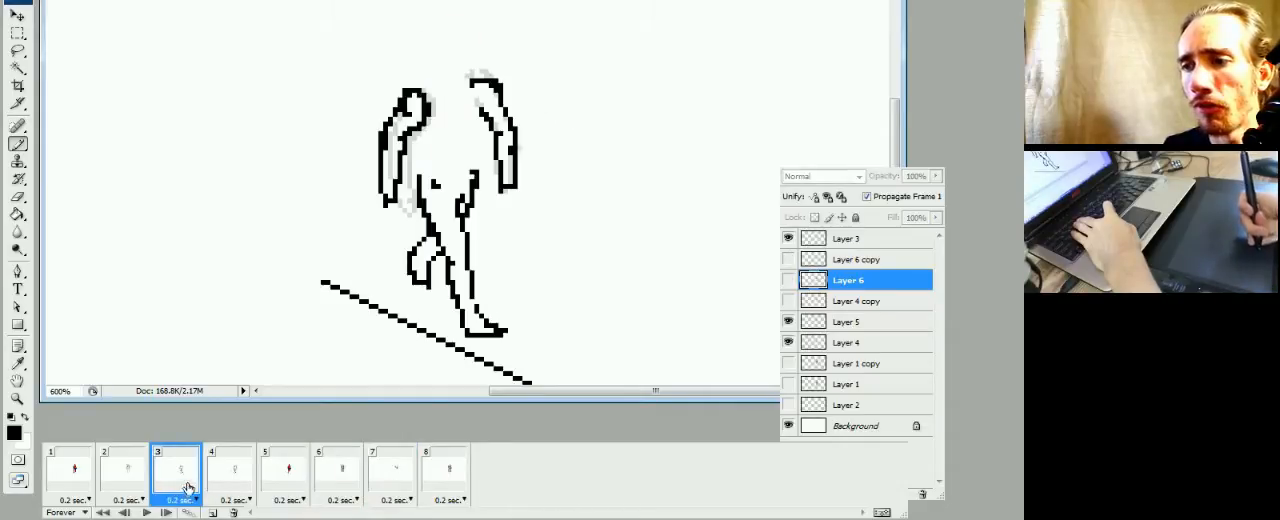
pyautogui.click(392, 482)
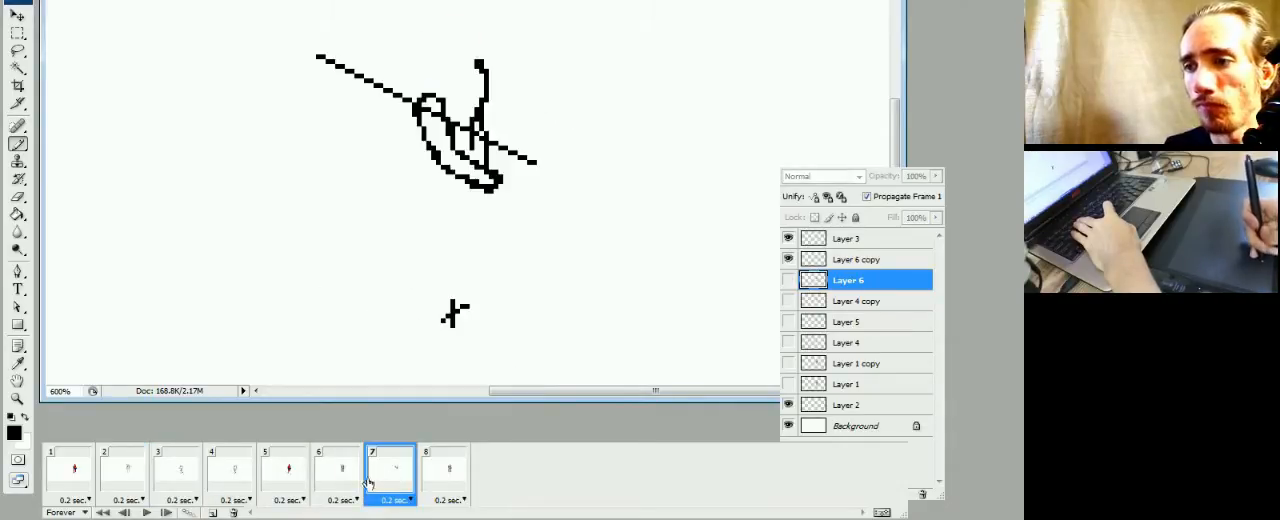
pyautogui.click(232, 486)
pyautogui.click(178, 487)
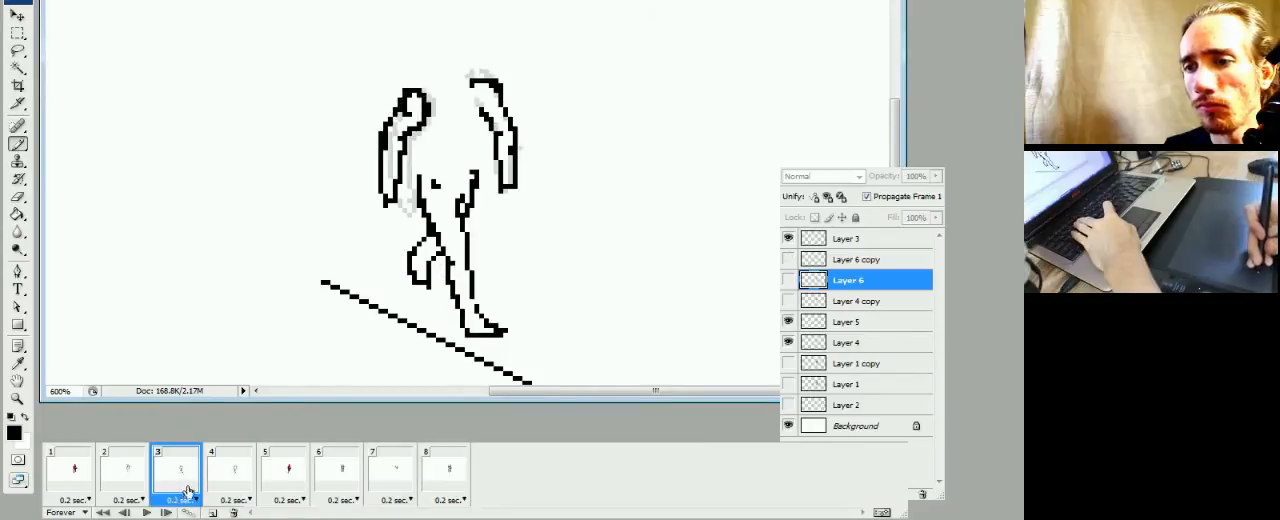
pyautogui.click(130, 478)
pyautogui.click(182, 482)
pyautogui.click(220, 478)
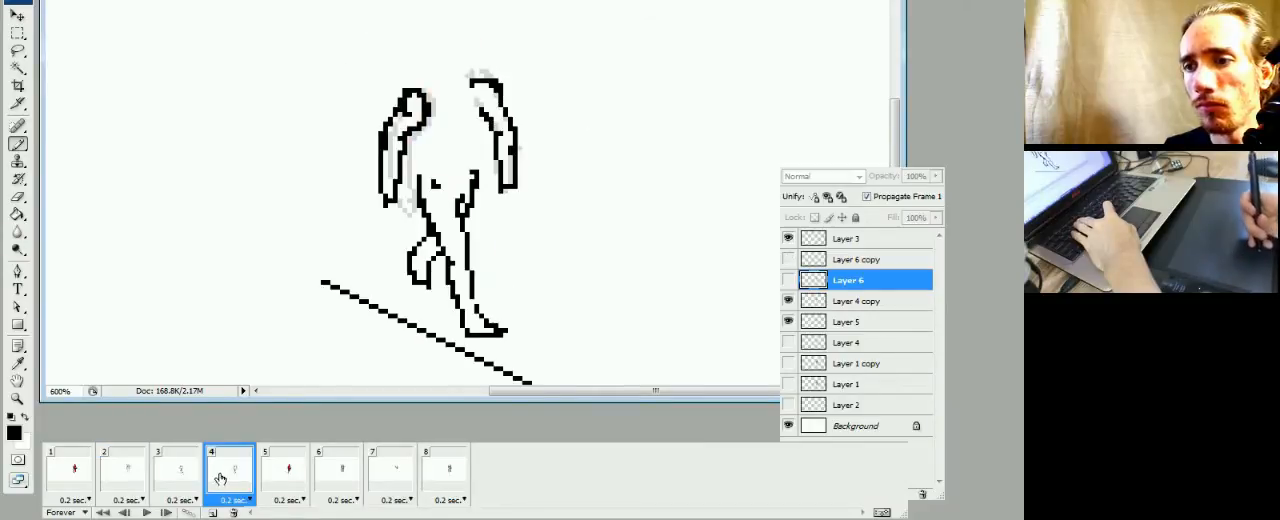
pyautogui.click(178, 480)
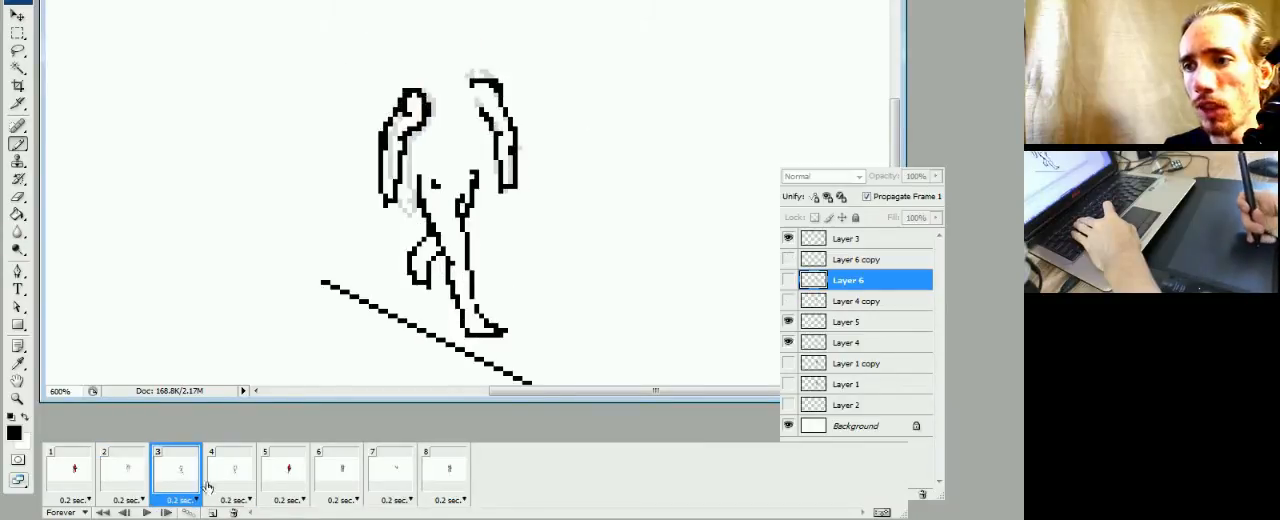
pyautogui.click(360, 482)
pyautogui.click(385, 478)
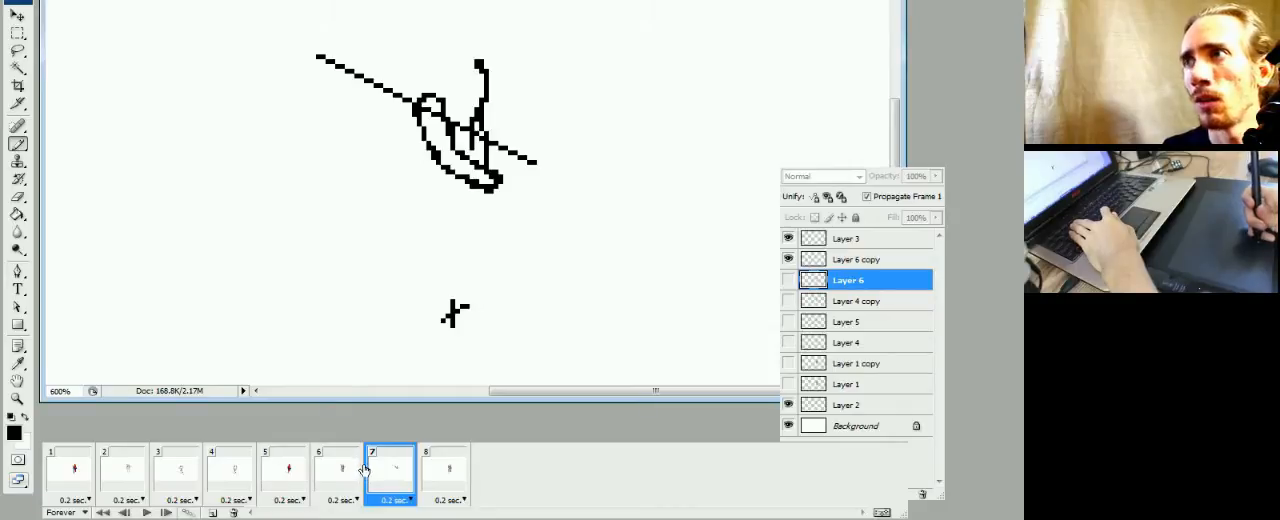
pyautogui.click(190, 472)
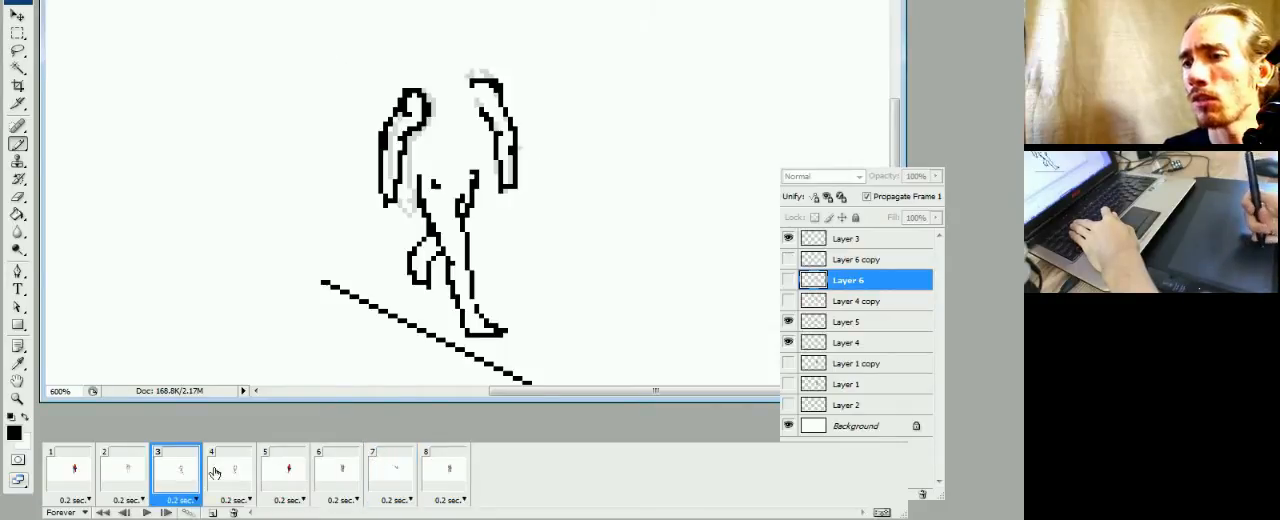
pyautogui.click(386, 481)
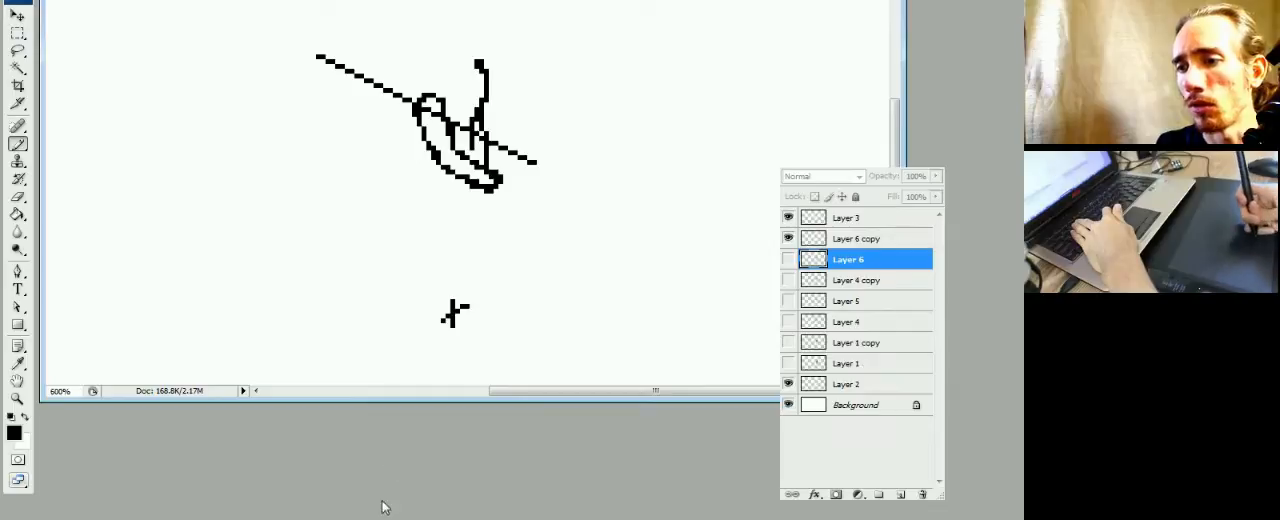
# Select Layer 6 copy in frame 7, toggle its visibility to identify its drawing, and check it against frame 6
pyautogui.click(393, 500)
pyautogui.click(553, 437)
pyautogui.click(336, 480)
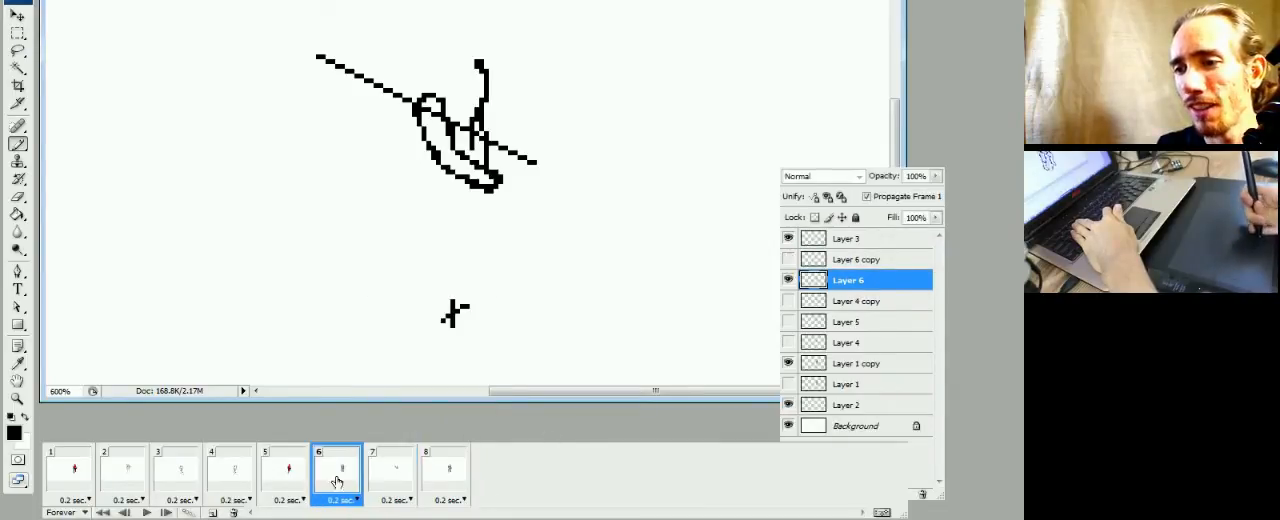
pyautogui.click(381, 475)
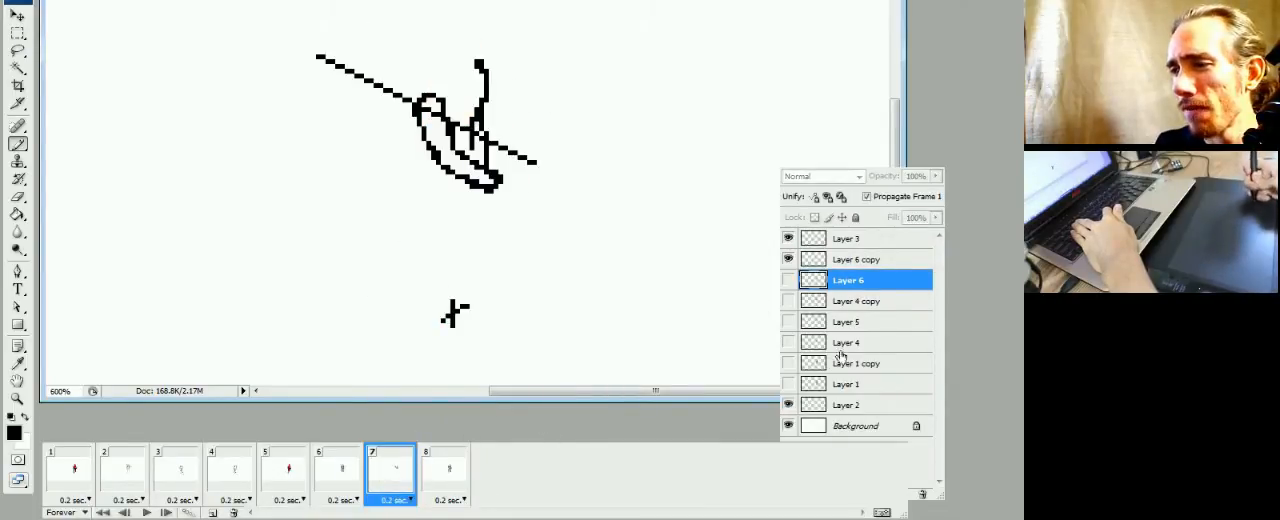
pyautogui.click(834, 260)
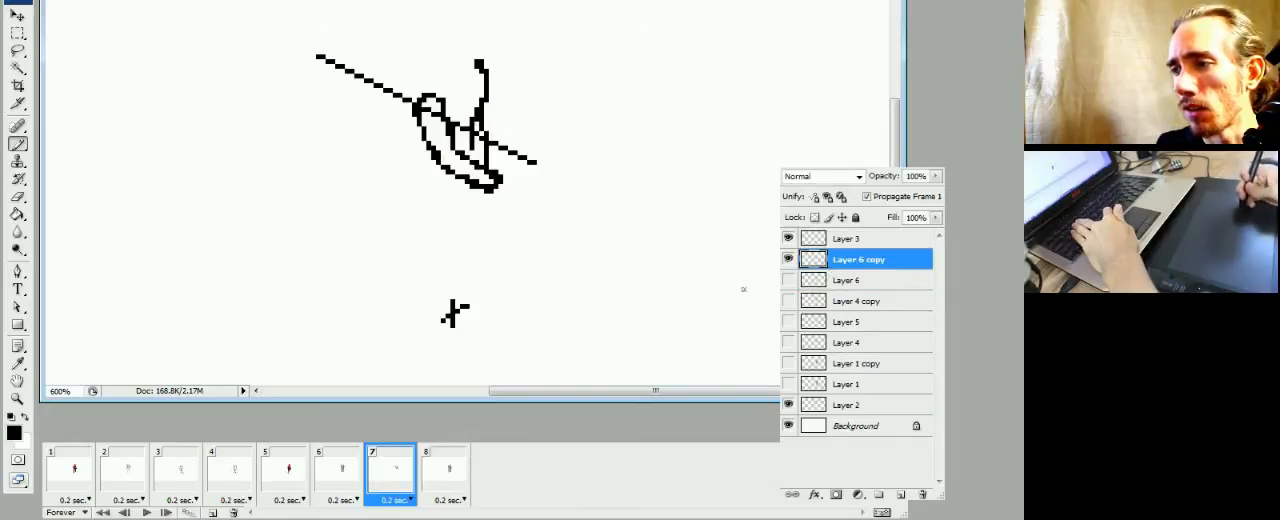
pyautogui.click(788, 260)
pyautogui.click(788, 260)
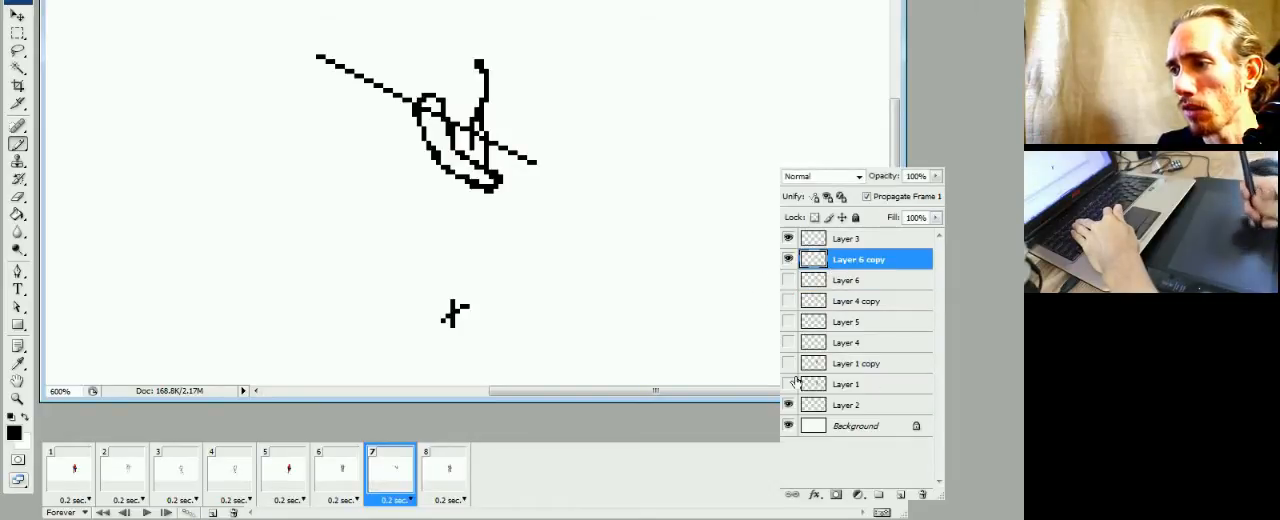
pyautogui.click(338, 478)
pyautogui.click(392, 478)
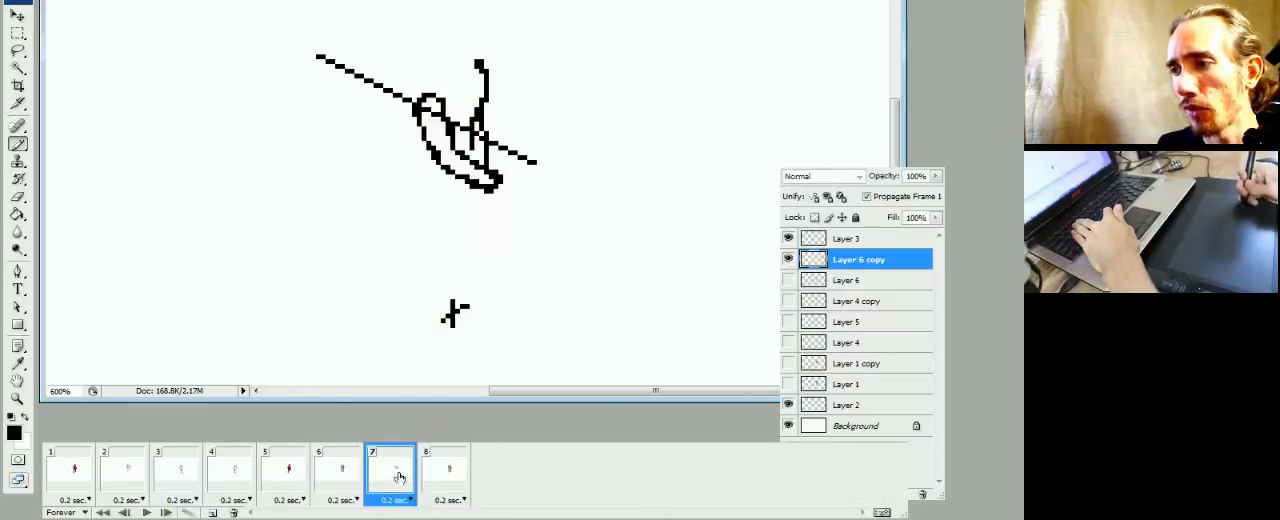
# Show Layer 6 in frame 7 and lower its opacity to 17% as a faded guide
pyautogui.click(860, 284)
pyautogui.click(788, 280)
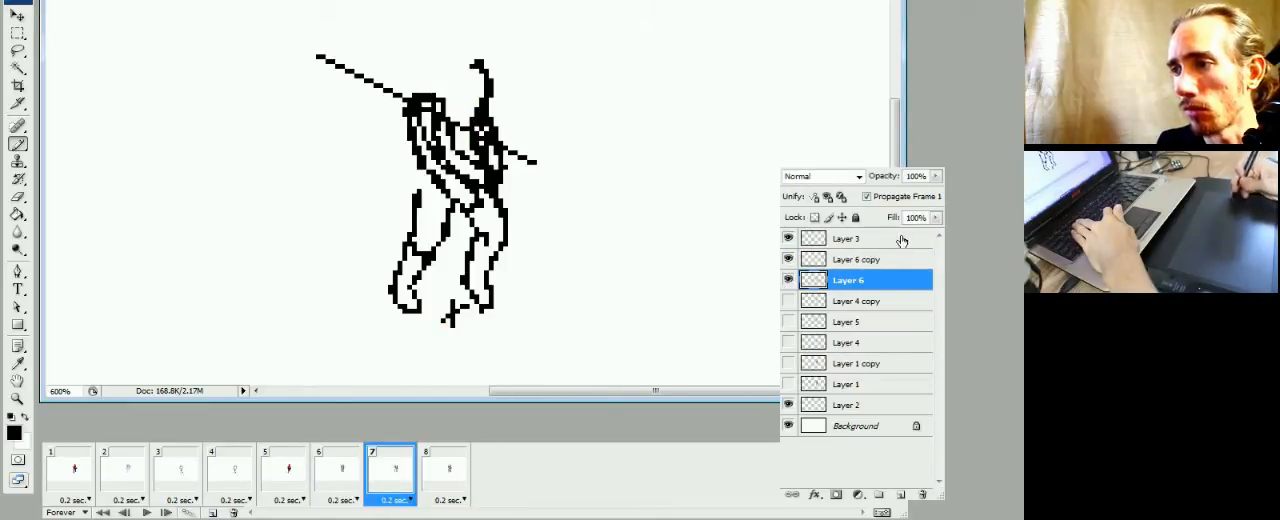
pyautogui.moveTo(937, 178); pyautogui.dragTo(863, 178)
pyautogui.click(793, 3)
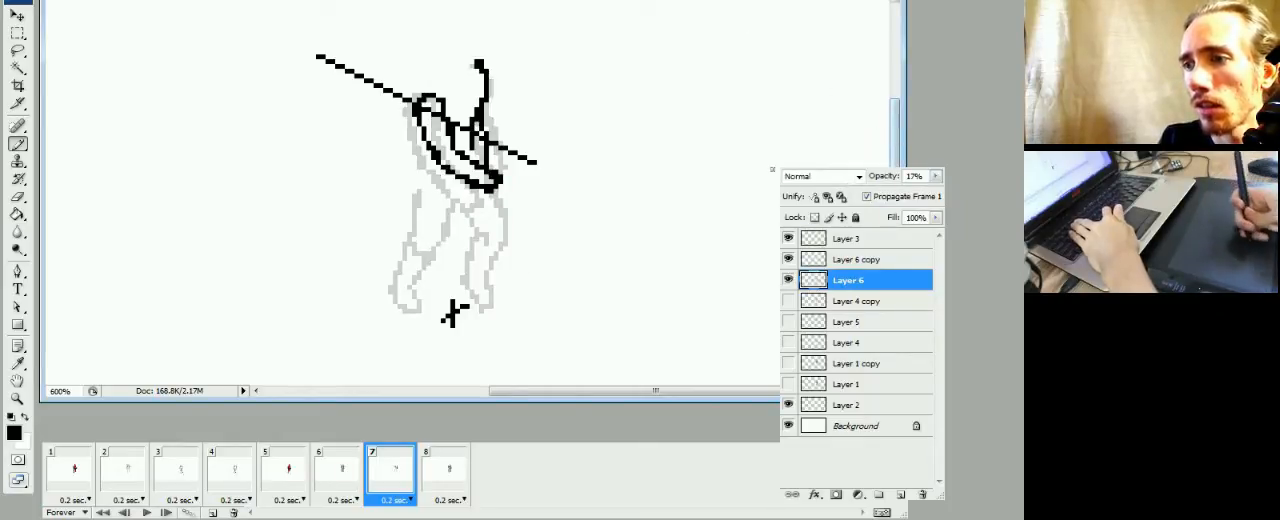
# Flip between frames 6 and 7 to compare the full figure with the faded guide
pyautogui.click(341, 480)
pyautogui.click(389, 480)
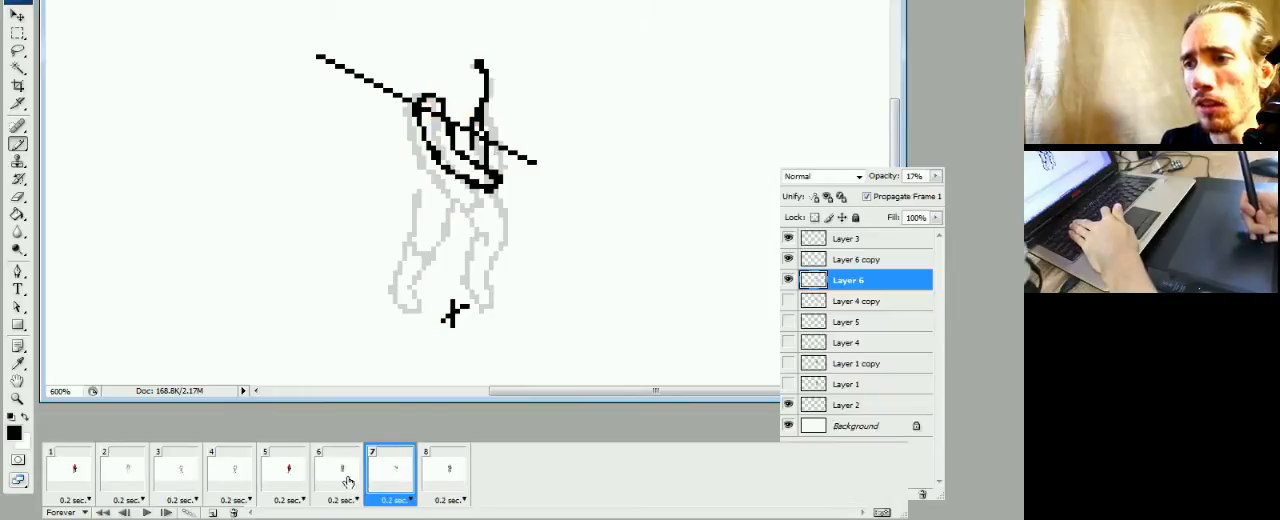
pyautogui.click(349, 482)
pyautogui.click(390, 477)
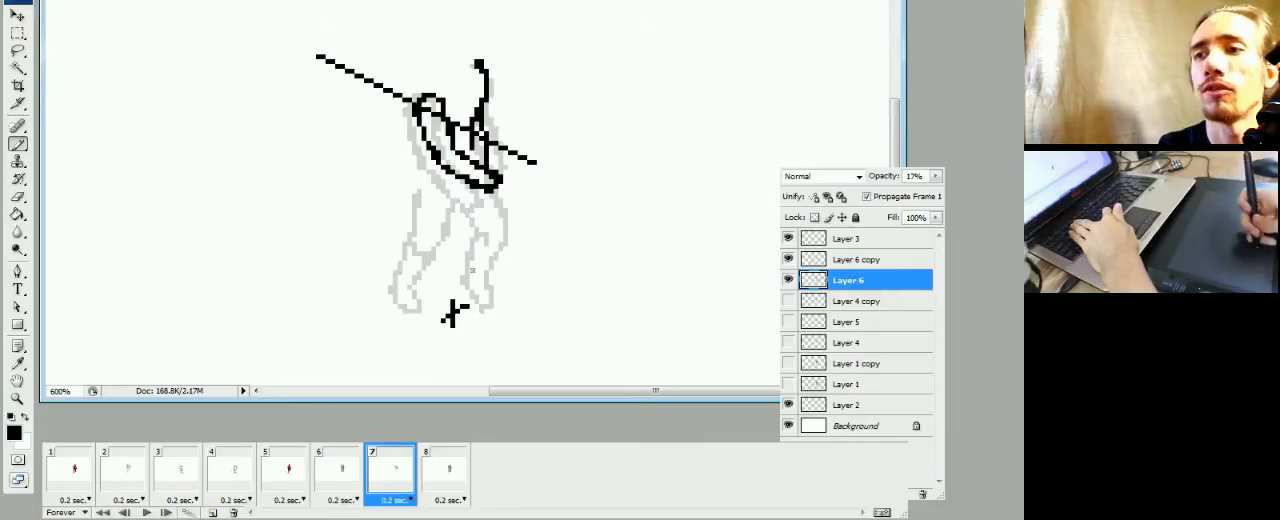
pyautogui.click(333, 480)
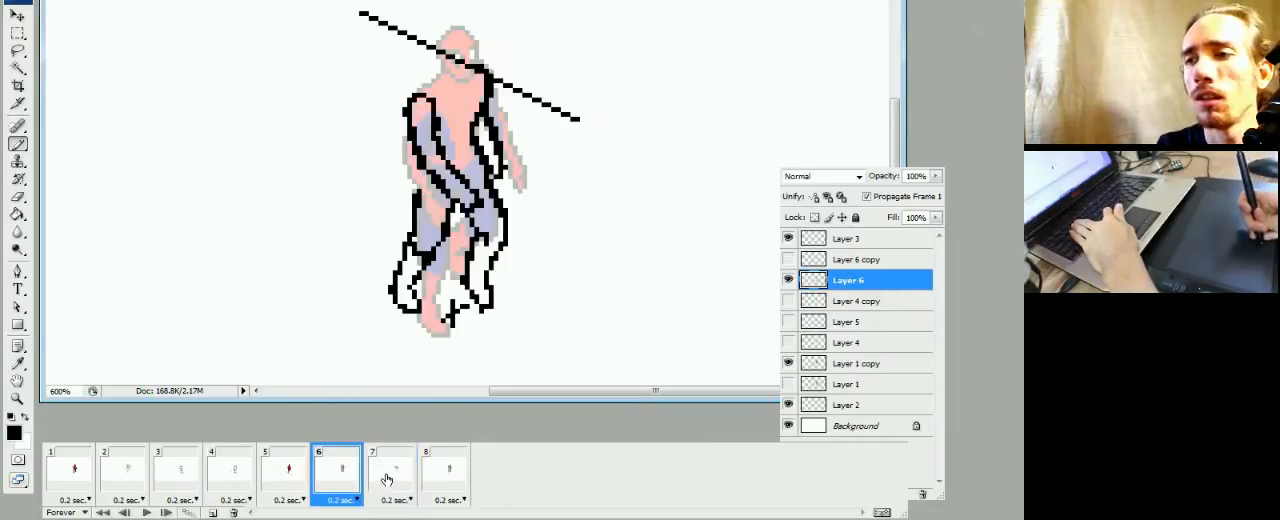
pyautogui.click(386, 480)
pyautogui.click(350, 484)
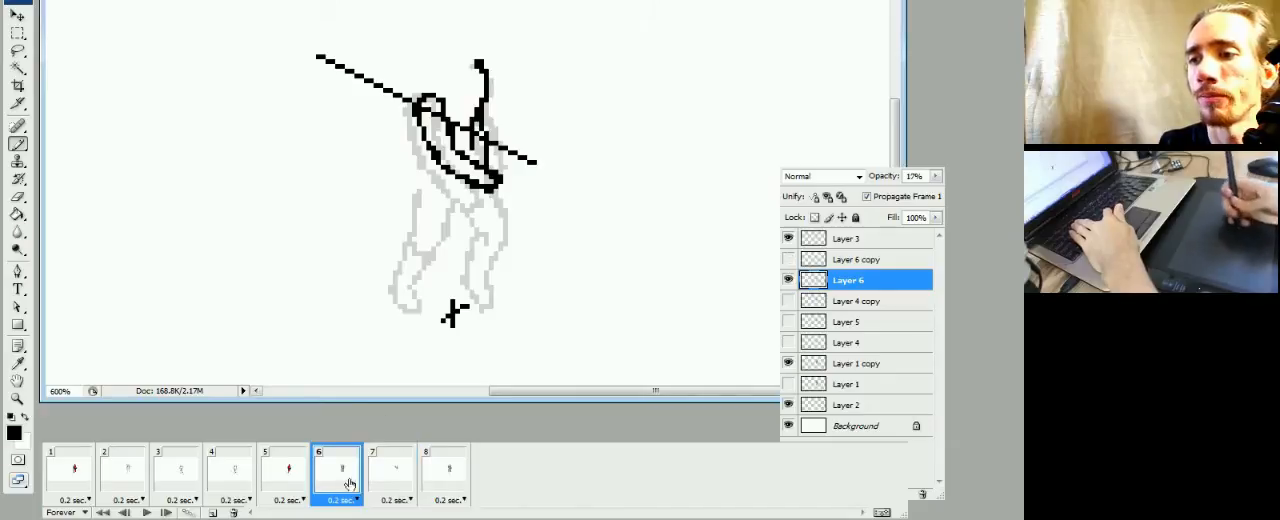
# Draw the right-hand leg stretched diagonally forward with its foot on Layer 6 copy in frame 7, and thin its outline
pyautogui.click(403, 452)
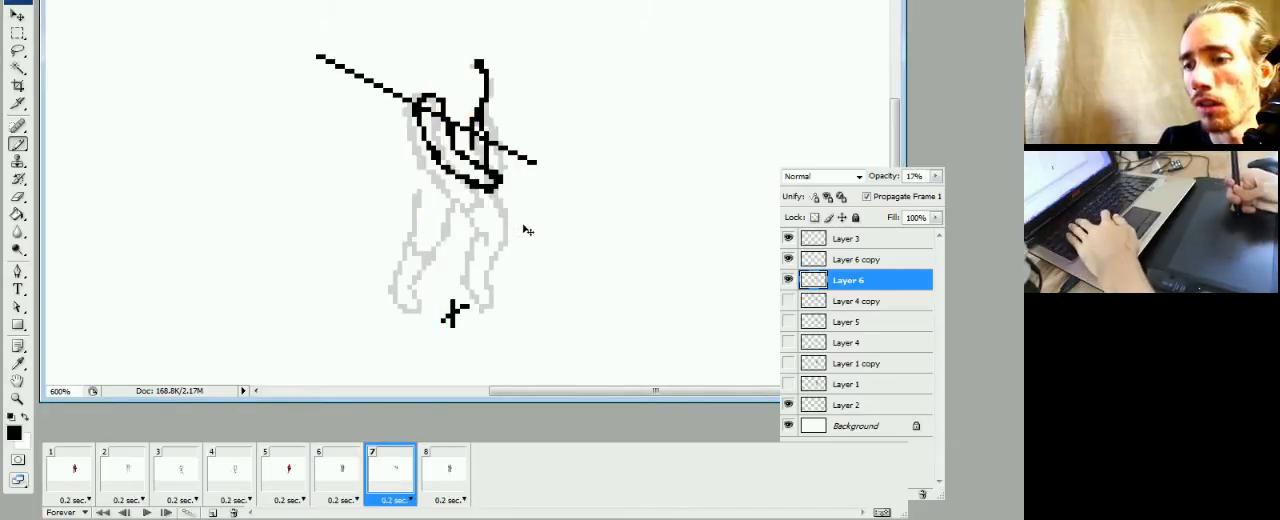
pyautogui.hotkey('alt', ']')
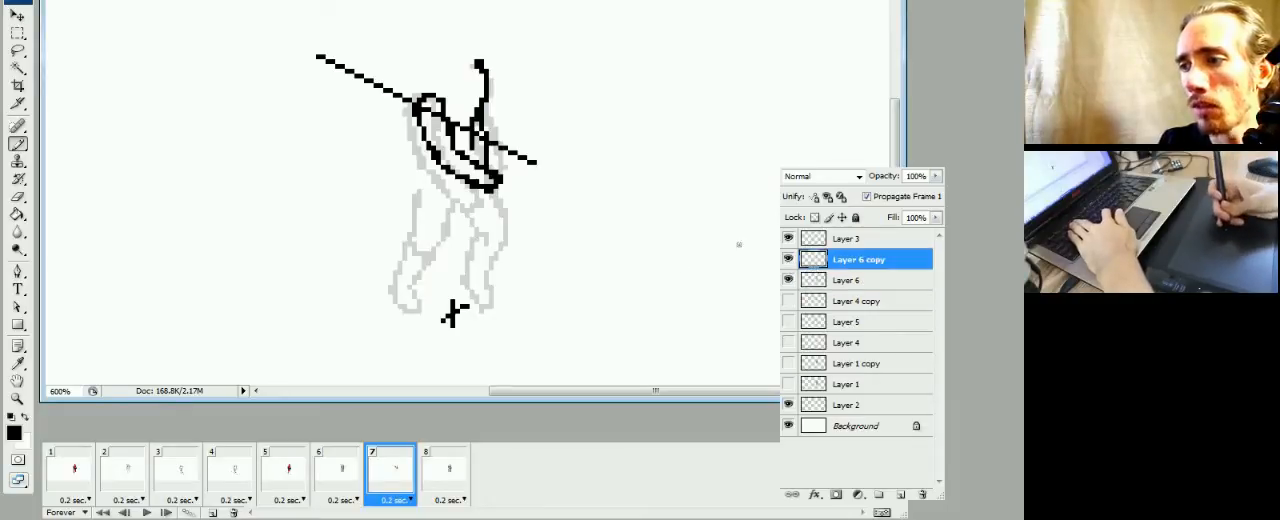
pyautogui.moveTo(488, 192)
pyautogui.mouseDown()
pyautogui.moveTo(509, 238)
pyautogui.moveTo(521, 297)
pyautogui.moveTo(462, 194)
pyautogui.mouseUp()
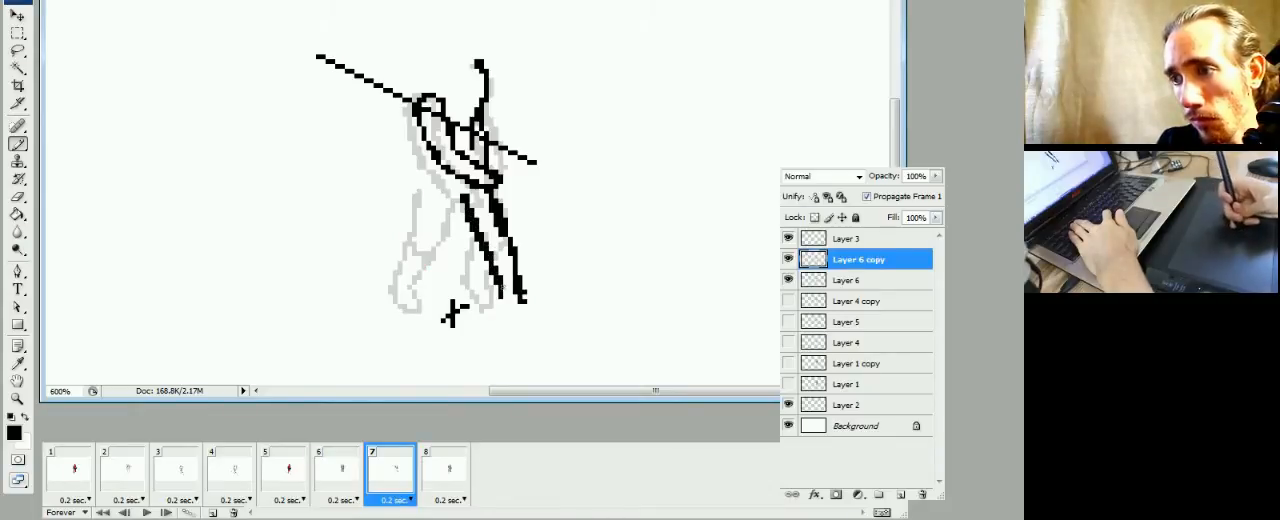
pyautogui.moveTo(498, 298)
pyautogui.mouseDown()
pyautogui.moveTo(540, 316)
pyautogui.moveTo(524, 294)
pyautogui.moveTo(539, 302)
pyautogui.moveTo(517, 310)
pyautogui.moveTo(542, 317)
pyautogui.mouseUp()
pyautogui.press('e')
pyautogui.press('b')
pyautogui.press('e')
pyautogui.press('b')
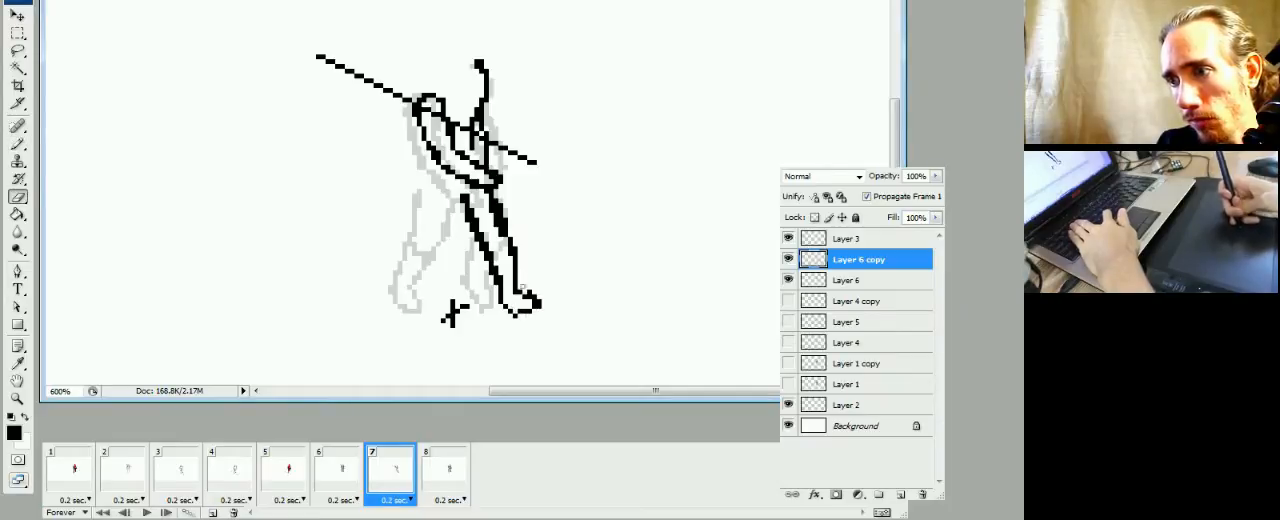
# Draw the left-hand leg's thigh down to the knee on Layer 6 copy in frame 7, thinning its outline and comparing with frame 6
pyautogui.click(350, 480)
pyautogui.click(379, 488)
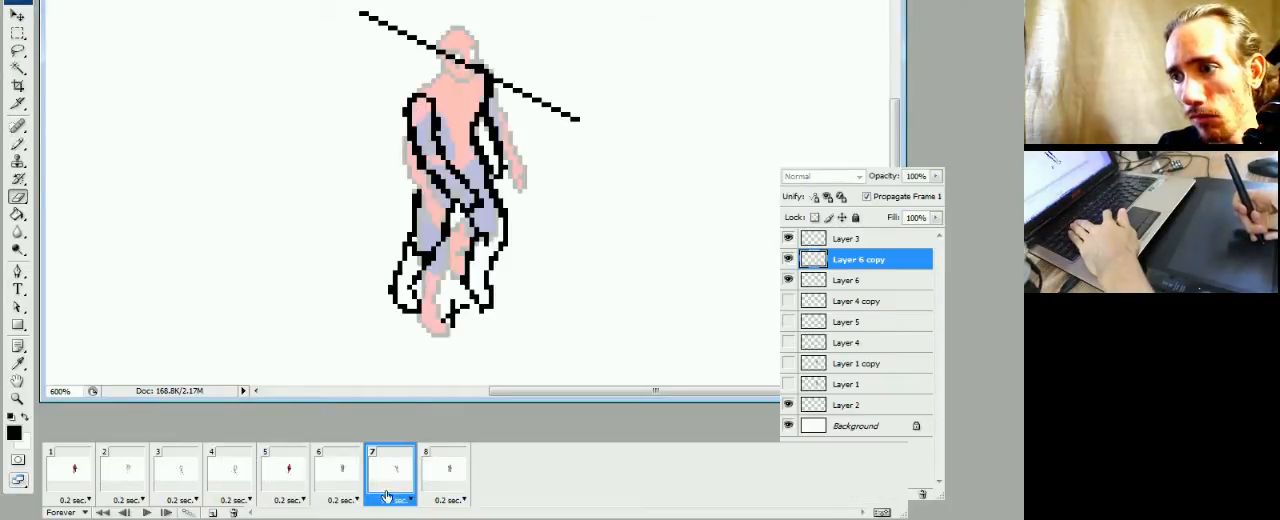
pyautogui.press('b')
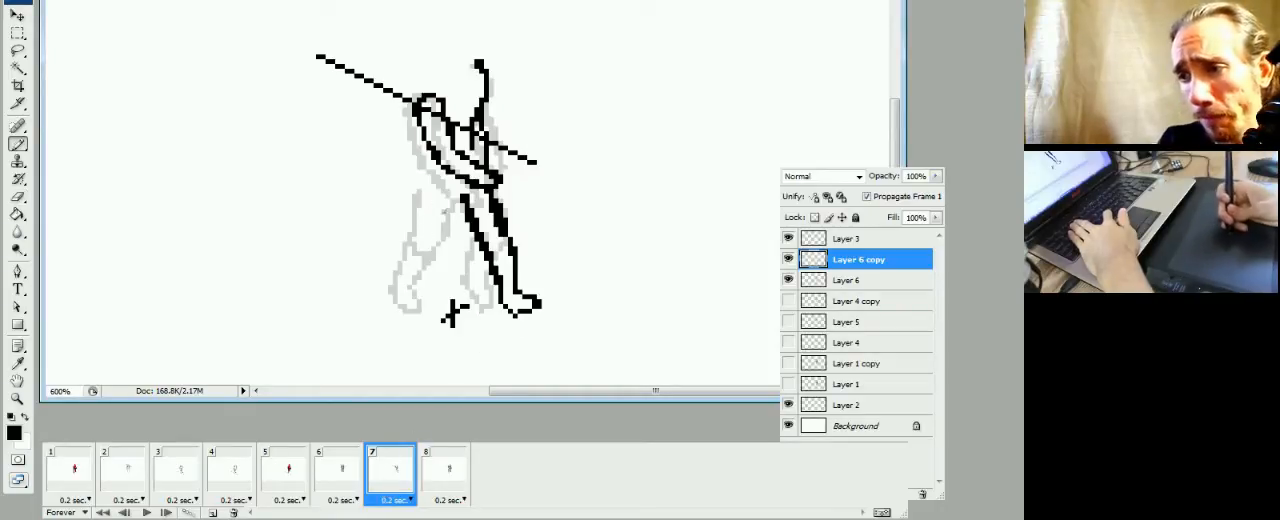
pyautogui.moveTo(452, 194)
pyautogui.mouseDown()
pyautogui.moveTo(438, 236)
pyautogui.moveTo(457, 204)
pyautogui.moveTo(415, 229)
pyautogui.mouseUp()
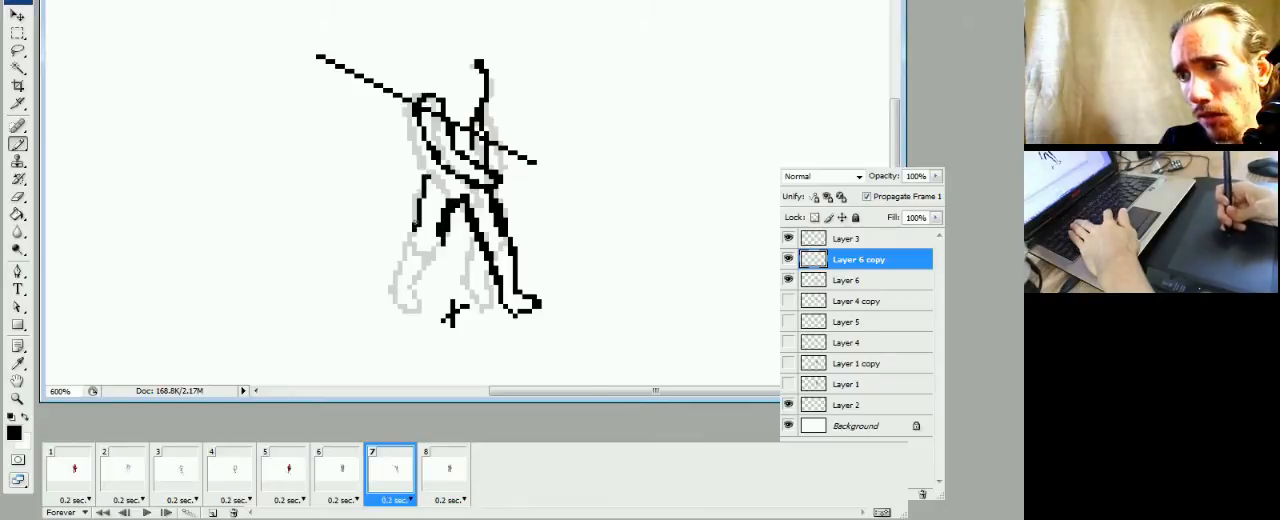
pyautogui.press('e')
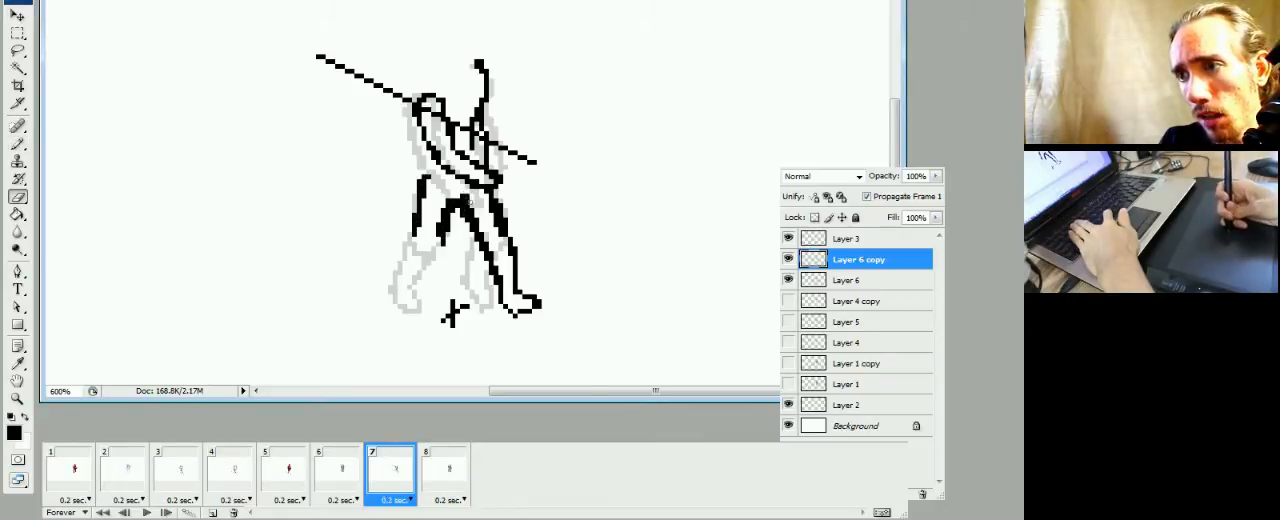
pyautogui.press('b')
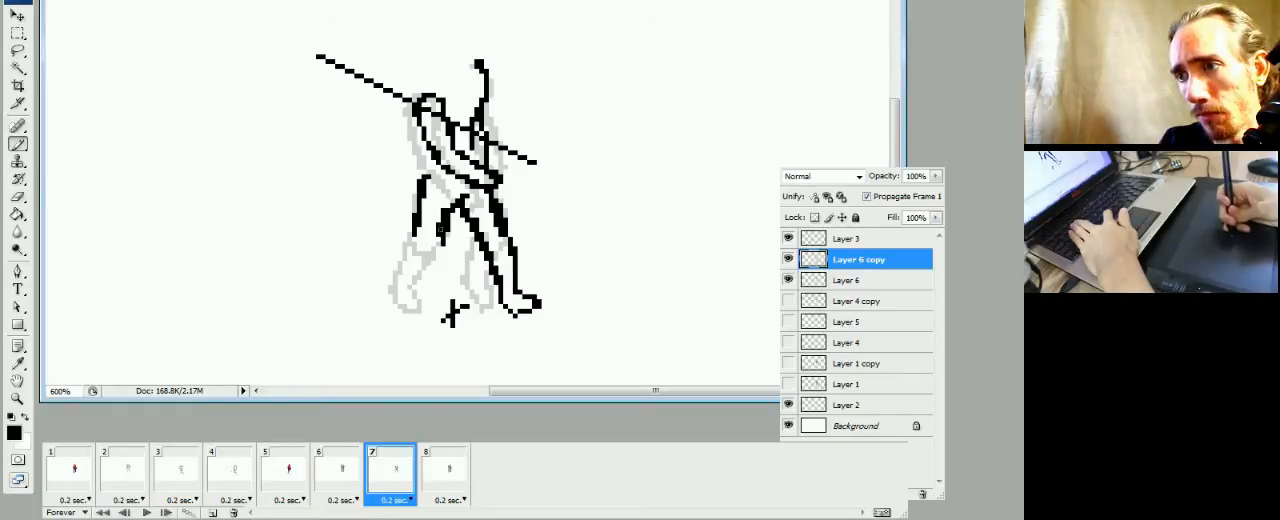
pyautogui.moveTo(433, 255); pyautogui.dragTo(416, 238)
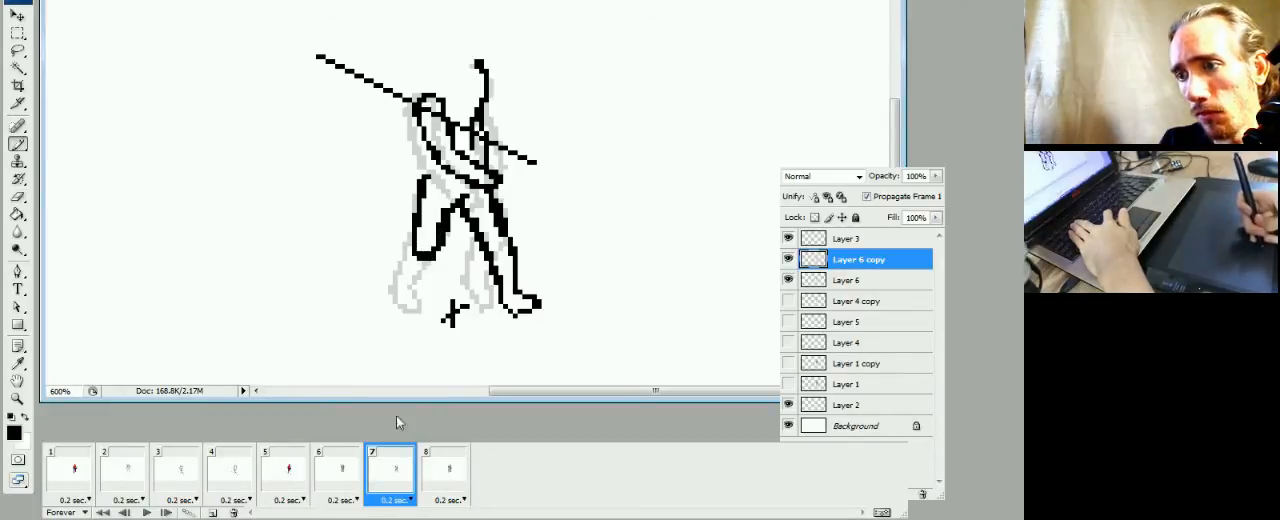
pyautogui.click(341, 486)
pyautogui.click(371, 484)
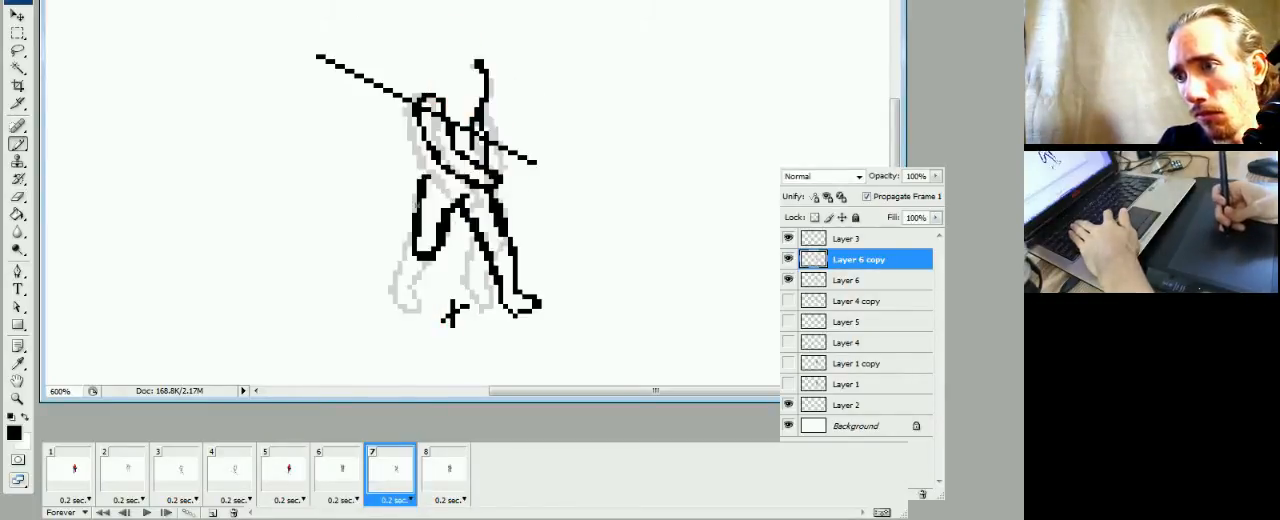
pyautogui.press('e')
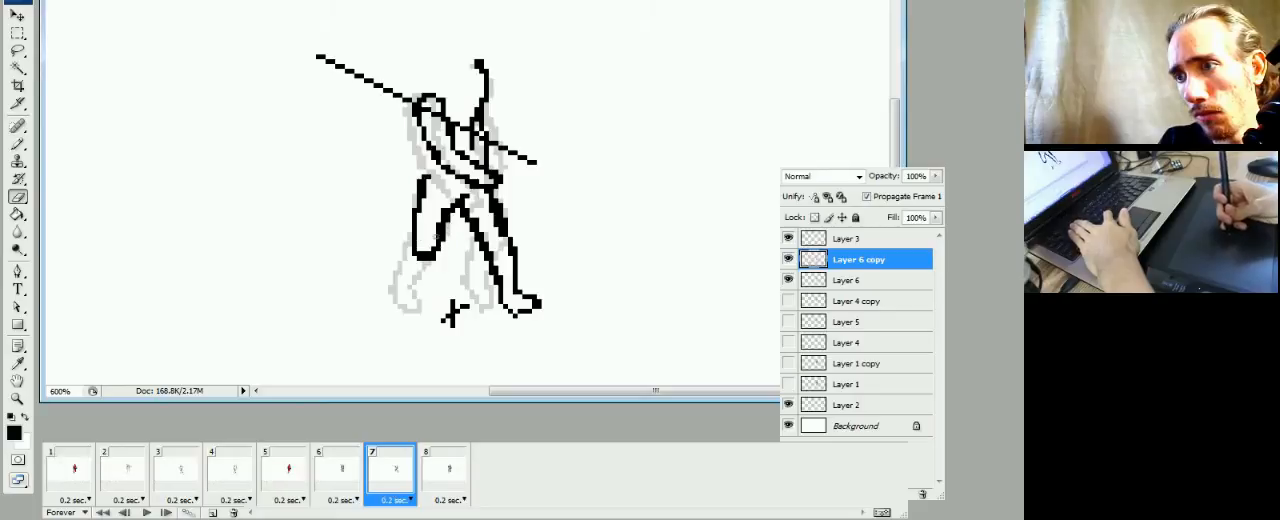
# Draw the left-hand leg's lower part slanting backward with its foot on Layer 6 copy, and compare the pose with frame 3
pyautogui.press('b')
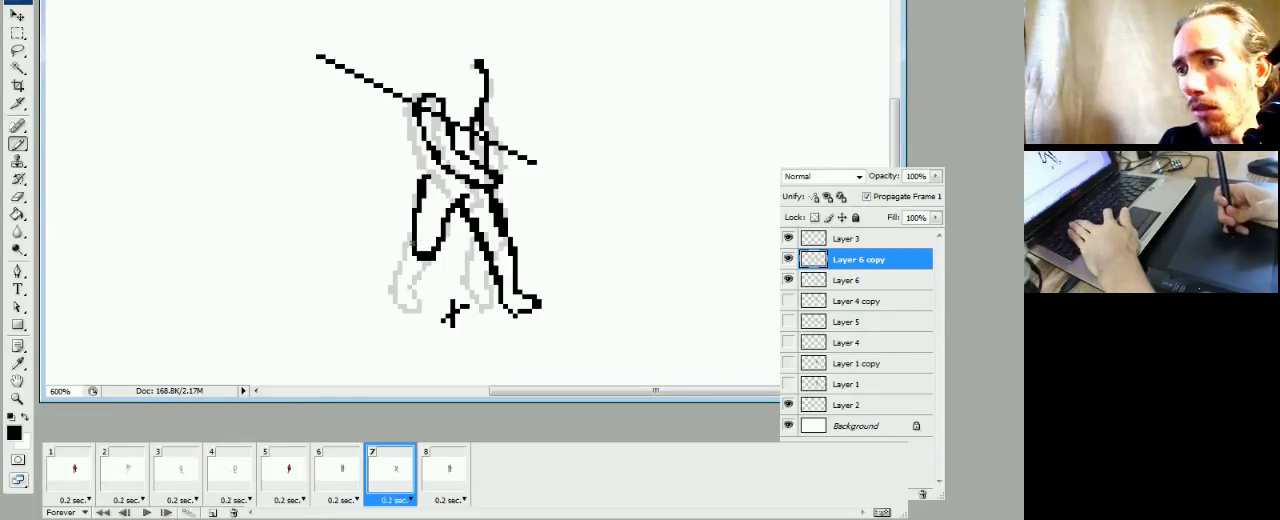
pyautogui.moveTo(412, 244); pyautogui.dragTo(405, 260)
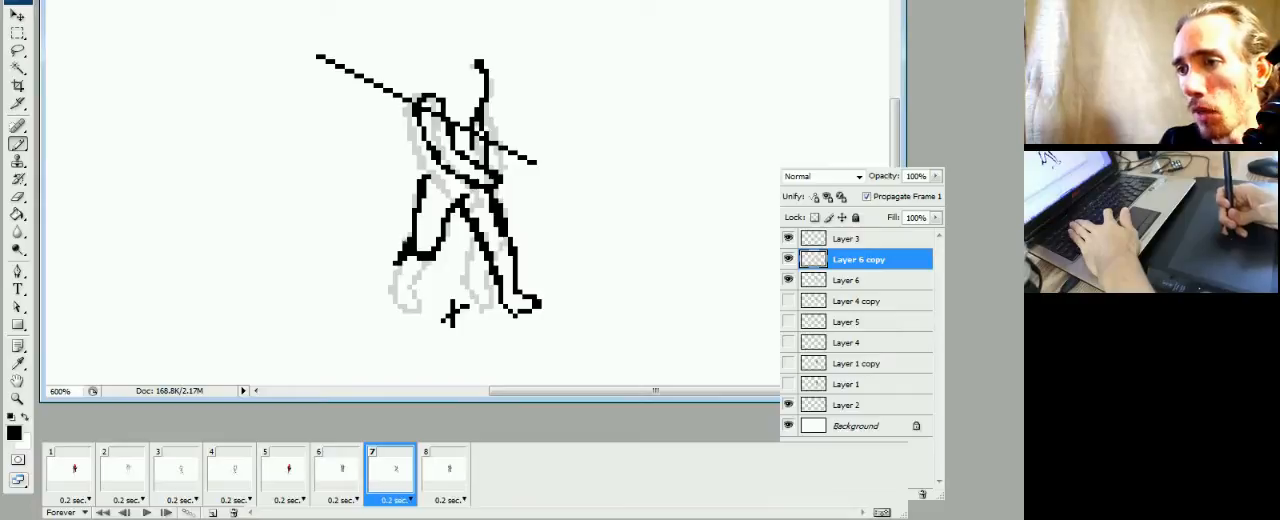
pyautogui.click(396, 252)
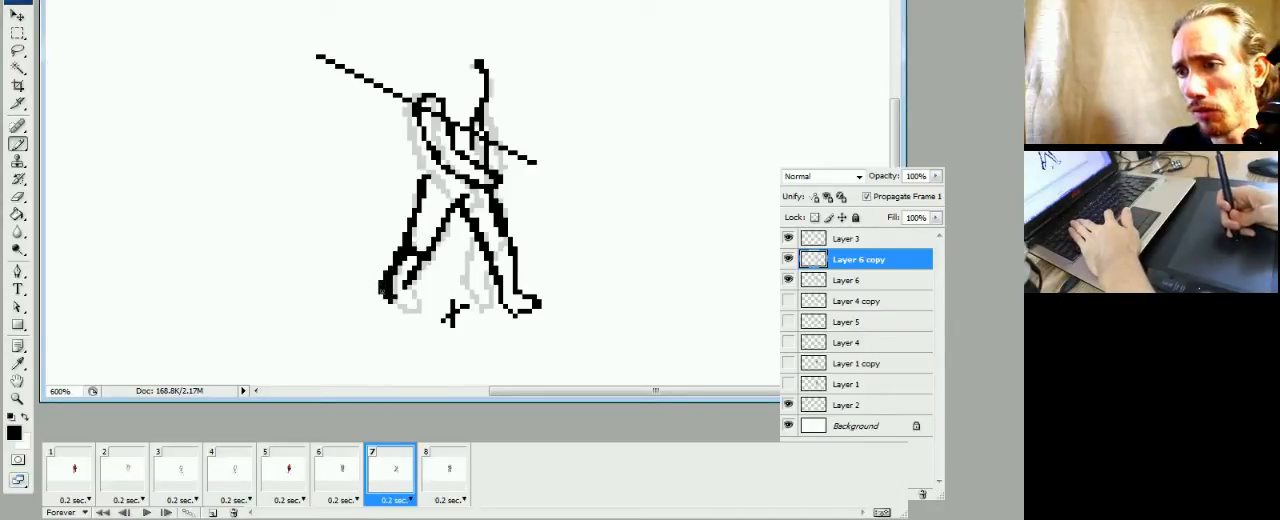
pyautogui.click(186, 478)
pyautogui.click(380, 490)
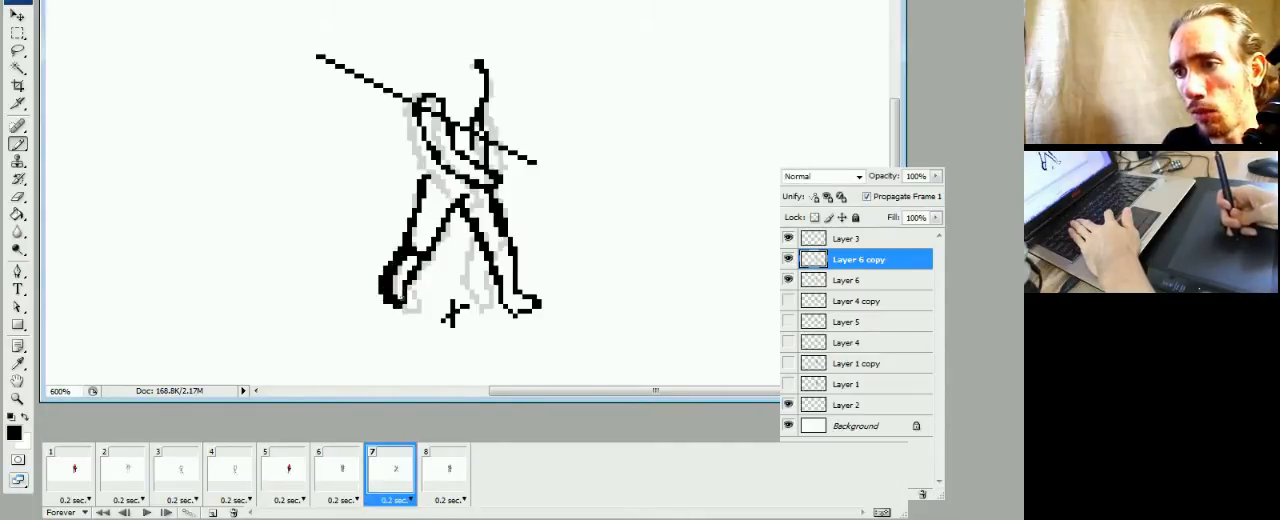
# Thin and reshape the outline of the left-hand calf and foot in frame 7, and check the legs against frame 6
pyautogui.press('e')
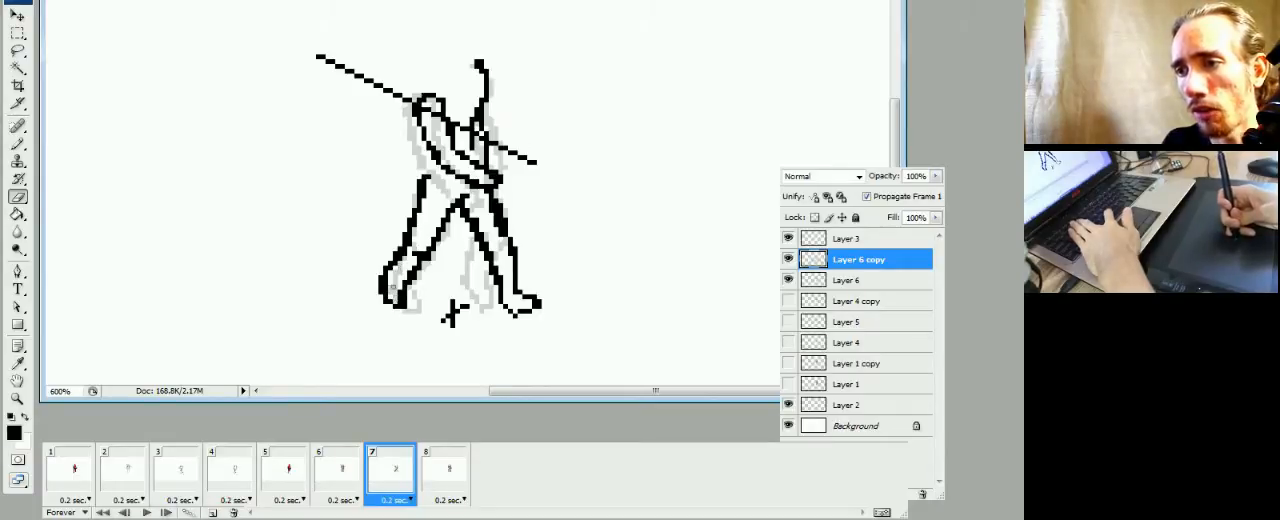
pyautogui.press('b')
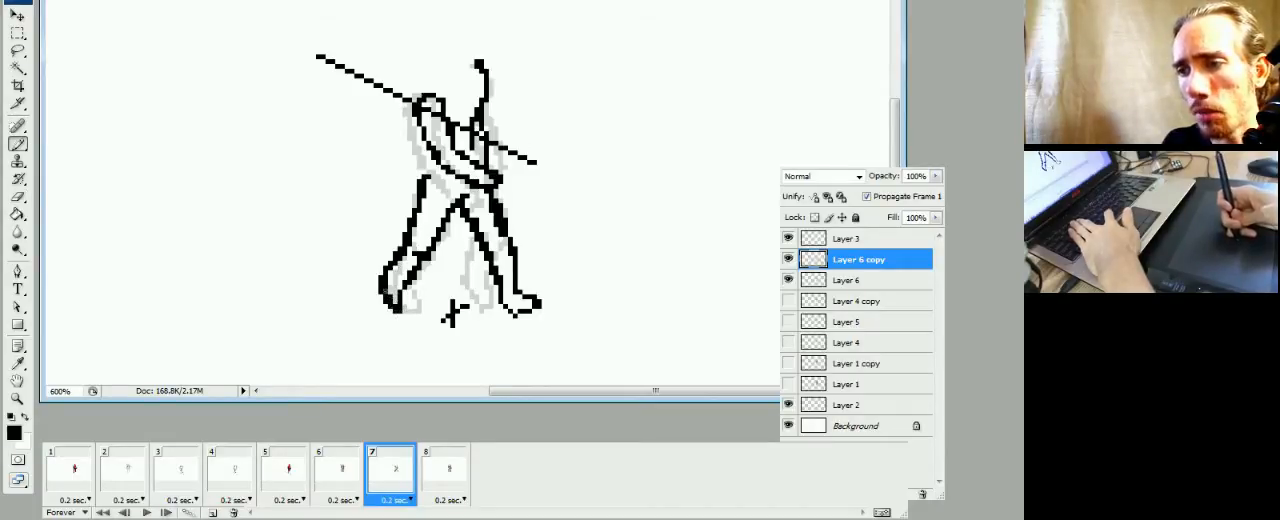
pyautogui.press('e')
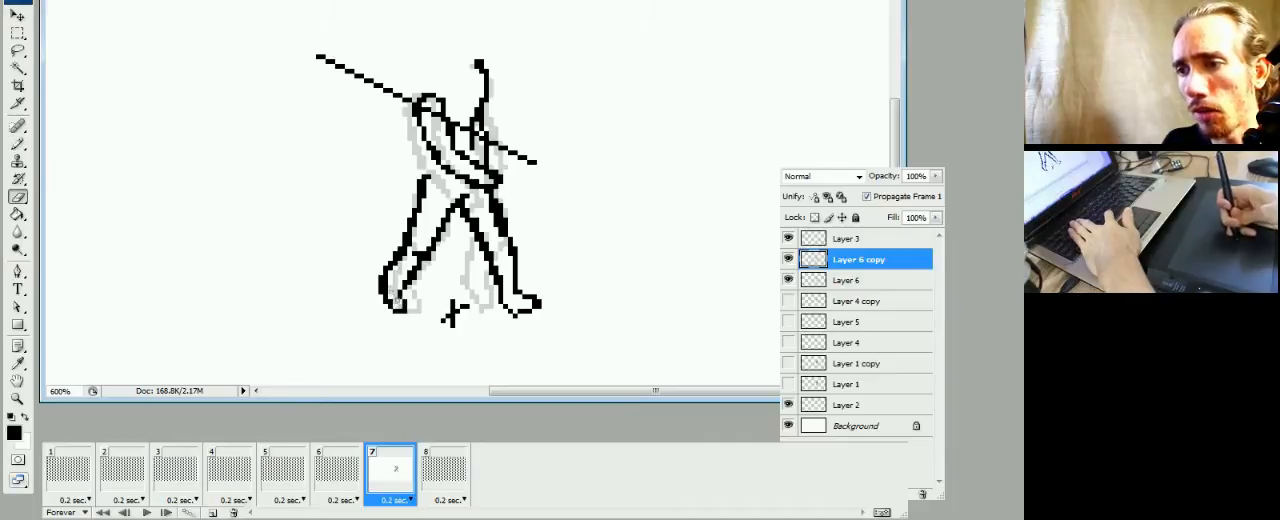
pyautogui.press('b')
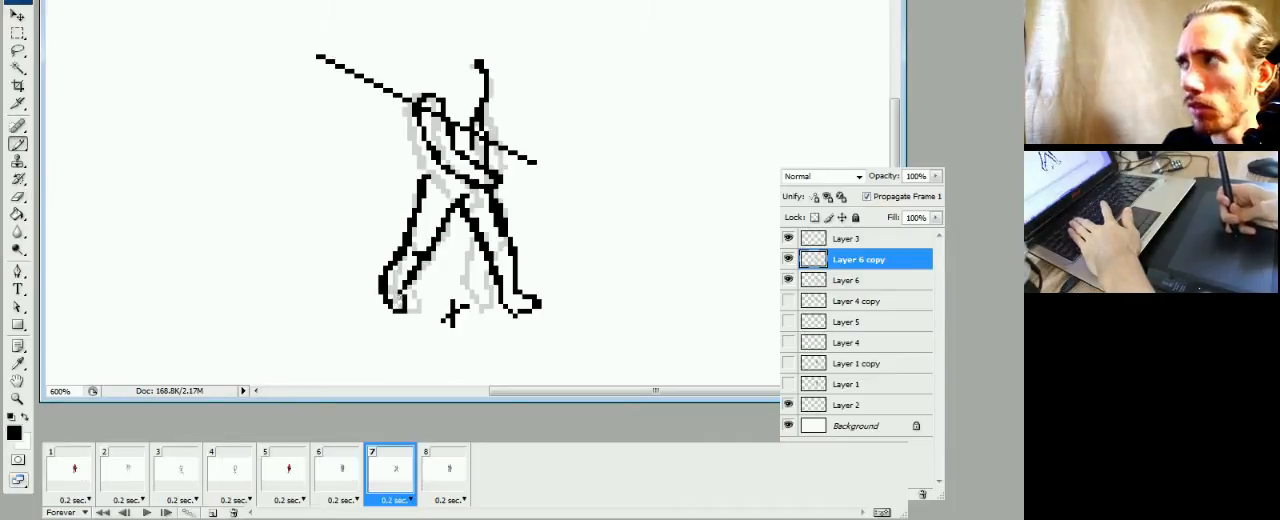
pyautogui.press('e')
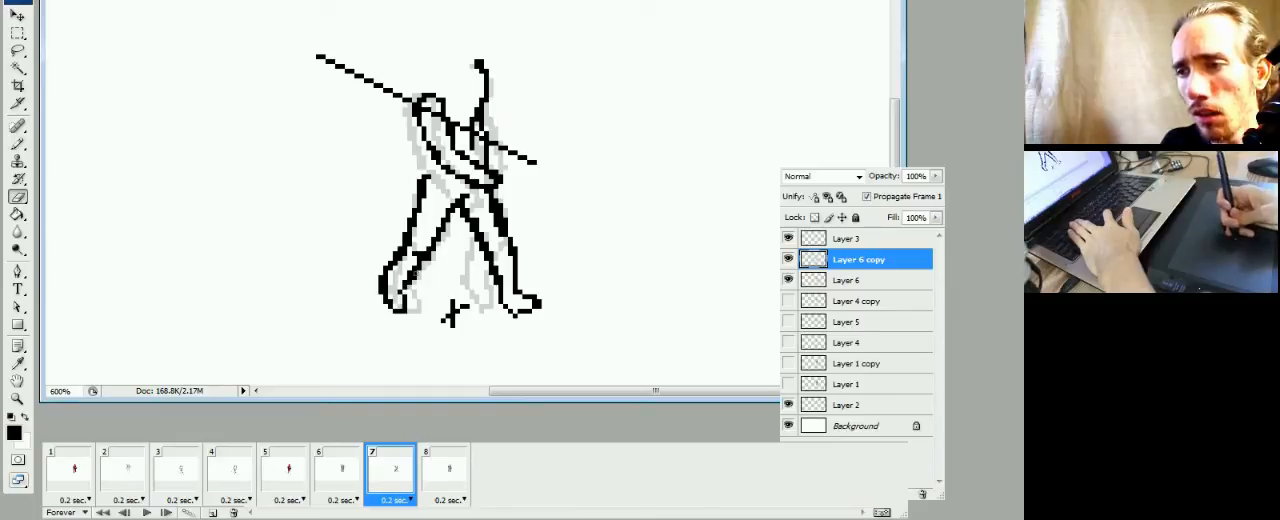
pyautogui.press('b')
pyautogui.click(400, 287)
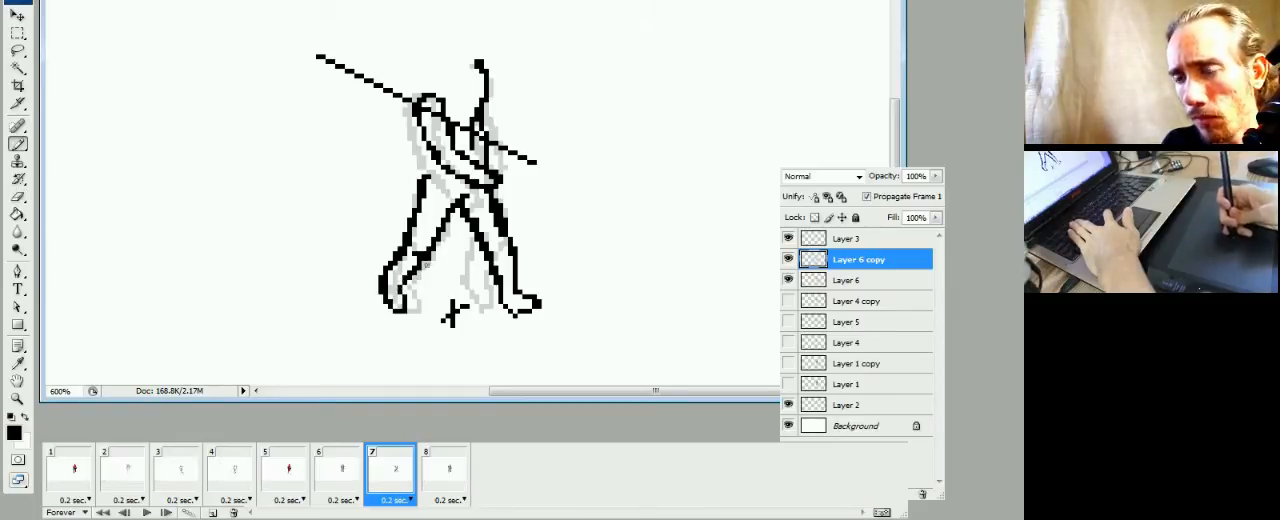
pyautogui.press('e')
pyautogui.press('b')
pyautogui.click(421, 263)
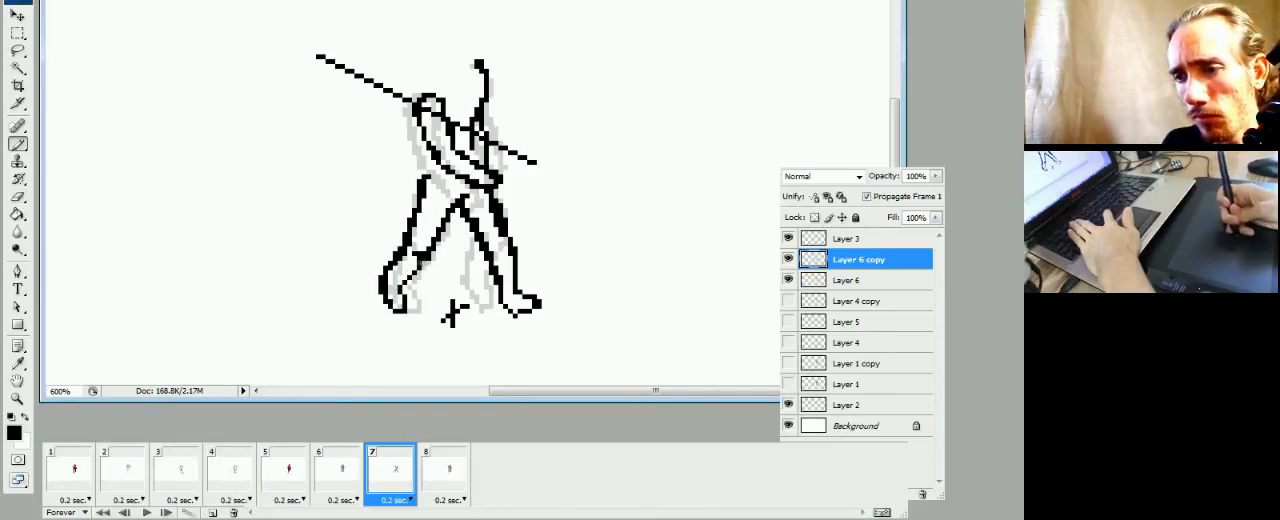
pyautogui.click(345, 482)
pyautogui.click(377, 483)
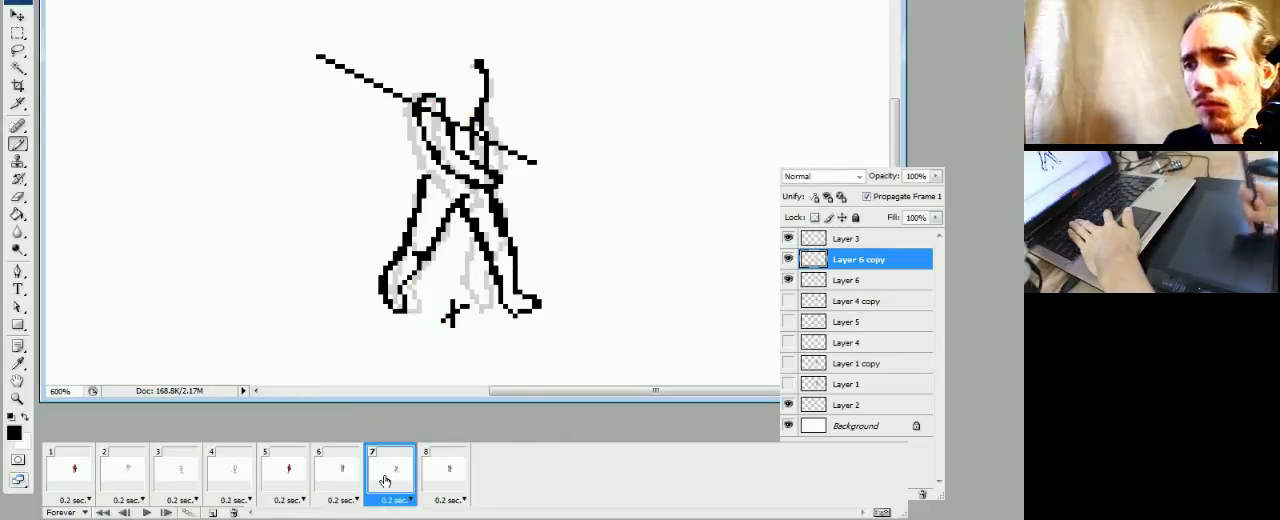
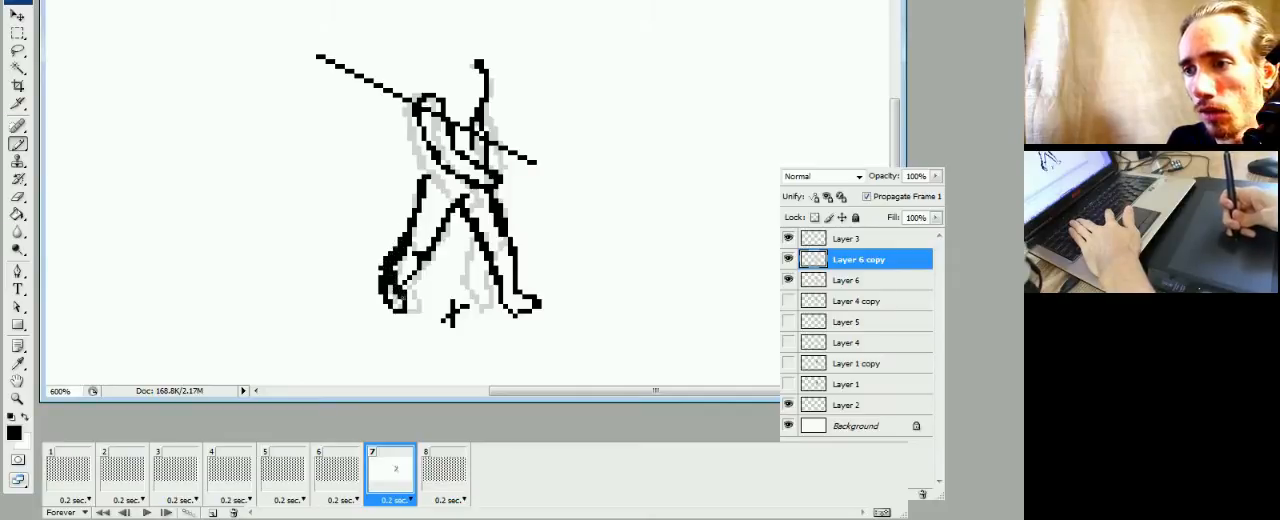
# Redraw the left-hand foot shorter on Layer 6 copy in frame 7, erasing the excess pixels around its toes
pyautogui.moveTo(404, 301); pyautogui.dragTo(407, 285)
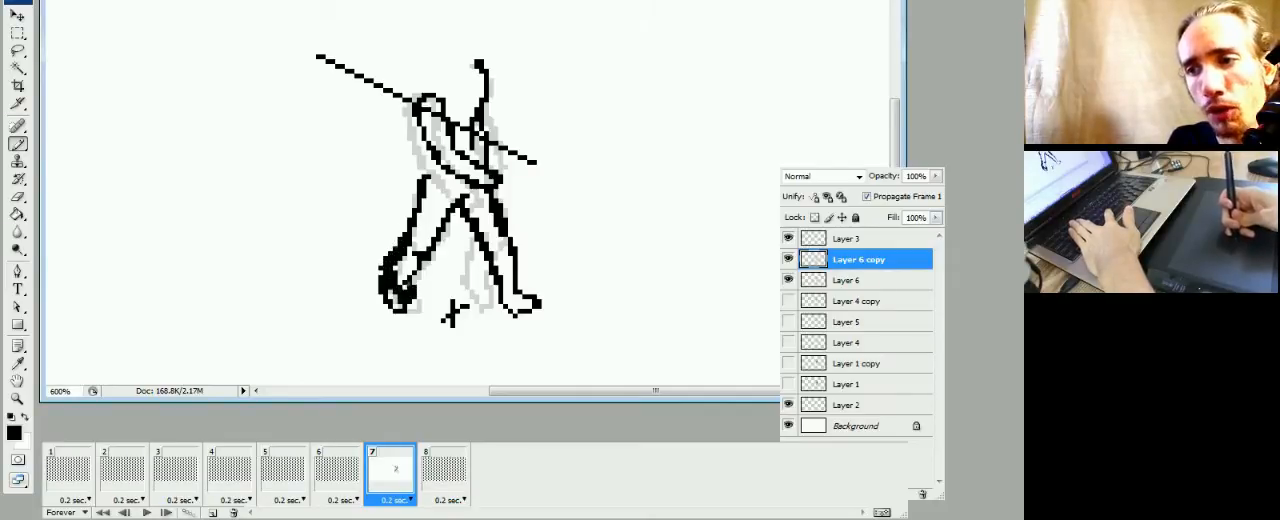
pyautogui.press('e')
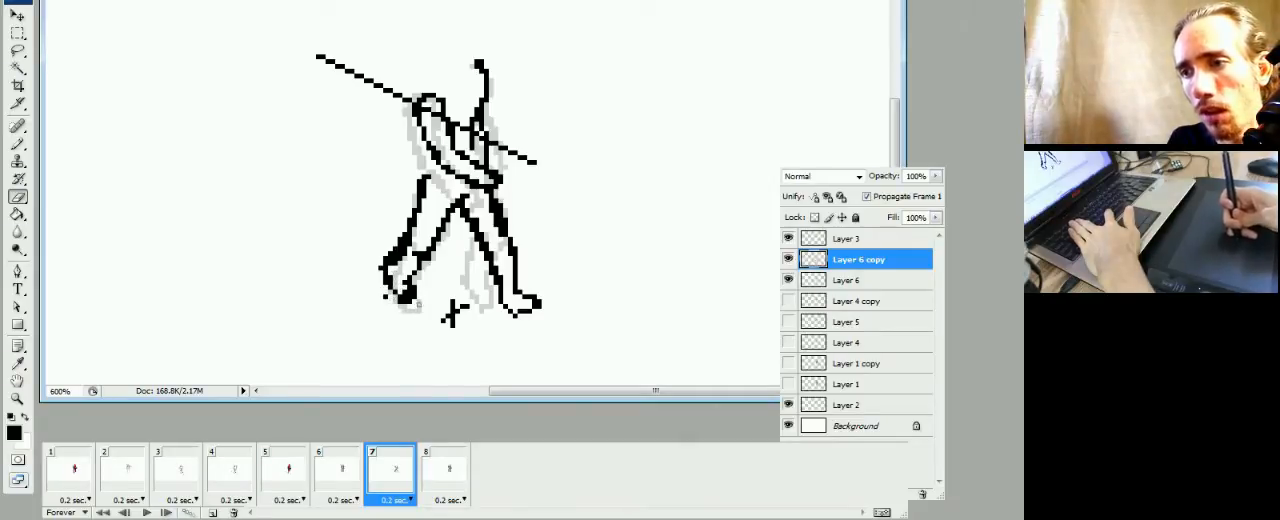
pyautogui.press('b')
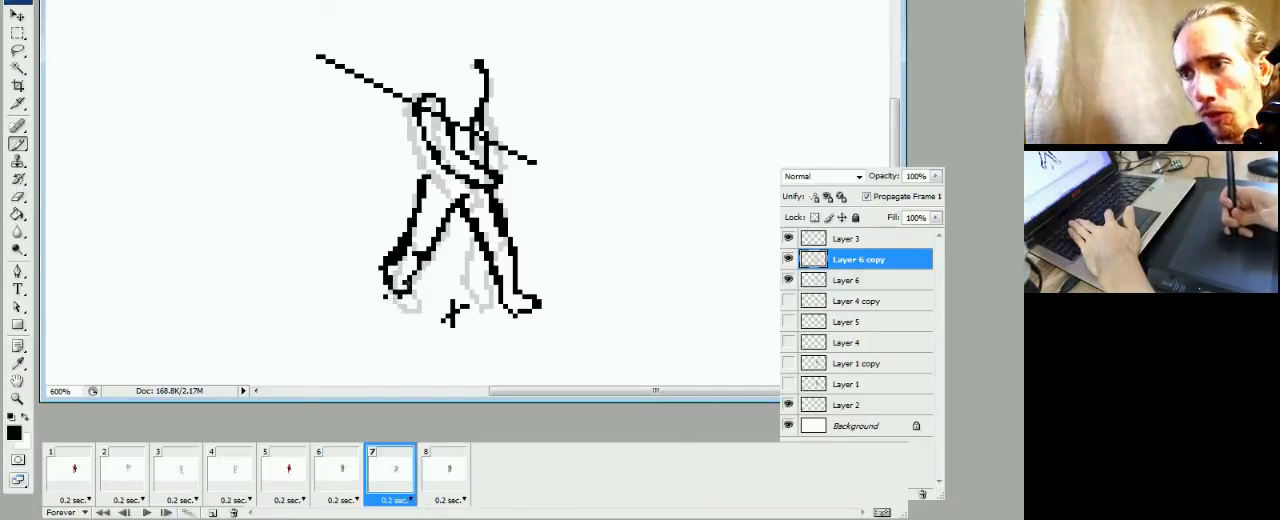
pyautogui.press('e')
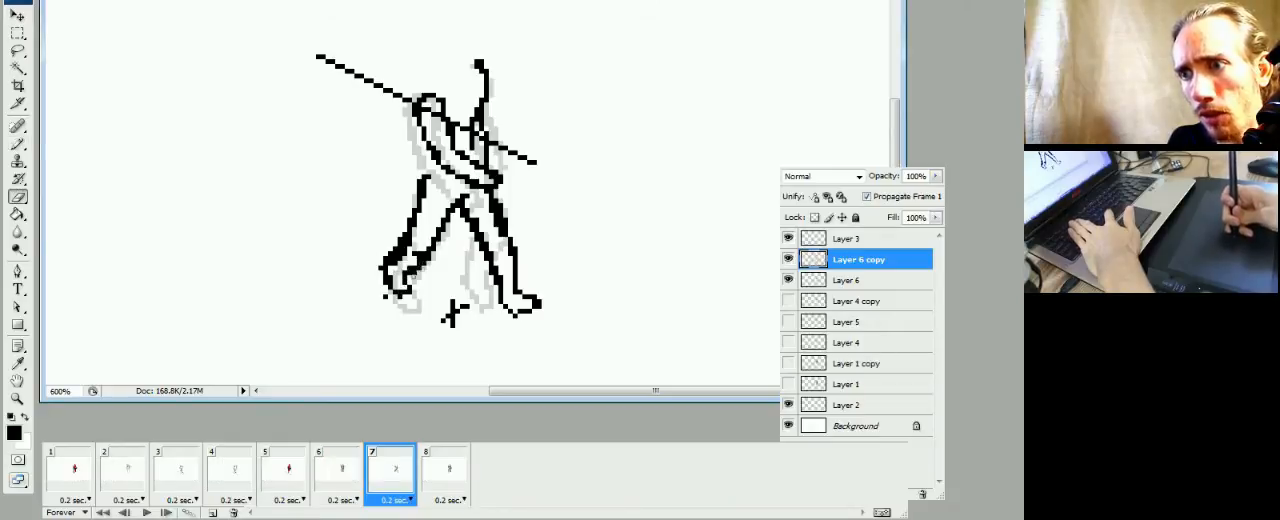
pyautogui.press('b')
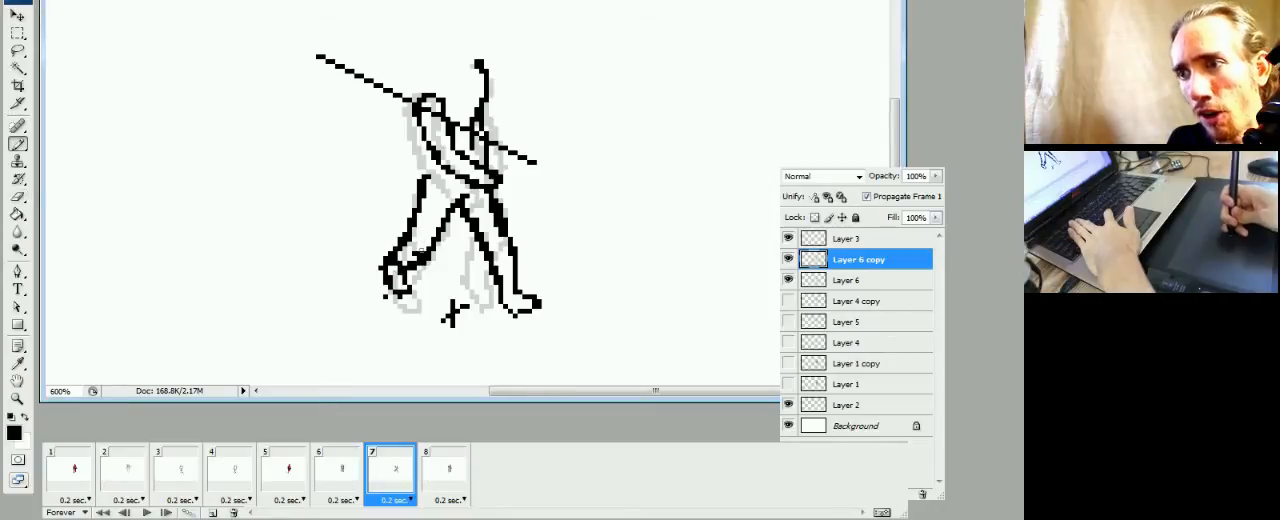
# Reshape the inner calf line above the left-hand foot in frame 7, and check the pose against frame 6
pyautogui.press('e')
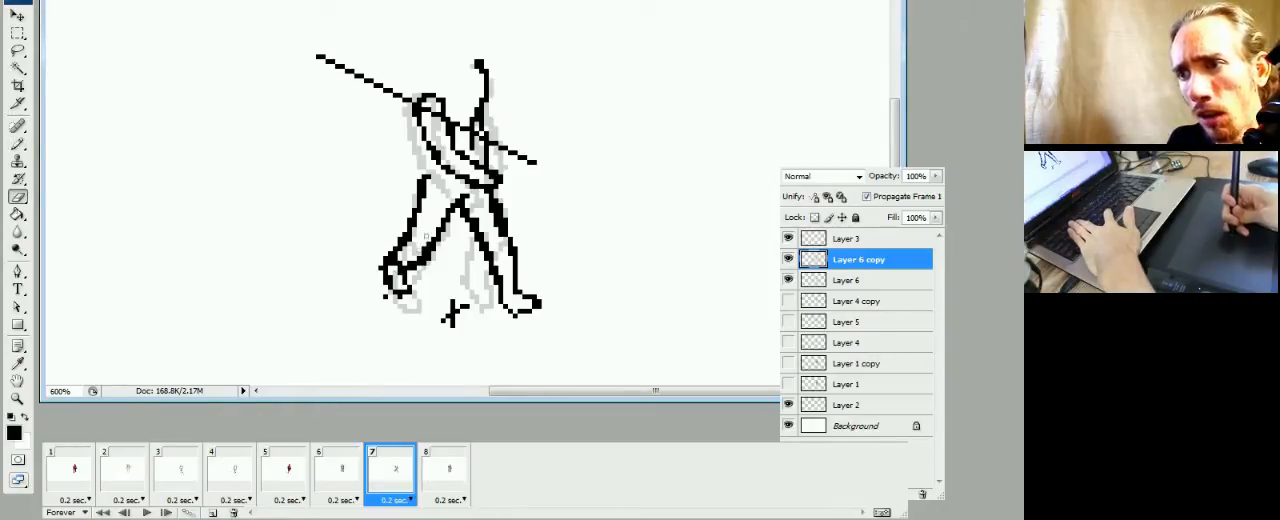
pyautogui.press('b')
pyautogui.press('e')
pyautogui.press('b')
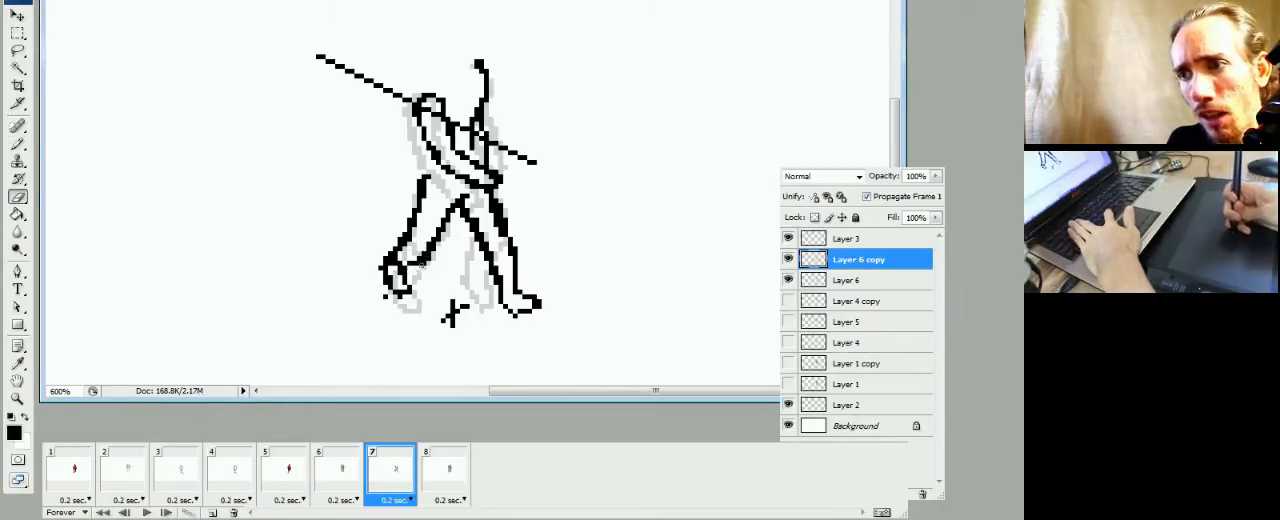
pyautogui.press('e')
pyautogui.press('b')
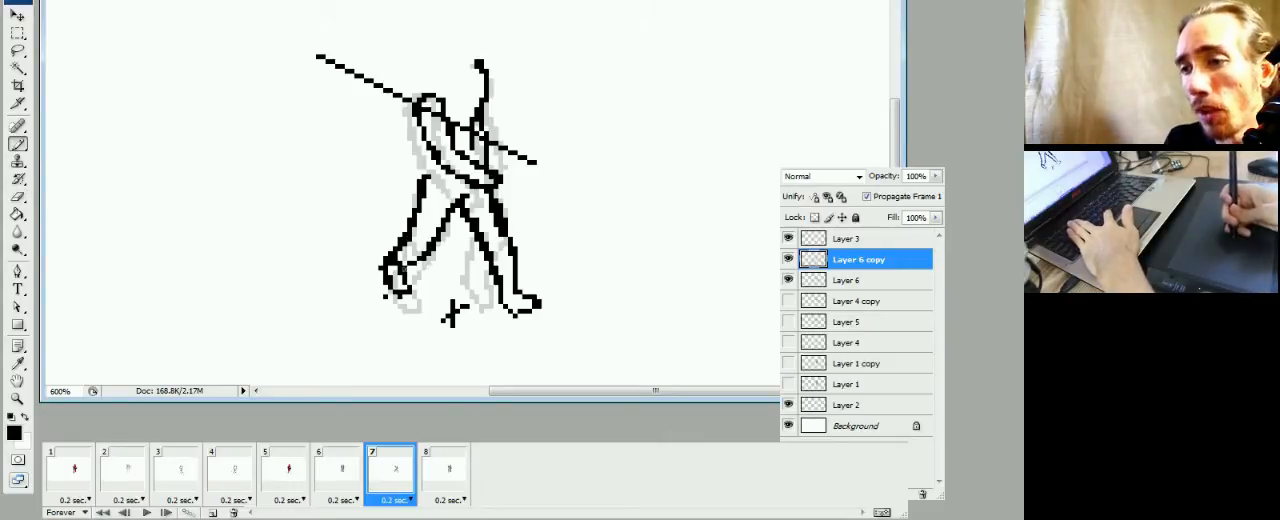
pyautogui.click(335, 490)
pyautogui.click(373, 489)
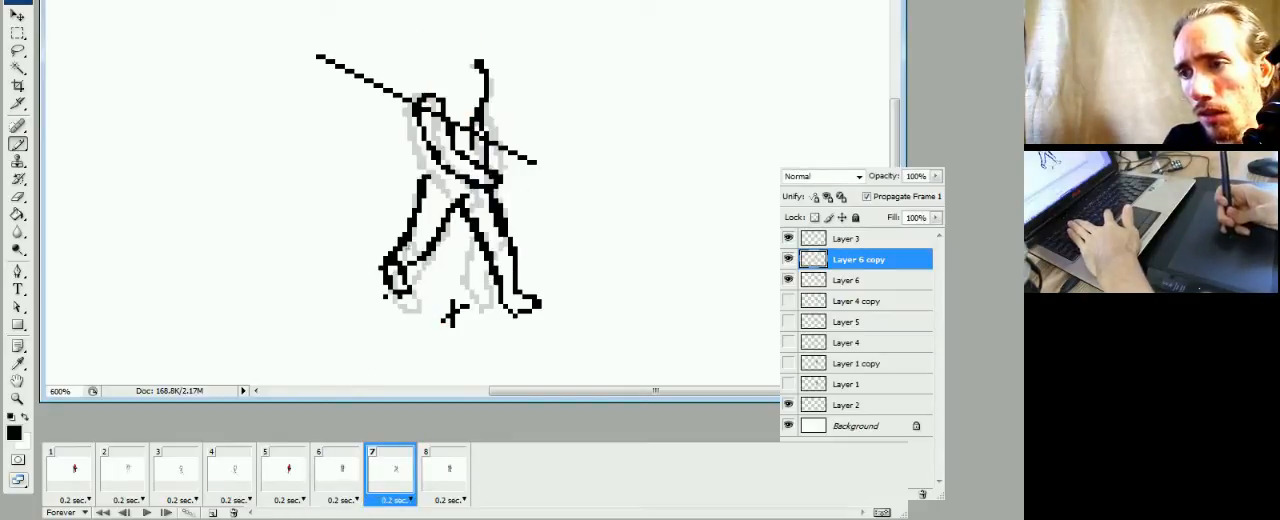
# Refine the knee and inner thigh outline of the left-hand leg in frame 7, and compare it with frame 6
pyautogui.press('e')
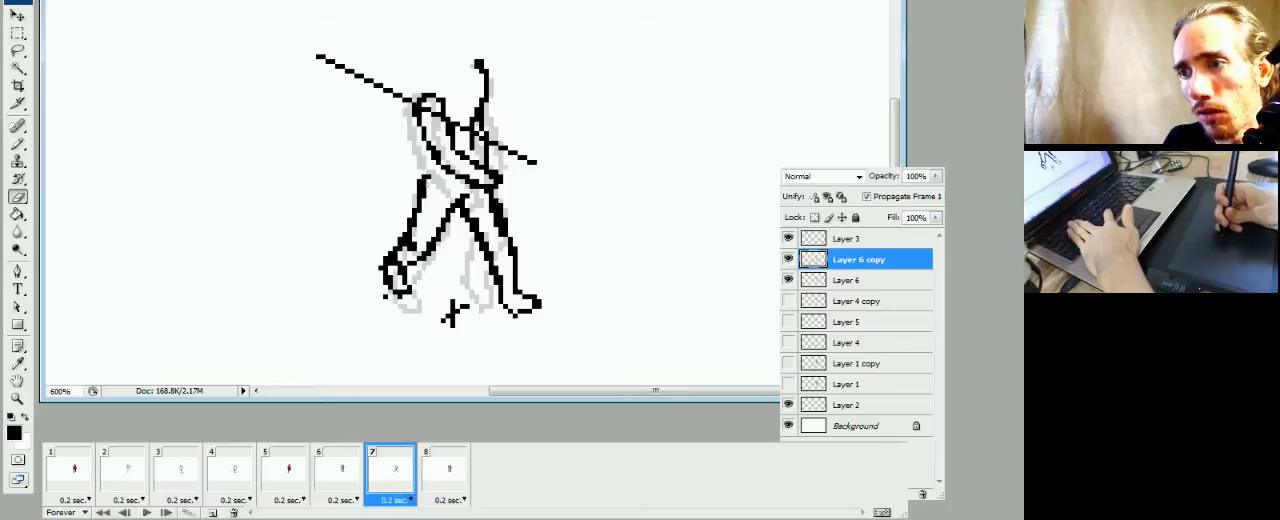
pyautogui.press('b')
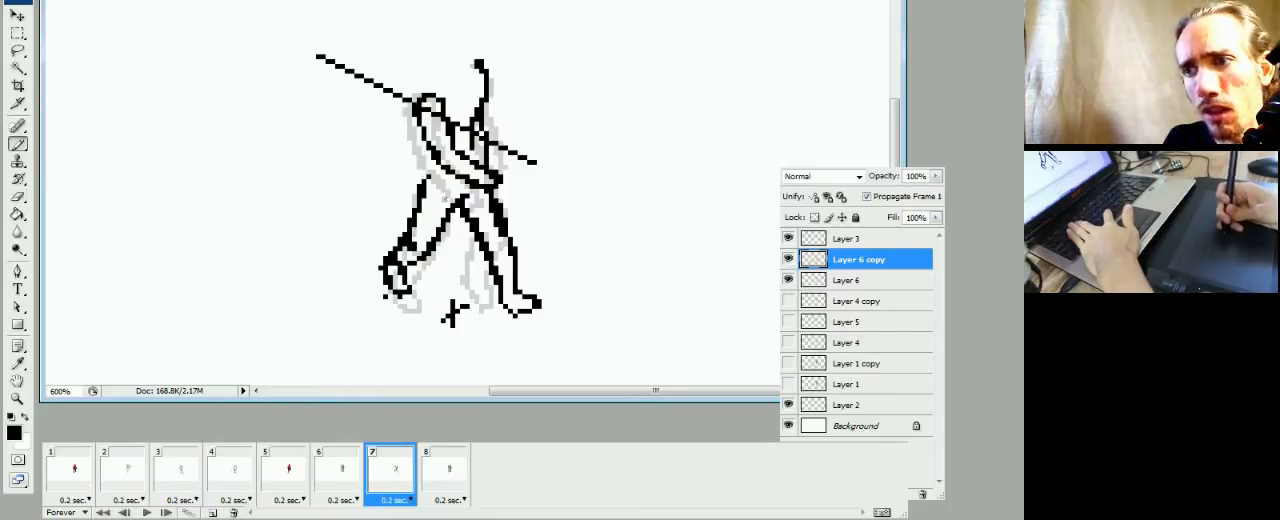
pyautogui.moveTo(447, 203); pyautogui.dragTo(436, 220)
pyautogui.press('e')
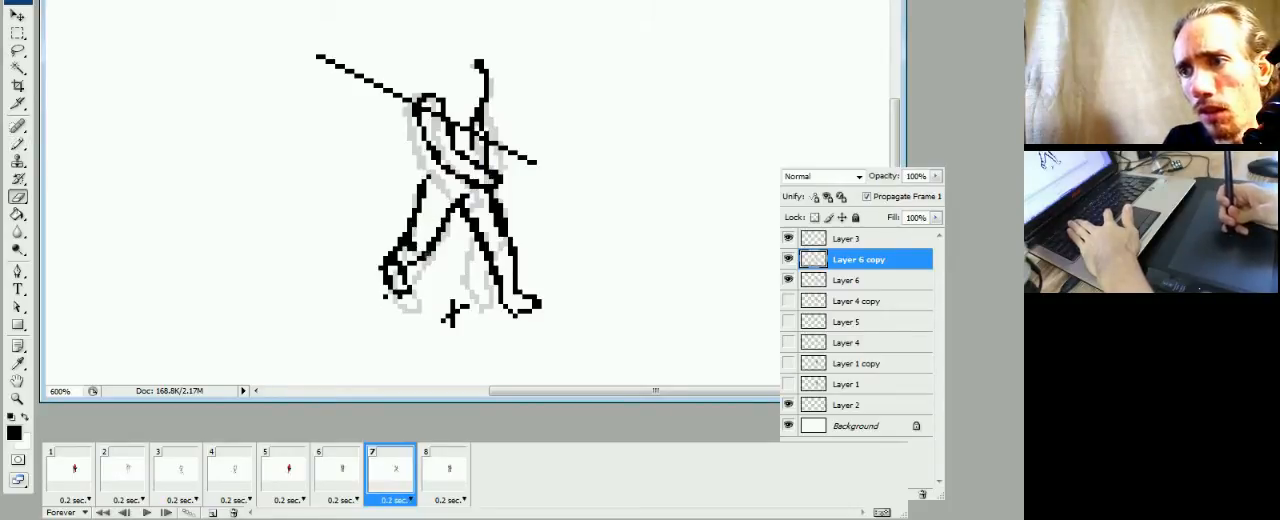
pyautogui.press('b')
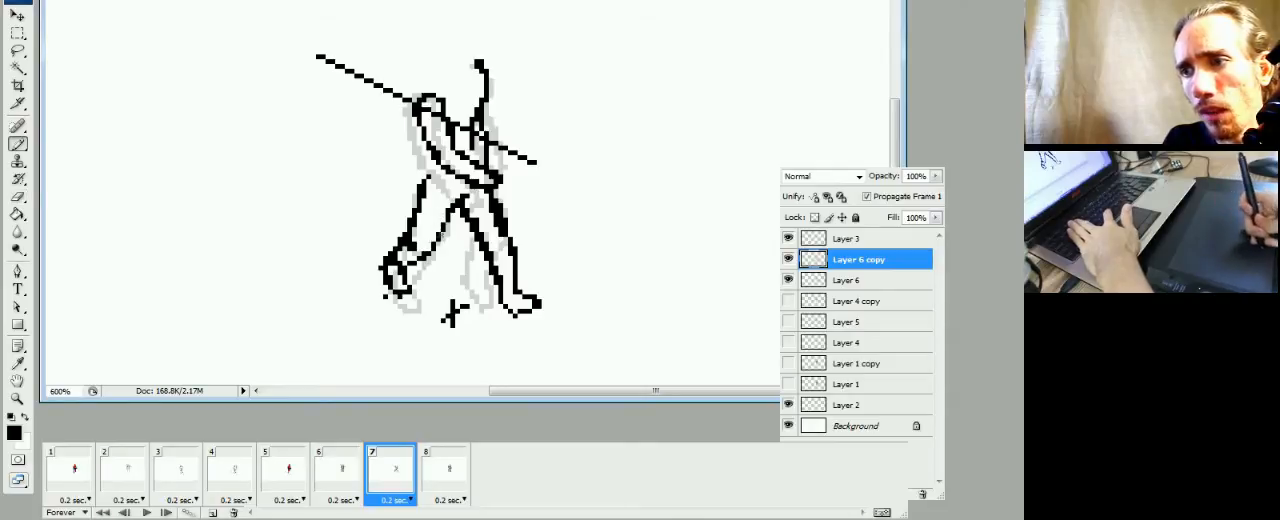
pyautogui.click(344, 480)
pyautogui.click(373, 485)
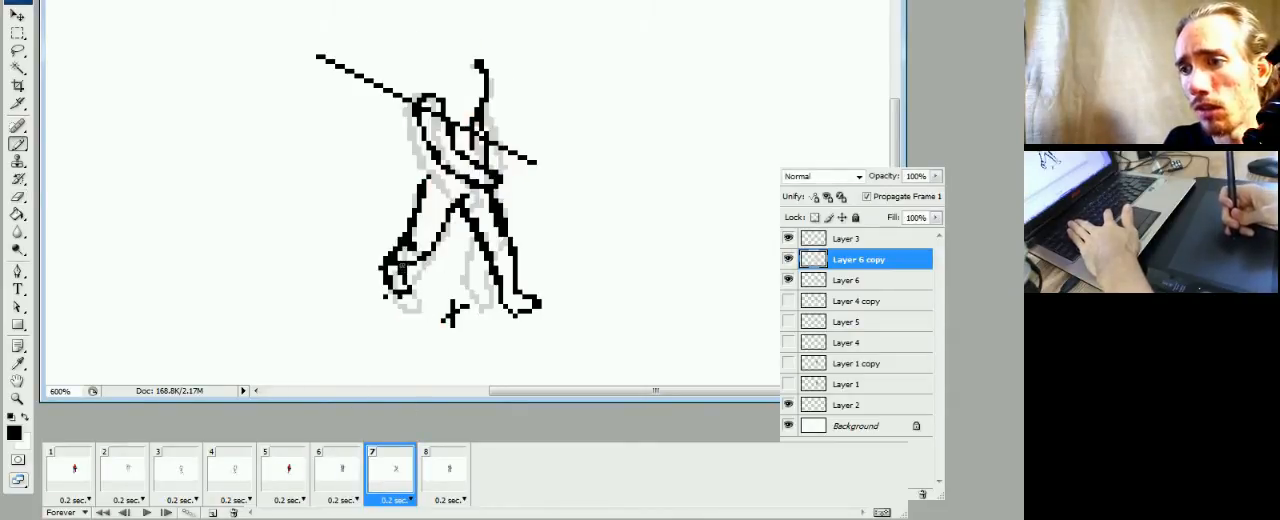
# Erase the stray pixels along the outer edge of the left-hand foot, and compare frame 7 with frame 6
pyautogui.press('e')
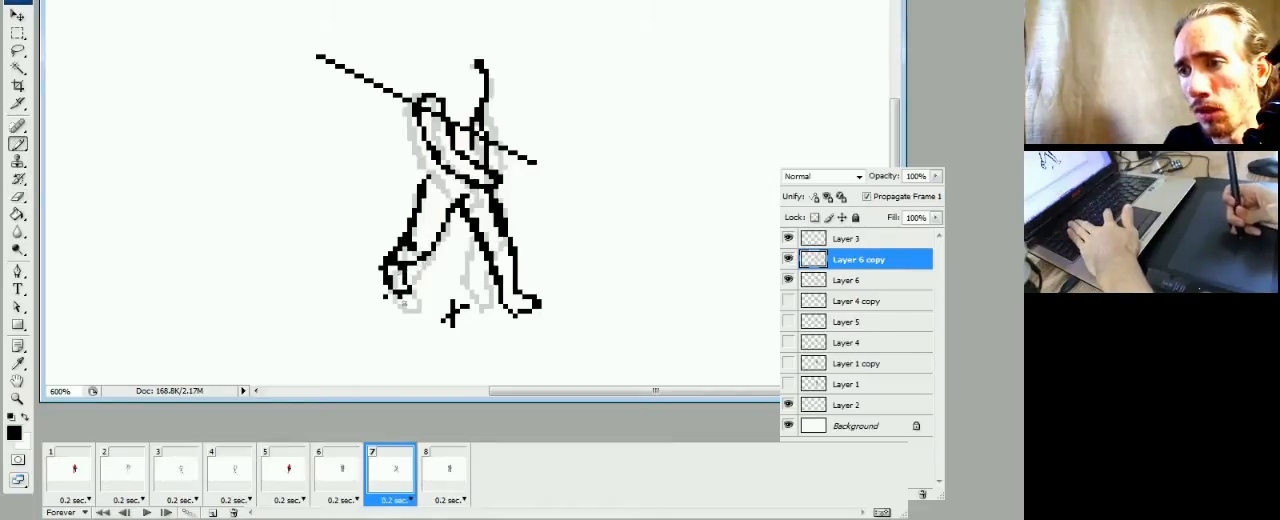
pyautogui.click(385, 298)
pyautogui.click(380, 266)
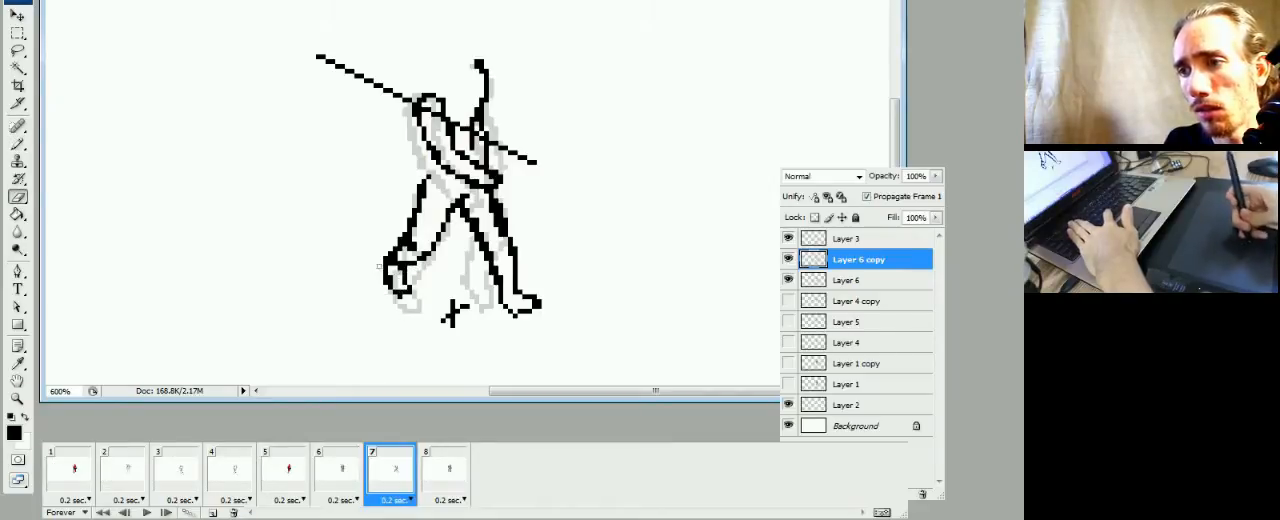
pyautogui.click(336, 490)
pyautogui.click(384, 480)
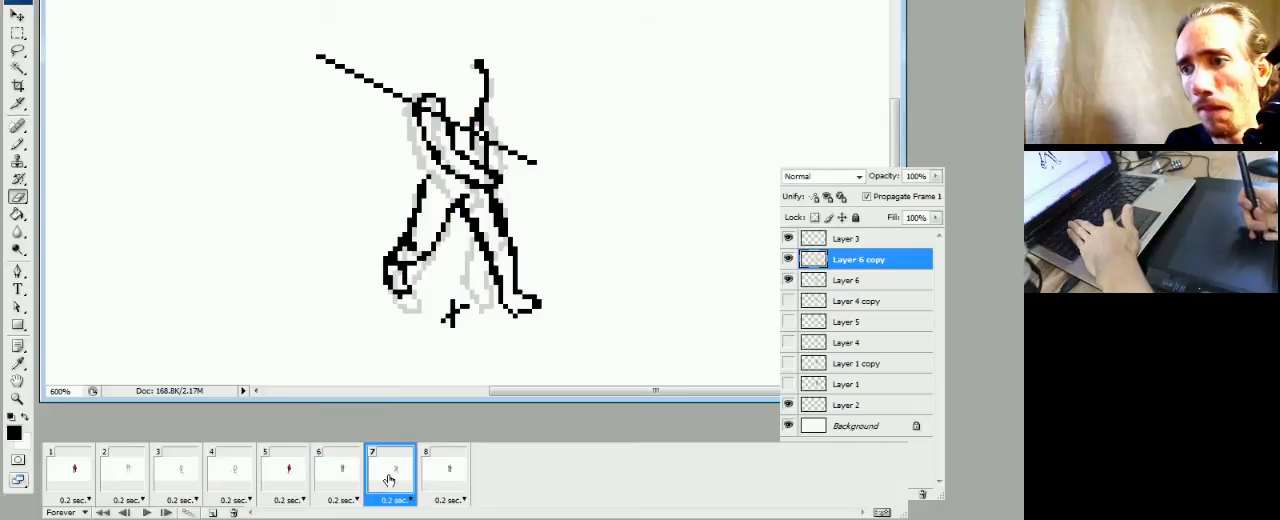
# Flip back and forth through frames 5, 6 and 7 to examine how the legs move between poses
pyautogui.click(338, 478)
pyautogui.click(288, 478)
pyautogui.click(338, 478)
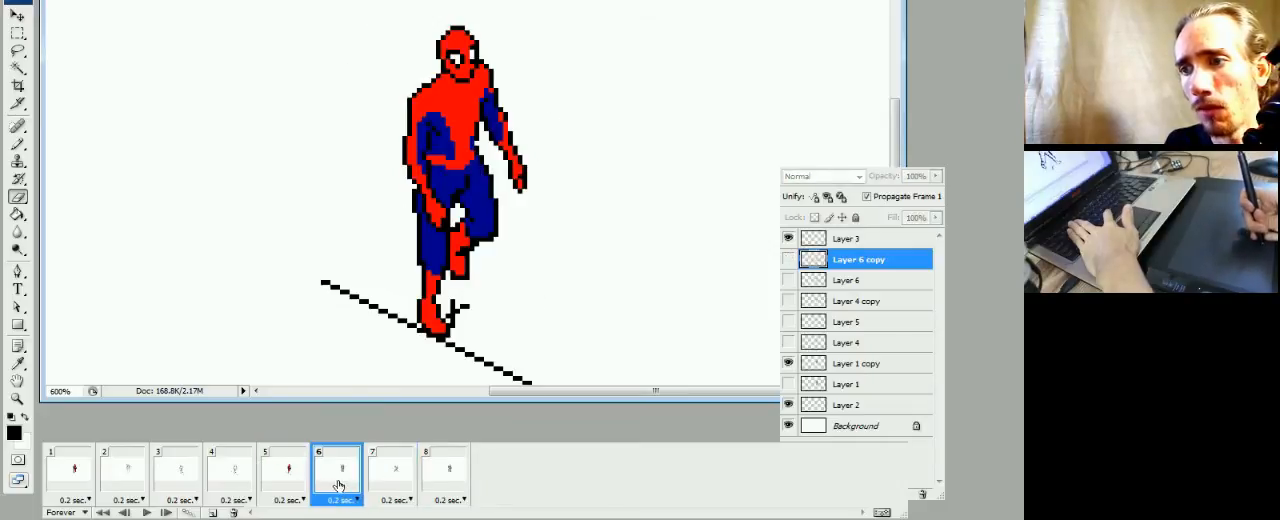
pyautogui.click(386, 484)
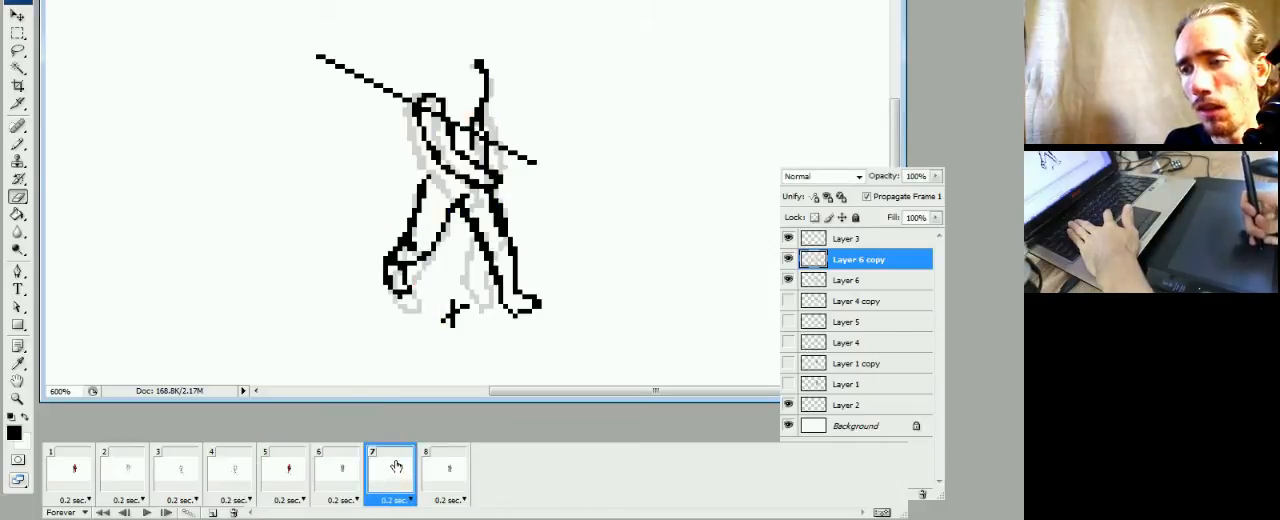
pyautogui.click(340, 478)
pyautogui.click(288, 478)
pyautogui.click(340, 480)
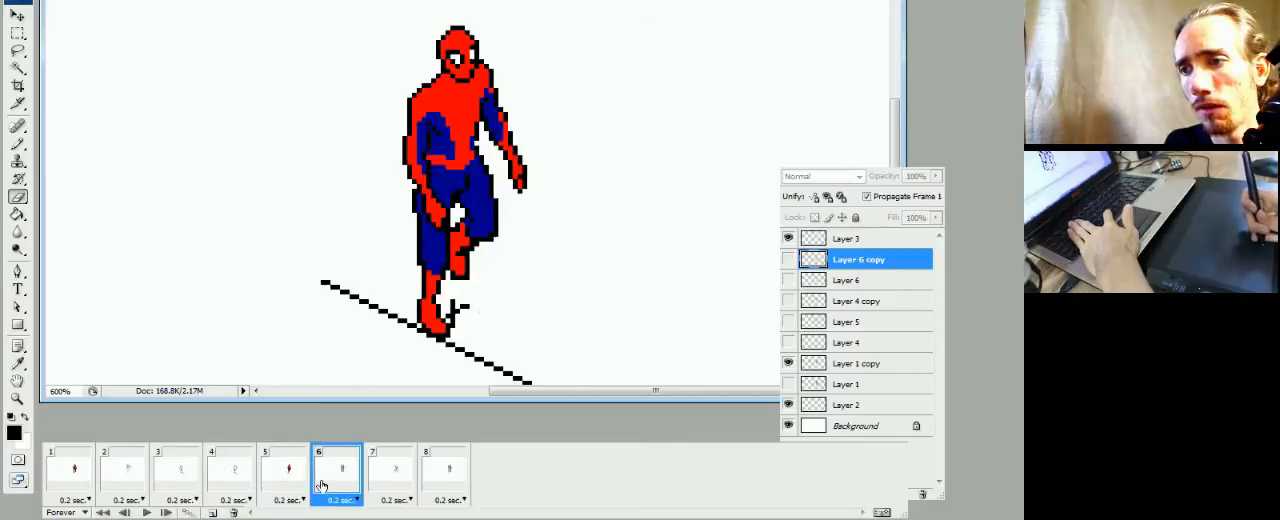
pyautogui.click(386, 484)
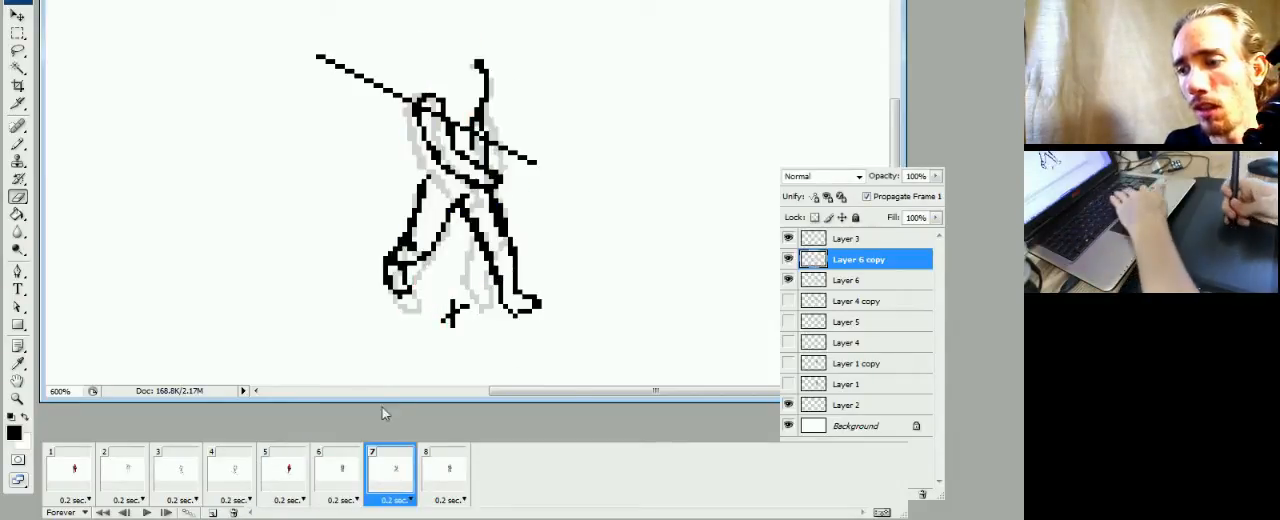
# Nudge the whole Layer 6 copy drawing down two pixels in frame 7
pyautogui.press('m')
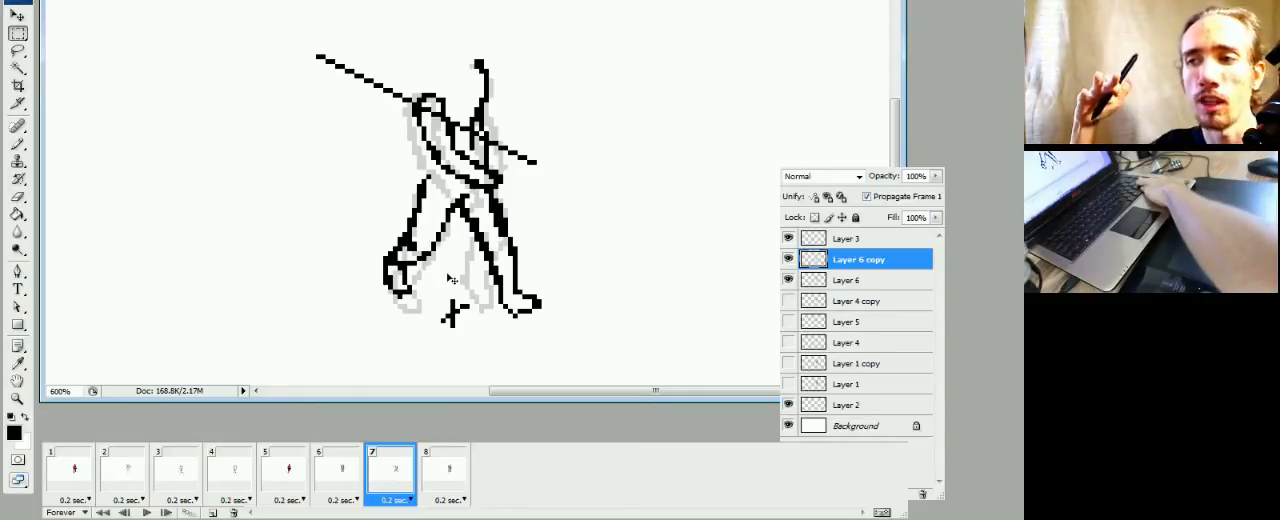
pyautogui.hotkey('ctrl', 'Down')
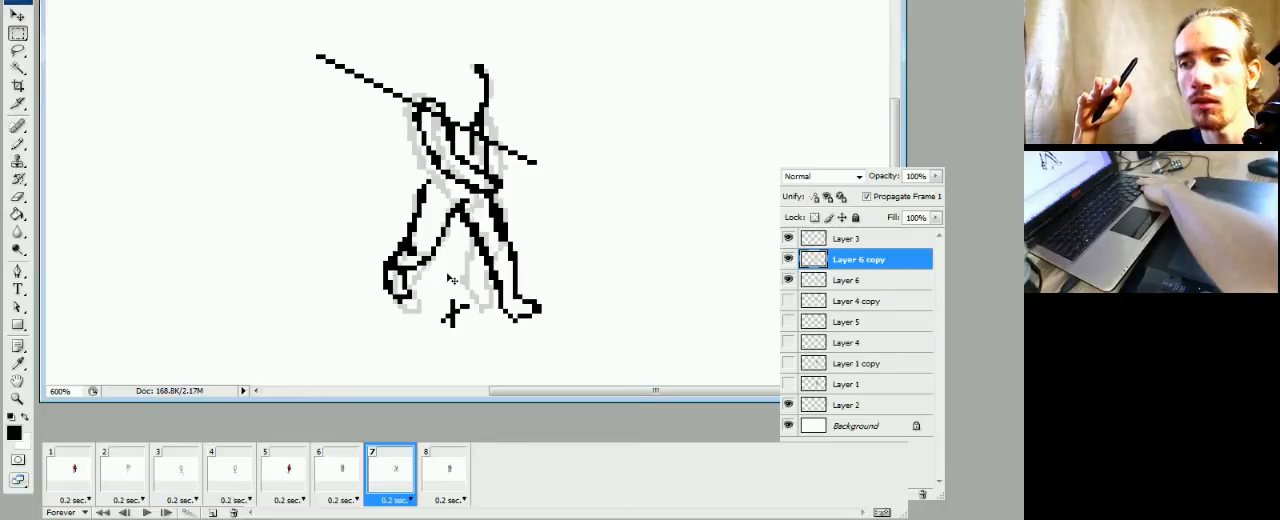
pyautogui.hotkey('ctrl', 'Down')
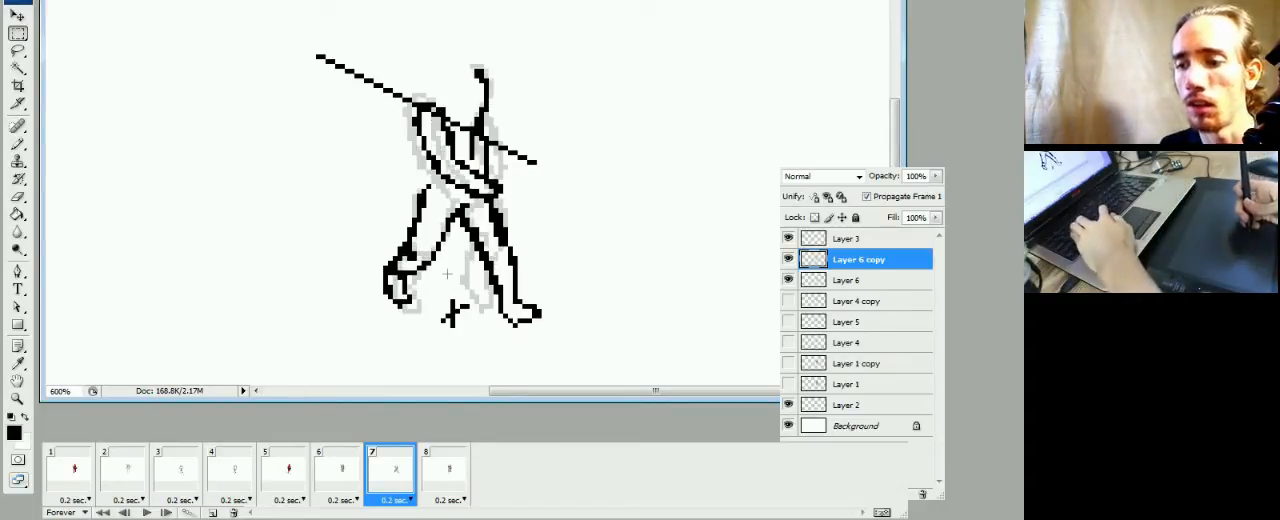
# Step through frames 5 to 7 to examine the body's vertical movement with the lowered drawing
pyautogui.click(338, 475)
pyautogui.click(286, 475)
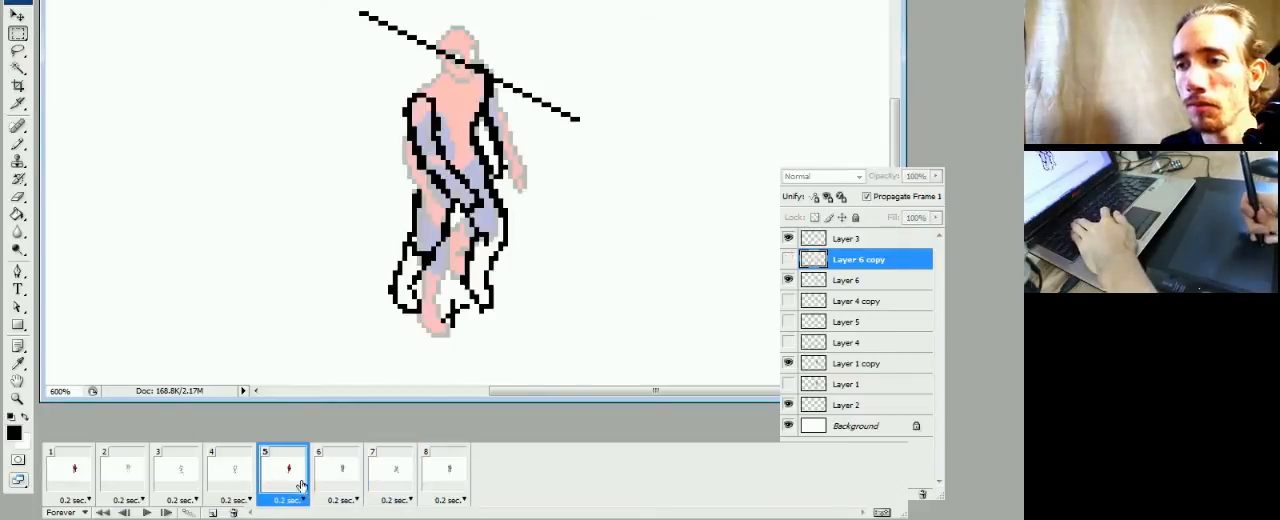
pyautogui.click(341, 485)
pyautogui.click(390, 485)
pyautogui.click(345, 485)
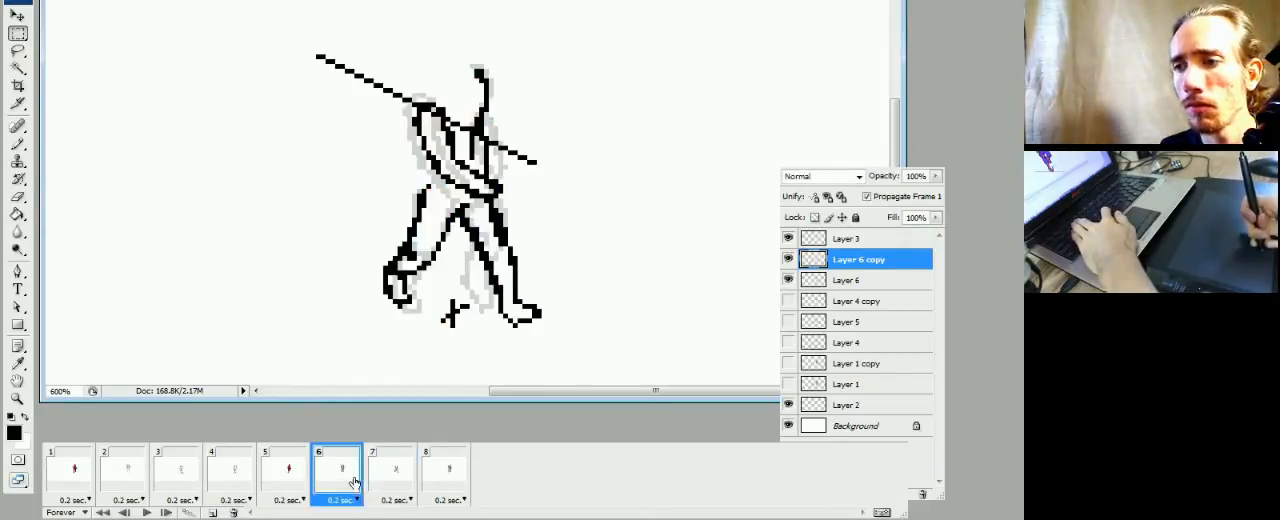
pyautogui.click(296, 486)
pyautogui.click(327, 488)
pyautogui.click(380, 488)
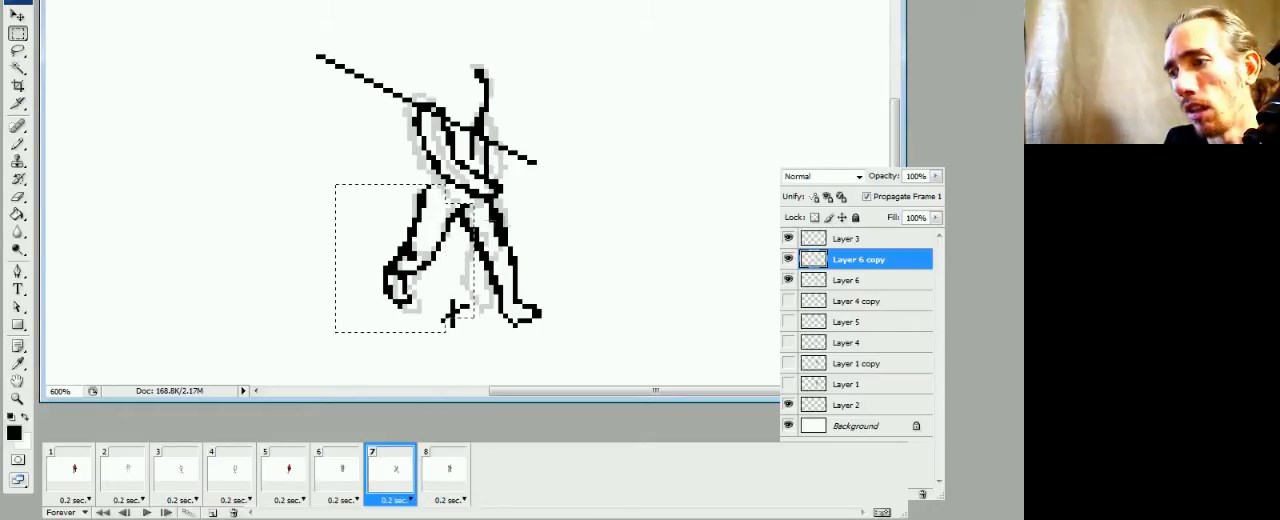
# Select both legs on Layer 6 copy, shift them one pixel to the left, deselect, and compare frames 5 to 7
pyautogui.moveTo(476, 204); pyautogui.dragTo(575, 347)
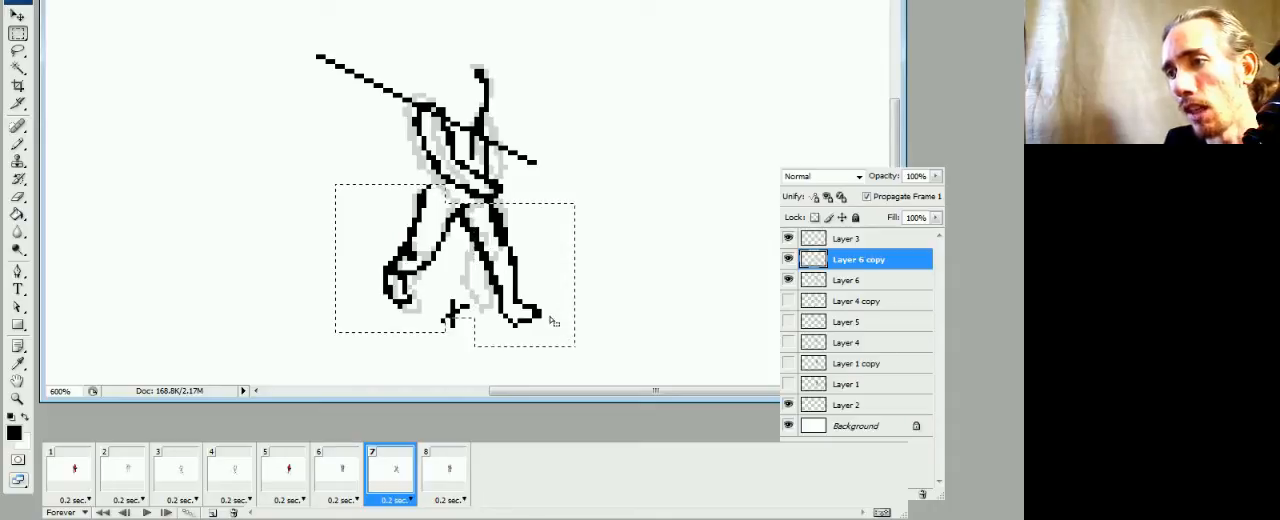
pyautogui.hotkey('ctrl', 'Left')
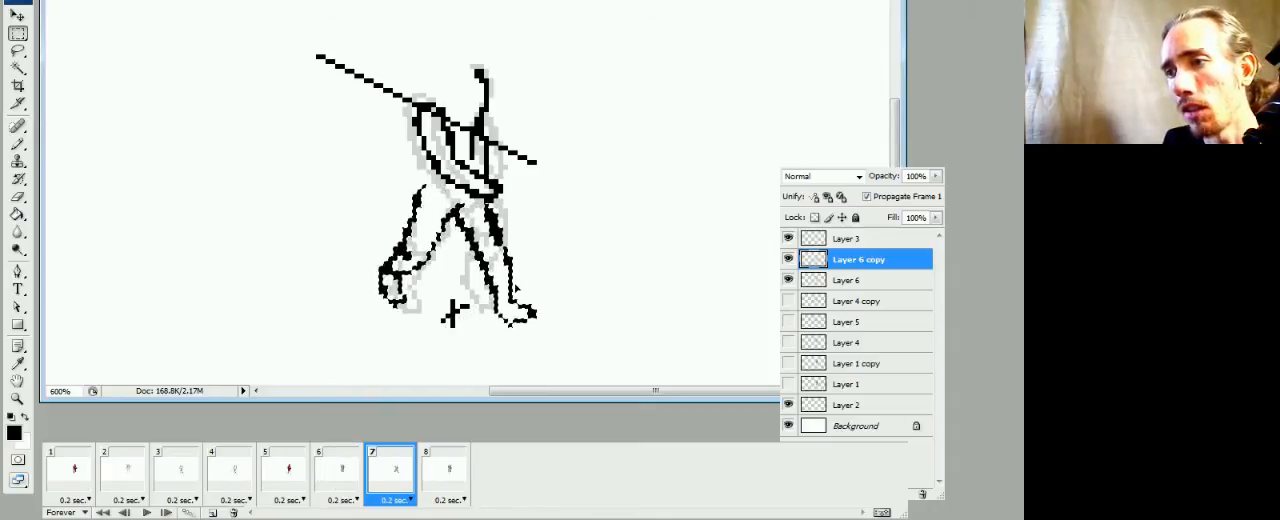
pyautogui.hotkey('ctrl', 'Left')
pyautogui.hotkey('ctrl', 'Right')
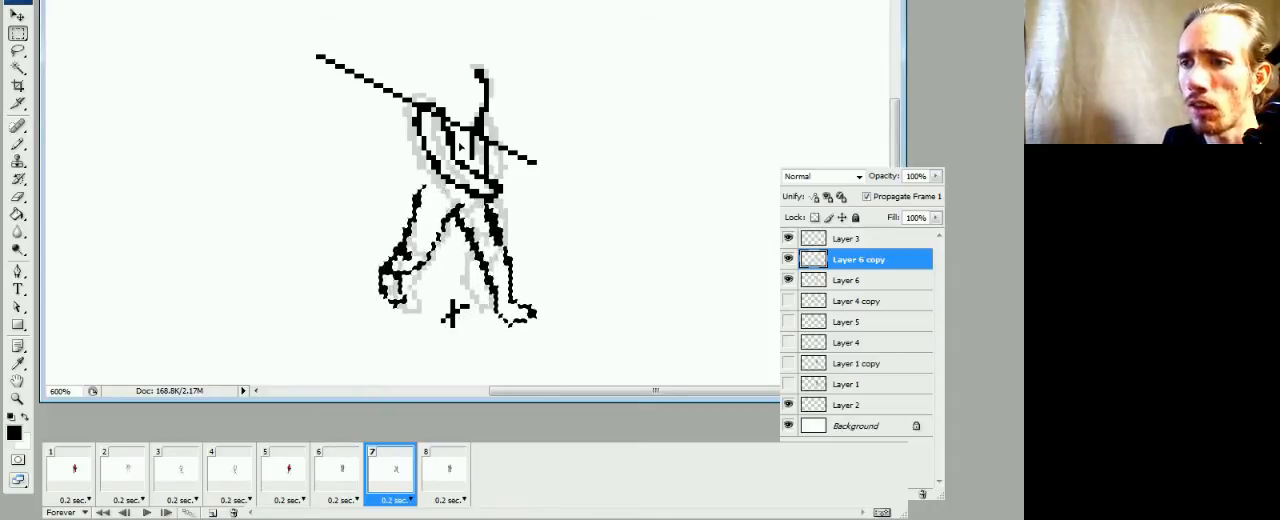
pyautogui.hotkey('ctrl', 'd')
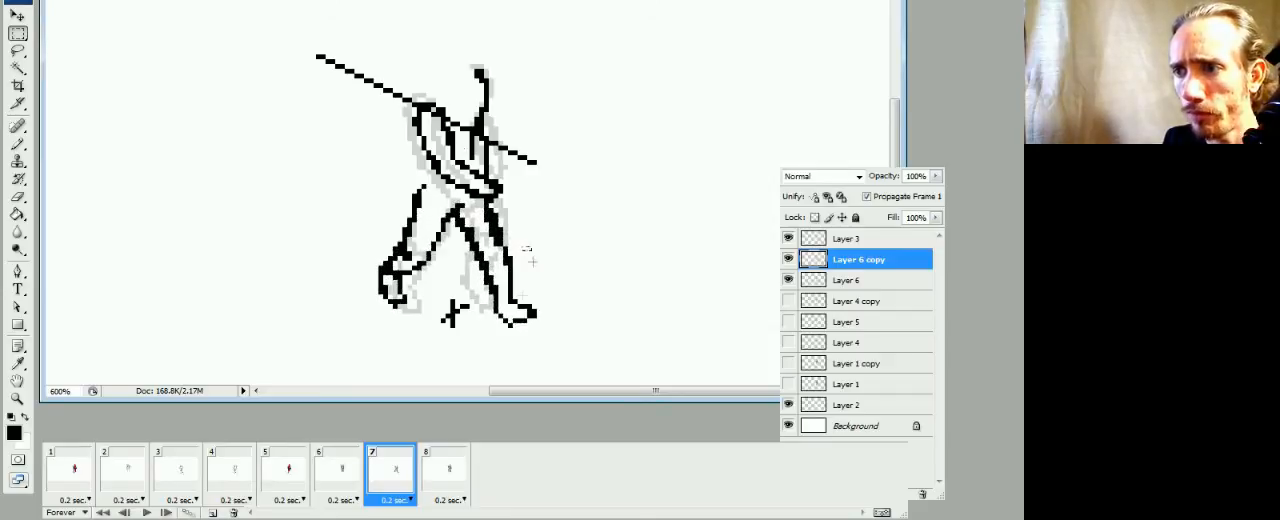
pyautogui.click(328, 490)
pyautogui.click(299, 486)
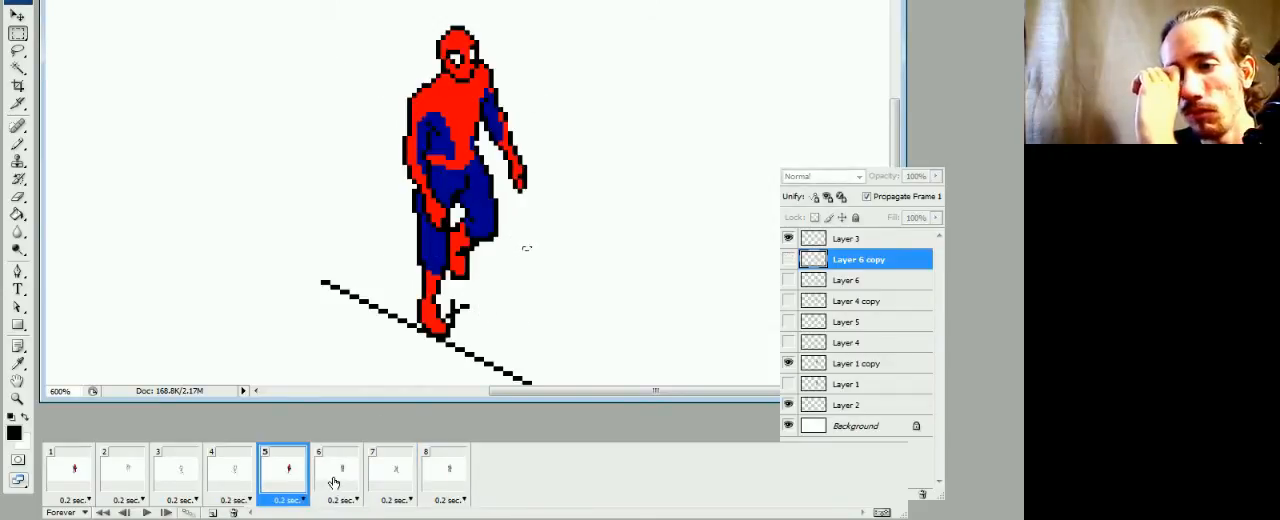
pyautogui.click(334, 482)
pyautogui.click(372, 472)
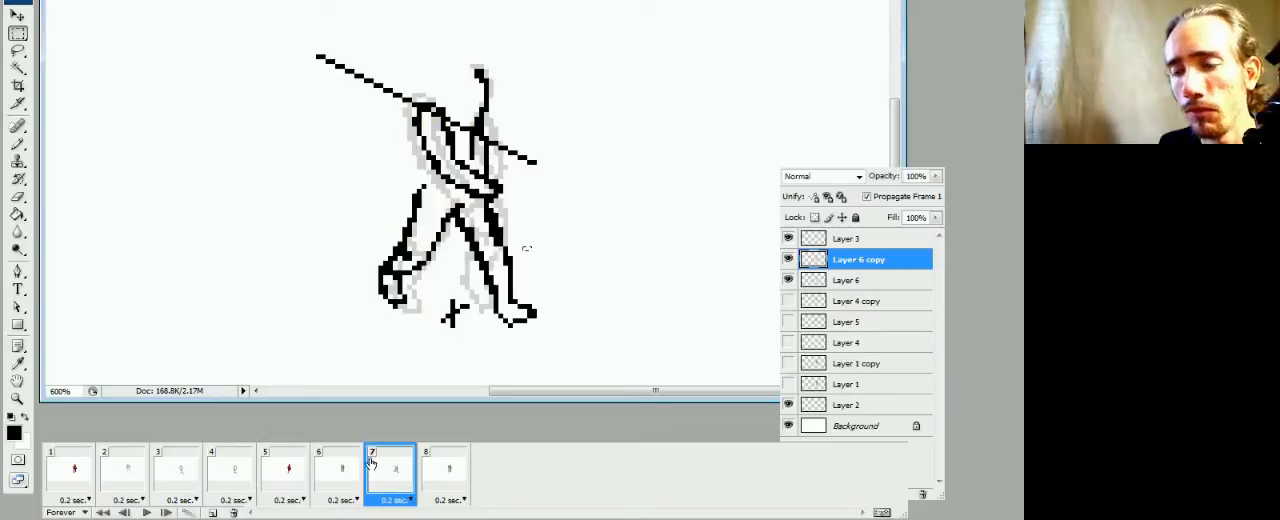
# Thin the front leg's outer thigh line on Layer 6 copy with the Brush and Eraser, comparing frame 7 with frame 6
pyautogui.press('b')
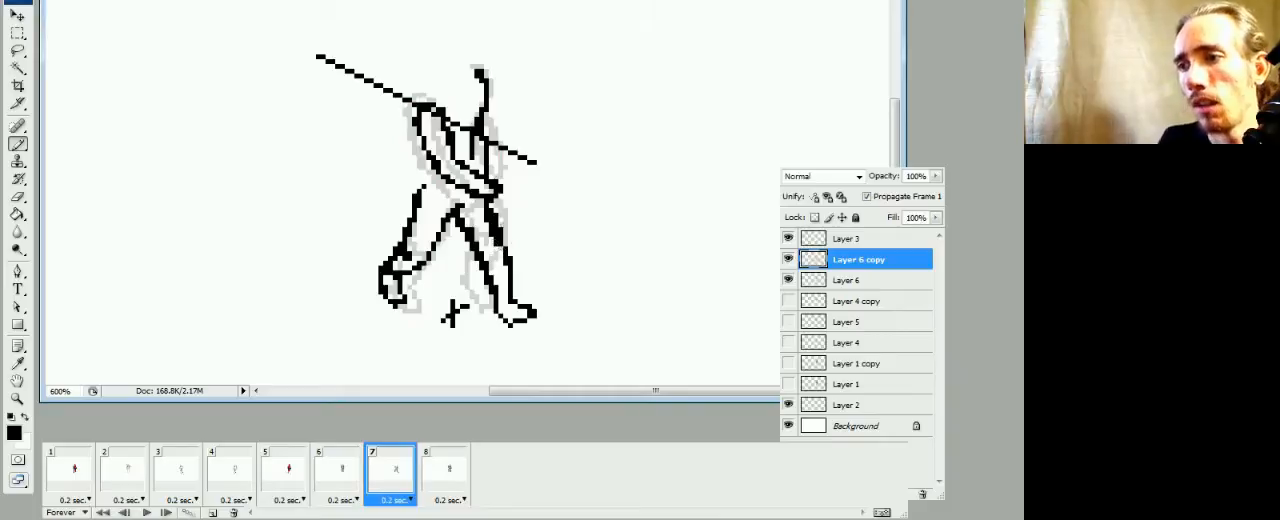
pyautogui.press('e')
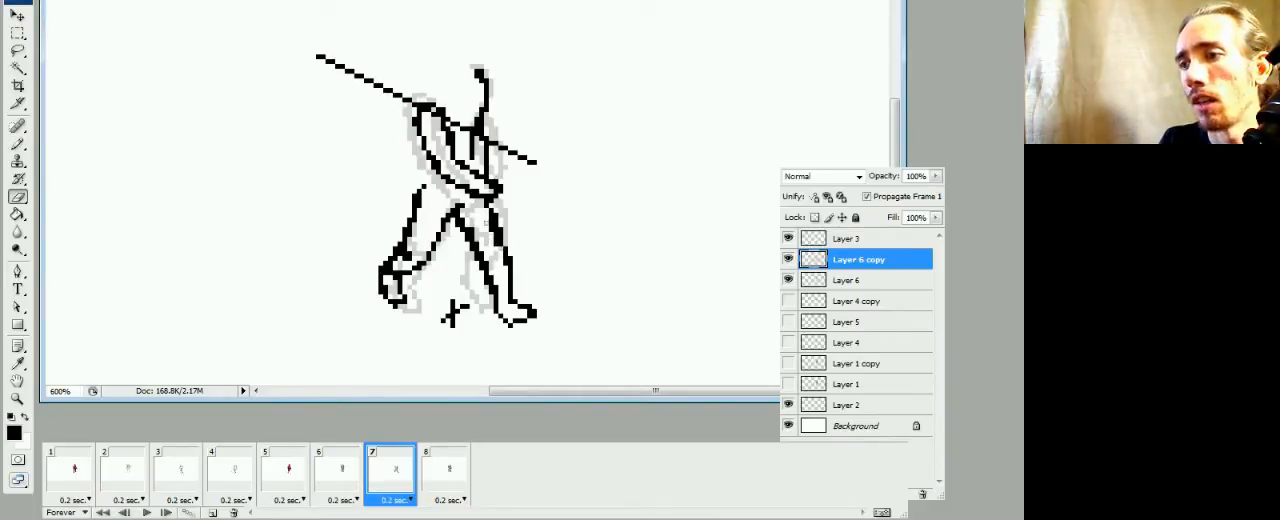
pyautogui.press('b')
pyautogui.press('e')
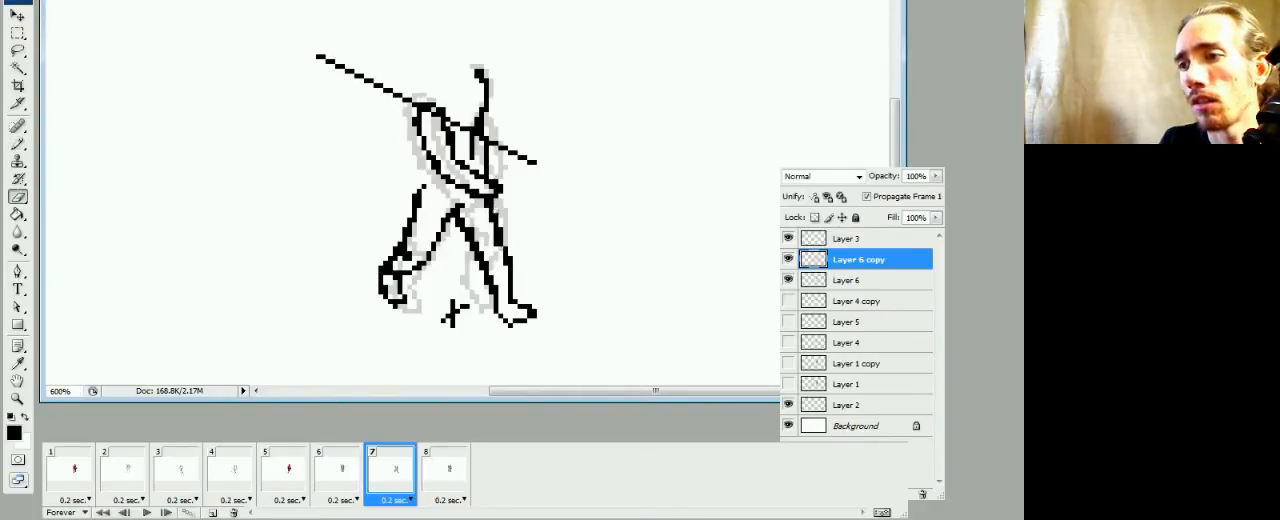
pyautogui.press('b')
pyautogui.click(346, 467)
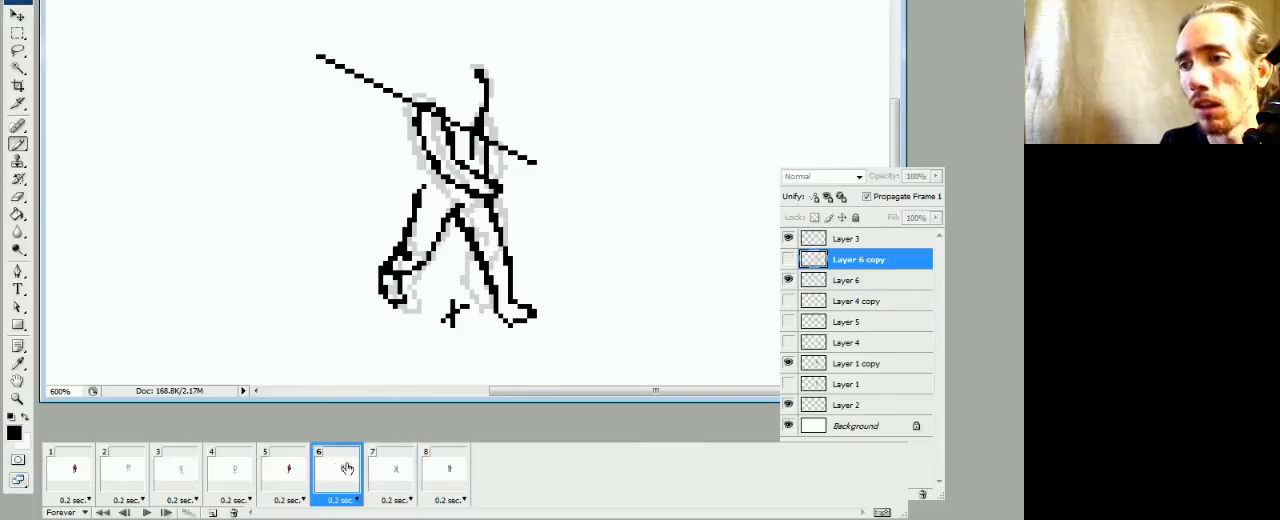
pyautogui.click(384, 476)
pyautogui.click(356, 483)
pyautogui.click(390, 474)
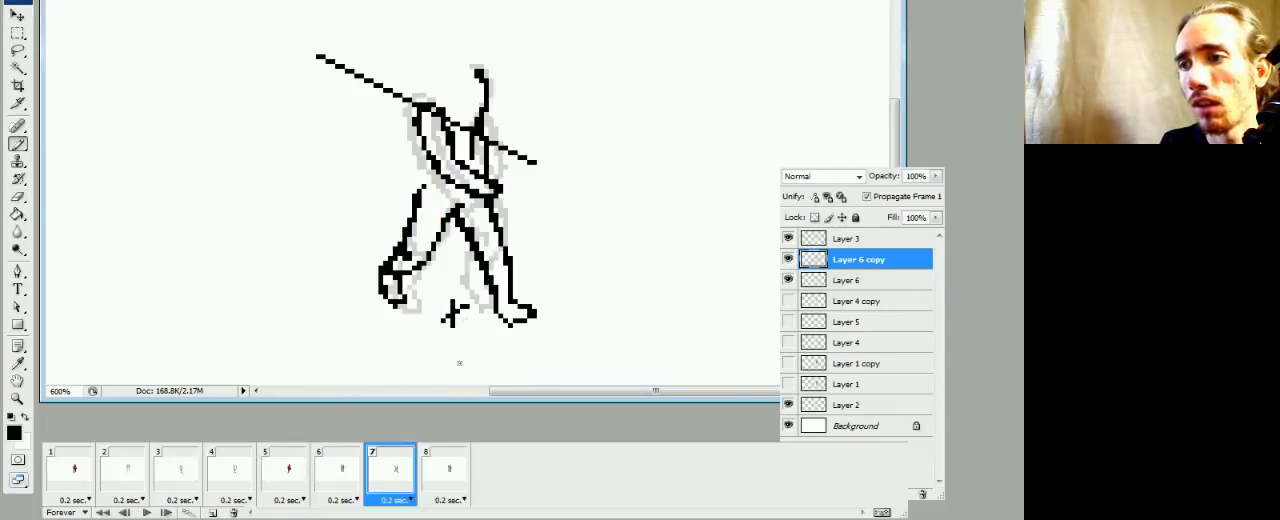
# Thin the front leg's inner thigh line in frame 7 and compare the pose with frames 5 and 6
pyautogui.press('e')
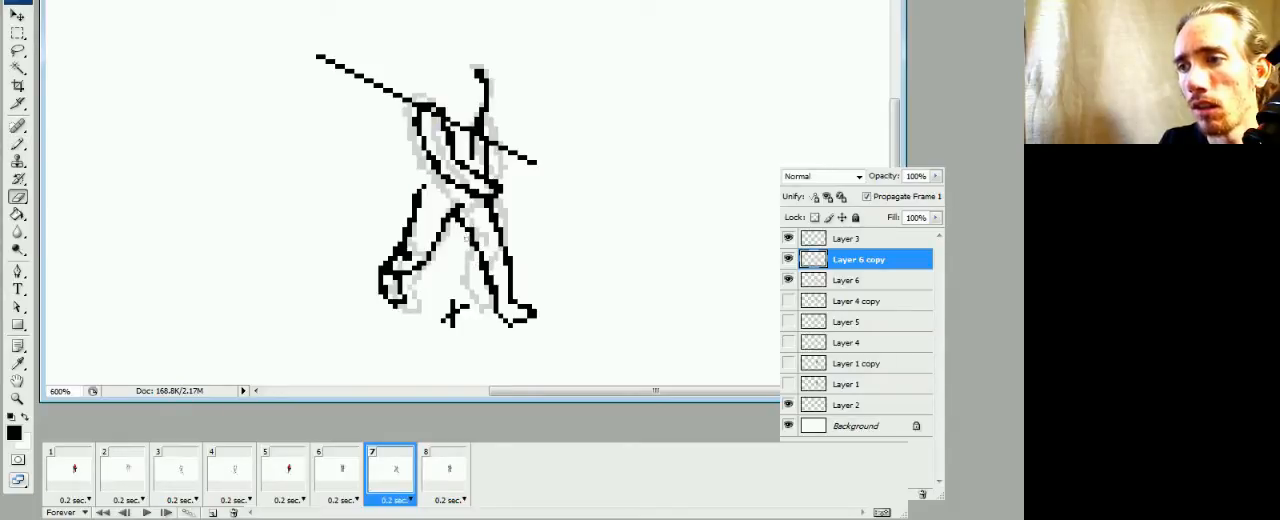
pyautogui.press('b')
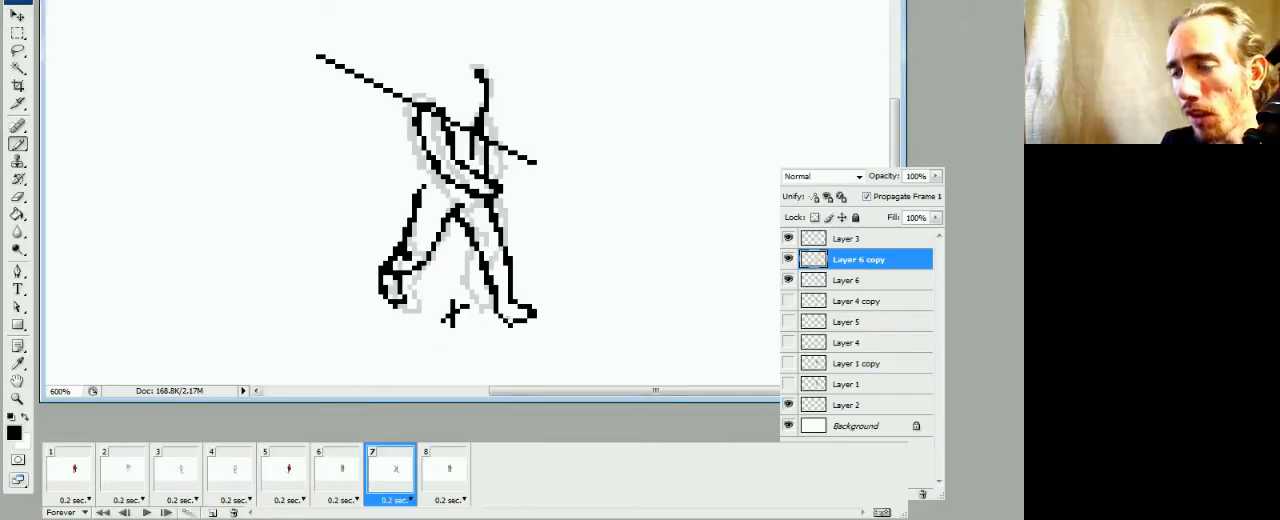
pyautogui.click(320, 487)
pyautogui.click(300, 487)
pyautogui.click(336, 487)
pyautogui.click(390, 487)
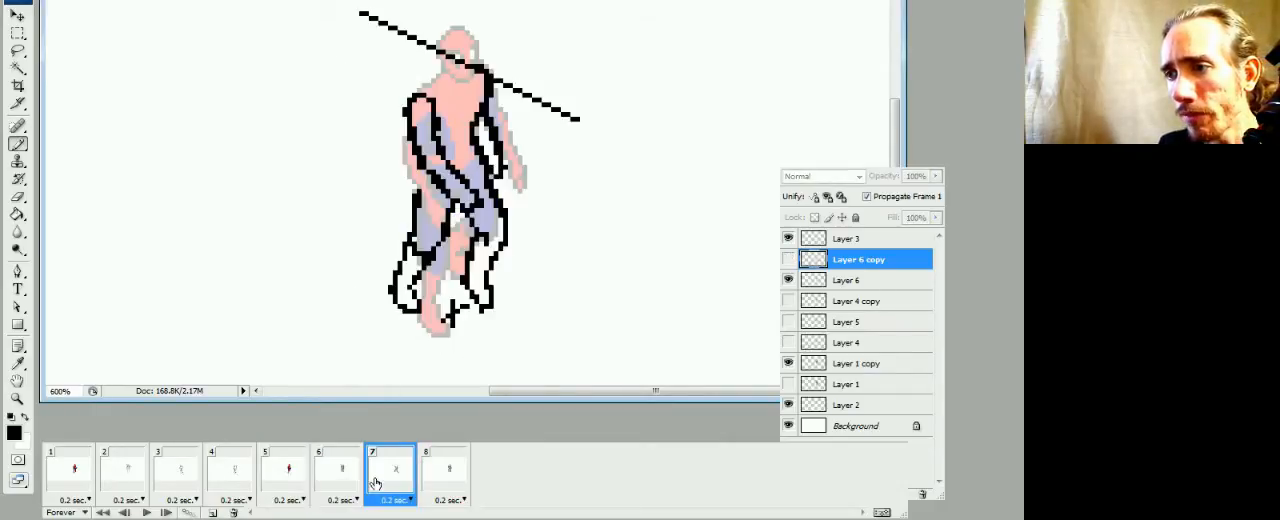
# Clean up the front leg's outer contour around the knee and shin by redrawing and erasing single pixels
pyautogui.press('e')
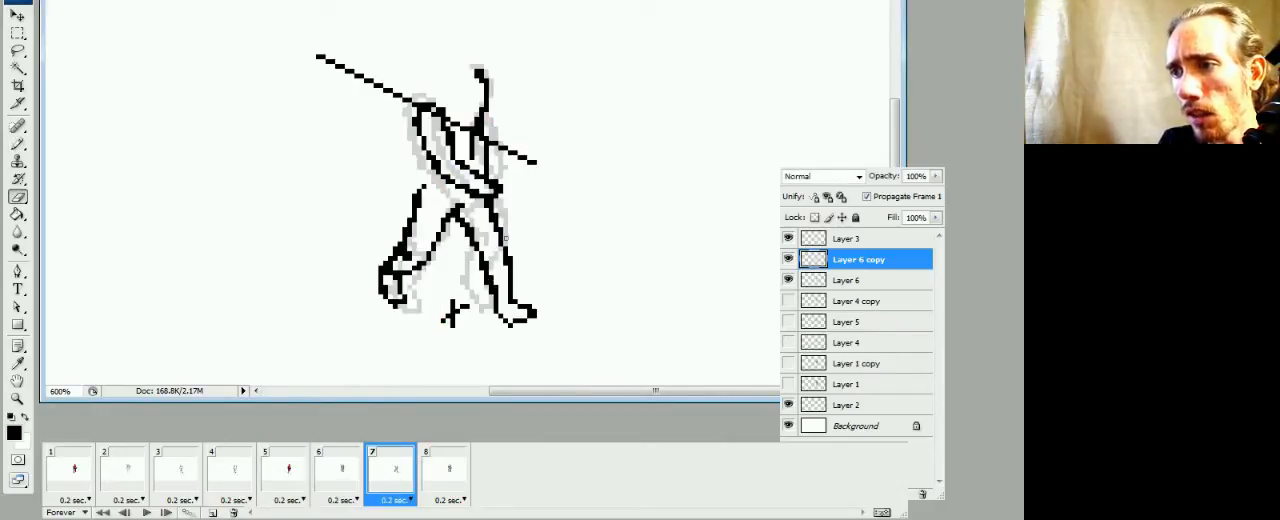
pyautogui.press('b')
pyautogui.click(507, 264)
pyautogui.press('e')
pyautogui.click(505, 281)
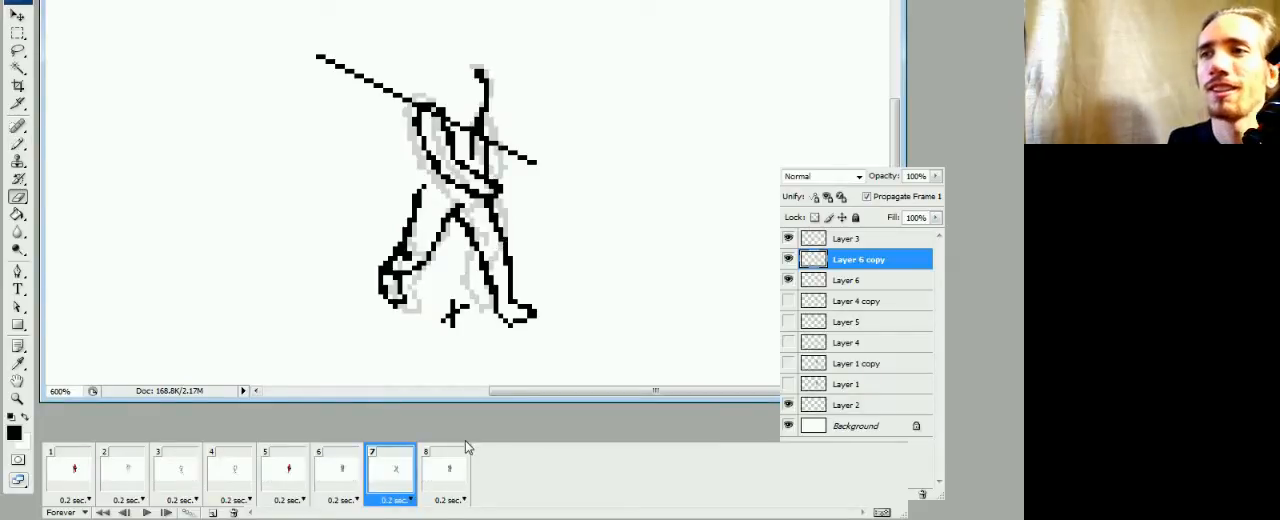
# Extend the rear leg's outer thigh line up to the arm outline in frame 7 and tidy the join
pyautogui.press('b')
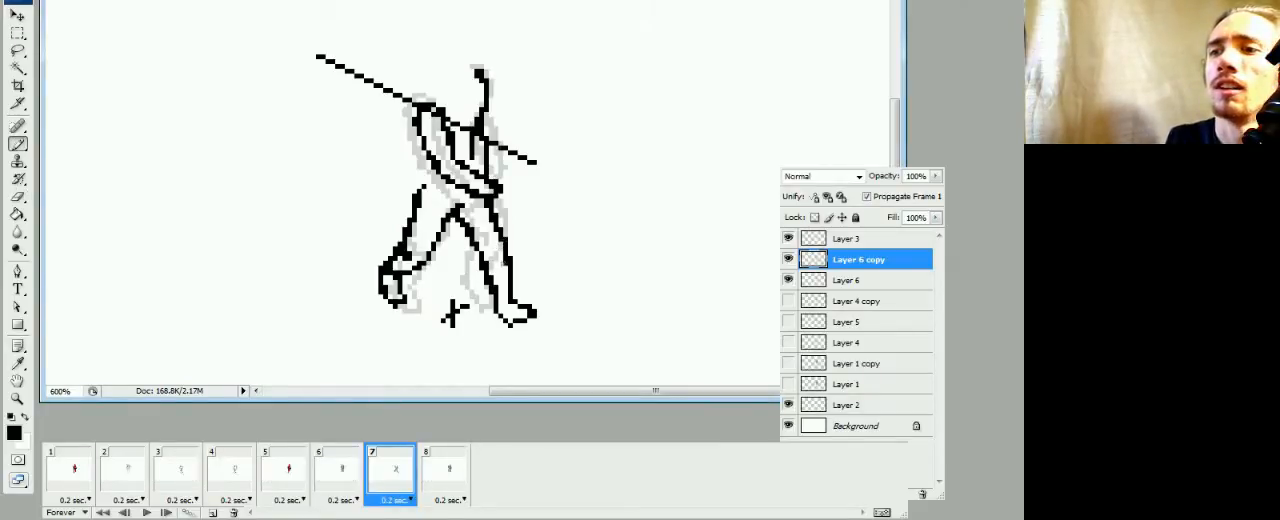
pyautogui.press('e')
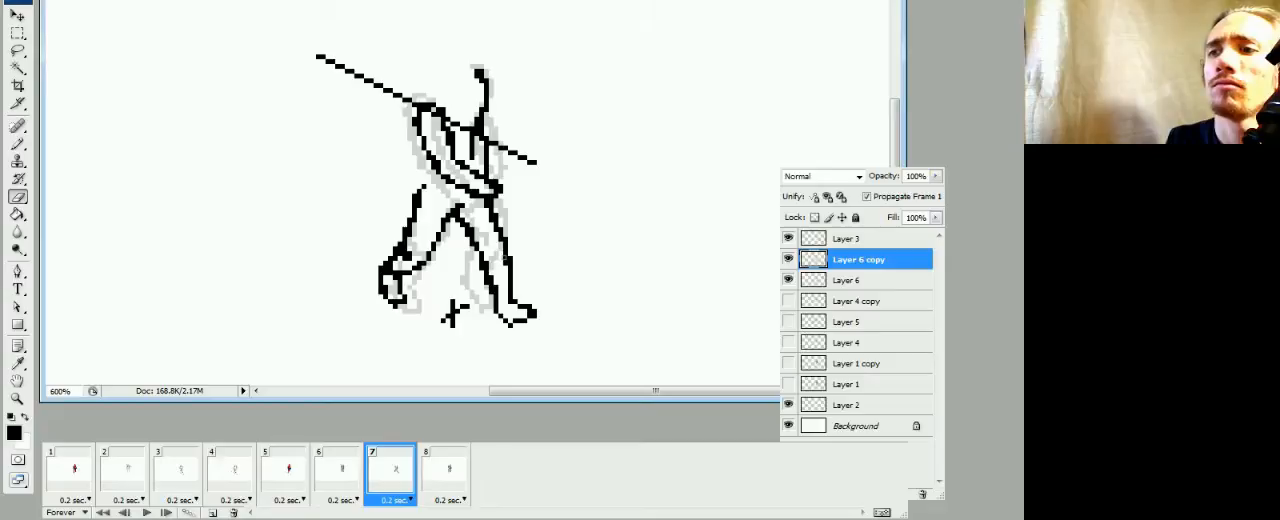
pyautogui.press('b')
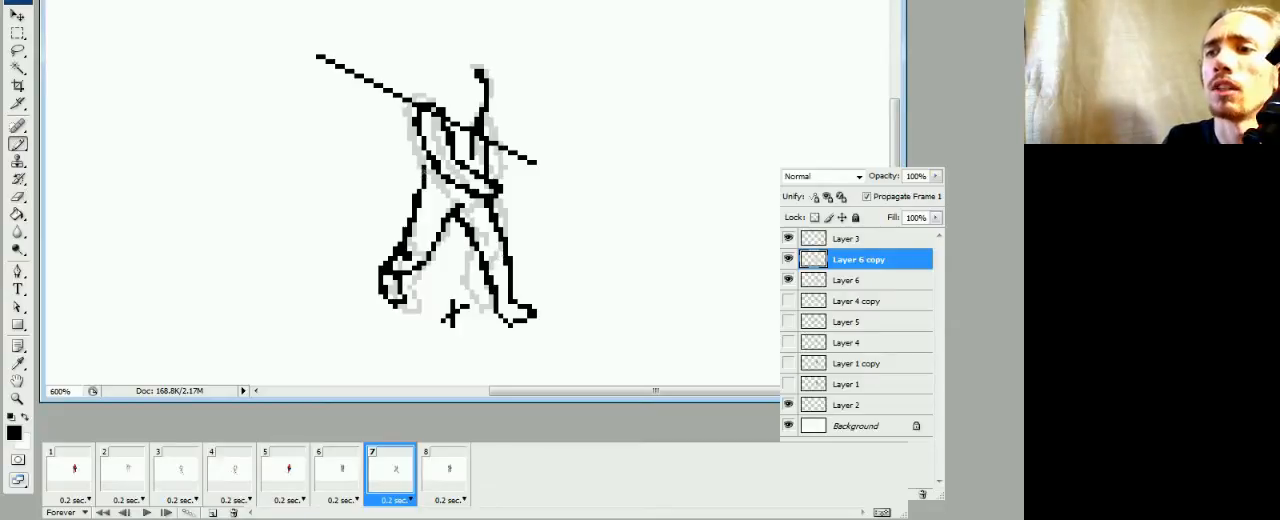
pyautogui.press('e')
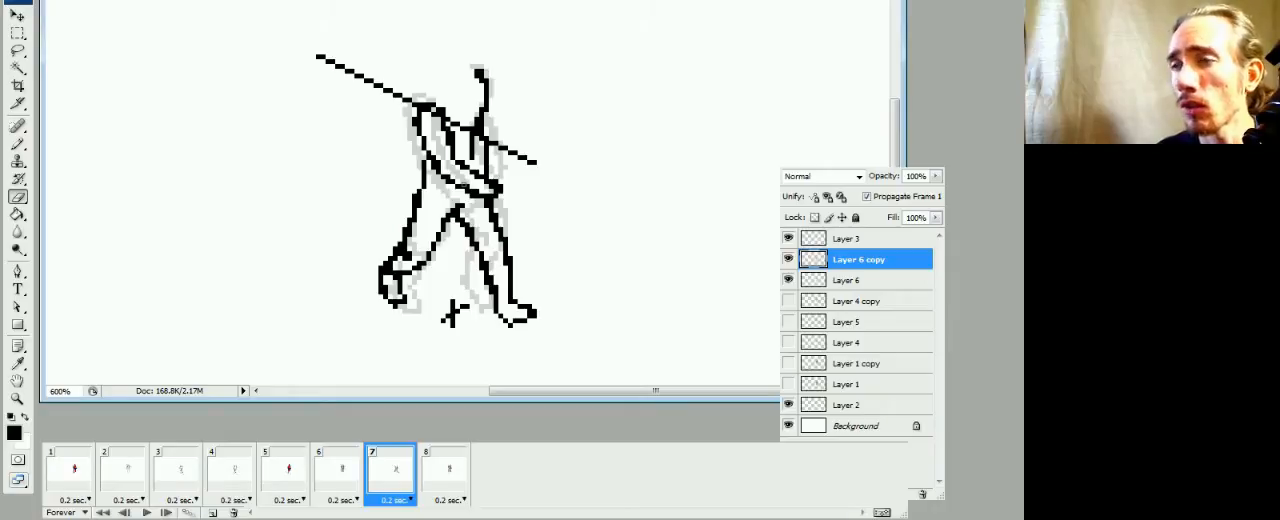
# Play the animation briefly, then step between frames 6, 7 and 8 to examine the leg movement
pyautogui.press('space')
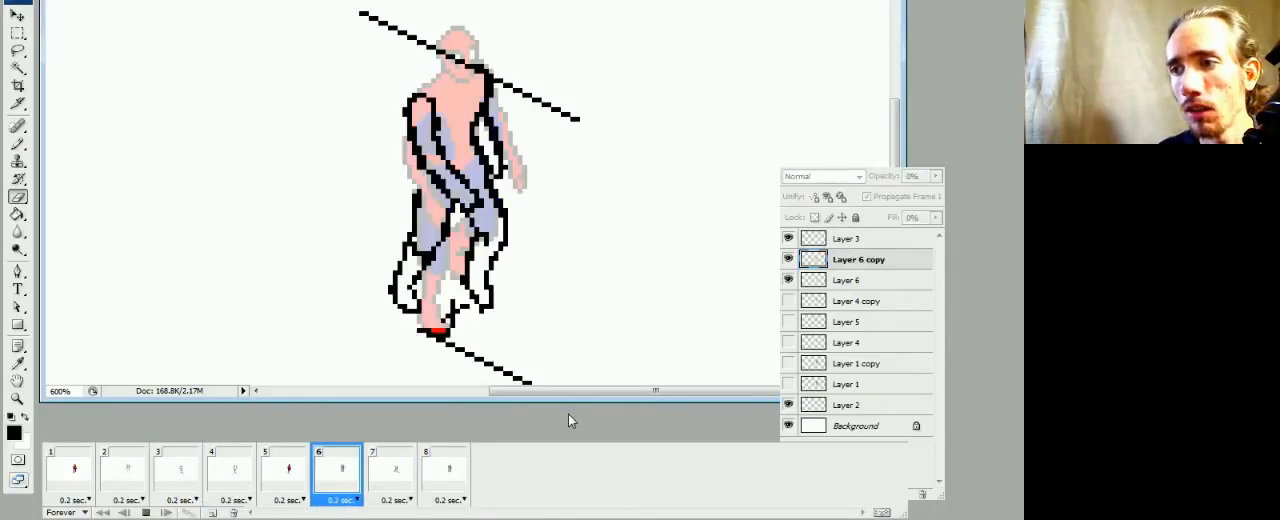
pyautogui.press('space')
pyautogui.click(345, 484)
pyautogui.click(378, 486)
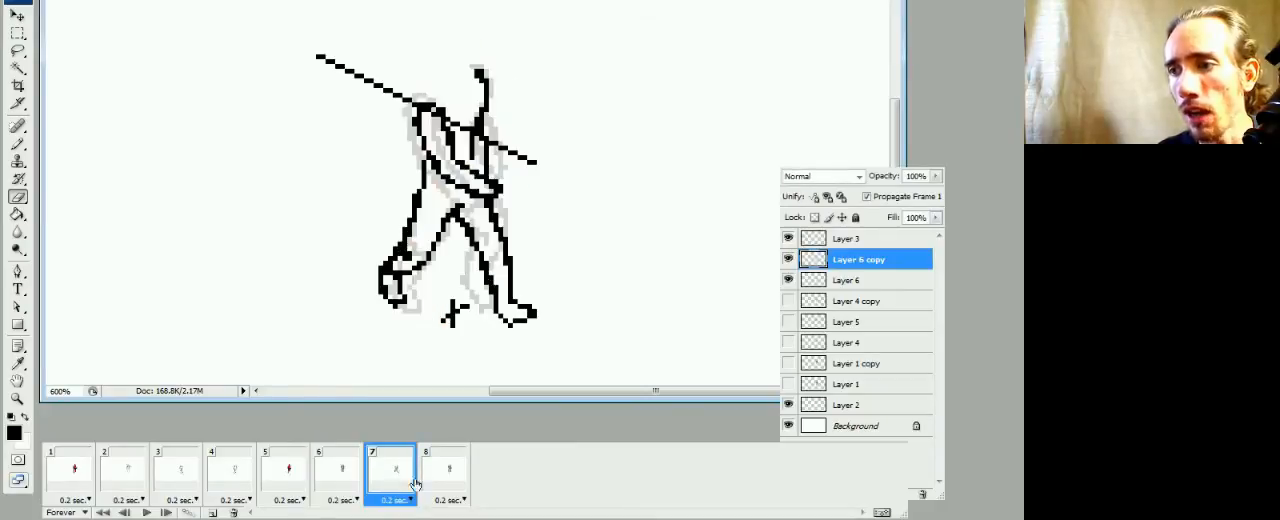
pyautogui.click(438, 488)
pyautogui.click(391, 486)
pyautogui.click(340, 484)
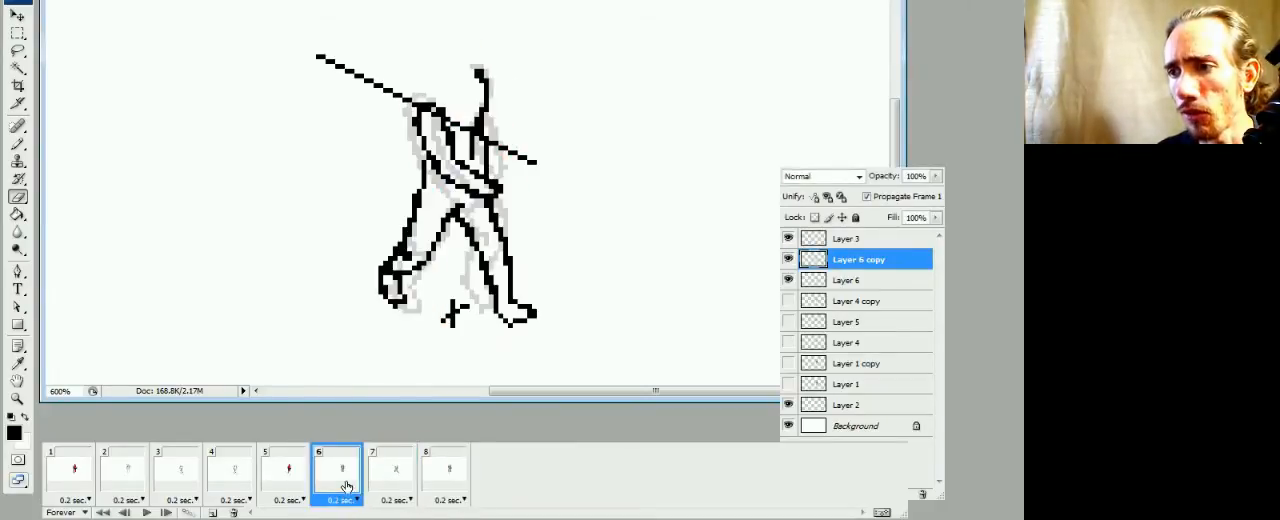
pyautogui.click(391, 482)
pyautogui.click(441, 485)
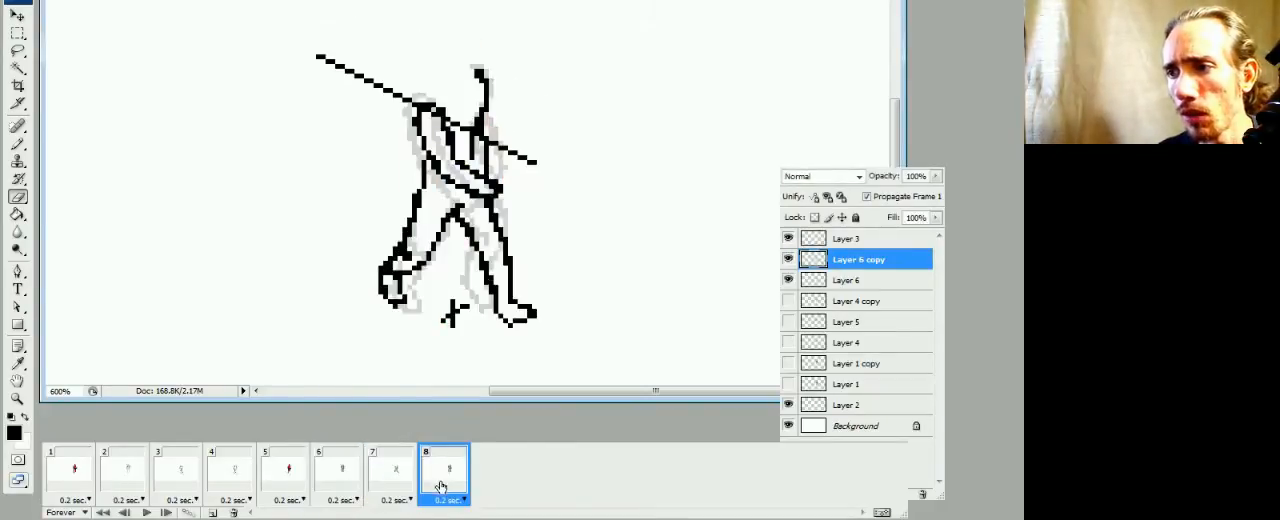
# Hide Layer 6 in frame 8 and compare the bare reference figure with frame 7
pyautogui.click(792, 284)
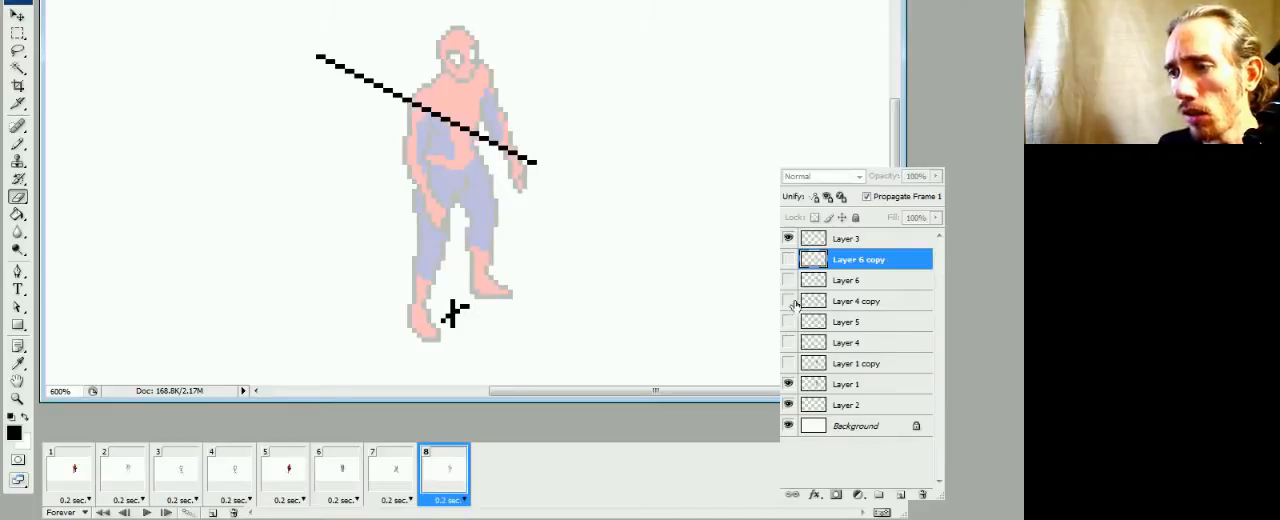
pyautogui.click(414, 486)
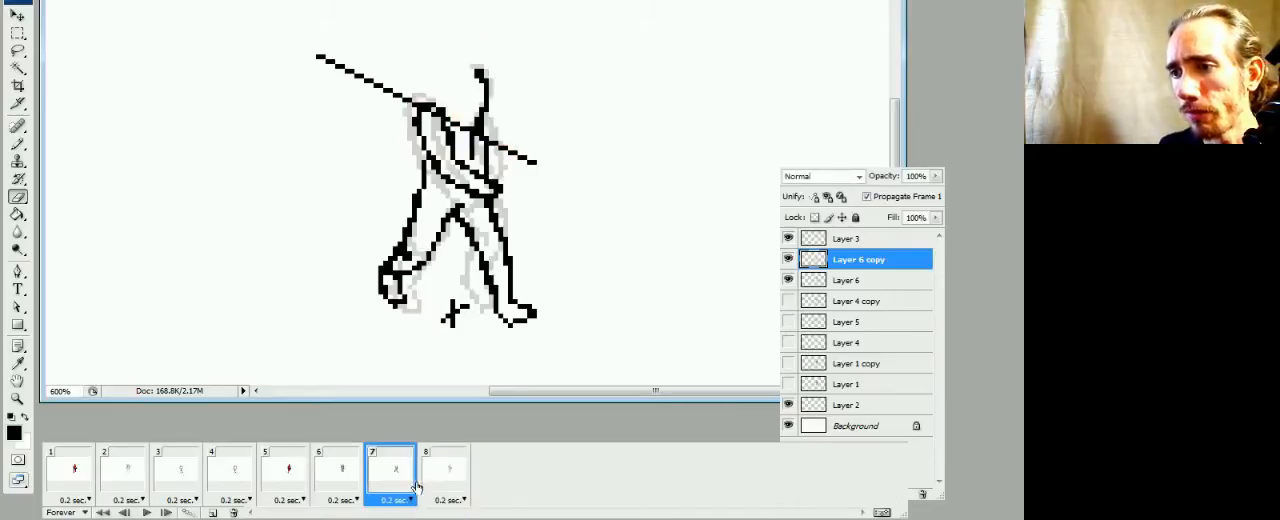
pyautogui.click(445, 484)
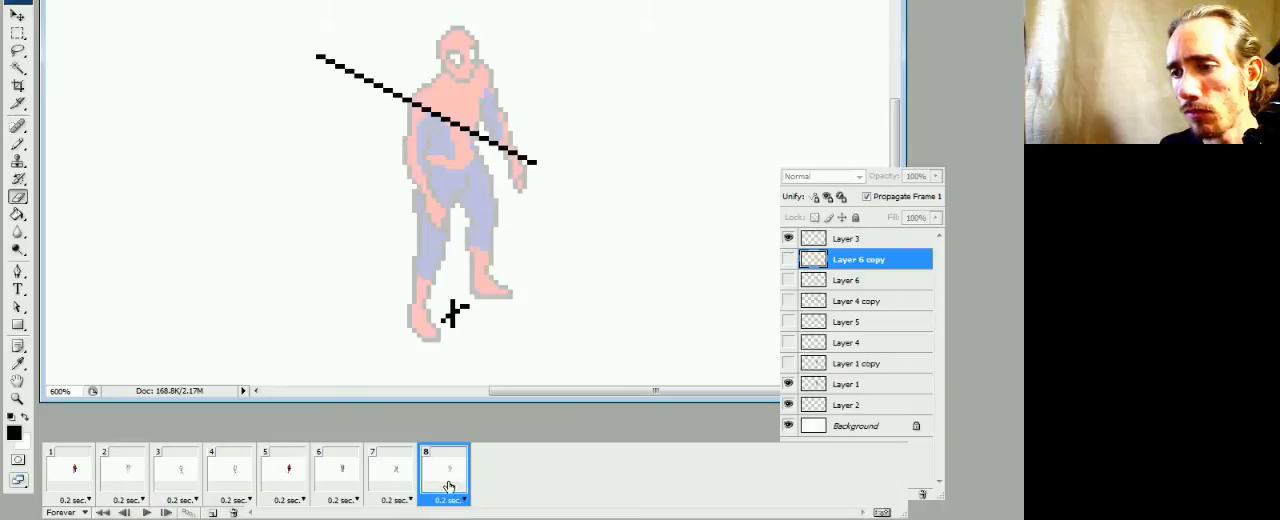
# Step through frames 1 to 4, then frames 7 and 8, to examine how the passing poses progress
pyautogui.click(80, 482)
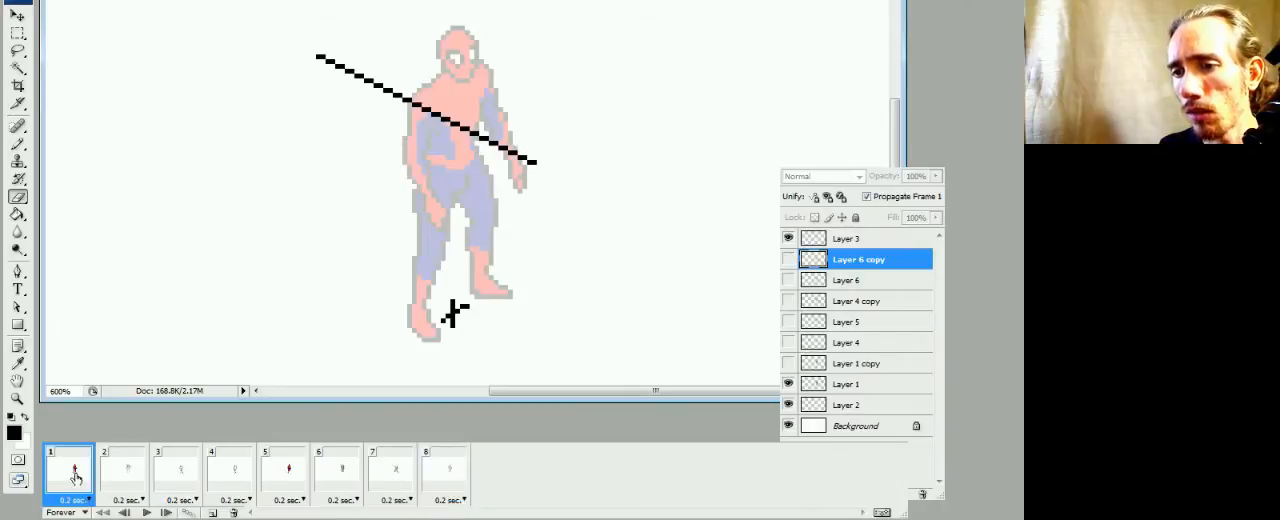
pyautogui.click(136, 483)
pyautogui.click(172, 474)
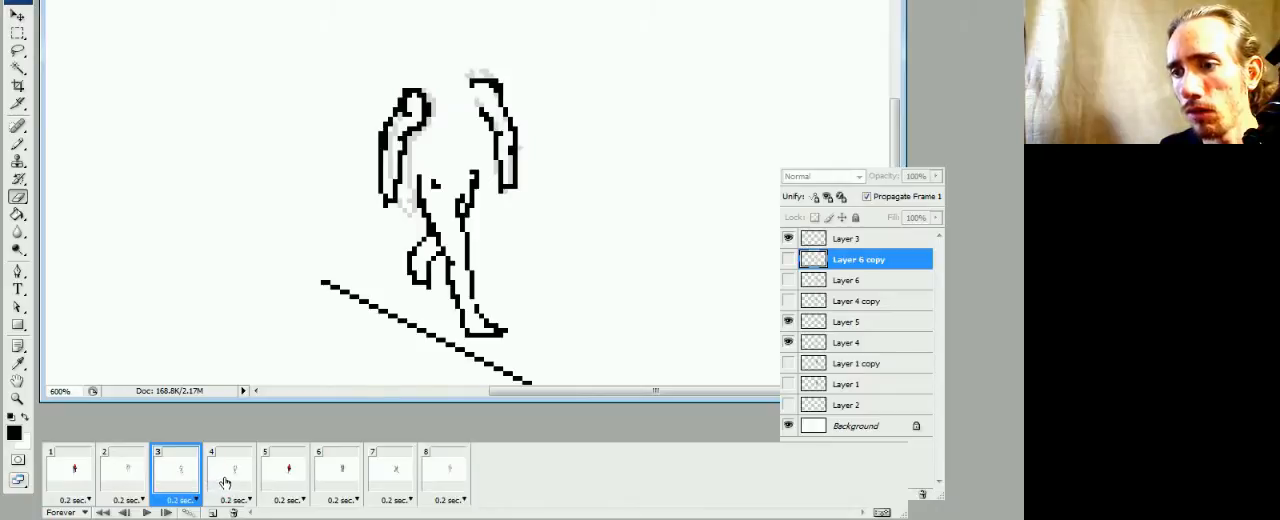
pyautogui.click(227, 480)
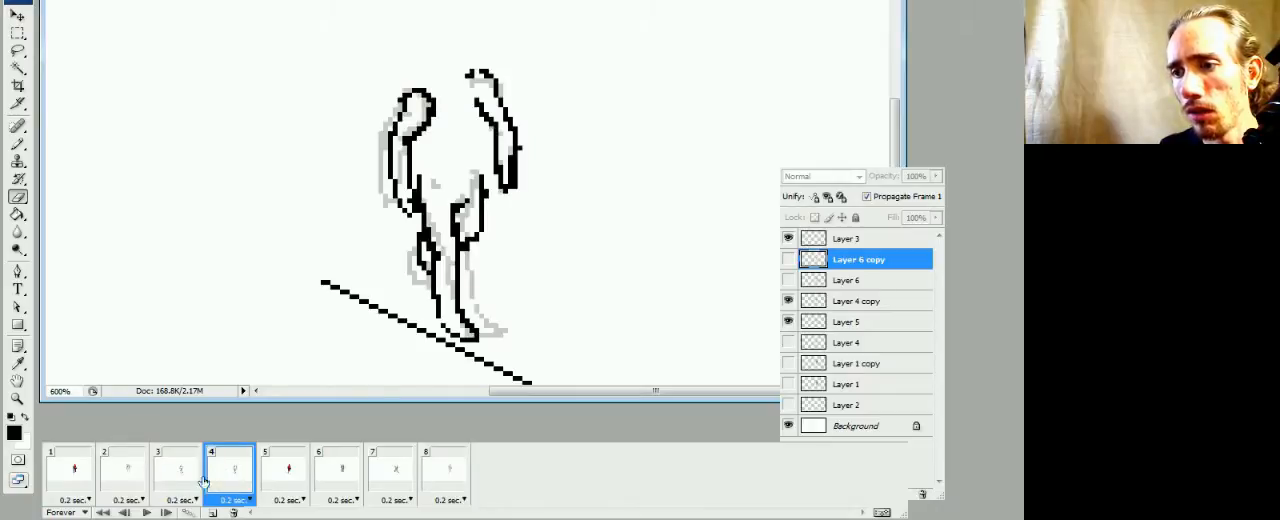
pyautogui.click(180, 481)
pyautogui.click(220, 488)
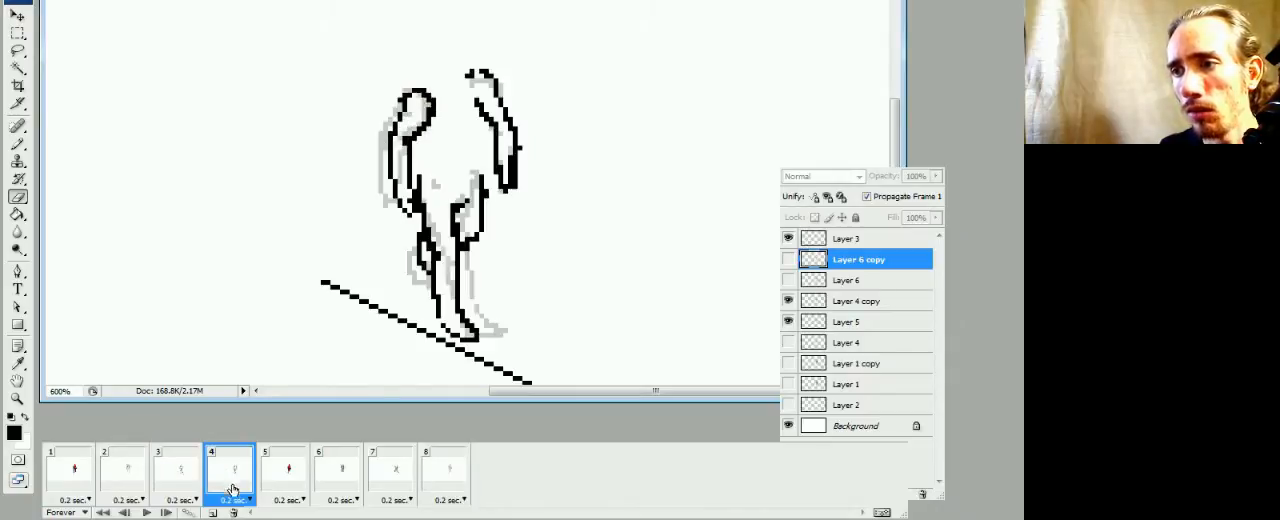
pyautogui.click(182, 488)
pyautogui.click(215, 488)
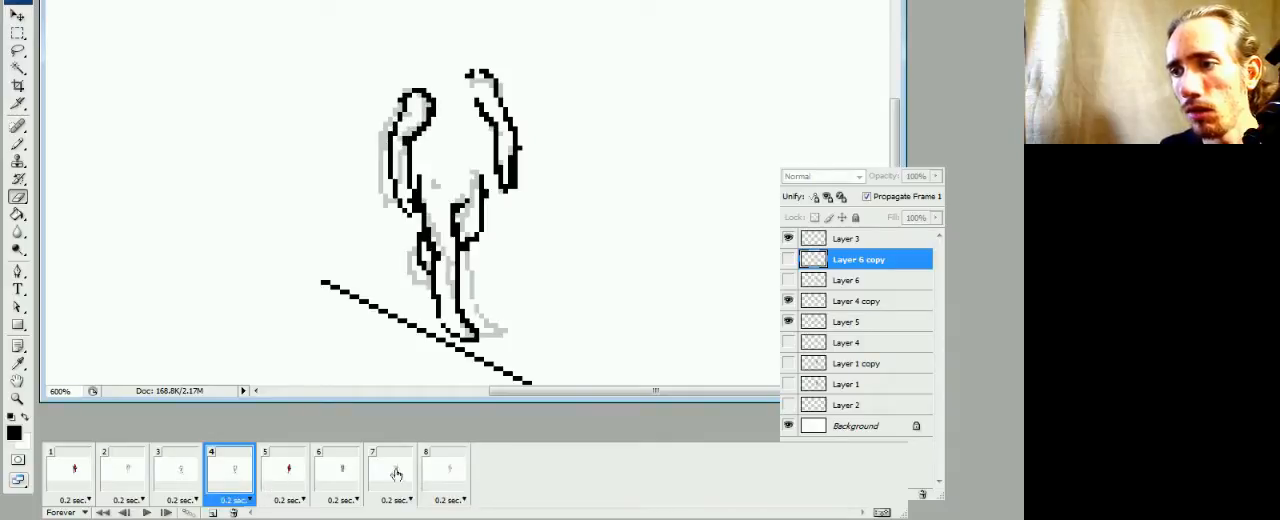
pyautogui.click(452, 482)
pyautogui.click(412, 490)
pyautogui.click(440, 484)
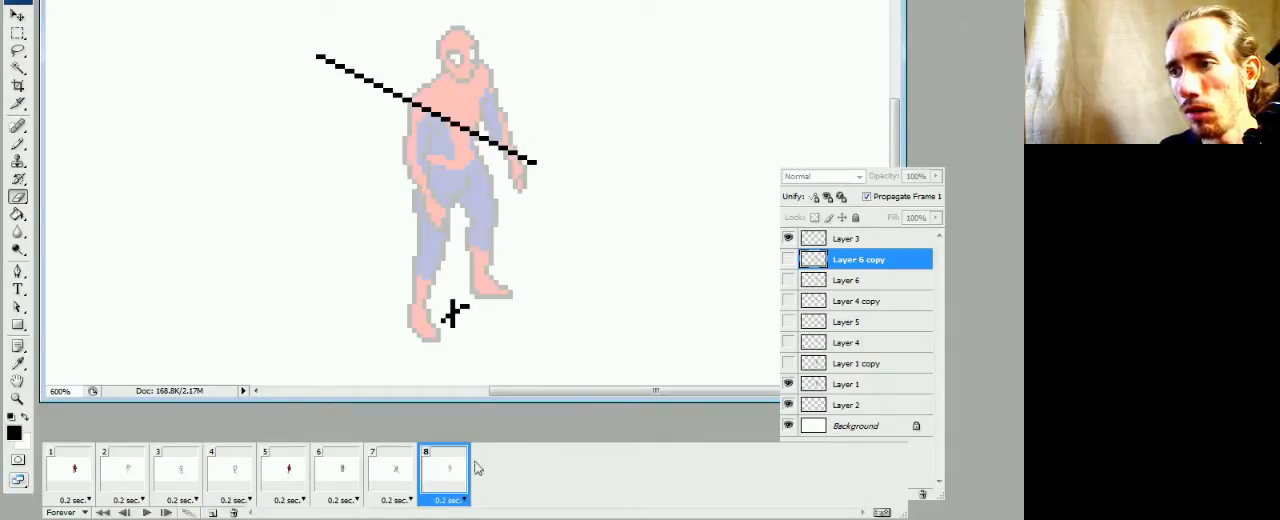
# Try showing the Layer 6 copy drawing in frame 8 and compare it with frame 7
pyautogui.click(789, 259)
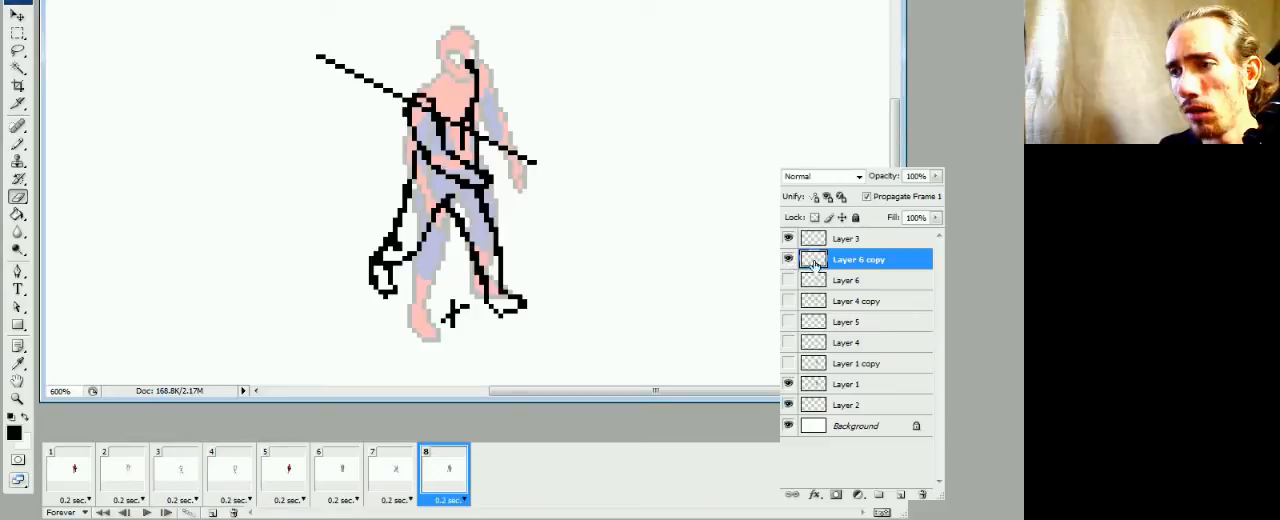
pyautogui.click(406, 466)
pyautogui.click(437, 486)
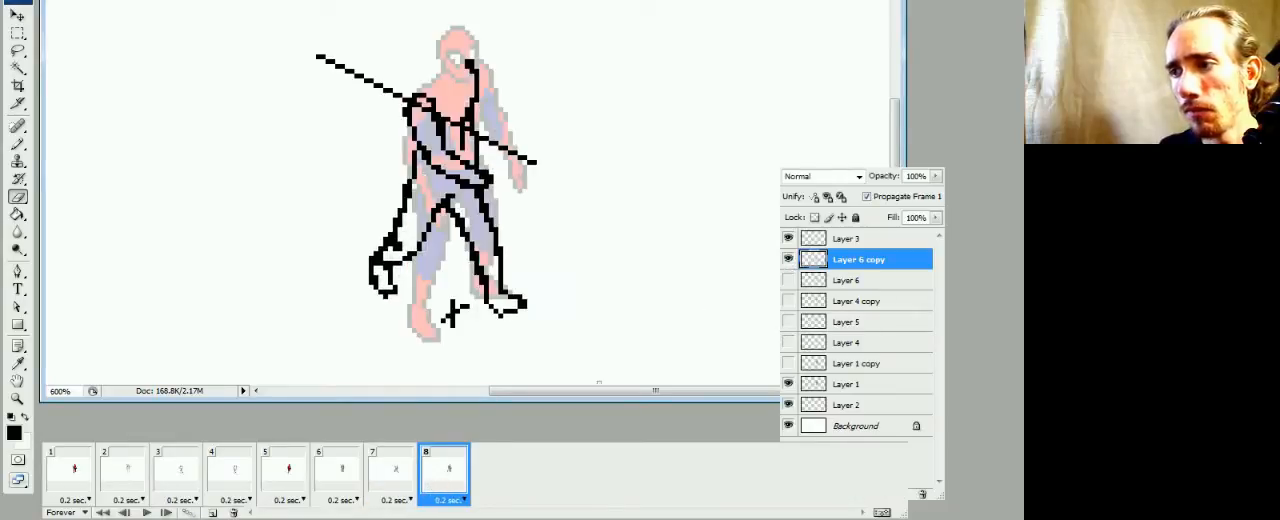
# Hide Layer 6 copy and show Layer 6 in frame 8, then compare it with frame 7
pyautogui.click(789, 259)
pyautogui.click(789, 280)
pyautogui.click(389, 485)
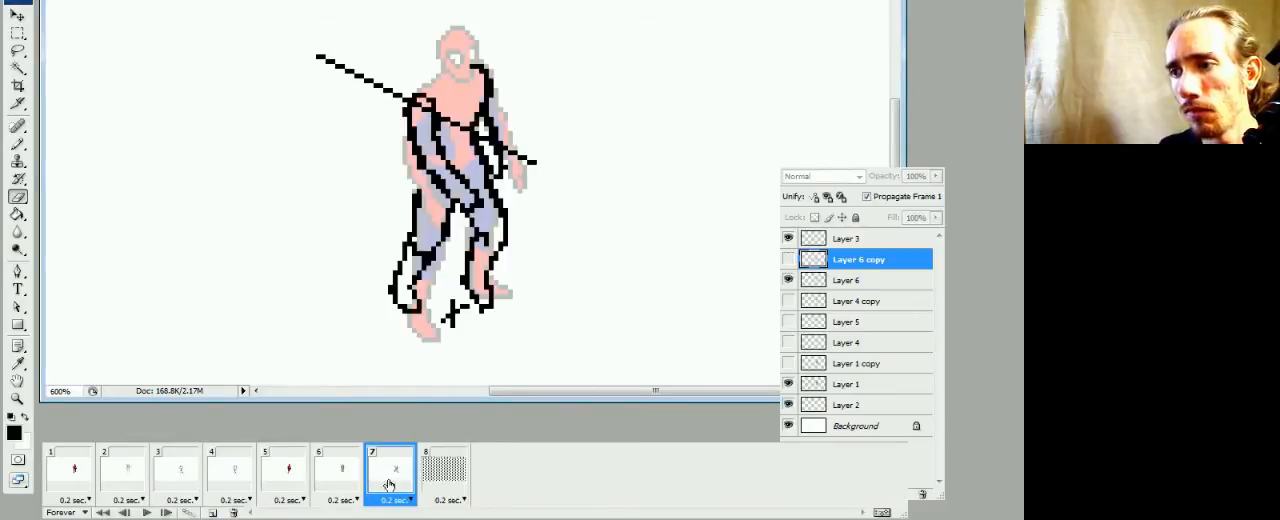
pyautogui.click(443, 470)
# Duplicate Layer 6 in frame 8 with the name Layer 6 copy 2
pyautogui.click(857, 280)
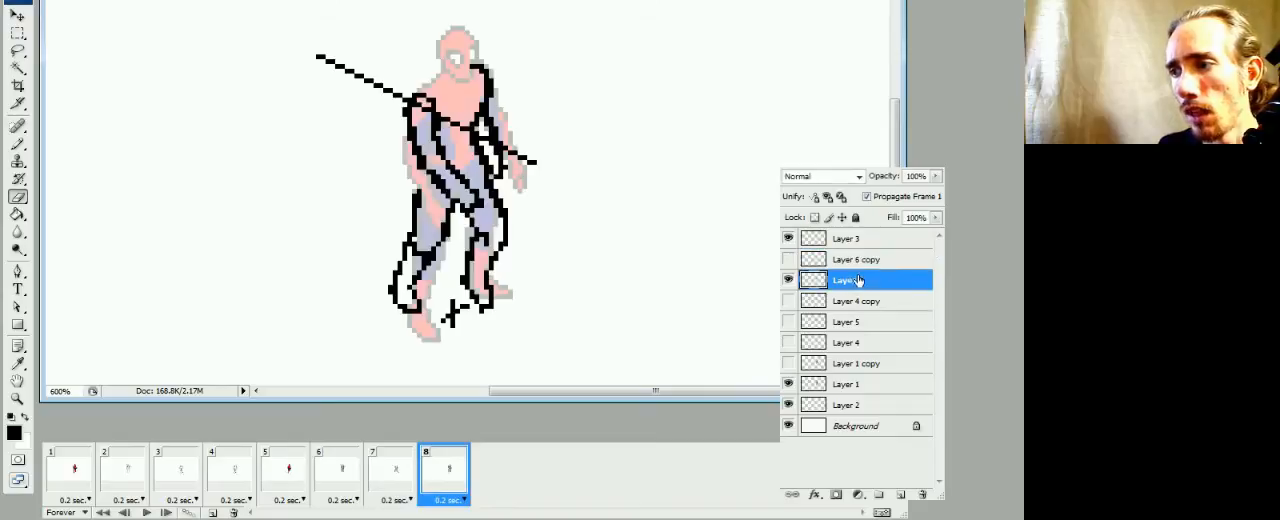
pyautogui.rightClick(857, 280)
pyautogui.click(762, 0)
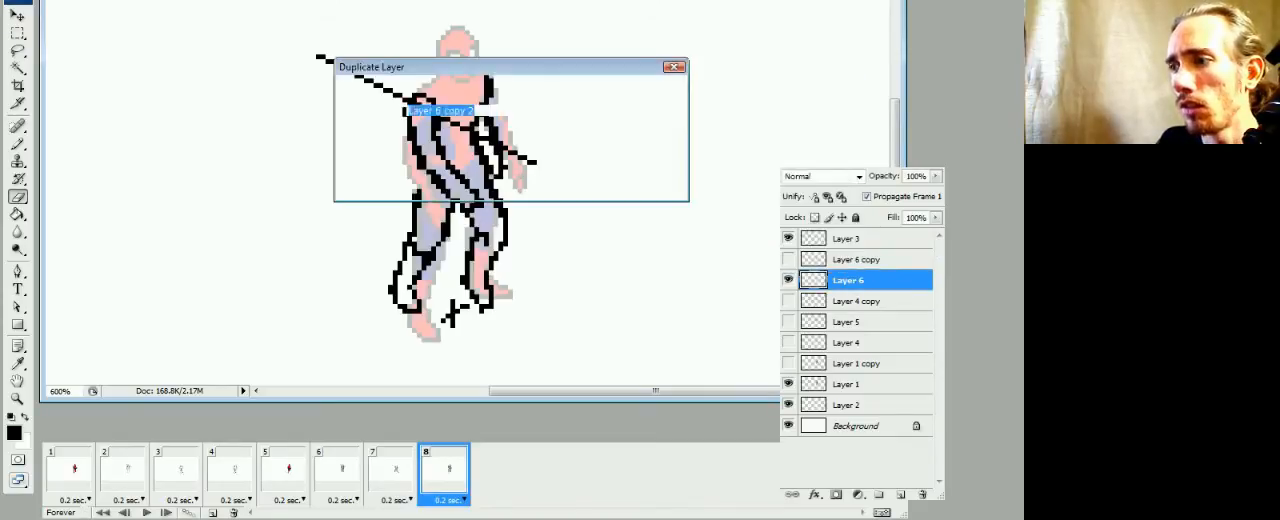
pyautogui.press('Return')
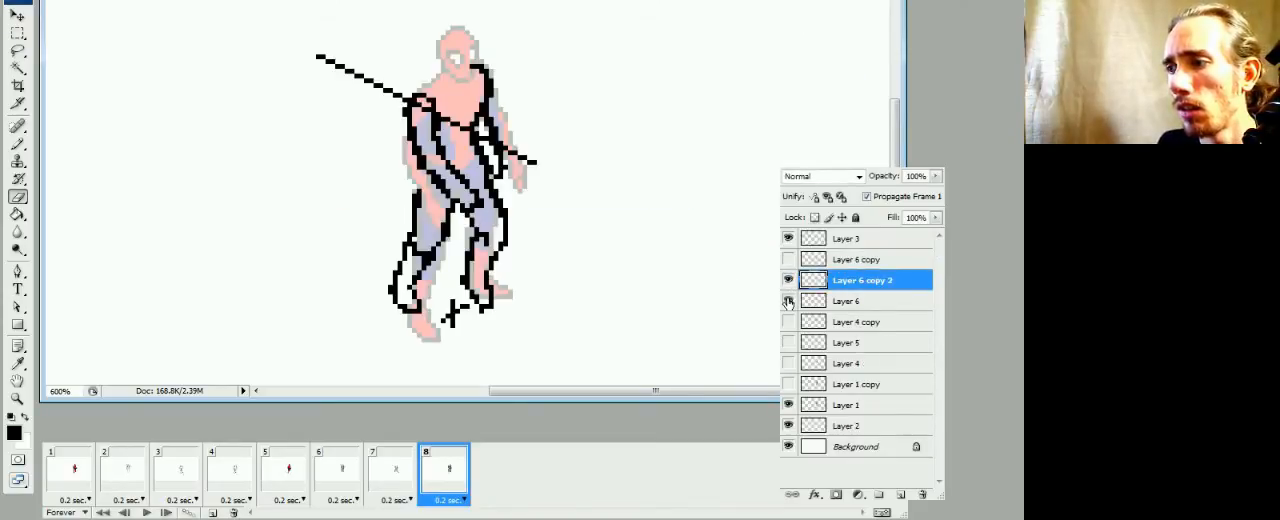
# Hide the original Layer 6 and stack Layer 6 copy 2 above Layer 6 copy, checking frame 8 against frame 7
pyautogui.moveTo(828, 282); pyautogui.dragTo(806, 270)
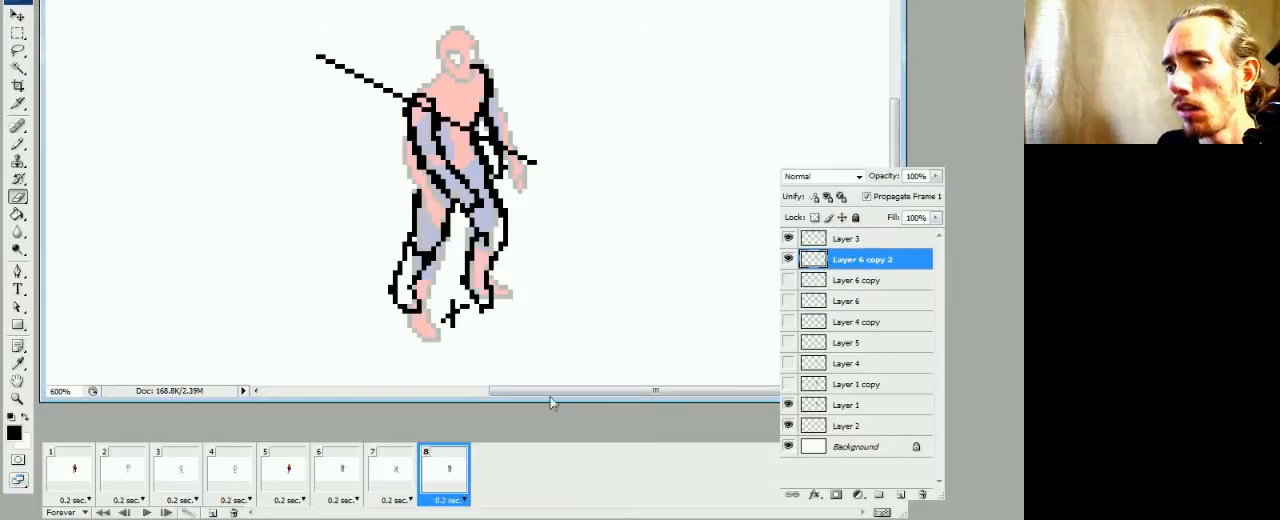
pyautogui.click(400, 478)
pyautogui.click(437, 482)
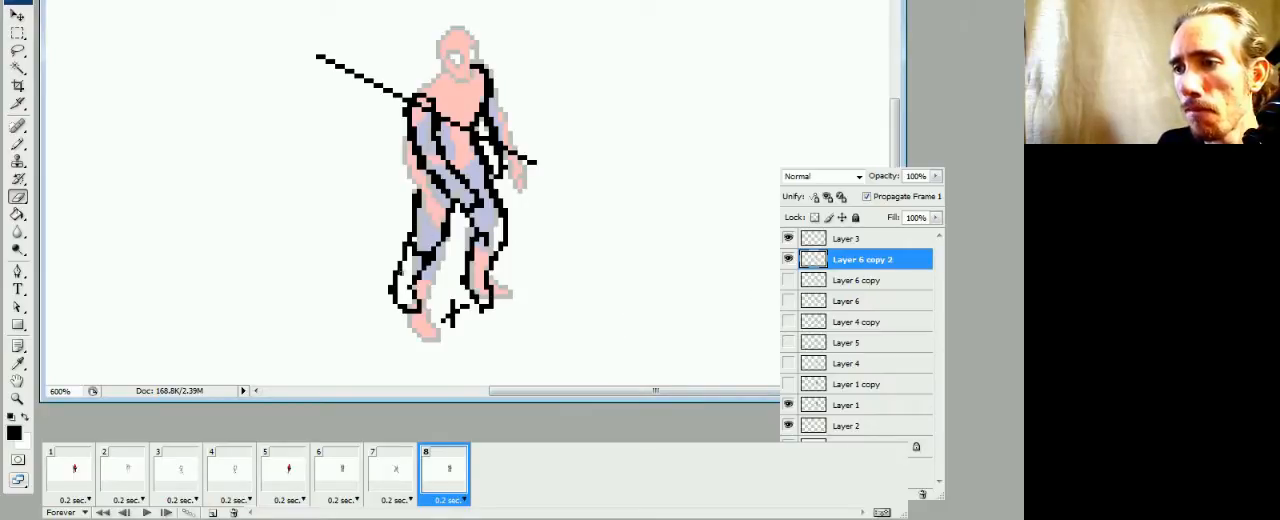
# Erase the old lower-leg outlines from Layer 6 copy 2 in frame 8 and redraw the right-hand shin as a straighter leg
pyautogui.moveTo(405, 248)
pyautogui.mouseDown()
pyautogui.moveTo(412, 280)
pyautogui.moveTo(397, 311)
pyautogui.mouseUp()
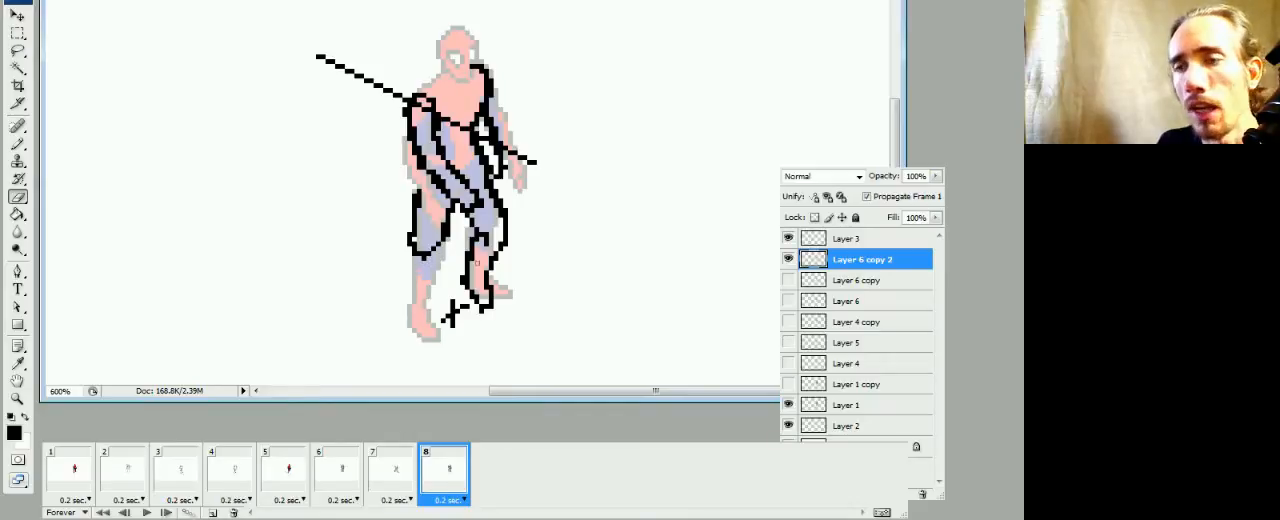
pyautogui.press('b')
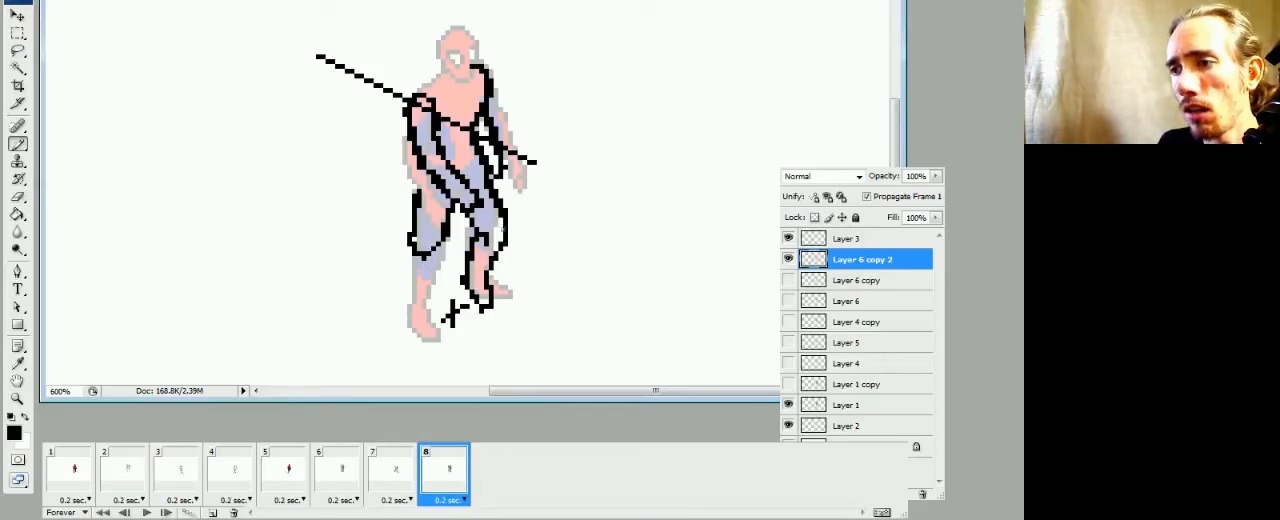
pyautogui.moveTo(507, 250); pyautogui.dragTo(510, 296)
pyautogui.press('e')
pyautogui.press('b')
pyautogui.moveTo(479, 239); pyautogui.dragTo(495, 296)
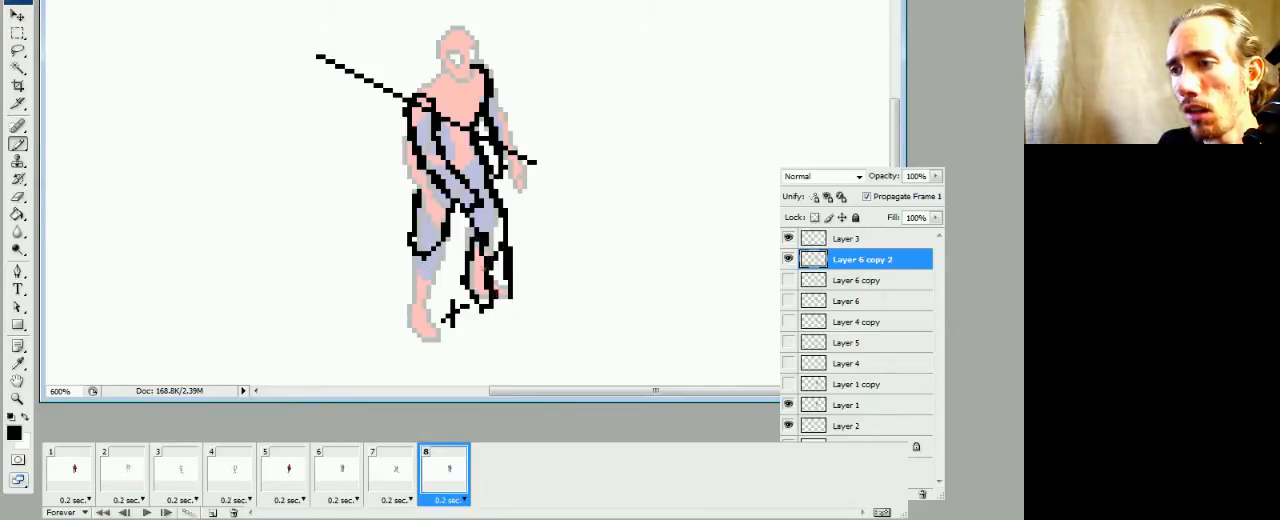
pyautogui.press('e')
pyautogui.moveTo(486, 258)
pyautogui.mouseDown()
pyautogui.moveTo(482, 269)
pyautogui.moveTo(488, 243)
pyautogui.moveTo(504, 260)
pyautogui.moveTo(469, 260)
pyautogui.moveTo(471, 291)
pyautogui.mouseUp()
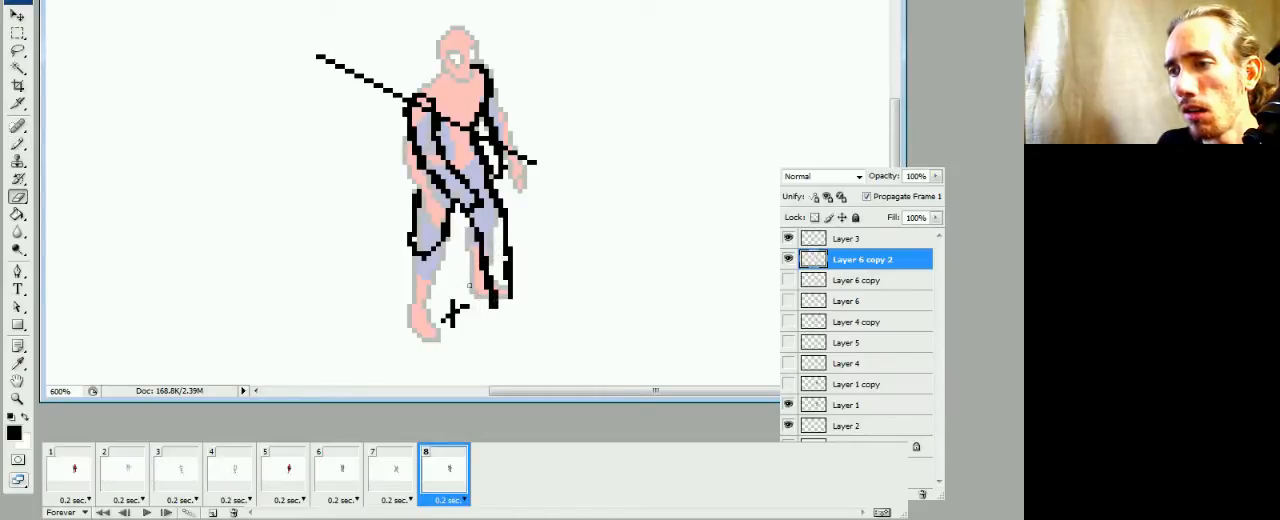
# Extend the right-hand shin's outline downward and draw a forward-pointing foot at its end
pyautogui.press('b')
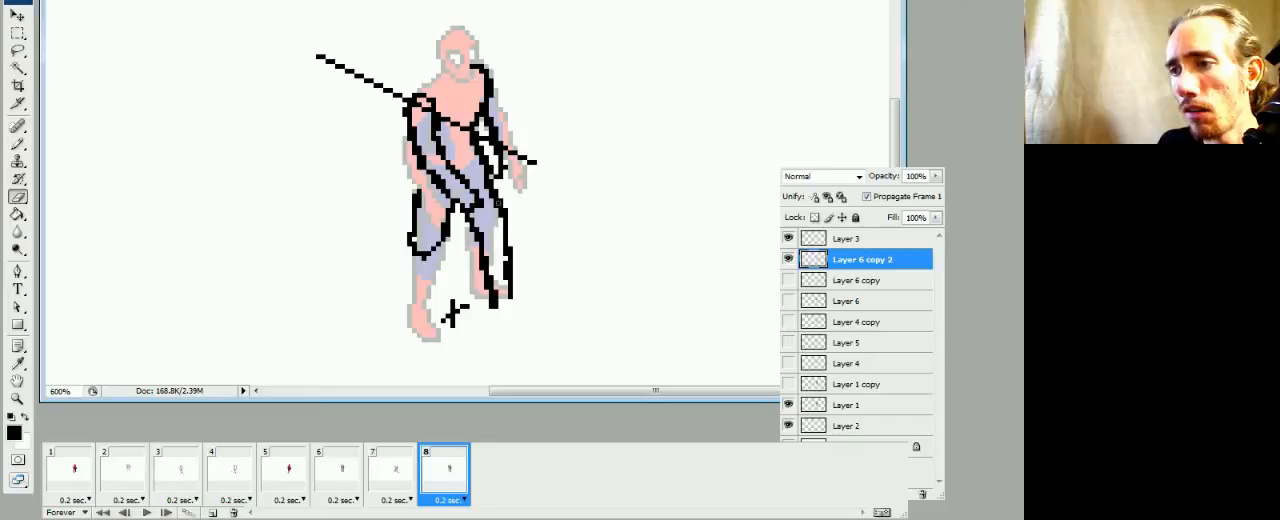
pyautogui.hotkey('ctrl', 'z')
pyautogui.moveTo(492, 195); pyautogui.dragTo(501, 224)
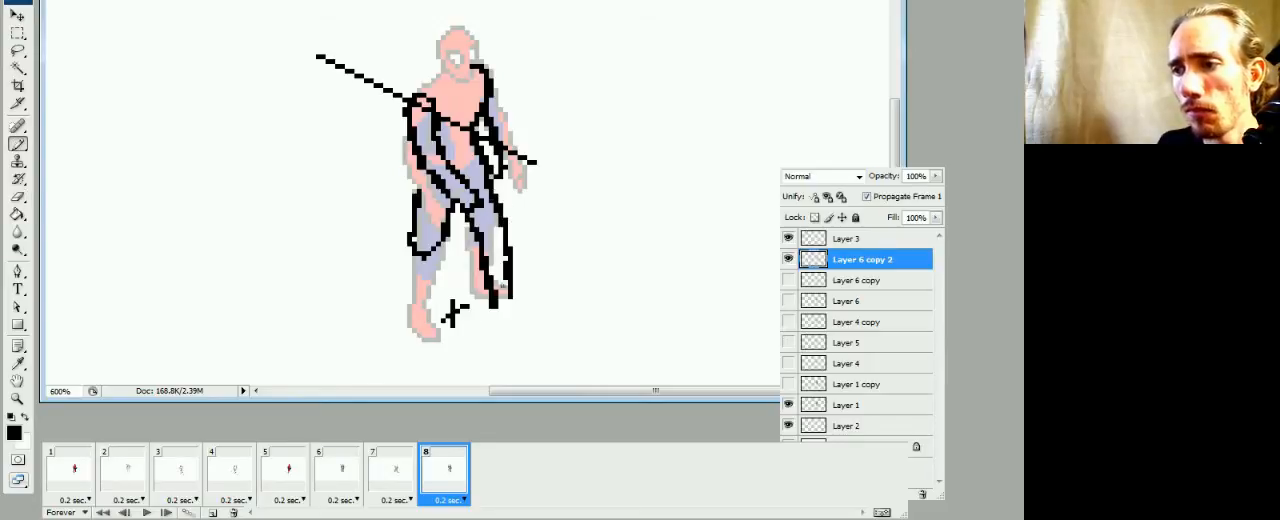
pyautogui.moveTo(501, 315); pyautogui.dragTo(518, 324)
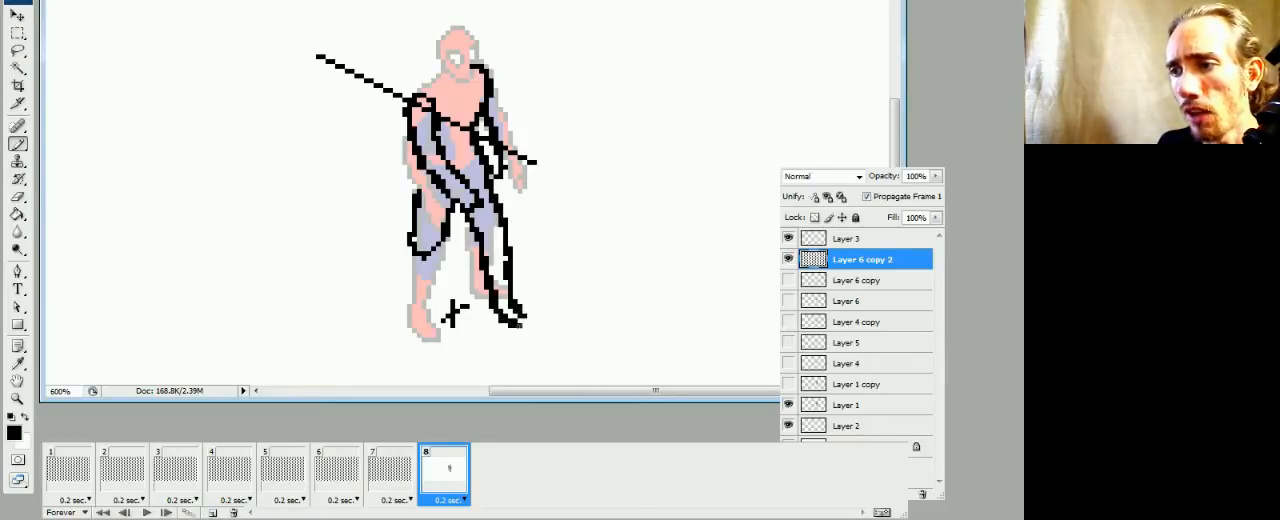
pyautogui.press('e')
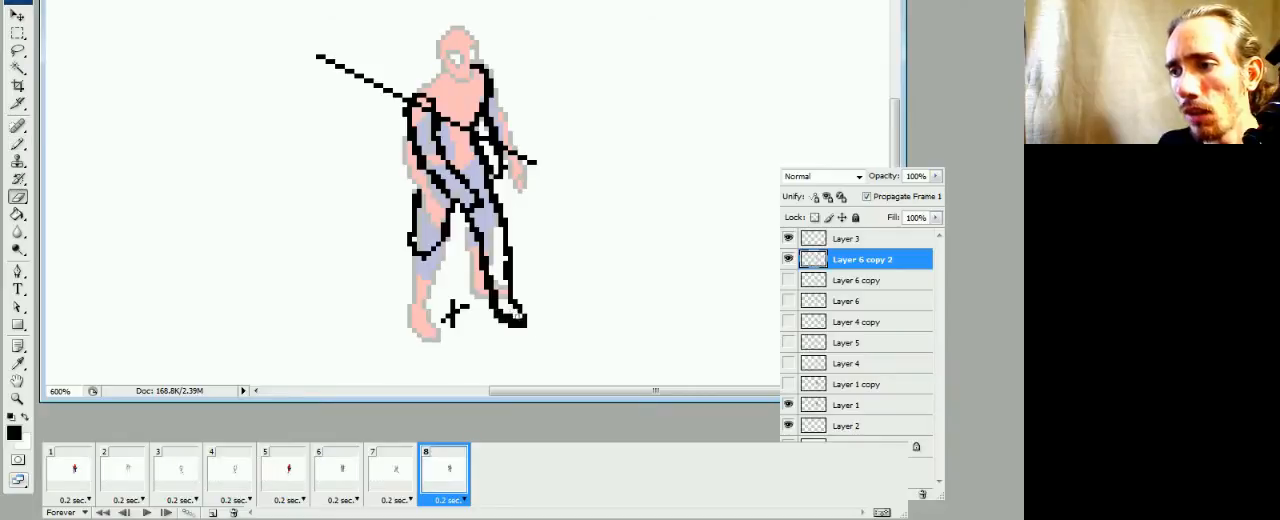
# Compare frame 8 with frame 7 and clean up the outline of the right-hand shin in frame 8
pyautogui.click(399, 470)
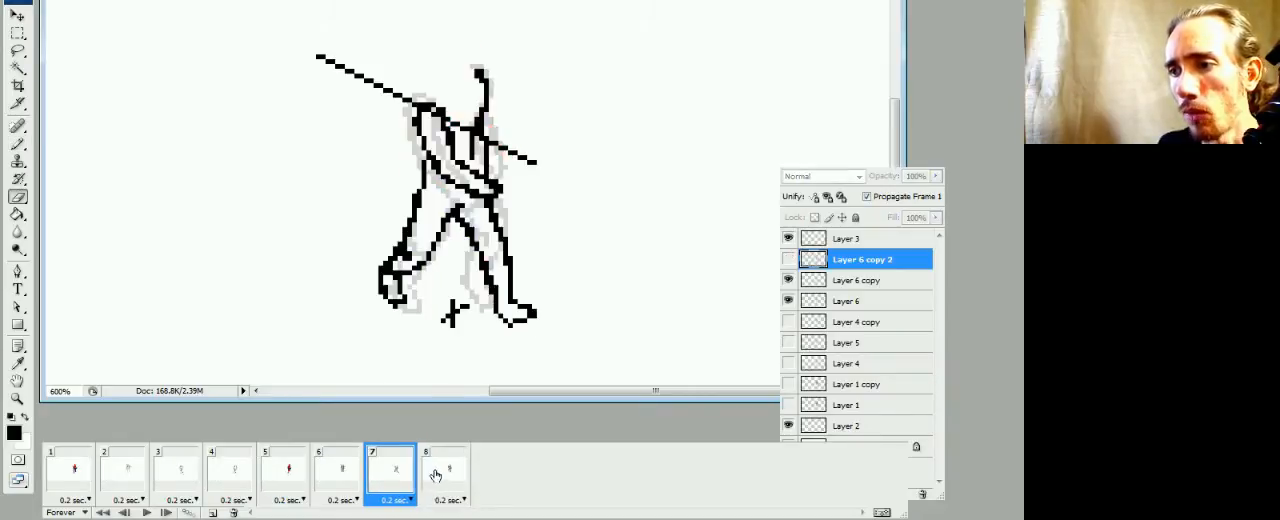
pyautogui.click(434, 477)
pyautogui.click(403, 478)
pyautogui.click(431, 483)
pyautogui.click(392, 466)
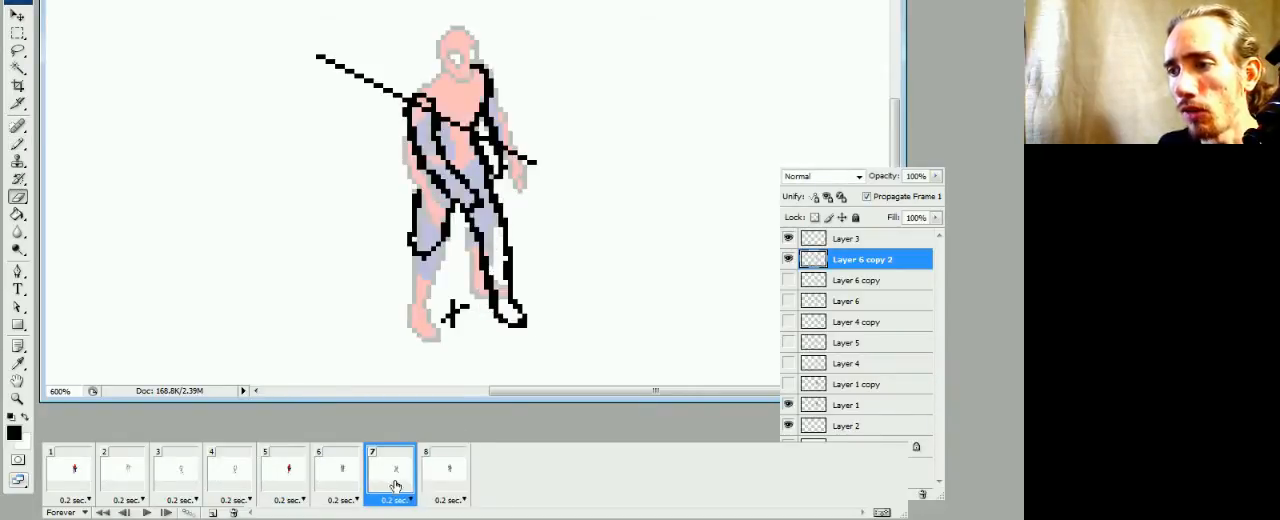
pyautogui.click(442, 465)
pyautogui.press('b')
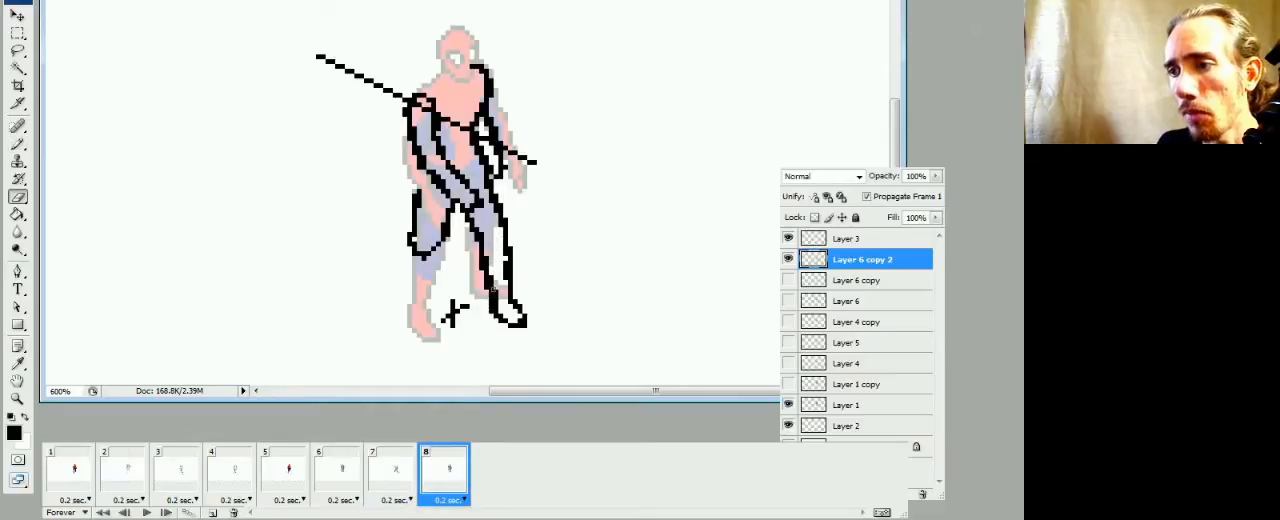
pyautogui.press('e')
pyautogui.press('b')
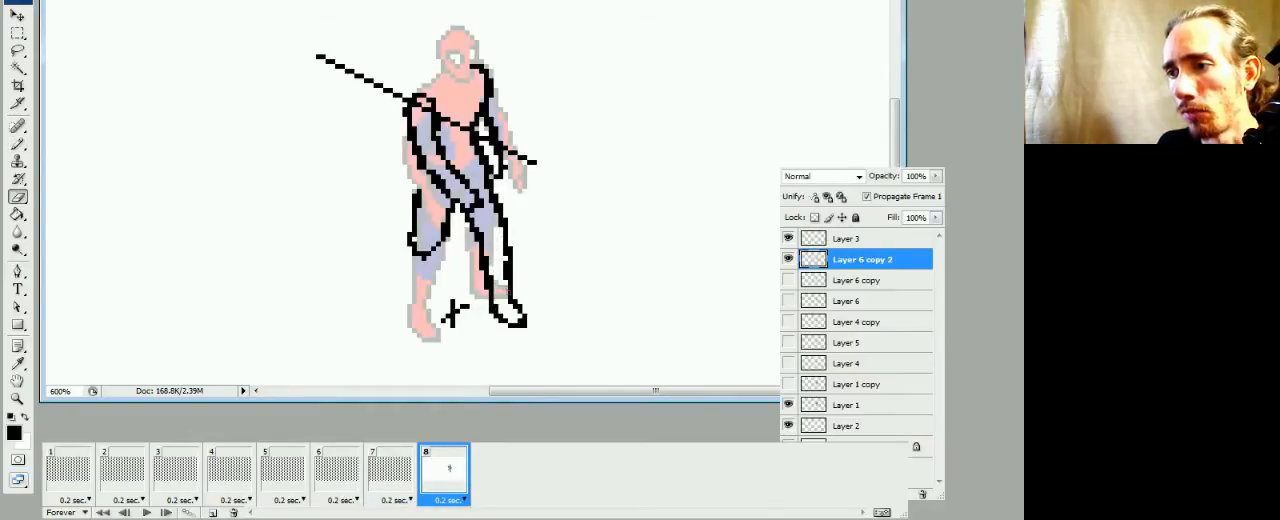
pyautogui.press('e')
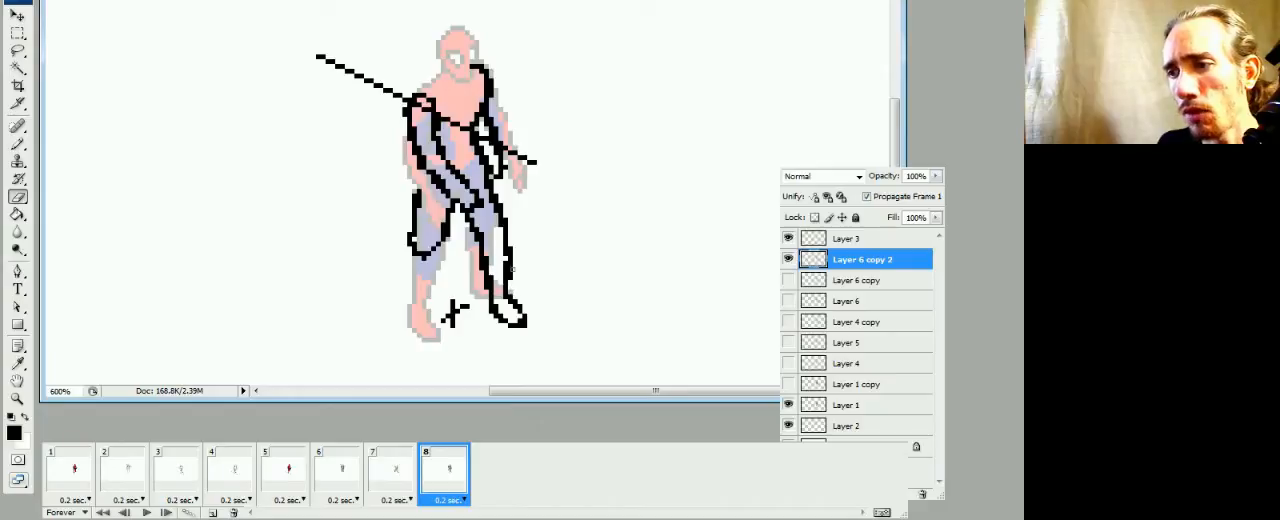
pyautogui.press('b')
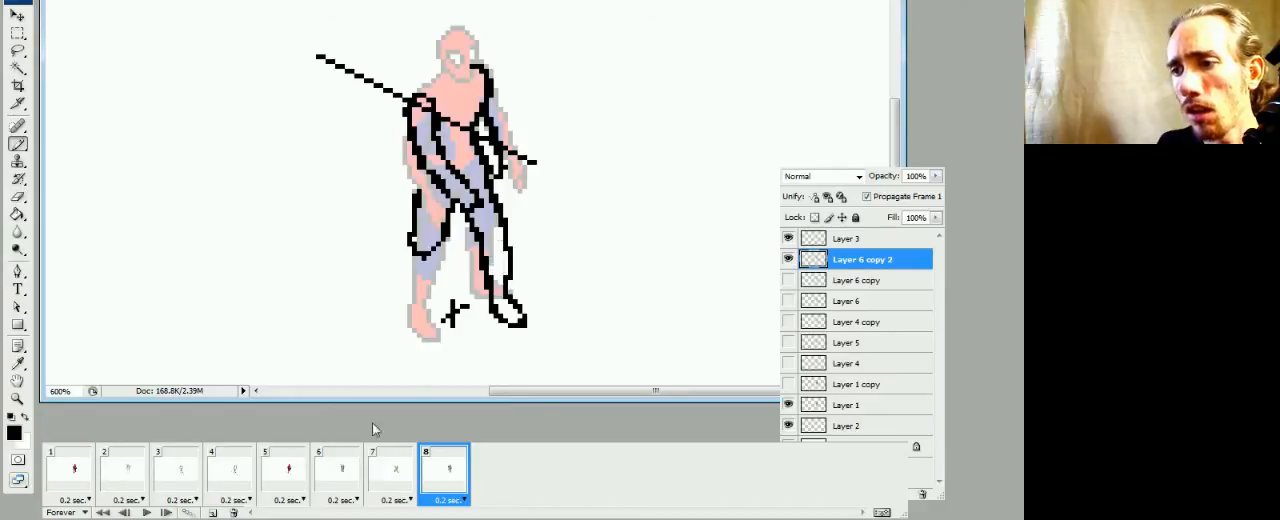
# Check frame 8 against frame 7 and square off the bottom of the left-hand thigh at the knee
pyautogui.click(383, 477)
pyautogui.click(443, 484)
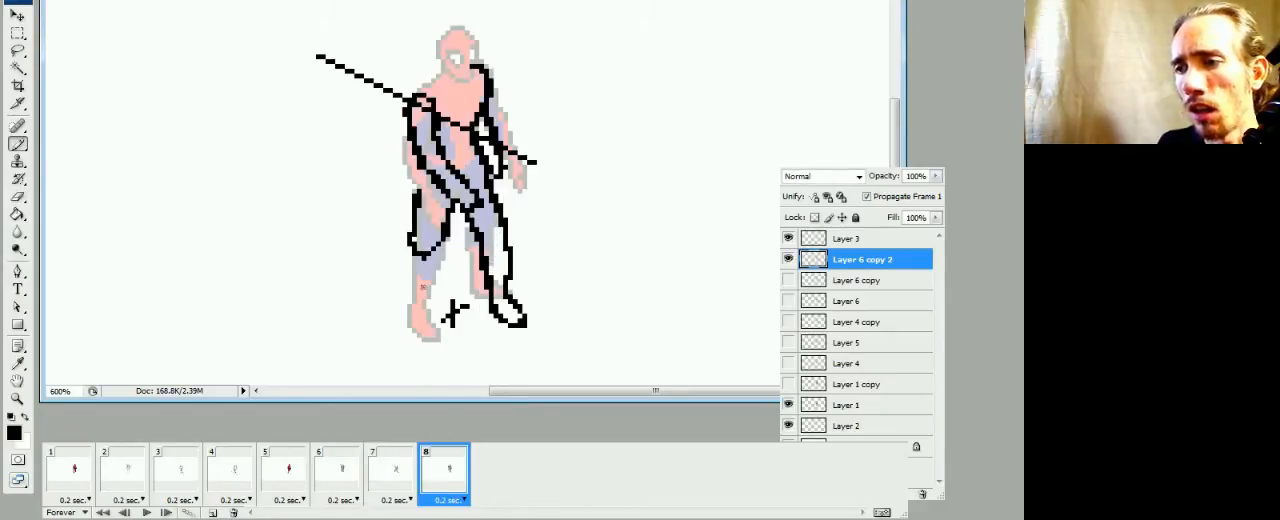
pyautogui.click(395, 466)
pyautogui.click(443, 466)
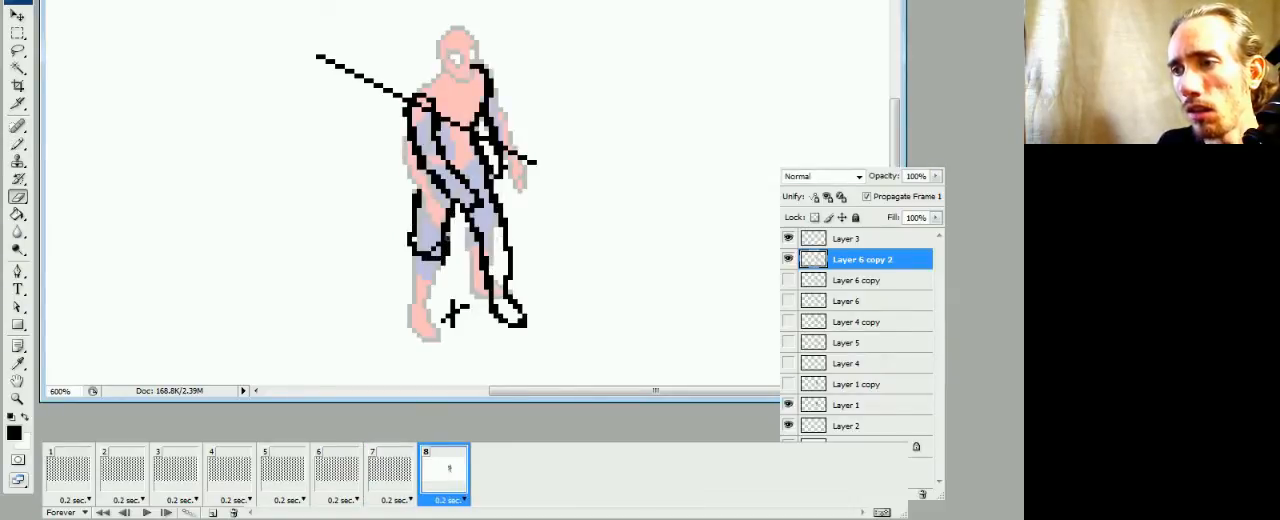
pyautogui.press('e')
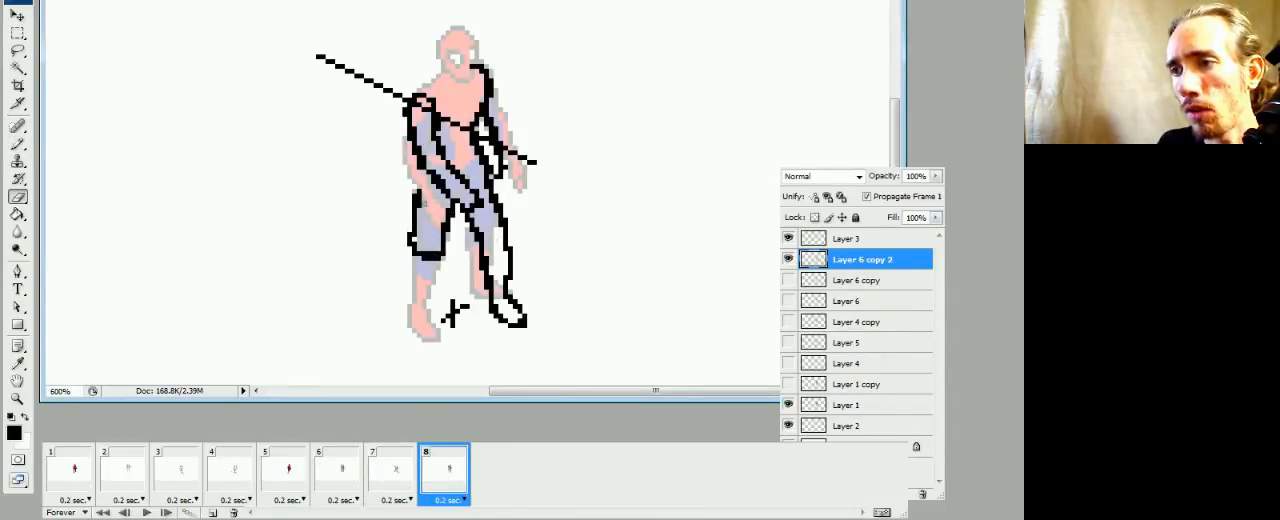
pyautogui.press('b')
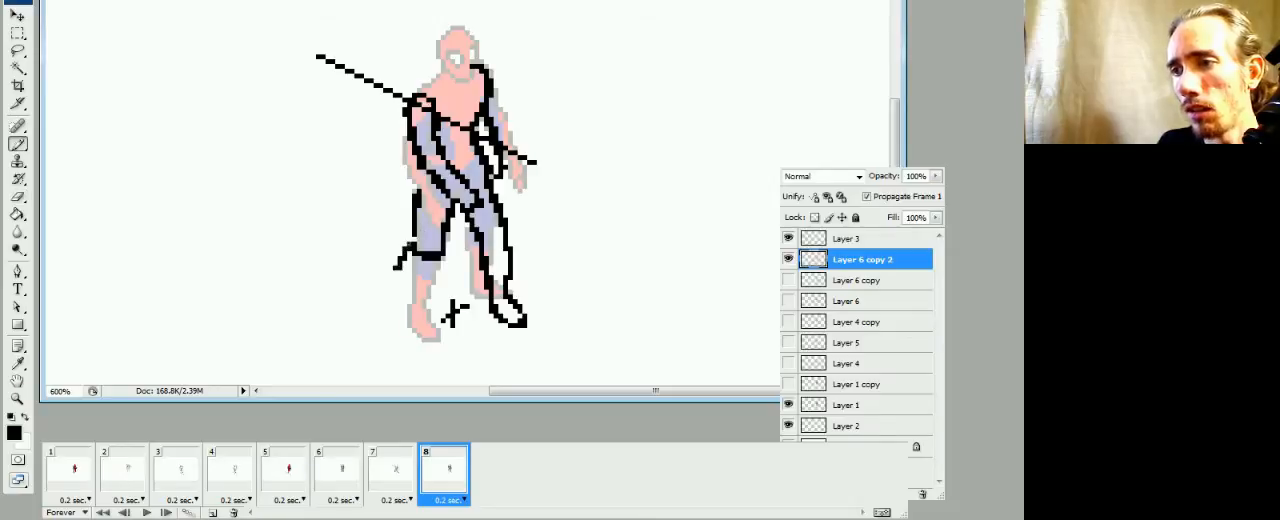
# Draw the left-hand lower leg as a short raised shape behind the knee, erasing the excess pixels inside it
pyautogui.click(395, 468)
pyautogui.click(443, 468)
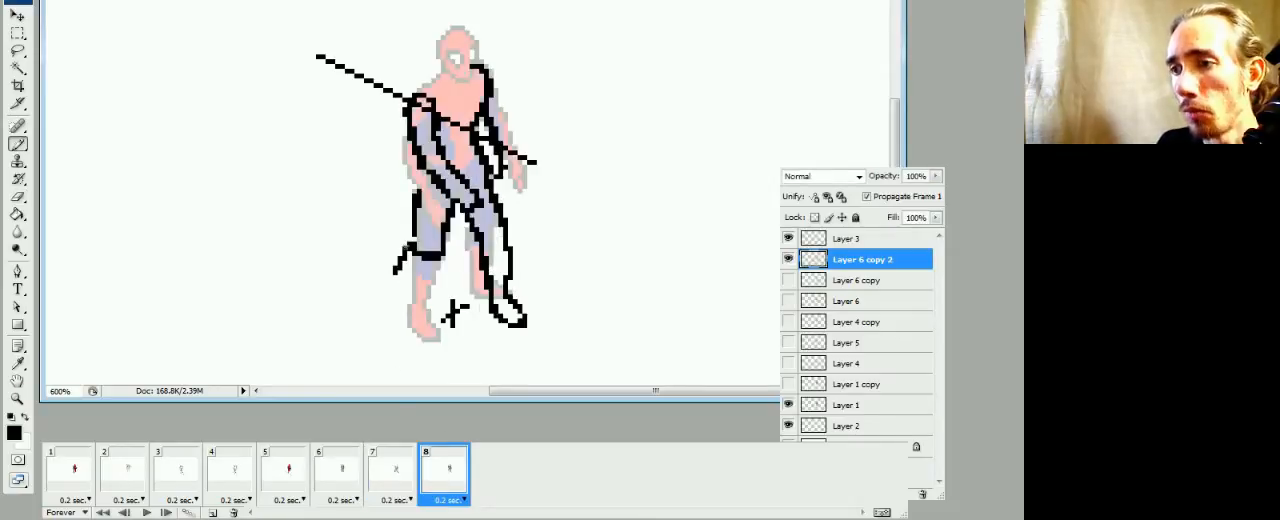
pyautogui.moveTo(410, 245)
pyautogui.mouseDown()
pyautogui.moveTo(400, 286)
pyautogui.moveTo(411, 266)
pyautogui.mouseUp()
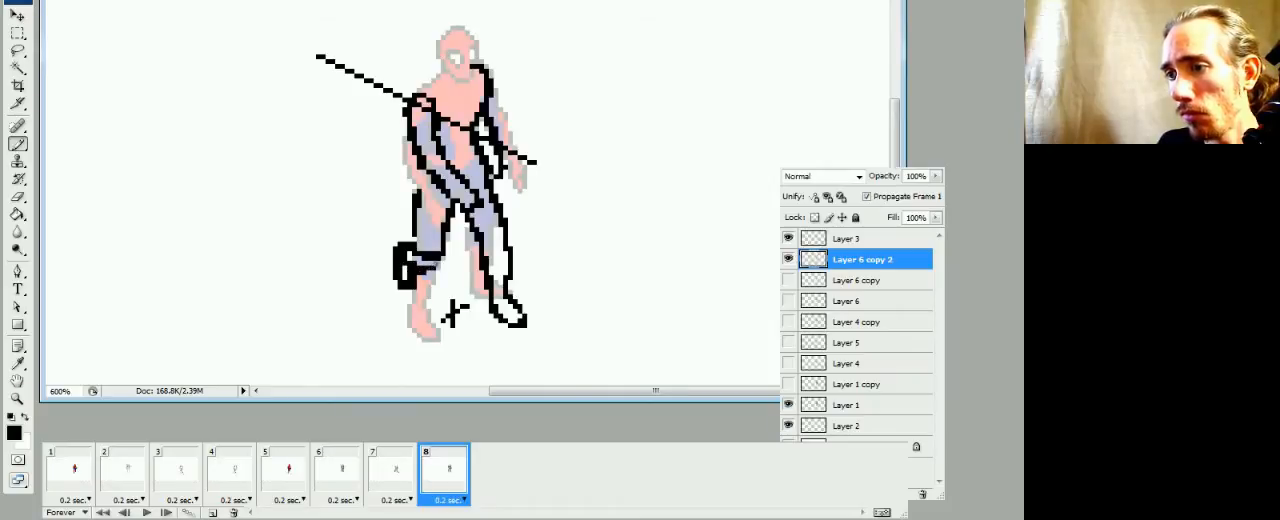
pyautogui.press('e')
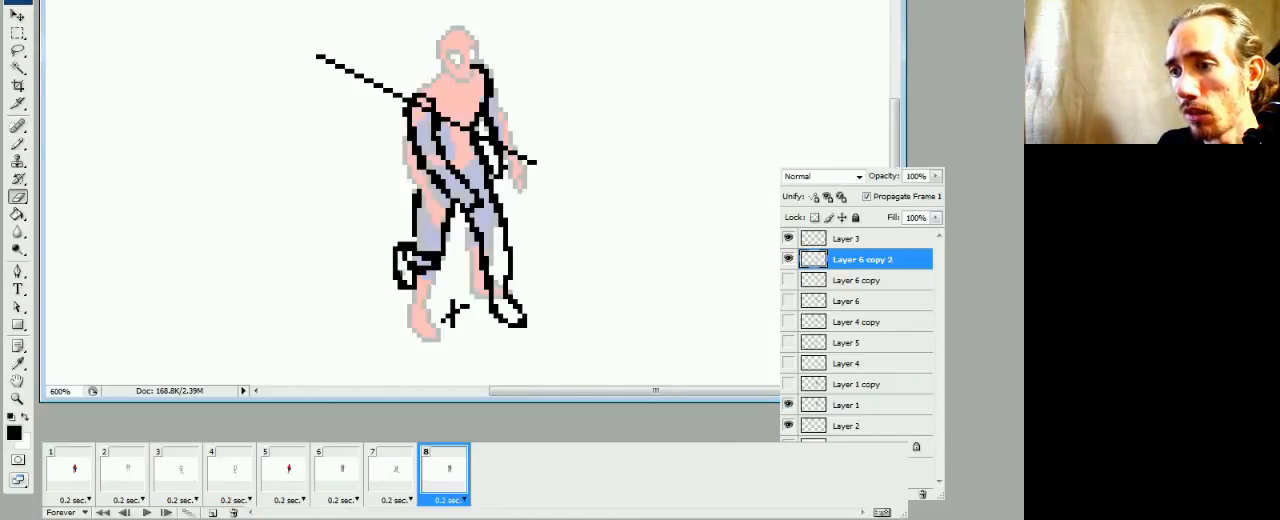
pyautogui.press('b')
pyautogui.press('e')
pyautogui.click(413, 262)
pyautogui.press('b')
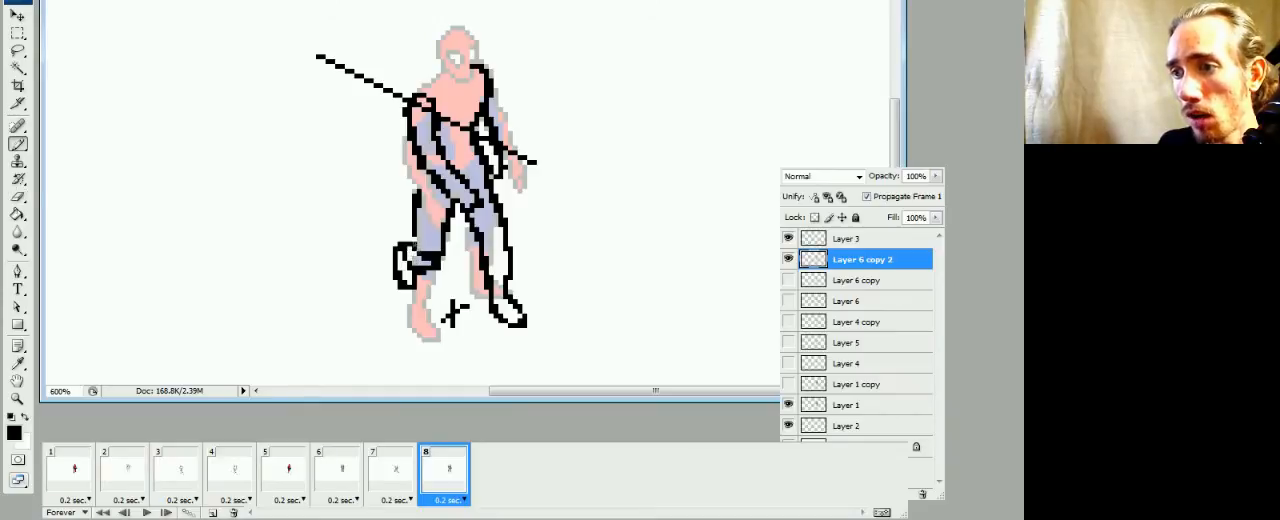
# Flip between frames 7 and 8 to check the new leg positions
pyautogui.click(399, 480)
pyautogui.click(432, 490)
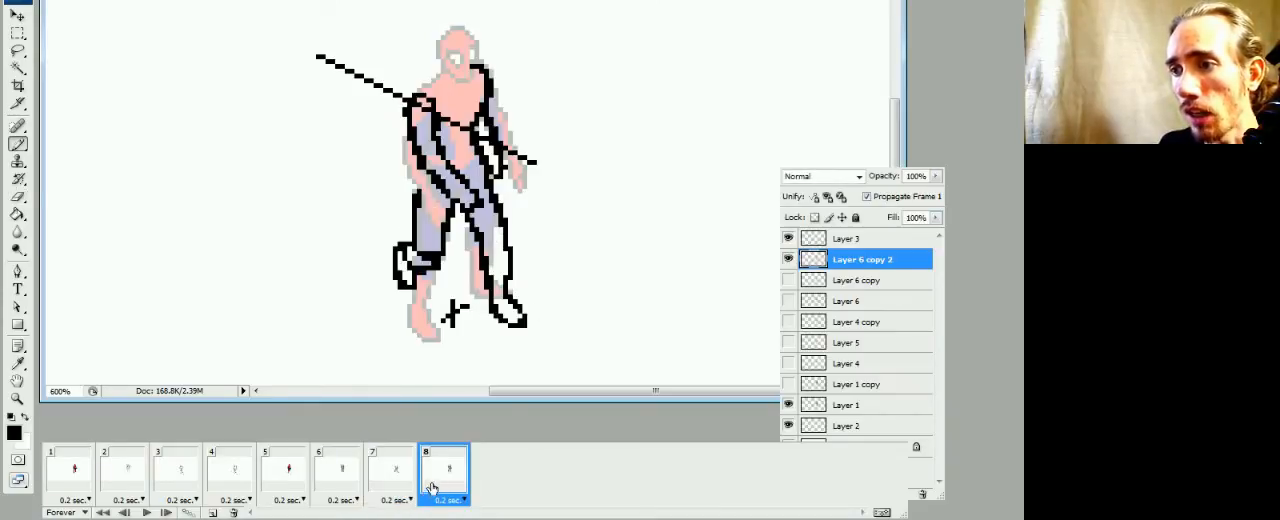
pyautogui.click(397, 495)
pyautogui.click(445, 475)
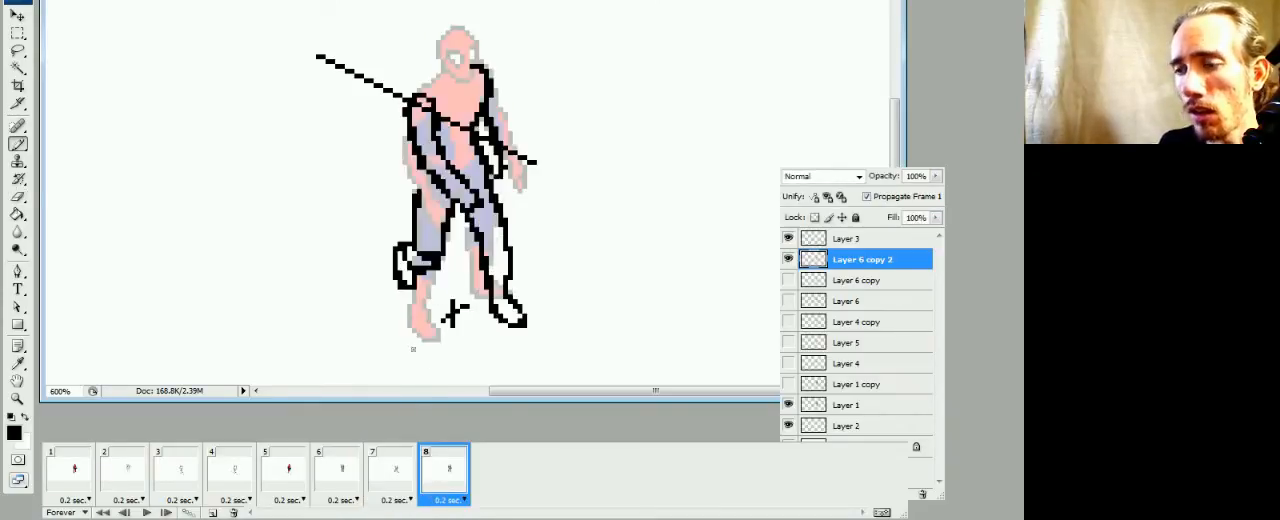
pyautogui.click(400, 488)
pyautogui.click(426, 488)
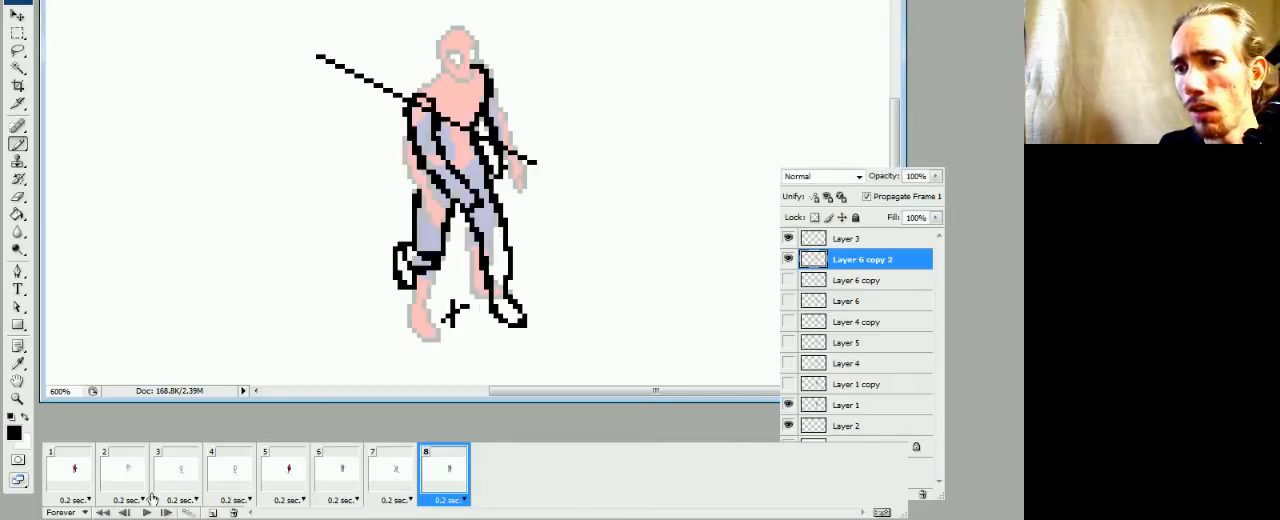
# Examine the leg motion across frames 3 to 8, comparing the earlier steps of the walk with the new pose
pyautogui.click(297, 480)
pyautogui.click(245, 484)
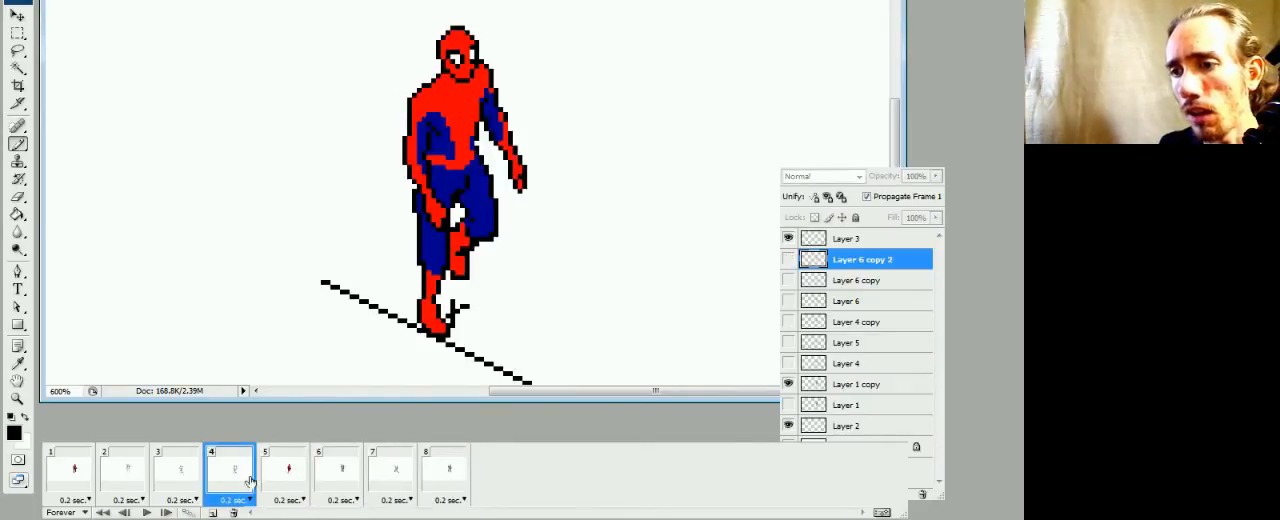
pyautogui.click(288, 483)
pyautogui.click(234, 487)
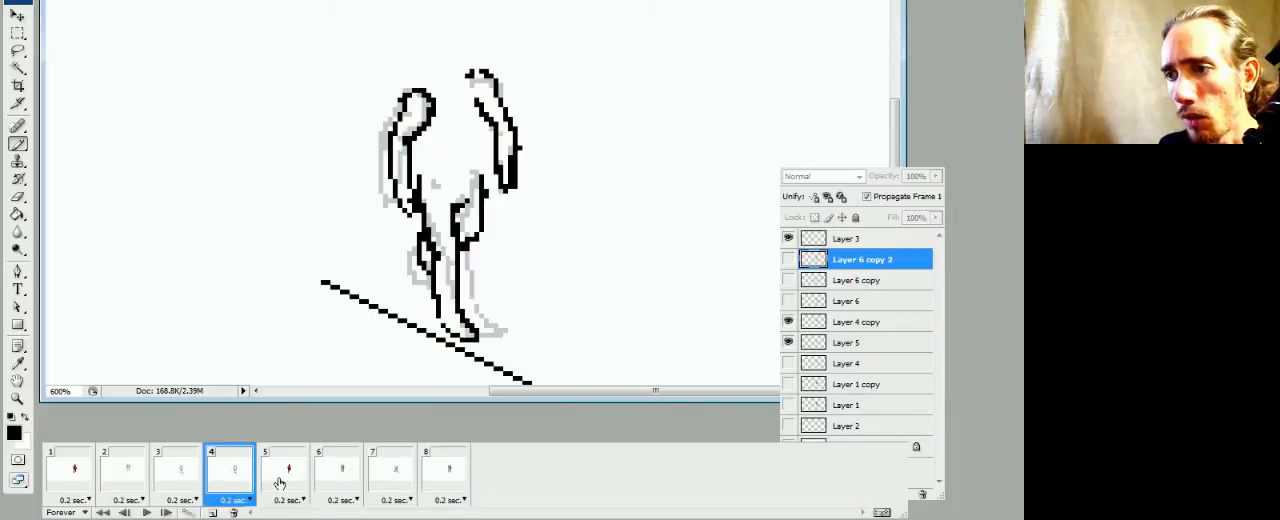
pyautogui.click(282, 482)
pyautogui.click(244, 487)
pyautogui.click(200, 485)
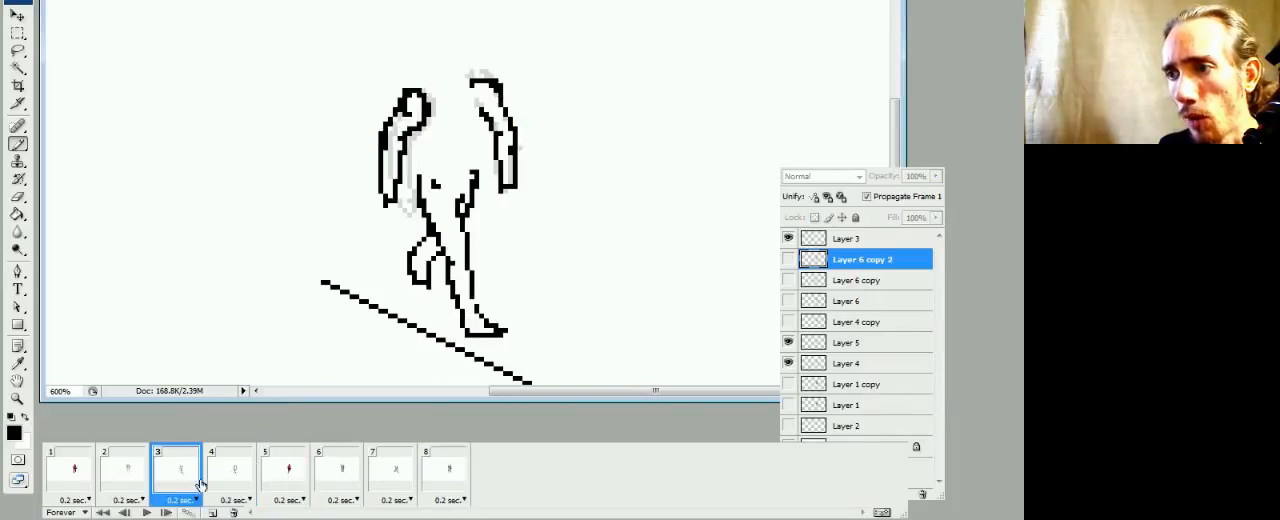
pyautogui.click(232, 485)
pyautogui.click(278, 484)
pyautogui.click(232, 487)
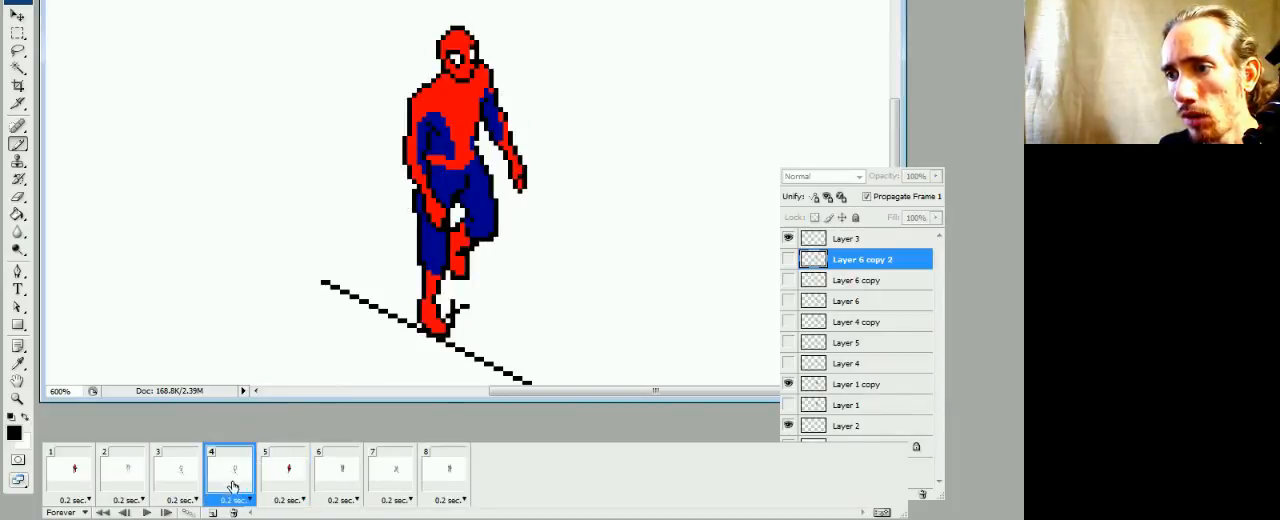
pyautogui.click(277, 483)
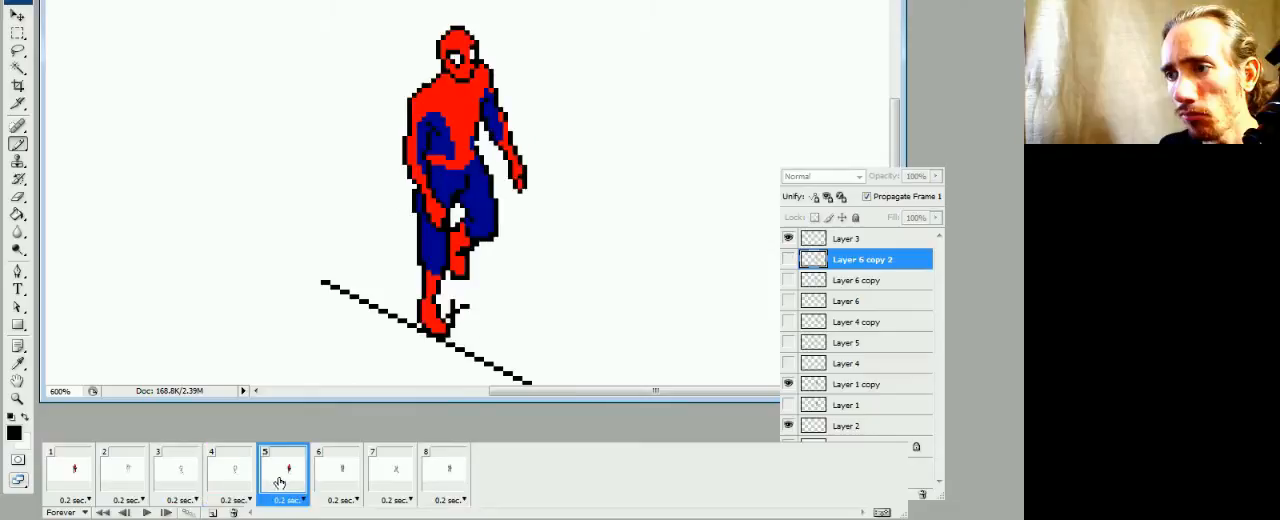
pyautogui.click(337, 480)
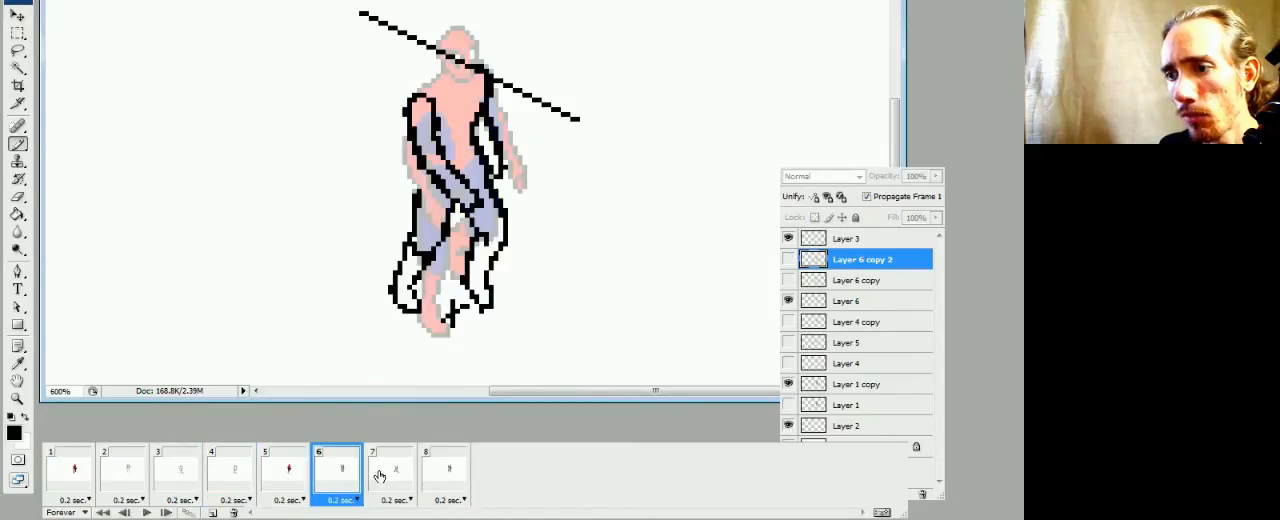
pyautogui.click(382, 476)
pyautogui.click(424, 470)
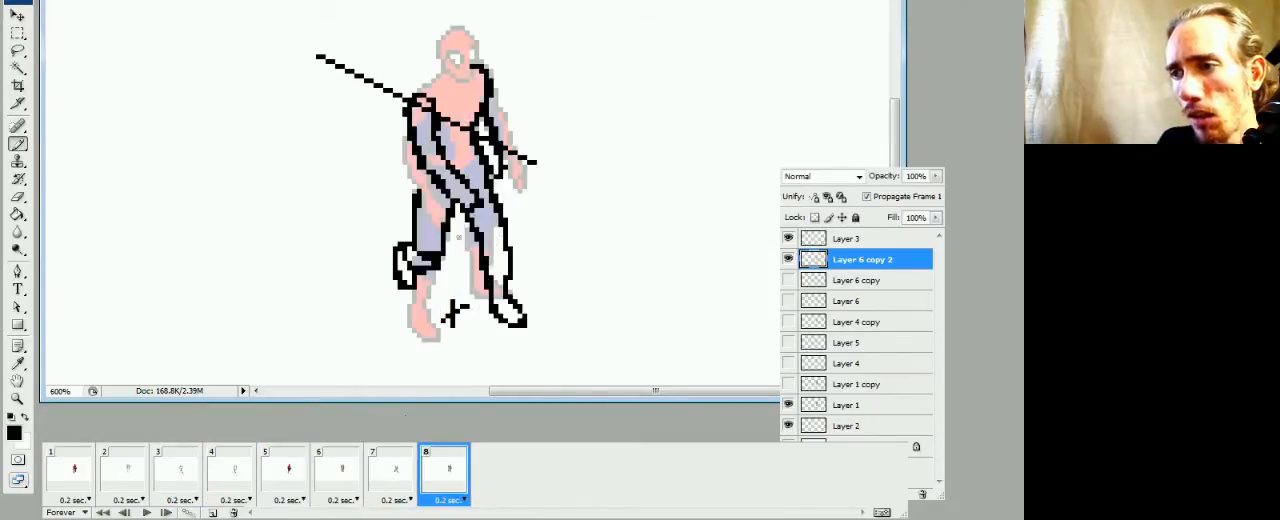
# Shift the right-hand lower leg and foot in frame 8 one pixel to the left, then compare with frame 7
pyautogui.press('m')
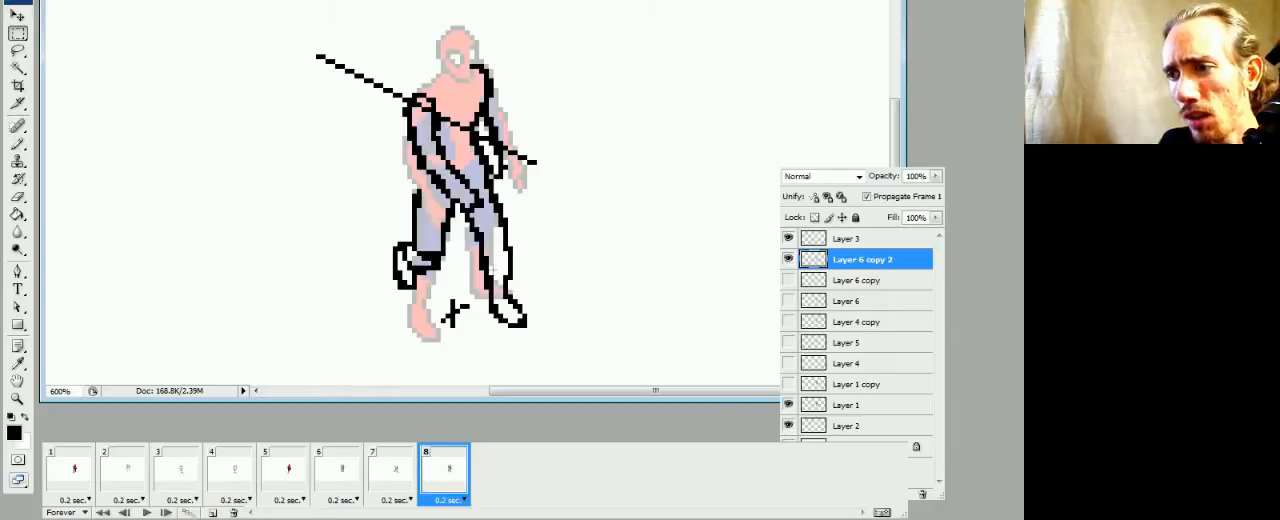
pyautogui.moveTo(540, 217); pyautogui.dragTo(476, 368)
pyautogui.hotkey('ctrl', 'Left')
pyautogui.hotkey('ctrl', 'd')
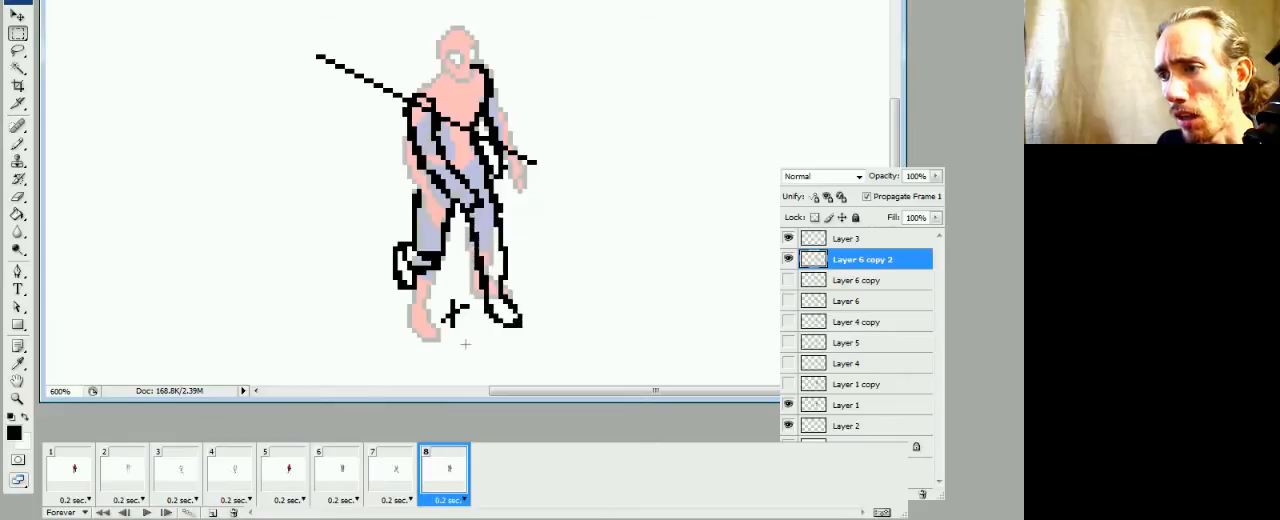
pyautogui.click(397, 469)
pyautogui.click(441, 474)
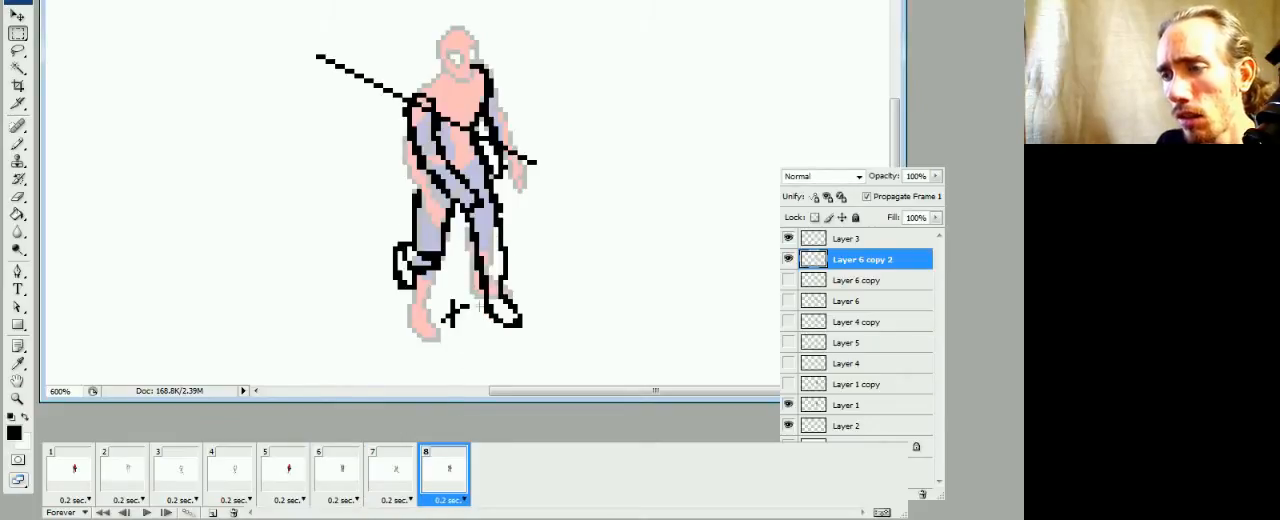
# Shift the left-hand leg in frame 8, from the thigh down, one pixel to the right
pyautogui.moveTo(451, 206); pyautogui.dragTo(351, 309)
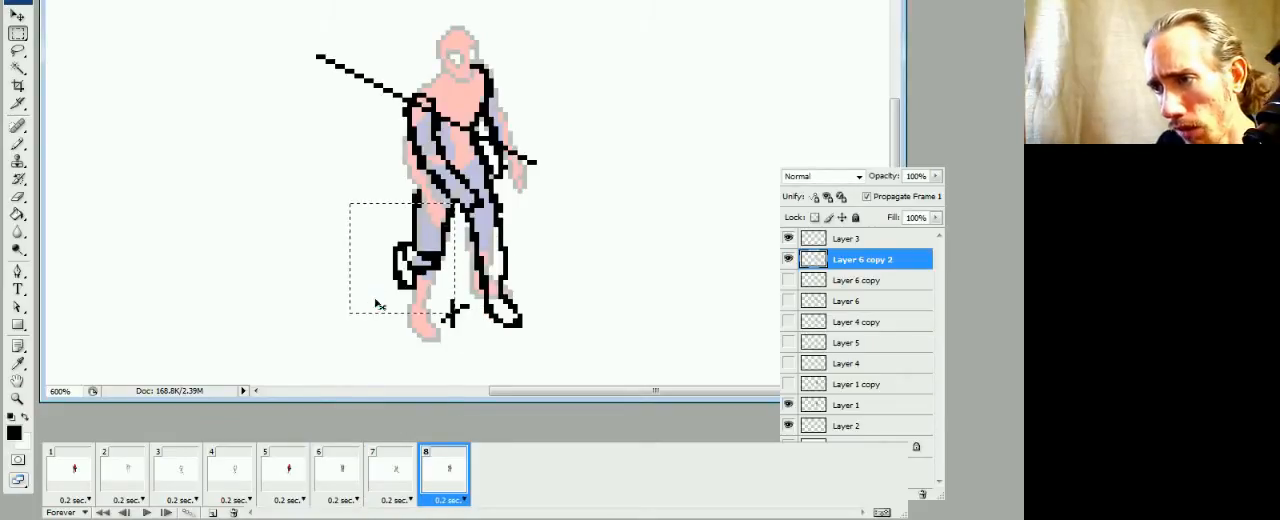
pyautogui.hotkey('ctrl', 'Right')
pyautogui.hotkey('ctrl', 'd')
# Clean up the outline of the shifted left-hand thigh where it meets the hip, erasing stray pixels
pyautogui.press('b')
pyautogui.press('e')
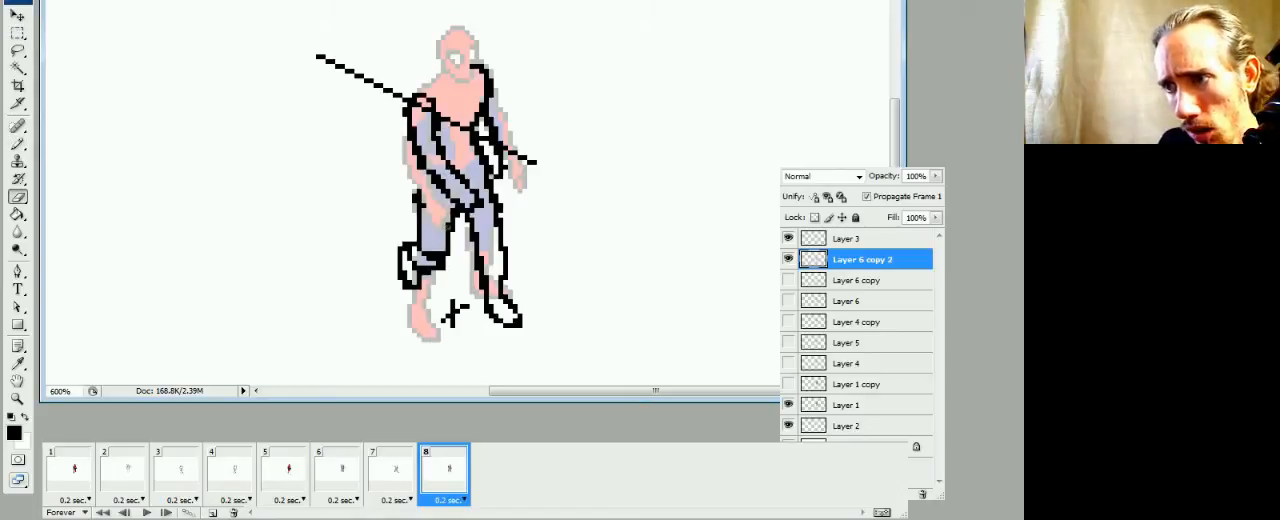
pyautogui.click(446, 229)
pyautogui.press('e')
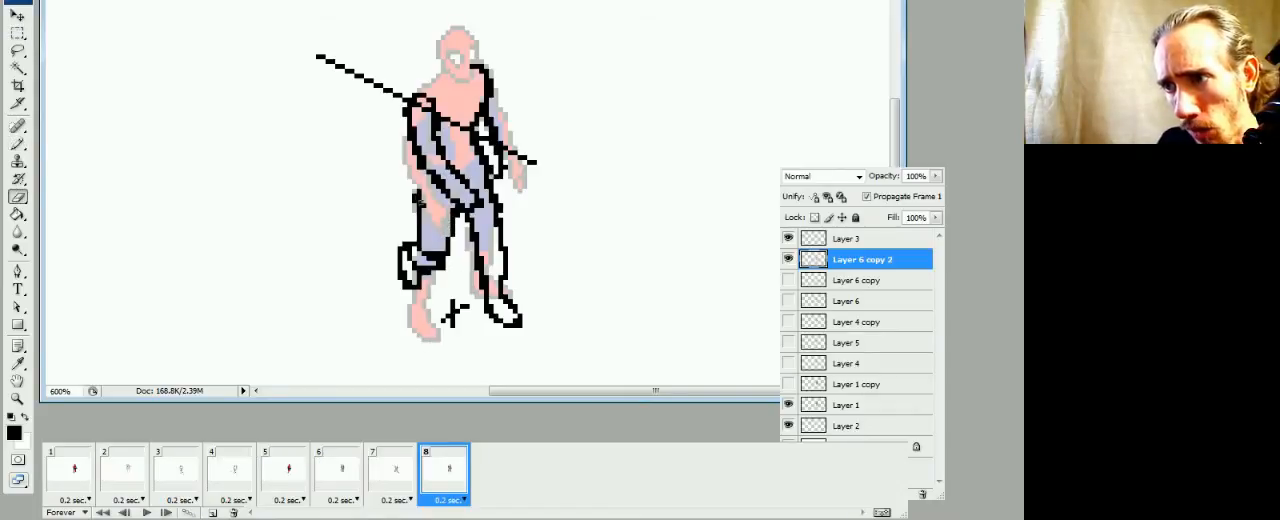
pyautogui.moveTo(416, 193)
pyautogui.mouseDown()
pyautogui.moveTo(427, 172)
pyautogui.moveTo(430, 208)
pyautogui.mouseUp()
pyautogui.press('b')
pyautogui.press('e')
pyautogui.press('b')
# Flip repeatedly between frames 7 and 8 to check the motion of the adjusted left-hand leg
pyautogui.click(393, 470)
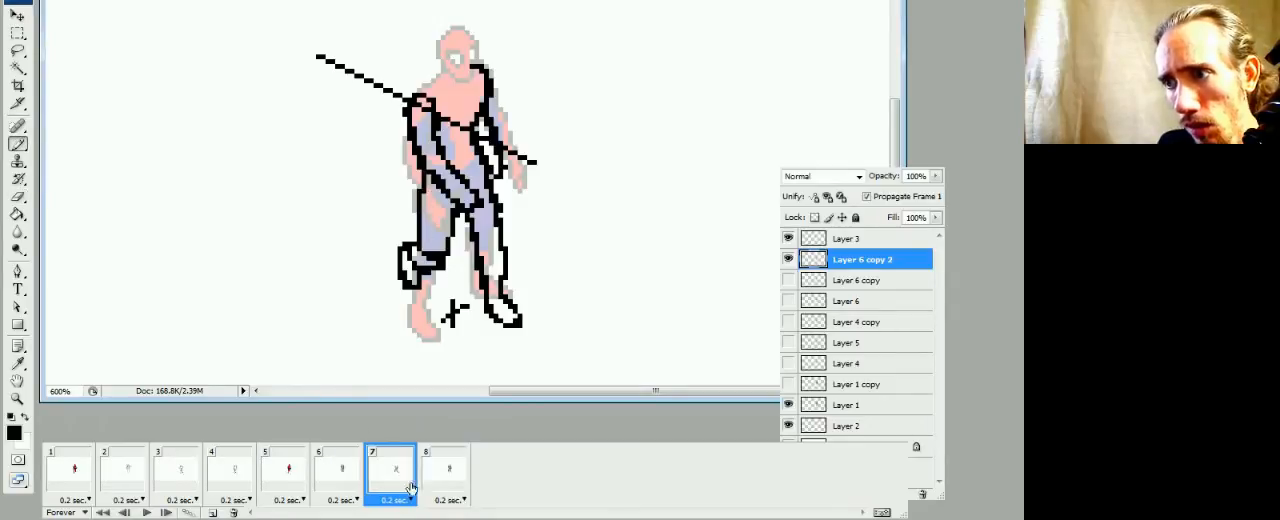
pyautogui.click(447, 478)
pyautogui.click(405, 480)
pyautogui.click(431, 486)
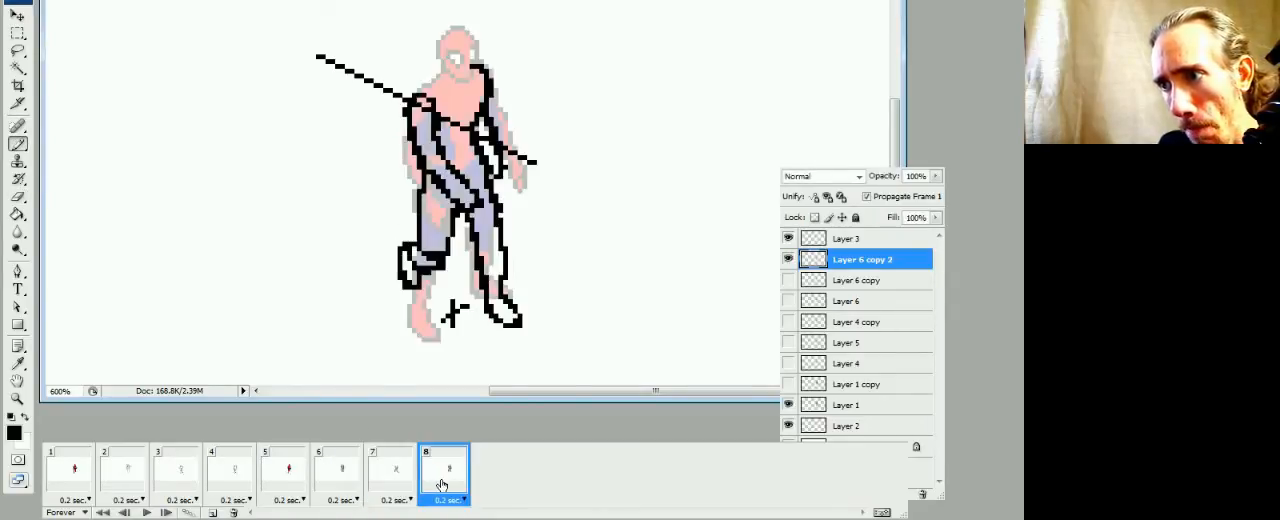
pyautogui.click(401, 488)
pyautogui.click(435, 483)
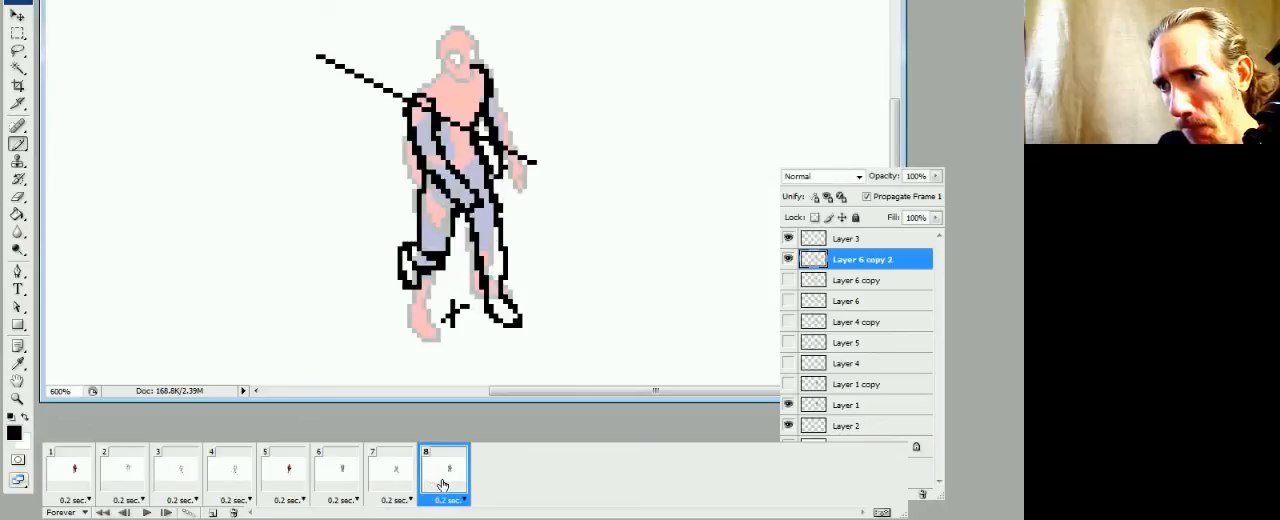
pyautogui.click(403, 484)
pyautogui.click(438, 483)
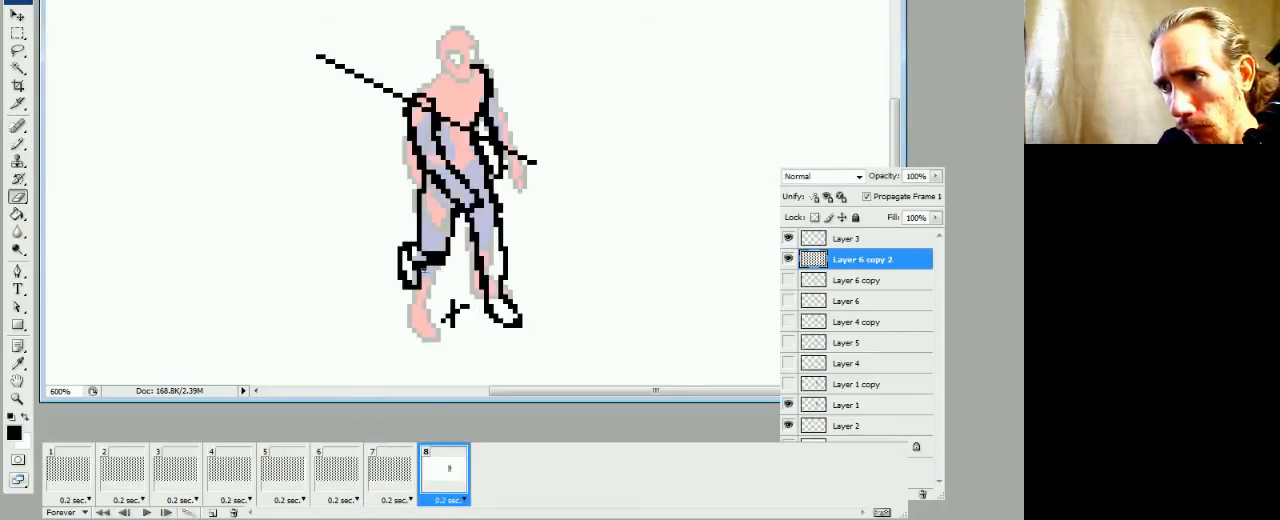
# Thin the black knee line of frame 8's left-hand leg by erasing excess pixels, then compare with frame 7
pyautogui.press('e')
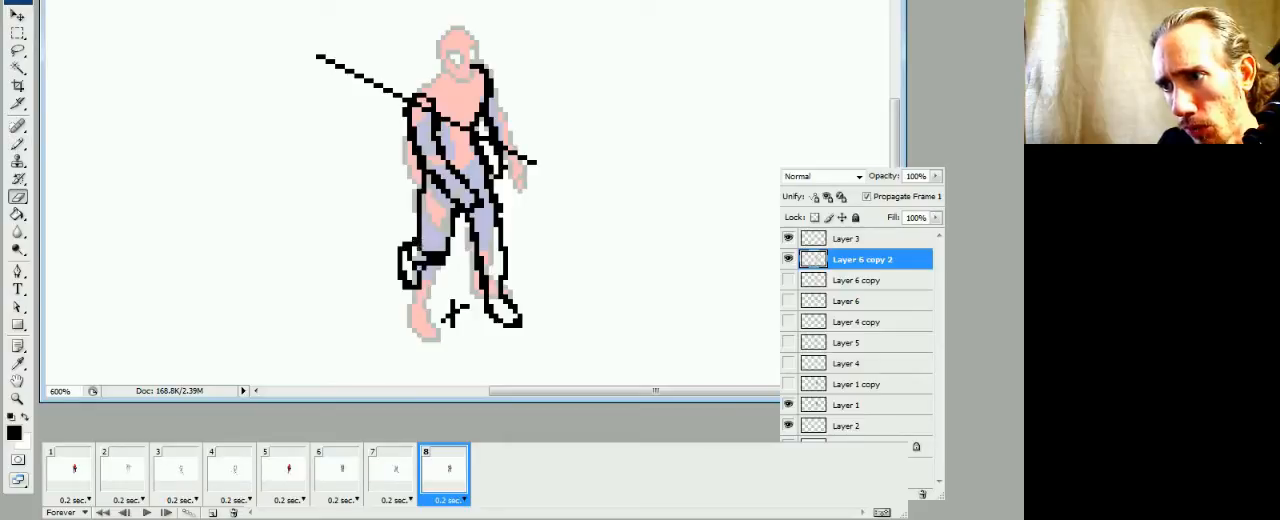
pyautogui.press('b')
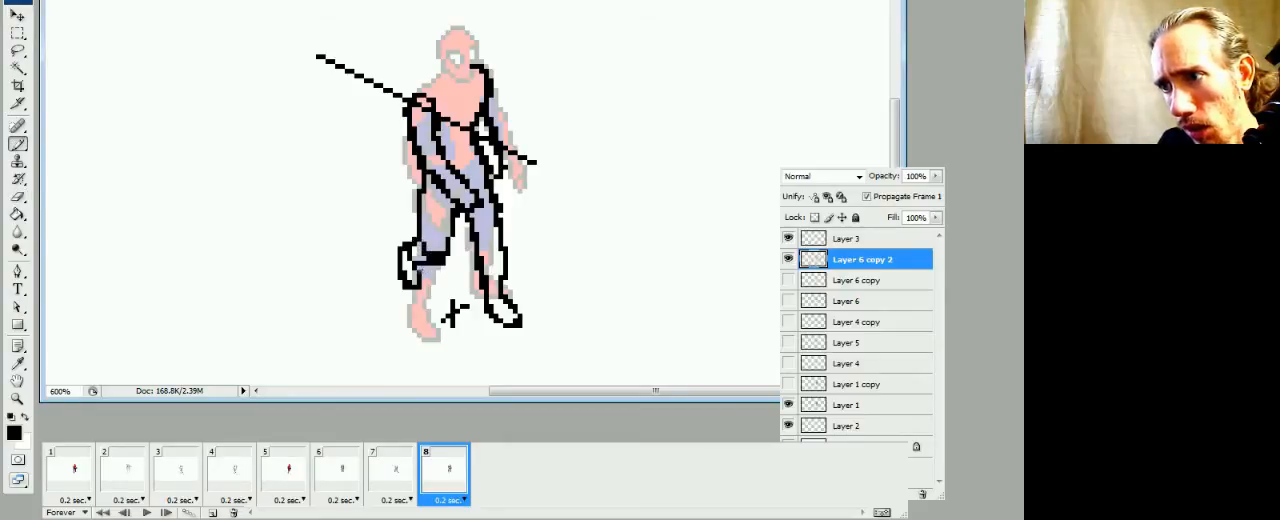
pyautogui.click(412, 465)
pyautogui.click(432, 462)
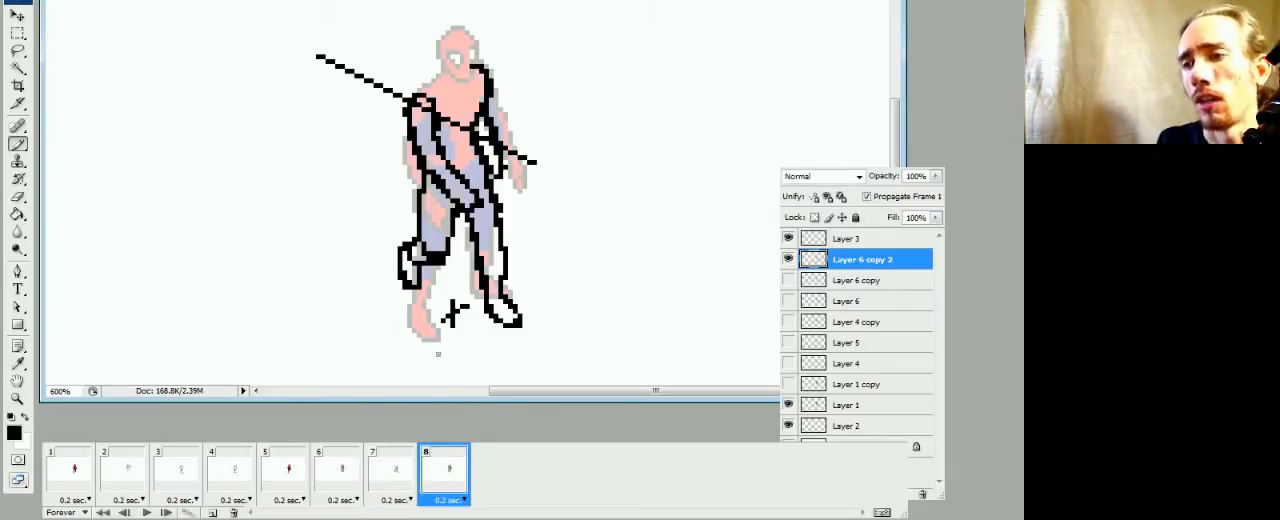
pyautogui.click(404, 482)
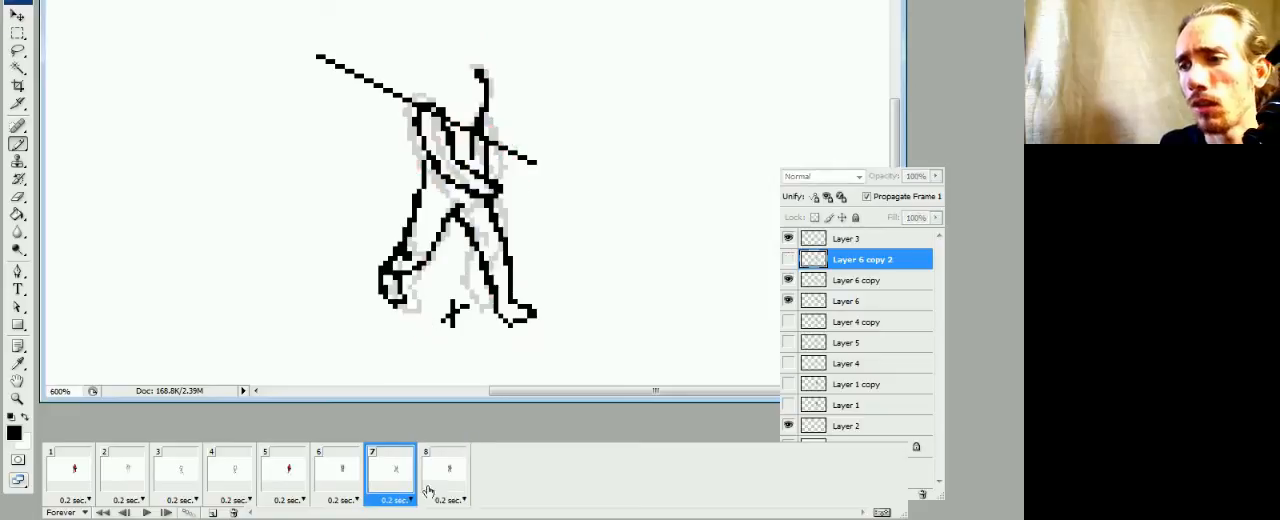
pyautogui.click(432, 488)
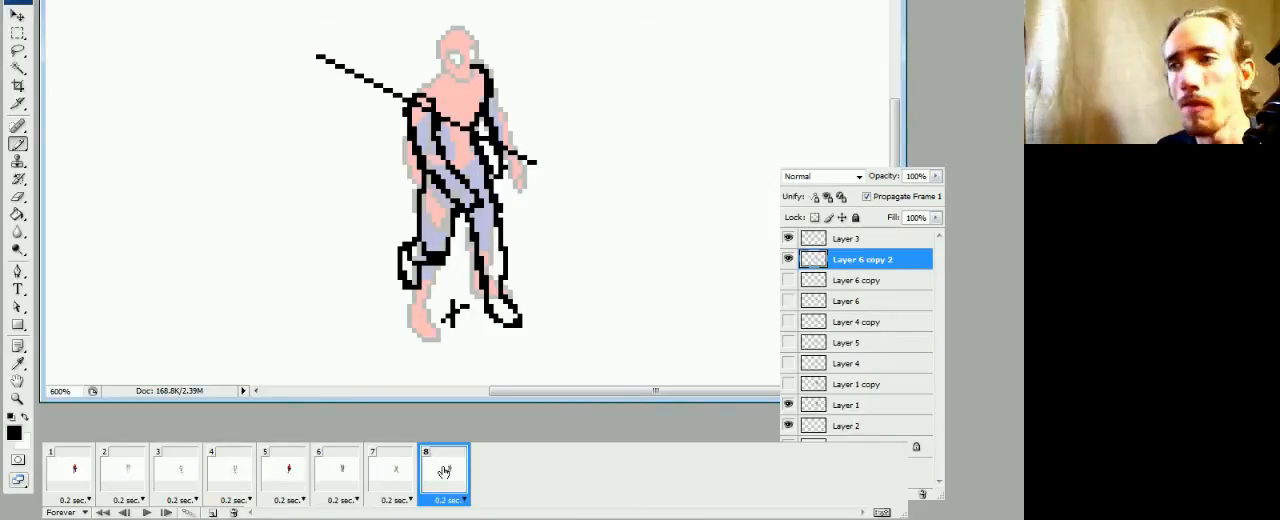
# Look over the whole frame 8 figure and compare its pose with frame 7 again
pyautogui.moveTo(554, 392); pyautogui.dragTo(552, 395)
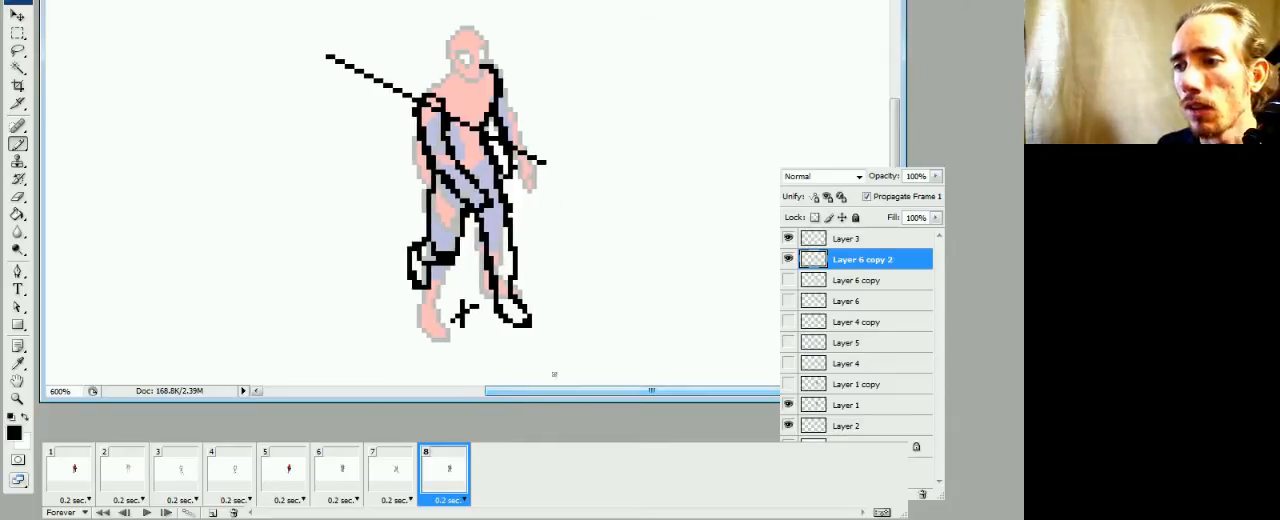
pyautogui.moveTo(541, 331); pyautogui.dragTo(483, 352)
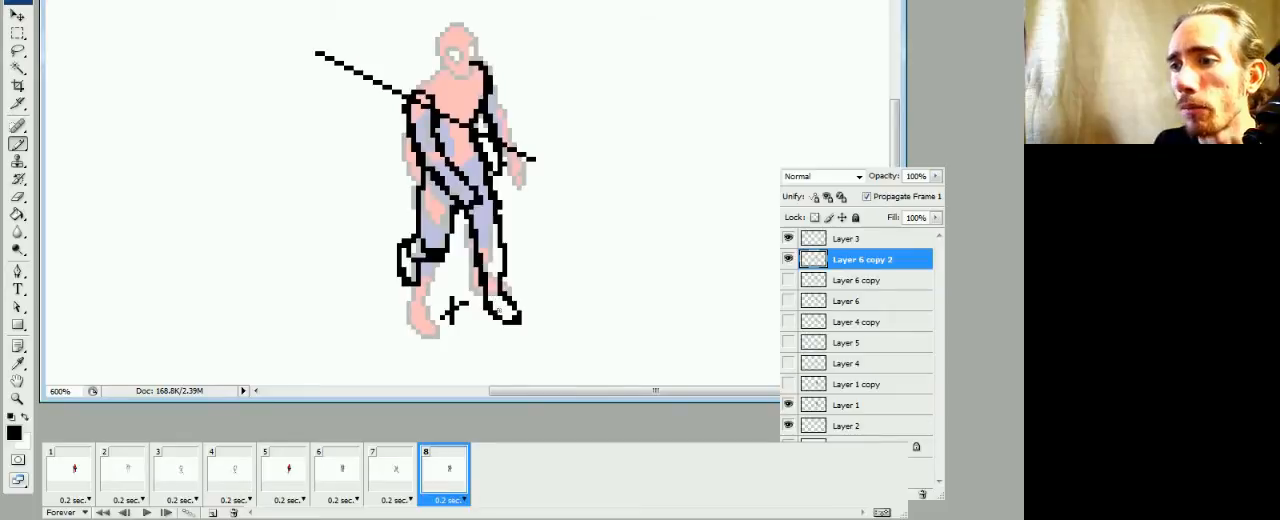
pyautogui.moveTo(548, 273)
pyautogui.mouseDown()
pyautogui.moveTo(530, 273)
pyautogui.moveTo(535, 284)
pyautogui.mouseUp()
pyautogui.moveTo(513, 392); pyautogui.dragTo(506, 391)
pyautogui.moveTo(493, 343)
pyautogui.mouseDown()
pyautogui.moveTo(489, 370)
pyautogui.moveTo(502, 355)
pyautogui.mouseUp()
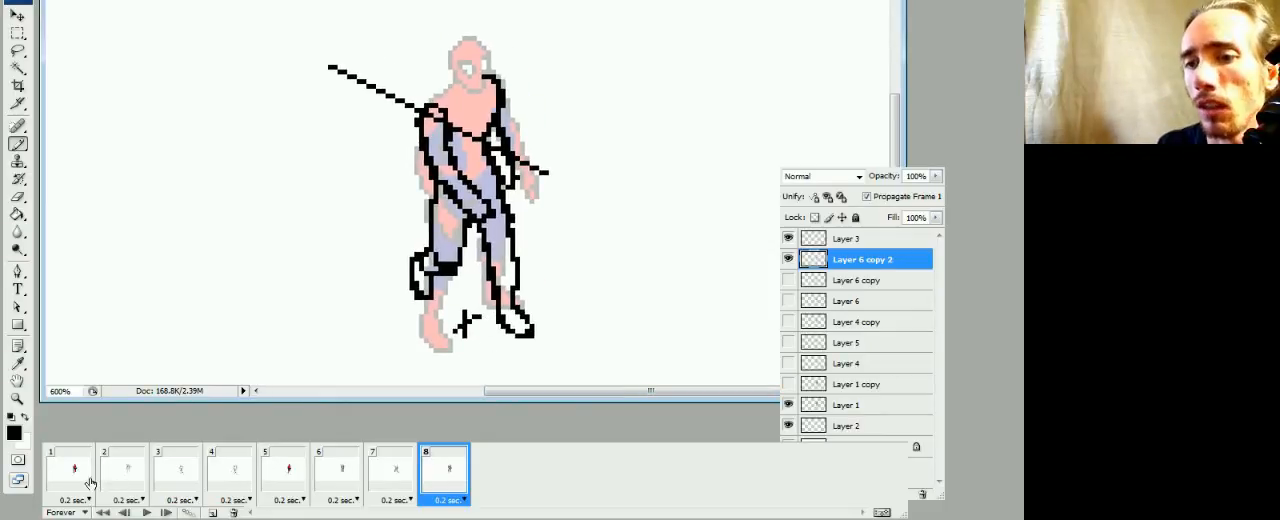
pyautogui.click(365, 482)
pyautogui.click(439, 479)
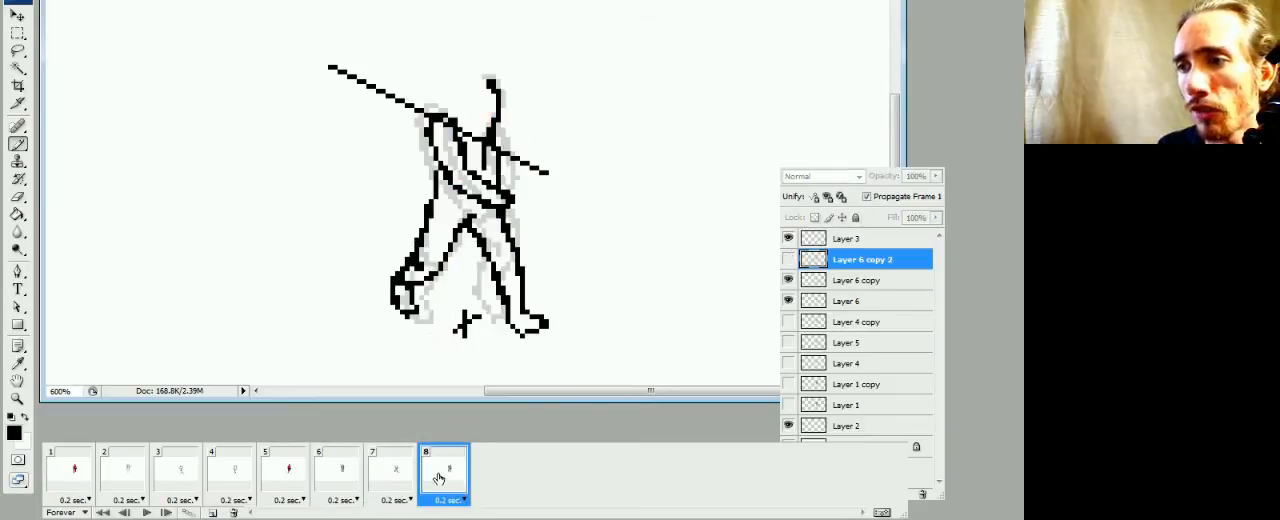
# Duplicate Layer 1 in frame 1 and hide the original Layer 1
pyautogui.click(71, 486)
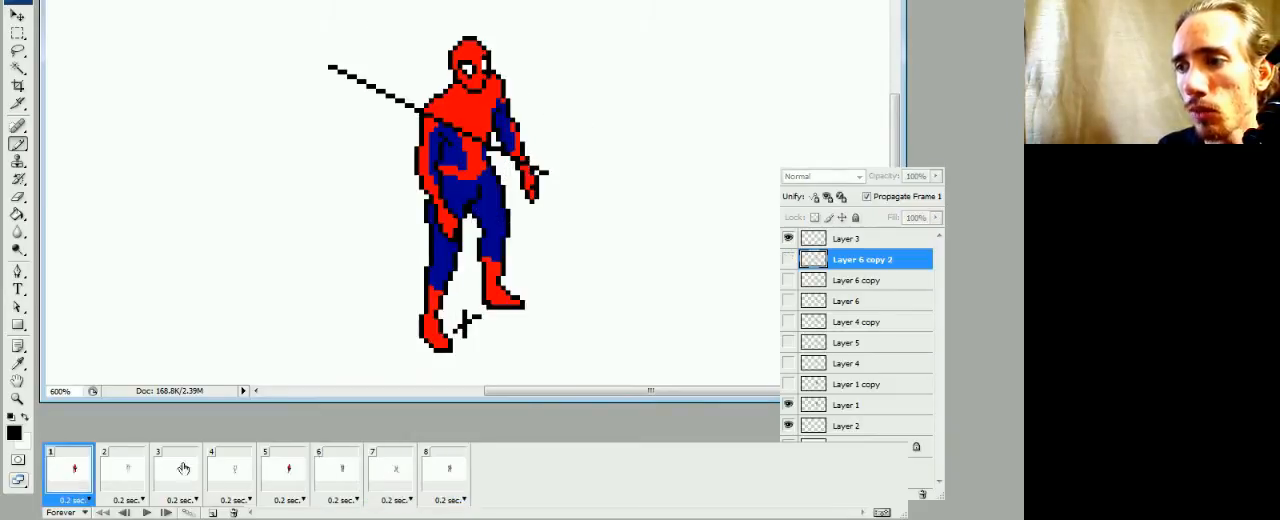
pyautogui.rightClick(848, 411)
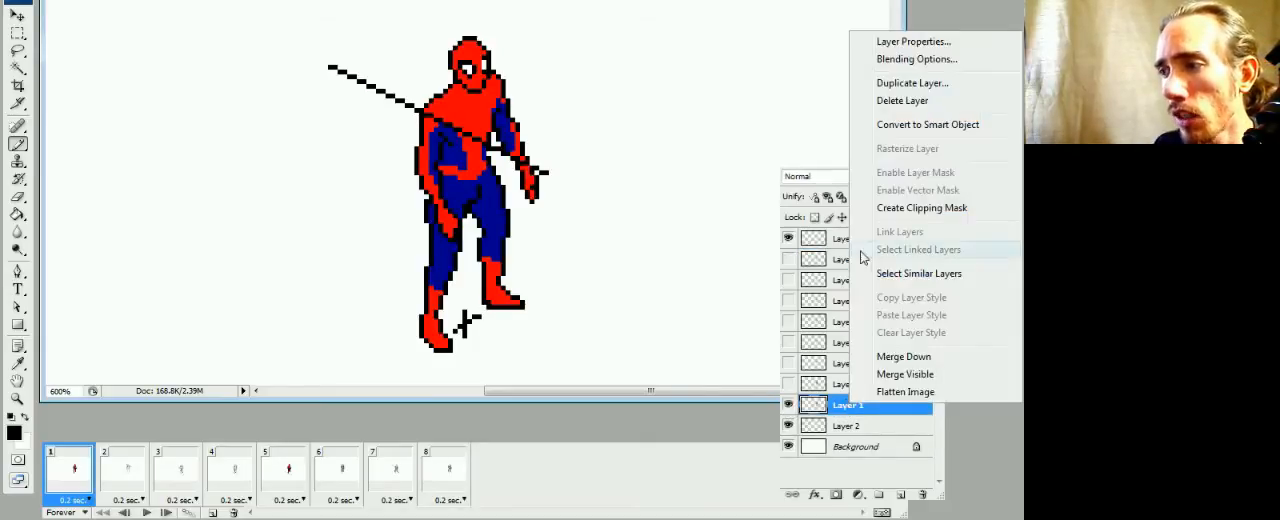
pyautogui.click(900, 86)
pyautogui.press('Return')
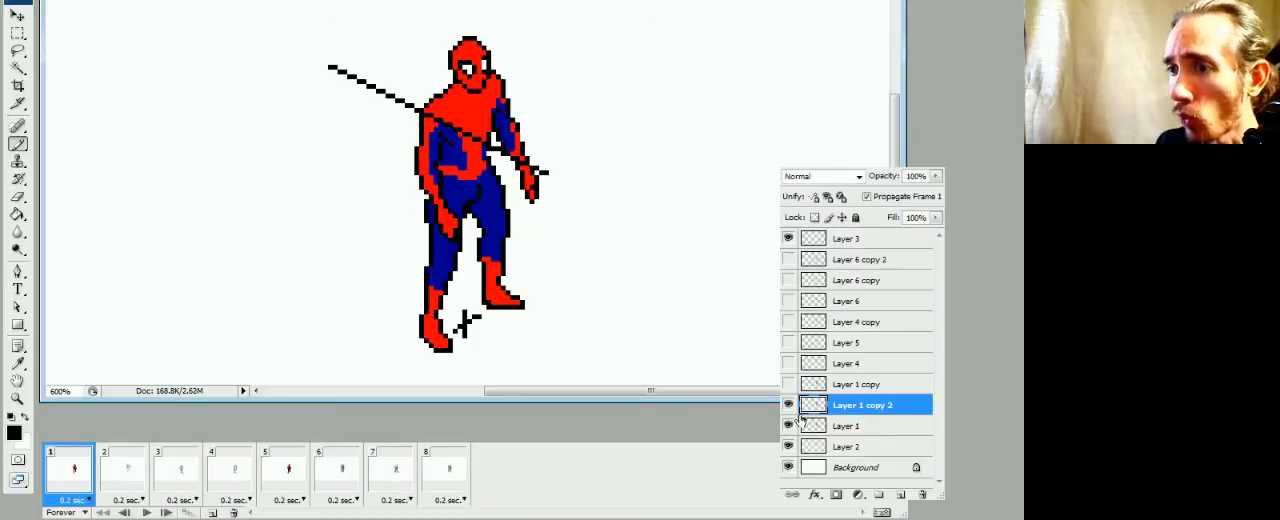
pyautogui.click(789, 425)
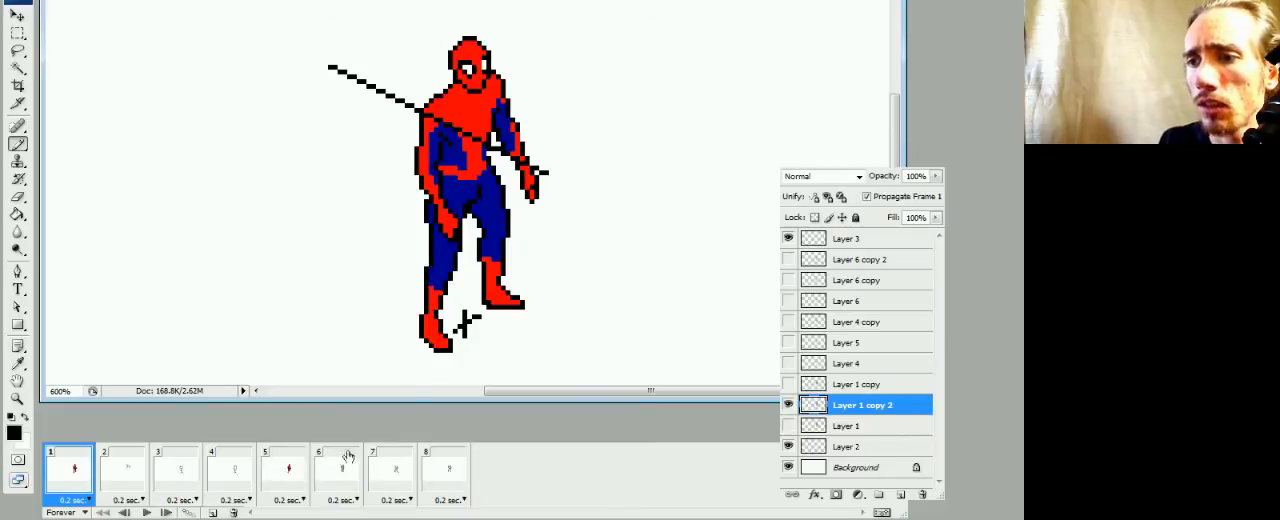
# Check the line-art leg pose in frame 8 without the coloured reference, then return to frame 1
pyautogui.click(433, 487)
pyautogui.press('Left')
pyautogui.press('Right')
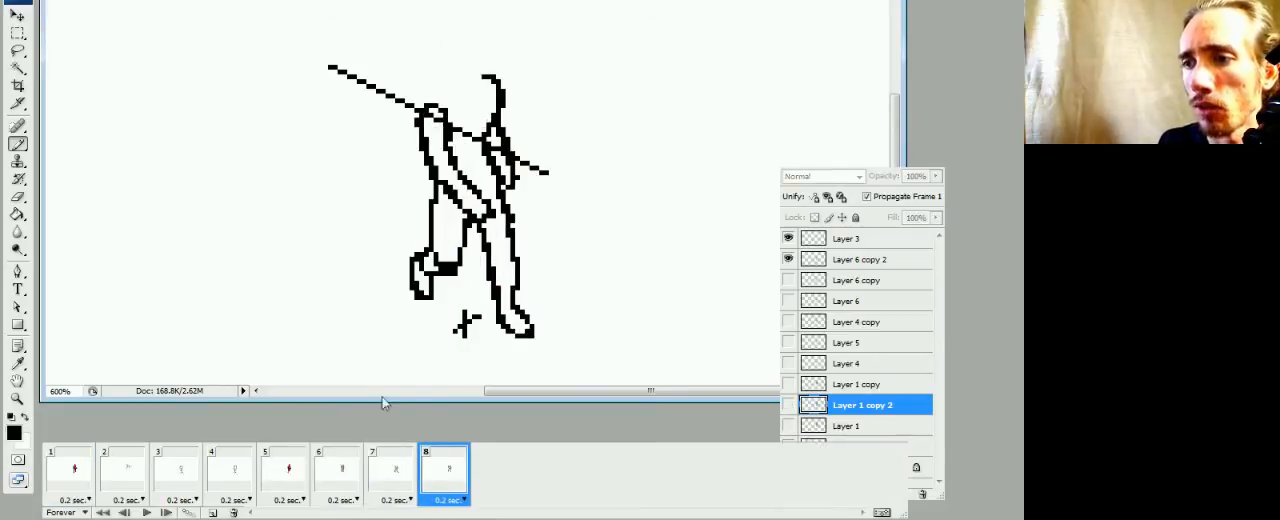
pyautogui.click(88, 482)
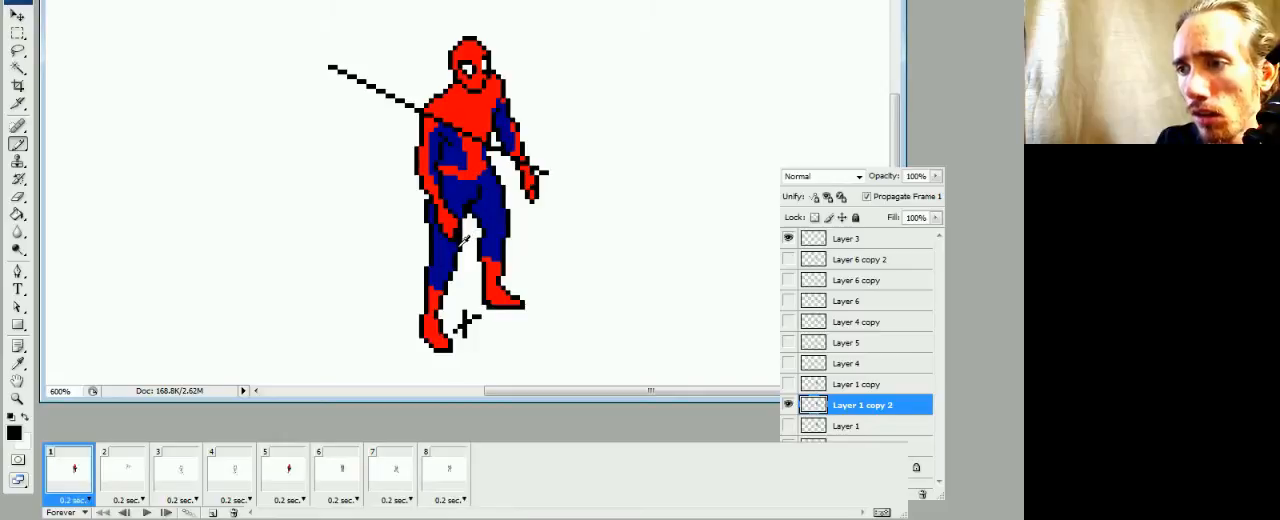
# Widen the left-hand thigh inward on Layer 1 copy 2 with dark blue fill and black outline, then compare with frame 5
pyautogui.moveTo(470, 213); pyautogui.dragTo(459, 258)
pyautogui.keyDown('alt'); pyautogui.click(454, 248); pyautogui.keyUp('alt')
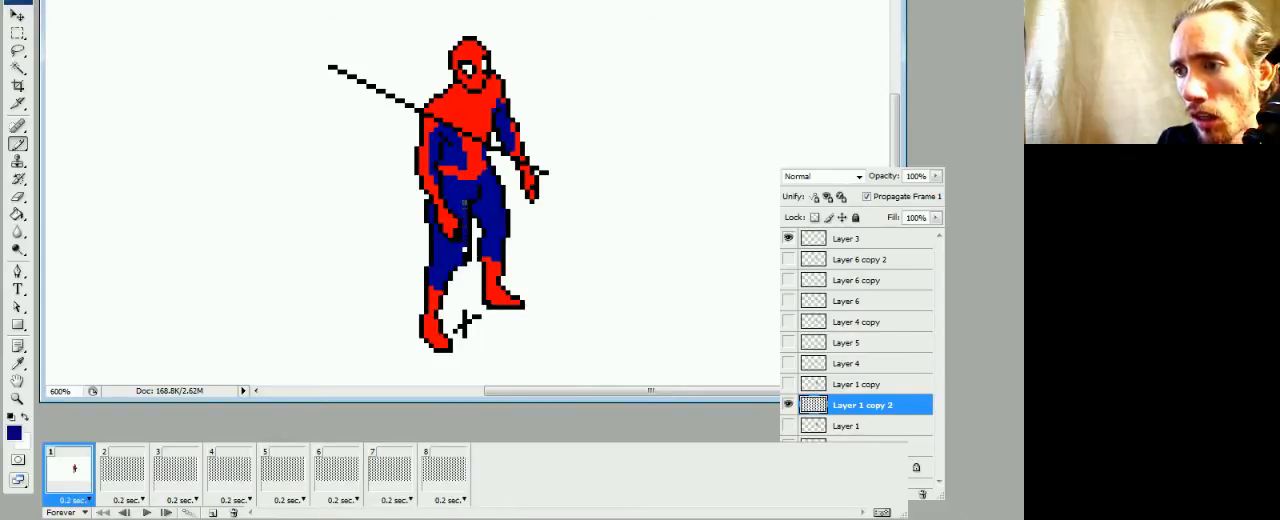
pyautogui.keyDown('alt'); pyautogui.click(435, 231); pyautogui.keyUp('alt')
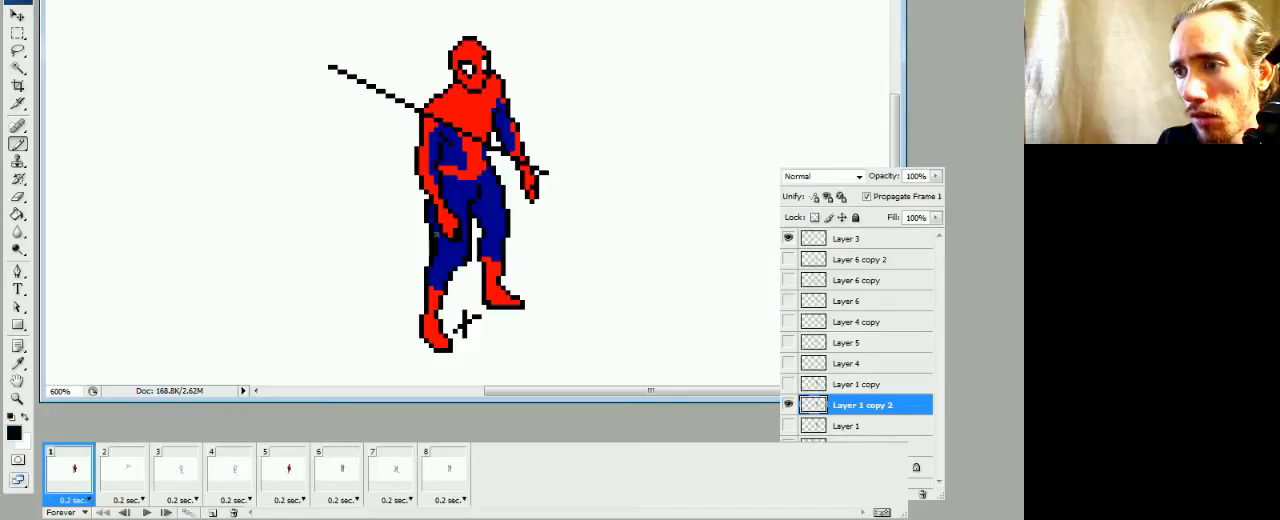
pyautogui.press('e')
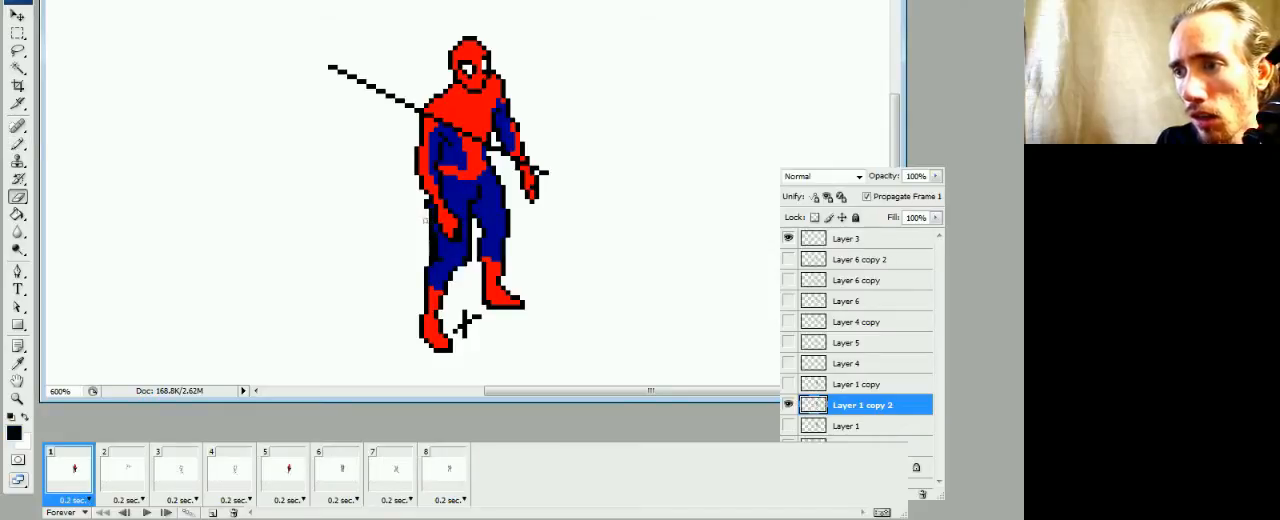
pyautogui.press('b')
pyautogui.keyDown('alt'); pyautogui.click(439, 250); pyautogui.keyUp('alt')
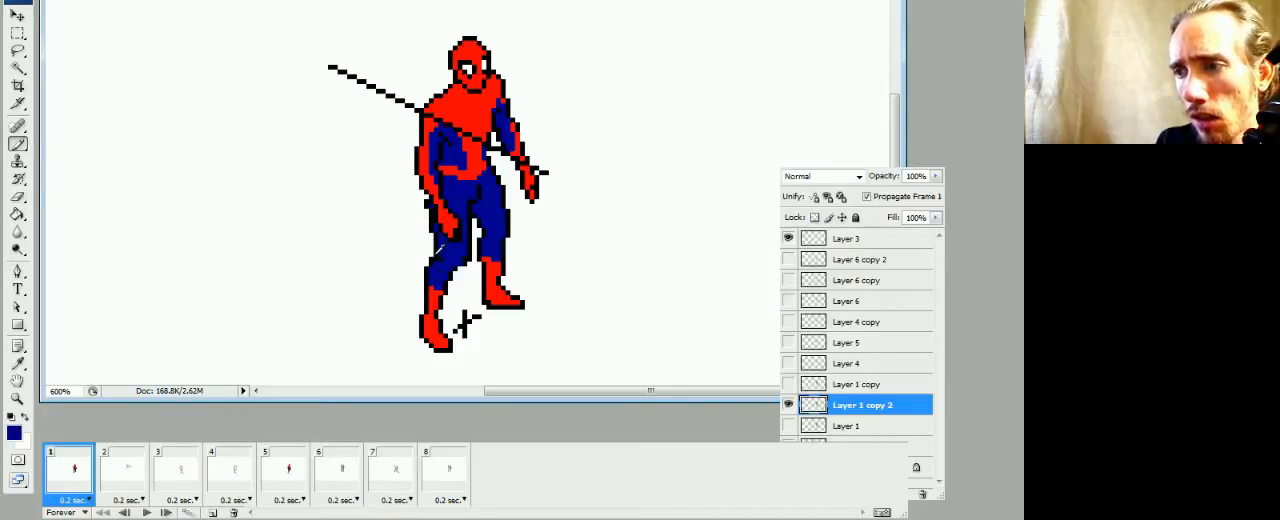
pyautogui.click(298, 478)
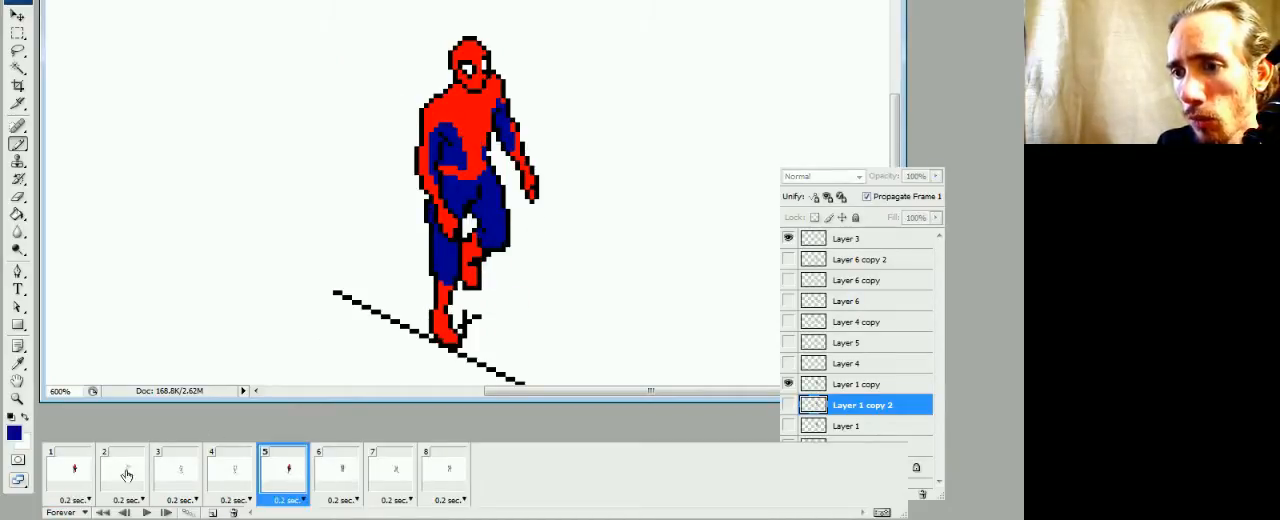
pyautogui.click(68, 480)
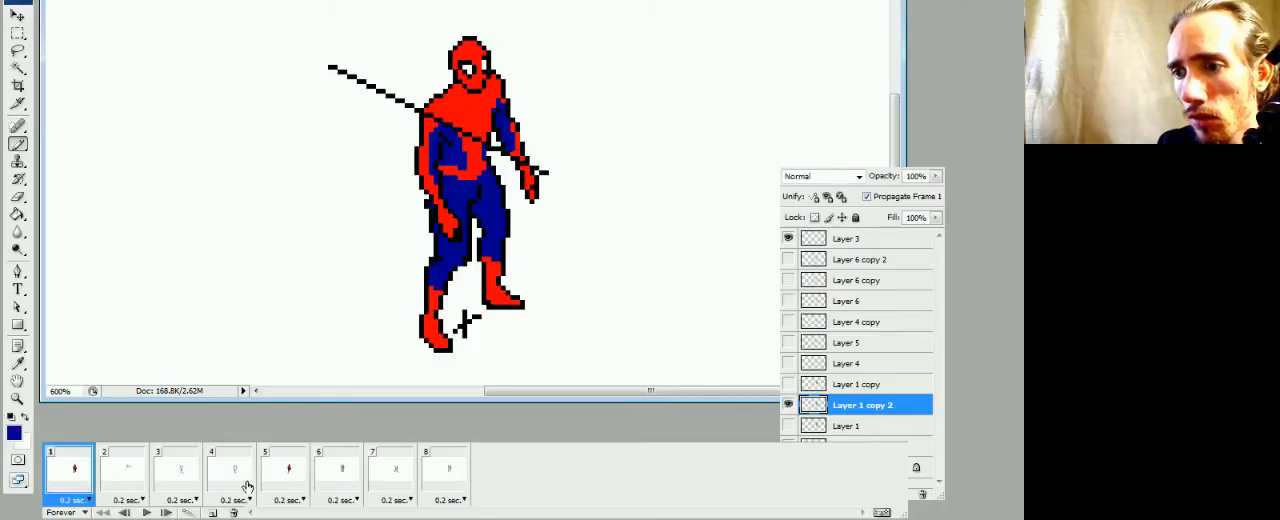
# Shift the right-hand leg below the upper thigh two pixels left on Layer 1 copy 2, then compare frame 1 with frame 5
pyautogui.press('d')
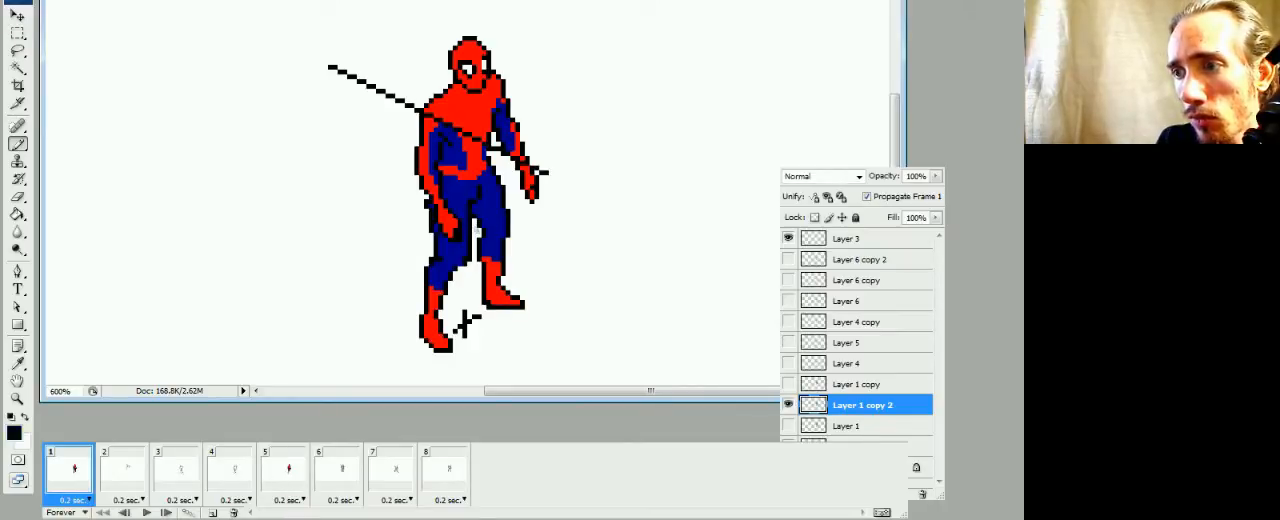
pyautogui.press('m')
pyautogui.moveTo(519, 204); pyautogui.dragTo(472, 332)
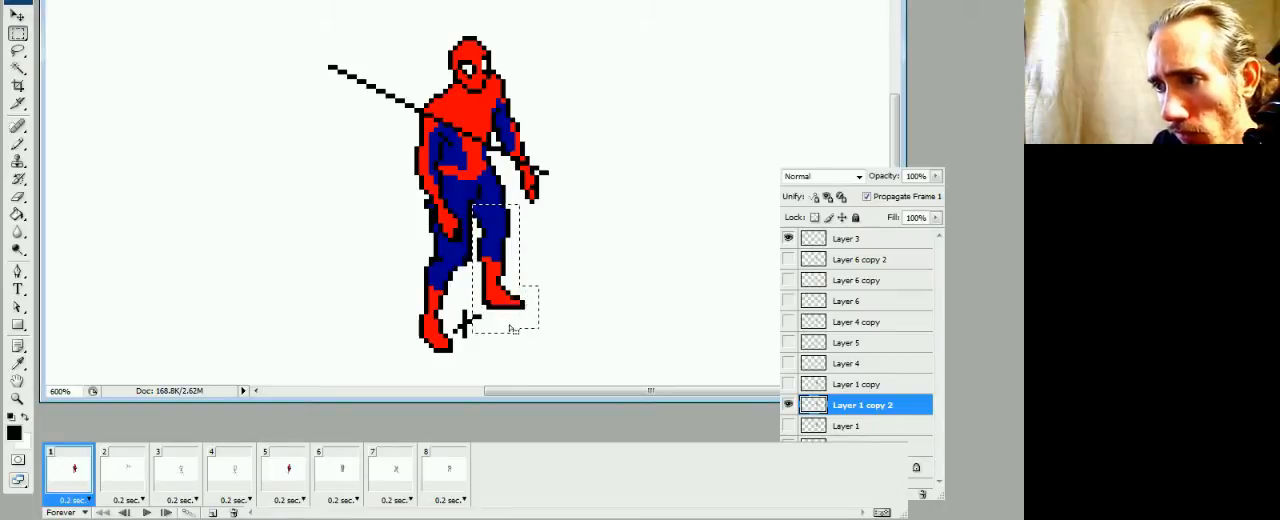
pyautogui.hotkey('ctrl', 'Left')
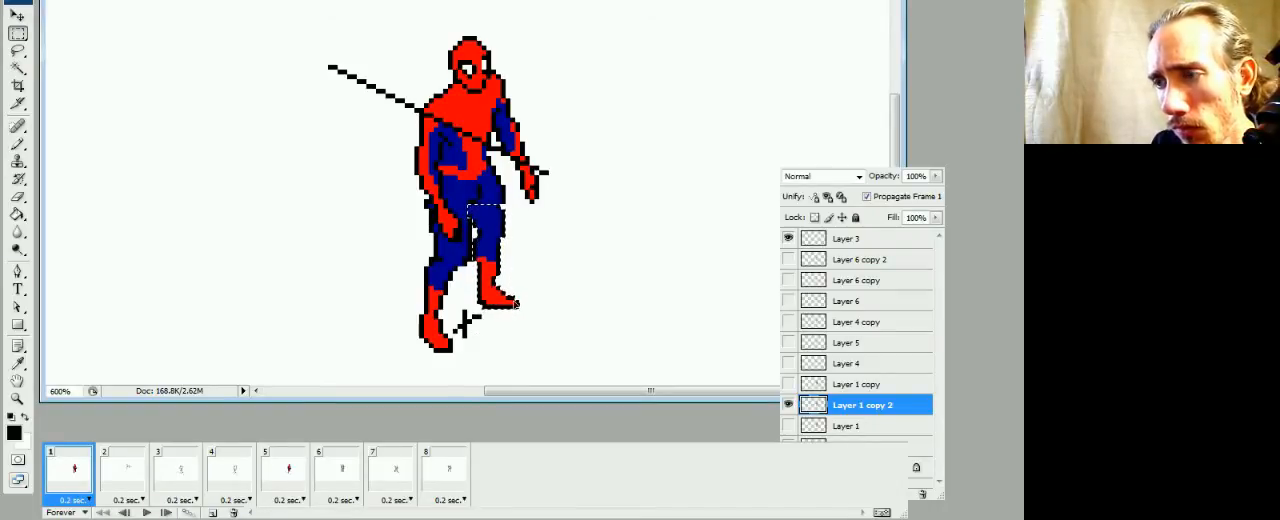
pyautogui.hotkey('ctrl', 'Left')
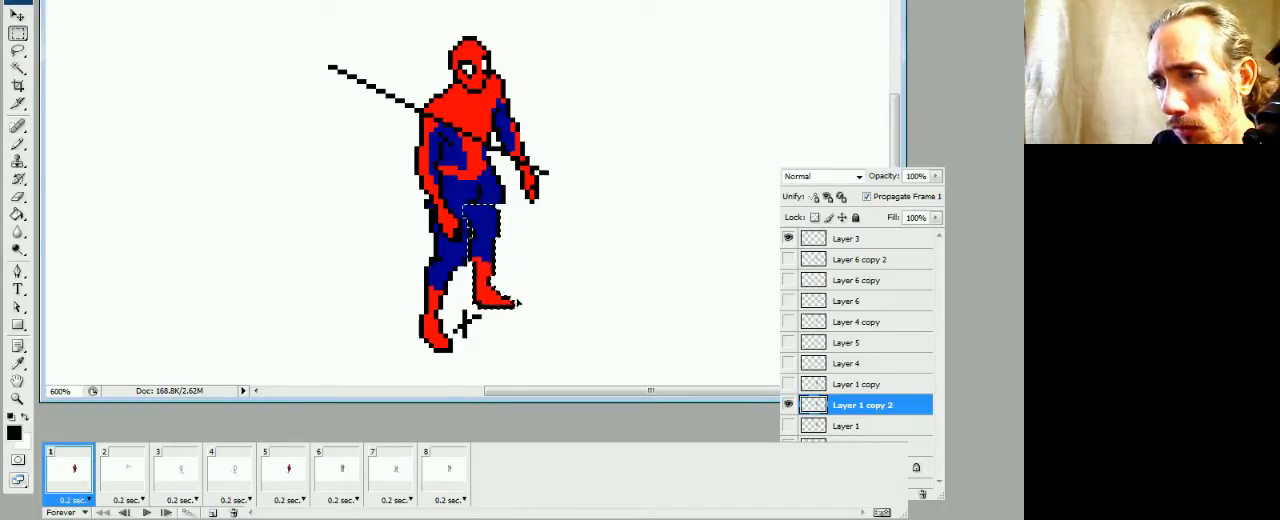
pyautogui.click(523, 295)
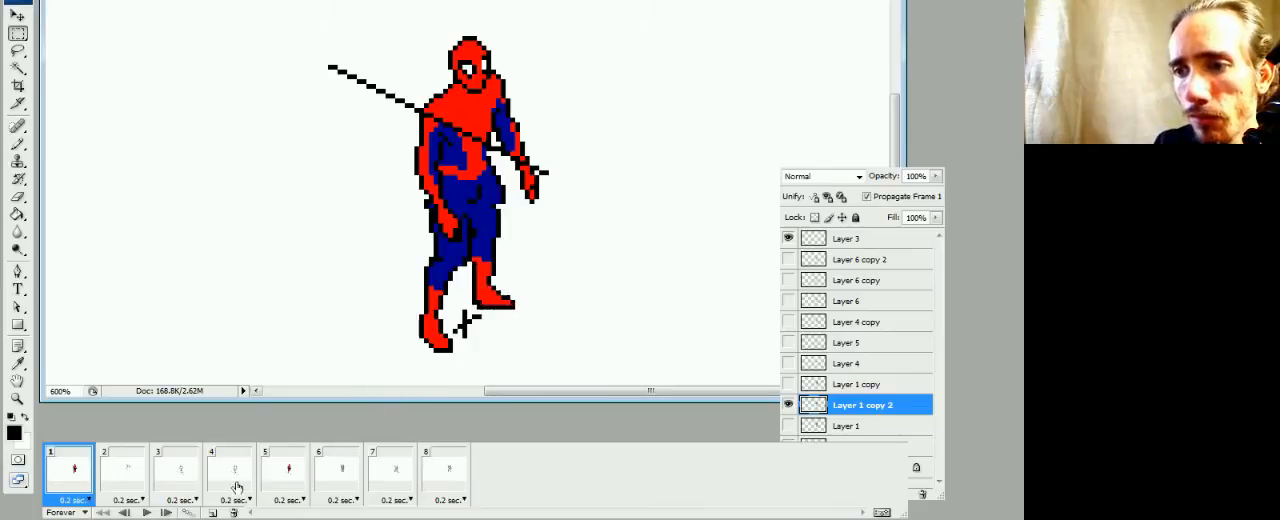
pyautogui.click(277, 481)
pyautogui.click(75, 485)
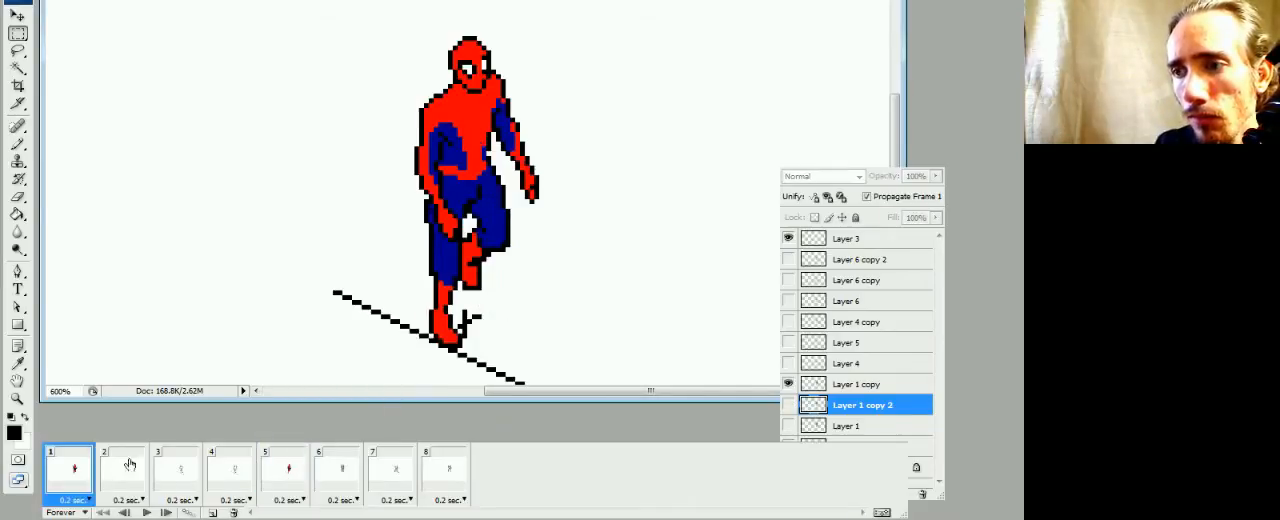
# Shift the right-hand shin and foot down one pixel on Layer 1 copy 2, then patch the knee in dark blue with a straighter black outline
pyautogui.moveTo(531, 249); pyautogui.dragTo(463, 321)
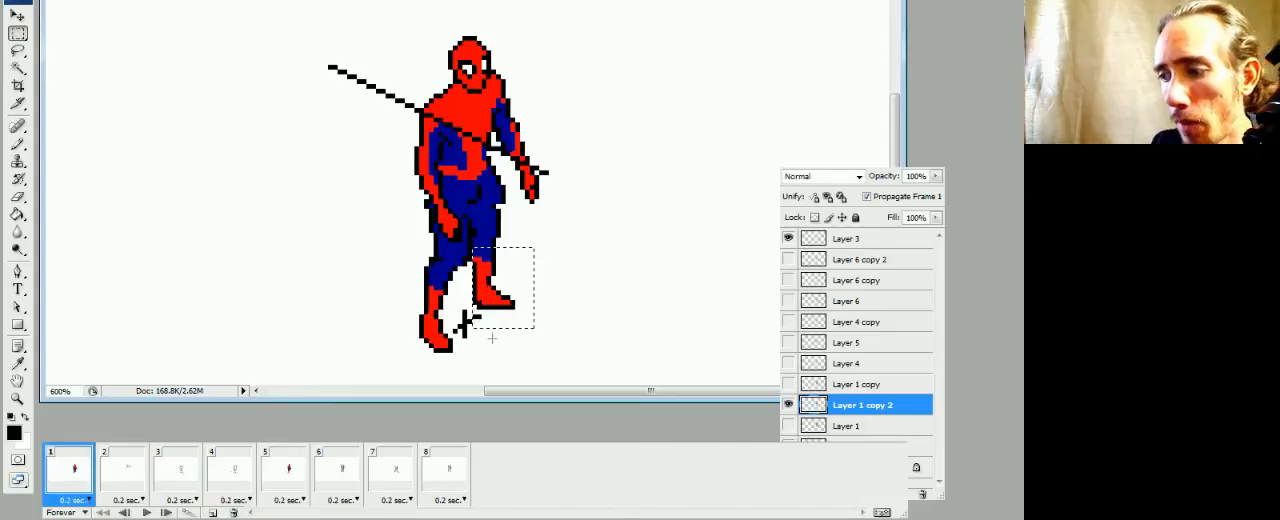
pyautogui.press('b')
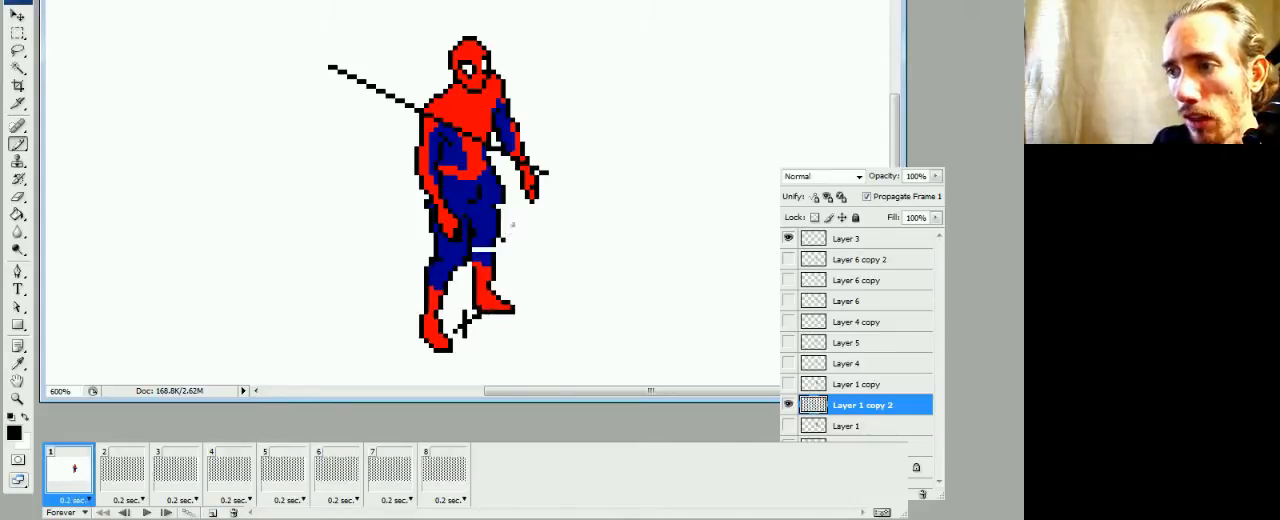
pyautogui.keyDown('alt'); pyautogui.click(490, 232); pyautogui.keyUp('alt')
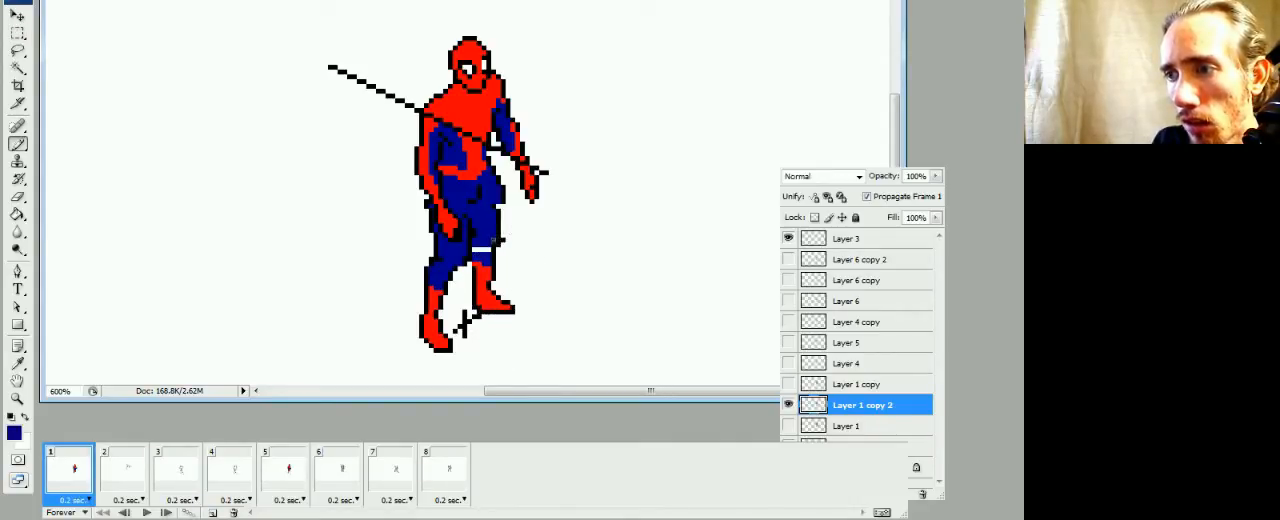
pyautogui.click(482, 249)
pyautogui.keyDown('alt'); pyautogui.click(503, 231); pyautogui.keyUp('alt')
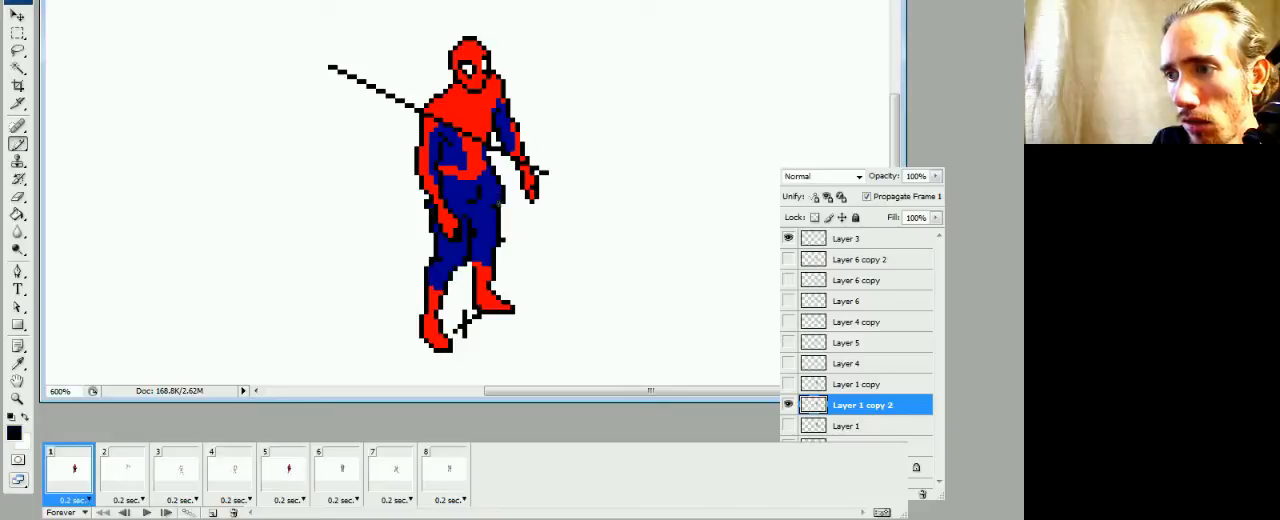
pyautogui.press('e')
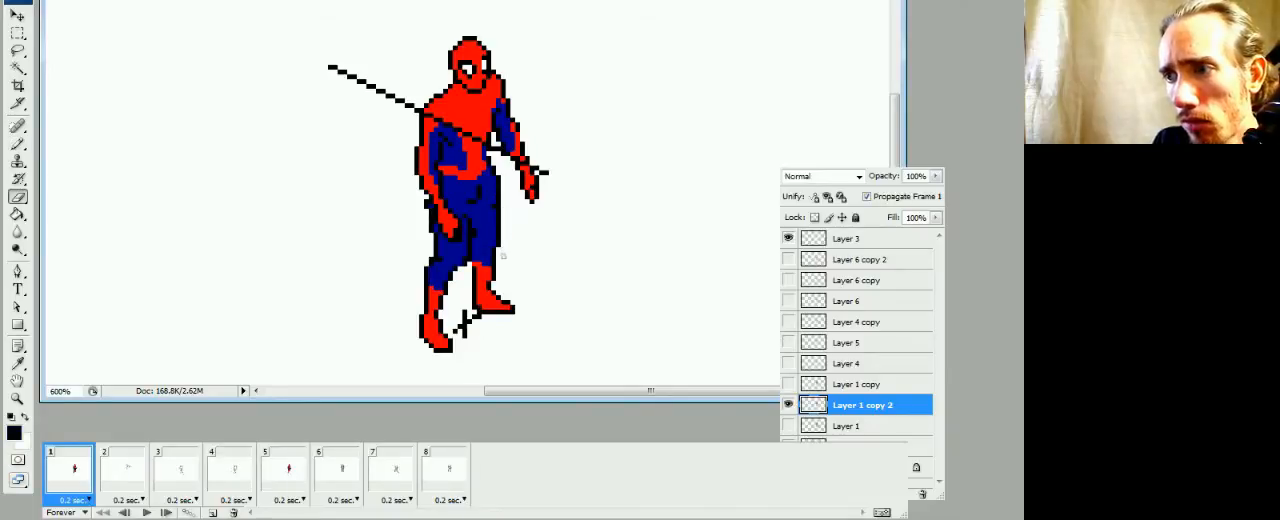
pyautogui.press('b')
pyautogui.keyDown('alt'); pyautogui.click(497, 214); pyautogui.keyUp('alt')
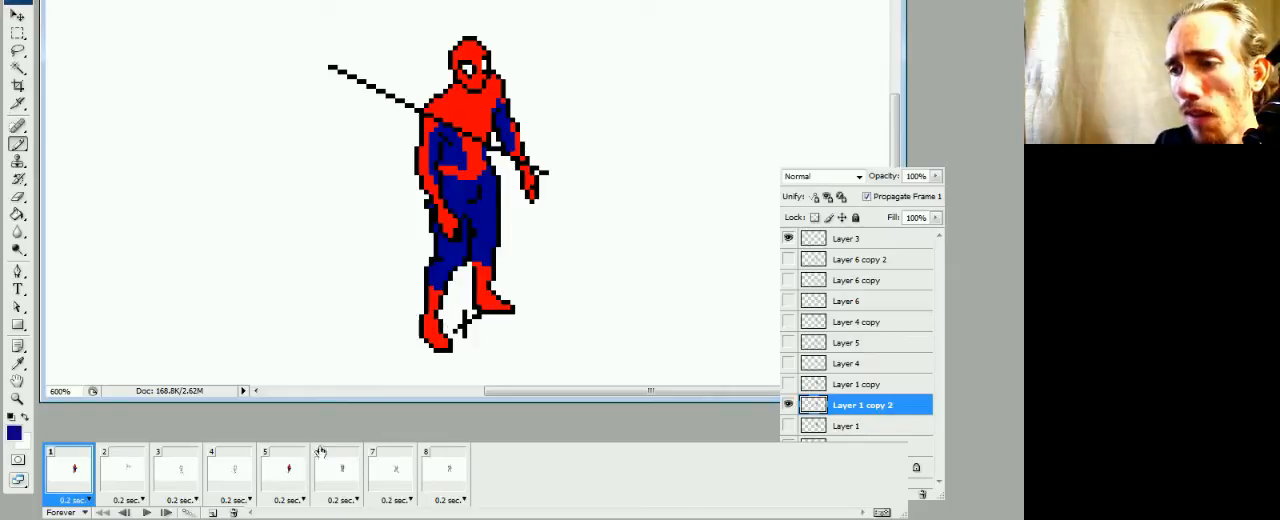
# Redraw the black line between the thighs with dark blue fill around it, and trim the left-hand thigh's outer edge
pyautogui.keyDown('alt'); pyautogui.click(474, 230); pyautogui.keyUp('alt')
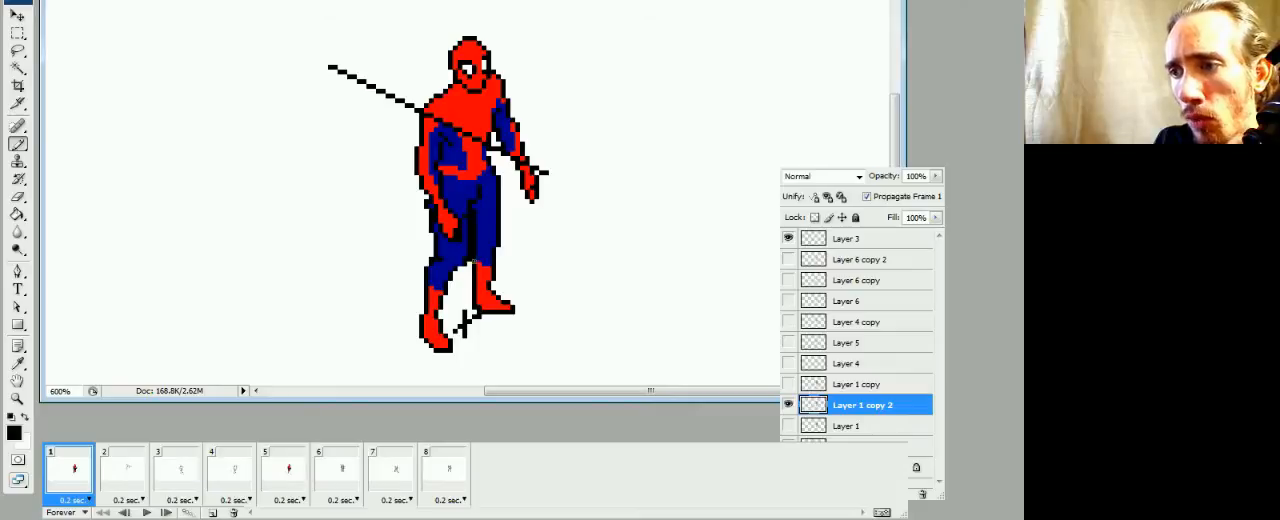
pyautogui.keyDown('alt'); pyautogui.click(462, 252); pyautogui.keyUp('alt')
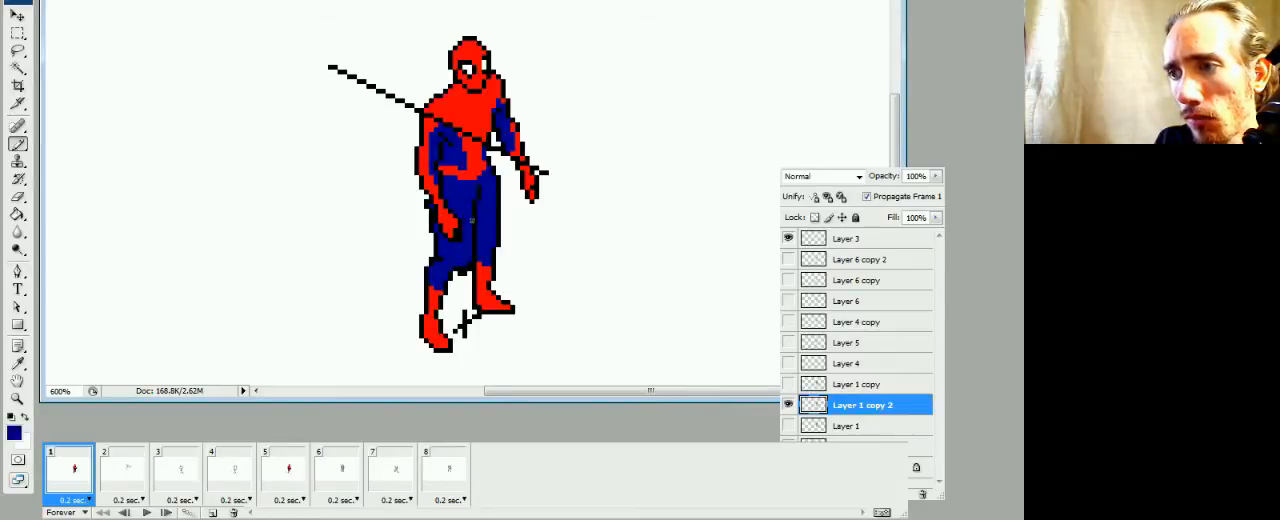
pyautogui.keyDown('alt'); pyautogui.click(476, 205); pyautogui.keyUp('alt')
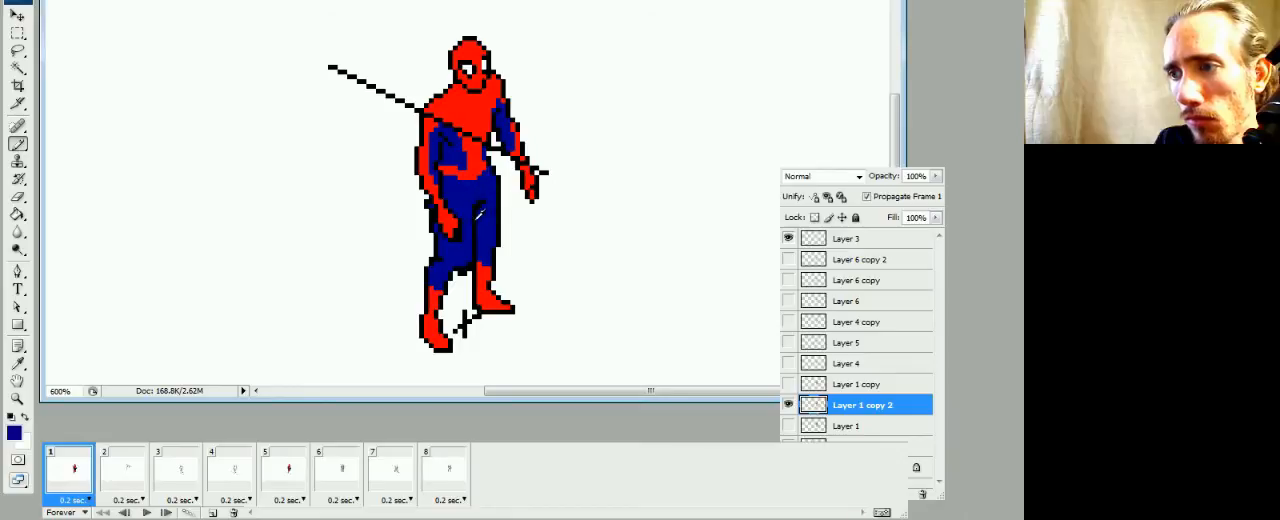
pyautogui.keyDown('alt'); pyautogui.click(438, 229); pyautogui.keyUp('alt')
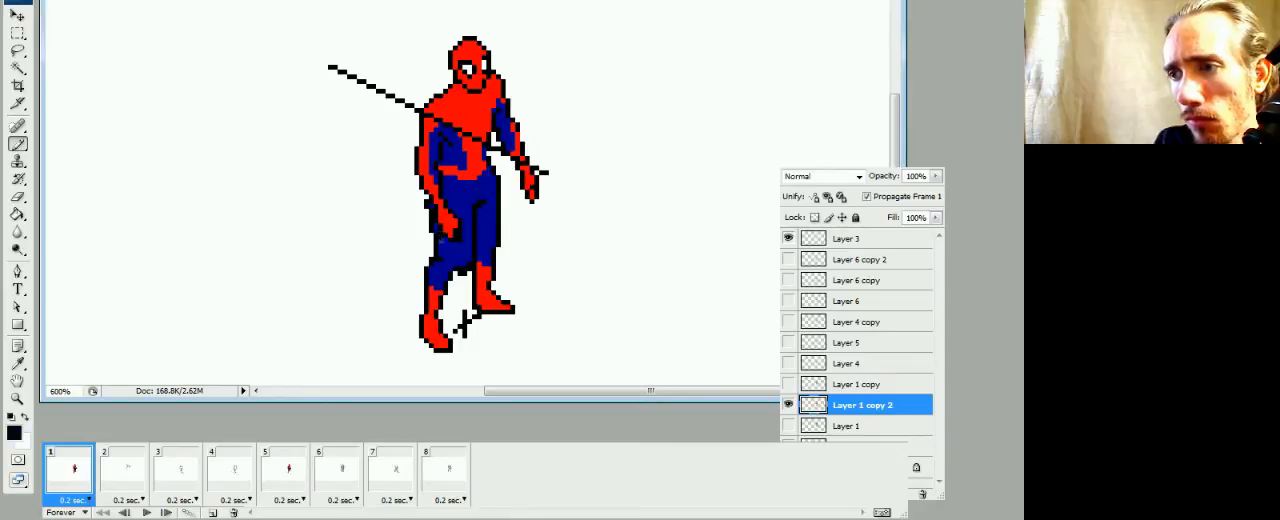
pyautogui.press('e')
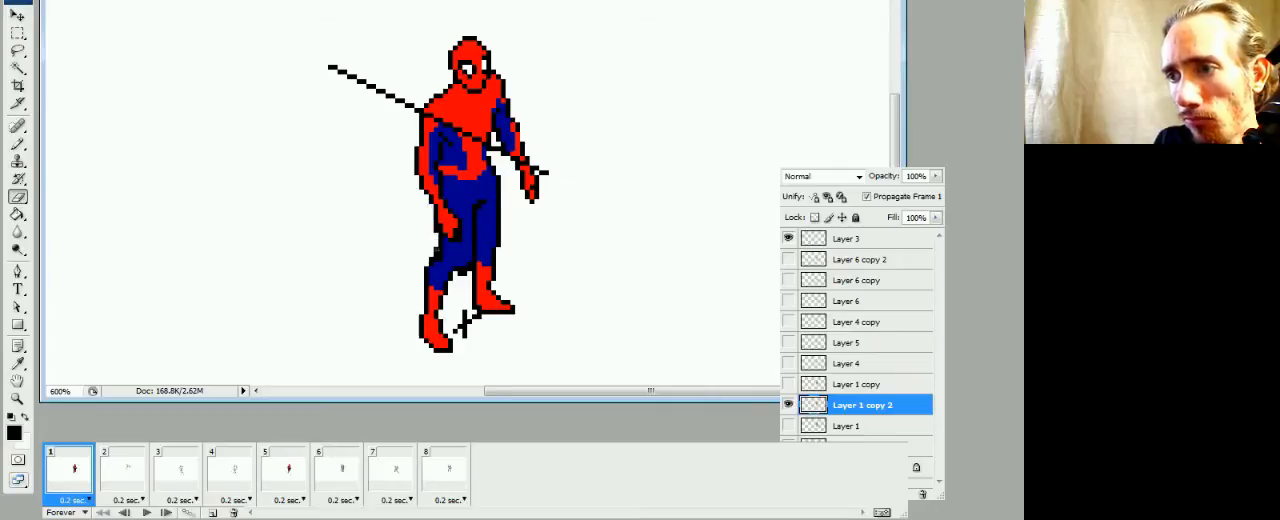
pyautogui.press('b')
pyautogui.press('e')
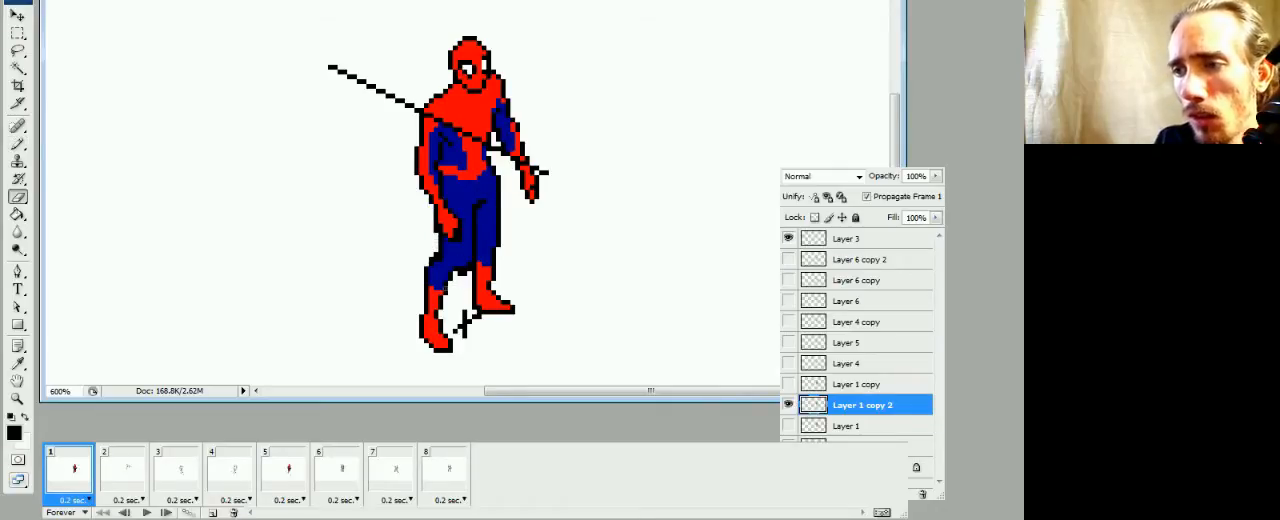
# Repaint the left-hand leg below the knee as a raised red foot with a black outline
pyautogui.moveTo(447, 283)
pyautogui.mouseDown()
pyautogui.moveTo(434, 262)
pyautogui.moveTo(453, 275)
pyautogui.mouseUp()
pyautogui.press('b')
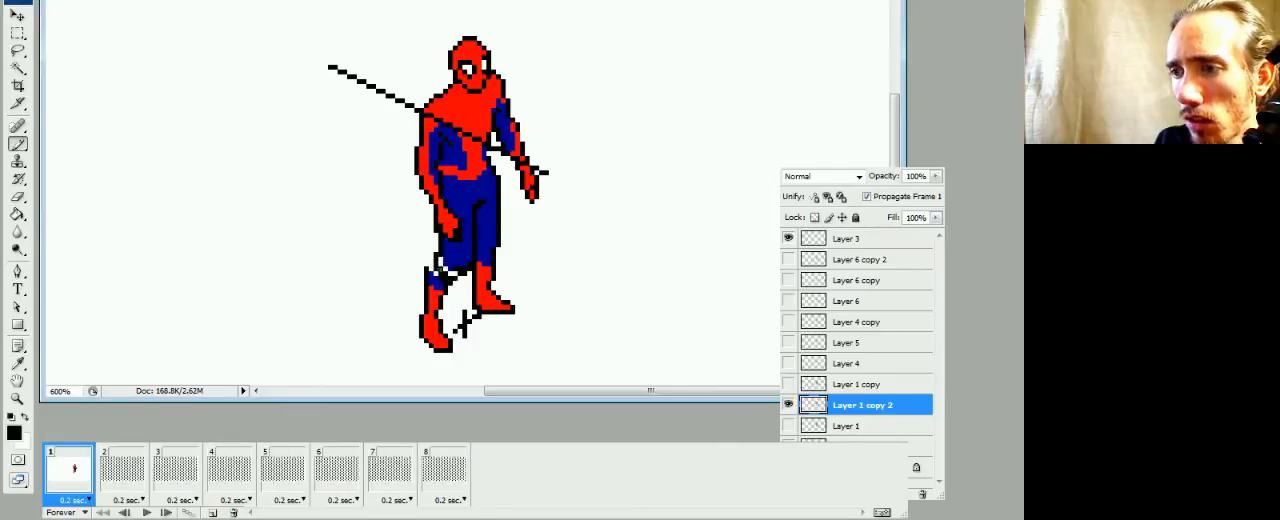
pyautogui.keyDown('alt'); pyautogui.click(449, 259); pyautogui.keyUp('alt')
pyautogui.keyDown('alt'); pyautogui.click(437, 300); pyautogui.keyUp('alt')
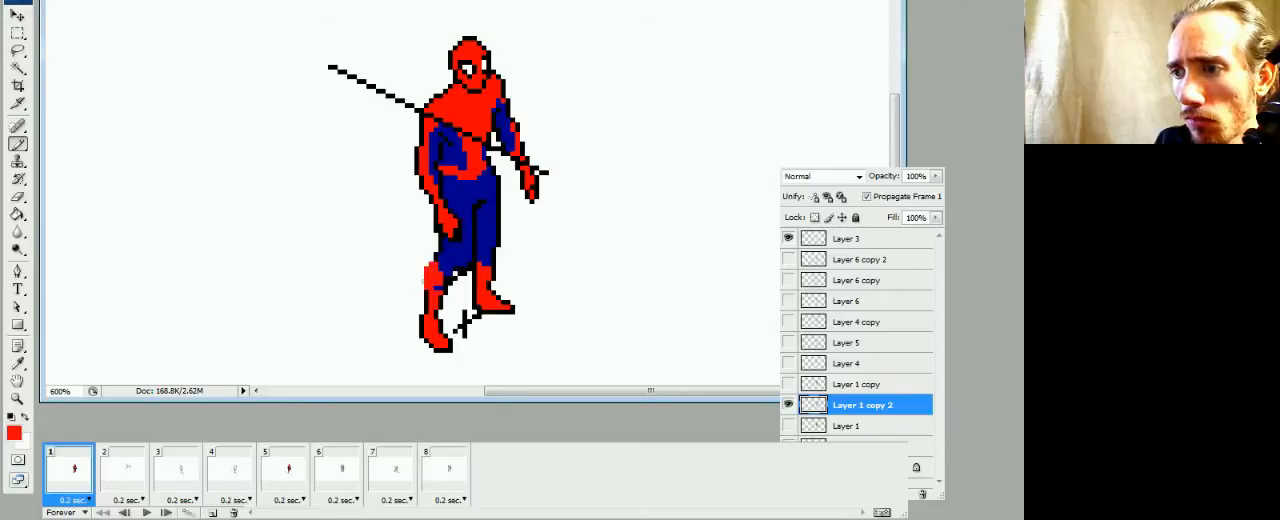
pyautogui.keyDown('alt'); pyautogui.click(451, 277); pyautogui.keyUp('alt')
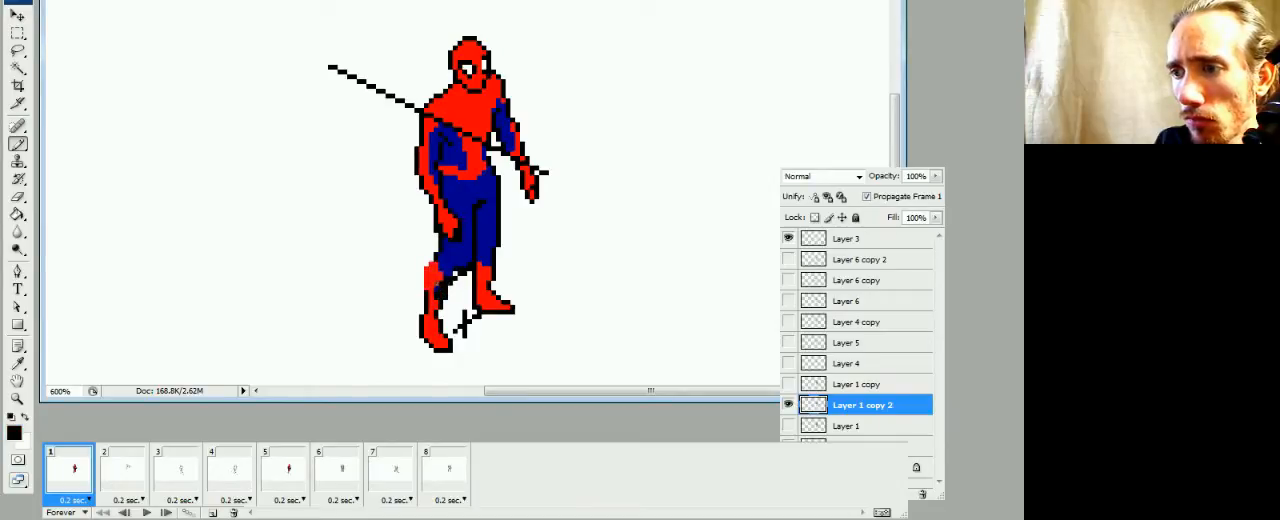
pyautogui.click(438, 285)
pyautogui.moveTo(431, 305); pyautogui.dragTo(421, 267)
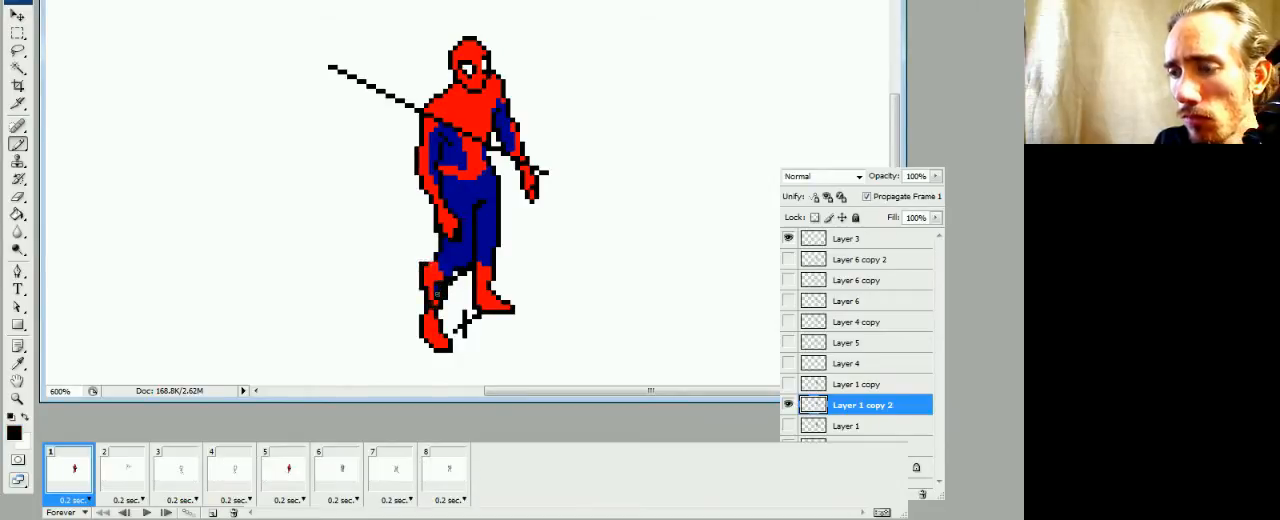
# Erase the old left-hand ankle and foot below the raised foot
pyautogui.press('e')
pyautogui.click(430, 315)
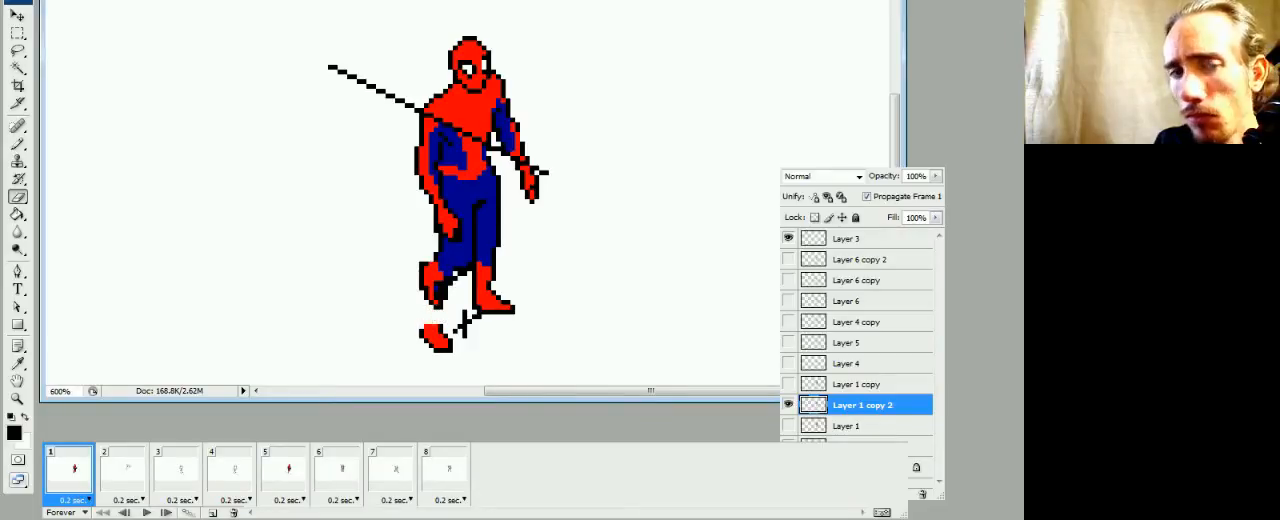
pyautogui.moveTo(425, 328); pyautogui.dragTo(447, 345)
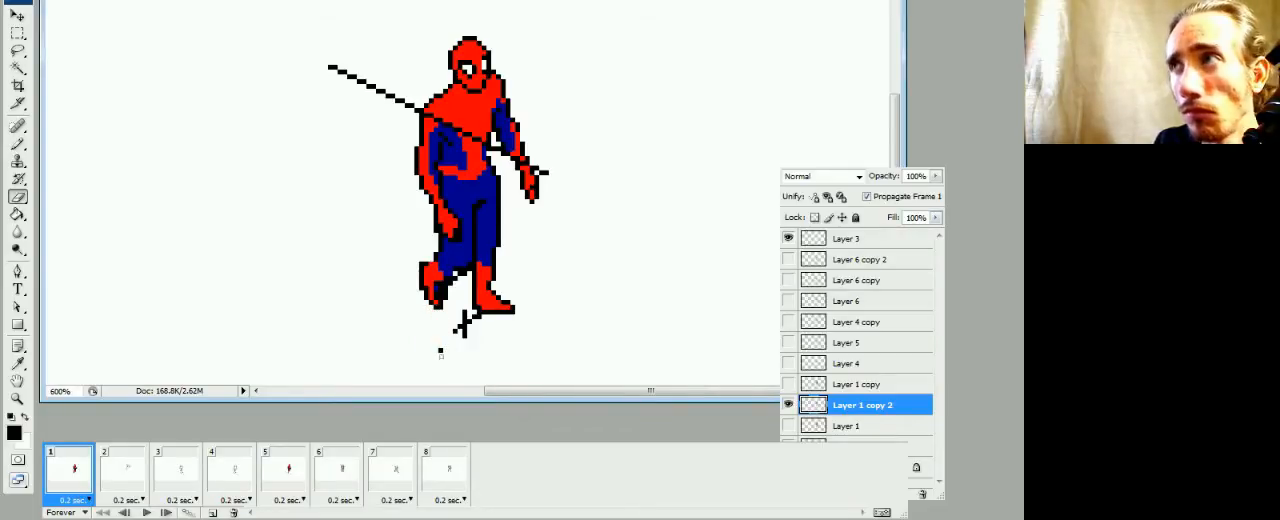
pyautogui.press('b')
pyautogui.click(440, 348)
pyautogui.press('e')
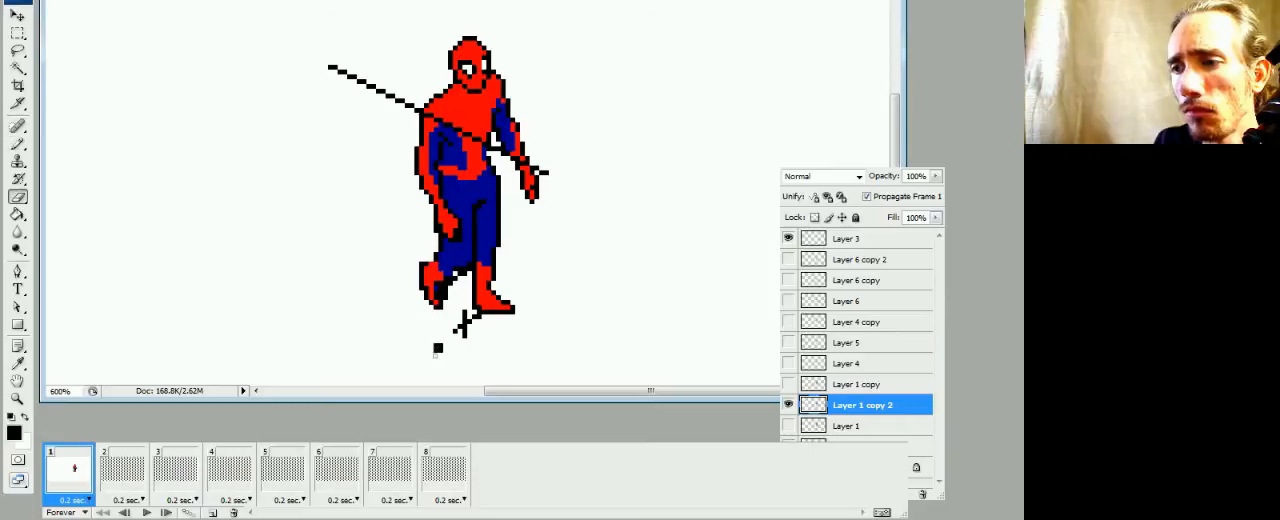
# Refine the raised left-hand foot with red fill, a cleaner black inner outline and dark blue at the knee
pyautogui.press('b')
pyautogui.keyDown('alt'); pyautogui.click(437, 269); pyautogui.keyUp('alt')
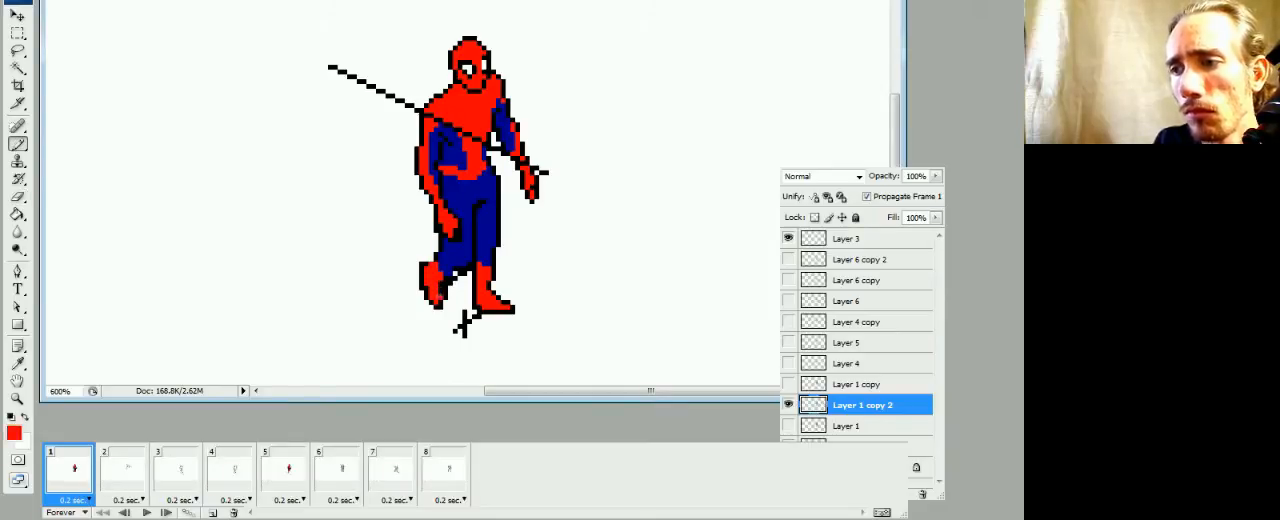
pyautogui.click(440, 292)
pyautogui.keyDown('alt'); pyautogui.click(455, 276); pyautogui.keyUp('alt')
pyautogui.click(449, 282)
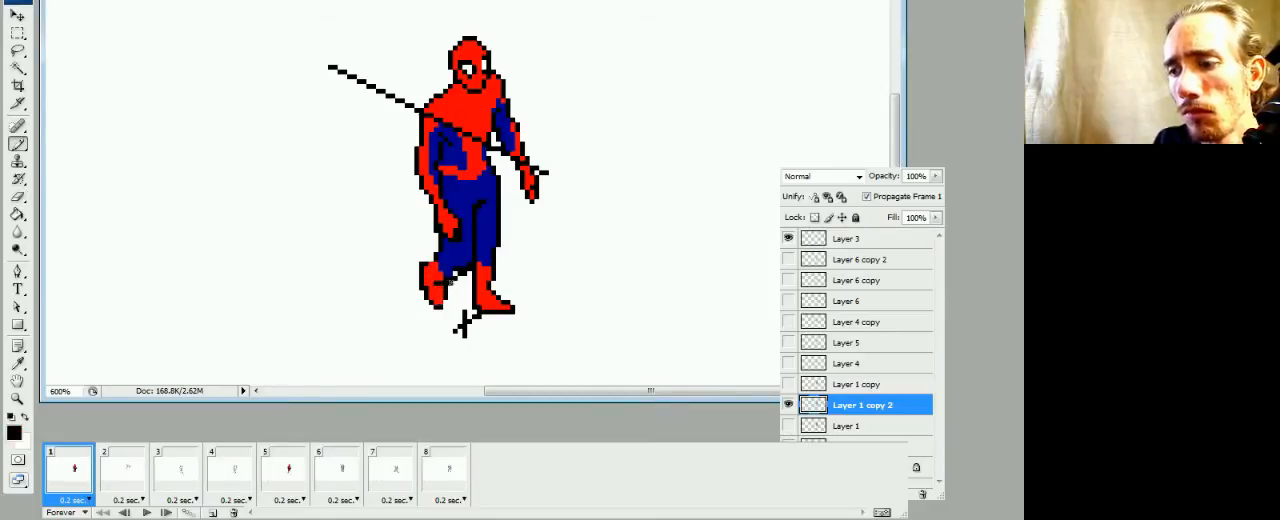
pyautogui.press('e')
pyautogui.press('b')
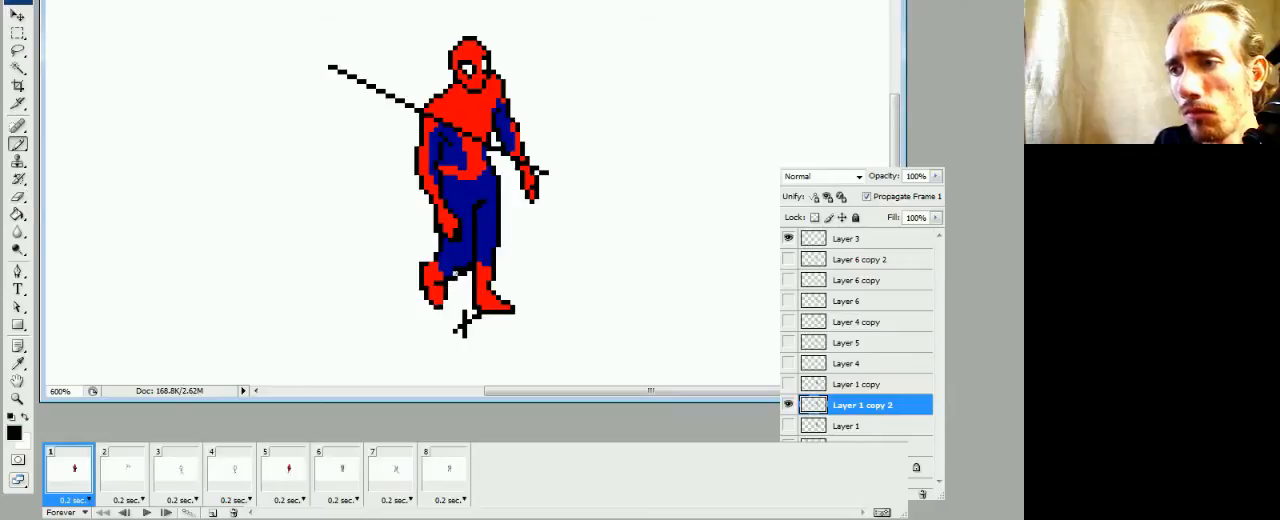
pyautogui.keyDown('alt'); pyautogui.click(458, 257); pyautogui.keyUp('alt')
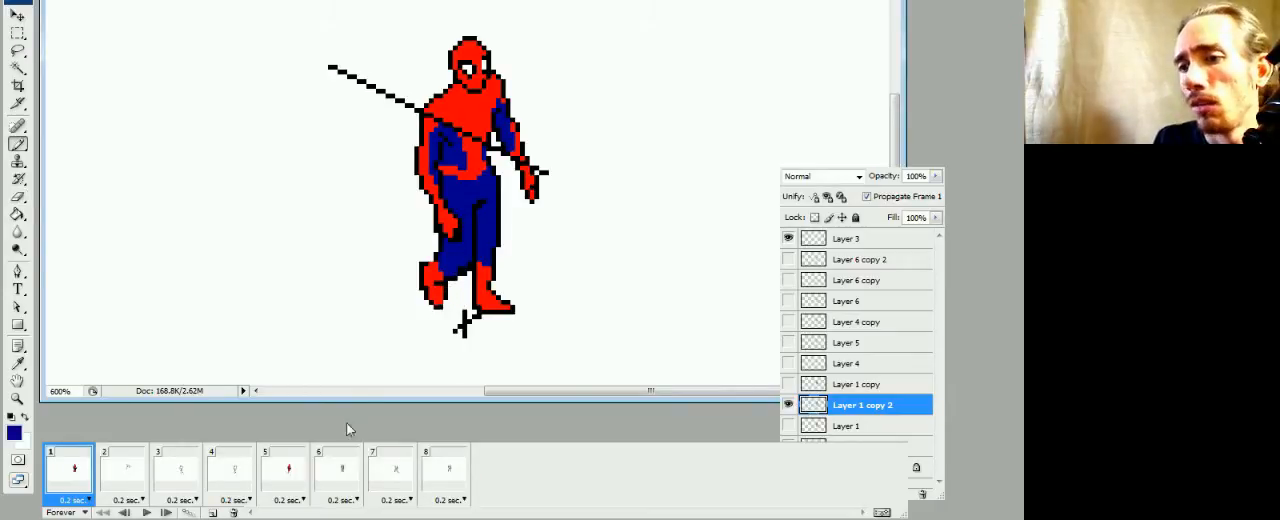
# Compare the leg pose in frame 1 with the poses in frames 8, 2, 3 and 5
pyautogui.click(446, 470)
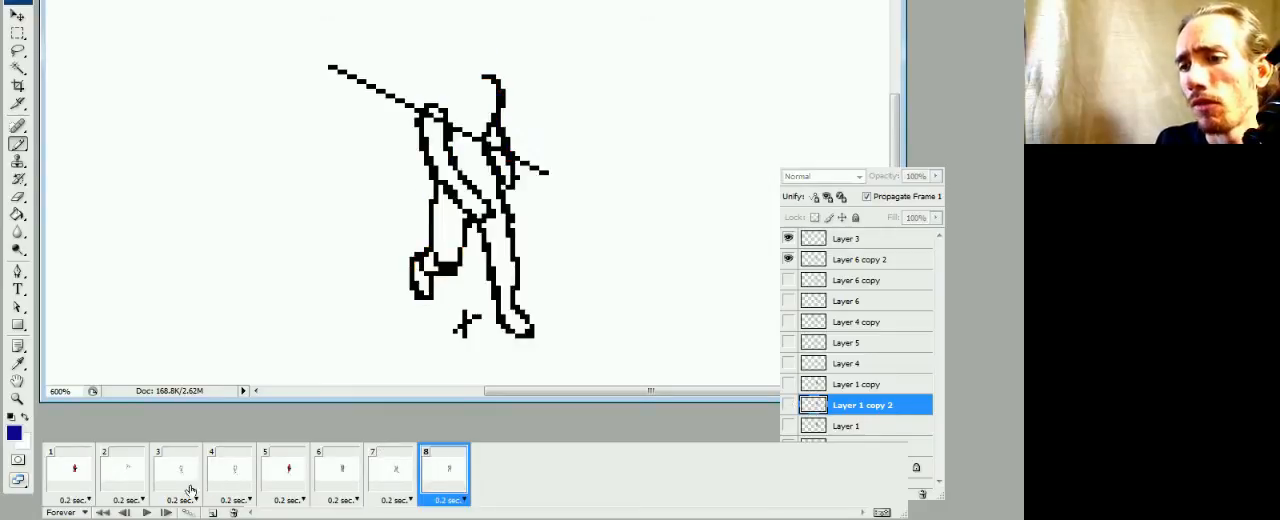
pyautogui.click(84, 474)
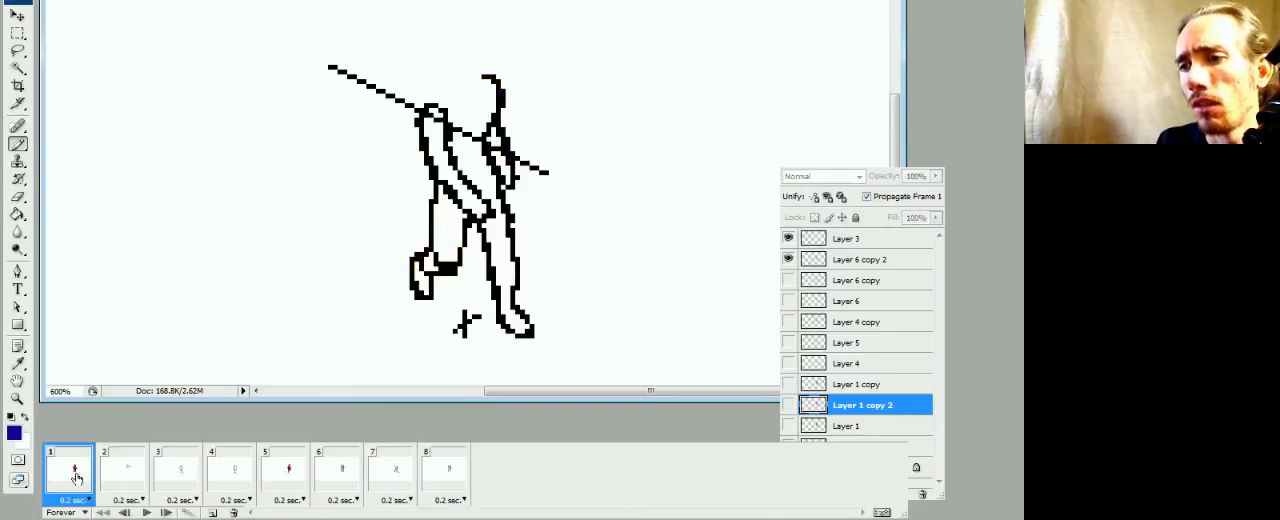
pyautogui.click(438, 458)
pyautogui.click(72, 488)
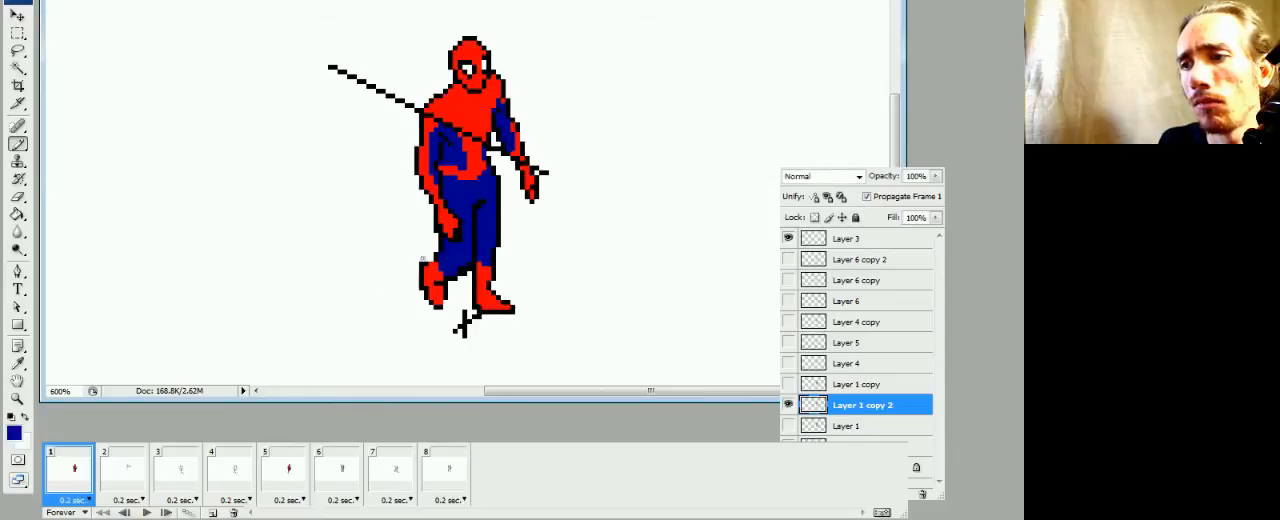
pyautogui.keyDown('alt'); pyautogui.click(469, 264); pyautogui.keyUp('alt')
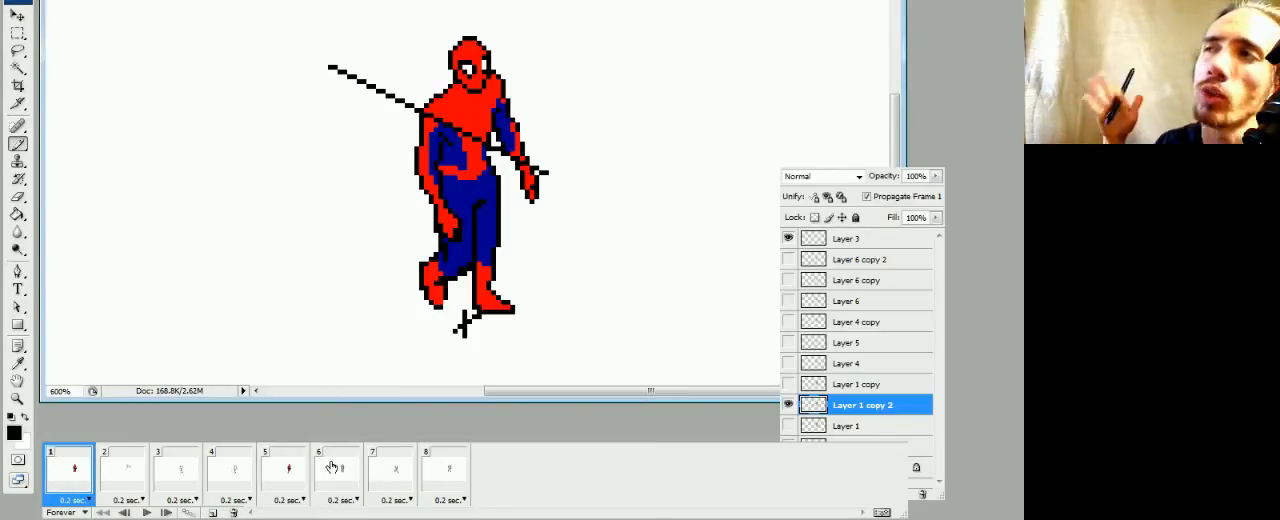
pyautogui.click(445, 476)
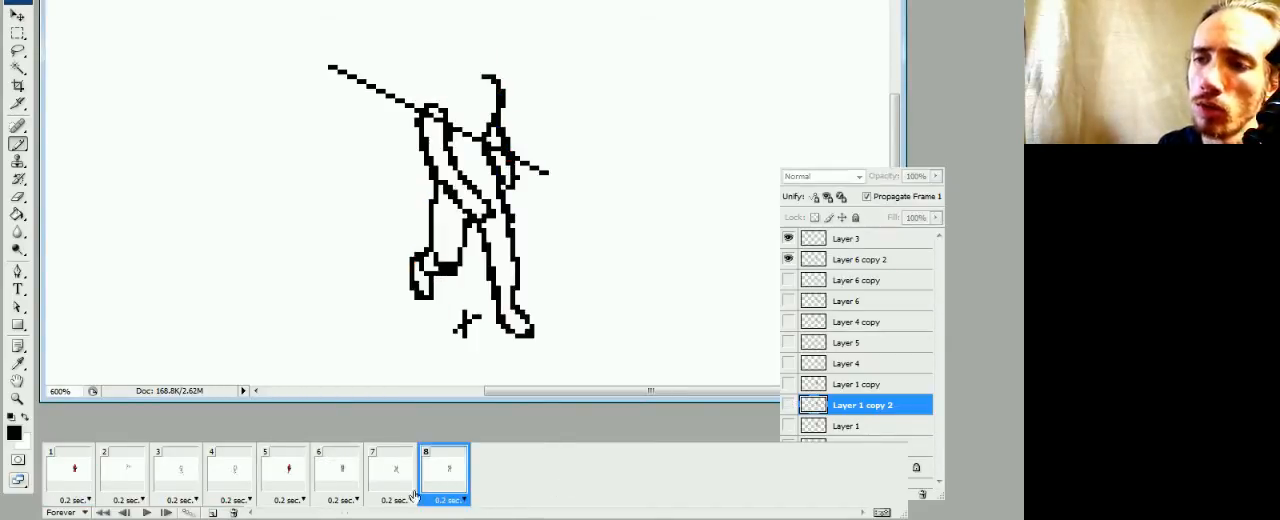
pyautogui.click(91, 466)
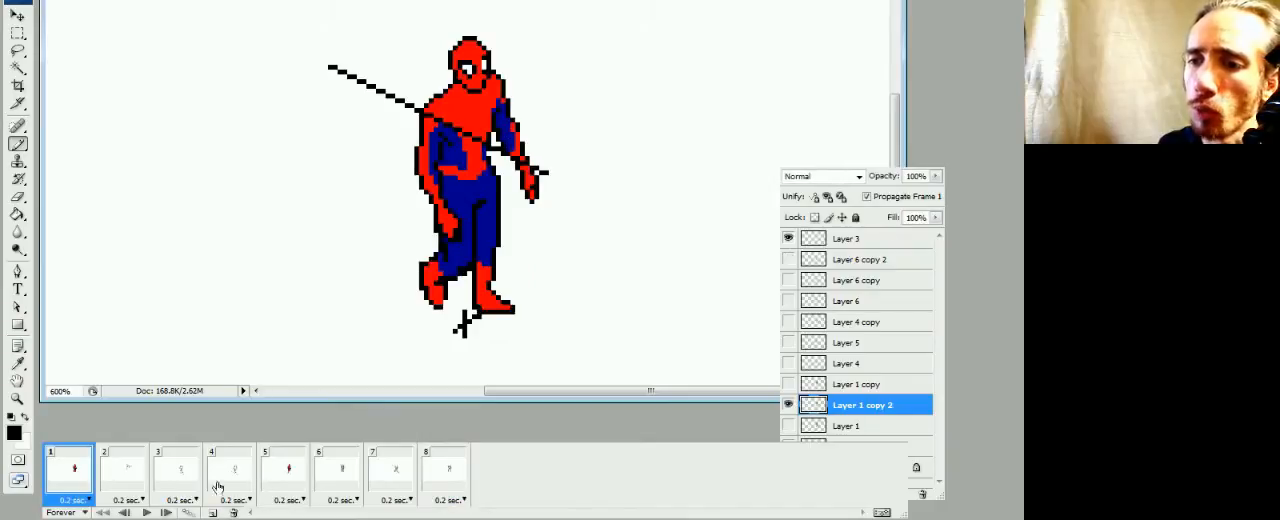
pyautogui.click(127, 486)
pyautogui.click(165, 485)
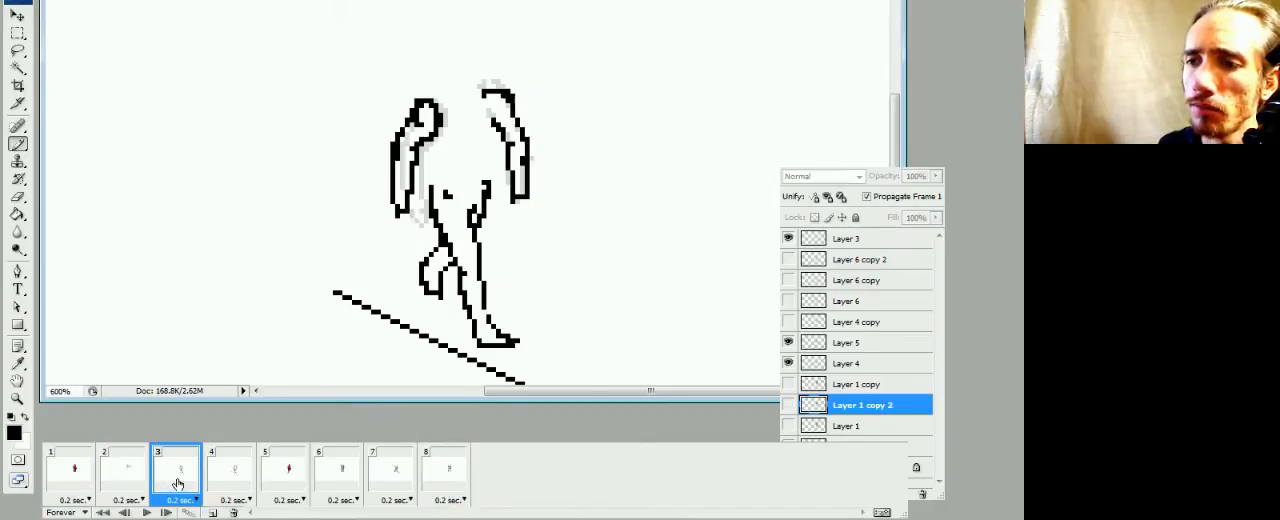
pyautogui.click(138, 488)
pyautogui.click(83, 486)
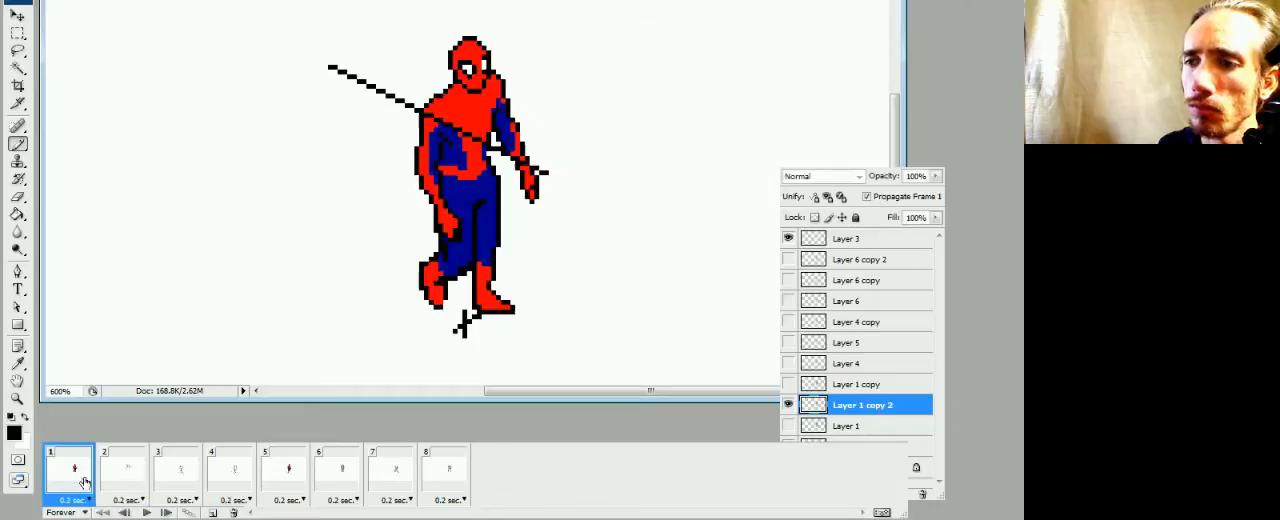
pyautogui.click(283, 492)
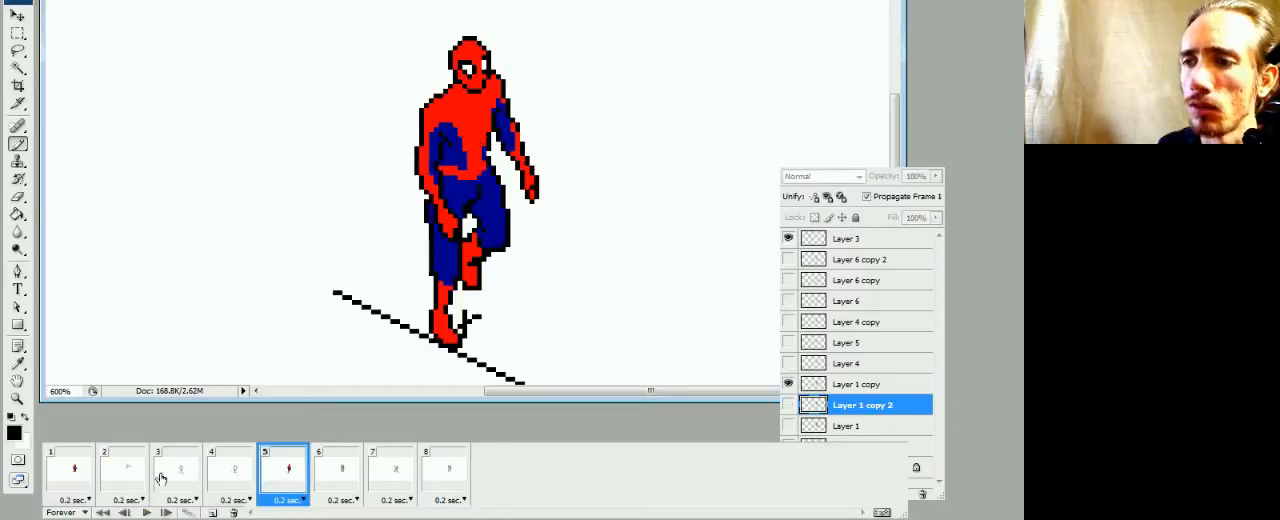
pyautogui.click(88, 482)
# Move the raised left-hand foot in frame 1 down two pixels and check the pose against frame 8
pyautogui.press('v')
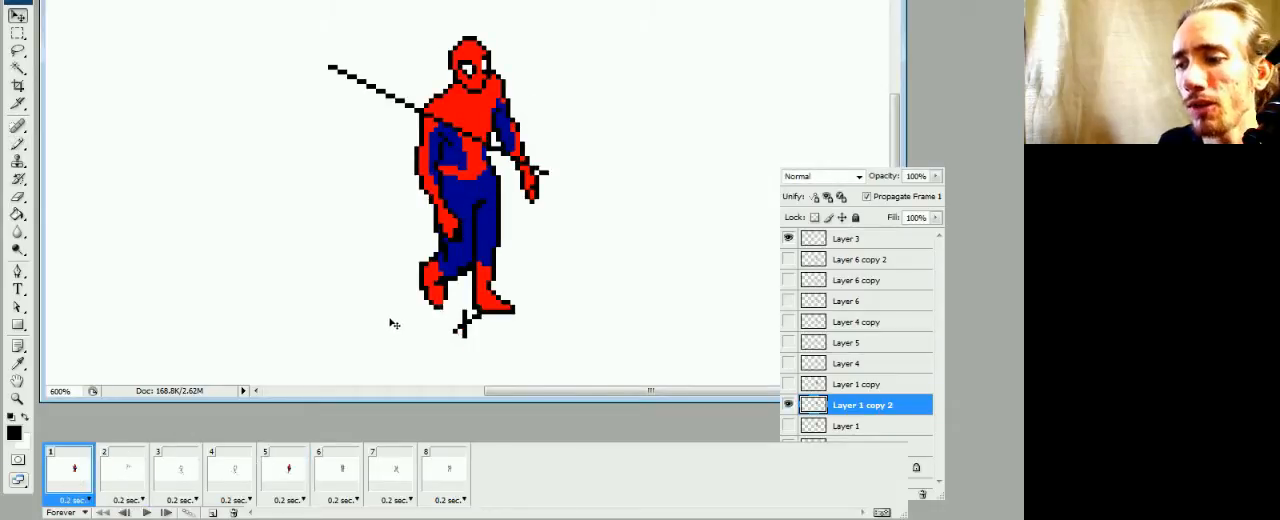
pyautogui.press('m')
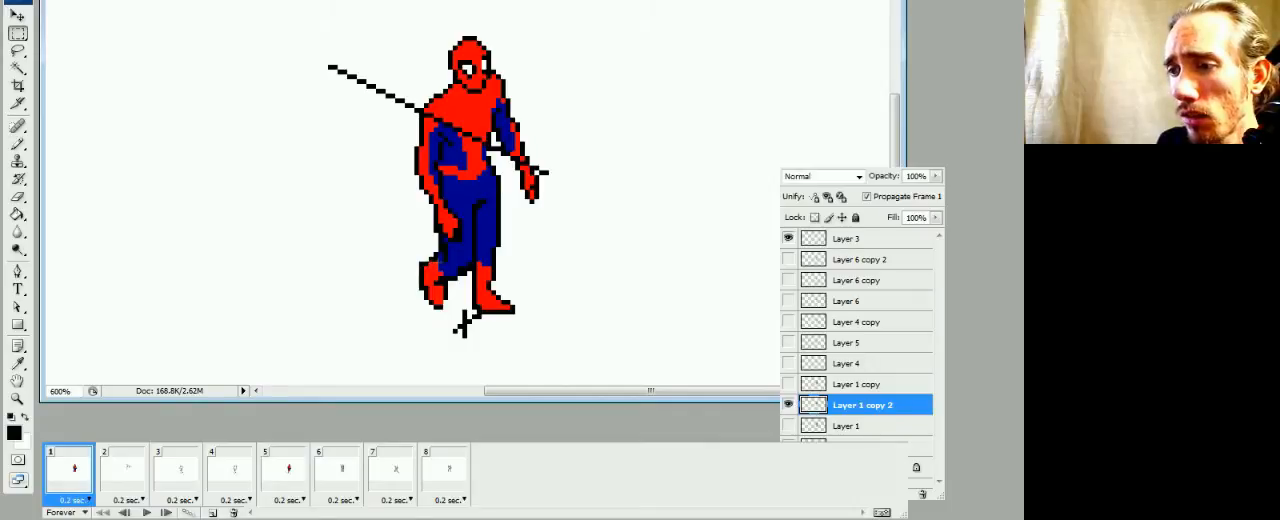
pyautogui.moveTo(395, 261); pyautogui.dragTo(414, 342)
pyautogui.hotkey('ctrl', 'Down')
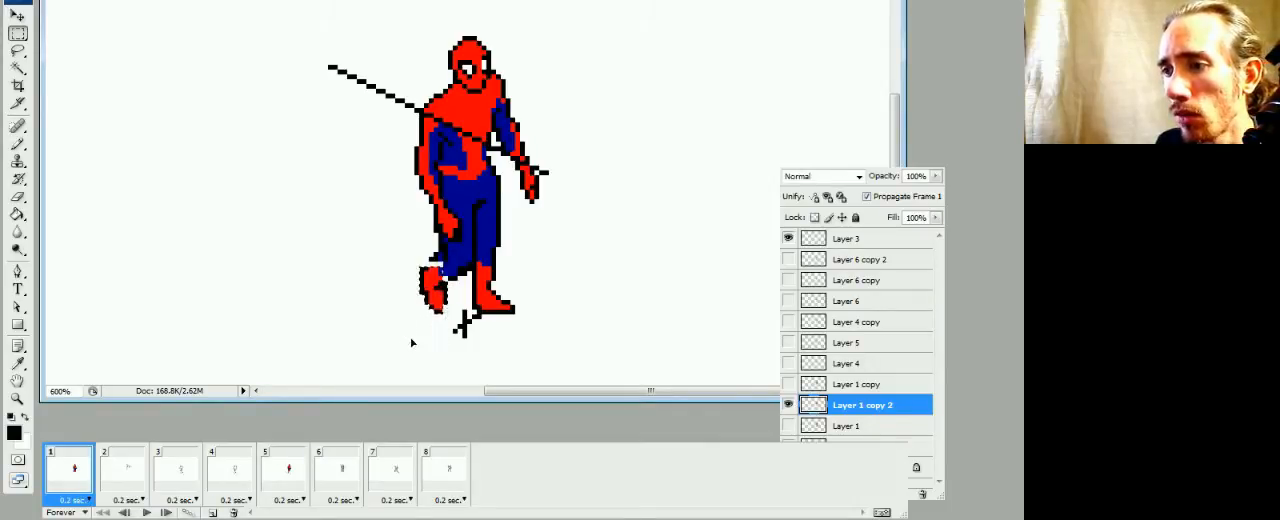
pyautogui.hotkey('ctrl', 'Down')
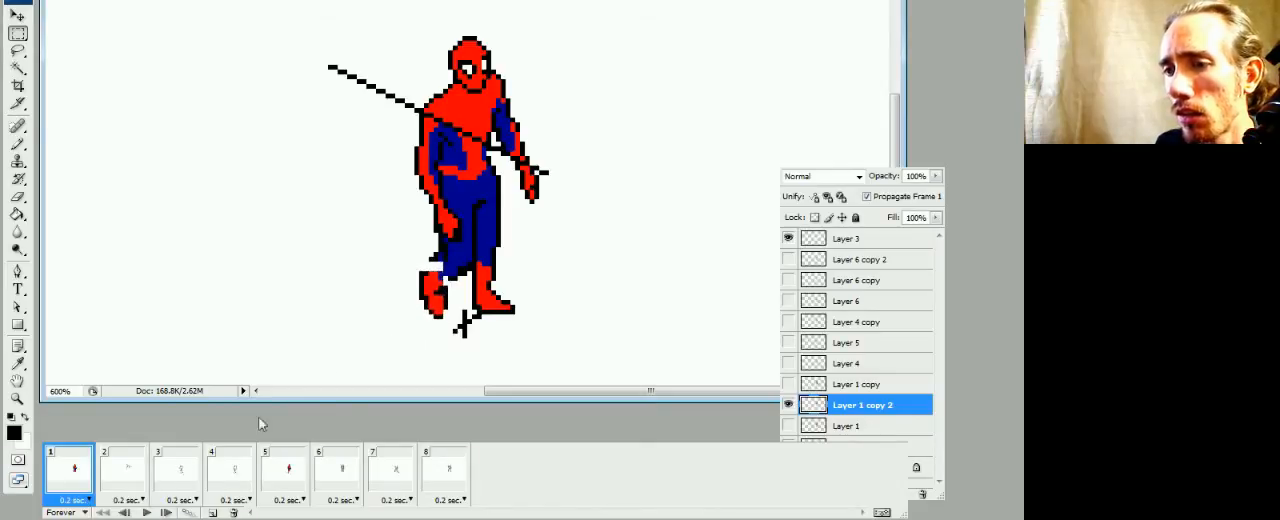
pyautogui.click(440, 480)
pyautogui.click(62, 490)
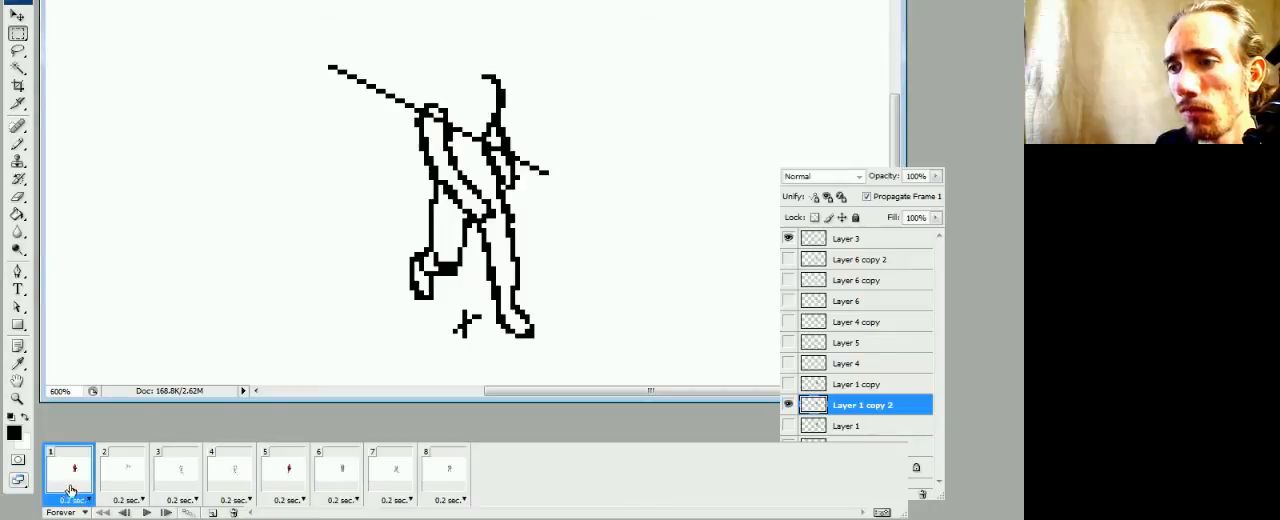
# Fill the gap between the left-hand knee and lowered foot with dark blue and red, and tidy the black outline there
pyautogui.press('b')
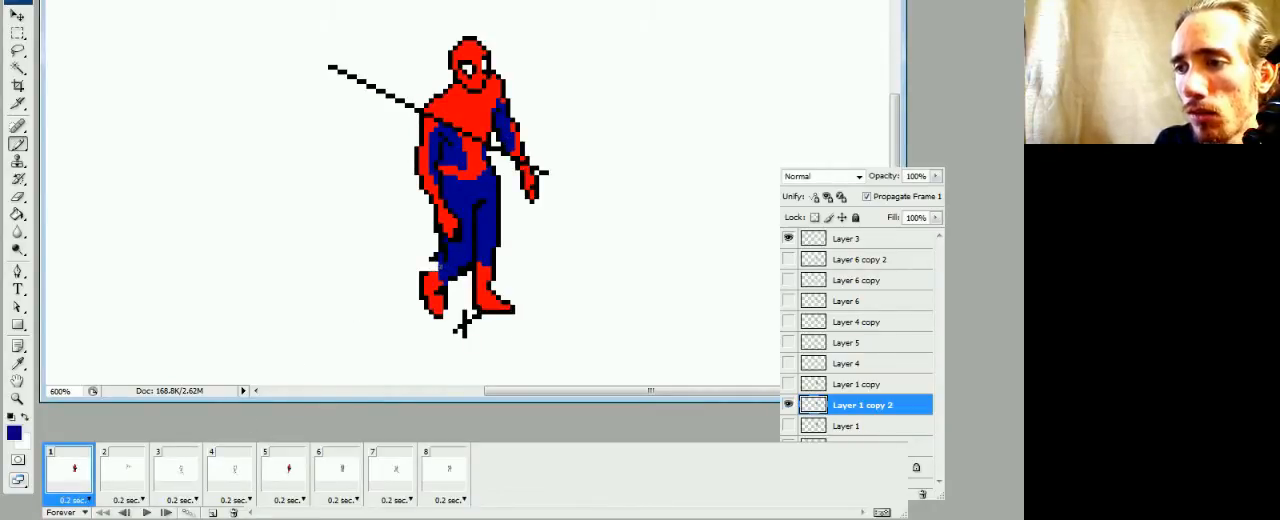
pyautogui.keyDown('alt'); pyautogui.click(440, 266); pyautogui.keyUp('alt')
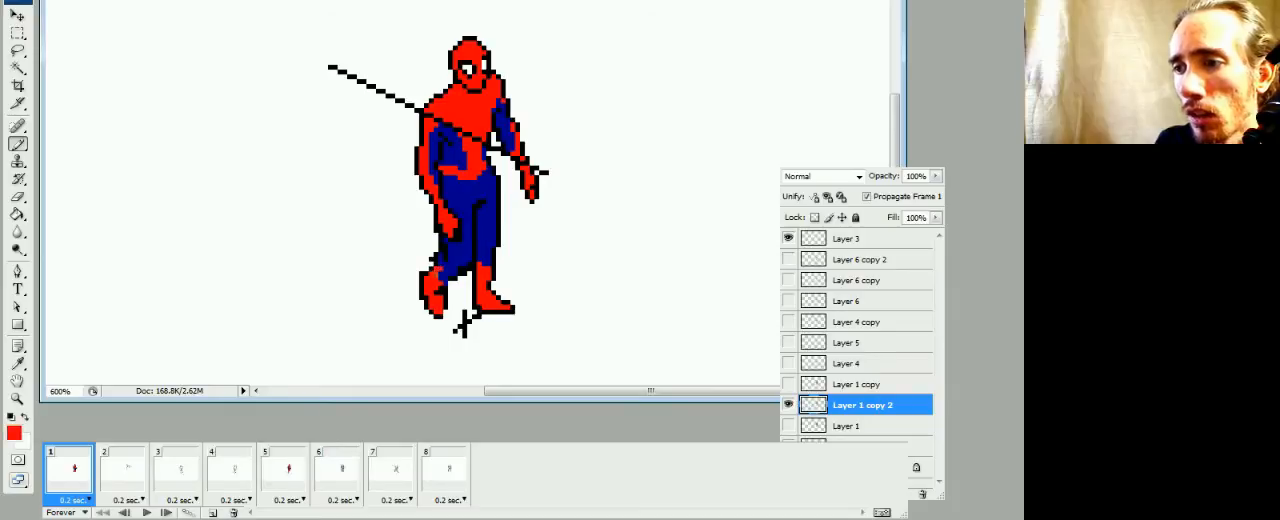
pyautogui.press('e')
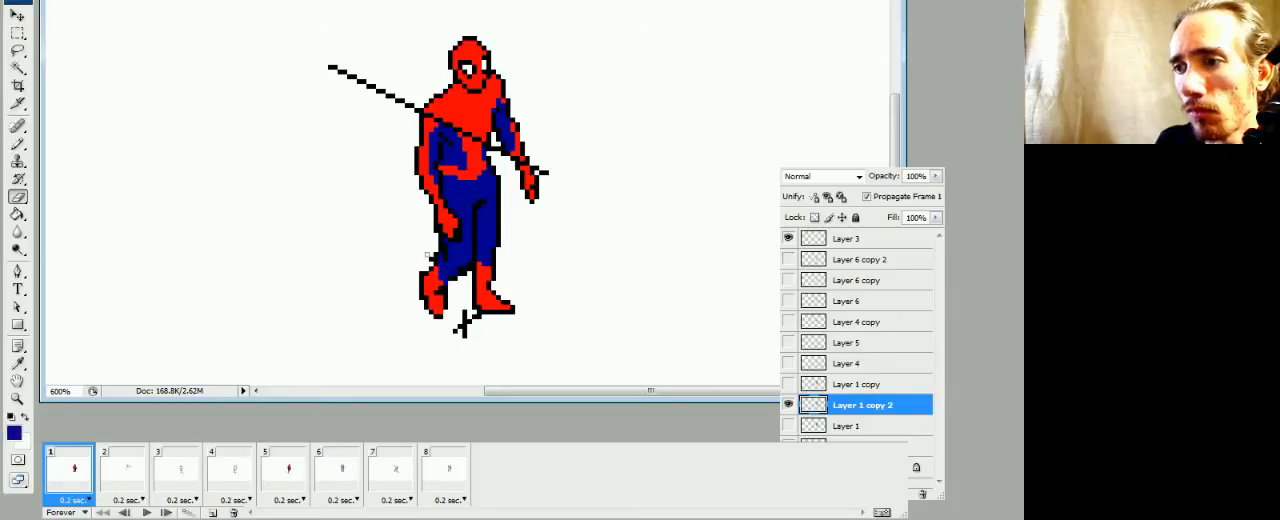
pyautogui.press('b')
pyautogui.press('d')
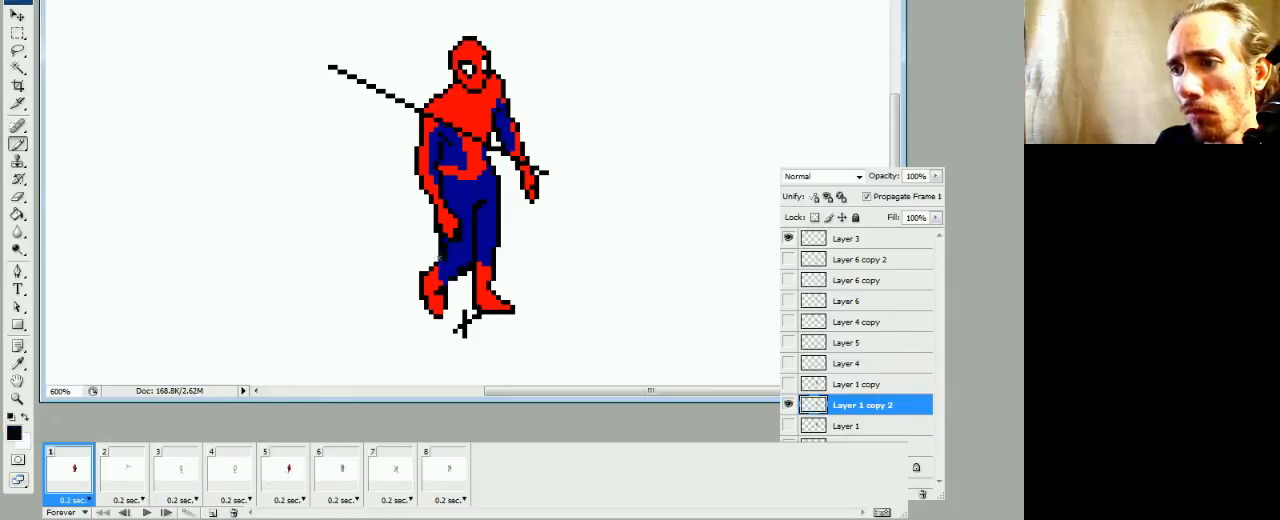
pyautogui.keyDown('alt'); pyautogui.click(445, 262); pyautogui.keyUp('alt')
pyautogui.keyDown('alt'); pyautogui.click(441, 255); pyautogui.keyUp('alt')
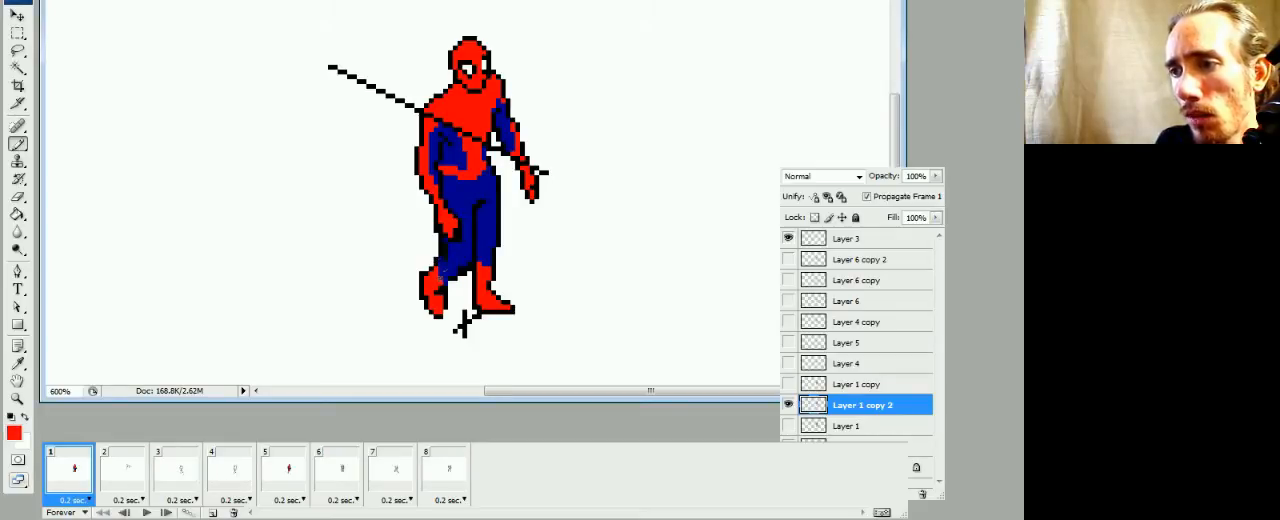
pyautogui.keyDown('alt'); pyautogui.click(450, 280); pyautogui.keyUp('alt')
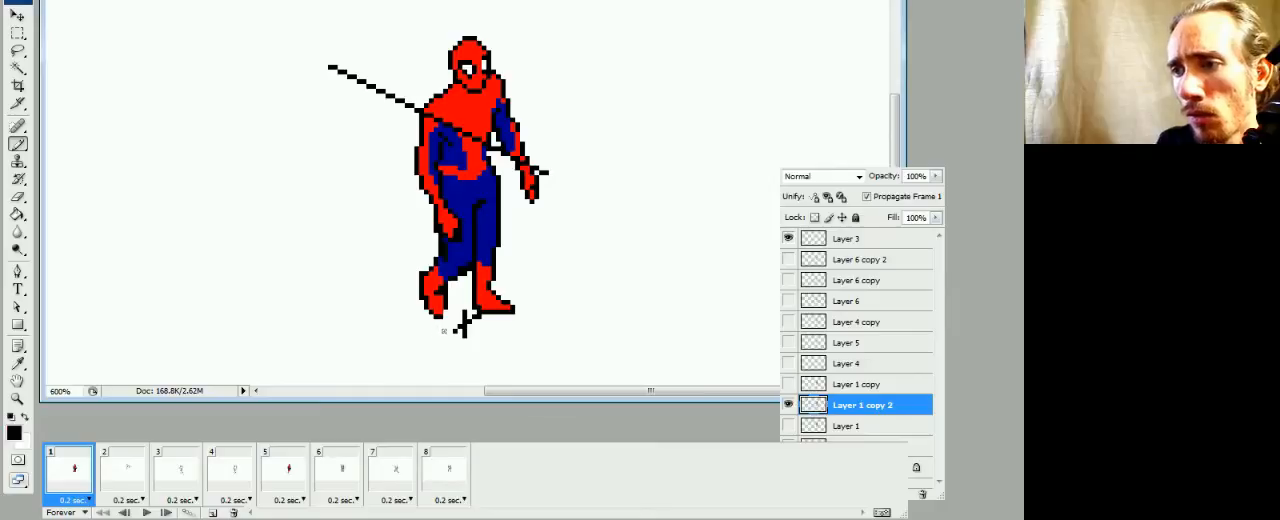
# Show Layer 1 copy 2 in frame 2 together with the Layer 4 arm outlines
pyautogui.click(118, 477)
pyautogui.click(82, 479)
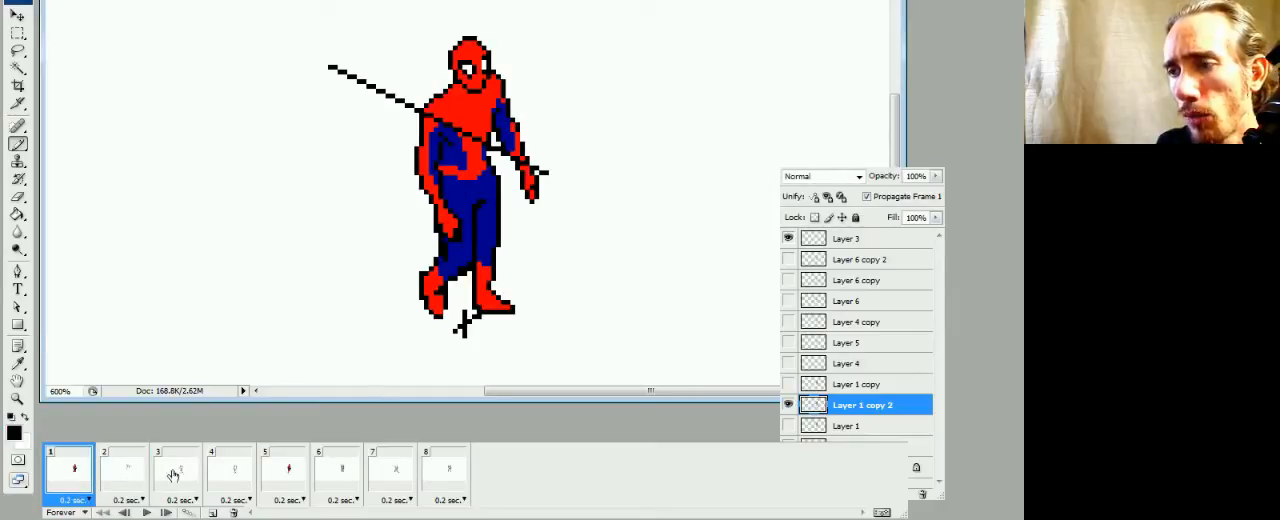
pyautogui.click(136, 484)
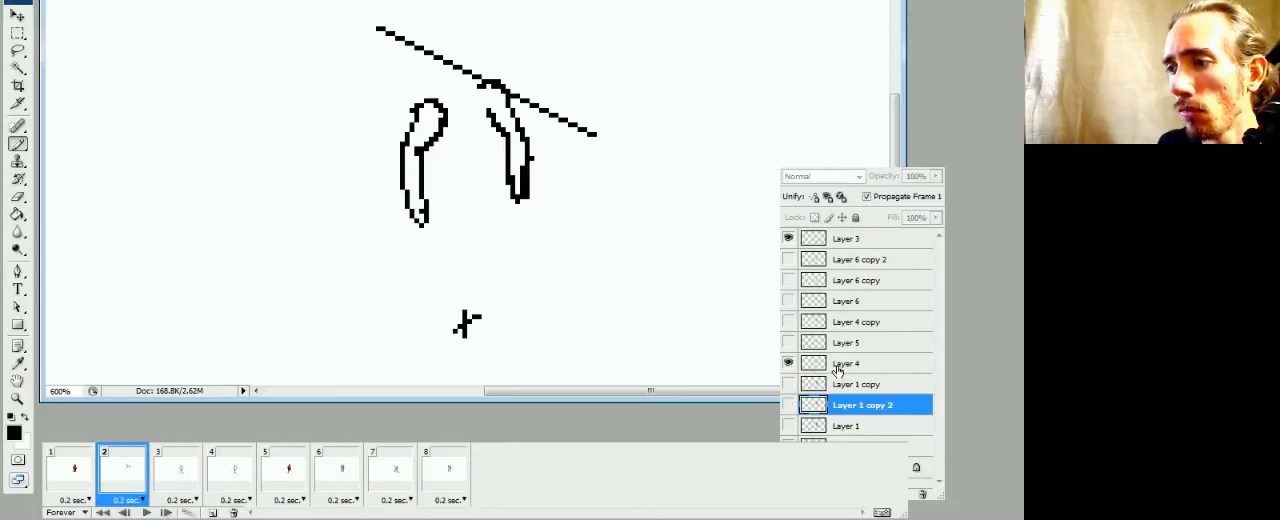
pyautogui.click(788, 364)
pyautogui.click(788, 364)
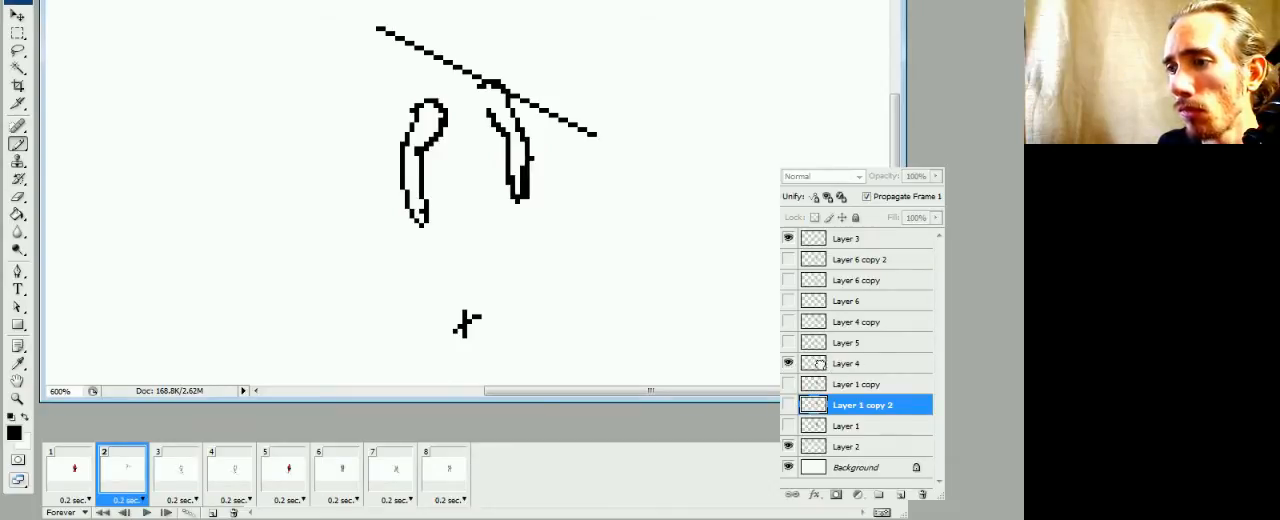
pyautogui.click(824, 370)
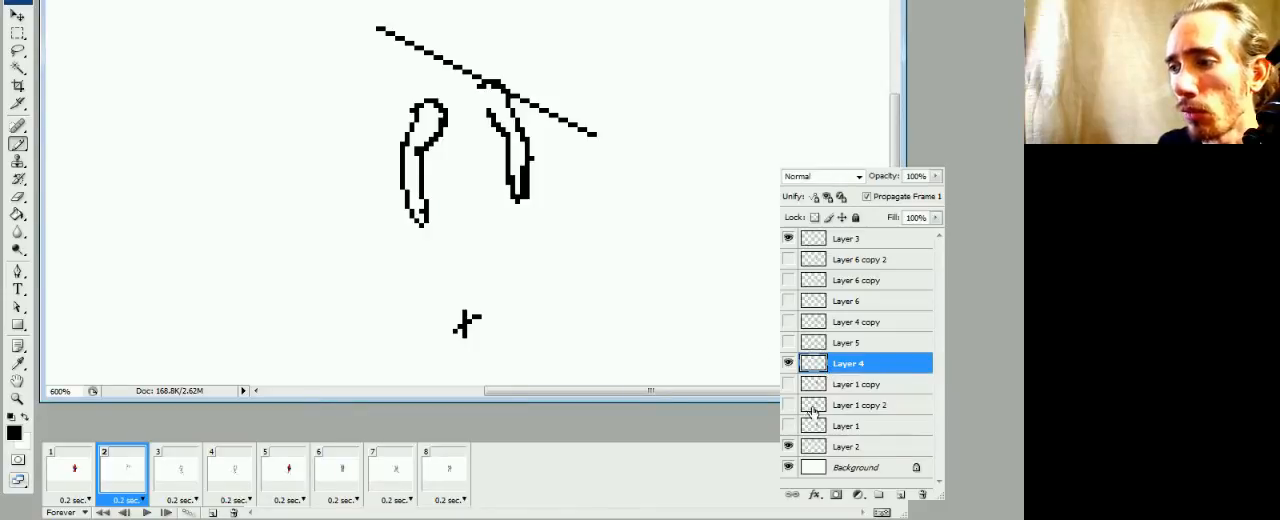
pyautogui.click(820, 405)
pyautogui.click(788, 404)
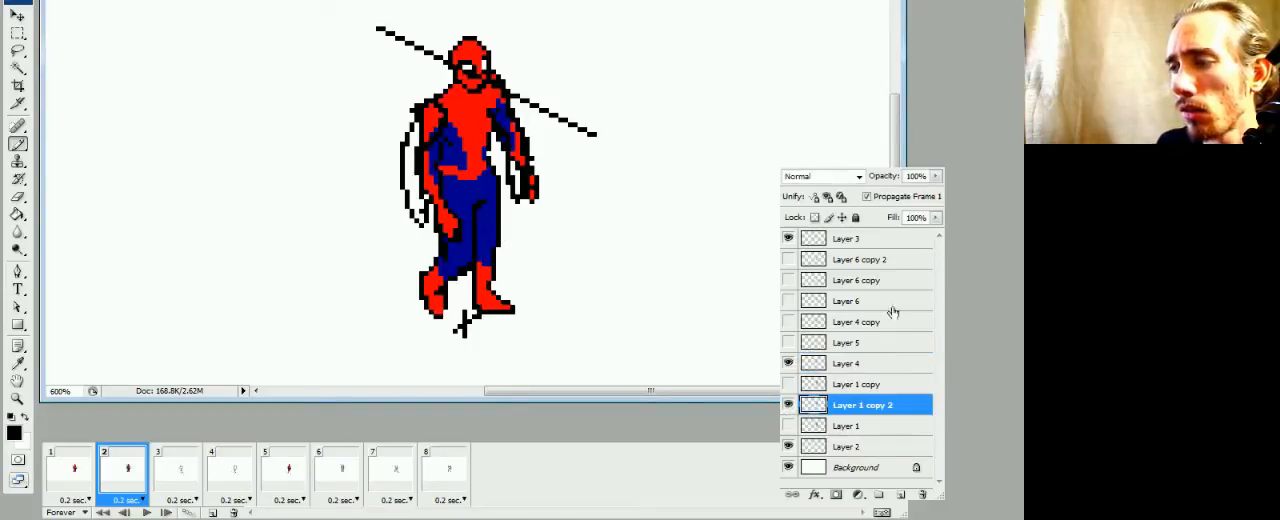
# Fade Layer 1 copy 2 to 22% opacity as a tracing guide and make Layer 4 the active layer
pyautogui.click(935, 178)
pyautogui.moveTo(880, 200); pyautogui.dragTo(867, 198)
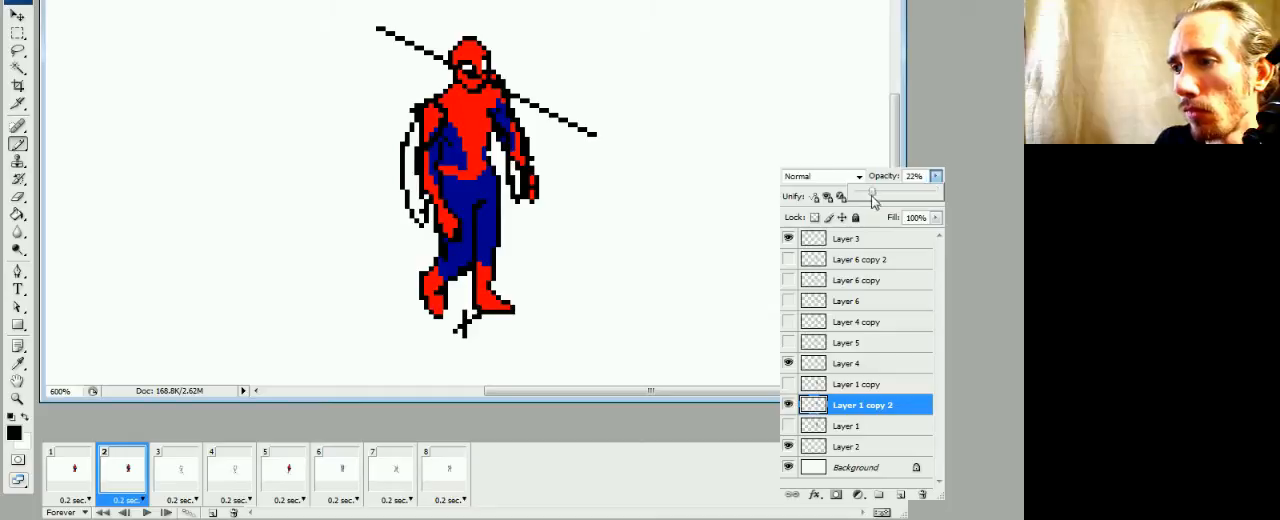
pyautogui.click(825, 368)
pyautogui.click(788, 404)
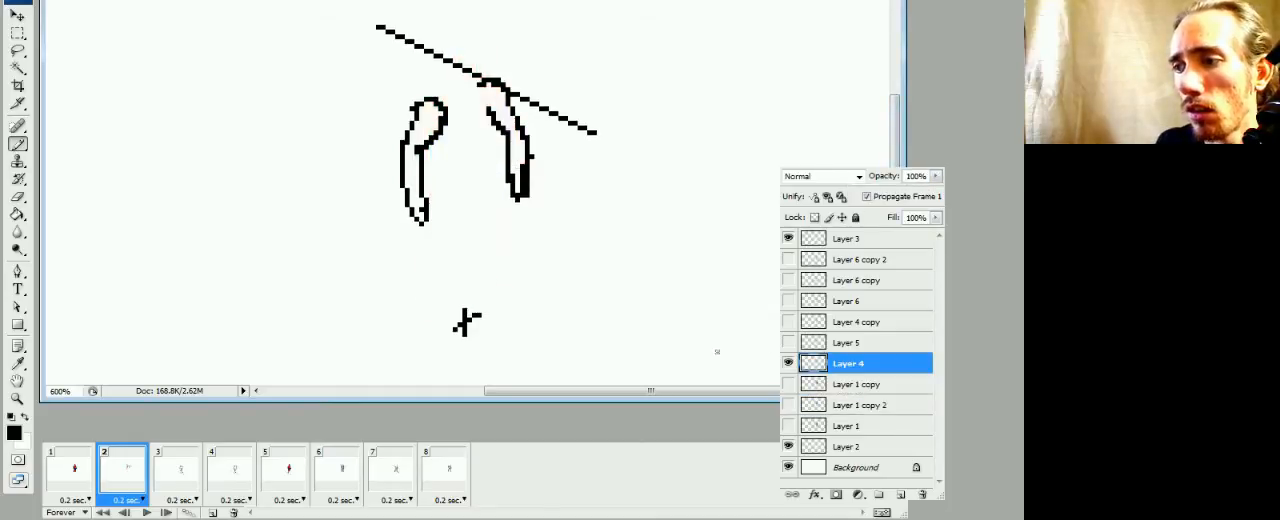
pyautogui.click(788, 404)
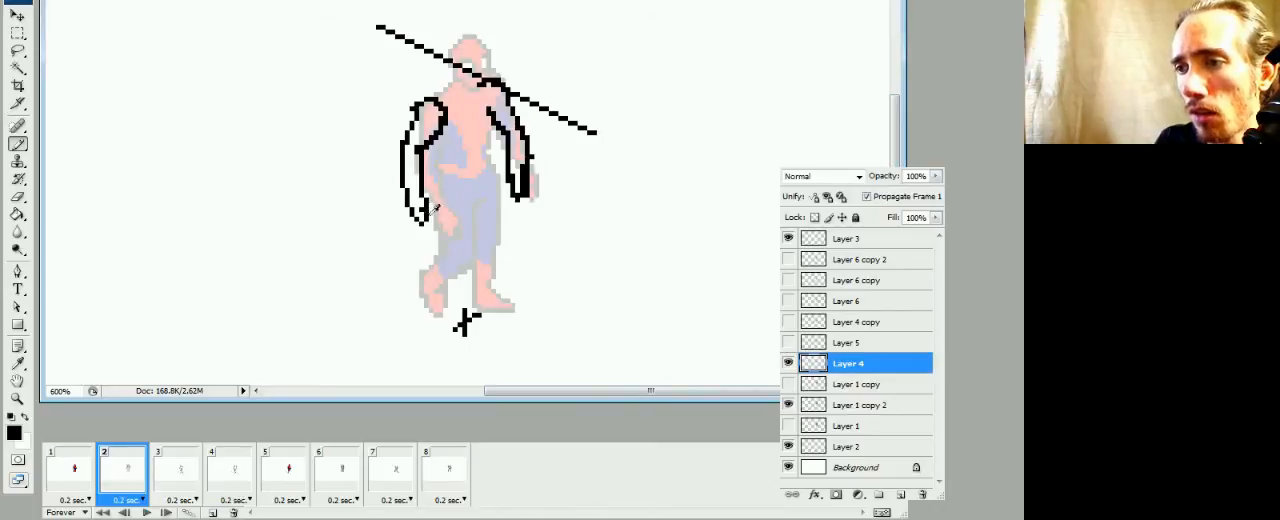
# Compare the pose in frame 2 with the leg and arm outlines in frame 3
pyautogui.click(186, 480)
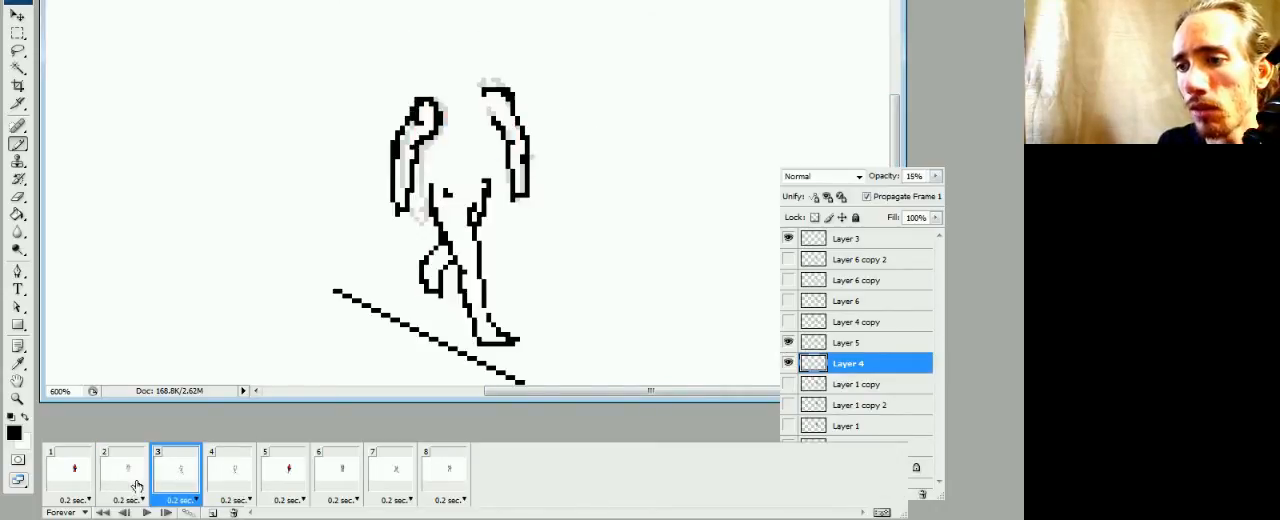
pyautogui.click(137, 485)
pyautogui.click(180, 486)
pyautogui.click(142, 483)
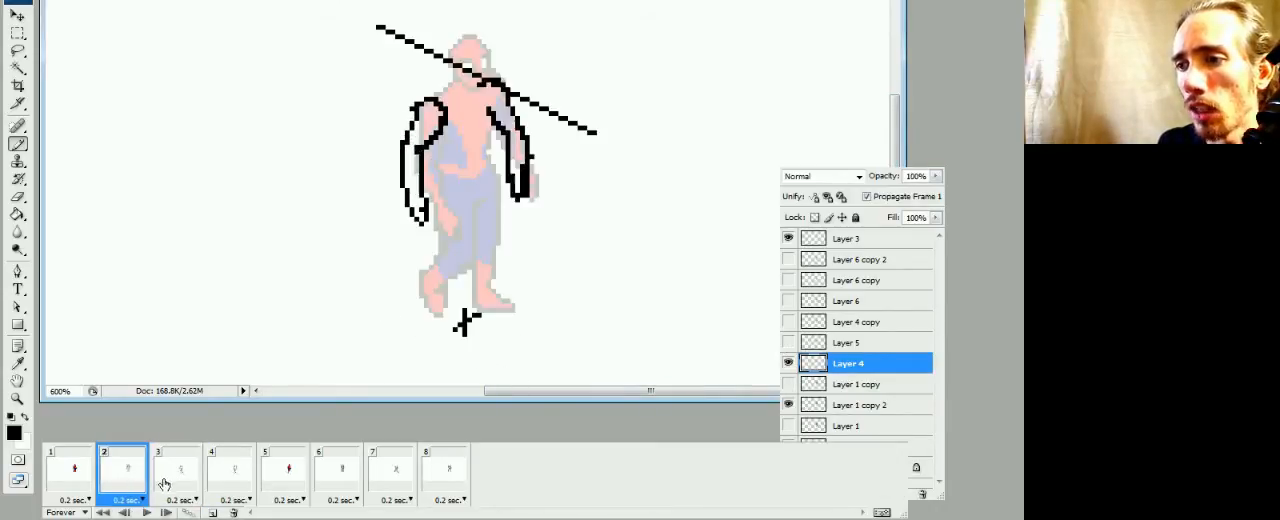
pyautogui.click(156, 487)
pyautogui.click(140, 485)
pyautogui.click(155, 488)
pyautogui.click(132, 485)
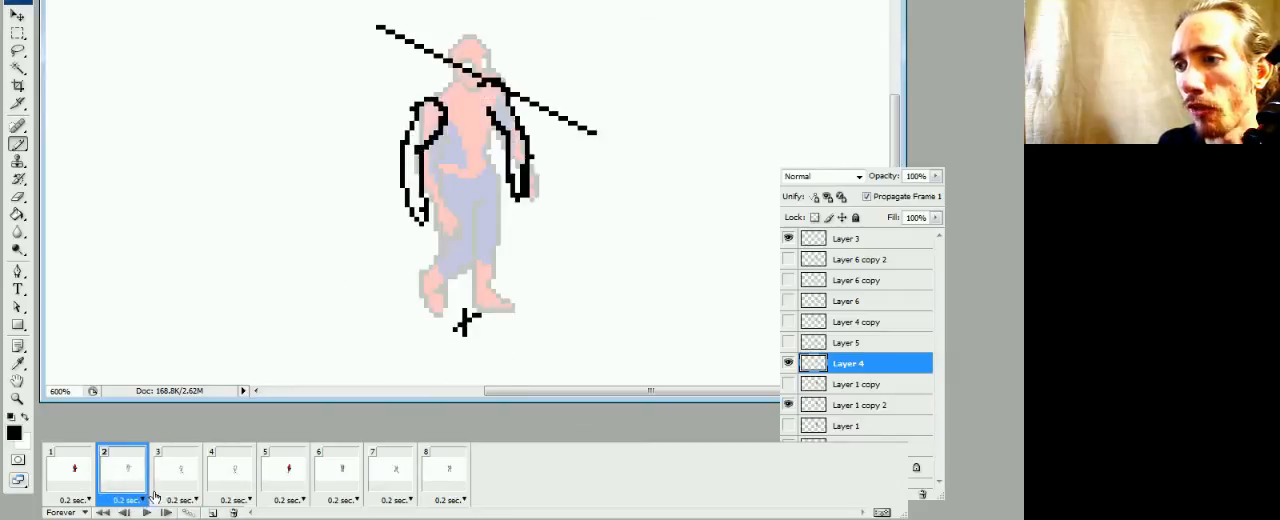
pyautogui.click(158, 492)
pyautogui.click(132, 482)
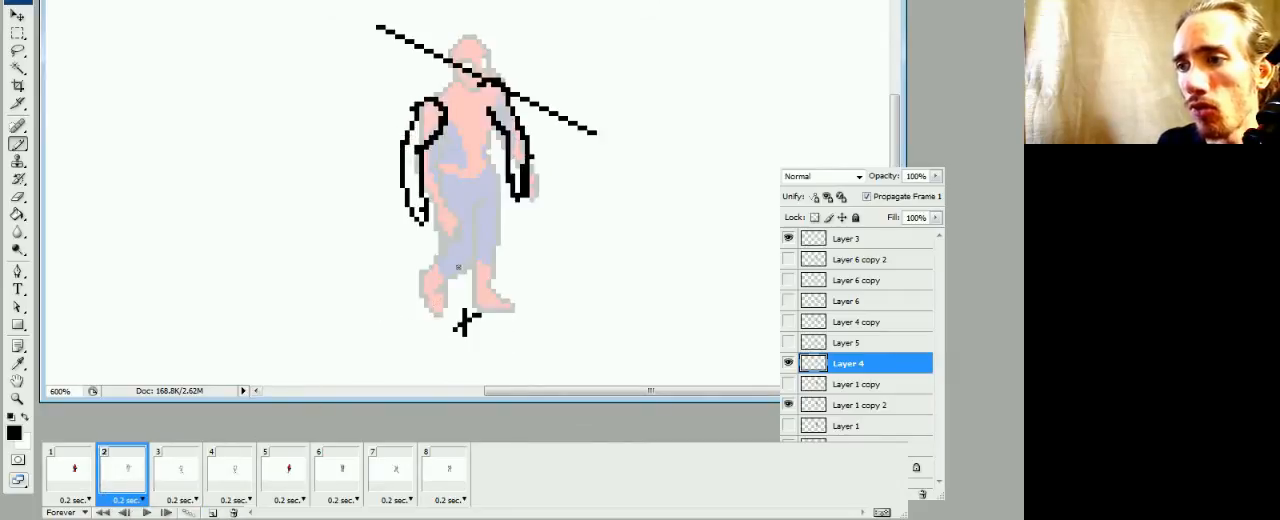
# Draw black thigh and inner-leg lines on Layer 4 in frame 2 over the faded figure, checking them against frame 3
pyautogui.moveTo(470, 213); pyautogui.dragTo(475, 280)
pyautogui.click(470, 289)
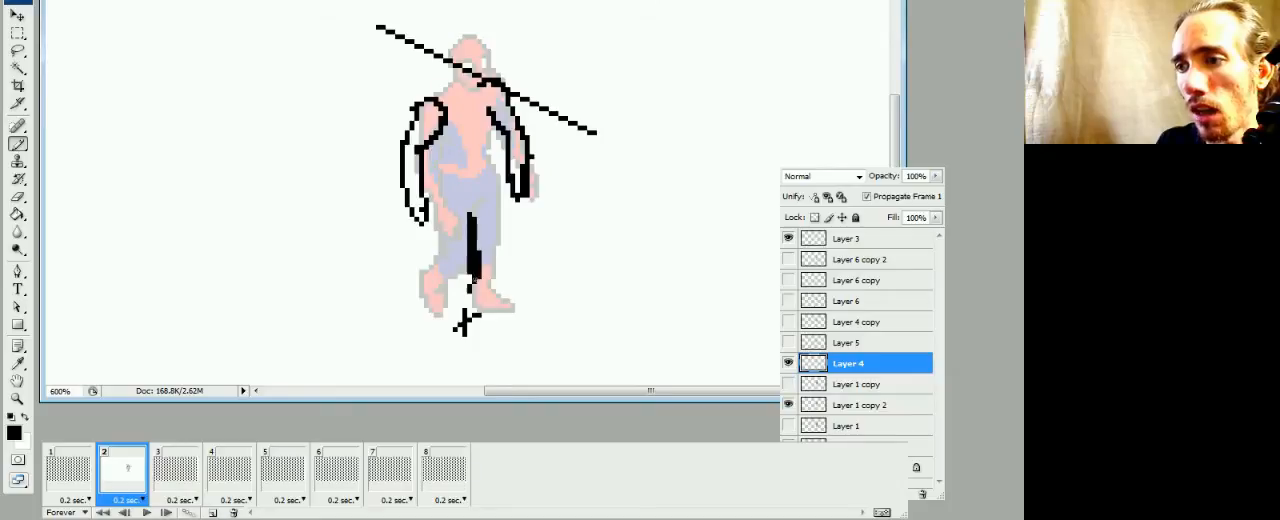
pyautogui.moveTo(440, 214); pyautogui.dragTo(448, 270)
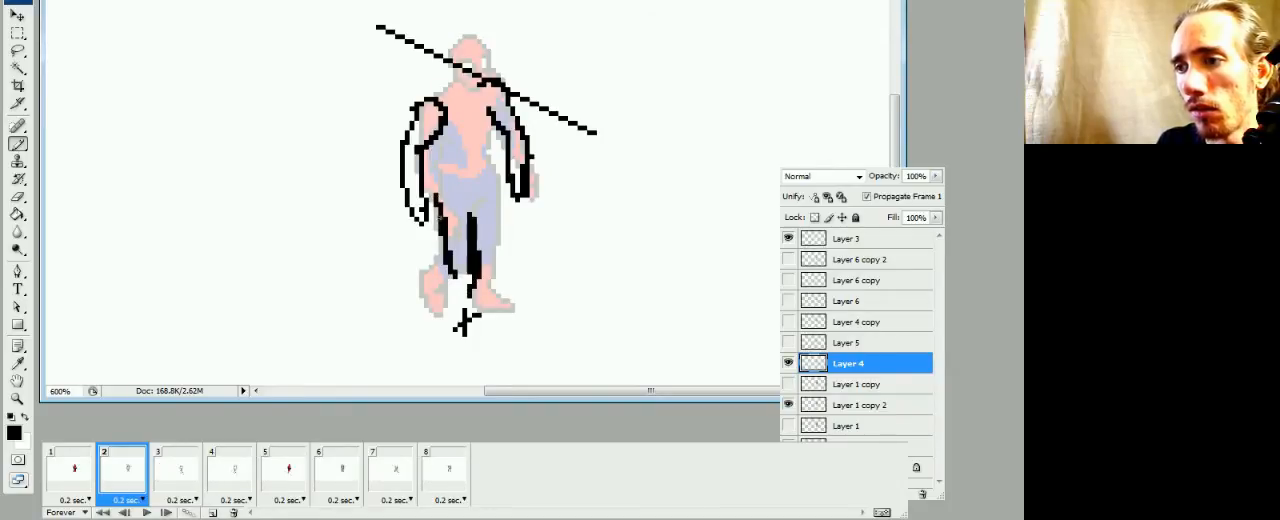
pyautogui.click(178, 478)
pyautogui.click(144, 480)
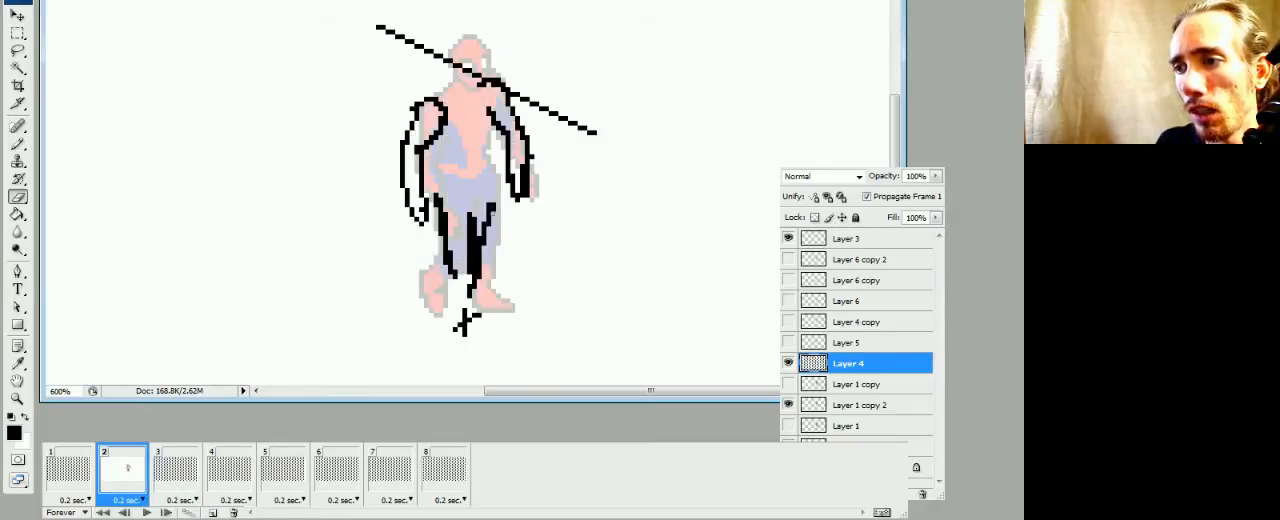
pyautogui.click(162, 482)
pyautogui.click(140, 484)
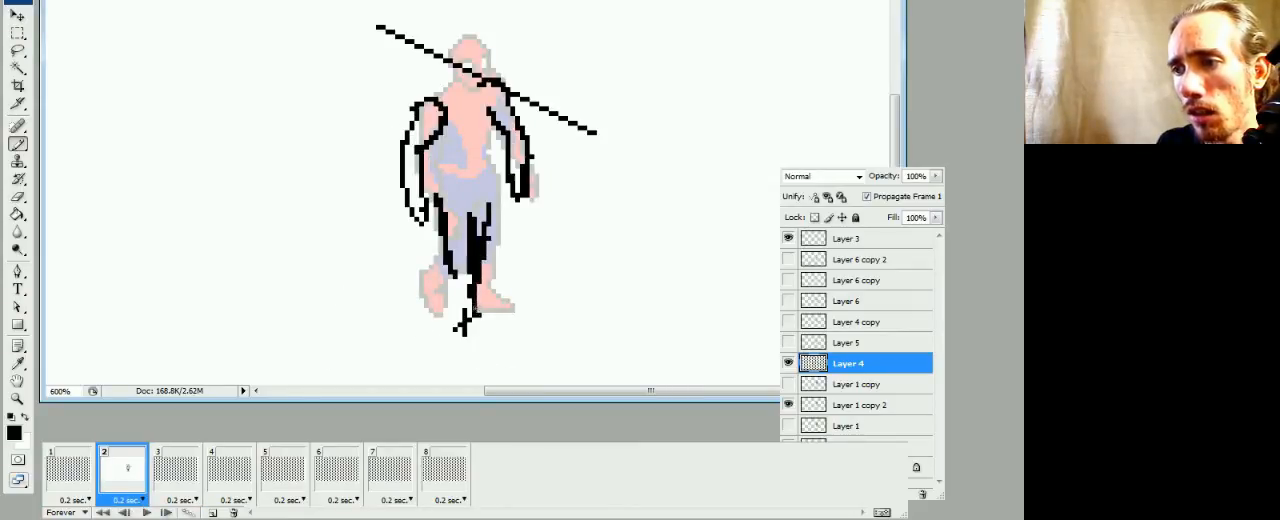
# Extend frame 2's black leg lines down past the shin to the ankle, comparing the pose with frames 3 and 1
pyautogui.moveTo(477, 310); pyautogui.dragTo(451, 282)
pyautogui.press('e')
pyautogui.press('b')
pyautogui.press('e')
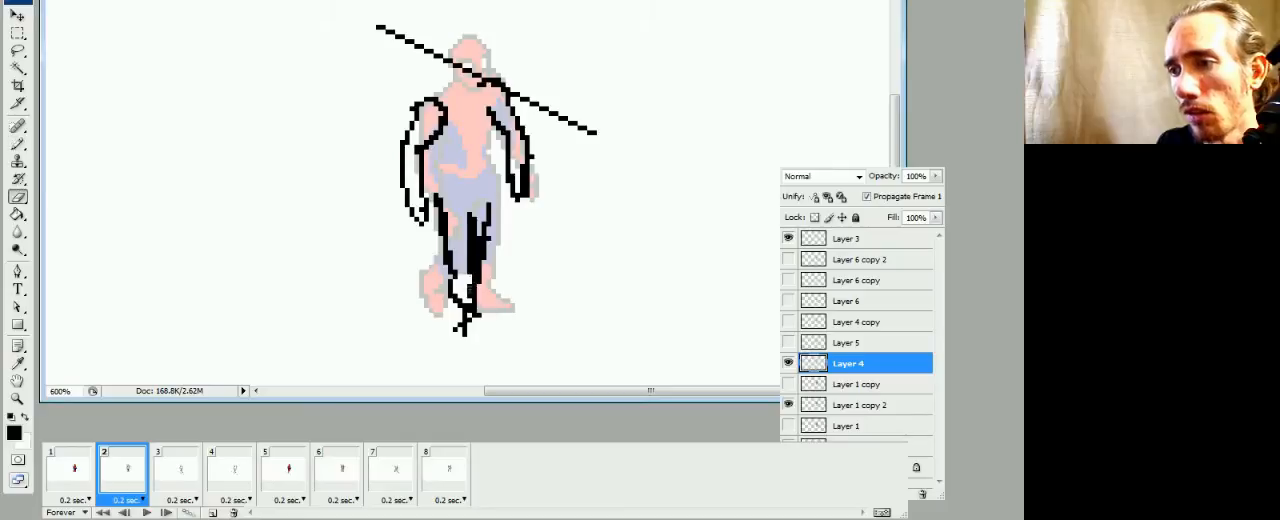
pyautogui.click(475, 301)
pyautogui.press('b')
pyautogui.moveTo(474, 295); pyautogui.dragTo(475, 308)
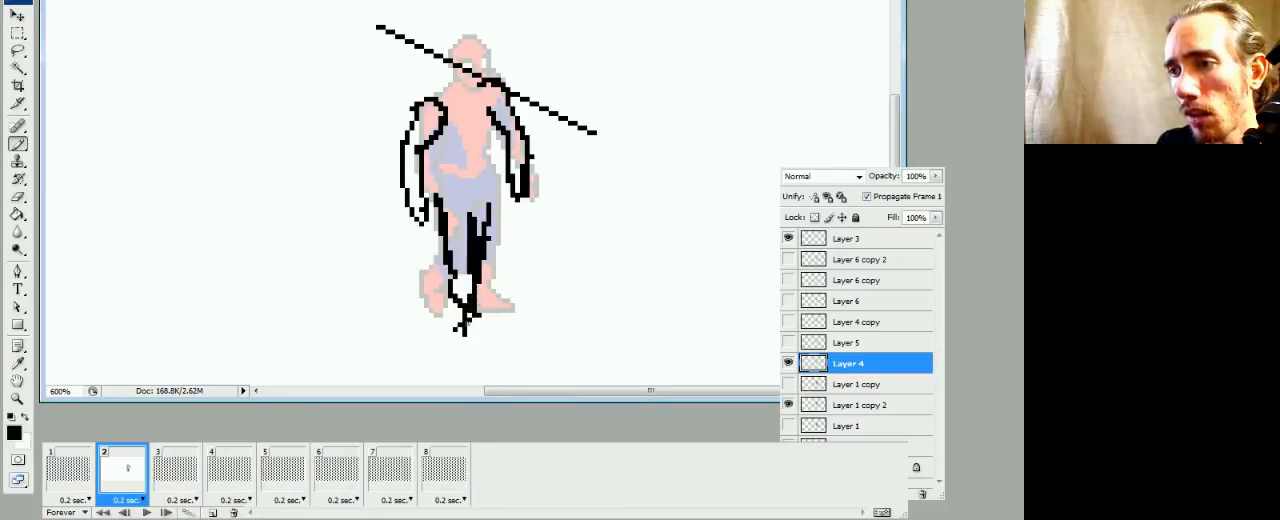
pyautogui.click(167, 488)
pyautogui.click(146, 485)
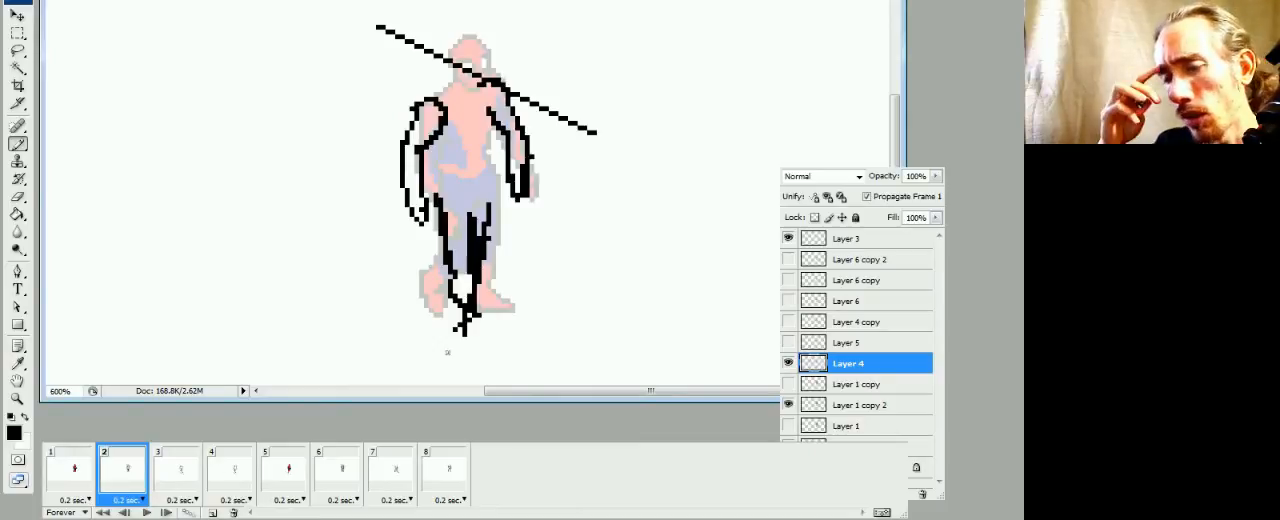
pyautogui.click(85, 474)
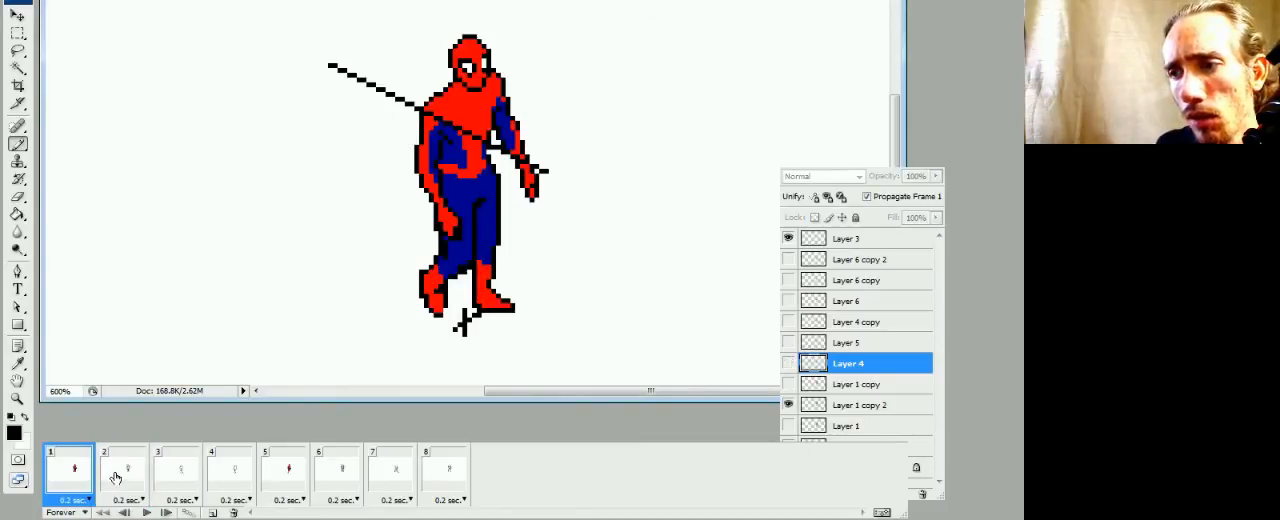
pyautogui.click(120, 477)
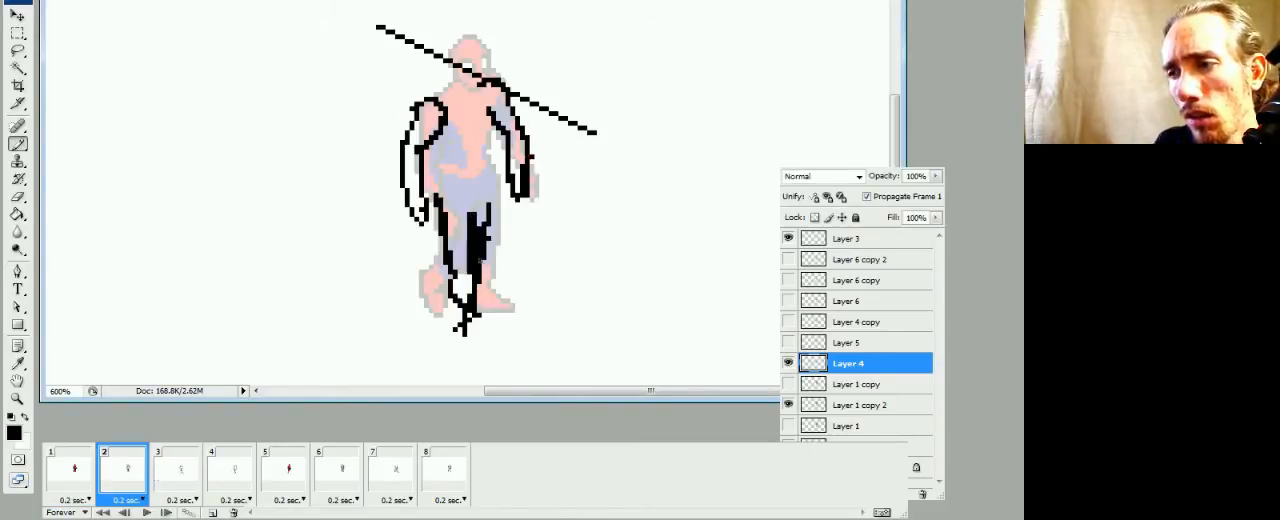
# Thin the thick black inner-leg line in frame 2 and outline a foot beside the ground mark
pyautogui.press('e')
pyautogui.moveTo(473, 227); pyautogui.dragTo(472, 259)
pyautogui.press('b')
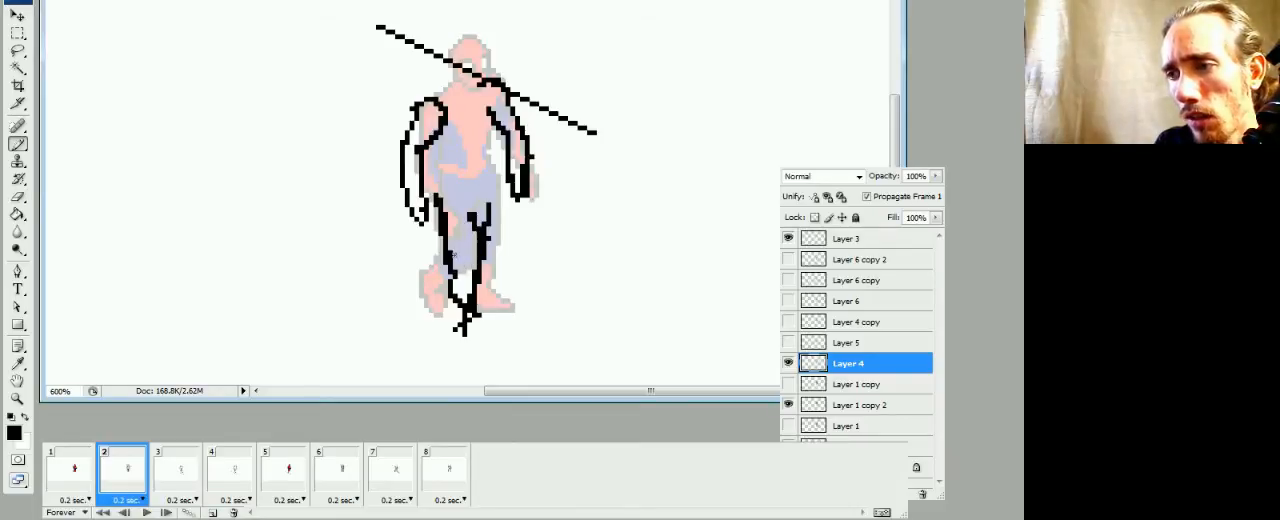
pyautogui.press('e')
pyautogui.press('b')
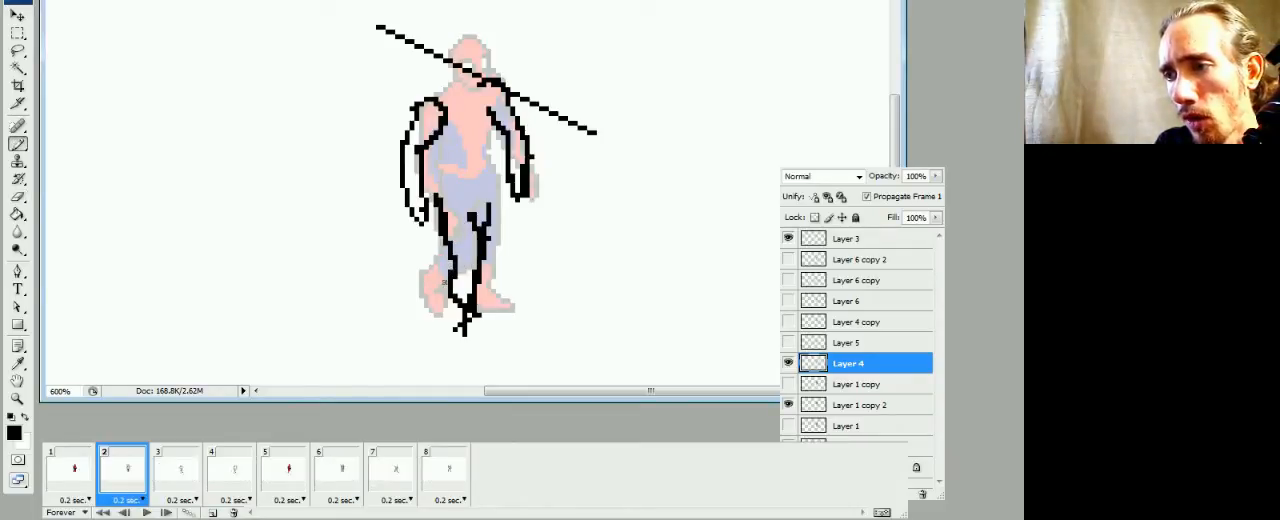
pyautogui.moveTo(438, 292); pyautogui.dragTo(455, 324)
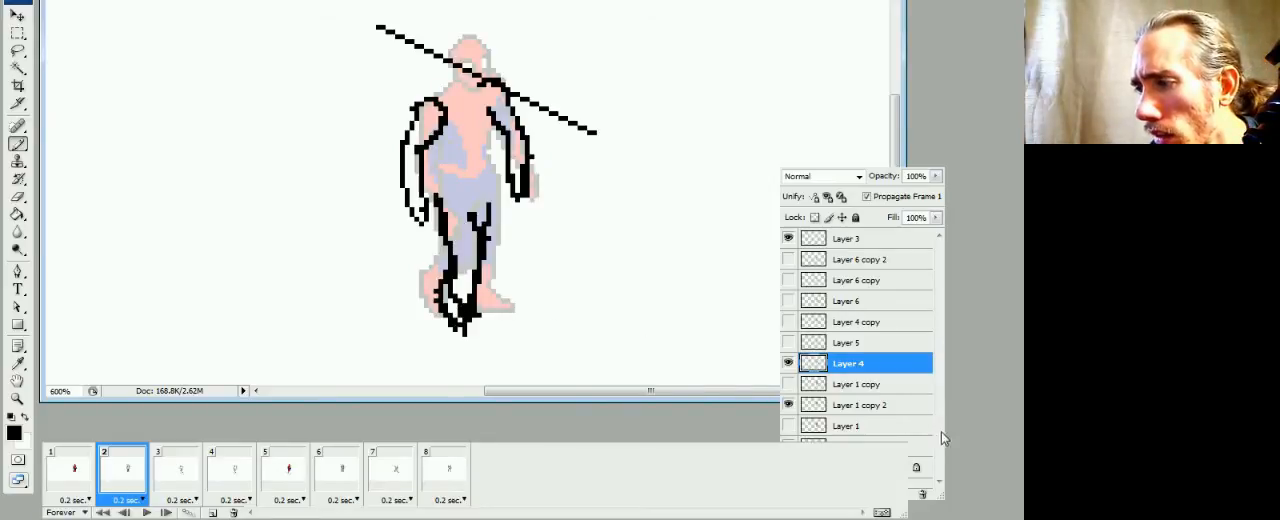
# Erase the ground mark and excess black pixels in and around frame 2's foot, and redraw the rounded toe outline
pyautogui.press('e')
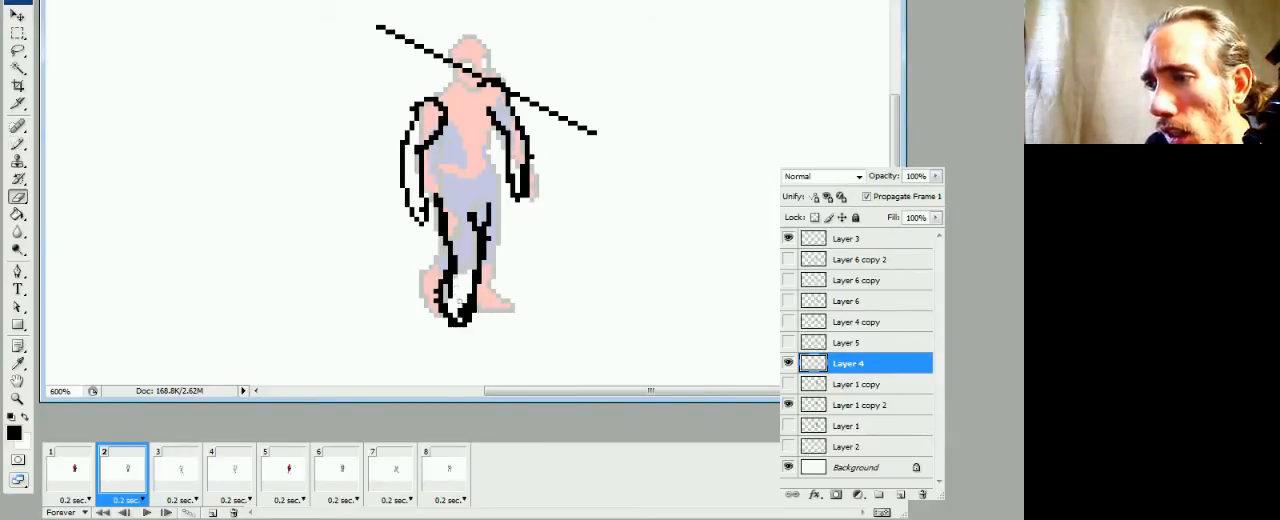
pyautogui.click(453, 298)
pyautogui.moveTo(450, 289); pyautogui.dragTo(450, 296)
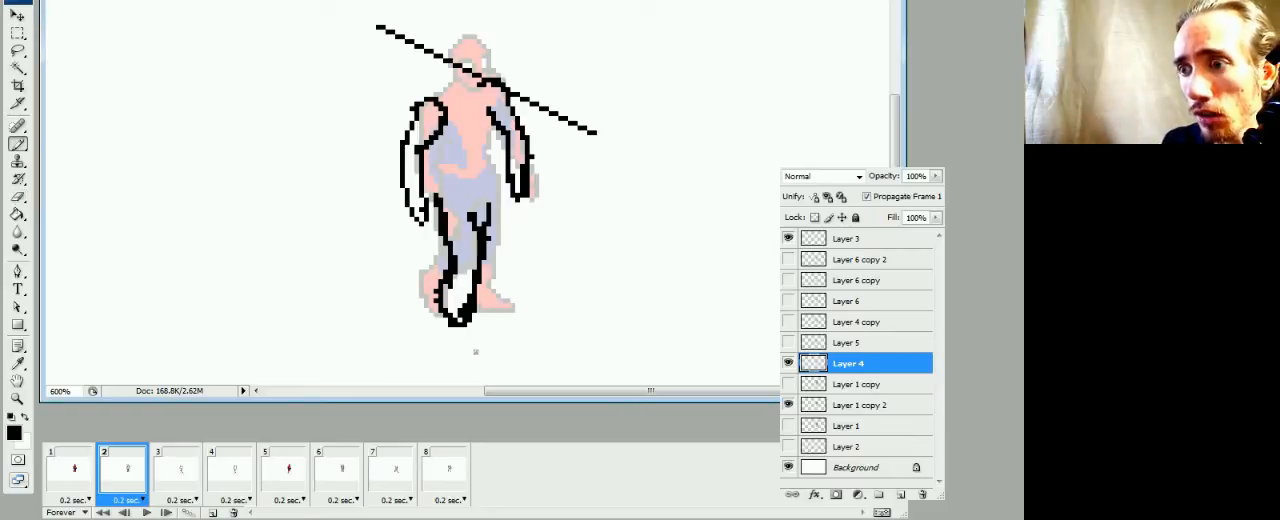
pyautogui.press('b')
pyautogui.press('e')
pyautogui.moveTo(464, 319); pyautogui.dragTo(468, 337)
pyautogui.press('b')
pyautogui.press('e')
pyautogui.press('b')
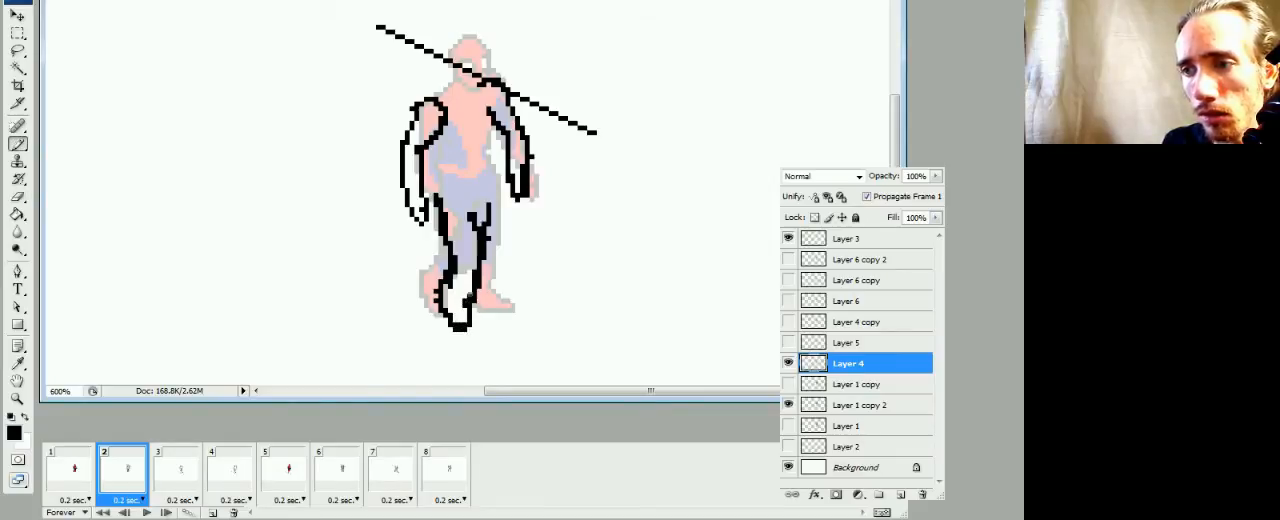
# Refine the inner ankle line in frame 2 so it narrows from the shin into the foot
pyautogui.press('e')
pyautogui.click(476, 281)
pyautogui.press('b')
pyautogui.press('e')
pyautogui.click(457, 281)
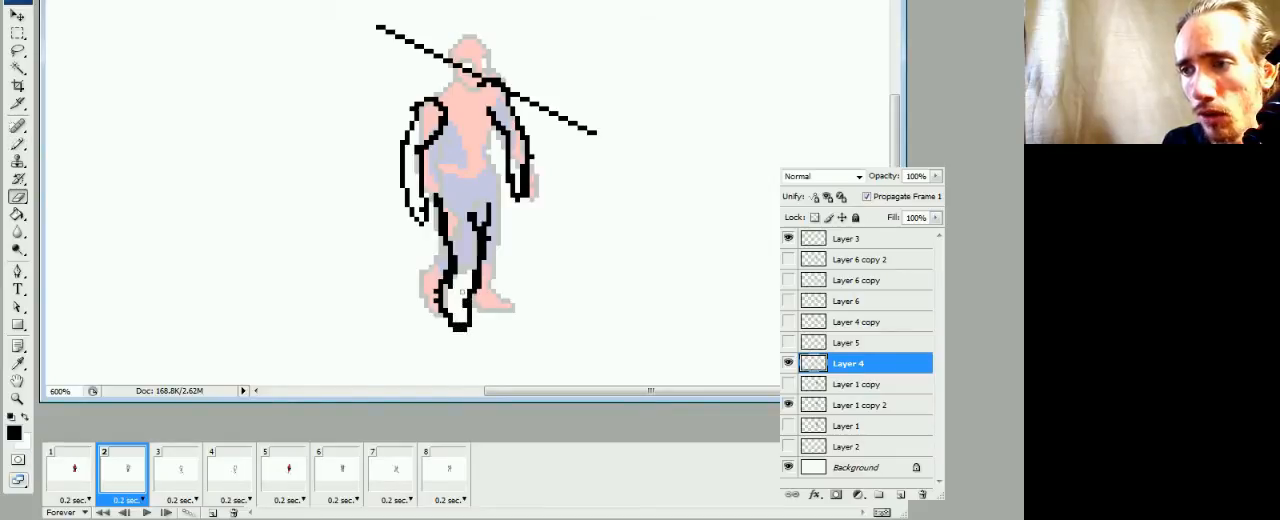
pyautogui.press('b')
pyautogui.moveTo(470, 288); pyautogui.dragTo(477, 283)
pyautogui.press('e')
pyautogui.click(478, 284)
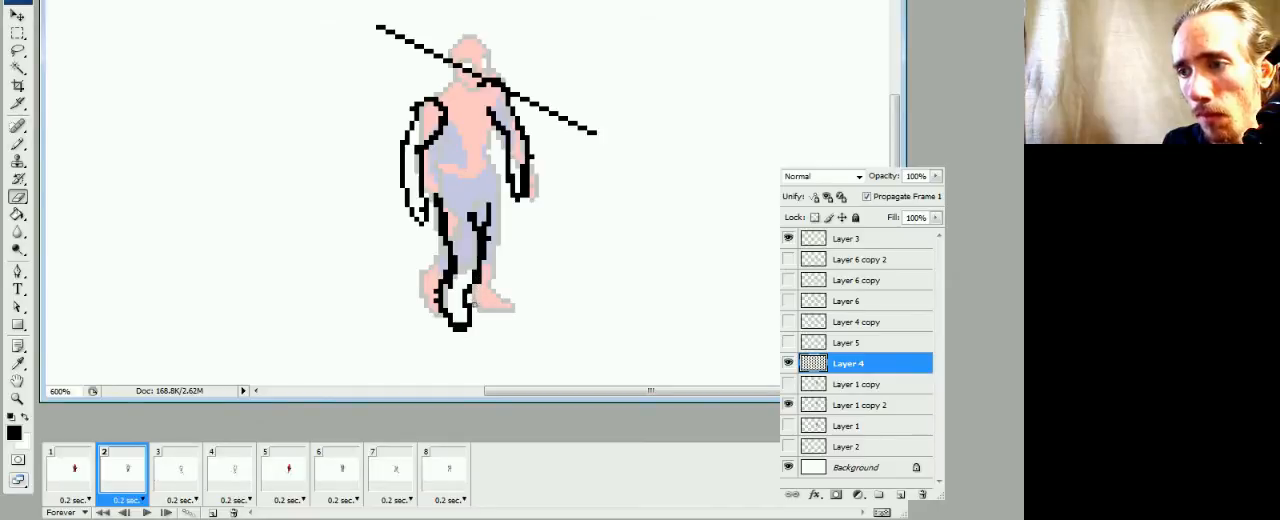
pyautogui.press('b')
# Compare frame 2's foot pose with frames 1 and 3
pyautogui.click(85, 473)
pyautogui.click(122, 478)
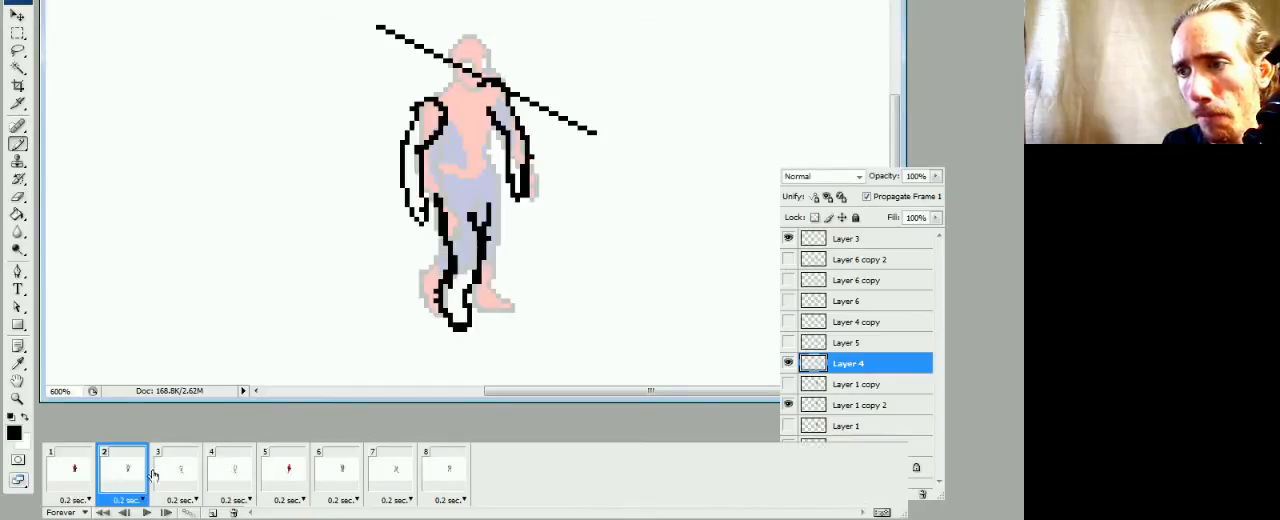
pyautogui.click(165, 484)
pyautogui.click(118, 496)
pyautogui.click(84, 492)
pyautogui.click(134, 499)
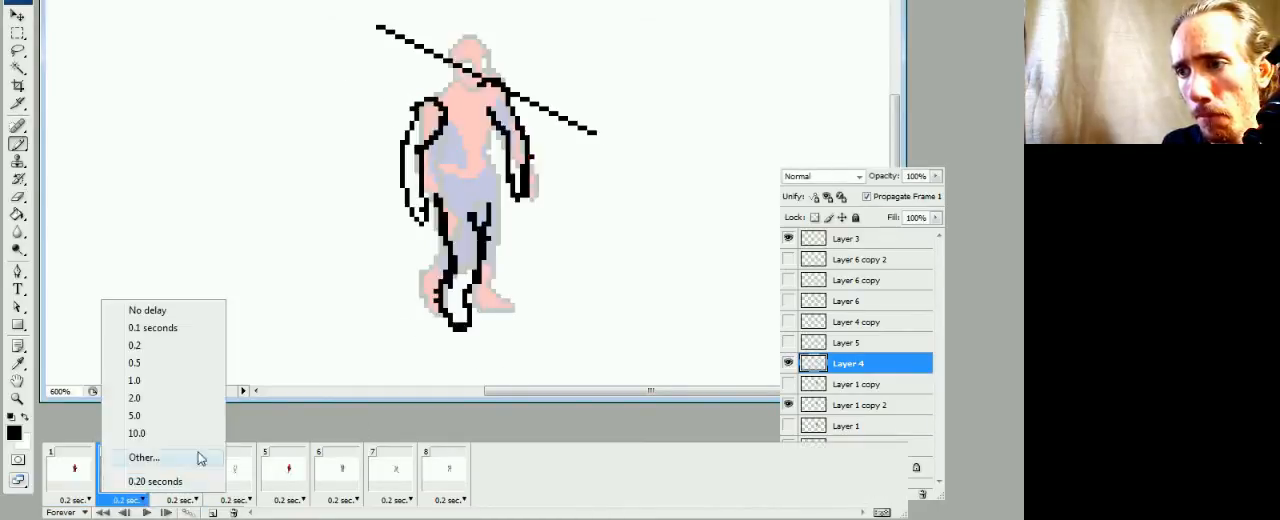
pyautogui.click(510, 397)
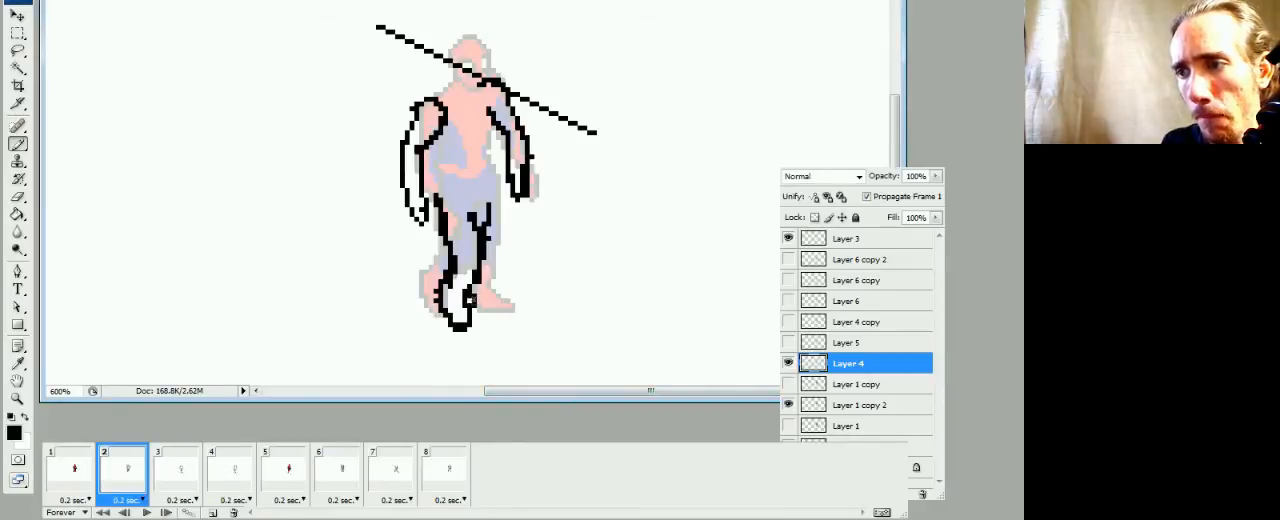
# Add a small ankle detail to frame 2's foot, taper its toe, and redraw its outer edge as a thinner, straighter line
pyautogui.press('e')
pyautogui.press('b')
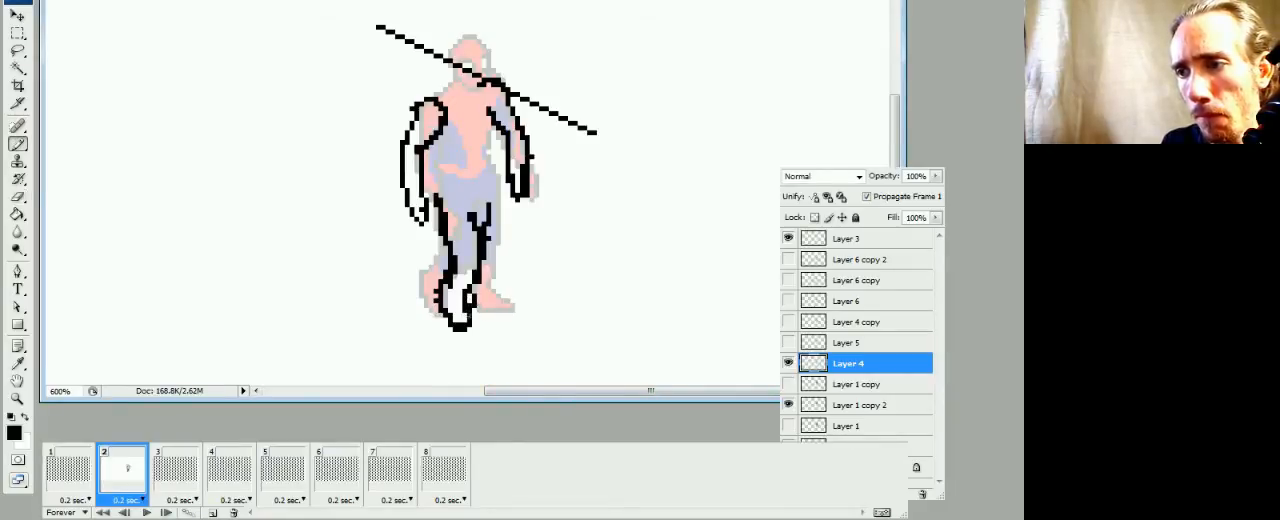
pyautogui.press('e')
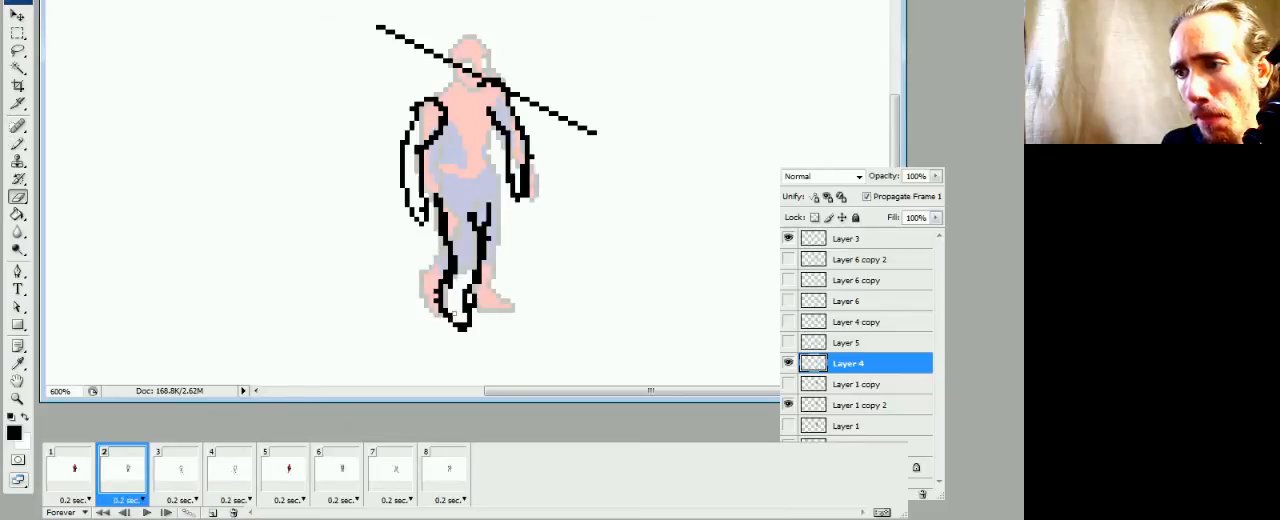
pyautogui.press('b')
pyautogui.click(442, 287)
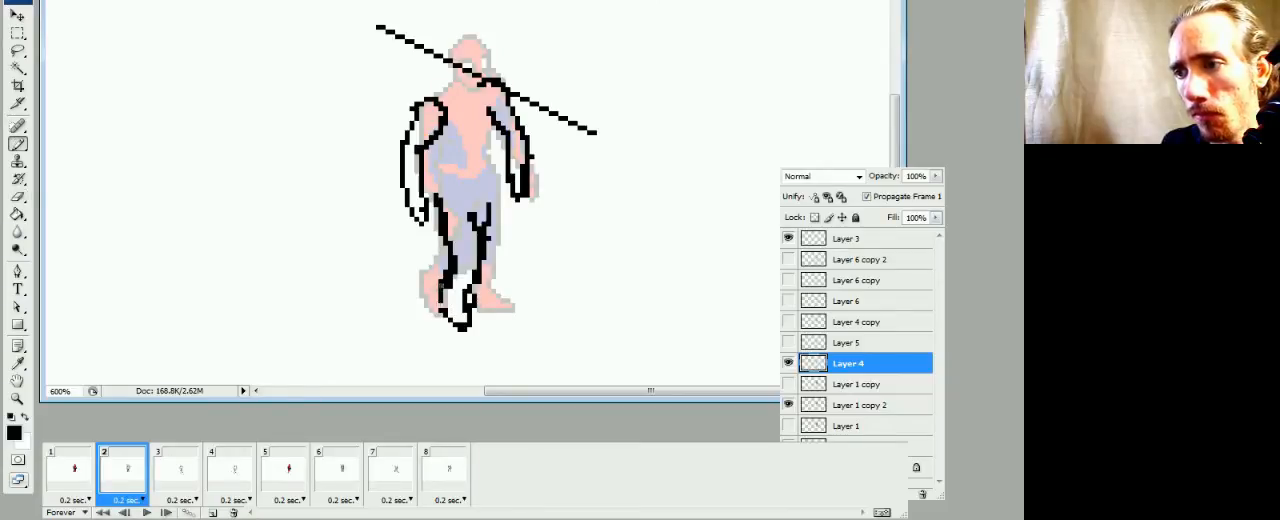
pyautogui.press('e')
pyautogui.press('b')
pyautogui.moveTo(441, 296); pyautogui.dragTo(441, 308)
pyautogui.press('e')
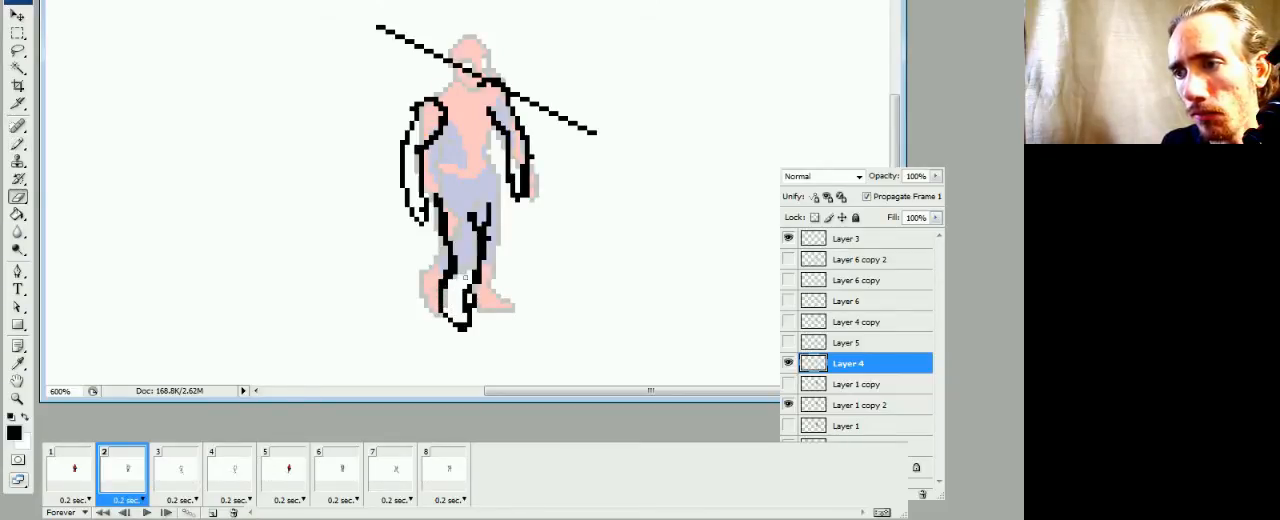
pyautogui.press('b')
# Check the reshaped foot in frame 2 against the leg poses in frames 1 and 3
pyautogui.click(88, 484)
pyautogui.click(113, 481)
pyautogui.click(169, 480)
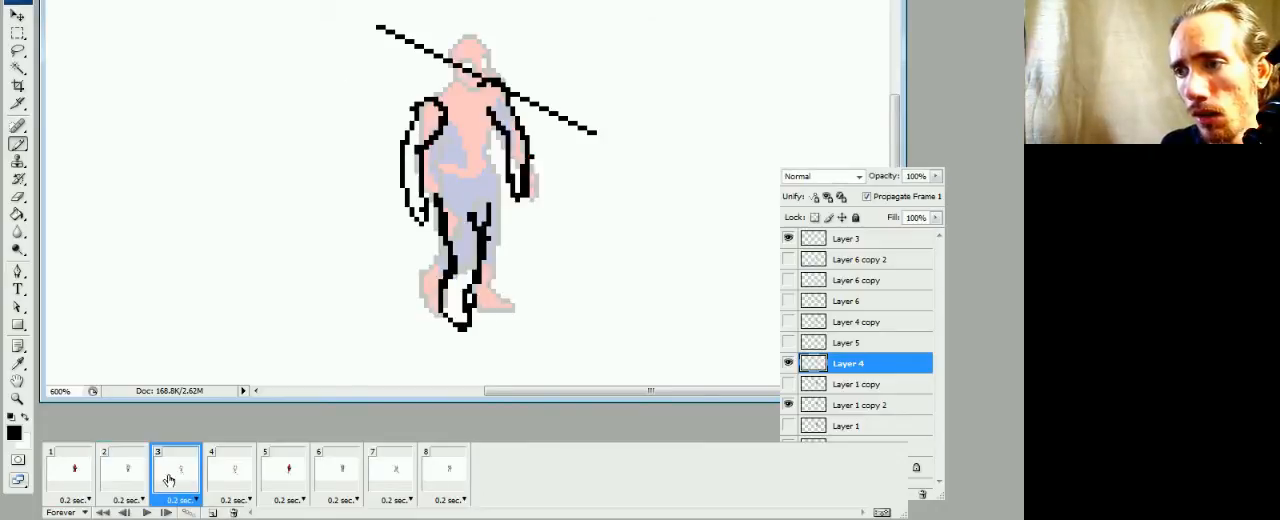
pyautogui.click(132, 484)
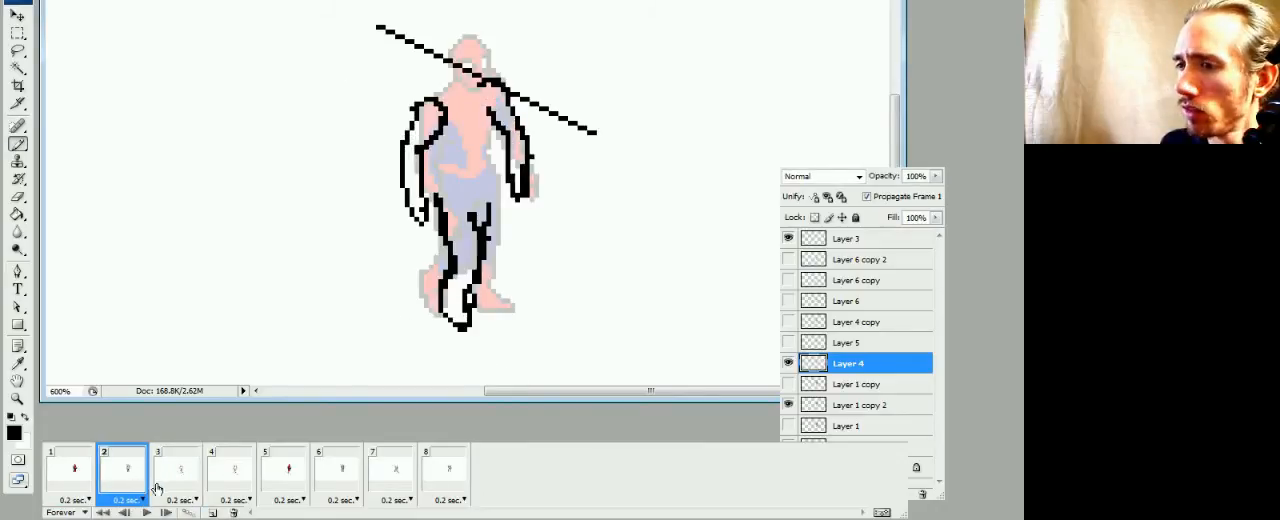
pyautogui.click(162, 484)
pyautogui.click(118, 490)
pyautogui.click(181, 474)
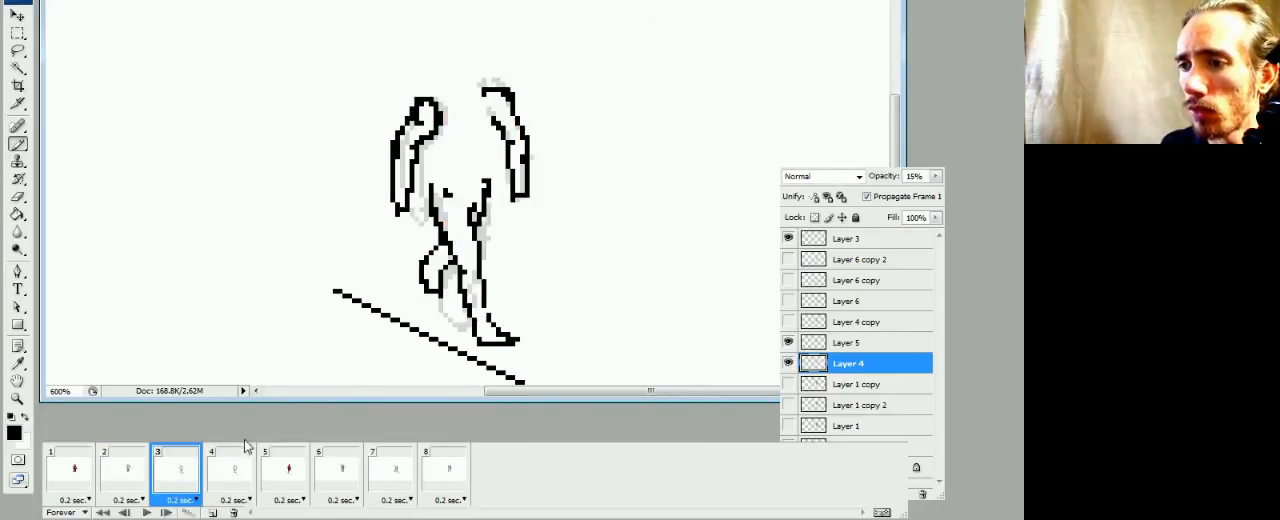
pyautogui.click(137, 493)
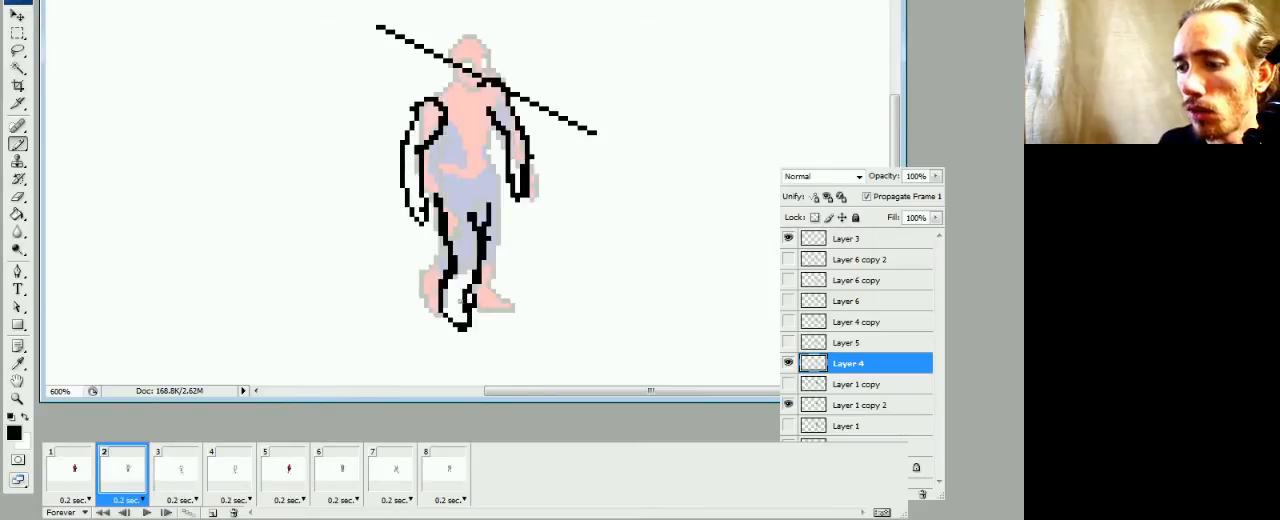
# Move frame 2's foot outline down two pixels and right one pixel, and reconnect it to the shin lines
pyautogui.press('m')
pyautogui.moveTo(429, 290); pyautogui.dragTo(470, 337)
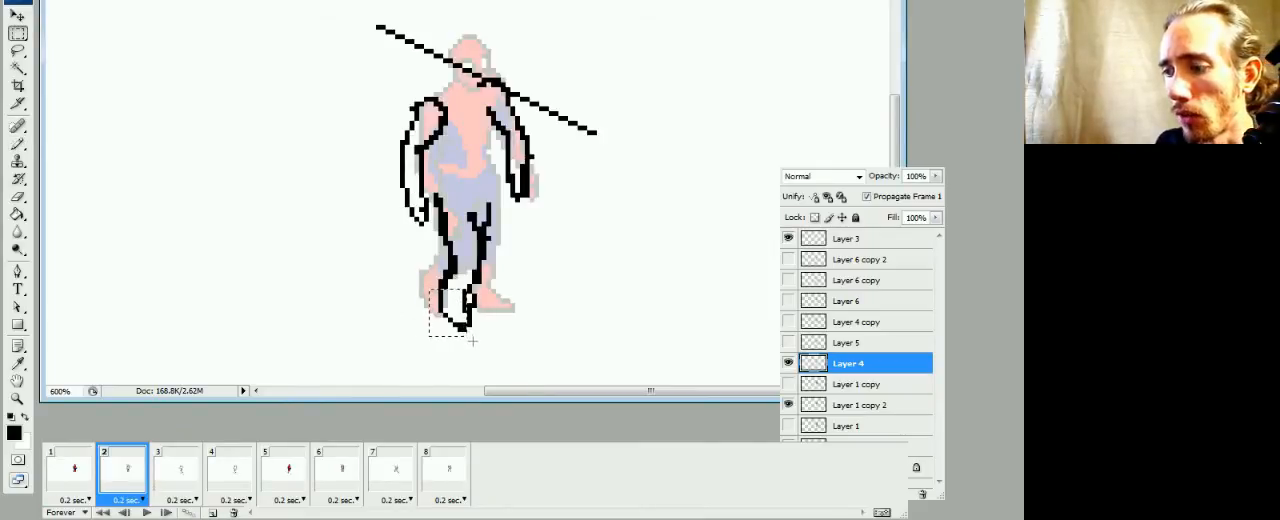
pyautogui.hotkey('ctrl', 'Down')
pyautogui.hotkey('ctrl', 'Down')
pyautogui.hotkey('ctrl', 'Right')
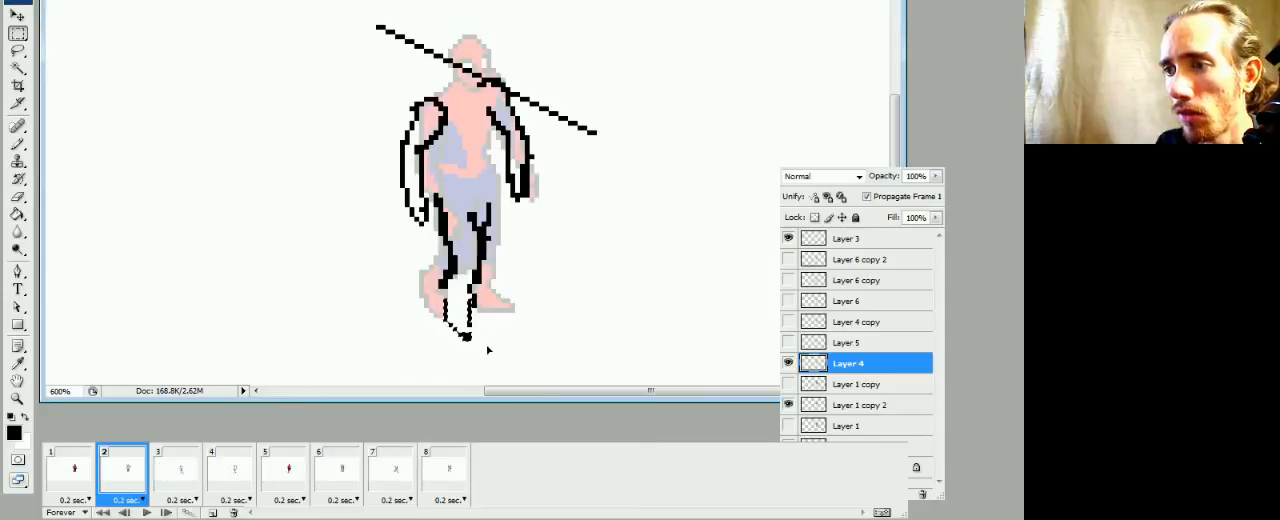
pyautogui.press('b')
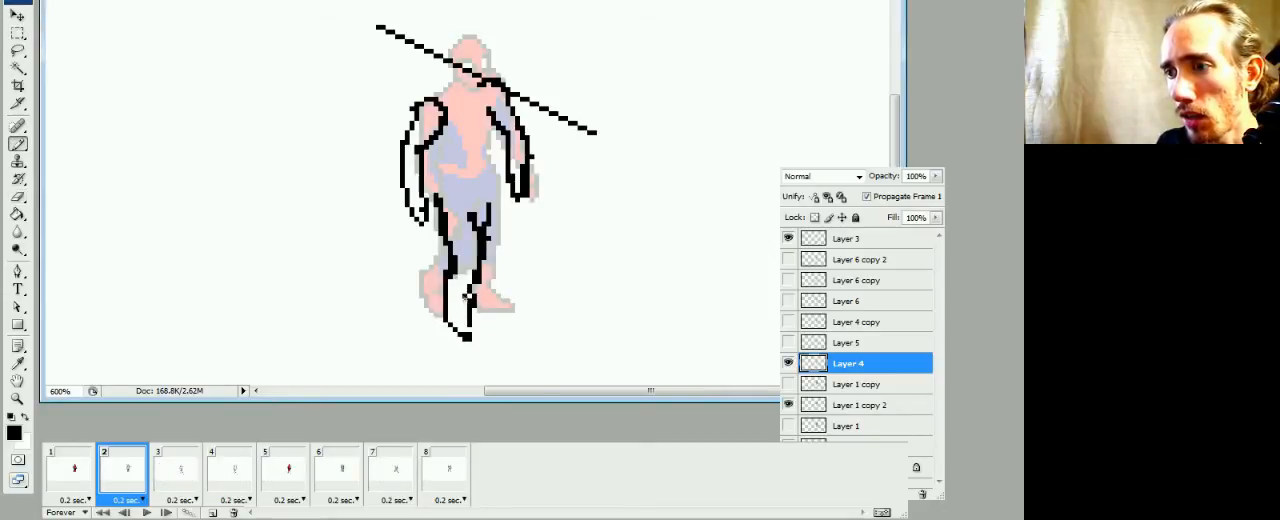
# Draw black torso side lines from the armpits to the hips in frame 2, comparing the pose with frames 1 and 3
pyautogui.click(88, 476)
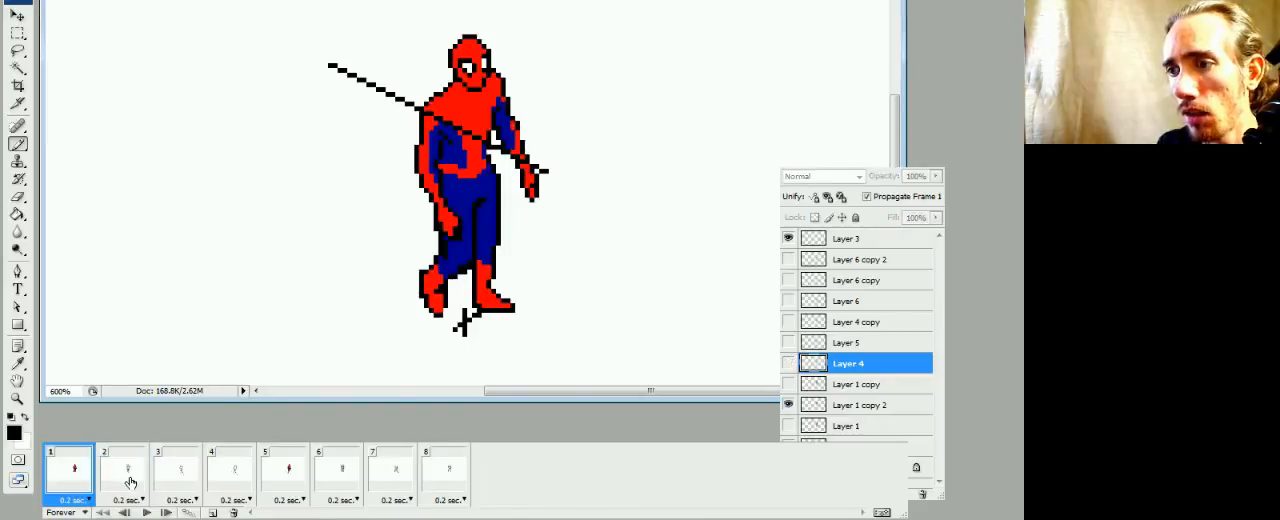
pyautogui.click(128, 480)
pyautogui.click(182, 480)
pyautogui.click(113, 491)
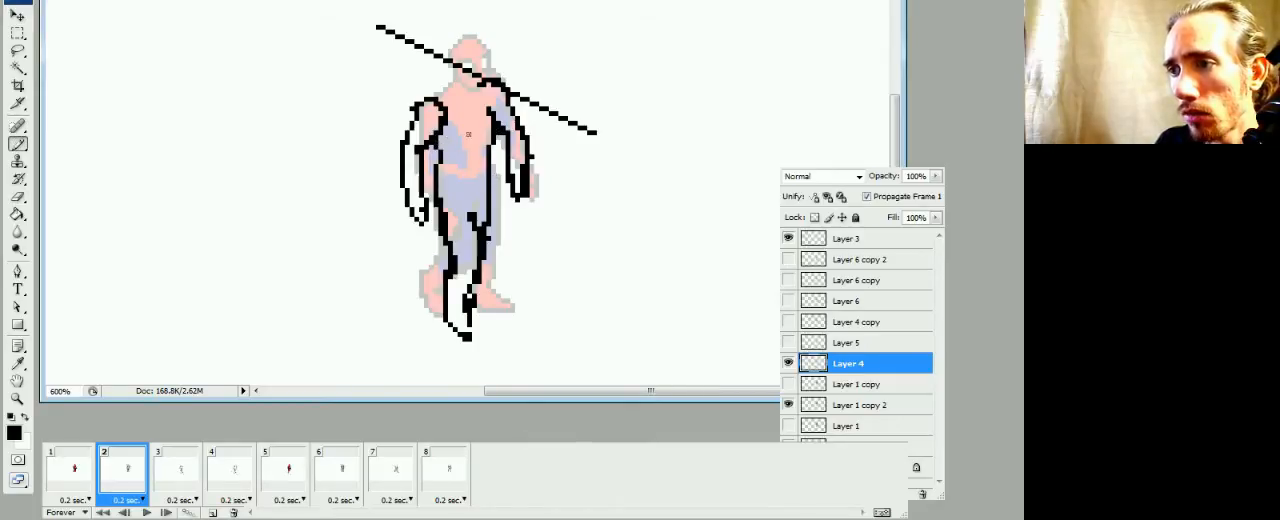
# Redraw frame 2's upper inner-leg line up to the crotch, checking it against frames 1 and 3, and play the animation
pyautogui.click(90, 472)
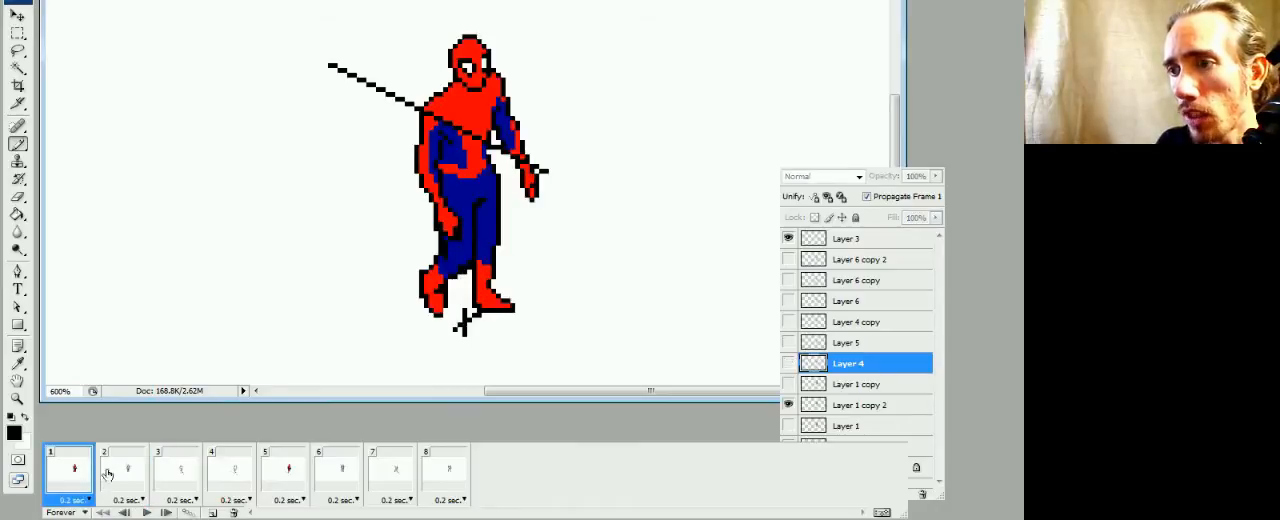
pyautogui.click(115, 476)
pyautogui.click(177, 471)
pyautogui.click(143, 483)
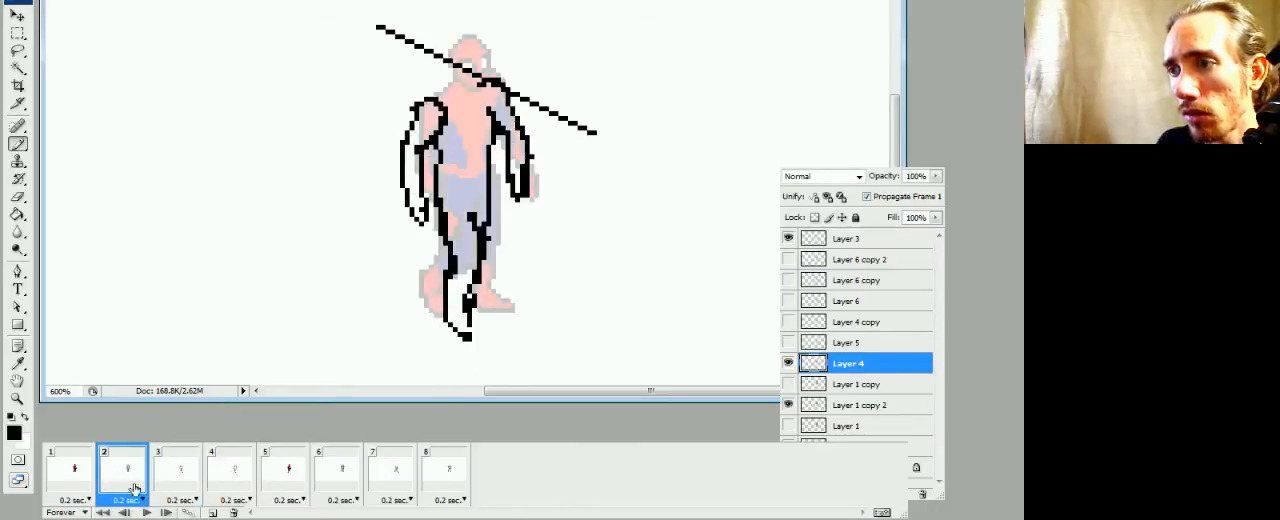
pyautogui.click(88, 484)
pyautogui.click(120, 487)
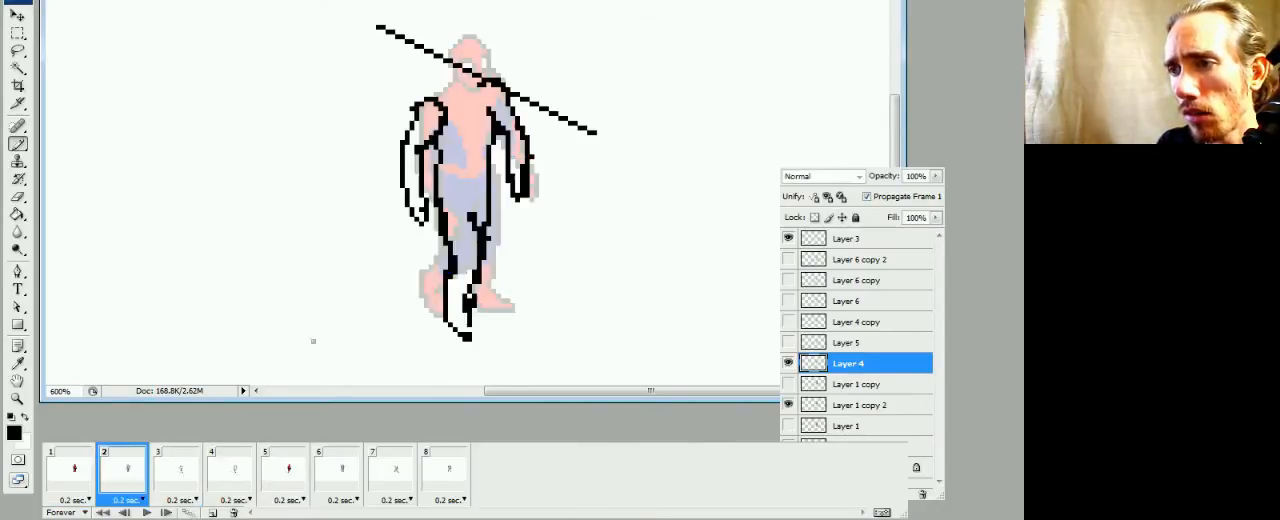
pyautogui.press('e')
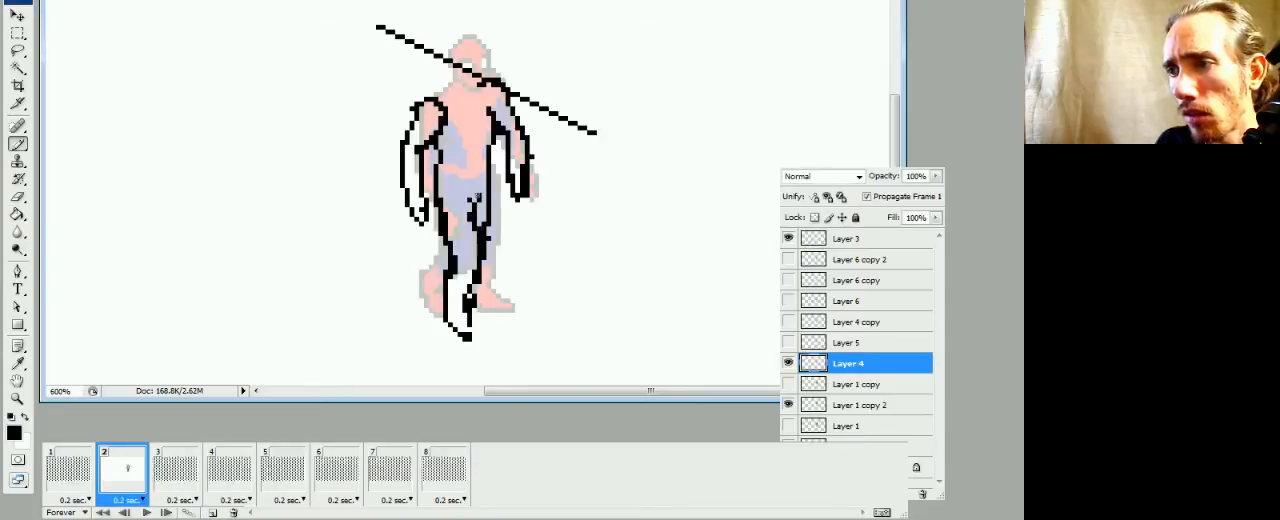
pyautogui.press('b')
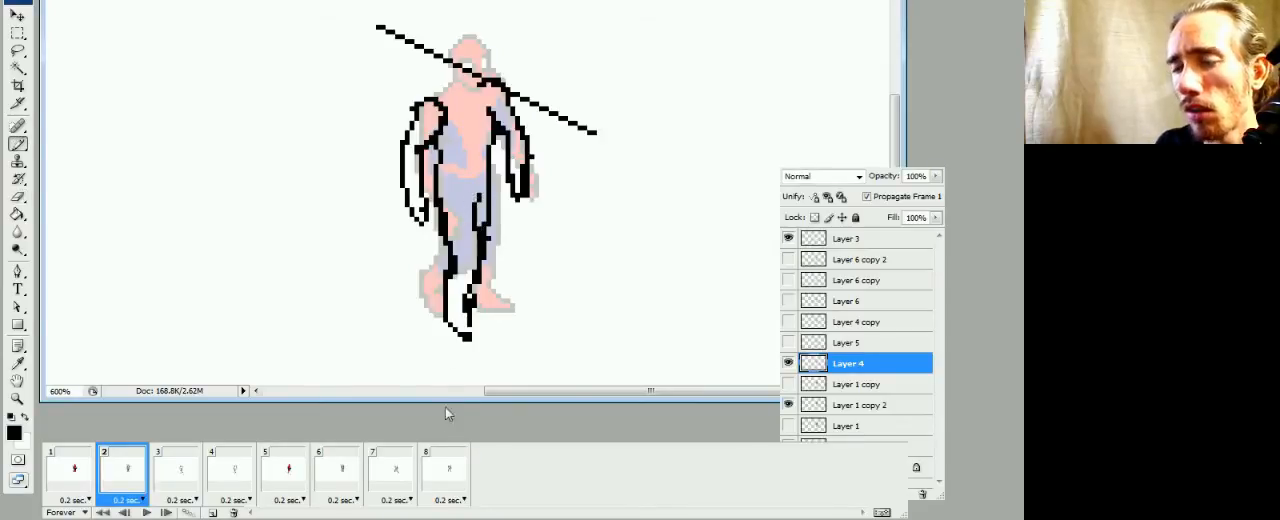
pyautogui.press('space')
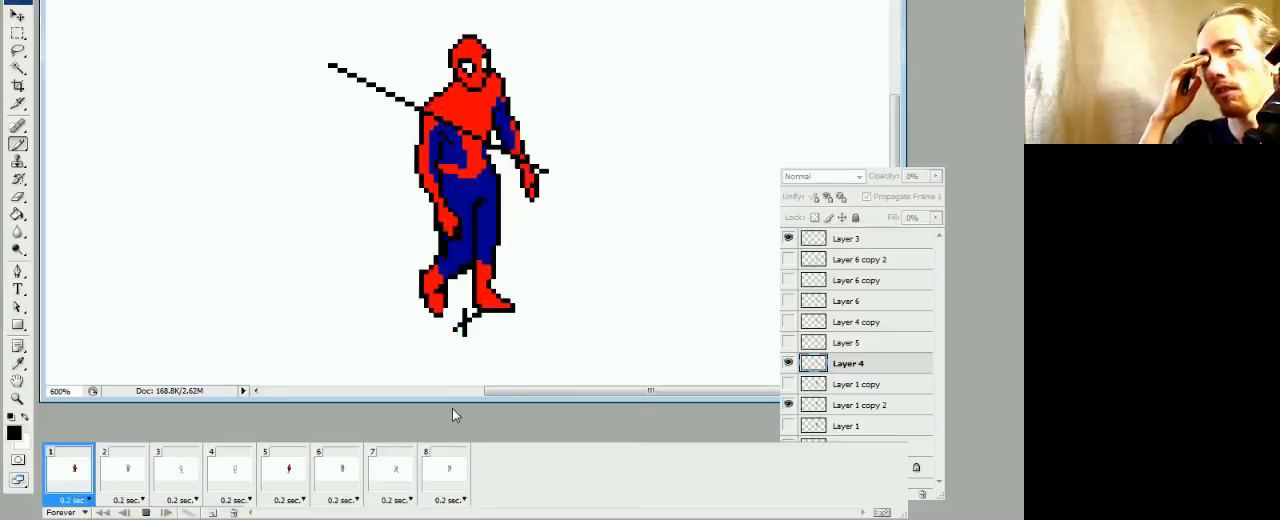
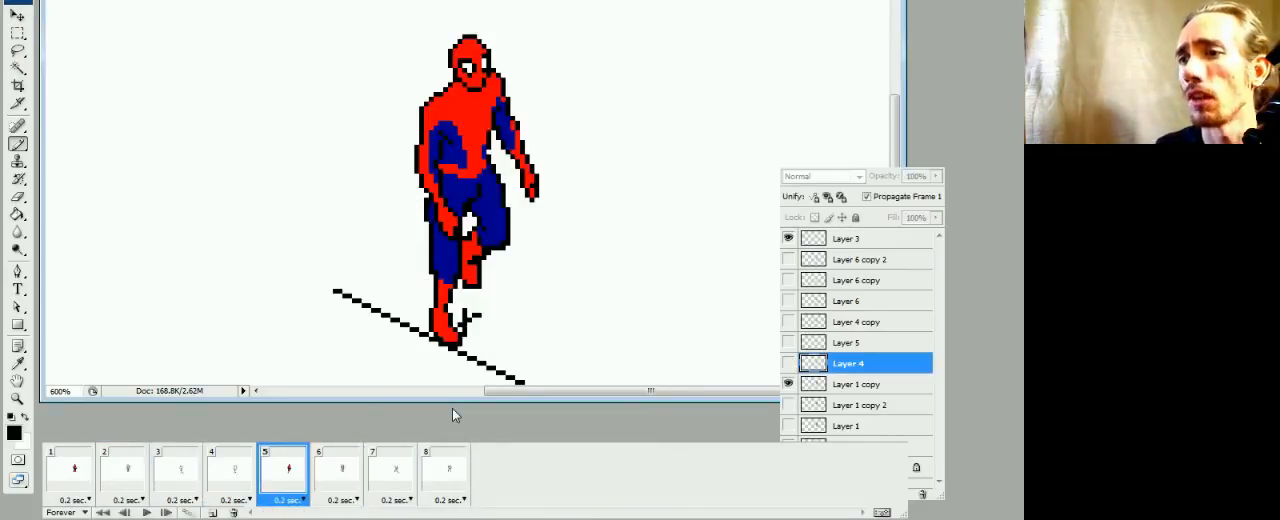
# Draw black torso side lines on Layer 5 in frame 3, comparing the pose with frame 2
pyautogui.click(98, 482)
pyautogui.click(122, 478)
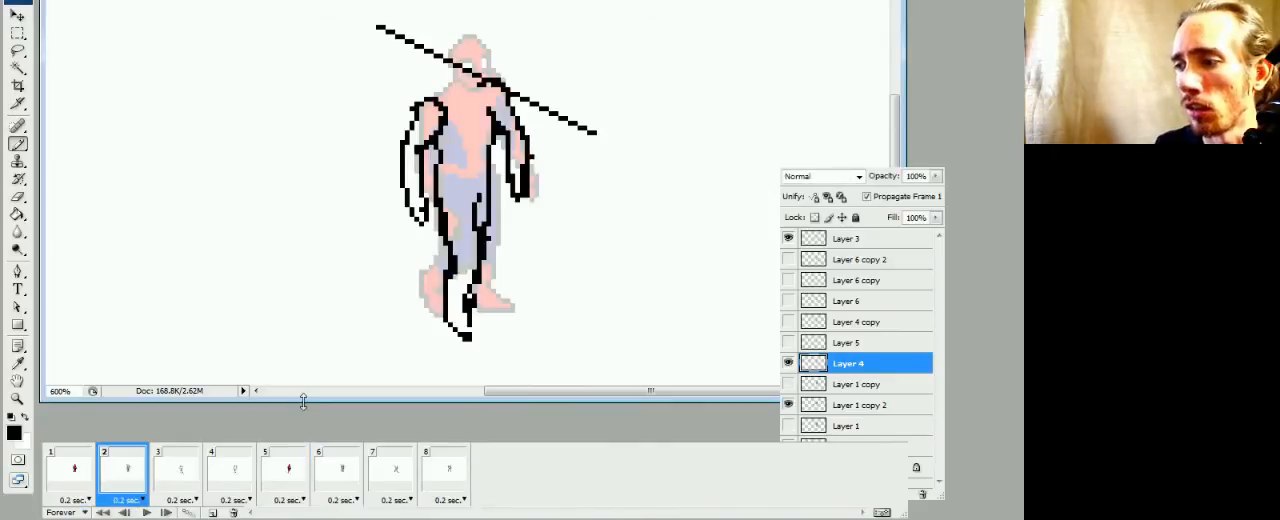
pyautogui.click(171, 480)
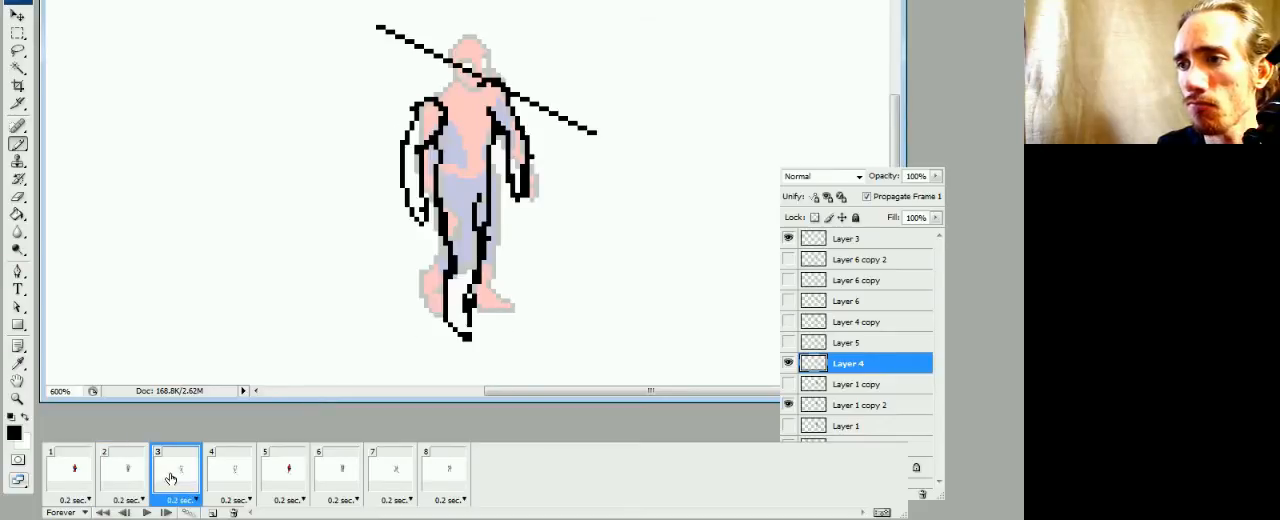
pyautogui.click(128, 480)
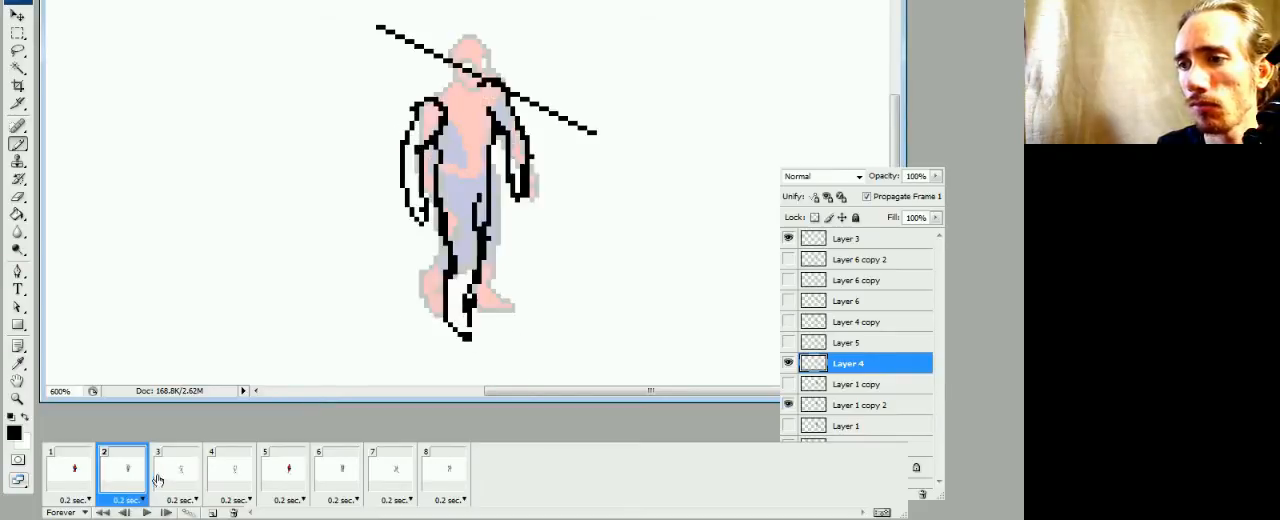
pyautogui.click(175, 480)
pyautogui.click(823, 345)
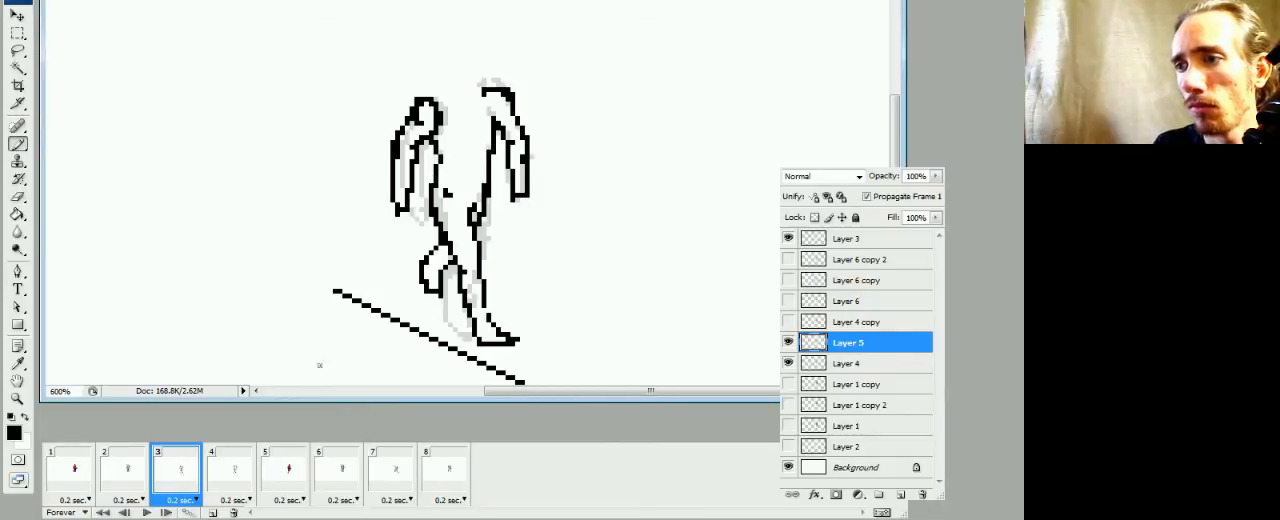
# Draw and clean up a black shoulder line joining the two arms on Layer 5 in frame 3, comparing the pose with frames 2 and 4
pyautogui.click(127, 474)
pyautogui.click(162, 479)
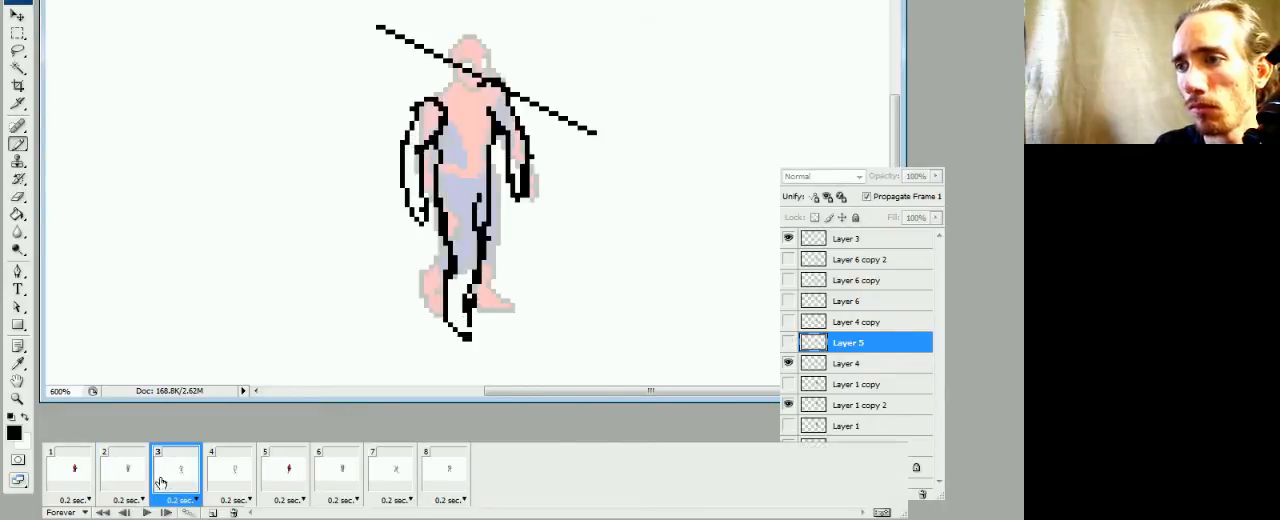
pyautogui.click(230, 477)
pyautogui.click(188, 480)
pyautogui.click(134, 480)
pyautogui.click(175, 487)
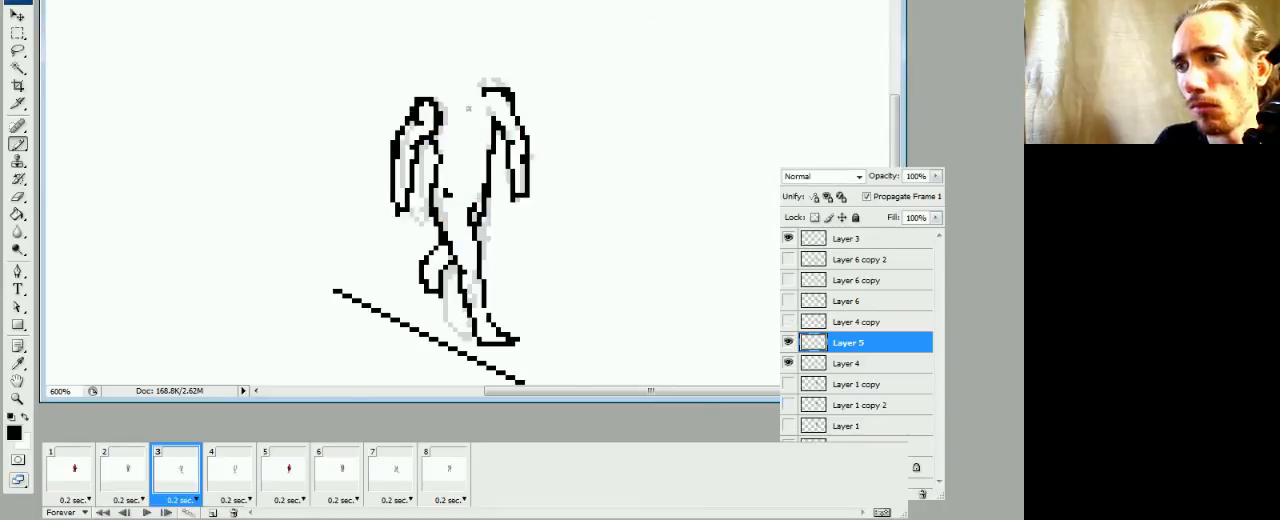
pyautogui.moveTo(438, 96); pyautogui.dragTo(477, 88)
pyautogui.click(484, 87)
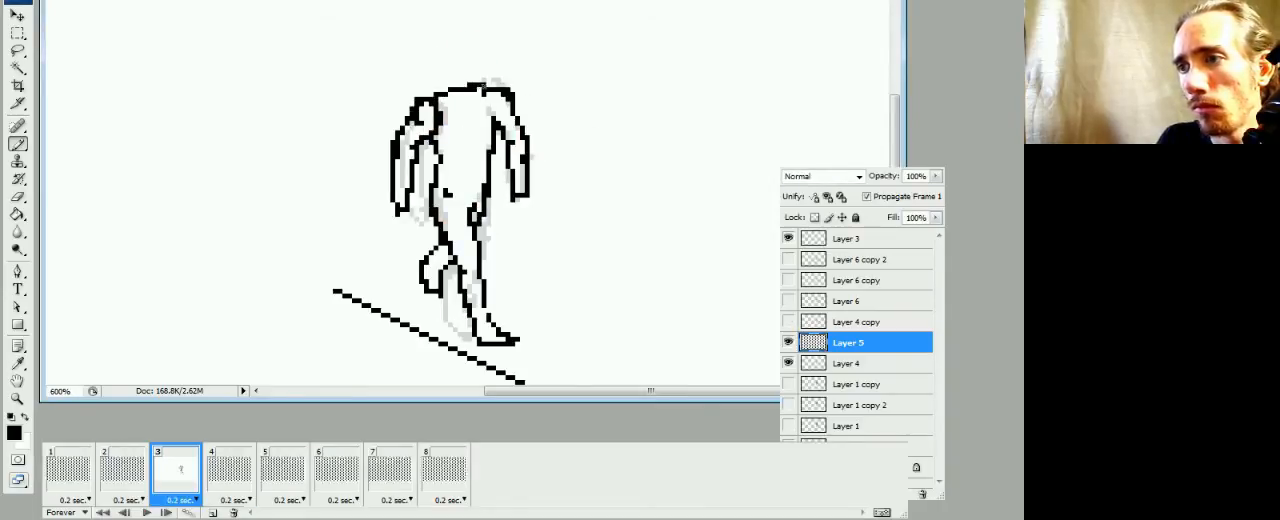
pyautogui.click(467, 87)
pyautogui.press('e')
pyautogui.press('b')
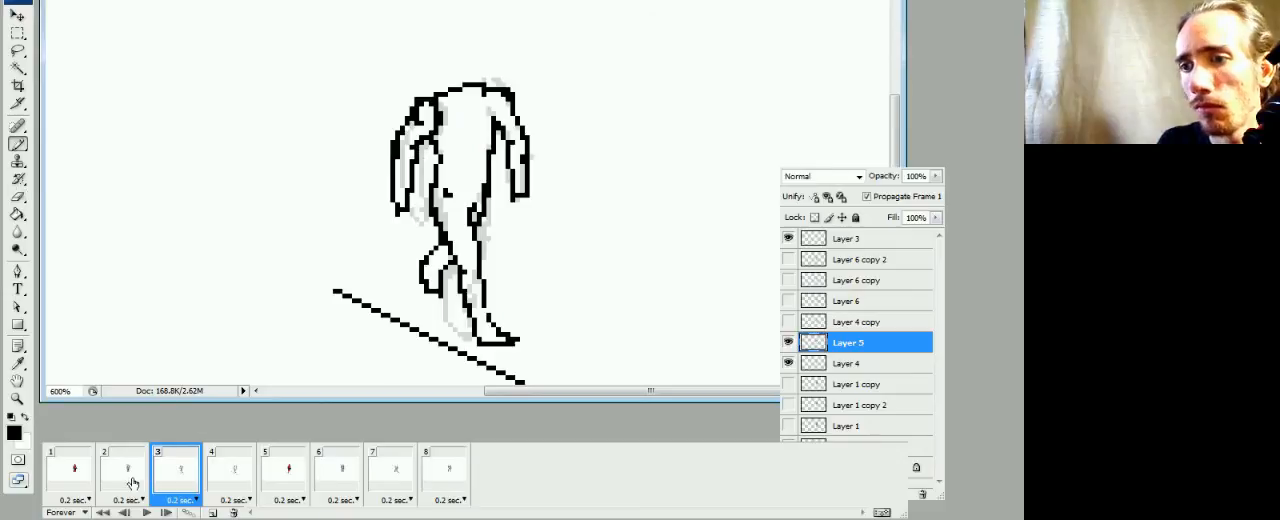
# Draw a black shoulder line joining the two arms on Layer 4 in frame 2, and clean up its stray pixels
pyautogui.click(132, 481)
pyautogui.click(161, 483)
pyautogui.click(132, 481)
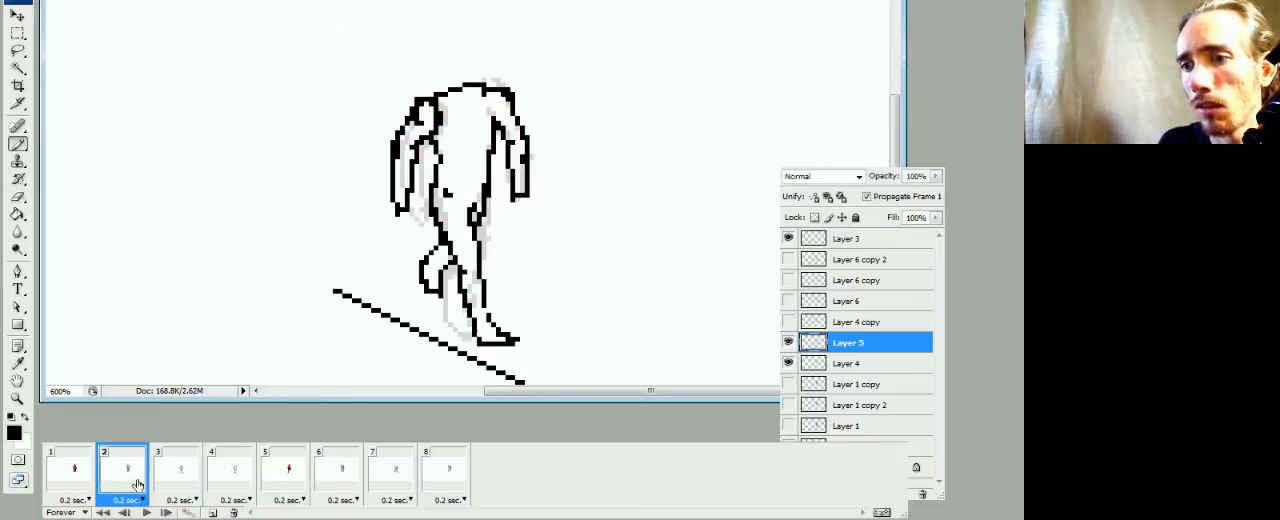
pyautogui.click(826, 363)
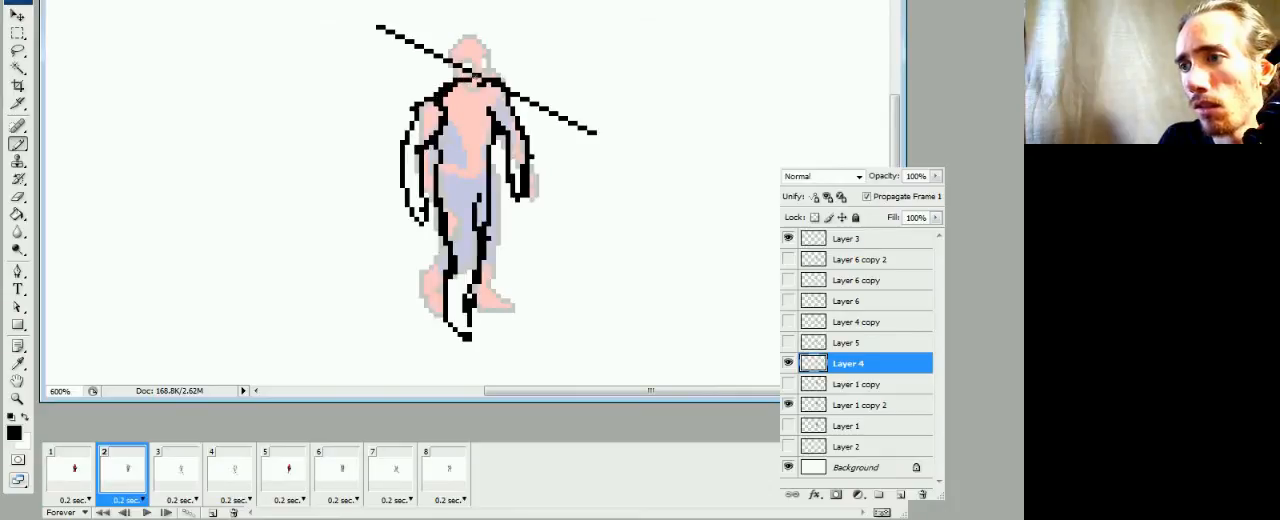
pyautogui.press('e')
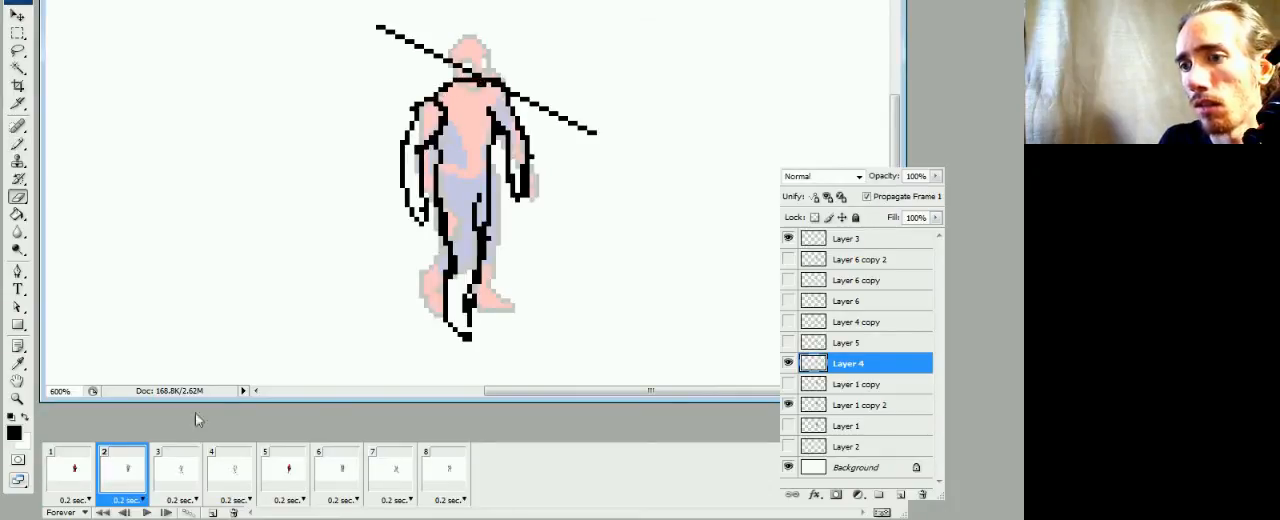
# Compare the shoulder and torso outlines across frames 1 to 4
pyautogui.click(82, 477)
pyautogui.click(127, 477)
pyautogui.click(179, 473)
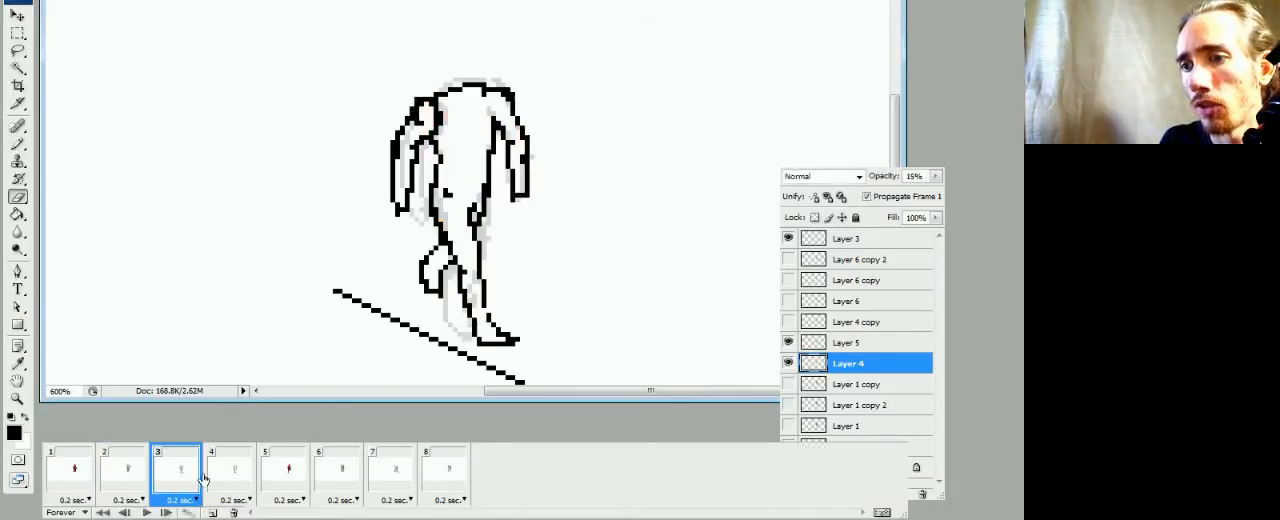
pyautogui.click(224, 476)
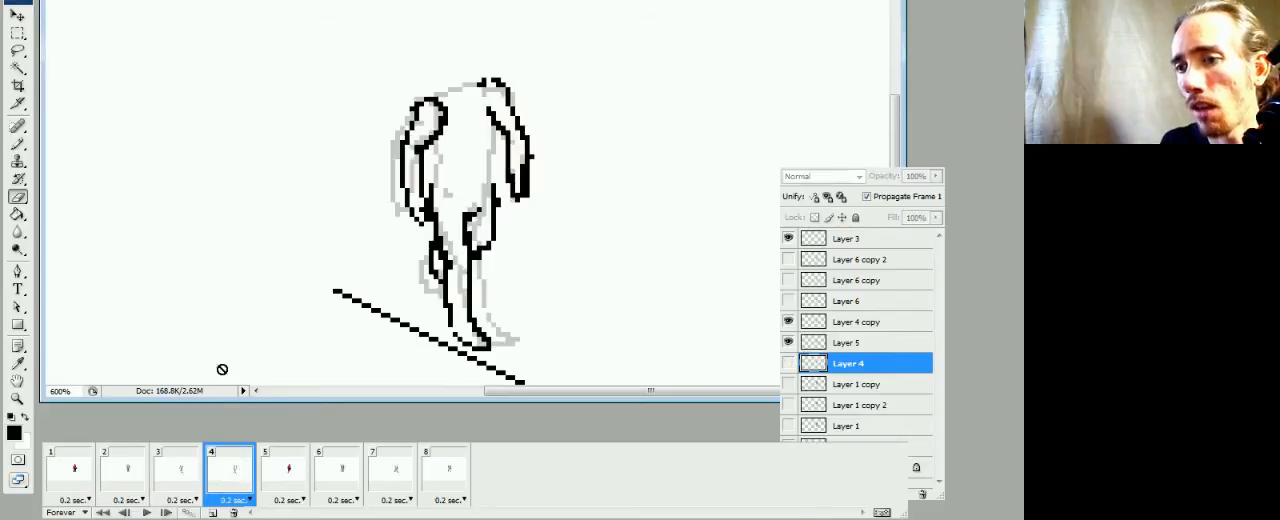
pyautogui.click(180, 476)
pyautogui.click(127, 477)
pyautogui.click(177, 480)
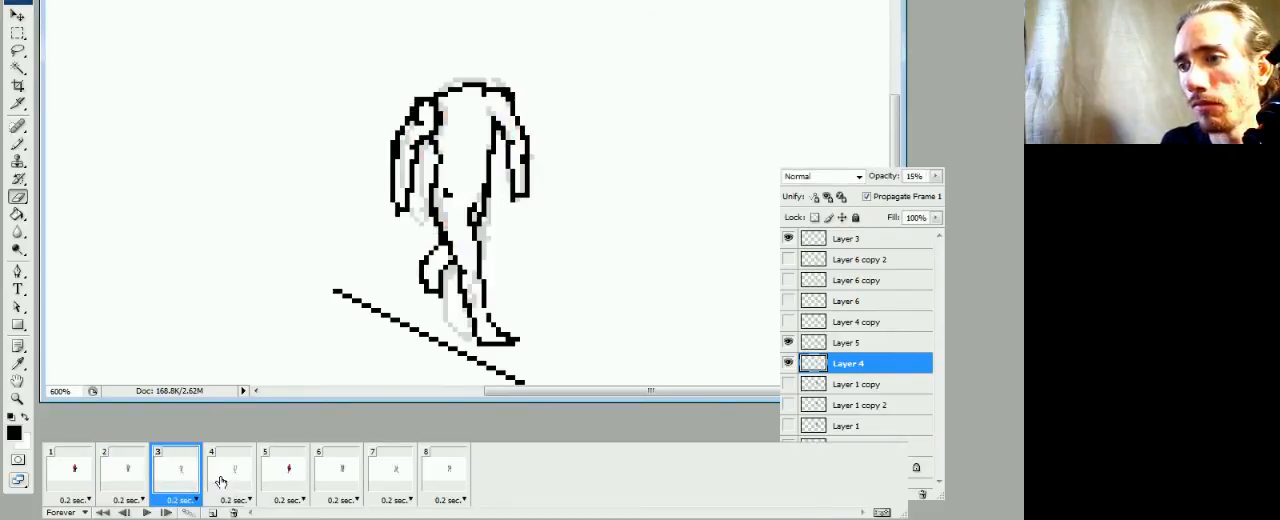
# Draw black torso side lines from the armpits to the hips on Layer 4 copy in frame 4, checking against frame 3
pyautogui.click(230, 480)
pyautogui.click(812, 322)
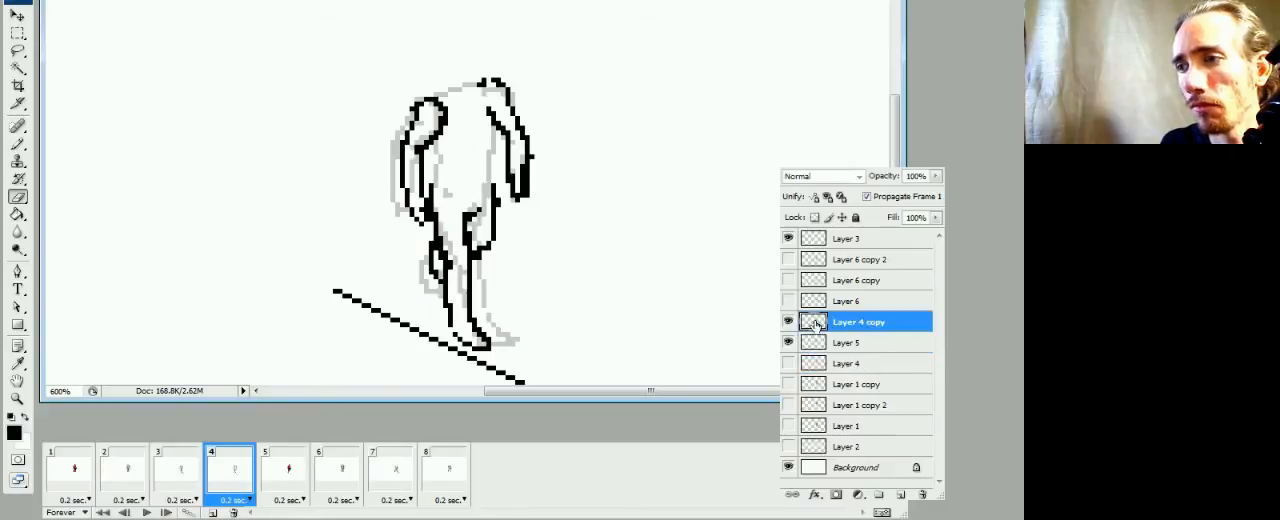
pyautogui.press('b')
pyautogui.moveTo(489, 159); pyautogui.dragTo(494, 122)
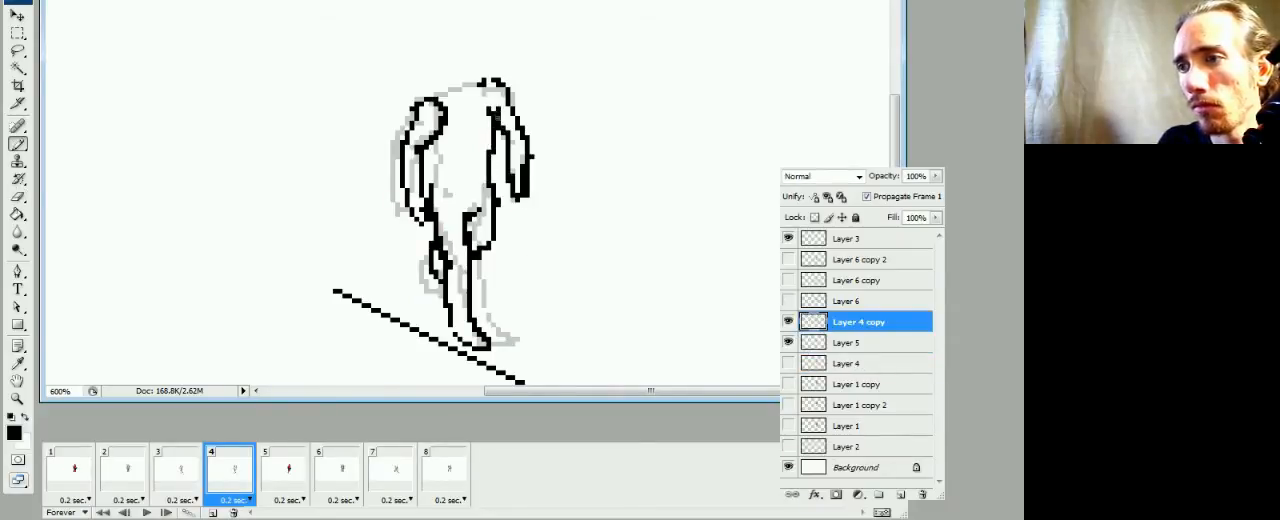
pyautogui.press('e')
pyautogui.click(195, 487)
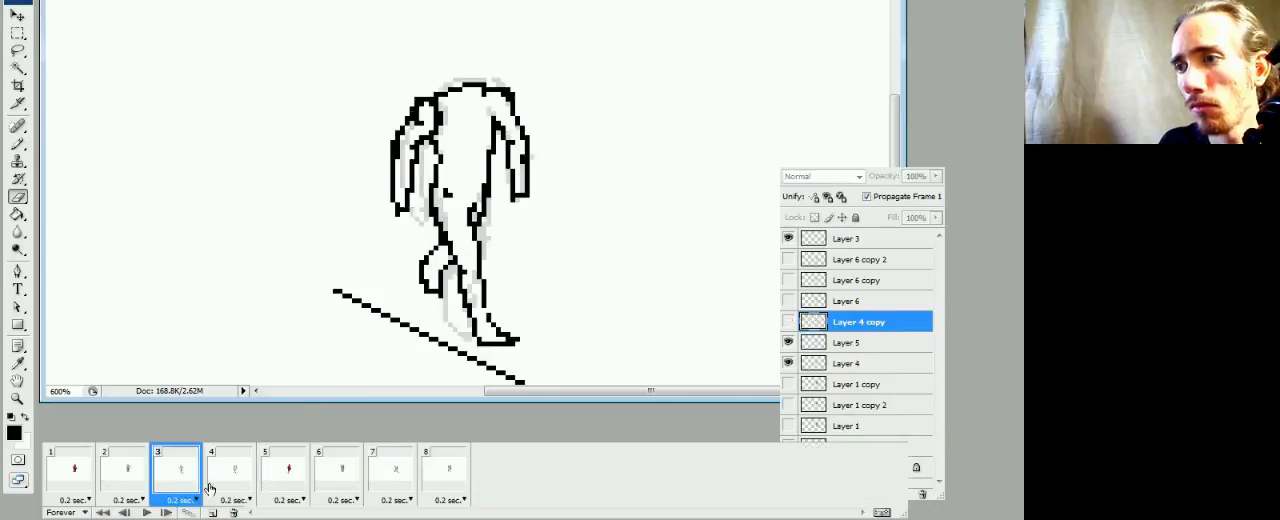
pyautogui.click(230, 470)
pyautogui.press('b')
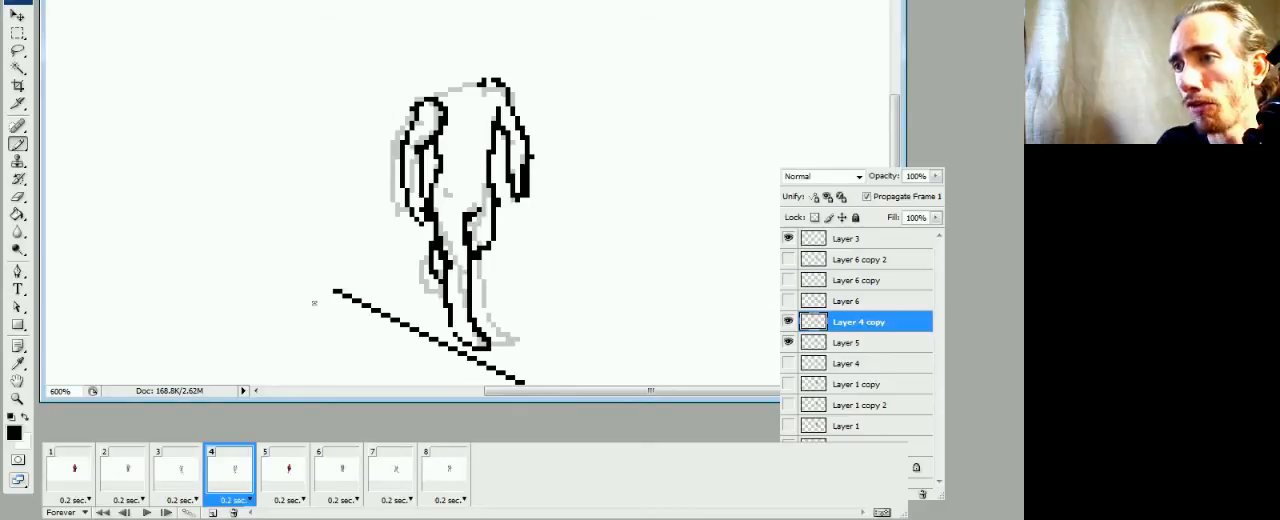
# Reshape the armpit line beside the right-hand arm on Layer 4 in frame 2, comparing it with frame 3
pyautogui.click(176, 485)
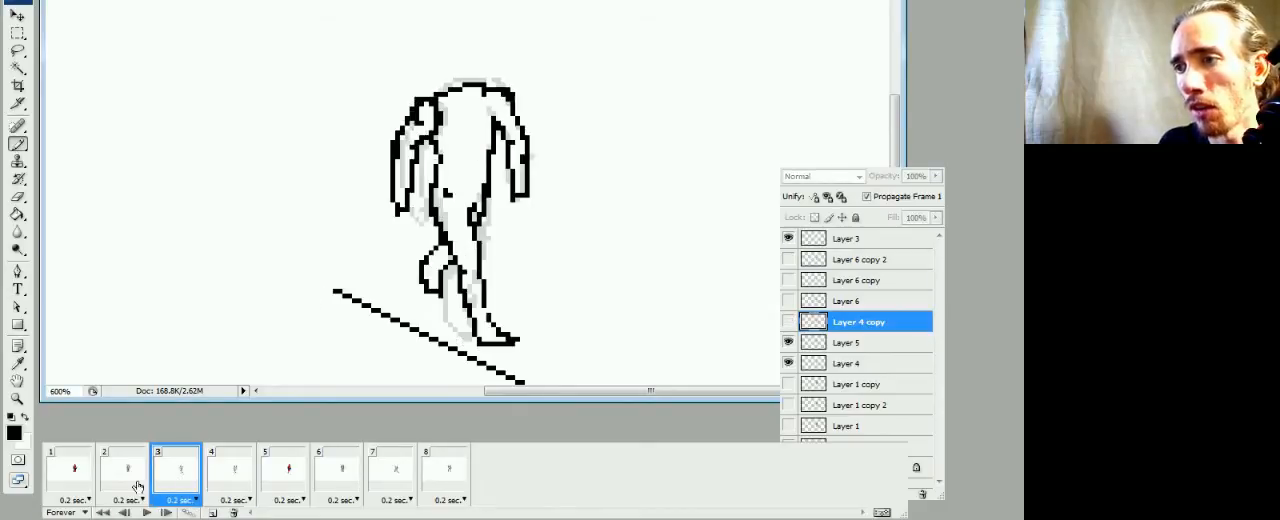
pyautogui.click(145, 484)
pyautogui.click(177, 484)
pyautogui.click(137, 484)
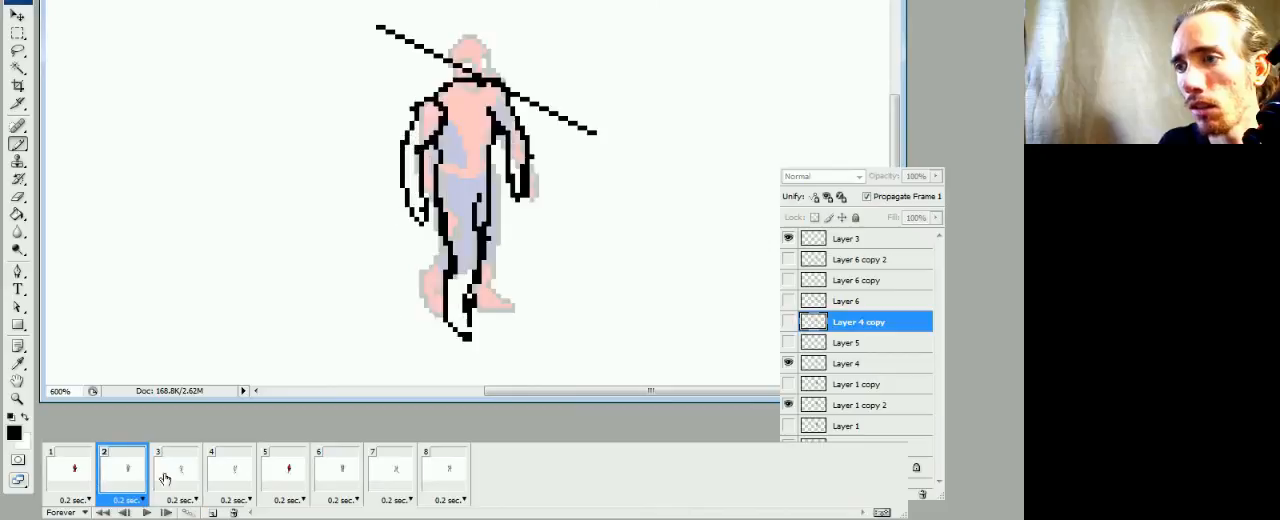
pyautogui.click(817, 363)
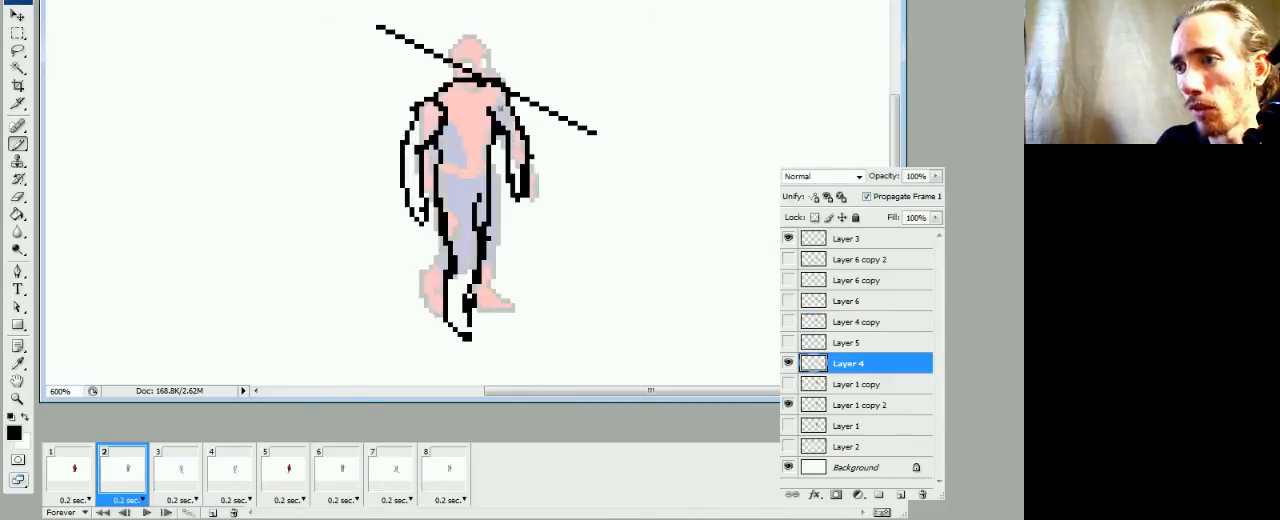
pyautogui.press('e')
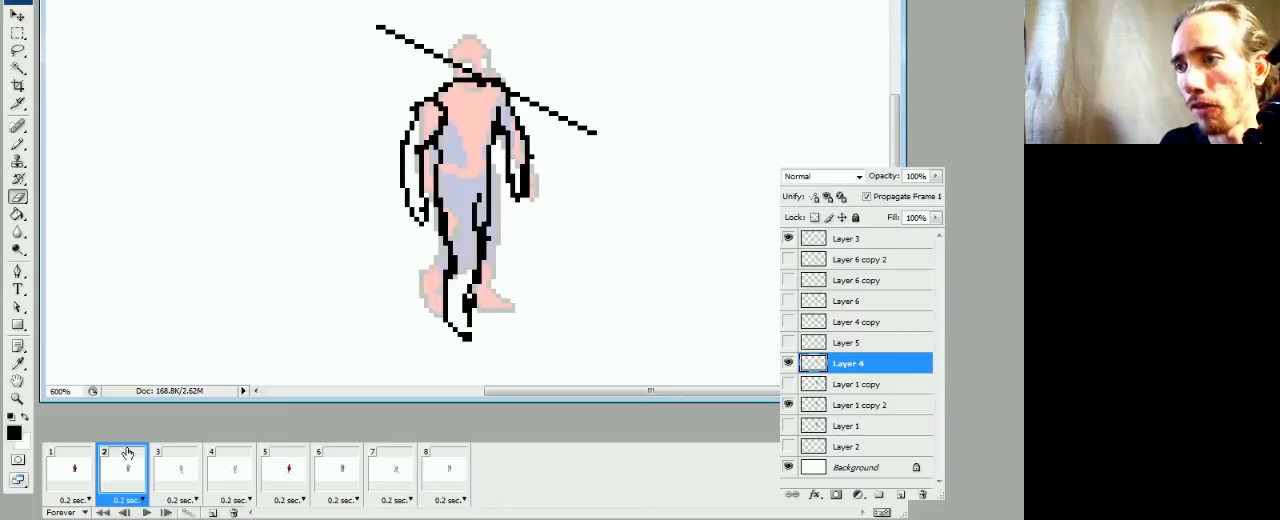
# Compare the reshaped armpit and torso of frame 2 with the outlines in frames 3 and 4
pyautogui.click(163, 484)
pyautogui.click(140, 480)
pyautogui.click(183, 470)
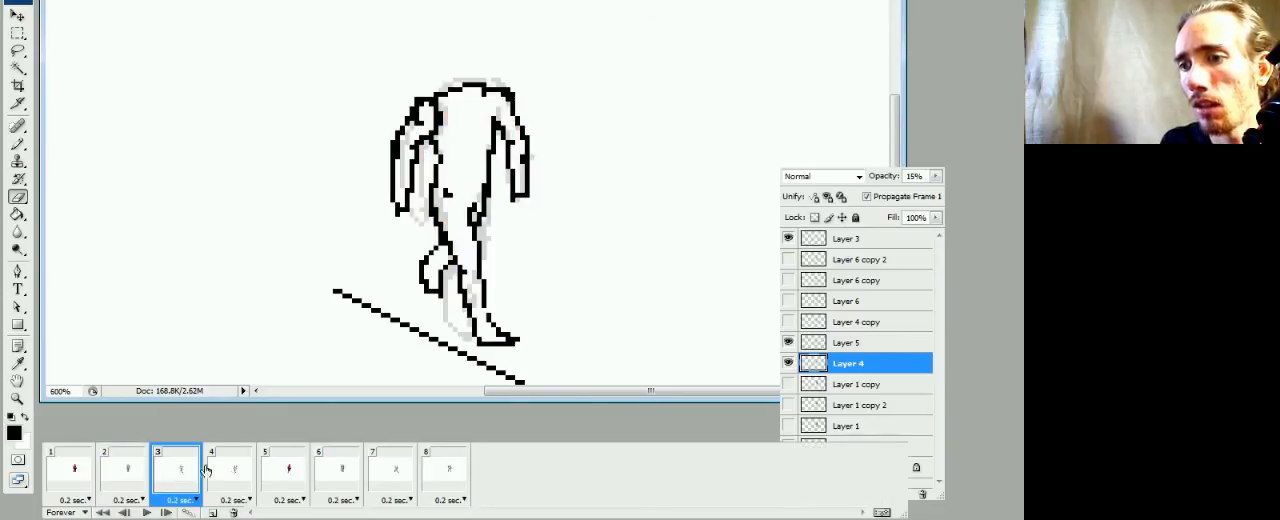
pyautogui.click(231, 469)
pyautogui.click(180, 480)
pyautogui.click(126, 478)
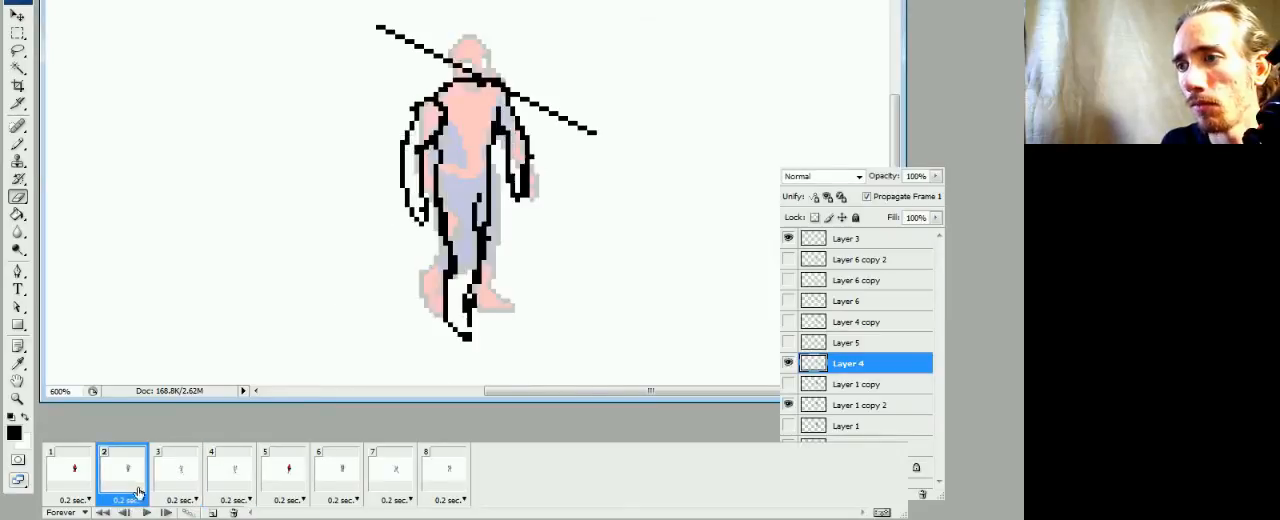
pyautogui.click(175, 484)
pyautogui.click(214, 484)
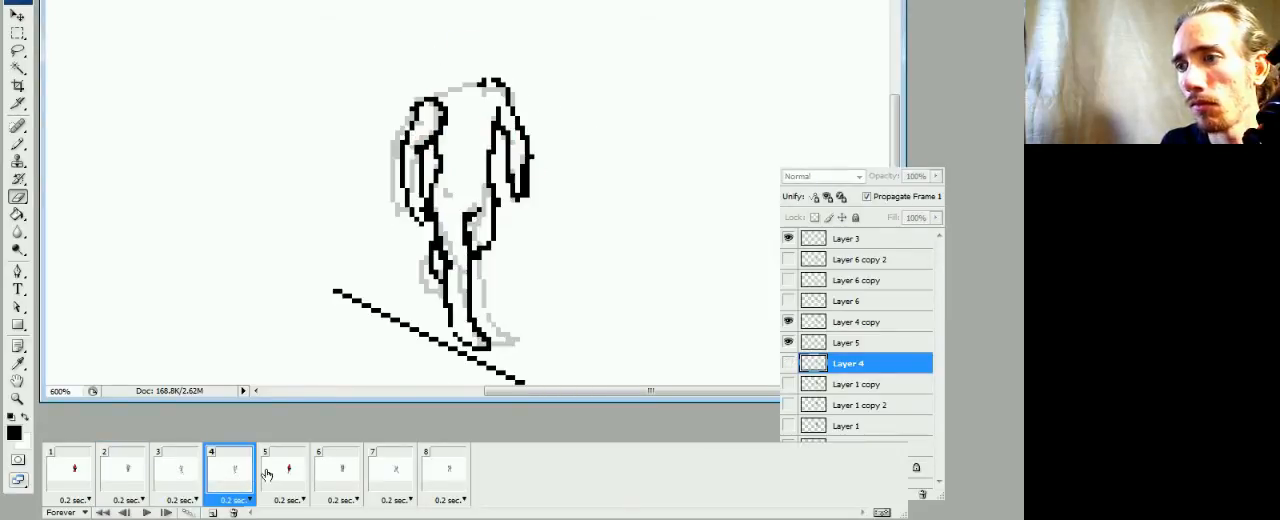
# Draw a black shoulder line joining the two arms on Layer 4 copy in frame 4, erasing the excess pixels
pyautogui.click(822, 324)
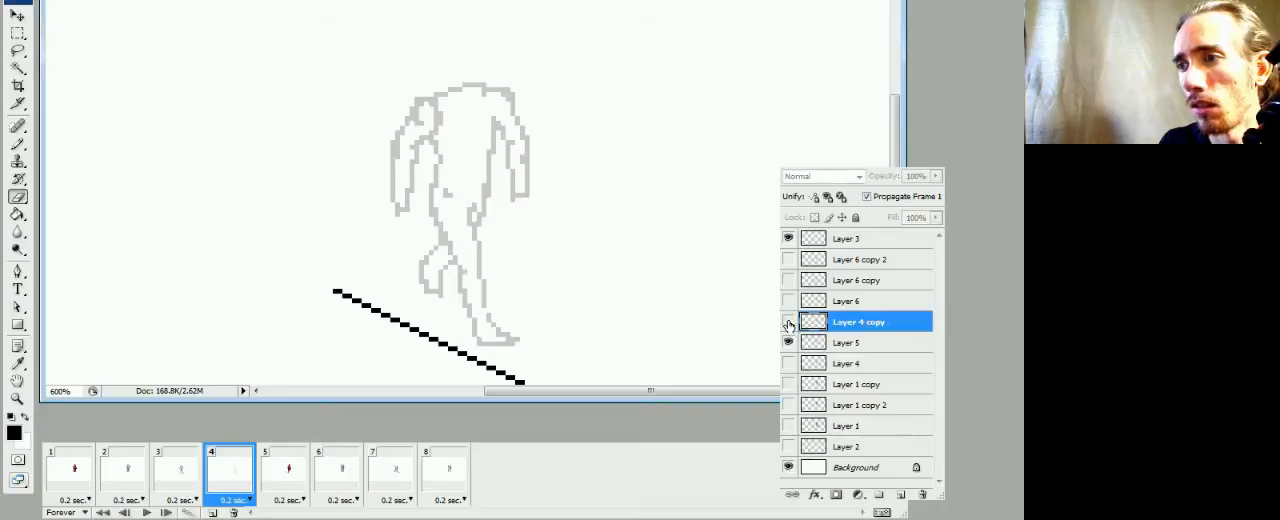
pyautogui.press('b')
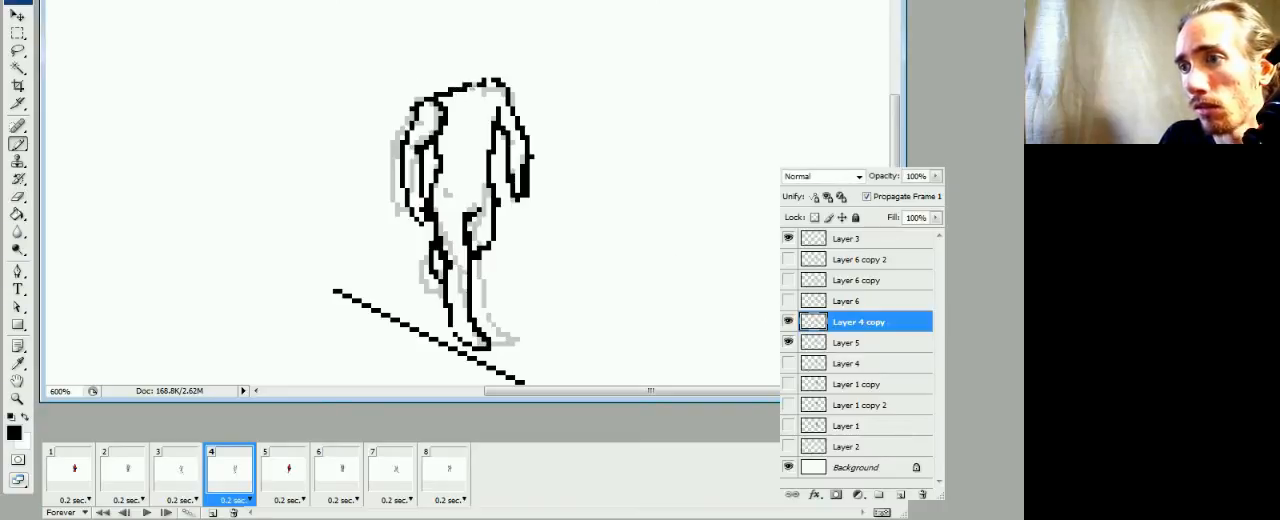
pyautogui.press('e')
pyautogui.press('b')
pyautogui.click(461, 86)
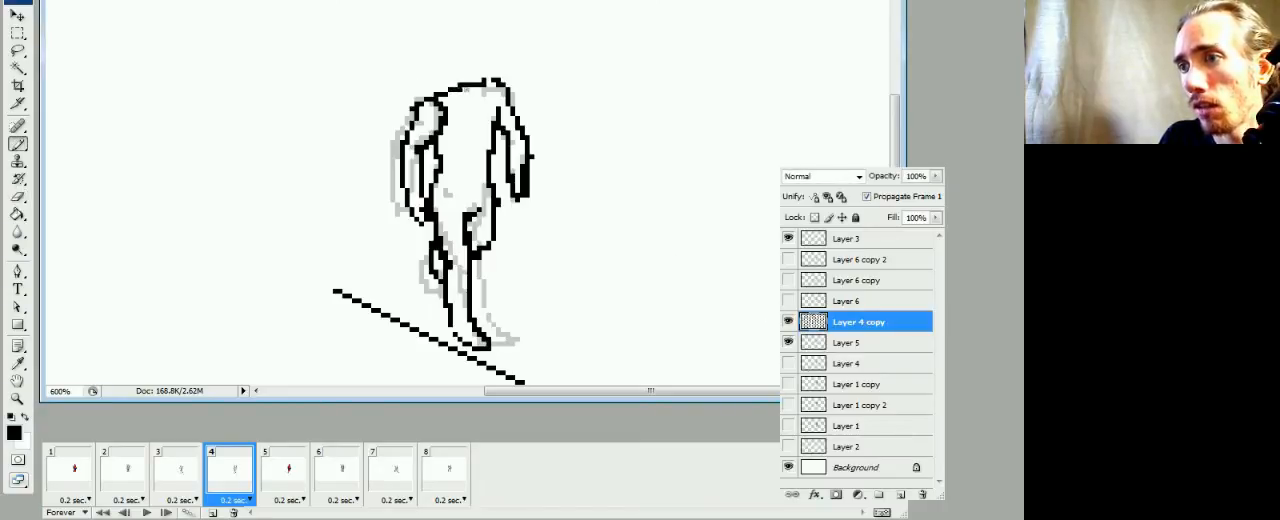
pyautogui.press('e')
pyautogui.click(460, 91)
# Draw the shoulder line up to the neck on Layer 6 in frame 6, after comparing frames 4 and 5
pyautogui.click(287, 468)
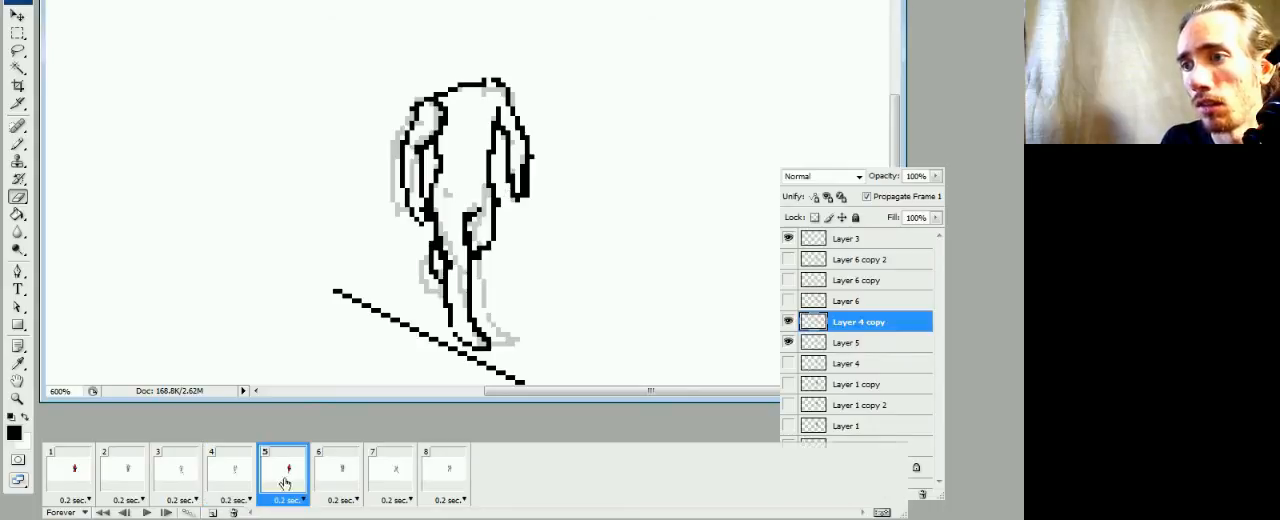
pyautogui.click(236, 478)
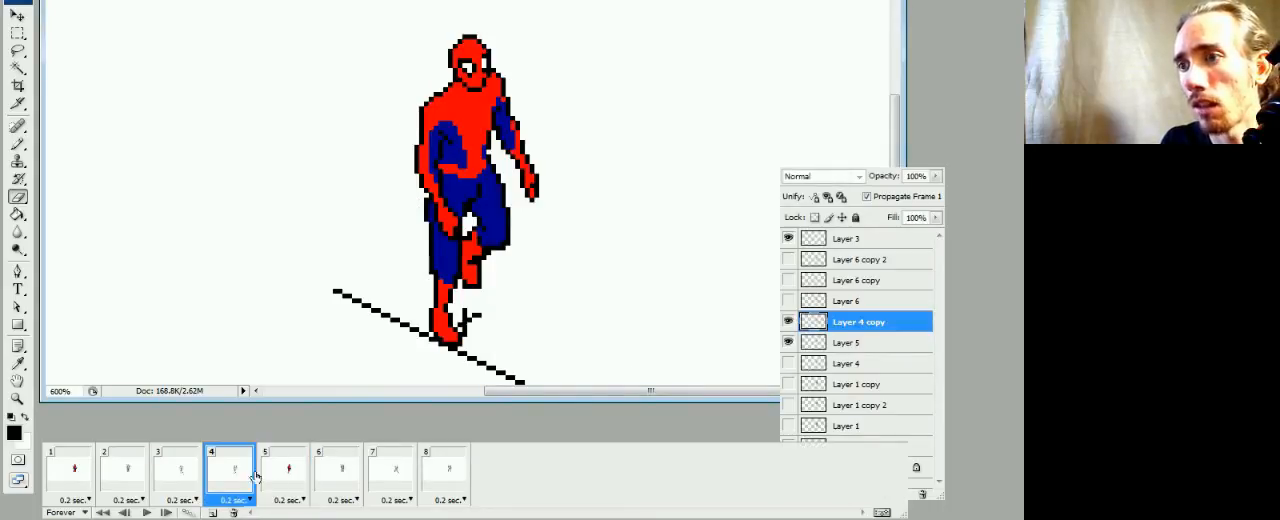
pyautogui.click(291, 474)
pyautogui.click(340, 476)
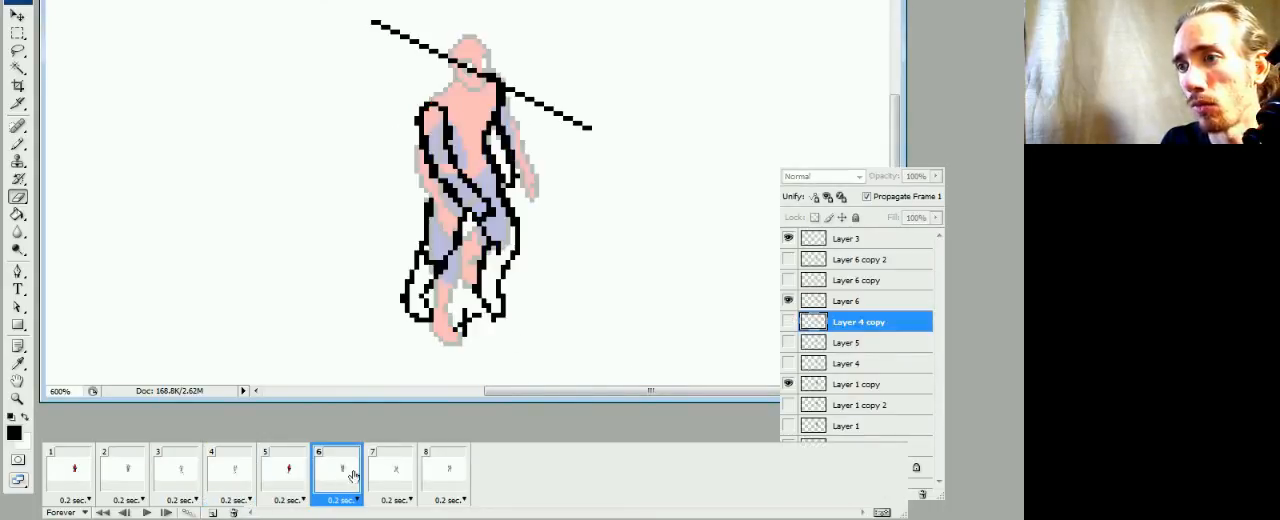
pyautogui.click(845, 302)
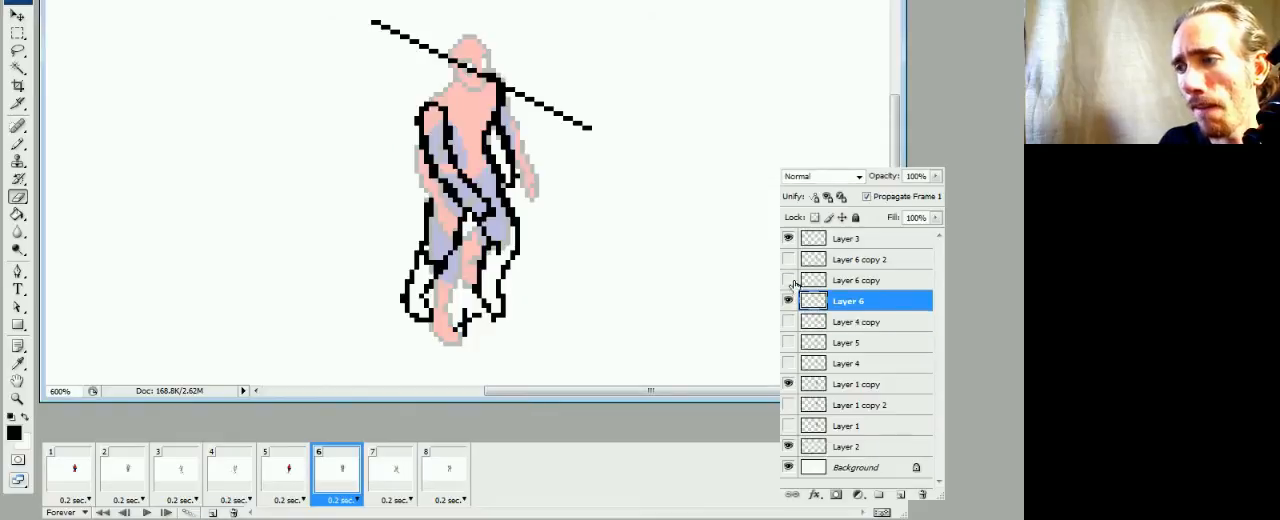
pyautogui.press('b')
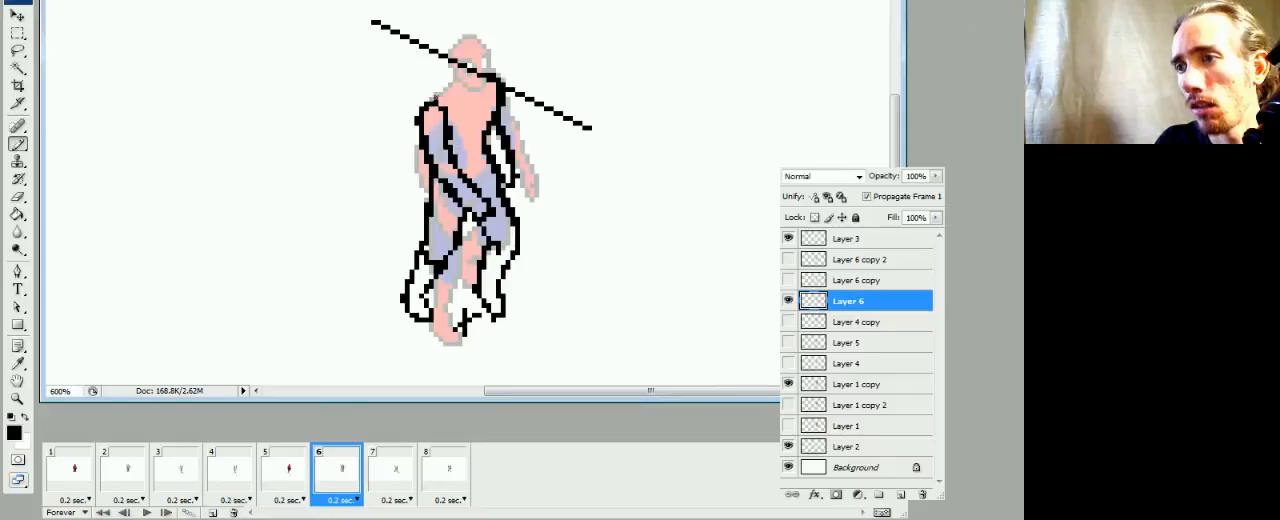
pyautogui.press('e')
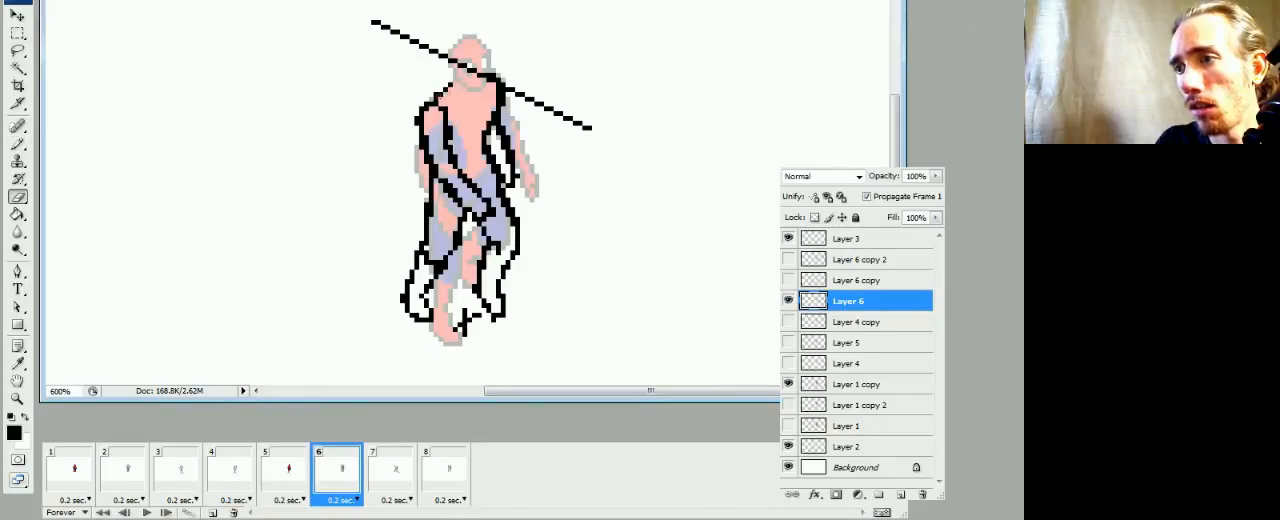
pyautogui.press('b')
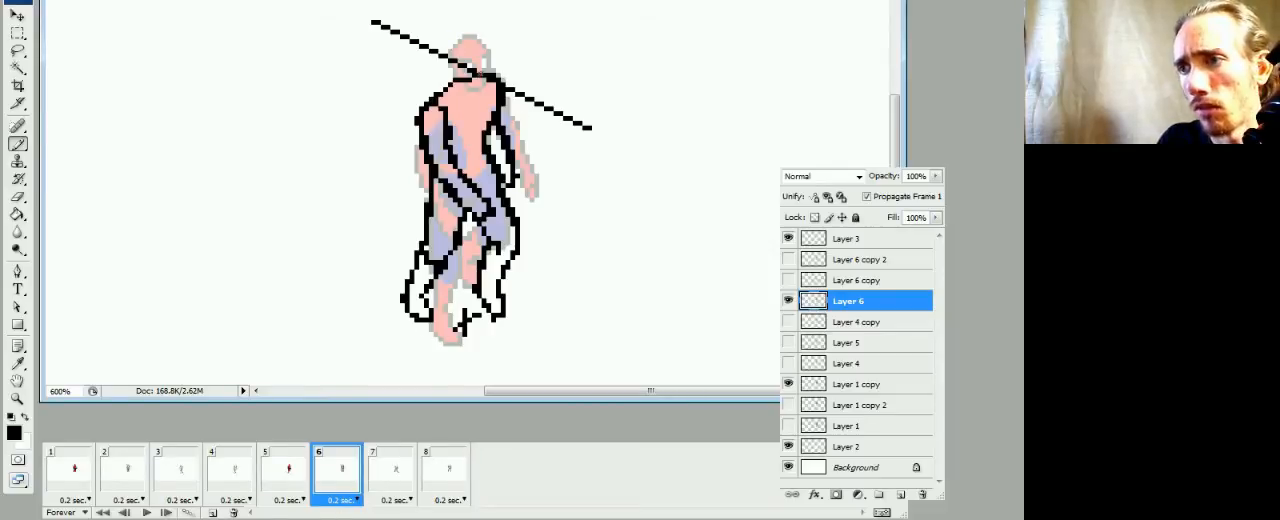
# Draw a black shoulder line over the torso up to the neck on Layer 6 copy in frame 7
pyautogui.click(382, 479)
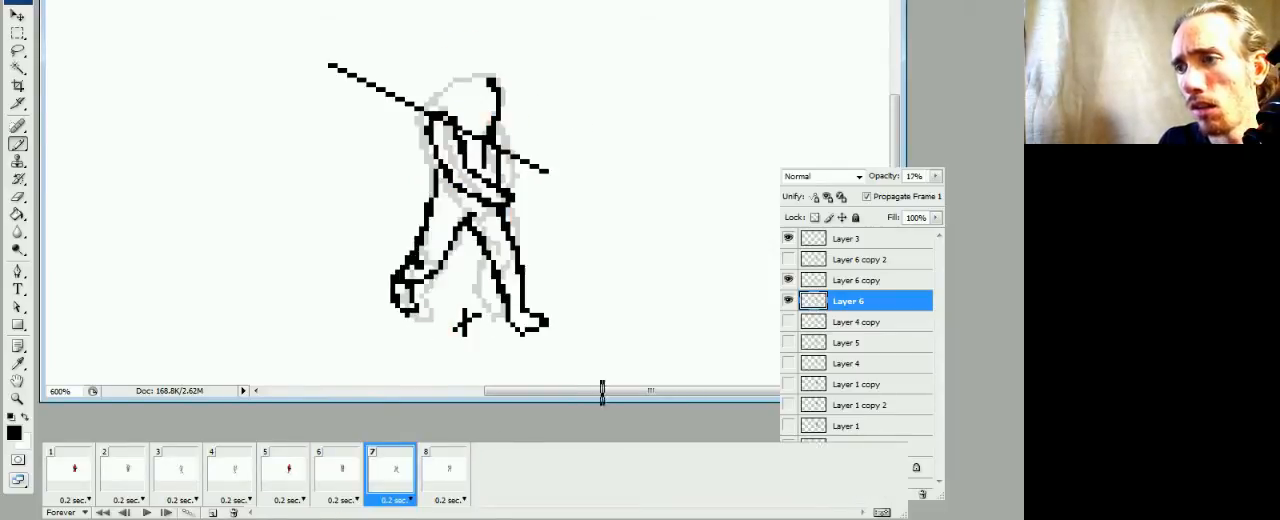
pyautogui.click(851, 273)
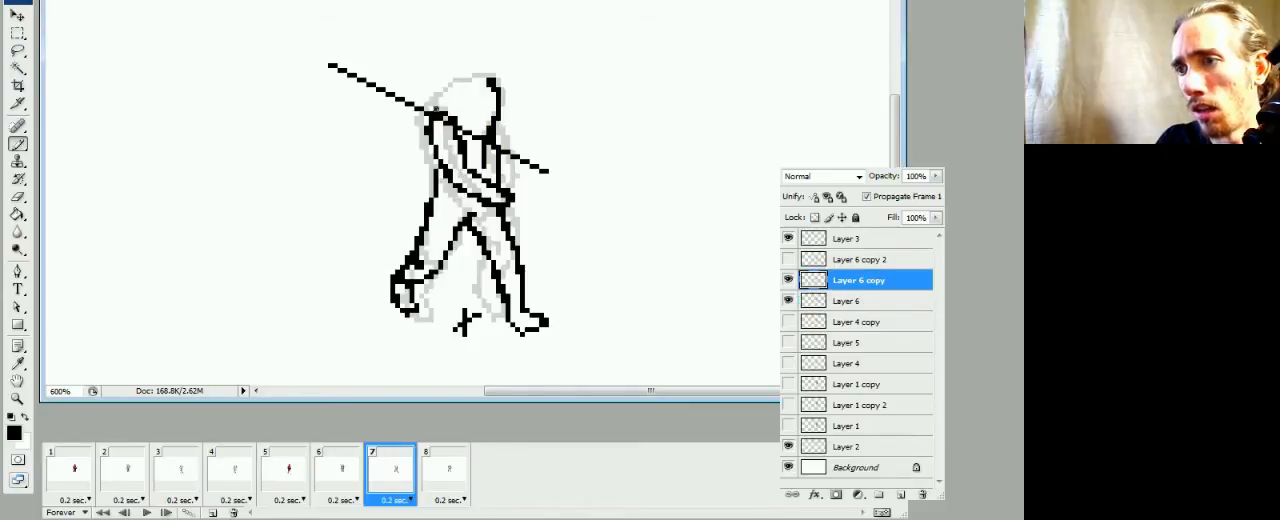
pyautogui.moveTo(449, 95); pyautogui.dragTo(487, 81)
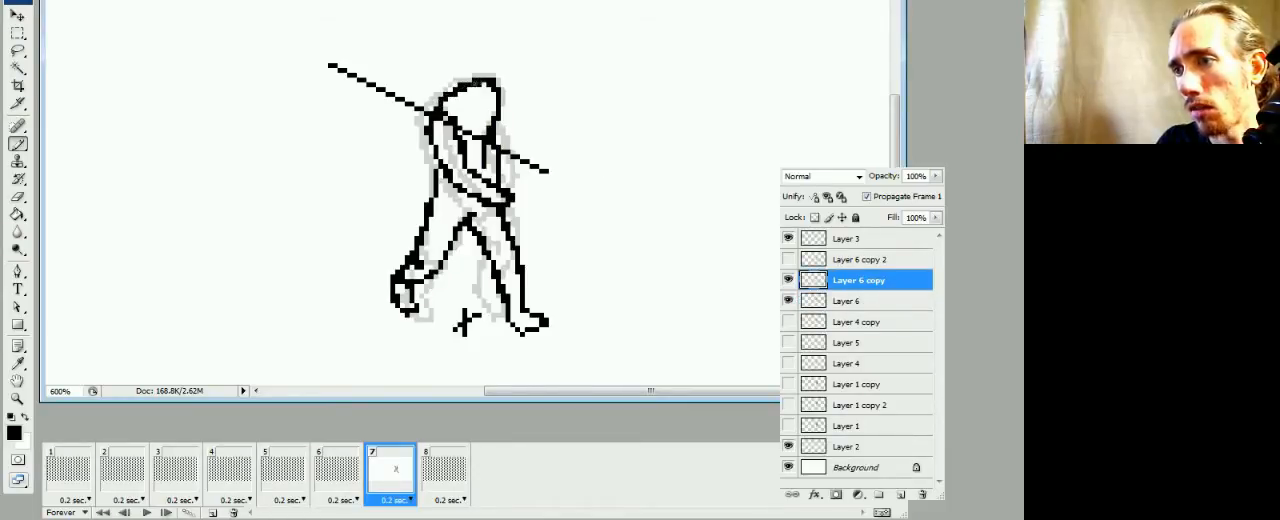
pyautogui.press('e')
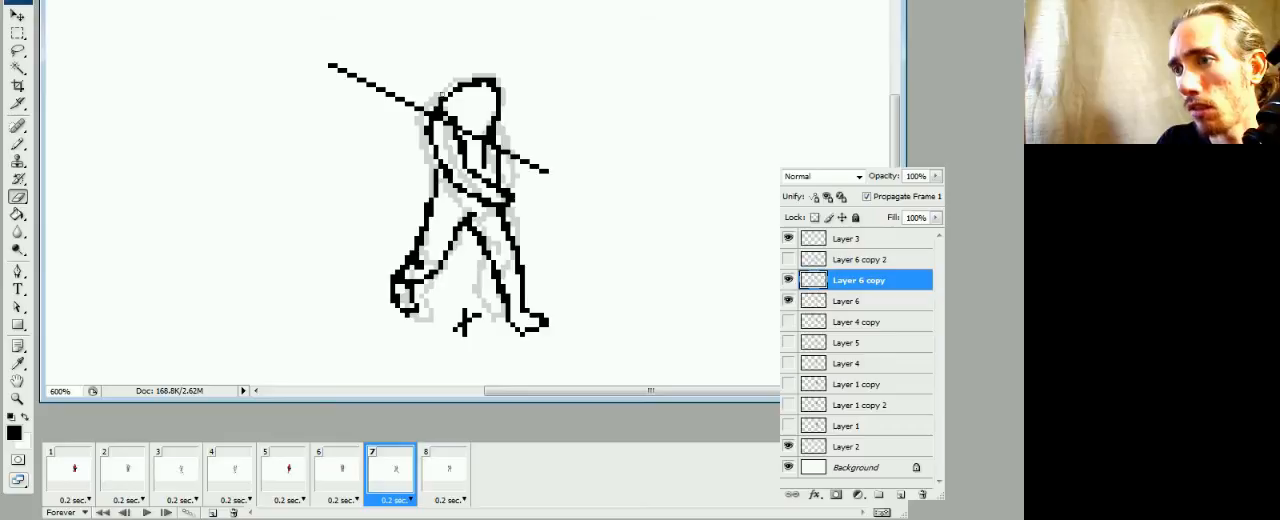
pyautogui.press('b')
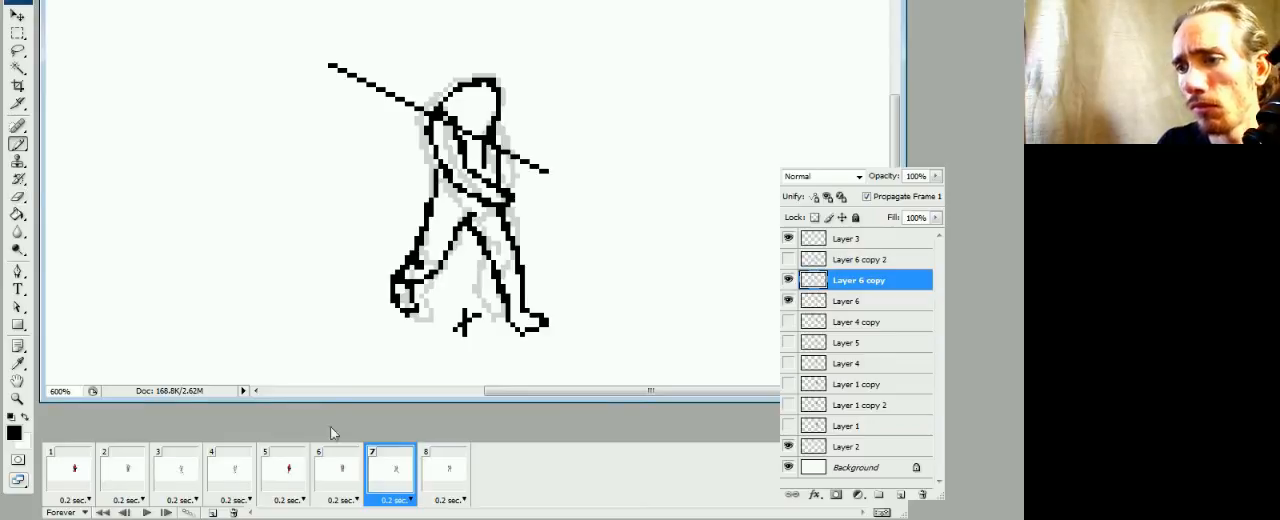
# Redraw the back waist line below the left-hand arm on Layer 6 copy in frame 7, after comparing it with frame 6
pyautogui.click(340, 468)
pyautogui.click(384, 474)
pyautogui.moveTo(433, 179); pyautogui.dragTo(436, 195)
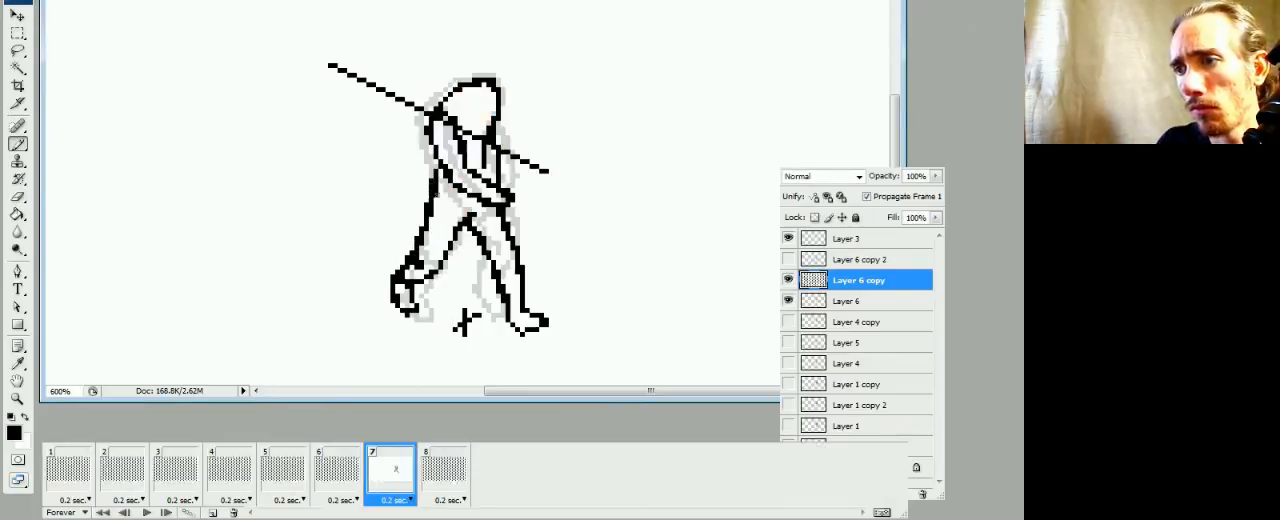
pyautogui.press('e')
pyautogui.press('b')
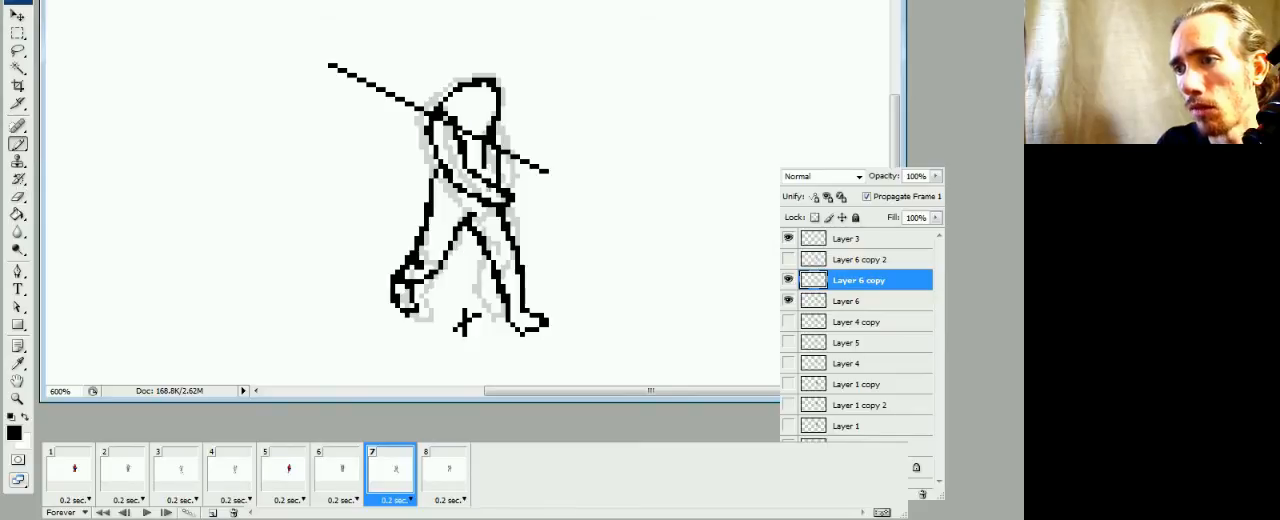
# Compare the torso and shoulder outlines of frame 7 with frames 5, 6 and 8
pyautogui.click(443, 480)
pyautogui.click(380, 476)
pyautogui.click(335, 478)
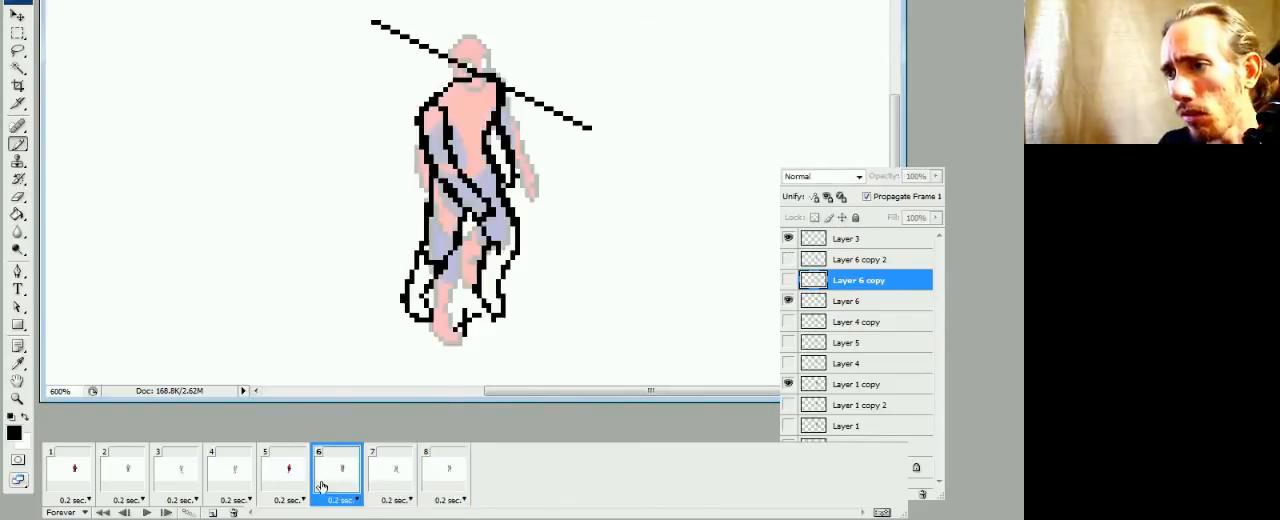
pyautogui.click(298, 490)
pyautogui.click(335, 484)
pyautogui.click(388, 486)
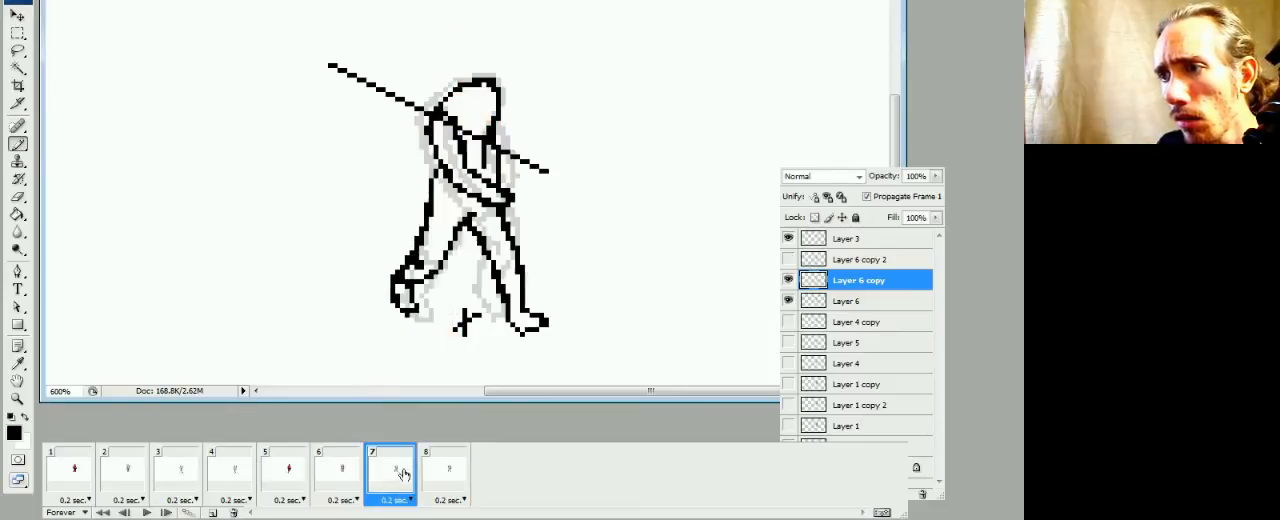
pyautogui.click(338, 490)
pyautogui.click(305, 490)
pyautogui.click(335, 490)
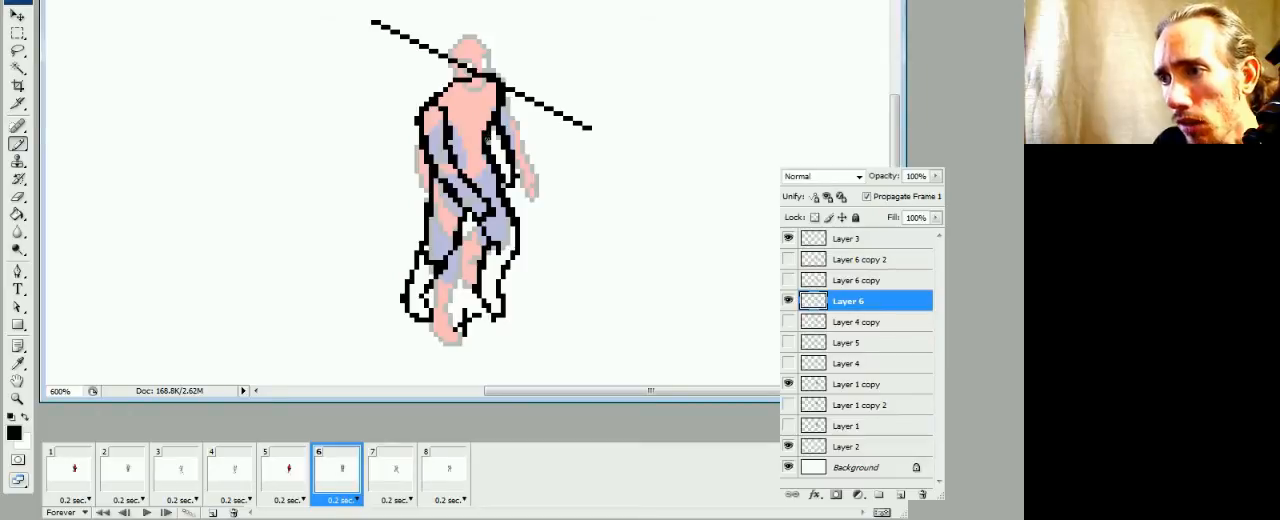
pyautogui.press('e')
pyautogui.press('b')
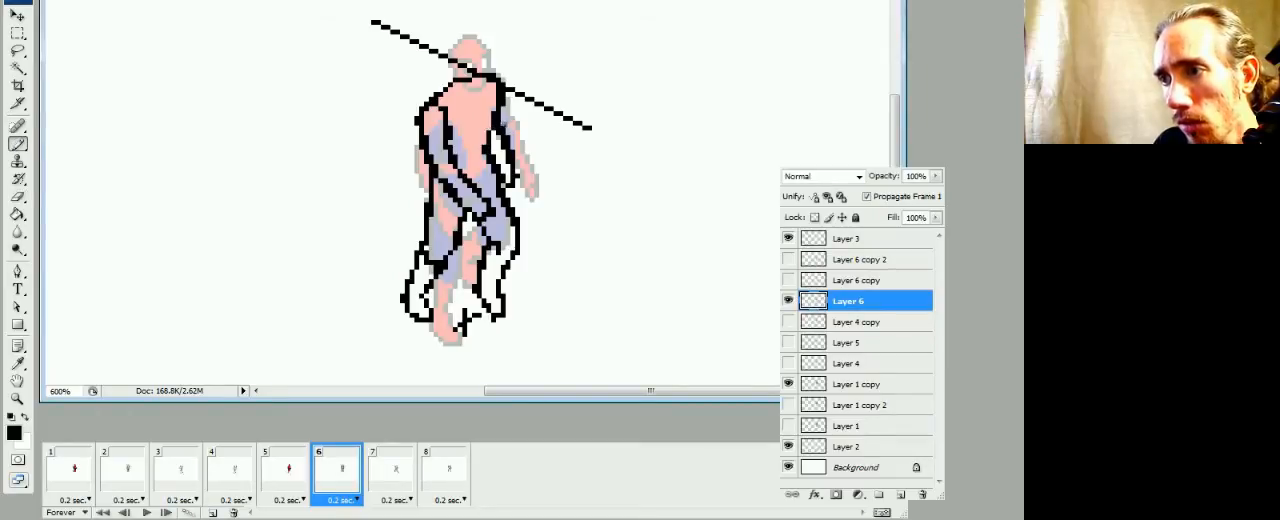
# Erase and redraw the short vertical line beside the right-hand arm on Layer 6 copy in frame 7, checking it against frame 6
pyautogui.click(390, 468)
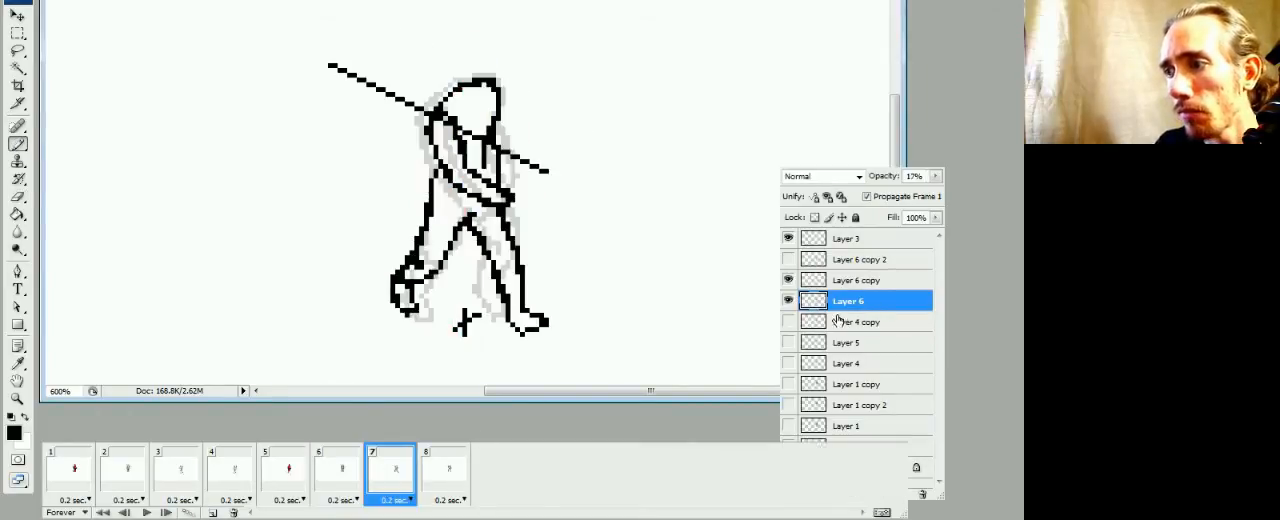
pyautogui.click(840, 284)
pyautogui.press('e')
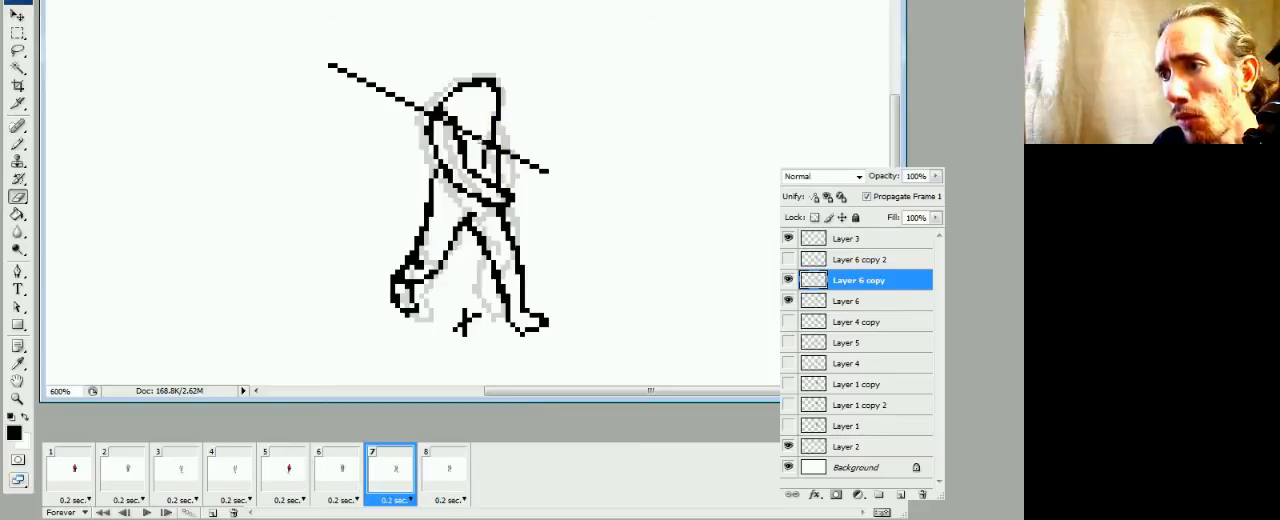
pyautogui.press('b')
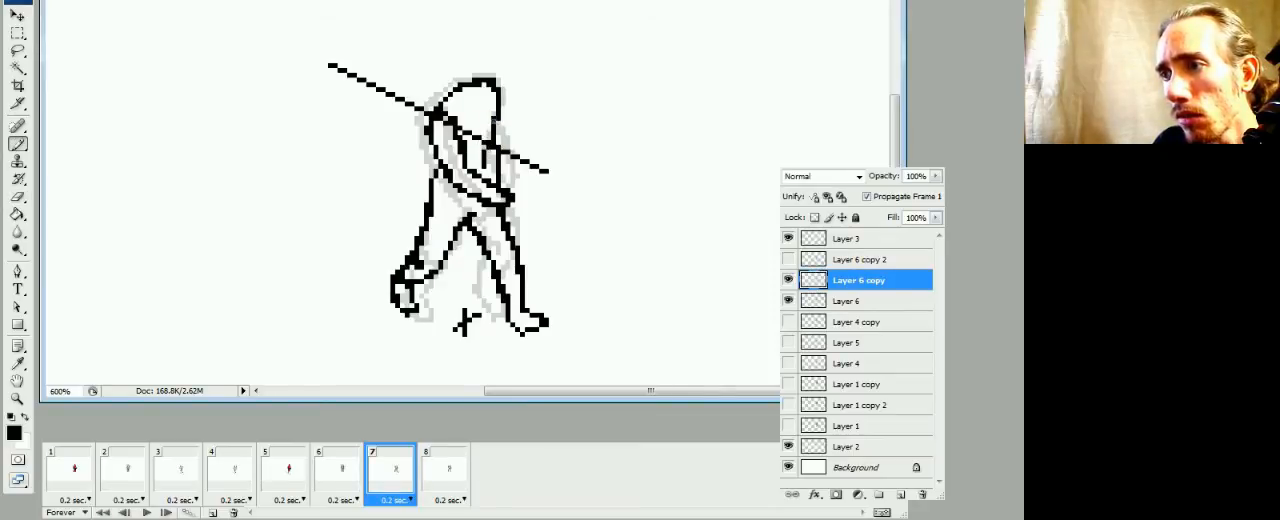
pyautogui.press('e')
pyautogui.press('b')
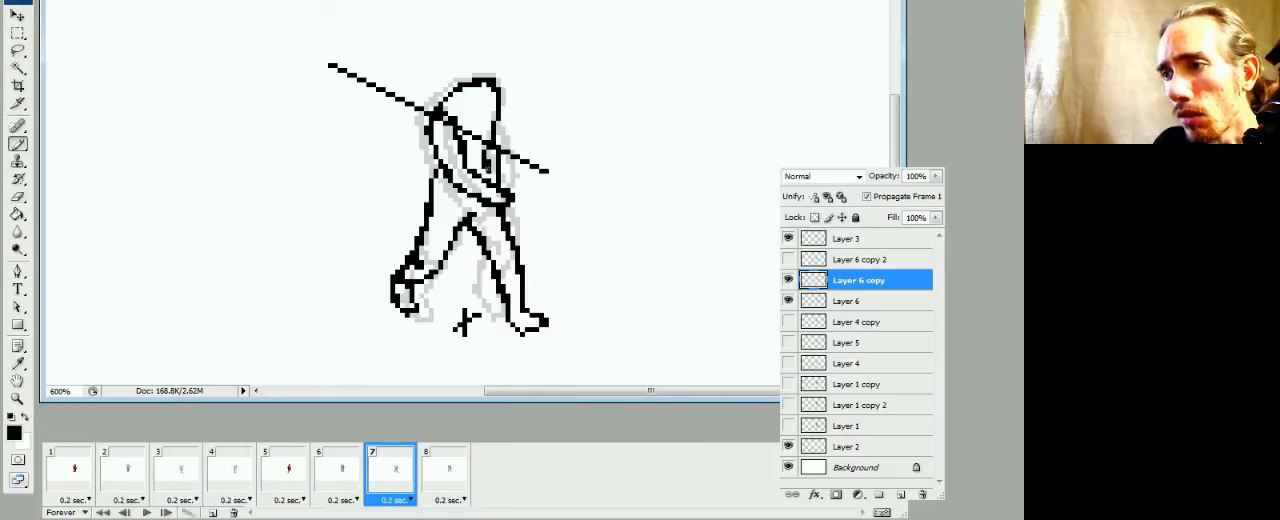
pyautogui.press('e')
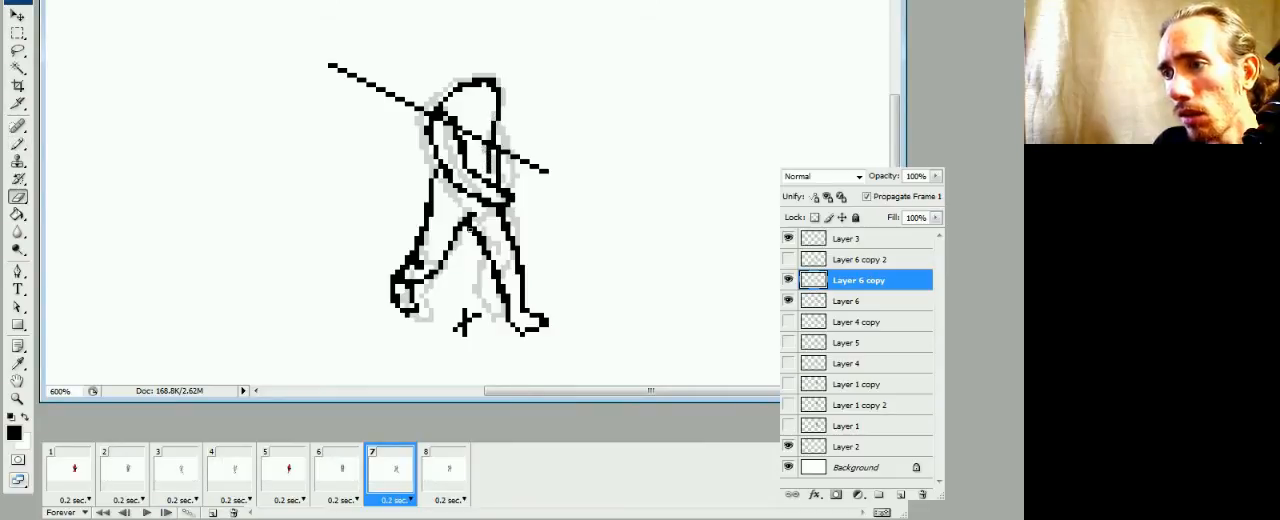
pyautogui.click(338, 488)
pyautogui.click(372, 478)
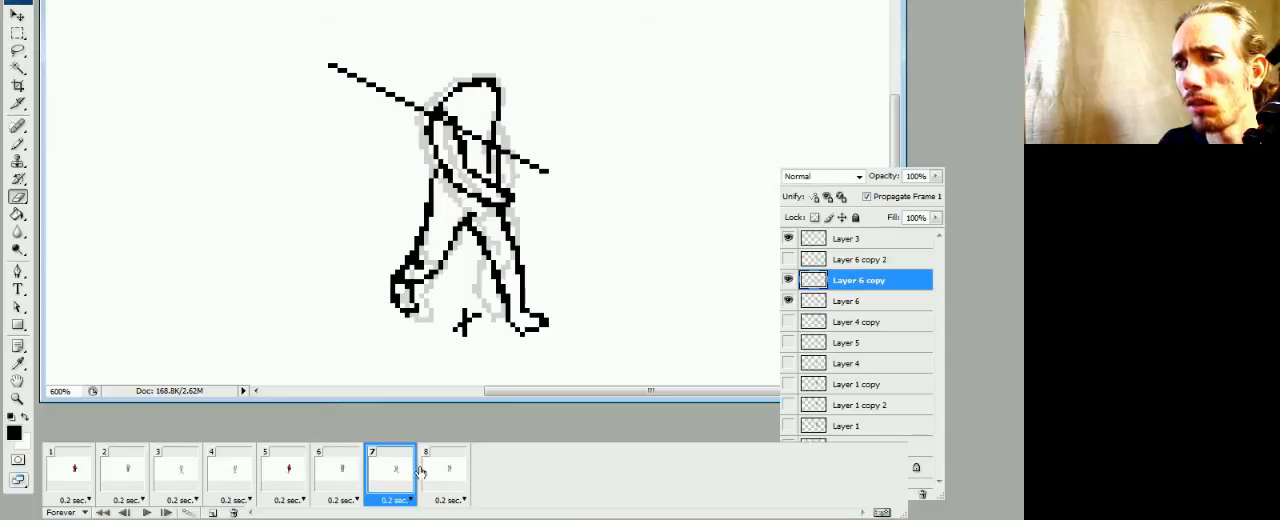
# Reshape the armpit of the right-hand arm on Layer 6 copy 2 in frame 8, erasing the excess pixels
pyautogui.click(434, 474)
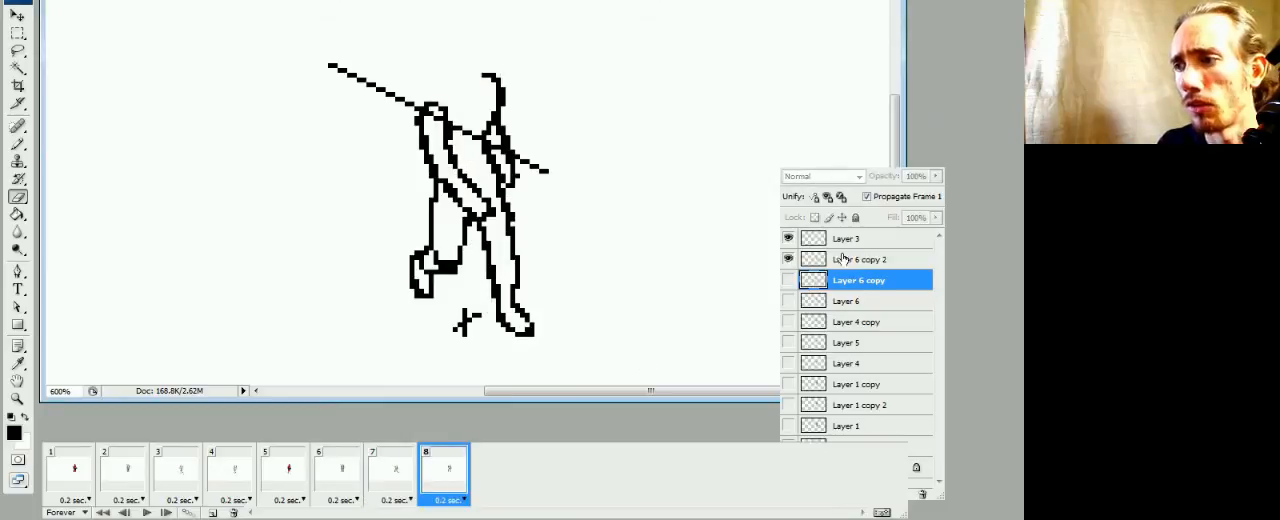
pyautogui.click(843, 259)
pyautogui.press('b')
pyautogui.press('e')
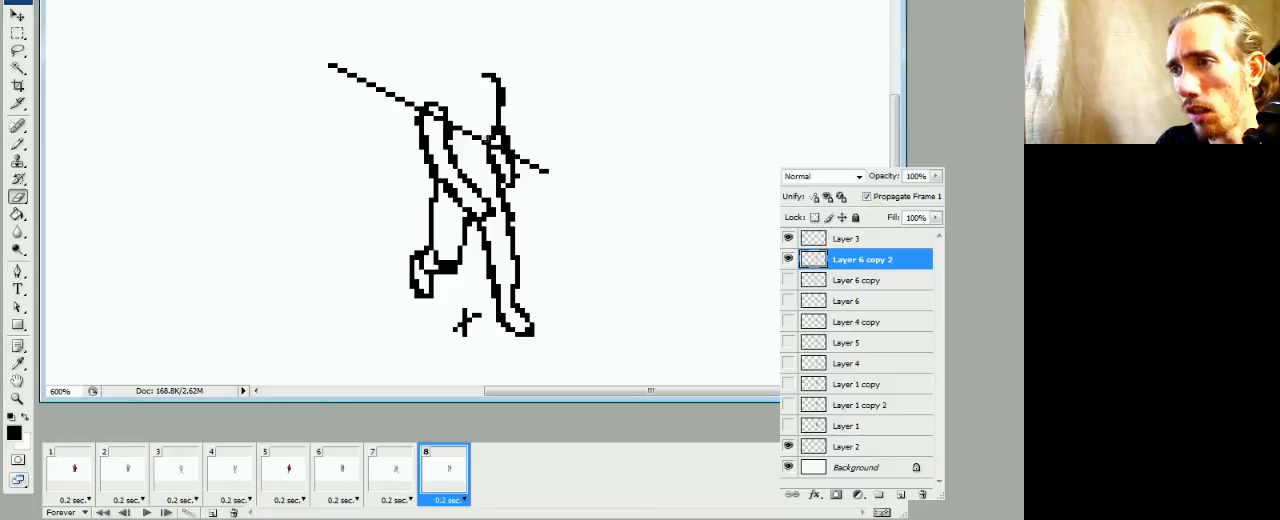
pyautogui.press('b')
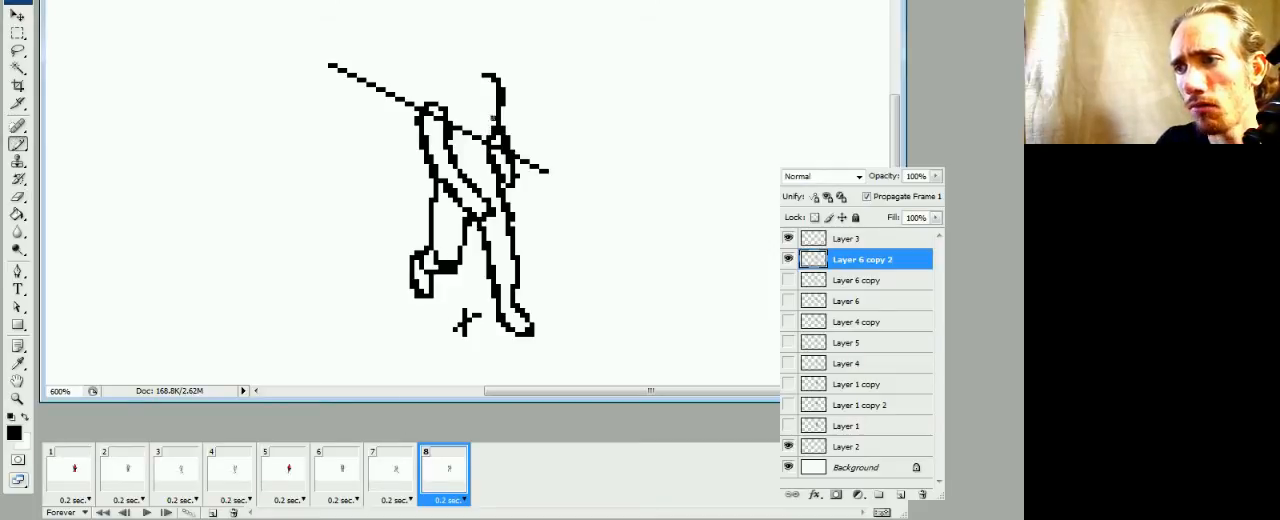
# Review frames 7, 8 and 1 to 4 one by one and play the walk cycle
pyautogui.click(400, 480)
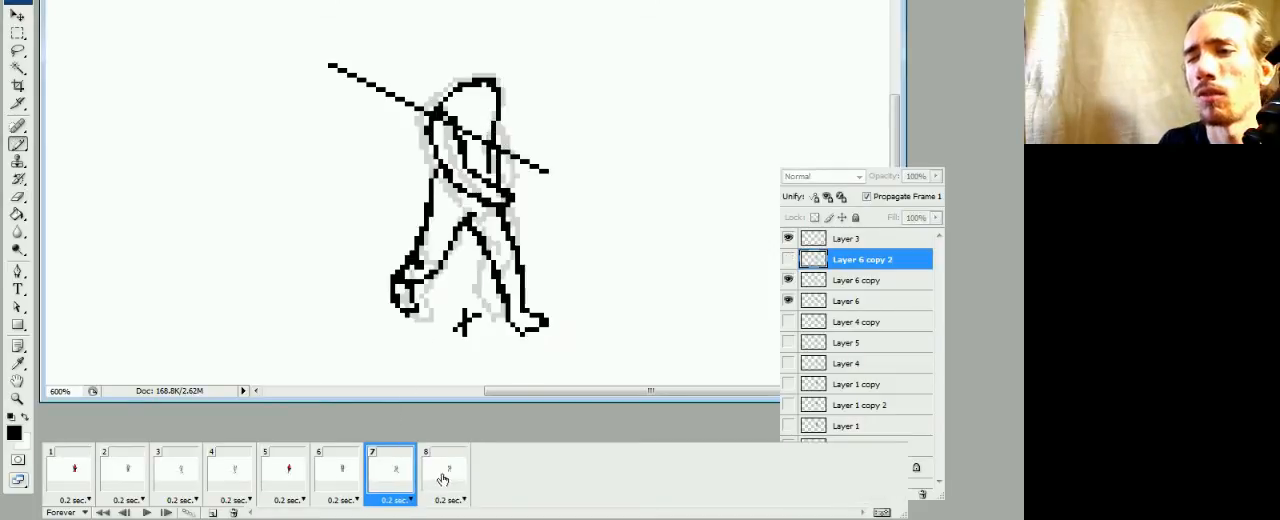
pyautogui.click(443, 484)
pyautogui.click(84, 478)
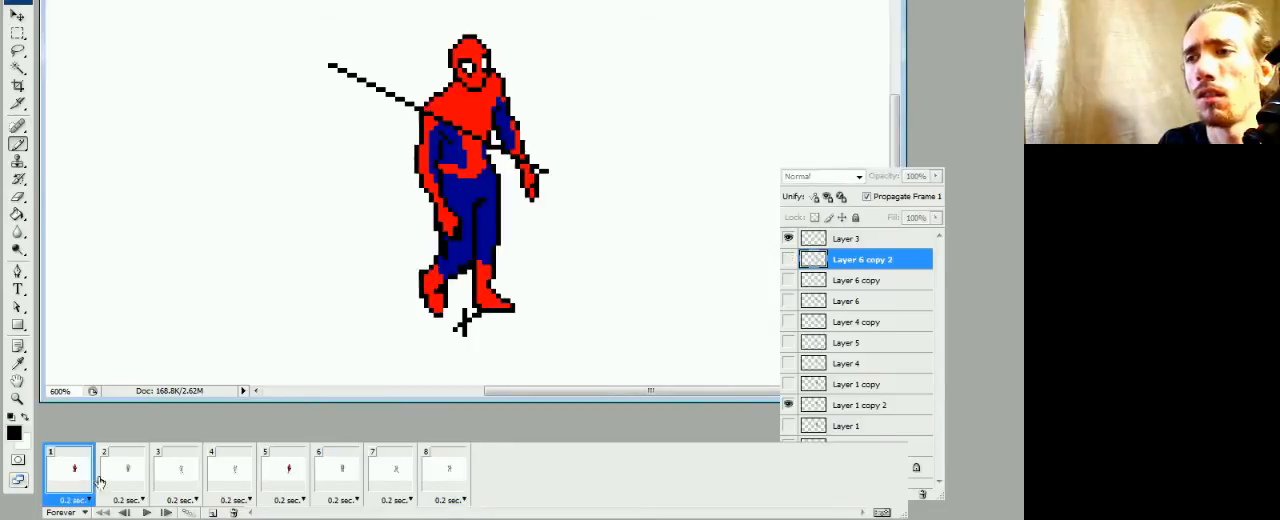
pyautogui.click(128, 490)
pyautogui.click(188, 490)
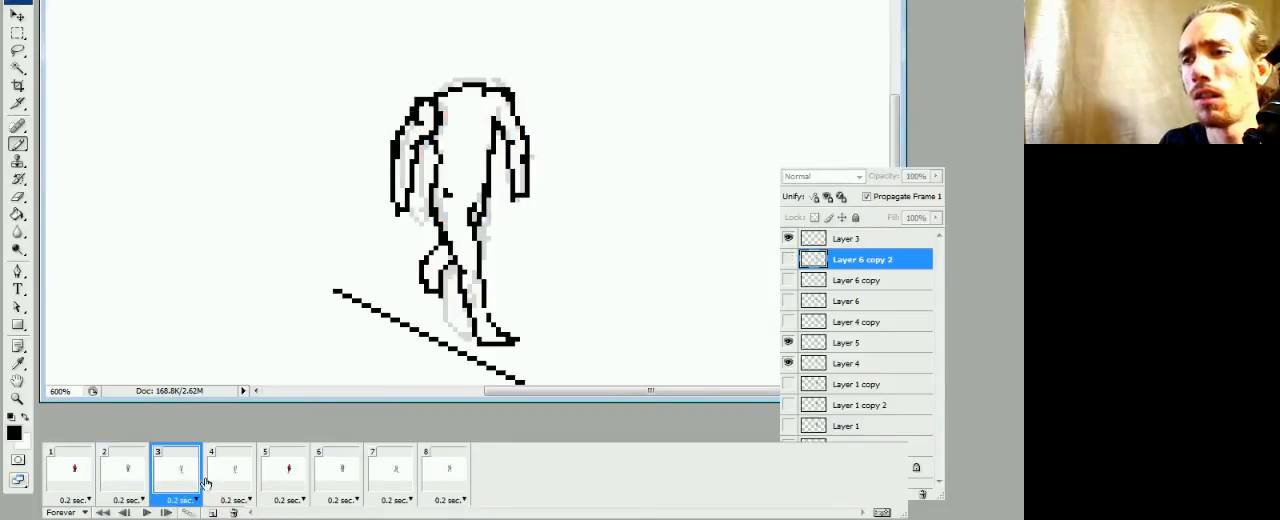
pyautogui.click(230, 475)
pyautogui.press('space')
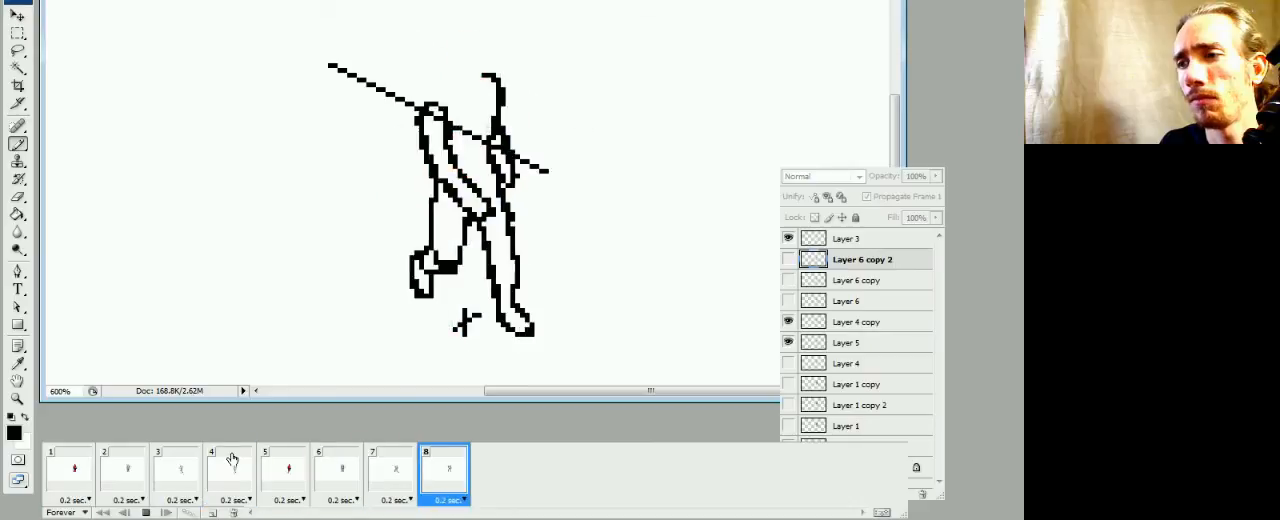
pyautogui.press('space')
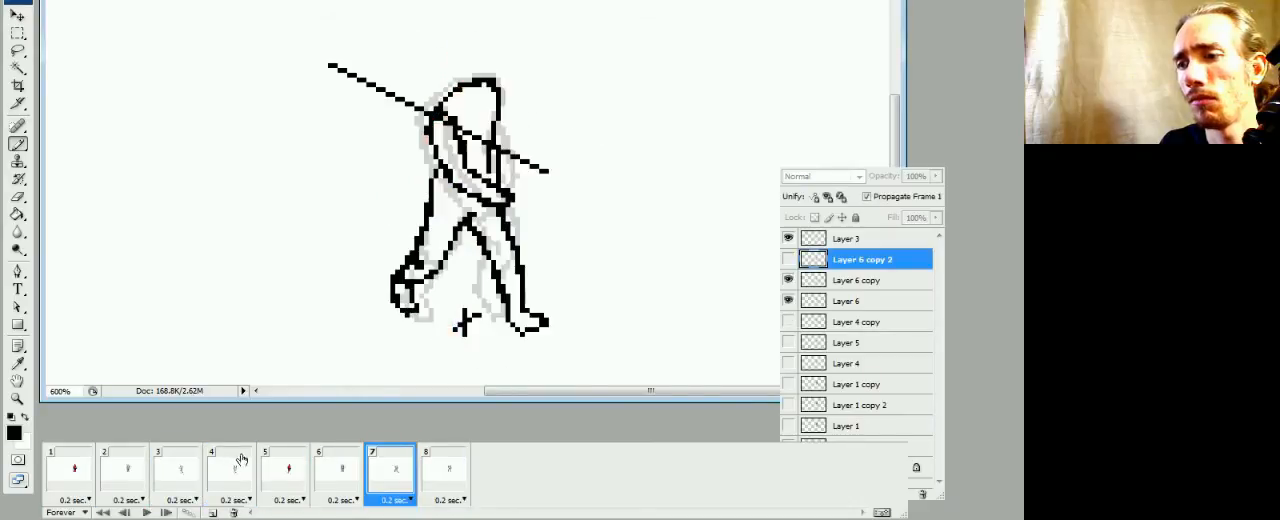
# Compare the outlines in frames 5, 6 and 7 and replay the animation
pyautogui.click(335, 471)
pyautogui.click(297, 482)
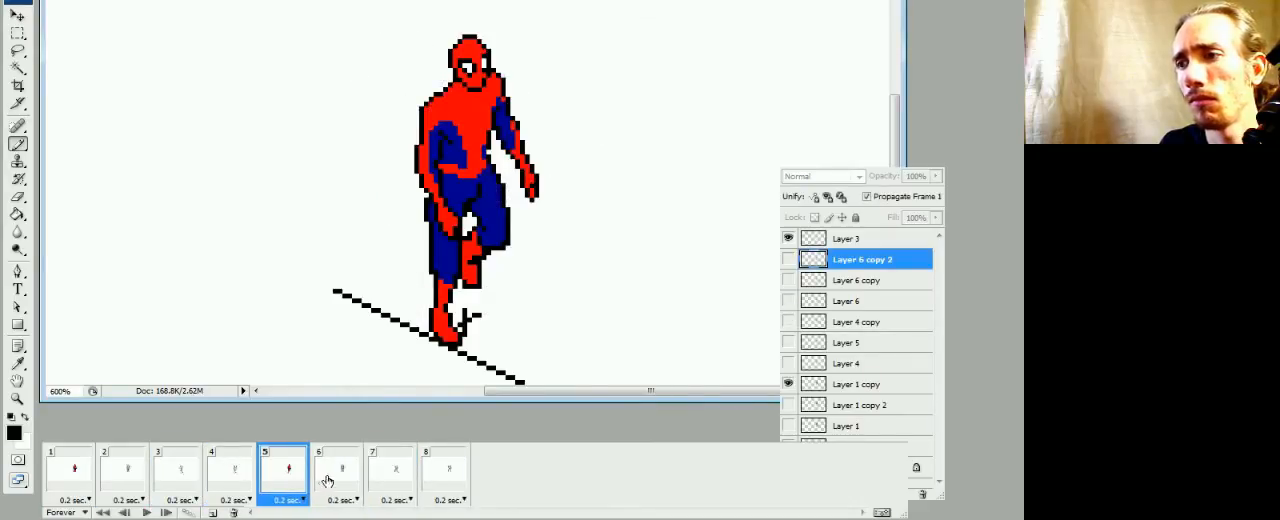
pyautogui.click(328, 478)
pyautogui.click(384, 473)
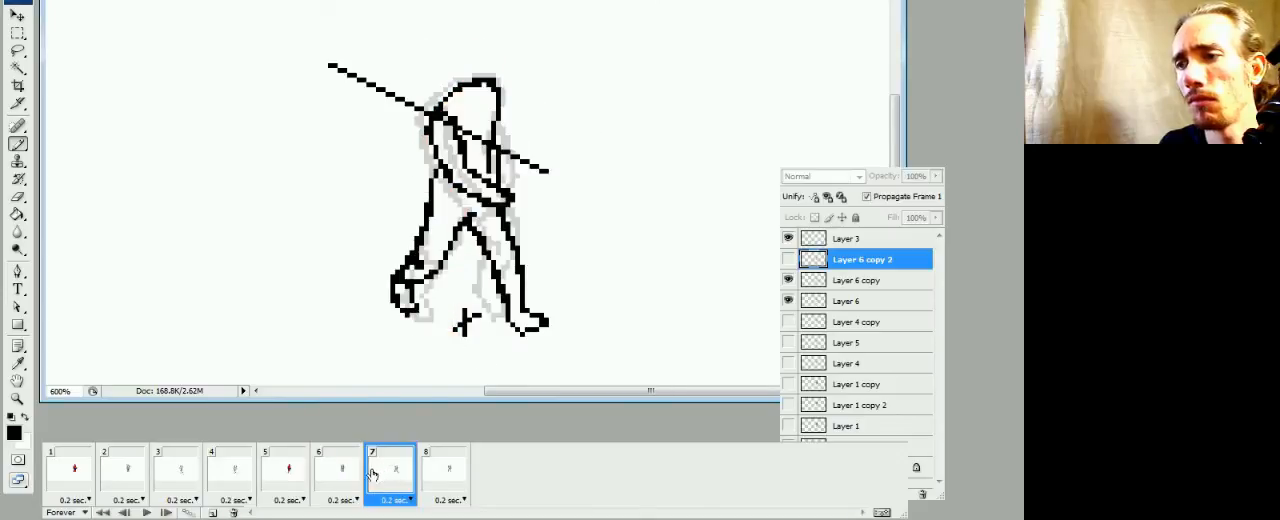
pyautogui.press('space')
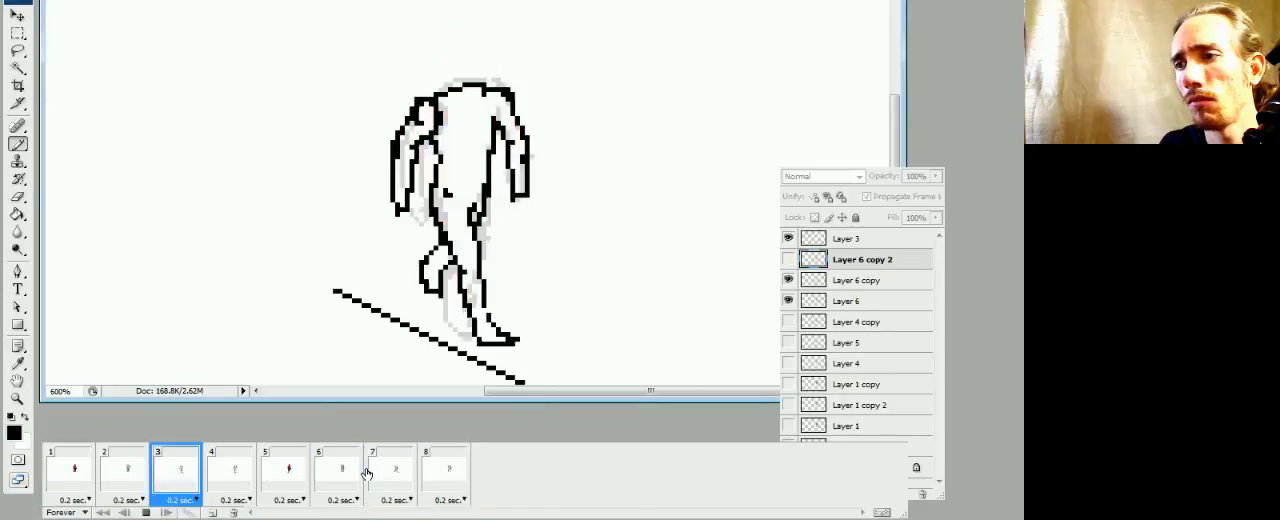
pyautogui.press('space')
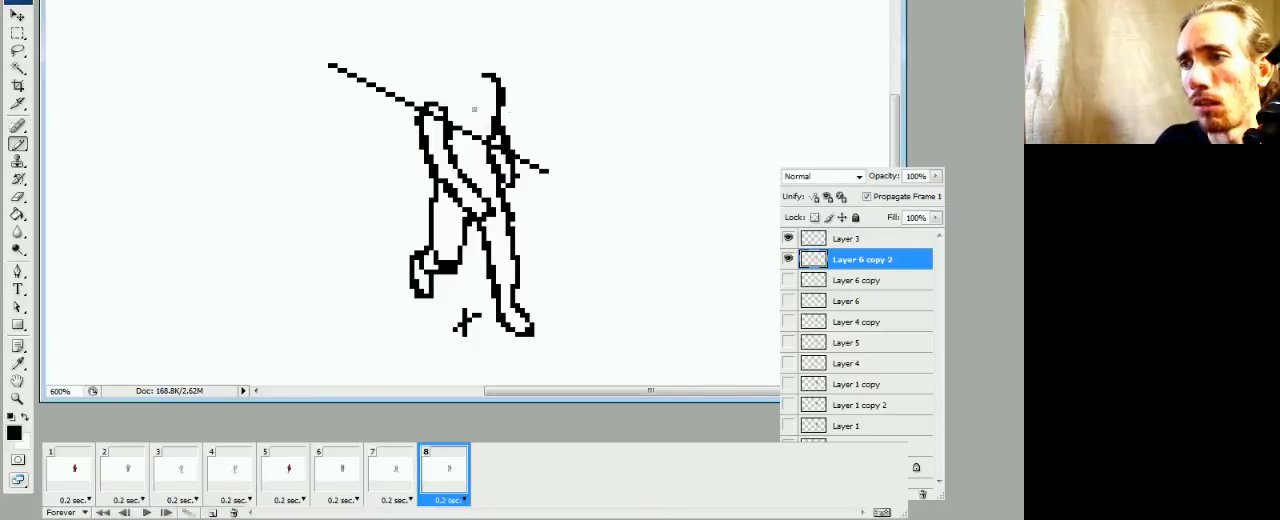
# Draw the shoulder line from the left-hand arm to the neck on Layer 6 copy 2 in frame 8, checking it in playback
pyautogui.moveTo(462, 82); pyautogui.dragTo(490, 75)
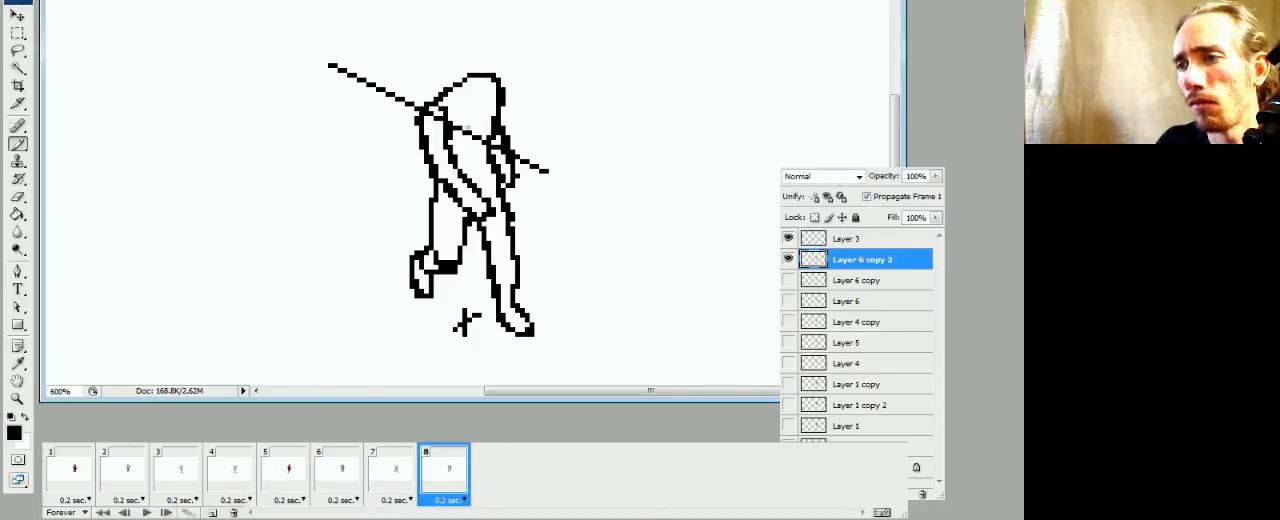
pyautogui.press('space')
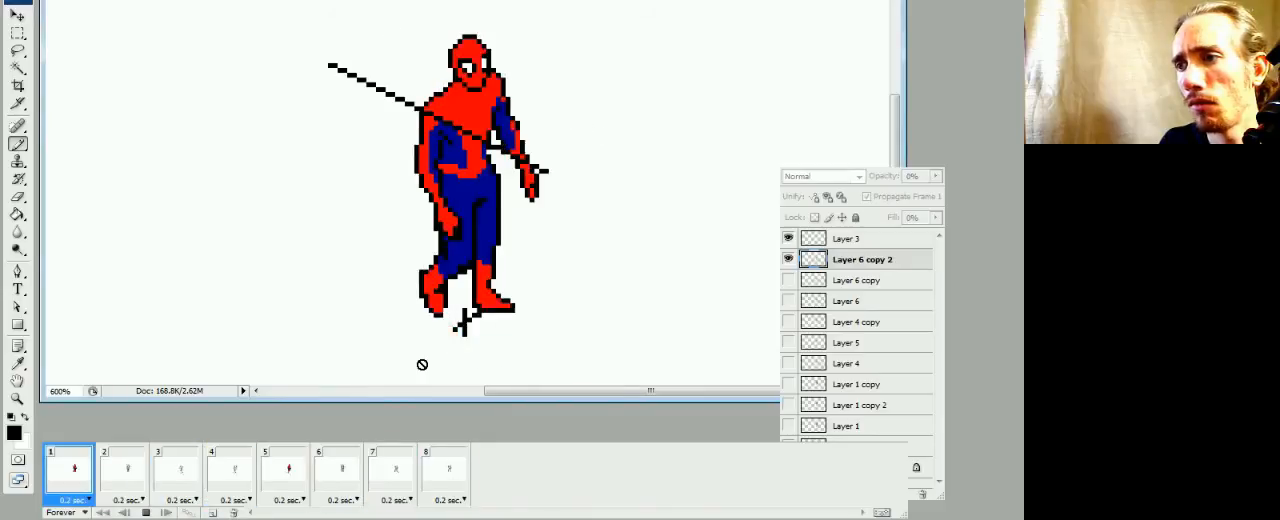
pyautogui.press('space')
# Make Layer 4 copy the active layer in frame 4, after looking at frame 3
pyautogui.click(176, 477)
pyautogui.click(233, 481)
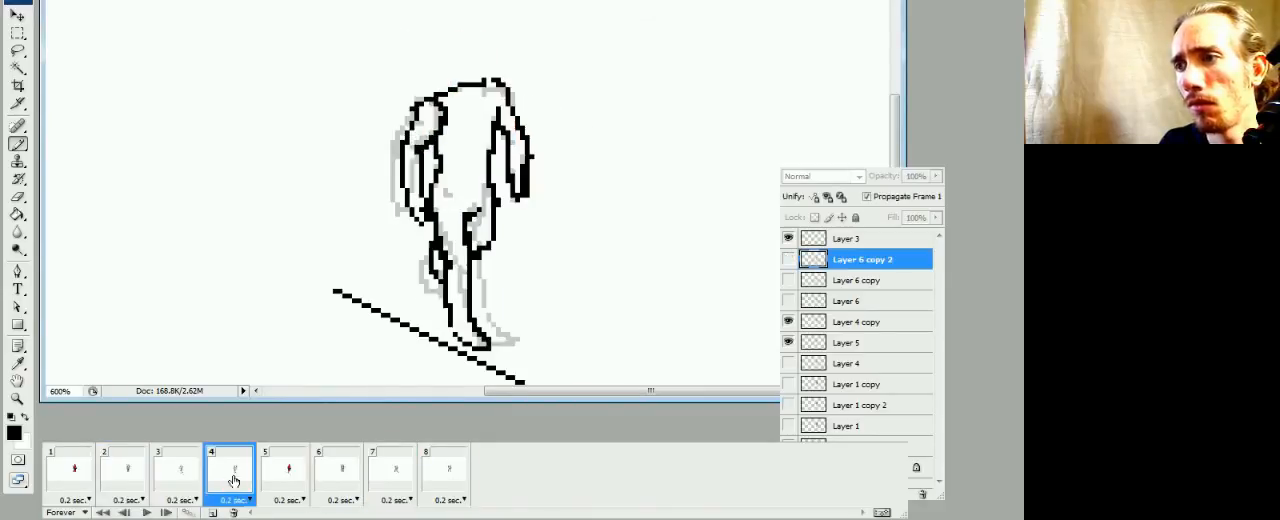
pyautogui.click(789, 321)
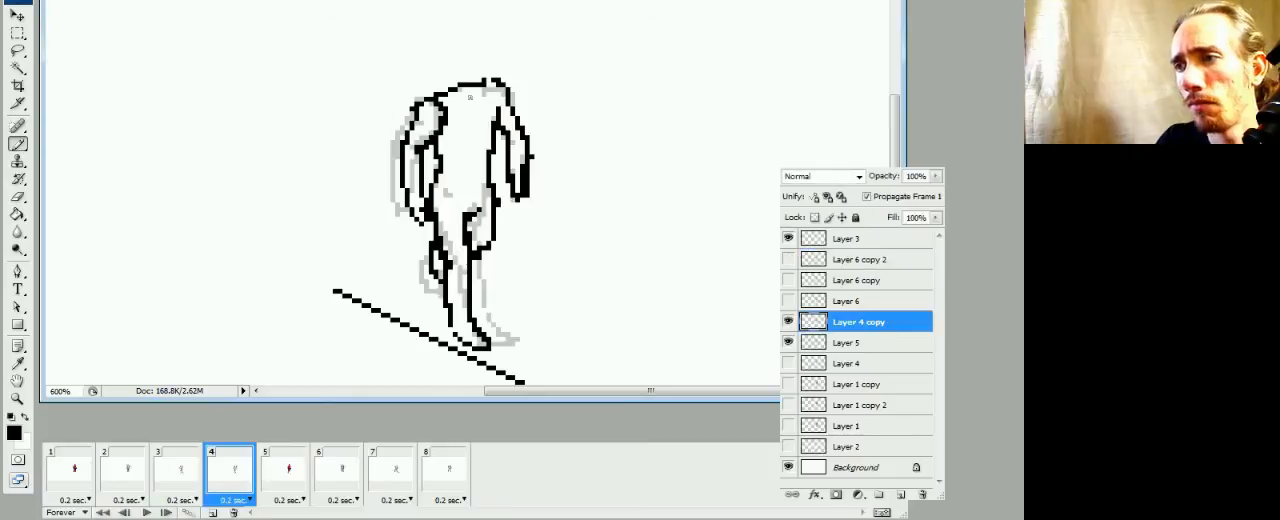
# Hide the diagonal guide line on Layer 3 in frame 1
pyautogui.click(72, 468)
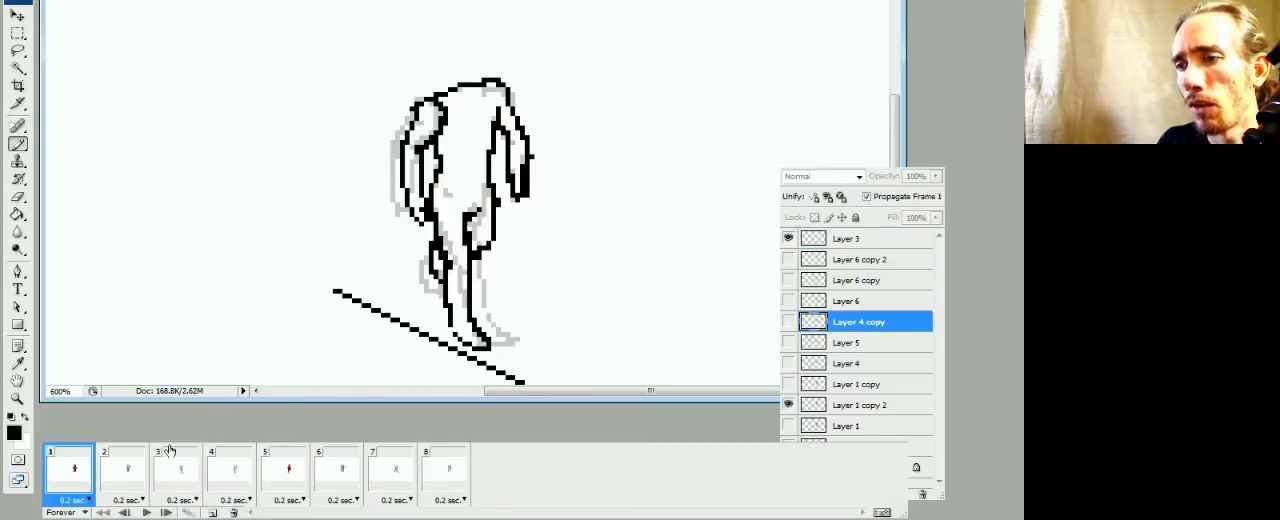
pyautogui.click(789, 239)
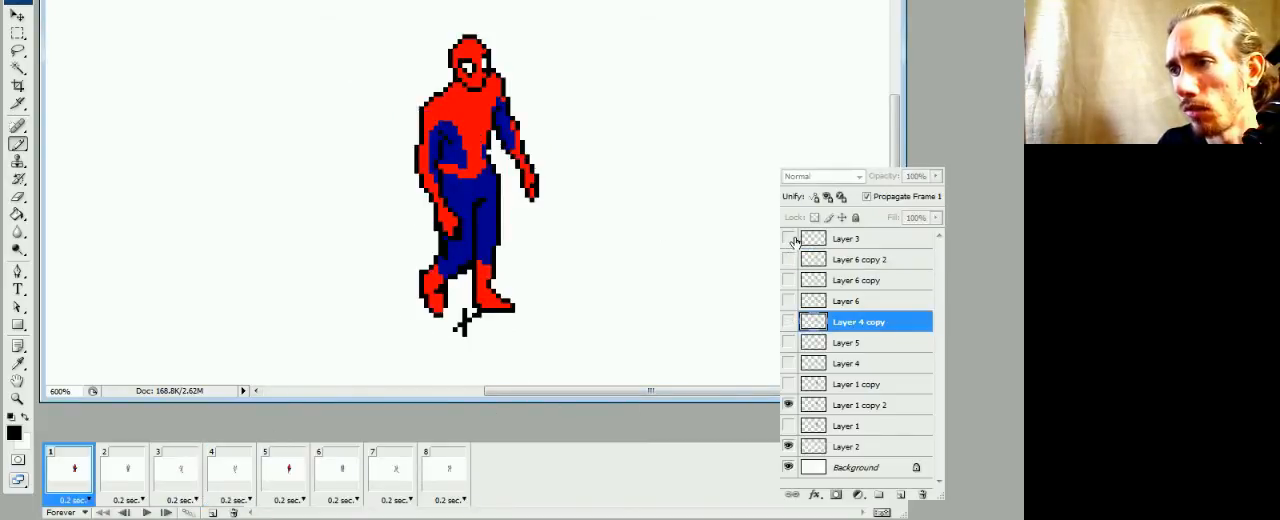
# Hide the faded reference on Layer 1 copy 2 in frame 2 and make Layer 4 the active layer
pyautogui.click(116, 481)
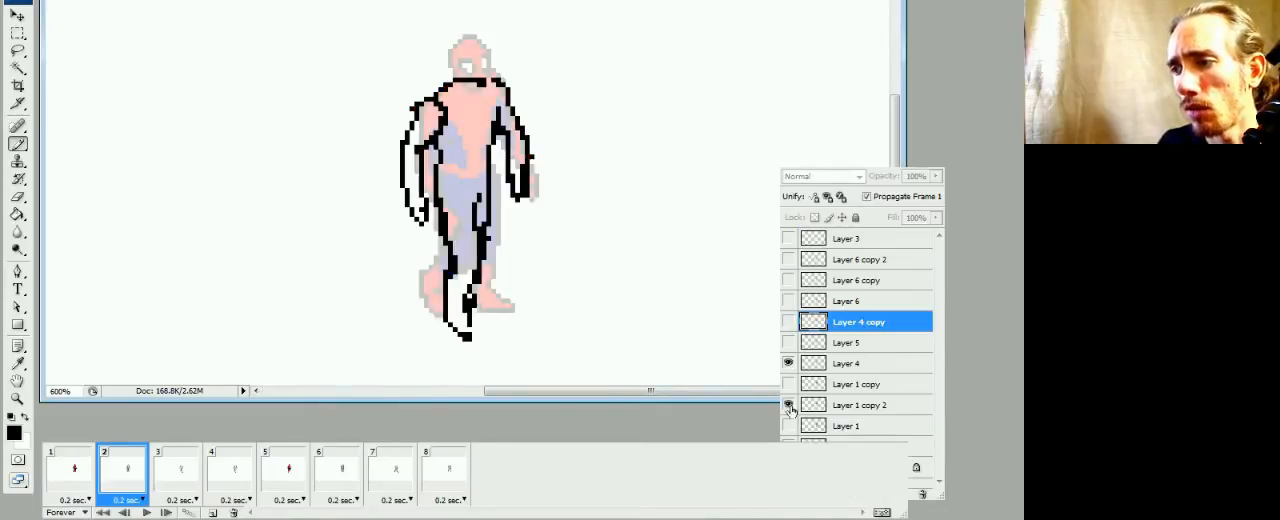
pyautogui.click(789, 406)
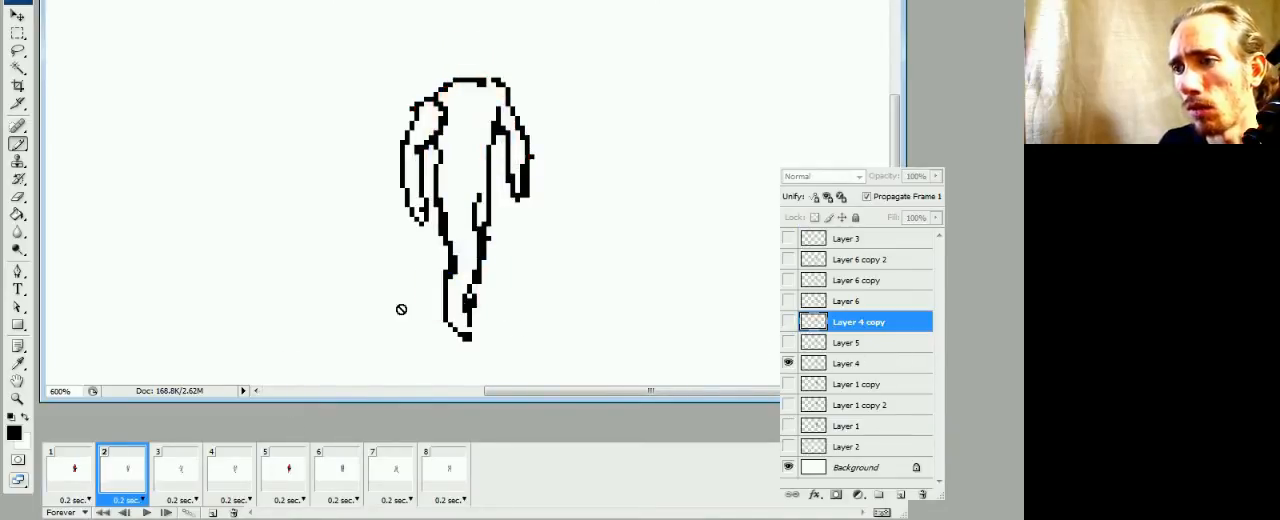
pyautogui.click(818, 367)
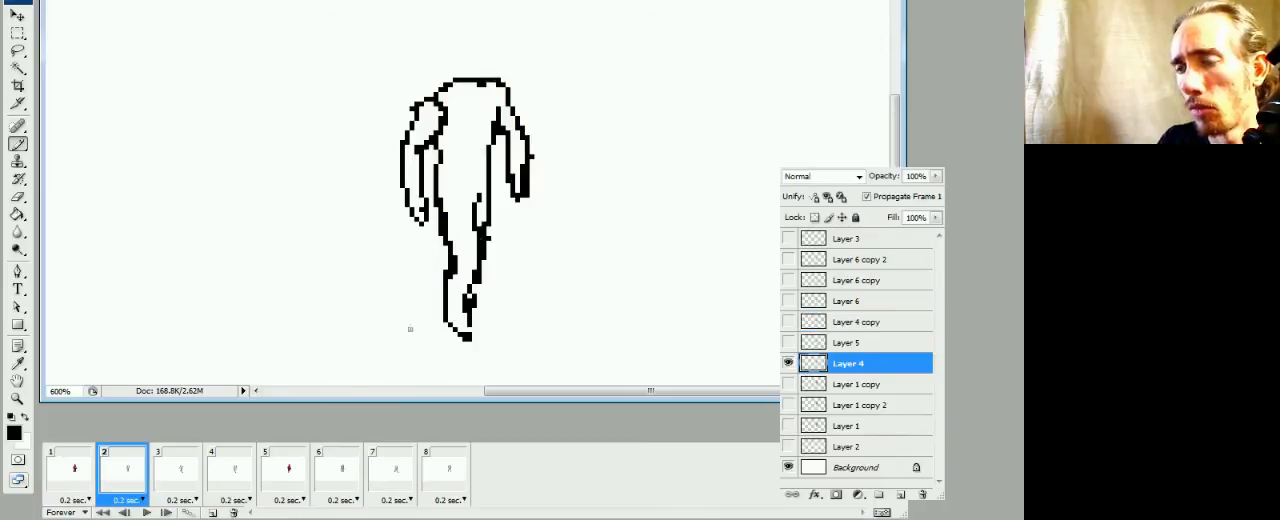
# Hide the faded reference layers: Layer 4 in frame 3 and Layer 5 in frame 4
pyautogui.click(193, 486)
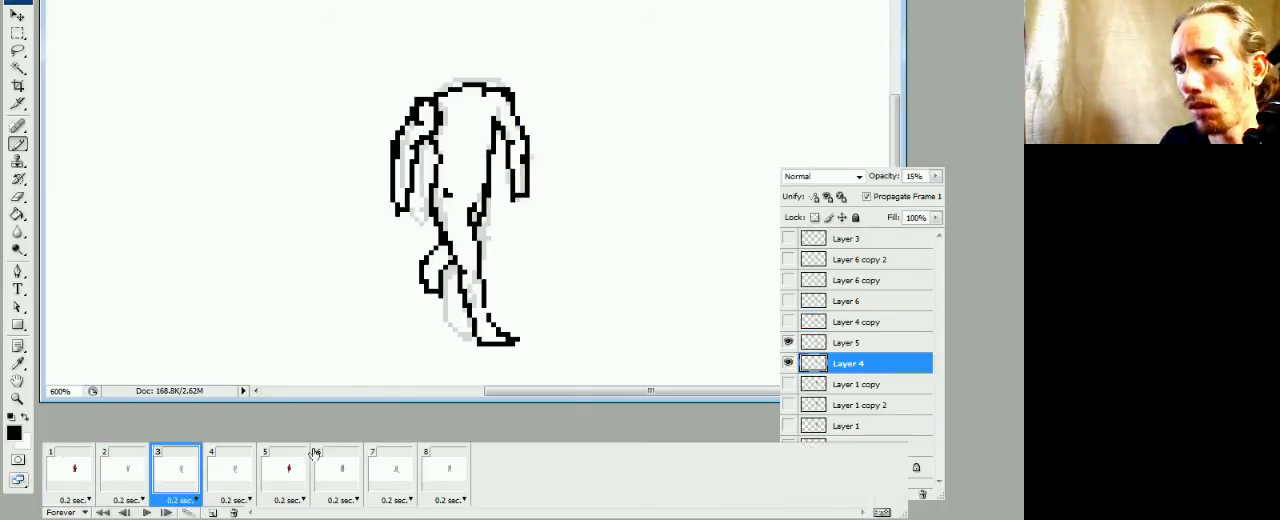
pyautogui.click(789, 363)
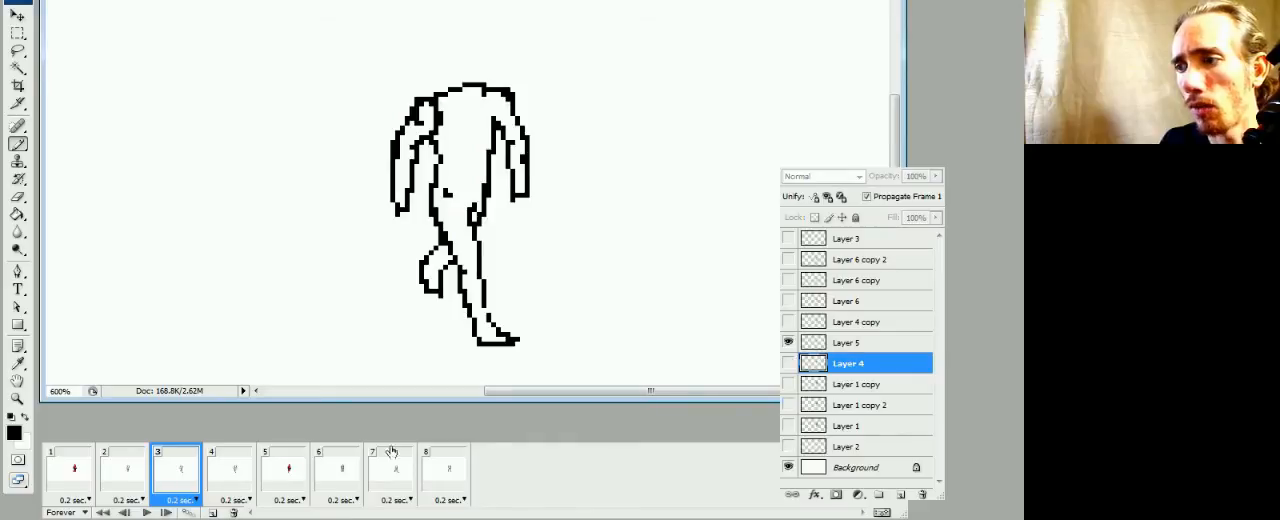
pyautogui.click(210, 488)
pyautogui.click(789, 343)
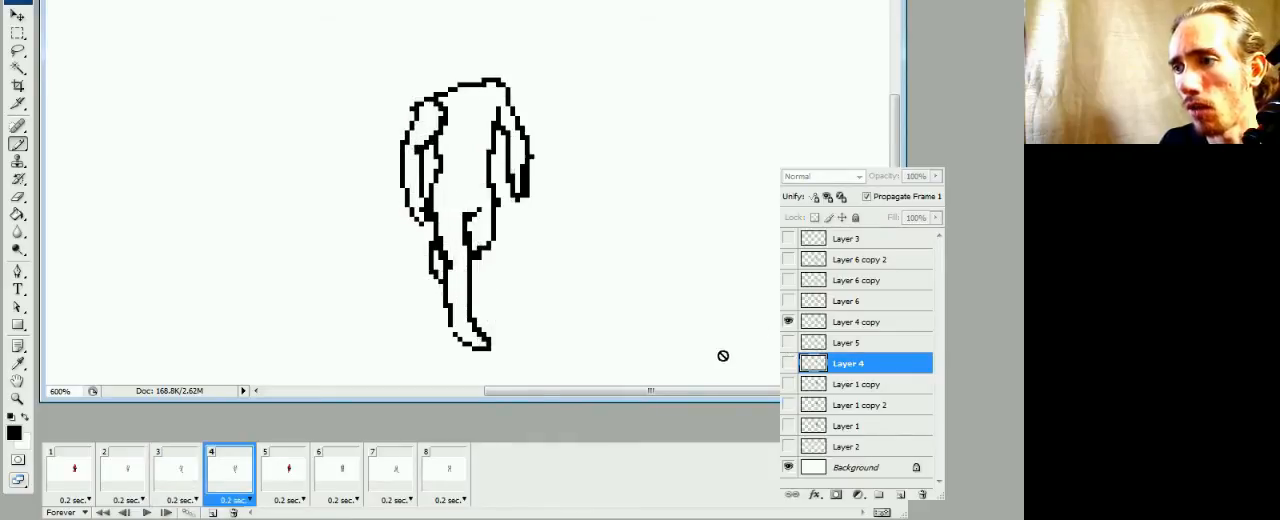
# Hide the faded Layer 1 copy reference in frame 6, checking frames 5, 7 and 8 for leftover references
pyautogui.click(310, 478)
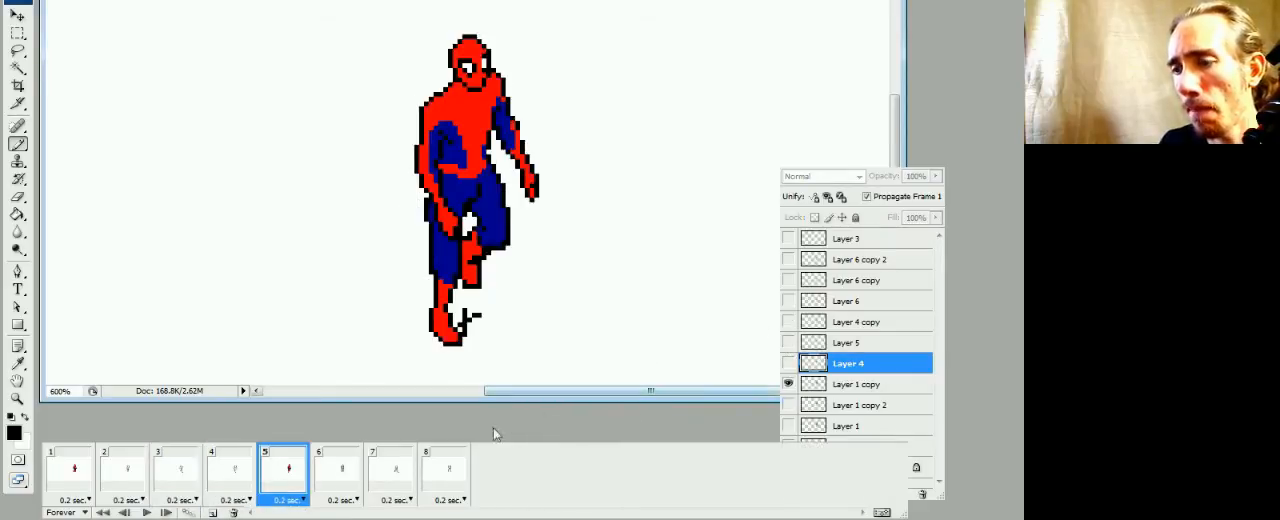
pyautogui.click(338, 482)
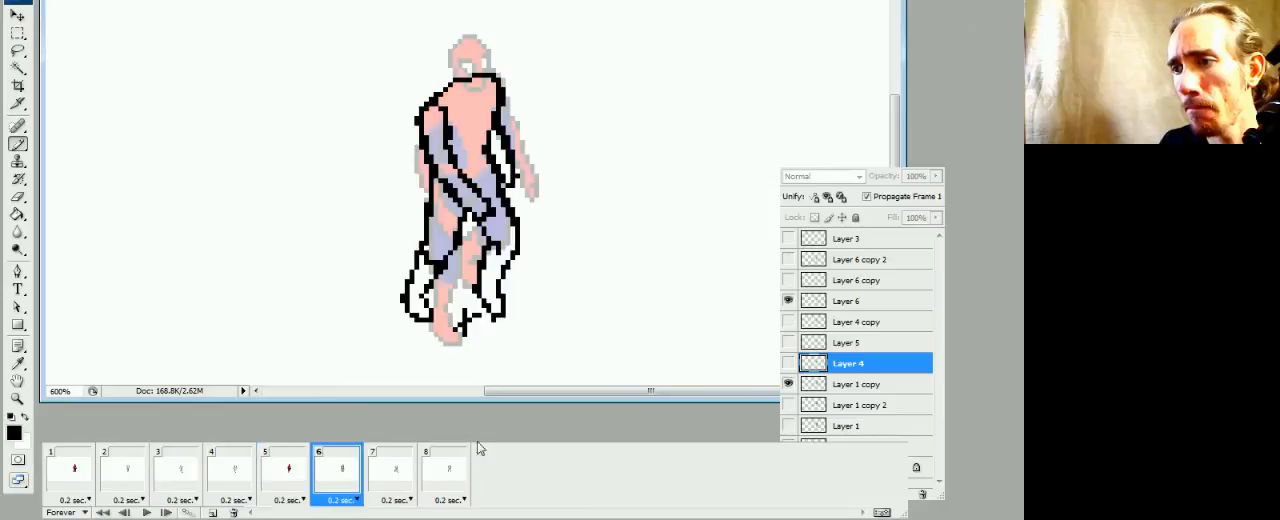
pyautogui.click(789, 384)
pyautogui.click(393, 474)
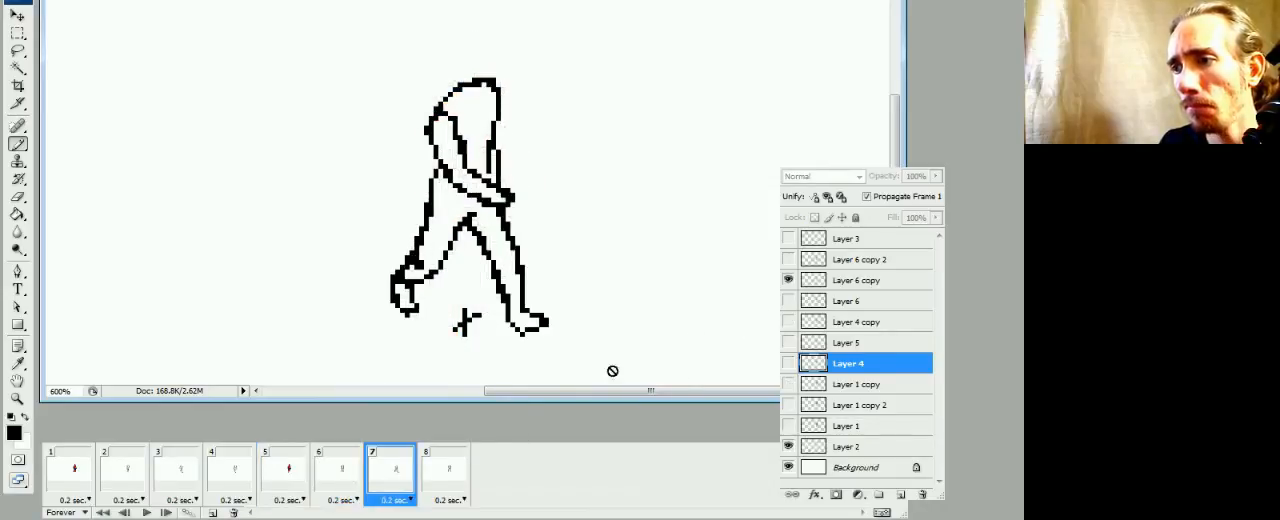
pyautogui.click(433, 484)
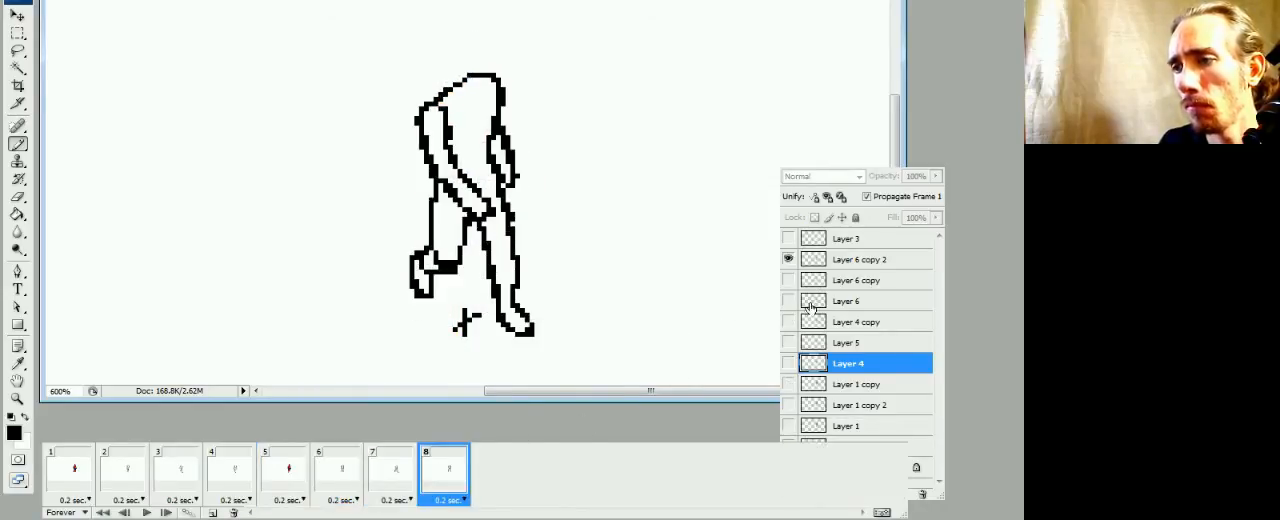
# Play the walk cycle and check its motion at 300% and 600% magnification
pyautogui.press('space')
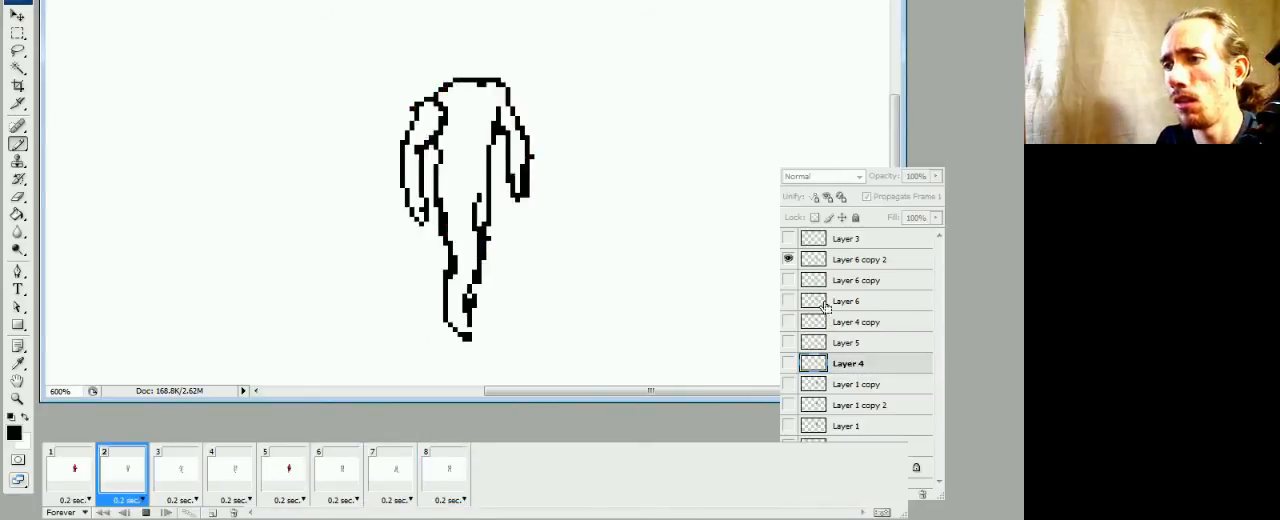
pyautogui.hotkey('ctrl', '-')
pyautogui.hotkey('ctrl', '-')
pyautogui.hotkey('ctrl', '-')
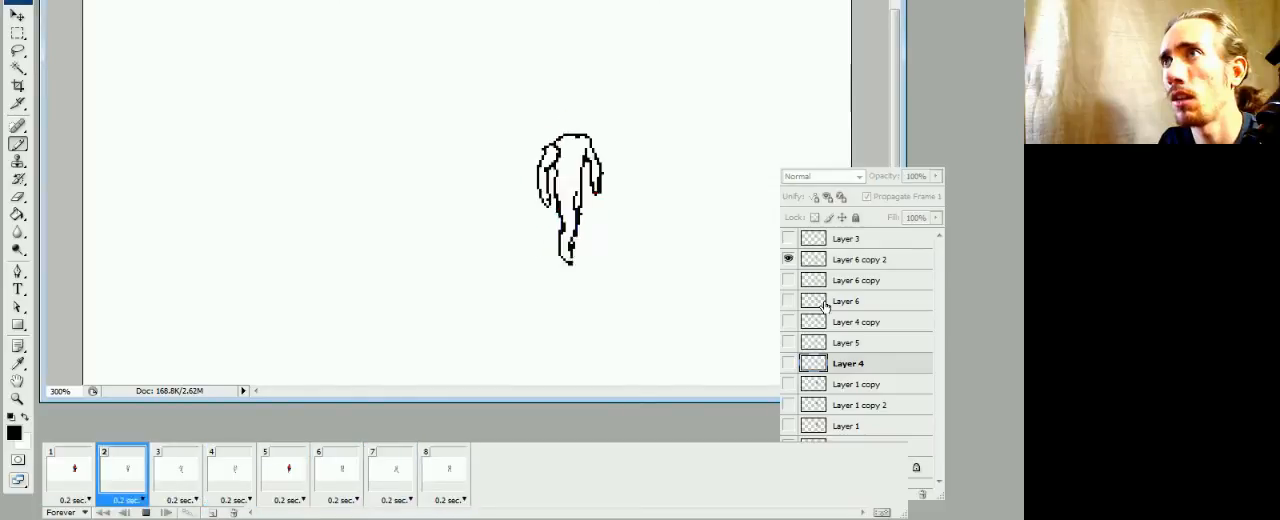
pyautogui.hotkey('ctrl', '+')
pyautogui.hotkey('ctrl', '+')
pyautogui.hotkey('ctrl', '+')
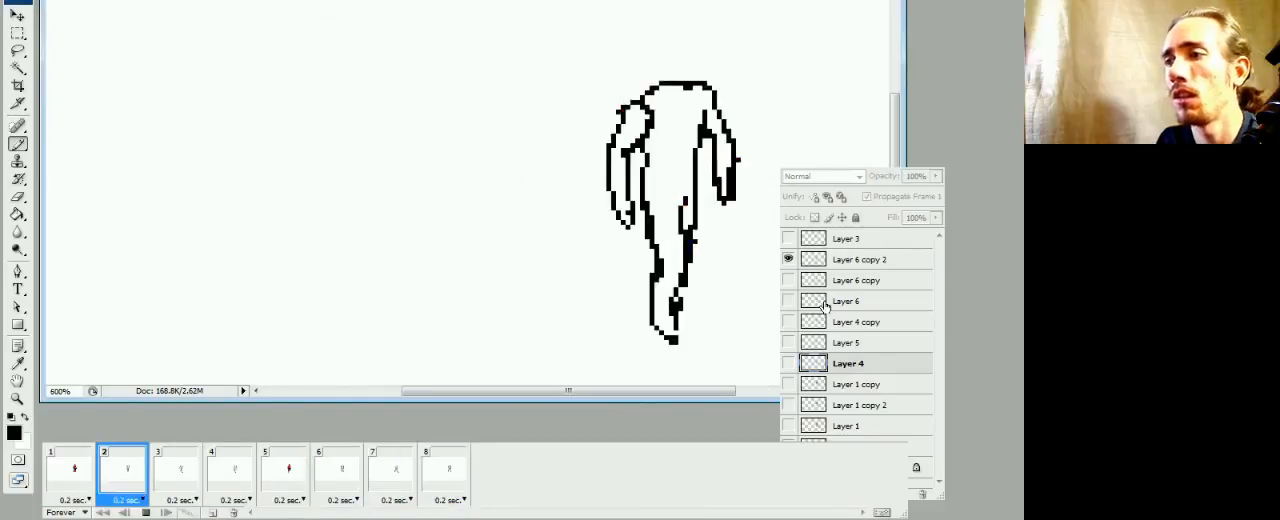
pyautogui.press('space')
# Lasso Spider-Man's head on Layer 1 copy 2 in frame 1 and copy it
pyautogui.moveTo(482, 288); pyautogui.dragTo(283, 298)
pyautogui.moveTo(375, 306); pyautogui.dragTo(355, 281)
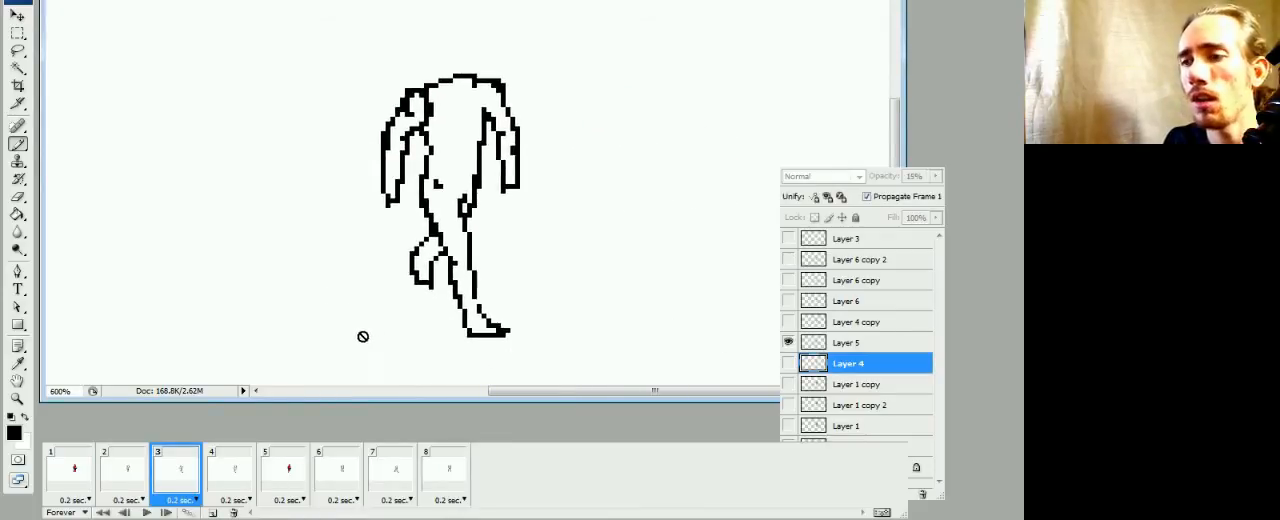
pyautogui.click(110, 472)
pyautogui.click(94, 468)
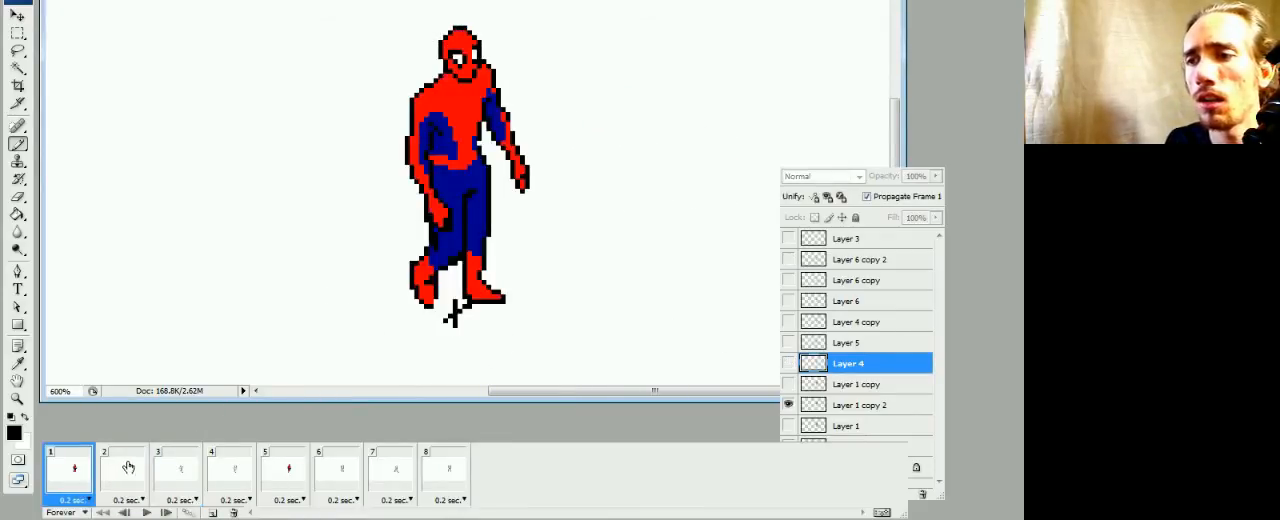
pyautogui.click(18, 50)
pyautogui.click(818, 405)
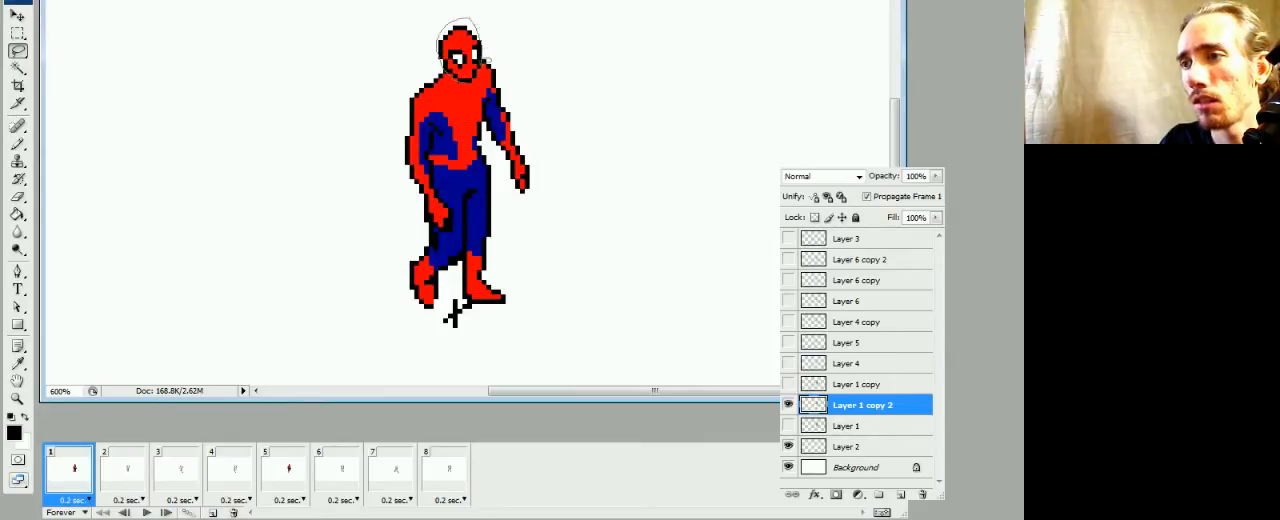
pyautogui.moveTo(480, 45); pyautogui.dragTo(482, 58)
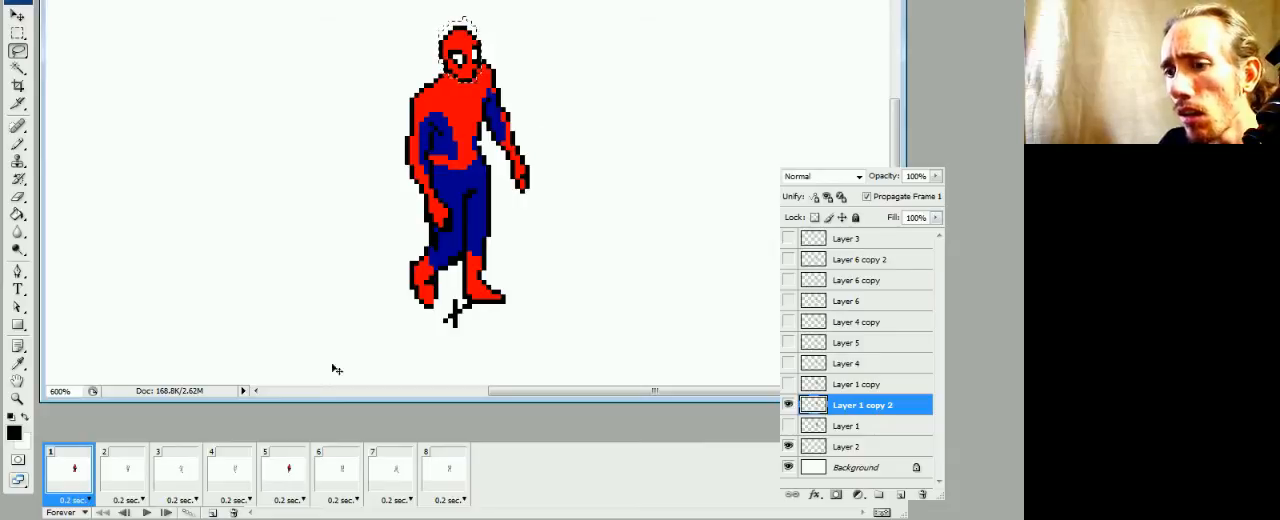
# Paste the copied head into frame 2 on its own layer above Layer 4 and place it on the neck
pyautogui.click(130, 470)
pyautogui.hotkey('ctrl', 'v')
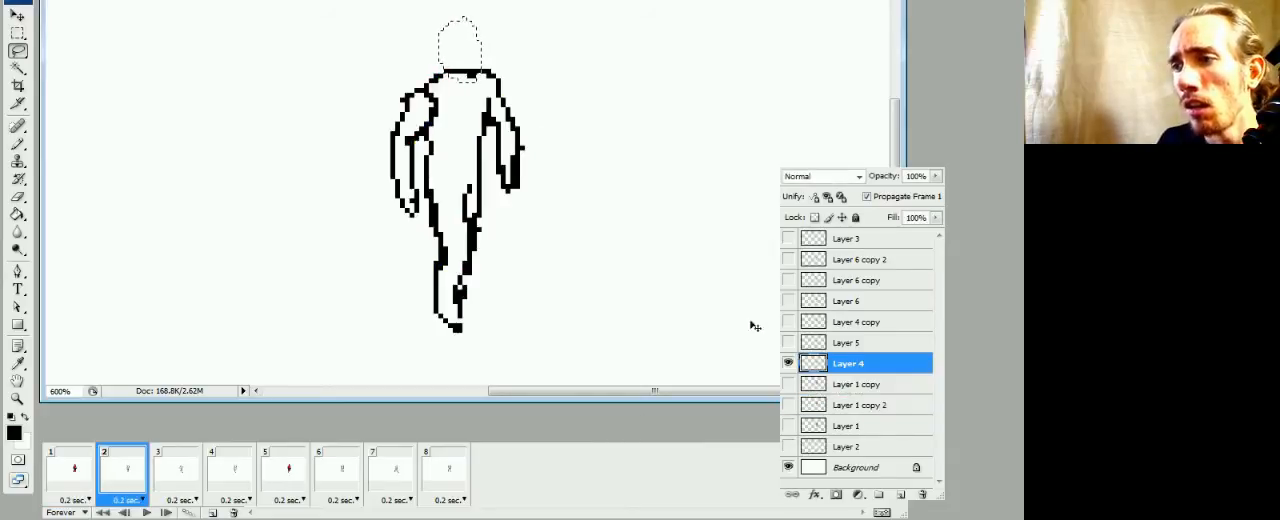
pyautogui.moveTo(500, 71); pyautogui.dragTo(499, 82)
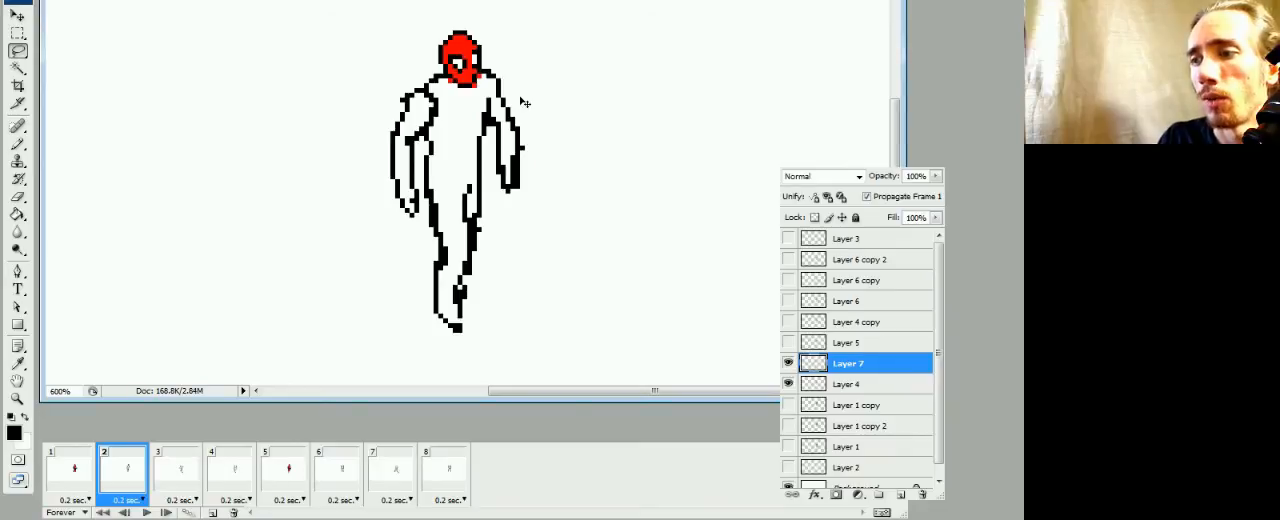
# Nudge the pasted head in frame 2 up slightly, comparing its position with frame 1
pyautogui.click(92, 477)
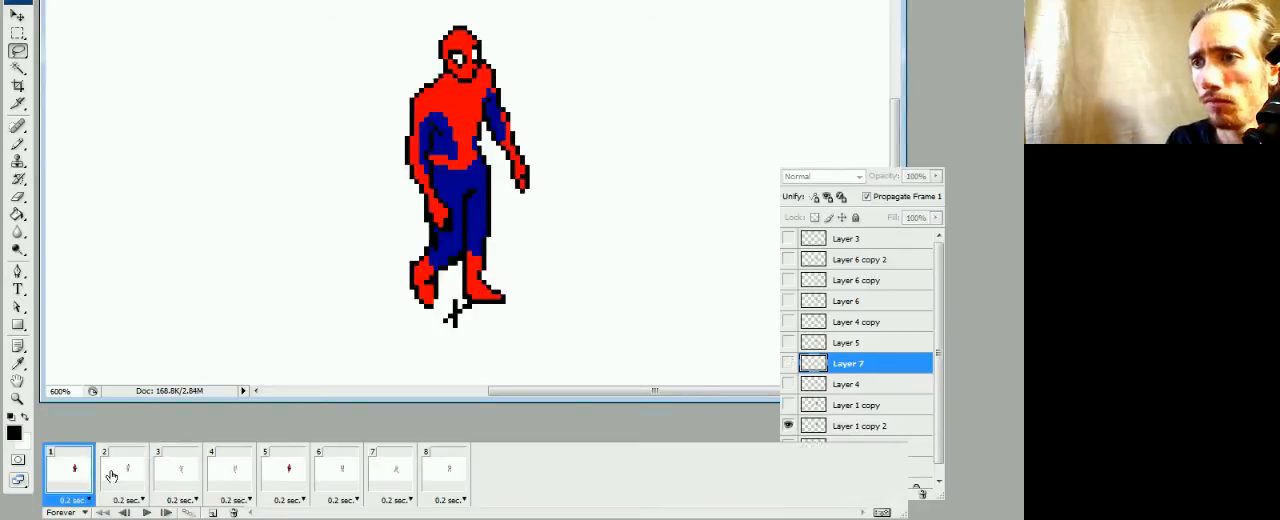
pyautogui.click(114, 477)
pyautogui.click(80, 472)
pyautogui.click(126, 471)
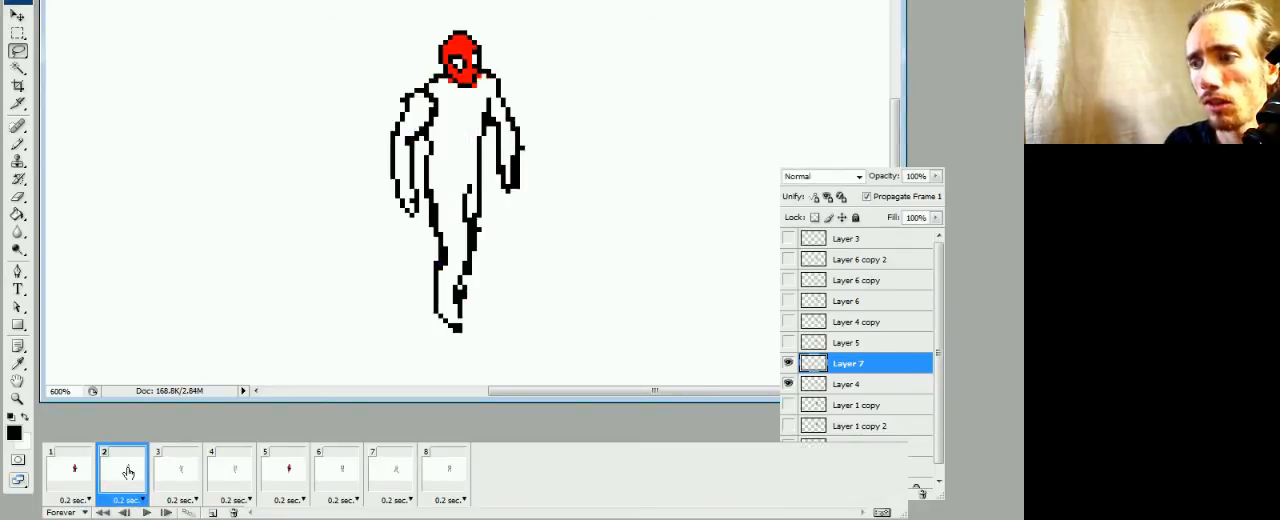
pyautogui.click(90, 482)
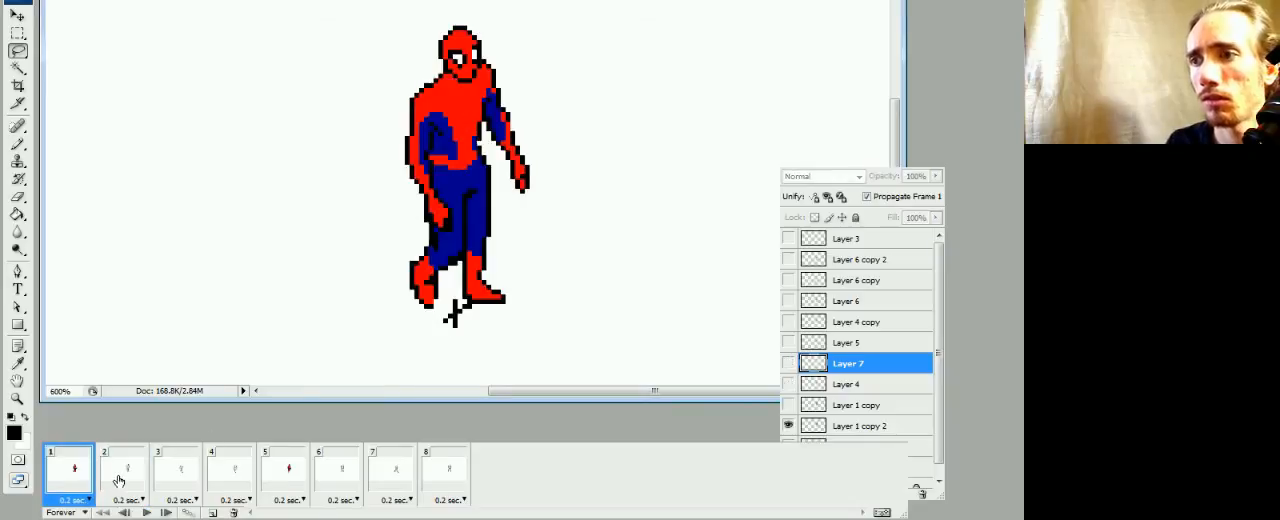
pyautogui.click(133, 481)
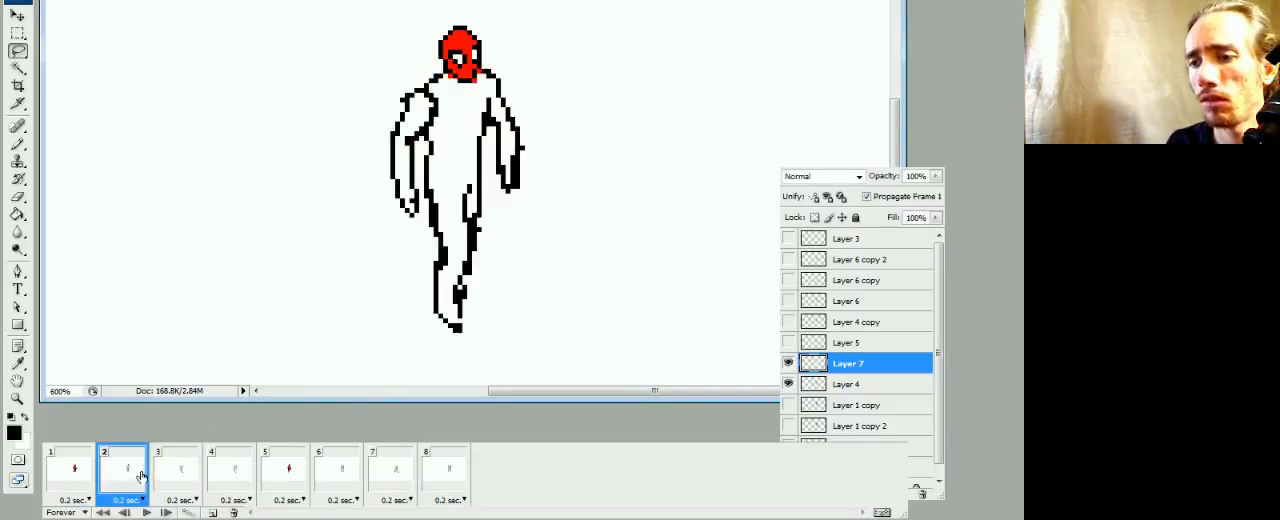
# Paste the head into frame 3, move its layer above Layer 5, and nudge it up and left onto the neck
pyautogui.click(185, 472)
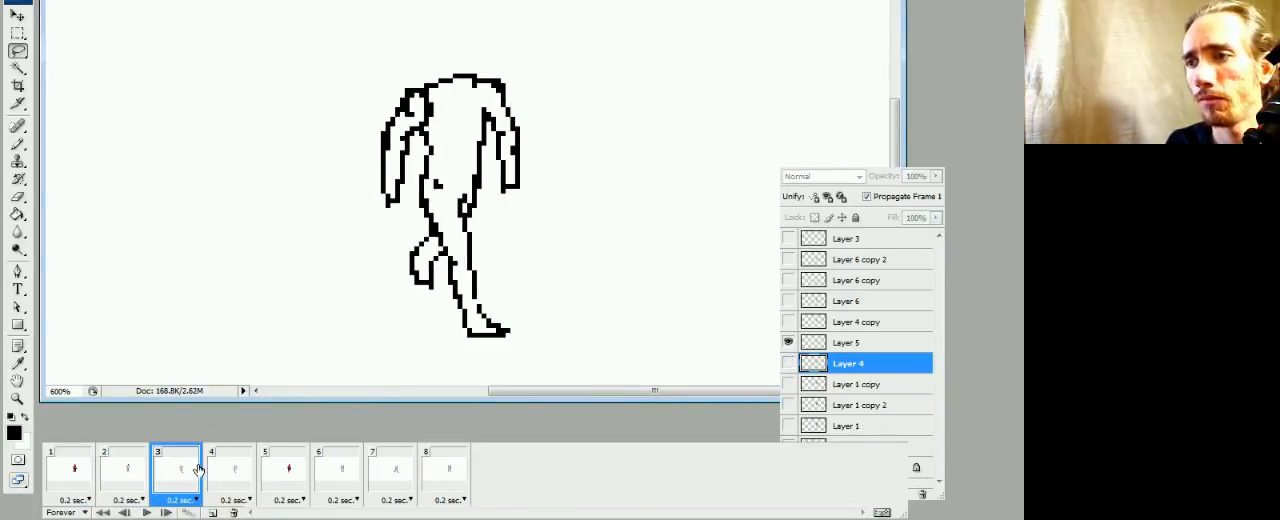
pyautogui.hotkey('ctrl', 'v')
pyautogui.moveTo(520, 234); pyautogui.dragTo(516, 134)
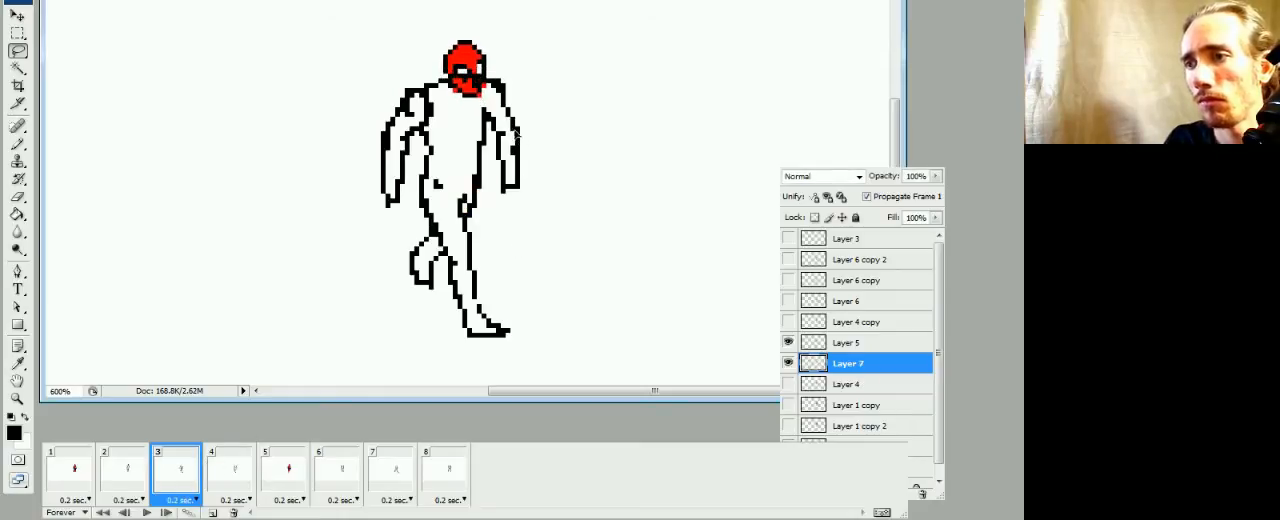
pyautogui.moveTo(833, 372); pyautogui.dragTo(820, 333)
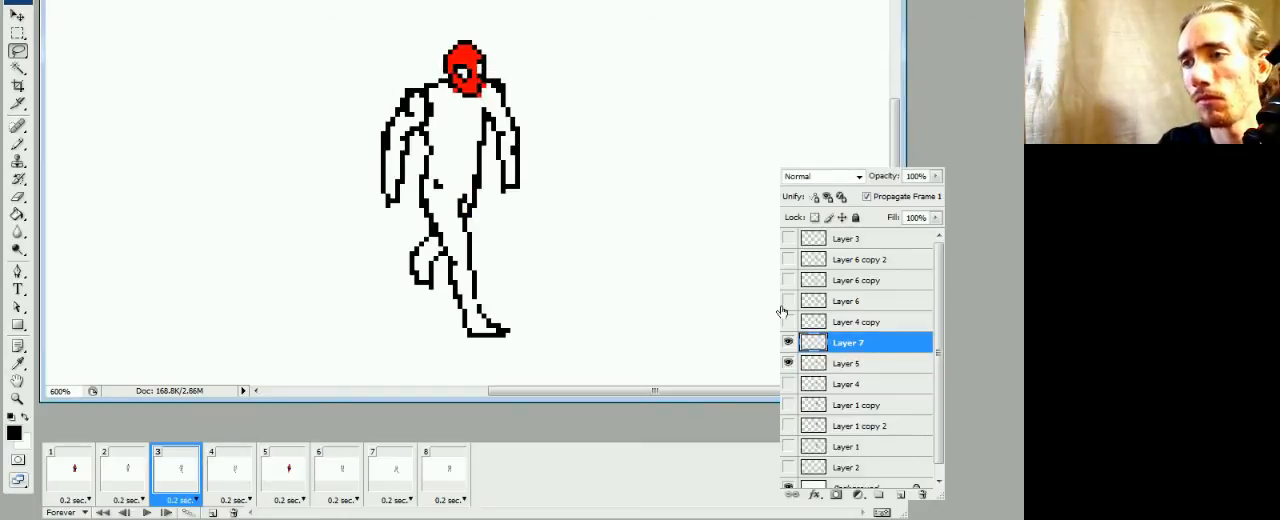
pyautogui.press('Up')
pyautogui.press('Left')
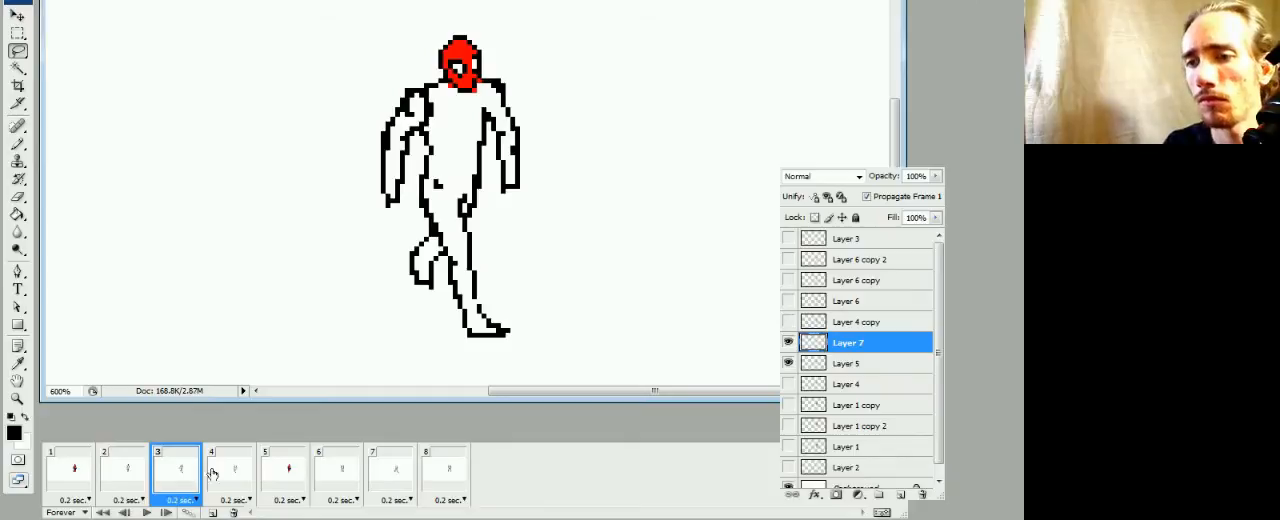
# Compare the head position across frames 1, 2 and 3
pyautogui.click(127, 470)
pyautogui.click(172, 470)
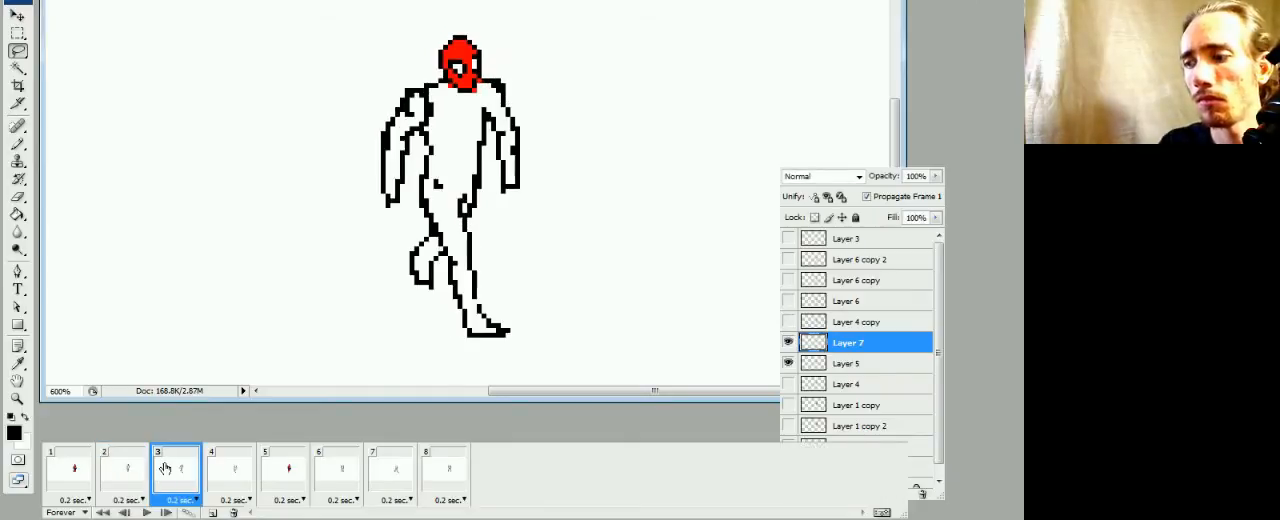
pyautogui.click(113, 478)
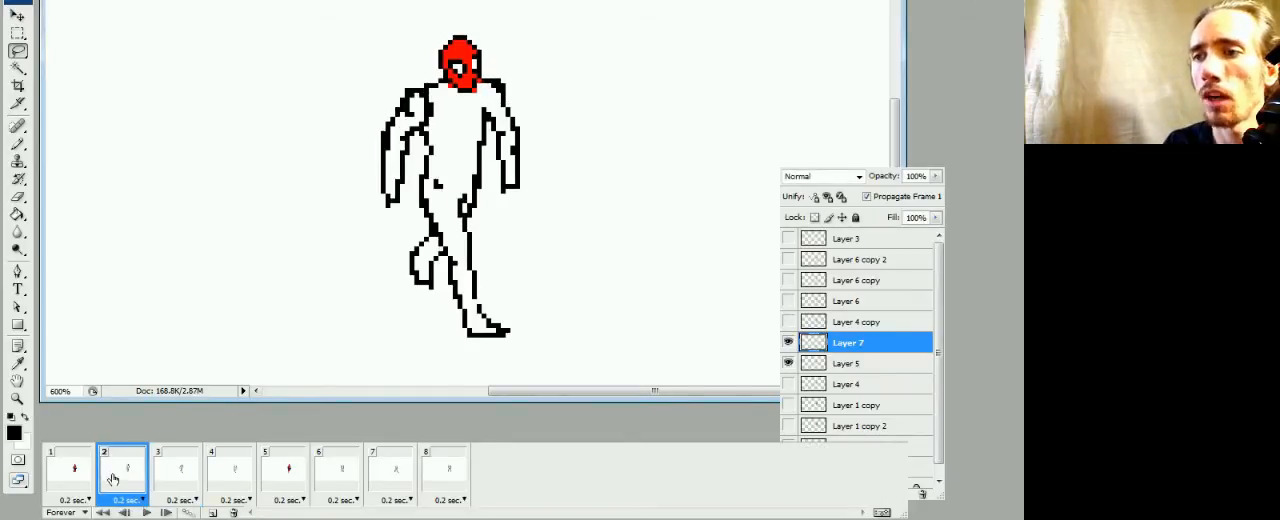
pyautogui.click(72, 482)
pyautogui.click(122, 481)
pyautogui.click(163, 481)
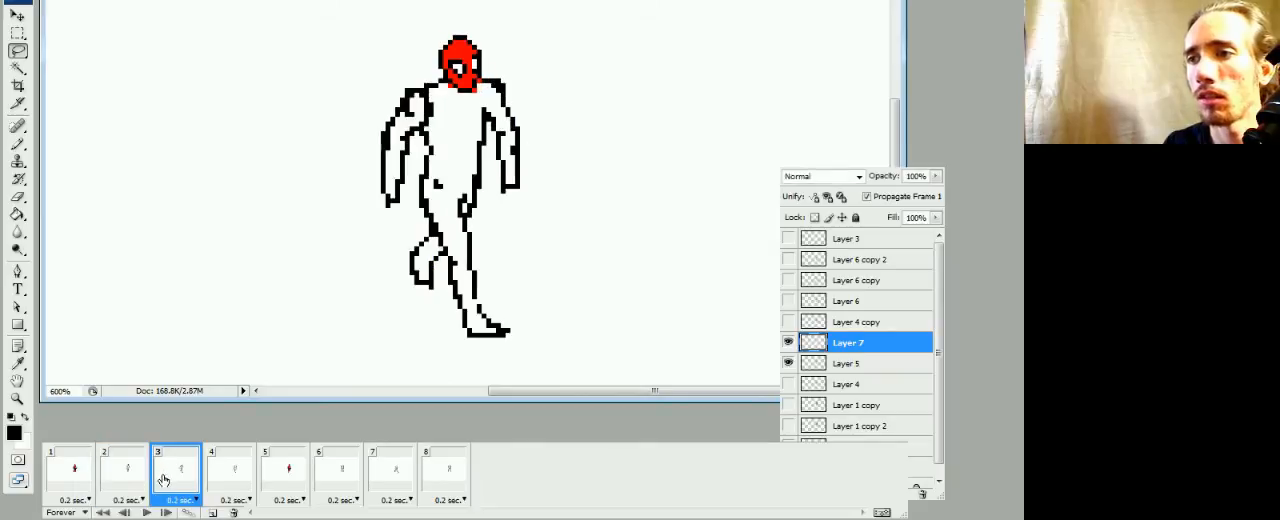
# Paste the head into frame 4, move its layer above Layer 4 copy, and place it on the neck
pyautogui.click(229, 470)
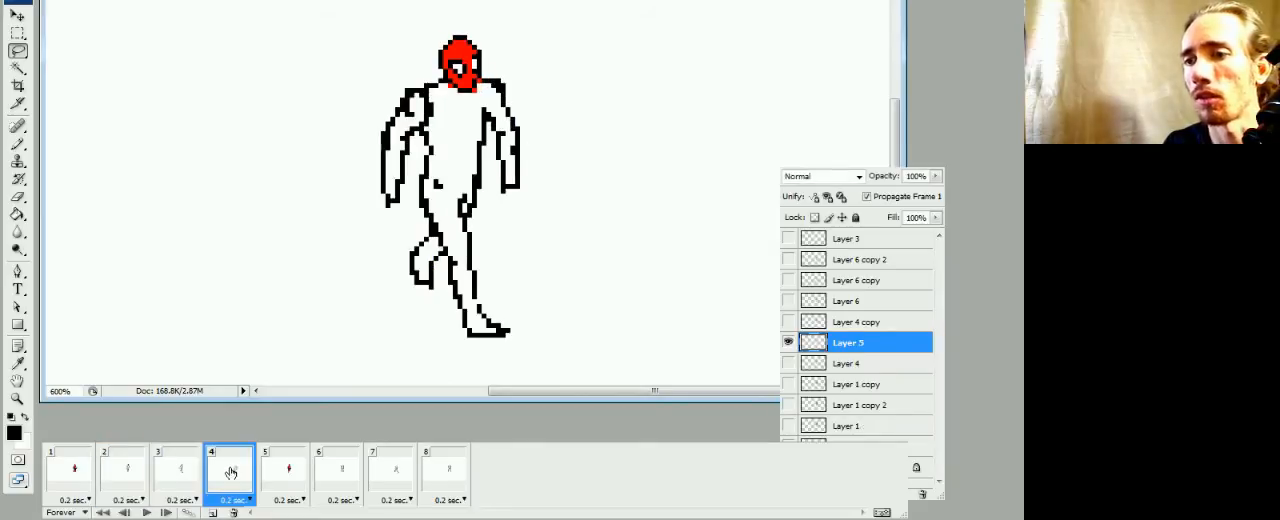
pyautogui.hotkey('ctrl', 'v')
pyautogui.moveTo(816, 341); pyautogui.dragTo(820, 316)
pyautogui.moveTo(490, 305); pyautogui.dragTo(477, 181)
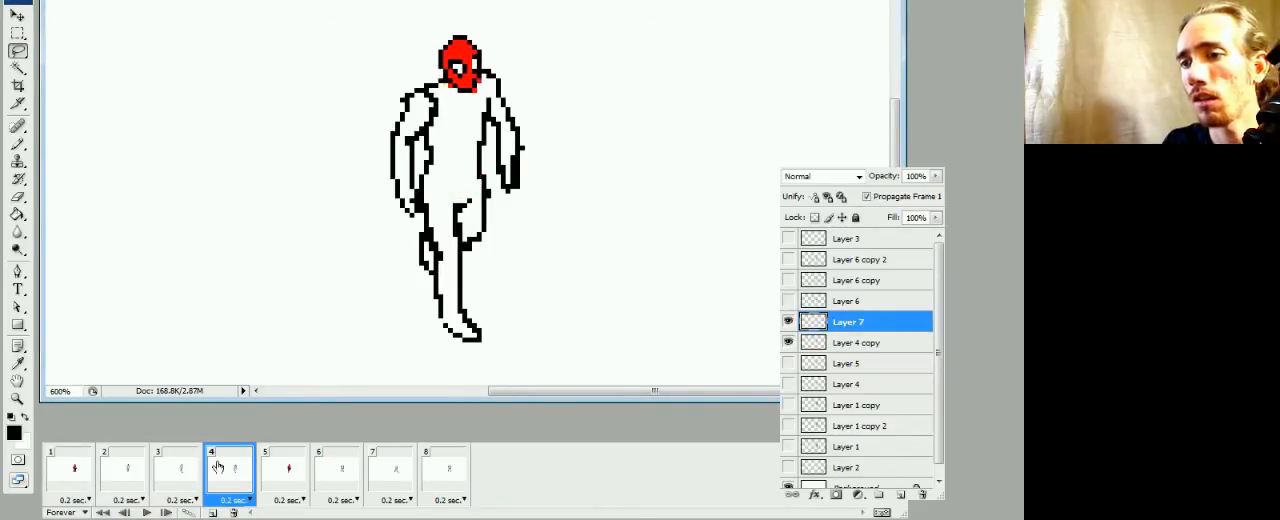
# Compare frame 4 with frame 3 and try nudging the head in frame 4 down slightly
pyautogui.click(178, 467)
pyautogui.click(230, 467)
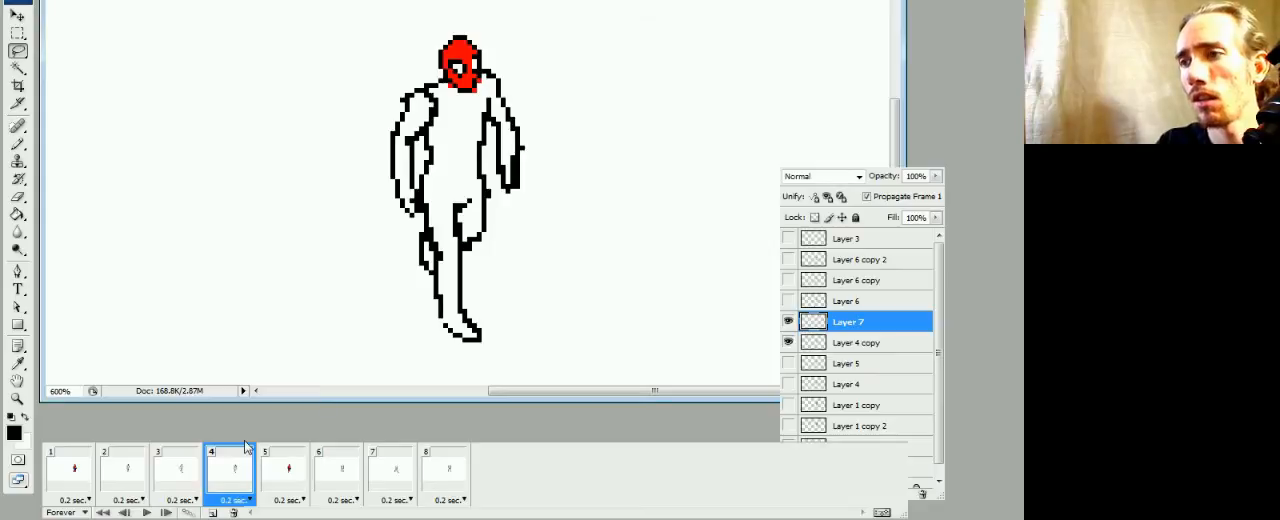
pyautogui.press('Down')
# Compare the head position across frames 1 to 4 and nudge the head in frame 4 up
pyautogui.click(170, 475)
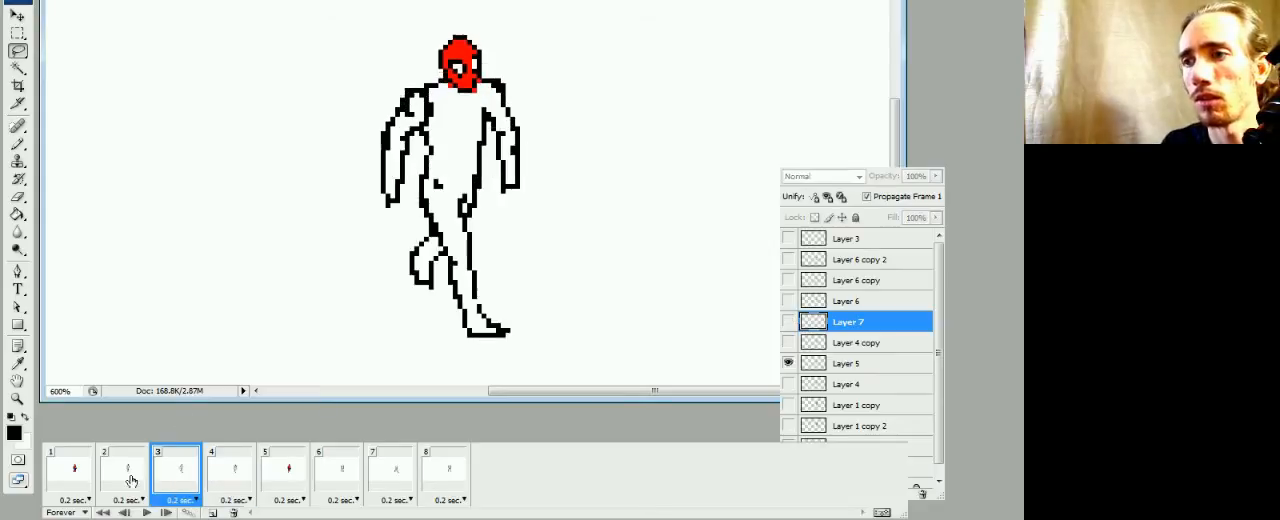
pyautogui.click(143, 483)
pyautogui.click(178, 476)
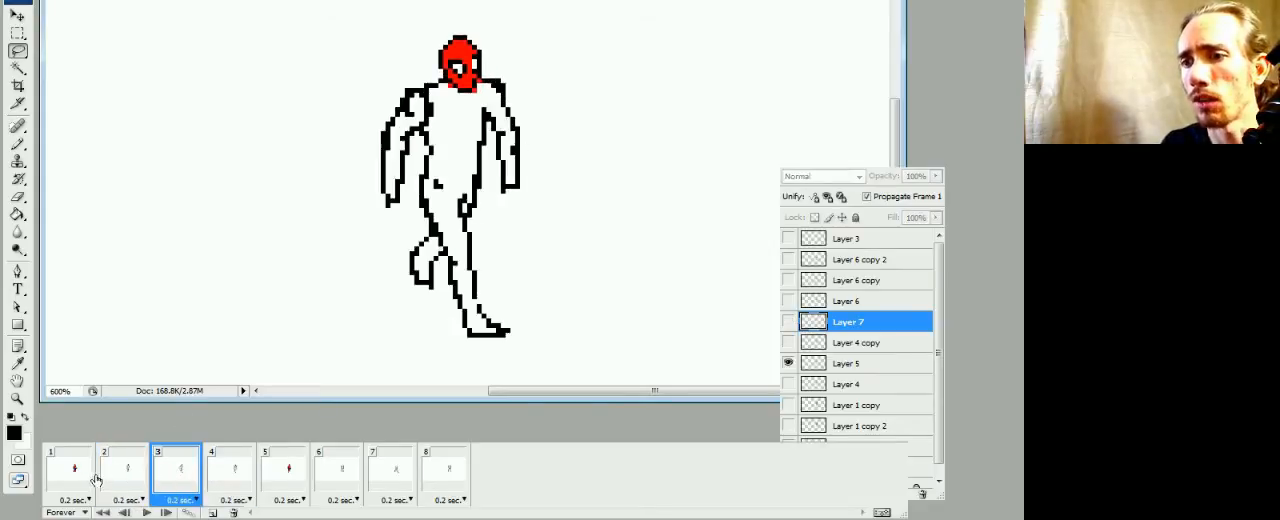
pyautogui.click(90, 478)
pyautogui.click(117, 485)
pyautogui.click(181, 473)
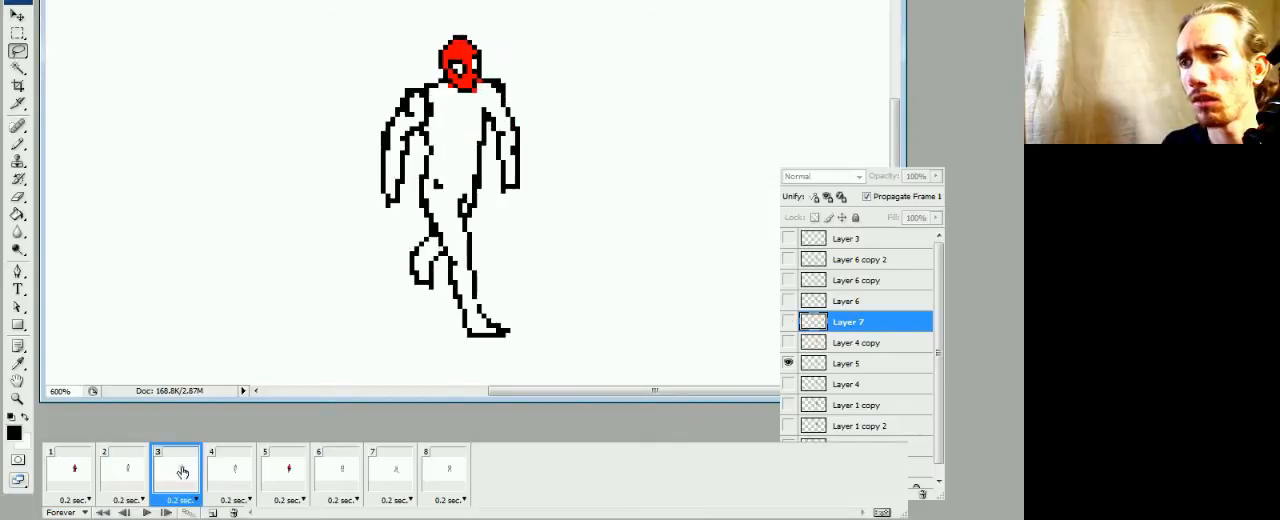
pyautogui.click(130, 477)
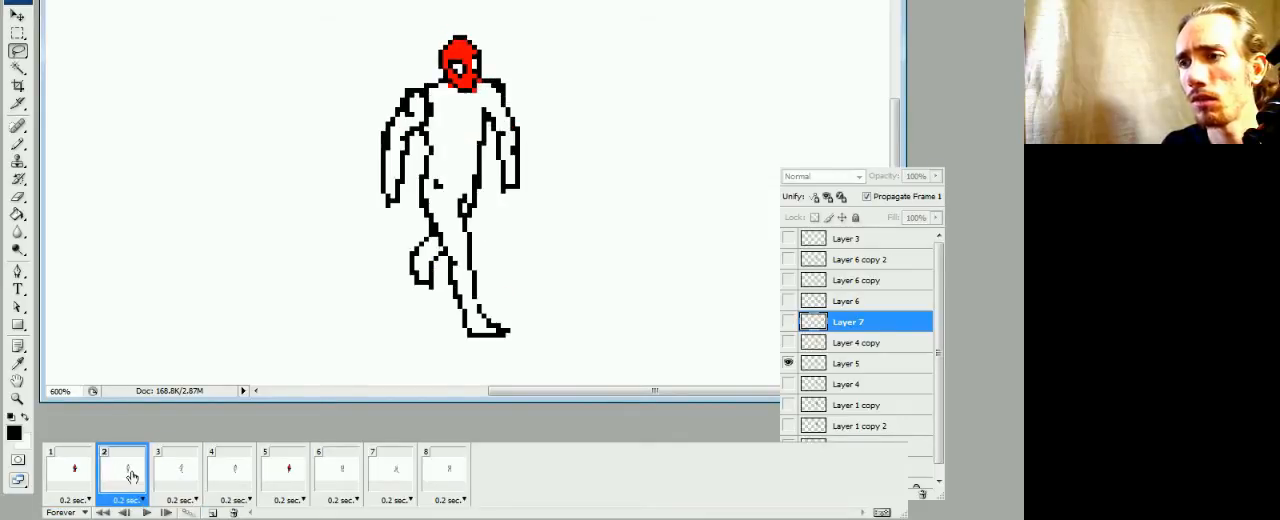
pyautogui.click(176, 471)
pyautogui.click(206, 470)
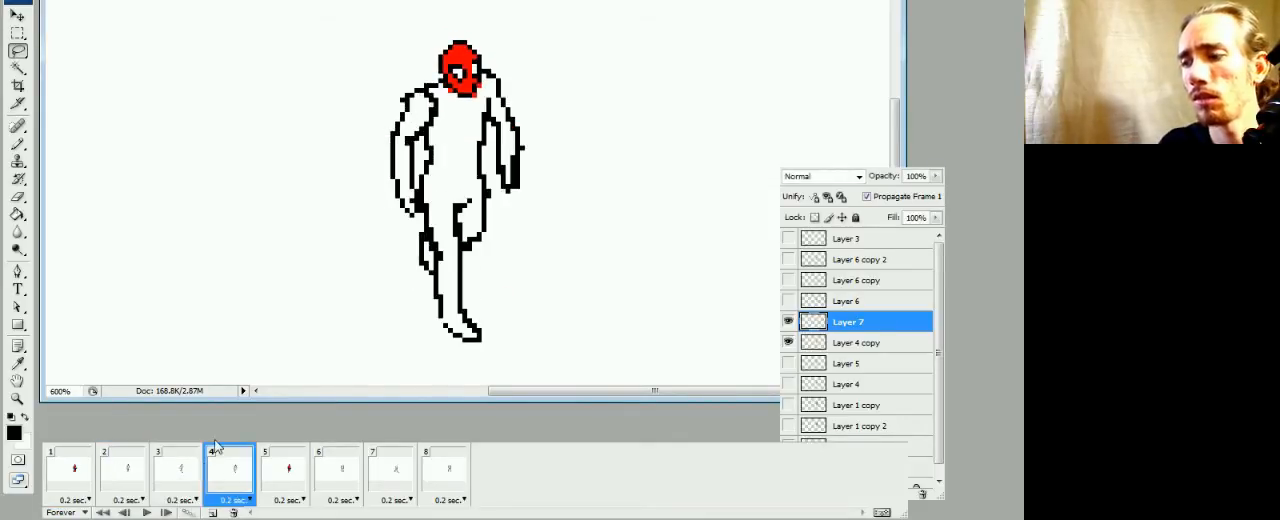
pyautogui.hotkey('ctrl', 'Up')
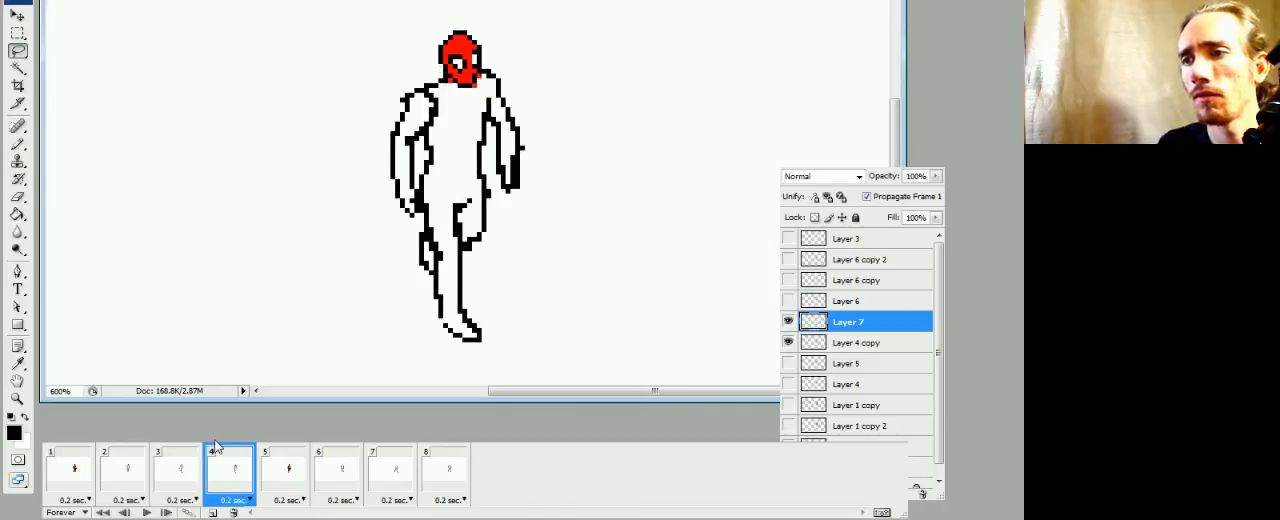
# Check the frame 4 head against the other frames through frame 5, and merge it down into Layer 4 copy
pyautogui.click(75, 481)
pyautogui.click(119, 481)
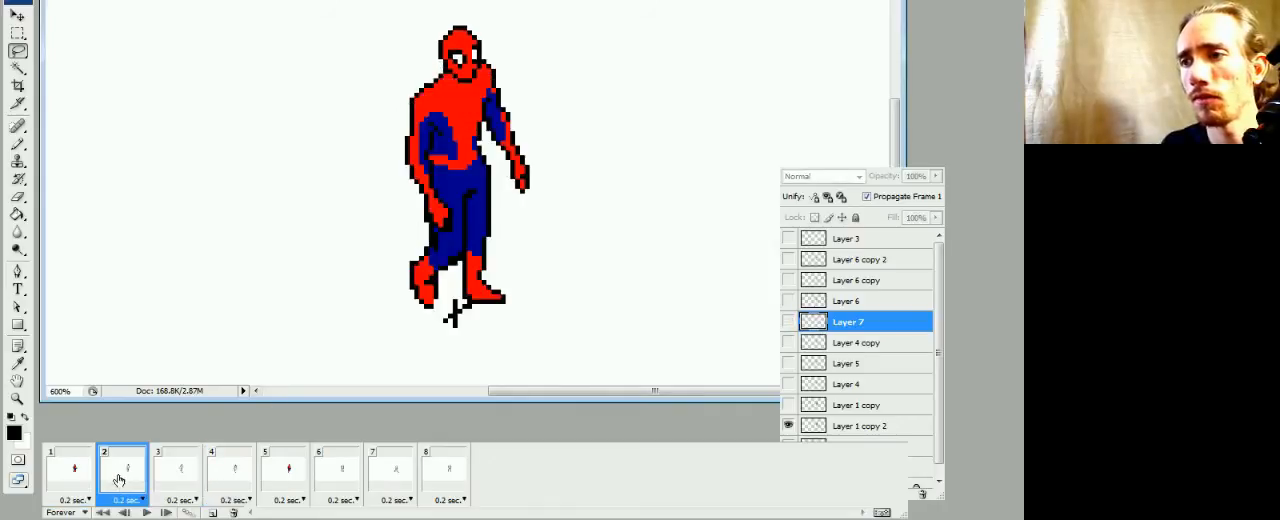
pyautogui.click(180, 473)
pyautogui.click(220, 474)
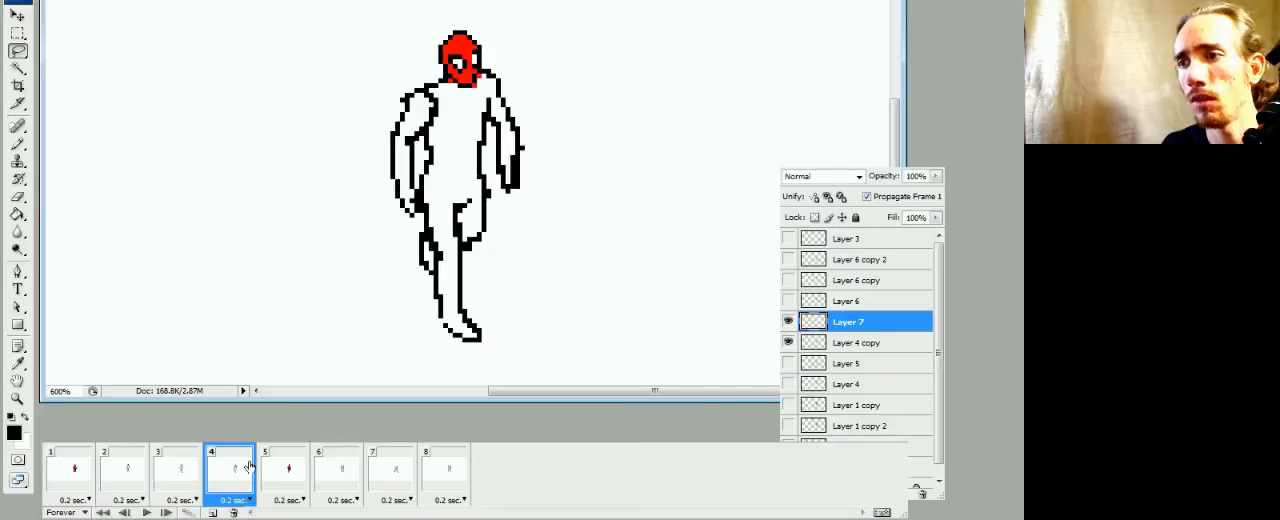
pyautogui.click(272, 465)
pyautogui.click(240, 476)
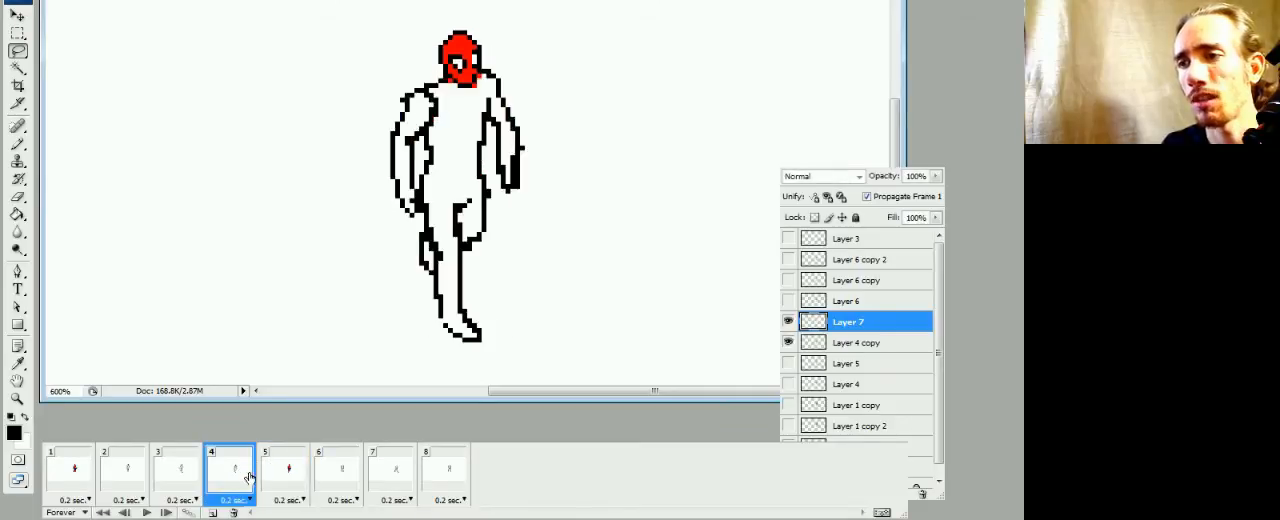
pyautogui.hotkey('ctrl', 'e')
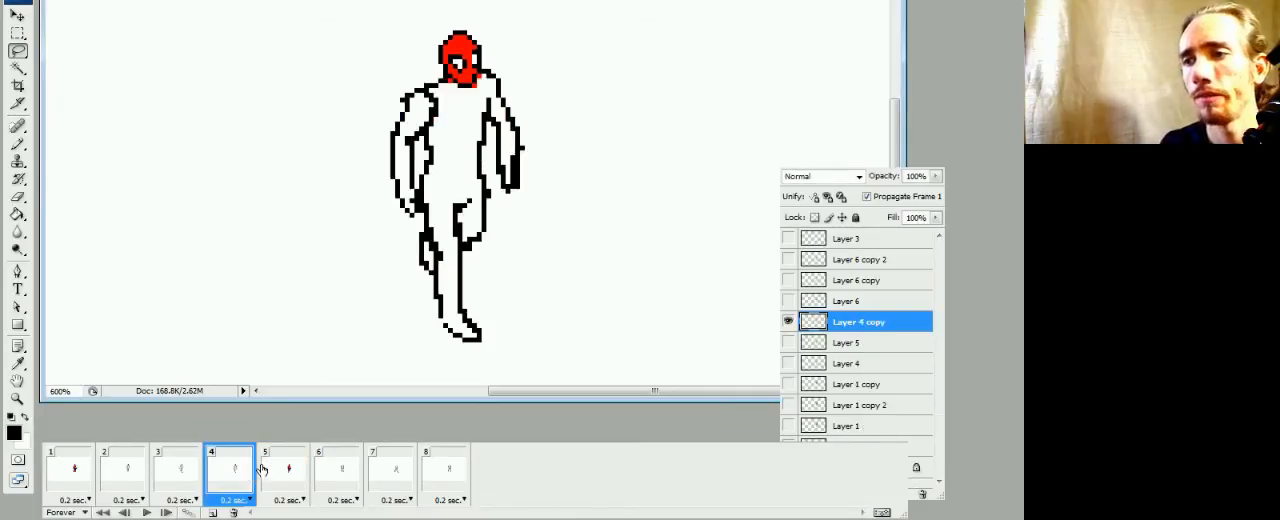
# Play the animation briefly, stop it, and review frames 4 and 5
pyautogui.press('space')
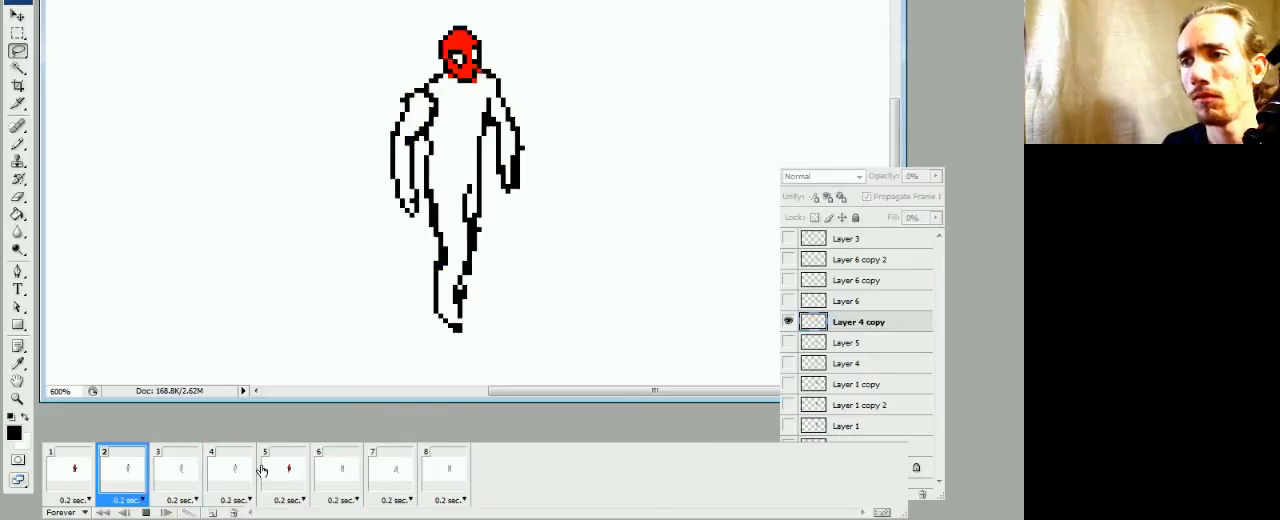
pyautogui.press('space')
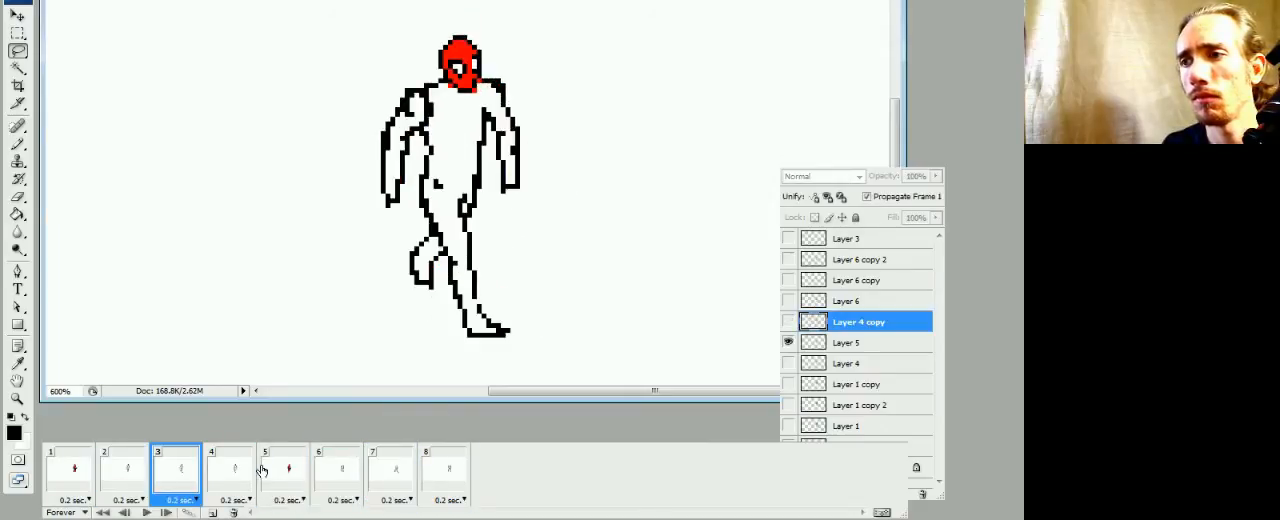
pyautogui.click(240, 480)
pyautogui.click(291, 472)
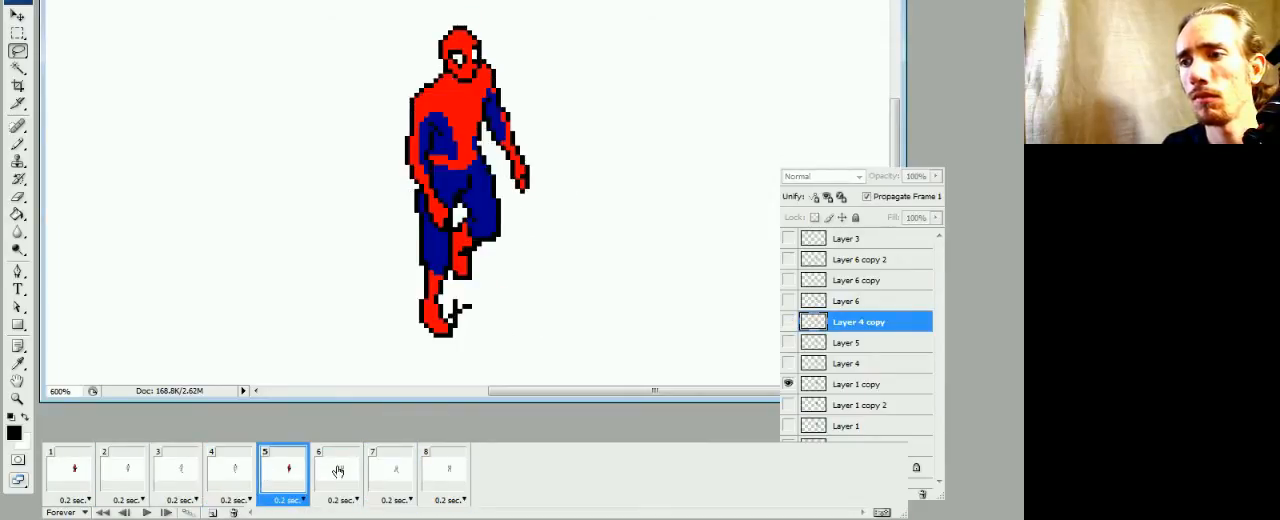
# Paste the head into frame 6 directly above Layer 6 and place it on the neck
pyautogui.click(338, 472)
pyautogui.click(837, 306)
pyautogui.hotkey('ctrl', 'v')
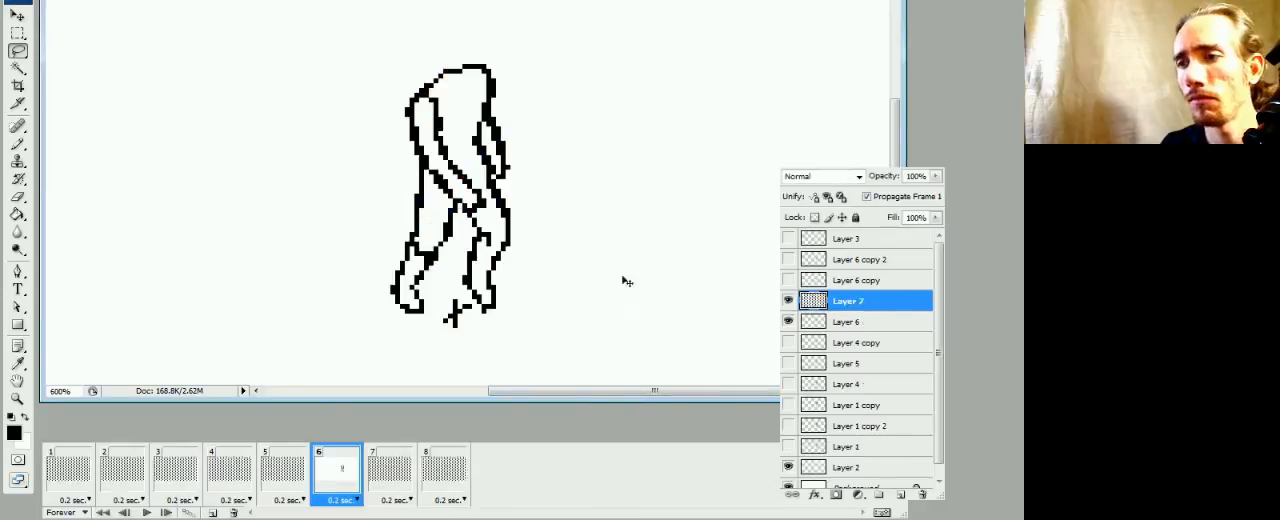
pyautogui.moveTo(491, 212); pyautogui.dragTo(488, 89)
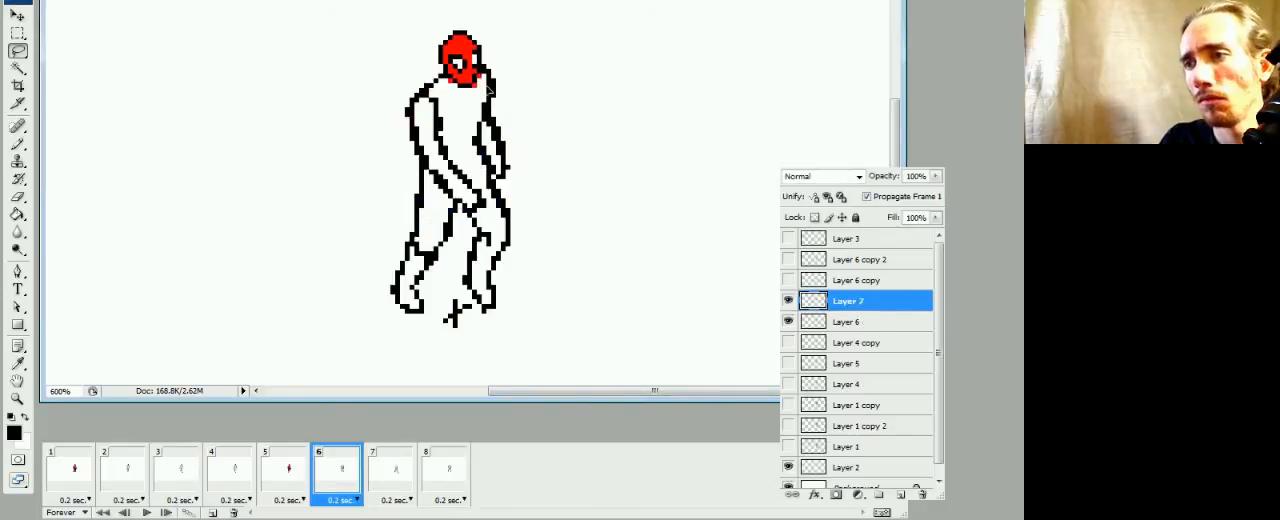
# Nudge the frame 6 head up to match frame 5 and merge it down into Layer 6
pyautogui.click(291, 475)
pyautogui.click(334, 481)
pyautogui.press('Up')
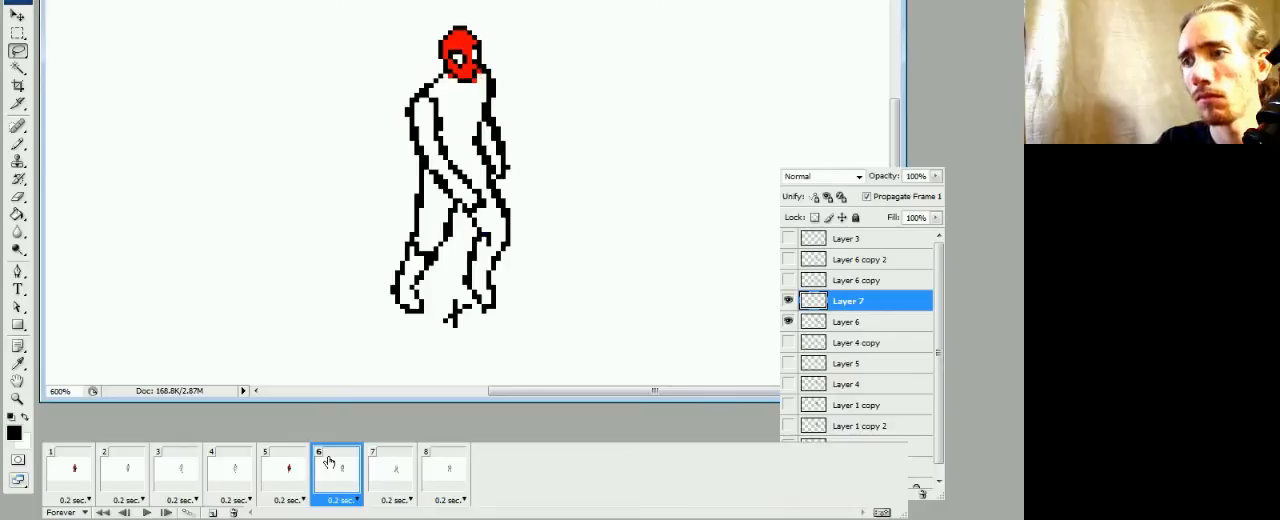
pyautogui.hotkey('ctrl', 'e')
pyautogui.click(289, 478)
pyautogui.click(333, 484)
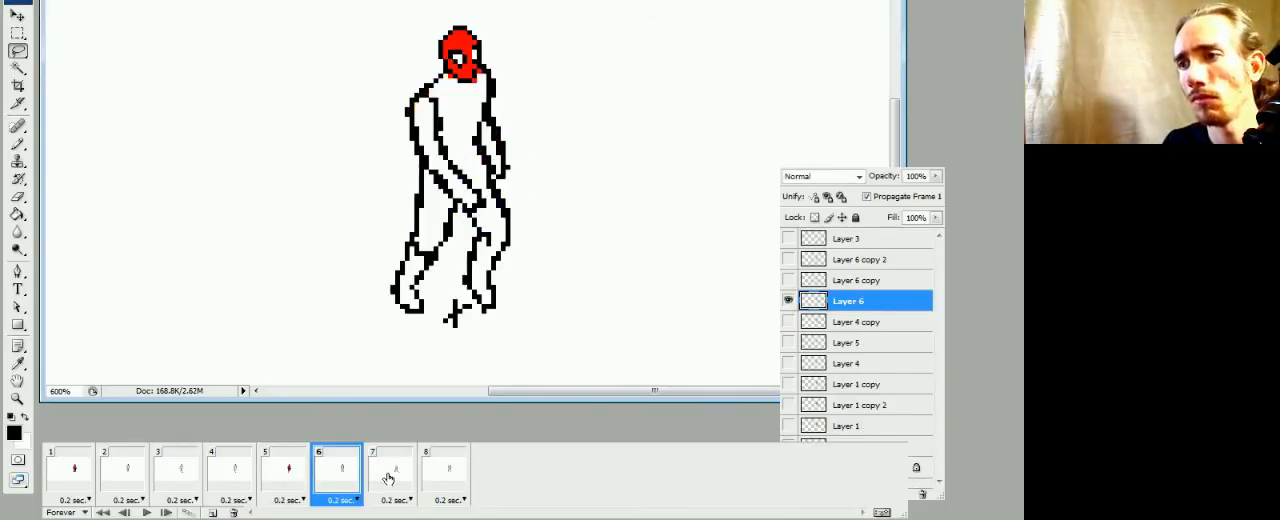
# Paste the head into frame 7 directly above Layer 6 copy and place it on the neck
pyautogui.click(409, 478)
pyautogui.click(836, 281)
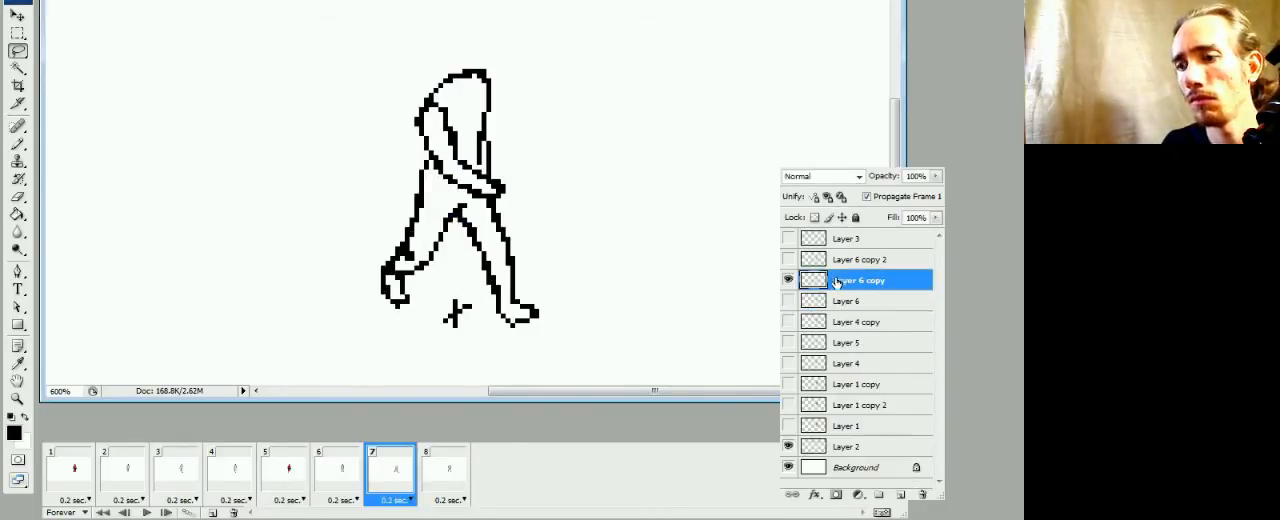
pyautogui.hotkey('ctrl', 'v')
pyautogui.moveTo(457, 236); pyautogui.dragTo(462, 112)
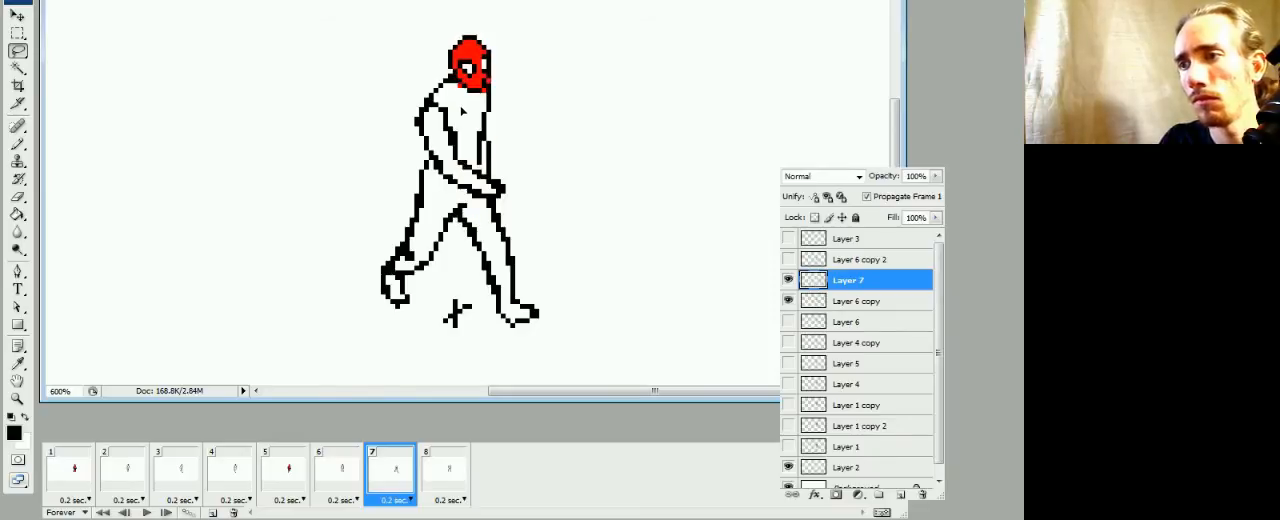
# Compare the frame 7 head with frames 5, 6 and 8, and nudge it slightly left
pyautogui.click(350, 482)
pyautogui.click(379, 477)
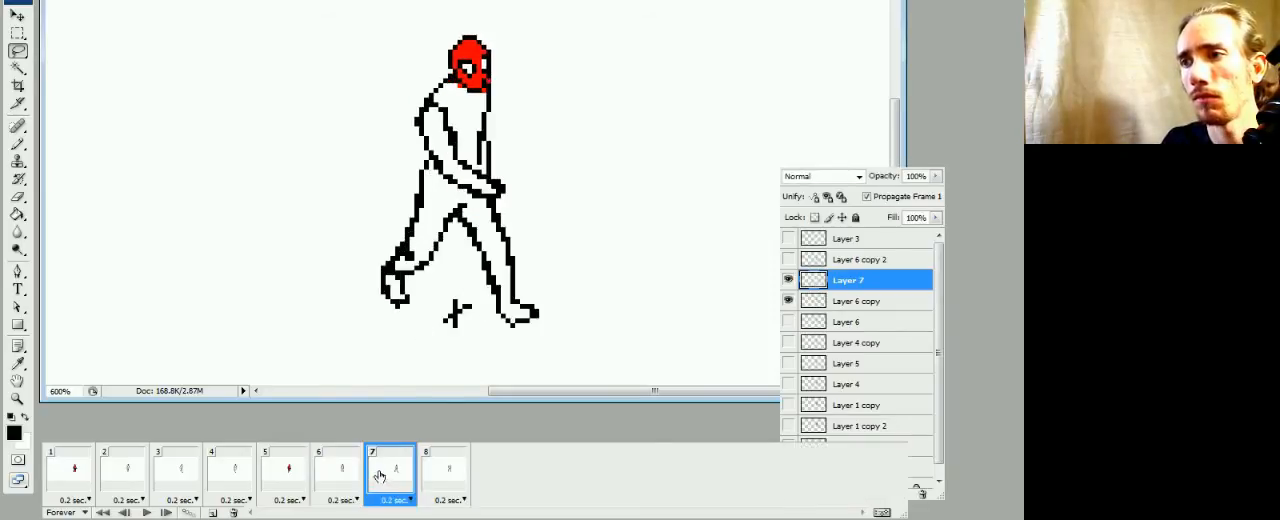
pyautogui.click(342, 480)
pyautogui.click(385, 478)
pyautogui.click(430, 476)
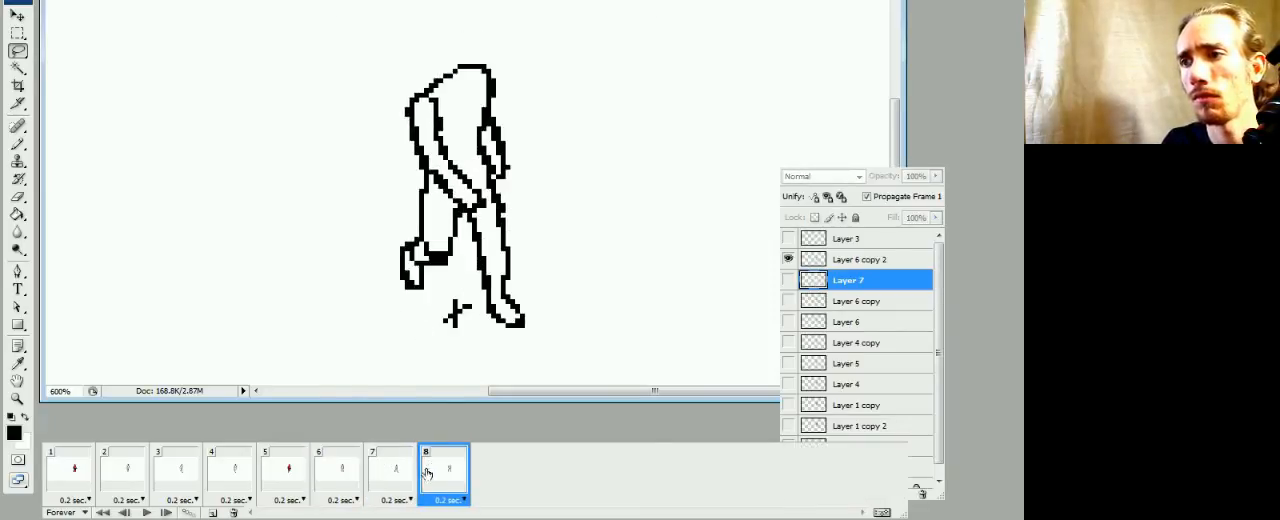
pyautogui.click(376, 478)
pyautogui.click(345, 480)
pyautogui.click(302, 480)
pyautogui.click(342, 480)
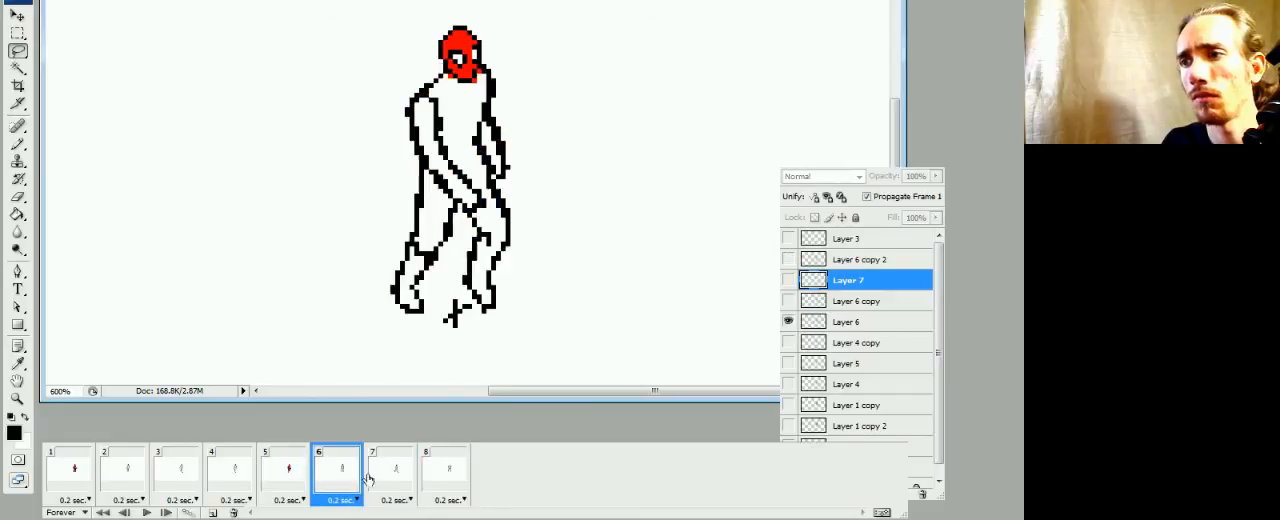
pyautogui.click(392, 480)
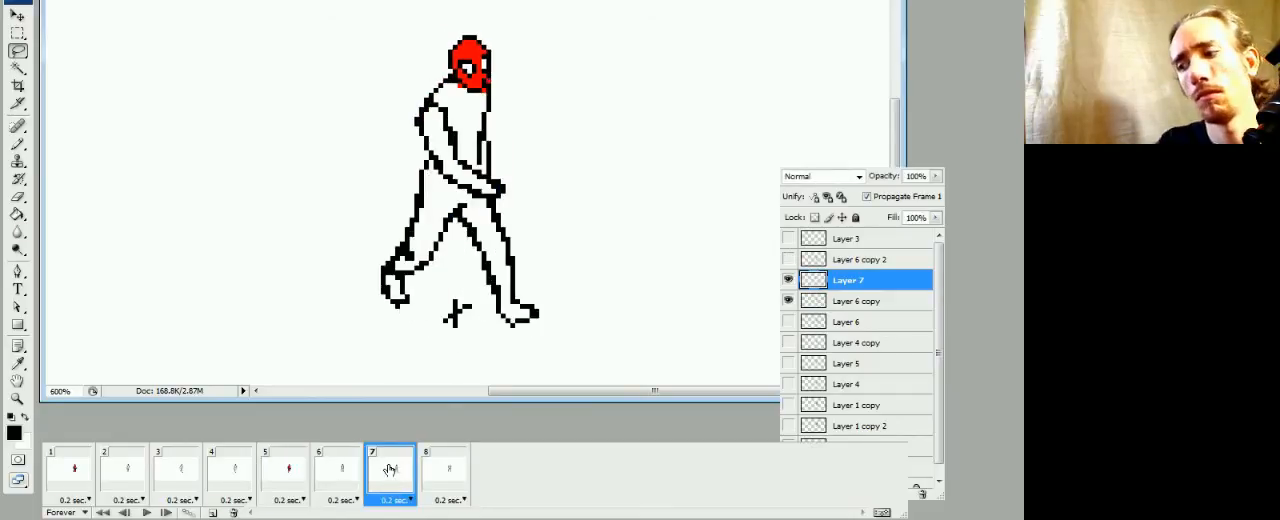
pyautogui.hotkey('ctrl', 'Left')
# Recheck the head across frames 5 to 7 and merge the frame 7 head down into Layer 6 copy
pyautogui.click(346, 477)
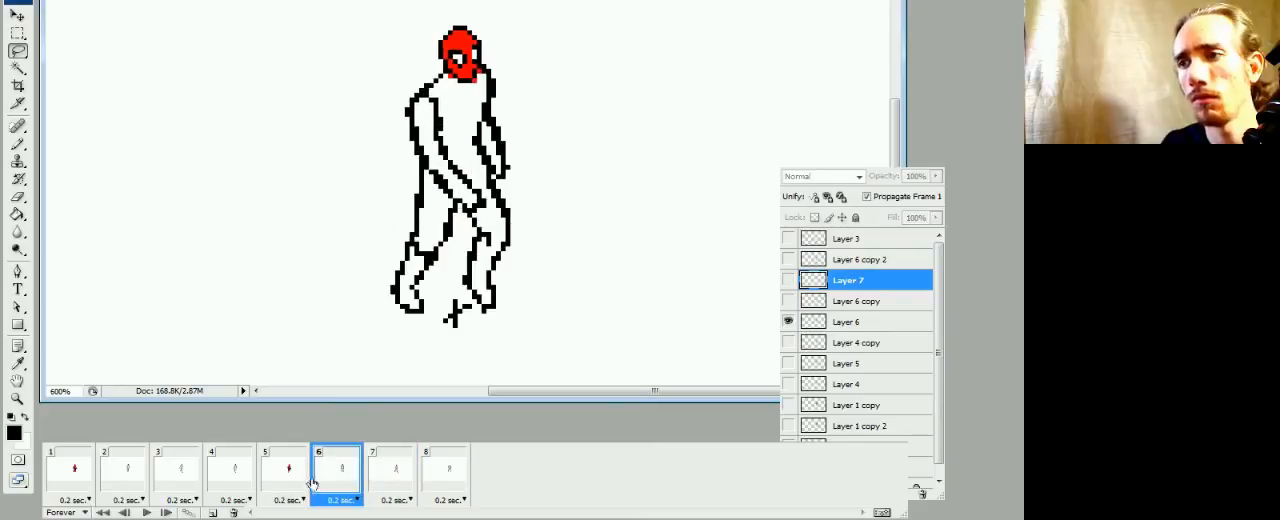
pyautogui.click(284, 490)
pyautogui.click(336, 485)
pyautogui.click(387, 483)
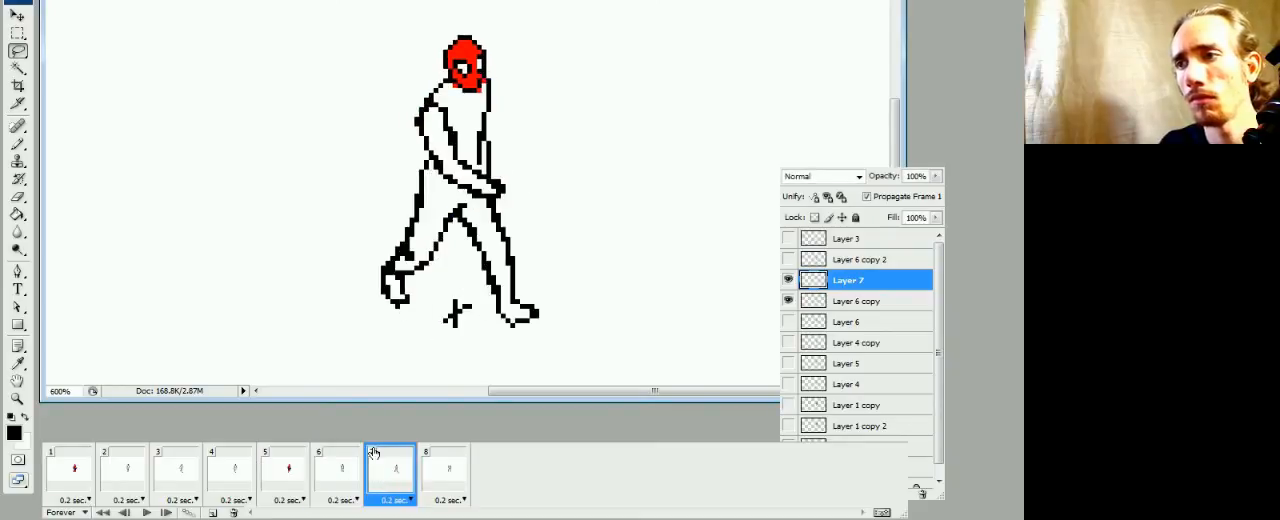
pyautogui.hotkey('ctrl', 'e')
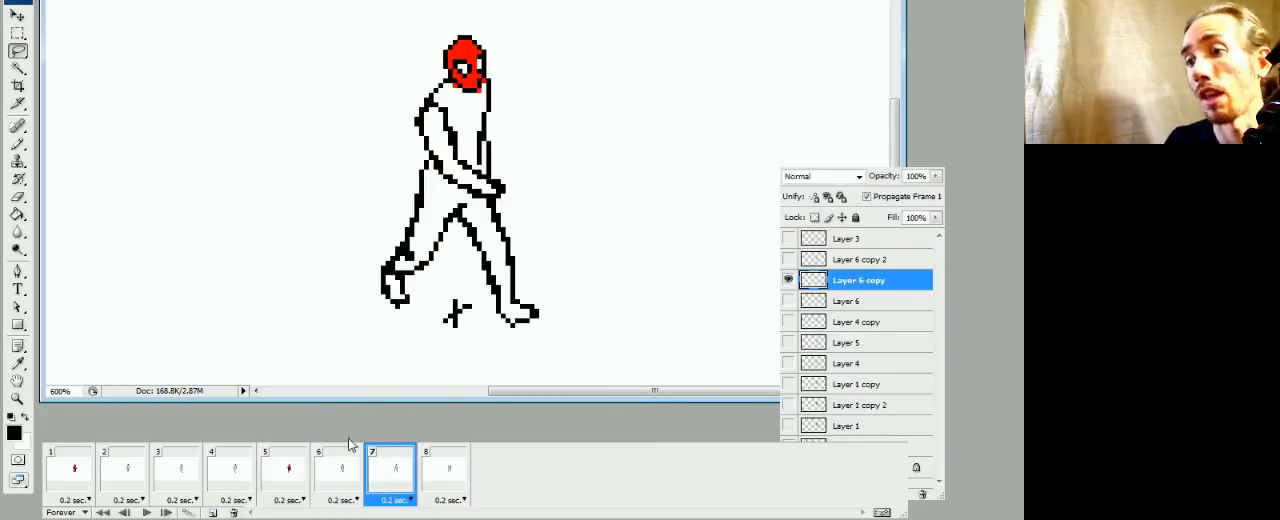
# Paste the head into frame 8 above Layer 6 copy 2, place it on the neck, and nudge it up
pyautogui.click(455, 482)
pyautogui.click(857, 263)
pyautogui.hotkey('ctrl', 'v')
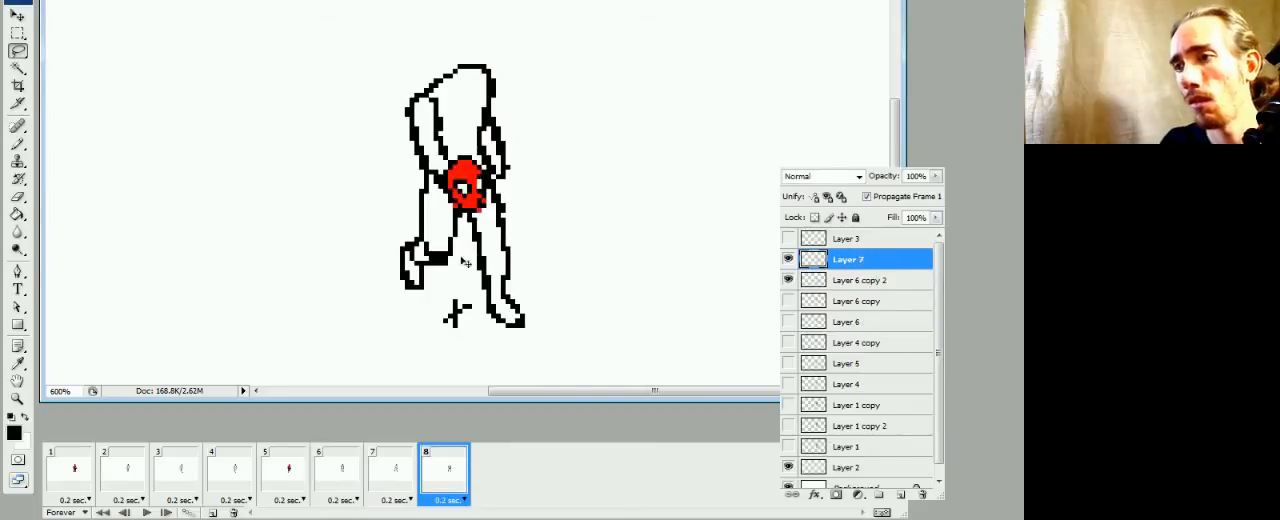
pyautogui.moveTo(468, 262); pyautogui.dragTo(463, 143)
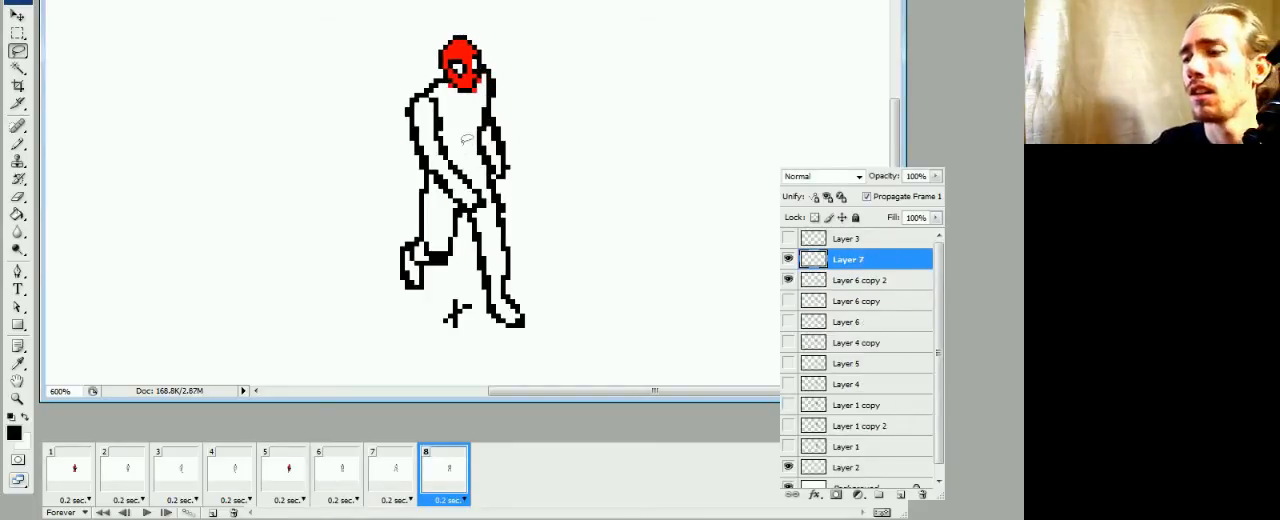
pyautogui.hotkey('ctrl', 'Up')
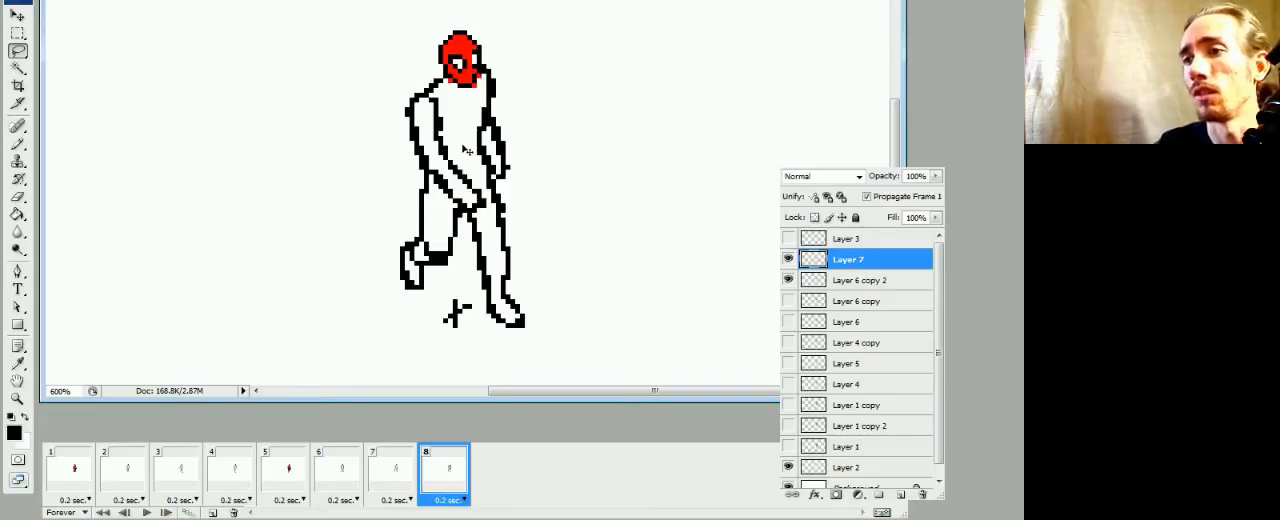
# Compare frame 8 with frame 1 and merge the frame 8 head down into Layer 6 copy 2
pyautogui.click(78, 471)
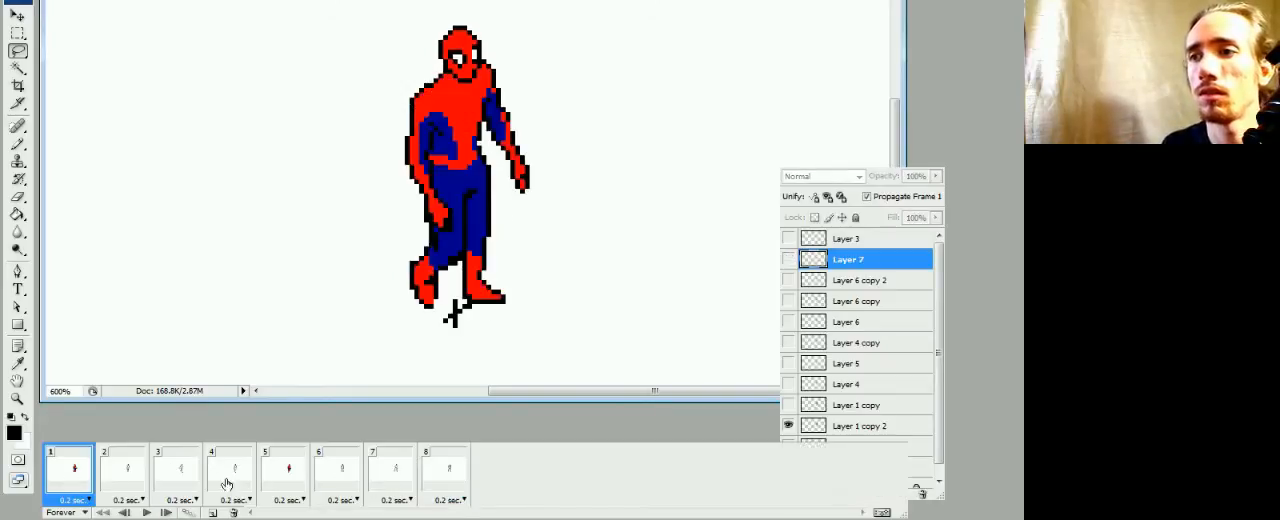
pyautogui.click(446, 474)
pyautogui.hotkey('ctrl', 'e')
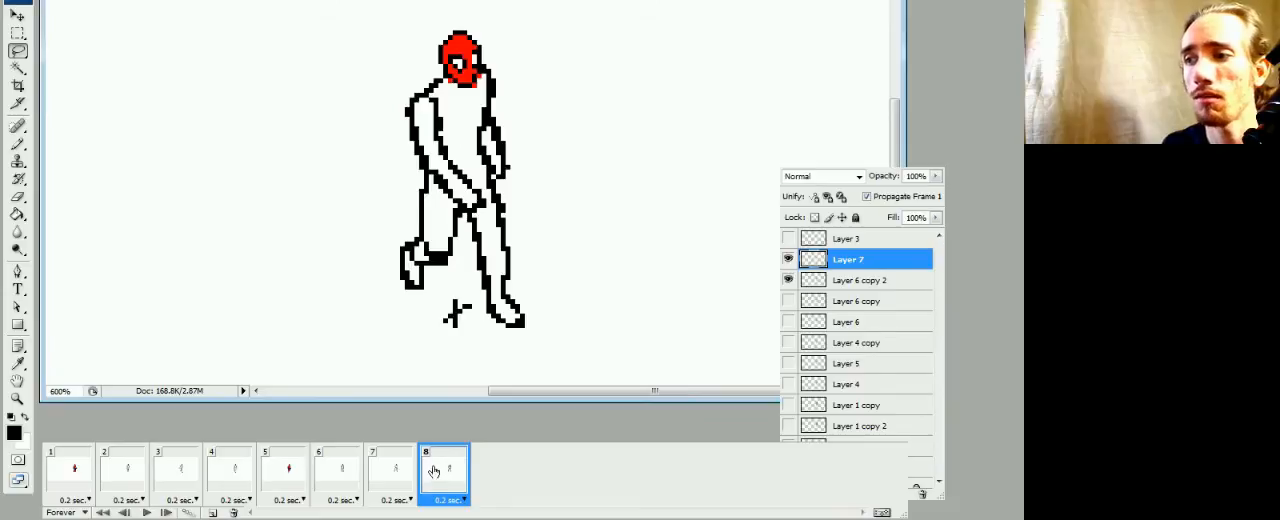
# Play the full walk cycle to check the head movement, and stop the playback
pyautogui.press('space')
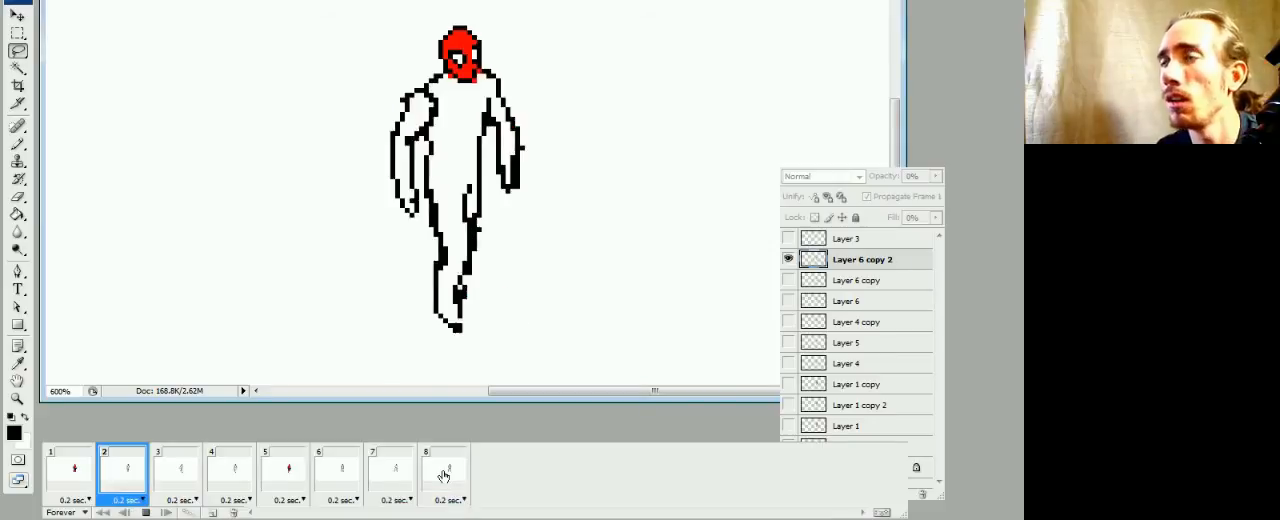
pyautogui.press('space')
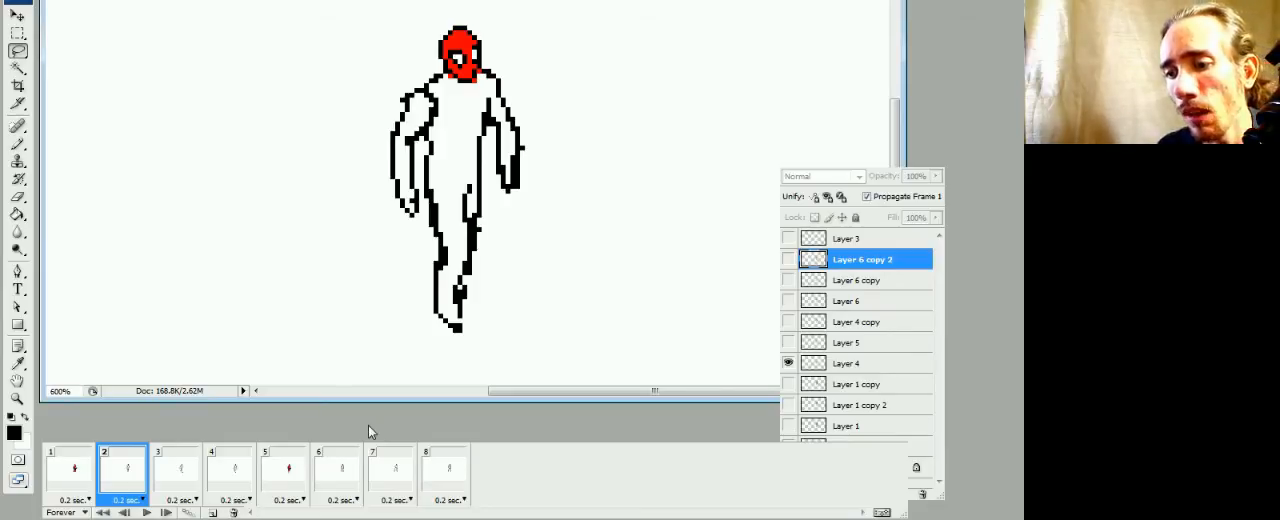
# Sample the dark blue of the suit in frame 1 and make Layer 4 active in frame 2 for filling
pyautogui.press('b')
pyautogui.press('g')
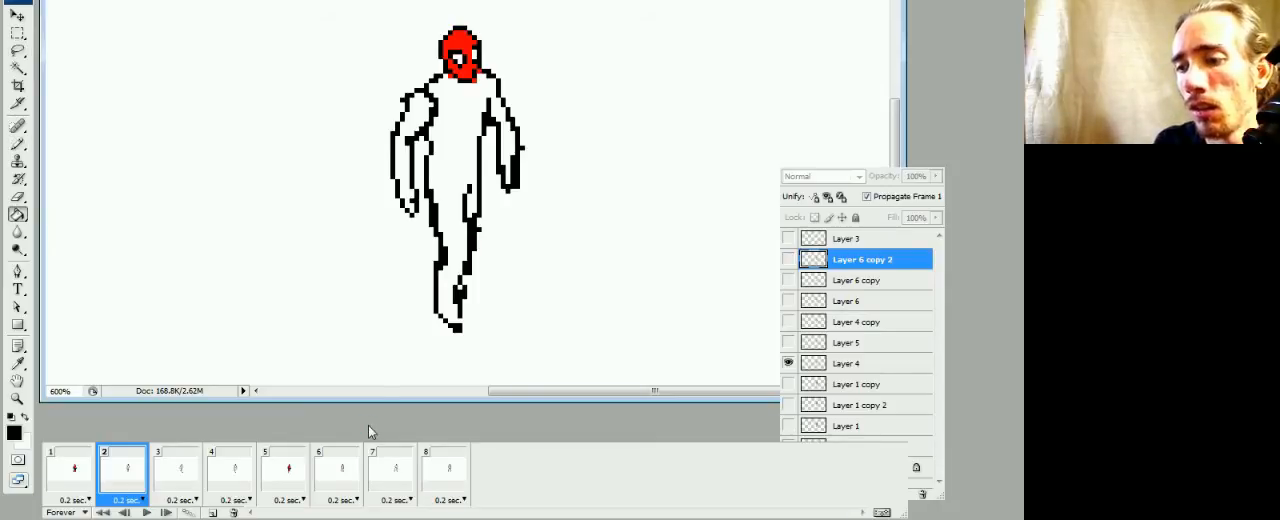
pyautogui.click(85, 480)
pyautogui.click(129, 477)
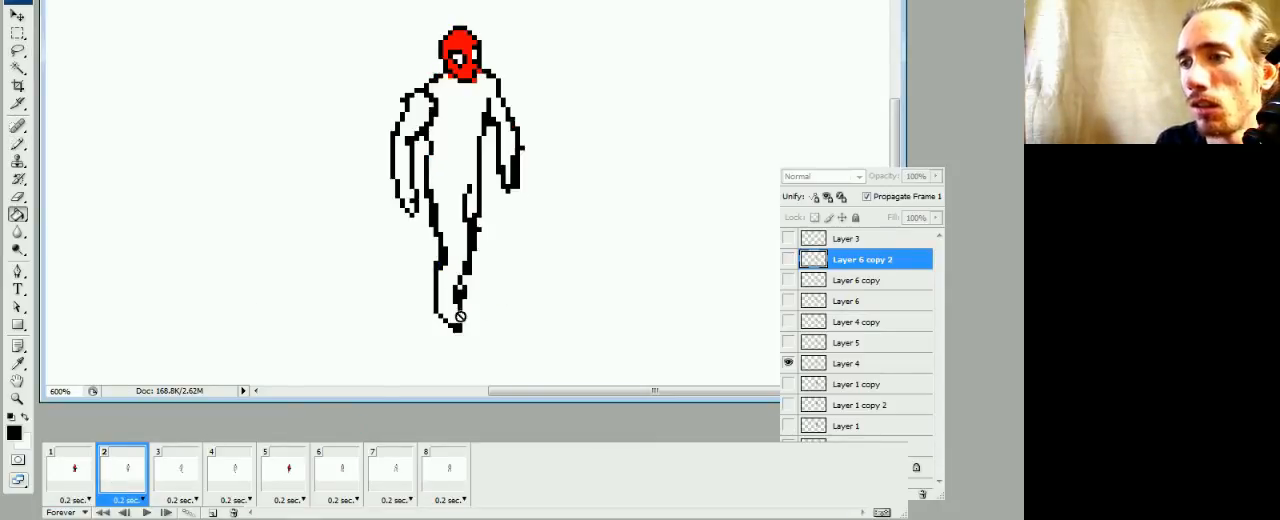
pyautogui.click(80, 477)
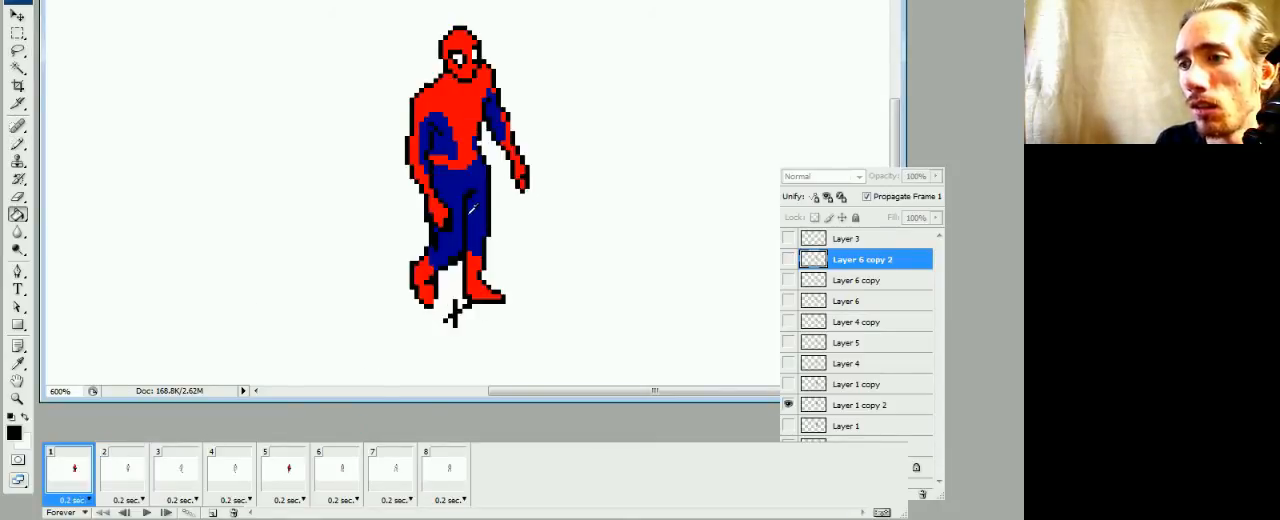
pyautogui.click(115, 478)
pyautogui.click(800, 366)
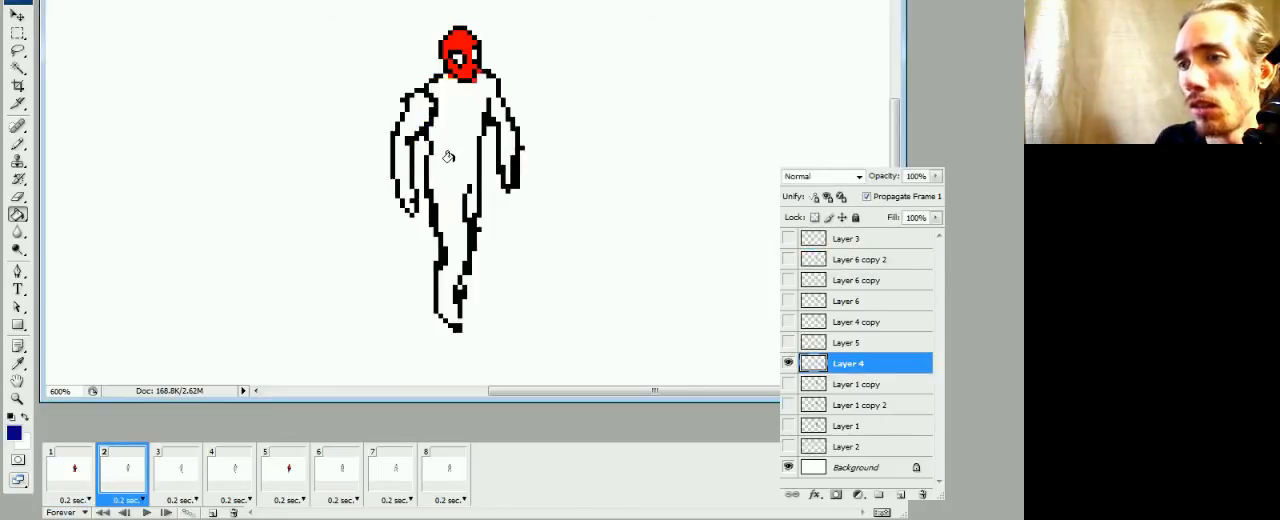
# Close the outline gap at the foot in frame 2 and fill the body and arms with dark blue
pyautogui.click(436, 130)
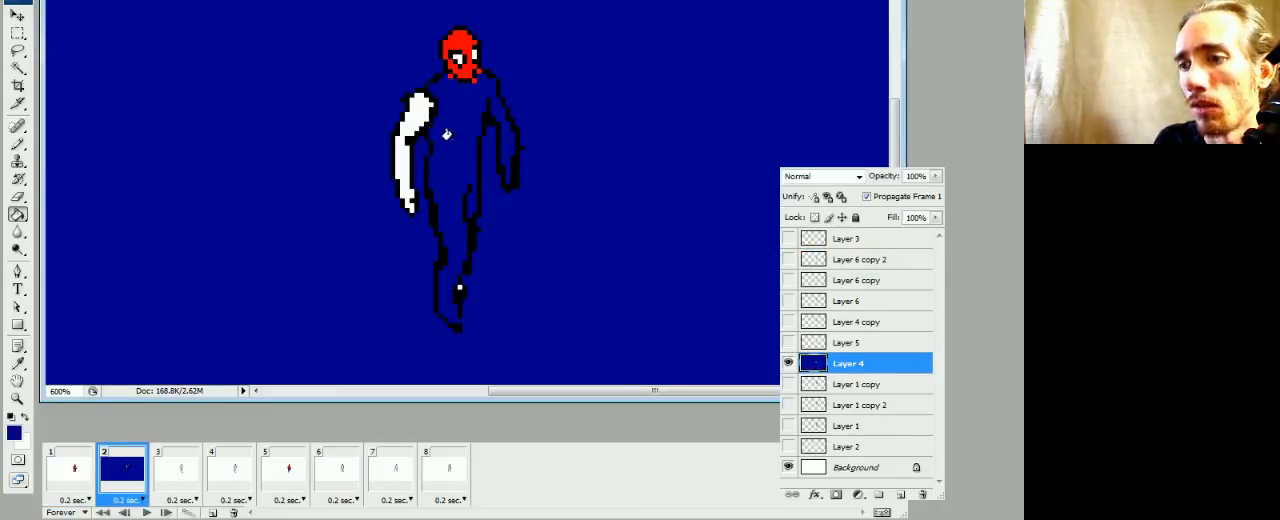
pyautogui.hotkey('ctrl', 'z')
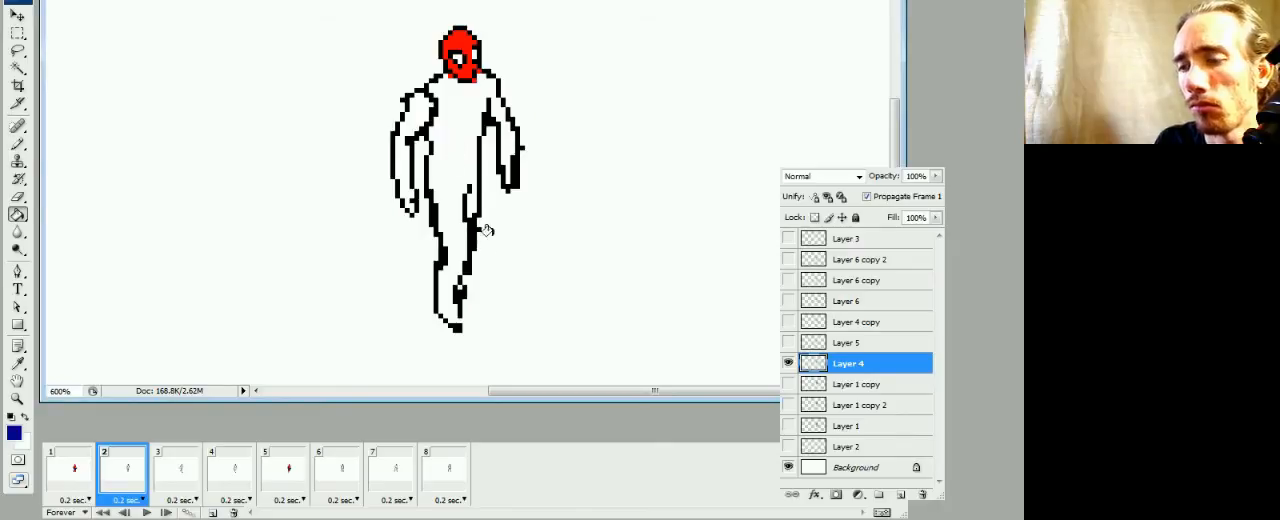
pyautogui.press('b')
pyautogui.click(448, 292)
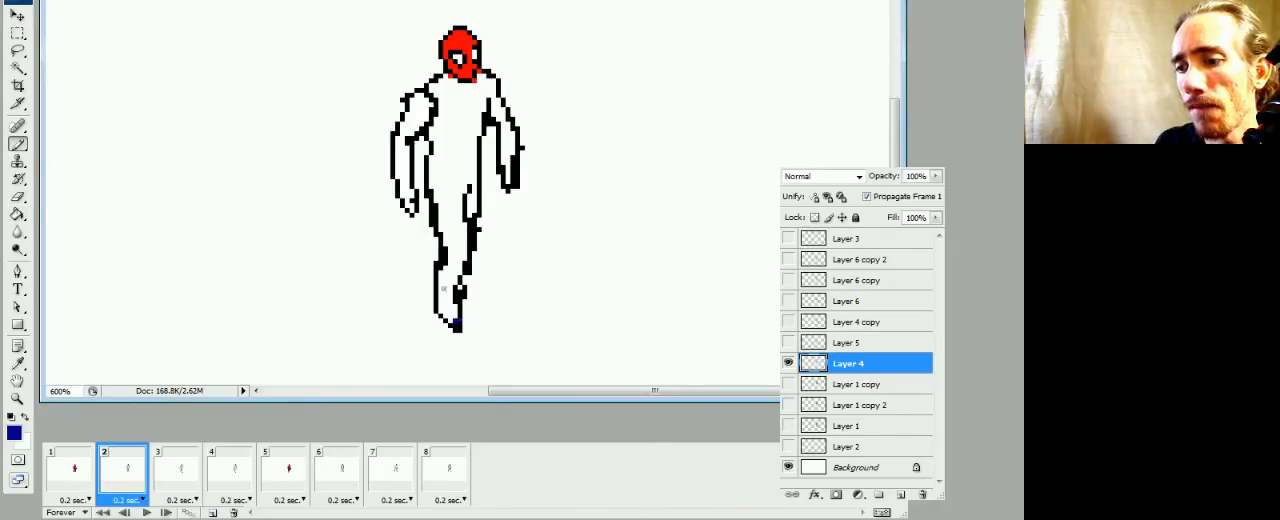
pyautogui.press('g')
pyautogui.click(446, 190)
pyautogui.click(412, 115)
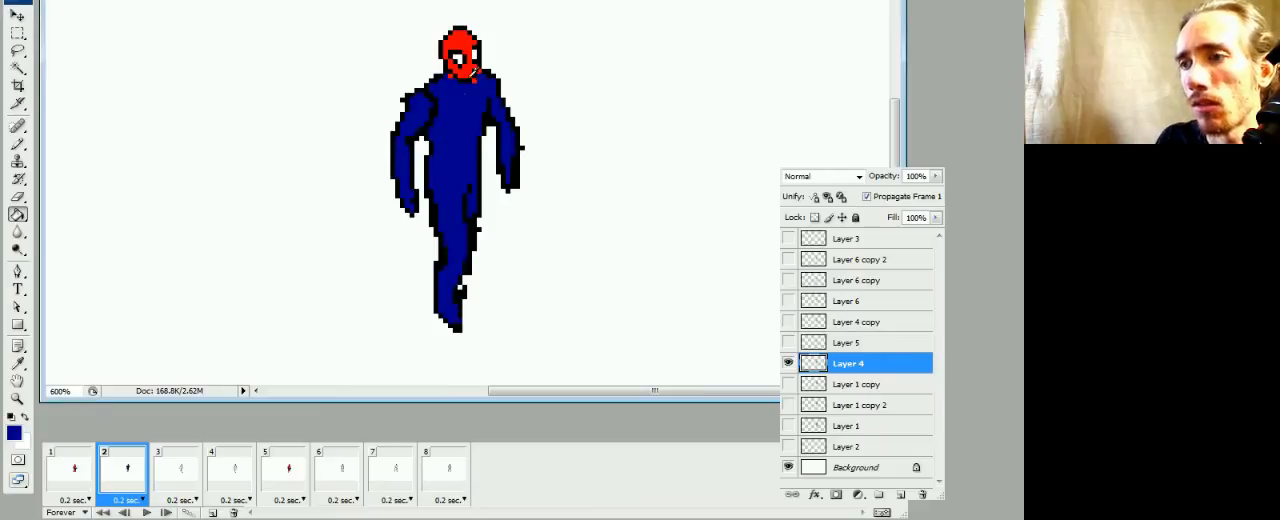
# Sample the head's red, draw the boot's upper edge across the lower leg in frame 2, and fill the boot red
pyautogui.keyDown('alt'); pyautogui.click(470, 58); pyautogui.keyUp('alt')
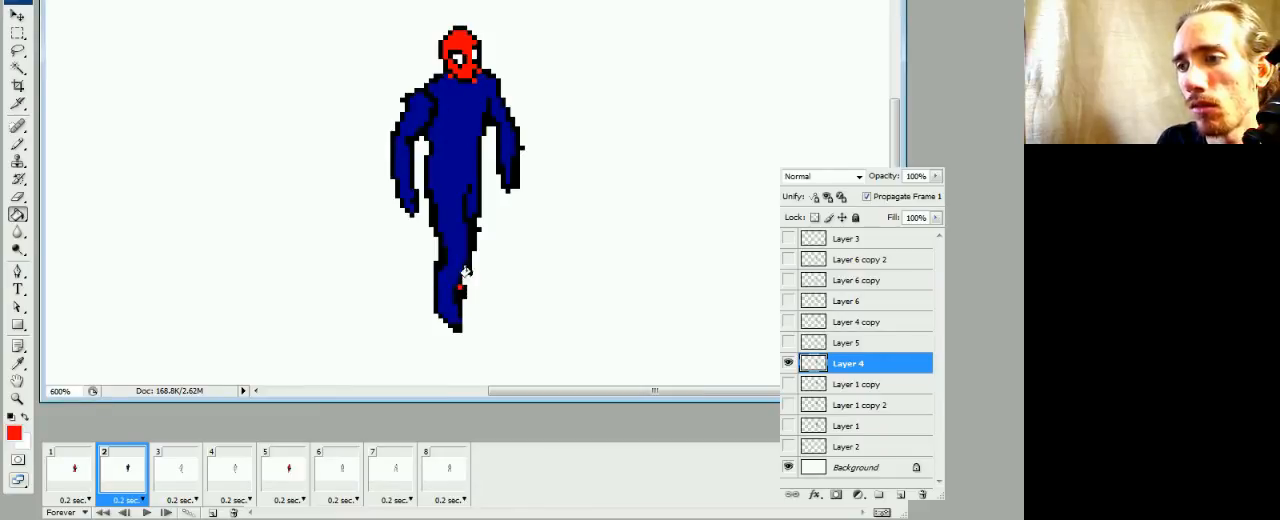
pyautogui.press('b')
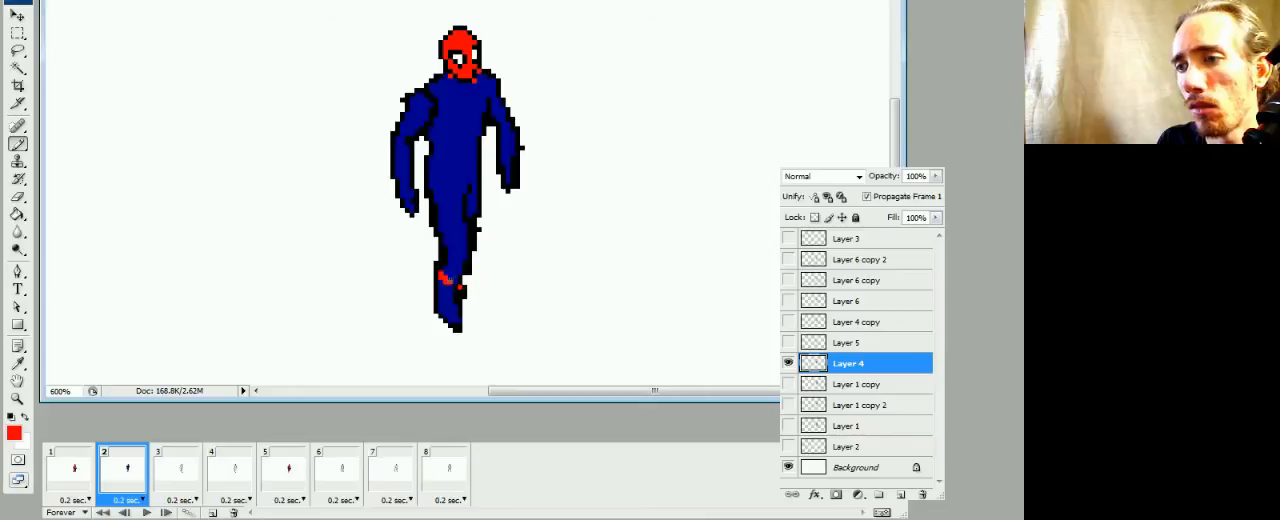
pyautogui.press('g')
pyautogui.click(442, 292)
pyautogui.click(452, 305)
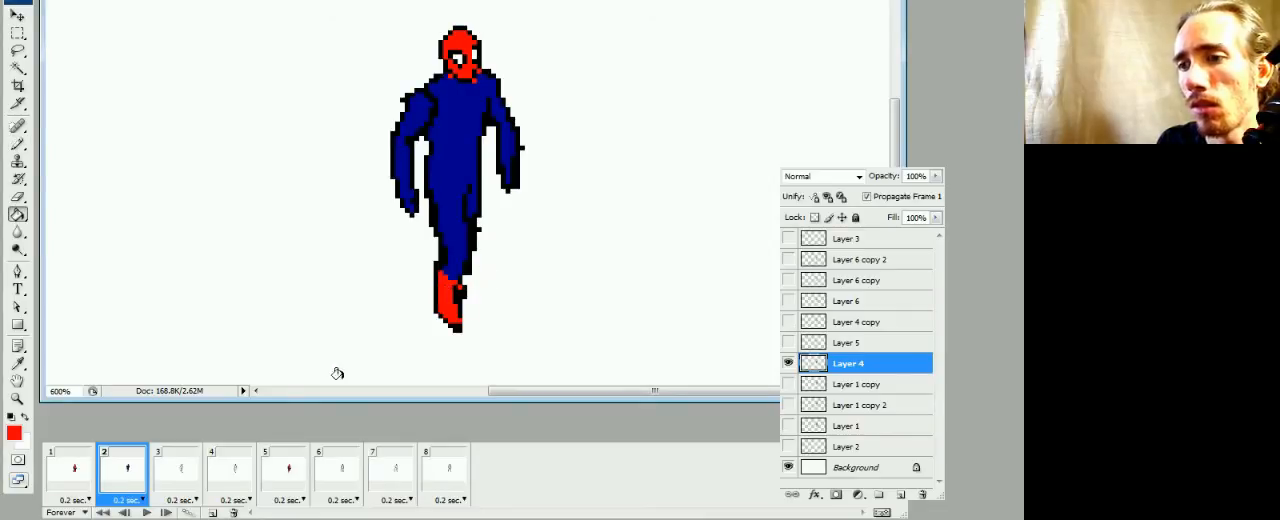
# Using frame 1 as reference, draw red glove edges on both forearms in frame 2 and fill the gloves red
pyautogui.click(86, 484)
pyautogui.click(123, 478)
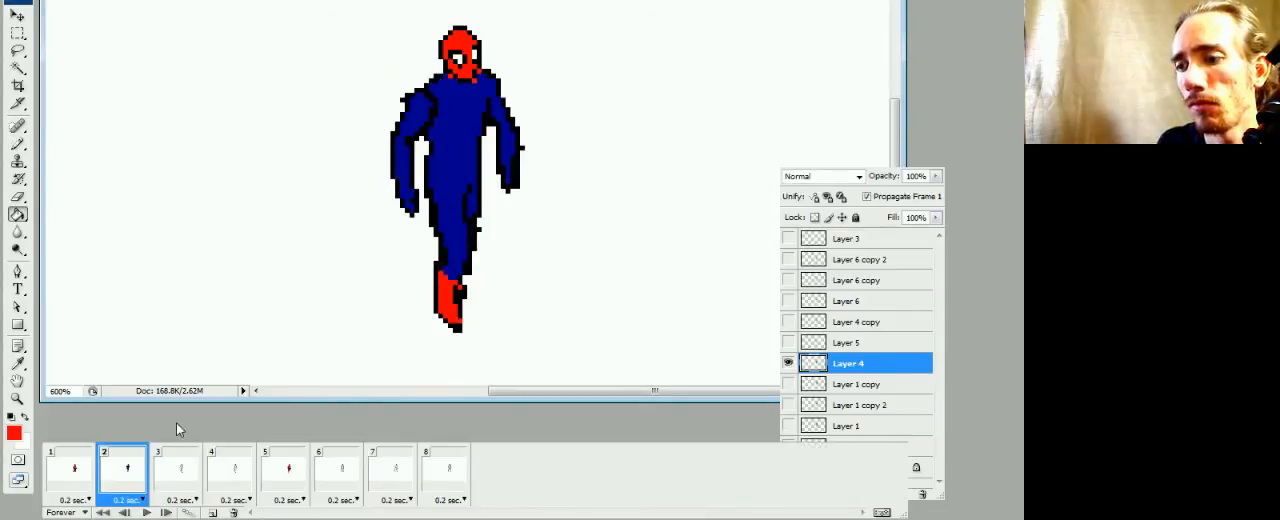
pyautogui.press('b')
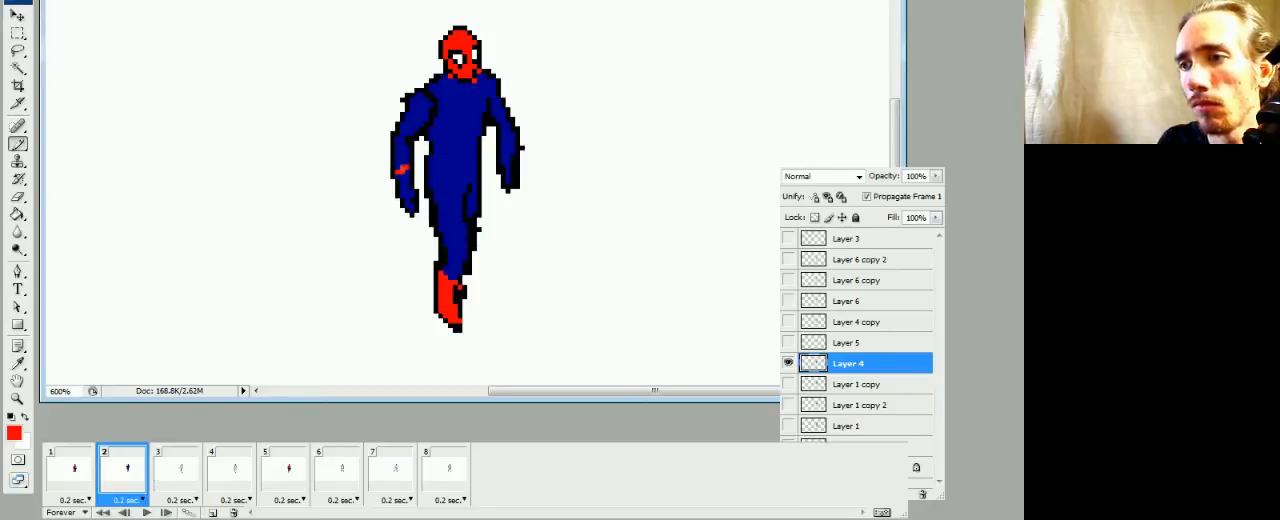
pyautogui.moveTo(398, 138); pyautogui.dragTo(400, 164)
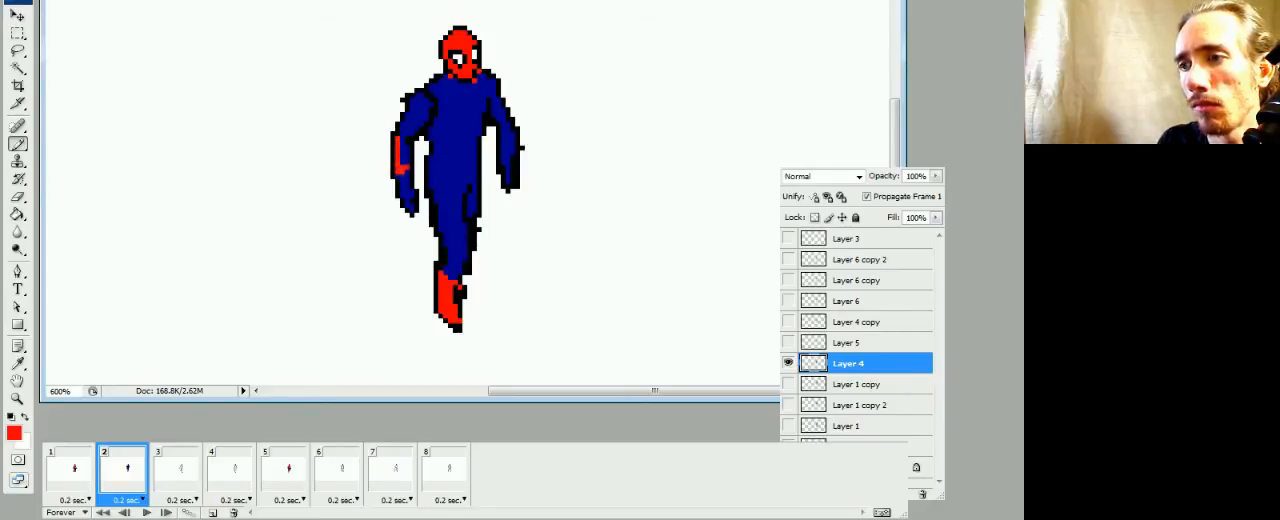
pyautogui.press('g')
pyautogui.click(408, 190)
pyautogui.press('b')
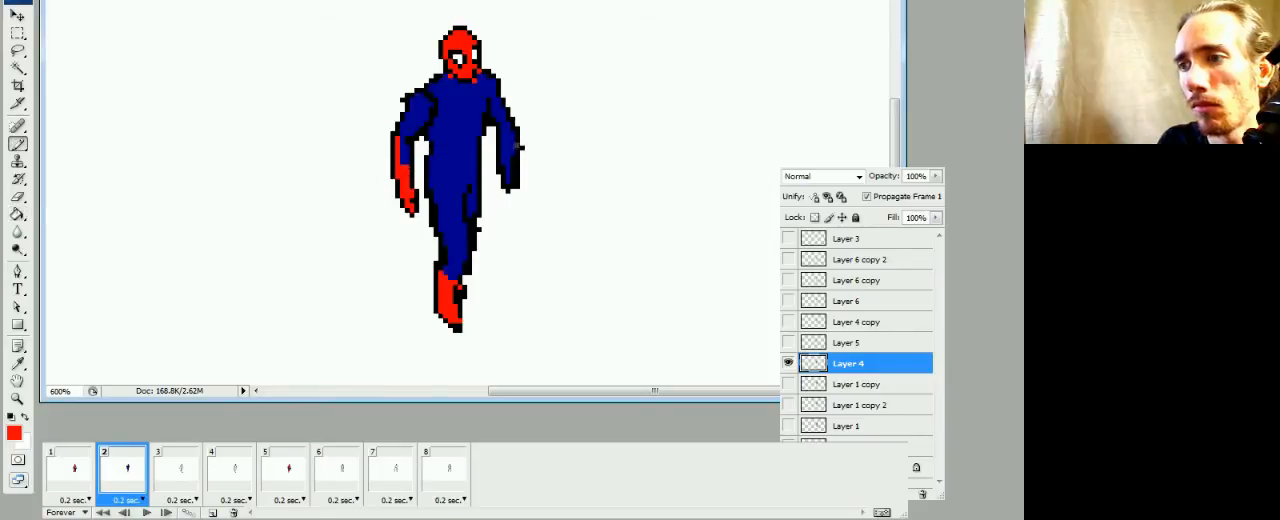
pyautogui.press('g')
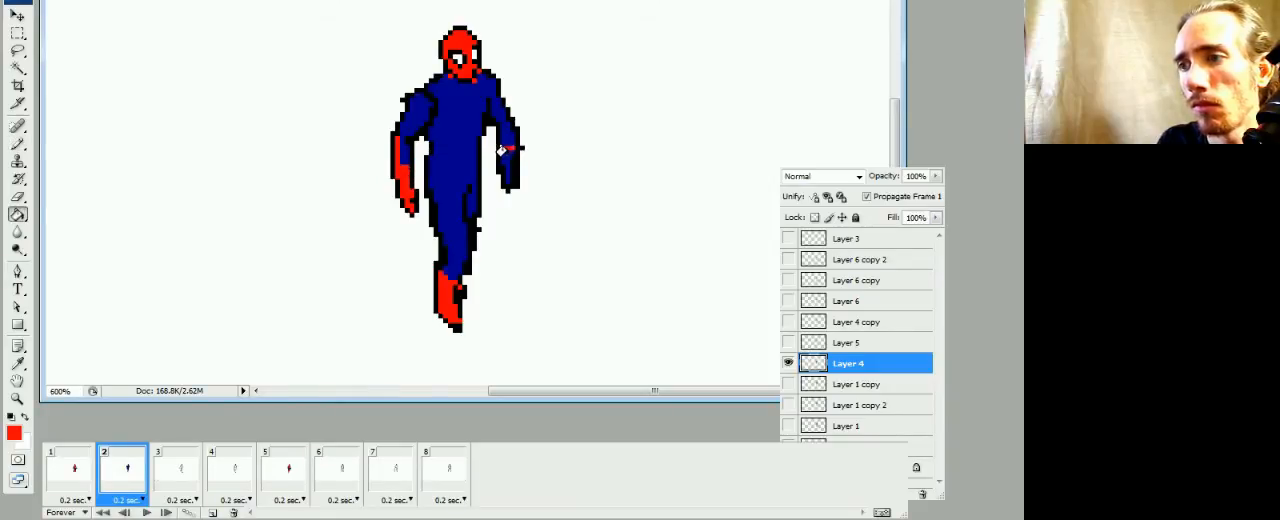
pyautogui.click(507, 165)
# Paint red along the bent arm's upper part and shoulder, continuing diagonally down the chest in frame 2
pyautogui.press('b')
pyautogui.moveTo(404, 132); pyautogui.dragTo(417, 114)
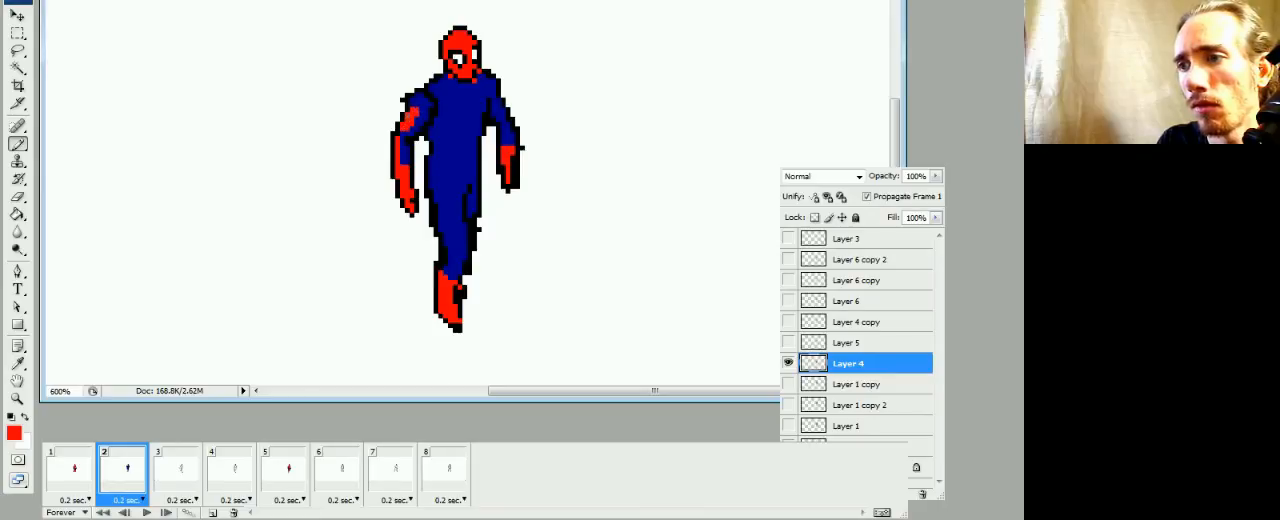
pyautogui.moveTo(427, 109); pyautogui.dragTo(415, 103)
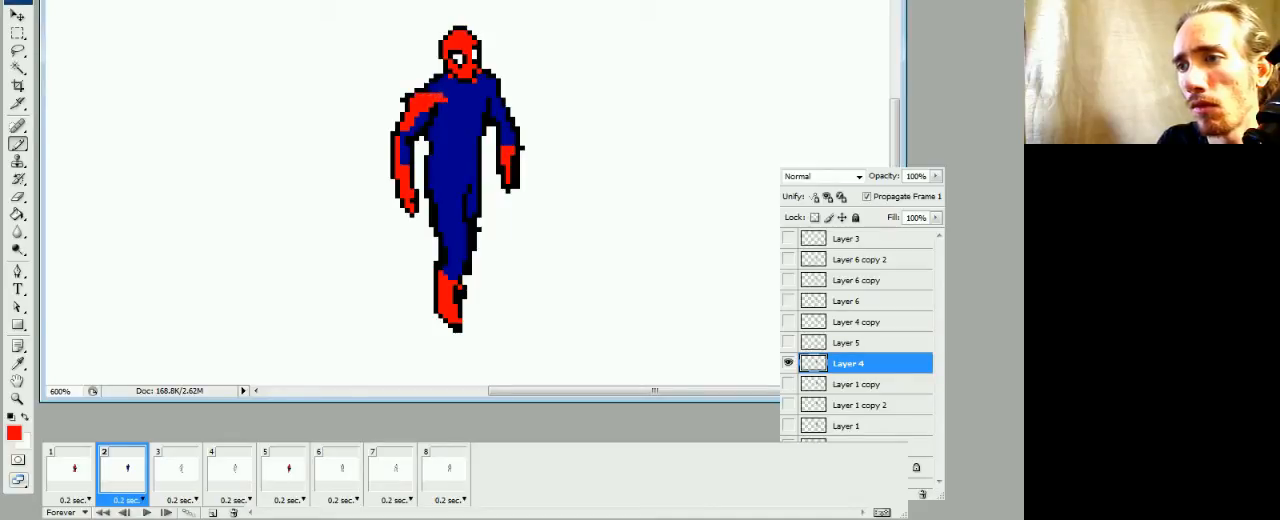
pyautogui.moveTo(441, 96); pyautogui.dragTo(460, 129)
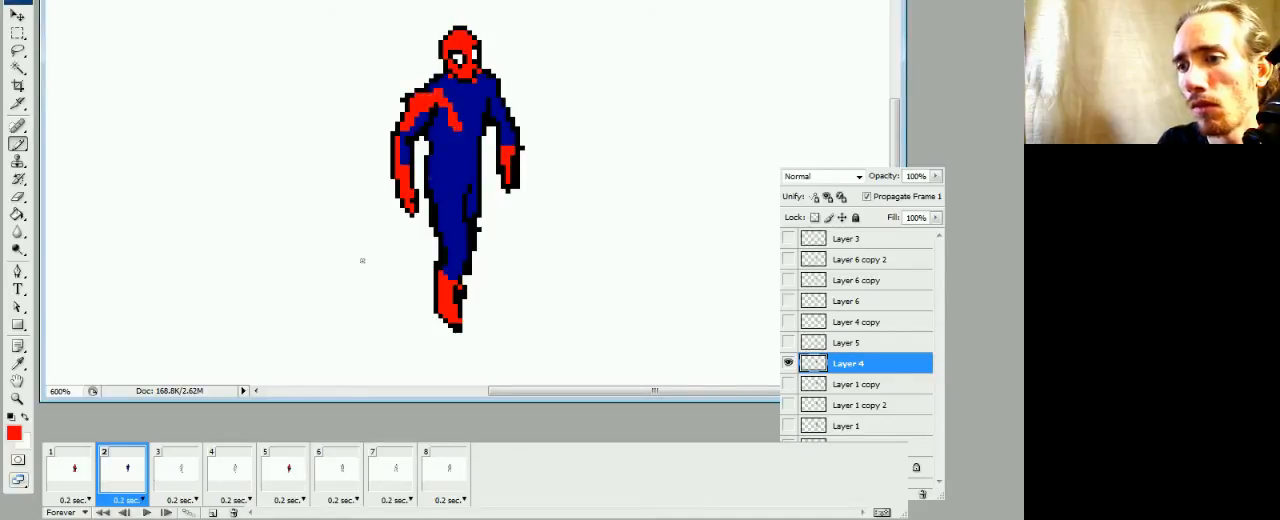
# Check the chest against frame 1, complete the red V shape in frame 2, and fill the upper chest red
pyautogui.click(88, 478)
pyautogui.click(110, 480)
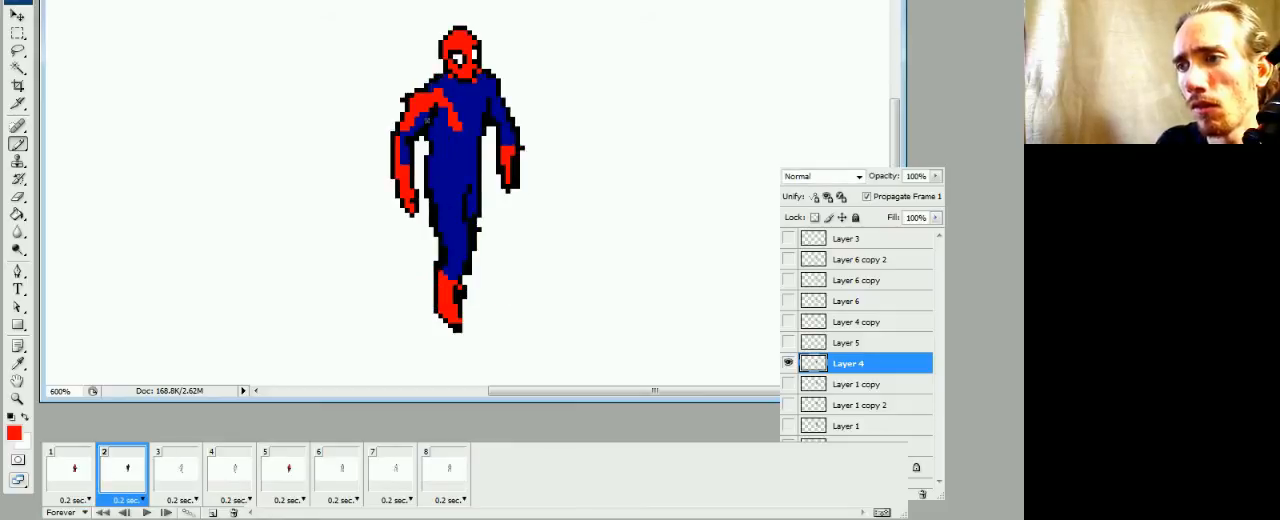
pyautogui.moveTo(461, 144)
pyautogui.mouseDown()
pyautogui.moveTo(471, 113)
pyautogui.moveTo(460, 111)
pyautogui.mouseUp()
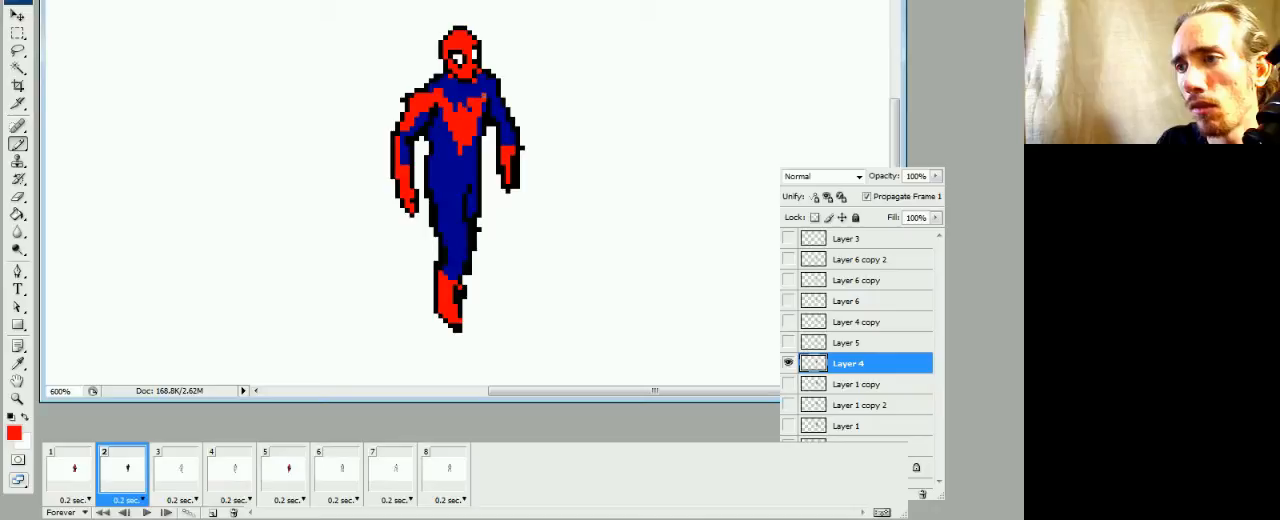
pyautogui.press('g')
pyautogui.click(472, 95)
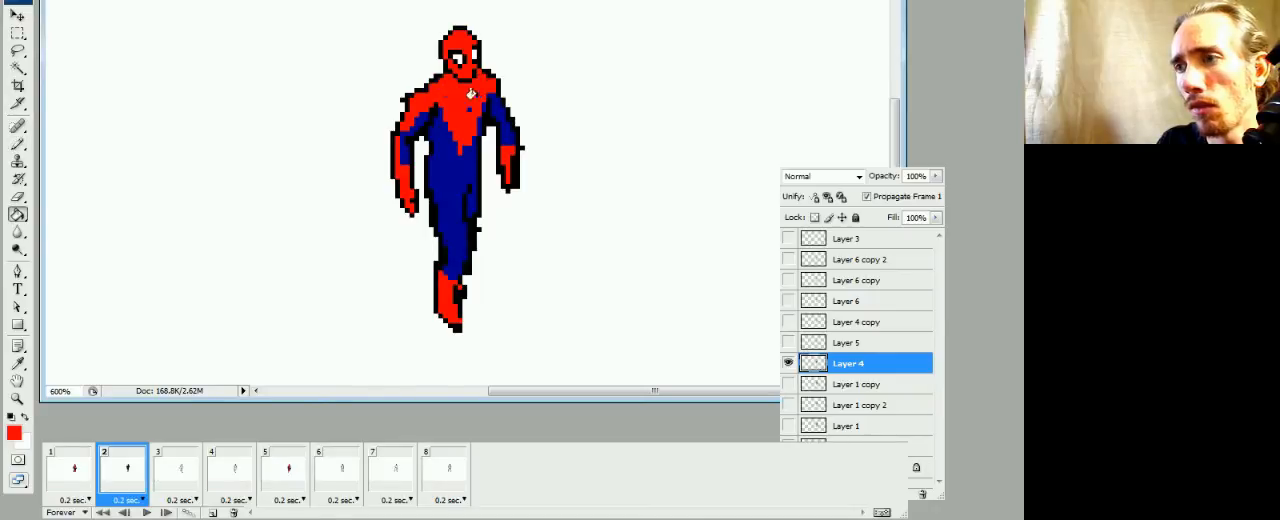
# Paint a red belt across the waist in frame 2, comparing it with the belt in frame 1
pyautogui.press('b')
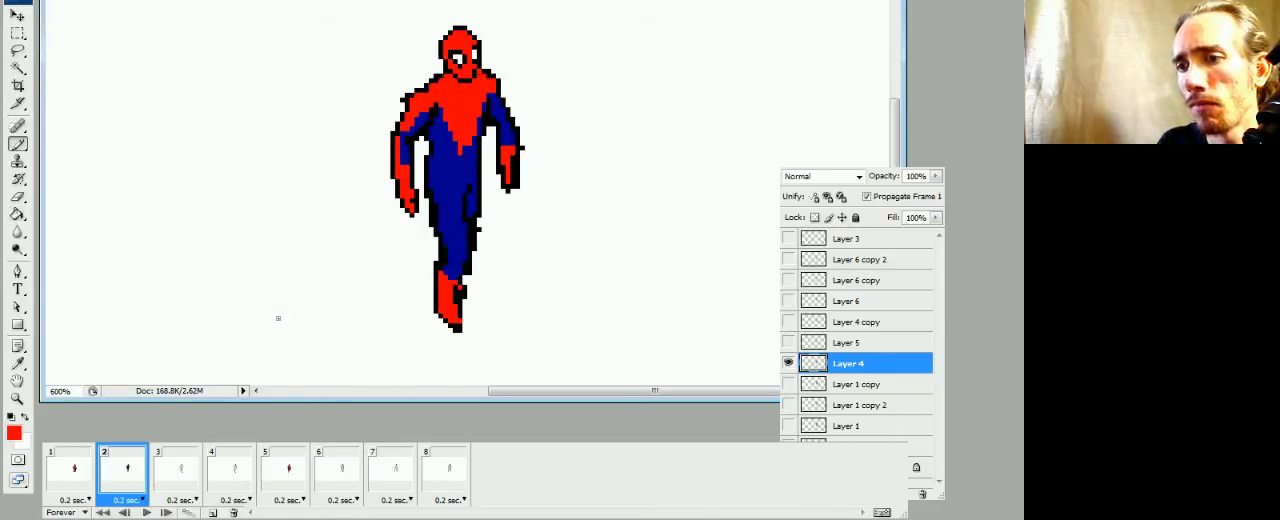
pyautogui.click(85, 467)
pyautogui.click(122, 467)
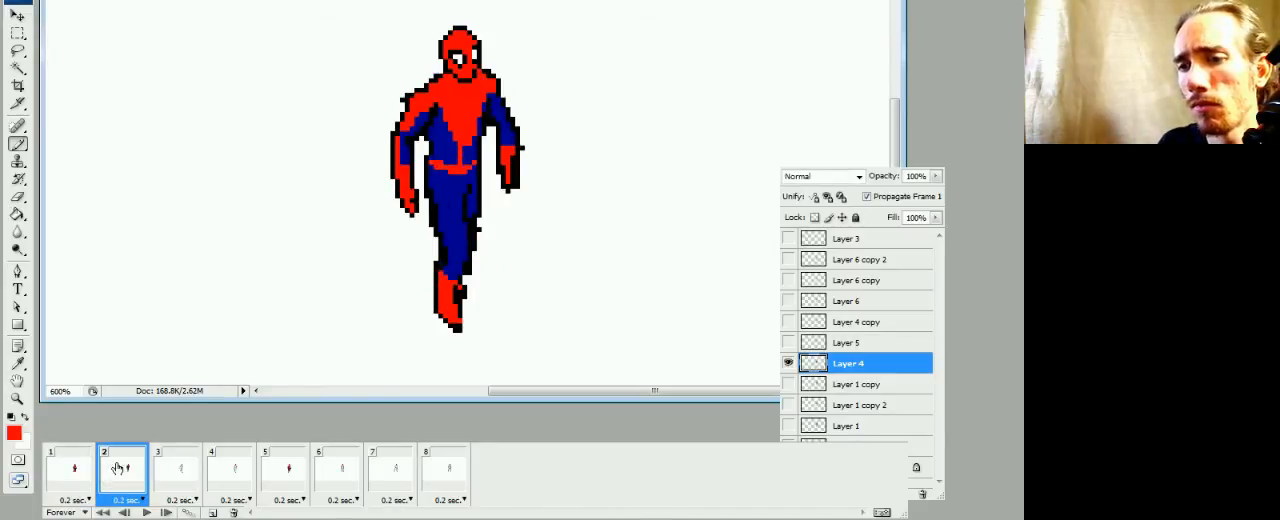
pyautogui.click(79, 476)
pyautogui.click(127, 467)
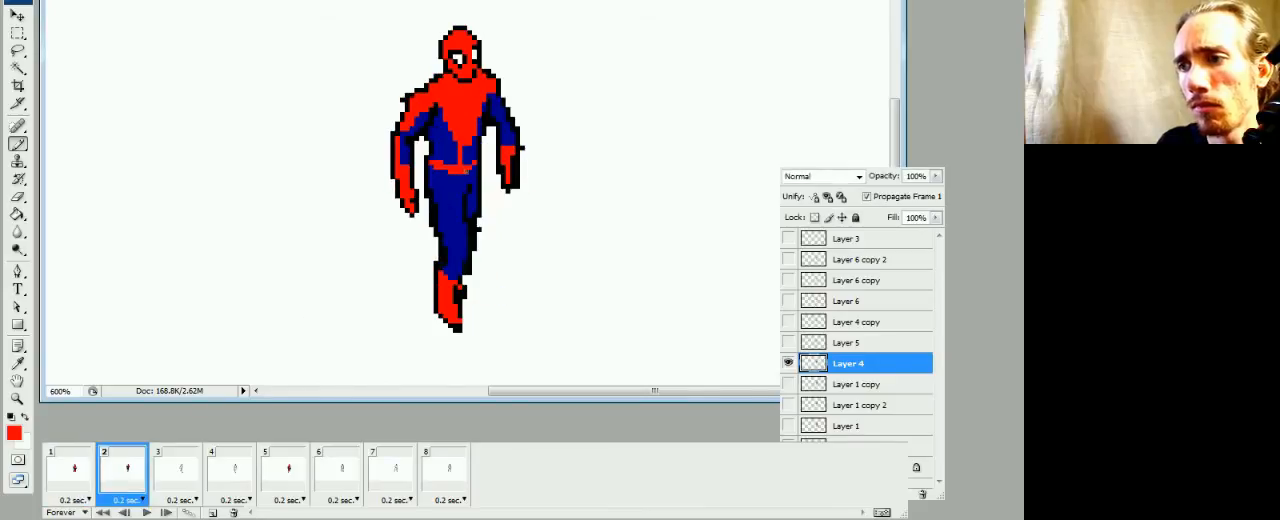
# Reshape the belt in frame 2 by erasing its lower edge and repainting the pixels in blue and red
pyautogui.click(468, 172)
pyautogui.press('e')
pyautogui.moveTo(456, 176); pyautogui.dragTo(442, 172)
pyautogui.press('b')
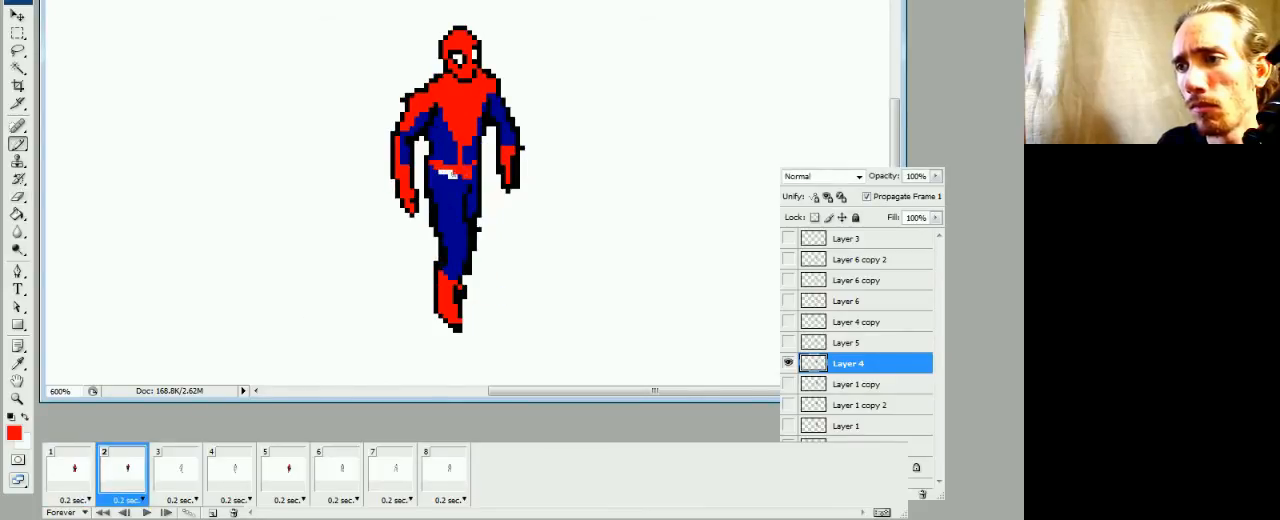
pyautogui.keyDown('alt'); pyautogui.click(457, 179); pyautogui.keyUp('alt')
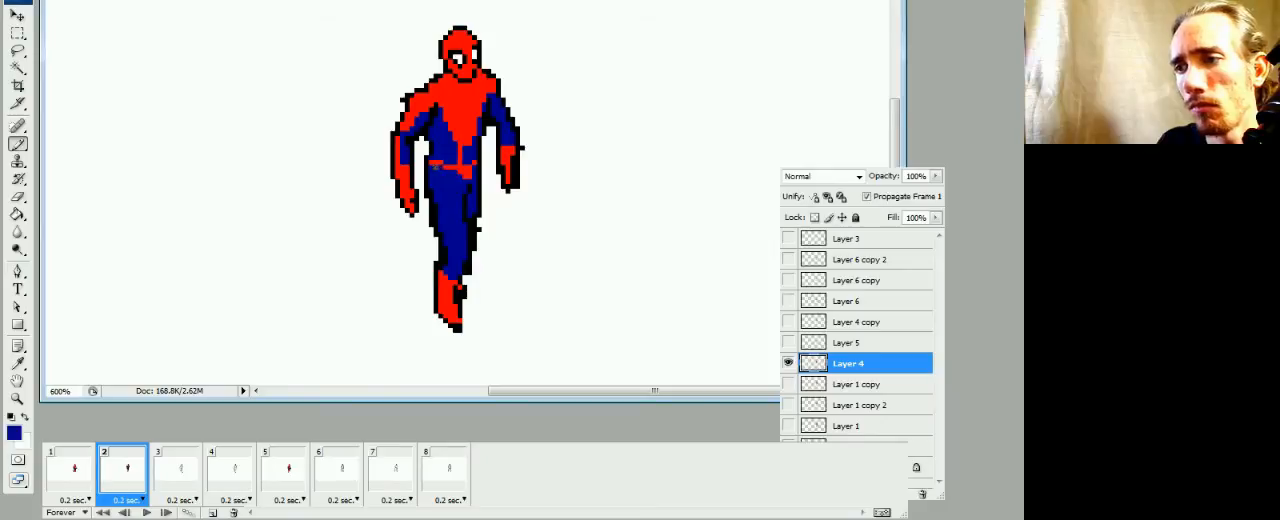
pyautogui.keyDown('alt'); pyautogui.click(450, 161); pyautogui.keyUp('alt')
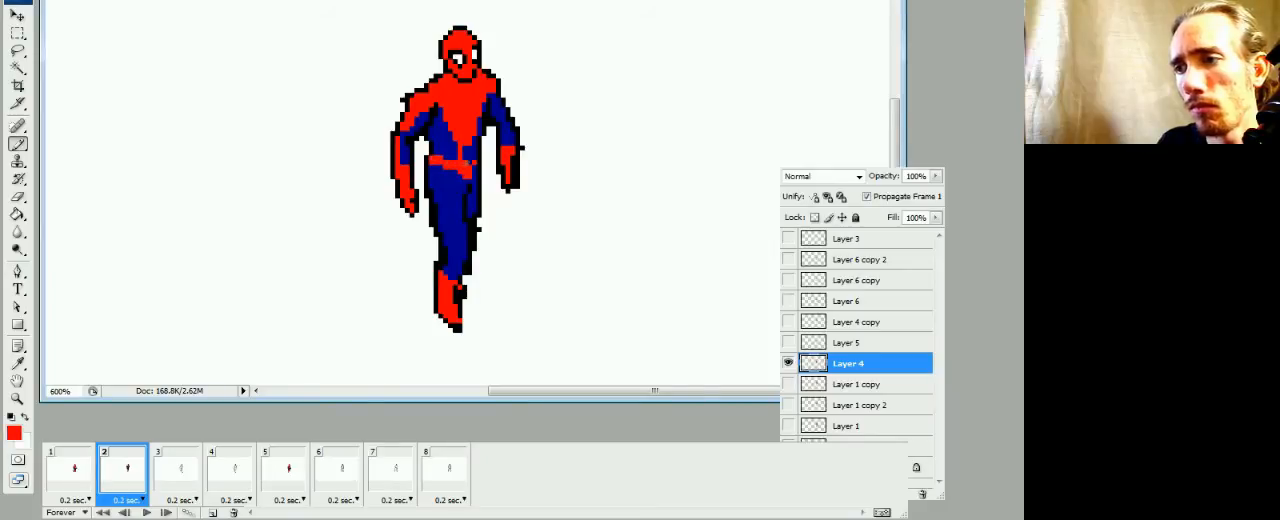
pyautogui.click(470, 174)
pyautogui.keyDown('alt'); pyautogui.click(466, 182); pyautogui.keyUp('alt')
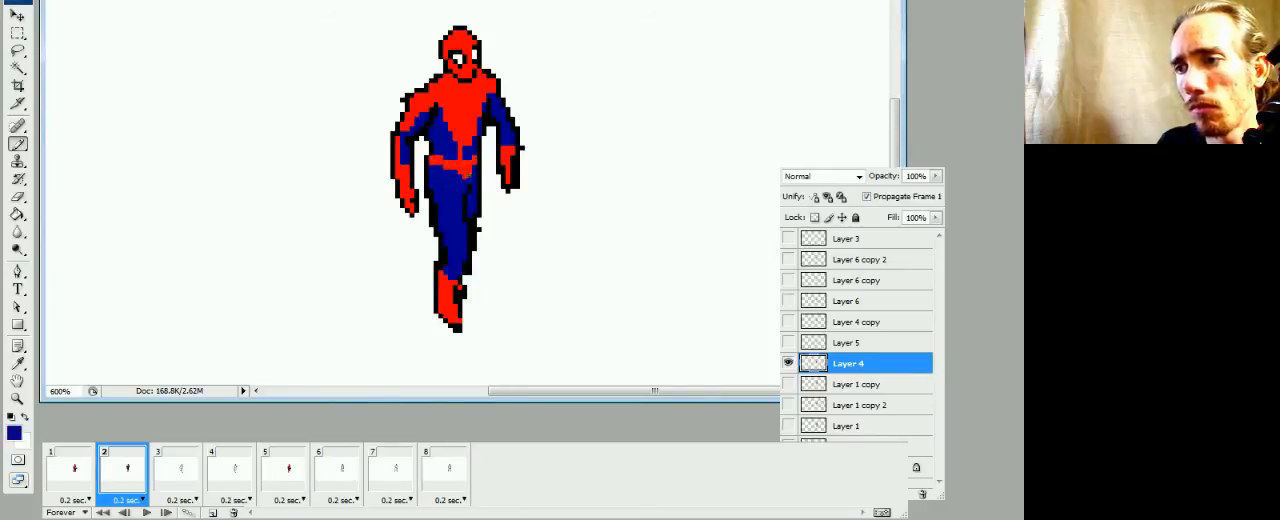
# Compare the belt with frame 1 and touch up its pixels beside the central red stripe in frame 2
pyautogui.click(84, 473)
pyautogui.click(114, 475)
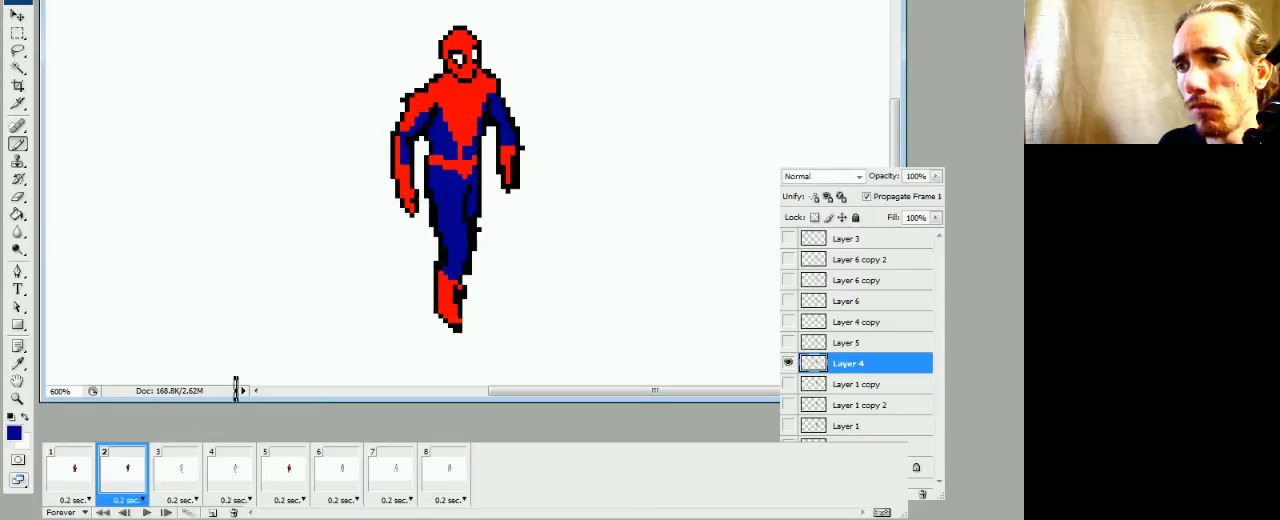
pyautogui.click(469, 170)
pyautogui.keyDown('alt'); pyautogui.click(472, 159); pyautogui.keyUp('alt')
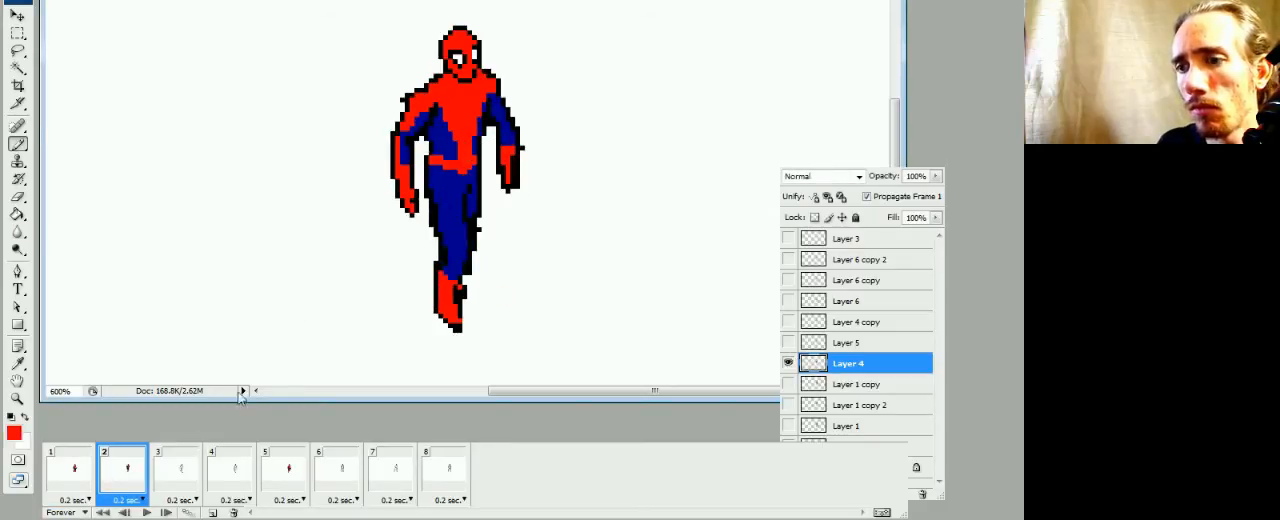
# Compare the suit with frame 1 and add red along the outer edge of the other upper arm in frame 2
pyautogui.click(79, 473)
pyautogui.click(114, 476)
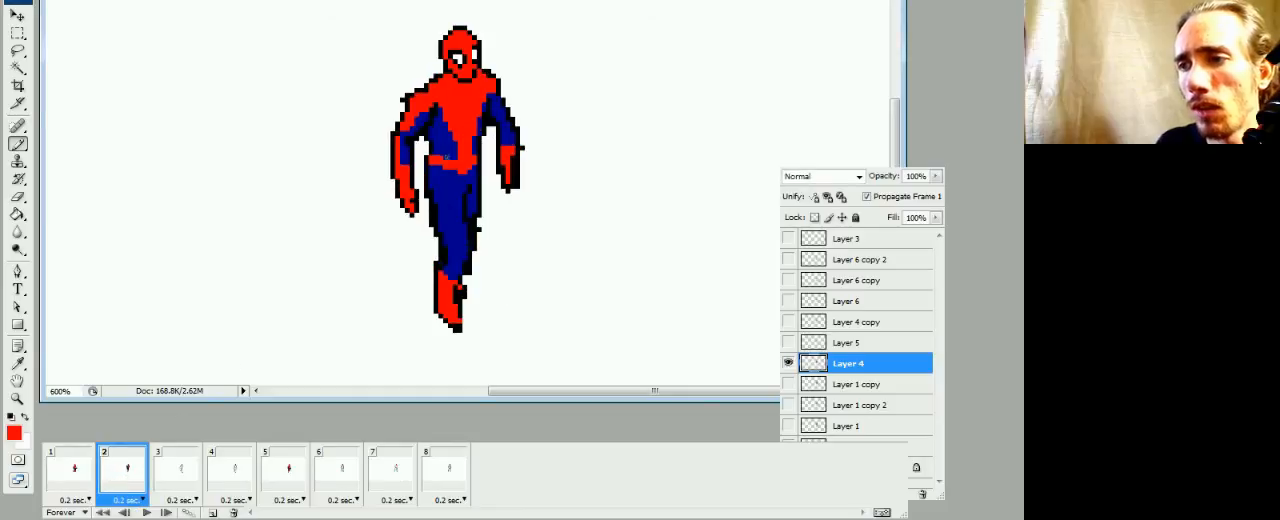
pyautogui.click(77, 478)
pyautogui.click(113, 480)
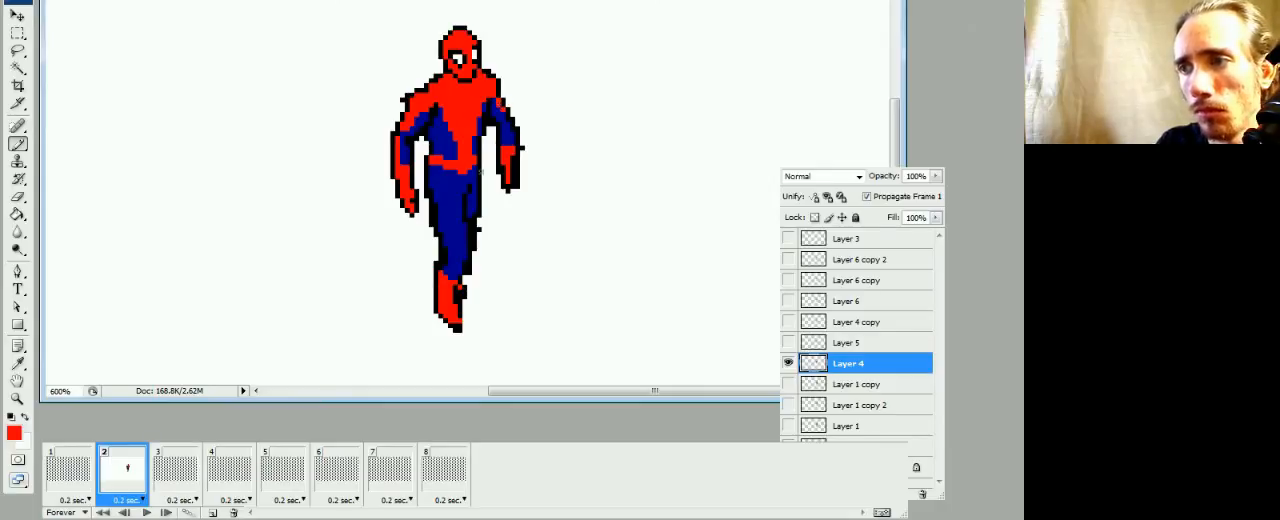
# Play the animation to check the colored frame 2, stop the playback, and return to frame 1
pyautogui.press('space')
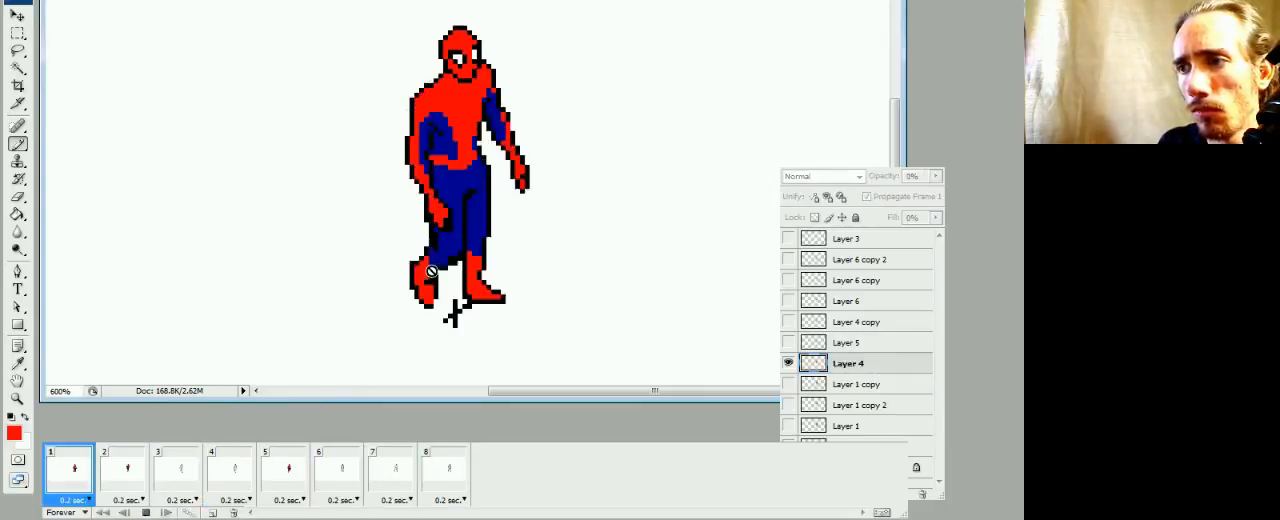
pyautogui.press('space')
pyautogui.click(90, 475)
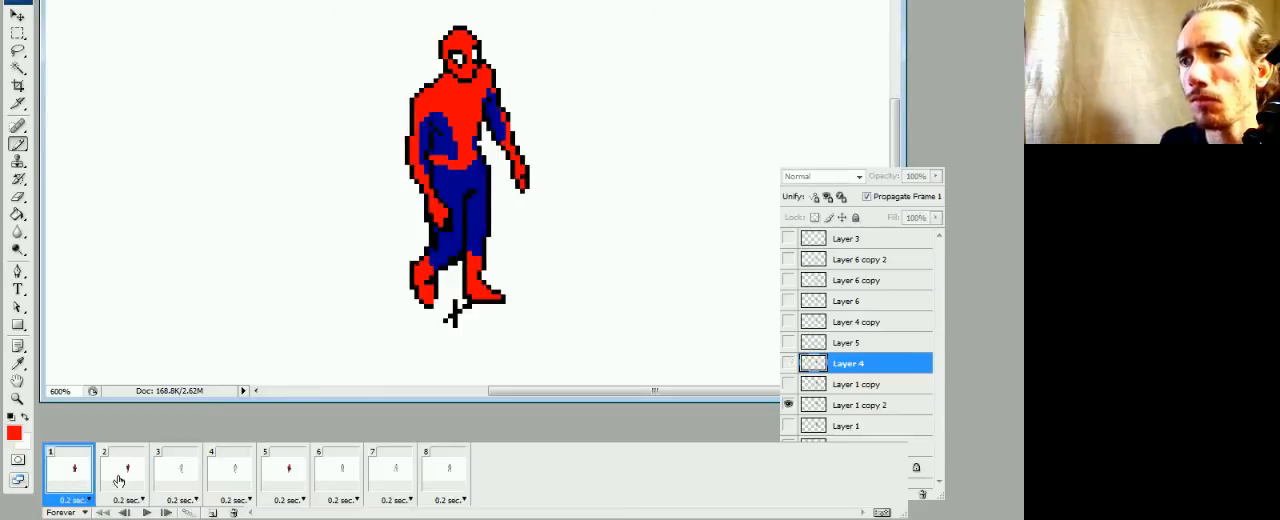
# Compare frames 1 to 3, sample the suit's dark blue from frame 2, and make Layer 5 active in frame 3
pyautogui.click(122, 472)
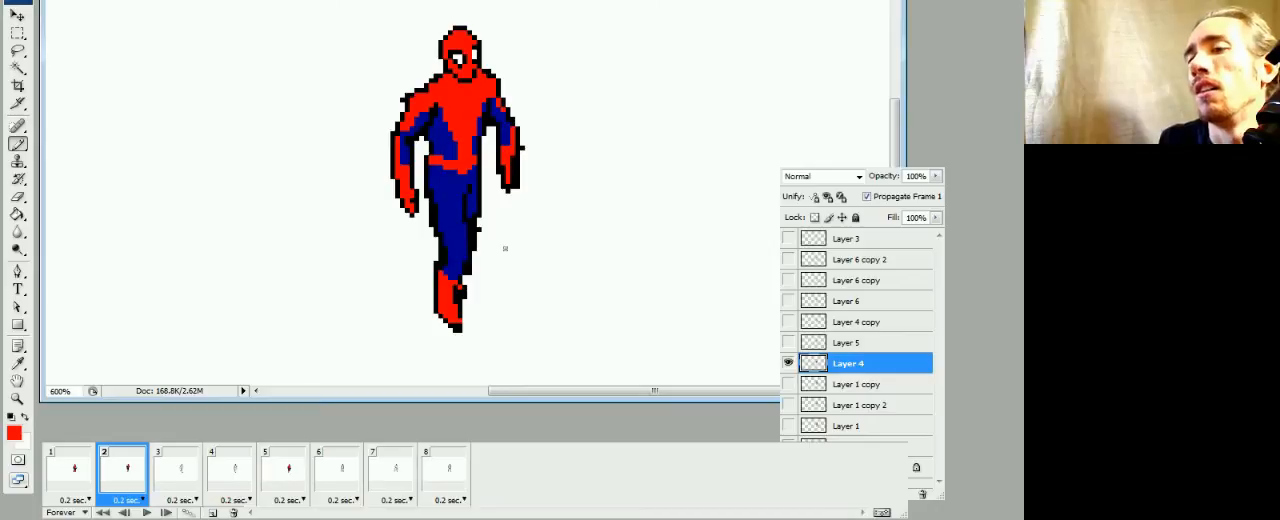
pyautogui.click(180, 478)
pyautogui.click(128, 478)
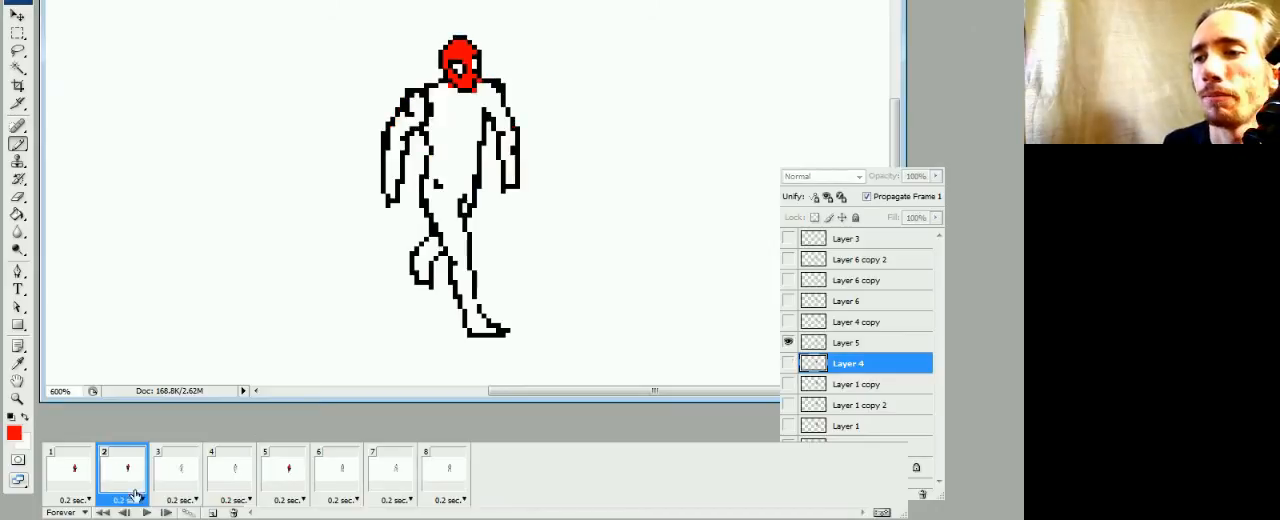
pyautogui.click(94, 480)
pyautogui.click(125, 479)
pyautogui.press('x')
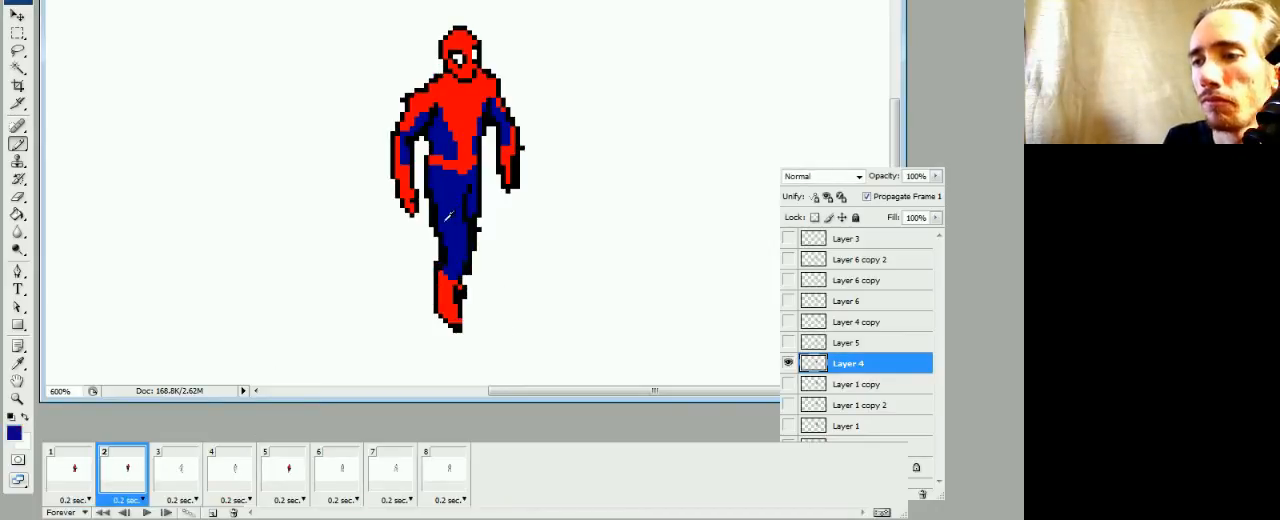
pyautogui.click(178, 481)
pyautogui.click(808, 350)
pyautogui.click(810, 345)
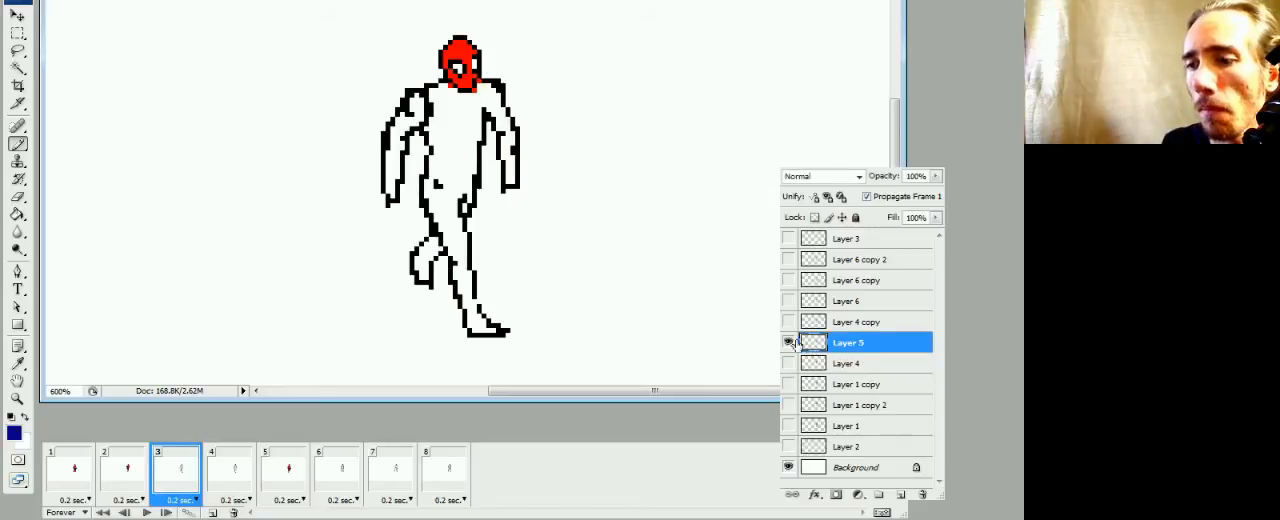
pyautogui.press('g')
pyautogui.click(453, 170)
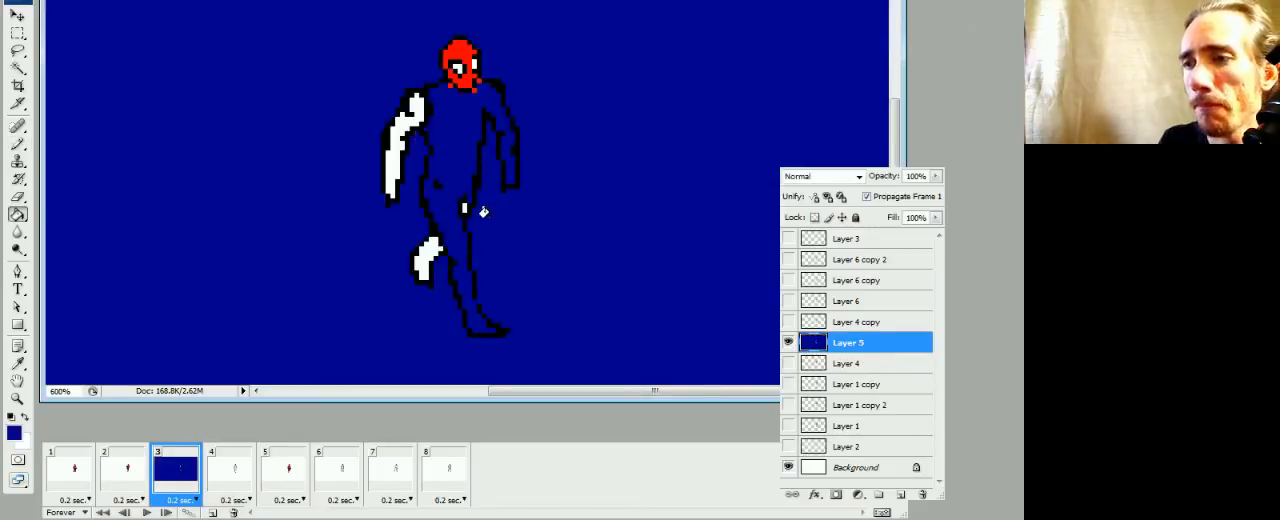
pyautogui.hotkey('ctrl', 'z')
# Close the outline gap at the front foot in frame 3 and fill the torso, legs and both arms with dark blue
pyautogui.press('b')
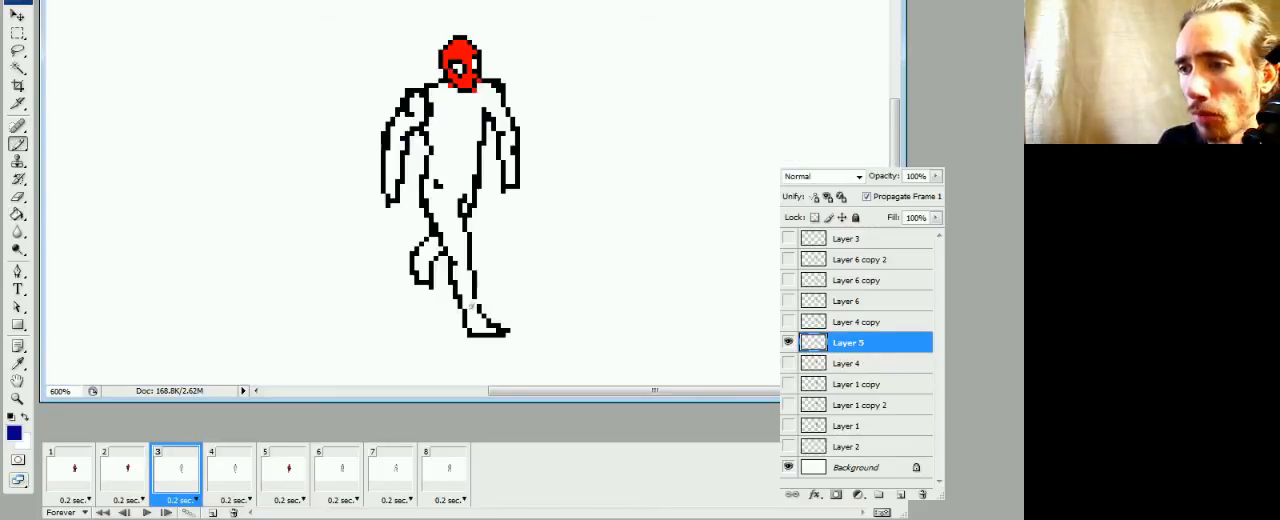
pyautogui.press('g')
pyautogui.click(448, 232)
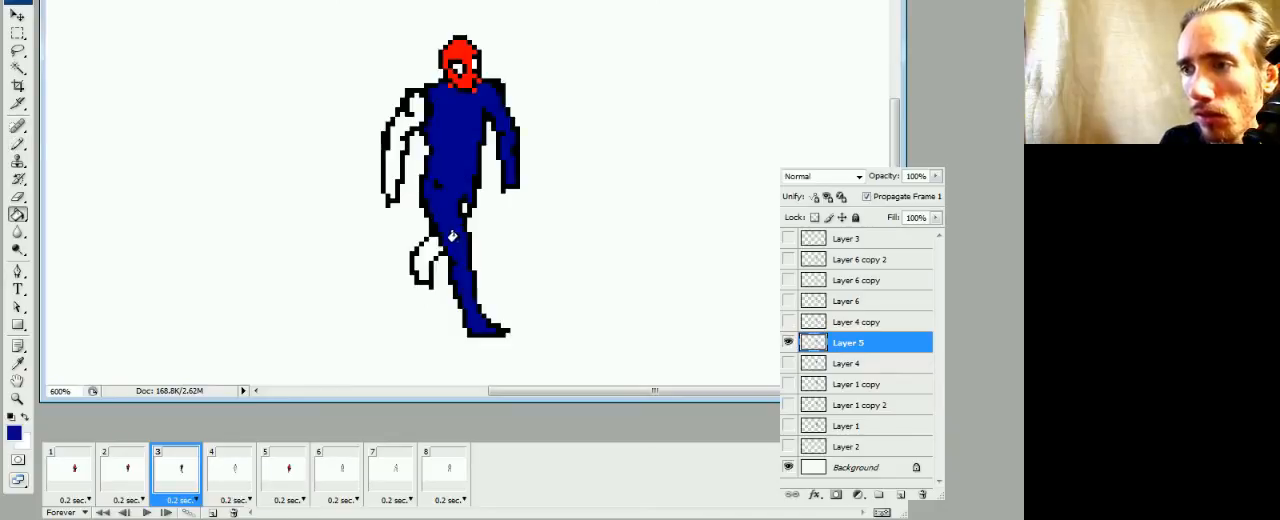
pyautogui.click(400, 126)
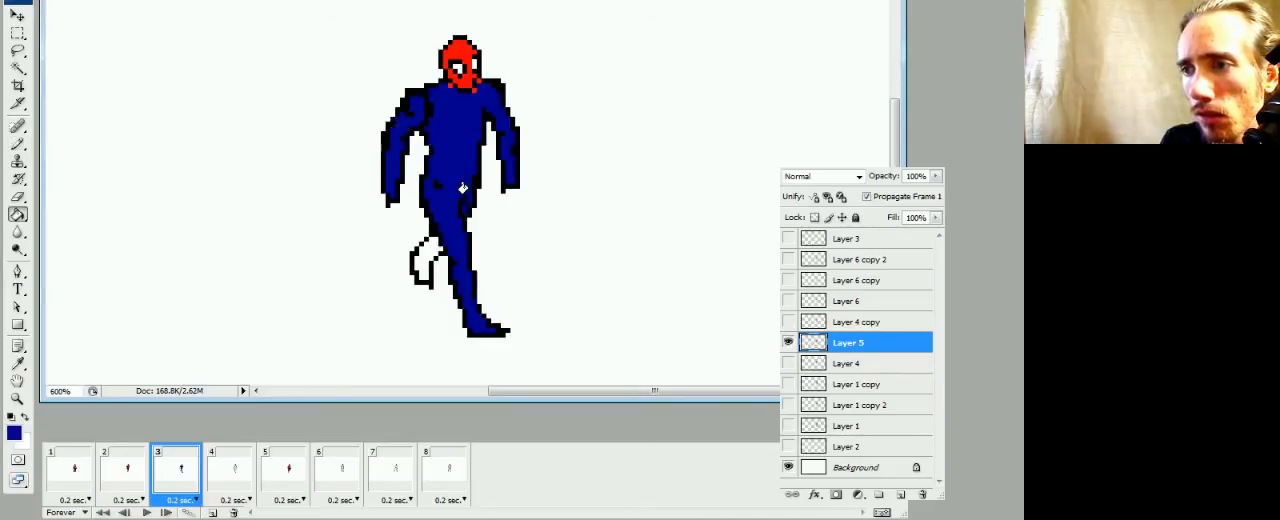
# Sample the mask's red and color the rear boot and the front boot in frame 3, using frame 2 as reference
pyautogui.keyDown('alt'); pyautogui.click(472, 80); pyautogui.keyUp('alt')
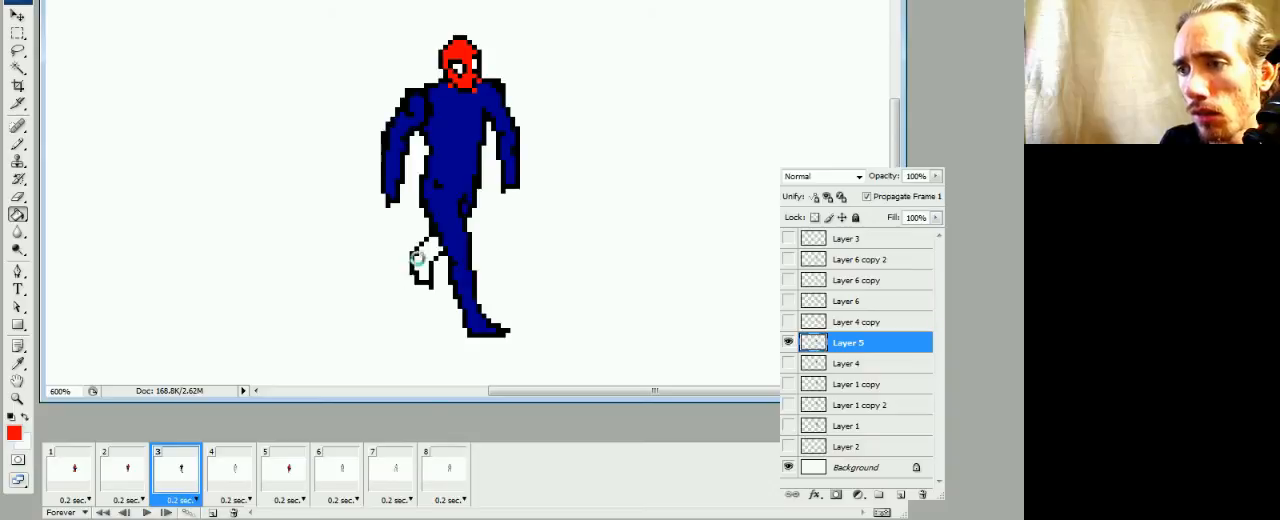
pyautogui.click(420, 262)
pyautogui.click(127, 484)
pyautogui.click(175, 466)
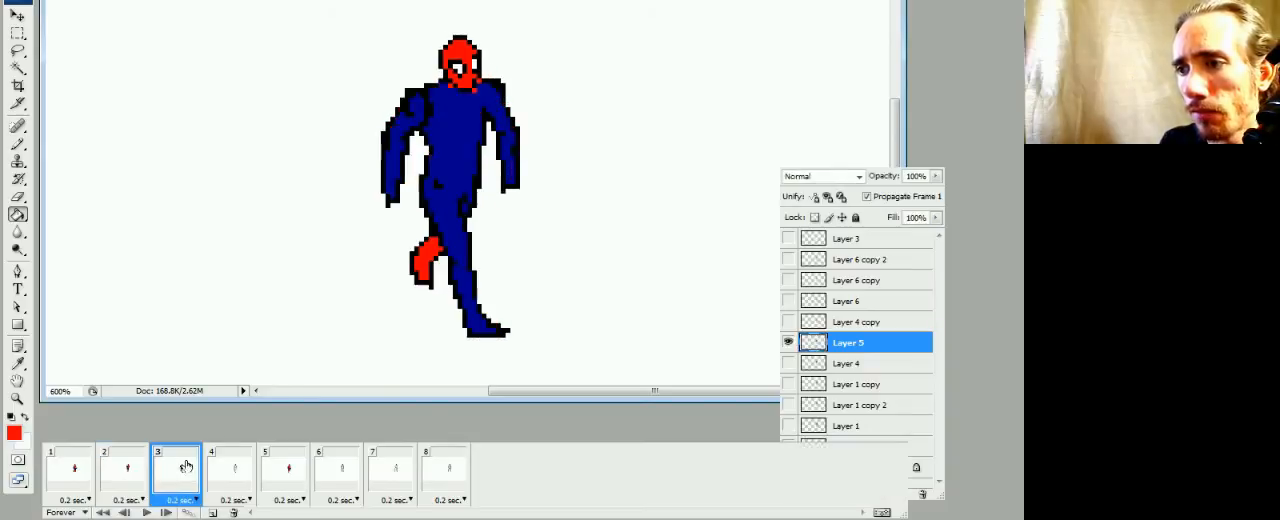
pyautogui.press('b')
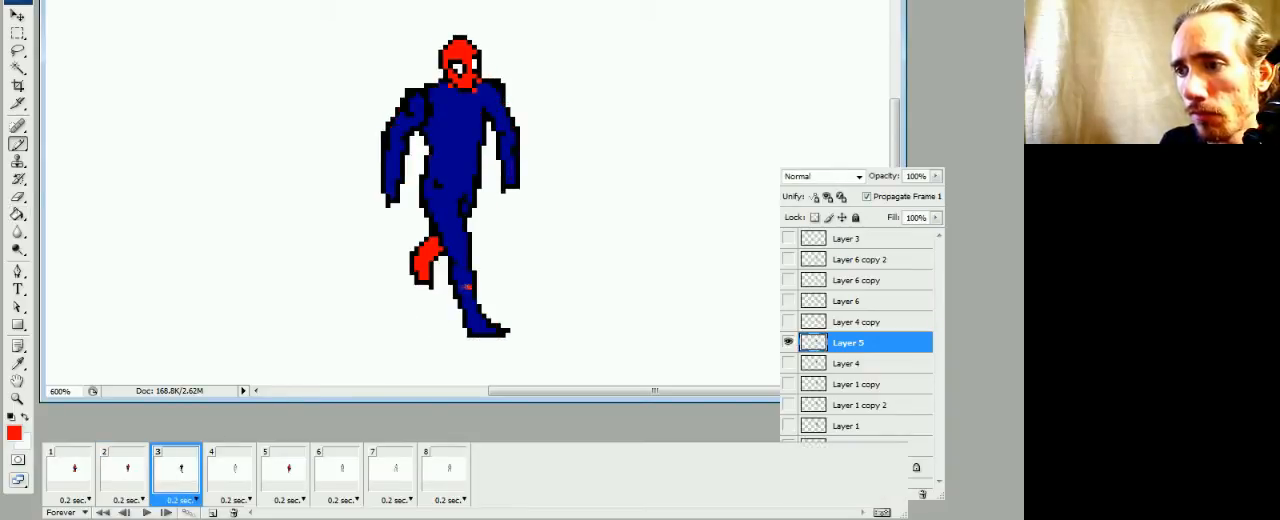
pyautogui.press('g')
pyautogui.click(470, 305)
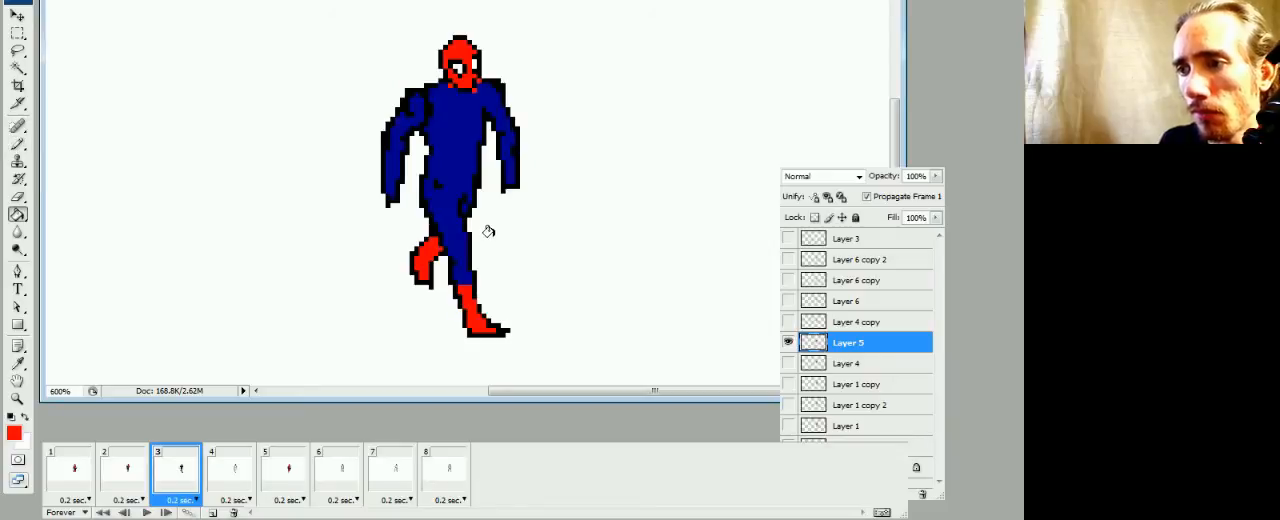
# Paint a red belt sloping across the waist in frame 3, comparing its position with frame 2
pyautogui.press('b')
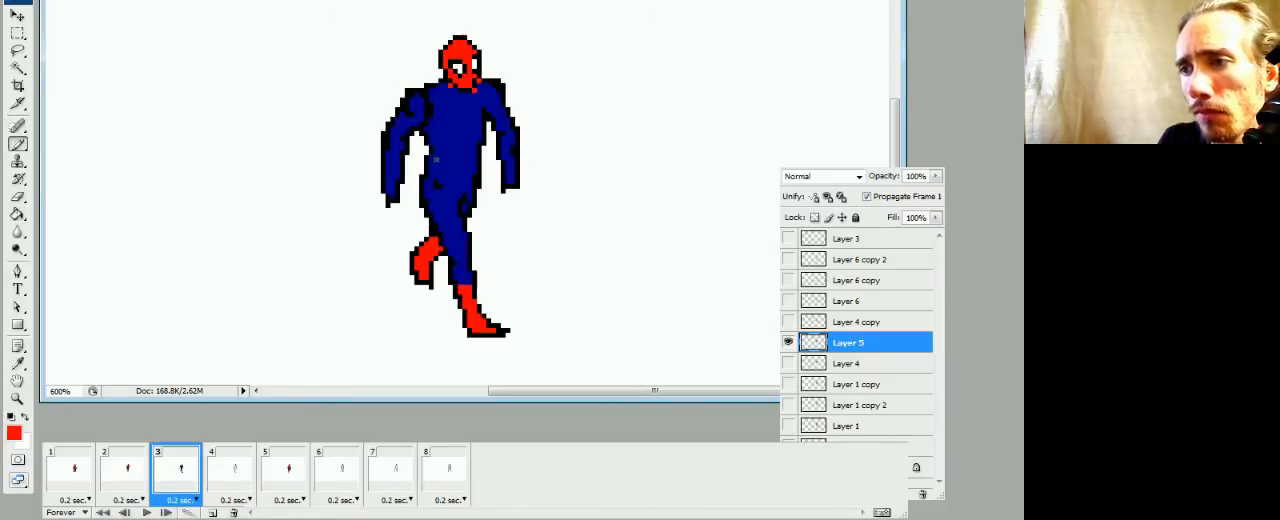
pyautogui.click(128, 468)
pyautogui.click(178, 468)
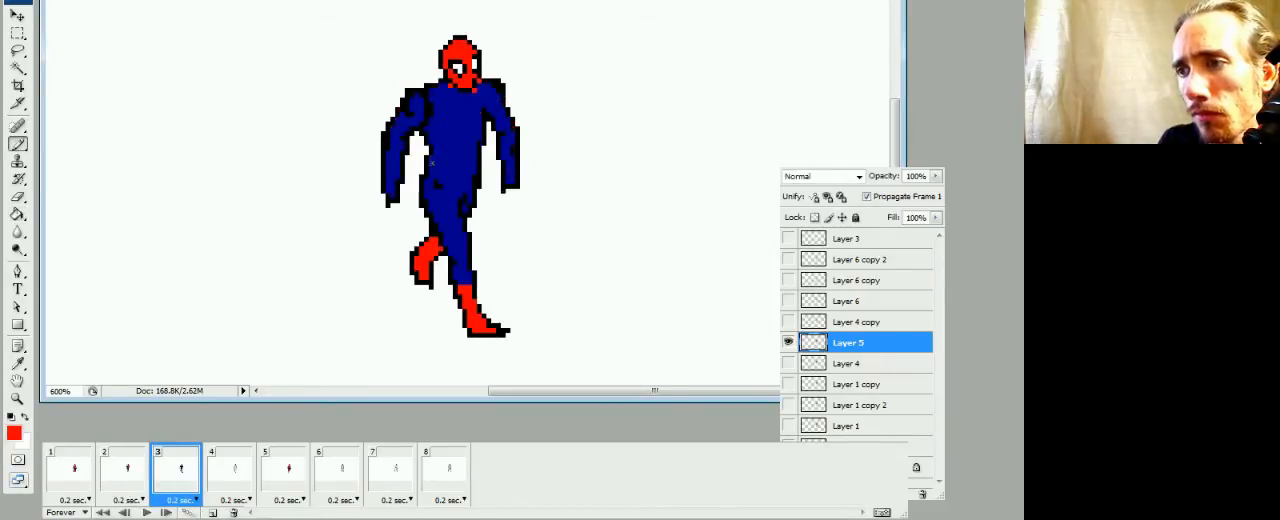
pyautogui.moveTo(434, 160); pyautogui.dragTo(462, 172)
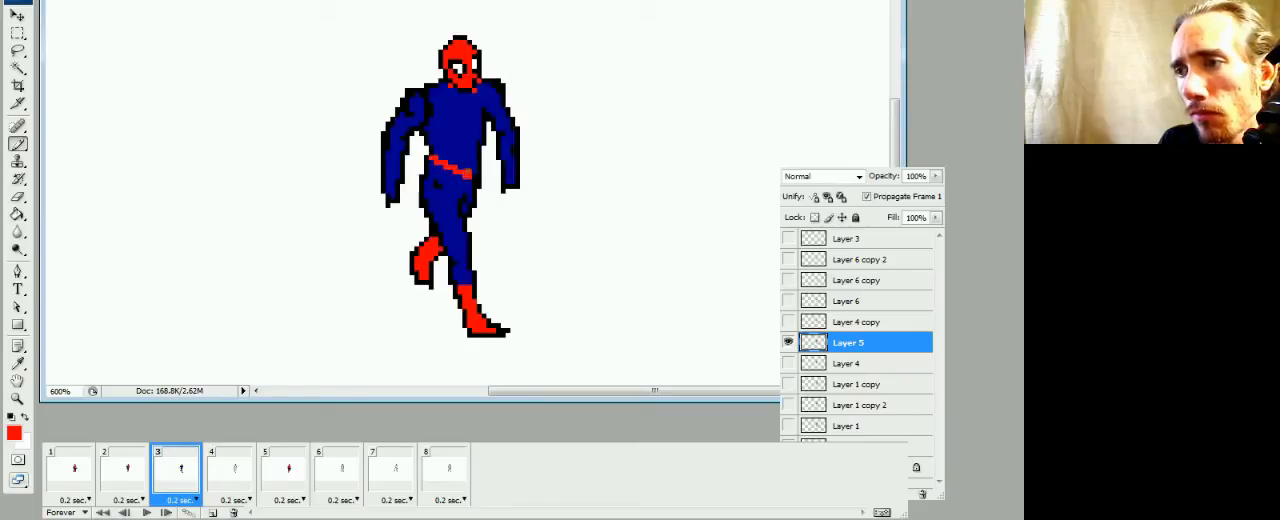
pyautogui.click(127, 470)
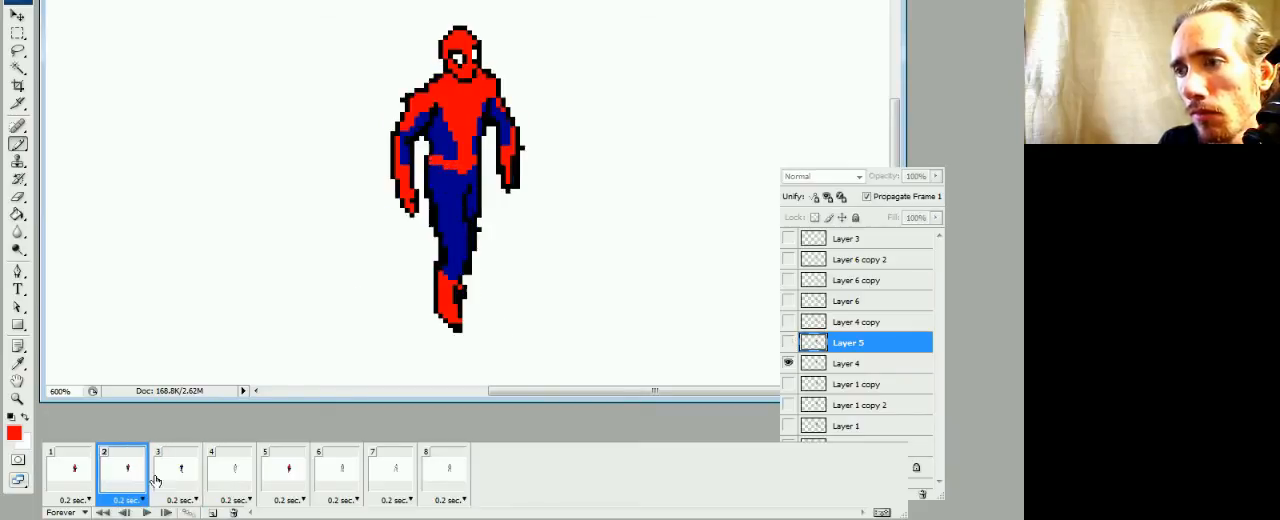
pyautogui.click(178, 470)
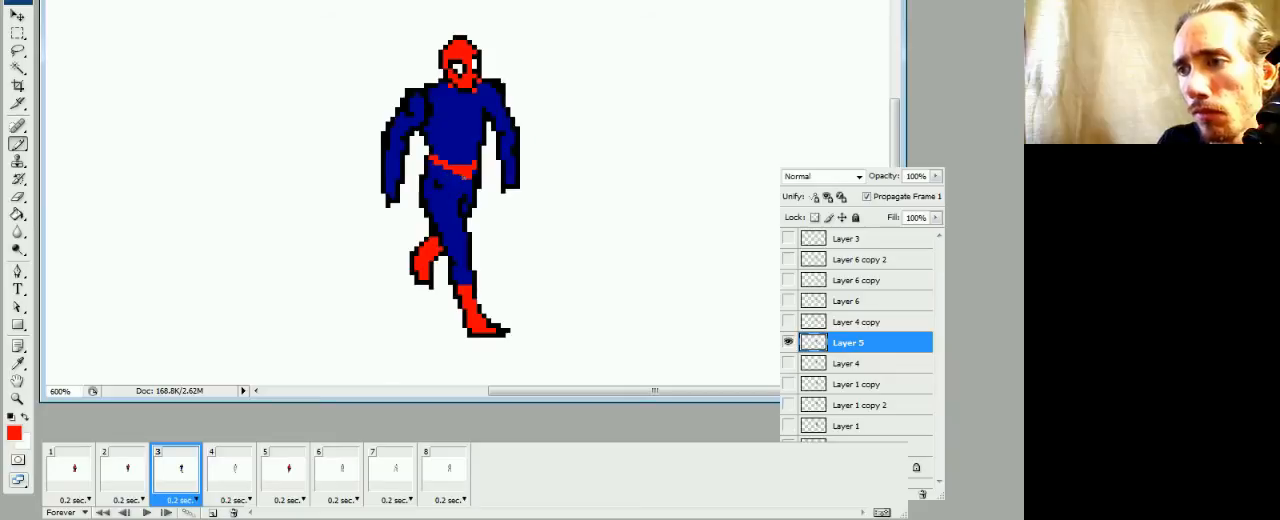
# Outline the chest panel from the belt up to both shoulders in frame 3 and fill it with red, following frame 2
pyautogui.click(127, 470)
pyautogui.click(178, 470)
pyautogui.moveTo(465, 145)
pyautogui.mouseDown()
pyautogui.moveTo(456, 163)
pyautogui.moveTo(450, 124)
pyautogui.moveTo(420, 103)
pyautogui.mouseUp()
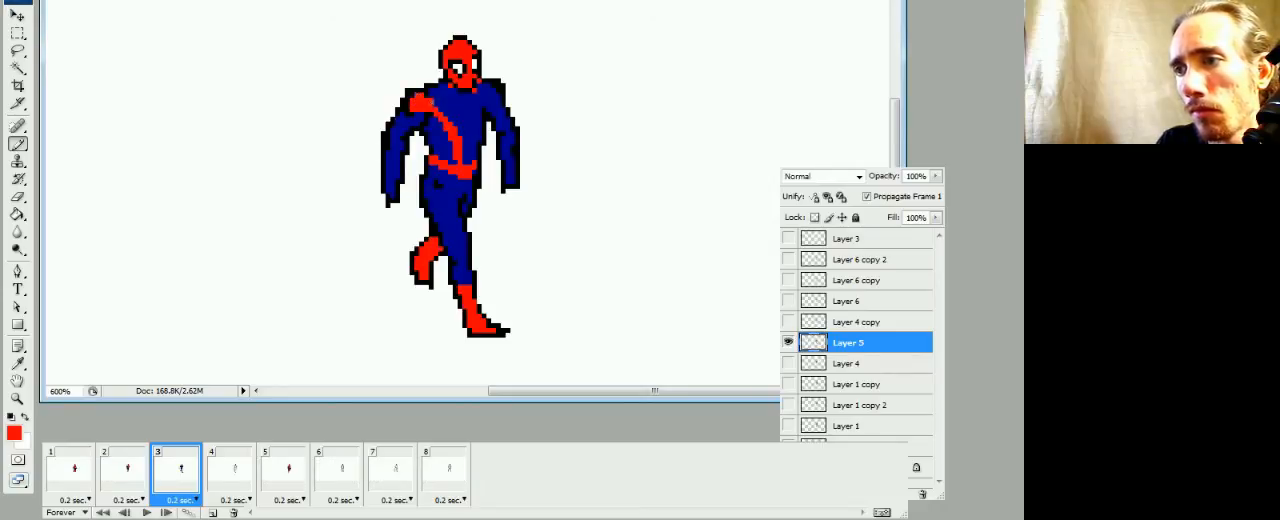
pyautogui.moveTo(467, 160); pyautogui.dragTo(478, 122)
pyautogui.click(135, 475)
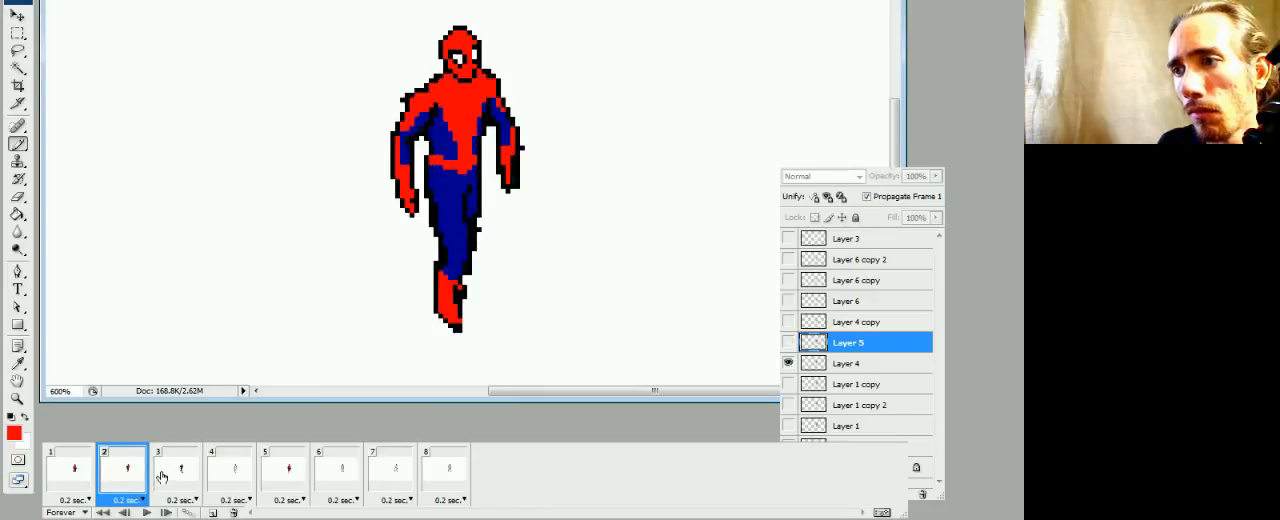
pyautogui.click(160, 478)
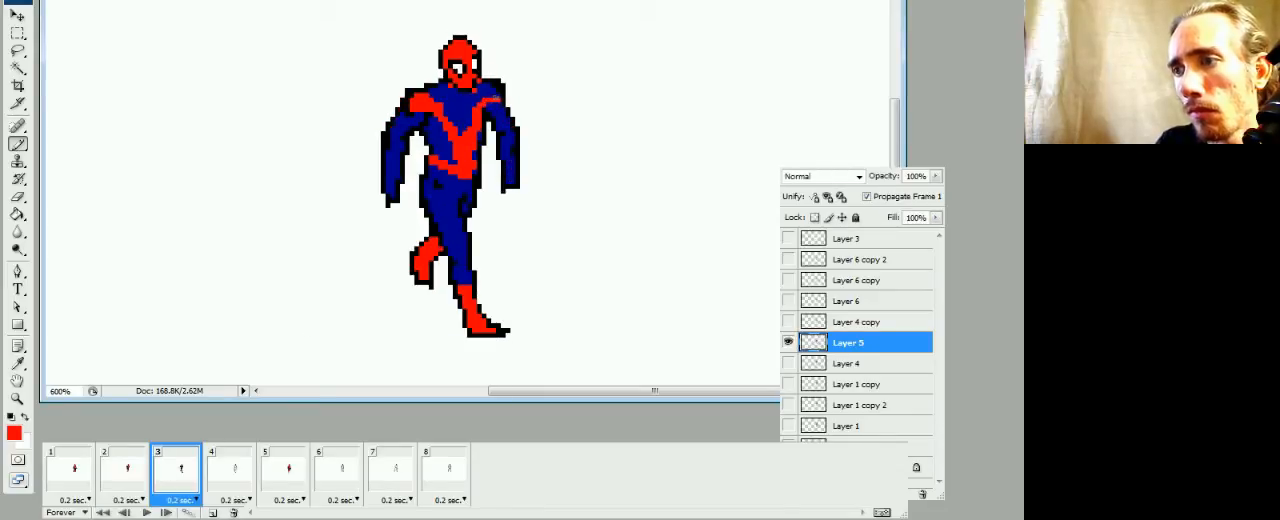
pyautogui.press('g')
pyautogui.click(461, 107)
pyautogui.press('b')
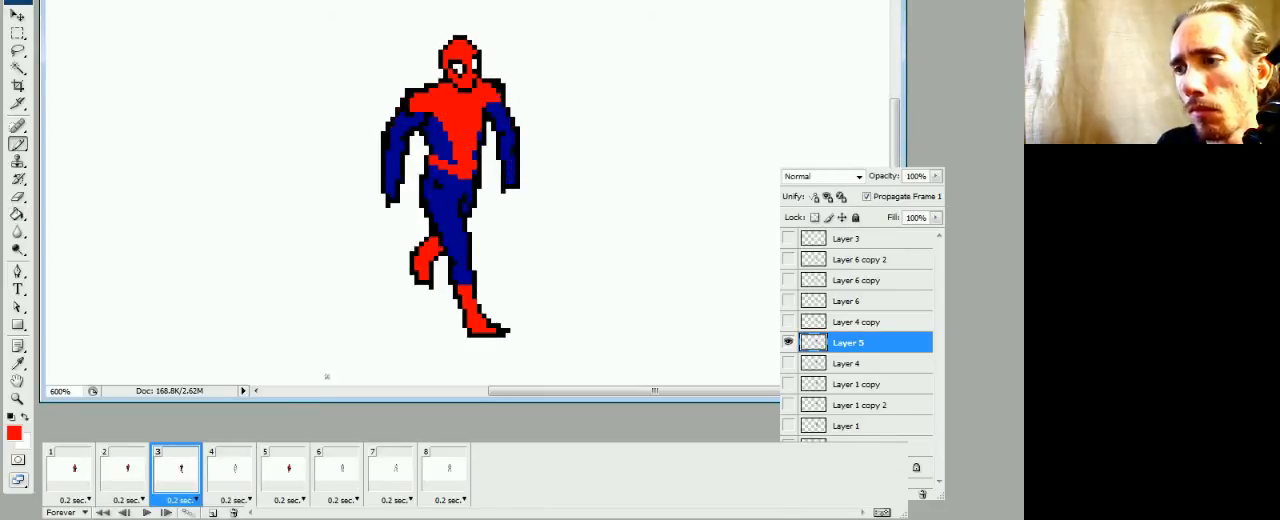
# Paint a red stripe down the outer edge of the rear arm in frame 3 and fill its forearm and hand red
pyautogui.click(133, 477)
pyautogui.click(184, 478)
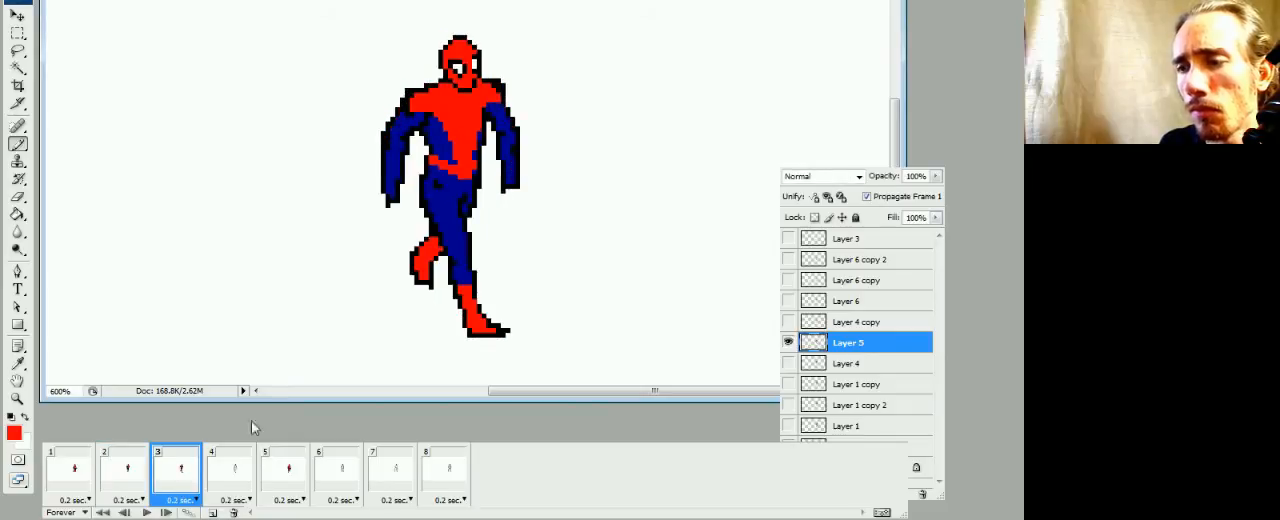
pyautogui.moveTo(403, 115); pyautogui.dragTo(399, 127)
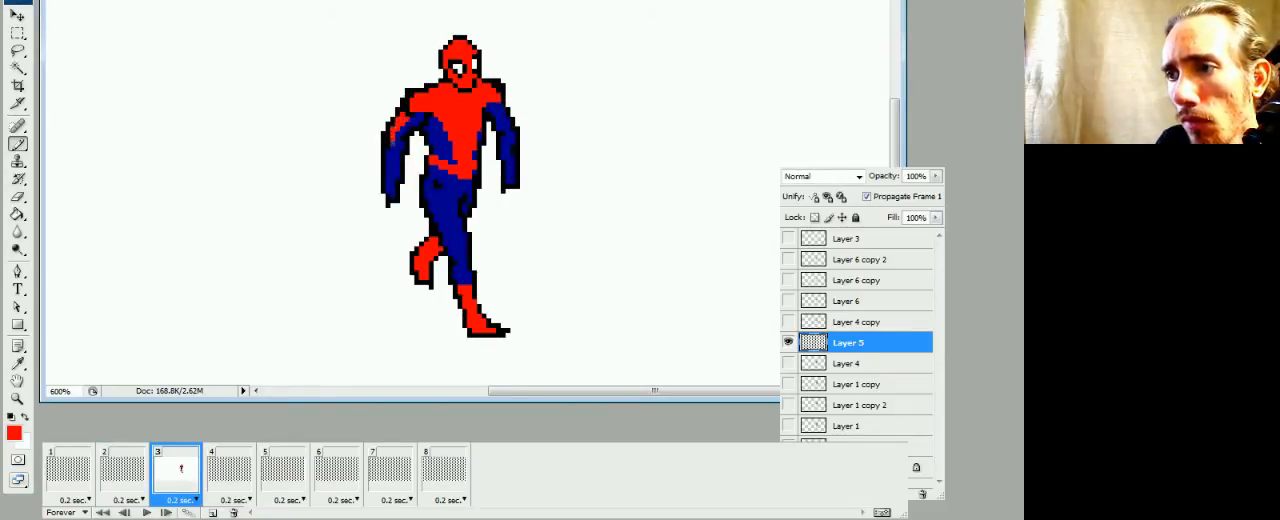
pyautogui.moveTo(393, 138); pyautogui.dragTo(389, 166)
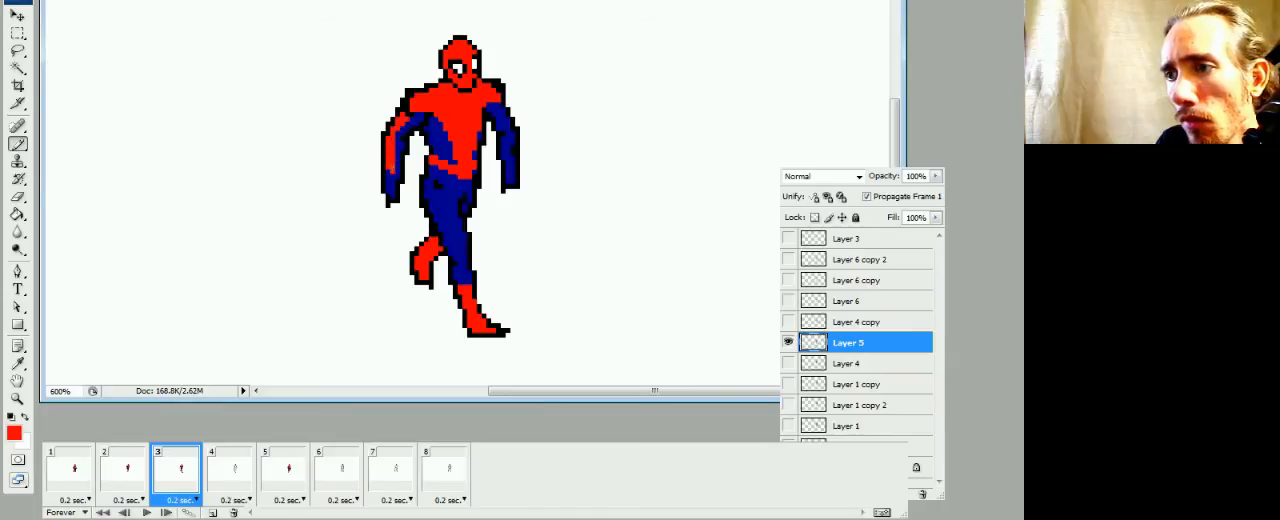
pyautogui.press('g')
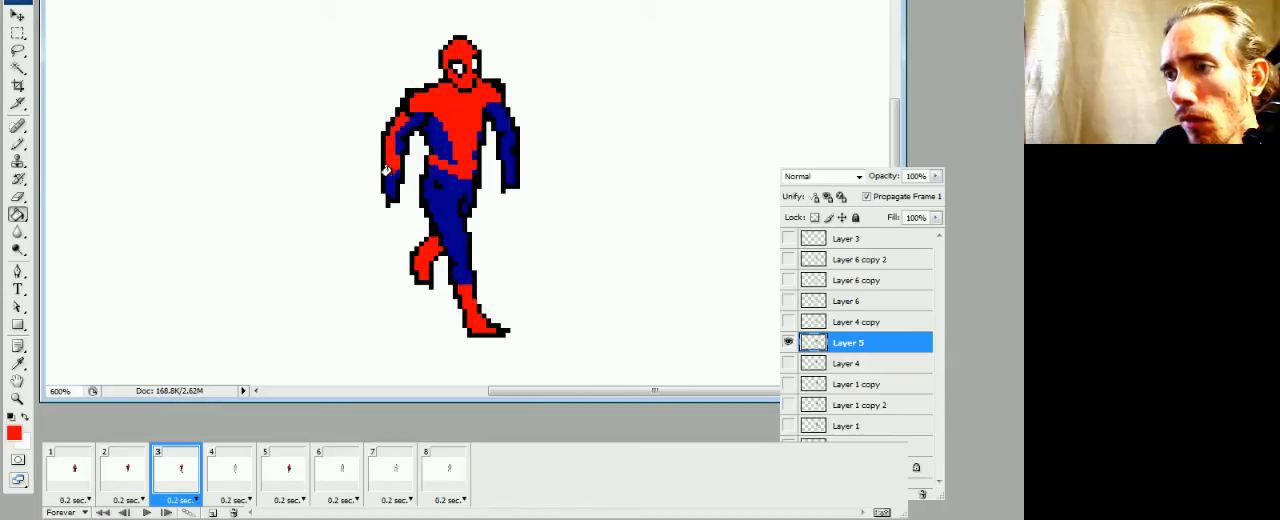
pyautogui.click(391, 182)
# Mark the glove edge on the other arm in frame 3, fill the forearm red, and add red along the outer upper arm
pyautogui.press('b')
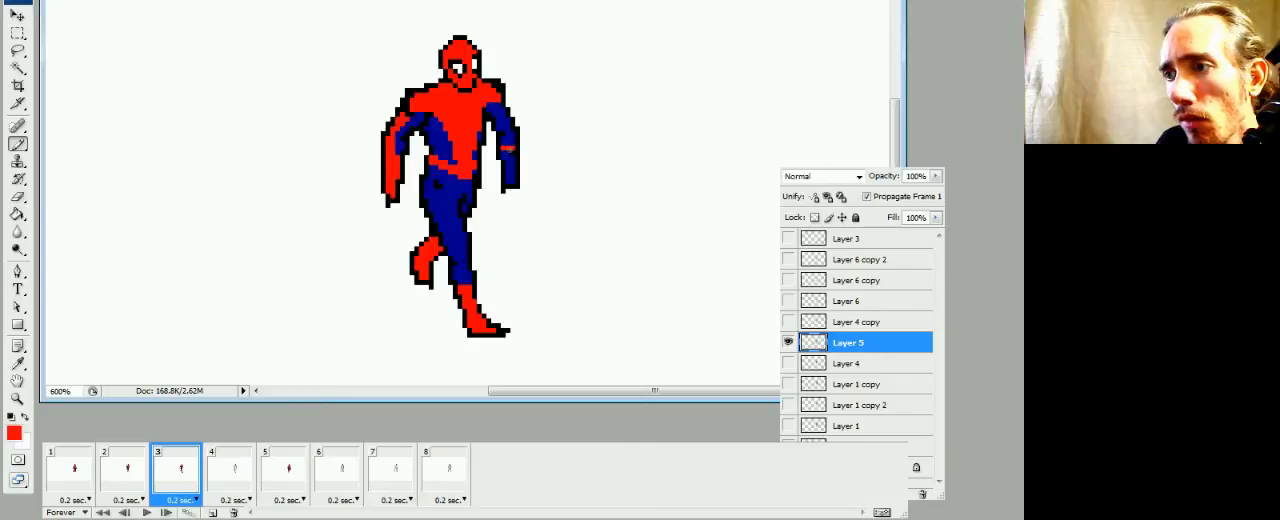
pyautogui.press('g')
pyautogui.click(508, 158)
pyautogui.press('b')
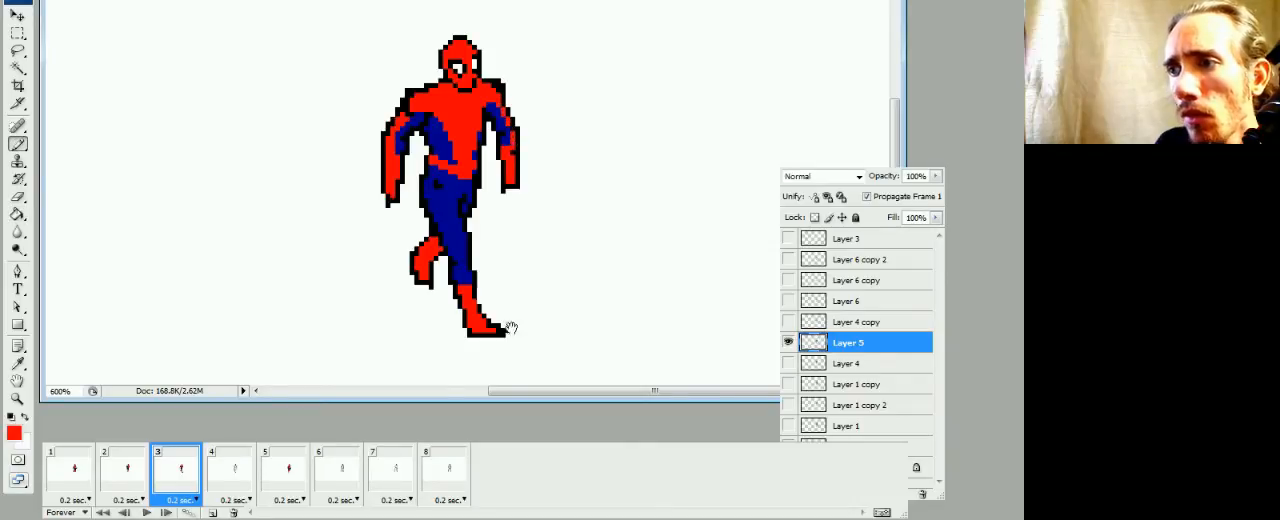
# Play the animation to check the colored frame 3, stop the playback, and return to frame 3
pyautogui.press('space')
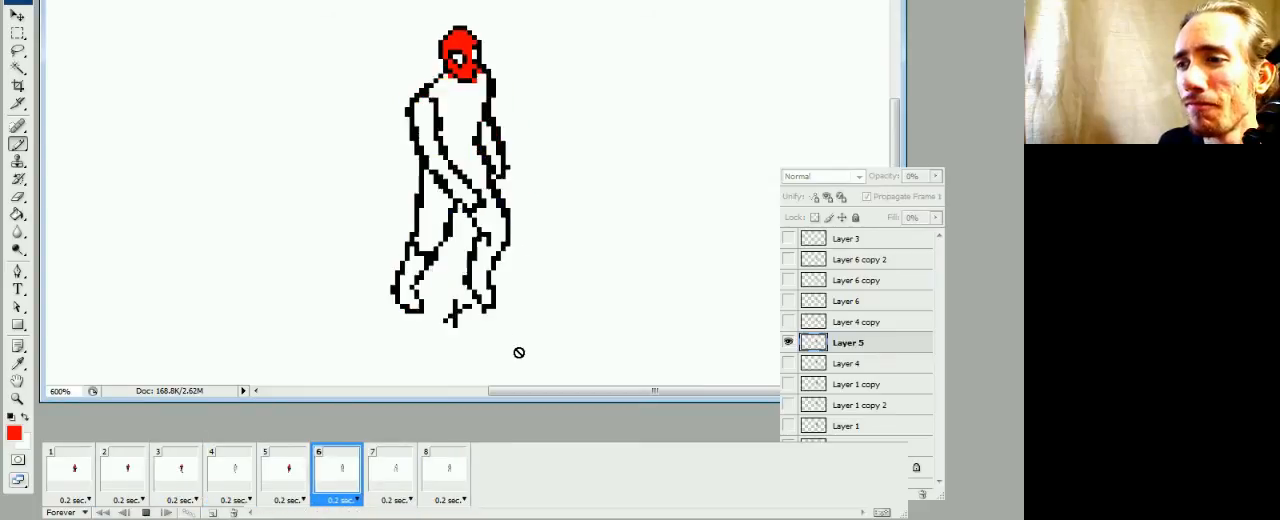
pyautogui.press('space')
pyautogui.click(212, 481)
pyautogui.click(188, 478)
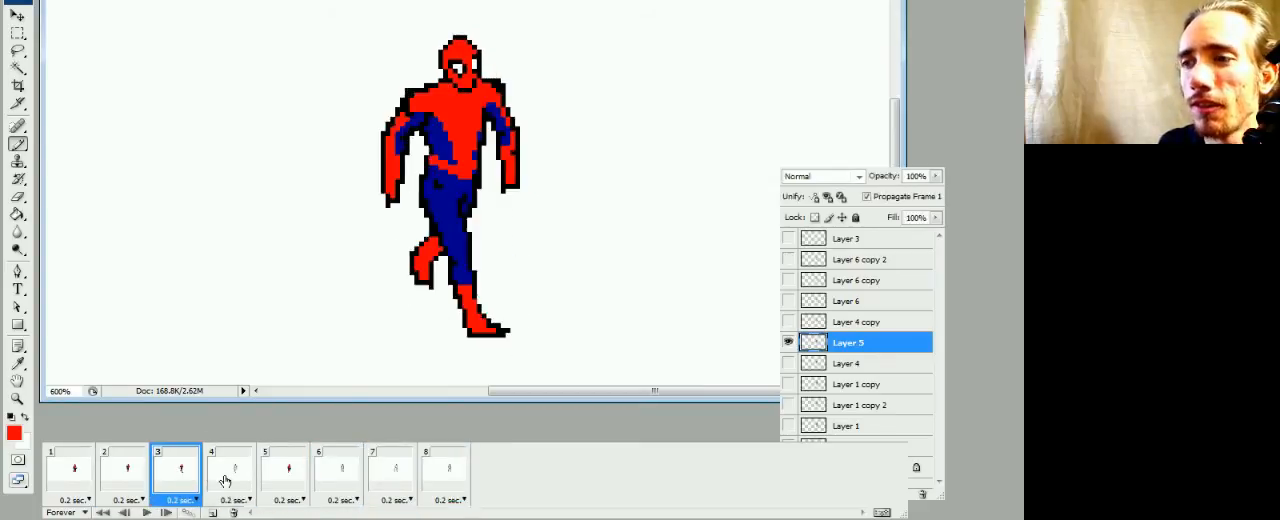
# Using the dark blue from frame 3, close frame 4's foot outline on Layer 4 copy and fill the torso, legs and arms
pyautogui.click(222, 480)
pyautogui.click(170, 484)
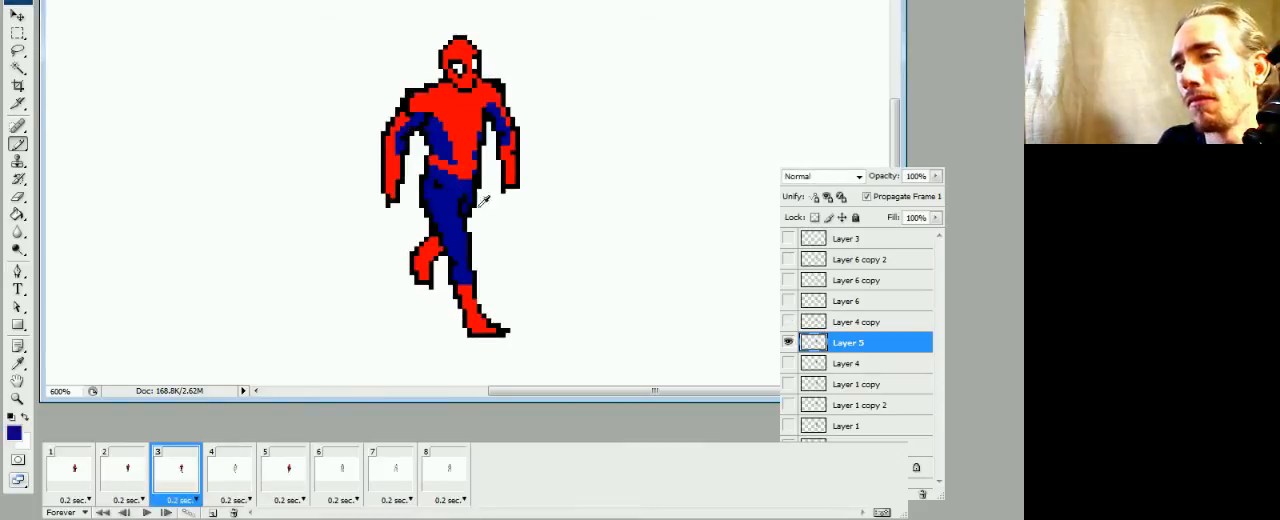
pyautogui.click(227, 481)
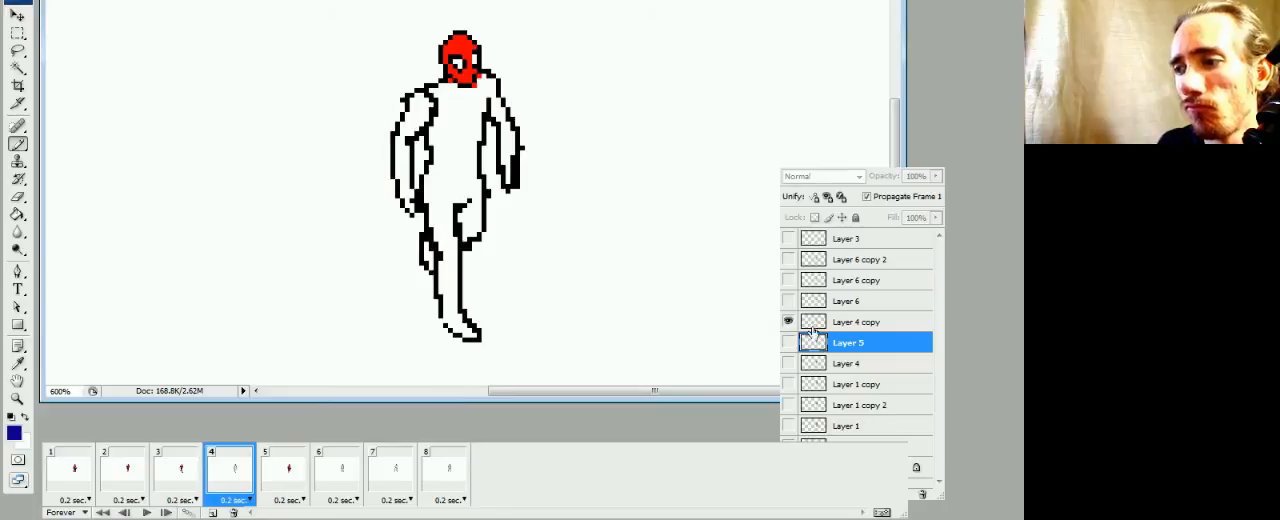
pyautogui.click(811, 326)
pyautogui.press('g')
pyautogui.press('b')
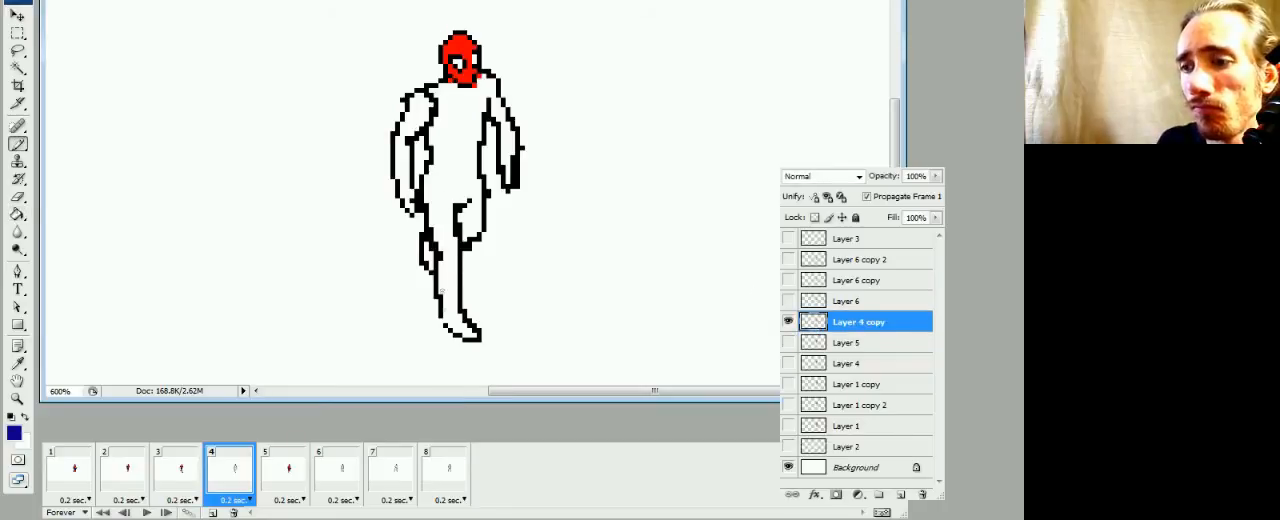
pyautogui.press('g')
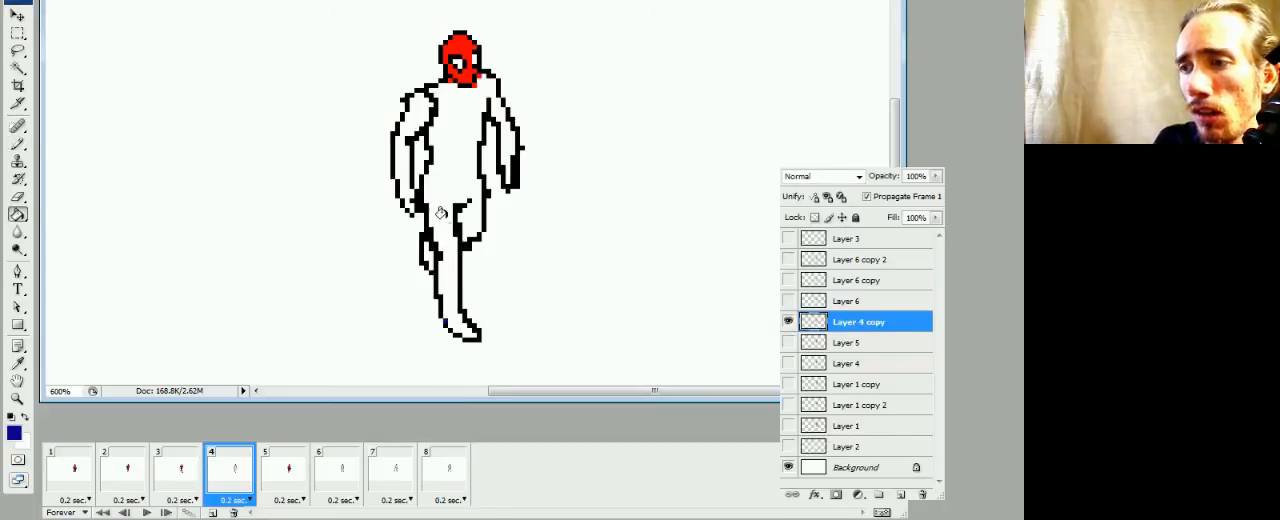
pyautogui.click(443, 177)
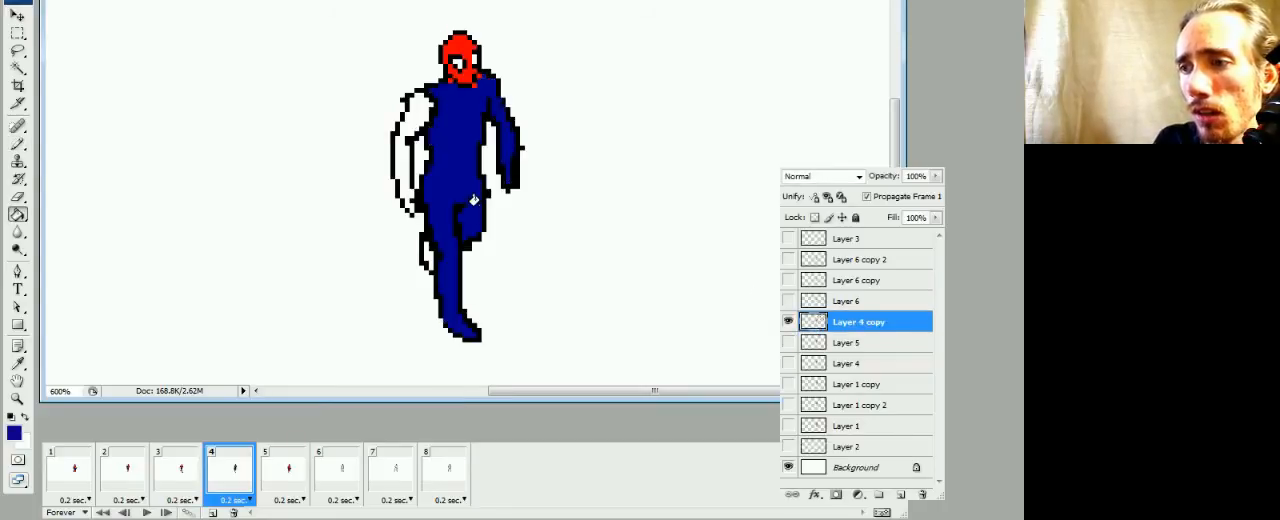
pyautogui.click(415, 125)
# Using the mask's red, fill the rear foot in frame 4, mark the front leg's boot edge and fill the boot red
pyautogui.keyDown('alt'); pyautogui.click(471, 70); pyautogui.keyUp('alt')
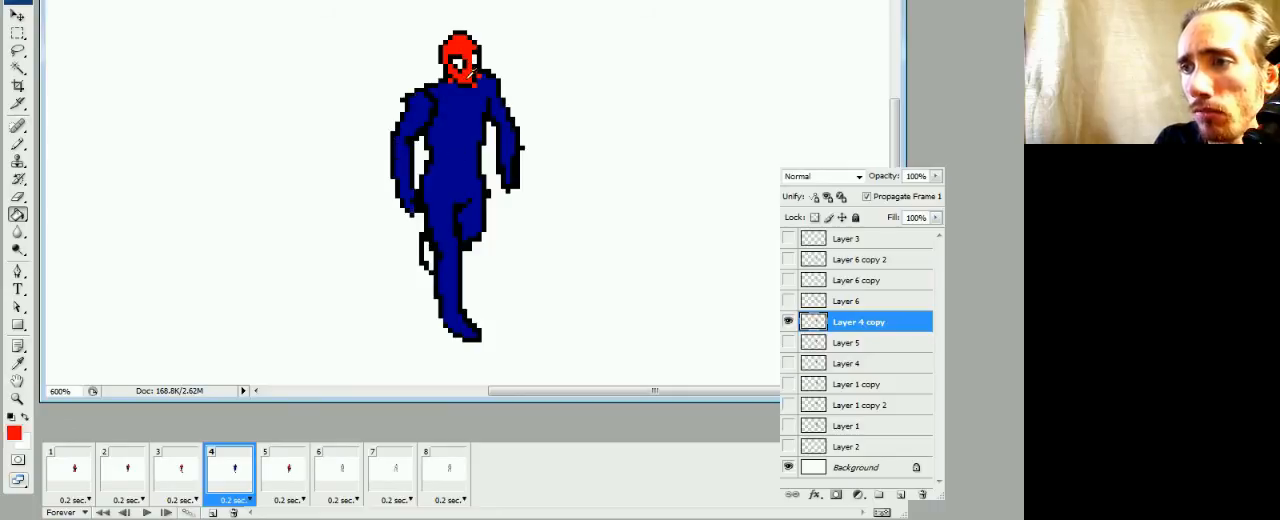
pyautogui.click(424, 256)
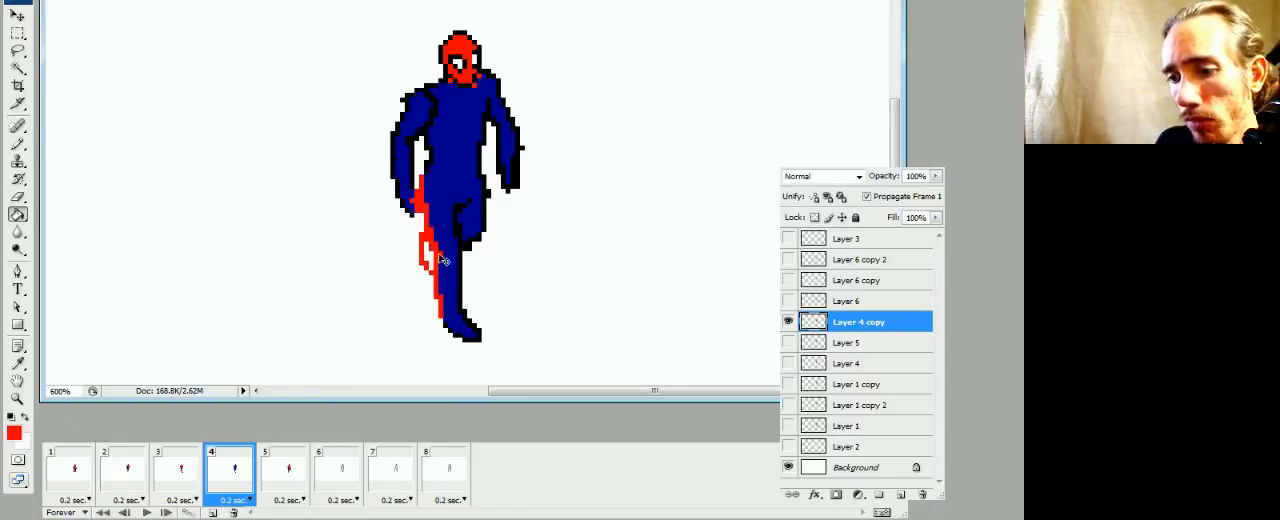
pyautogui.hotkey('ctrl', 'z')
pyautogui.click(428, 255)
pyautogui.press('b')
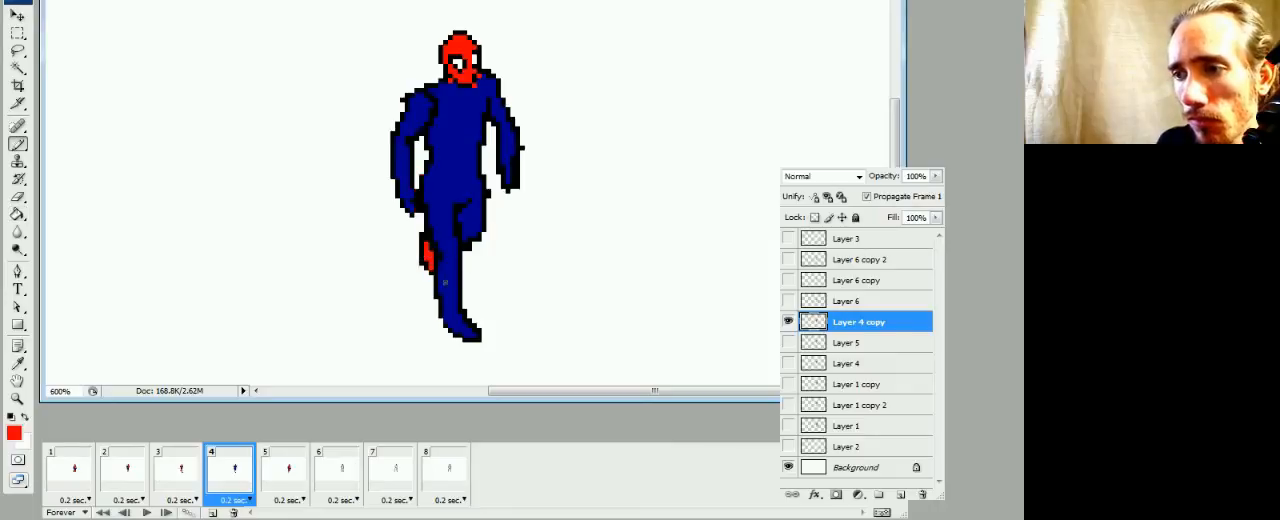
pyautogui.press('g')
pyautogui.click(446, 292)
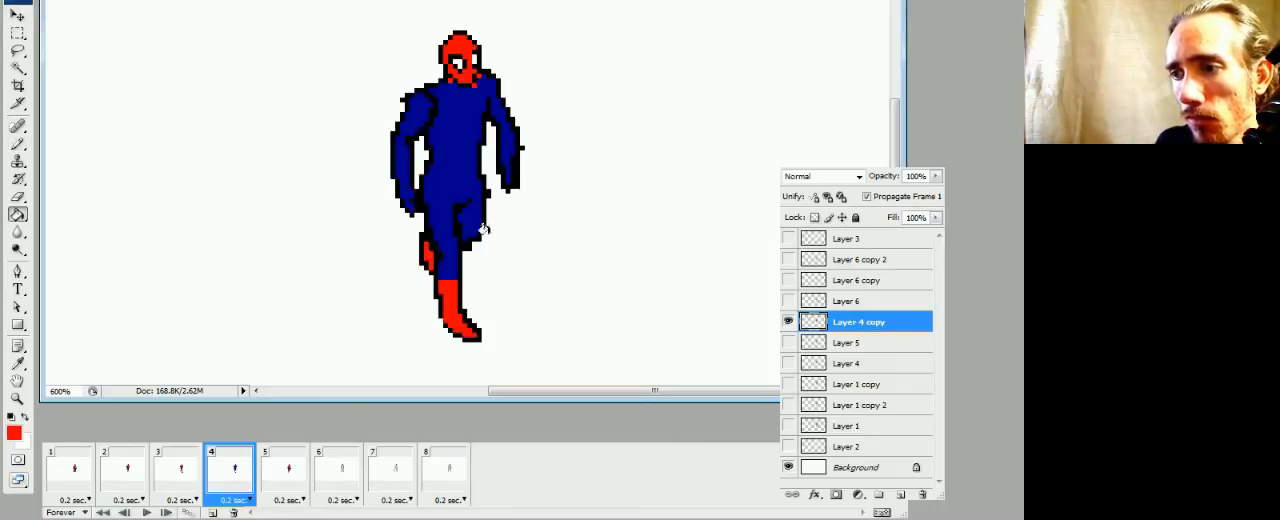
# Mark the glove edges on both arms in frame 4, fill both forearms red, and paint red along one outer upper arm
pyautogui.press('b')
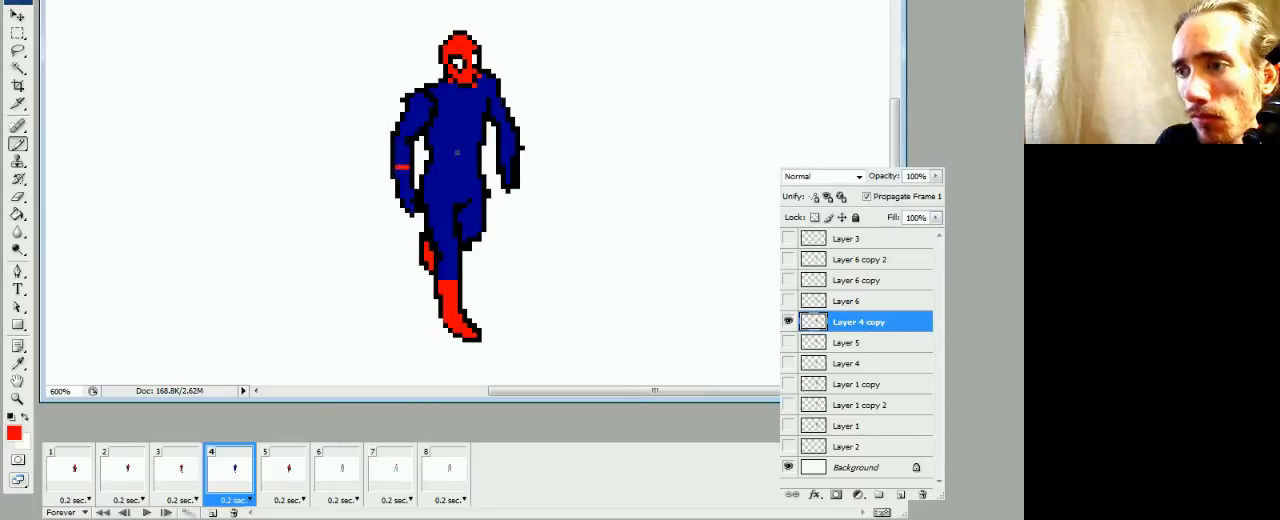
pyautogui.press('g')
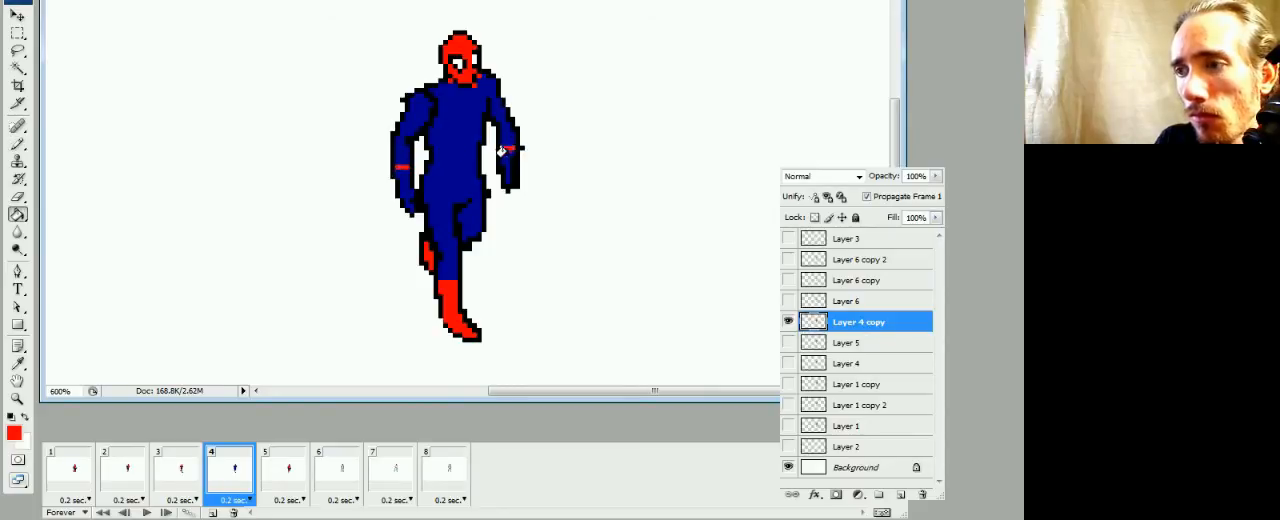
pyautogui.click(505, 152)
pyautogui.click(404, 166)
pyautogui.press('b')
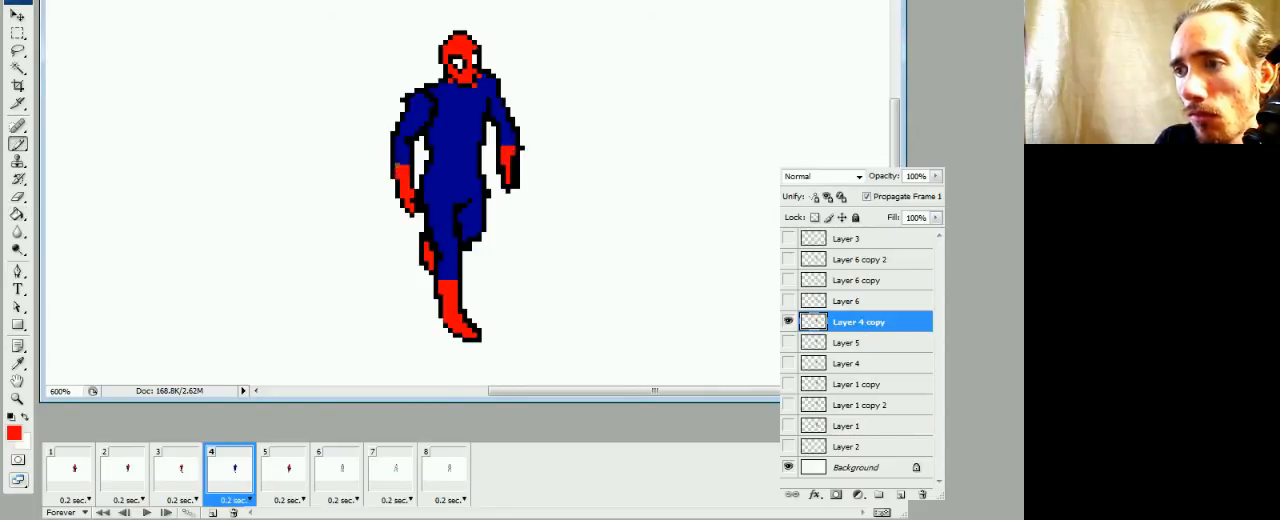
pyautogui.moveTo(404, 128); pyautogui.dragTo(413, 111)
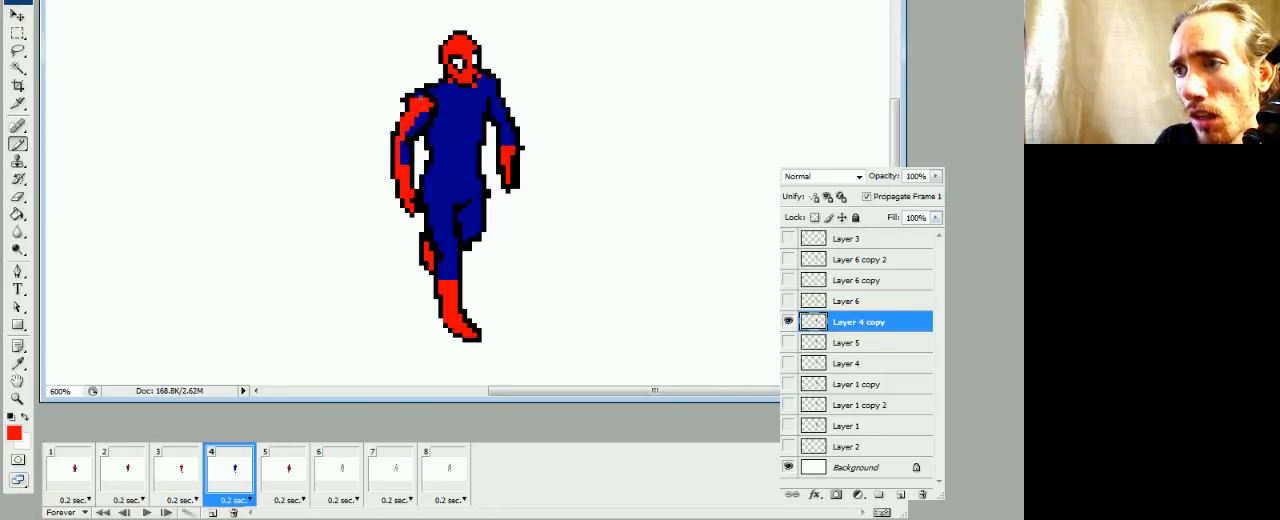
# Outline the V-shaped chest panel in red across the shoulders and torso of frame 4 and fill it red
pyautogui.moveTo(423, 99)
pyautogui.mouseDown()
pyautogui.moveTo(451, 115)
pyautogui.moveTo(456, 157)
pyautogui.moveTo(460, 126)
pyautogui.moveTo(464, 157)
pyautogui.mouseUp()
pyautogui.click(438, 104)
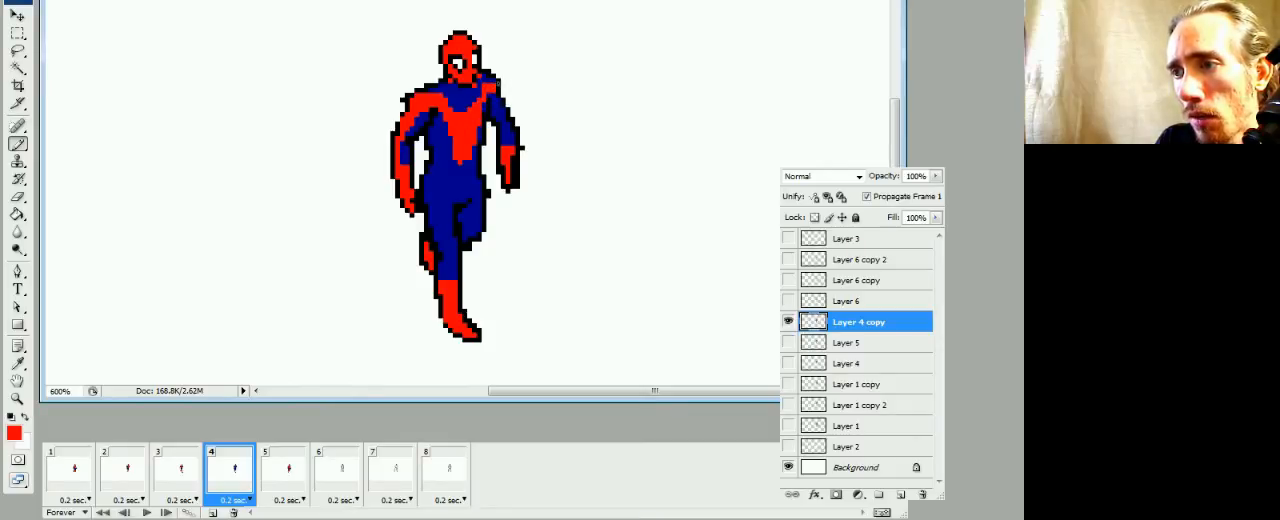
pyautogui.press('g')
pyautogui.click(461, 102)
# Paint a red belt across the waist in frame 4, erase its lower edge and repaint the erased pixels dark blue
pyautogui.press('b')
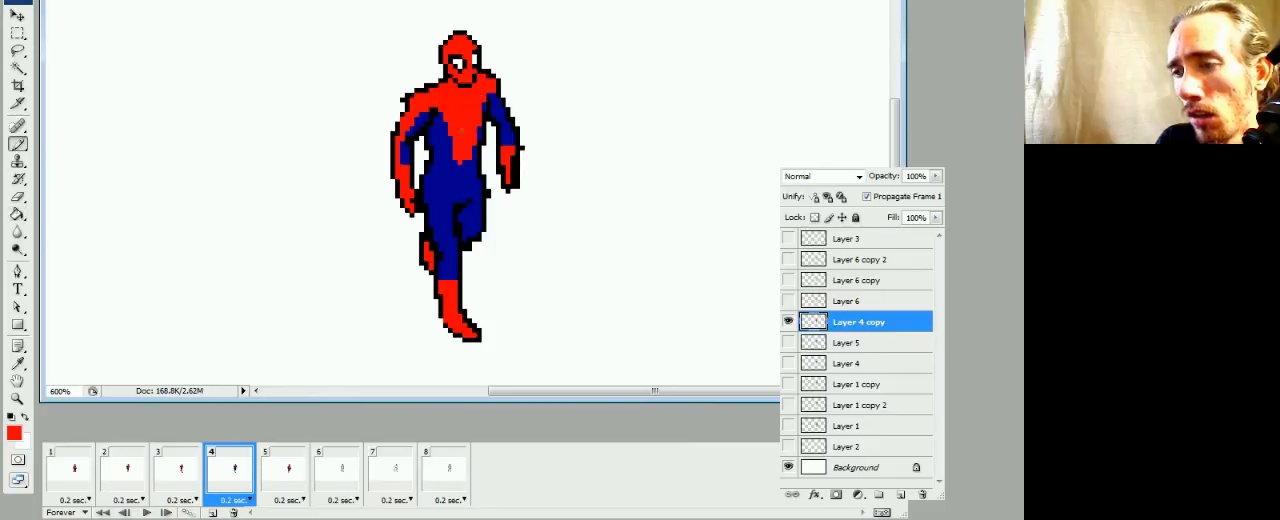
pyautogui.moveTo(451, 176); pyautogui.dragTo(460, 180)
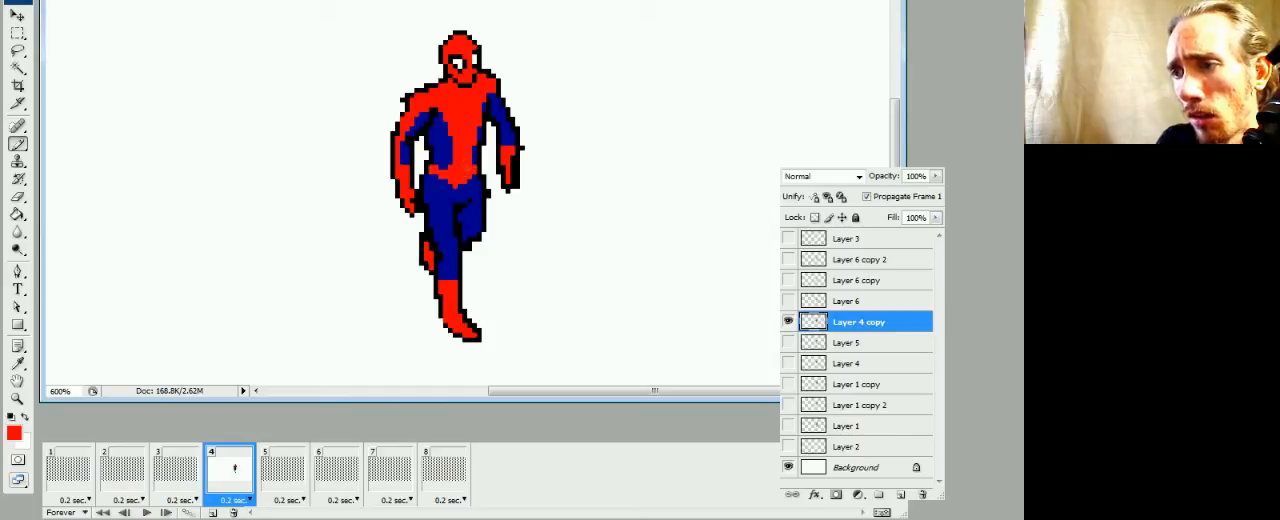
pyautogui.press('e')
pyautogui.press('b')
pyautogui.press('e')
pyautogui.moveTo(459, 188); pyautogui.dragTo(447, 183)
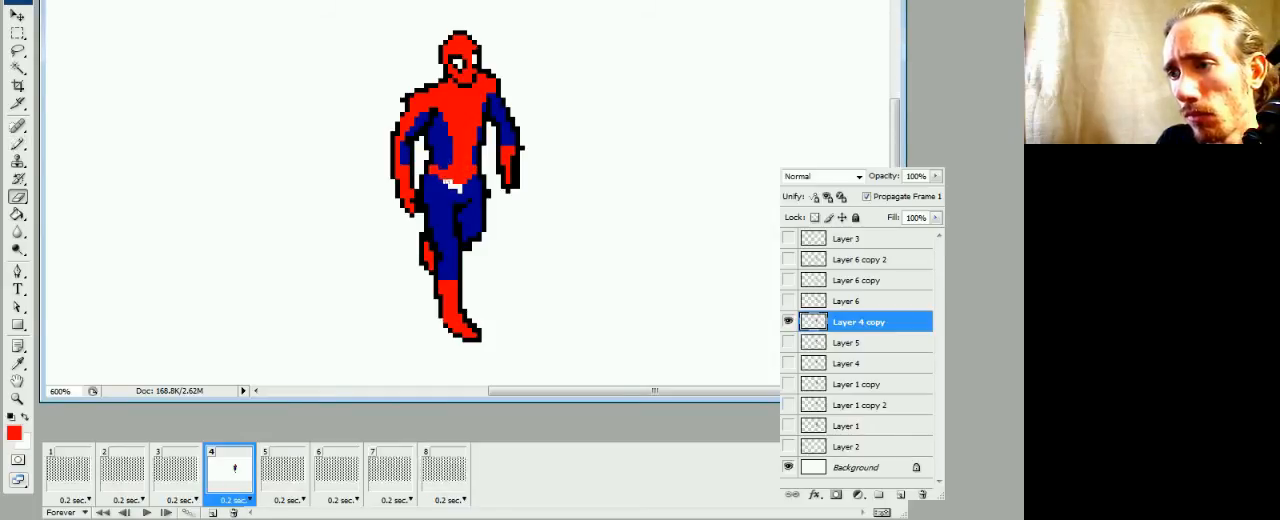
pyautogui.press('b')
pyautogui.keyDown('alt'); pyautogui.click(447, 190); pyautogui.keyUp('alt')
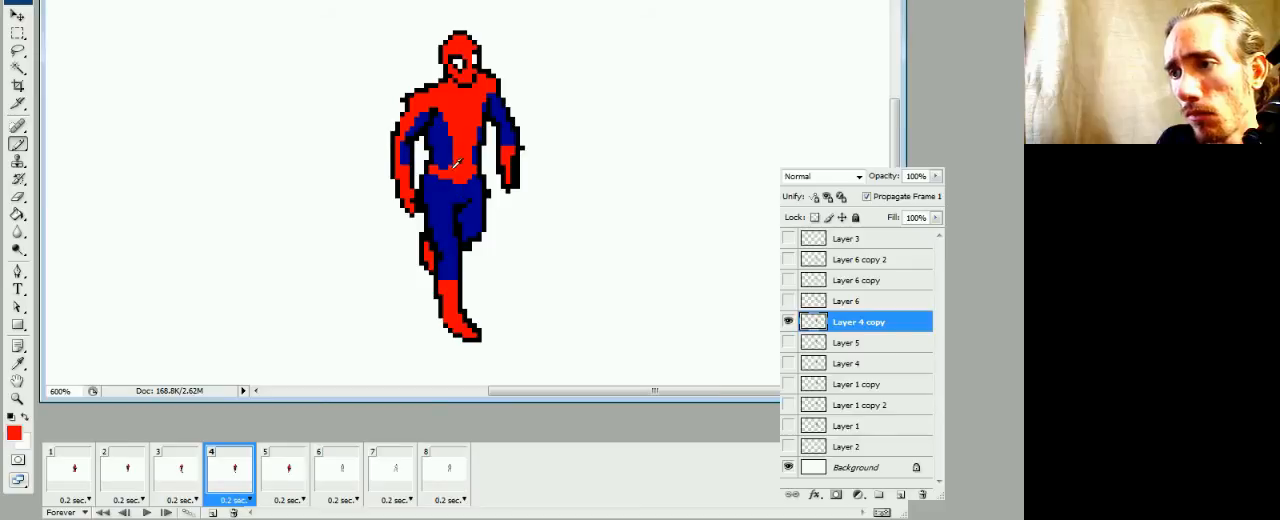
# Compare frame 4 with frames 2 and 3 and reshape the belt's lower edge with dark blue and red pixels
pyautogui.click(181, 479)
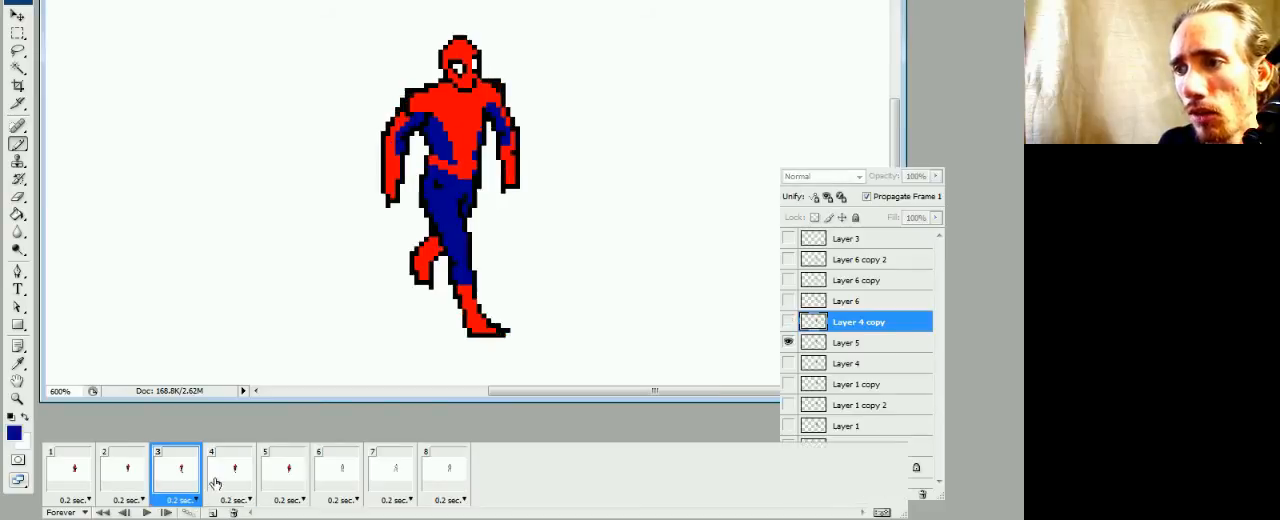
pyautogui.click(211, 480)
pyautogui.click(188, 480)
pyautogui.click(148, 490)
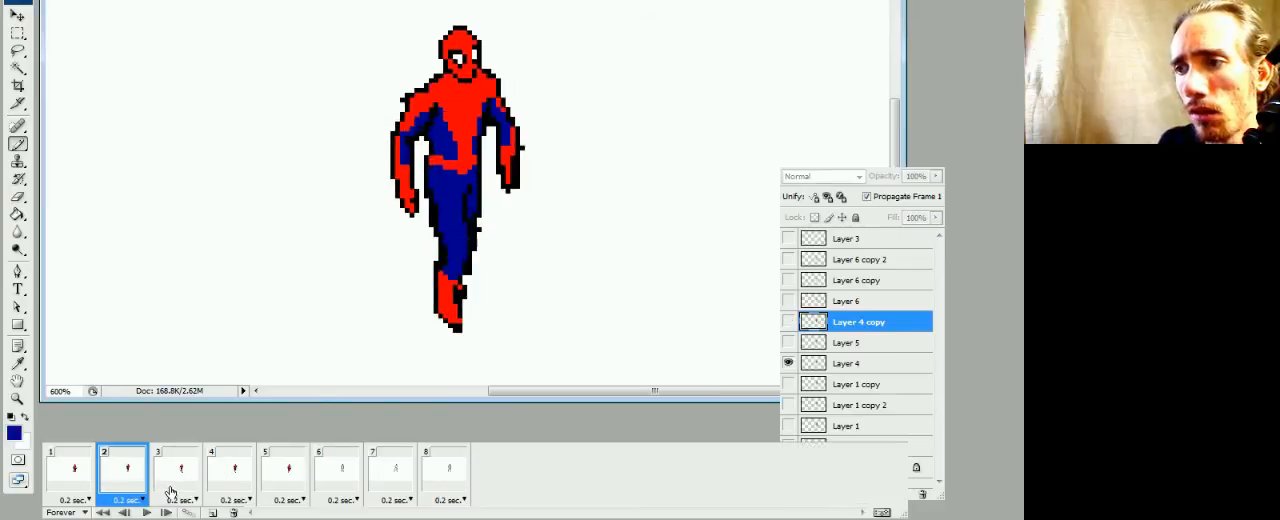
pyautogui.click(171, 492)
pyautogui.click(213, 489)
pyautogui.keyDown('alt'); pyautogui.click(458, 171); pyautogui.keyUp('alt')
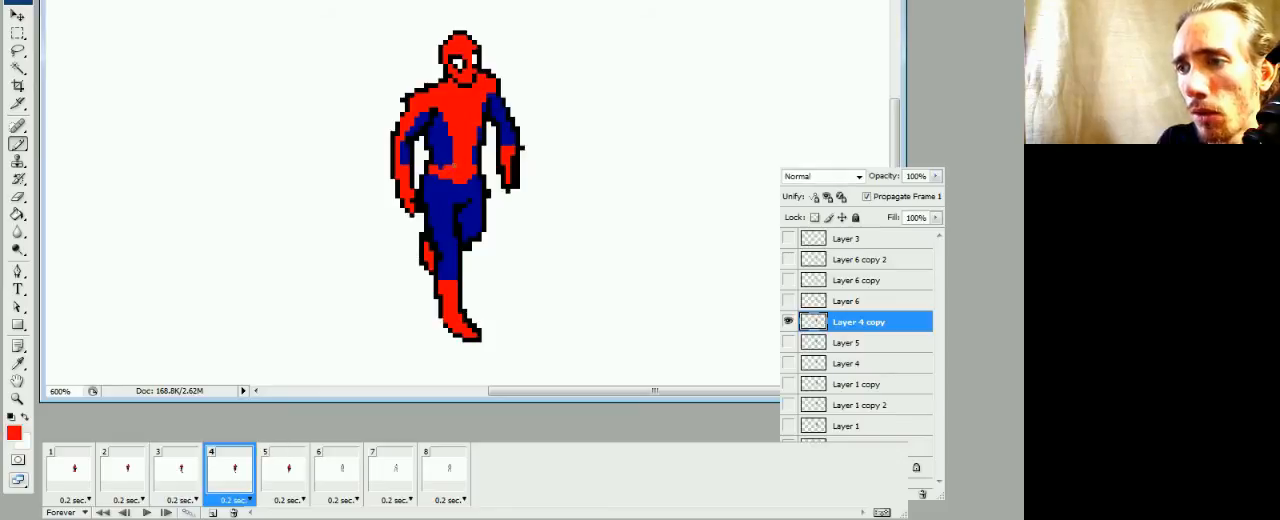
pyautogui.keyDown('alt'); pyautogui.click(441, 157); pyautogui.keyUp('alt')
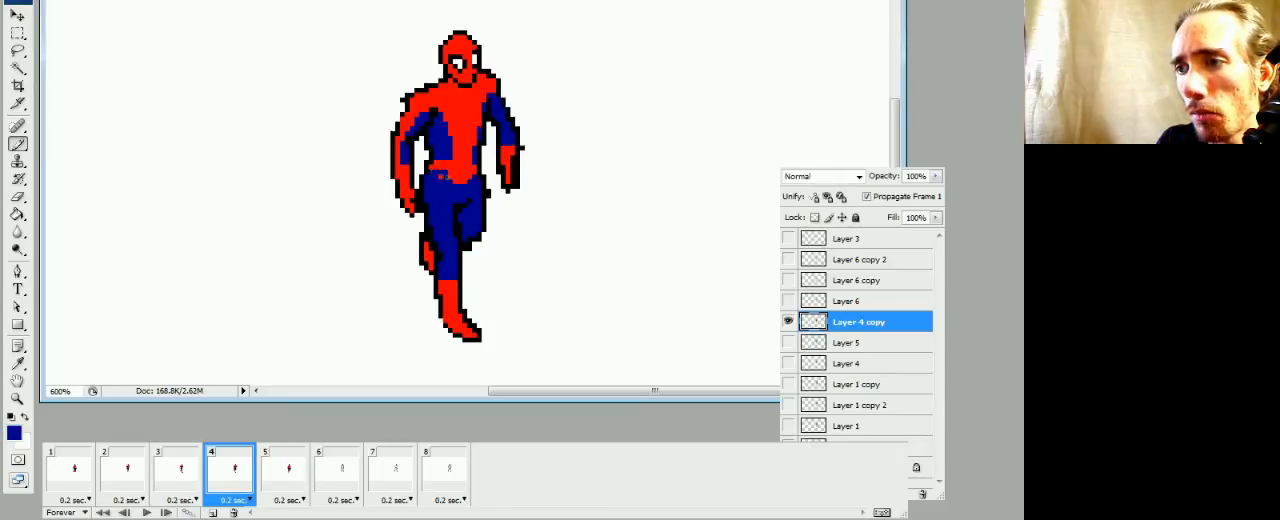
pyautogui.keyDown('alt'); pyautogui.click(470, 168); pyautogui.keyUp('alt')
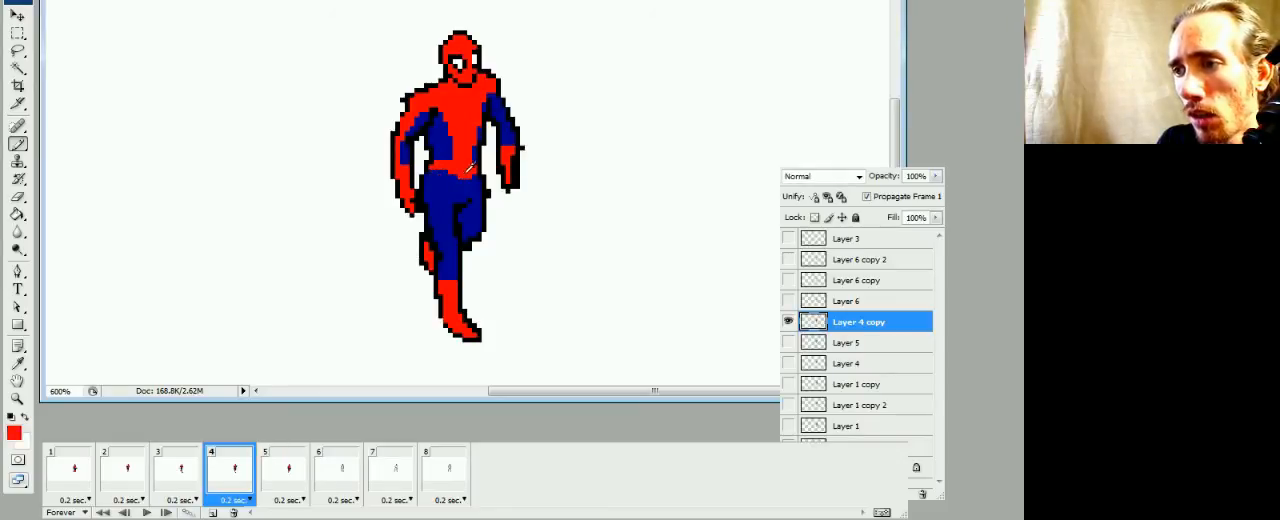
pyautogui.keyDown('alt'); pyautogui.click(471, 183); pyautogui.keyUp('alt')
pyautogui.click(473, 175)
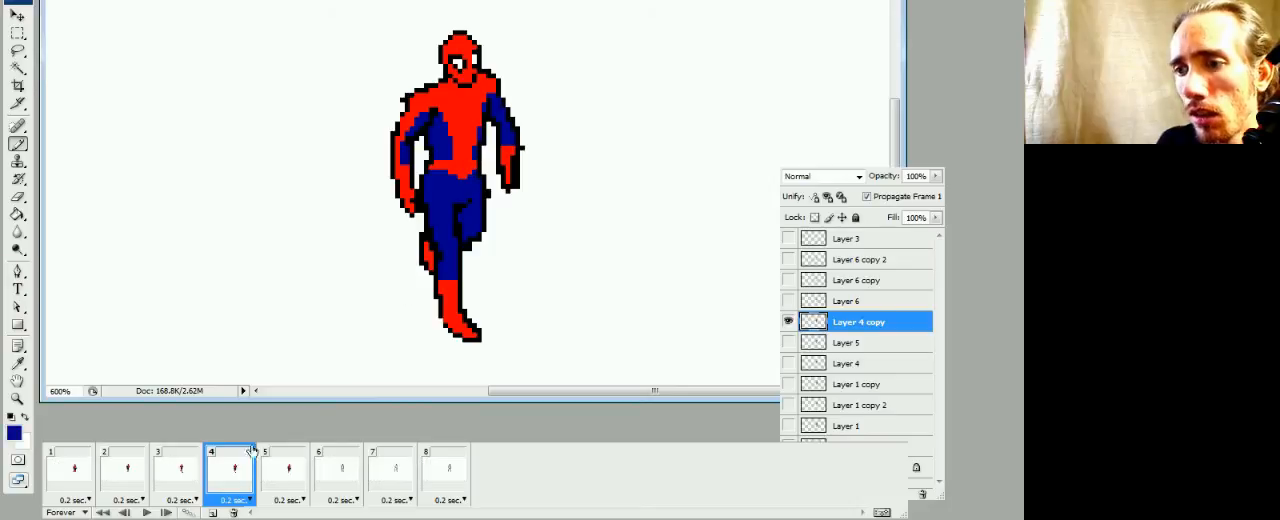
# Refine the belt's waist pixels in frame 4 with red and dark blue, checking them against frame 3
pyautogui.click(194, 484)
pyautogui.click(216, 478)
pyautogui.keyDown('alt'); pyautogui.click(447, 160); pyautogui.keyUp('alt')
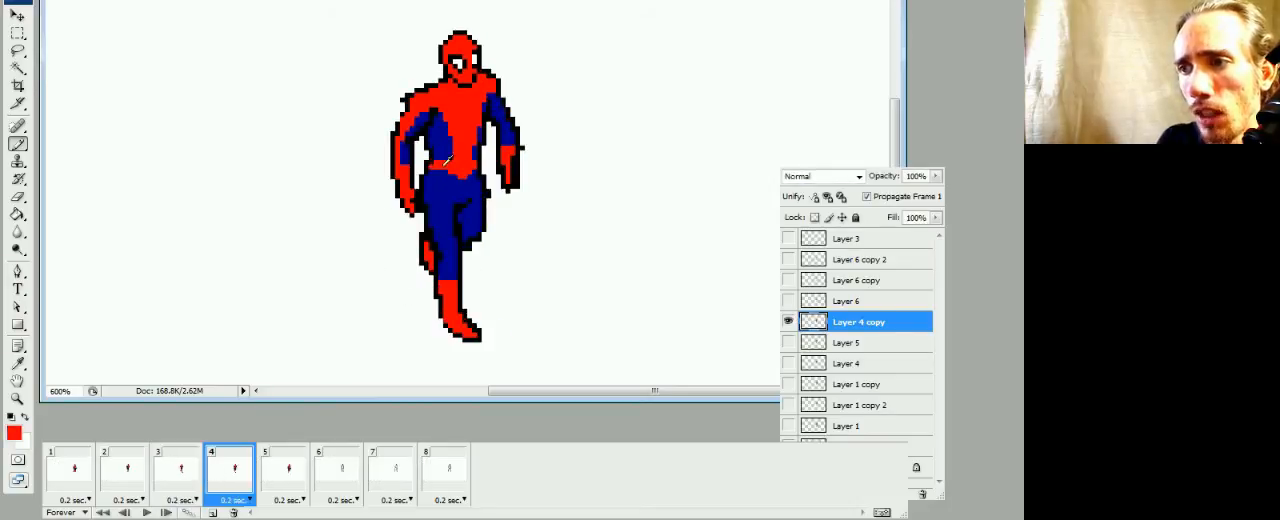
pyautogui.click(194, 482)
pyautogui.click(216, 478)
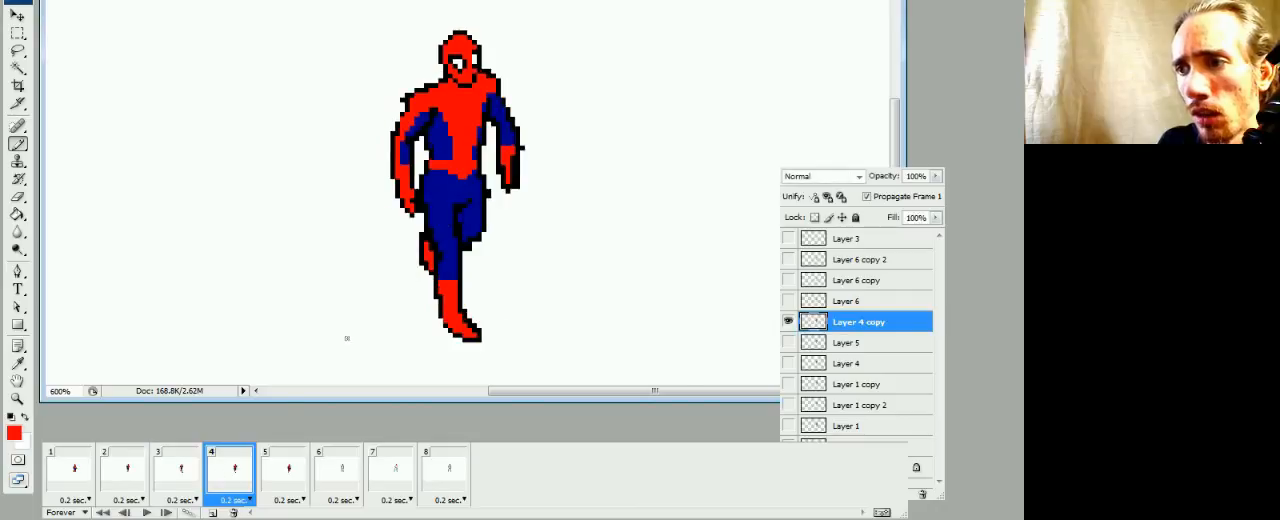
pyautogui.keyDown('alt'); pyautogui.click(447, 173); pyautogui.keyUp('alt')
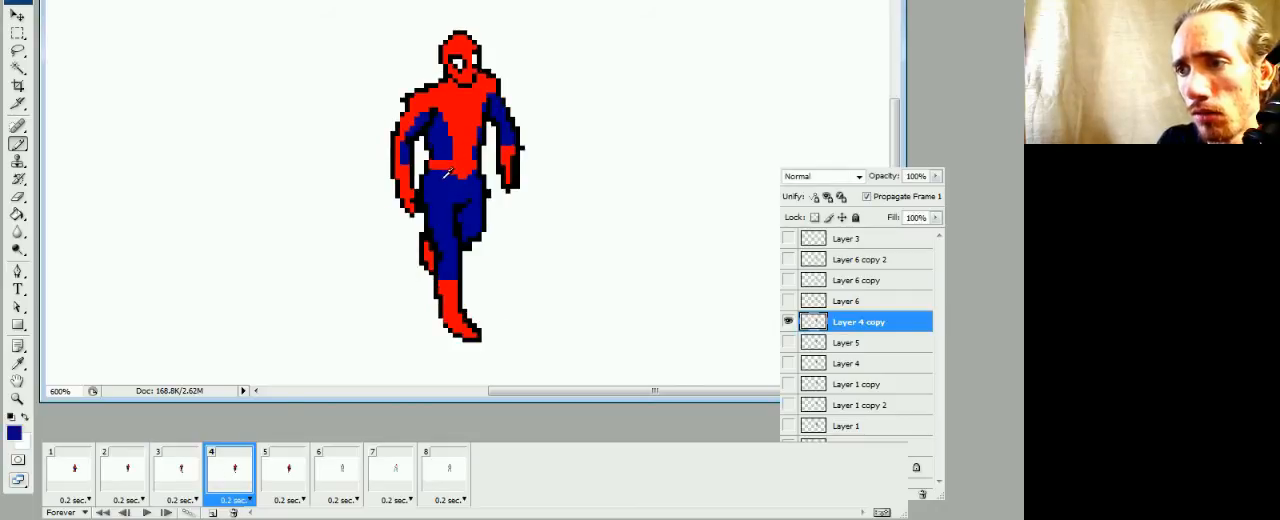
pyautogui.click(194, 478)
pyautogui.click(216, 486)
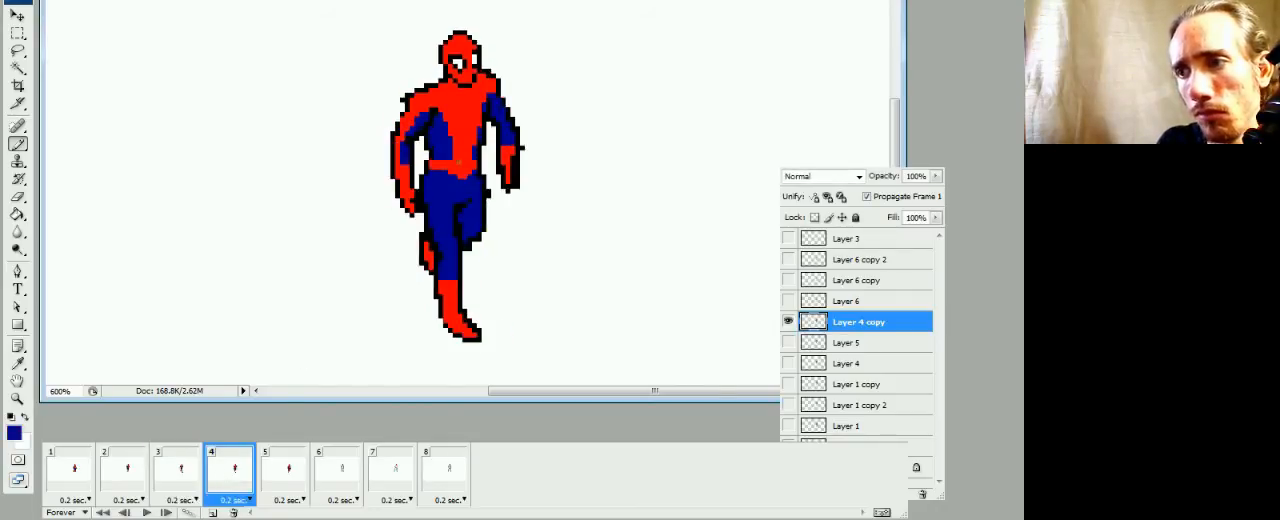
# Step through frames 2 to 4 for comparison and paint a red stripe down the other arm's outer edge in frame 4
pyautogui.click(120, 478)
pyautogui.click(175, 478)
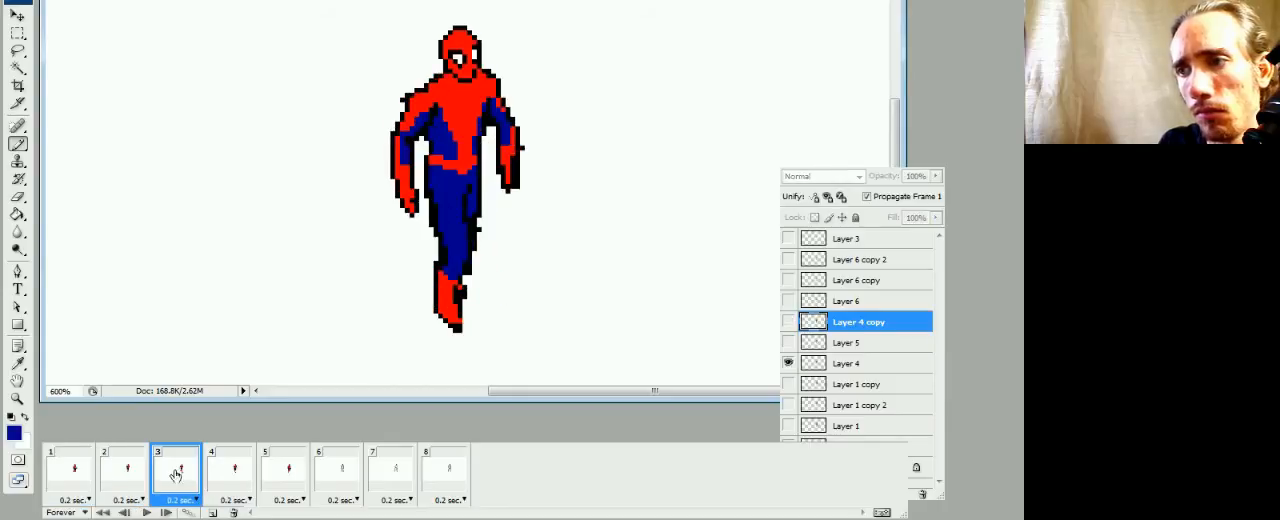
pyautogui.click(217, 470)
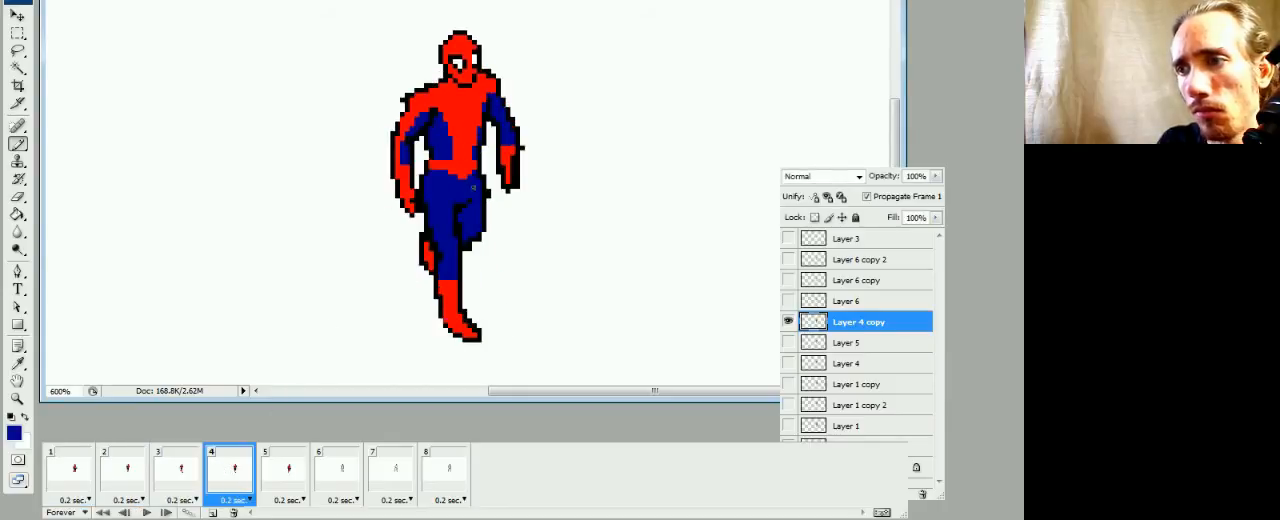
pyautogui.click(183, 488)
pyautogui.click(216, 487)
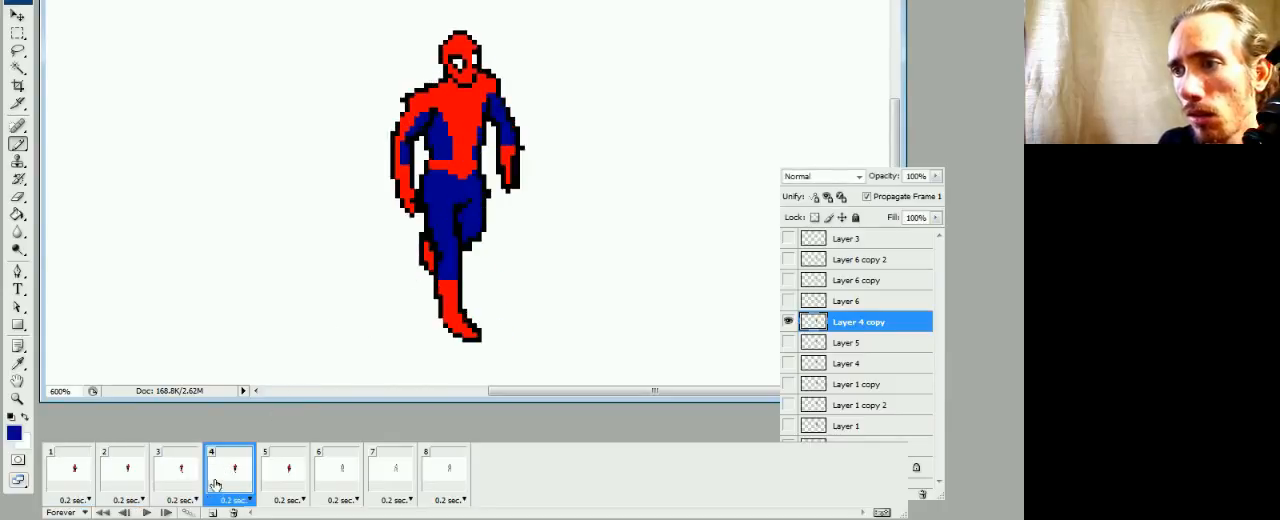
pyautogui.keyDown('alt'); pyautogui.click(516, 143); pyautogui.keyUp('alt')
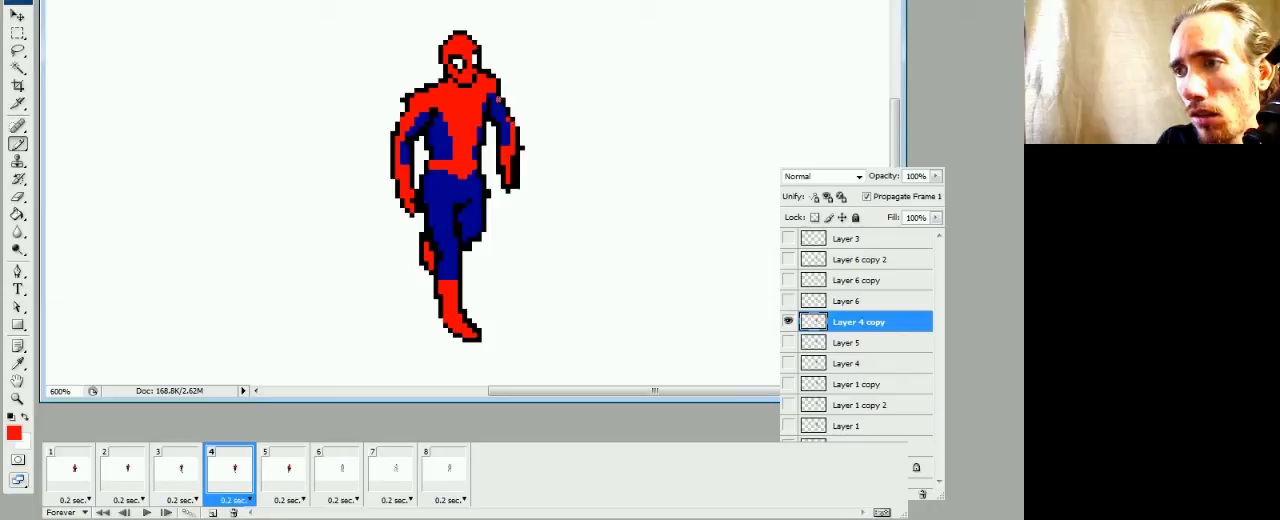
# Play the animation to check the colored frame 4, stop it, and compare frames 5 and 6
pyautogui.press('space')
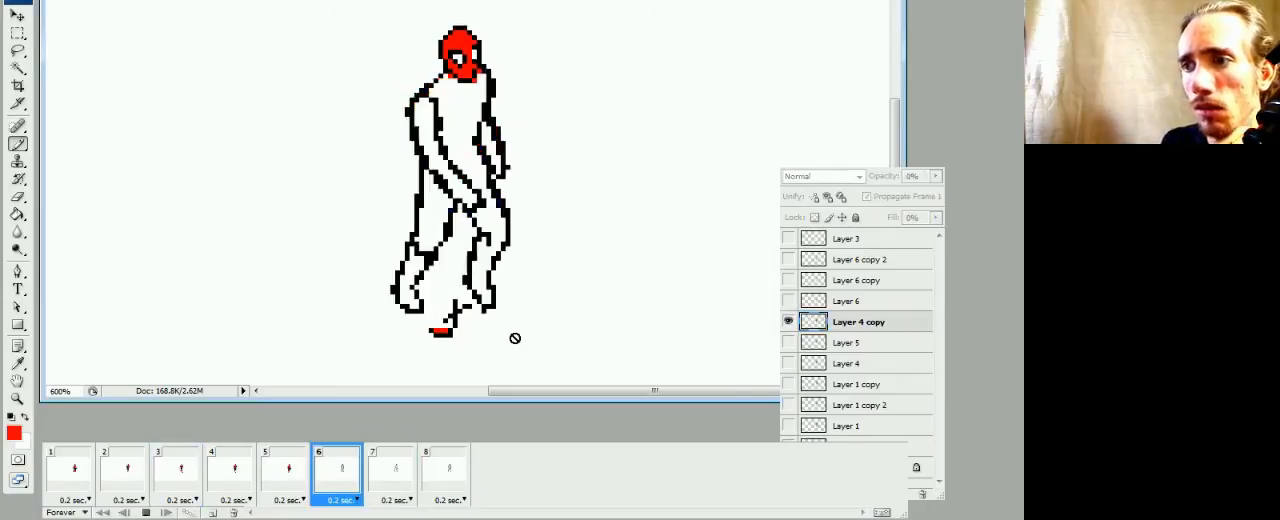
pyautogui.press('space')
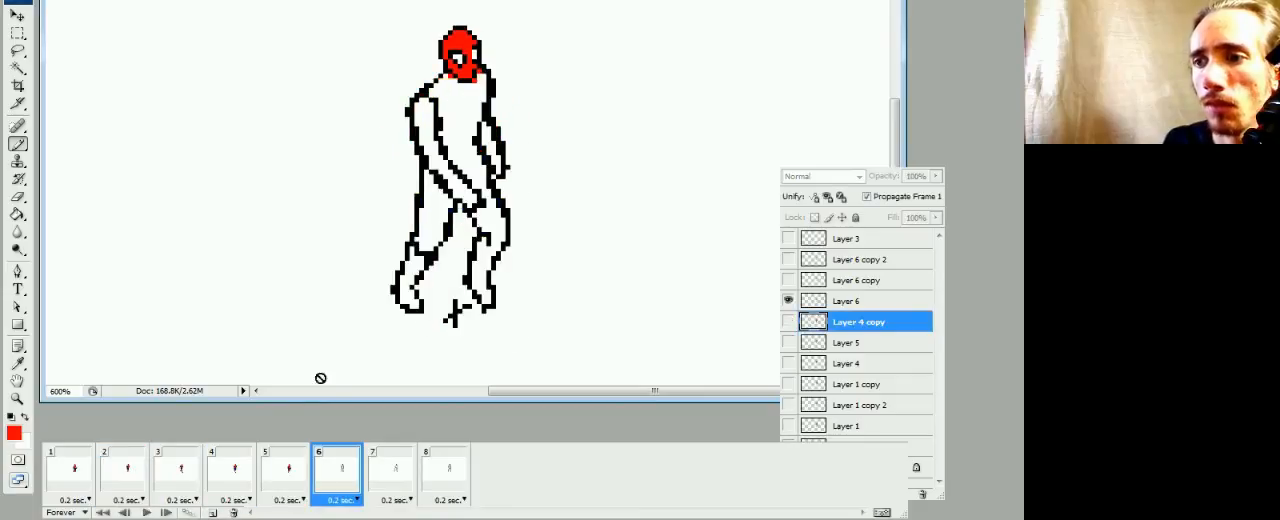
pyautogui.click(292, 475)
pyautogui.click(325, 471)
# Using the dark blue from frame 5, fill the torso, arms and legs of frame 6 on Layer 6
pyautogui.press('g')
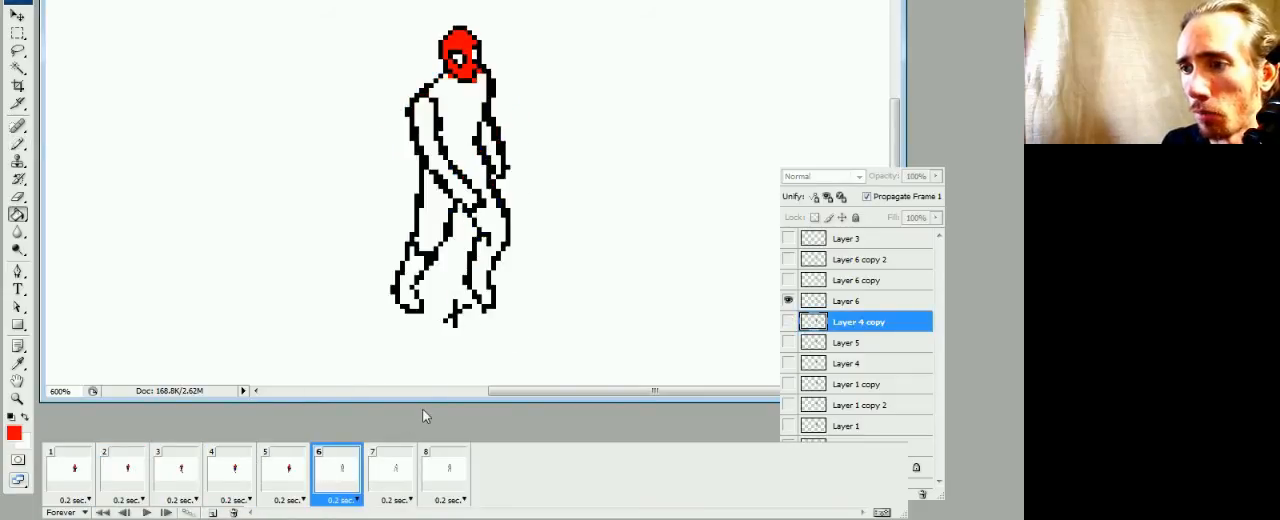
pyautogui.click(291, 472)
pyautogui.keyDown('alt'); pyautogui.click(484, 214); pyautogui.keyUp('alt')
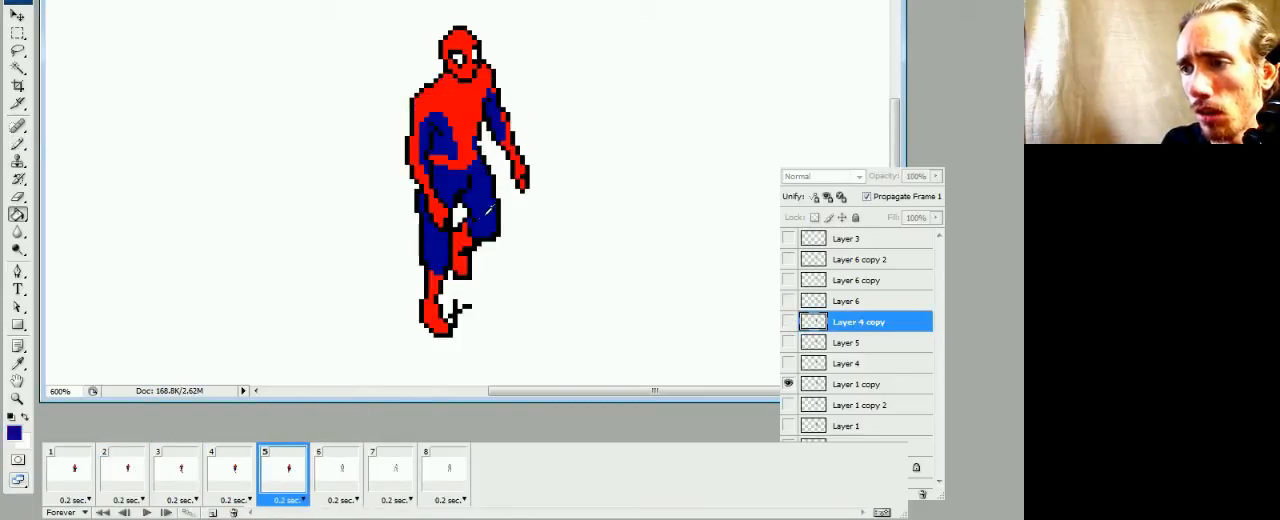
pyautogui.click(813, 385)
pyautogui.click(341, 464)
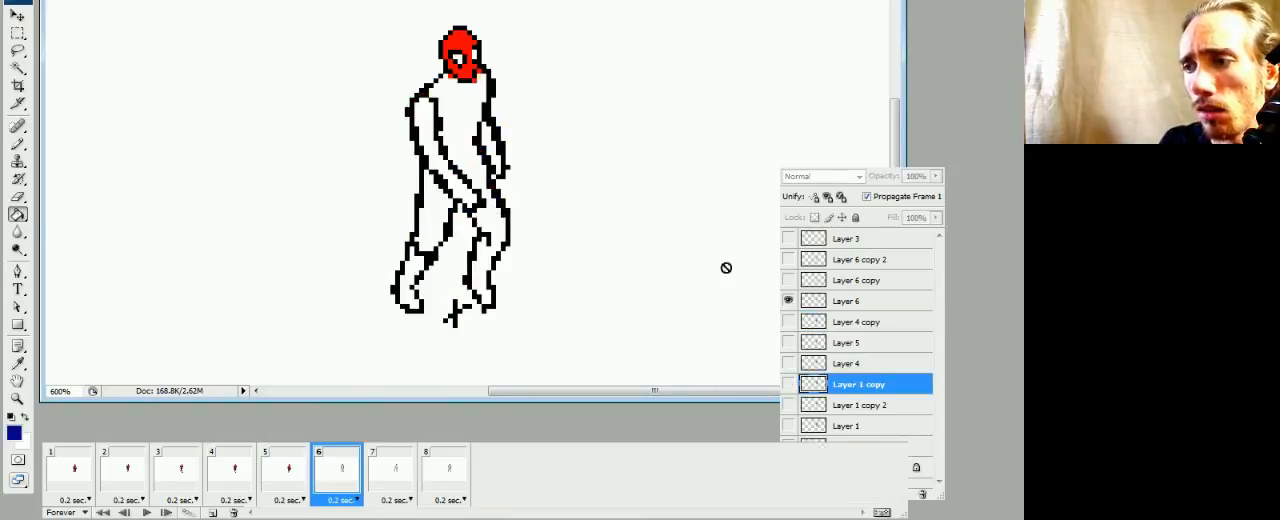
pyautogui.click(835, 301)
pyautogui.click(424, 222)
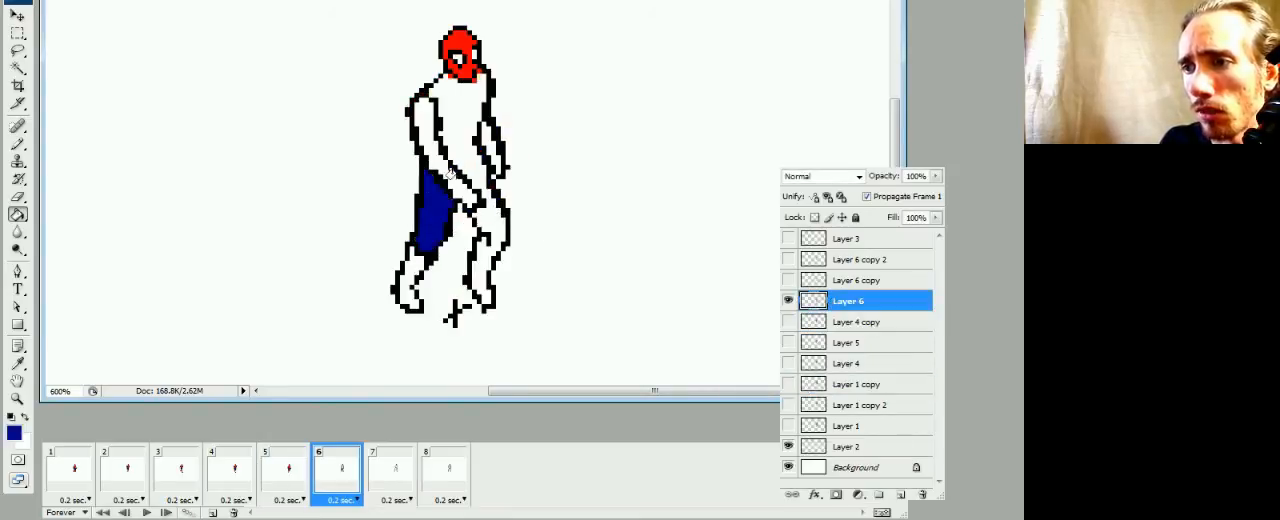
pyautogui.click(456, 165)
pyautogui.click(486, 138)
pyautogui.click(408, 275)
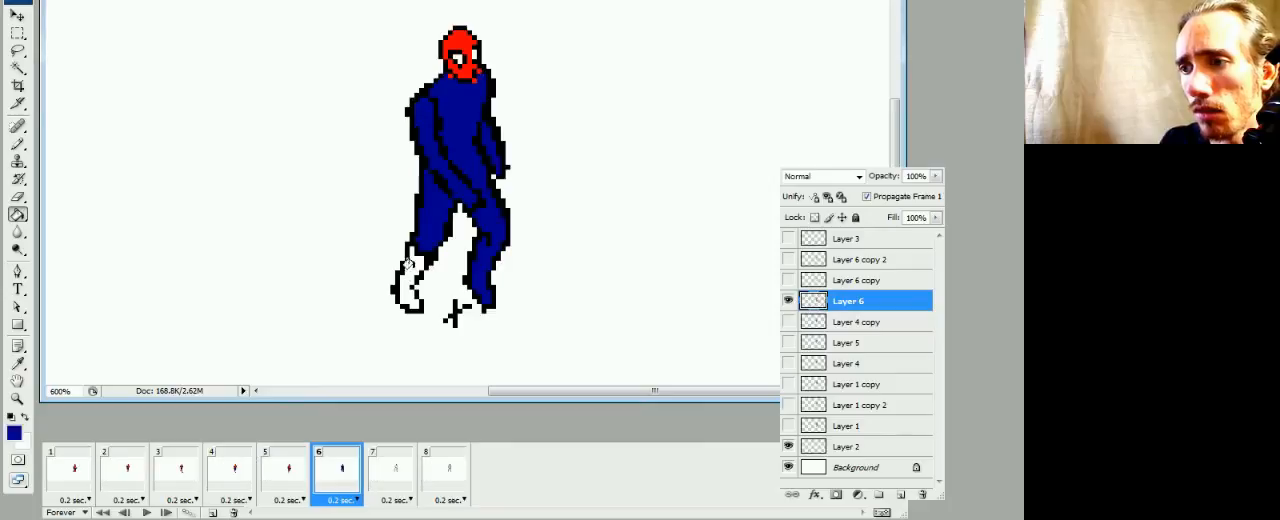
# Draw a red boot-top edge across the back leg's lower shin in frame 6 and fill the boot below it red
pyautogui.press('b')
pyautogui.press('x')
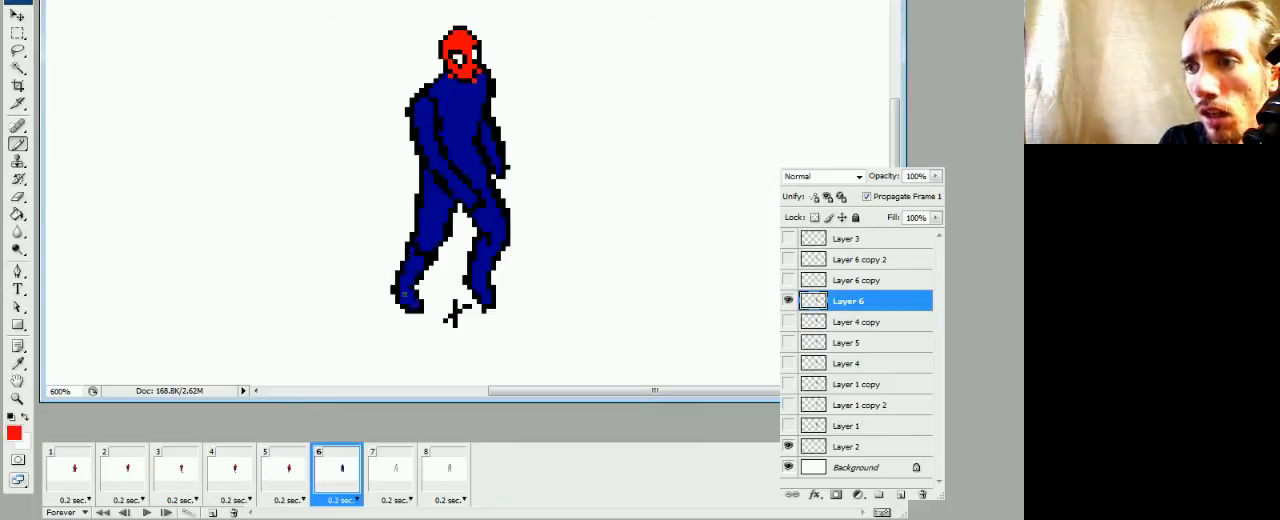
pyautogui.moveTo(417, 264); pyautogui.dragTo(412, 259)
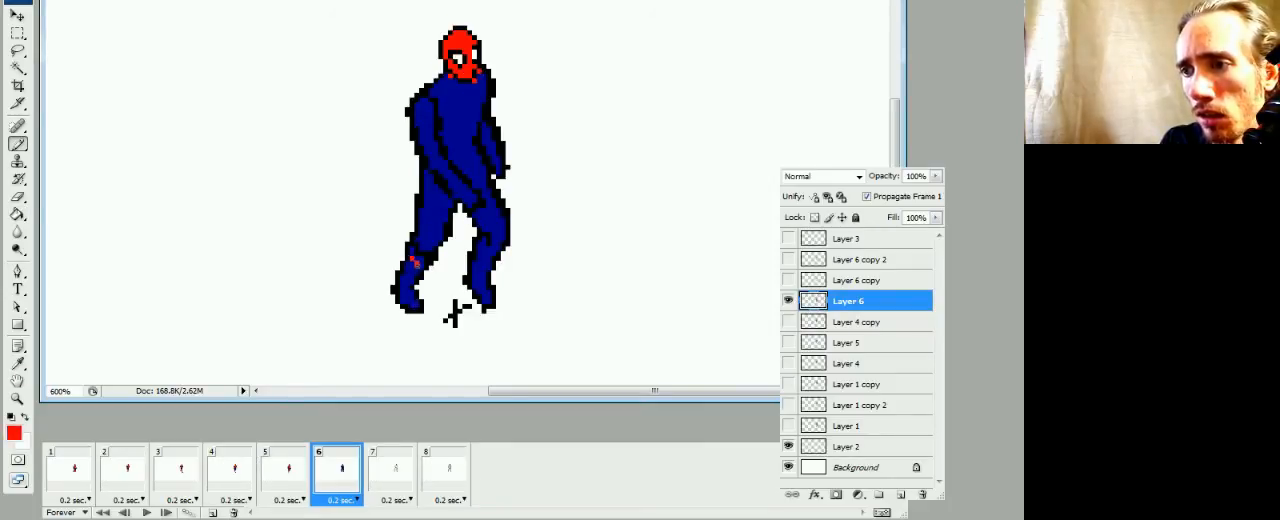
pyautogui.keyDown('alt'); pyautogui.click(424, 256); pyautogui.keyUp('alt')
pyautogui.click(417, 262)
pyautogui.click(412, 258)
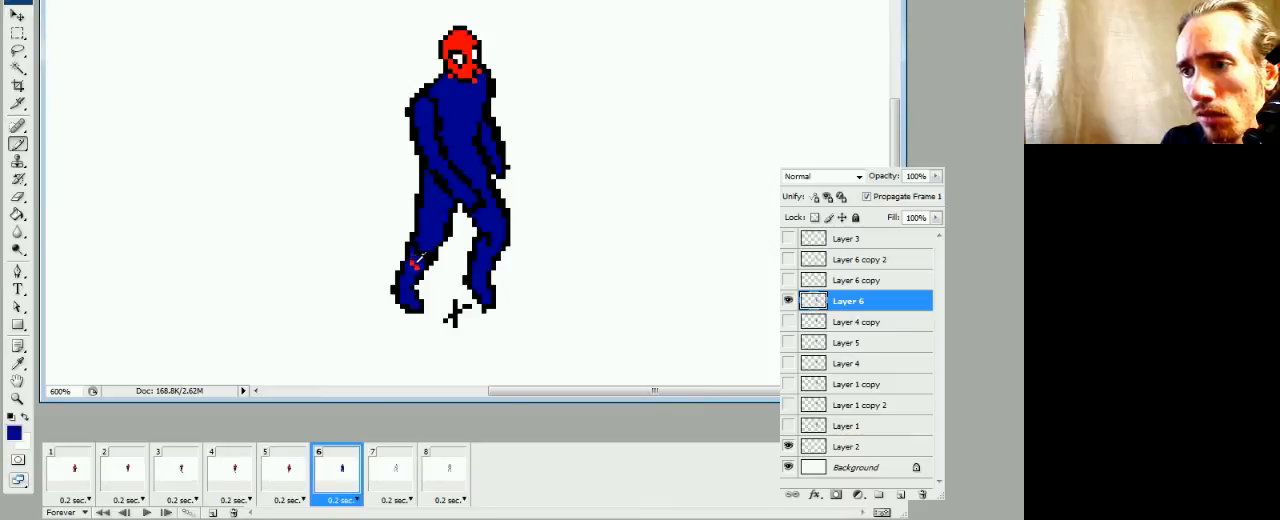
pyautogui.keyDown('alt'); pyautogui.click(412, 263); pyautogui.keyUp('alt')
pyautogui.click(416, 268)
pyautogui.press('g')
pyautogui.click(407, 275)
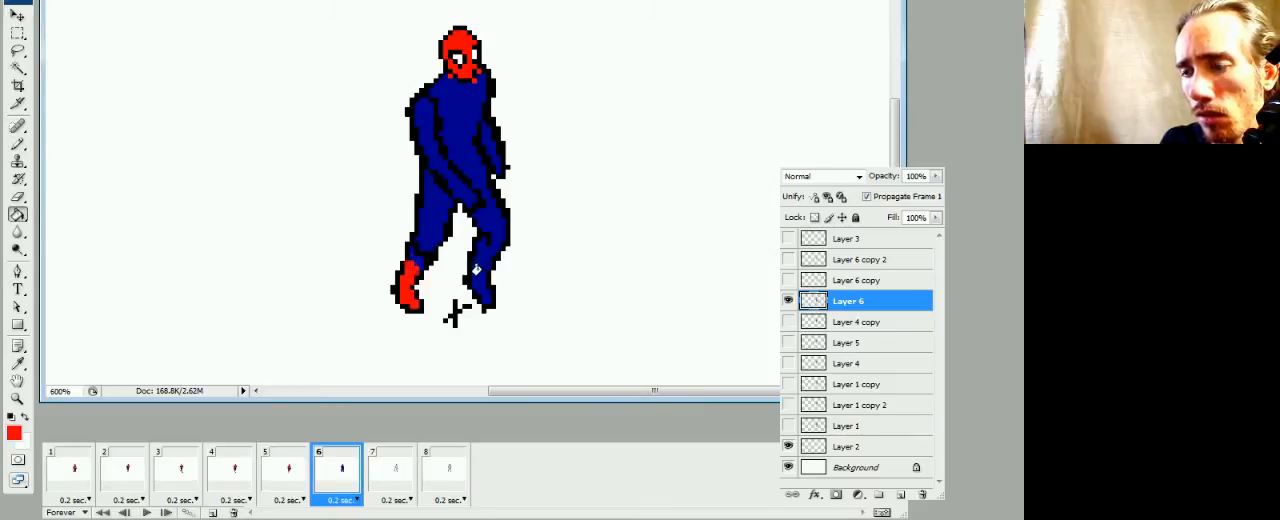
# Mark the boot top on the front leg's shin in frame 6 in red and fill that boot red
pyautogui.press('b')
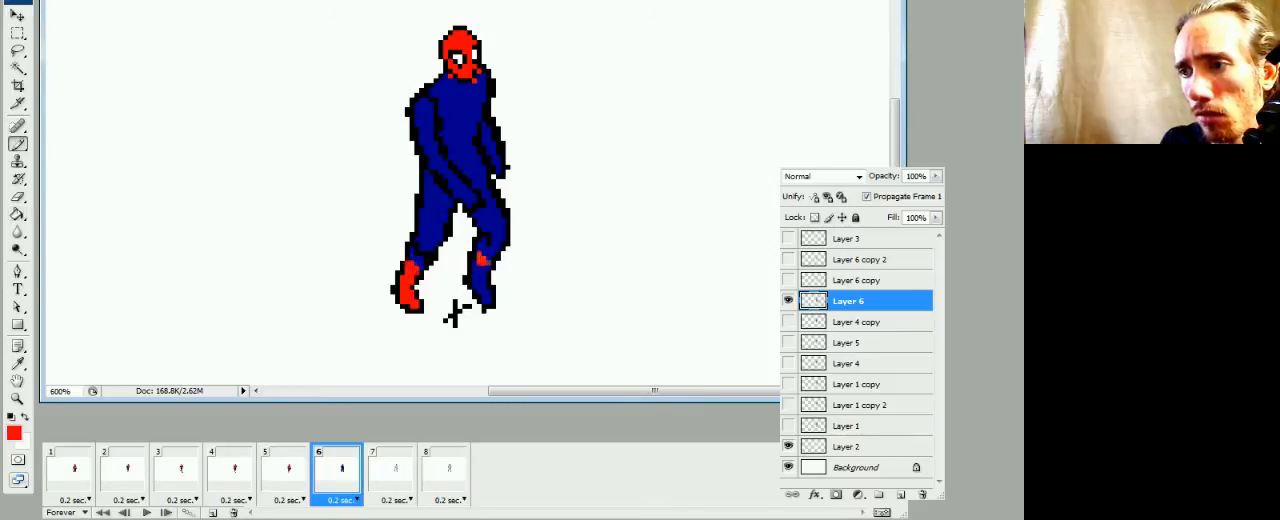
pyautogui.press('g')
pyautogui.click(480, 275)
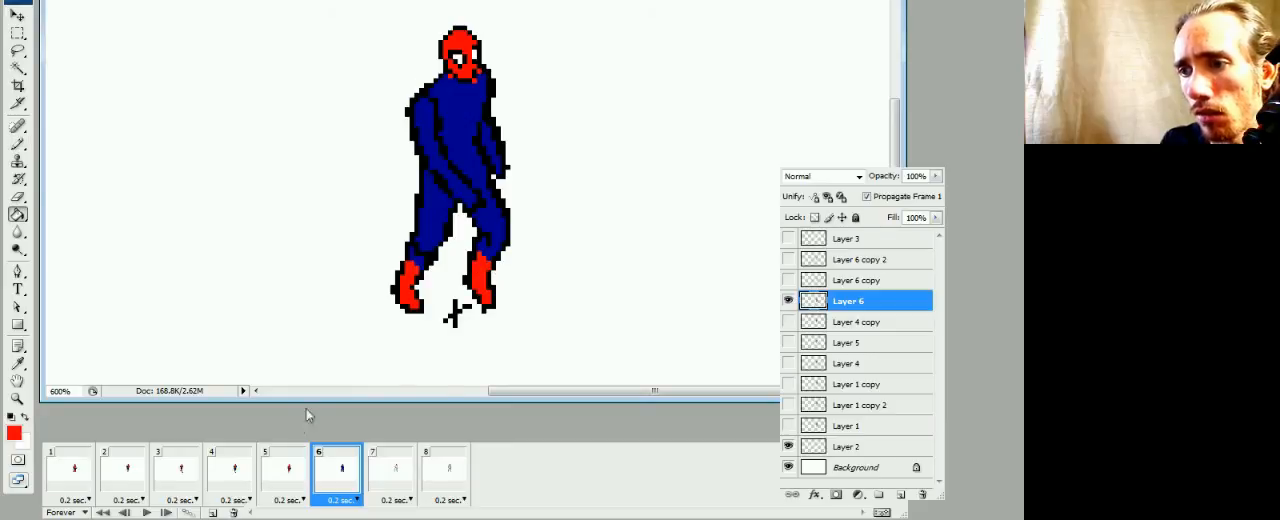
# Switch back and forth between frames 5 and 6 to compare the suit's red and blue areas, ending on frame 6
pyautogui.click(290, 475)
pyautogui.click(336, 476)
pyautogui.click(290, 478)
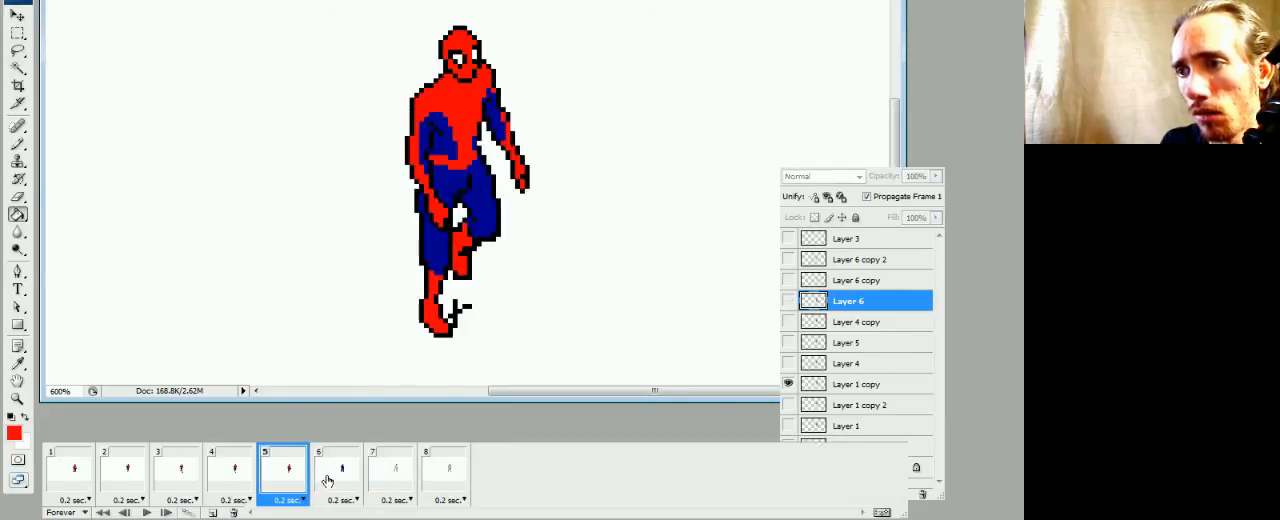
pyautogui.click(338, 478)
pyautogui.click(300, 478)
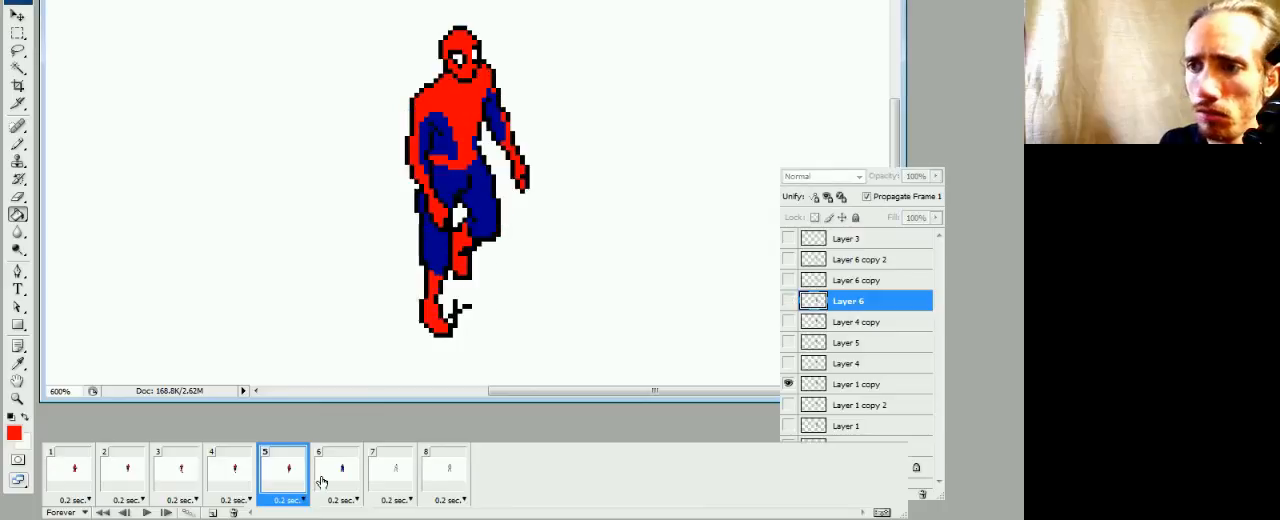
pyautogui.click(329, 480)
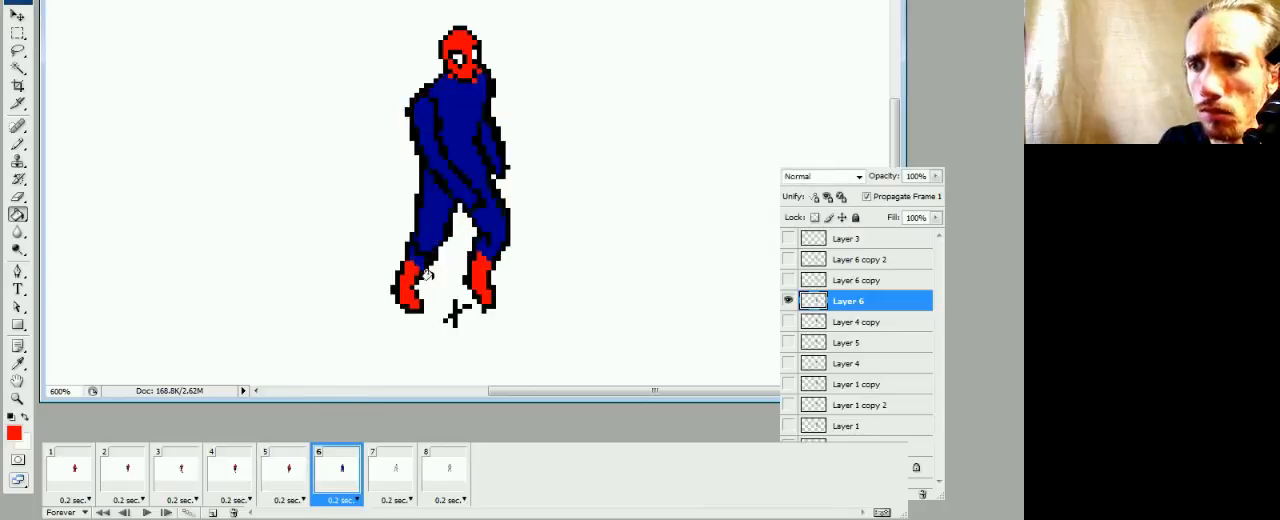
pyautogui.press('b')
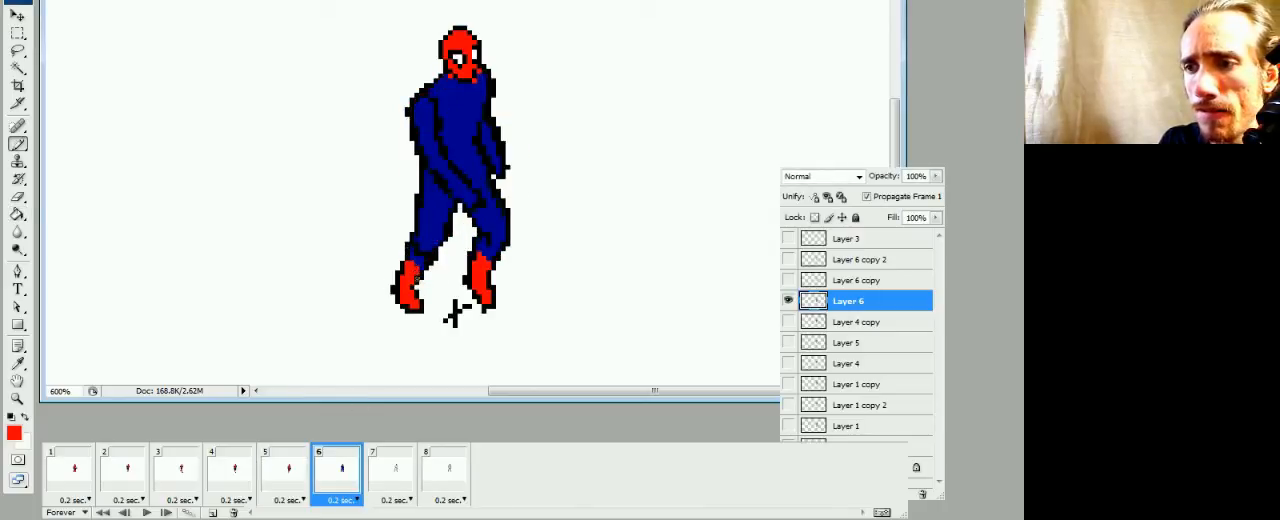
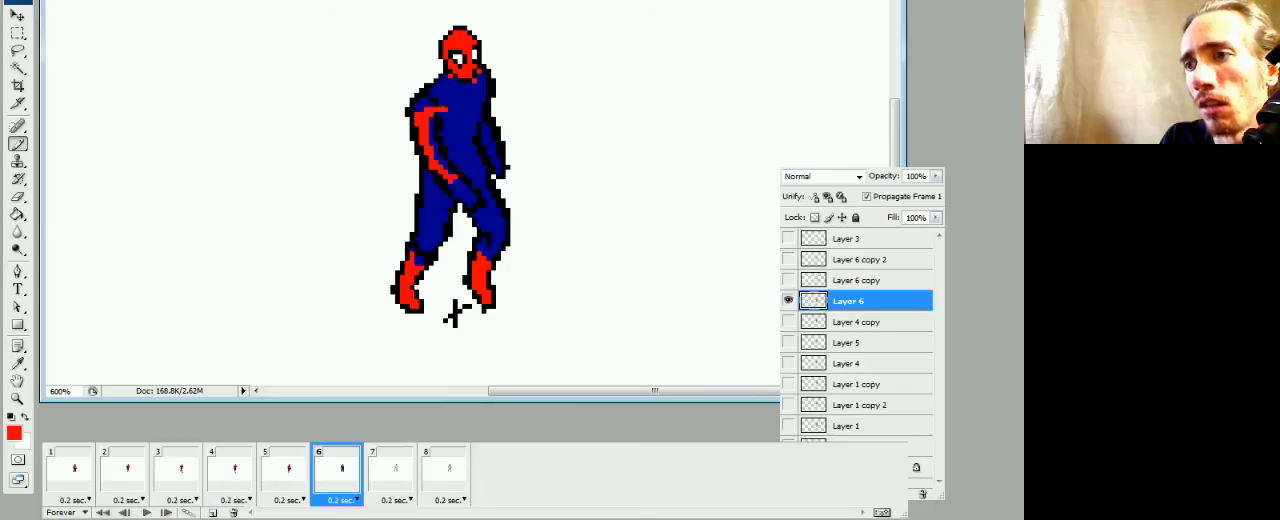
# Outline a red V-shaped chest panel on the frame 6 figure and fill the upper chest and shoulders red
pyautogui.moveTo(447, 111)
pyautogui.mouseDown()
pyautogui.moveTo(461, 157)
pyautogui.moveTo(470, 107)
pyautogui.moveTo(474, 117)
pyautogui.mouseUp()
pyautogui.click(464, 148)
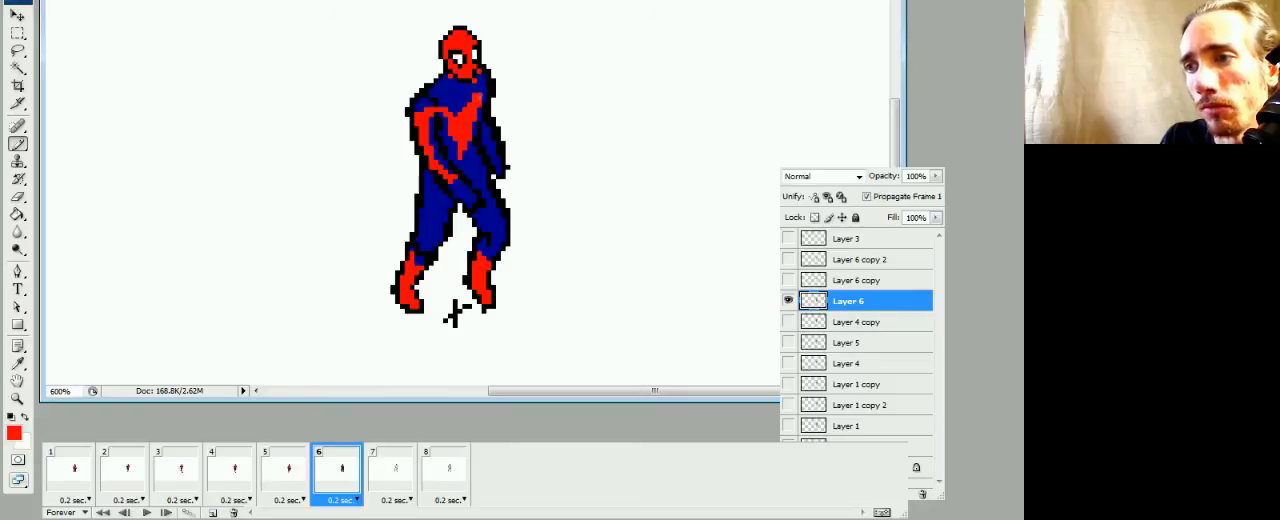
pyautogui.press('g')
pyautogui.click(464, 100)
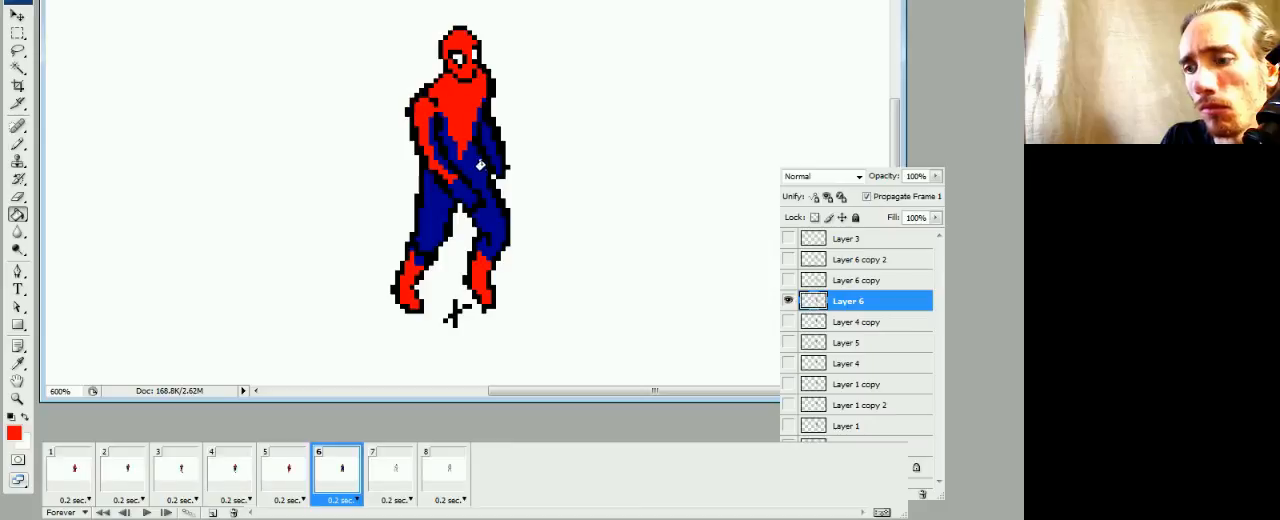
# Fill both forearms and hands of the frame 6 figure red, undoing the accidental fill of the background
pyautogui.press('b')
pyautogui.press('g')
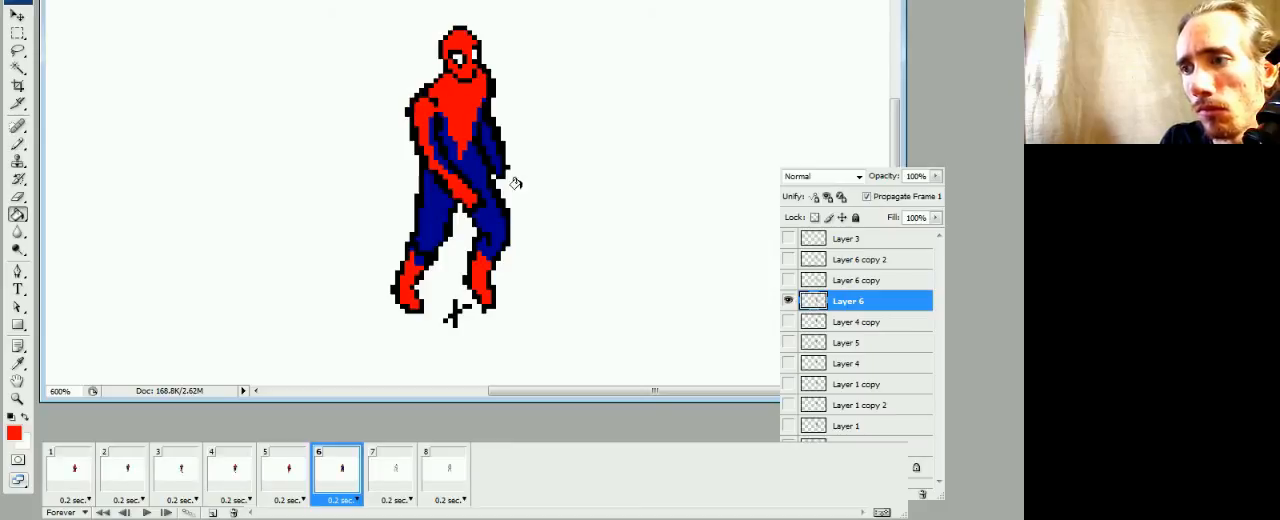
pyautogui.click(527, 168)
pyautogui.press('b')
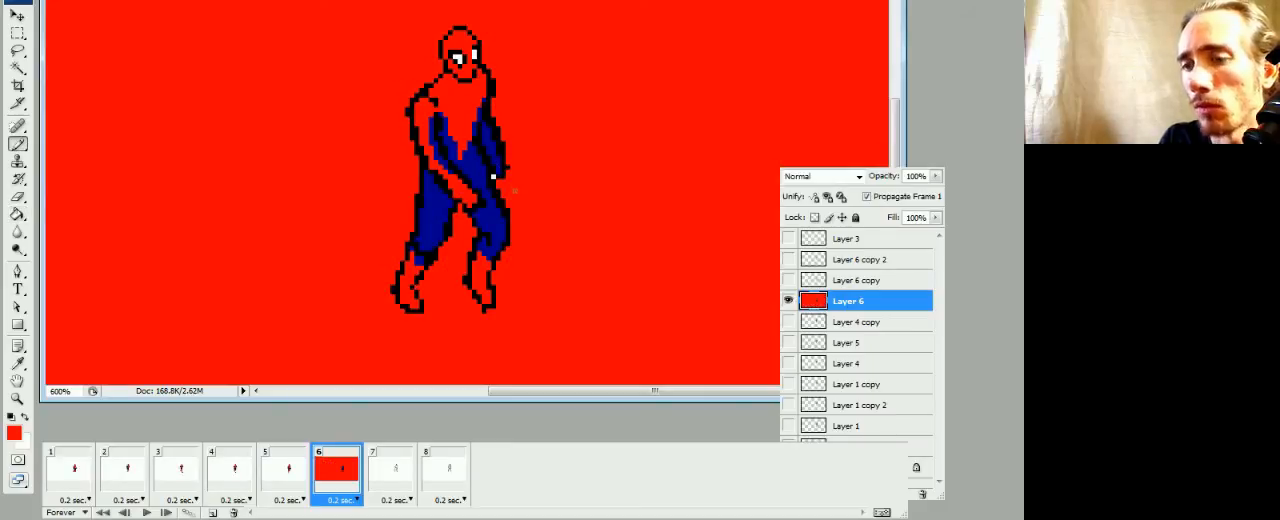
pyautogui.hotkey('ctrl', 'z')
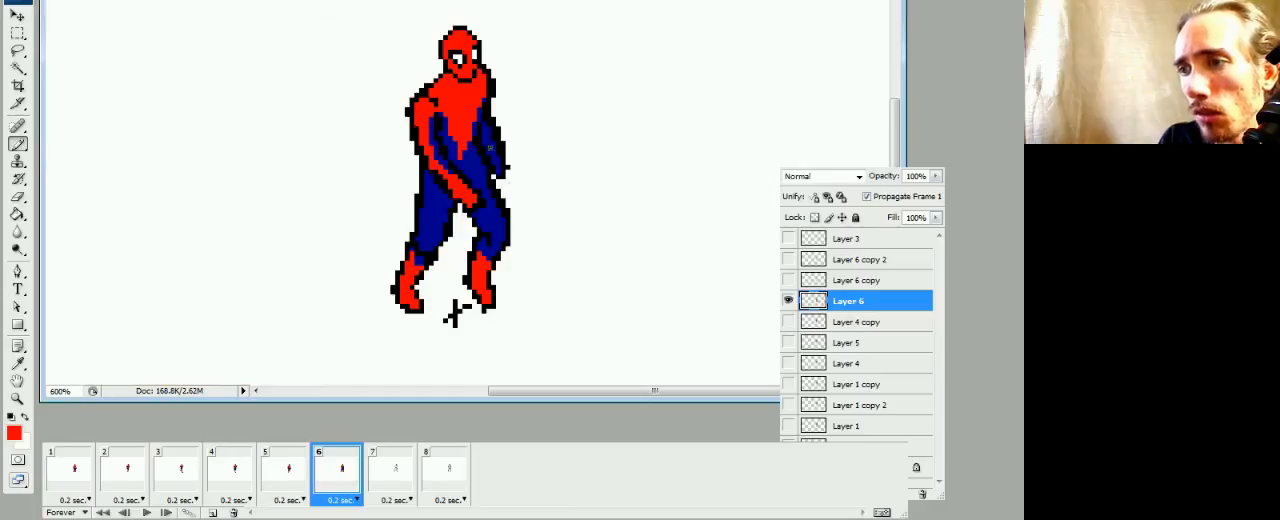
pyautogui.press('g')
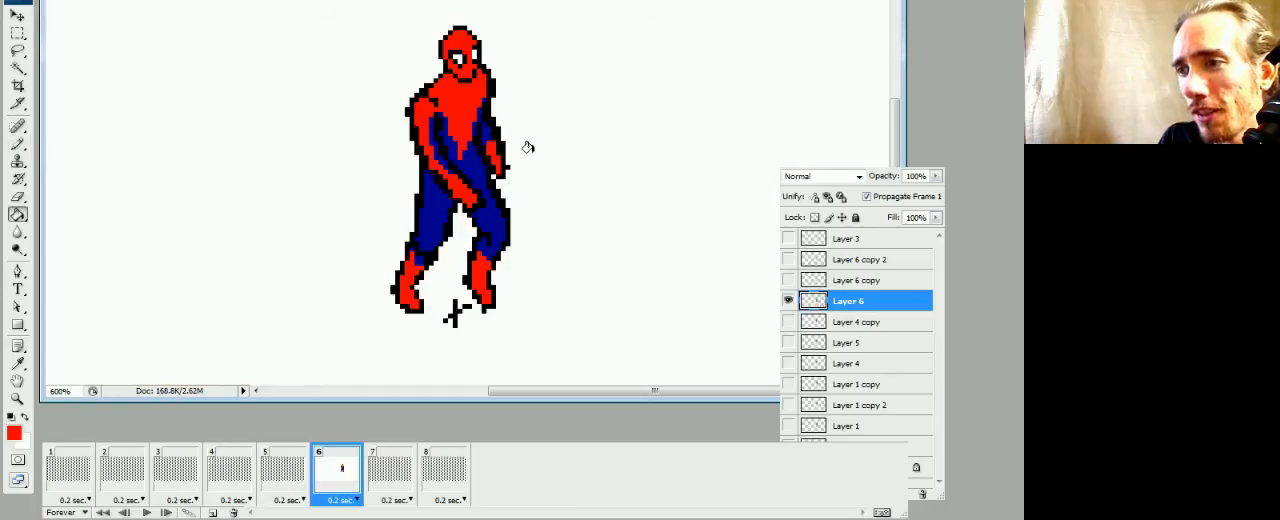
pyautogui.press('b')
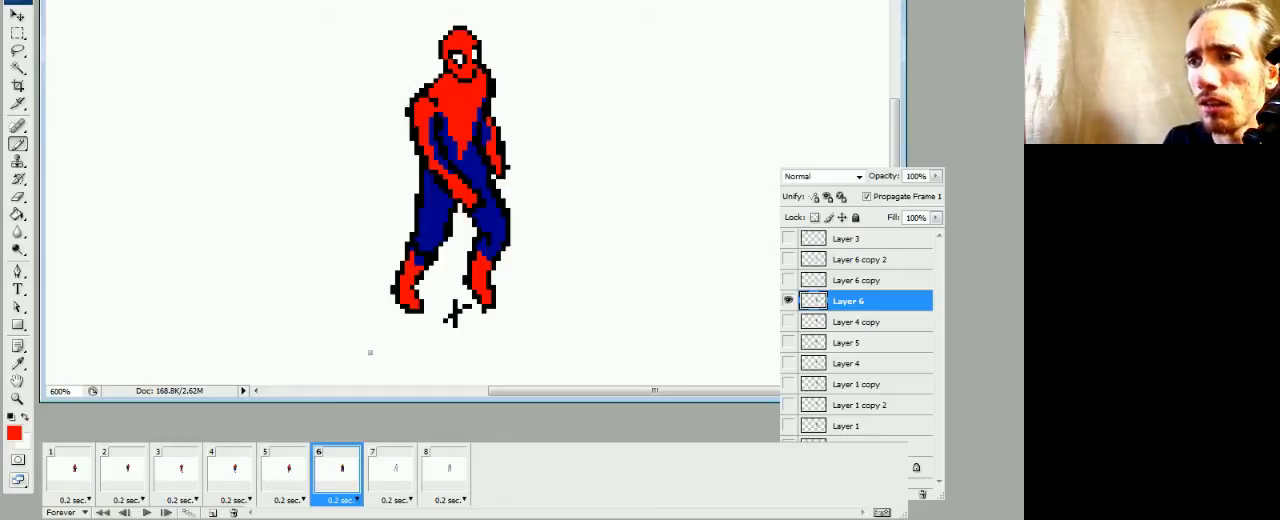
# Compare frame 6 with frame 5 and play back the walk animation
pyautogui.click(296, 480)
pyautogui.click(332, 481)
pyautogui.click(296, 480)
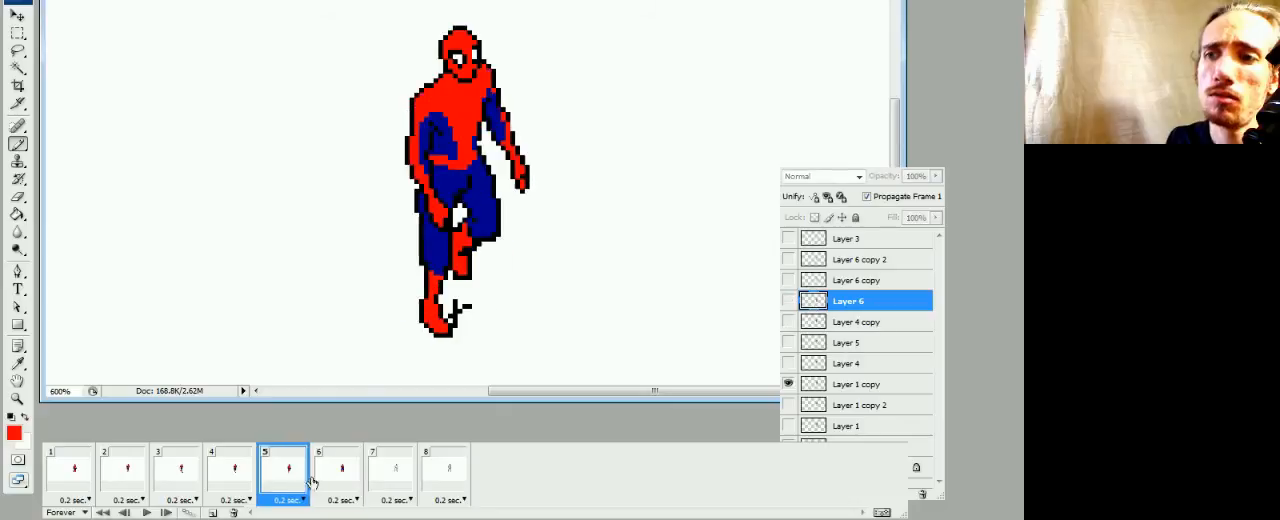
pyautogui.click(319, 479)
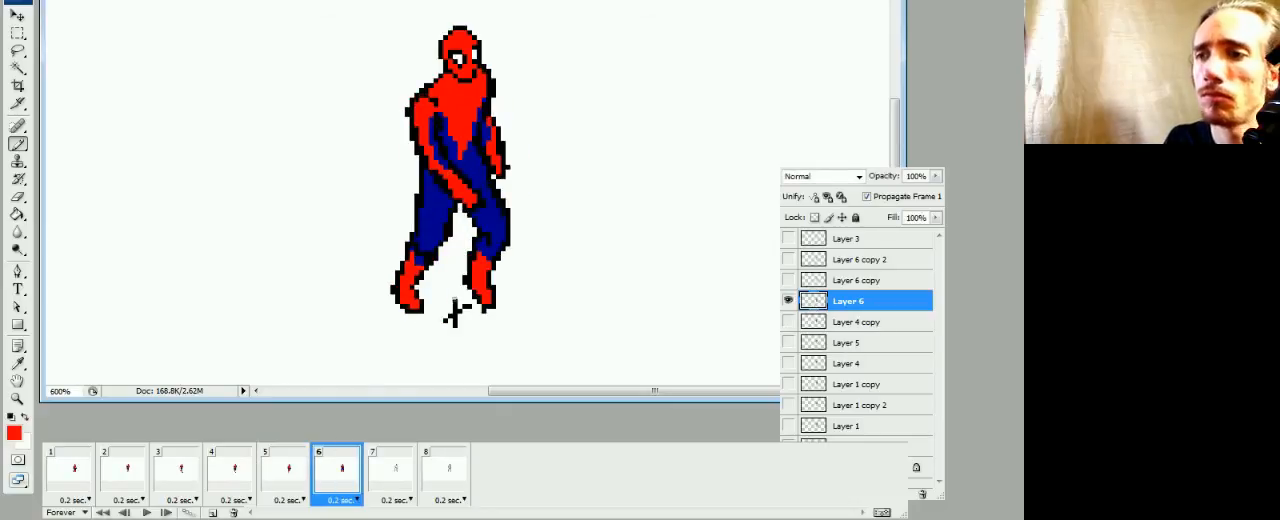
pyautogui.press('space')
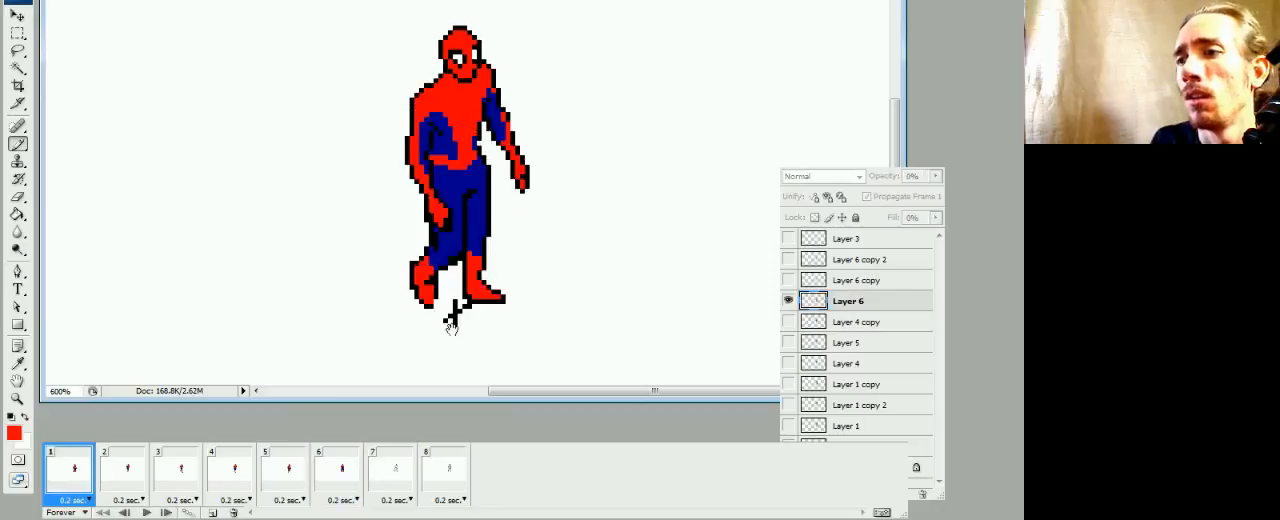
pyautogui.press('space')
# Paint a red belt at the waist and extend the red chest panel down to it in frame 6, using frame 5 as reference
pyautogui.click(272, 482)
pyautogui.click(335, 464)
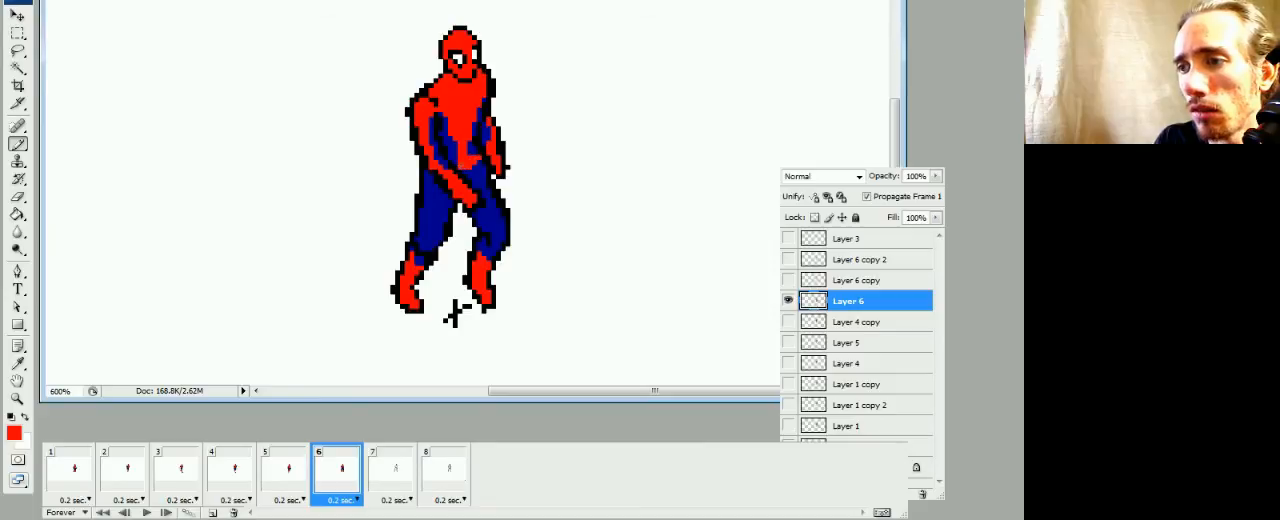
pyautogui.click(293, 481)
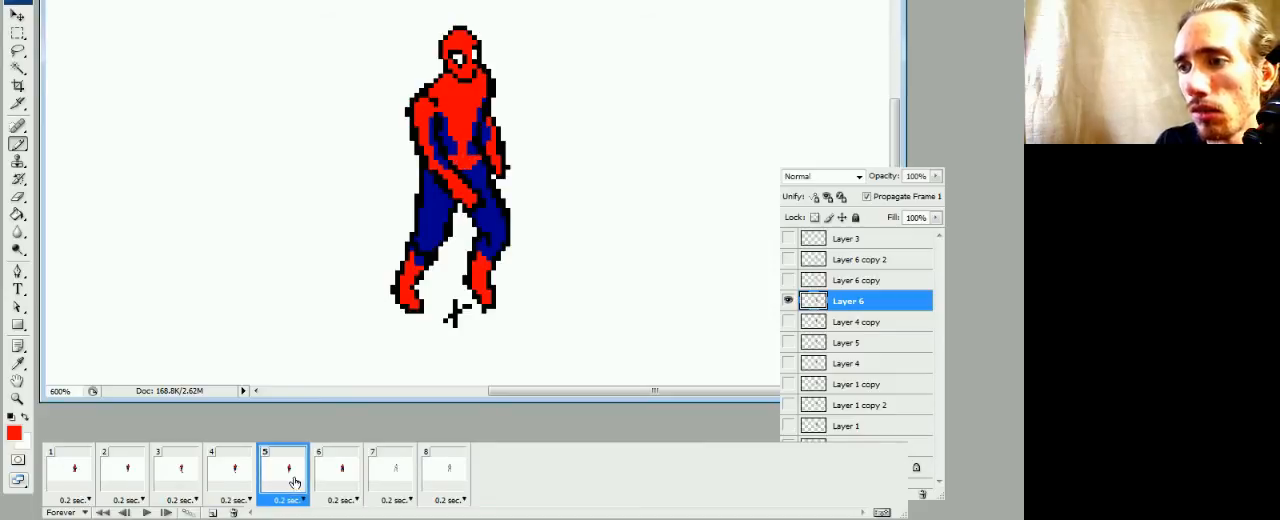
pyautogui.click(324, 480)
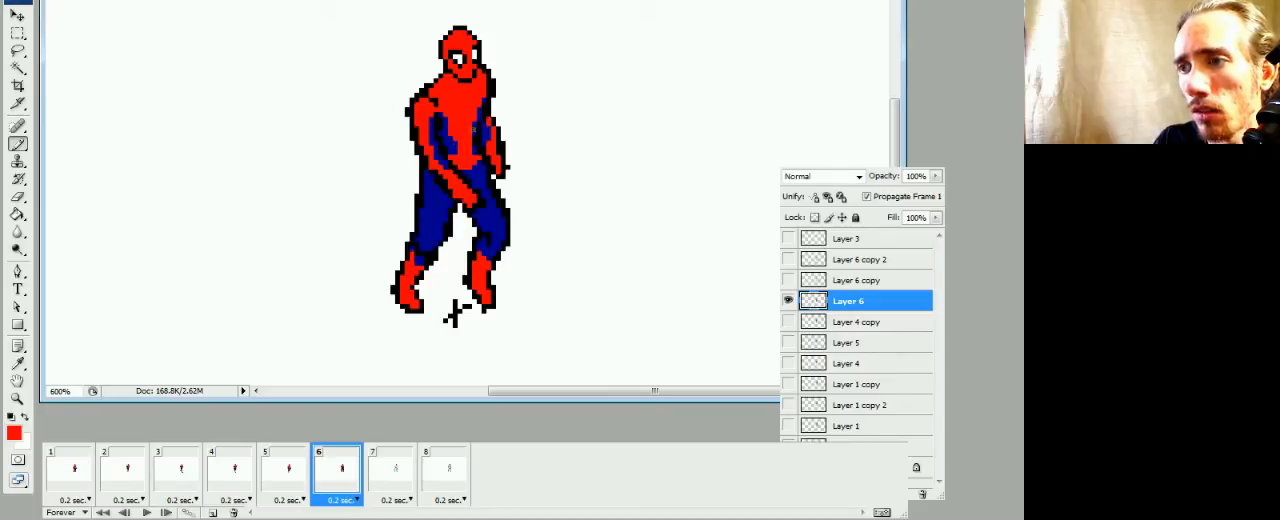
pyautogui.click(280, 492)
pyautogui.click(322, 480)
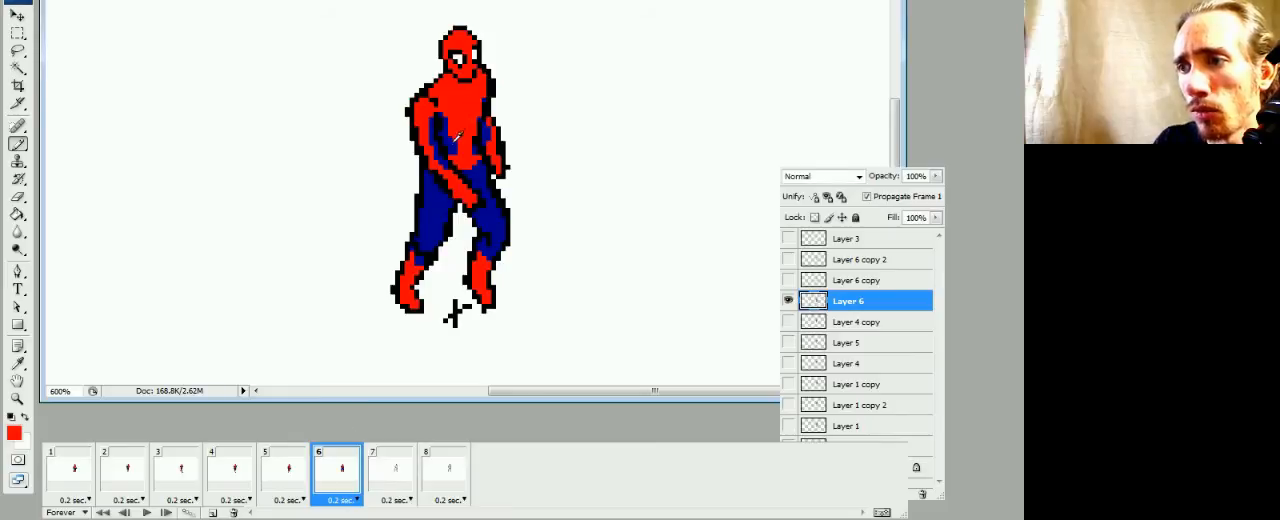
# Sample the suit's blue and repaint the edges beside the red chest panel in frame 6, checking against frame 5
pyautogui.keyDown('alt'); pyautogui.click(456, 136); pyautogui.keyUp('alt')
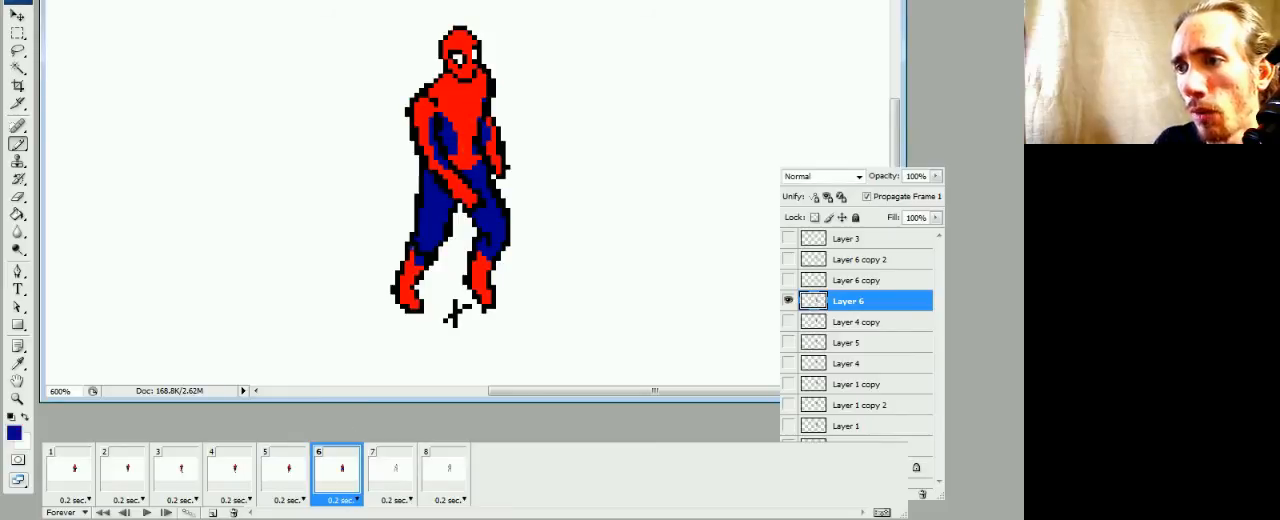
pyautogui.click(290, 478)
pyautogui.click(319, 480)
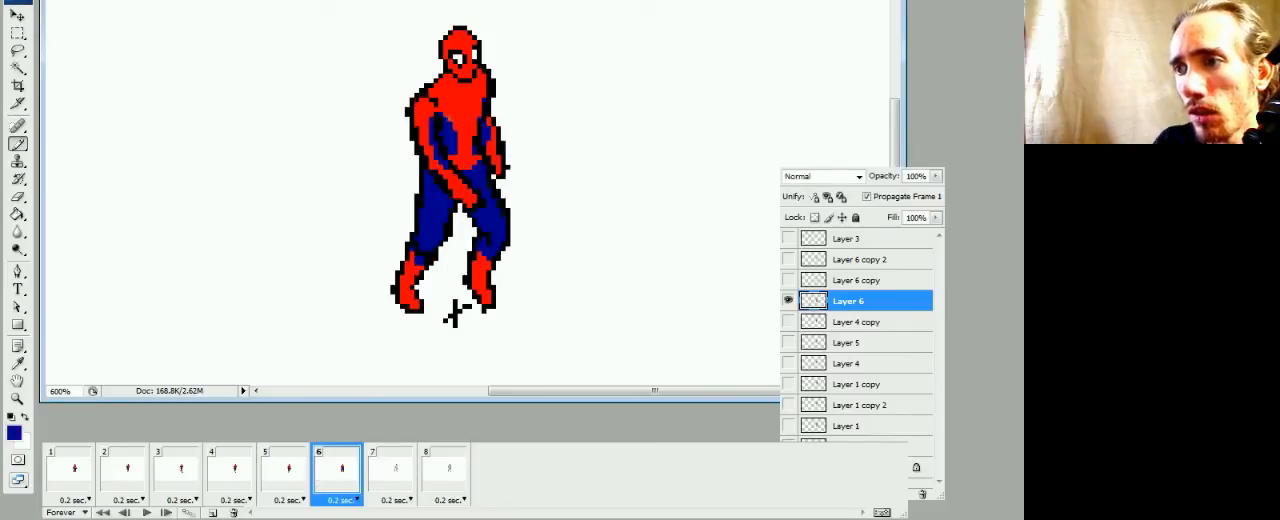
pyautogui.click(444, 111)
pyautogui.click(446, 118)
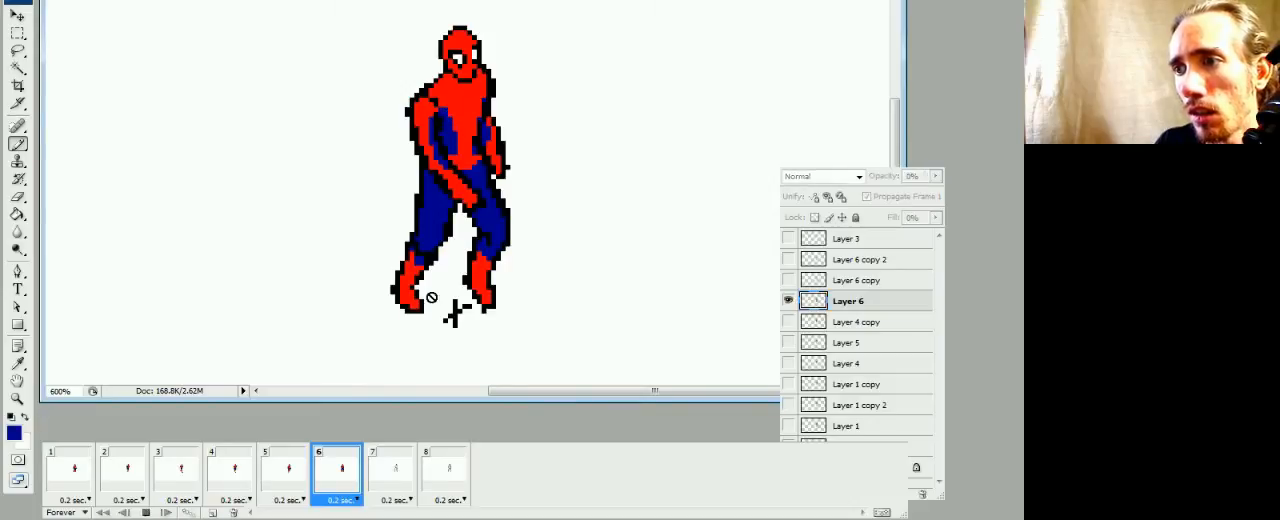
pyautogui.click(393, 478)
pyautogui.click(336, 474)
pyautogui.click(290, 479)
pyautogui.click(350, 477)
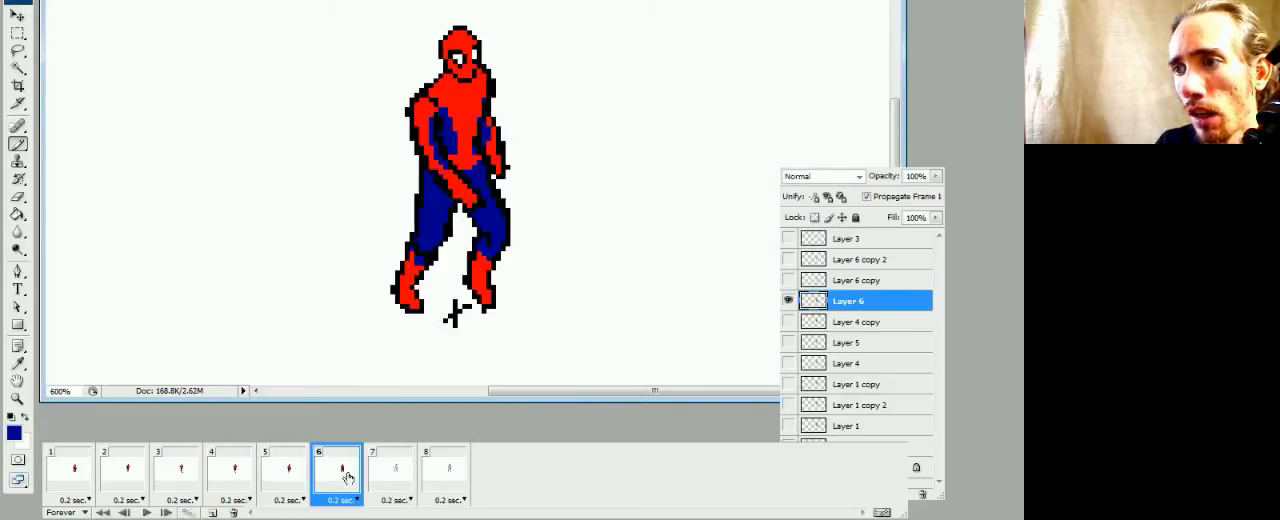
pyautogui.click(290, 480)
pyautogui.click(335, 472)
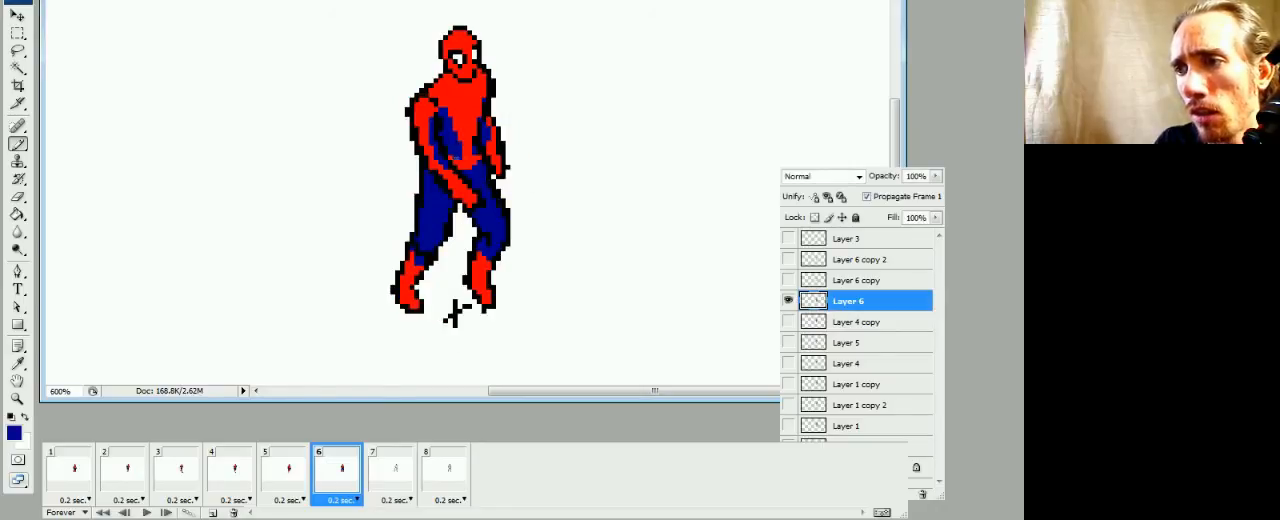
# Sample the suit's red and compare the torso coloring between frames 5 and 6
pyautogui.keyDown('alt'); pyautogui.click(470, 155); pyautogui.keyUp('alt')
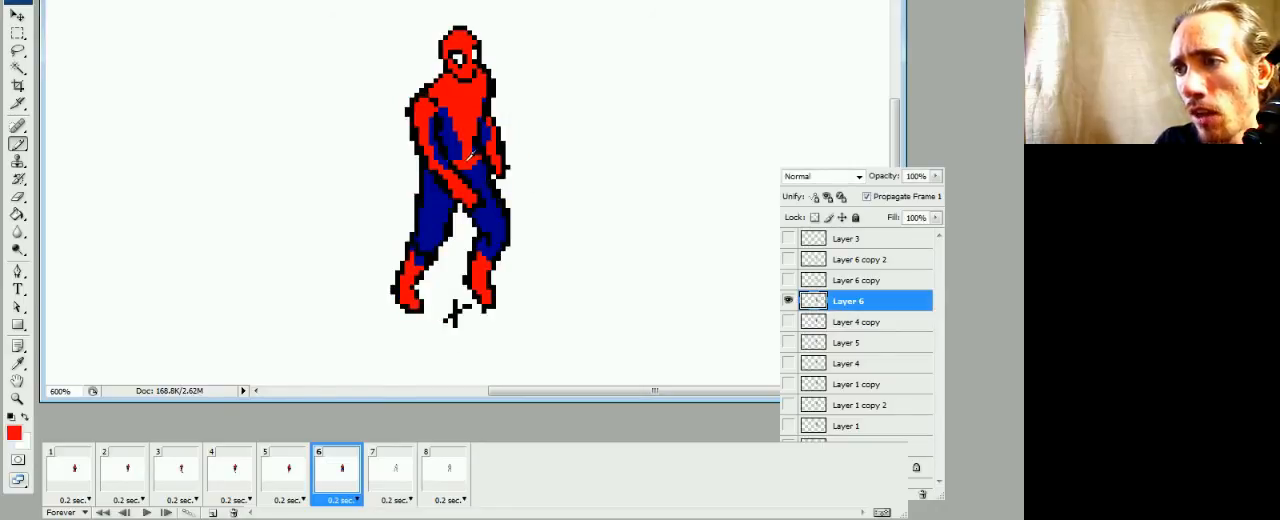
pyautogui.click(307, 476)
pyautogui.click(328, 477)
pyautogui.click(304, 484)
pyautogui.click(329, 479)
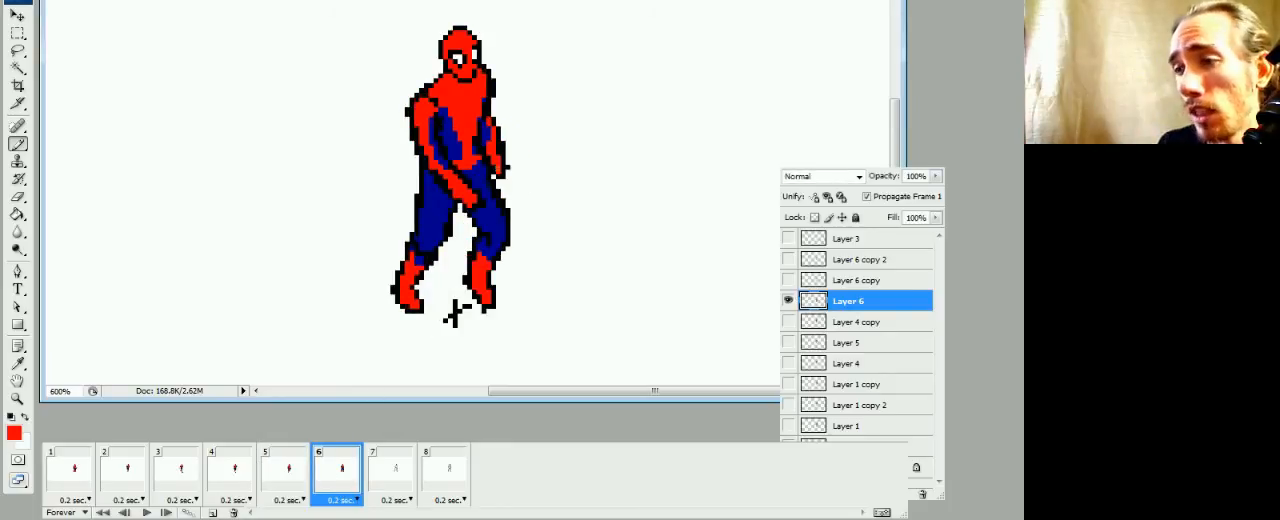
pyautogui.click(288, 476)
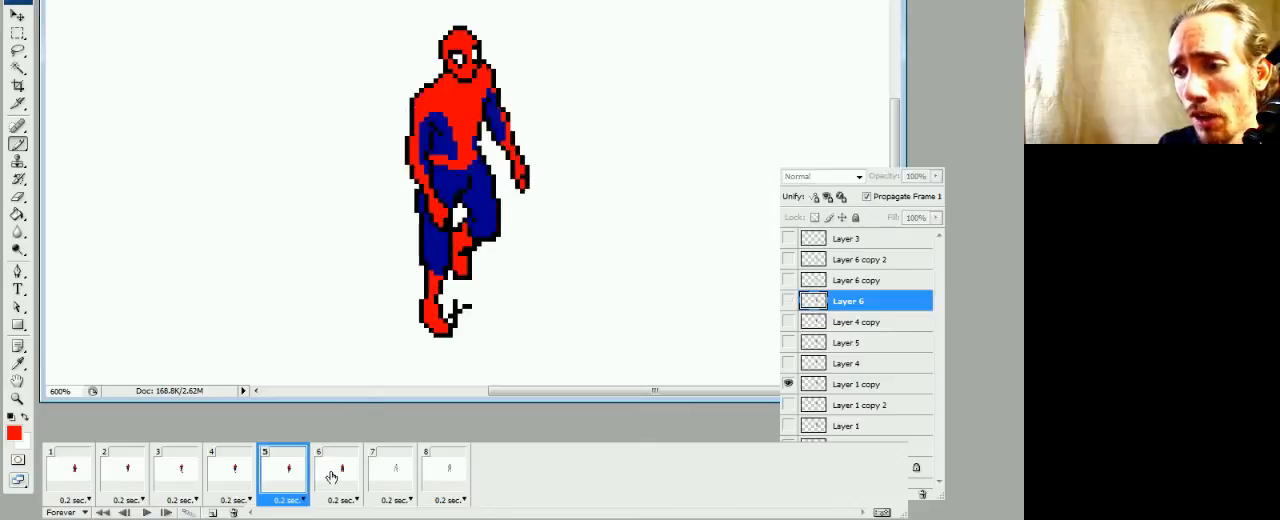
pyautogui.click(342, 474)
pyautogui.click(288, 476)
pyautogui.click(334, 478)
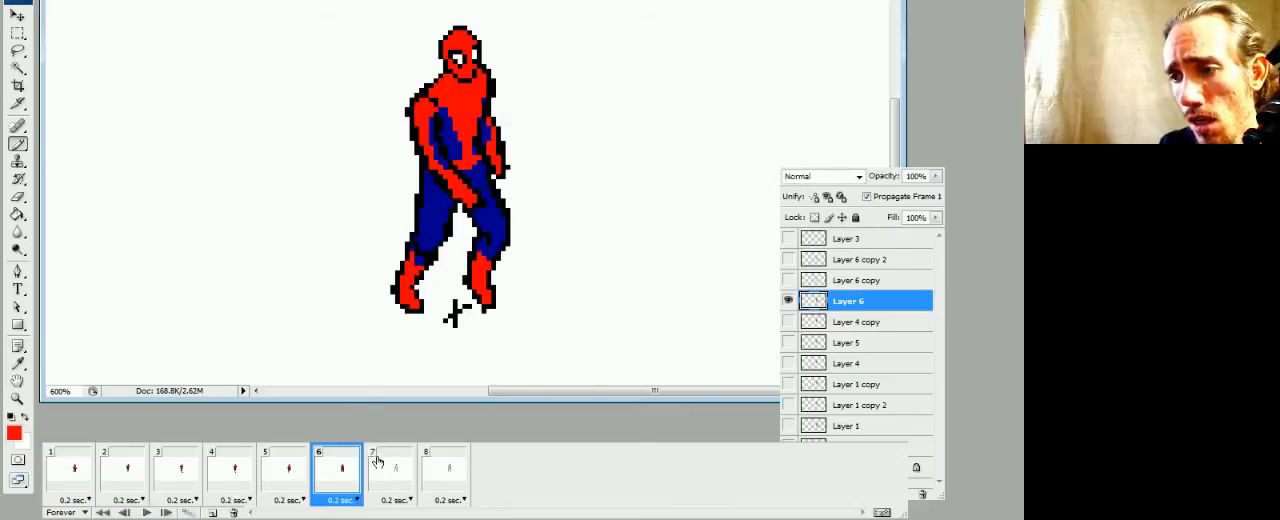
# In frame 7, fill the torso, legs and near arm on Layer 6 copy with the blue sampled from frame 6
pyautogui.click(383, 478)
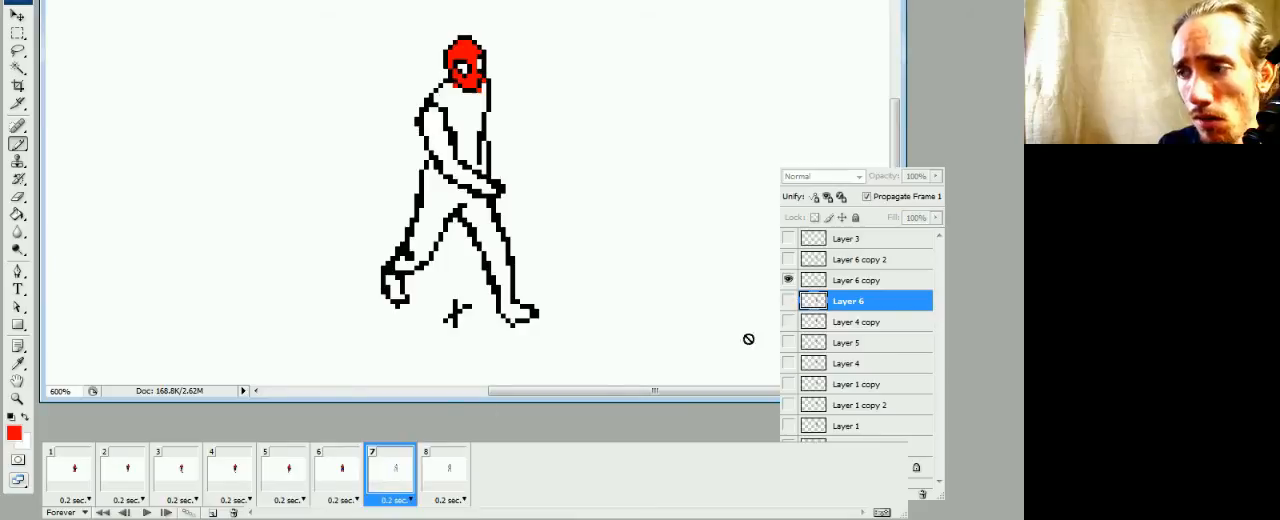
pyautogui.click(827, 284)
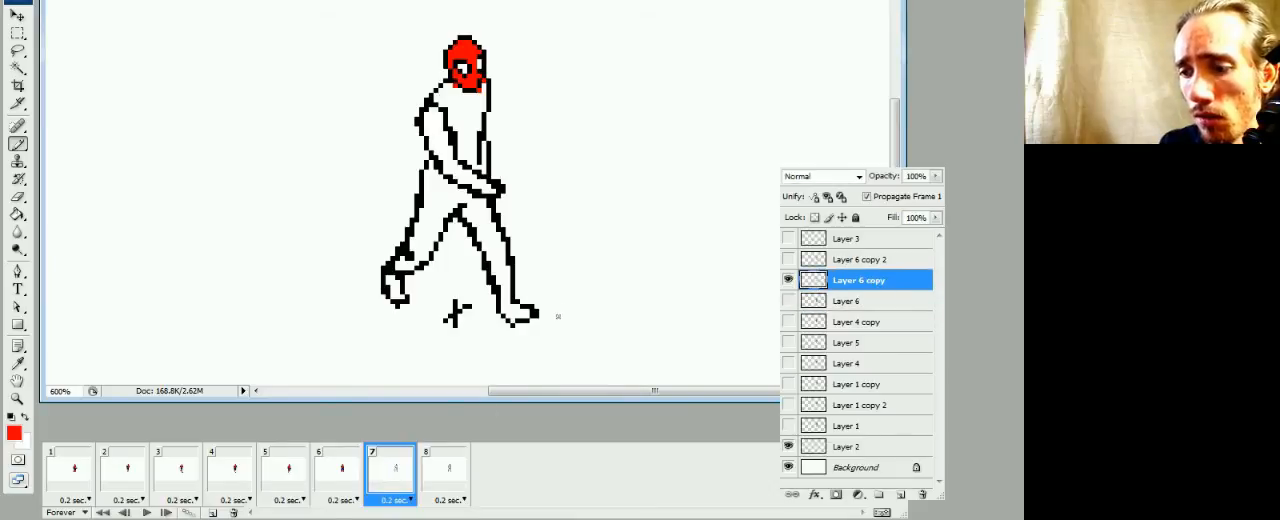
pyautogui.press('g')
pyautogui.click(344, 477)
pyautogui.keyDown('alt'); pyautogui.click(438, 218); pyautogui.keyUp('alt')
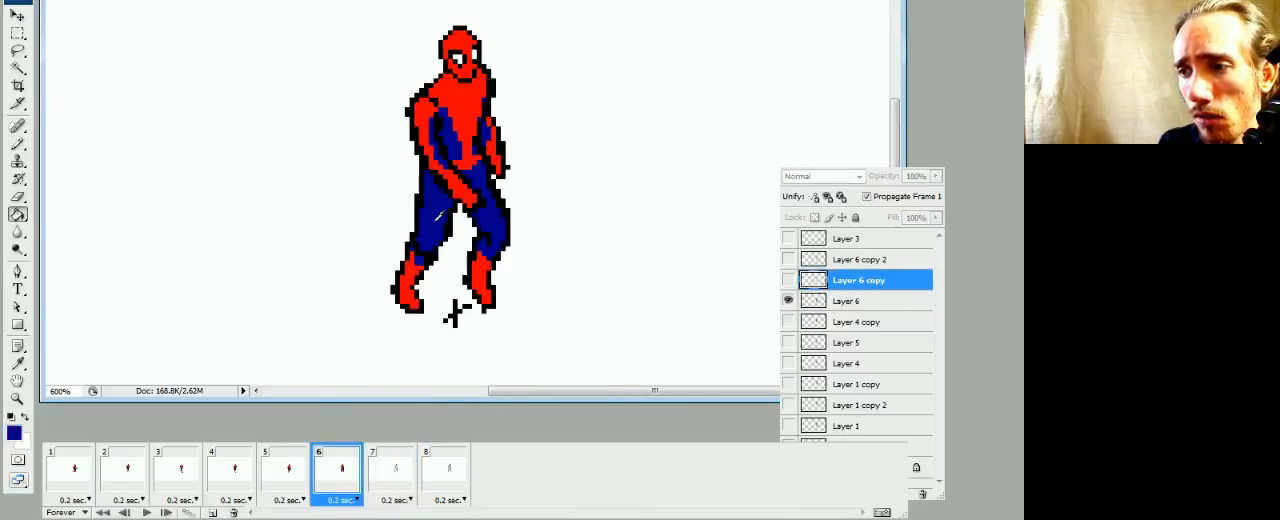
pyautogui.click(386, 492)
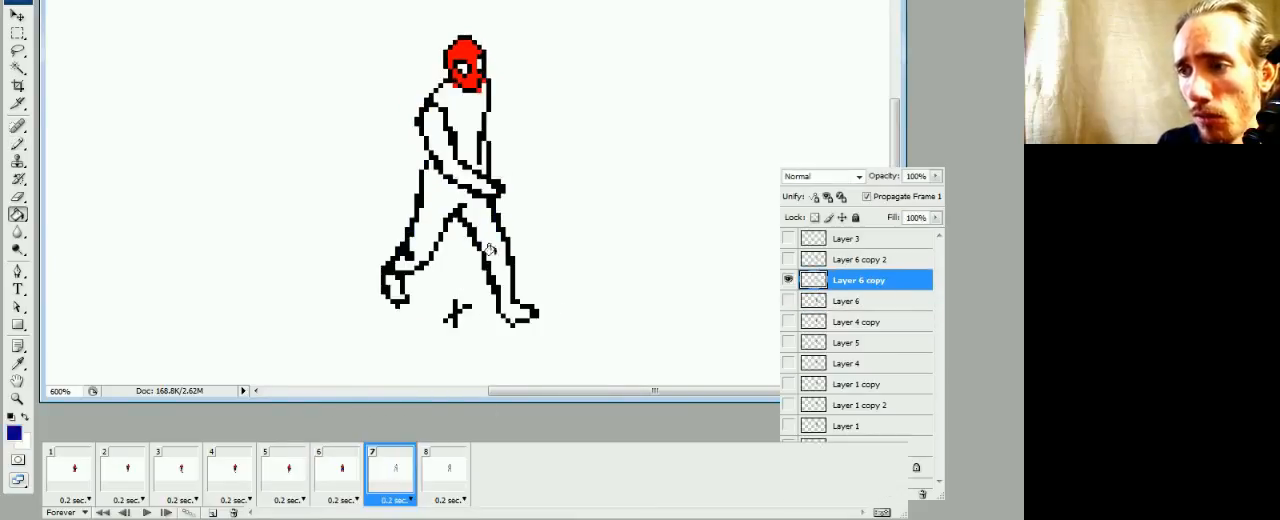
pyautogui.click(431, 204)
pyautogui.click(462, 140)
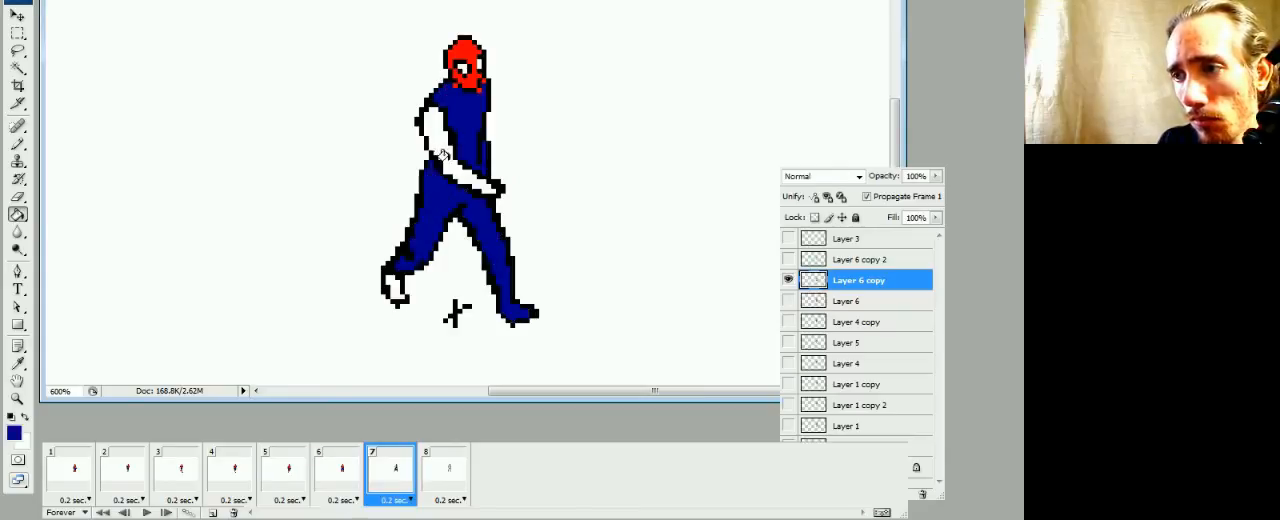
pyautogui.click(442, 155)
# Sample the mask's red, fill the rear foot with it and paint the boot's cuff across the rear shin in frame 7
pyautogui.keyDown('alt'); pyautogui.click(468, 76); pyautogui.keyUp('alt')
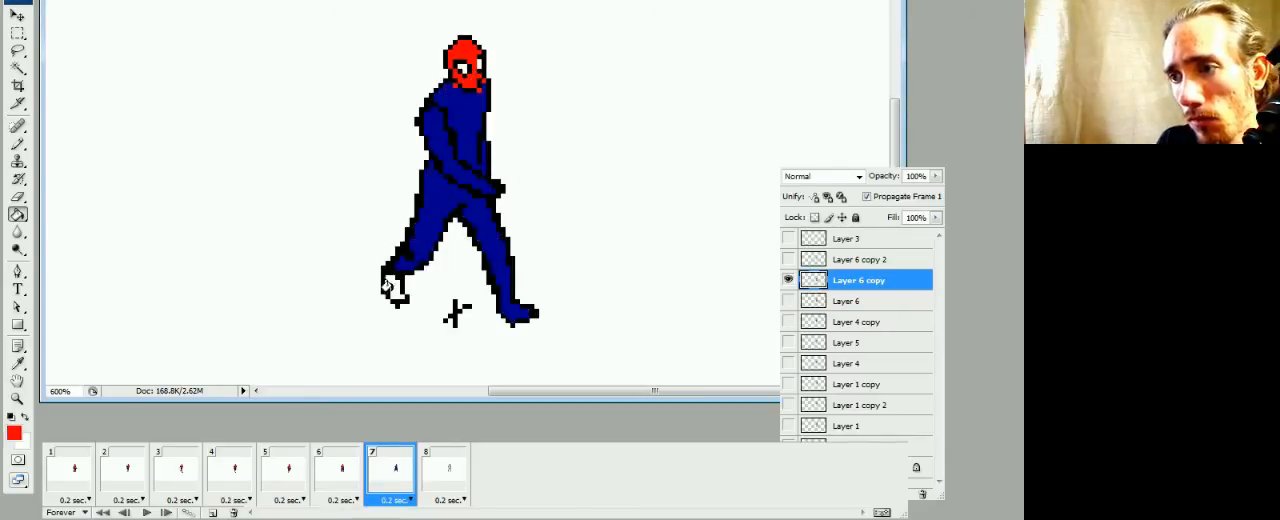
pyautogui.click(389, 287)
pyautogui.press('b')
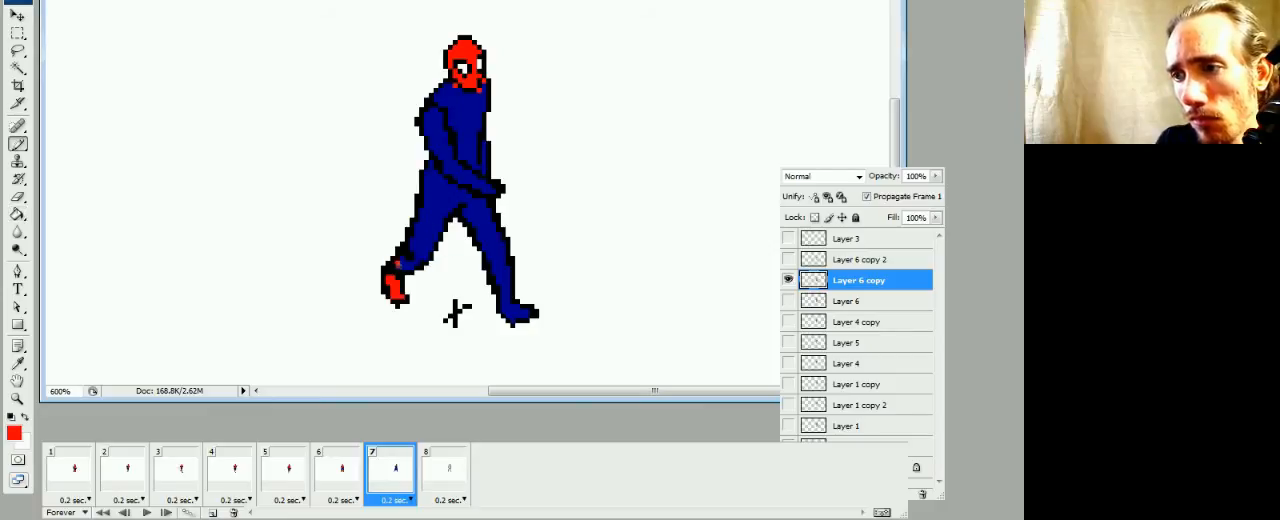
pyautogui.moveTo(398, 265); pyautogui.dragTo(411, 268)
# Paint a red cuff across the front shin in frame 7 and fill the front boot red, using frame 6 as reference
pyautogui.click(342, 472)
pyautogui.click(379, 479)
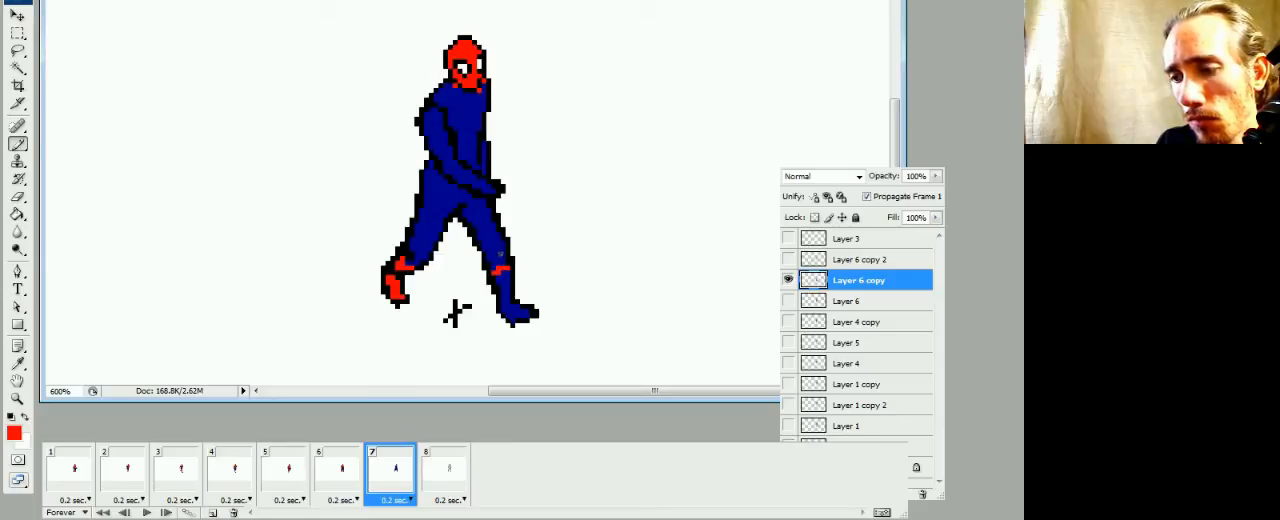
pyautogui.press('g')
pyautogui.click(342, 474)
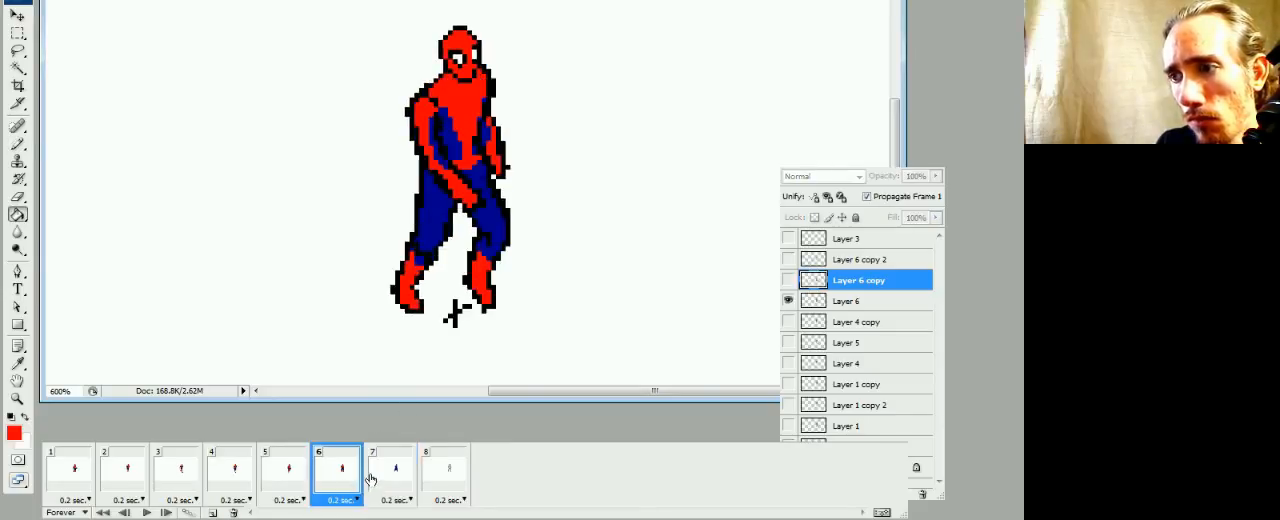
pyautogui.click(370, 480)
# In frame 7, paint a glove cuff across the near wrist, fill the near hand red and paint the far arm's glove red
pyautogui.press('b')
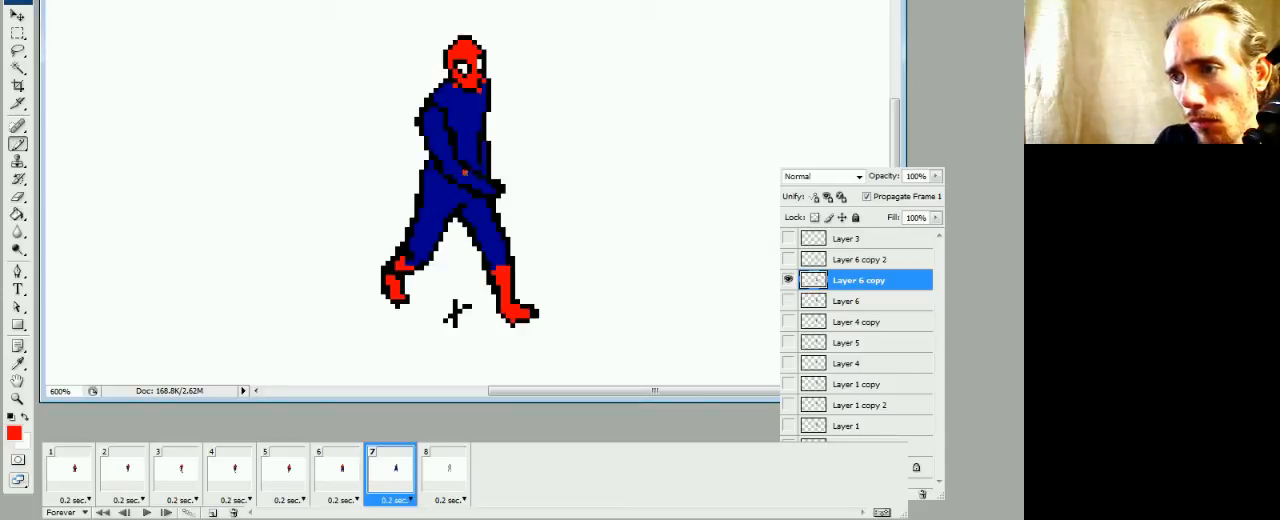
pyautogui.click(466, 176)
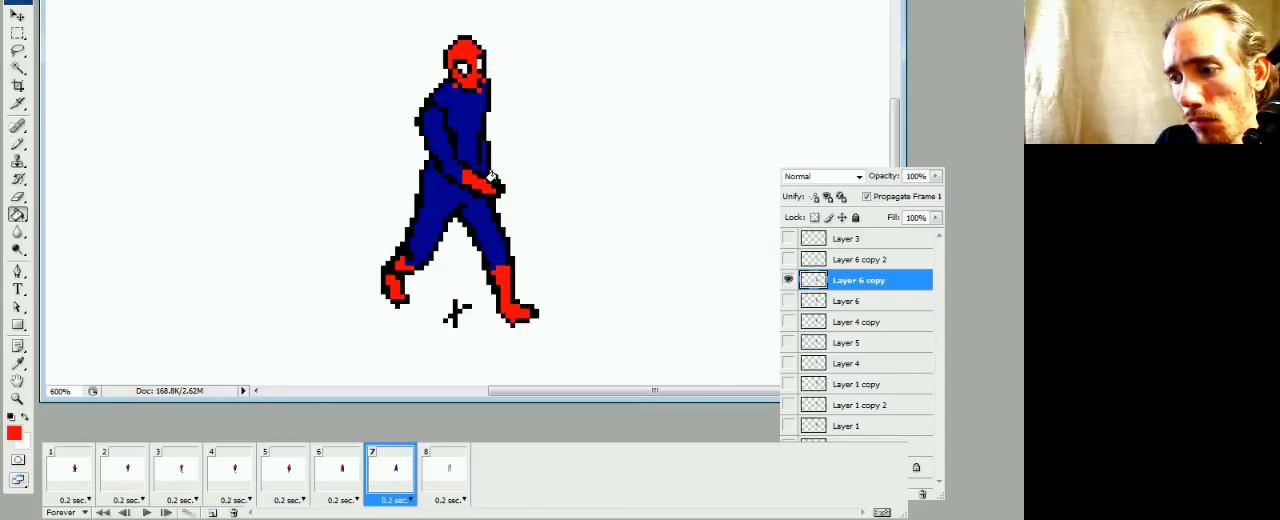
pyautogui.press('b')
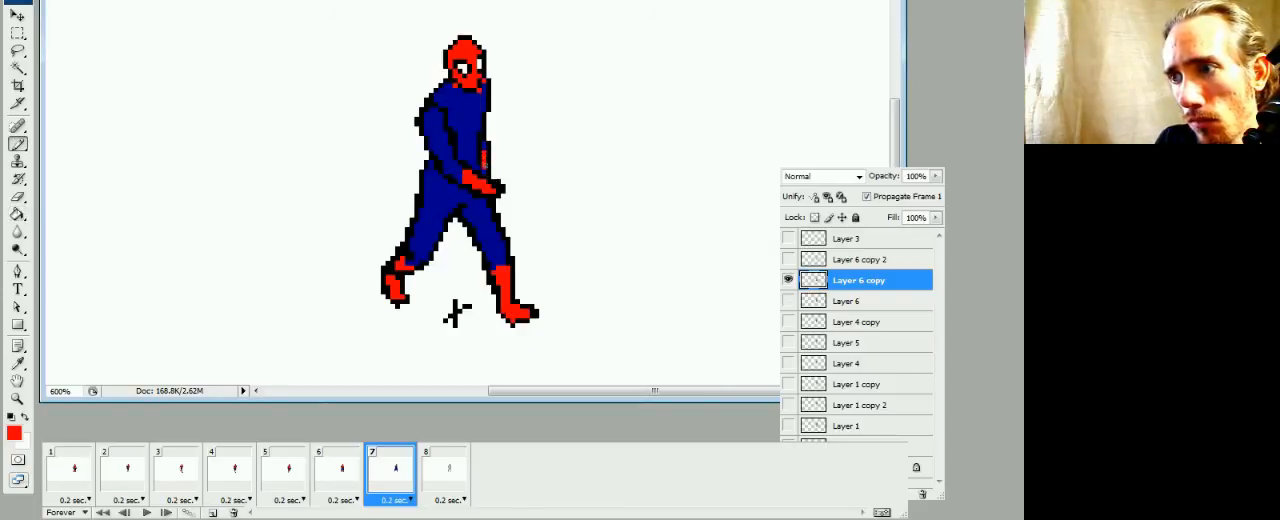
# Outline the torso's red panel in frame 7 using frame 6 as reference, and fill the chest with red
pyautogui.click(351, 471)
pyautogui.click(383, 475)
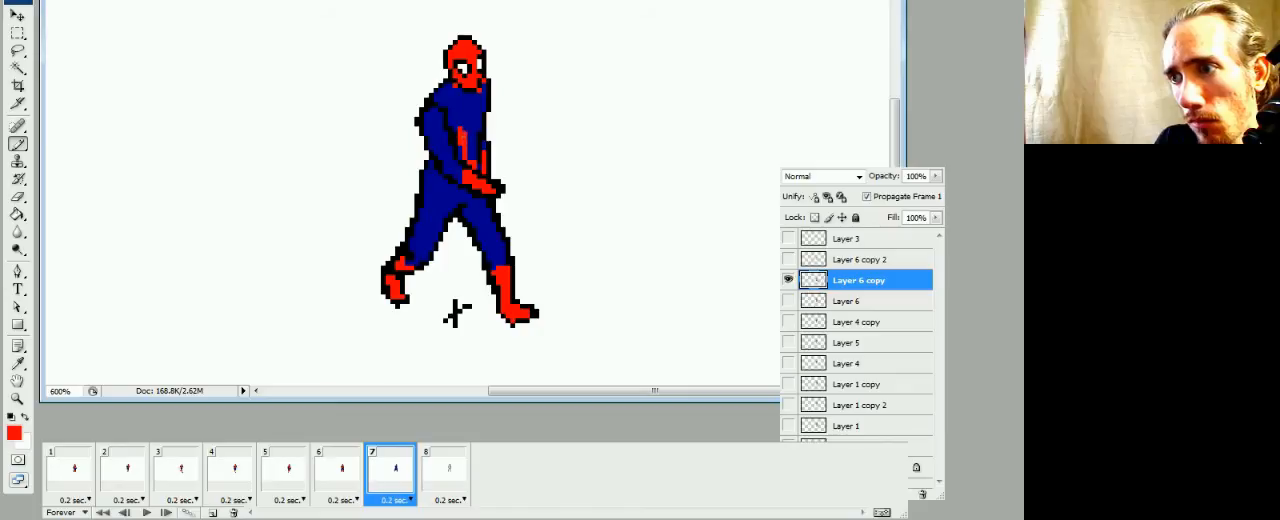
pyautogui.press('g')
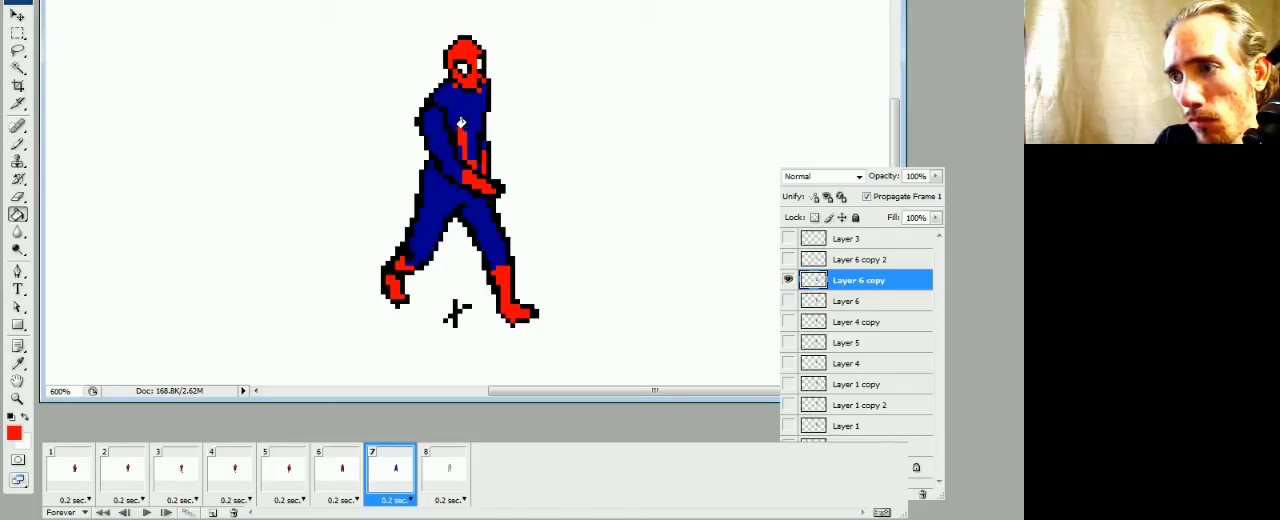
pyautogui.click(474, 128)
# Mark off the near upper arm in frame 7, fill the shoulder red and paint a red strip down to the glove
pyautogui.press('b')
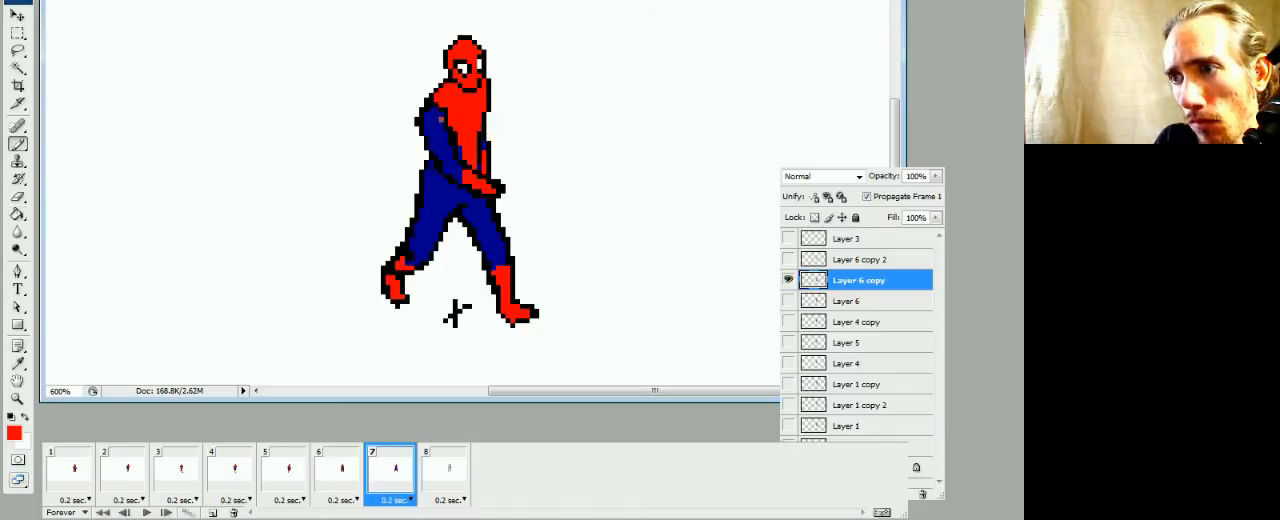
pyautogui.press('g')
pyautogui.click(432, 114)
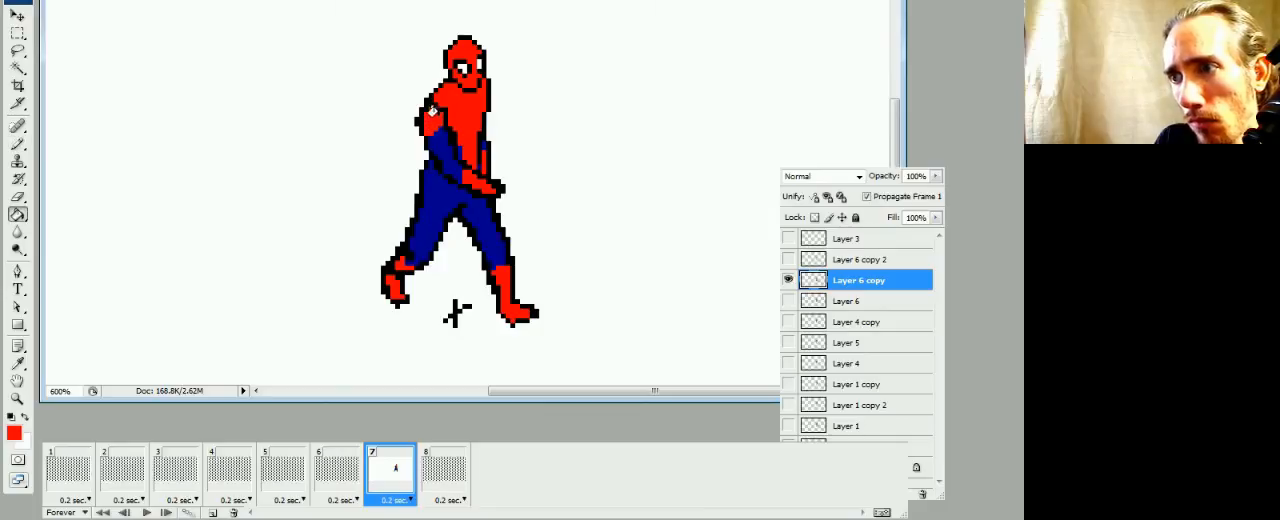
pyautogui.press('b')
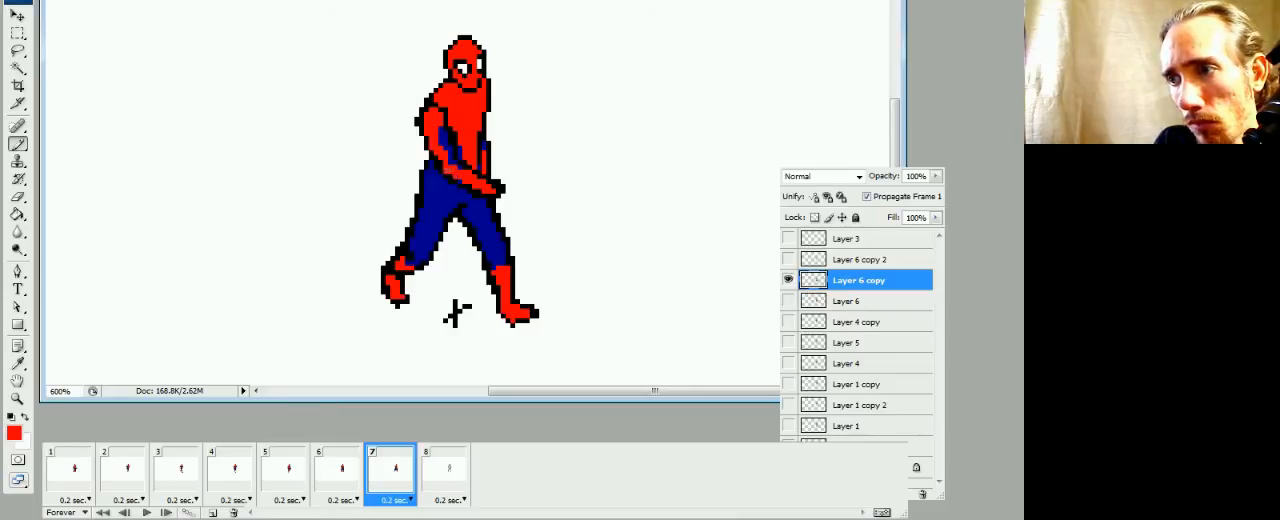
# Play the walk cycle, compare frame 7 with frame 6 and paint a small red belt patch at the rear waist in frame 7
pyautogui.press('space')
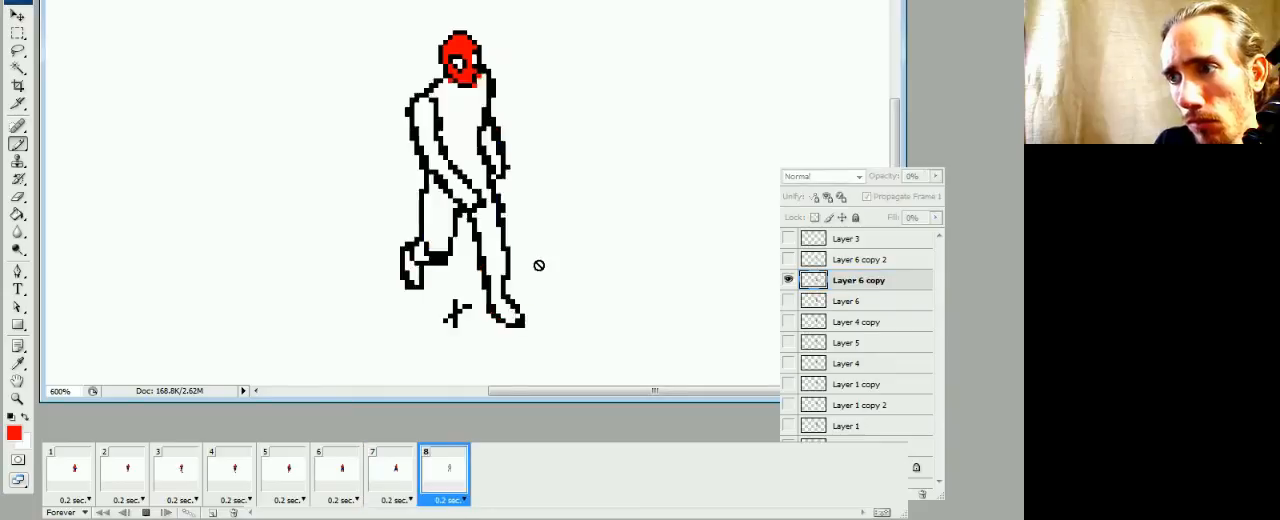
pyautogui.press('space')
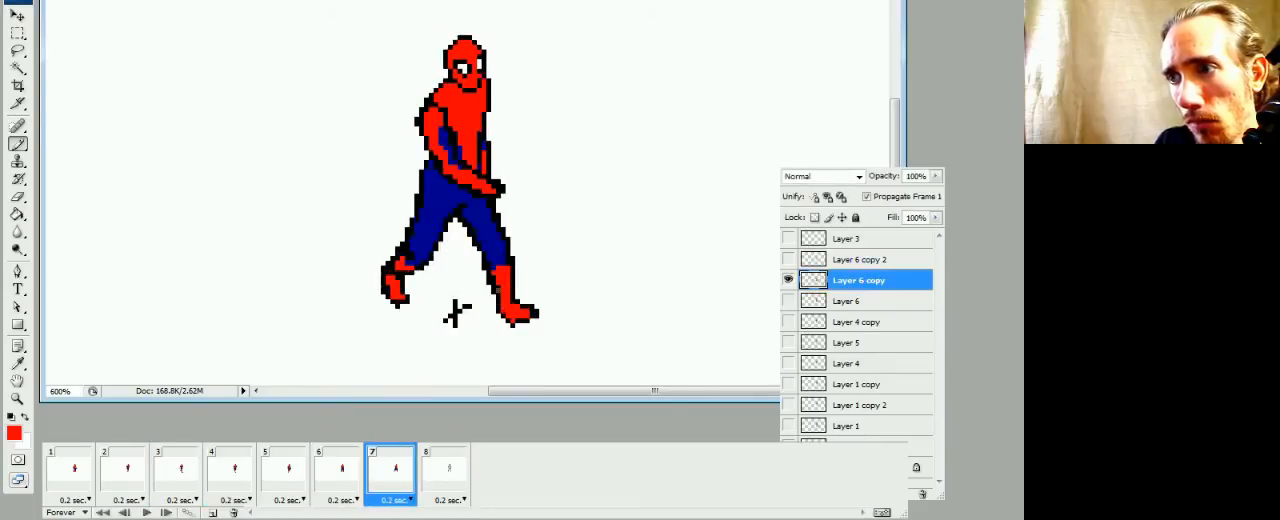
pyautogui.click(342, 480)
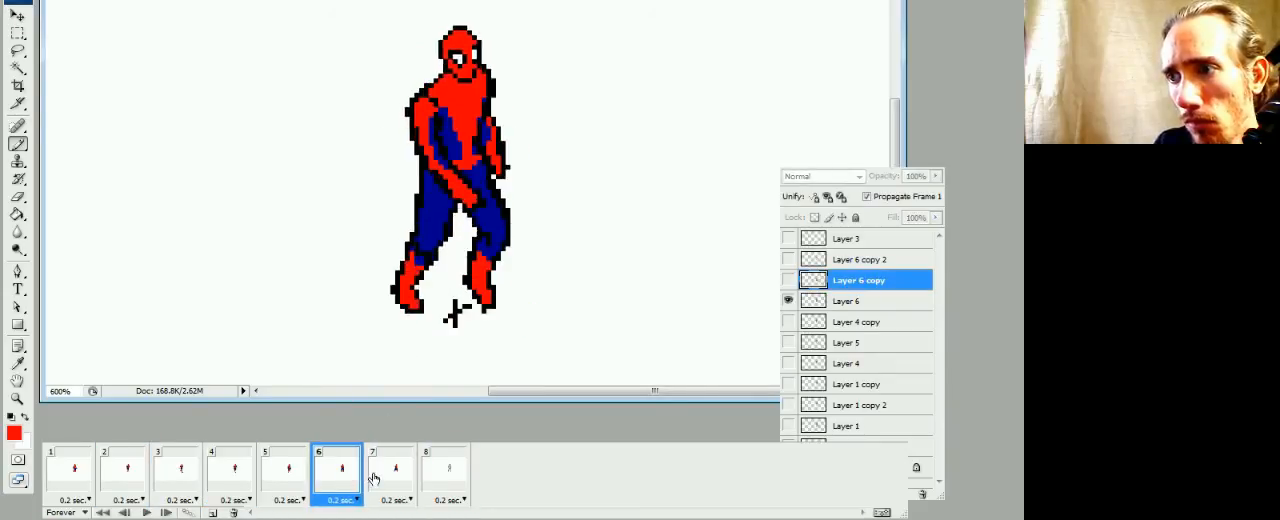
pyautogui.click(380, 468)
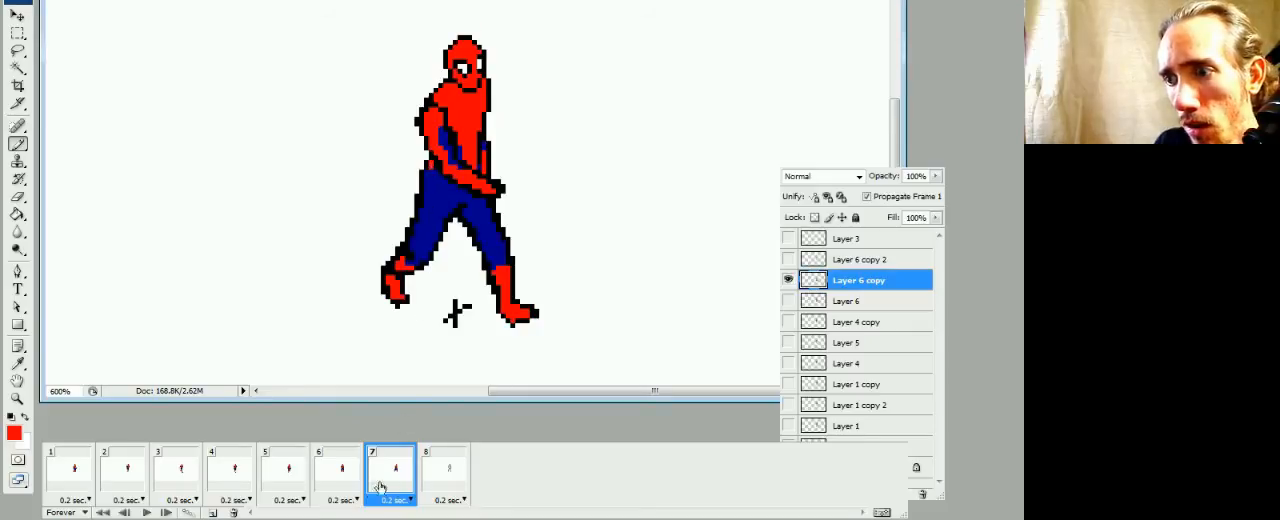
pyautogui.click(344, 478)
pyautogui.click(390, 472)
# In frame 8, fill the torso, near arm and legs on Layer 6 copy 2 with the blue sampled from frame 7
pyautogui.click(444, 468)
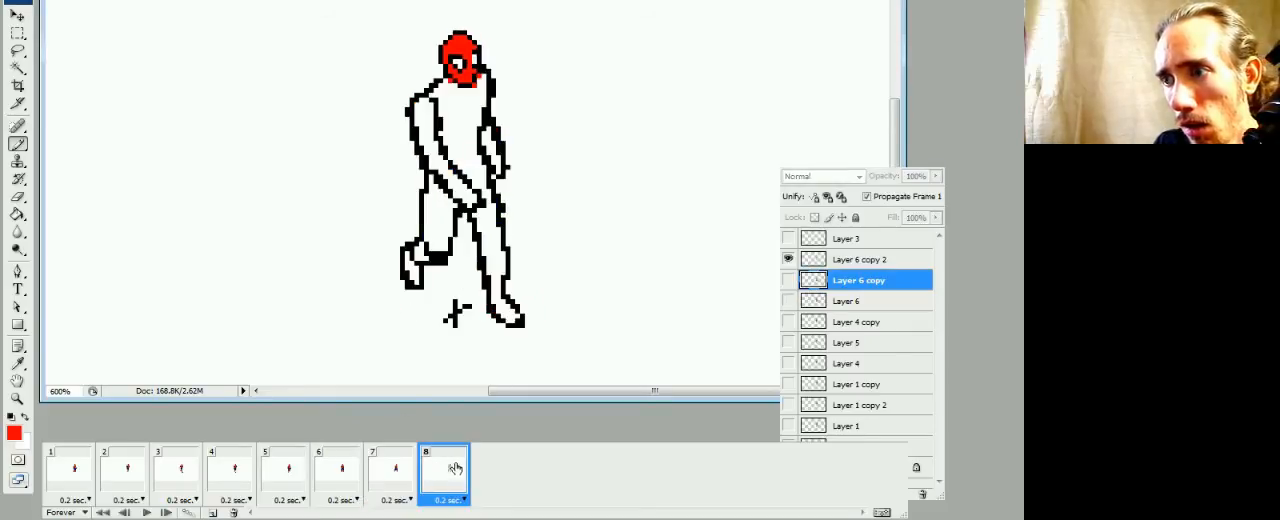
pyautogui.click(818, 262)
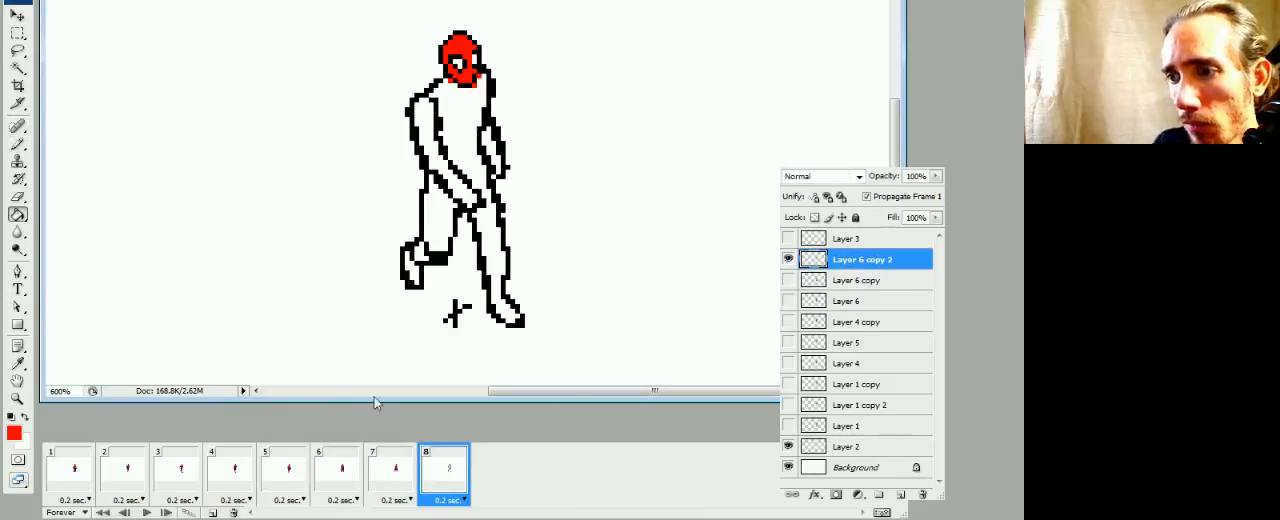
pyautogui.click(380, 478)
pyautogui.click(441, 478)
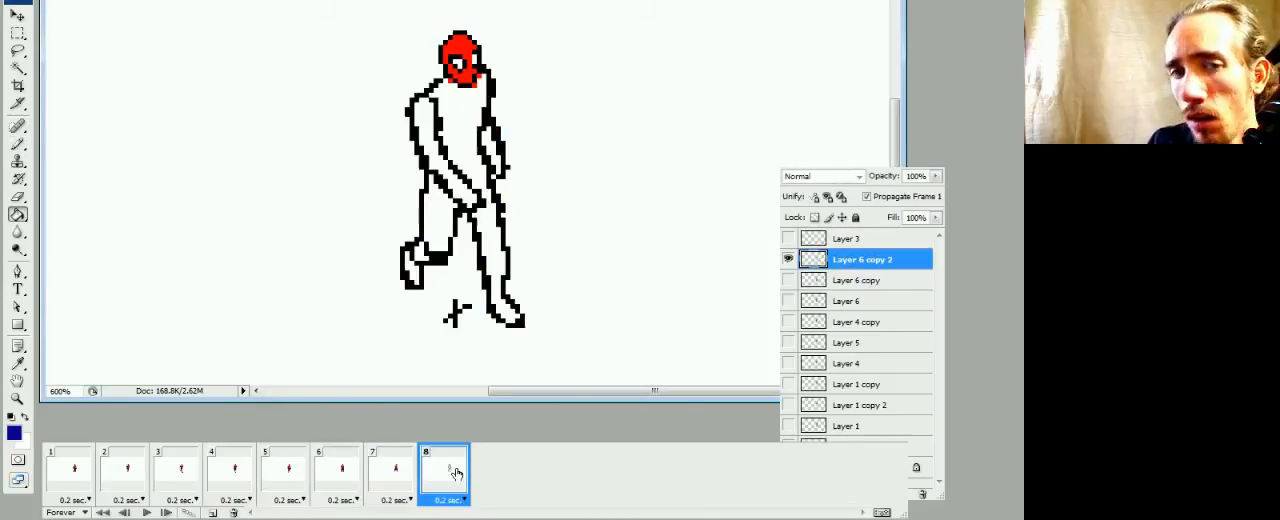
pyautogui.click(456, 150)
pyautogui.click(441, 166)
pyautogui.click(433, 204)
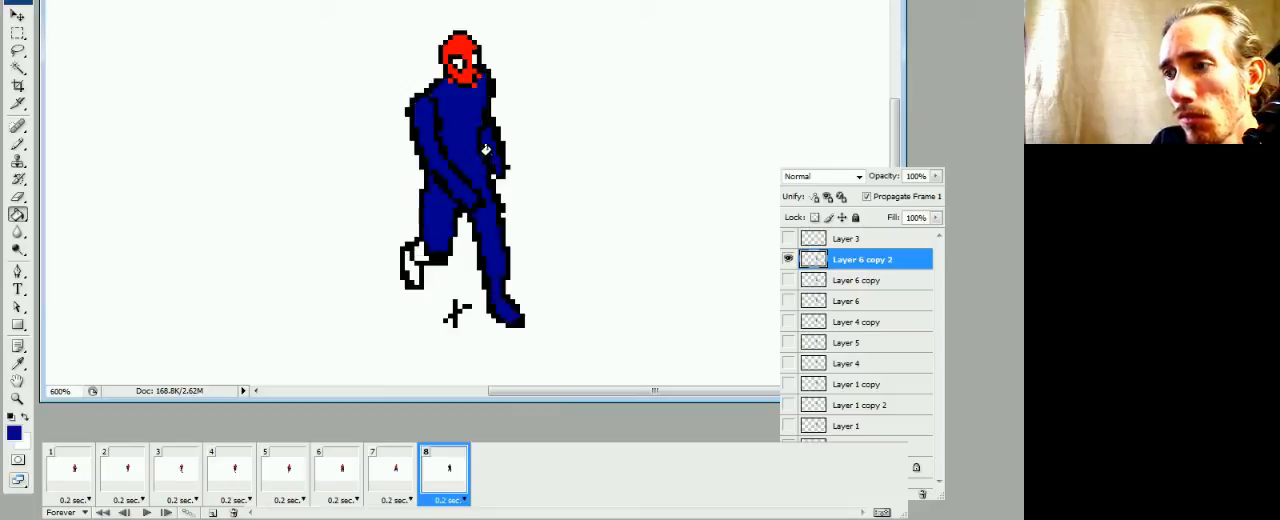
# Sample the mask's red, paint a cuff across the far arm in frame 8 and fill the forearm and hand below it red
pyautogui.press('b')
pyautogui.keyDown('alt'); pyautogui.click(472, 72); pyautogui.keyUp('alt')
pyautogui.moveTo(484, 137); pyautogui.dragTo(490, 137)
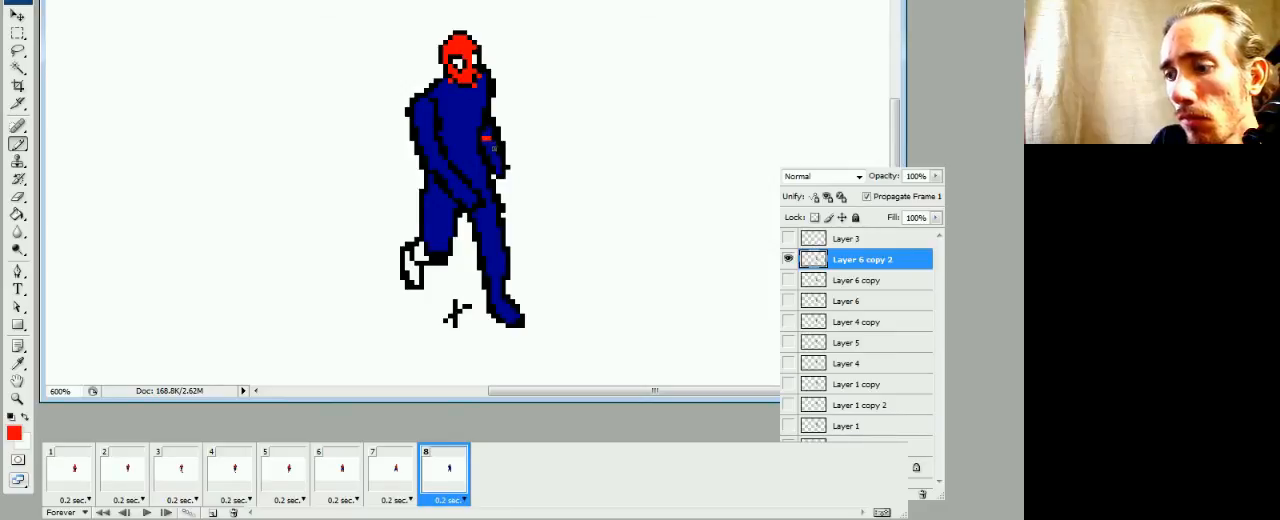
pyautogui.press('space')
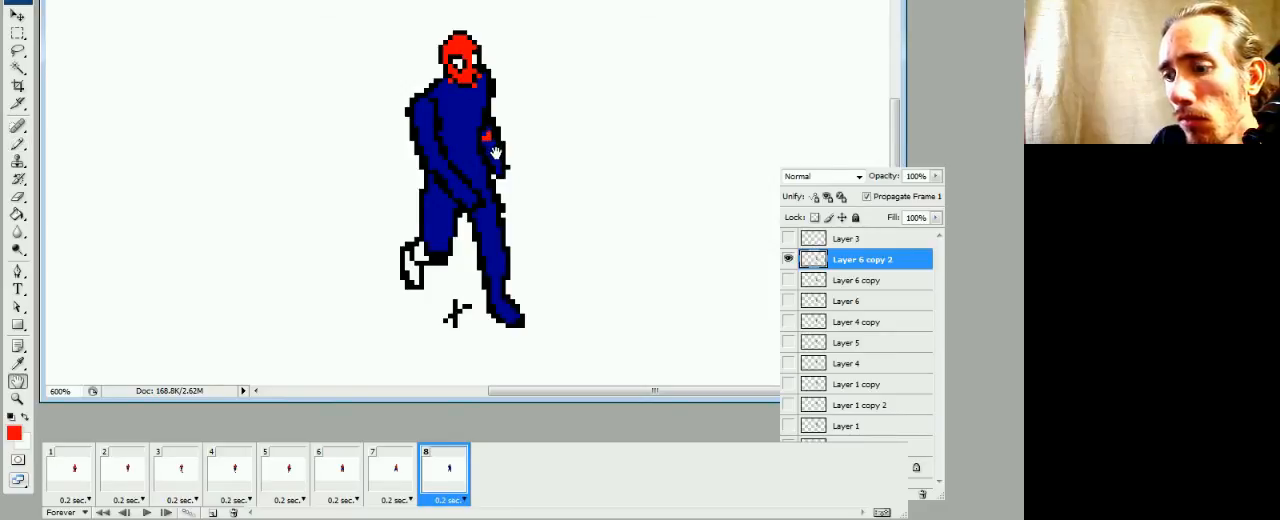
pyautogui.press('g')
pyautogui.click(496, 153)
# Fill the raised rear foot red in frame 8 and touch up the boot with the sampled suit colors
pyautogui.click(409, 255)
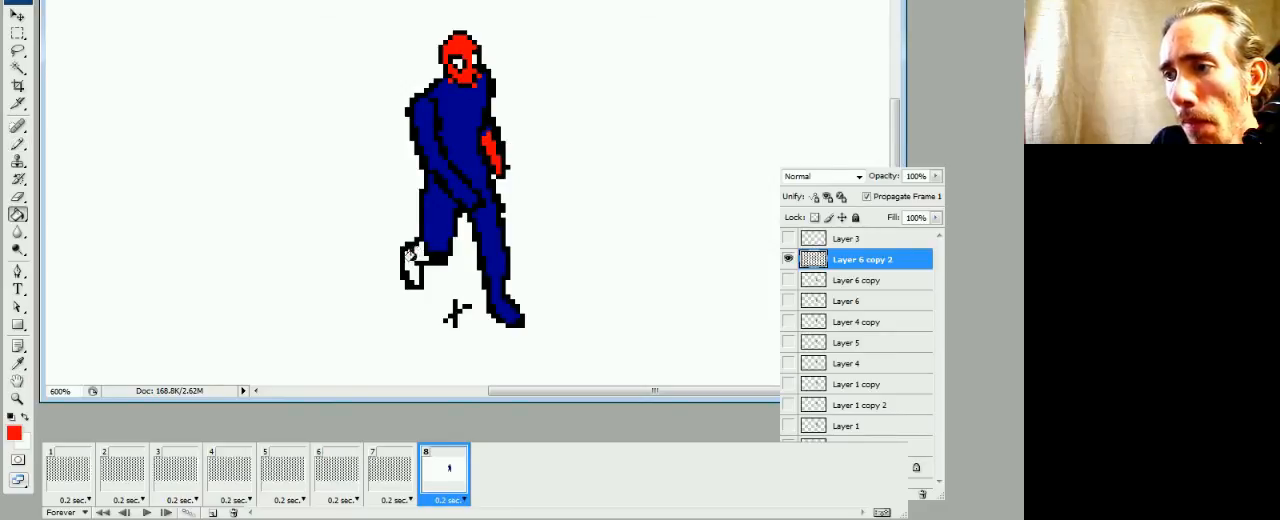
pyautogui.press('b')
pyautogui.keyDown('alt'); pyautogui.click(440, 234); pyautogui.keyUp('alt')
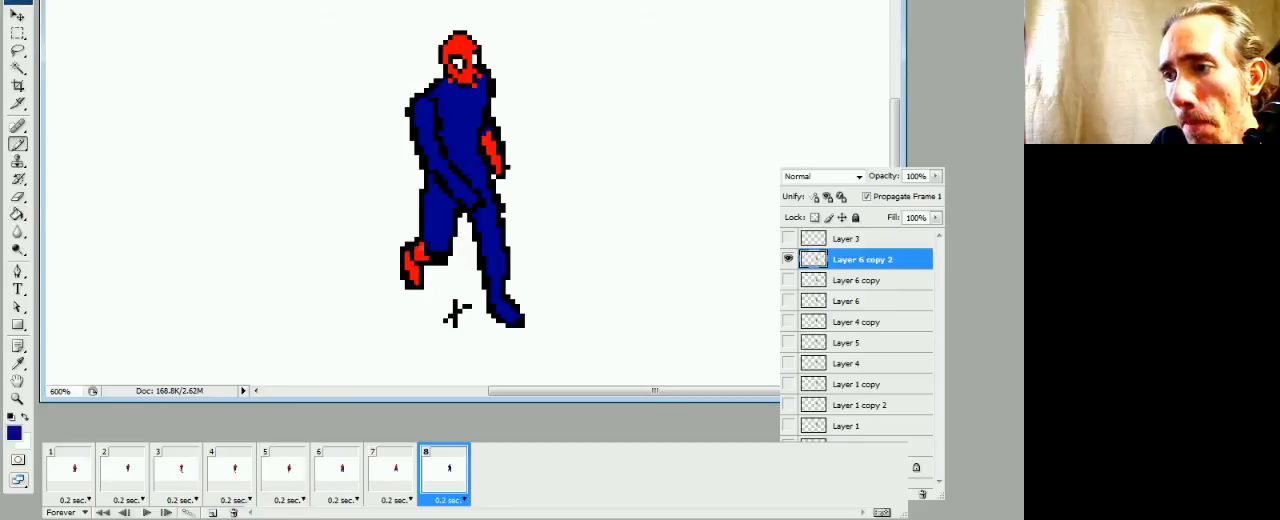
pyautogui.keyDown('alt'); pyautogui.click(421, 255); pyautogui.keyUp('alt')
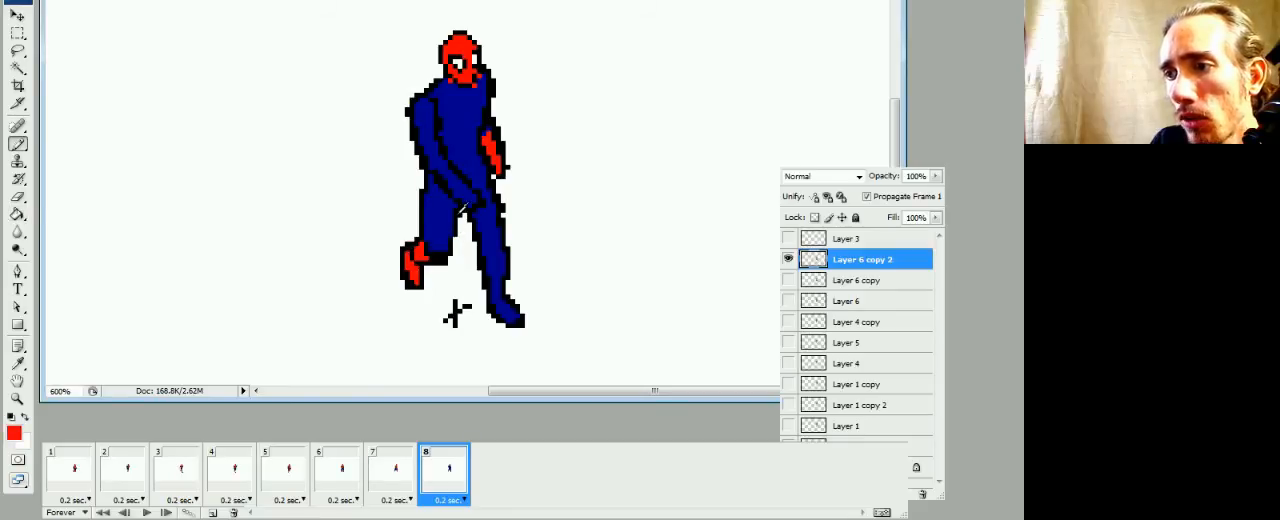
# Paint red cuffs across the near wrist and front shin in frame 8, and fill the near hand and front boot red
pyautogui.click(448, 175)
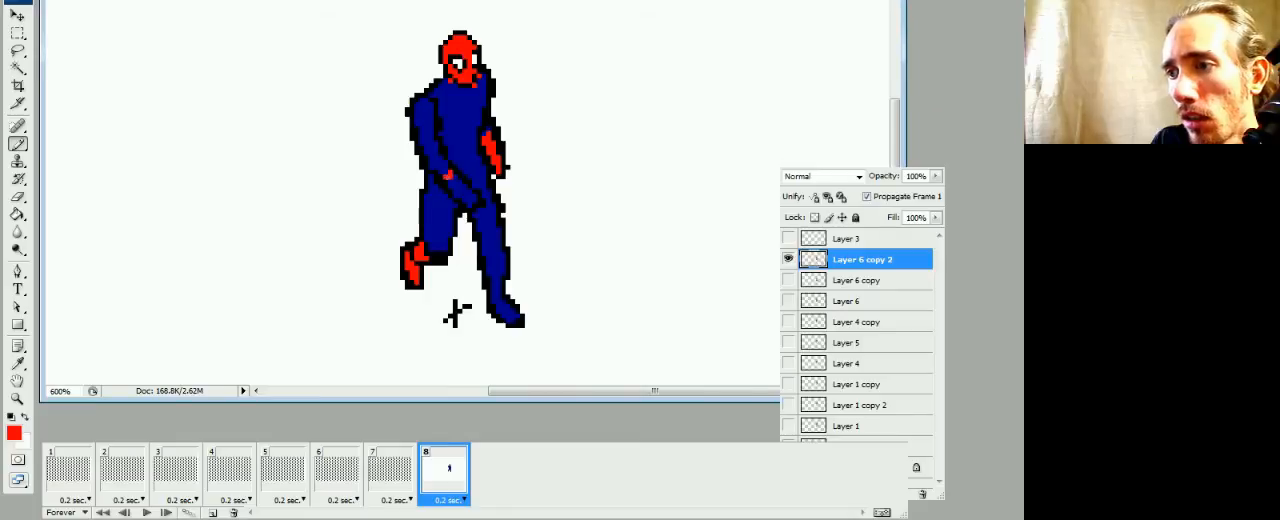
pyautogui.press('g')
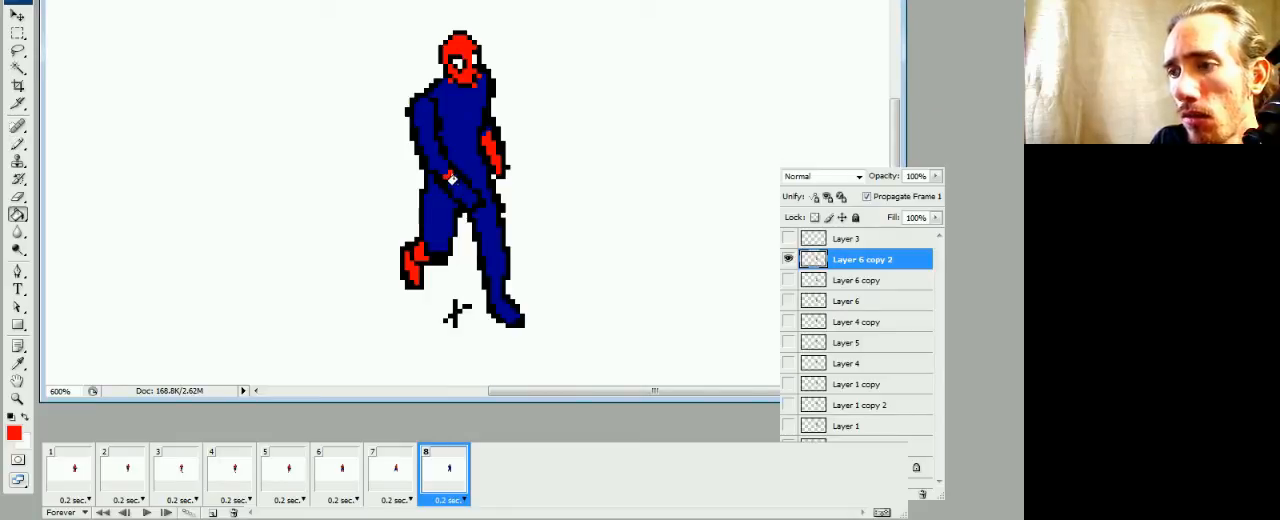
pyautogui.click(457, 184)
pyautogui.press('b')
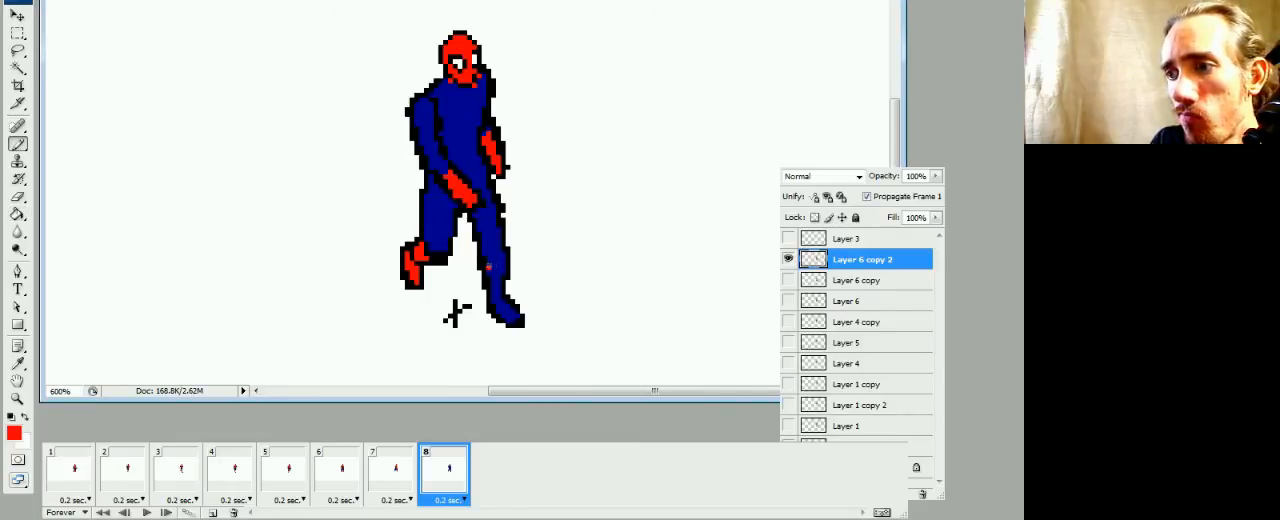
pyautogui.press('g')
pyautogui.click(492, 272)
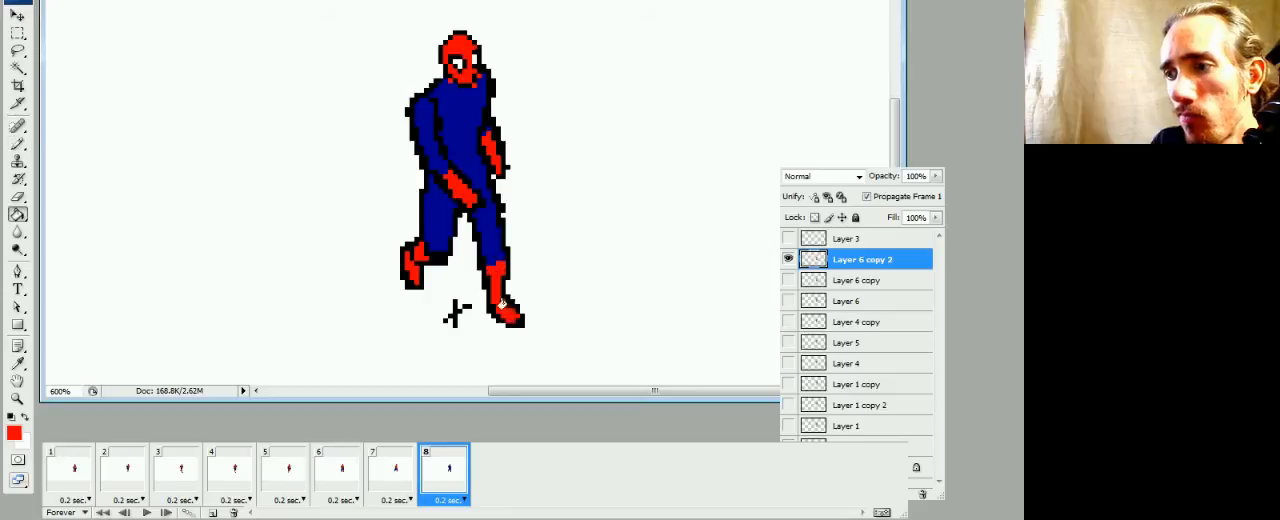
# Outline the red areas of the near arm and torso in frame 8, checking frame 2, and fill the chest and shoulder red
pyautogui.click(128, 478)
pyautogui.click(450, 472)
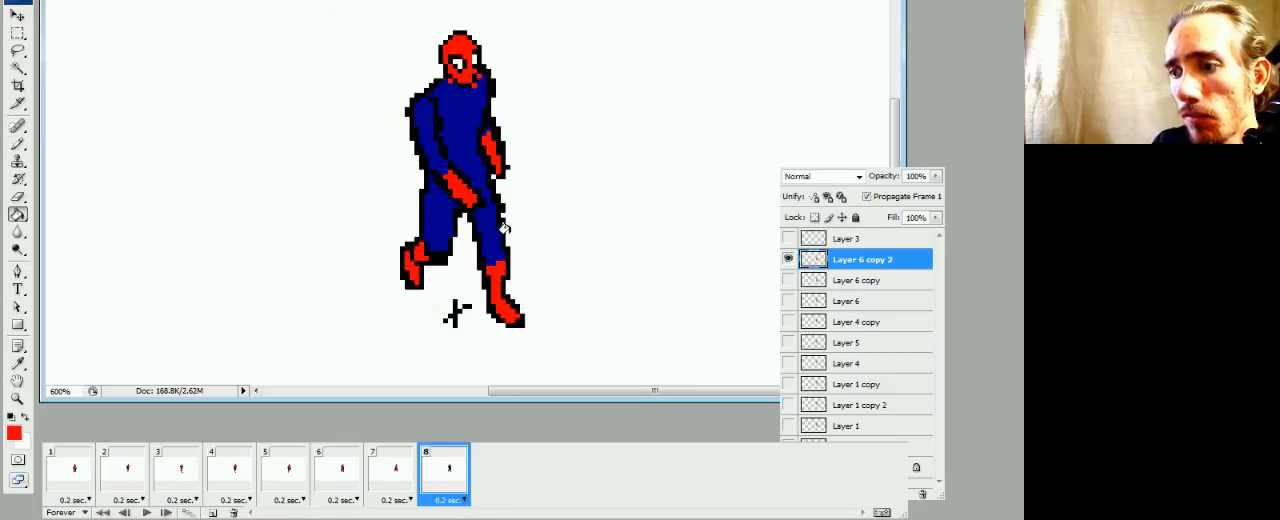
pyautogui.press('b')
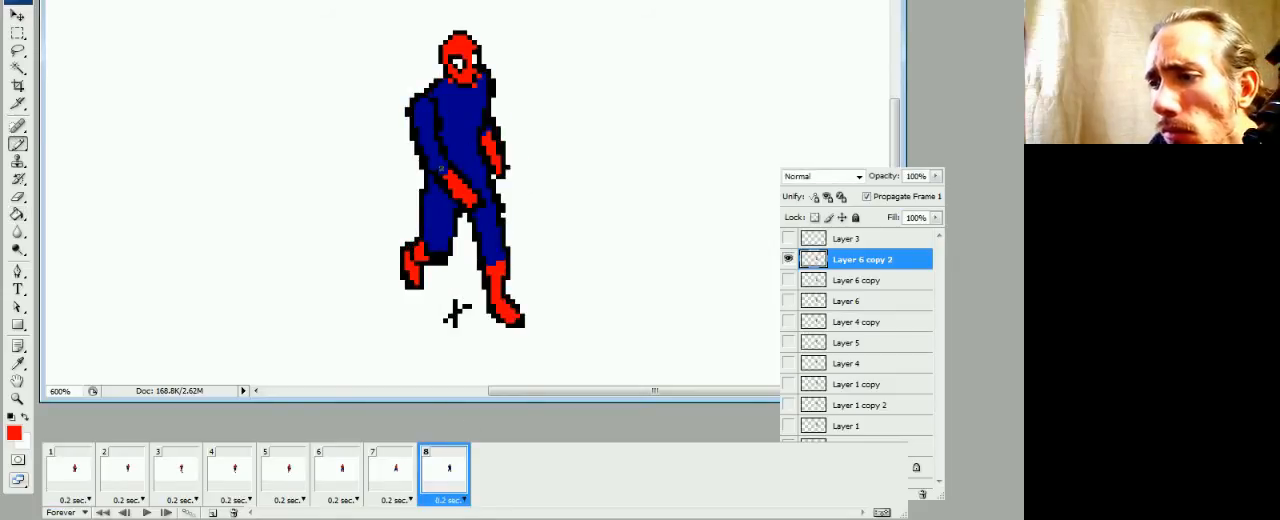
pyautogui.moveTo(443, 172); pyautogui.dragTo(428, 150)
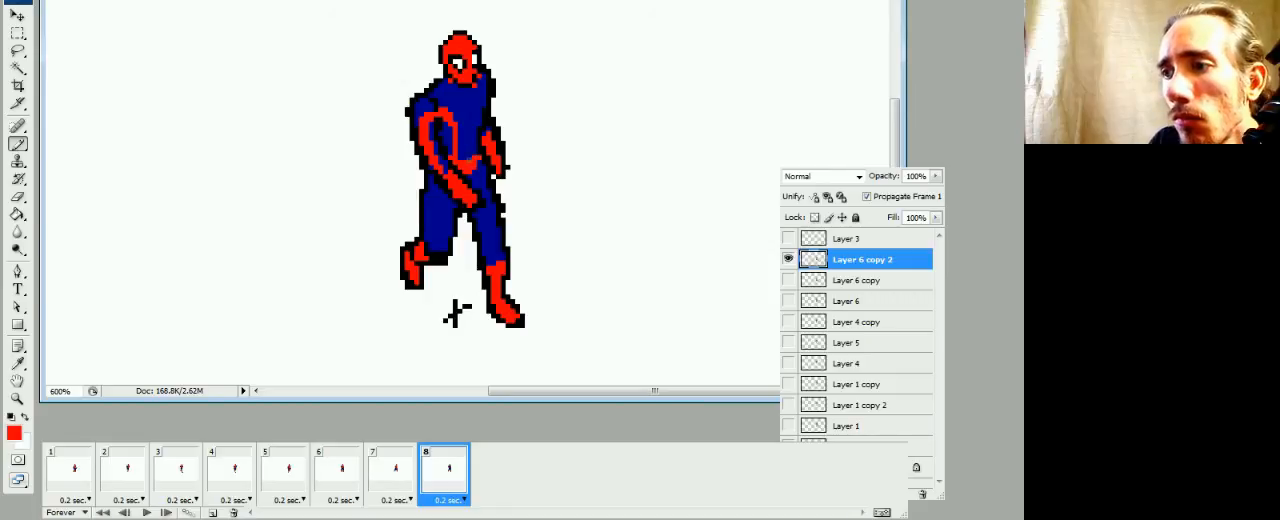
pyautogui.press('g')
pyautogui.click(470, 147)
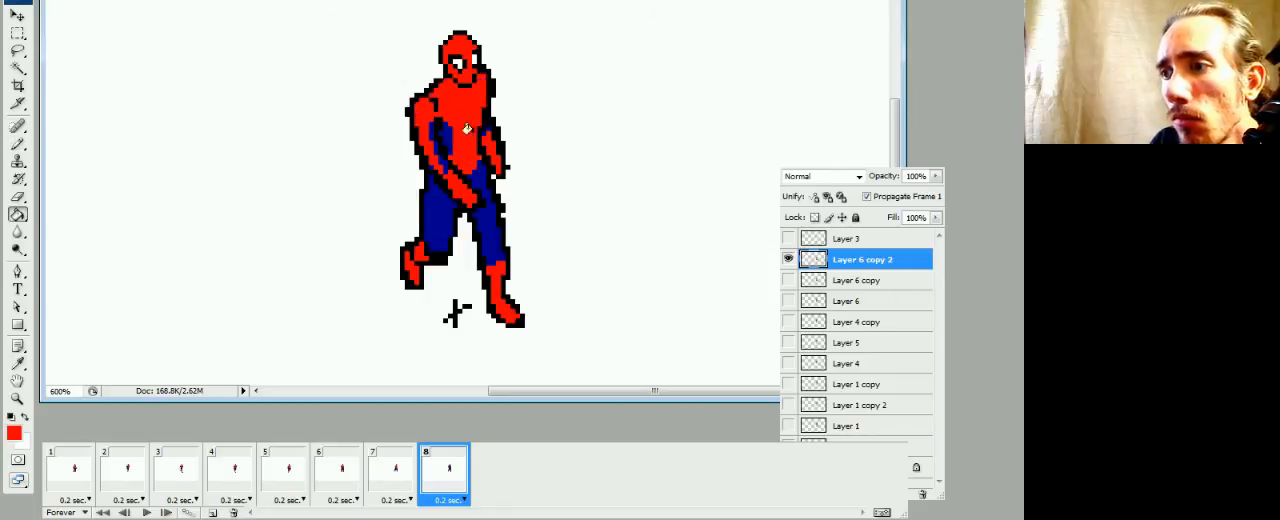
# Compare frame 8 with frame 1, sample the suit's blue and touch up the blue side panel of frame 8's torso
pyautogui.click(73, 471)
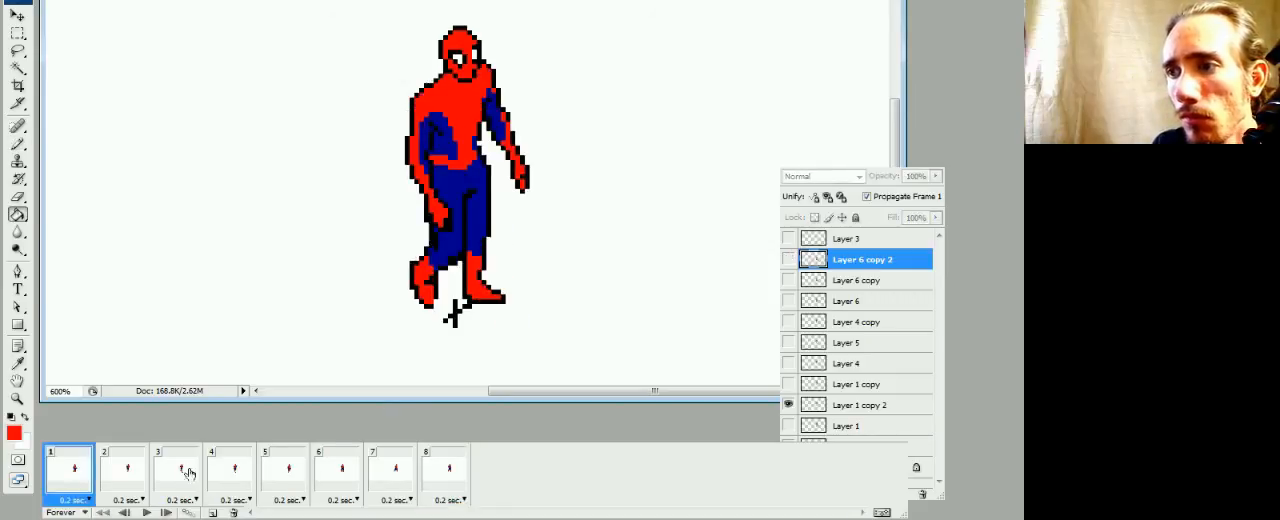
pyautogui.click(436, 465)
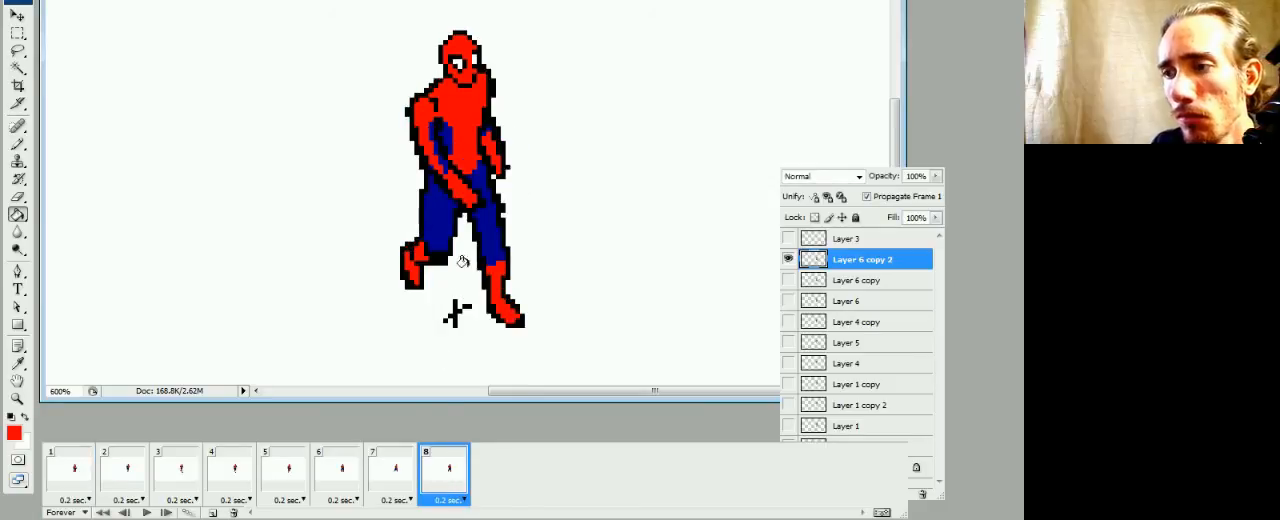
pyautogui.press('b')
pyautogui.keyDown('alt'); pyautogui.click(483, 182); pyautogui.keyUp('alt')
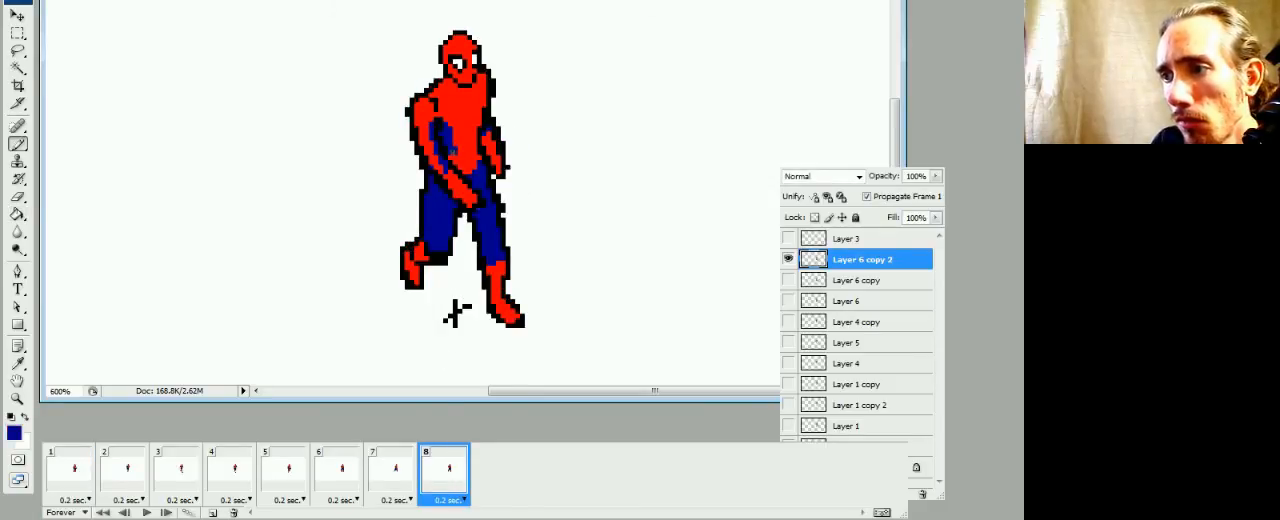
# Compare frame 8 with frame 1 and play the walk cycle to check the coloring across all frames
pyautogui.click(78, 475)
pyautogui.click(440, 468)
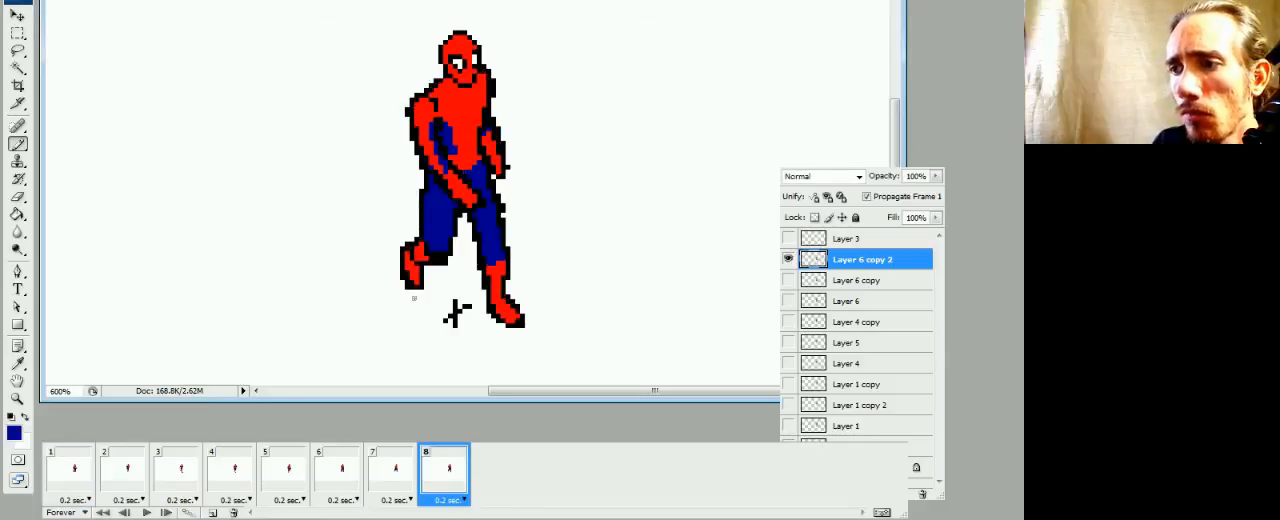
pyautogui.press('space')
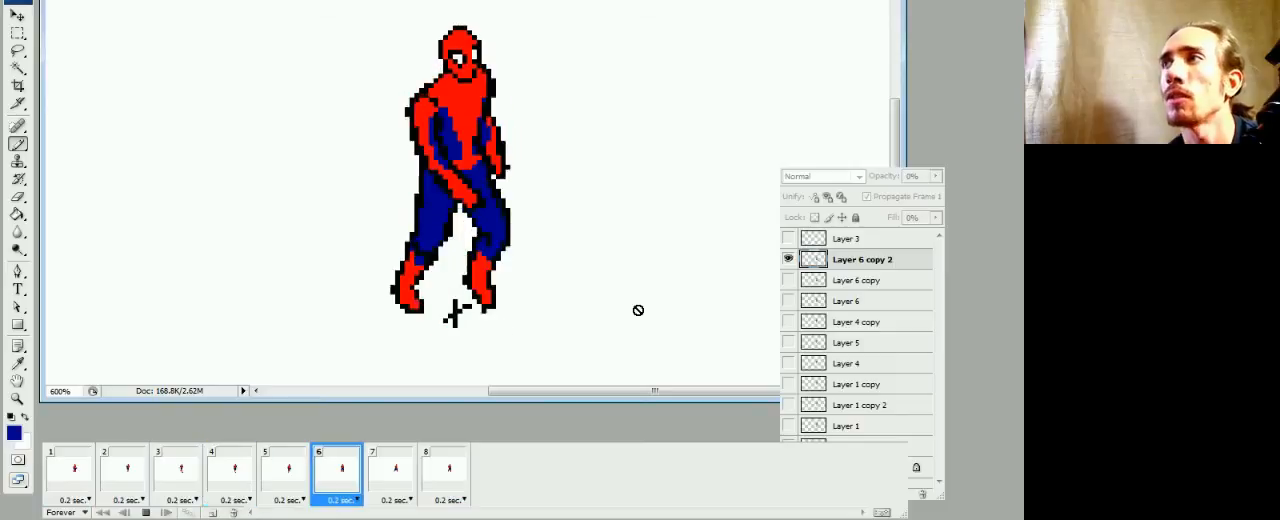
pyautogui.press('space')
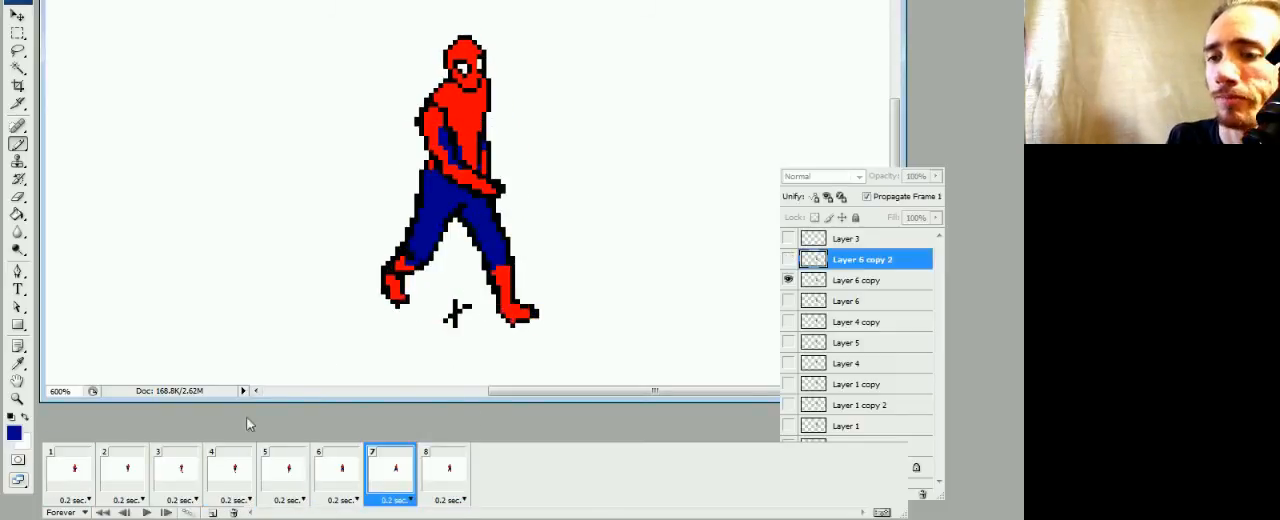
# Switch to frame 2's Layer 4, trim the near shoulder's outline and touch up the pixels around the near armpit
pyautogui.click(75, 474)
pyautogui.click(117, 476)
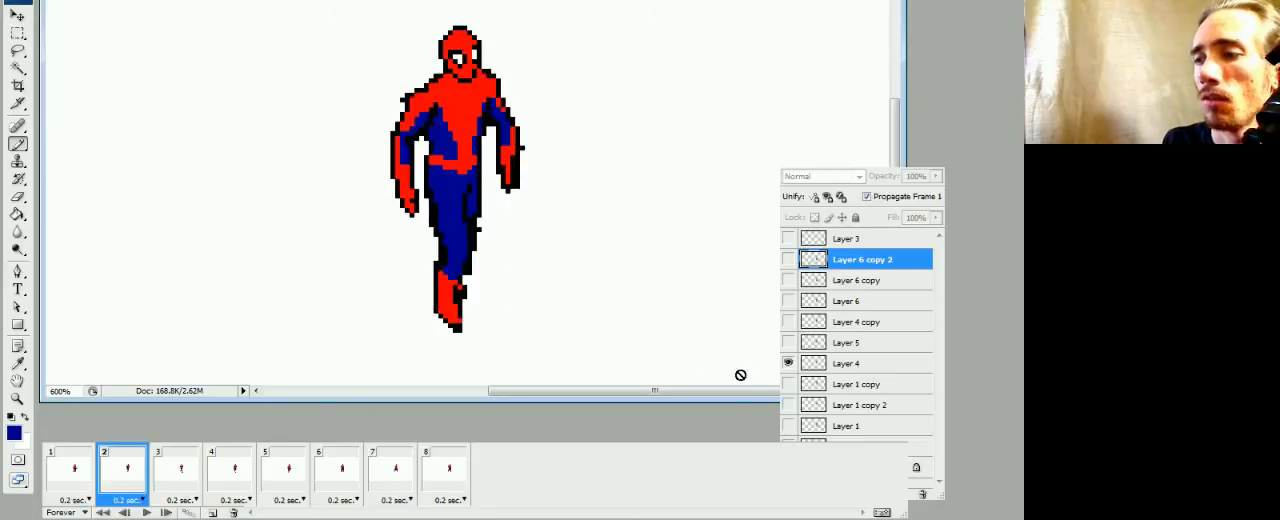
pyautogui.click(812, 365)
pyautogui.press('e')
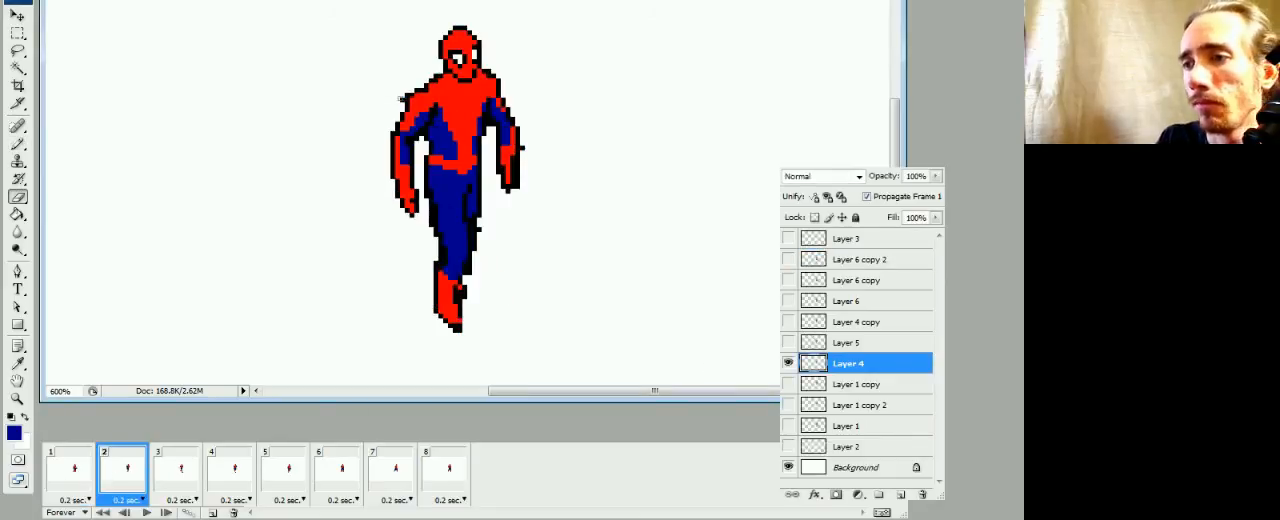
pyautogui.press('b')
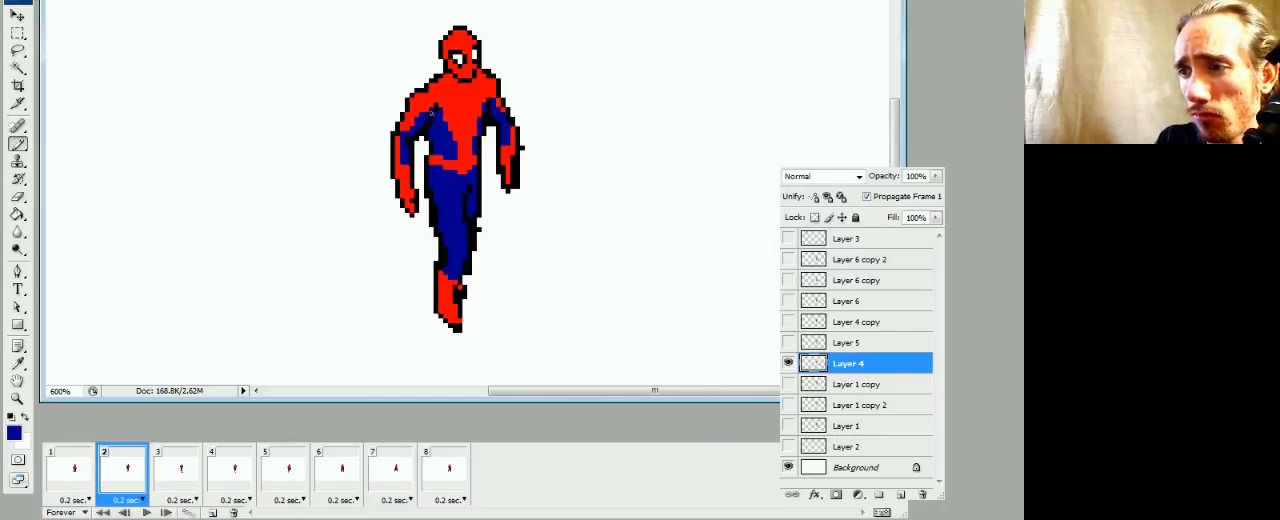
pyautogui.keyDown('alt'); pyautogui.click(433, 98); pyautogui.keyUp('alt')
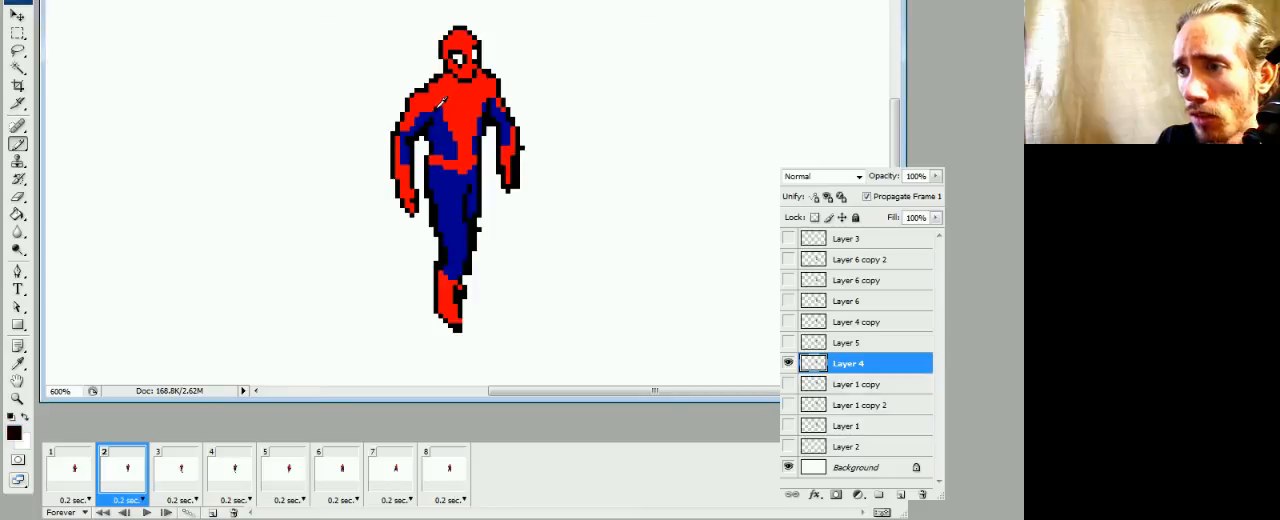
pyautogui.keyDown('alt'); pyautogui.click(437, 128); pyautogui.keyUp('alt')
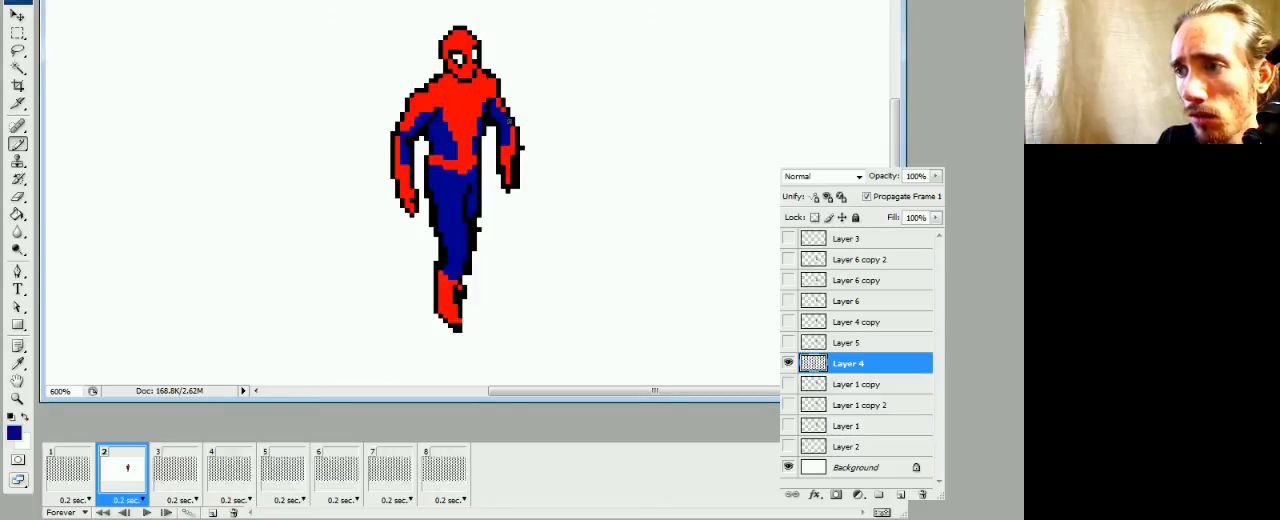
# Touch up the red of frame 2's far forearm and erase the stray black pixel beside it
pyautogui.keyDown('alt'); pyautogui.click(516, 140); pyautogui.keyUp('alt')
pyautogui.press('e')
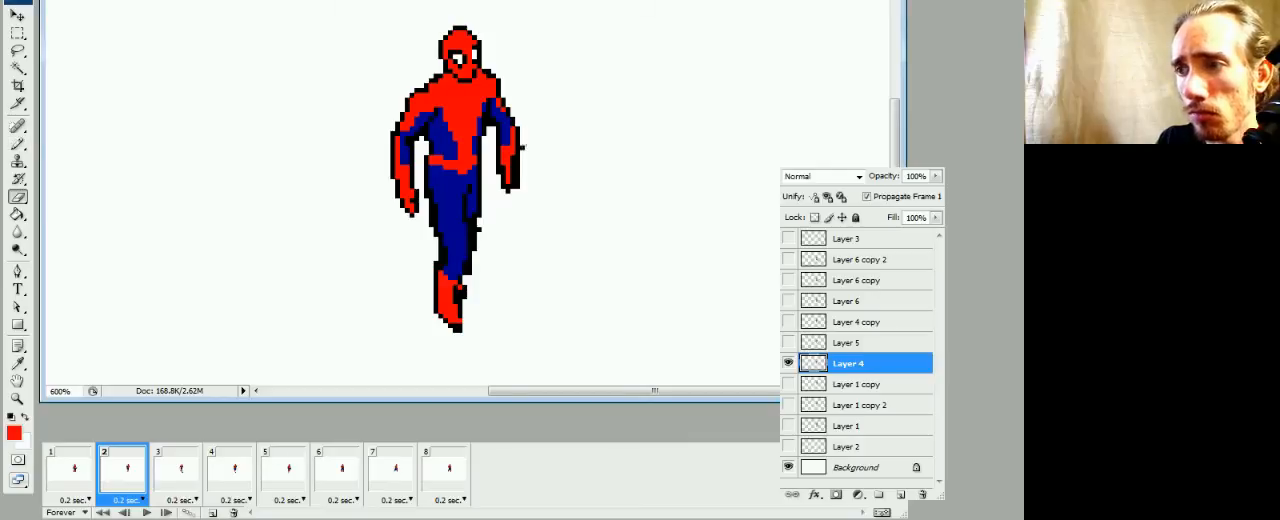
pyautogui.press('b')
pyautogui.press('e')
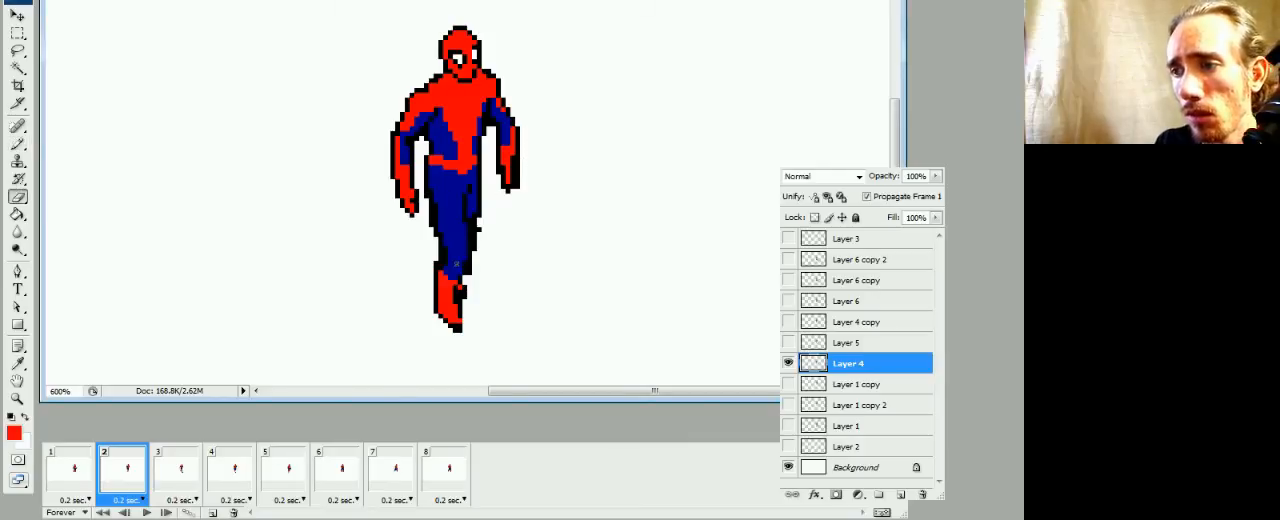
# Clean up the leg outlines in frame 2, touching up the lower leg in blue and erasing stray black pixels
pyautogui.press('b')
pyautogui.press('e')
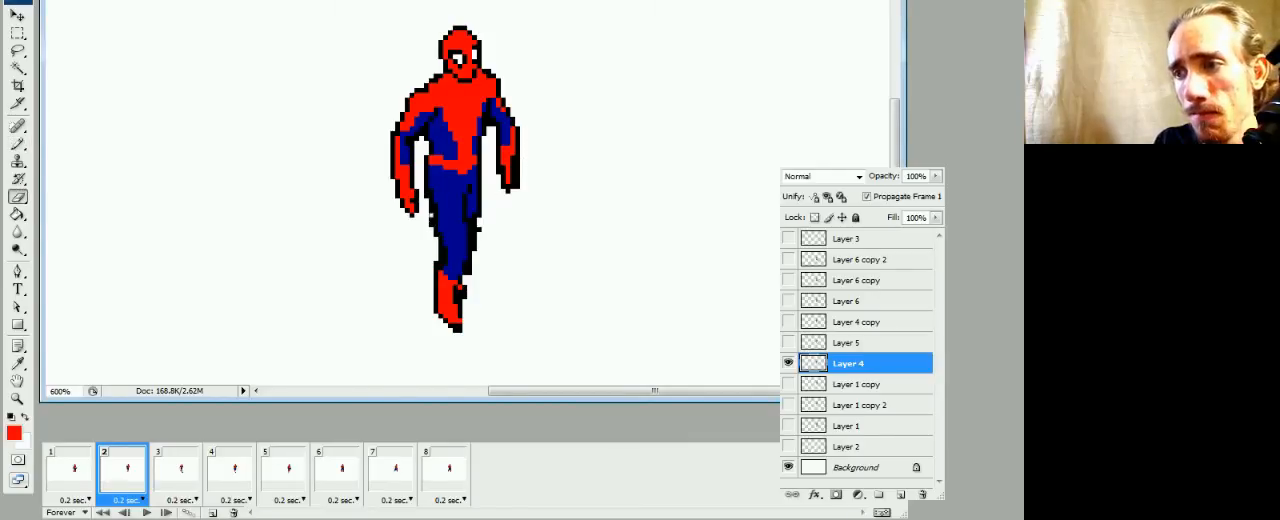
pyautogui.press('b')
pyautogui.keyDown('alt'); pyautogui.click(449, 200); pyautogui.keyUp('alt')
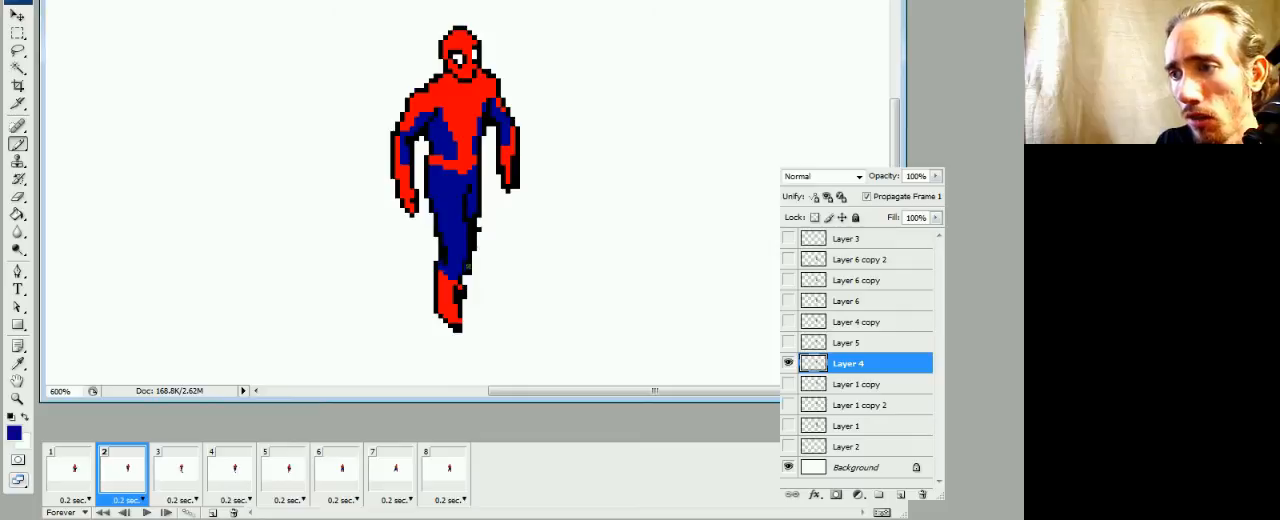
pyautogui.press('e')
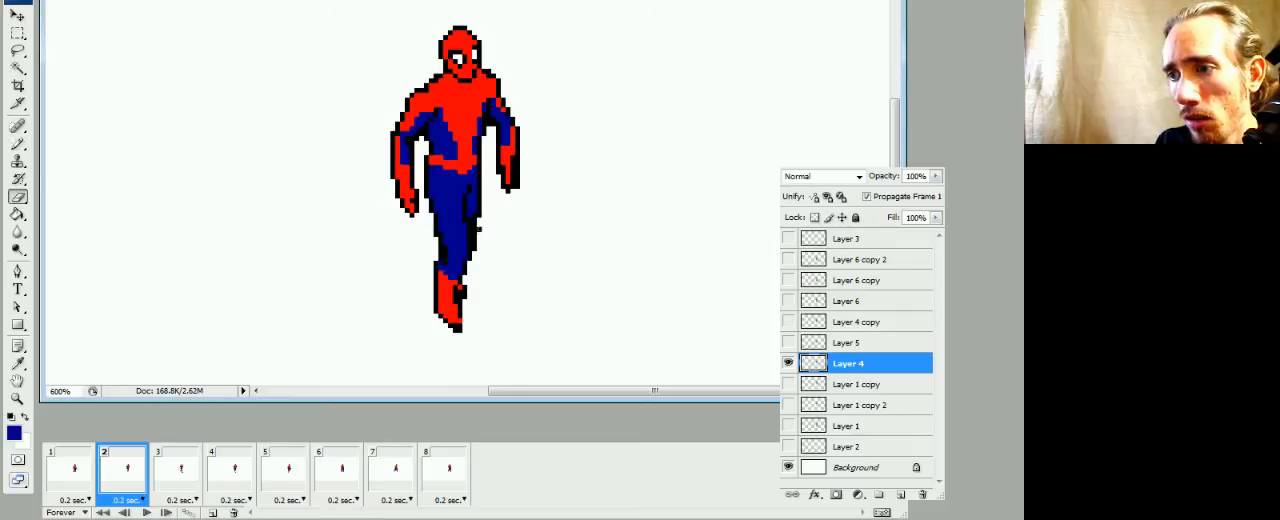
pyautogui.press('b')
pyautogui.press('e')
pyautogui.press('b')
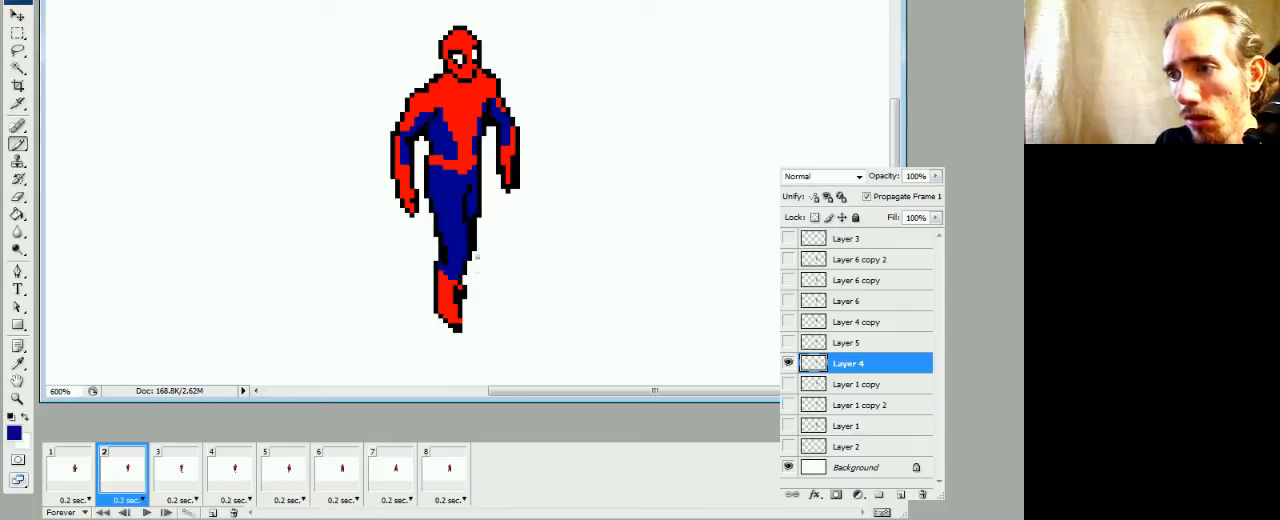
# Paint over the heavy black areas of frame 2's far hand in red, keeping a black outline around it
pyautogui.keyDown('alt'); pyautogui.click(511, 167); pyautogui.keyUp('alt')
pyautogui.click(504, 168)
pyautogui.keyDown('alt'); pyautogui.click(503, 177); pyautogui.keyUp('alt')
pyautogui.click(508, 173)
pyautogui.keyDown('alt'); pyautogui.click(510, 160); pyautogui.keyUp('alt')
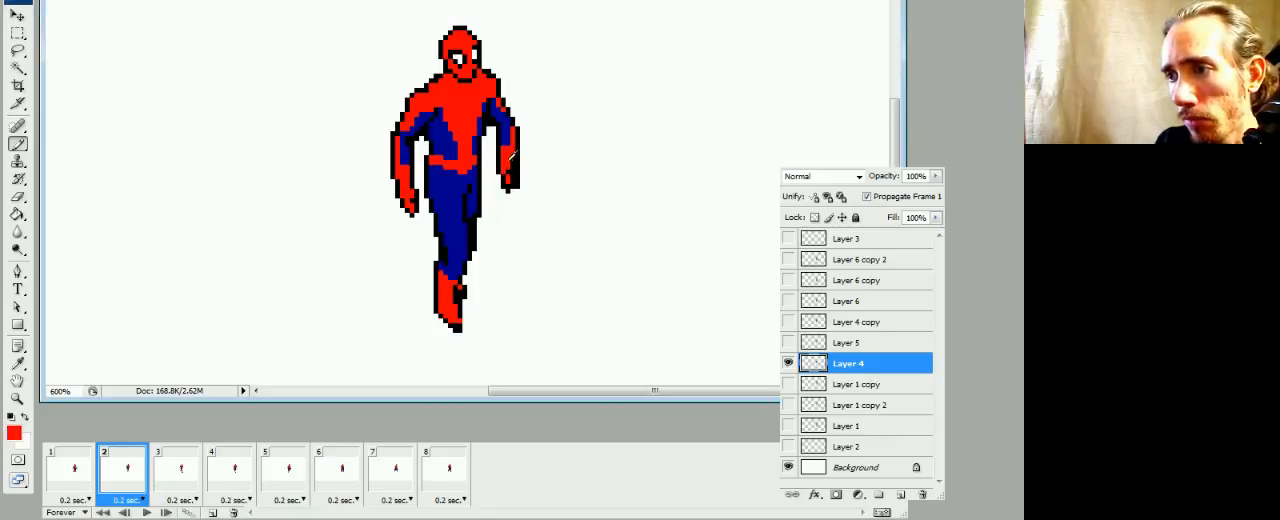
pyautogui.click(511, 165)
pyautogui.keyDown('alt'); pyautogui.click(520, 177); pyautogui.keyUp('alt')
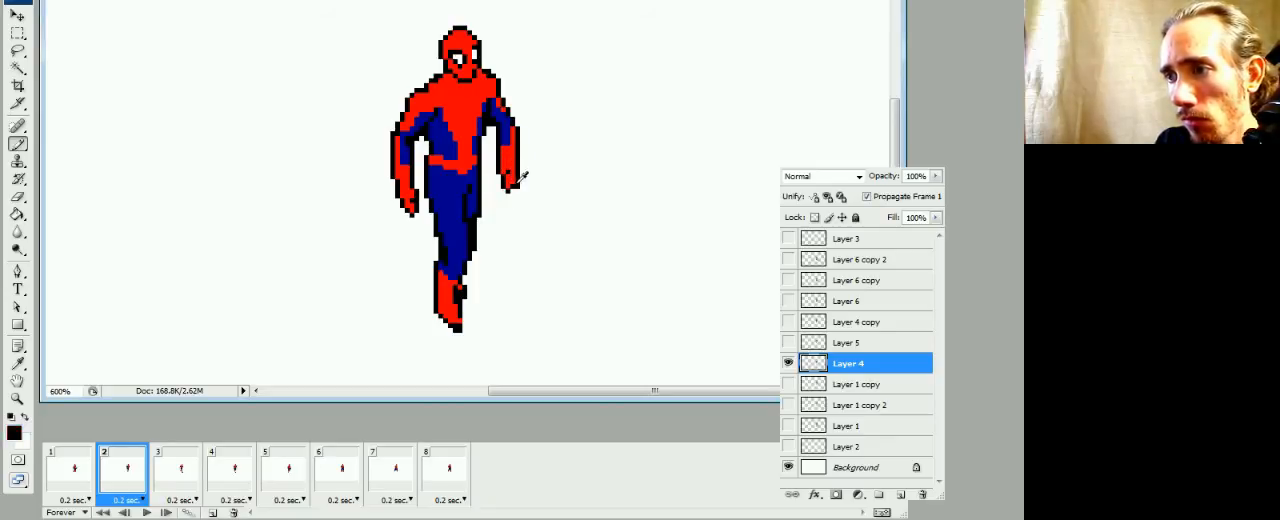
# Reshape the black outline at the inside of frame 2's far wrist, comparing the pose with frame 1
pyautogui.press('e')
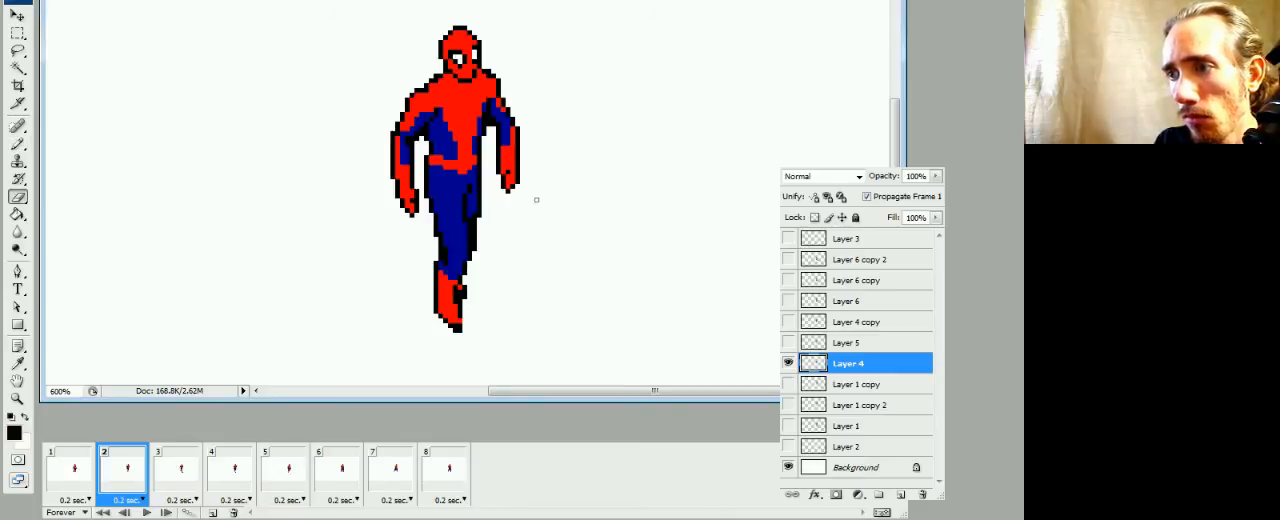
pyautogui.click(78, 478)
pyautogui.click(113, 479)
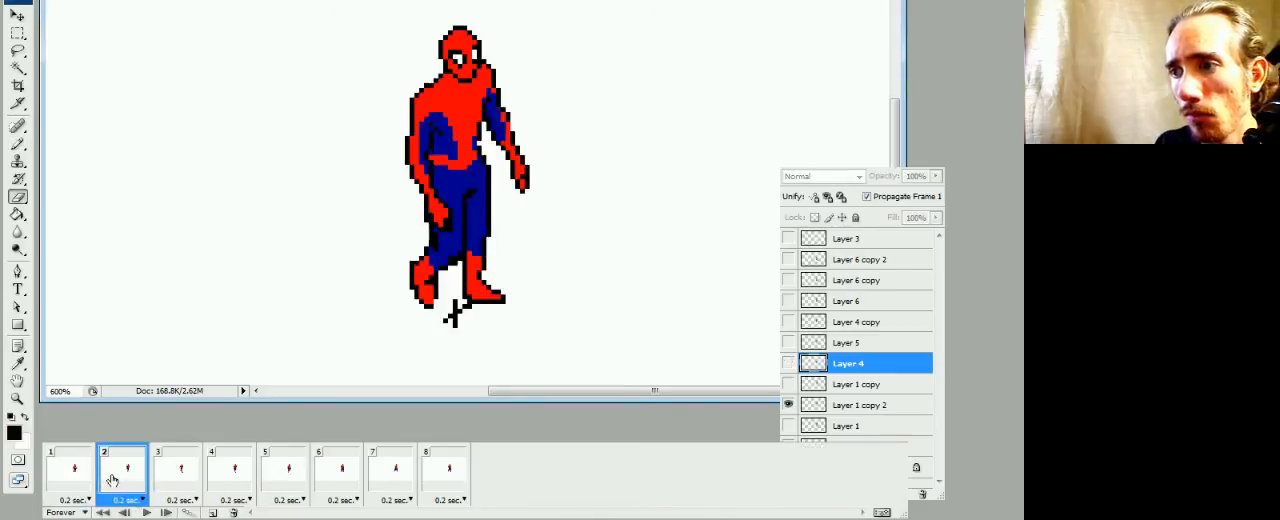
pyautogui.press('b')
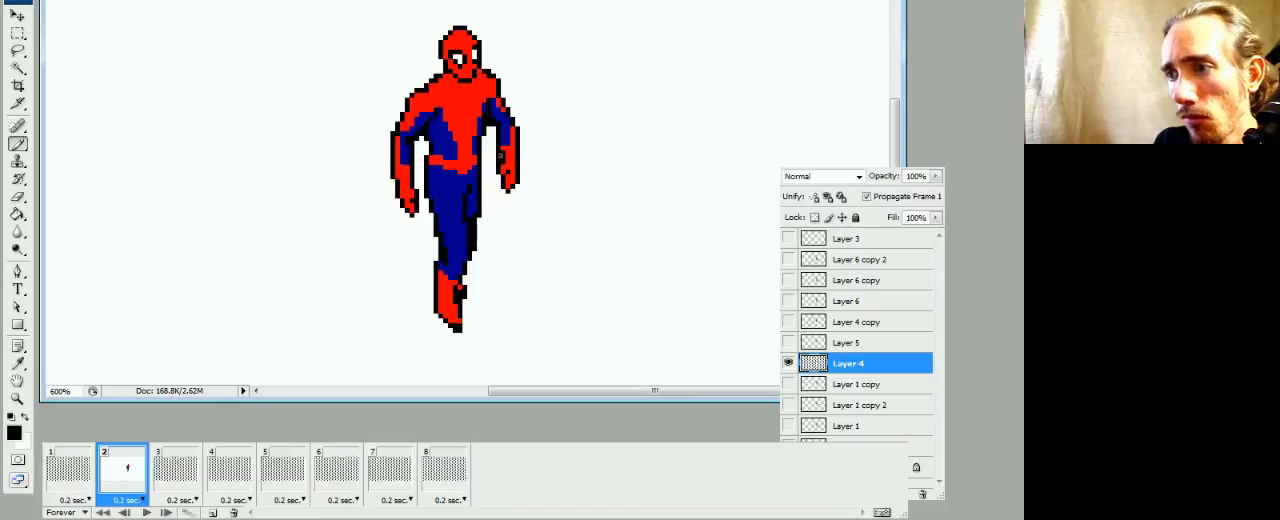
pyautogui.press('e')
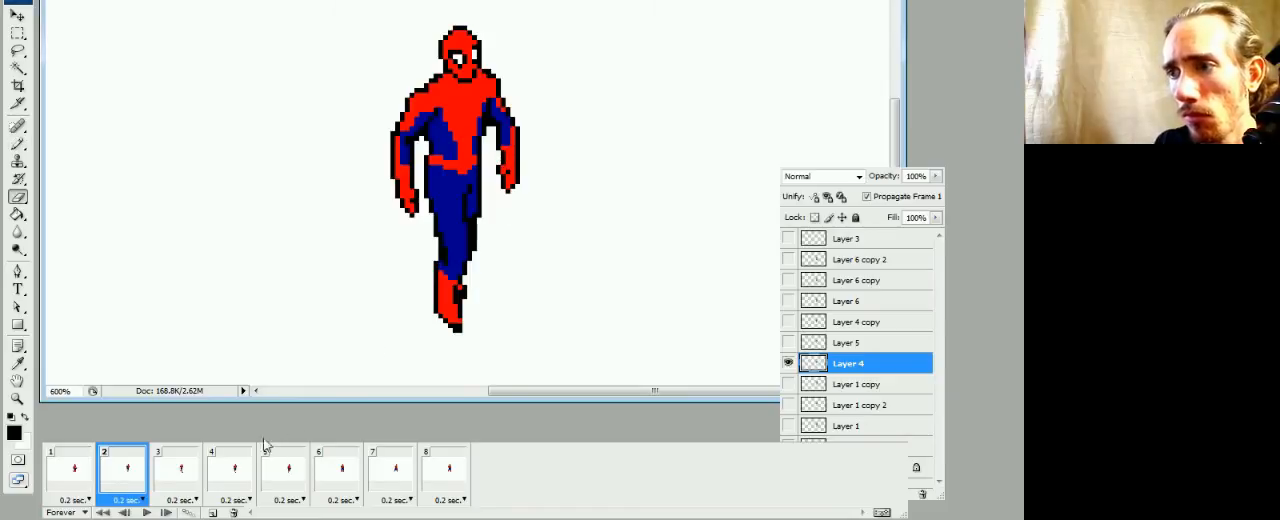
pyautogui.click(80, 475)
pyautogui.click(143, 467)
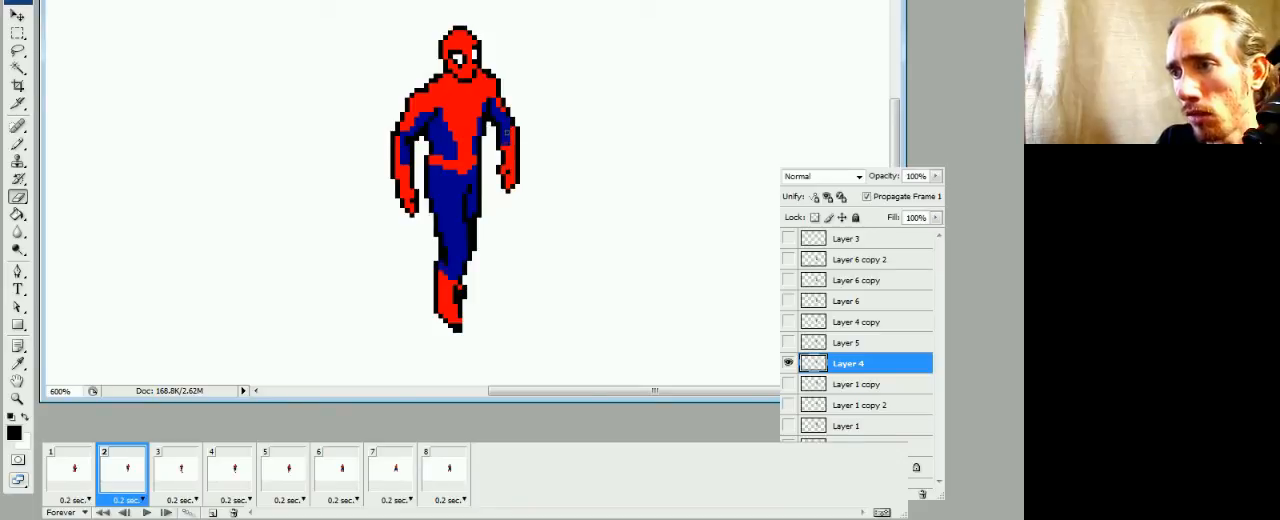
# Touch up the blue, black and red pixels of frame 2's far arm, flipping between frames 1 and 2 to compare
pyautogui.press('b')
pyautogui.keyDown('alt'); pyautogui.click(508, 118); pyautogui.keyUp('alt')
pyautogui.click(497, 121)
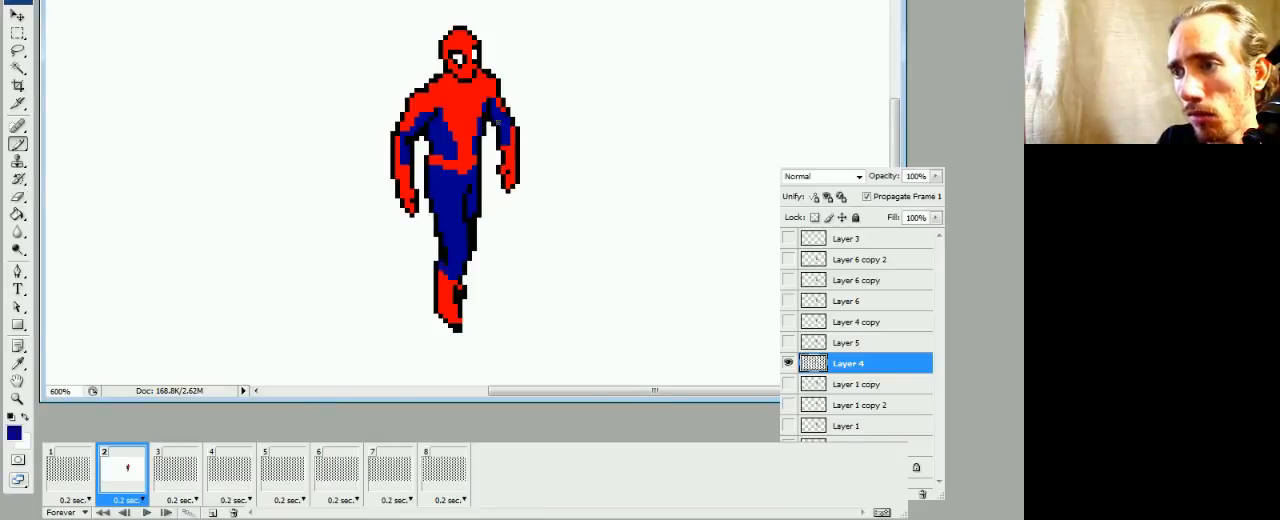
pyautogui.keyDown('alt'); pyautogui.click(501, 128); pyautogui.keyUp('alt')
pyautogui.click(73, 470)
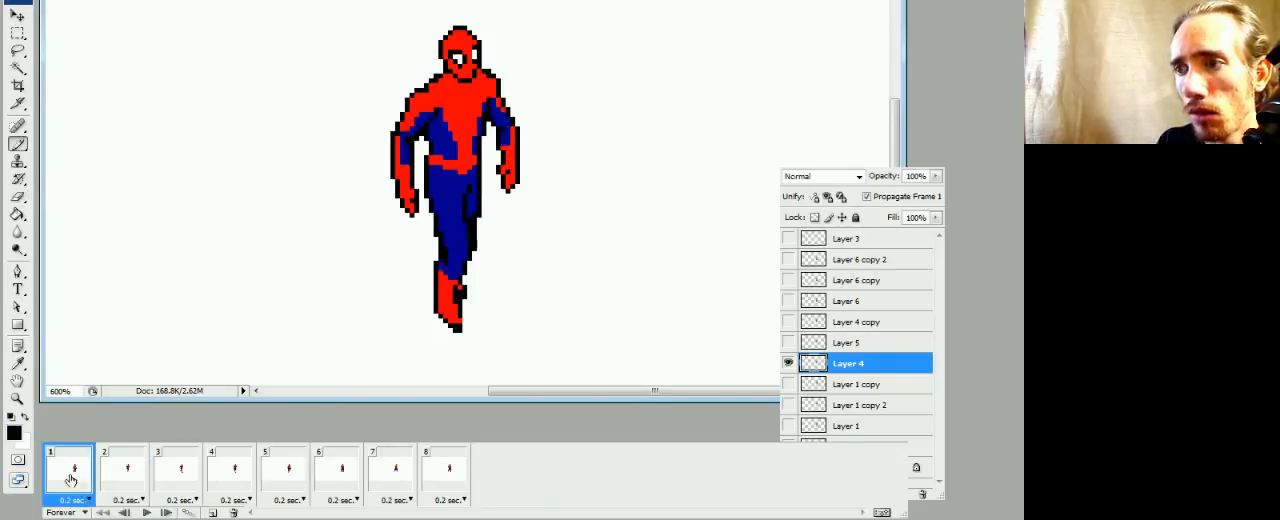
pyautogui.click(125, 470)
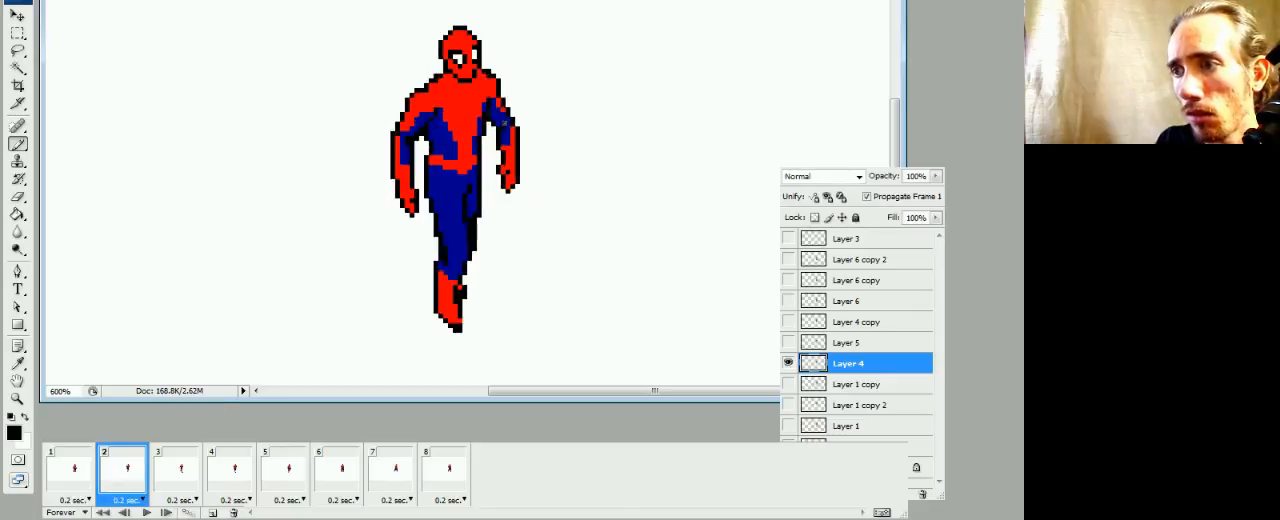
pyautogui.keyDown('alt'); pyautogui.click(506, 125); pyautogui.keyUp('alt')
pyautogui.keyDown('alt'); pyautogui.click(512, 146); pyautogui.keyUp('alt')
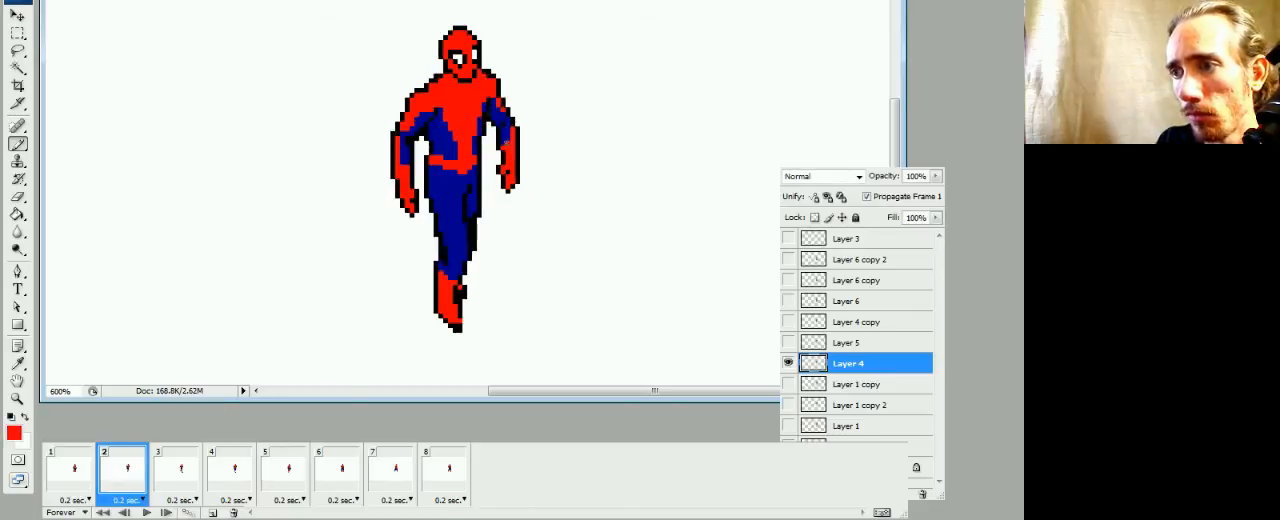
pyautogui.click(73, 470)
pyautogui.click(125, 470)
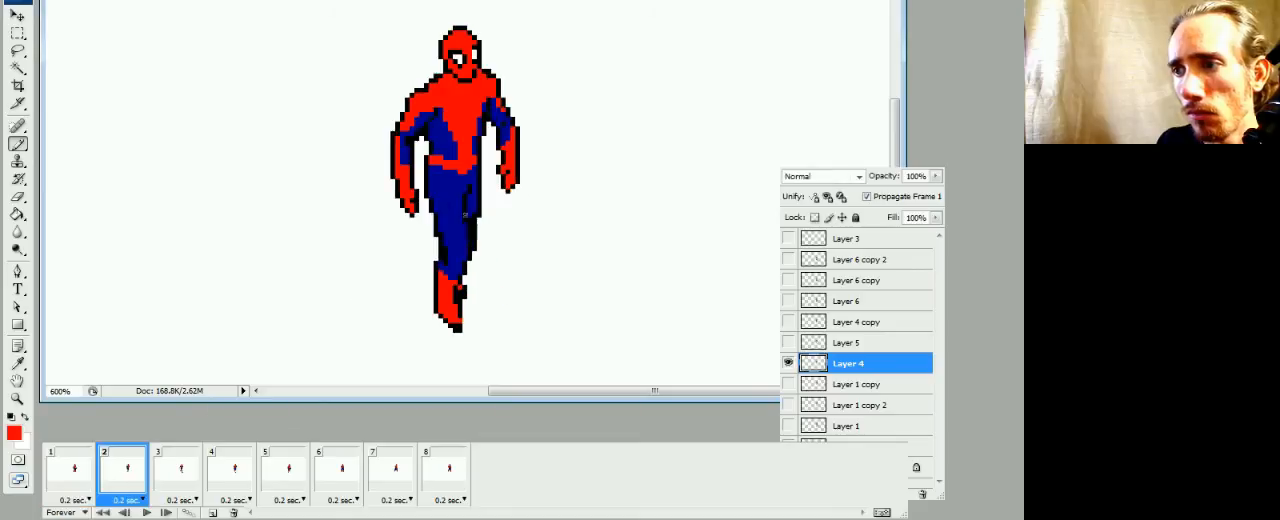
pyautogui.click(73, 470)
pyautogui.click(125, 470)
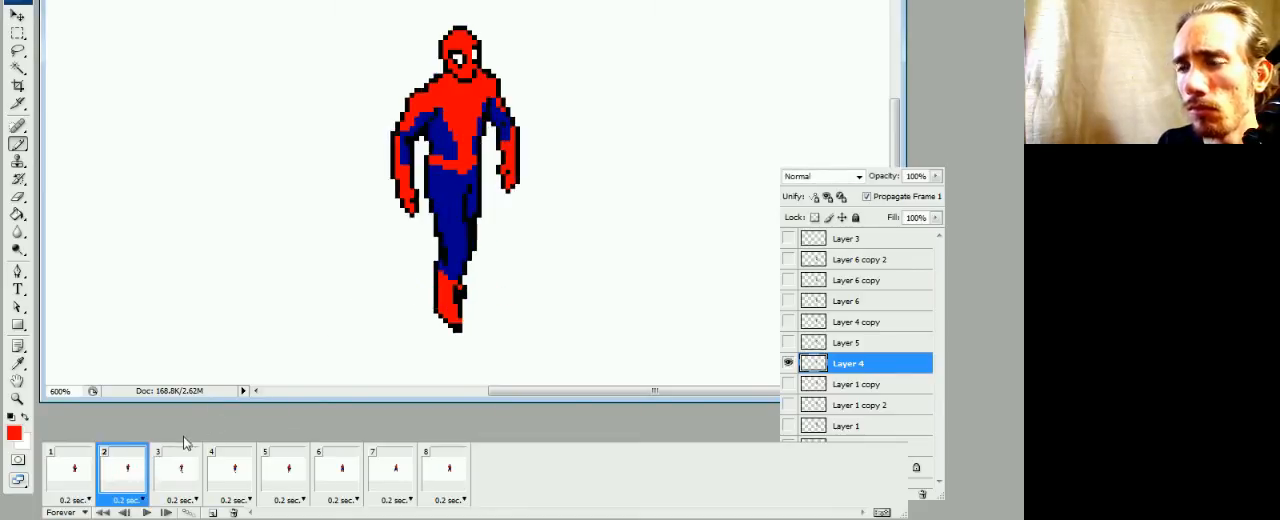
# Switch to frame 3's Layer 5 and clean up the black toe of the front boot
pyautogui.click(170, 470)
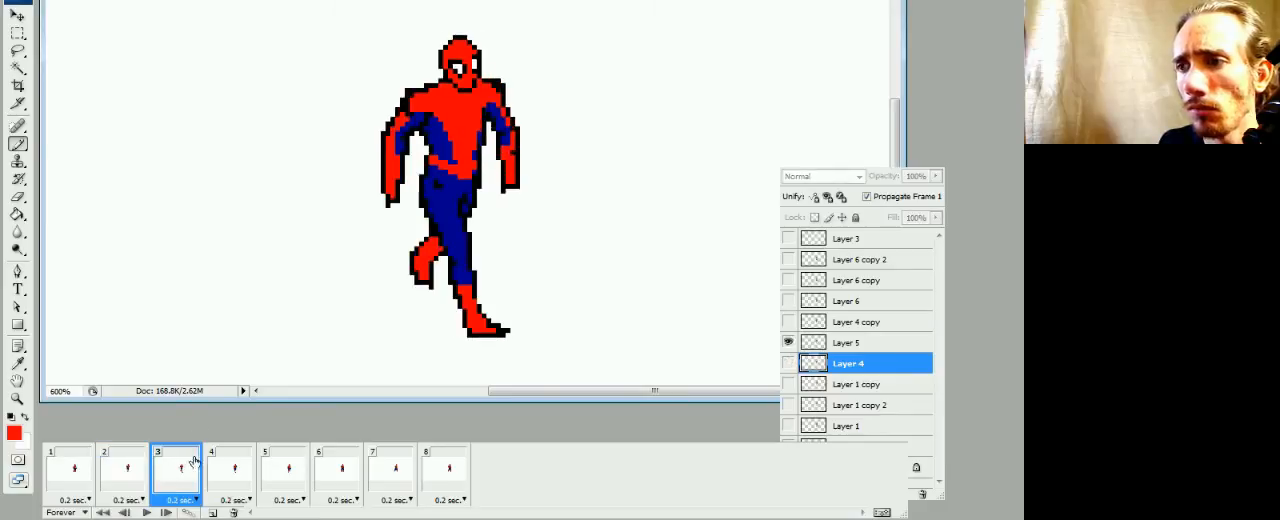
pyautogui.click(800, 342)
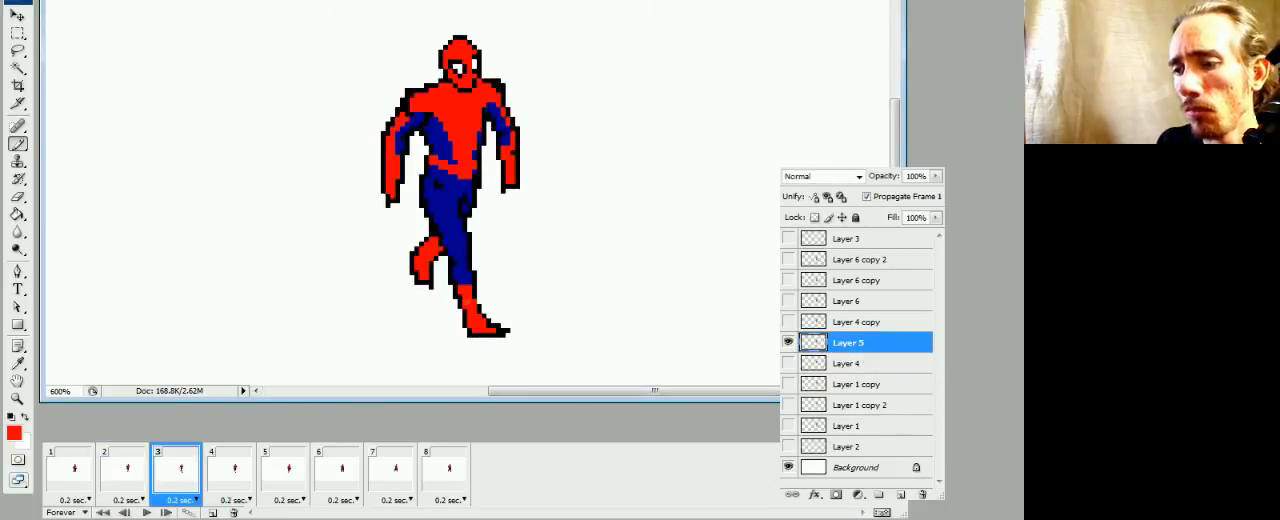
pyautogui.press('e')
pyautogui.press('b')
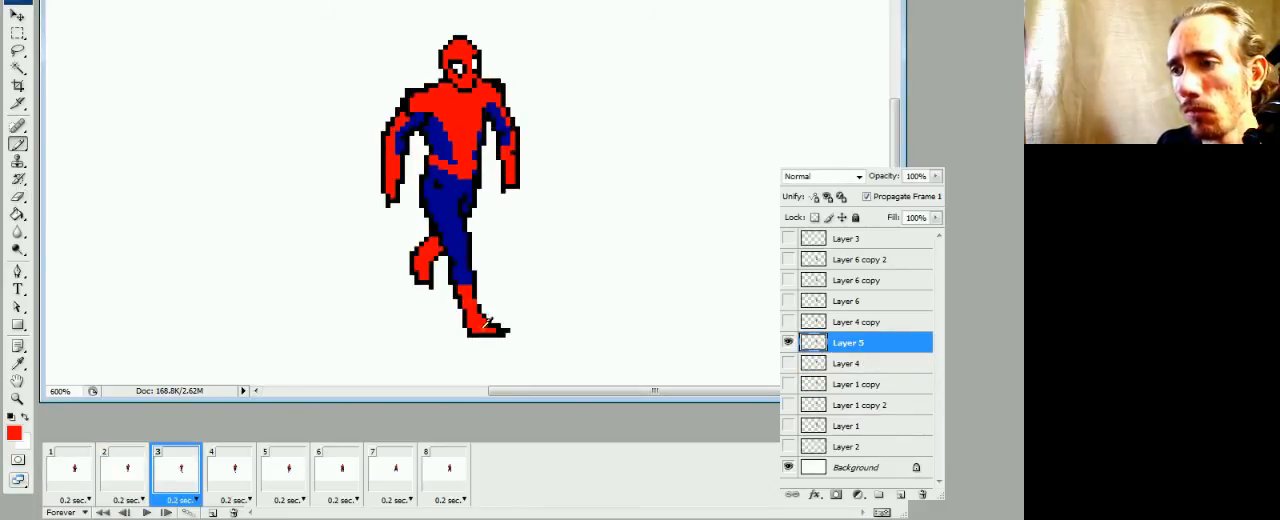
pyautogui.press('e')
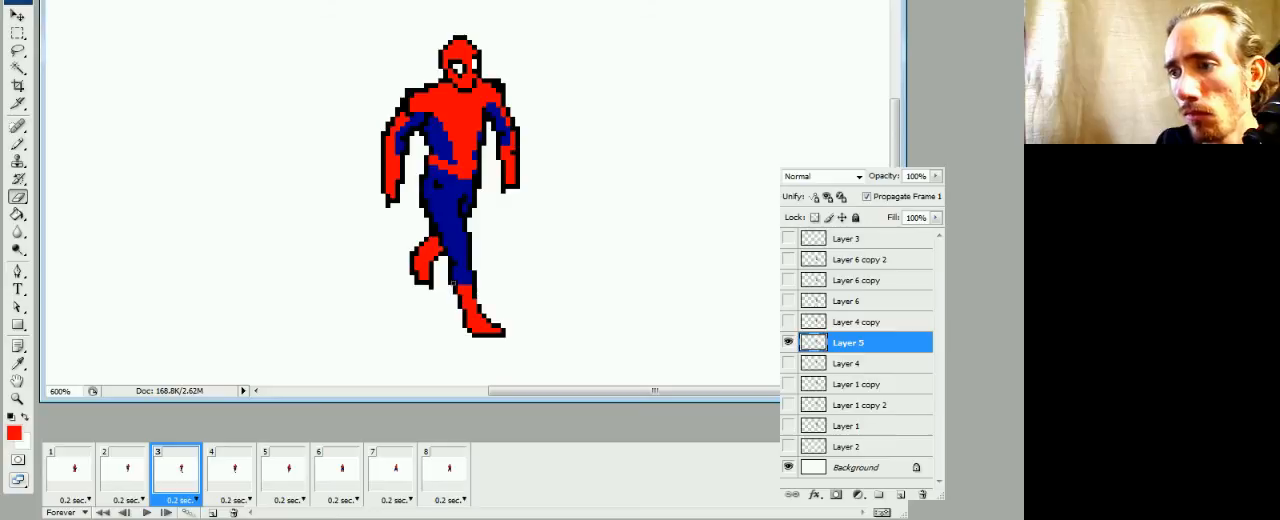
# Paint blue over the dark spots on frame 3's hip and front leg, and trim the excess hip and leg outline
pyautogui.press('b')
pyautogui.keyDown('alt'); pyautogui.click(462, 272); pyautogui.keyUp('alt')
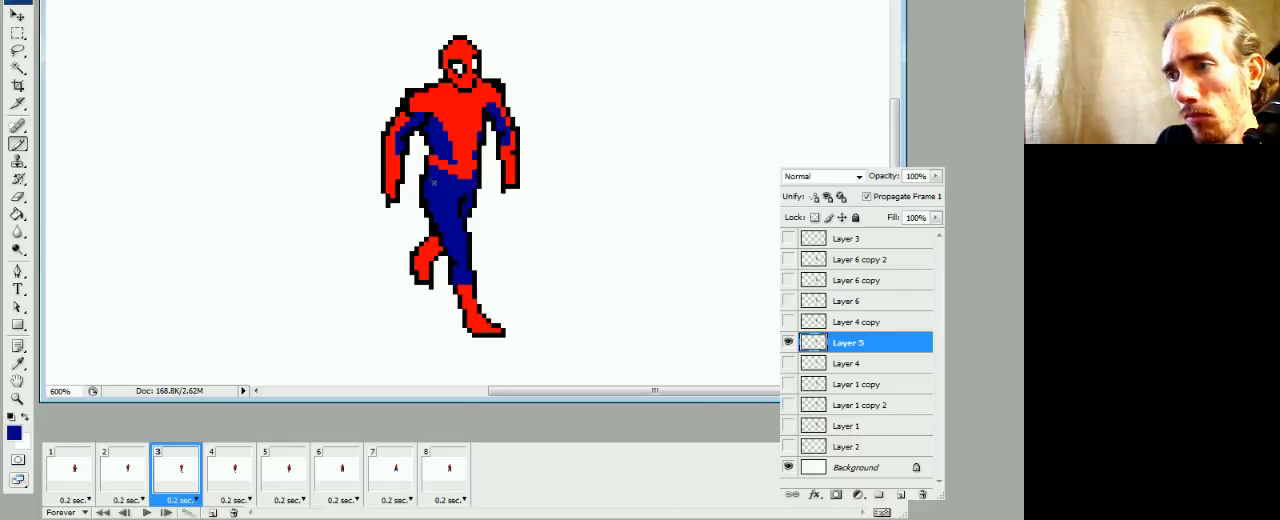
pyautogui.press('e')
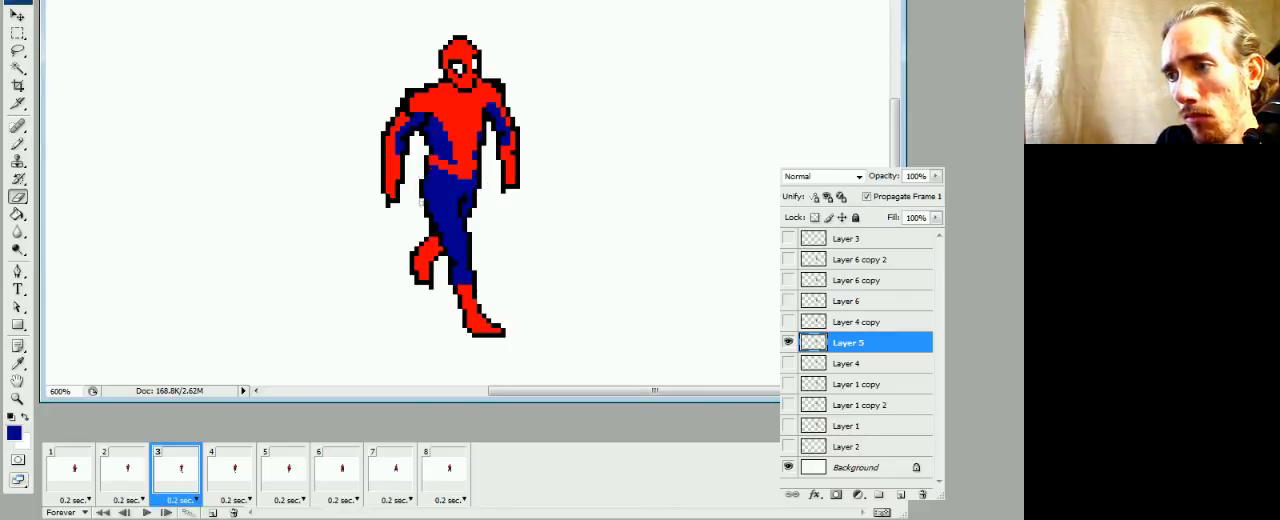
pyautogui.press('b')
pyautogui.press('e')
pyautogui.press('b')
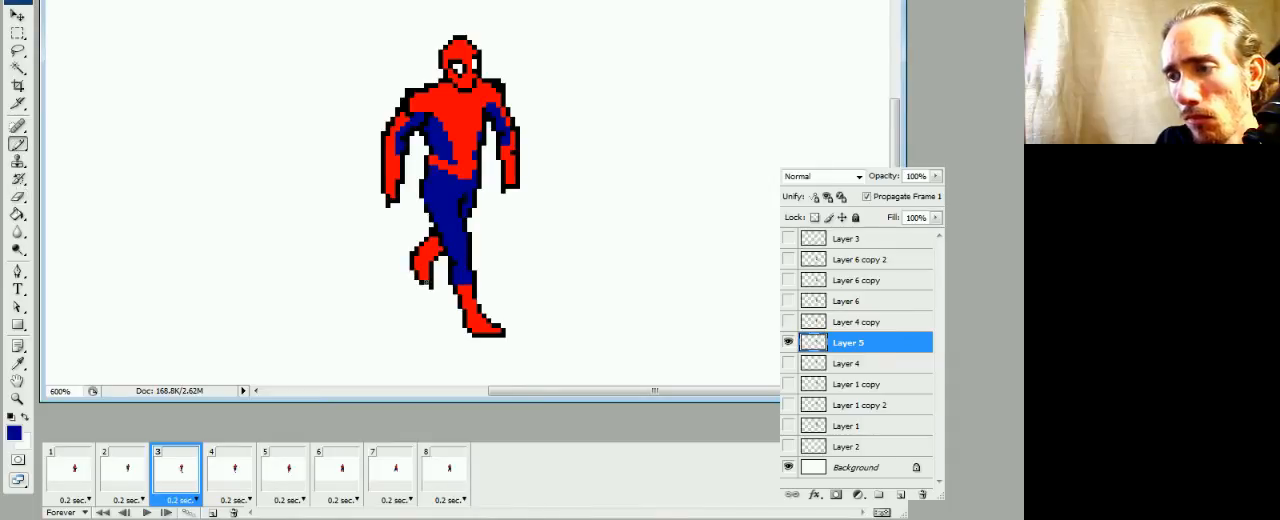
# Refine the black outline of frame 3's rear boot and touch up its red
pyautogui.keyDown('alt'); pyautogui.click(432, 274); pyautogui.keyUp('alt')
pyautogui.keyDown('alt'); pyautogui.click(430, 276); pyautogui.keyUp('alt')
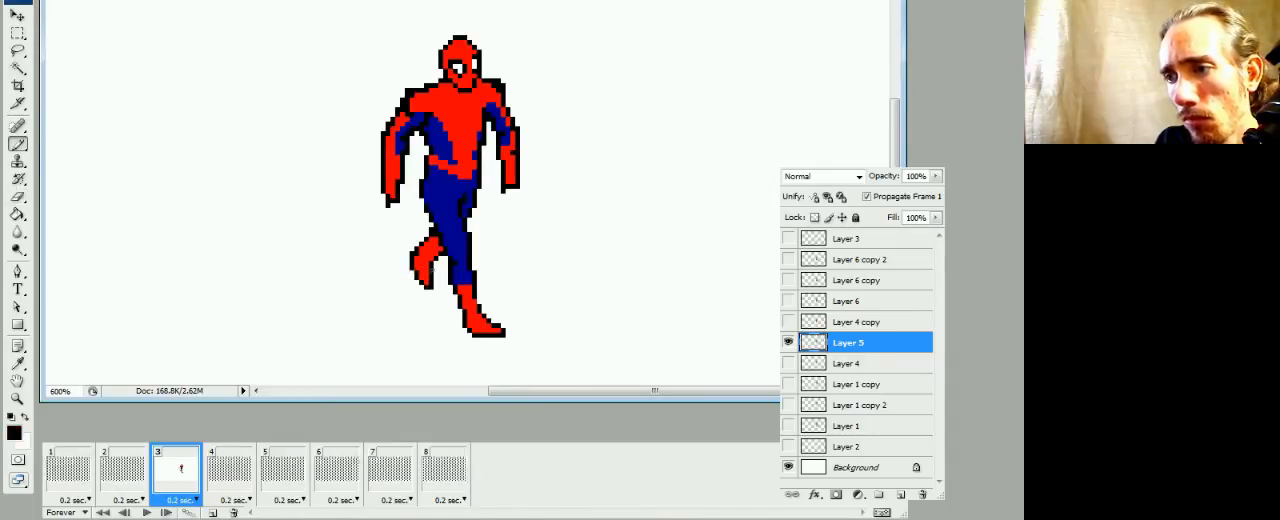
pyautogui.keyDown('alt'); pyautogui.click(425, 256); pyautogui.keyUp('alt')
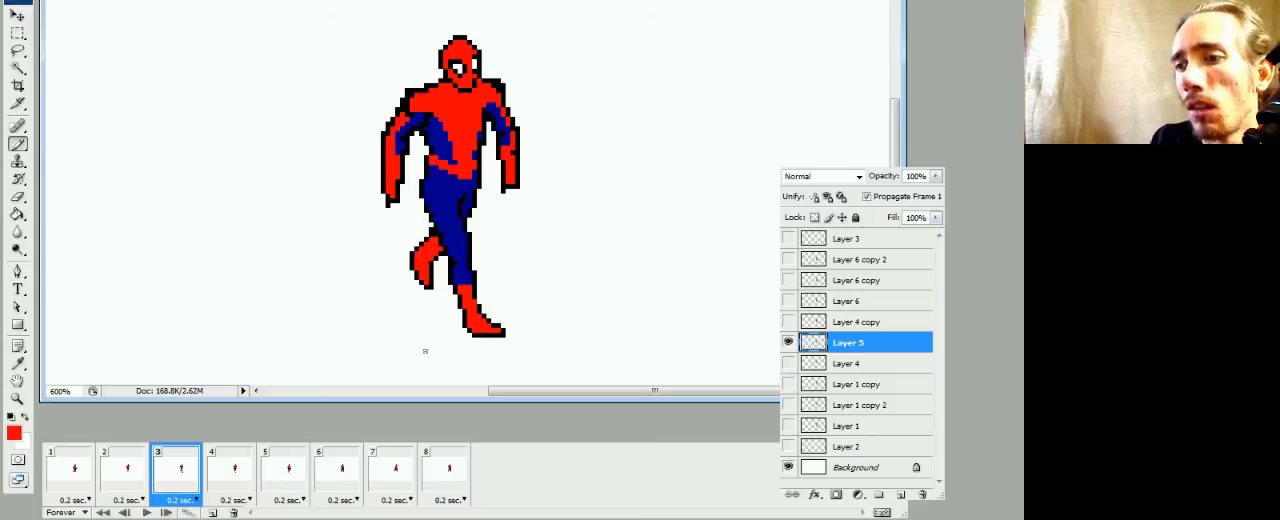
# Compare frame 3 with frame 2 and thin the black outline around frame 3's near arm and shoulder
pyautogui.click(137, 475)
pyautogui.click(168, 473)
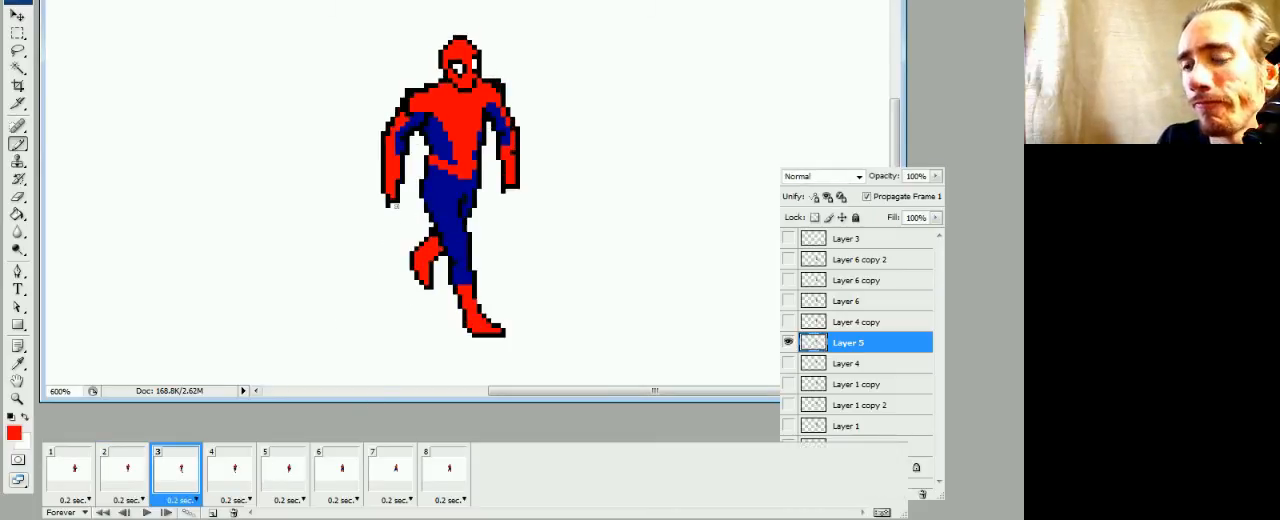
pyautogui.press('e')
pyautogui.press('b')
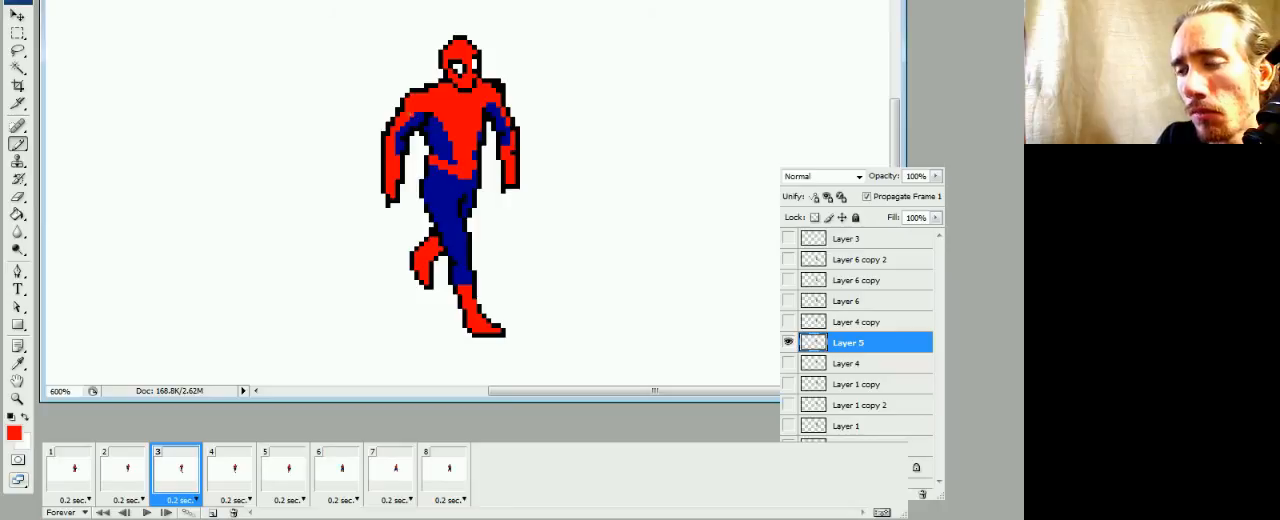
# Trim the outline corner at the fingertips of the figure's right hand in frame 3 and add a black finger detail
pyautogui.press('e')
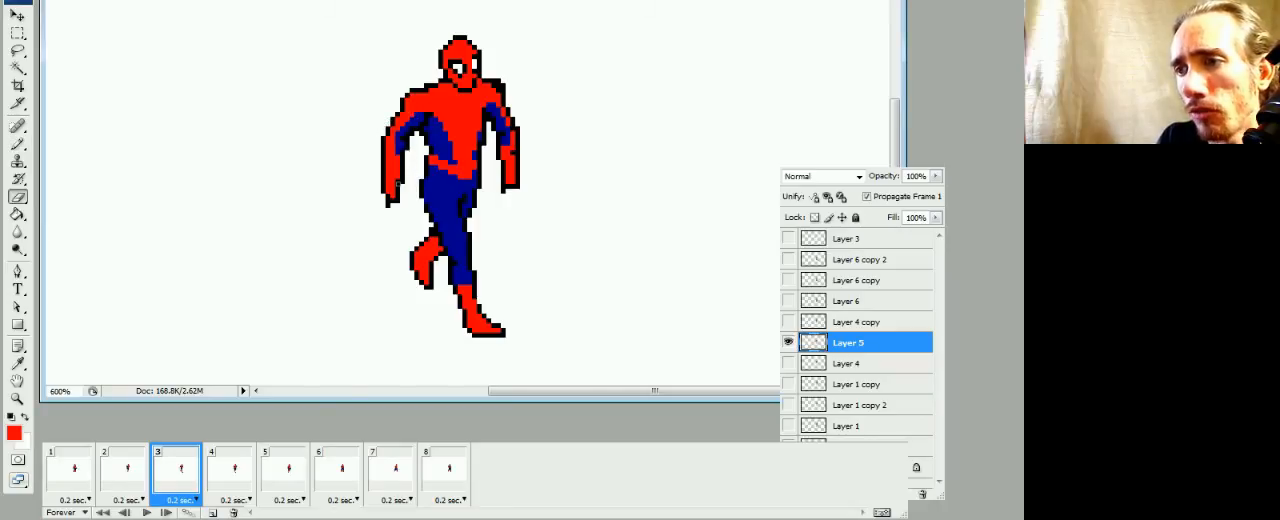
pyautogui.press('b')
pyautogui.press('e')
pyautogui.click(388, 205)
pyautogui.press('b')
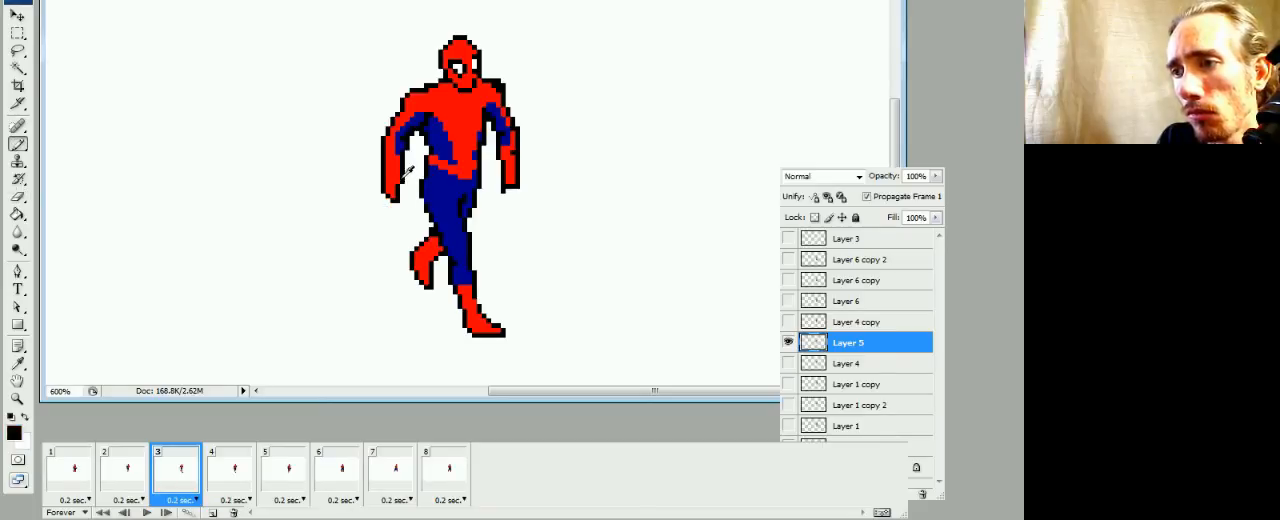
pyautogui.press('d')
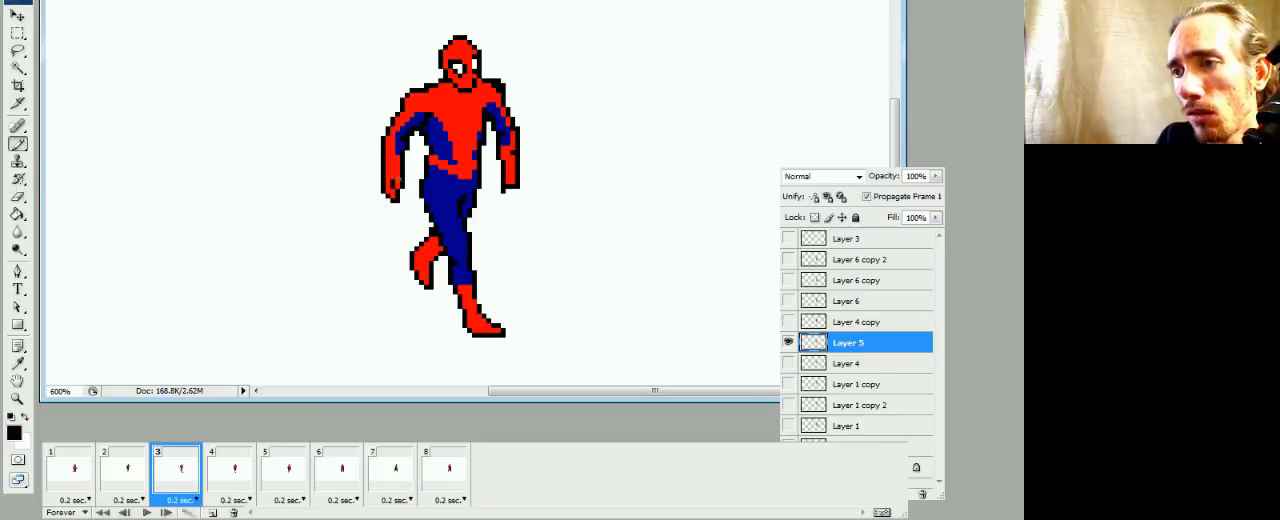
# Reshape the wrist and thumb edge of the figure's left hand in frame 3 with red fill and black outline pixels
pyautogui.keyDown('alt'); pyautogui.click(511, 167); pyautogui.keyUp('alt')
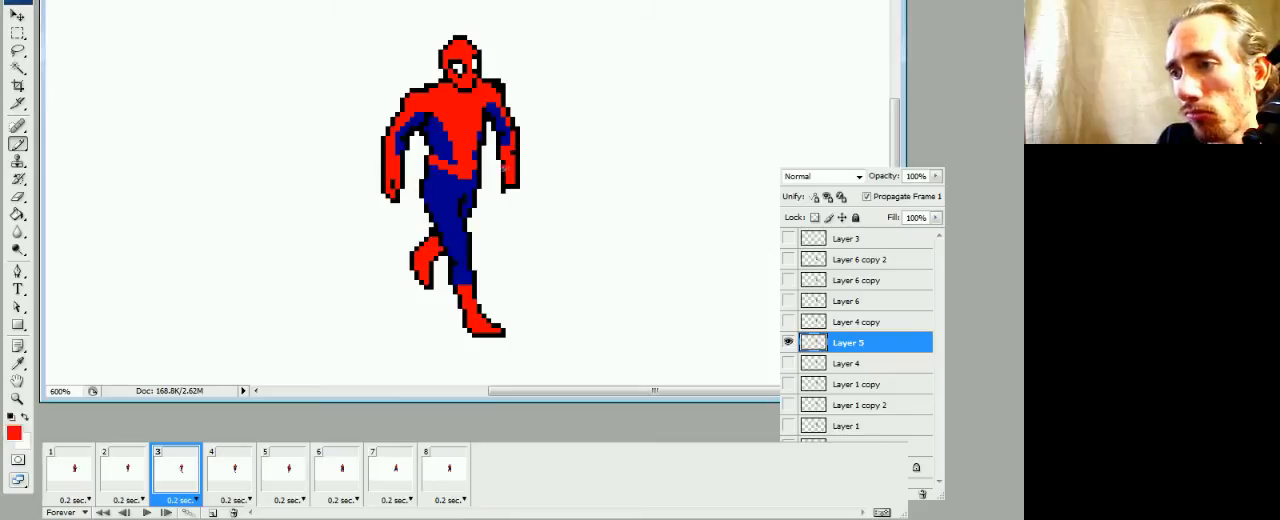
pyautogui.moveTo(503, 167); pyautogui.dragTo(500, 175)
pyautogui.keyDown('alt'); pyautogui.click(503, 180); pyautogui.keyUp('alt')
pyautogui.keyDown('alt'); pyautogui.click(507, 166); pyautogui.keyUp('alt')
pyautogui.keyDown('alt'); pyautogui.click(503, 163); pyautogui.keyUp('alt')
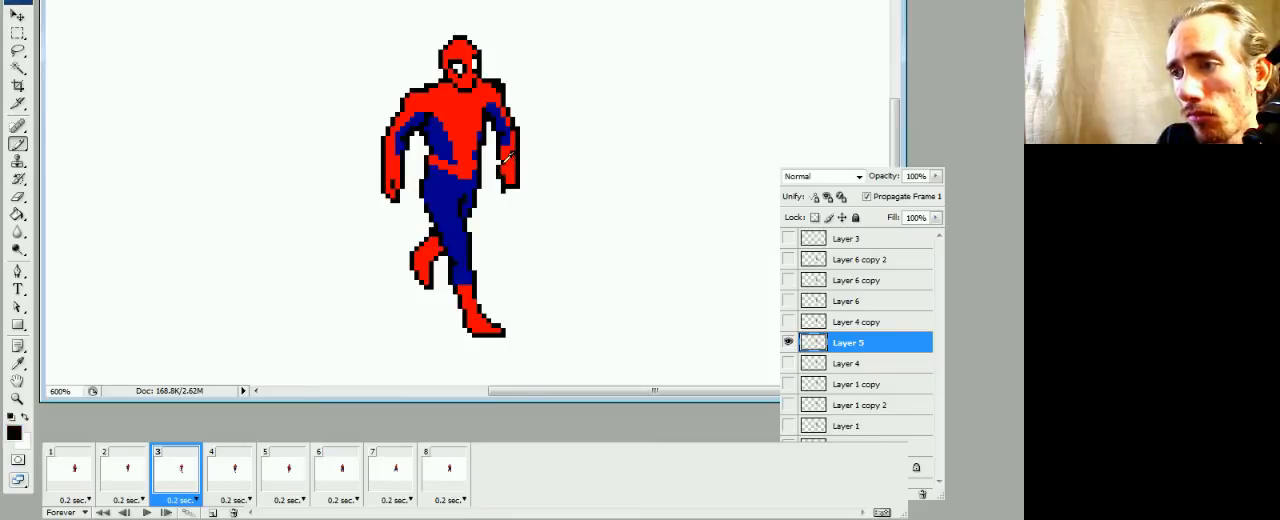
pyautogui.click(503, 167)
pyautogui.keyDown('alt'); pyautogui.click(511, 166); pyautogui.keyUp('alt')
pyautogui.click(504, 167)
pyautogui.keyDown('alt'); pyautogui.click(503, 163); pyautogui.keyUp('alt')
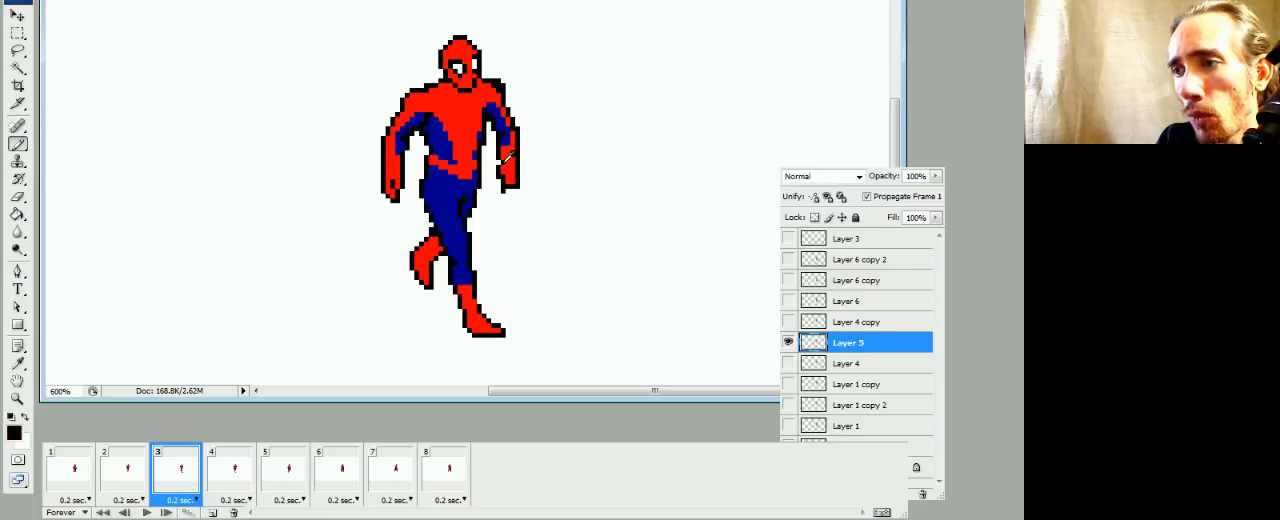
# Erase the excess outline beside the left thumb, add a black finger detail, and trim the hand's lower corner
pyautogui.press('e')
pyautogui.moveTo(503, 171); pyautogui.dragTo(503, 179)
pyautogui.press('b')
pyautogui.keyDown('alt'); pyautogui.click(511, 168); pyautogui.keyUp('alt')
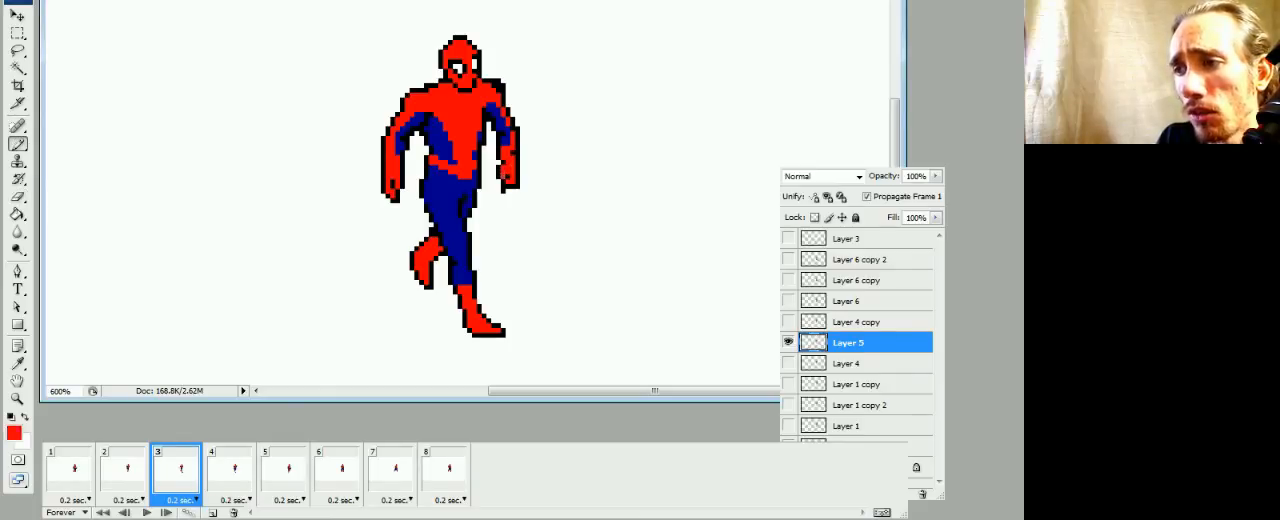
pyautogui.keyDown('alt'); pyautogui.click(511, 177); pyautogui.keyUp('alt')
pyautogui.keyDown('alt'); pyautogui.click(512, 176); pyautogui.keyUp('alt')
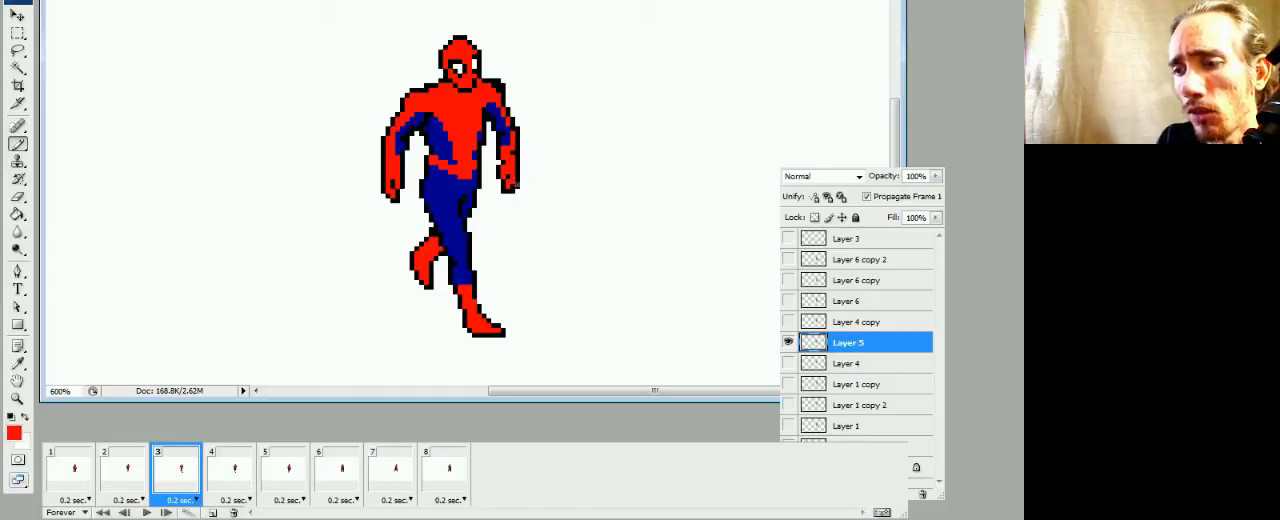
pyautogui.press('e')
pyautogui.click(514, 189)
pyautogui.press('b')
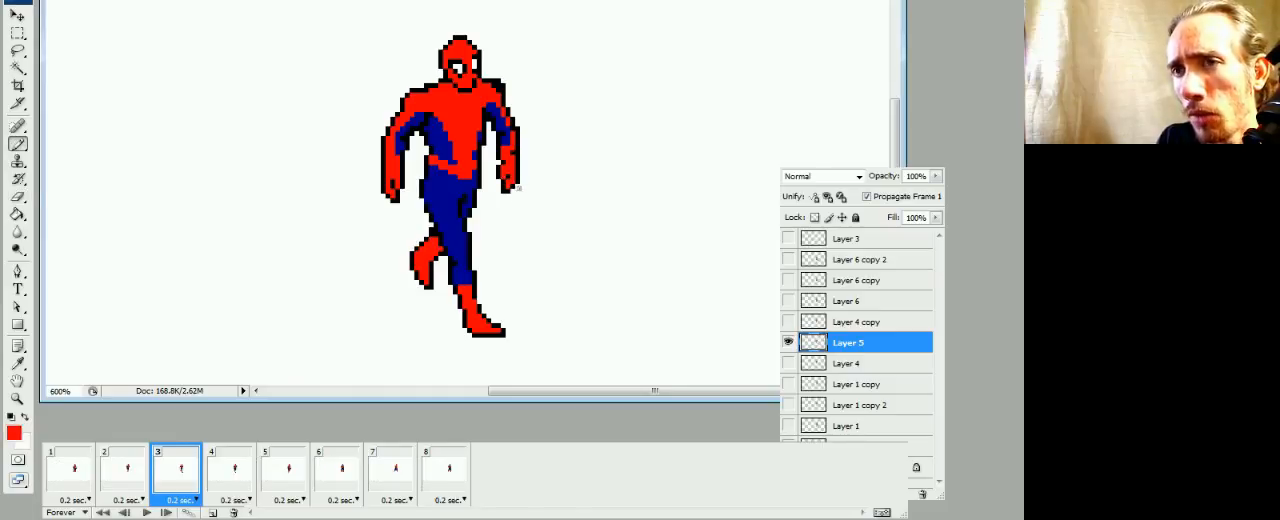
# Compare frame 3 with frames 1 and 2, and refine the left hand's finger line with black and red pixels
pyautogui.click(125, 487)
pyautogui.click(85, 488)
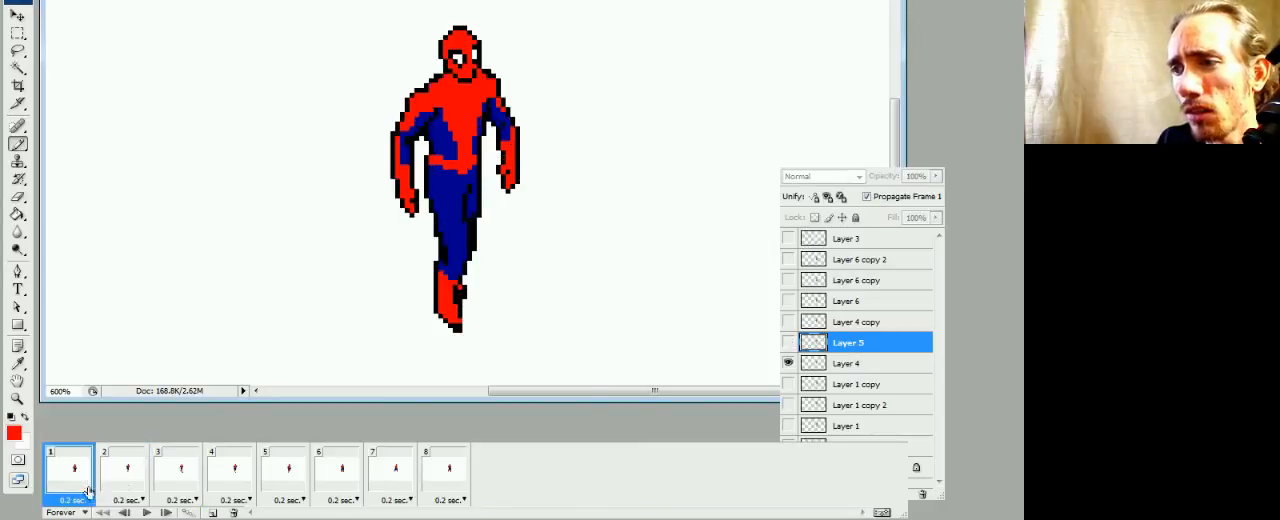
pyautogui.click(139, 481)
pyautogui.click(160, 481)
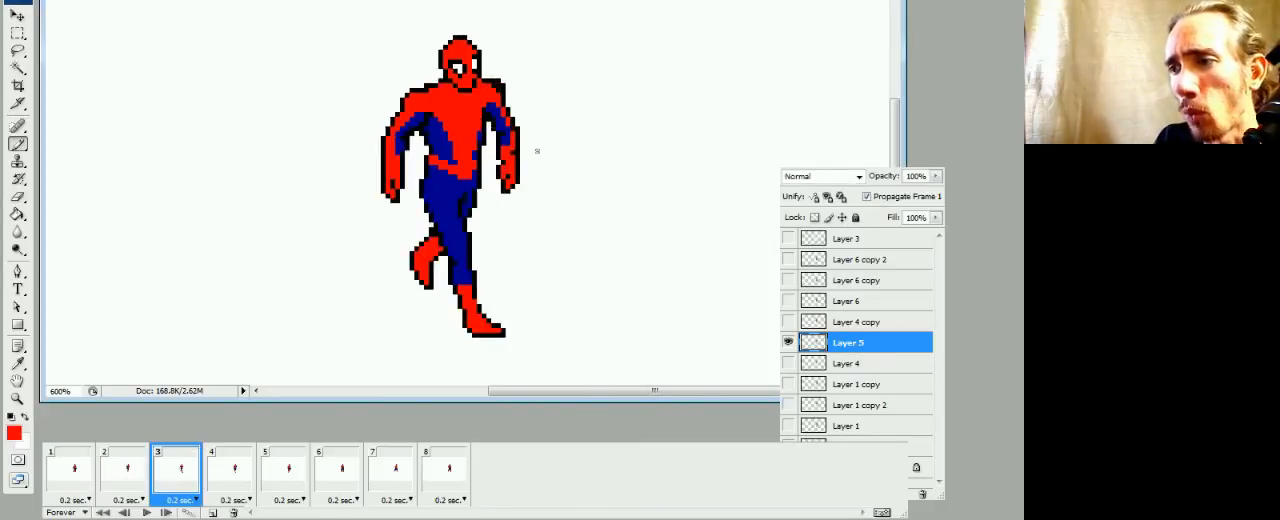
pyautogui.keyDown('alt'); pyautogui.click(515, 174); pyautogui.keyUp('alt')
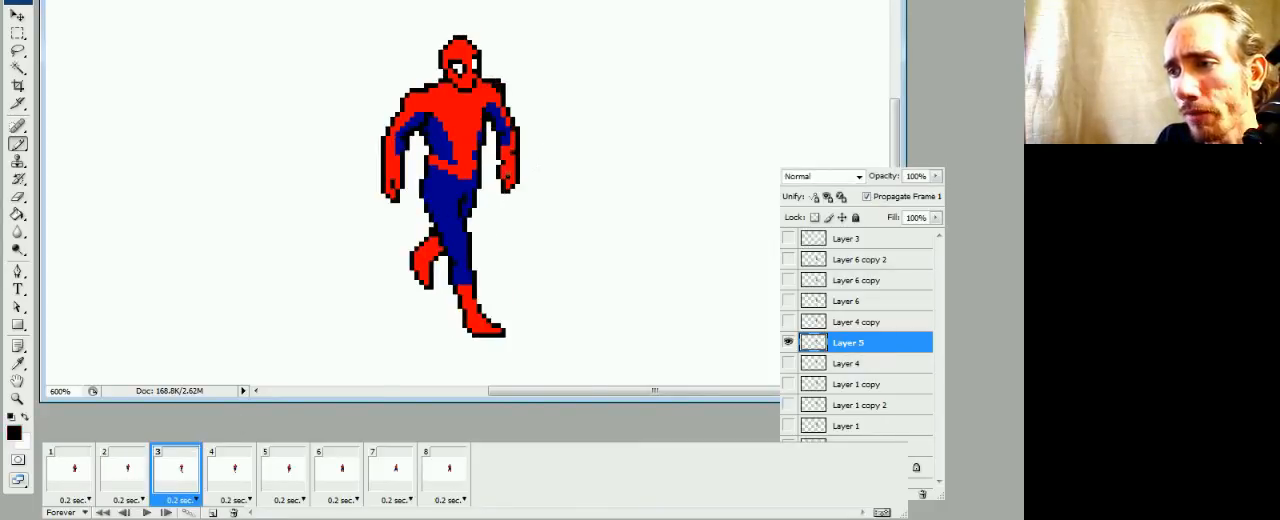
pyautogui.keyDown('alt'); pyautogui.click(514, 154); pyautogui.keyUp('alt')
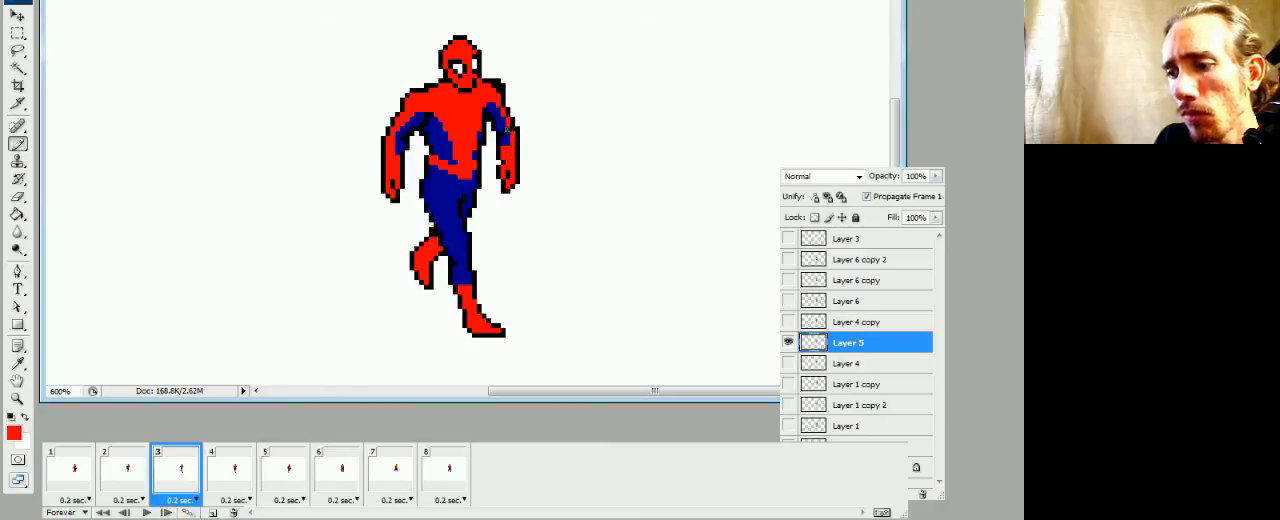
# Erase the protruding corner of frame 3's left shoulder outline and compare the shoulder with frame 2
pyautogui.press('e')
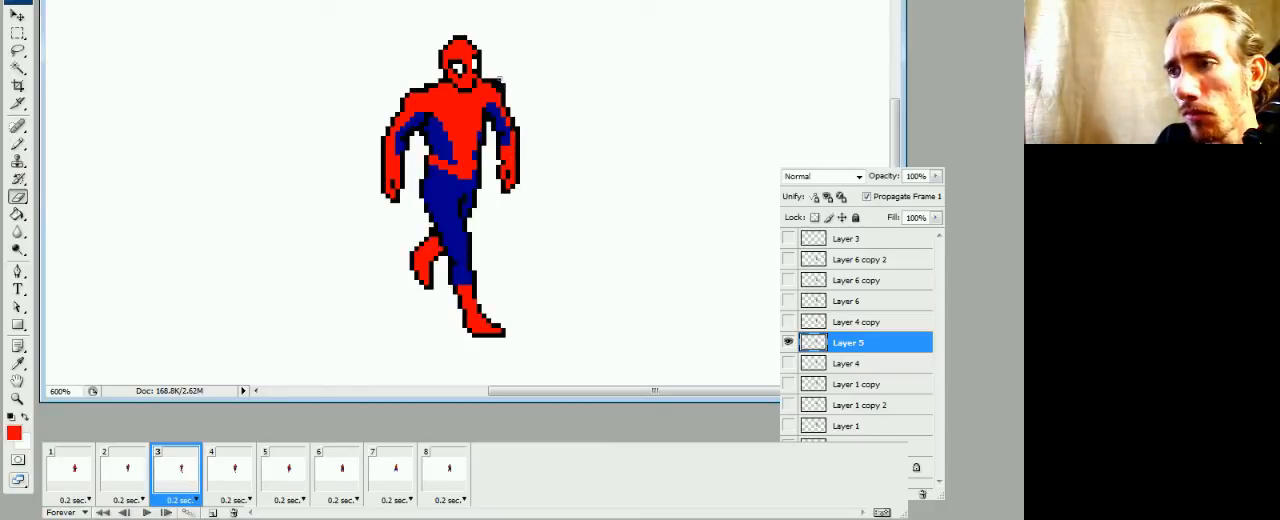
pyautogui.click(502, 82)
pyautogui.press('b')
pyautogui.click(127, 484)
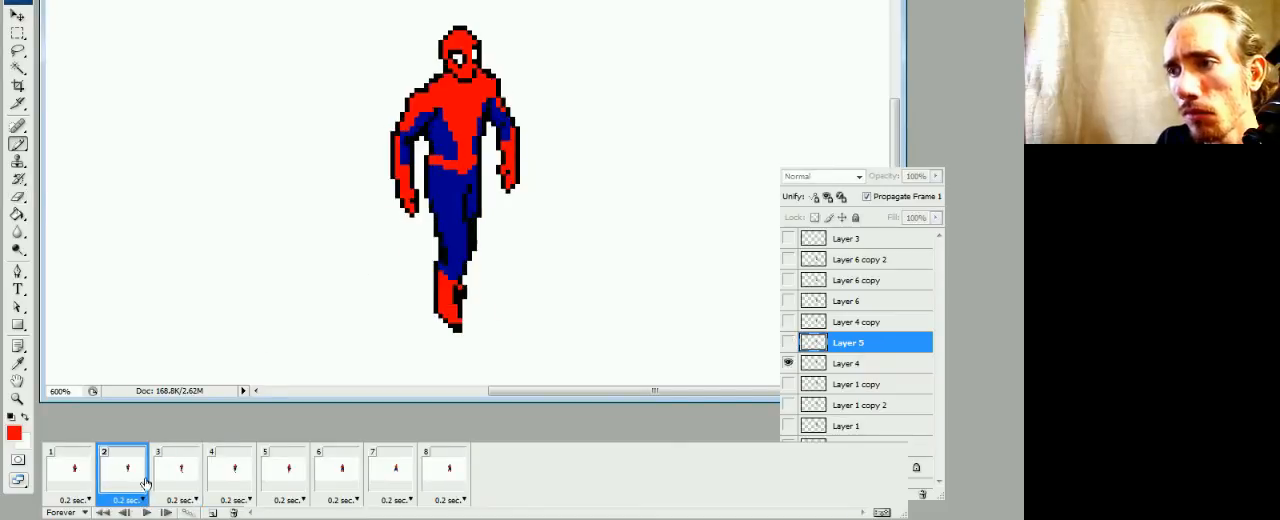
pyautogui.click(160, 478)
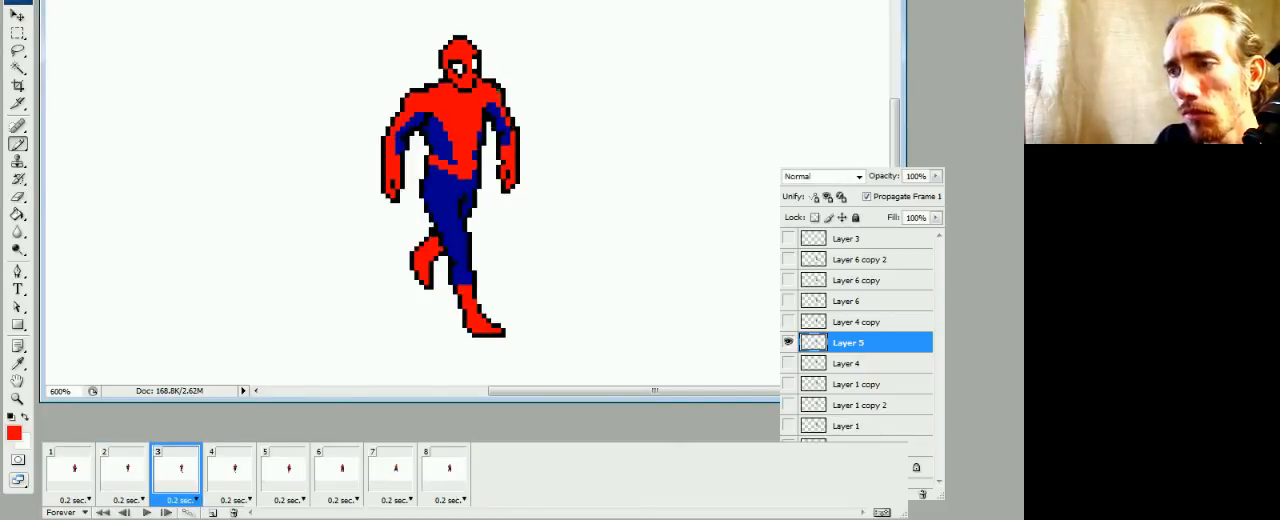
# Compare frame 3 with frames 1 and 2, and touch up the blue and black pixels around the right armpit and chest
pyautogui.press('e')
pyautogui.press('b')
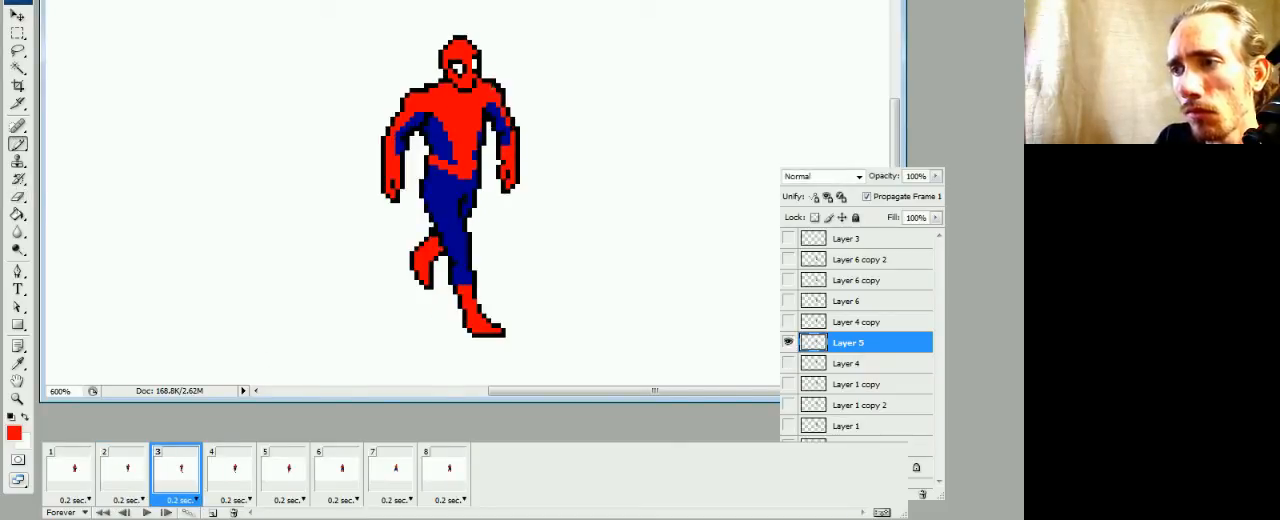
pyautogui.click(131, 477)
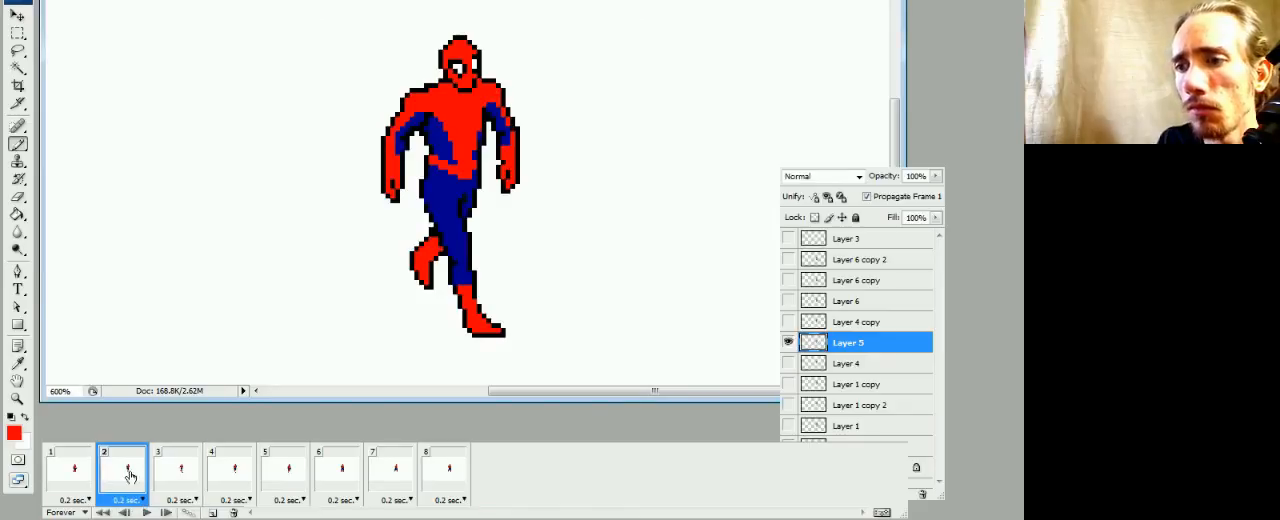
pyautogui.click(92, 482)
pyautogui.click(129, 479)
pyautogui.click(156, 478)
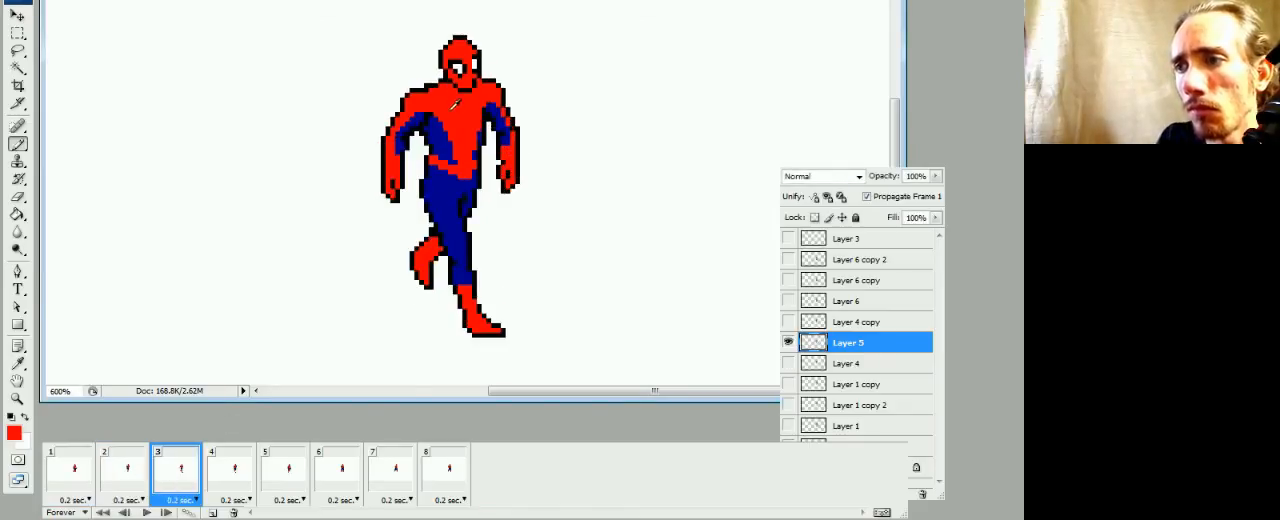
pyautogui.keyDown('alt'); pyautogui.click(436, 120); pyautogui.keyUp('alt')
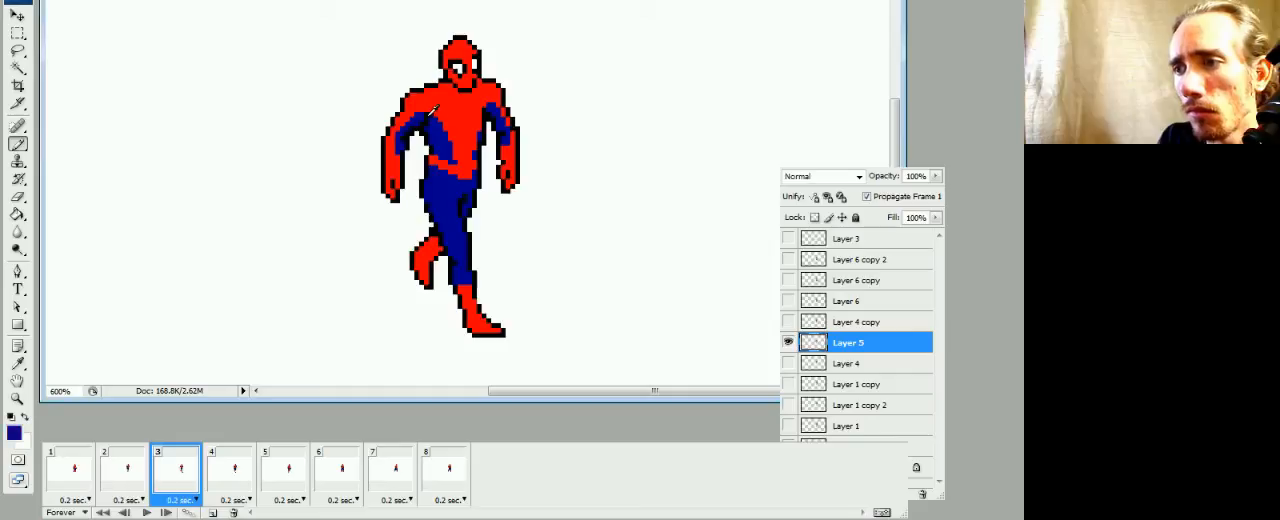
pyautogui.keyDown('alt'); pyautogui.click(423, 124); pyautogui.keyUp('alt')
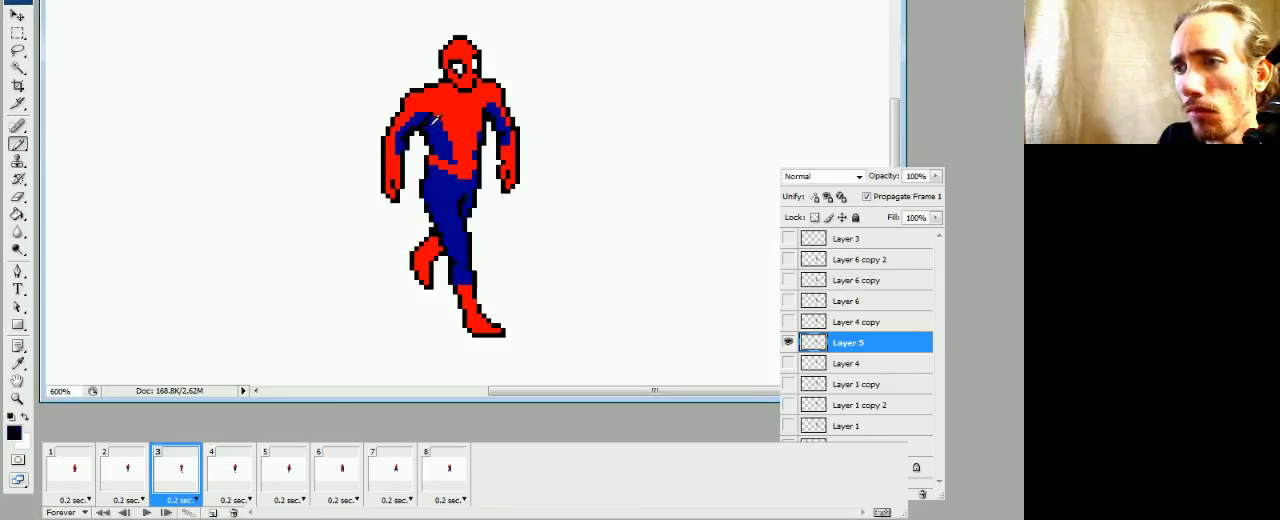
pyautogui.keyDown('alt'); pyautogui.click(433, 124); pyautogui.keyUp('alt')
pyautogui.click(429, 128)
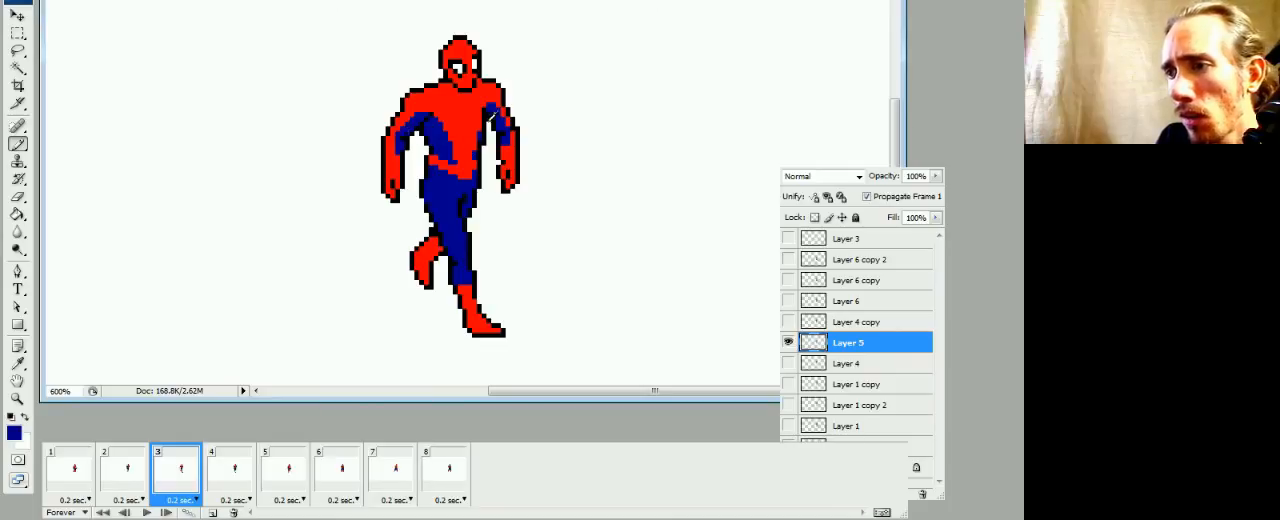
# Touch up the blue of frame 3's left upper arm and the blue and black pixels at the hip
pyautogui.click(502, 122)
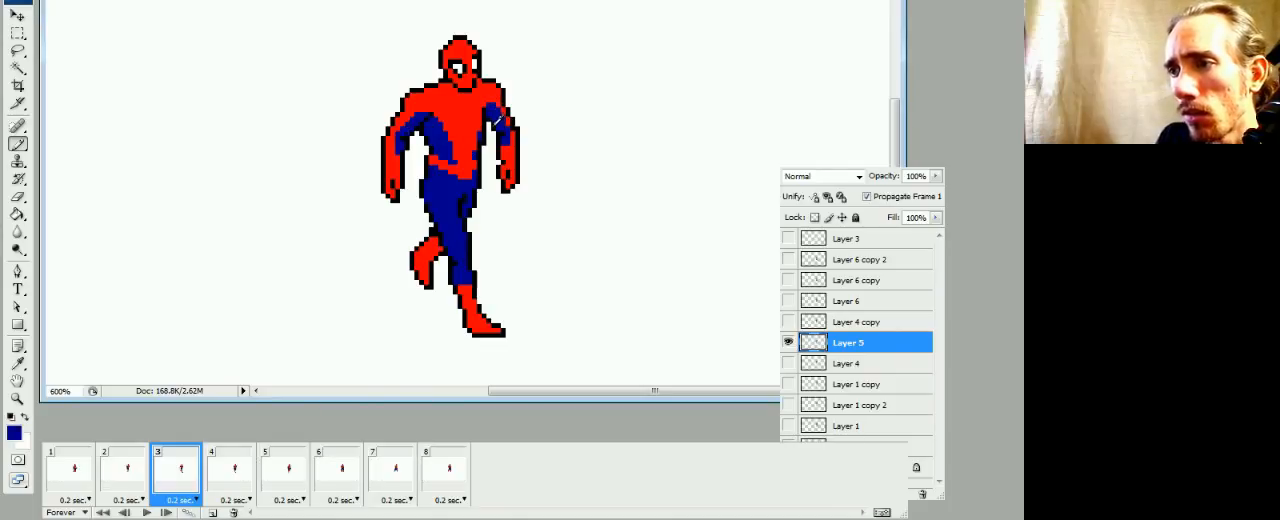
pyautogui.keyDown('alt'); pyautogui.click(508, 120); pyautogui.keyUp('alt')
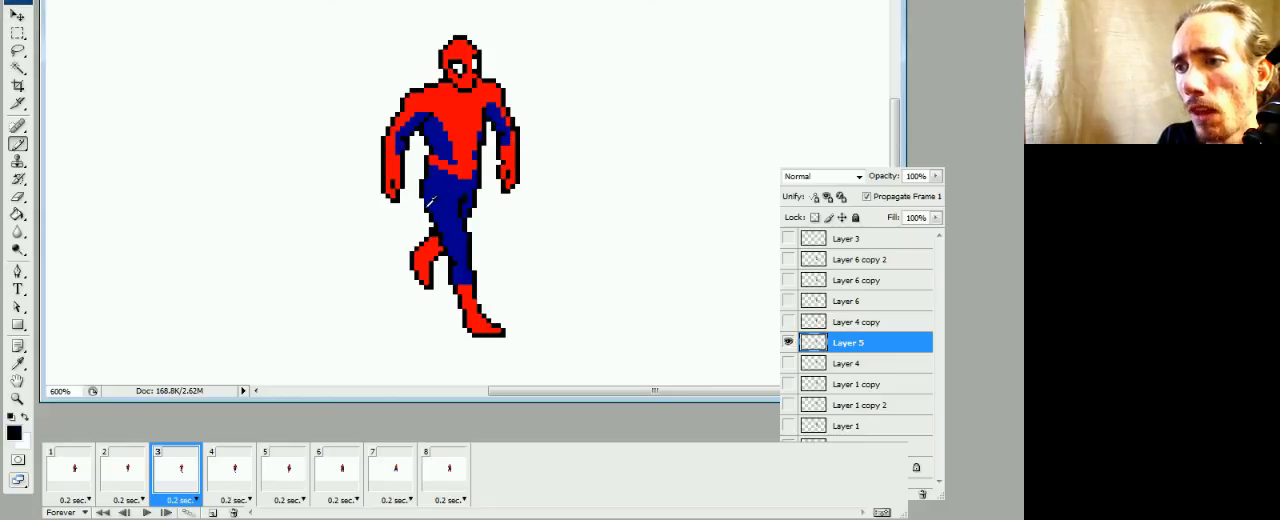
pyautogui.keyDown('alt'); pyautogui.click(432, 200); pyautogui.keyUp('alt')
pyautogui.keyDown('alt'); pyautogui.click(432, 200); pyautogui.keyUp('alt')
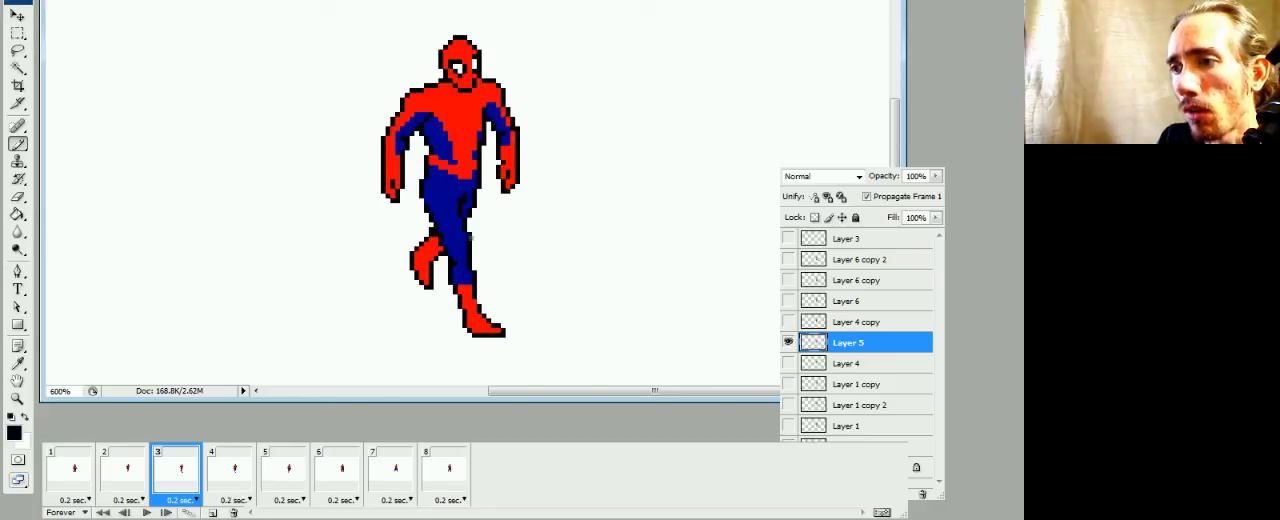
pyautogui.keyDown('alt'); pyautogui.click(448, 188); pyautogui.keyUp('alt')
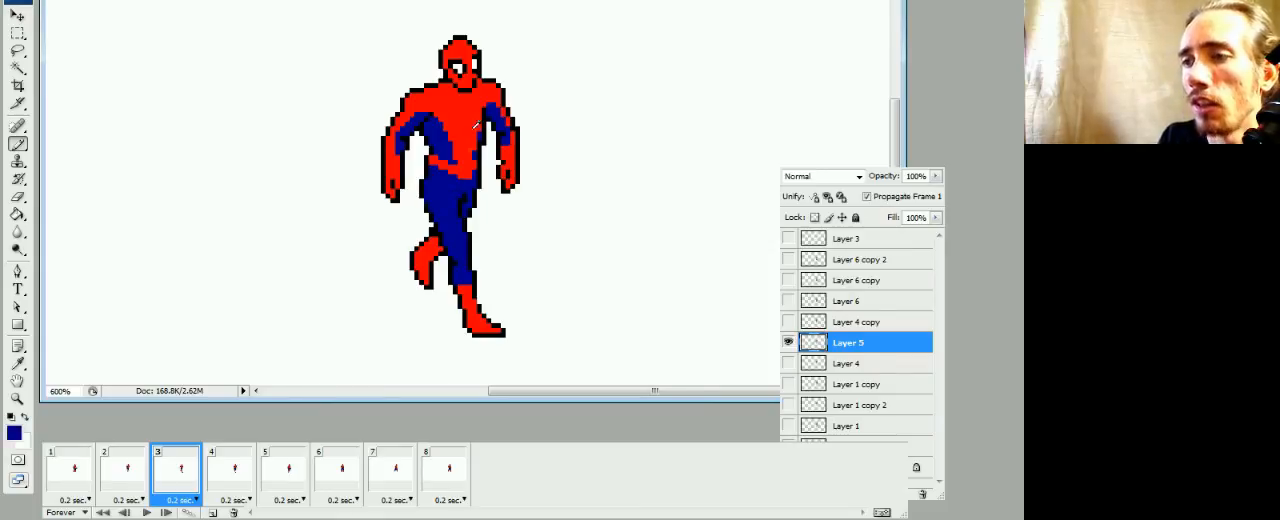
# Switch to frame 4's Layer 4 copy and erase the stray black pixel from the right shoulder outline
pyautogui.click(228, 475)
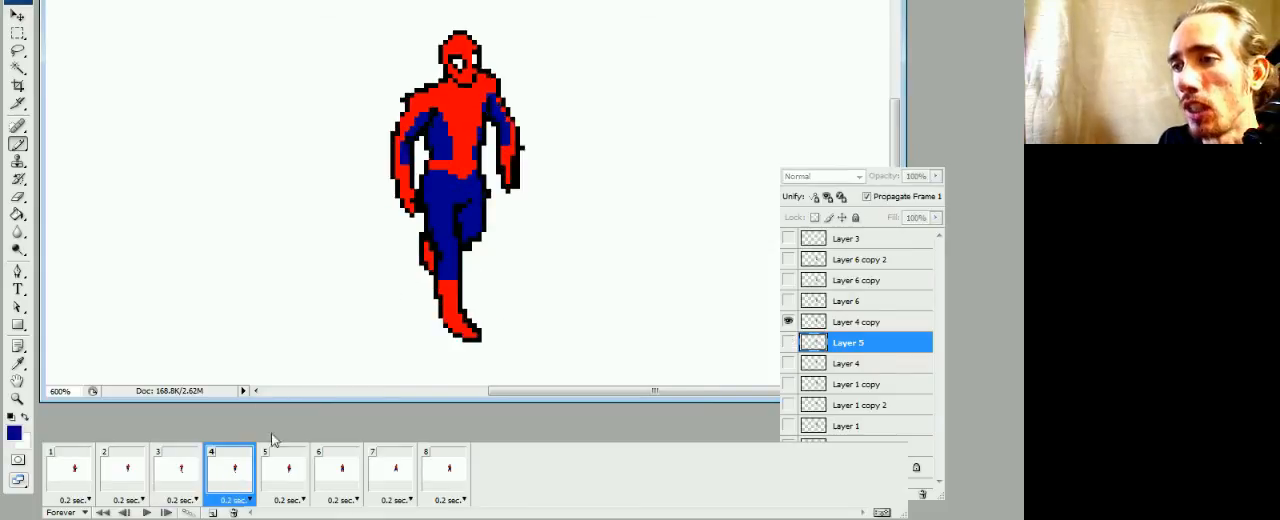
pyautogui.click(817, 323)
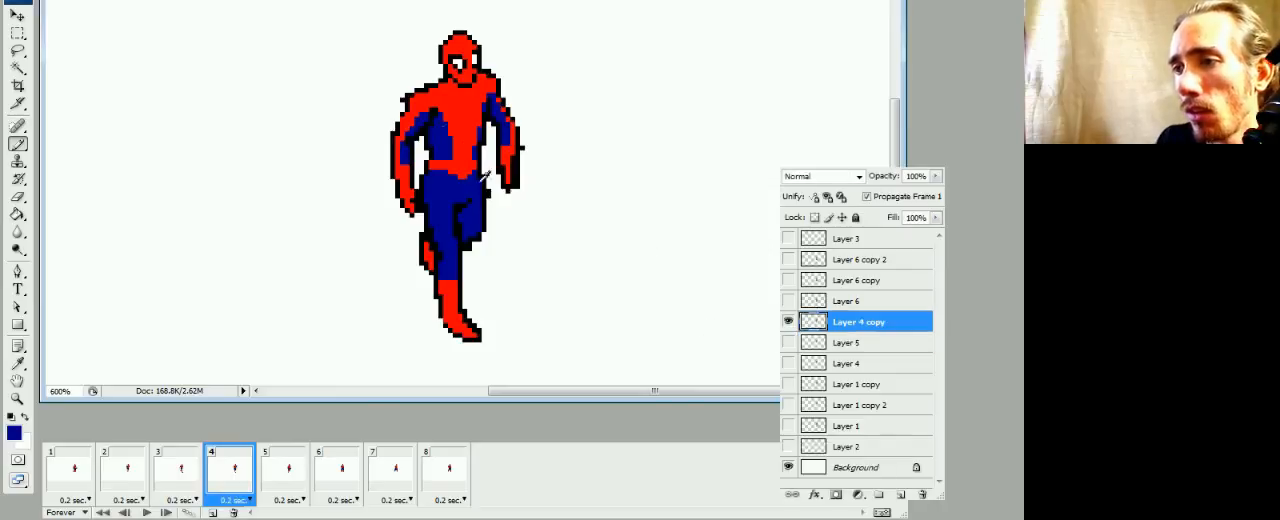
pyautogui.keyDown('alt'); pyautogui.click(432, 98); pyautogui.keyUp('alt')
pyautogui.press('e')
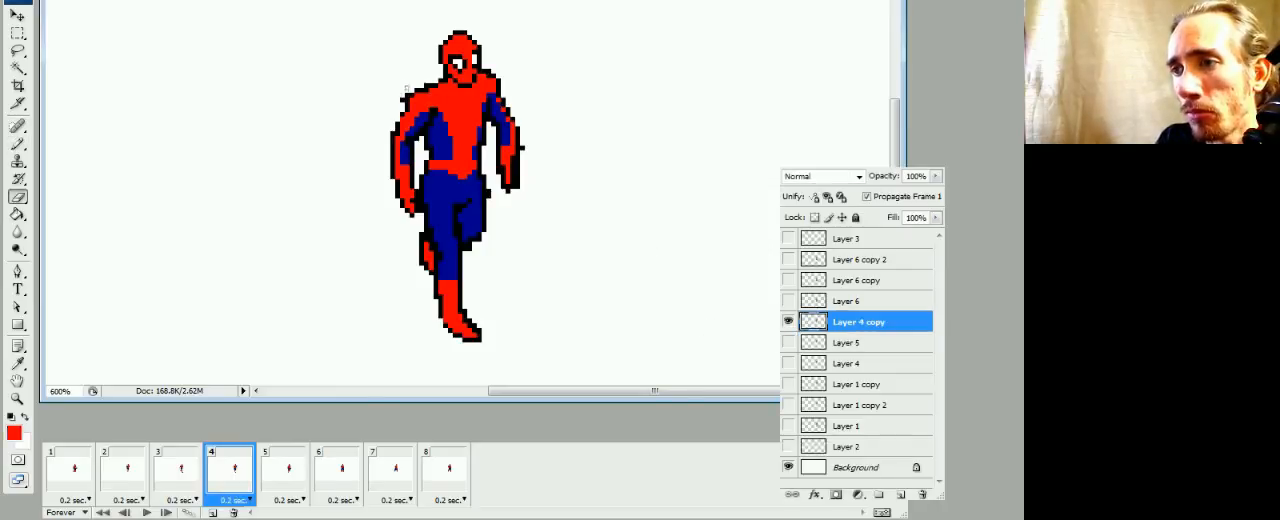
pyautogui.click(403, 99)
pyautogui.press('b')
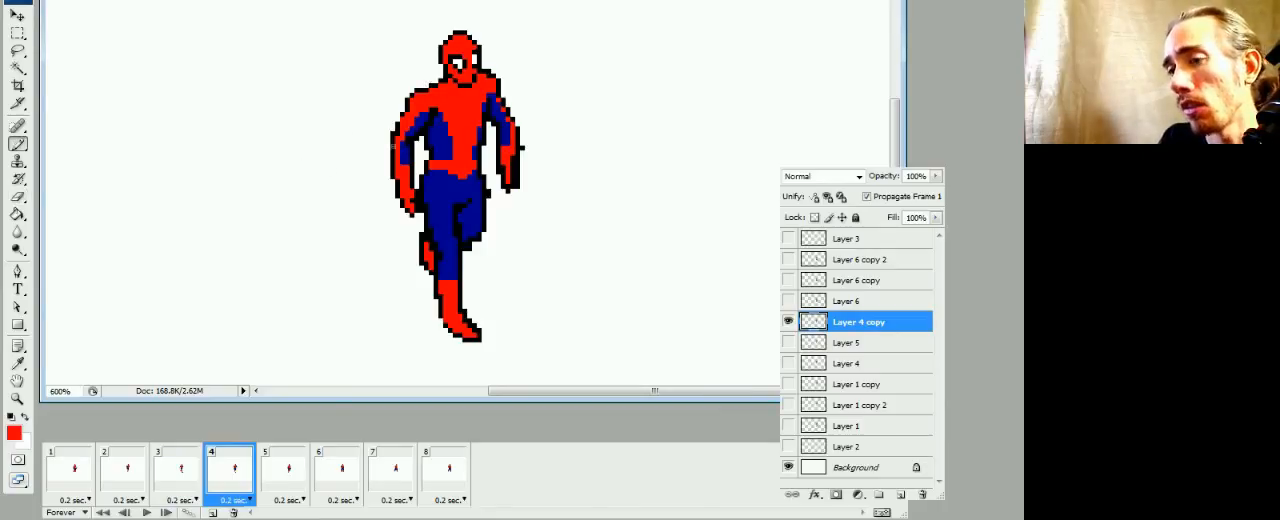
# Draw a freehand black S-curve and a stair-stepped black line as samples on the blank canvas beside frame 4's figure
pyautogui.keyDown('alt'); pyautogui.click(426, 130); pyautogui.keyUp('alt')
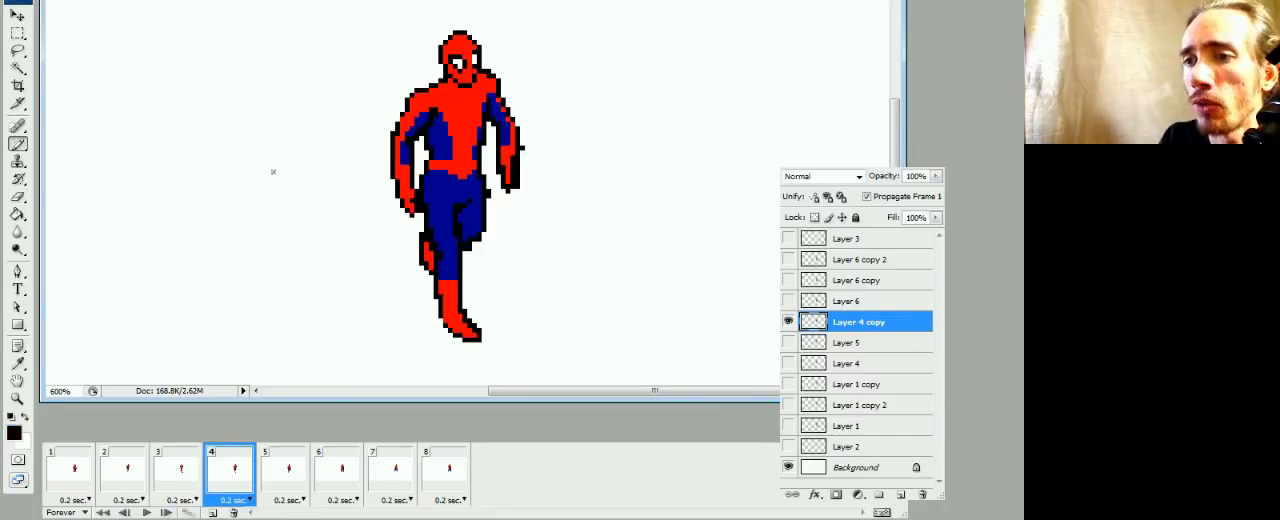
pyautogui.moveTo(239, 191)
pyautogui.mouseDown()
pyautogui.moveTo(268, 157)
pyautogui.moveTo(278, 172)
pyautogui.moveTo(267, 200)
pyautogui.moveTo(308, 179)
pyautogui.mouseUp()
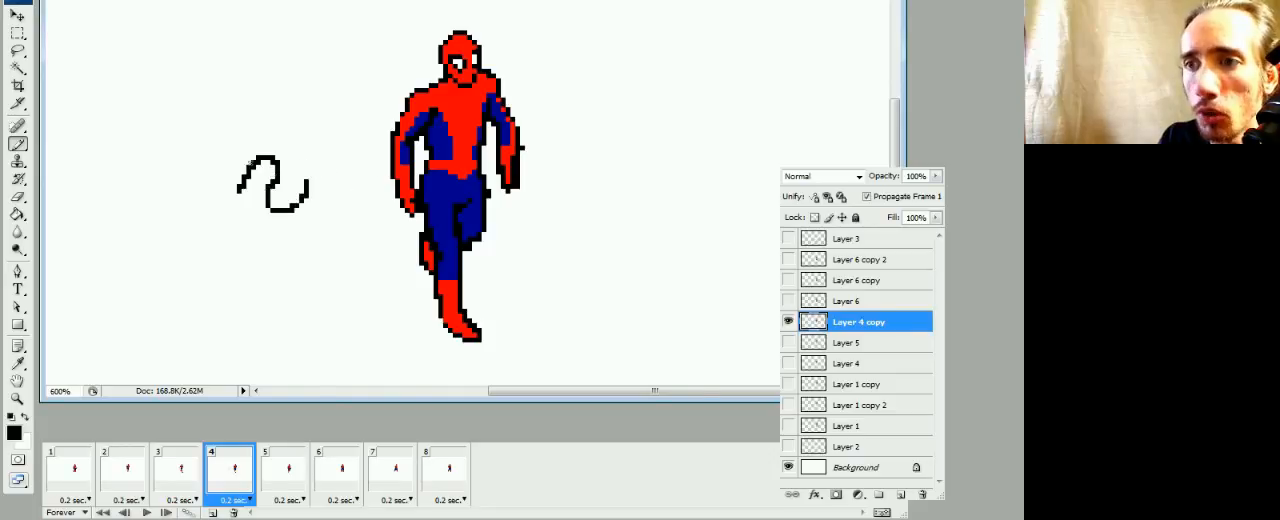
pyautogui.click(260, 124)
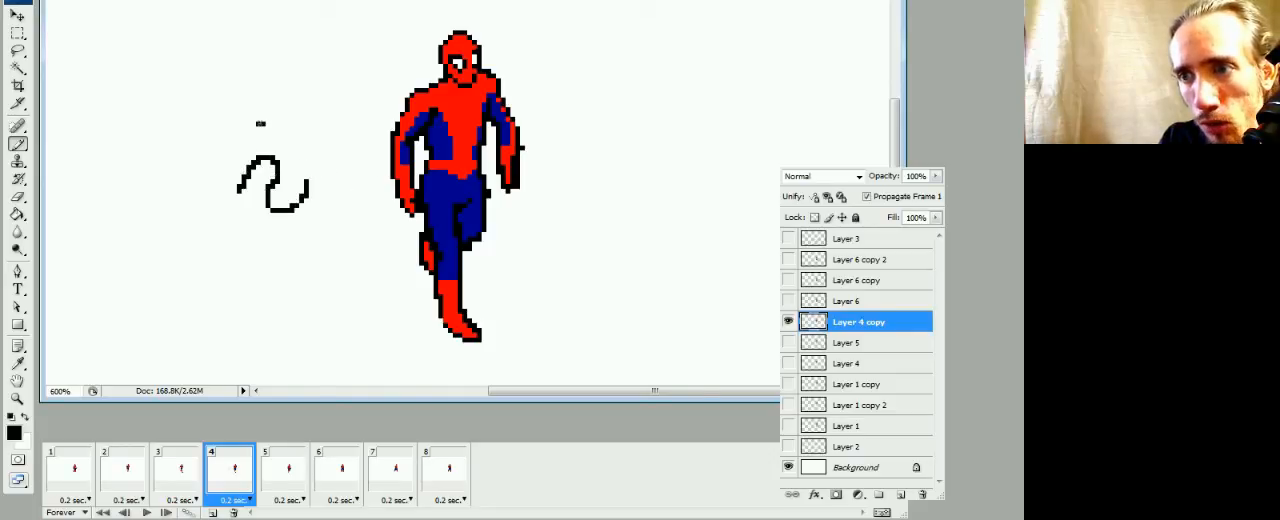
pyautogui.moveTo(260, 124)
pyautogui.mouseDown()
pyautogui.moveTo(287, 102)
pyautogui.moveTo(287, 82)
pyautogui.moveTo(318, 79)
pyautogui.mouseUp()
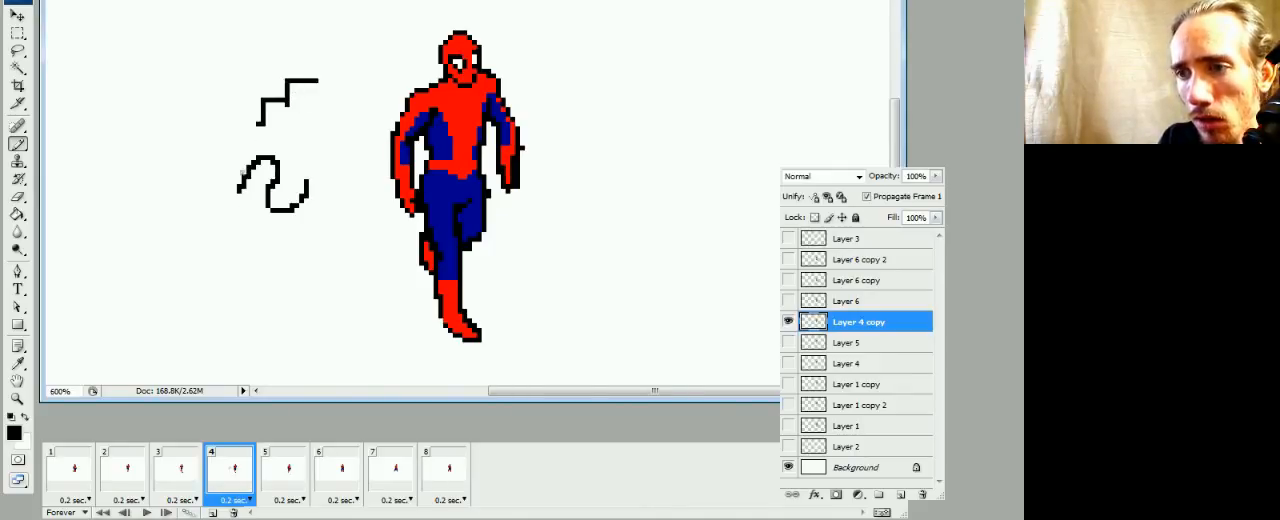
# Erase the corner pixels of the sample S-curve and draw a small one-pixel-wide arc above it, joining pixels diagonally
pyautogui.press('e')
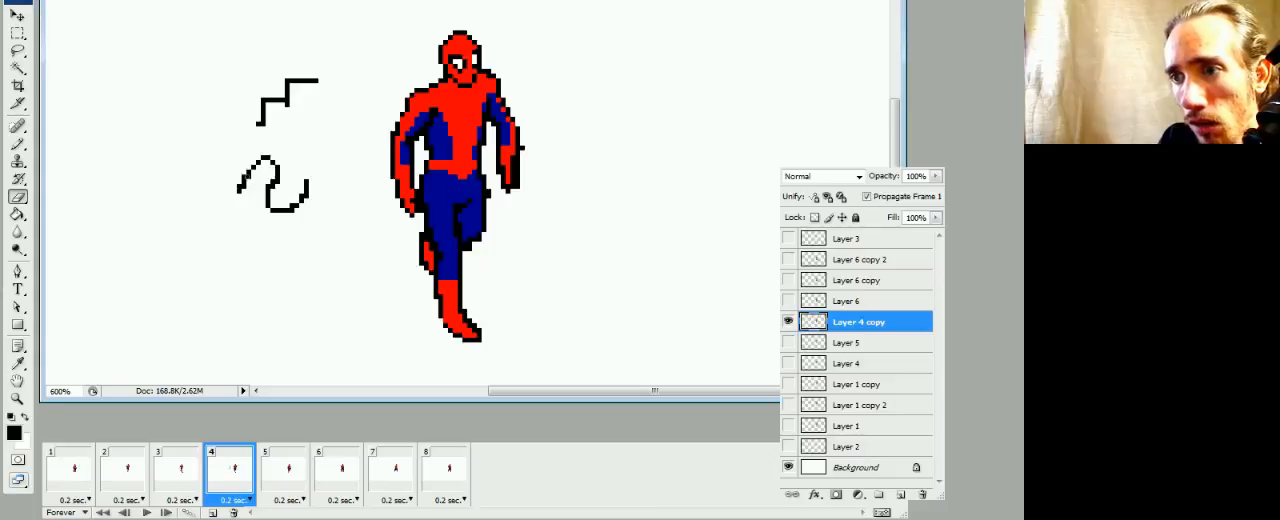
pyautogui.click(256, 173)
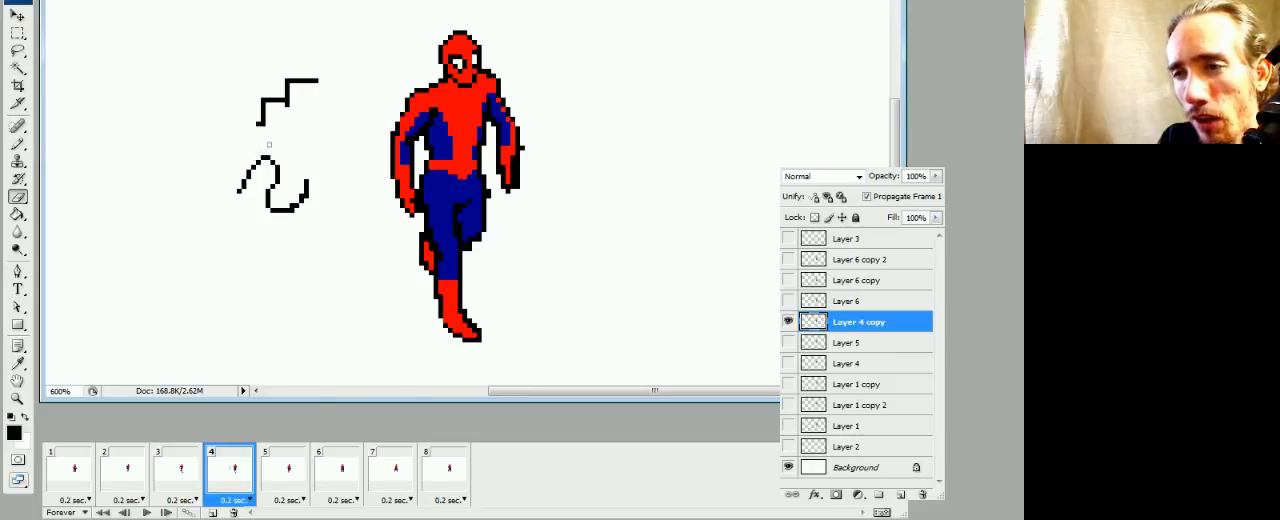
pyautogui.press('b')
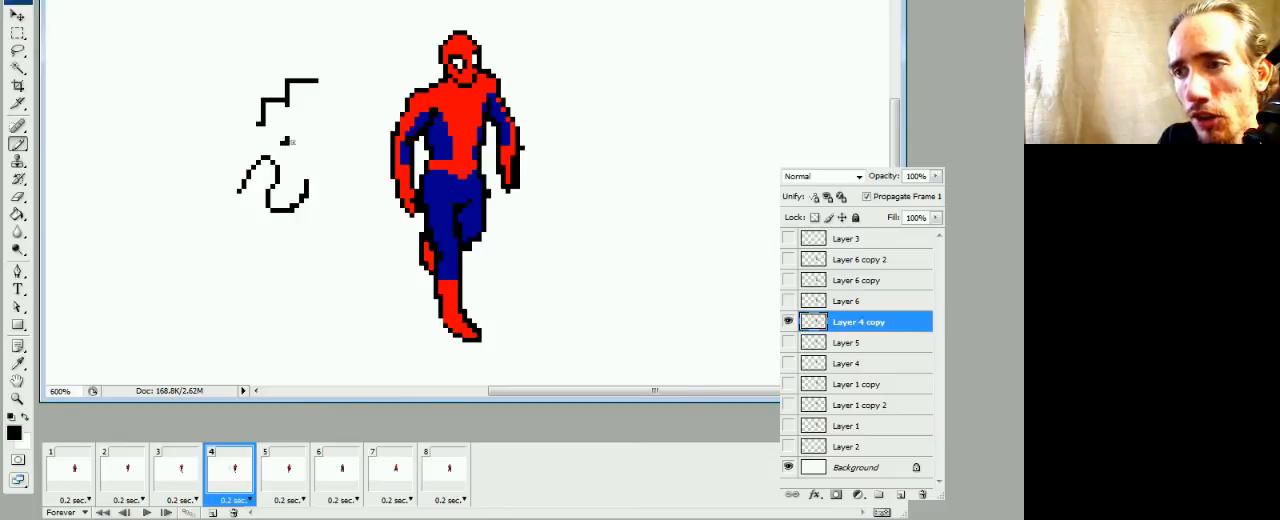
pyautogui.press('e')
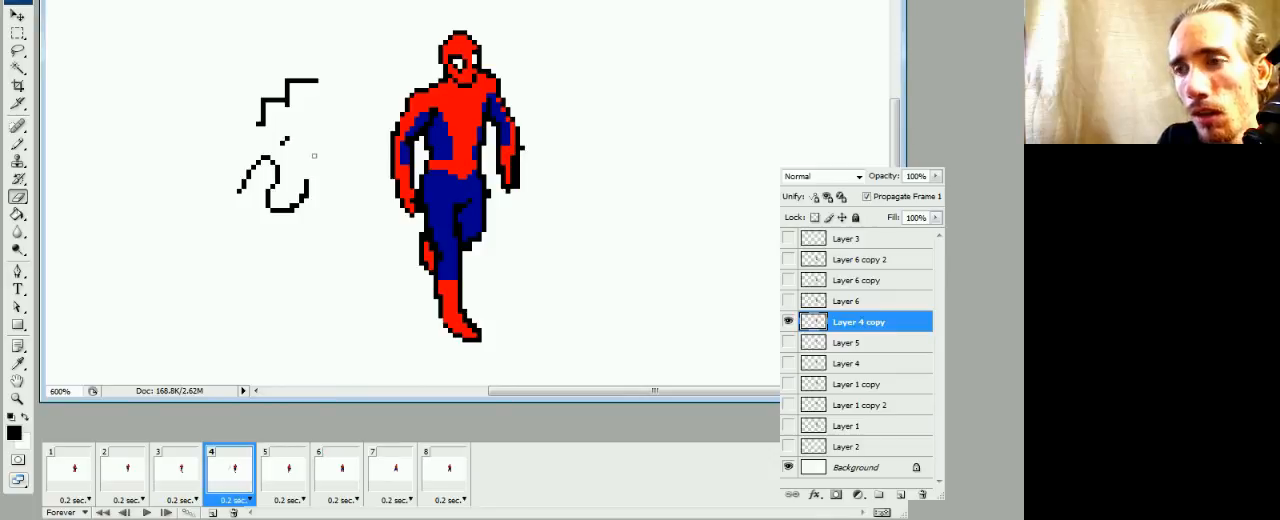
pyautogui.press('b')
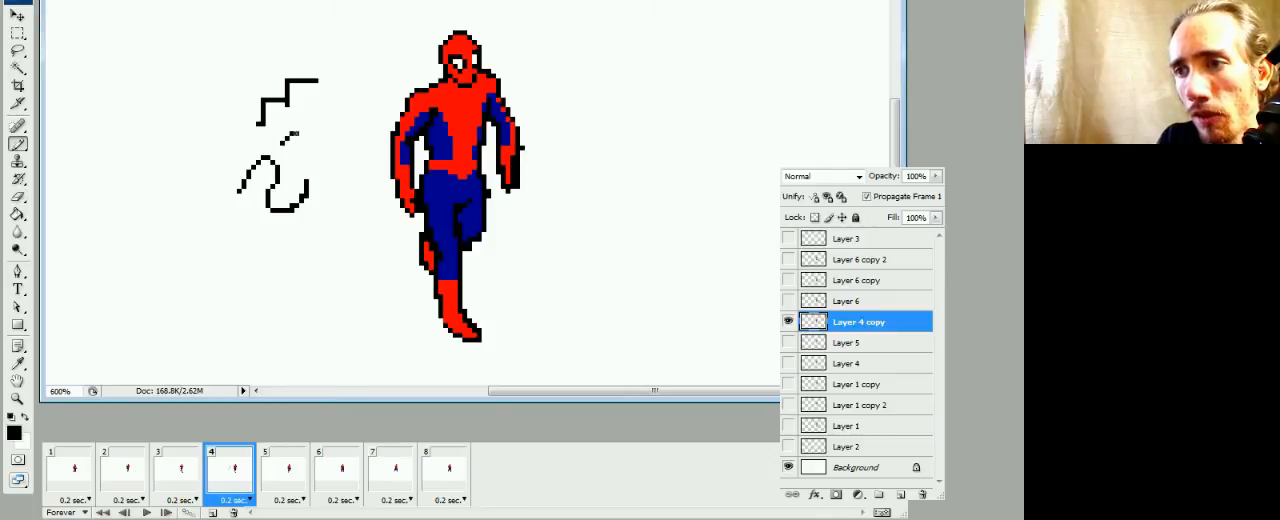
pyautogui.moveTo(291, 134); pyautogui.dragTo(303, 141)
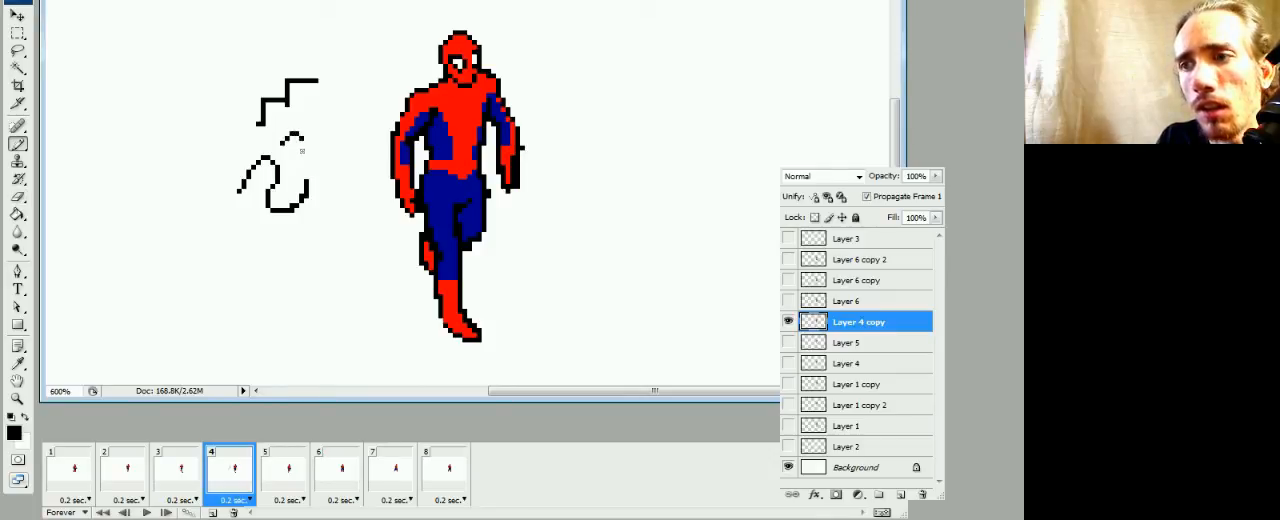
# Erase all the black sample strokes beside the figure
pyautogui.press('e')
pyautogui.moveTo(303, 137)
pyautogui.mouseDown()
pyautogui.moveTo(238, 193)
pyautogui.moveTo(273, 176)
pyautogui.moveTo(266, 196)
pyautogui.moveTo(277, 174)
pyautogui.moveTo(266, 211)
pyautogui.moveTo(310, 201)
pyautogui.moveTo(316, 179)
pyautogui.moveTo(274, 206)
pyautogui.moveTo(258, 124)
pyautogui.moveTo(298, 77)
pyautogui.moveTo(282, 83)
pyautogui.moveTo(268, 124)
pyautogui.moveTo(318, 79)
pyautogui.mouseUp()
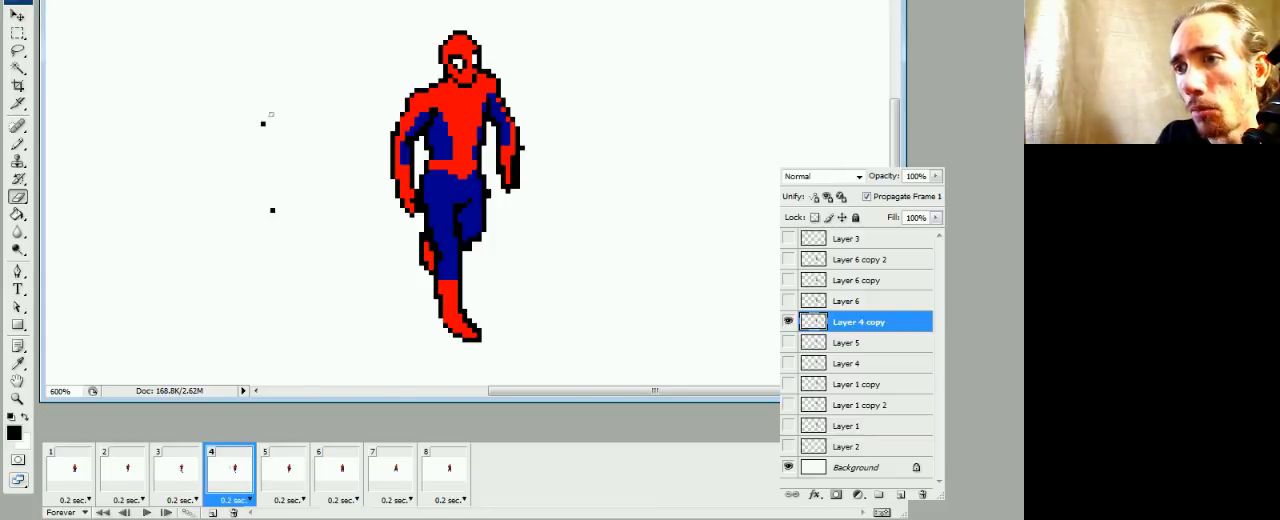
pyautogui.click(272, 208)
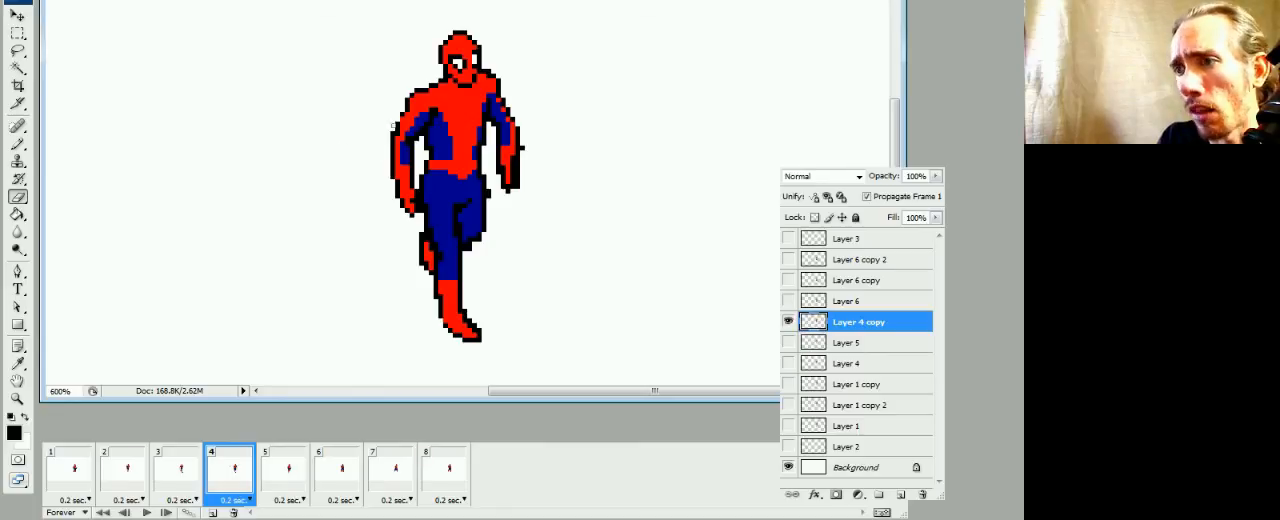
# Touch up the outline of frame 4's left upper arm and the red and blue pixels between the arm and chest
pyautogui.press('b')
pyautogui.press('e')
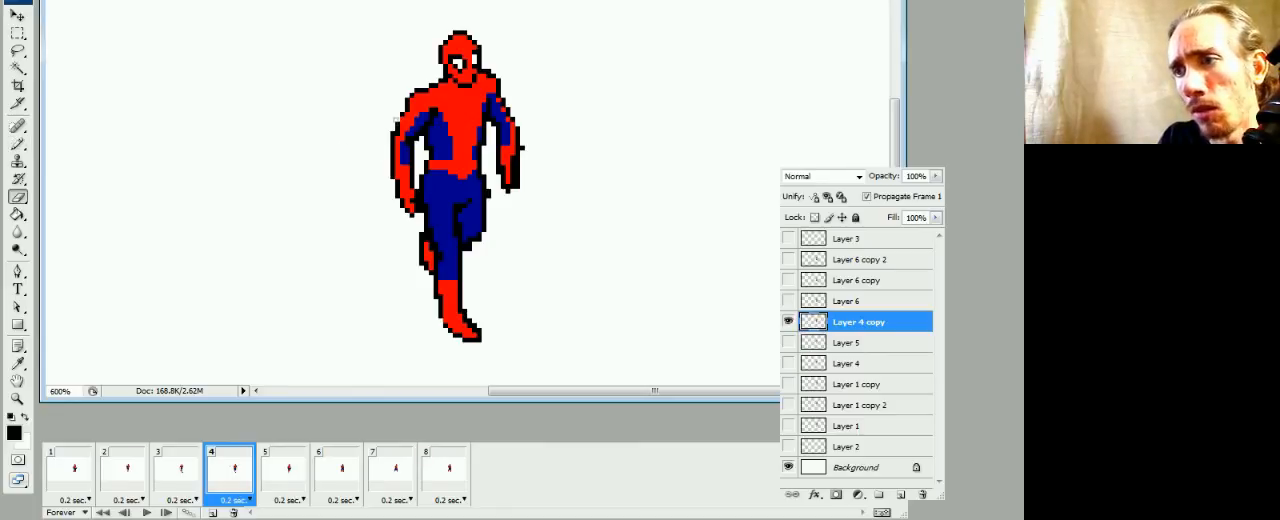
pyautogui.press('b')
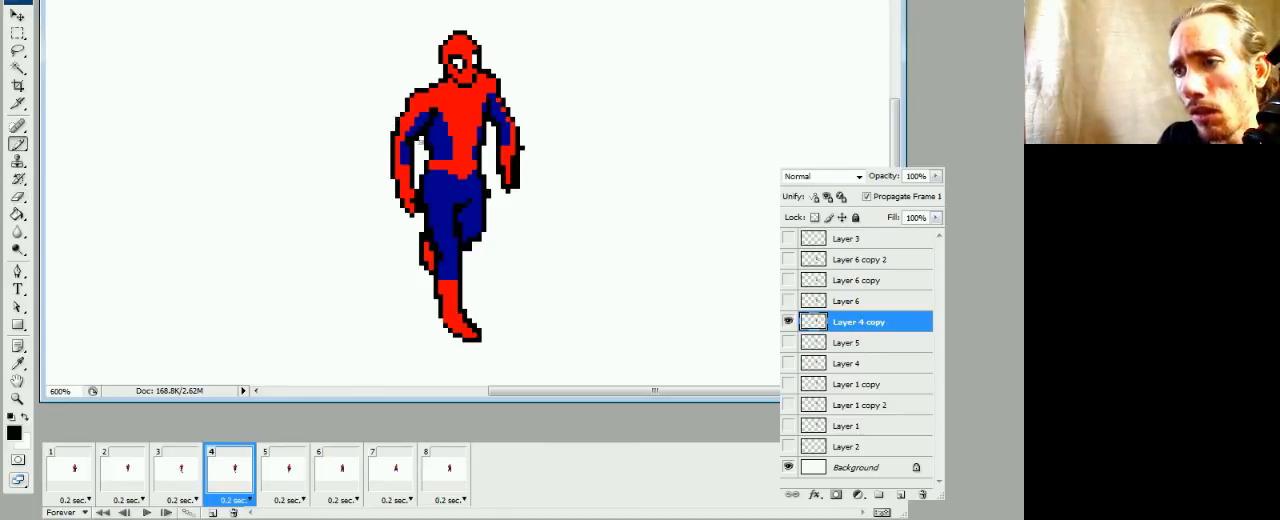
pyautogui.keyDown('alt'); pyautogui.click(410, 122); pyautogui.keyUp('alt')
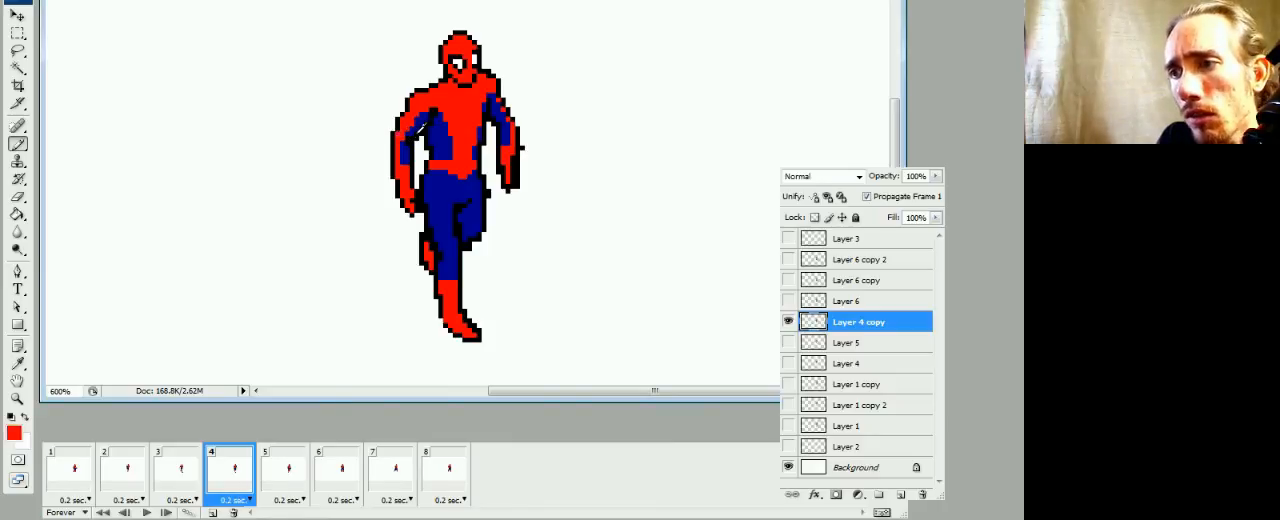
pyautogui.keyDown('alt'); pyautogui.click(414, 128); pyautogui.keyUp('alt')
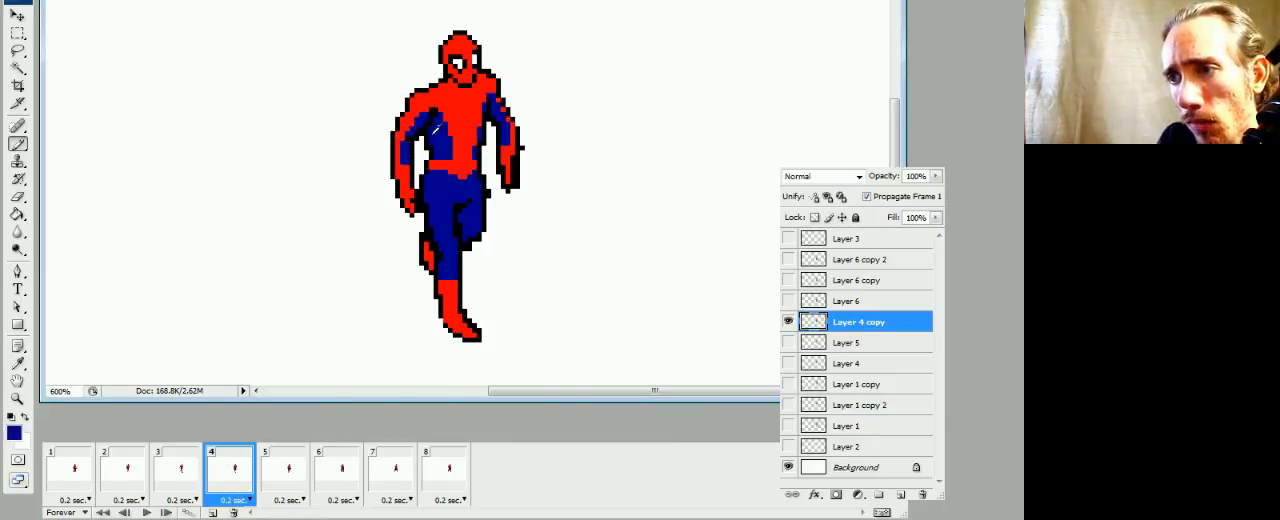
pyautogui.click(437, 119)
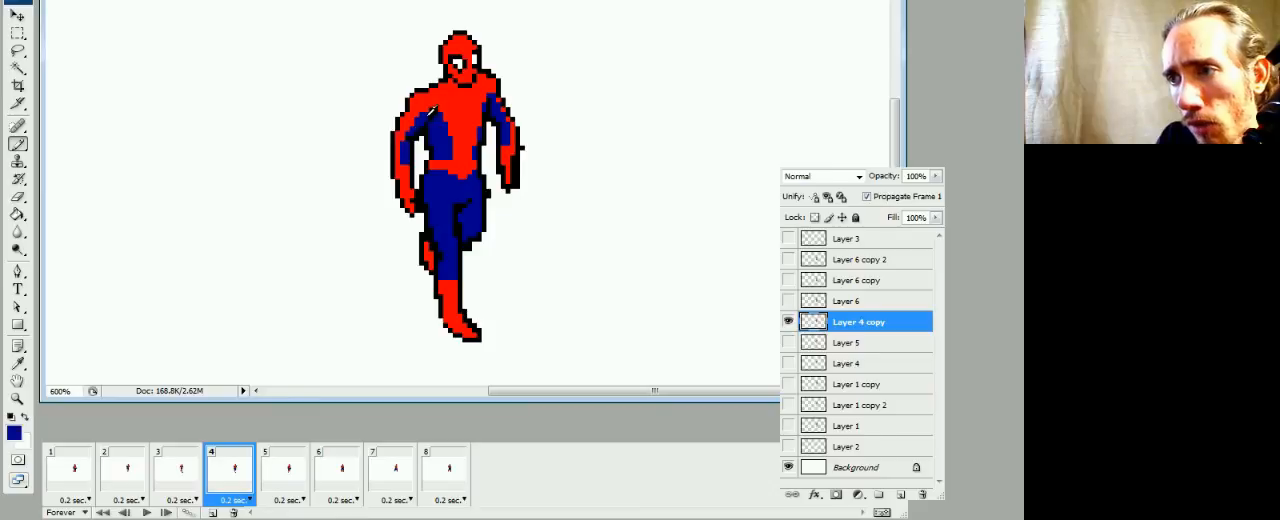
pyautogui.keyDown('alt'); pyautogui.click(452, 100); pyautogui.keyUp('alt')
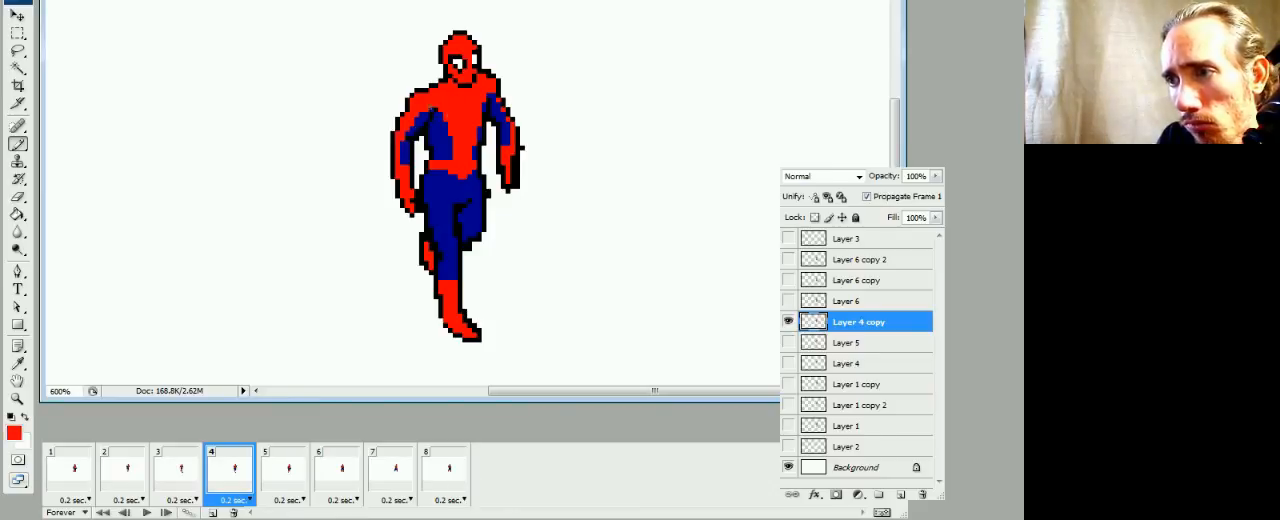
# Refine frame 4's left armpit and the side of the torso with blue pixels, erasing excess outline pixels
pyautogui.keyDown('alt'); pyautogui.click(437, 126); pyautogui.keyUp('alt')
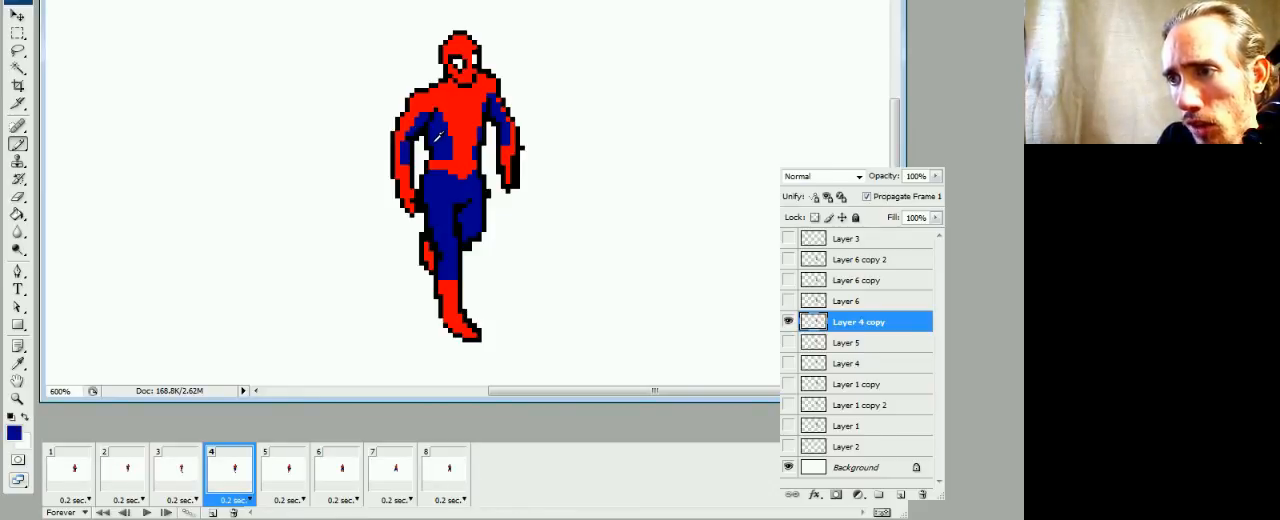
pyautogui.press('e')
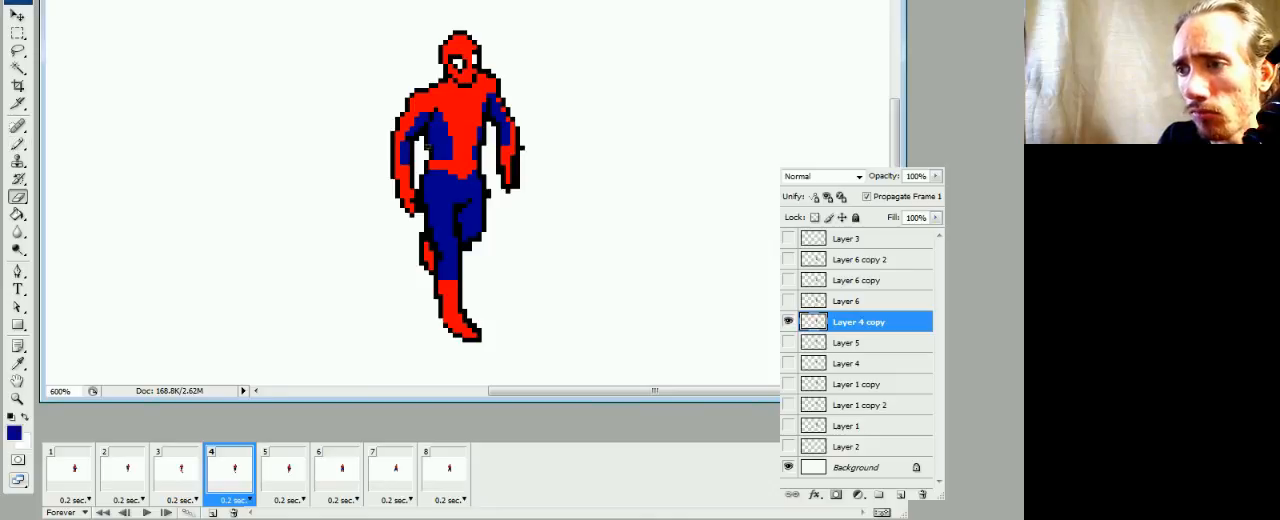
pyautogui.press('b')
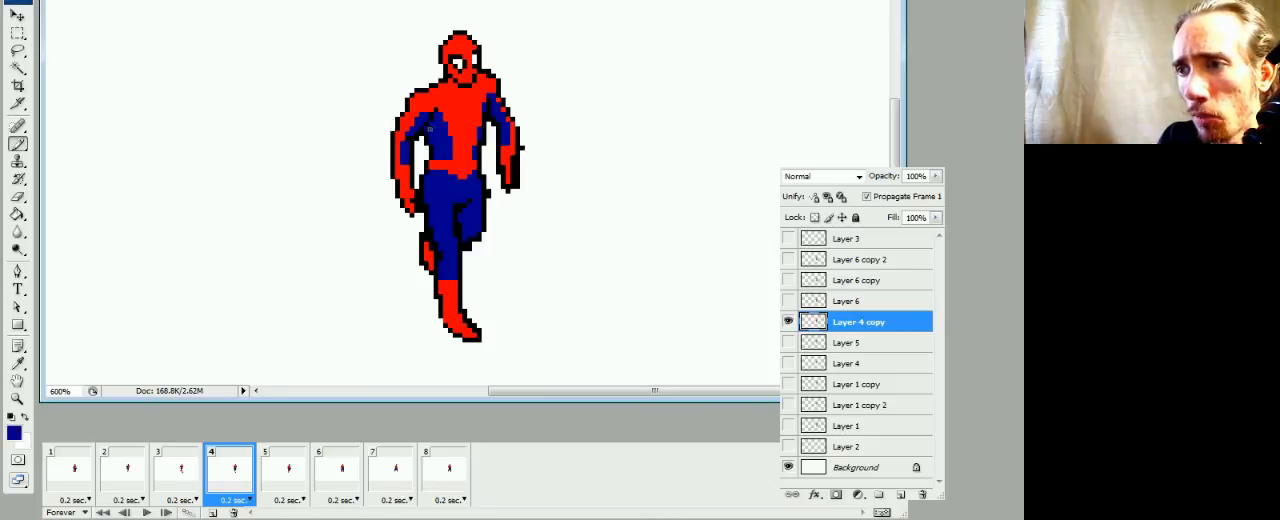
pyautogui.press('e')
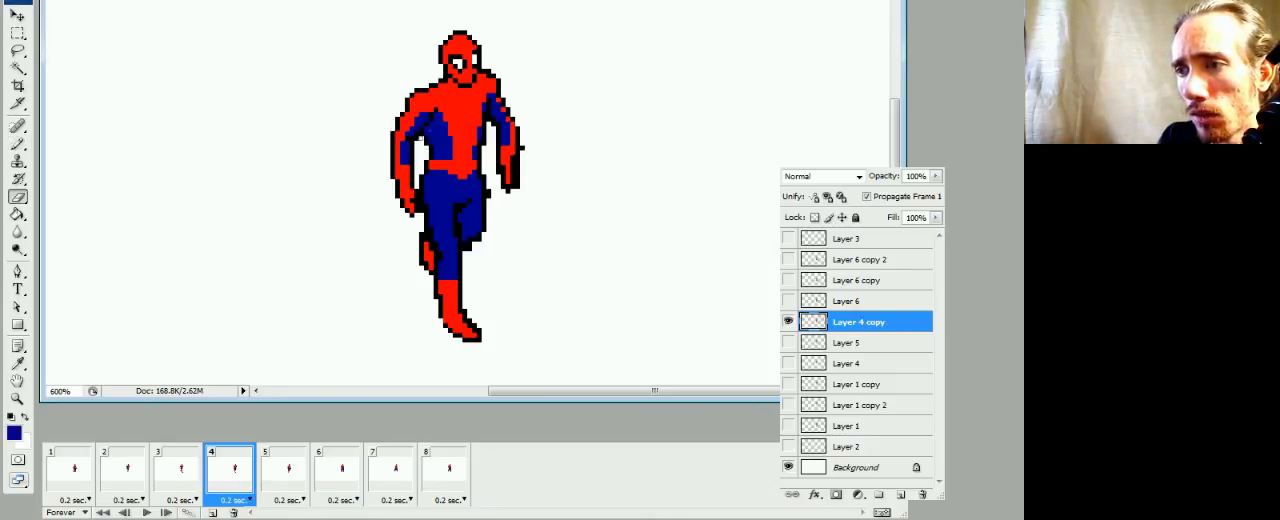
pyautogui.press('b')
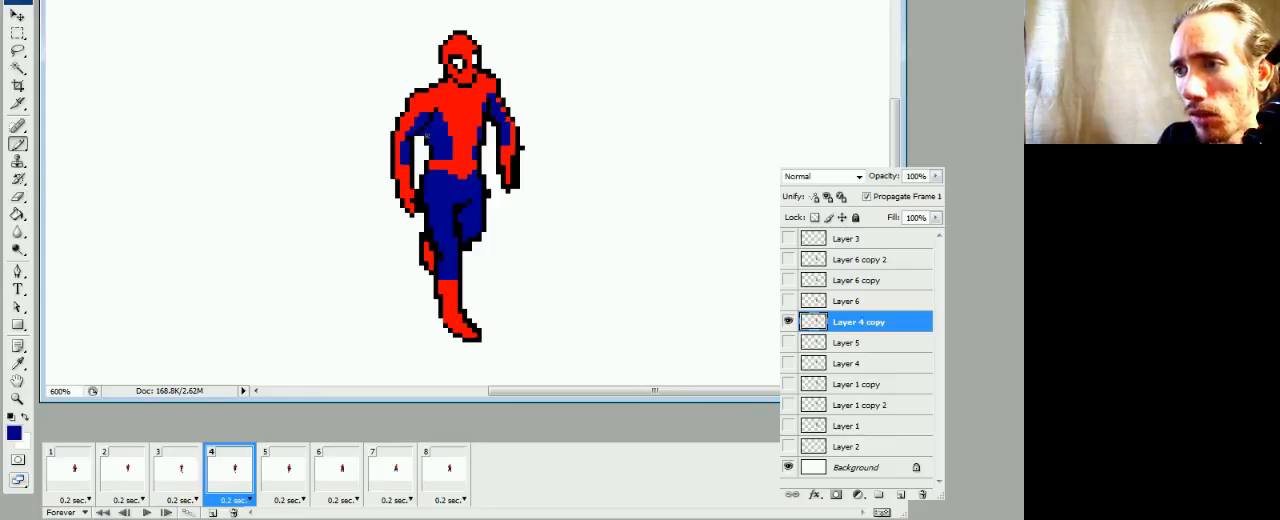
pyautogui.keyDown('alt'); pyautogui.click(426, 134); pyautogui.keyUp('alt')
pyautogui.keyDown('alt'); pyautogui.click(441, 152); pyautogui.keyUp('alt')
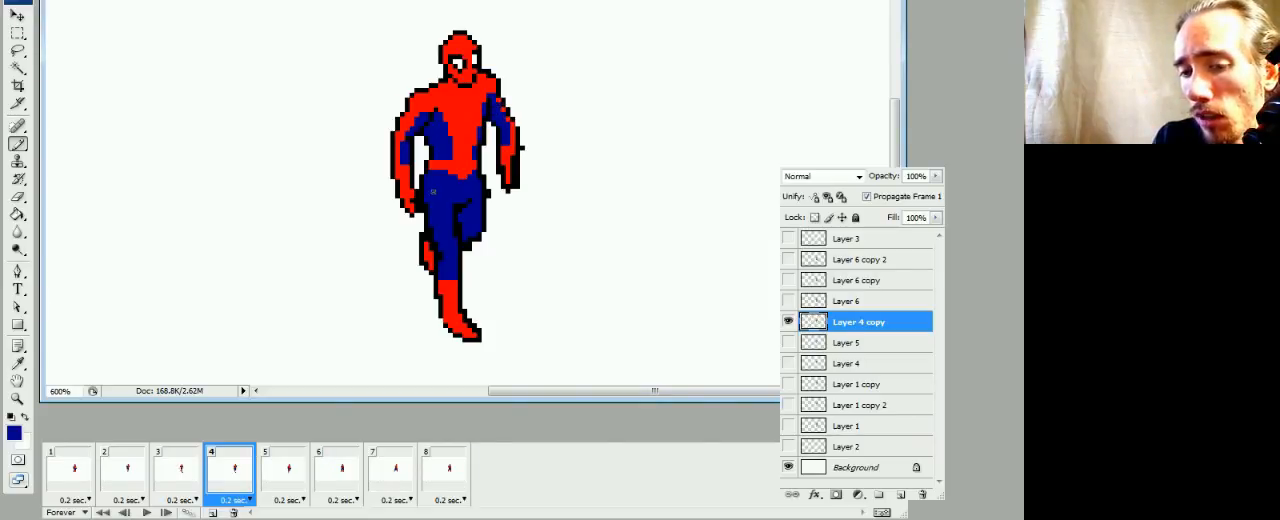
# Touch up the red and the outline where frame 4's right shoulder meets the neck
pyautogui.keyDown('alt'); pyautogui.click(494, 80); pyautogui.keyUp('alt')
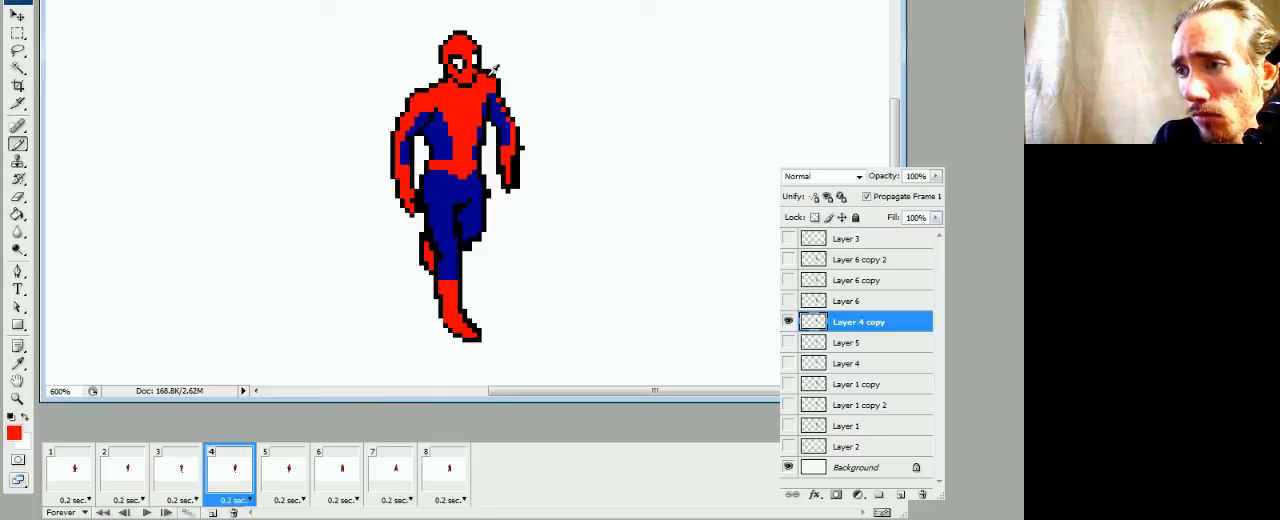
pyautogui.press('e')
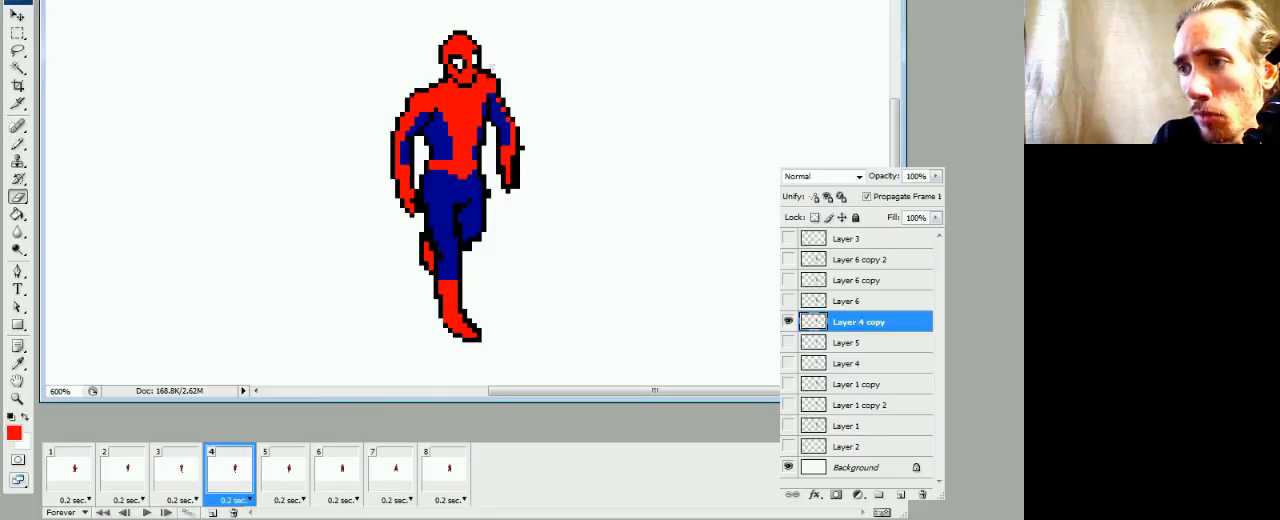
pyautogui.press('b')
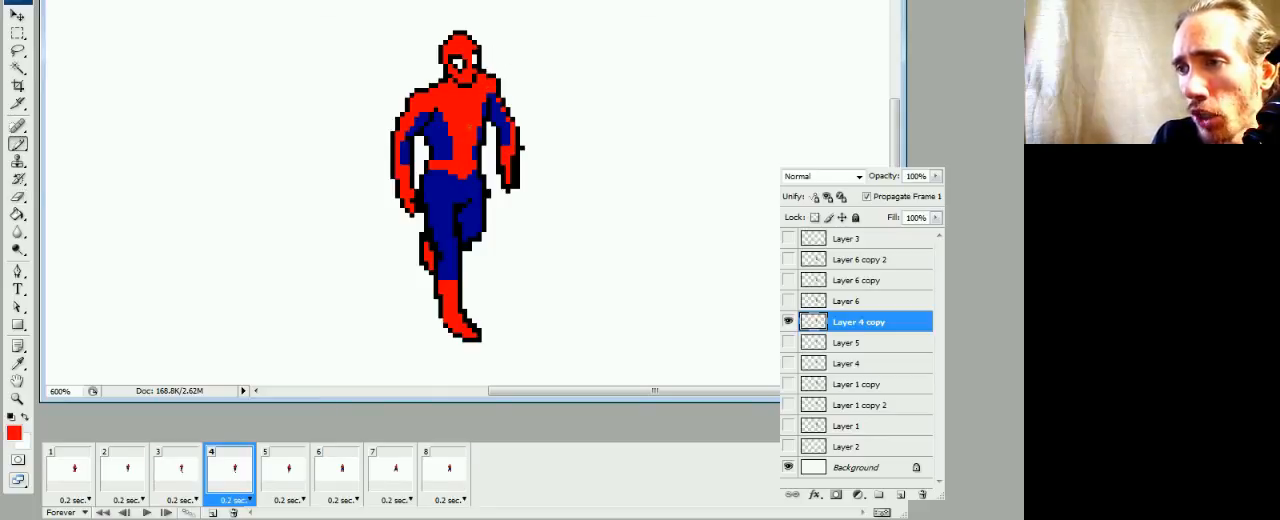
# Draw a straight vertical red line beside the figure and undo it
pyautogui.moveTo(325, 97); pyautogui.dragTo(325, 222)
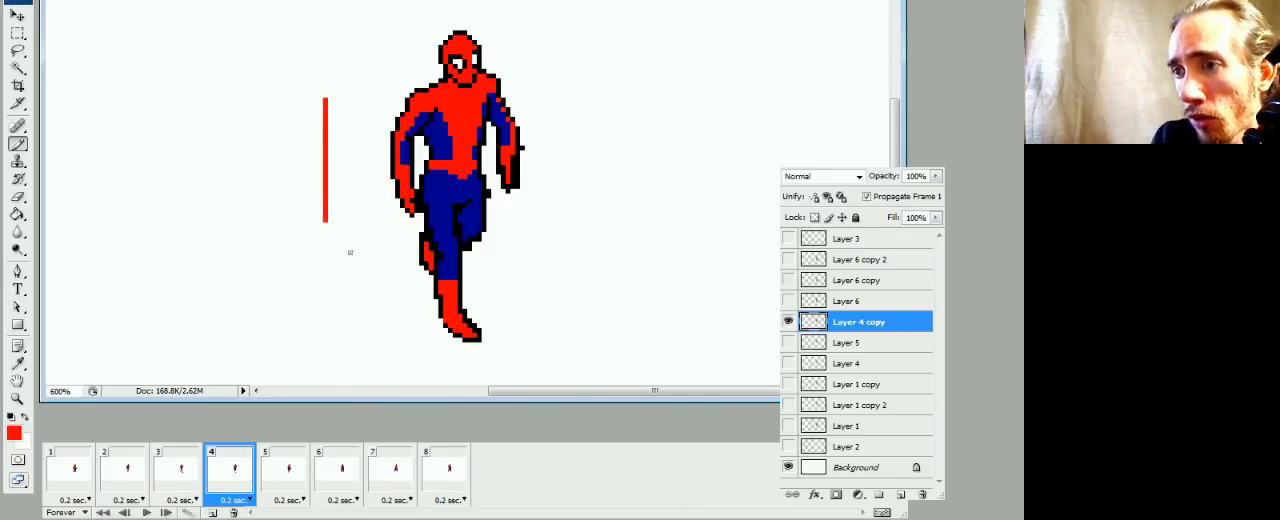
pyautogui.hotkey('ctrl', 'z')
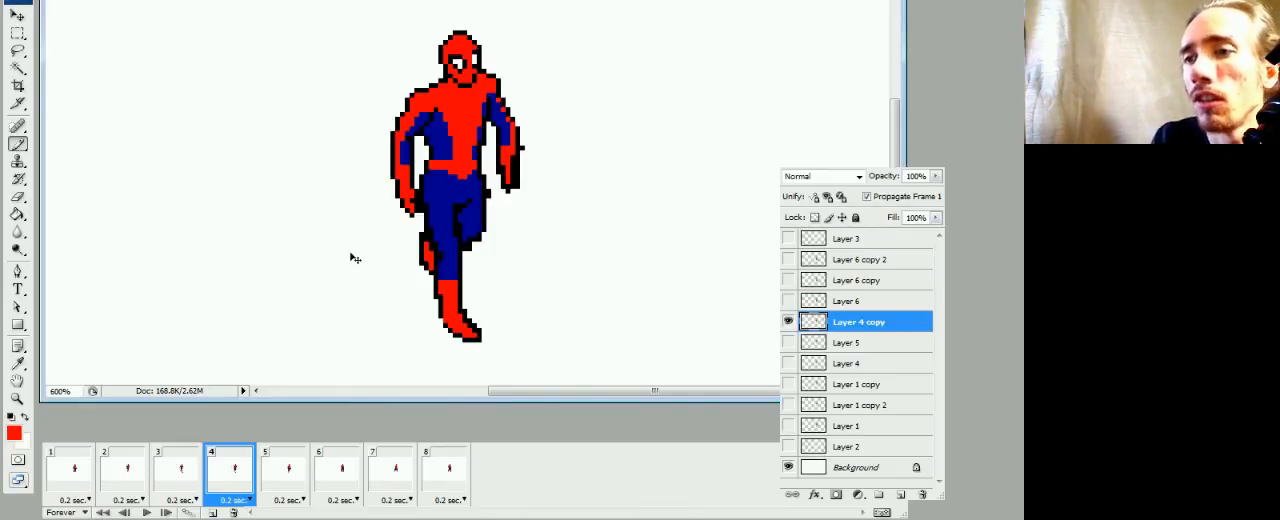
# Paint frame 4's right hip edge blue and erase the protruding black outline pixels there
pyautogui.keyDown('alt'); pyautogui.click(455, 185); pyautogui.keyUp('alt')
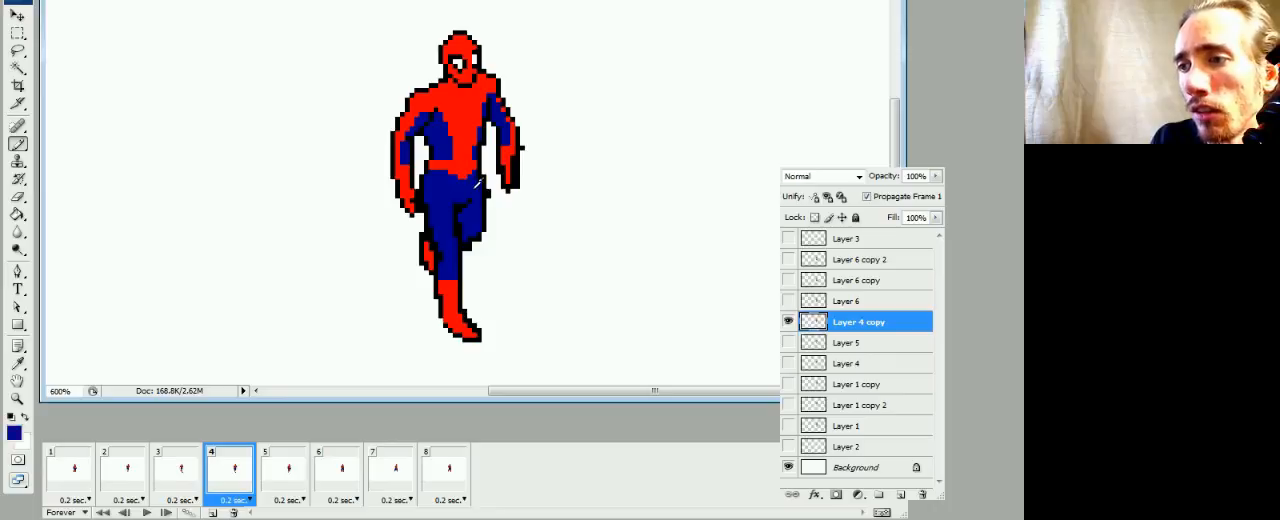
pyautogui.press('e')
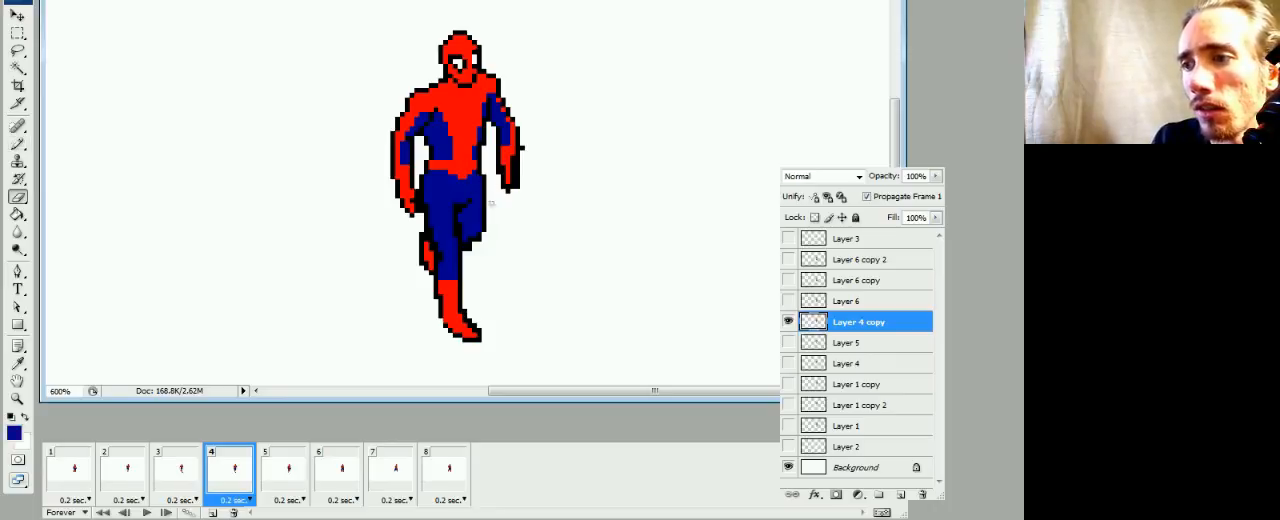
pyautogui.press('b')
# Fill frame 4's right forearm and hand with red, redraw their black outline, and erase the stray outer black pixels
pyautogui.keyDown('alt'); pyautogui.click(510, 145); pyautogui.keyUp('alt')
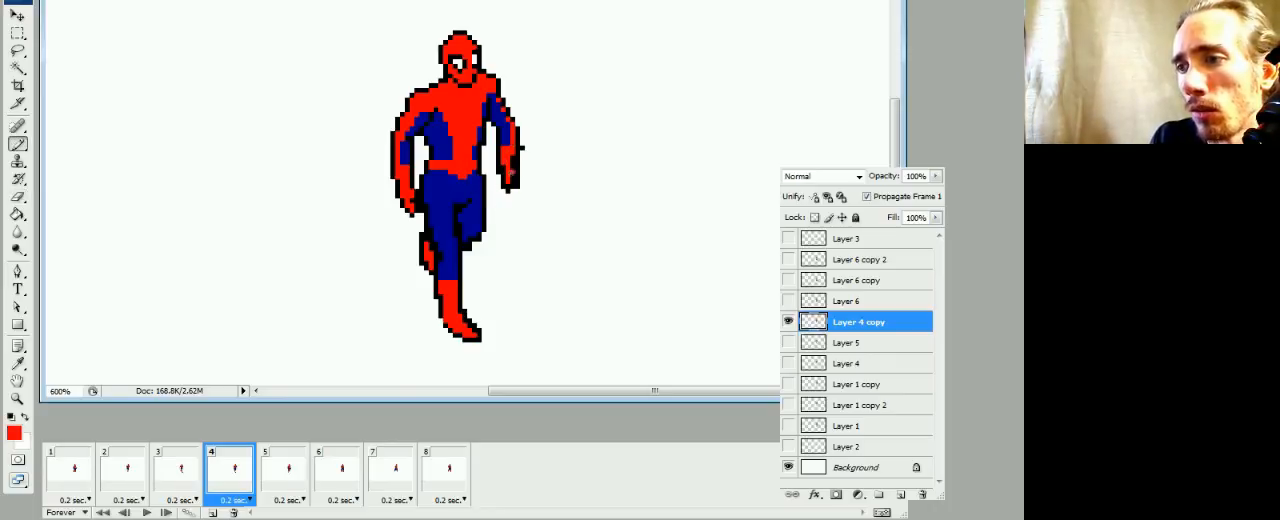
pyautogui.keyDown('alt'); pyautogui.click(515, 168); pyautogui.keyUp('alt')
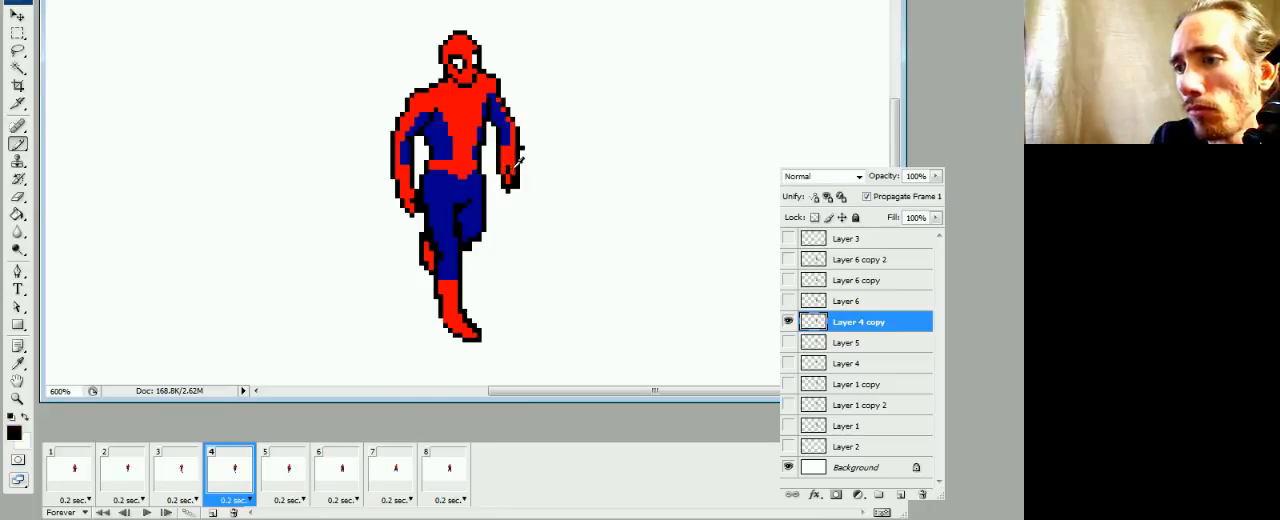
pyautogui.keyDown('alt'); pyautogui.click(510, 178); pyautogui.keyUp('alt')
pyautogui.press('e')
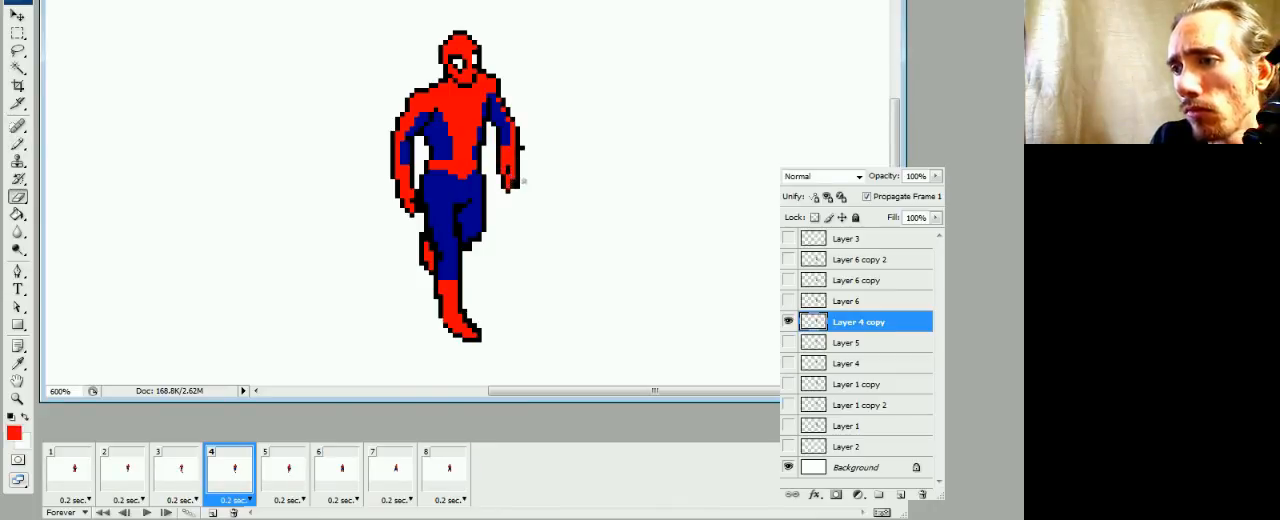
pyautogui.press('b')
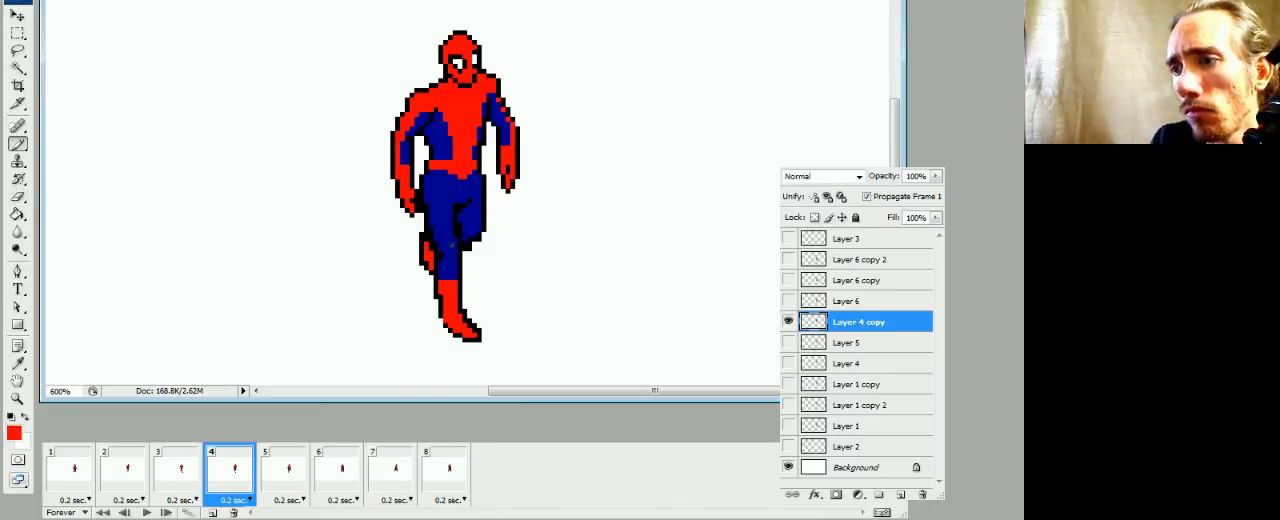
# Paint over the black pixels on frame 4's inner thigh in blue and reshape the black outline under the bent knee
pyautogui.keyDown('alt'); pyautogui.click(452, 232); pyautogui.keyUp('alt')
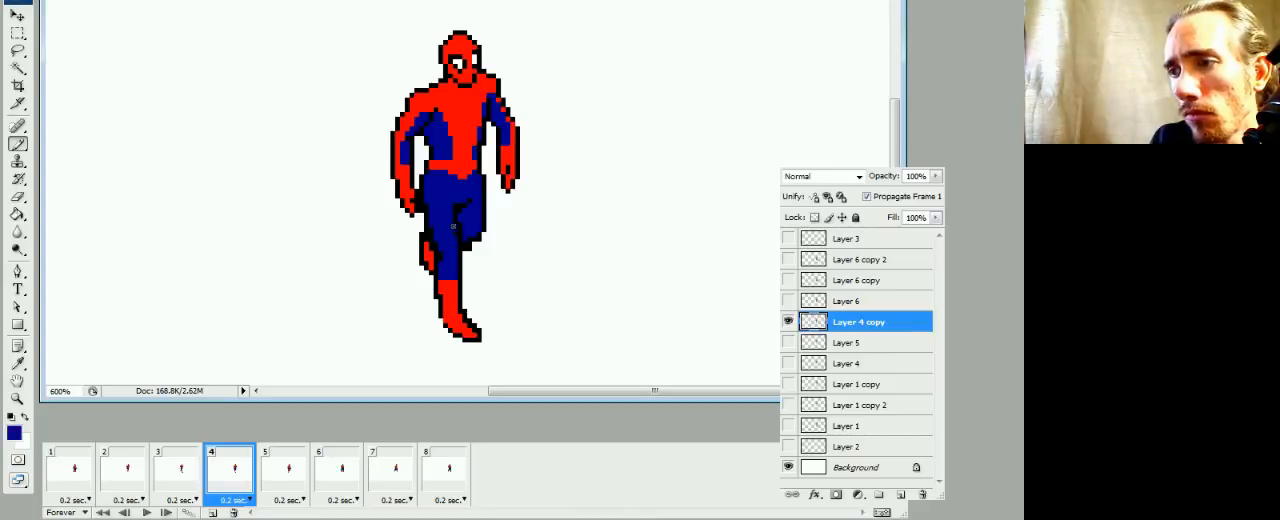
pyautogui.press('e')
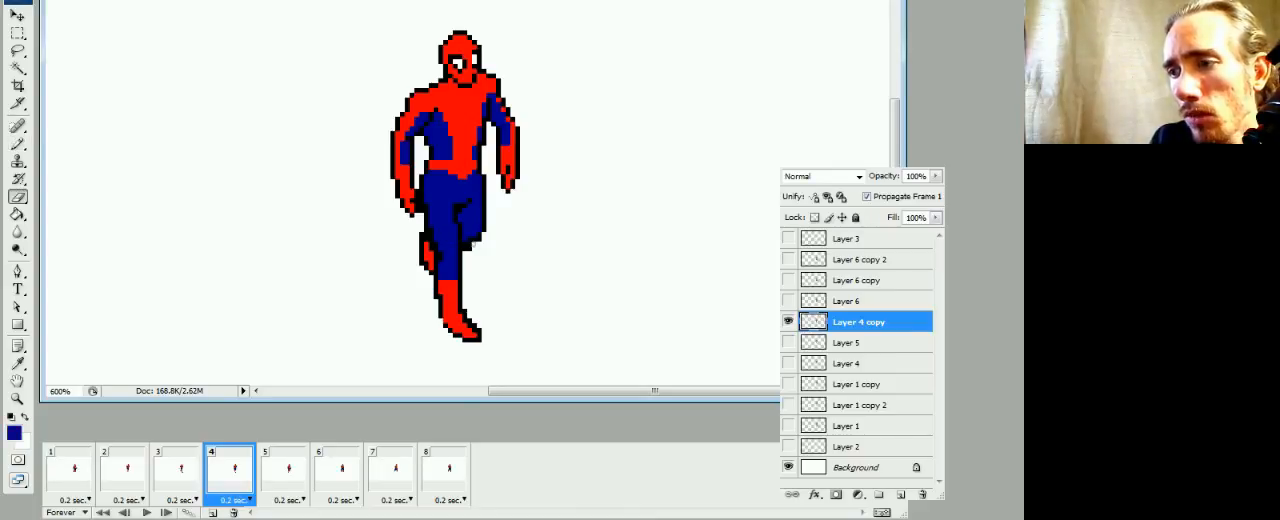
pyautogui.press('b')
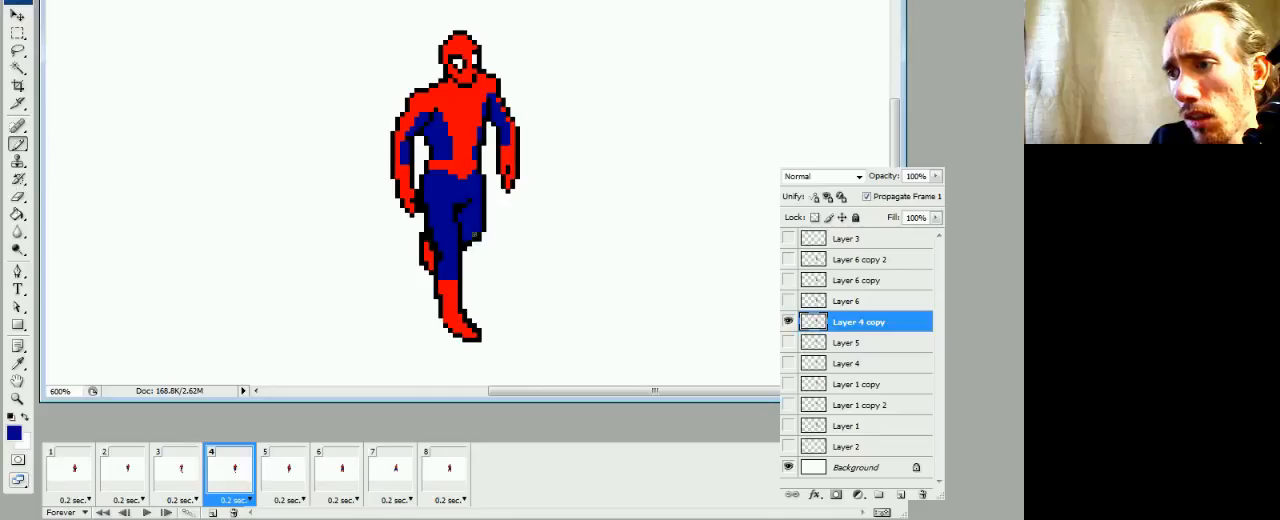
pyautogui.press('e')
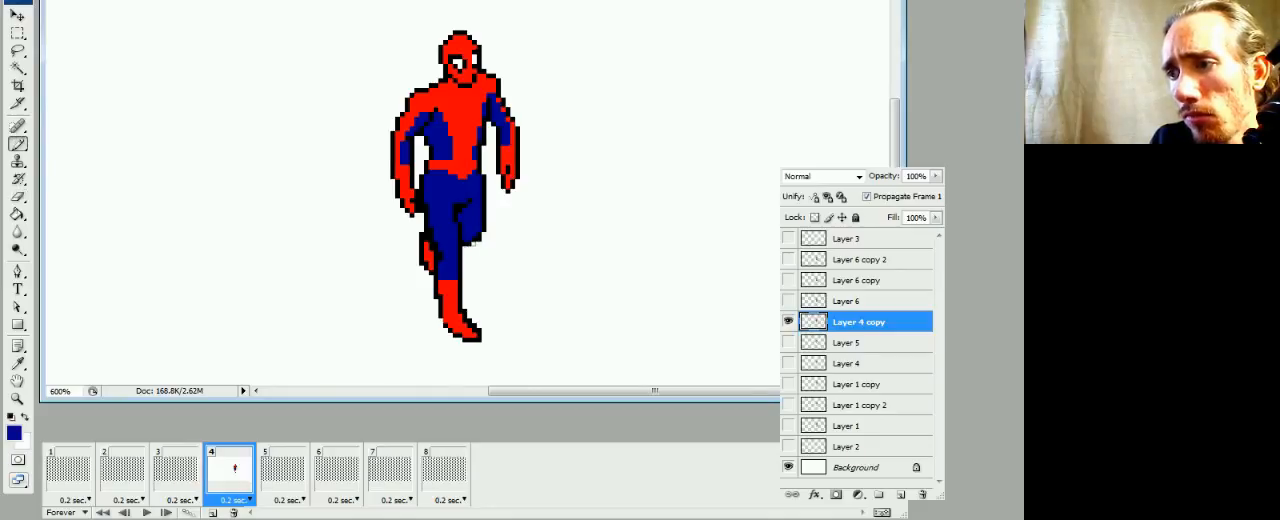
pyautogui.press('b')
pyautogui.press('e')
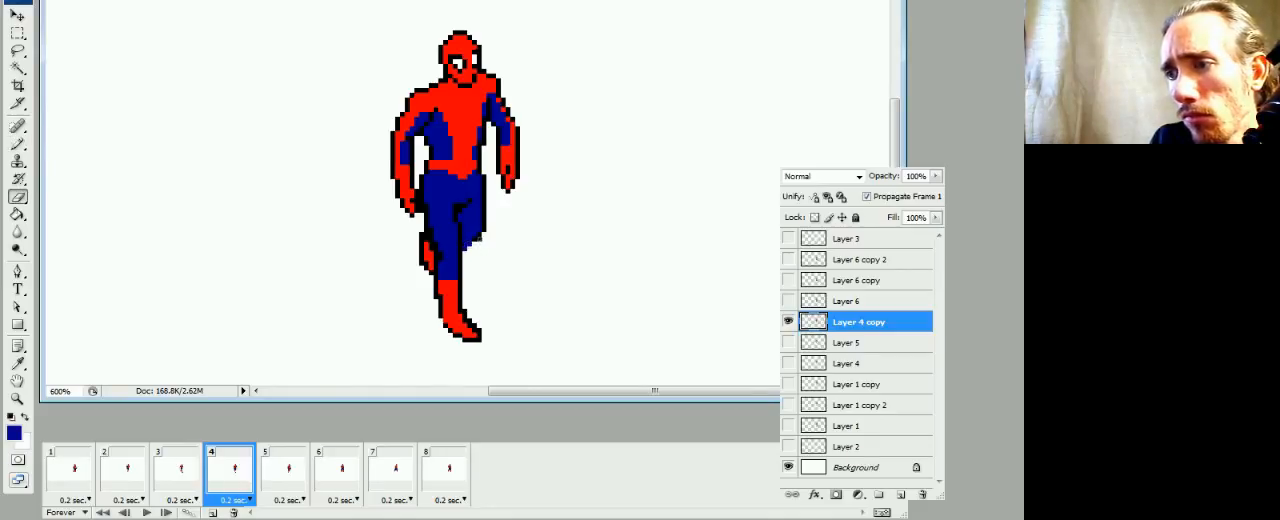
pyautogui.press('b')
pyautogui.keyDown('alt'); pyautogui.click(479, 237); pyautogui.keyUp('alt')
pyautogui.click(473, 243)
pyautogui.click(467, 247)
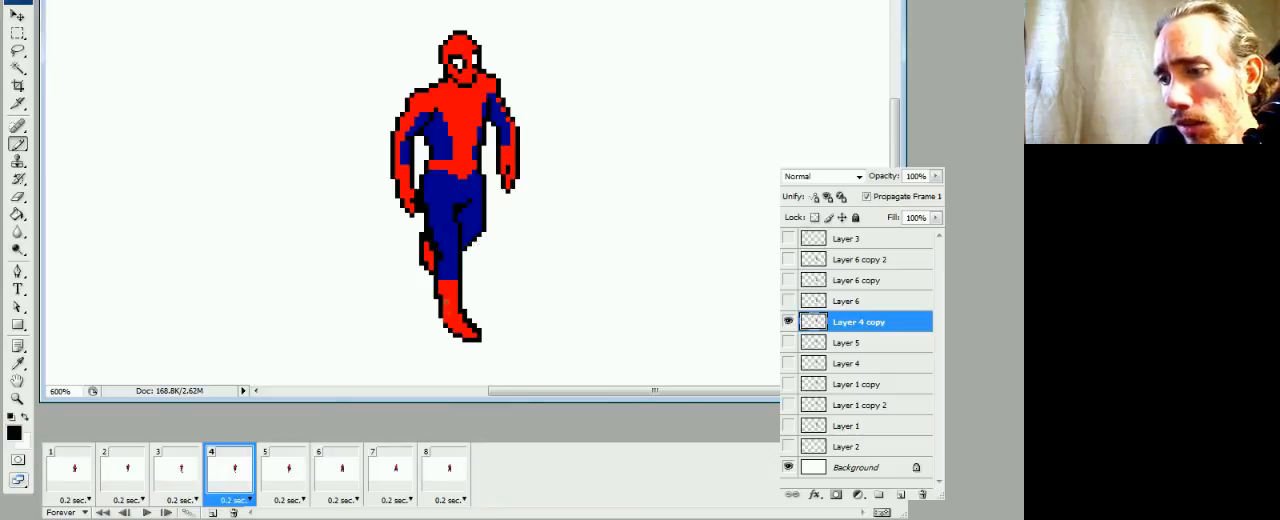
# Thin the black outline of frame 4's standing boot and fill the dark pixels in the raised boot with red
pyautogui.press('e')
pyautogui.press('b')
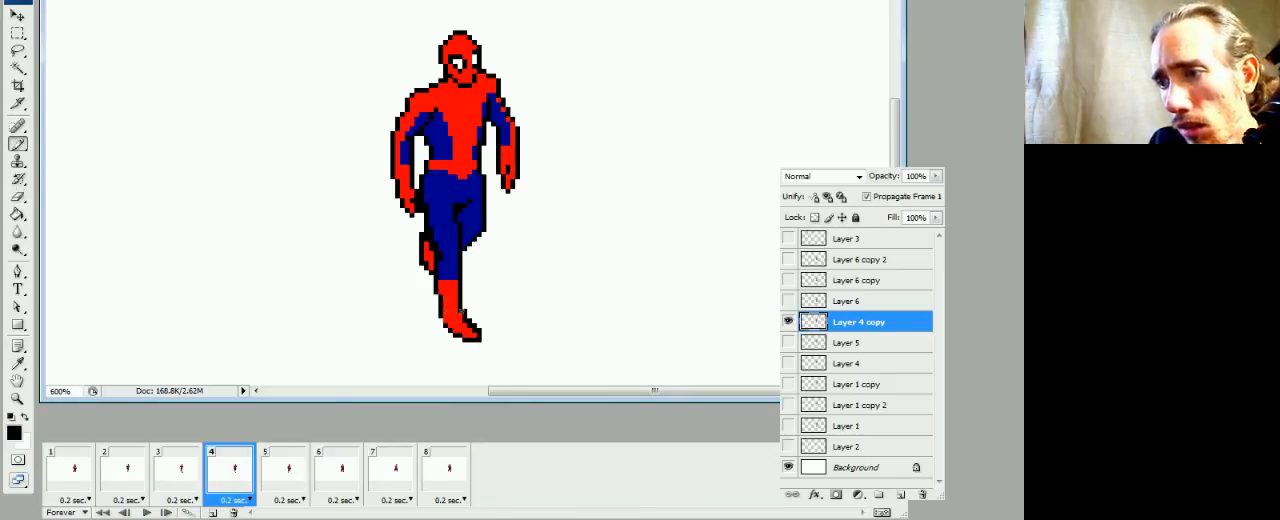
pyautogui.press('e')
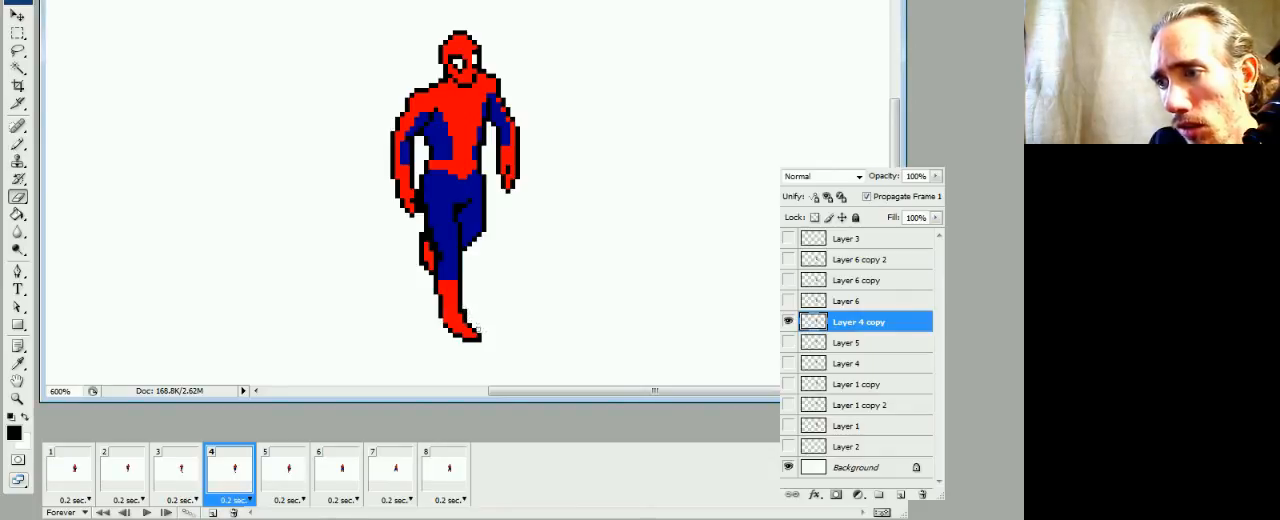
pyautogui.press('b')
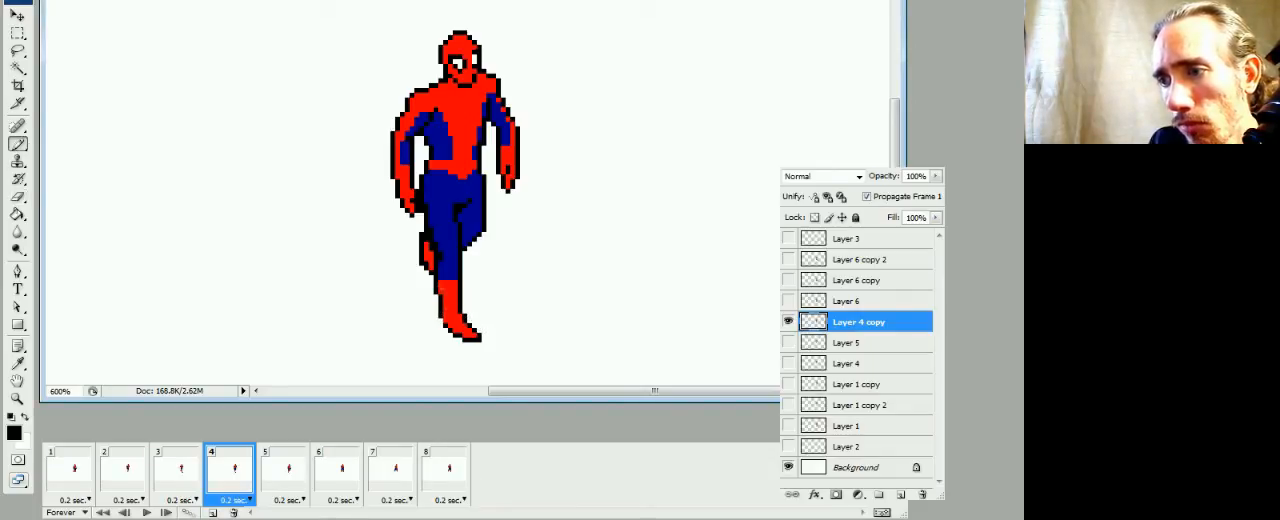
pyautogui.press('e')
pyautogui.press('b')
pyautogui.keyDown('alt'); pyautogui.click(433, 250); pyautogui.keyUp('alt')
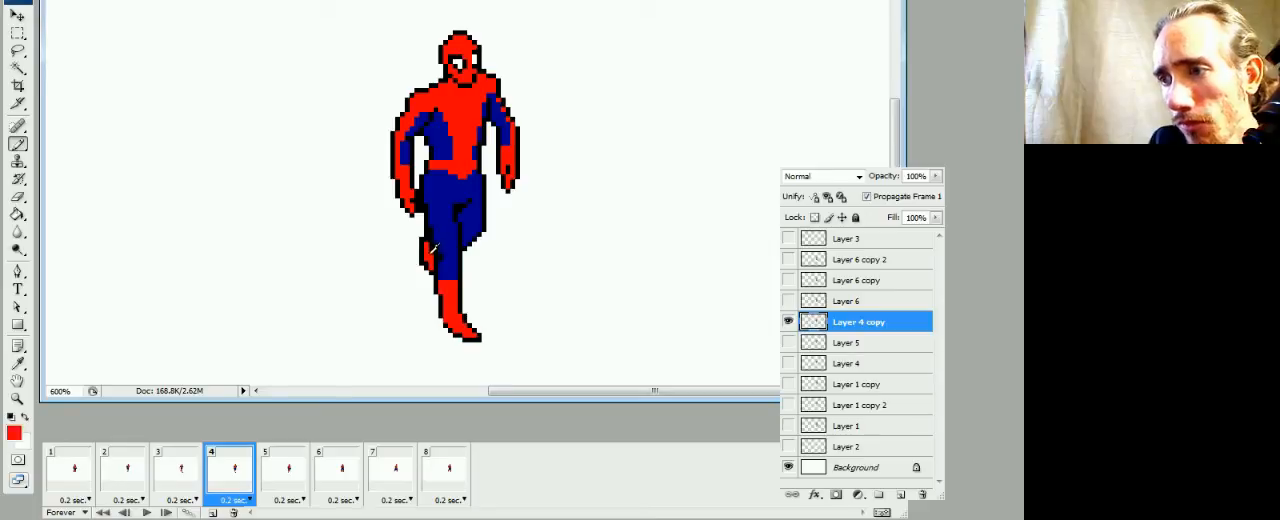
pyautogui.click(431, 249)
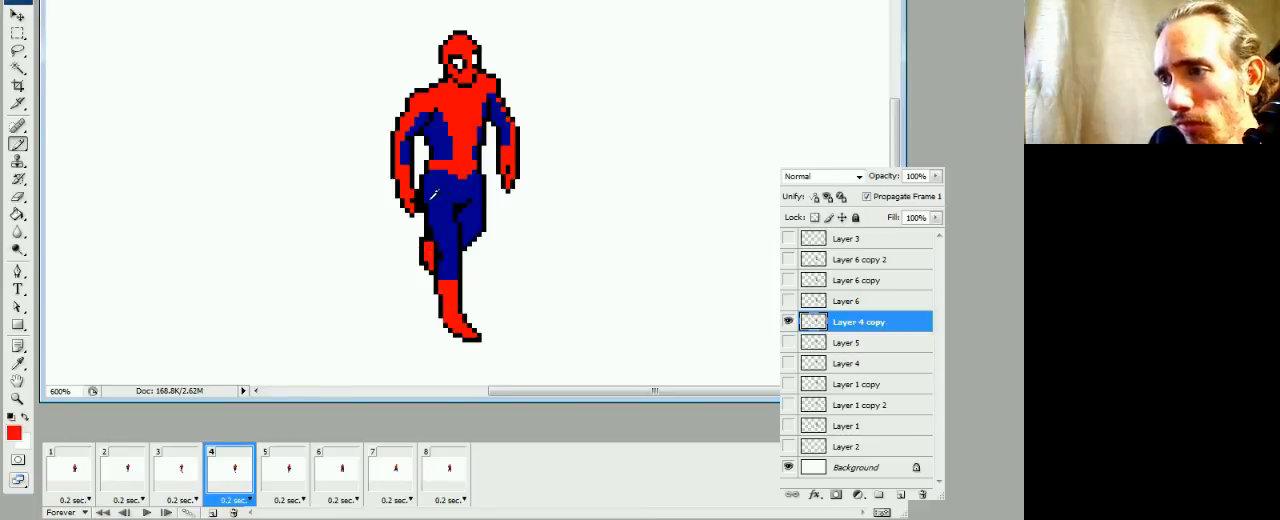
# On frame 6's Layer 6, erase excess black outline pixels around both boots and the front thigh, and touch up the leg in blue
pyautogui.click(285, 488)
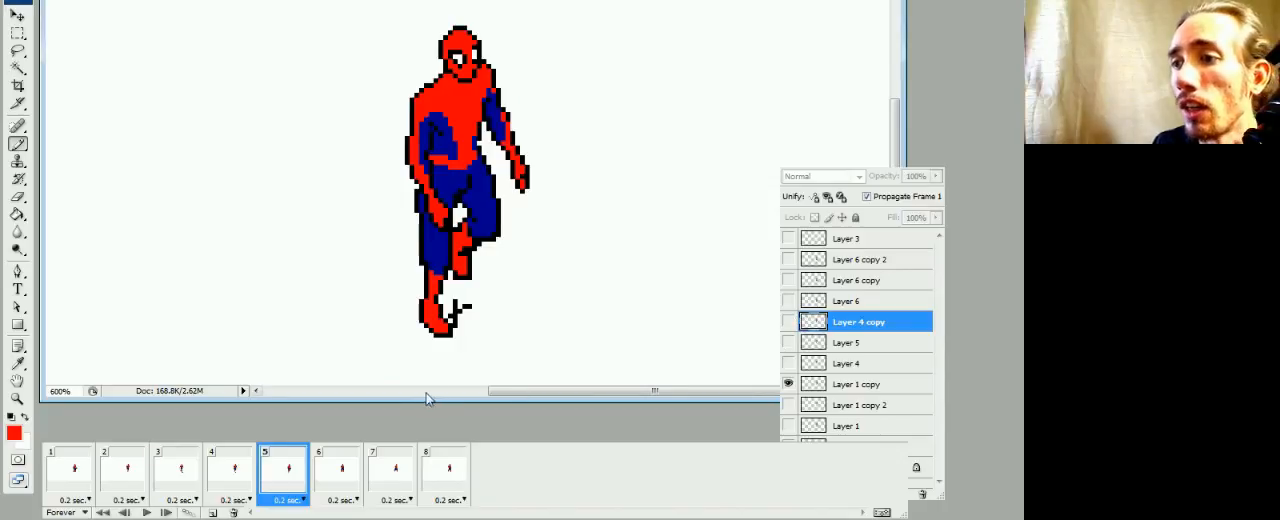
pyautogui.click(337, 485)
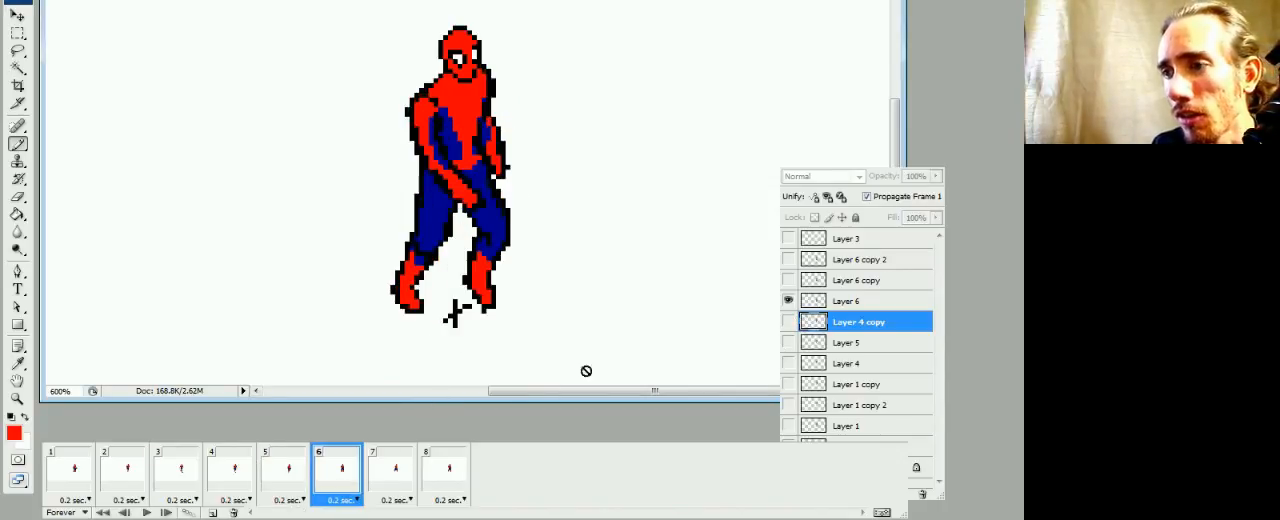
pyautogui.click(823, 301)
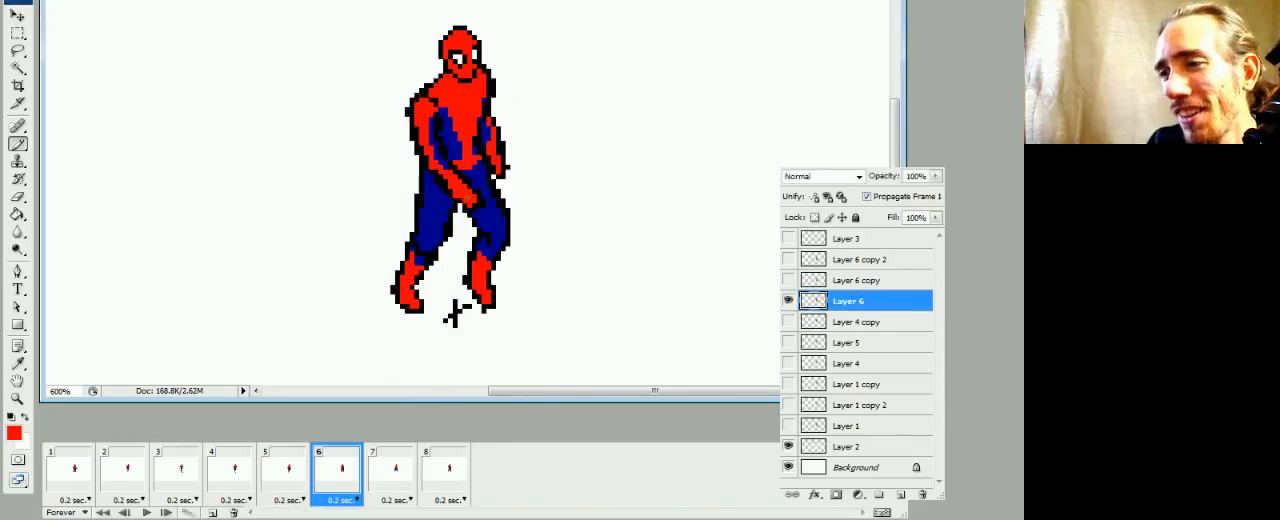
pyautogui.keyDown('alt'); pyautogui.click(437, 206); pyautogui.keyUp('alt')
pyautogui.press('e')
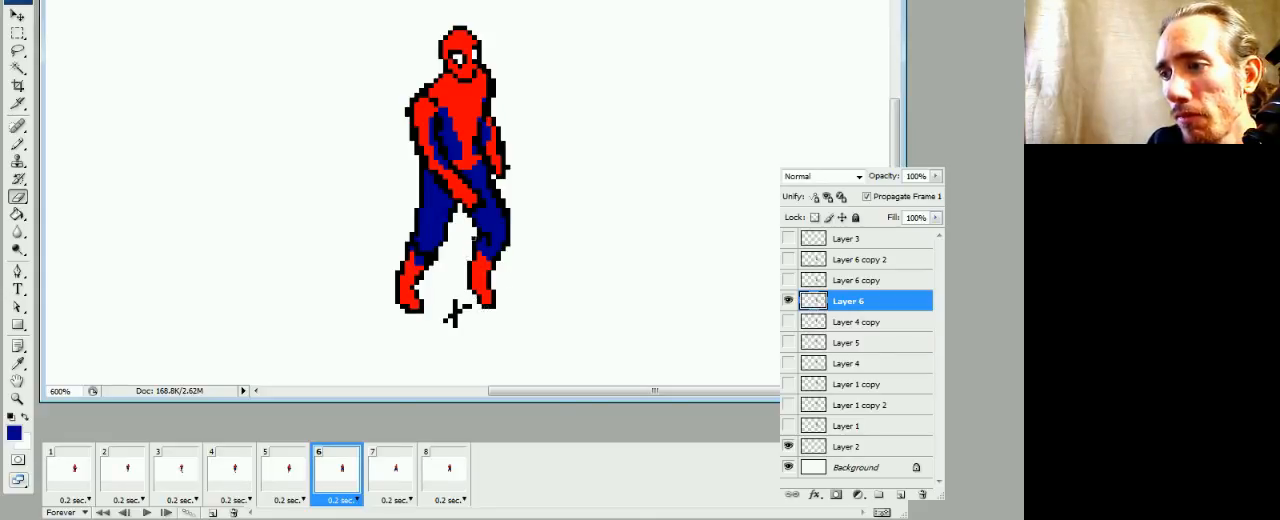
pyautogui.click(474, 238)
pyautogui.click(508, 214)
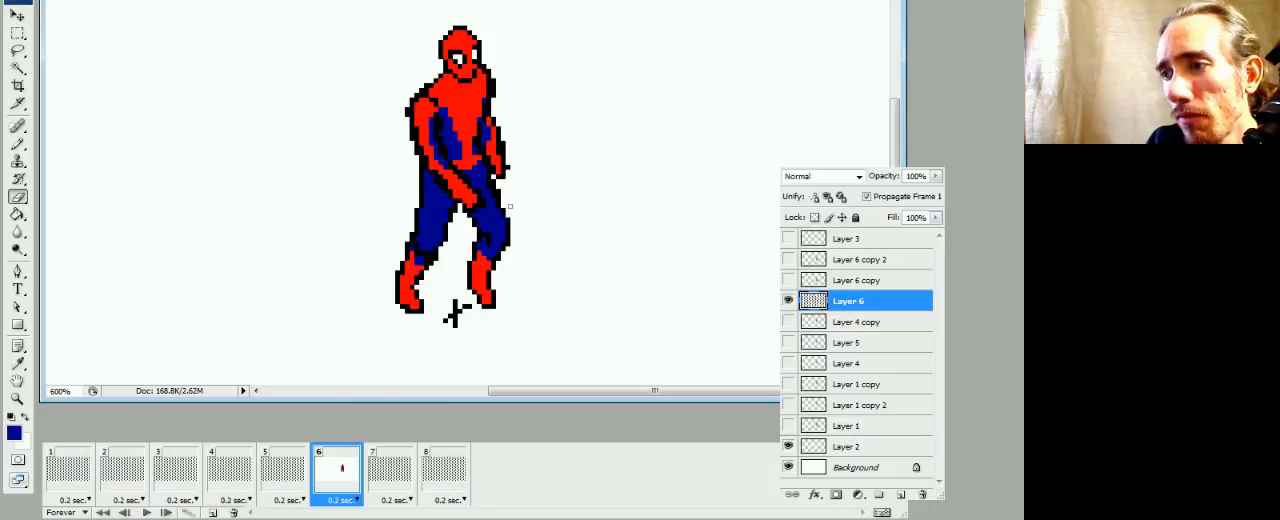
pyautogui.press('b')
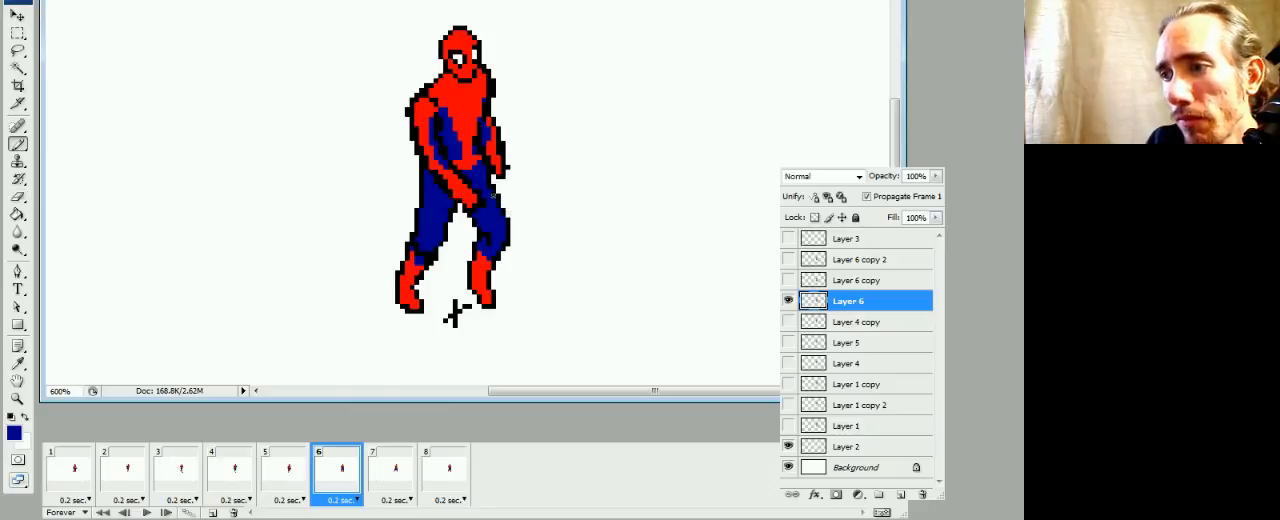
# Thin the black outline around frame 6's crossing forearm and hand, using red on the arm and blue on the thighs
pyautogui.keyDown('alt'); pyautogui.click(456, 187); pyautogui.keyUp('alt')
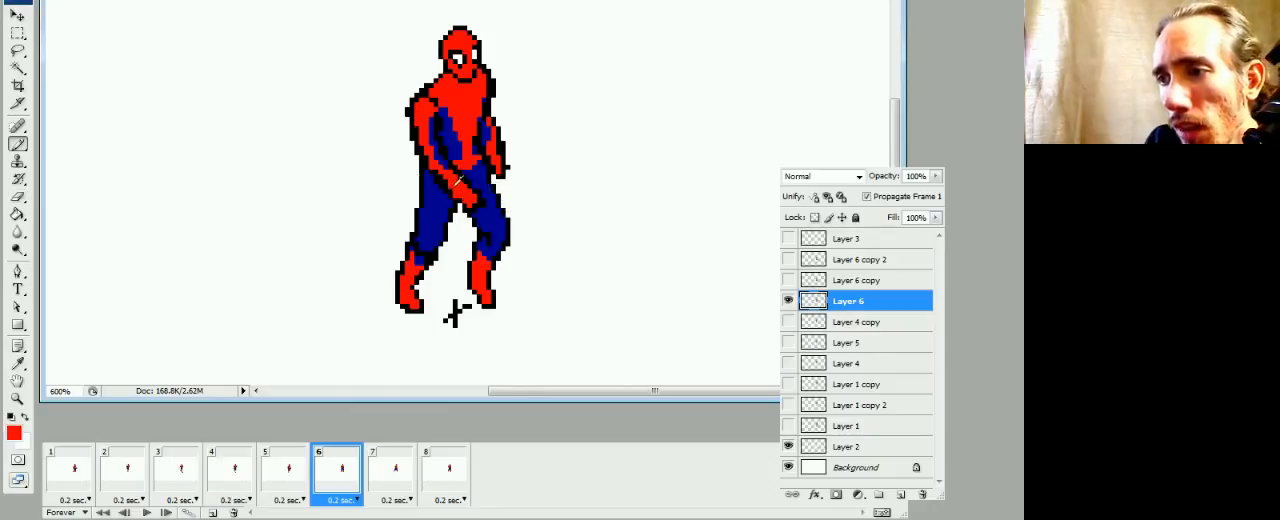
pyautogui.moveTo(435, 171); pyautogui.dragTo(445, 181)
pyautogui.keyDown('alt'); pyautogui.click(437, 190); pyautogui.keyUp('alt')
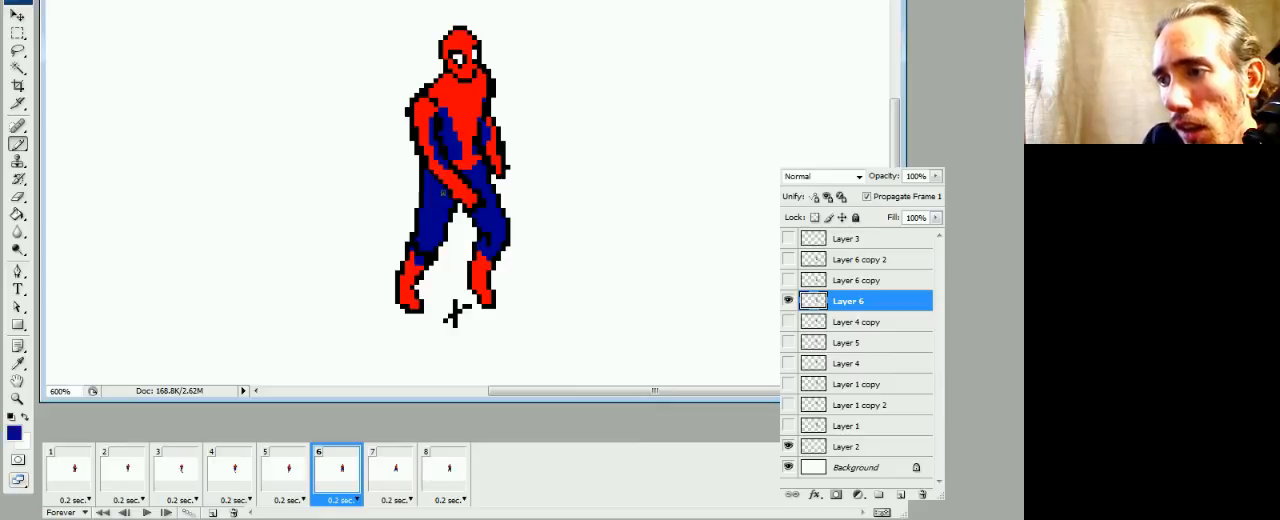
pyautogui.press('d')
pyautogui.keyDown('alt'); pyautogui.click(479, 178); pyautogui.keyUp('alt')
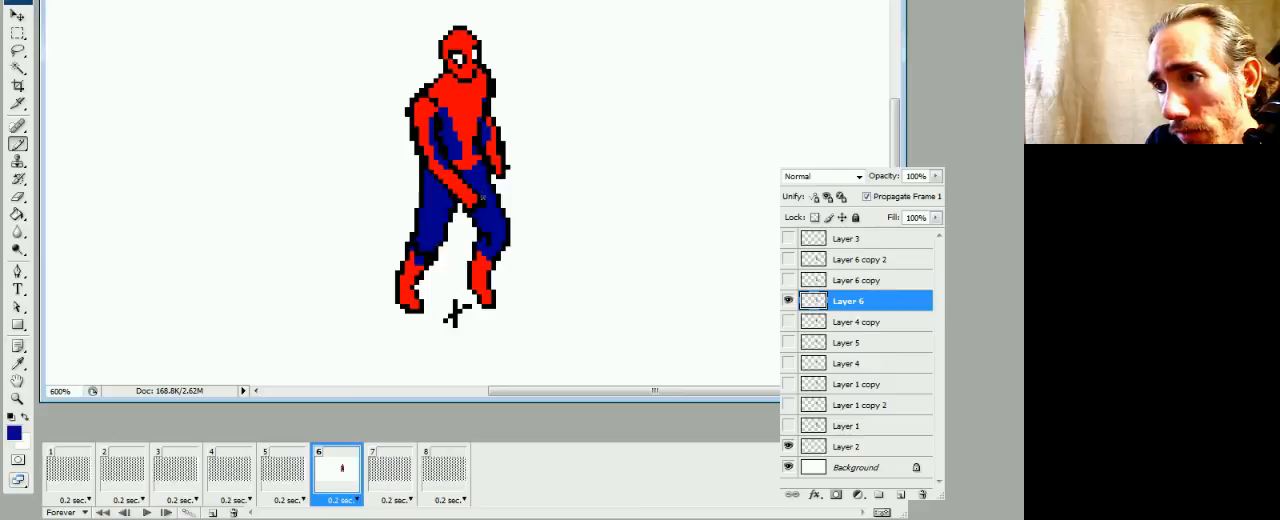
pyautogui.keyDown('alt'); pyautogui.click(450, 158); pyautogui.keyUp('alt')
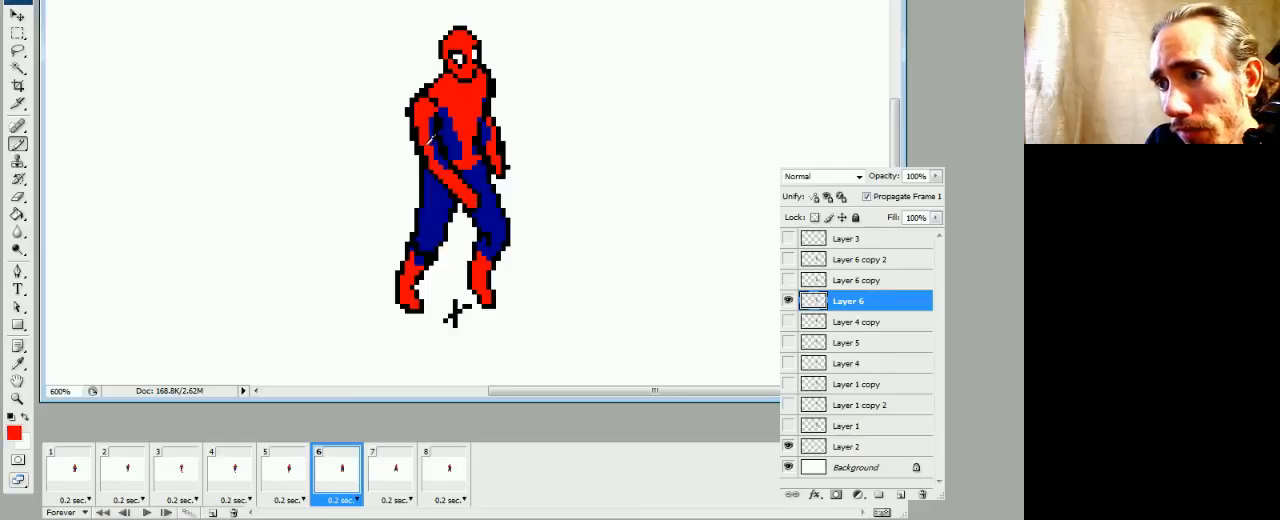
# Smooth frame 6's shoulders by erasing outer black pixels and filling inner lines red, and remove the stray pixels beside the far hand
pyautogui.press('e')
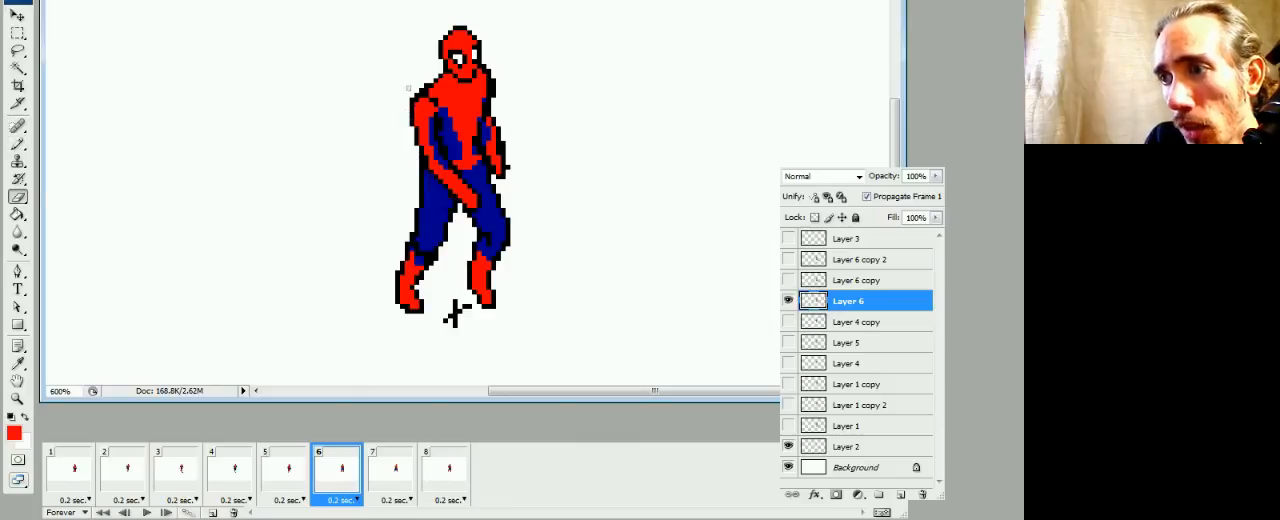
pyautogui.press('b')
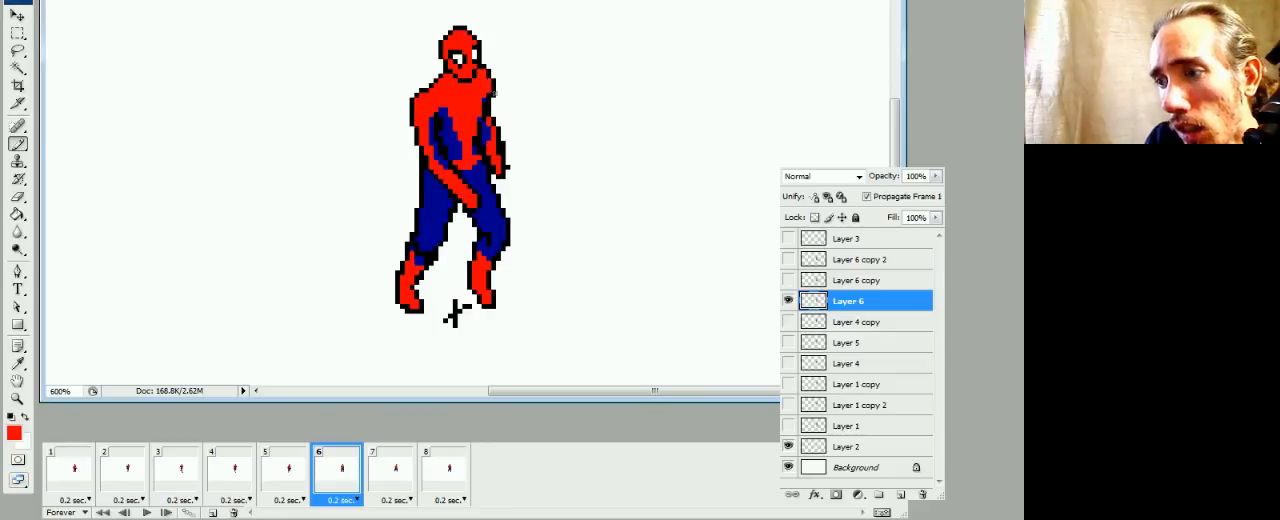
pyautogui.press('e')
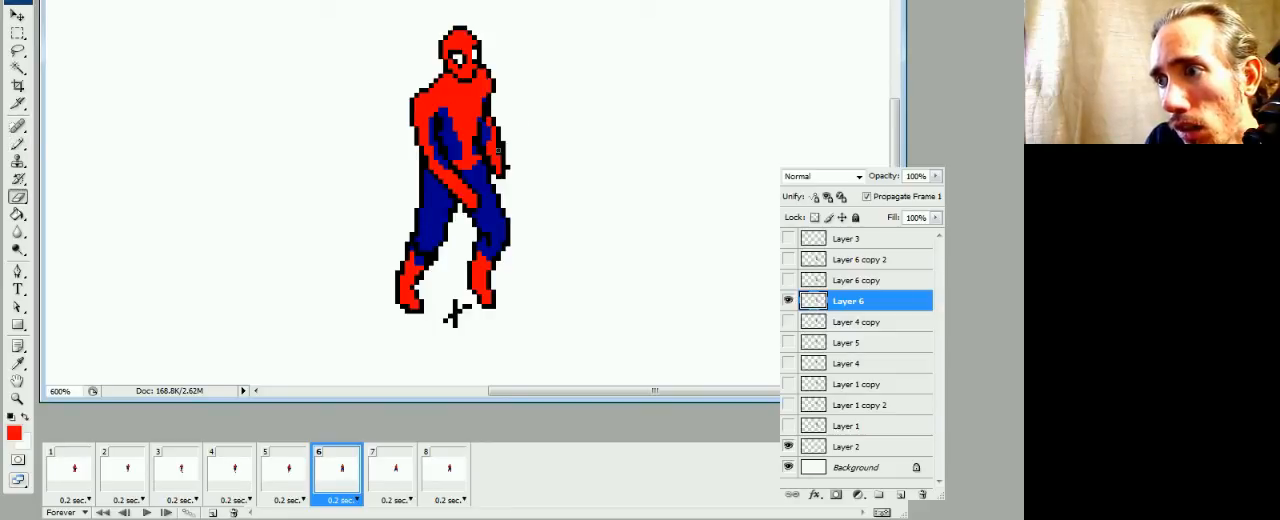
pyautogui.press('b')
pyautogui.press('e')
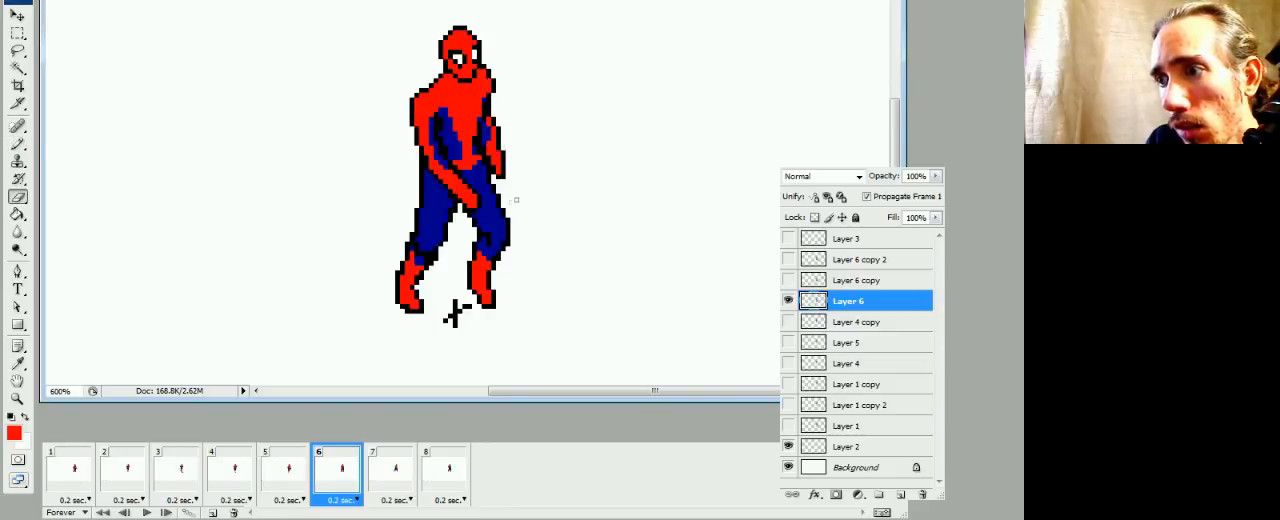
# Fill the dark pixels on frame 6's rear calf with blue and trim the black outline where it meets the boot
pyautogui.press('b')
pyautogui.keyDown('alt'); pyautogui.click(428, 244); pyautogui.keyUp('alt')
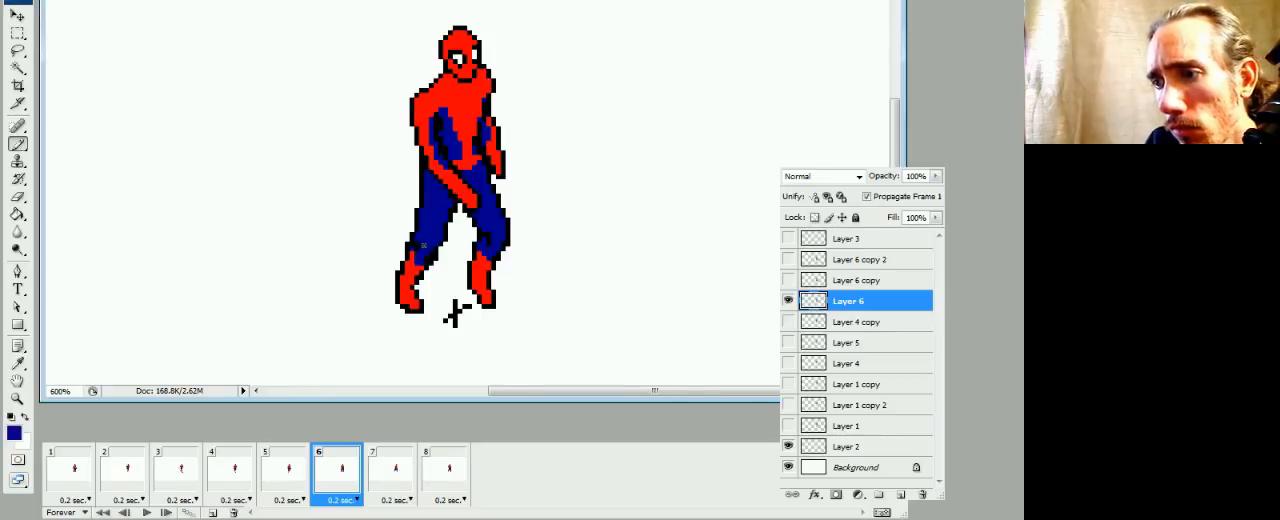
pyautogui.press('e')
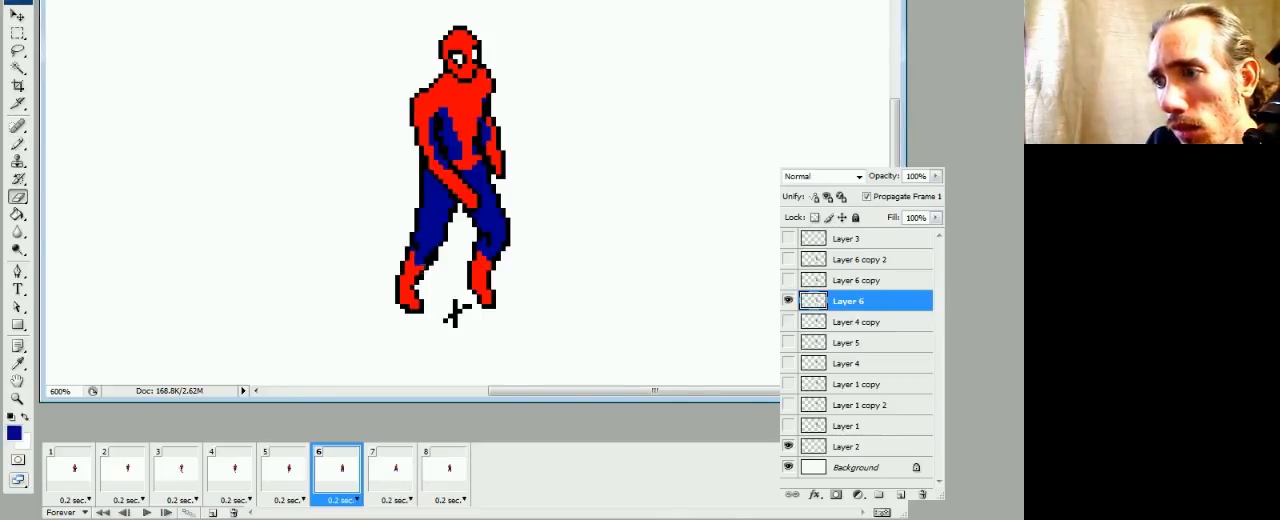
pyautogui.press('b')
pyautogui.click(432, 253)
pyautogui.press('e')
pyautogui.click(432, 262)
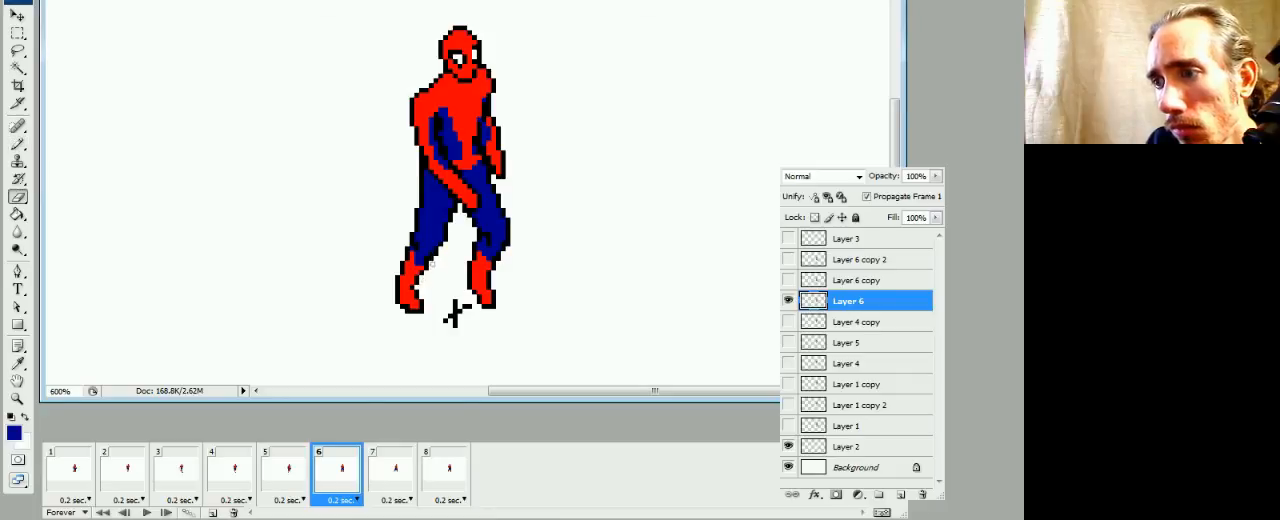
pyautogui.press('b')
# Fill the black gaps in frame 7's rear boot with red on Layer 6 copy
pyautogui.click(393, 482)
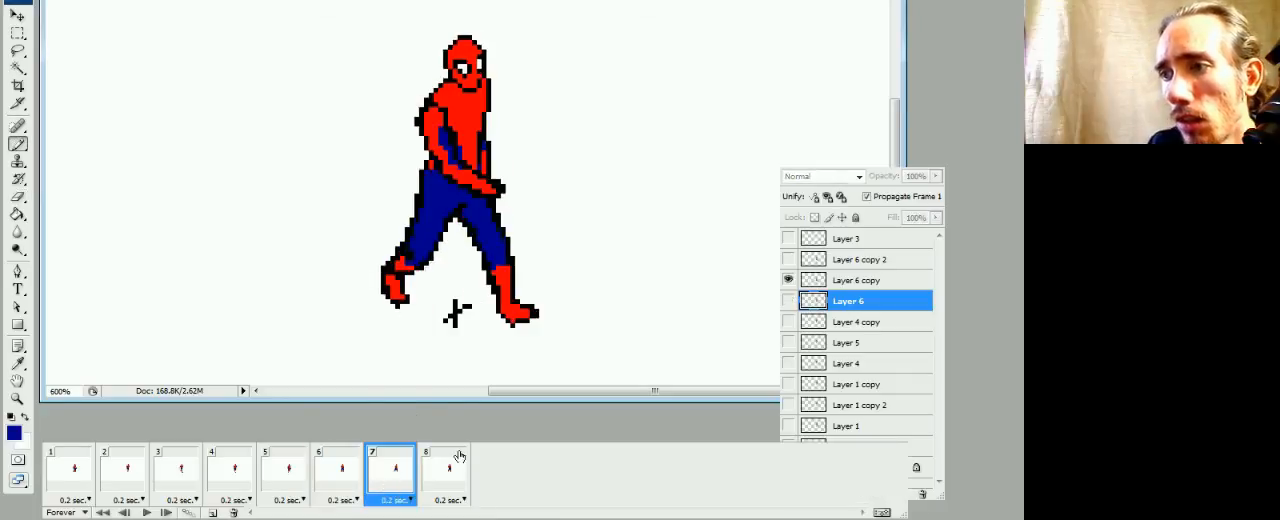
pyautogui.click(858, 280)
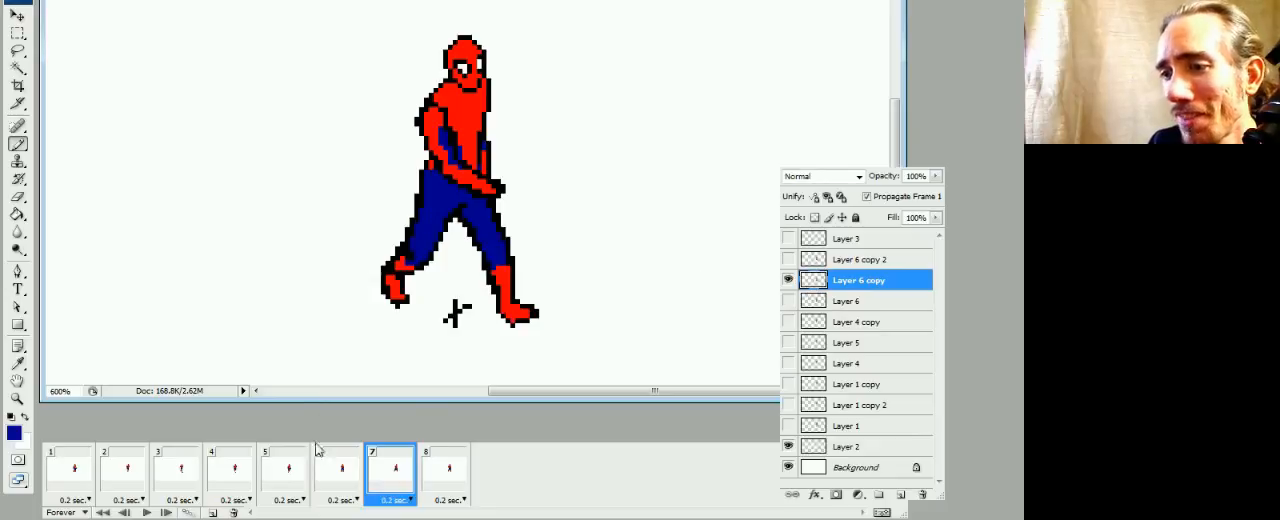
pyautogui.click(339, 467)
pyautogui.click(372, 465)
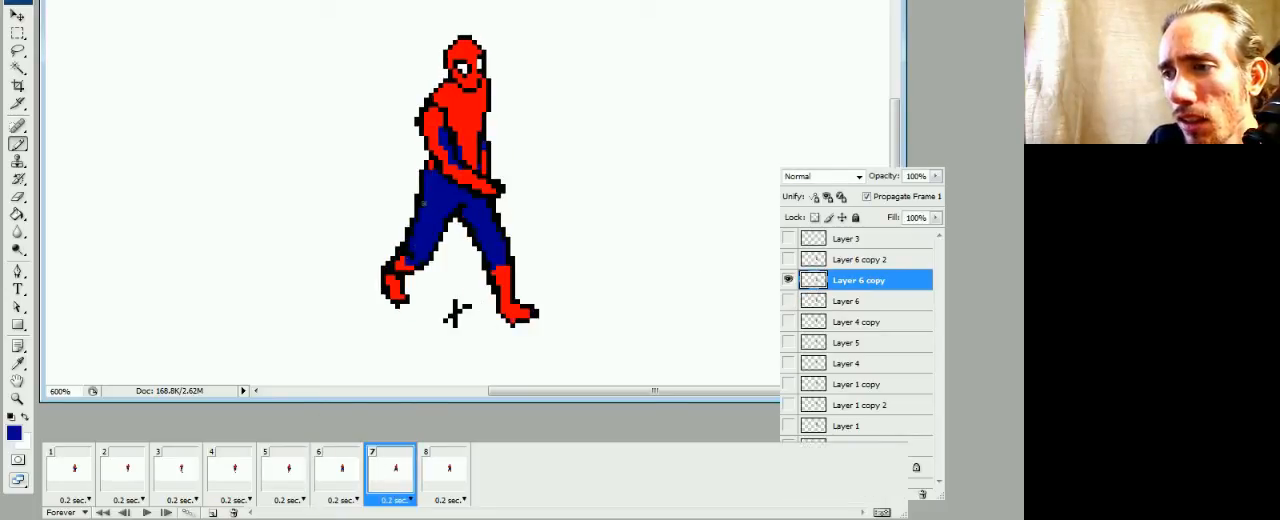
pyautogui.press('e')
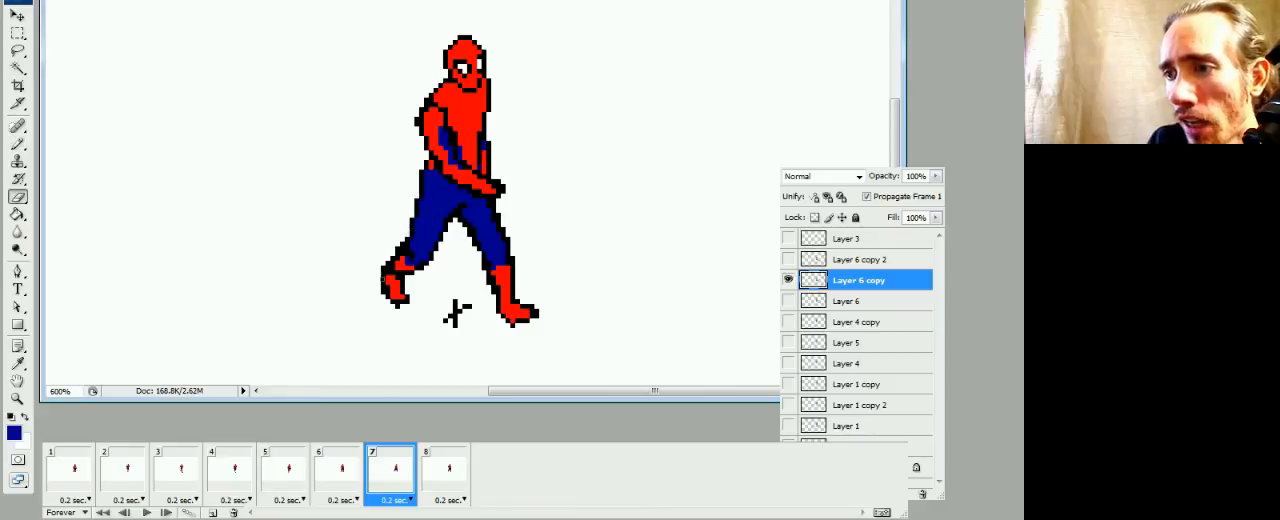
pyautogui.press('b')
pyautogui.press('x')
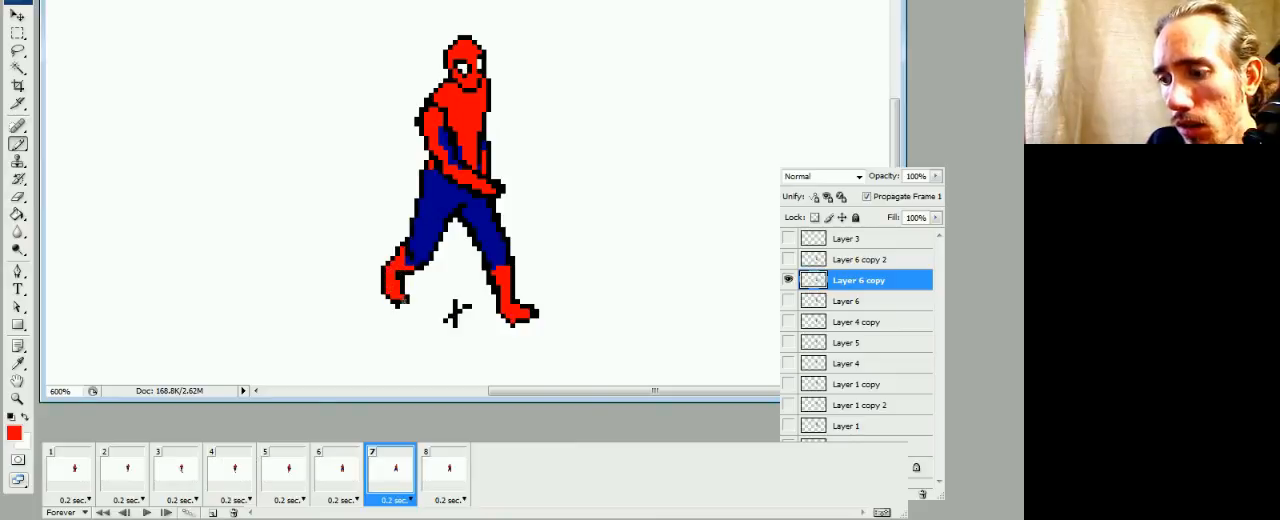
# Erase the excess black outline around frame 7's rear boot and front leg, and fill the front calf's inner dark pixels blue
pyautogui.press('e')
pyautogui.press('b')
pyautogui.press('e')
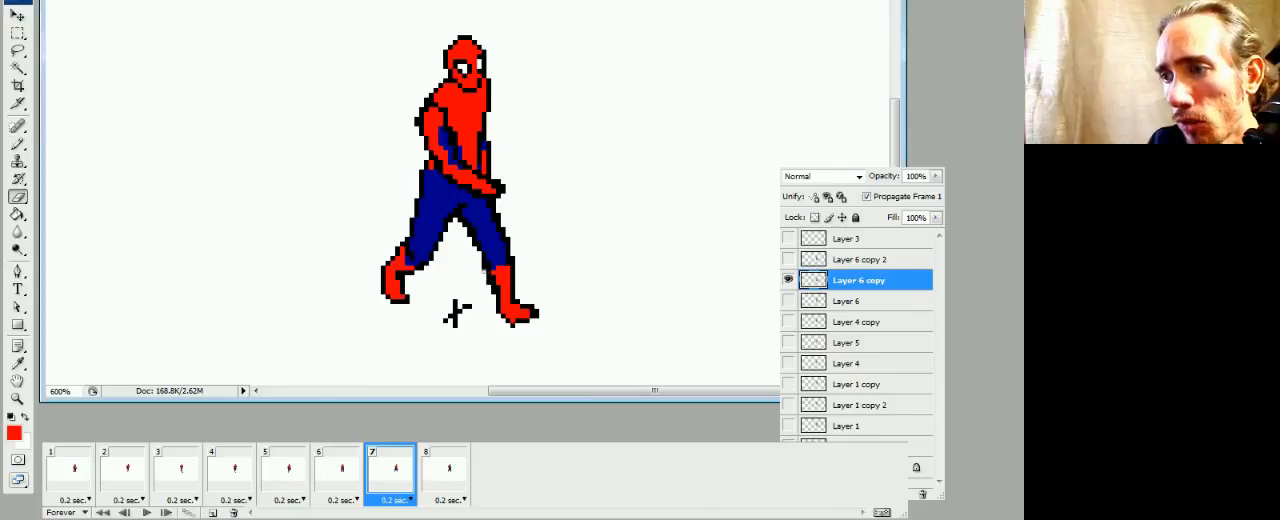
pyautogui.press('b')
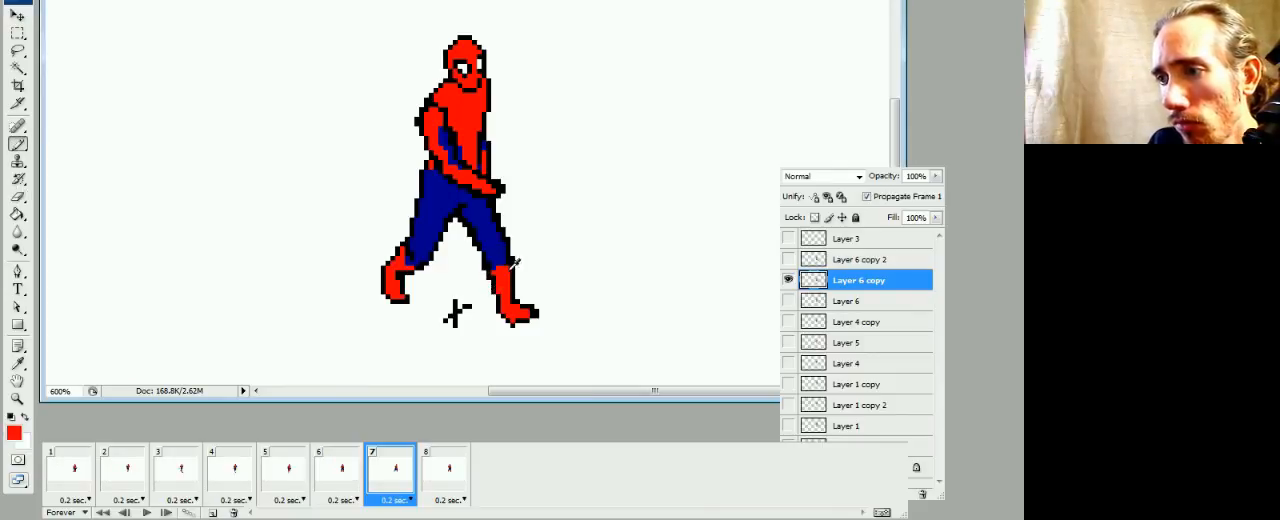
pyautogui.keyDown('alt'); pyautogui.click(494, 258); pyautogui.keyUp('alt')
pyautogui.press('e')
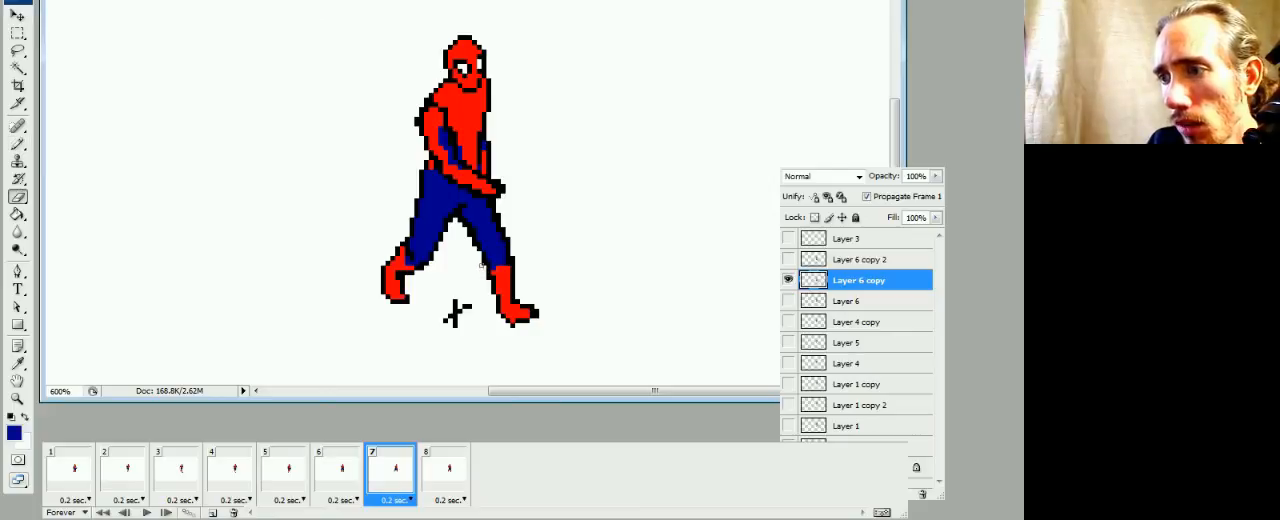
pyautogui.press('b')
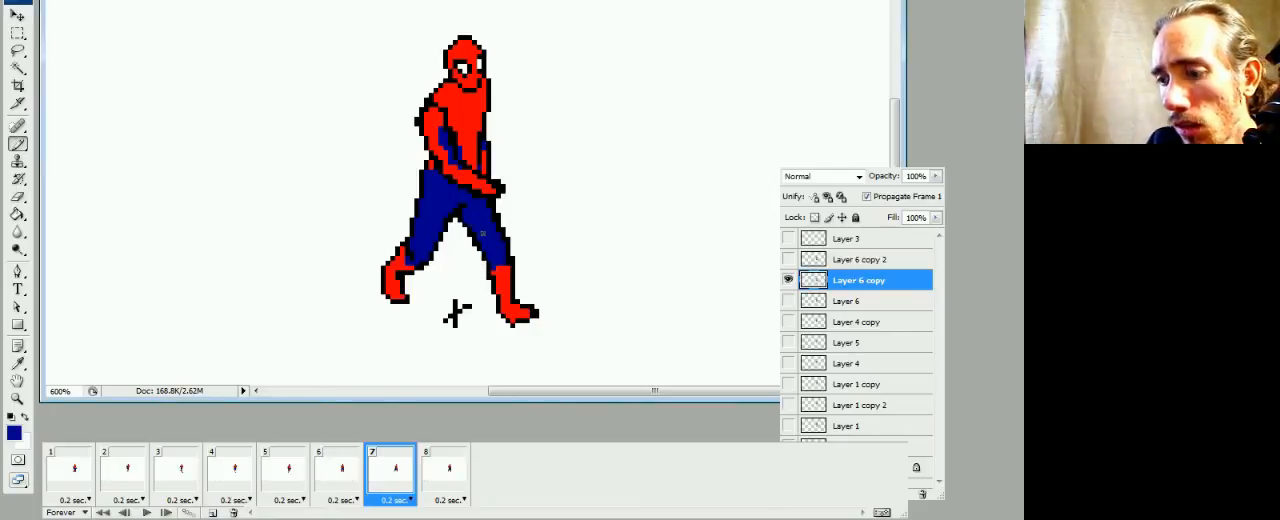
pyautogui.press('e')
pyautogui.moveTo(469, 237); pyautogui.dragTo(473, 243)
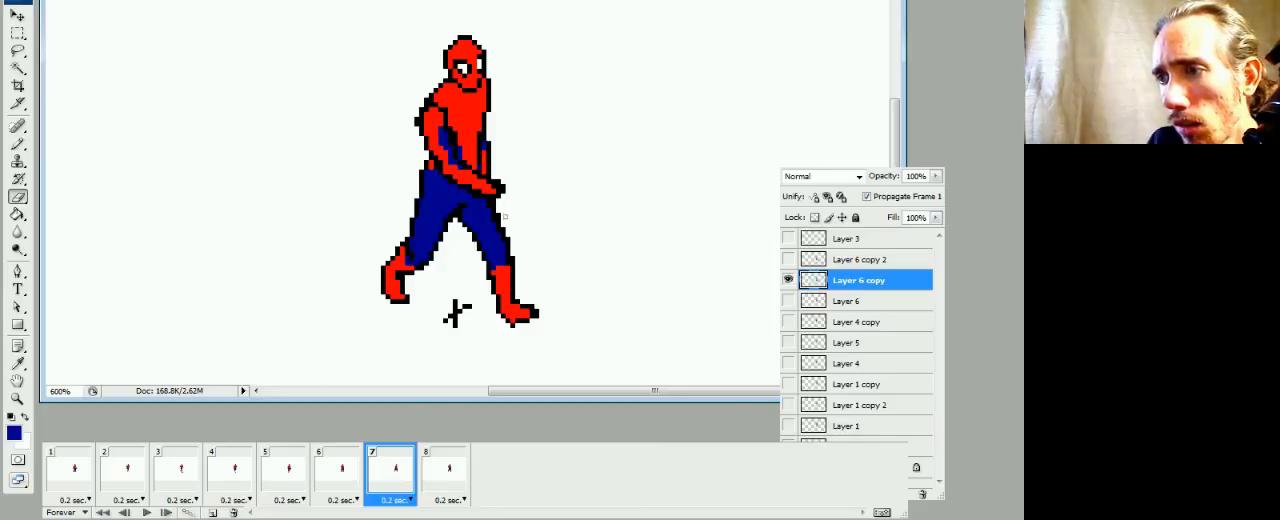
pyautogui.click(504, 215)
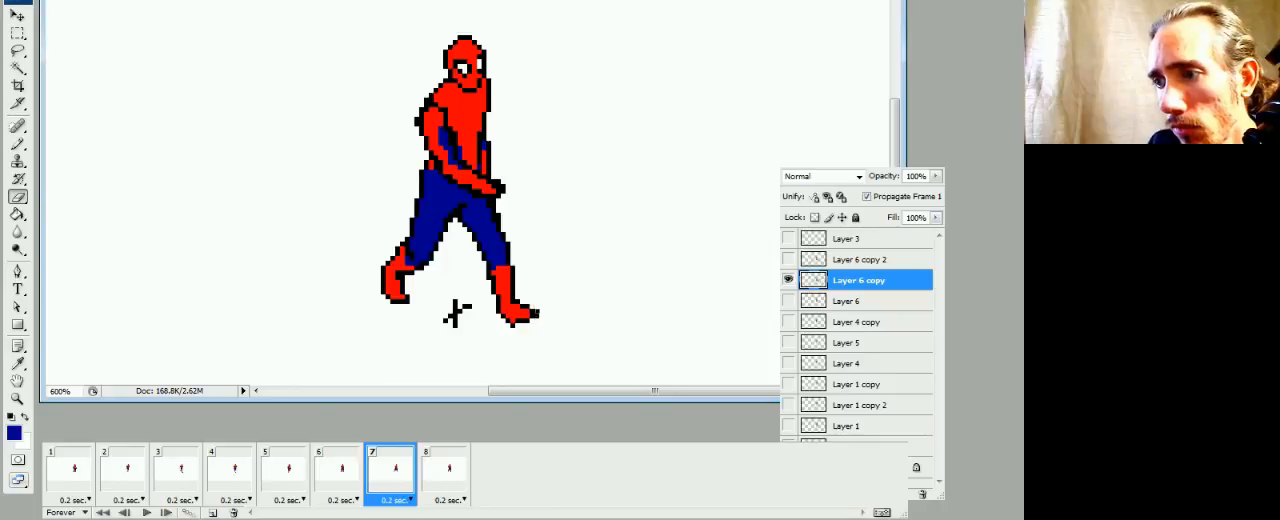
pyautogui.press('b')
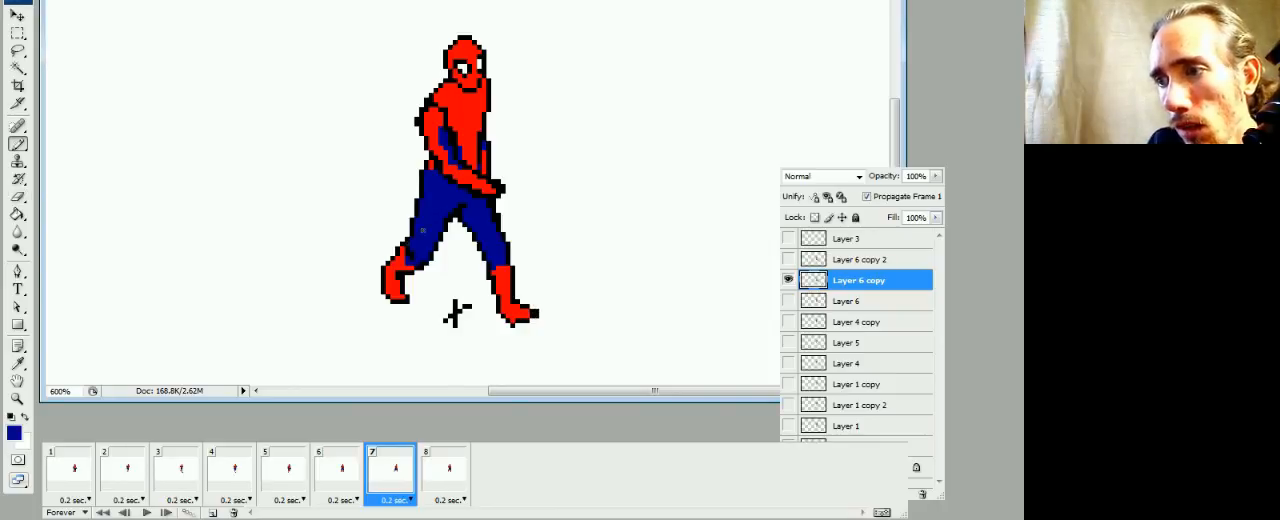
# Replace the inner black lines on frame 7's near shoulder and crossing forearm with red, and erase the outer shoulder pixels
pyautogui.keyDown('alt'); pyautogui.click(483, 180); pyautogui.keyUp('alt')
pyautogui.keyDown('alt'); pyautogui.click(477, 212); pyautogui.keyUp('alt')
pyautogui.keyDown('alt'); pyautogui.click(482, 180); pyautogui.keyUp('alt')
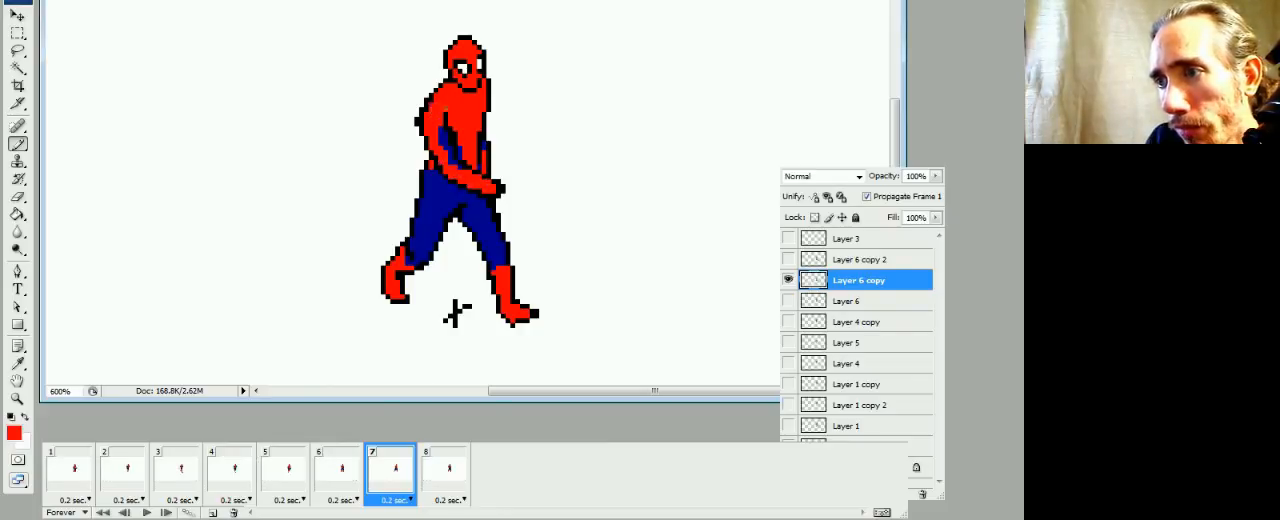
pyautogui.press('e')
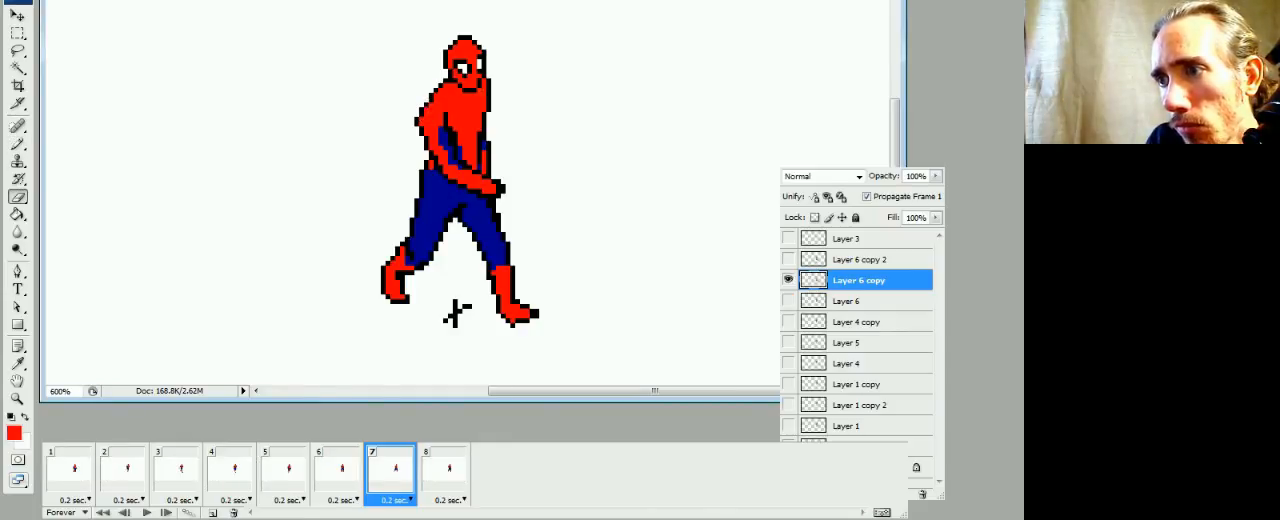
pyautogui.press('b')
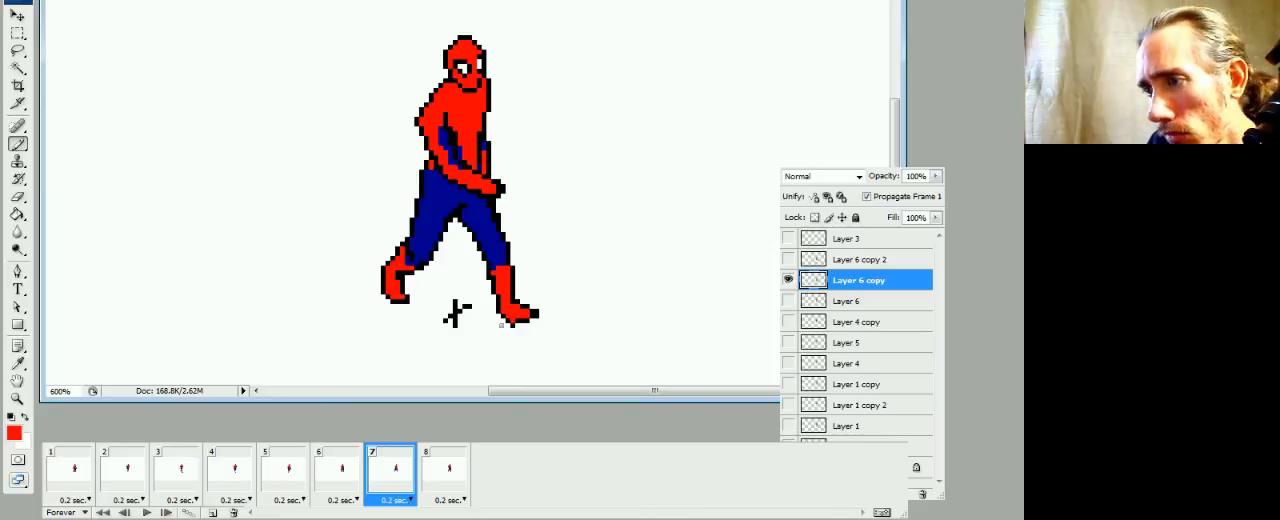
# Trim the outline of frame 7's front boot and fill the dark pixels along the front thigh with blue
pyautogui.press('e')
pyautogui.press('b')
pyautogui.keyDown('alt'); pyautogui.click(490, 231); pyautogui.keyUp('alt')
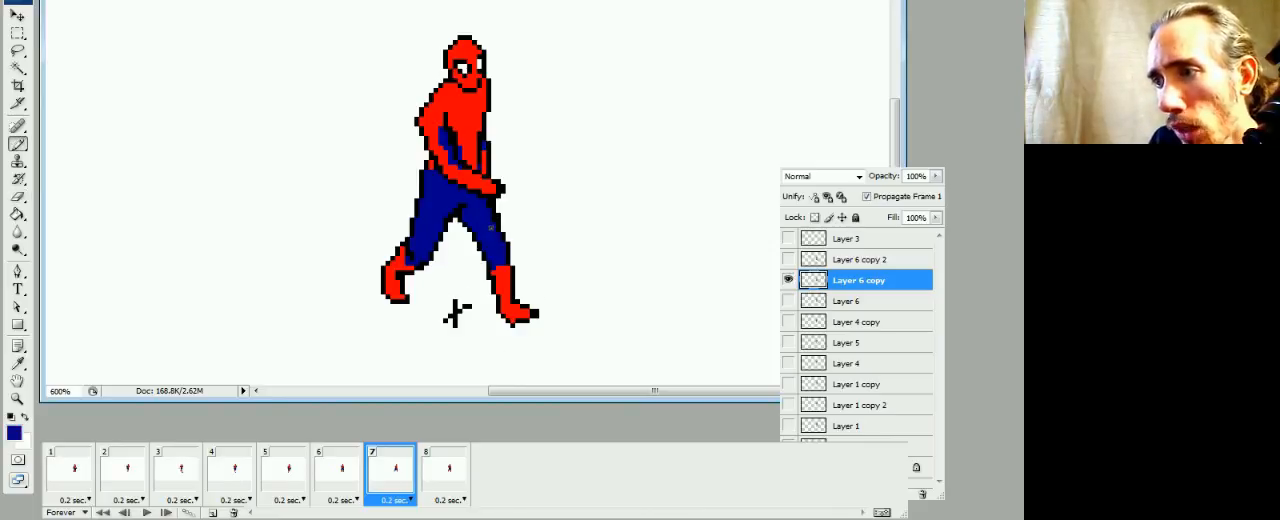
pyautogui.click(492, 210)
pyautogui.press('e')
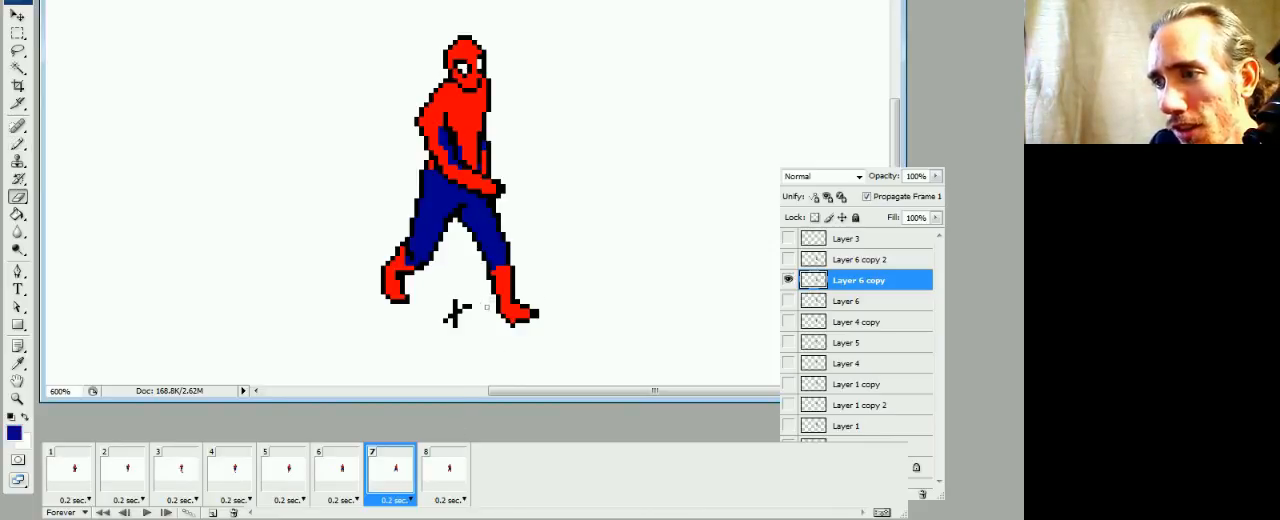
pyautogui.press('b')
# On frame 8's Layer 6 copy 2, fill the rear boot's inner black pixels red and erase its outer outline pixels
pyautogui.click(439, 479)
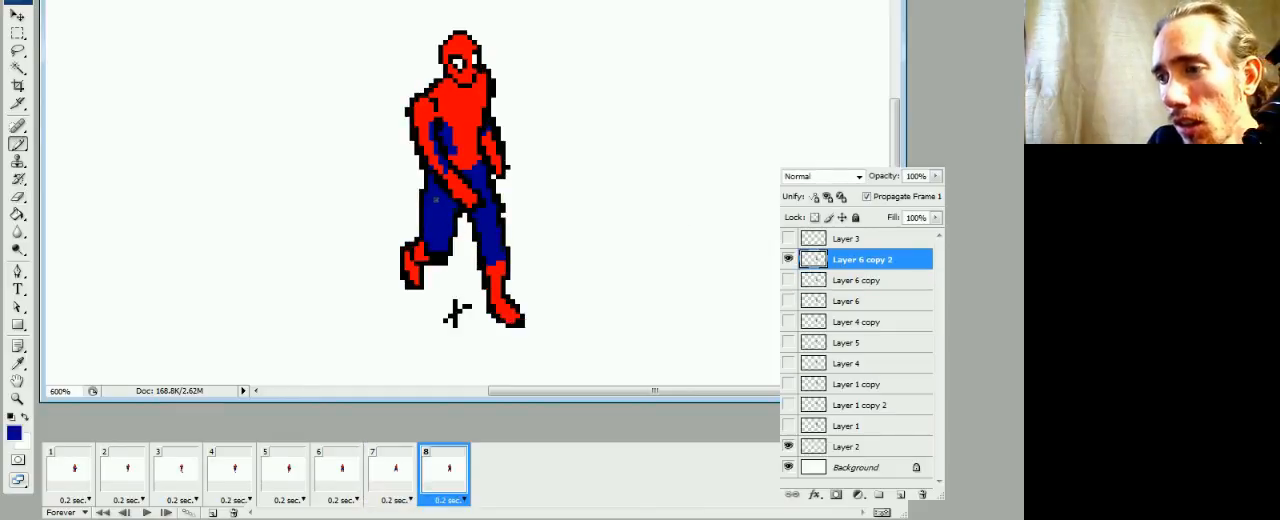
pyautogui.press('e')
pyautogui.press('b')
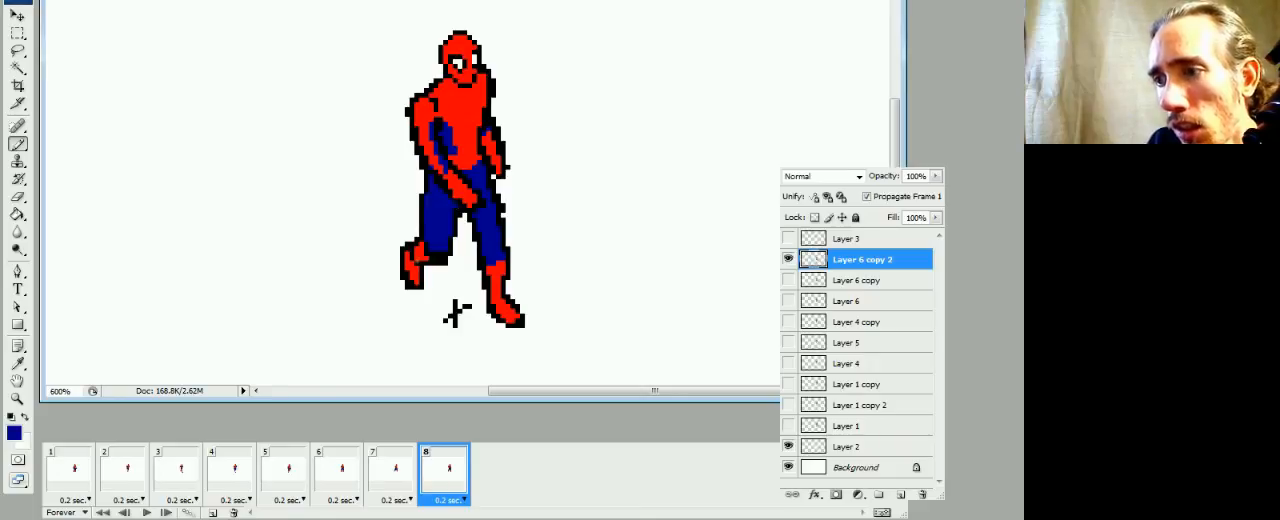
pyautogui.keyDown('alt'); pyautogui.click(421, 252); pyautogui.keyUp('alt')
pyautogui.press('e')
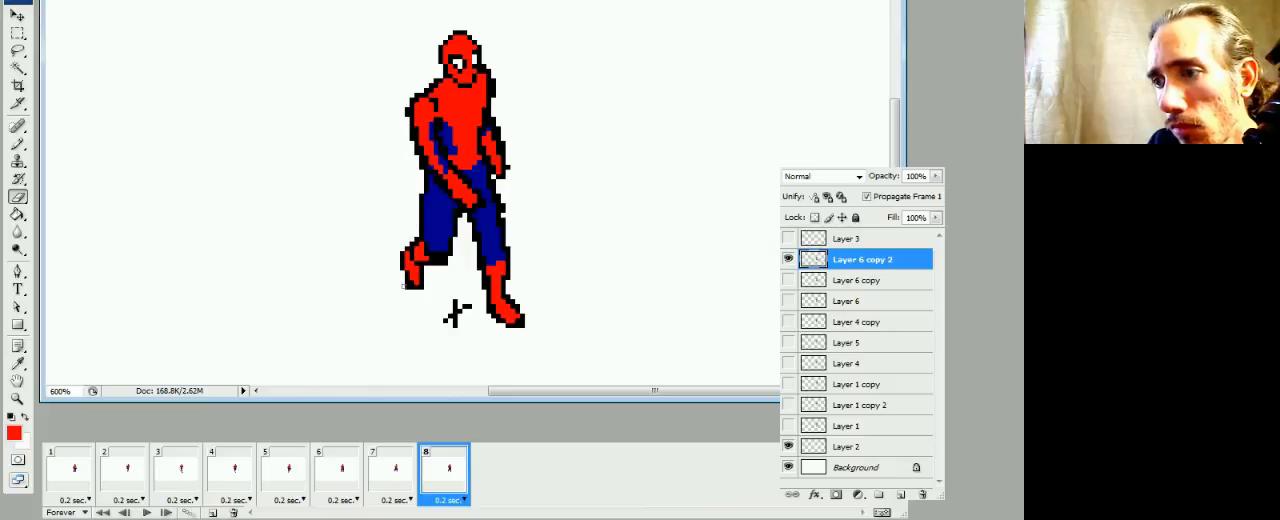
pyautogui.press('b')
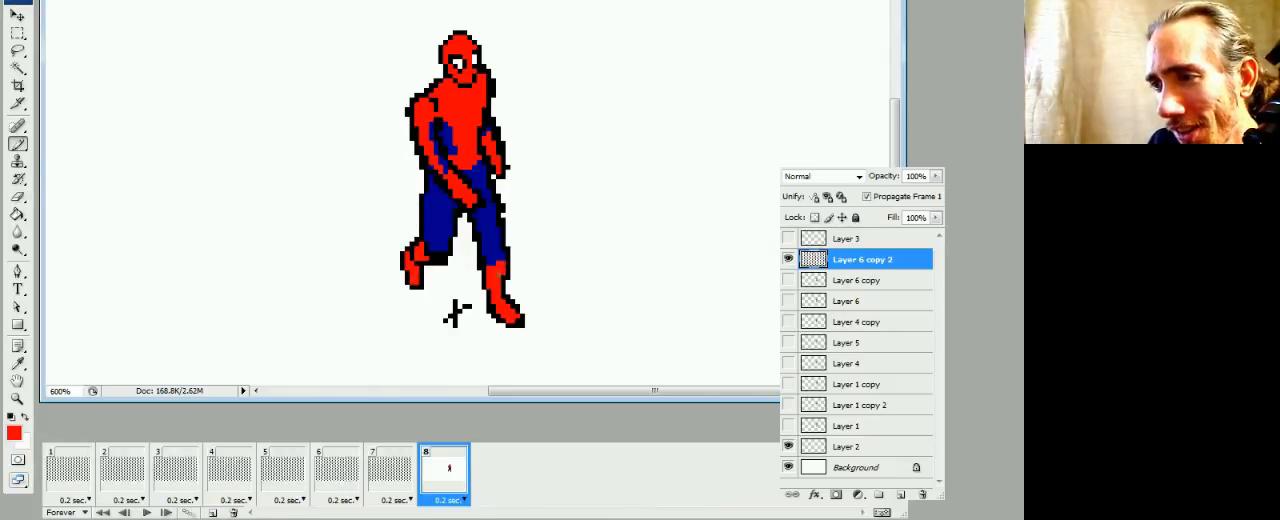
# Fill the dark pixels on frame 8's front calf and knee with blue, and redraw the knee's outer edge in black
pyautogui.press('d')
pyautogui.keyDown('alt'); pyautogui.click(492, 255); pyautogui.keyUp('alt')
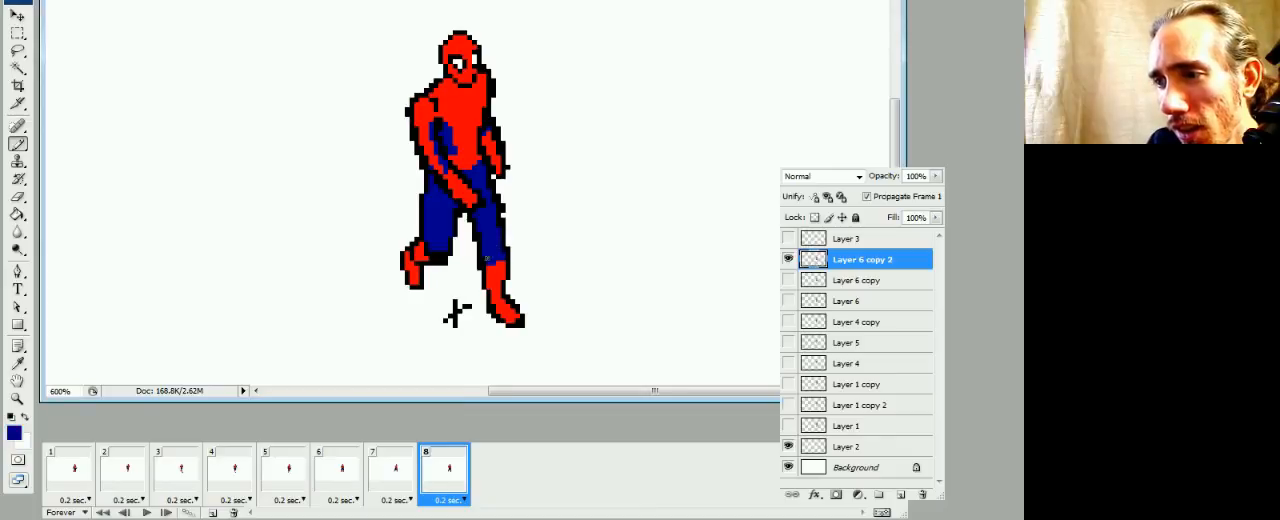
pyautogui.press('e')
pyautogui.press('b')
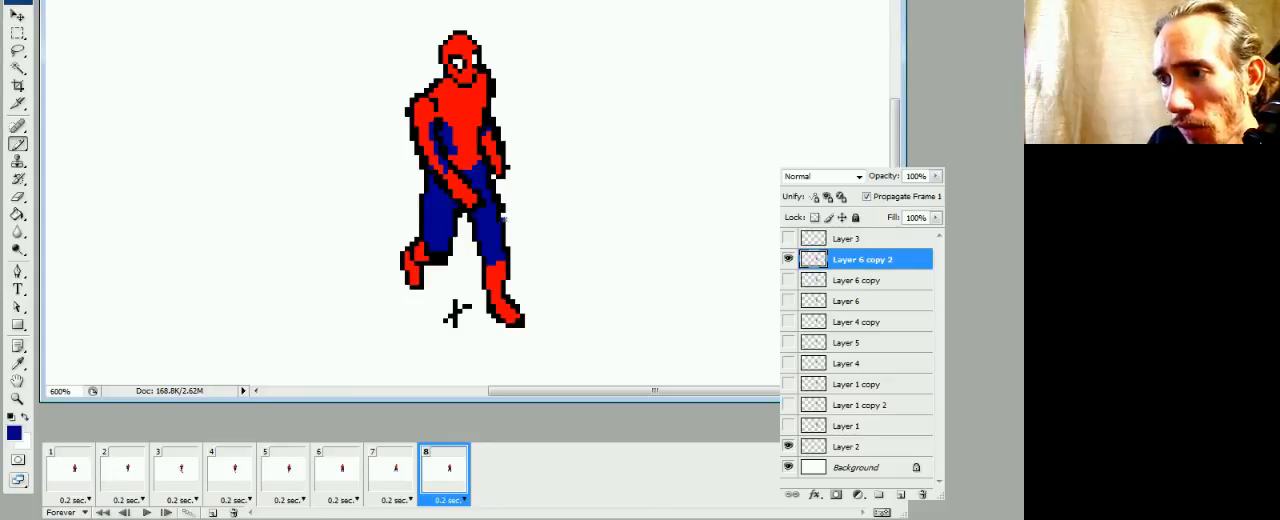
pyautogui.keyDown('alt'); pyautogui.click(500, 211); pyautogui.keyUp('alt')
pyautogui.click(503, 215)
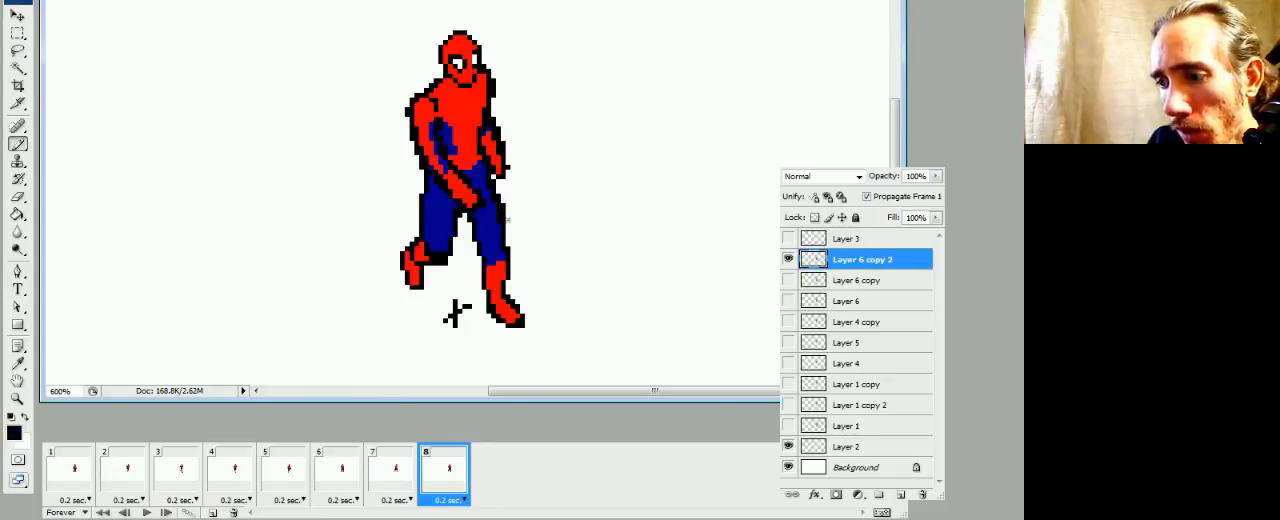
pyautogui.press('e')
pyautogui.press('b')
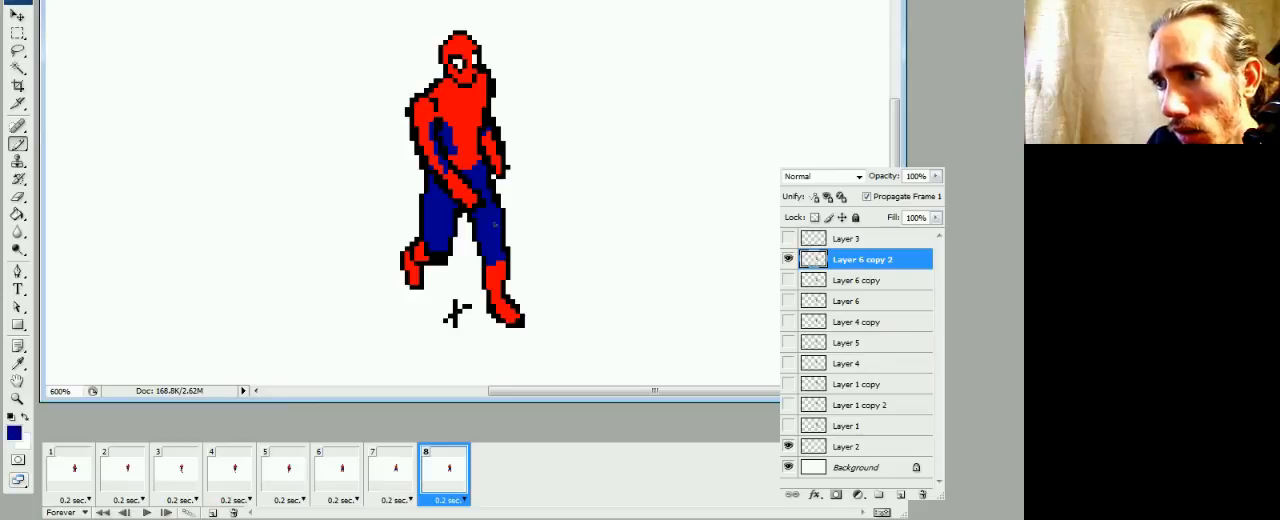
# Fill frame 8's front upper thigh outline with blue, and thin the far arm's outline by erasing outside and painting red inside
pyautogui.moveTo(488, 184); pyautogui.dragTo(495, 203)
pyautogui.keyDown('alt'); pyautogui.click(495, 183); pyautogui.keyUp('alt')
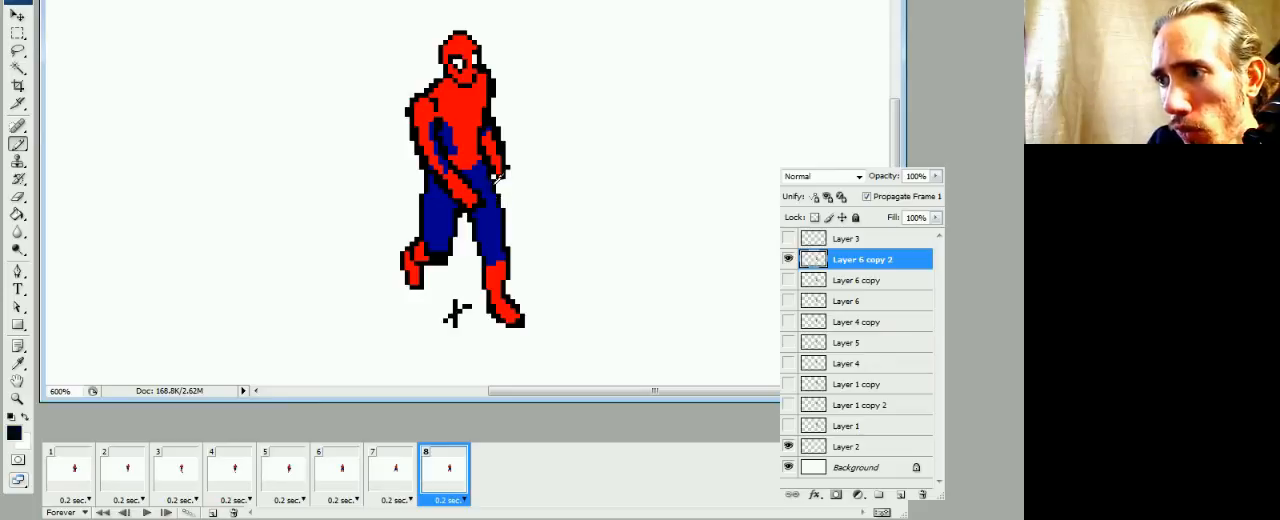
pyautogui.keyDown('alt'); pyautogui.click(489, 172); pyautogui.keyUp('alt')
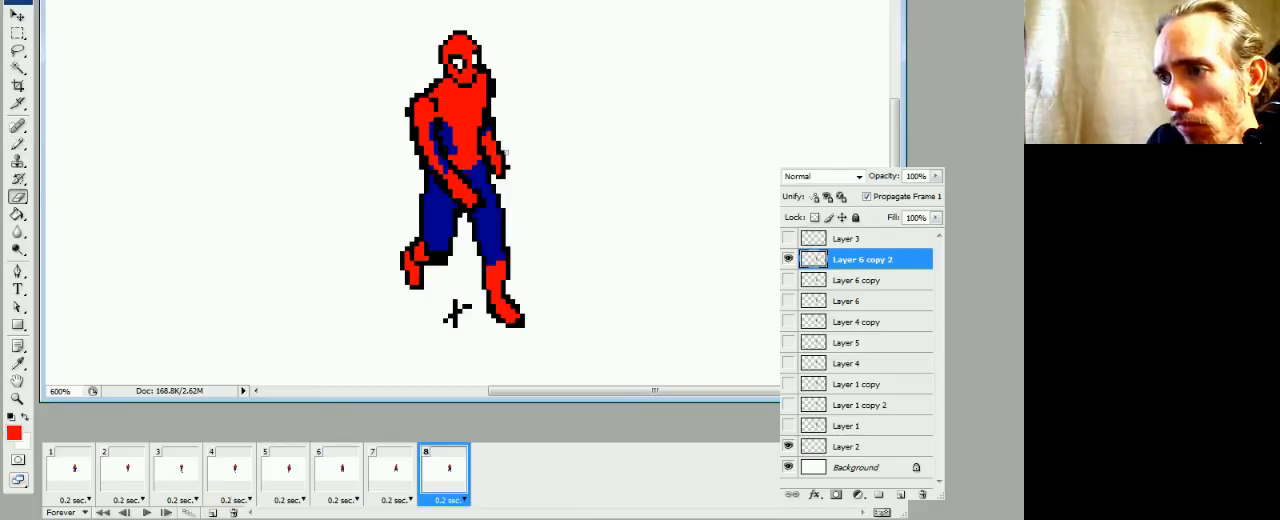
pyautogui.click(492, 121)
pyautogui.press('b')
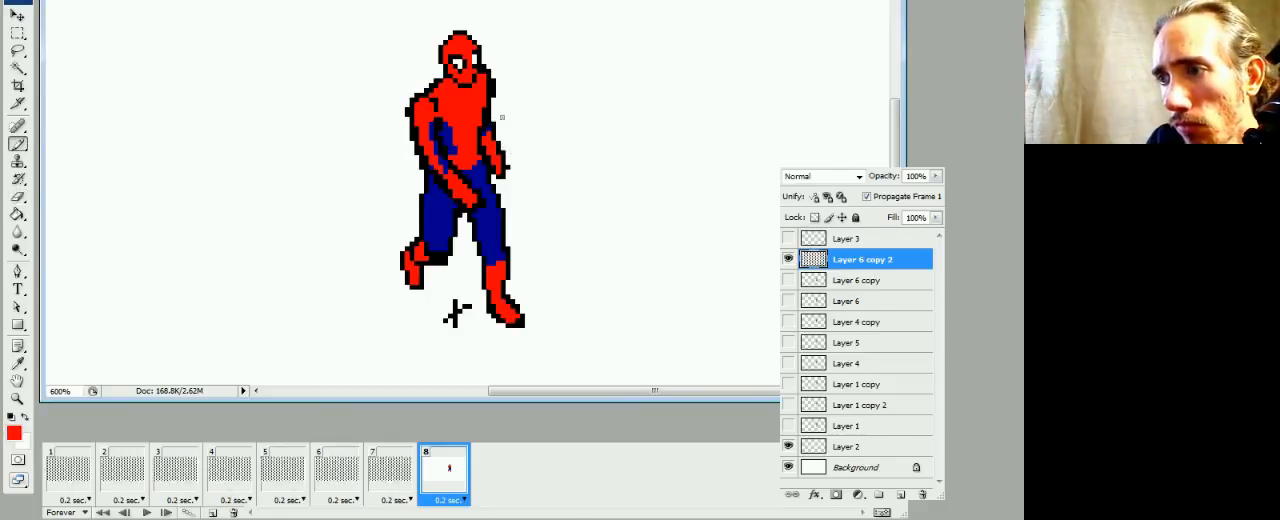
pyautogui.click(498, 147)
pyautogui.keyDown('alt'); pyautogui.click(505, 160); pyautogui.keyUp('alt')
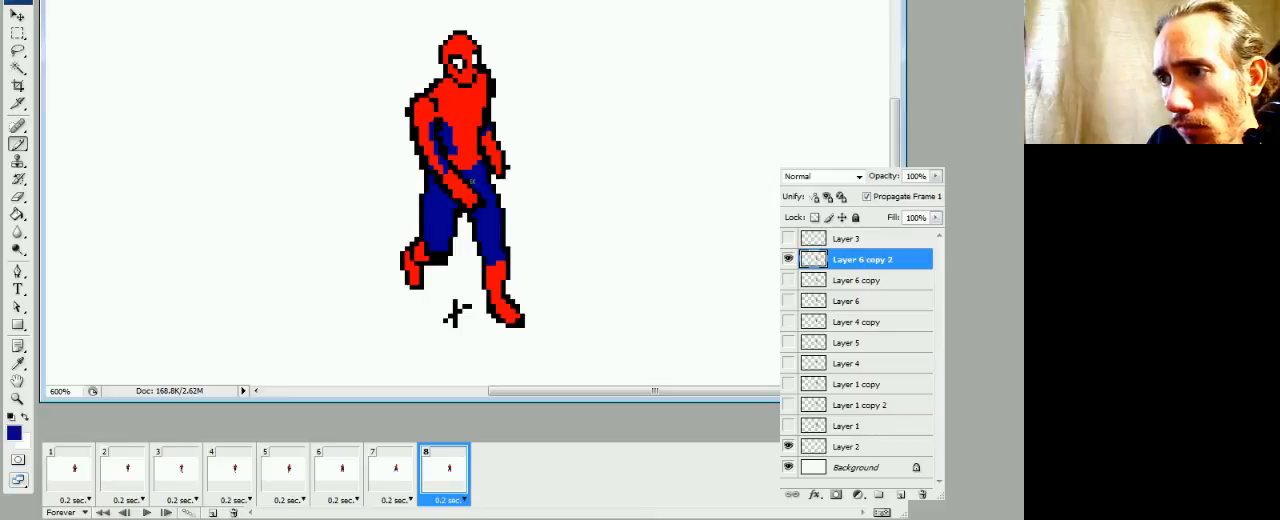
# Thin the outline of frame 8's near shoulder and crossing forearm using red and blue, and trim the front boot's outline
pyautogui.click(484, 193)
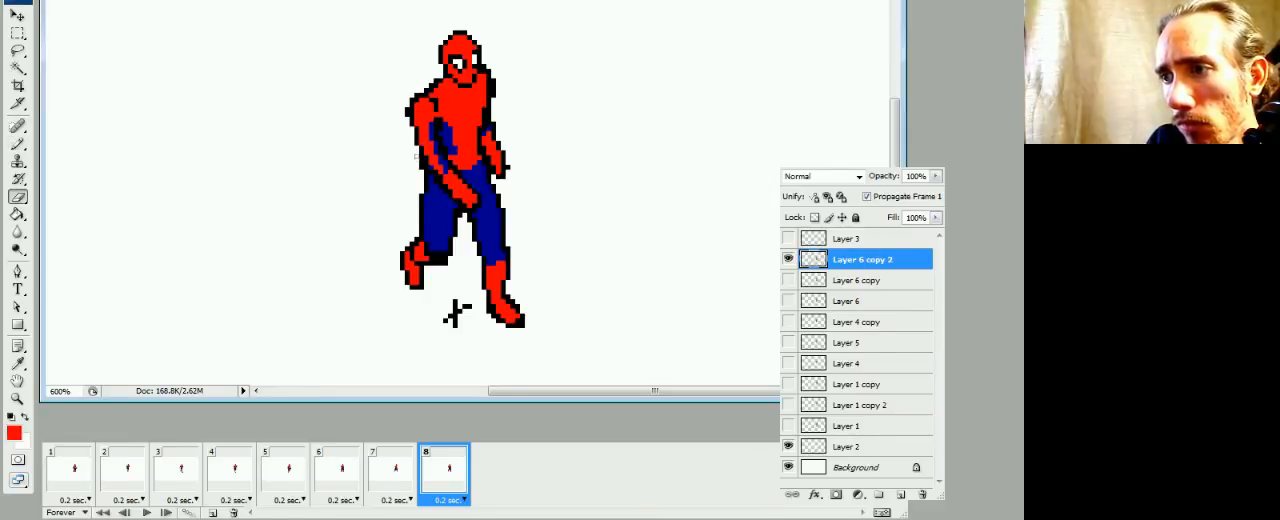
pyautogui.press('e')
pyautogui.click(407, 113)
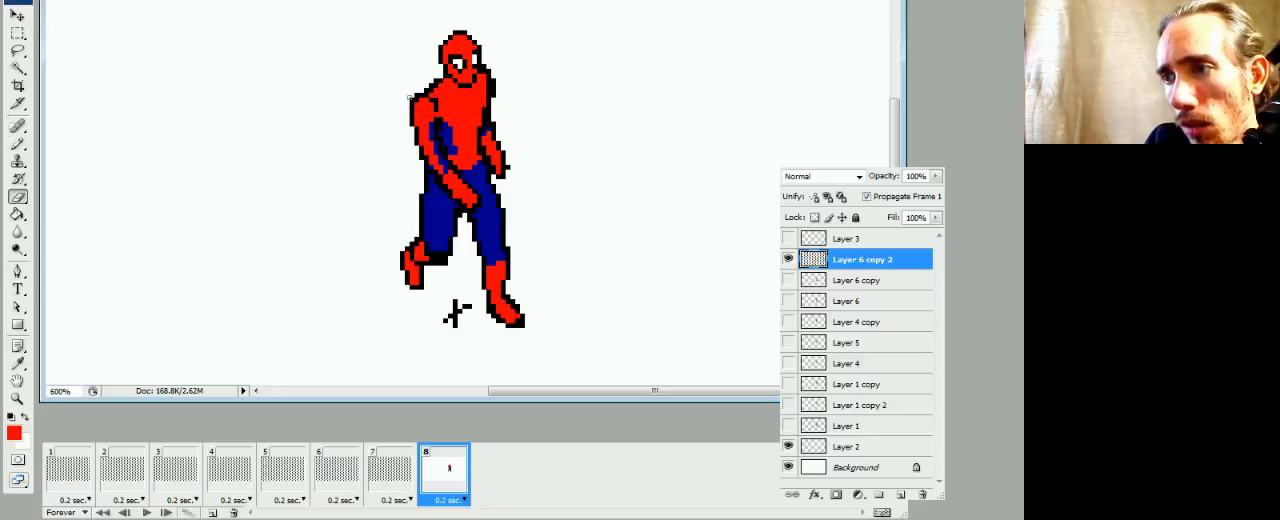
pyautogui.press('b')
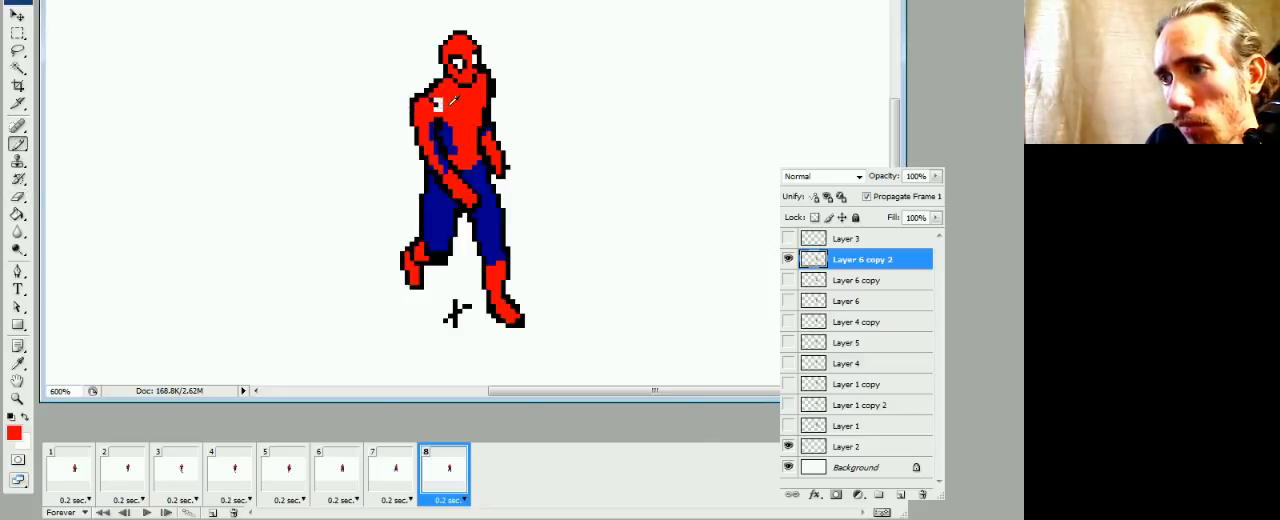
pyautogui.click(435, 101)
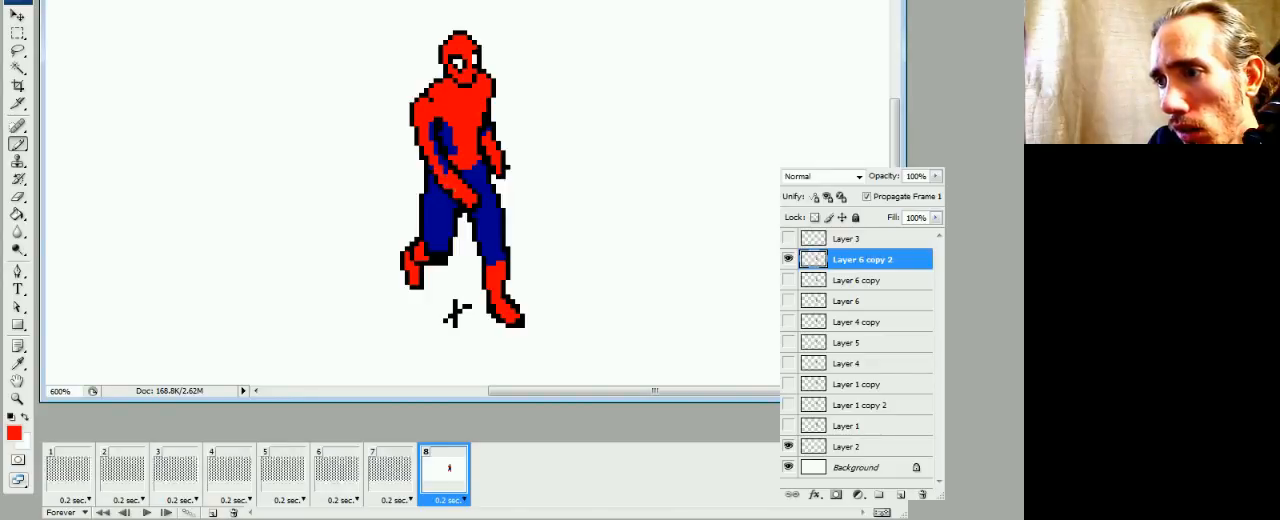
pyautogui.keyDown('alt'); pyautogui.click(460, 198); pyautogui.keyUp('alt')
pyautogui.keyDown('alt'); pyautogui.click(453, 196); pyautogui.keyUp('alt')
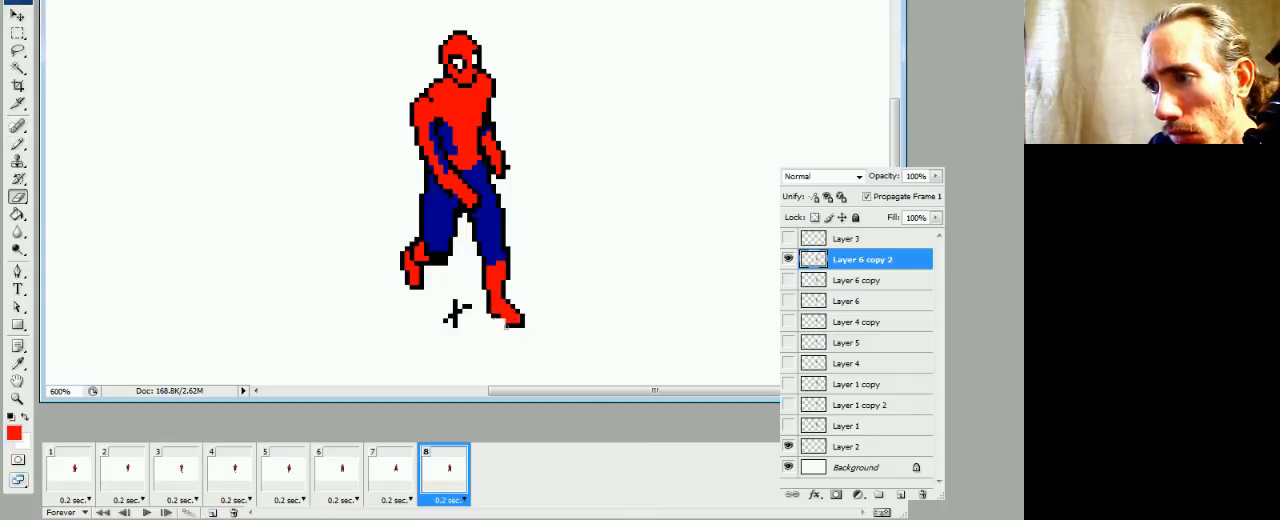
pyautogui.press('b')
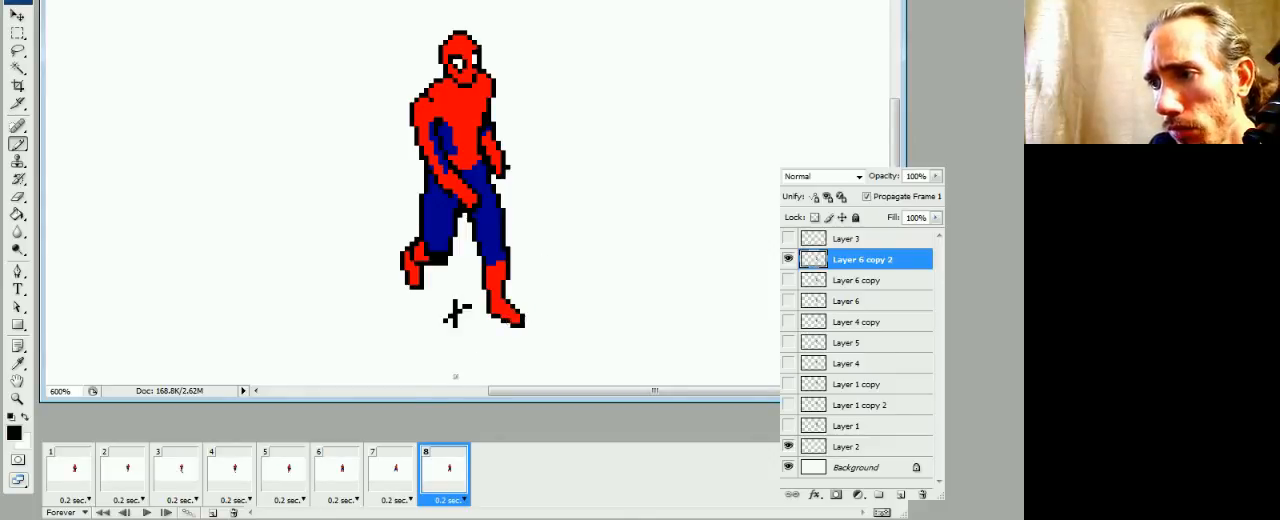
# Play the walk cycle from frame 8 to check the cleaned-up frames, and stop the playback
pyautogui.click(395, 483)
pyautogui.click(459, 452)
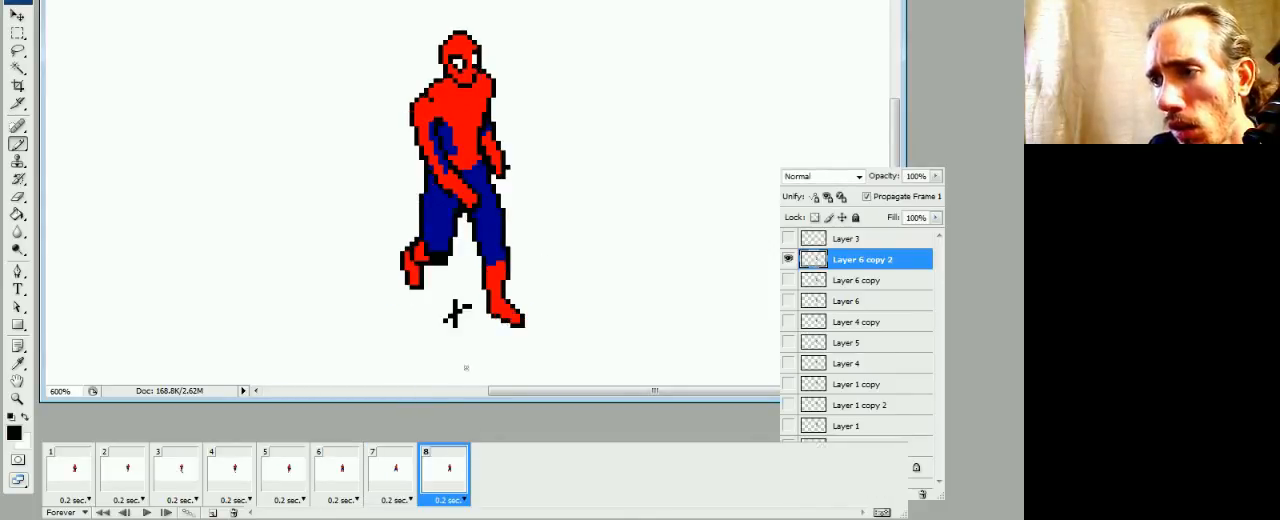
pyautogui.press('space')
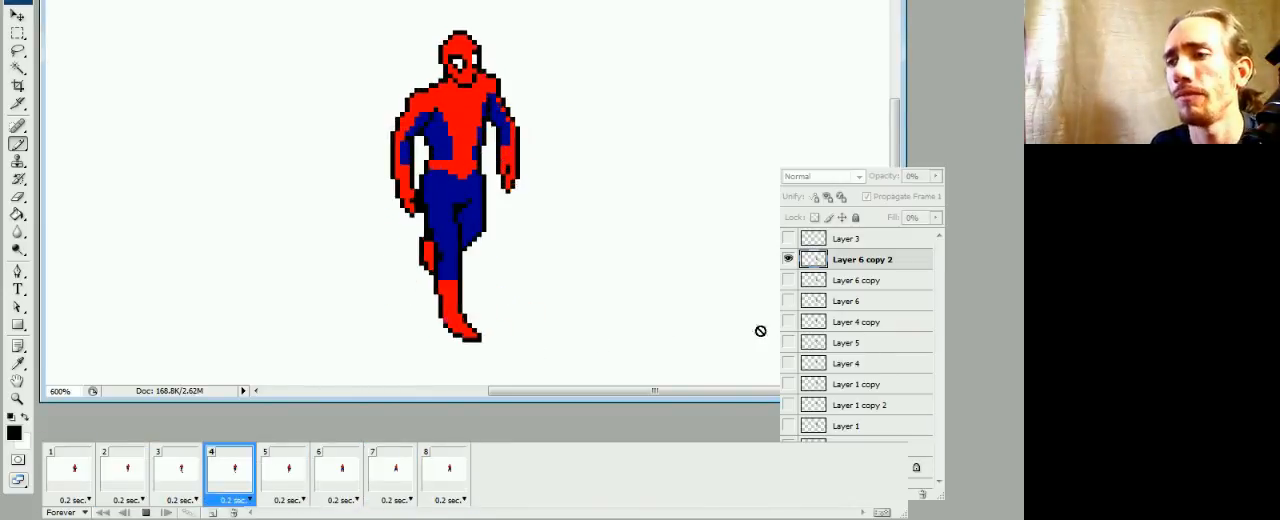
pyautogui.press('space')
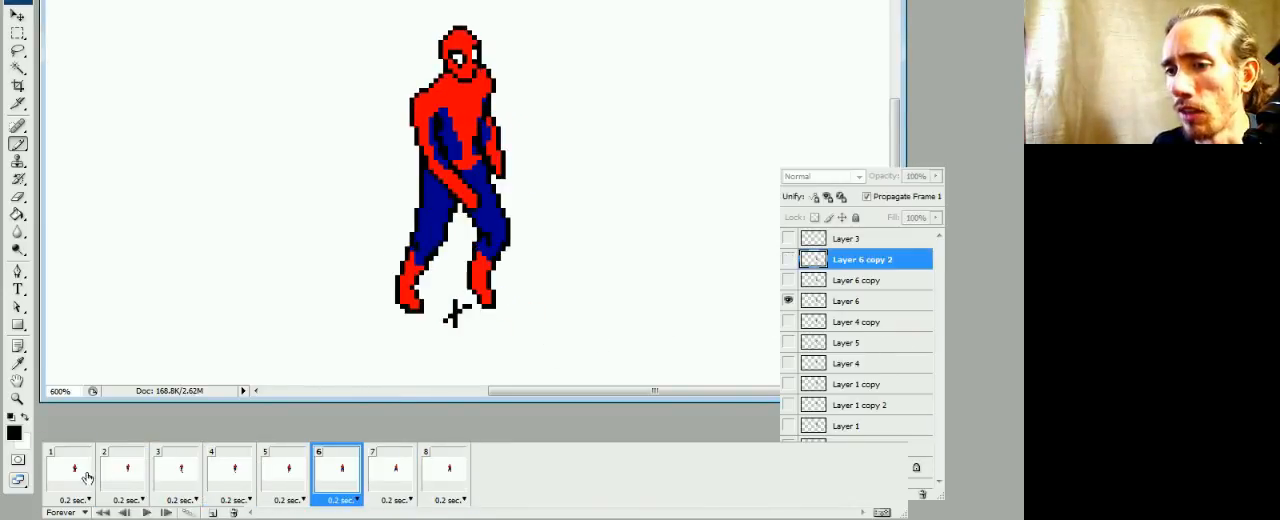
# Hide Layer 2 with frame 1 selected, and replay the walk cycle with the layer list hidden
pyautogui.click(87, 478)
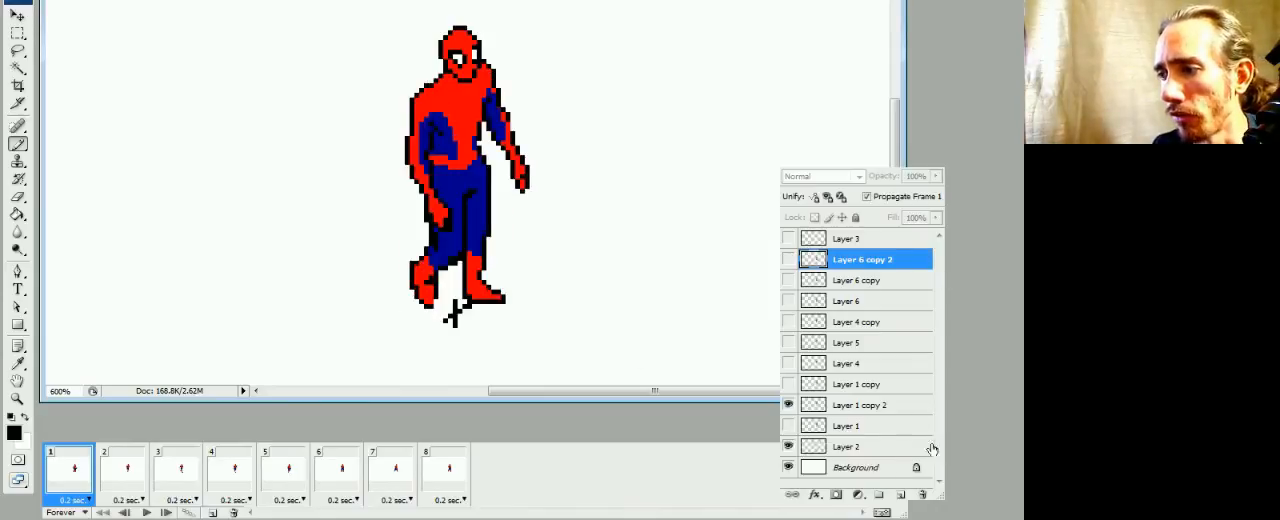
pyautogui.click(788, 447)
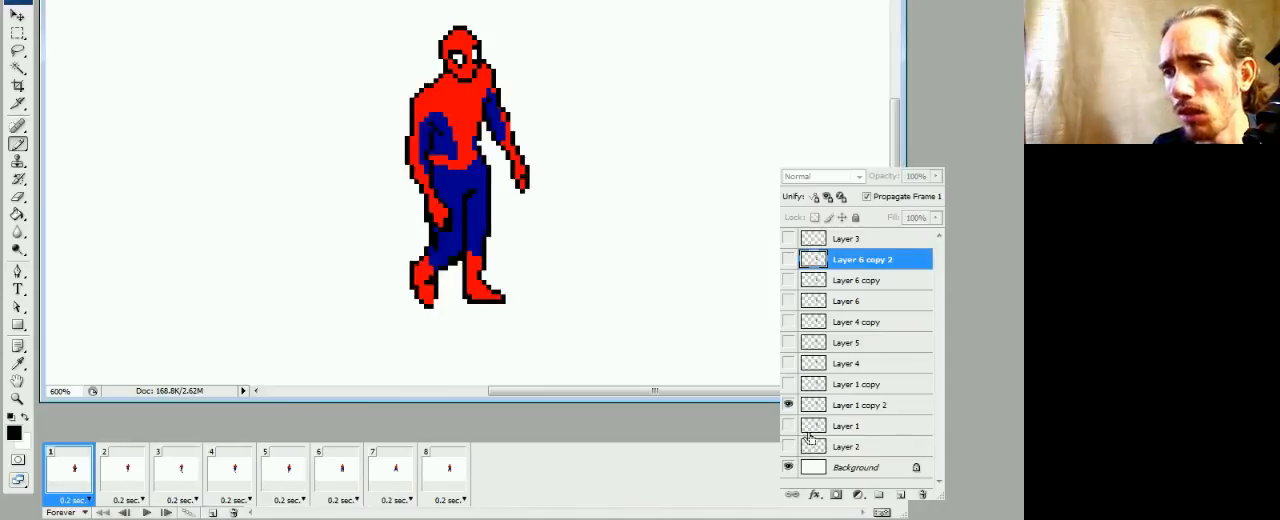
pyautogui.press('space')
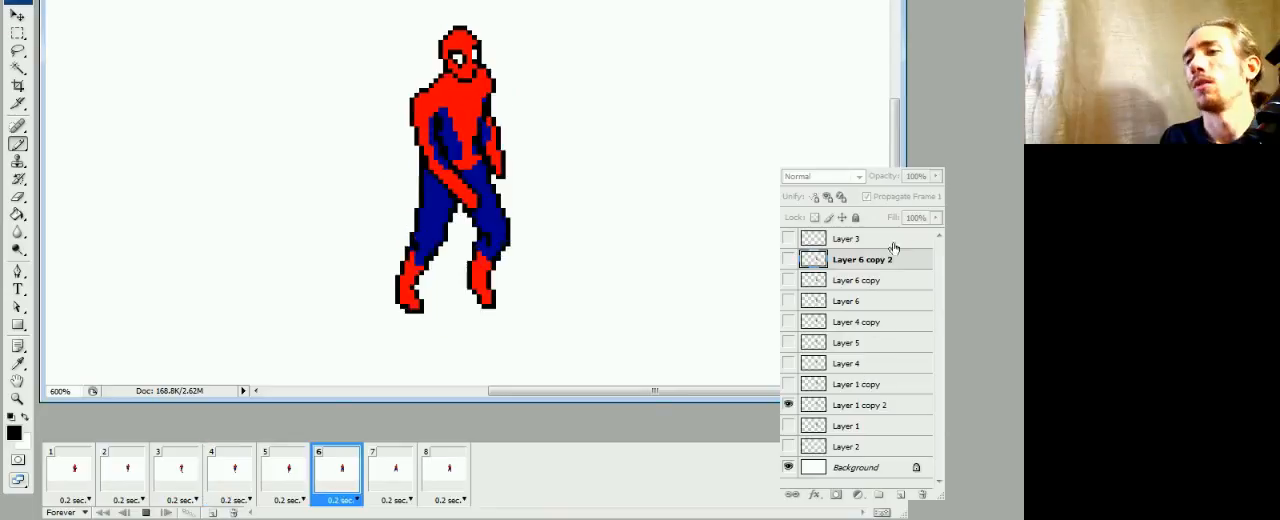
pyautogui.press('F7')
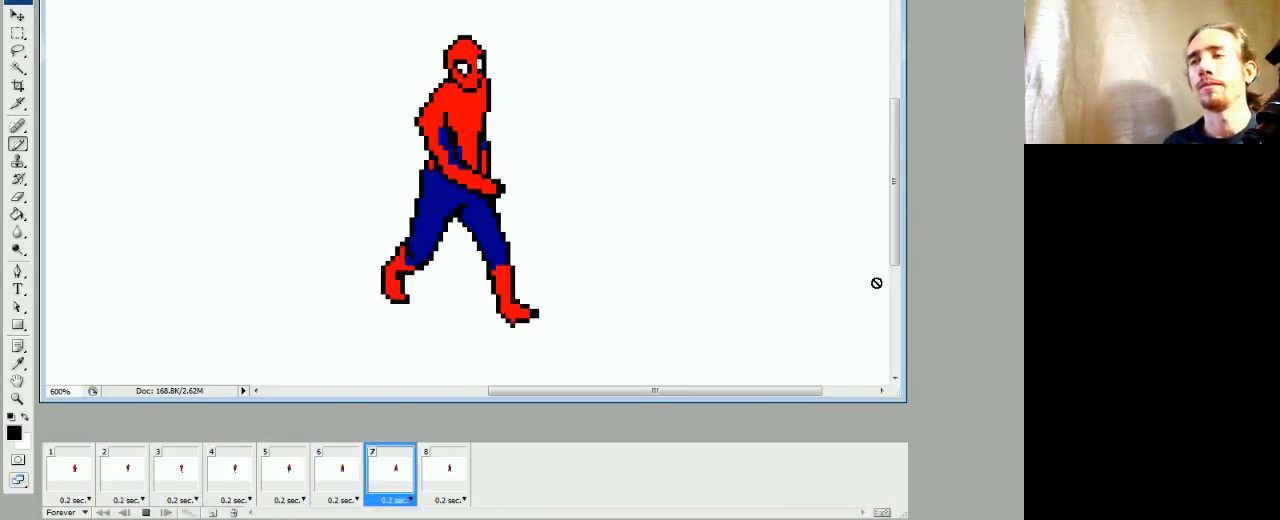